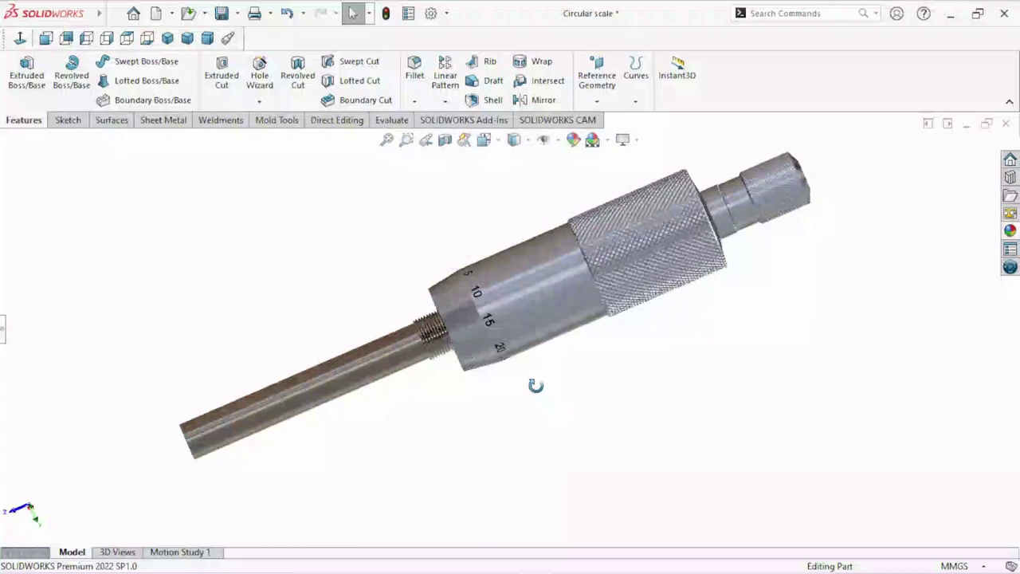
Step: Orbit and zoom around the finished micrometer, briefly snapping it to isometric view
mouse_move(535, 387)
middle_mouse_down()
mouse_move(619, 195)
mouse_move(681, 197)
mouse_move(720, 239)
mouse_move(733, 372)
mouse_move(760, 348)
mouse_move(710, 268)
mouse_move(664, 268)
mouse_move(611, 326)
mouse_move(524, 284)
mouse_move(515, 212)
mouse_move(466, 237)
mouse_move(401, 346)
mouse_move(405, 359)
mouse_move(530, 353)
mouse_move(629, 330)
mouse_move(549, 390)
mouse_move(564, 431)
mouse_move(617, 370)
mouse_move(706, 434)
mouse_move(602, 456)
mouse_move(529, 403)
mouse_move(364, 380)
mouse_move(311, 278)
mouse_move(274, 236)
mouse_move(194, 276)
mouse_move(151, 337)
mouse_move(205, 409)
mouse_move(272, 450)
mouse_move(289, 492)
mouse_move(212, 383)
mouse_move(263, 262)
mouse_move(307, 394)
mouse_move(210, 307)
mouse_move(397, 306)
middle_mouse_up()
scroll(509, 303, "down", 3)
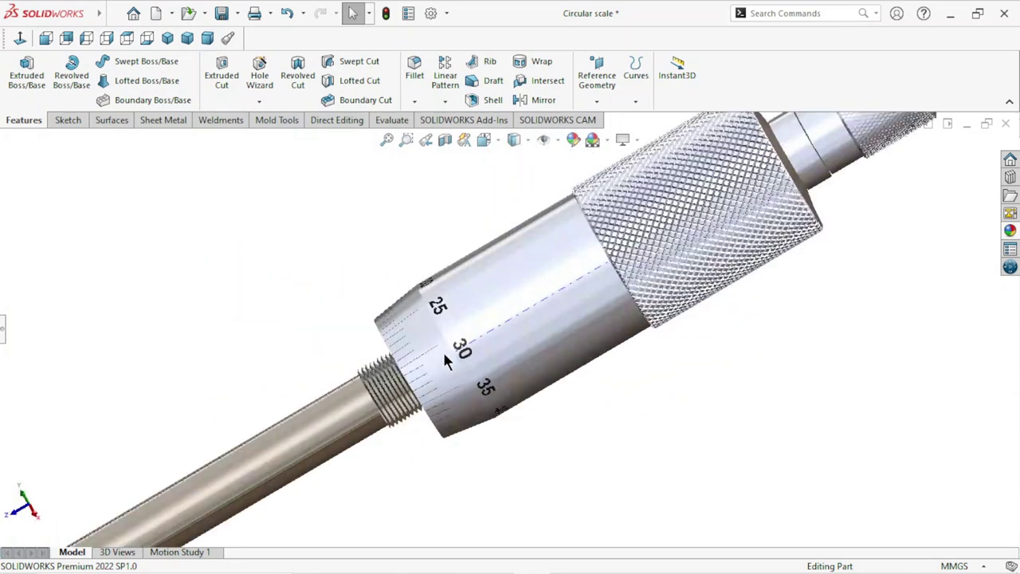
scroll(599, 409, "up", 3)
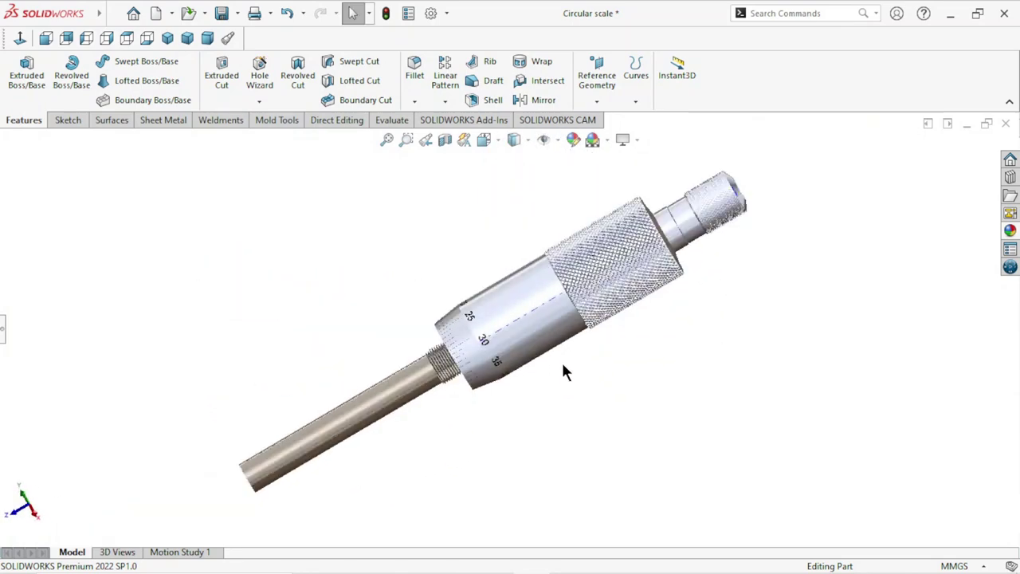
mouse_move(487, 451)
middle_mouse_down()
mouse_move(645, 462)
mouse_move(656, 298)
mouse_move(252, 250)
middle_mouse_up()
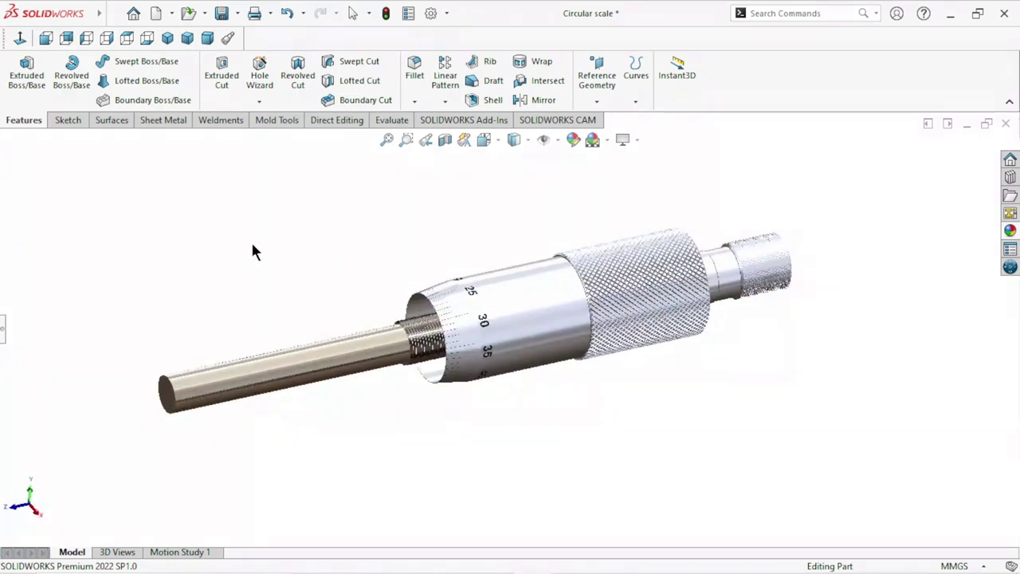
left_click(171, 41)
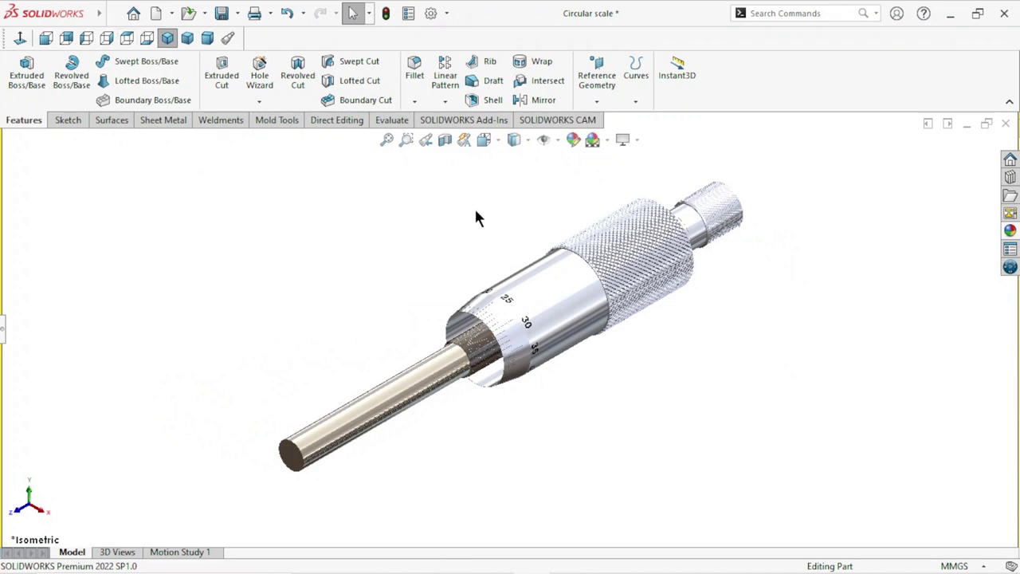
scroll(587, 316, "up", 2)
scroll(587, 319, "down", 3)
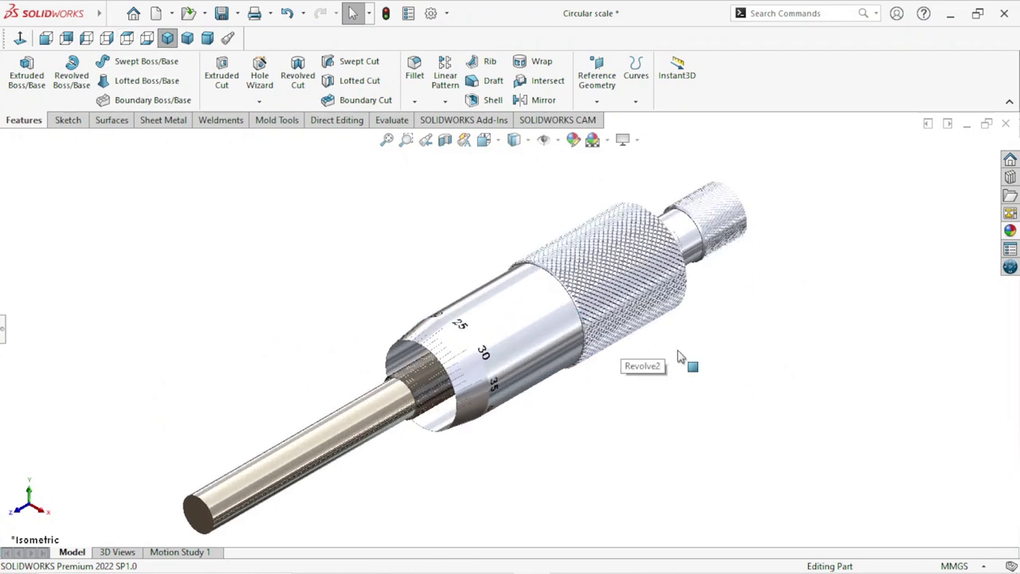
mouse_move(683, 360)
middle_mouse_down()
mouse_move(574, 341)
mouse_move(626, 518)
middle_mouse_up()
key("f")
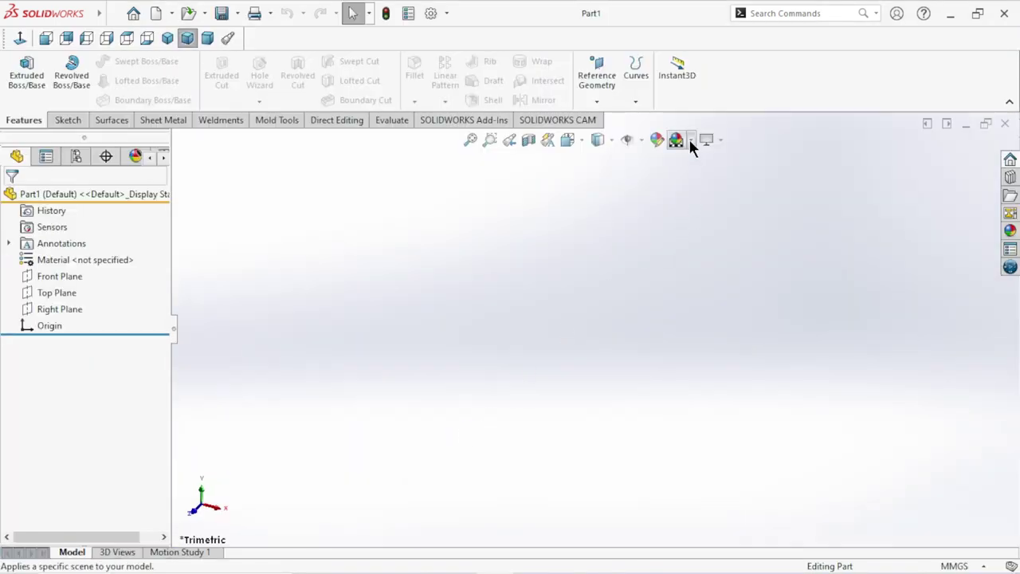
Step: Apply the Plain White scene and sketch an origin-centred circle on the Front Plane
left_click(690, 140)
left_click(697, 179)
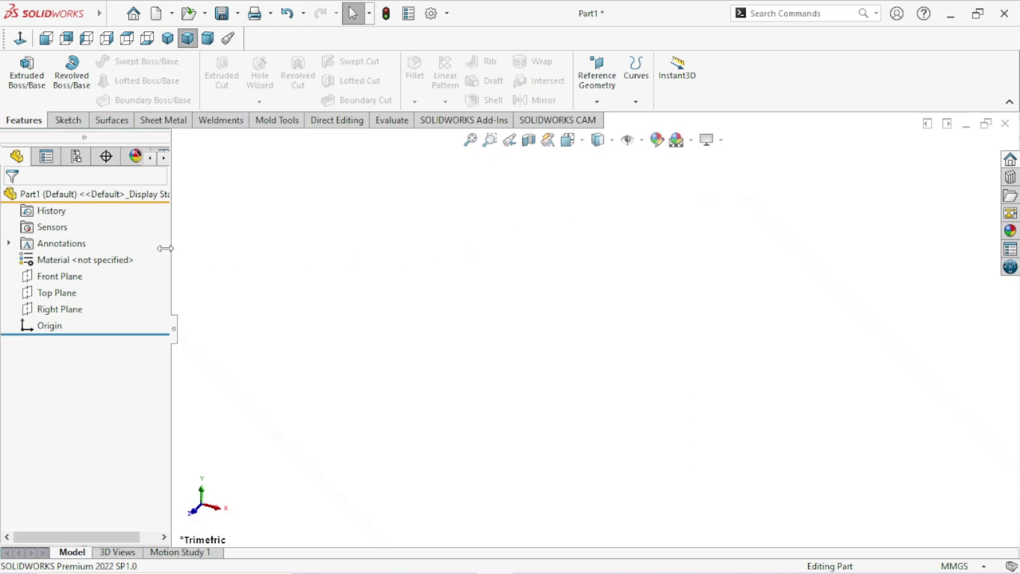
left_click(66, 277)
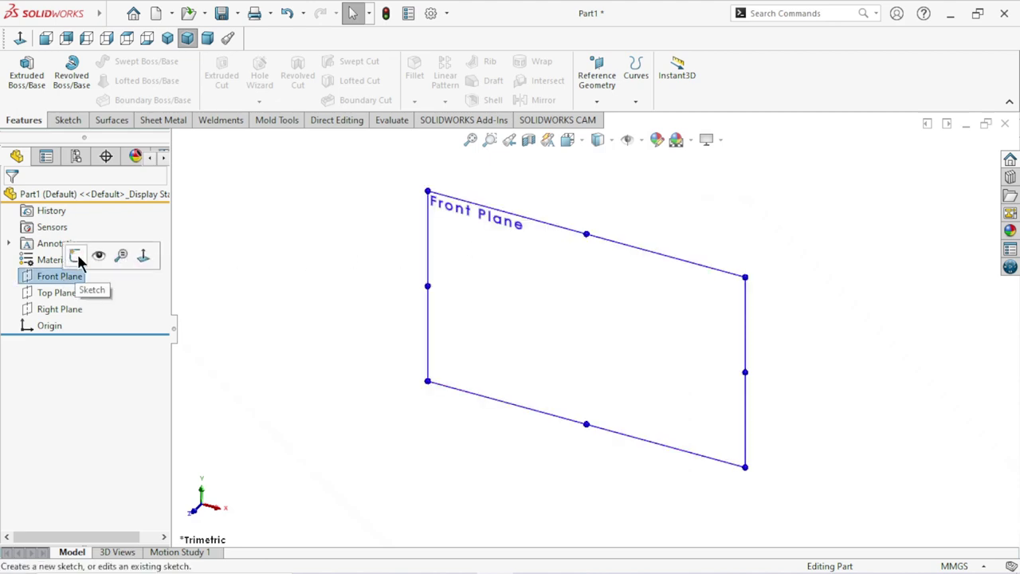
left_click(77, 258)
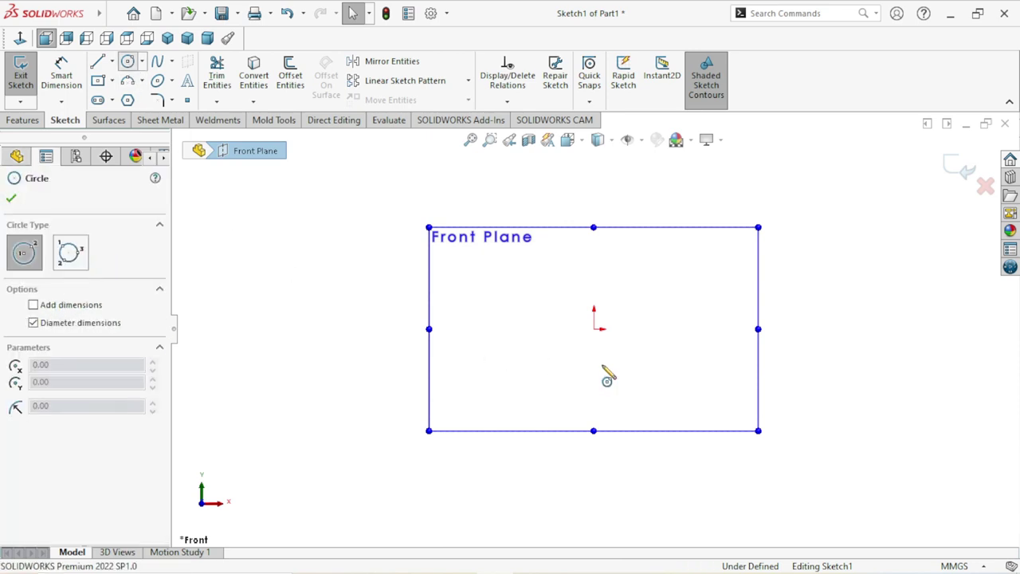
left_click(594, 328)
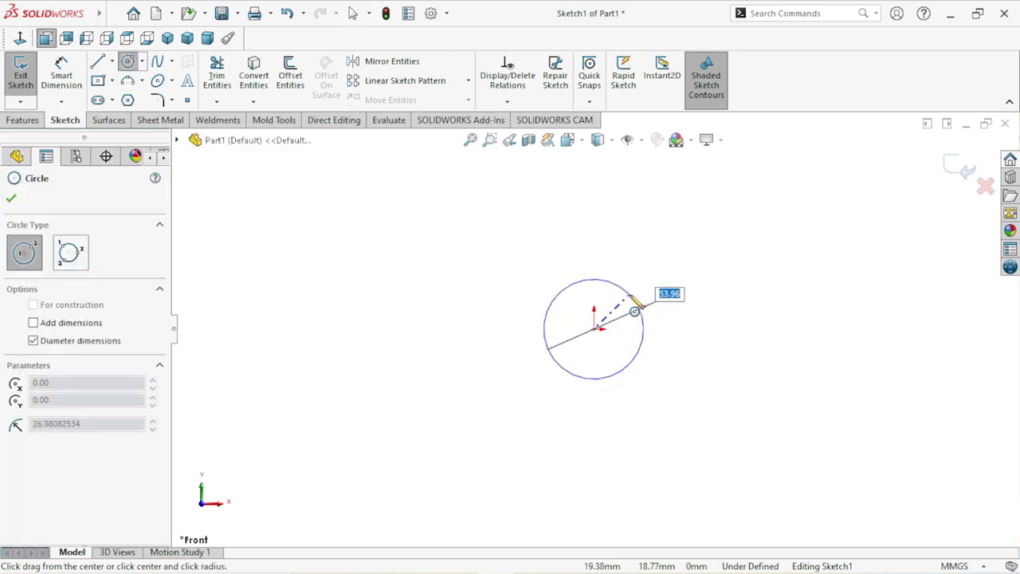
left_click(638, 309)
right_click(690, 283)
left_click(712, 289)
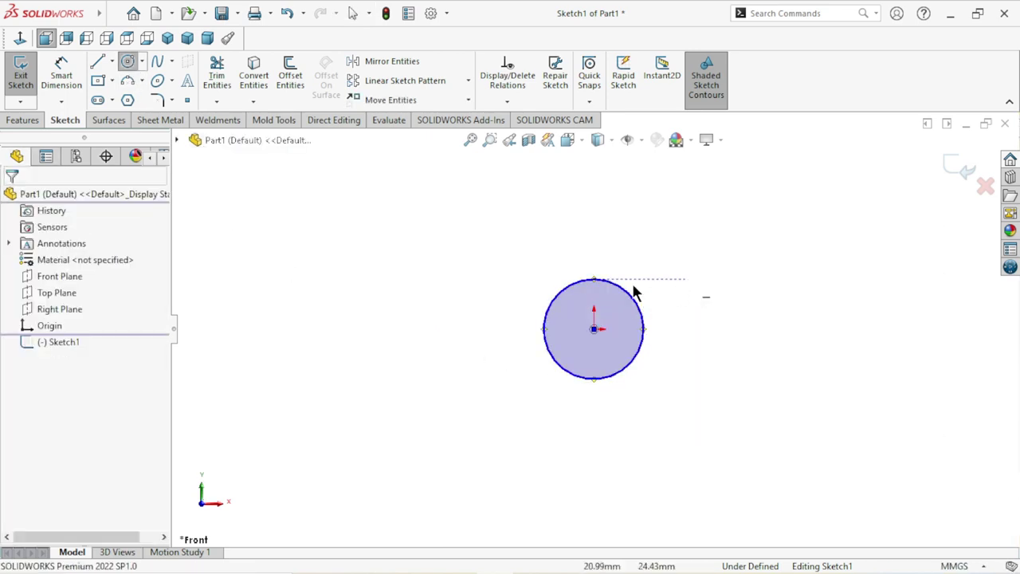
Step: Dimension the circle's diameter to 7.5 mm
left_click(58, 75)
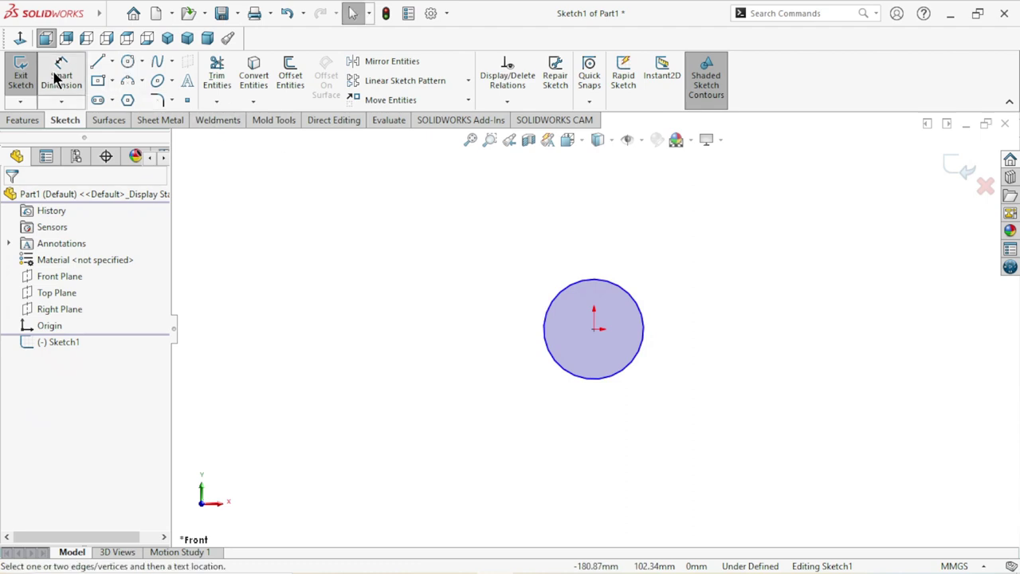
left_click(655, 330)
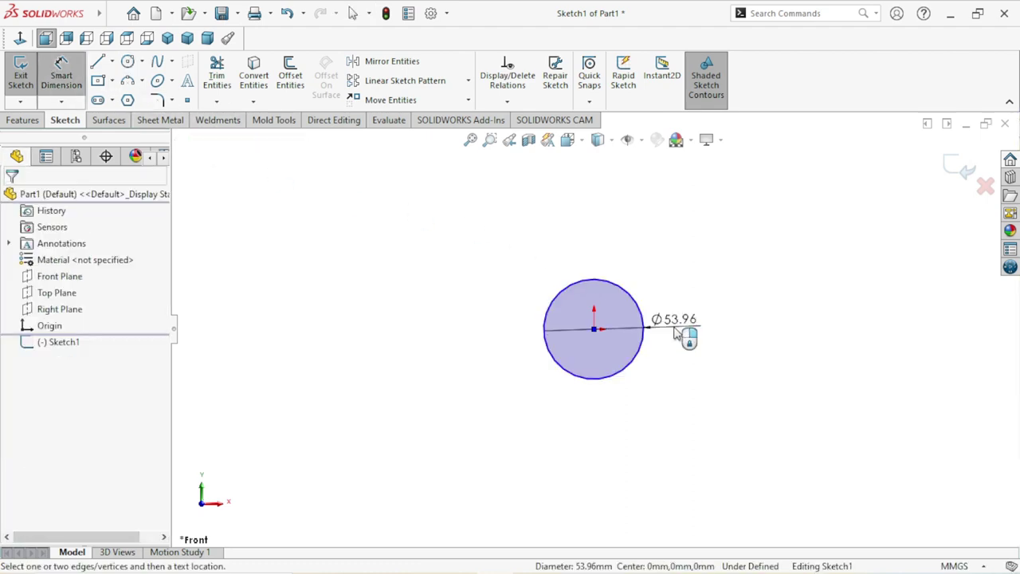
left_click(664, 326)
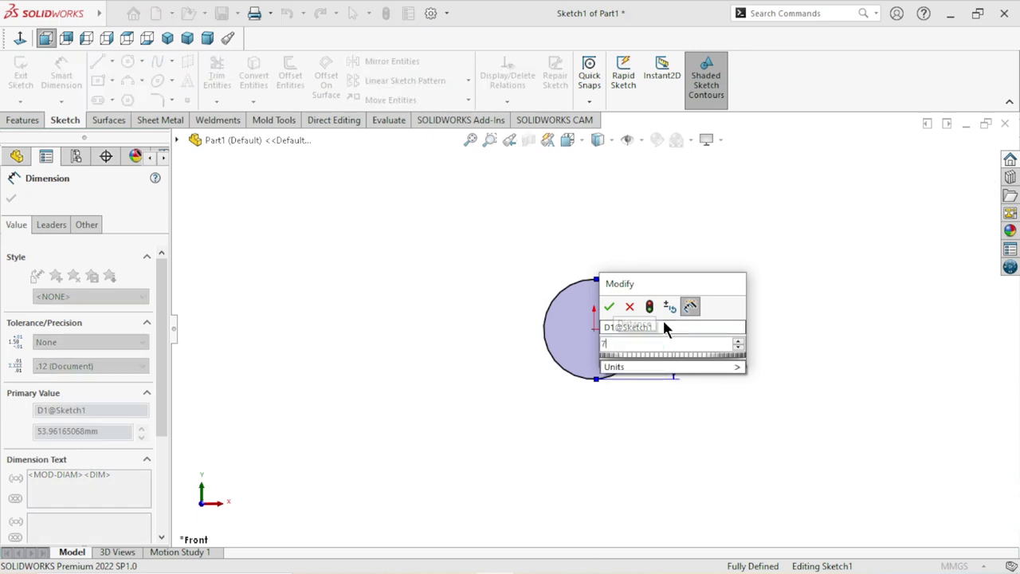
type("7.5")
key("Return")
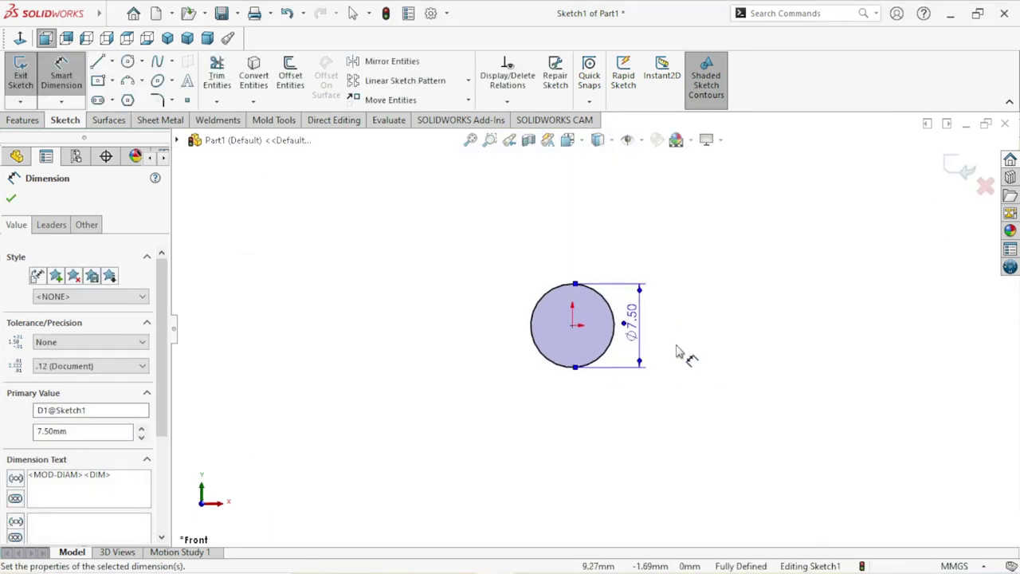
scroll(615, 319, "down", 2)
scroll(570, 317, "down", 2)
scroll(567, 321, "up", 1)
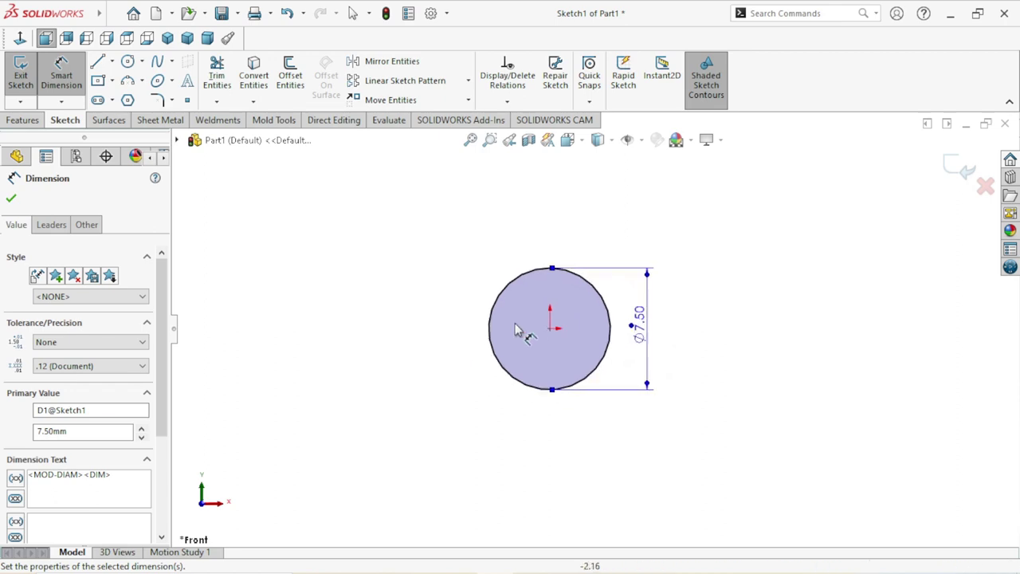
left_click(8, 203)
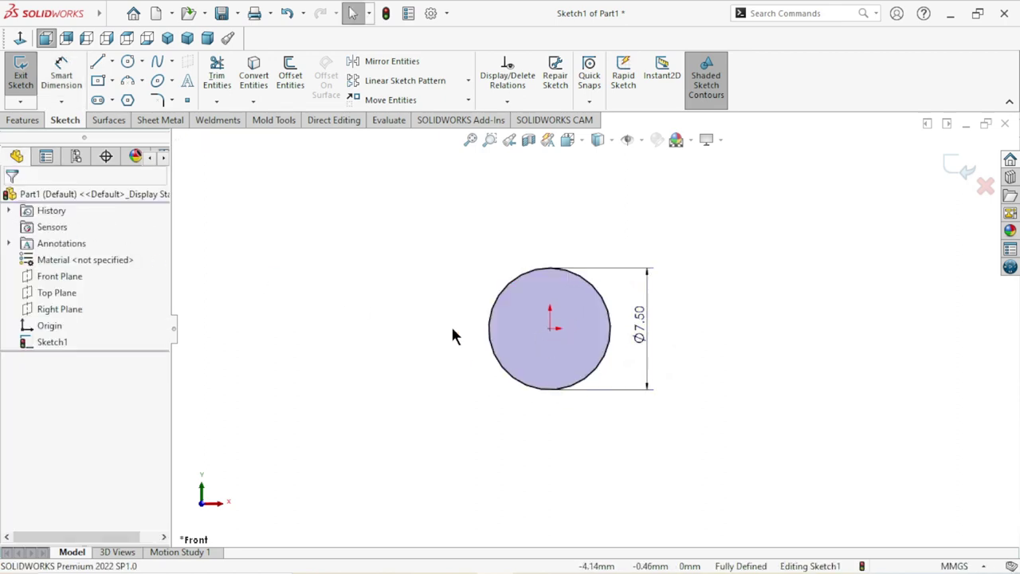
Step: Extrude the circle 52.5 mm blind as Boss-Extrude1, then select the rod's end face
left_click(9, 121)
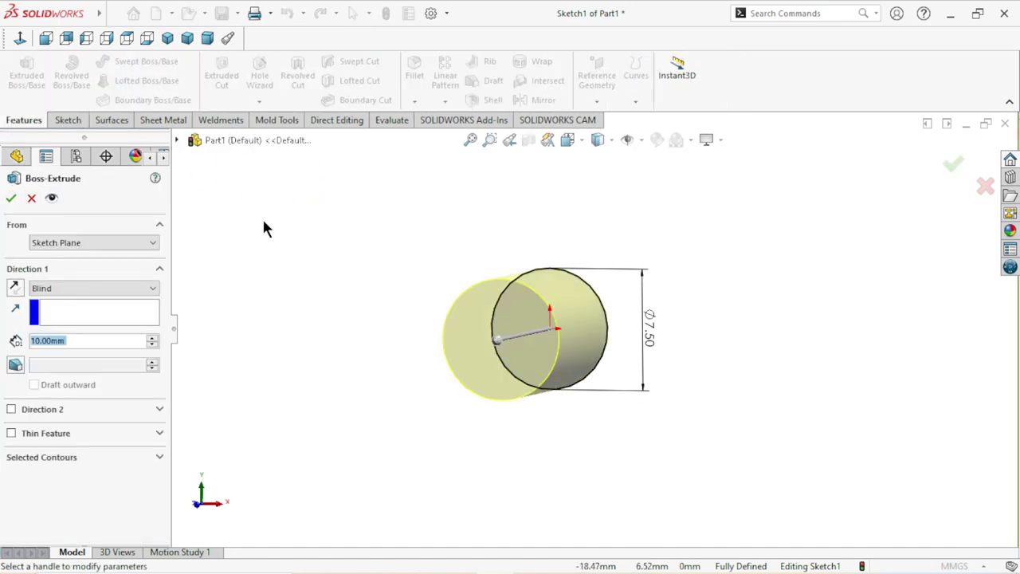
left_click(173, 41)
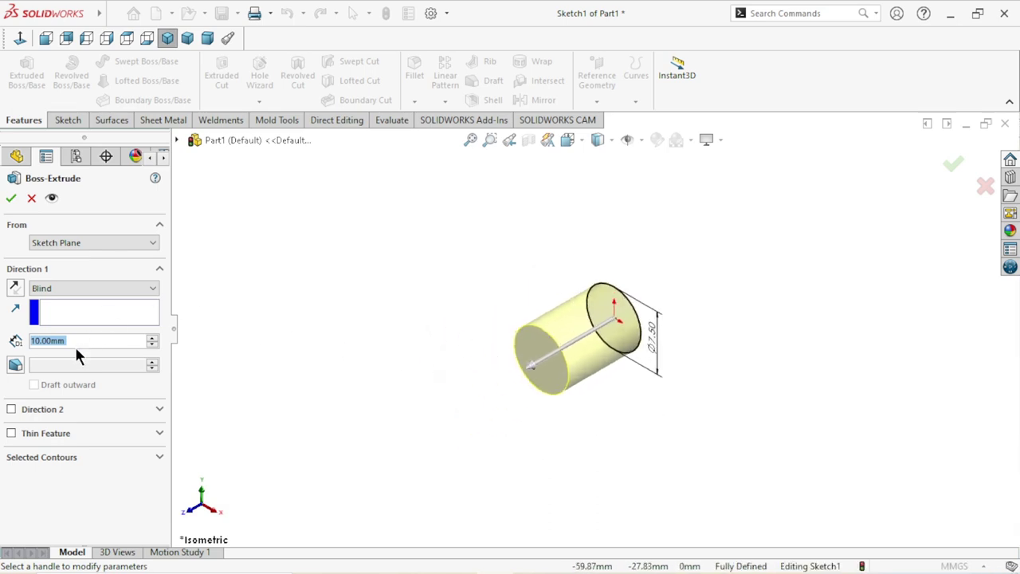
type("52.")
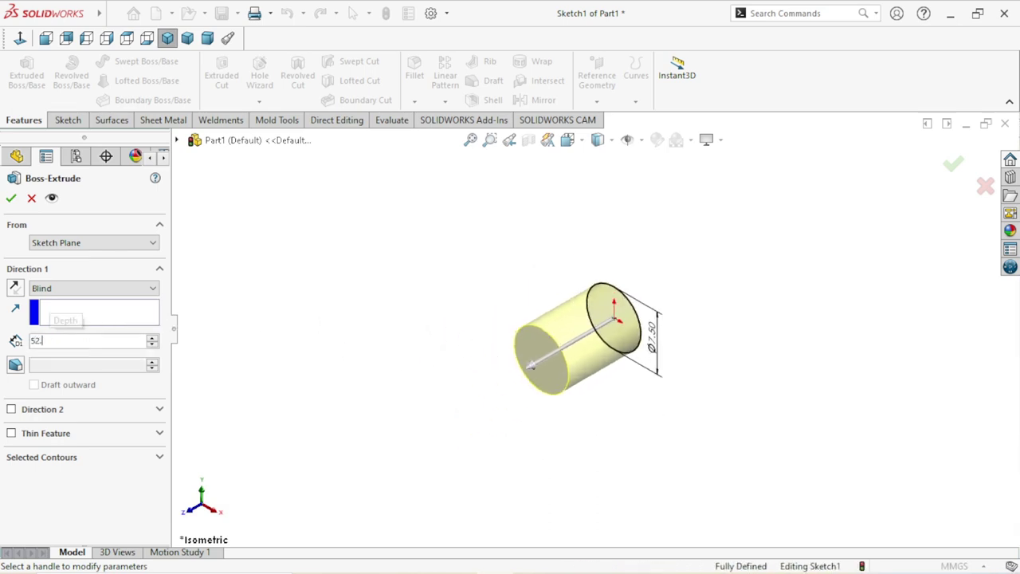
type("5")
key("Return")
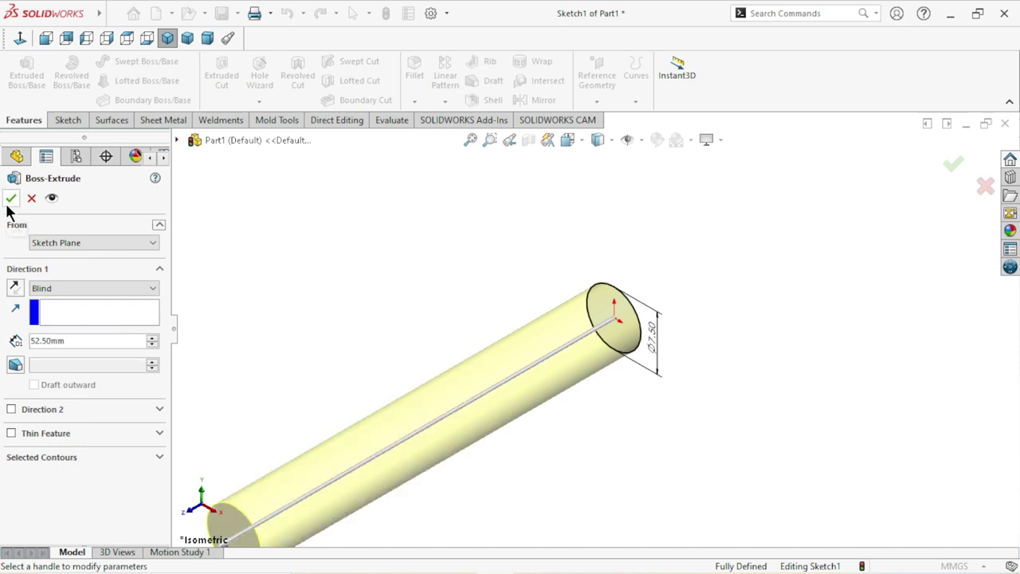
left_click(11, 199)
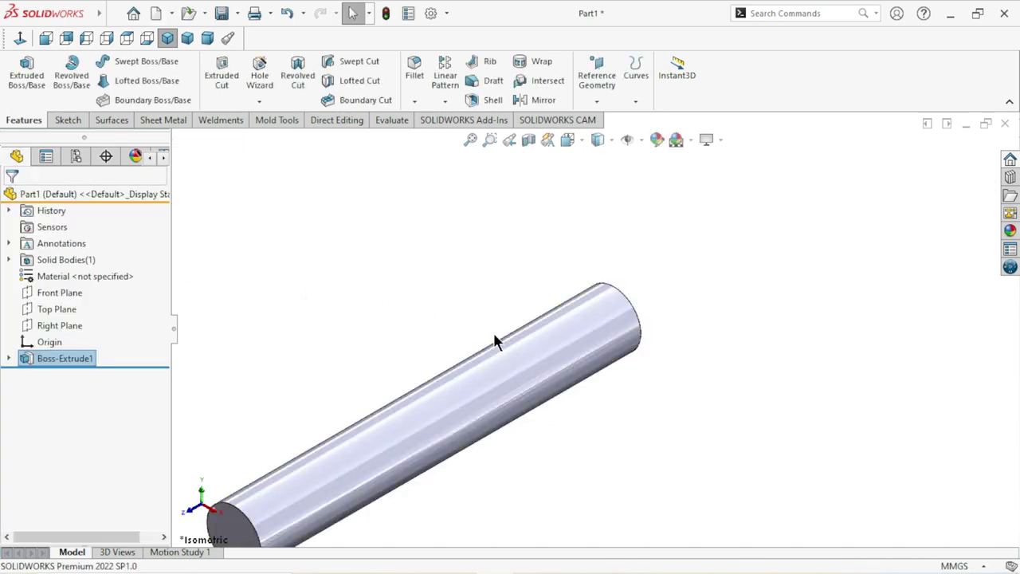
scroll(518, 358, "down", 5)
scroll(519, 390, "up", 2)
scroll(533, 365, "down", 5)
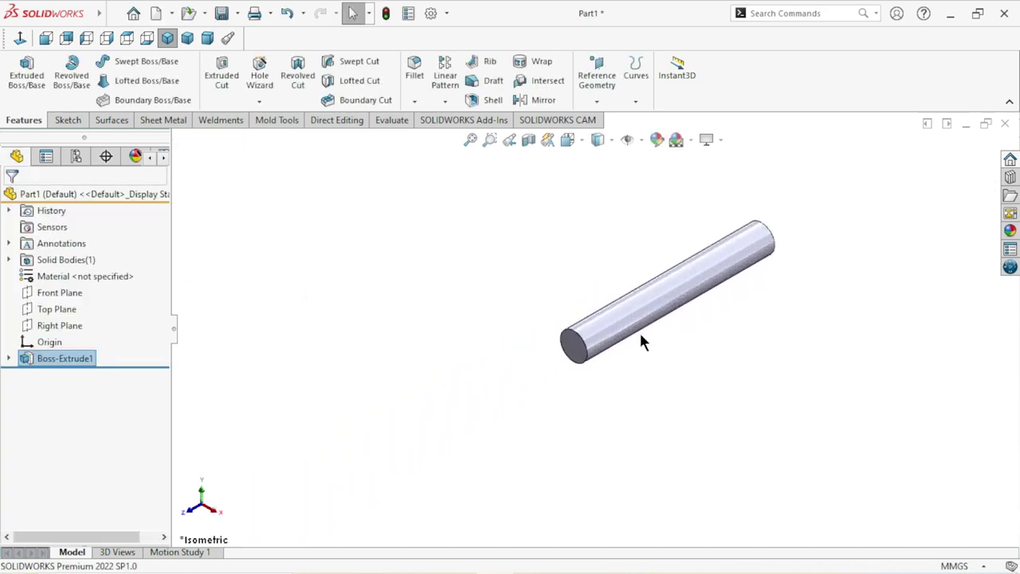
left_click(572, 351)
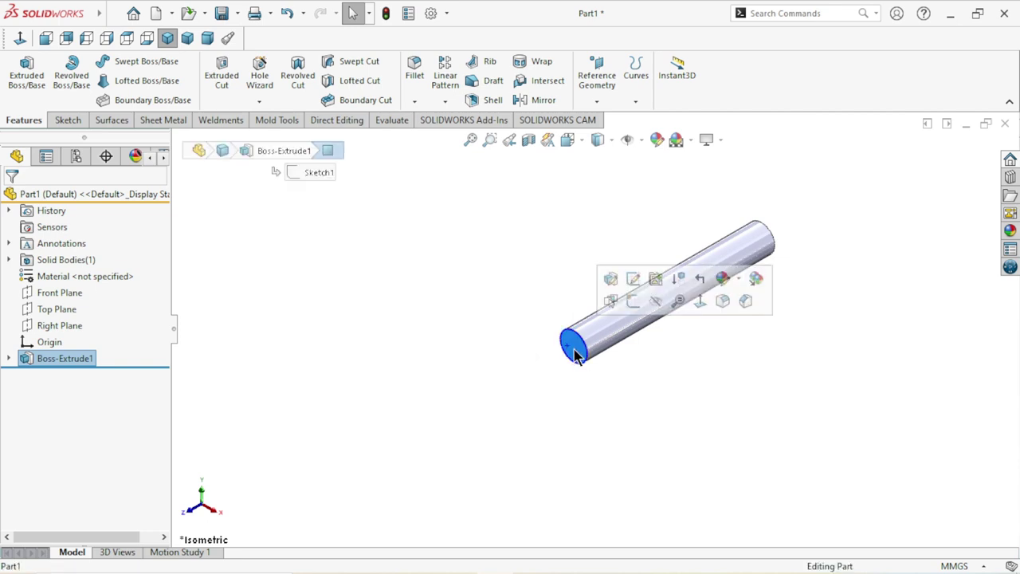
Step: Start a sketch on the rod's end face and draw a circle at its centre
left_click(610, 297)
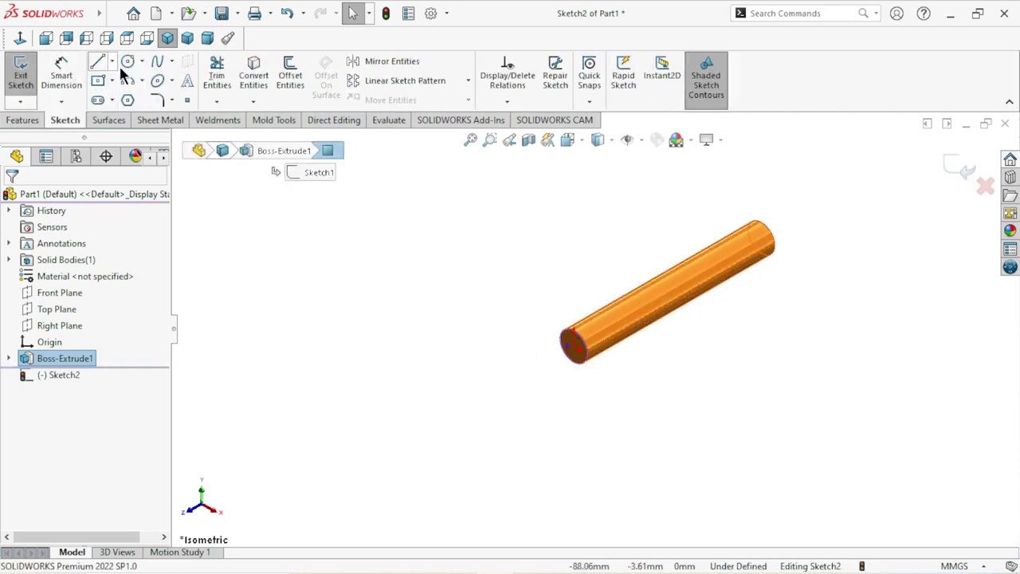
left_click(130, 65)
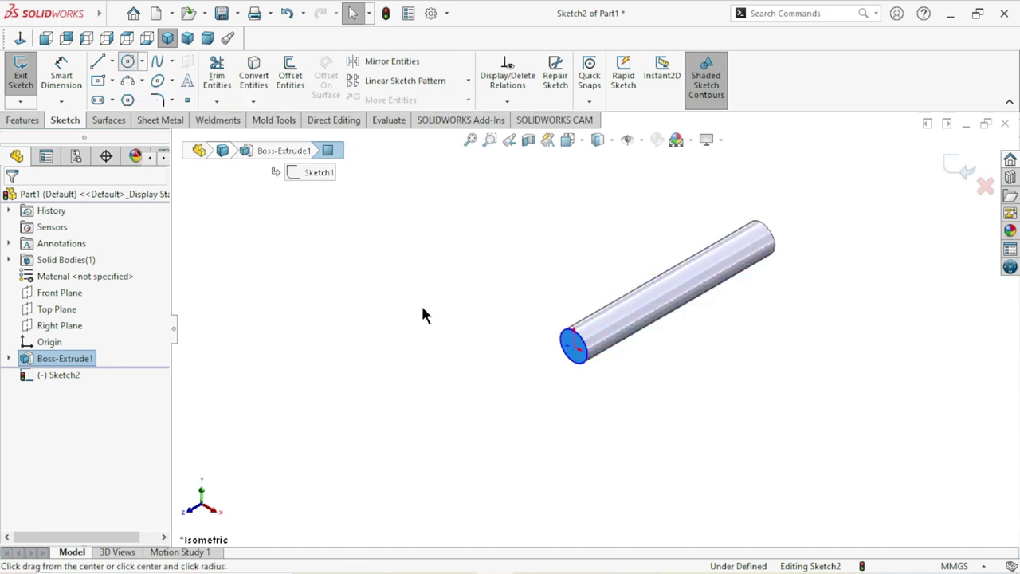
scroll(573, 352, "down", 3)
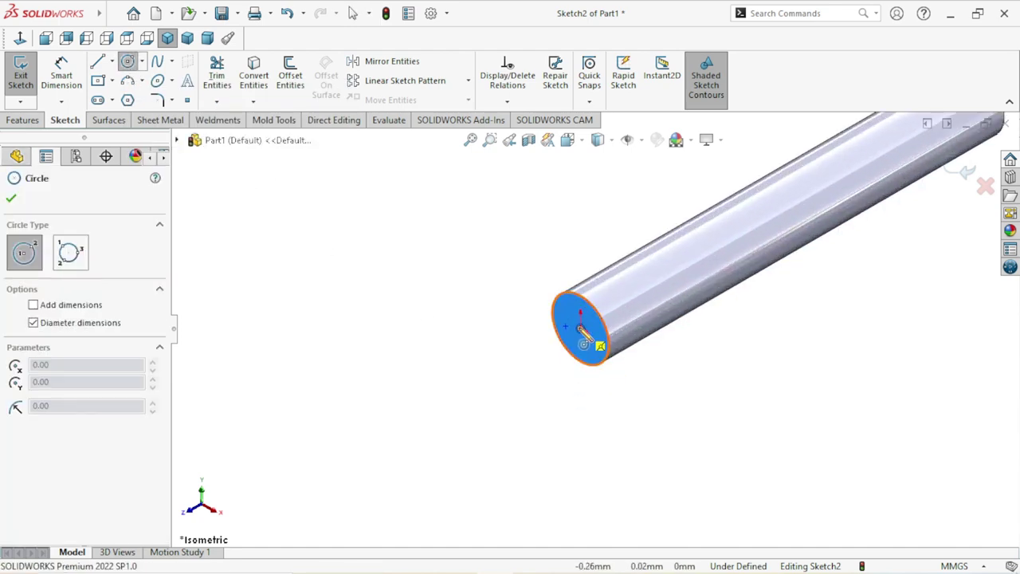
left_click(580, 330)
left_click(561, 323)
right_click(464, 309)
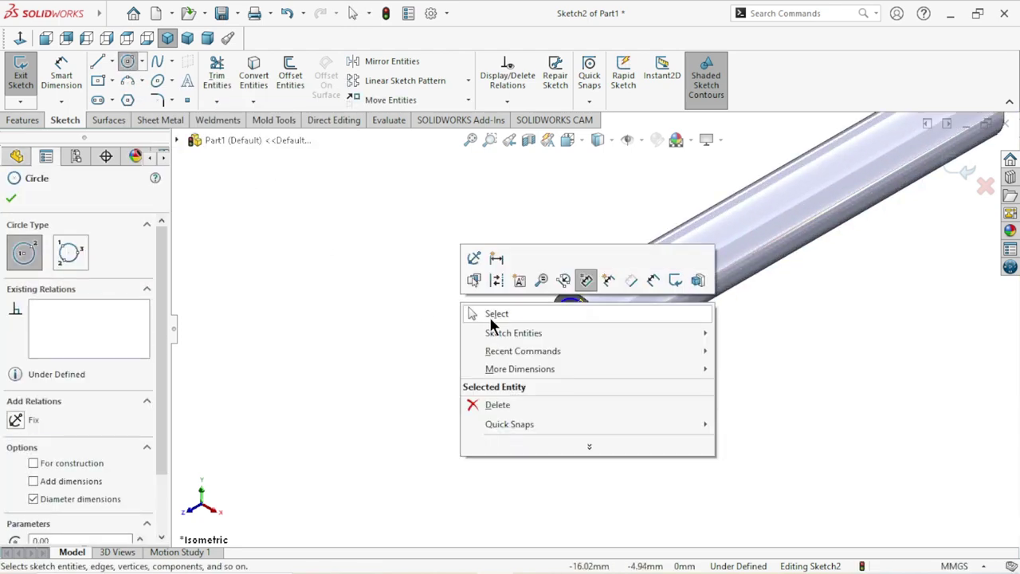
left_click(471, 311)
Step: Dimension the end-face circle to a 6.5 mm diameter
left_click(69, 87)
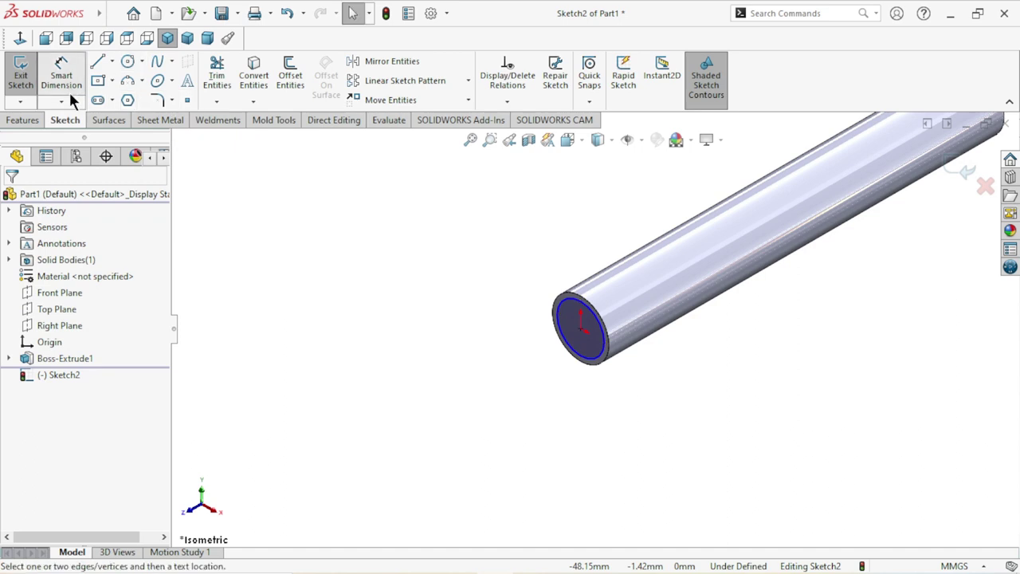
left_click(560, 322)
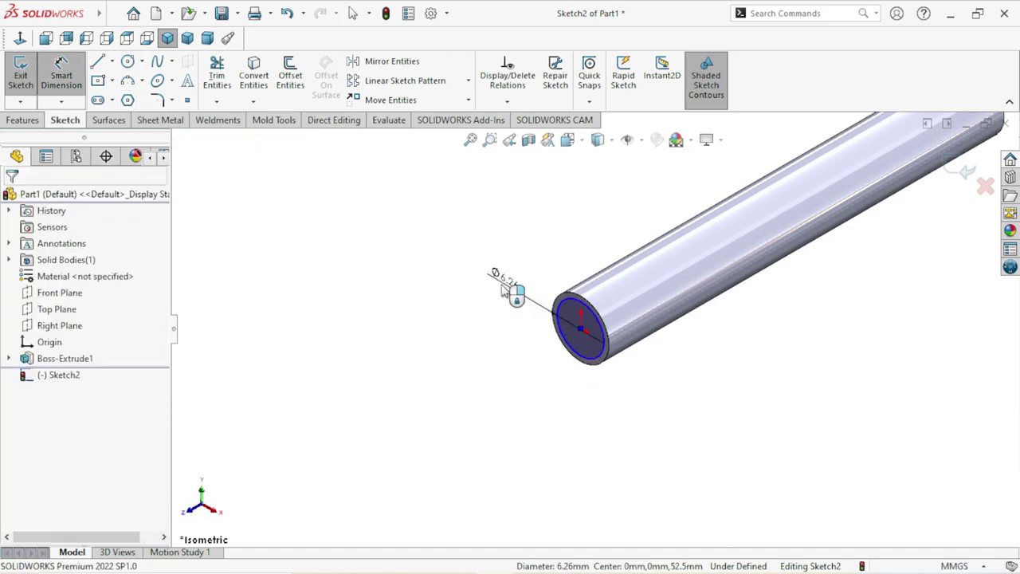
left_click(504, 290)
left_click(504, 291)
type("6.")
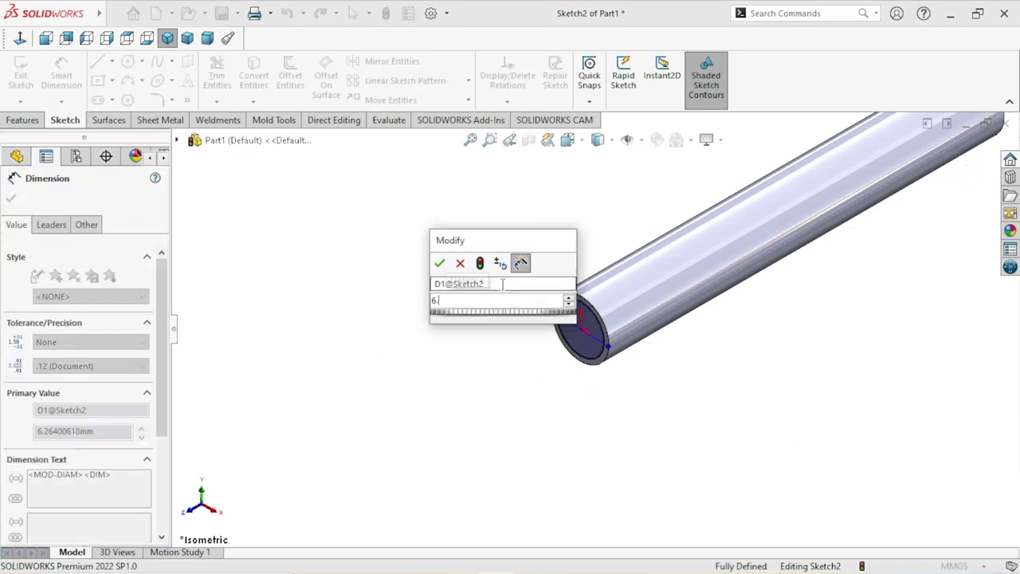
type("5")
key("Return")
key("z")
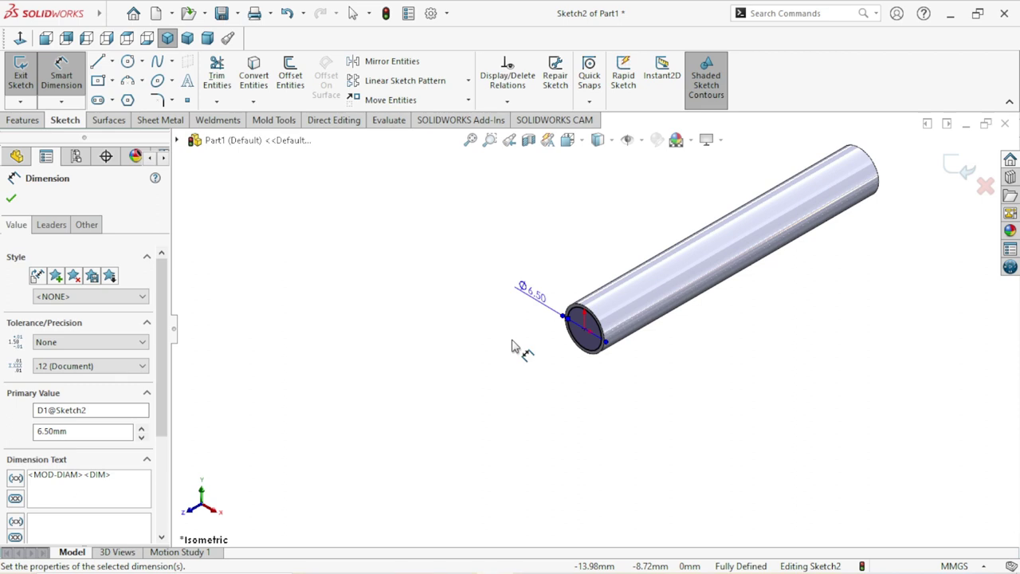
left_click(11, 199)
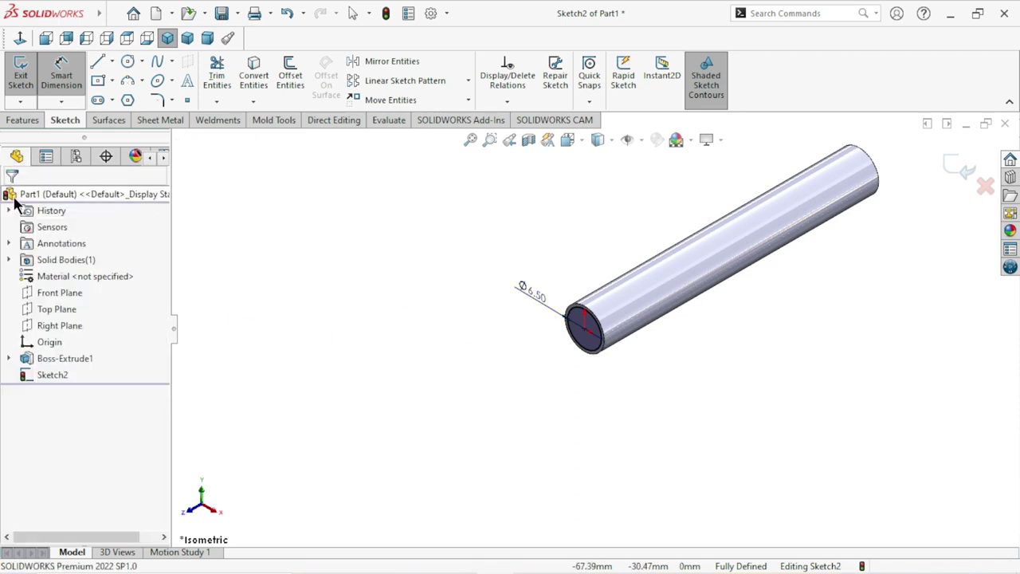
left_click(26, 119)
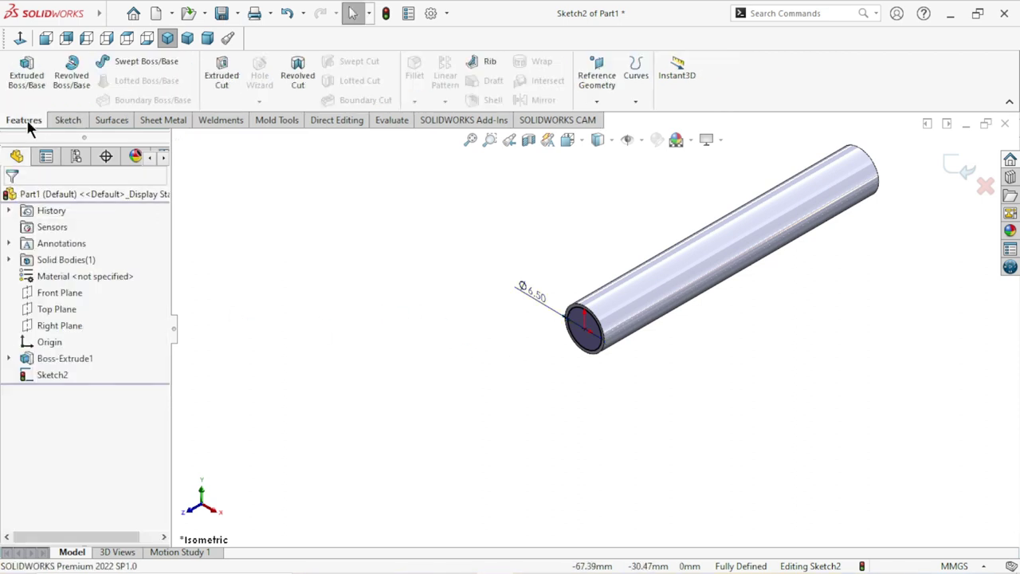
Step: Extrude the 6.5 mm circle 43 mm blind as Boss-Extrude2
left_click(27, 77)
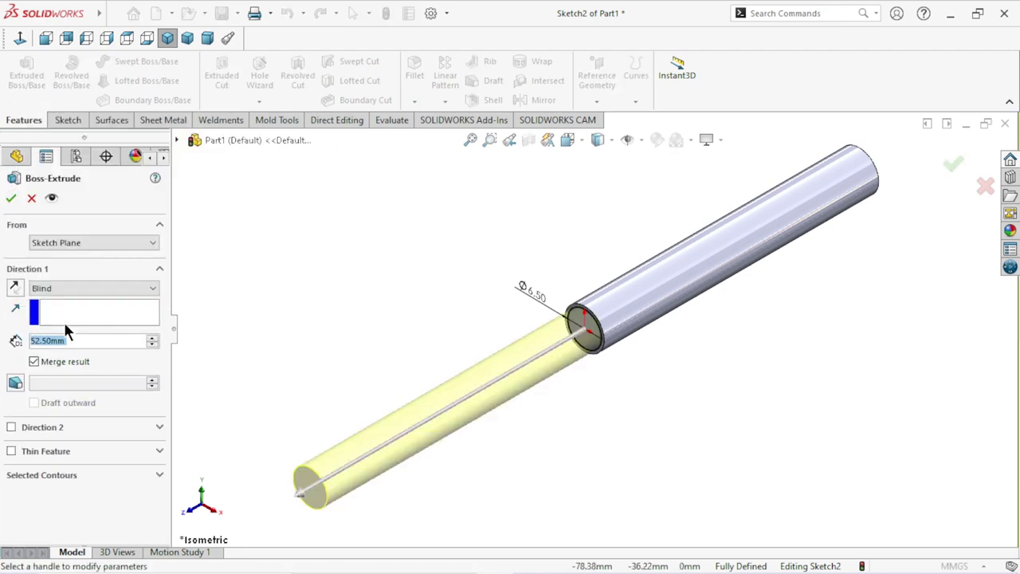
type("4")
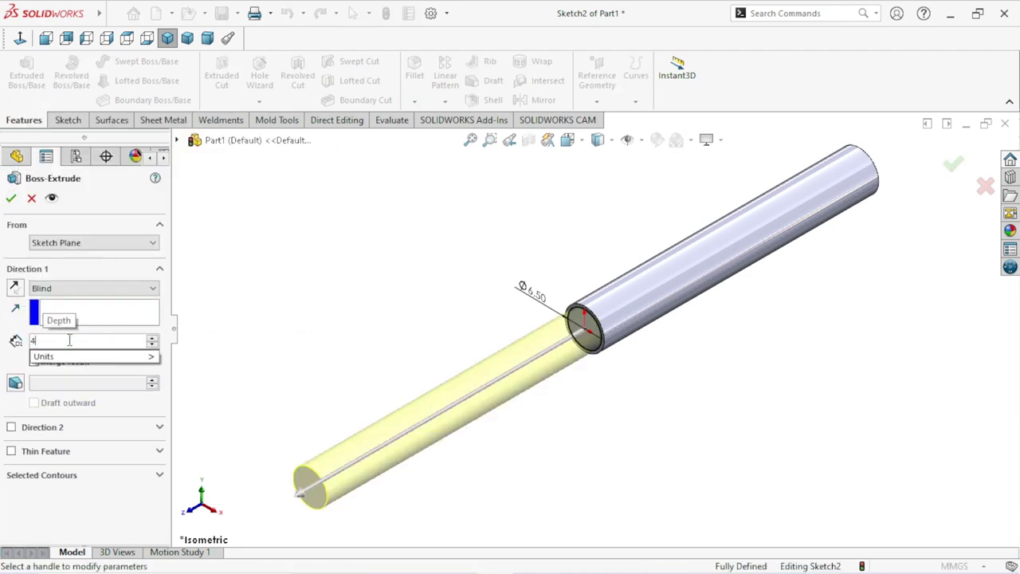
type("3")
key("Return")
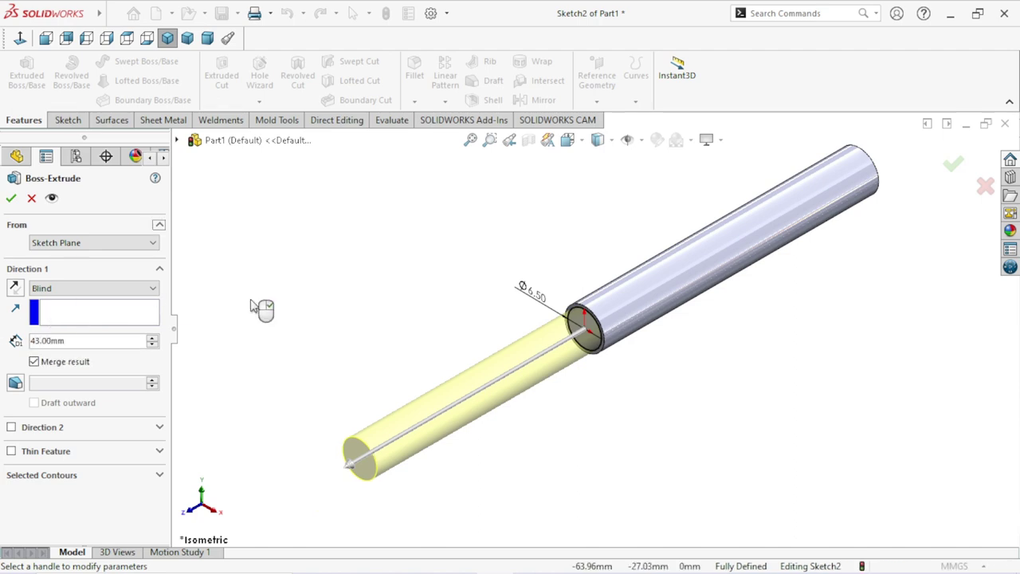
left_click(11, 199)
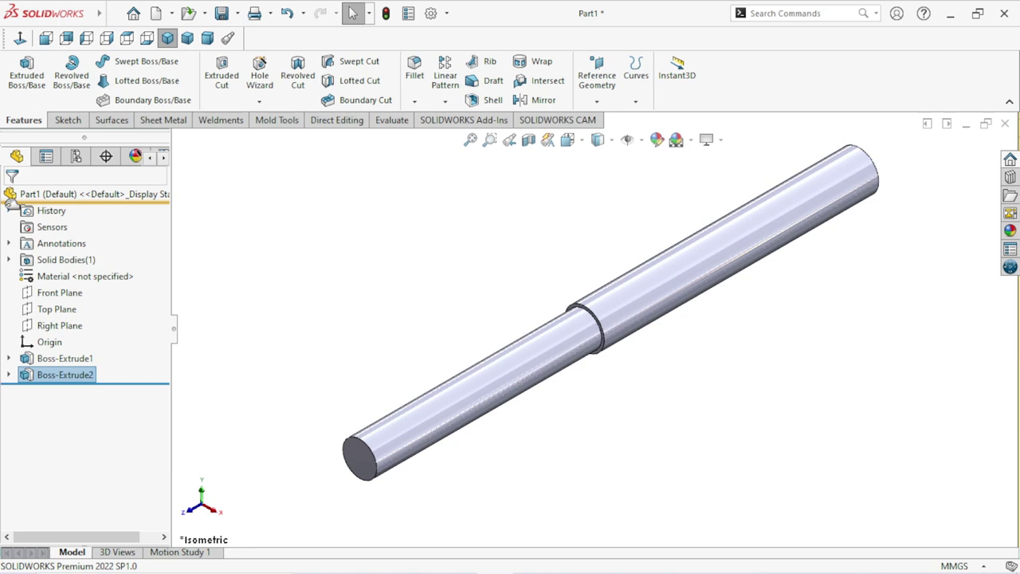
Step: Orbit around the stepped rod and select the Right Plane
scroll(721, 401, "down", 3)
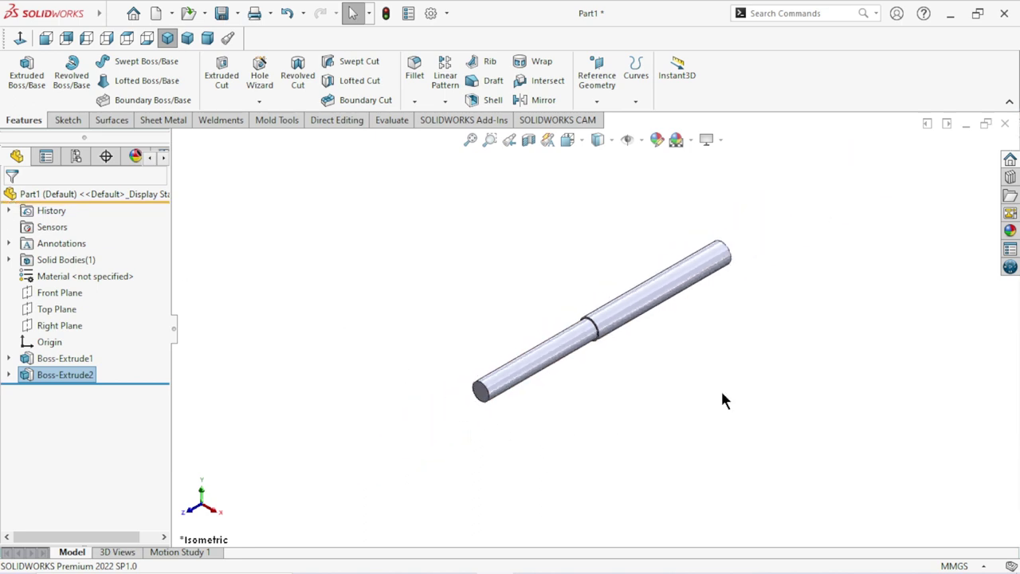
mouse_move(721, 401)
middle_mouse_down()
mouse_move(667, 343)
mouse_move(614, 390)
mouse_move(667, 358)
mouse_move(672, 417)
mouse_move(772, 338)
mouse_move(678, 380)
middle_mouse_up()
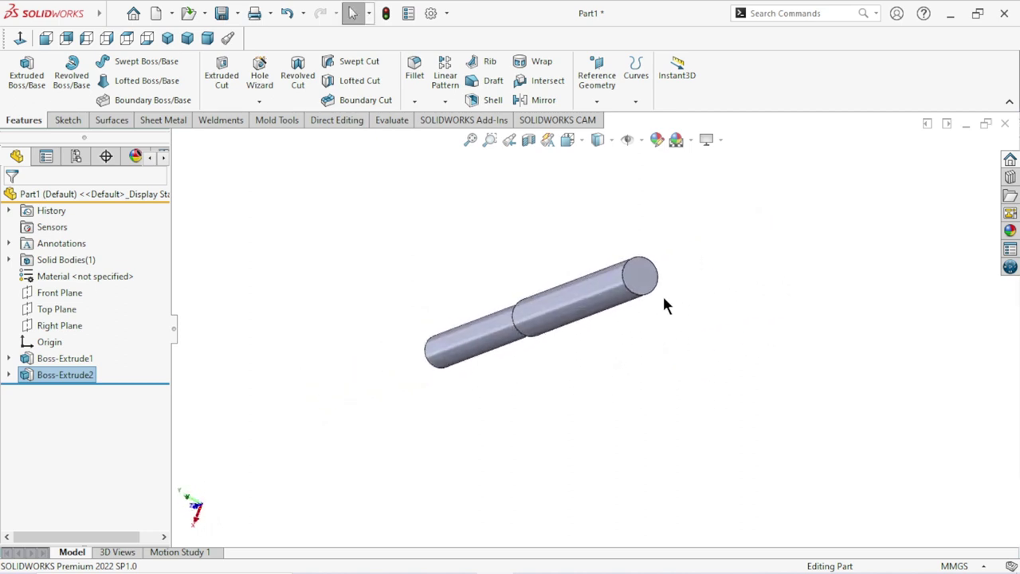
left_click(647, 279)
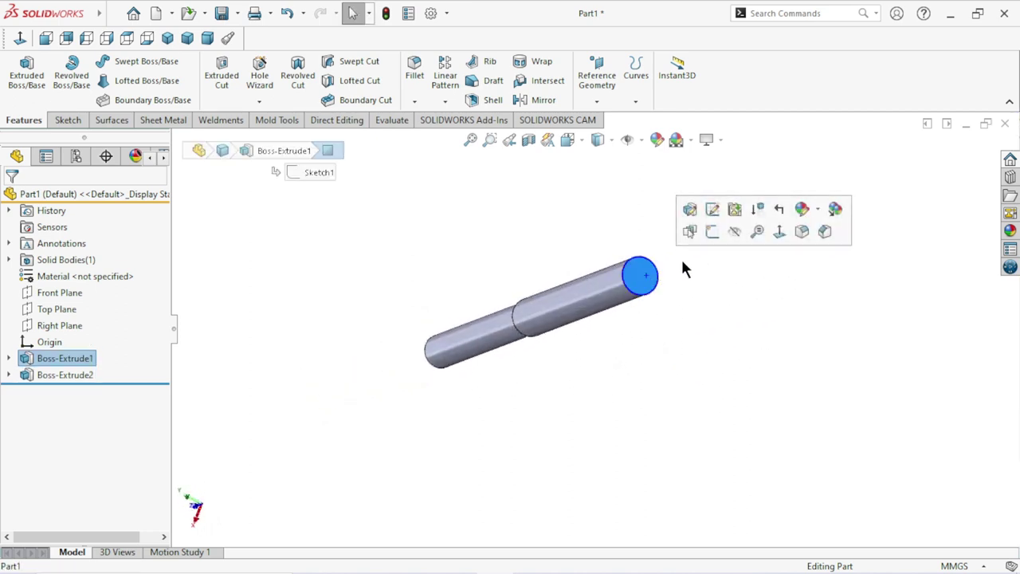
left_click(688, 351)
mouse_move(663, 352)
middle_mouse_down()
mouse_move(650, 377)
mouse_move(699, 343)
mouse_move(644, 380)
mouse_move(637, 357)
middle_mouse_up()
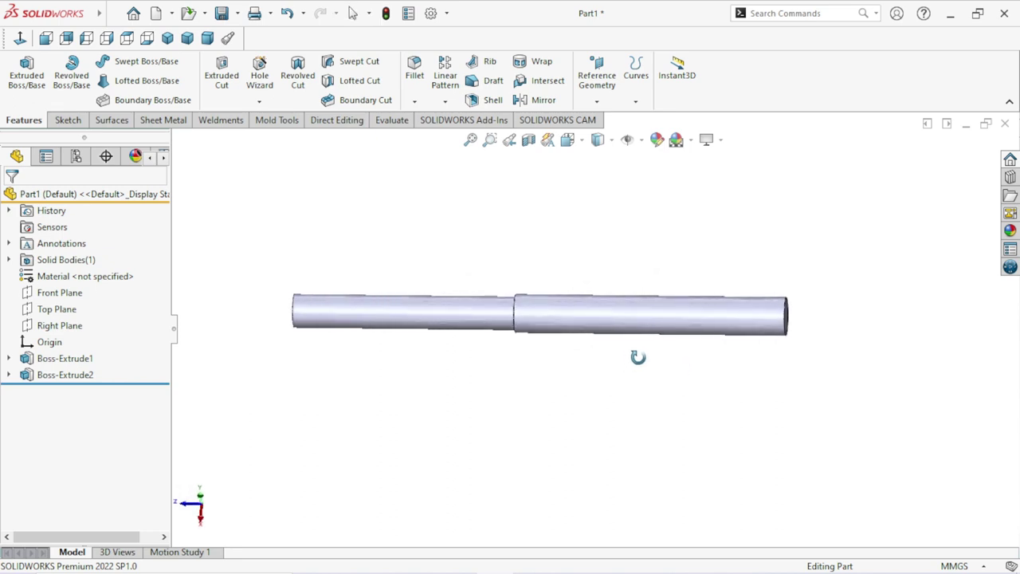
left_click(60, 322)
Step: Sketch on the Right Plane, zoomed in on the rod's right end, with the Line tool active
left_click(71, 307)
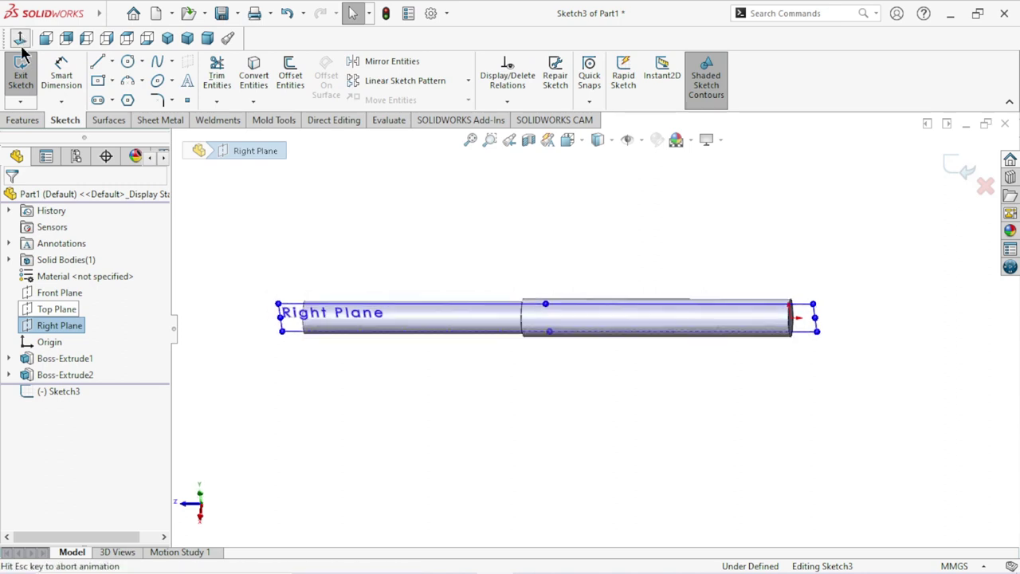
scroll(737, 327, "down", 5)
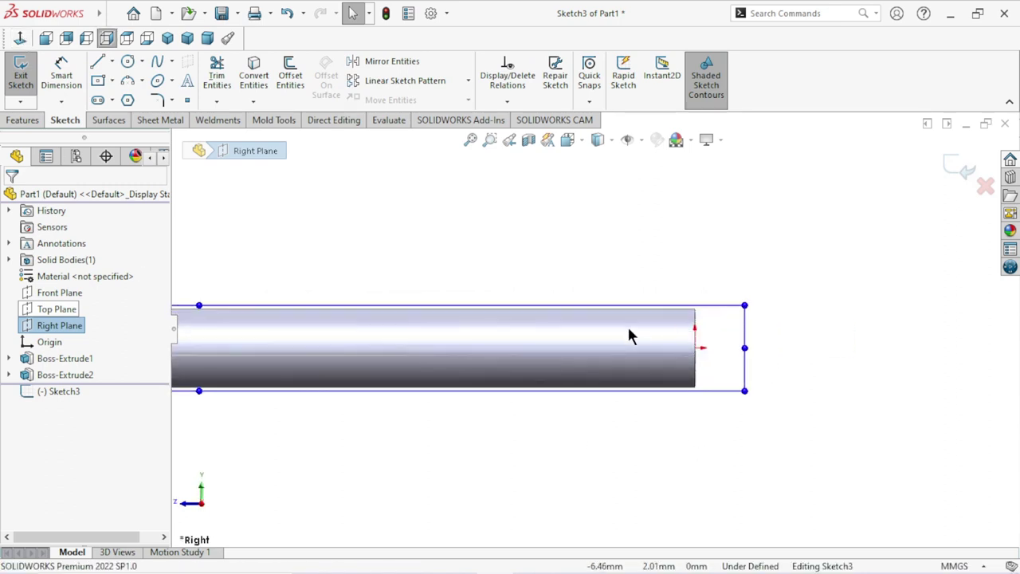
left_click(691, 269)
scroll(686, 374, "down", 2)
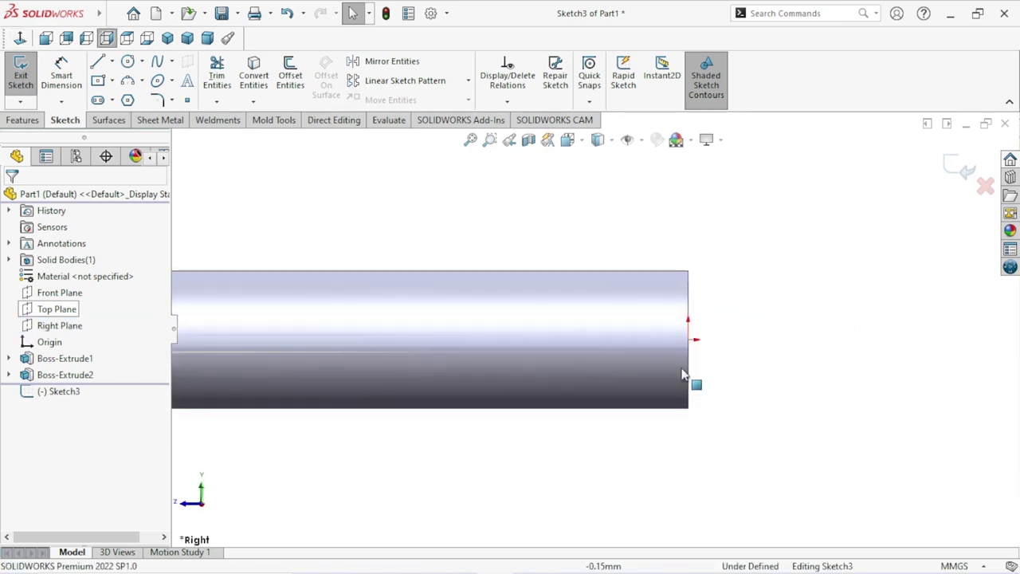
scroll(626, 319, "up", 2)
scroll(619, 307, "down", 3)
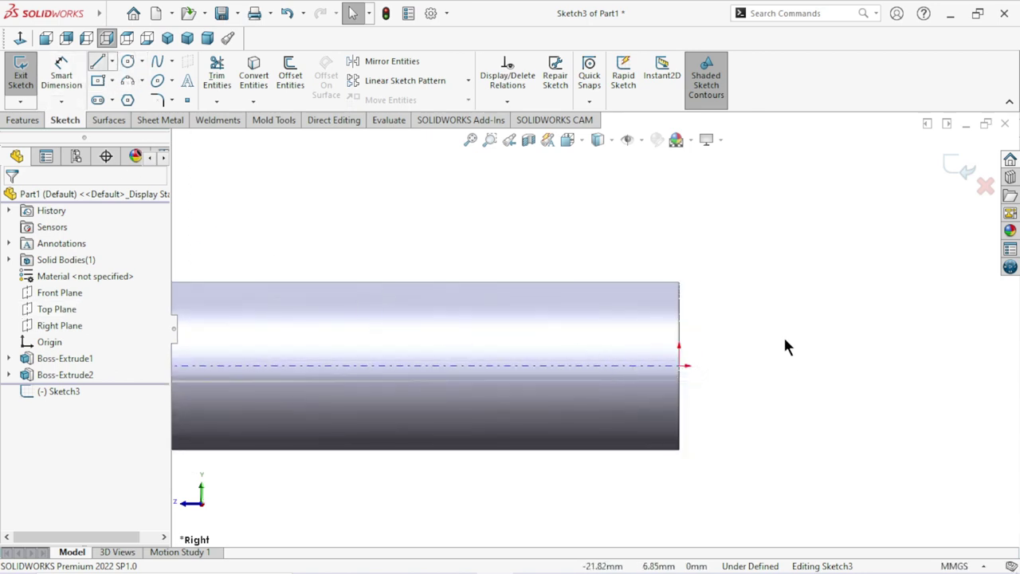
key("l")
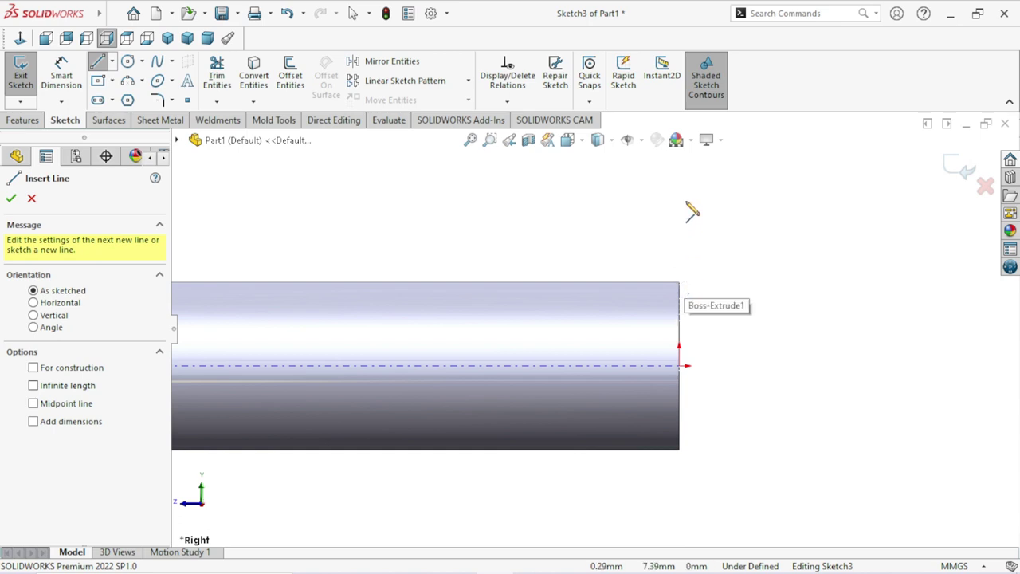
Step: Draw a closed four-line profile sitting on the rod's top edge at its right end
left_click(683, 194)
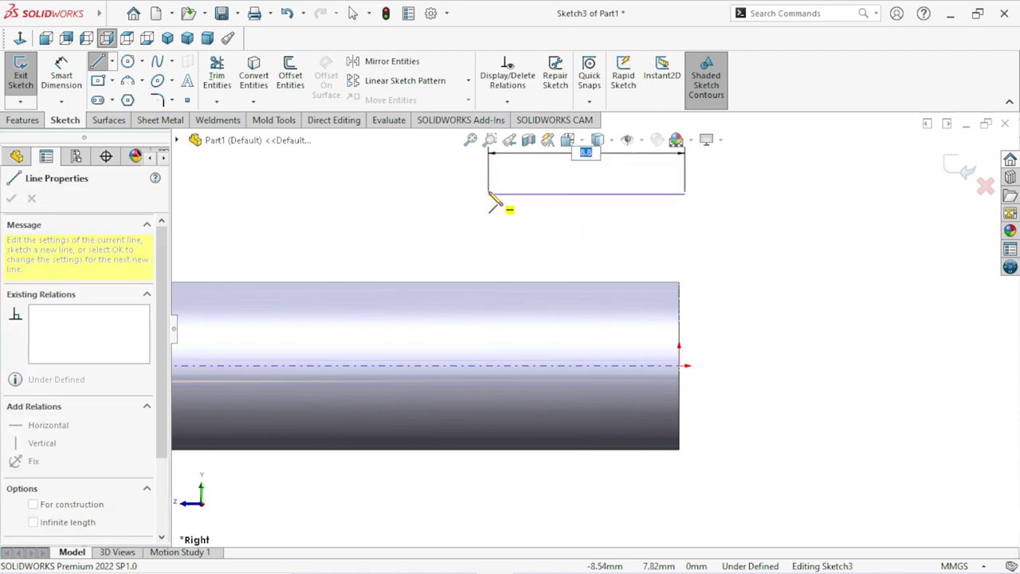
left_click(489, 194)
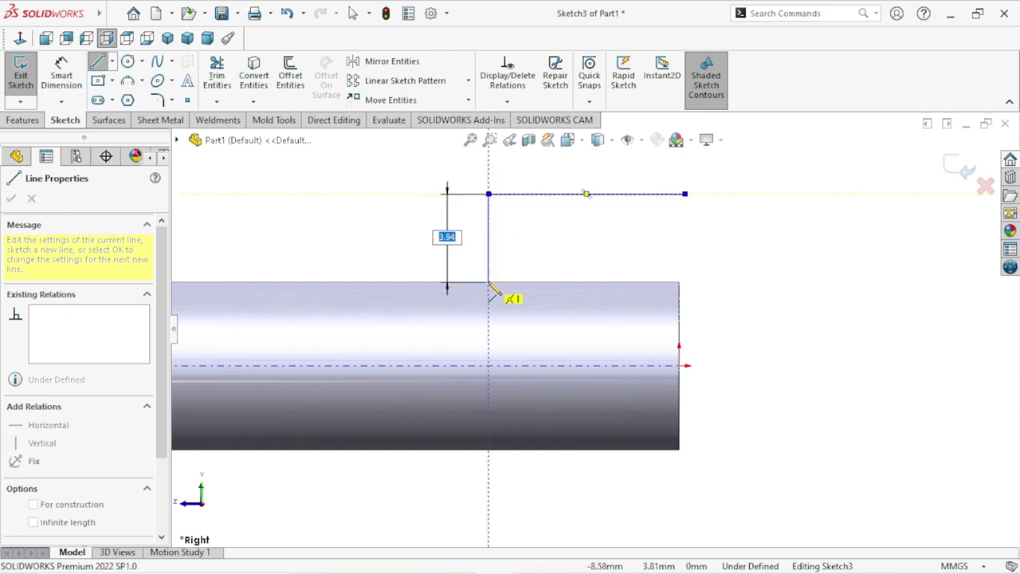
left_click(488, 283)
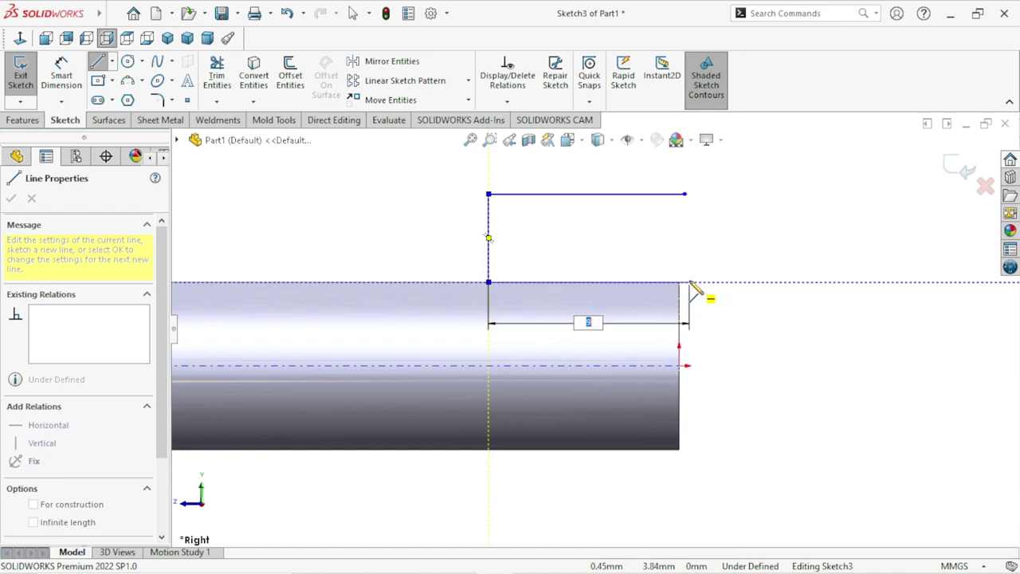
left_click(691, 282)
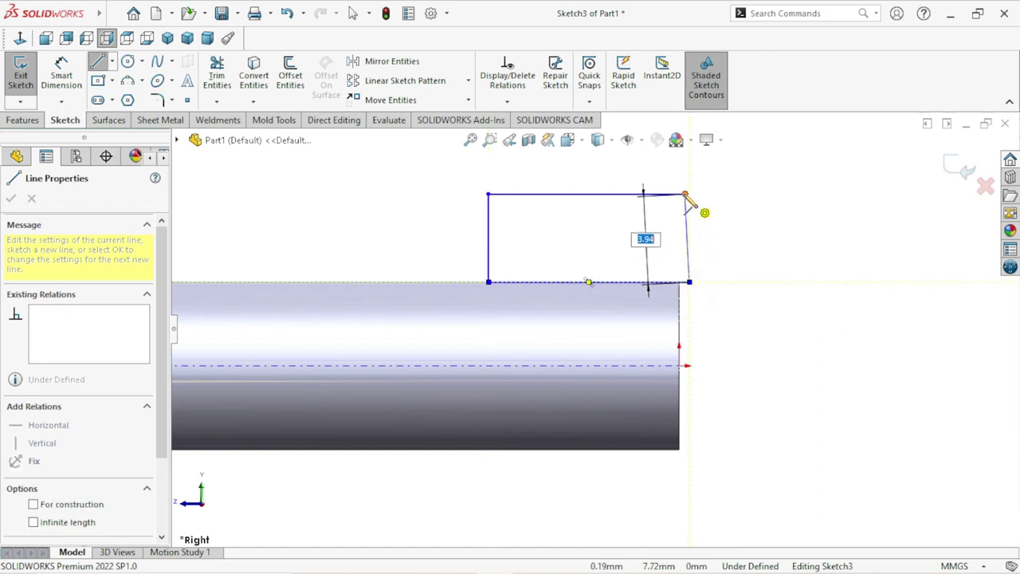
left_click(685, 194)
right_click(720, 214)
key("Escape")
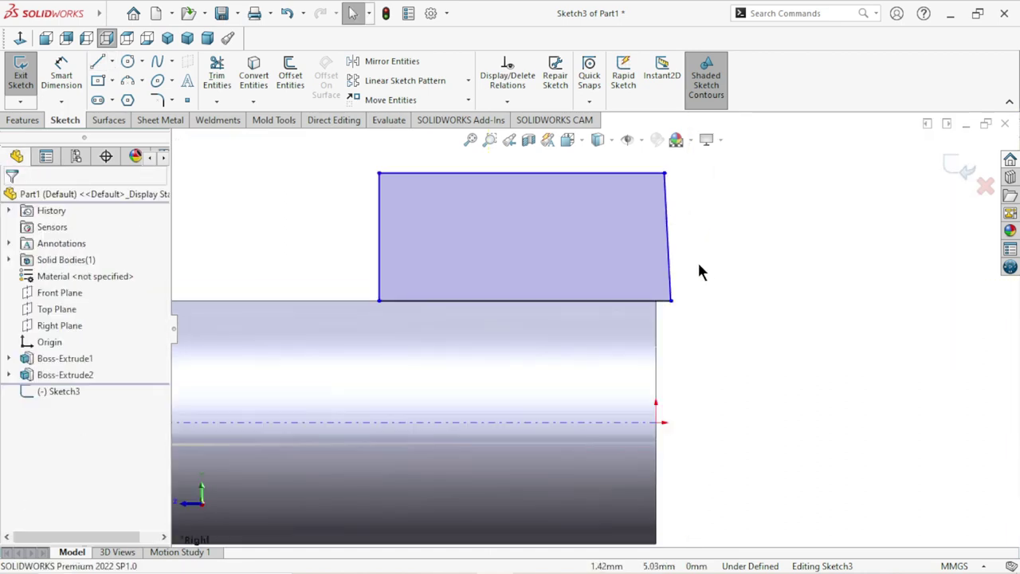
scroll(563, 289, "up", 2)
scroll(516, 267, "down", 2)
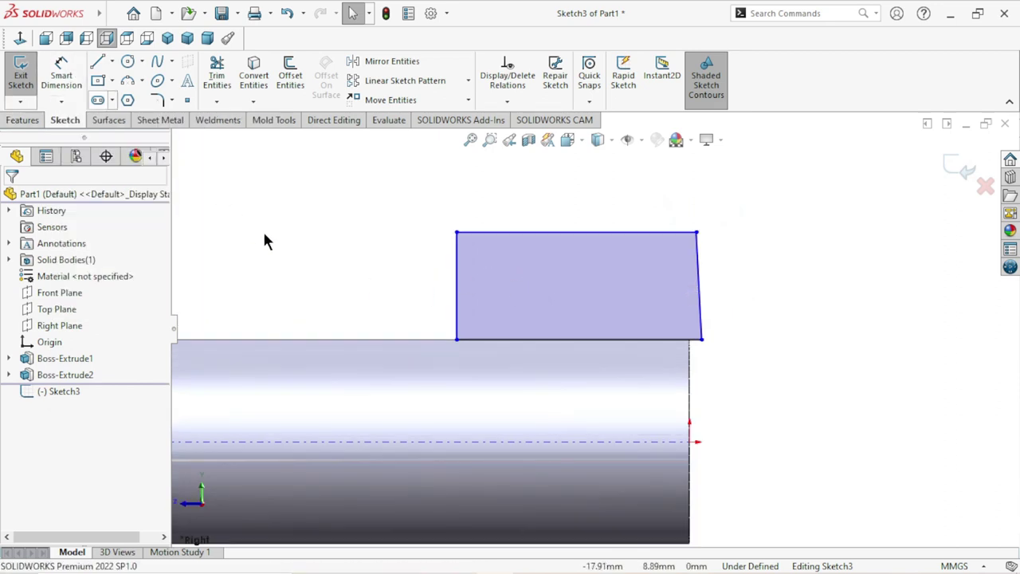
Step: Make the profile's slanted side edge vertical
left_click(76, 82)
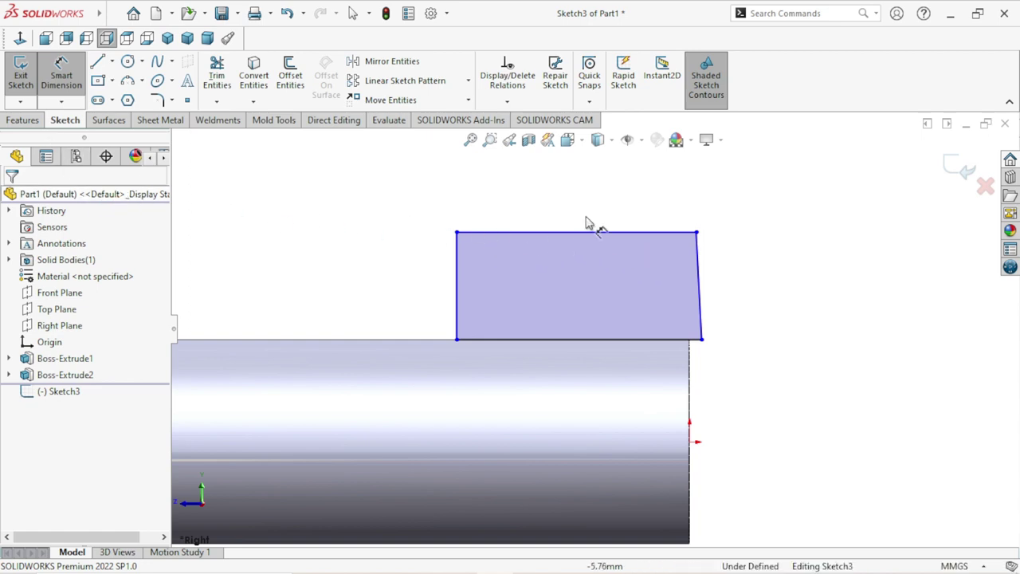
left_click(61, 75)
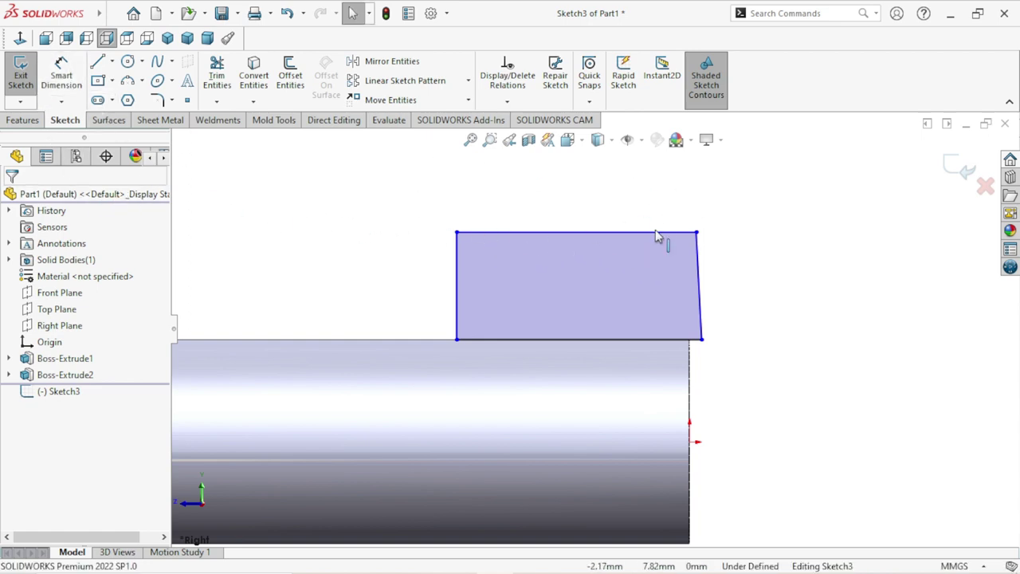
left_click(699, 283)
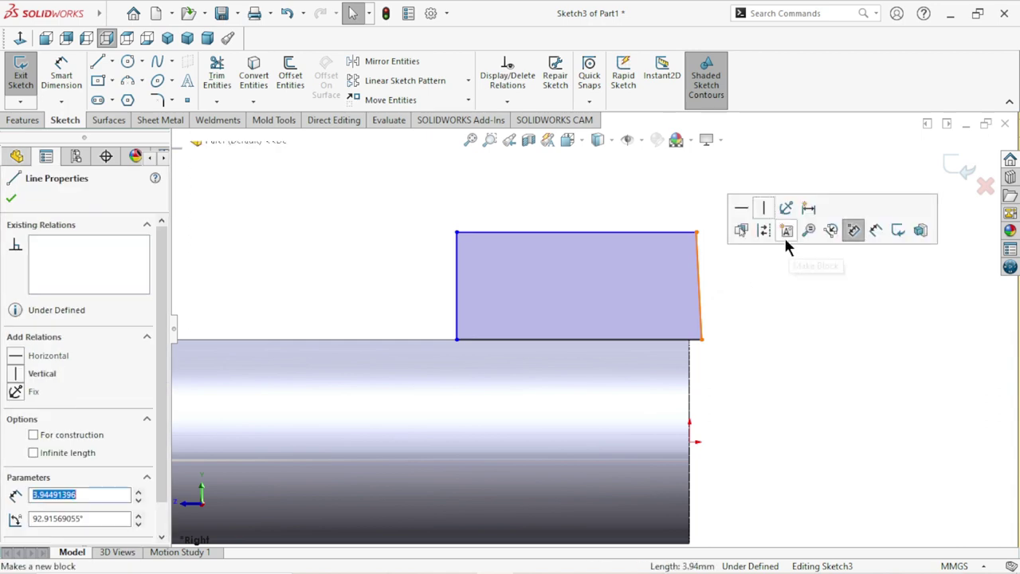
left_click(770, 218)
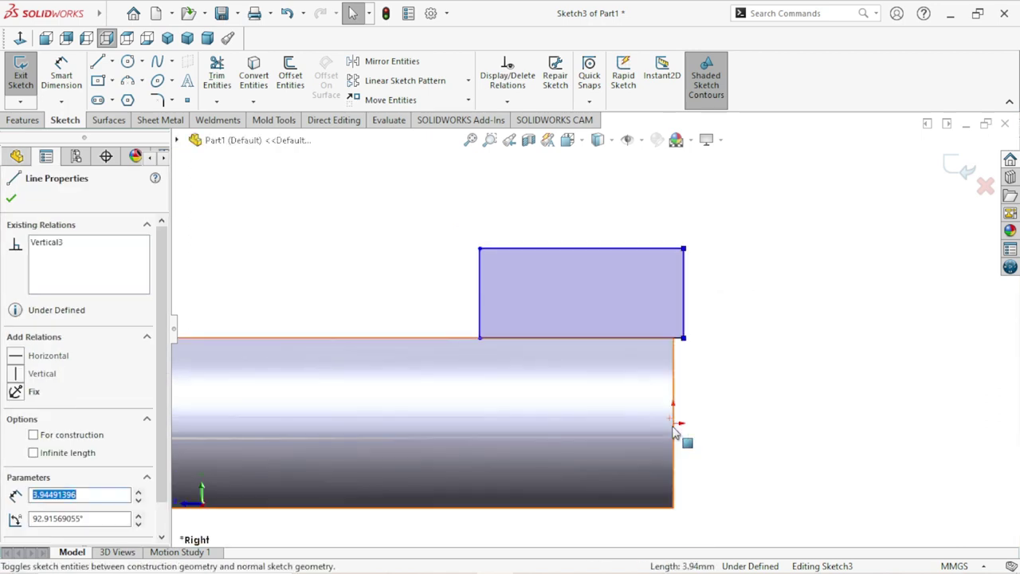
left_click(474, 307)
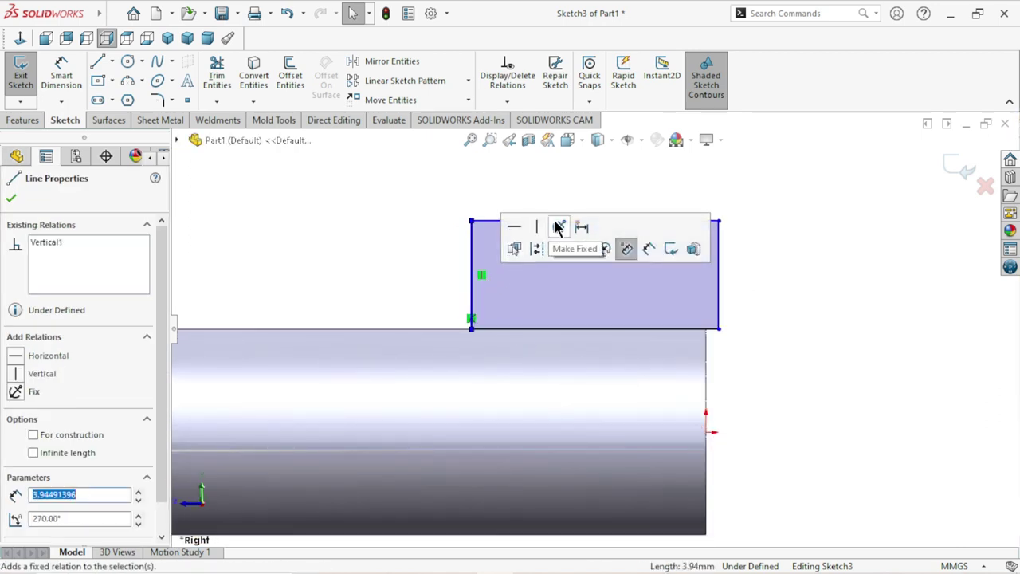
left_click(399, 289)
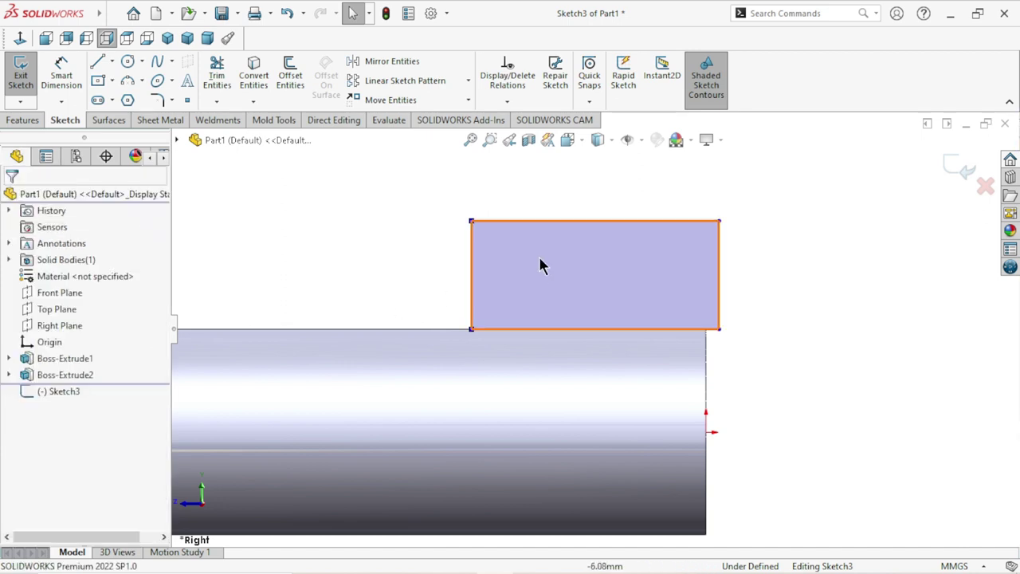
Step: Dimension the profile's top edge to an 11 mm width
left_click(61, 76)
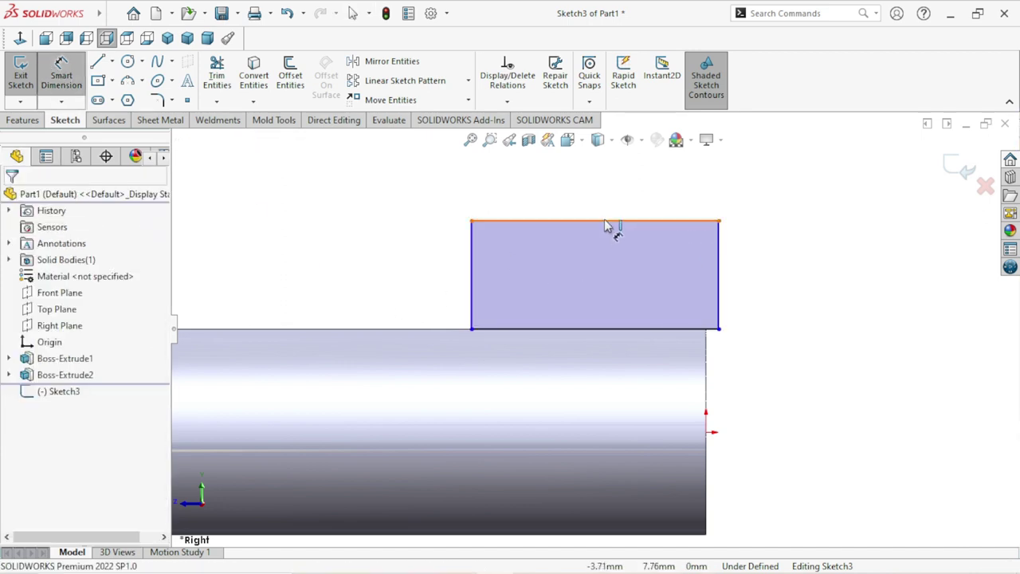
left_click(526, 221)
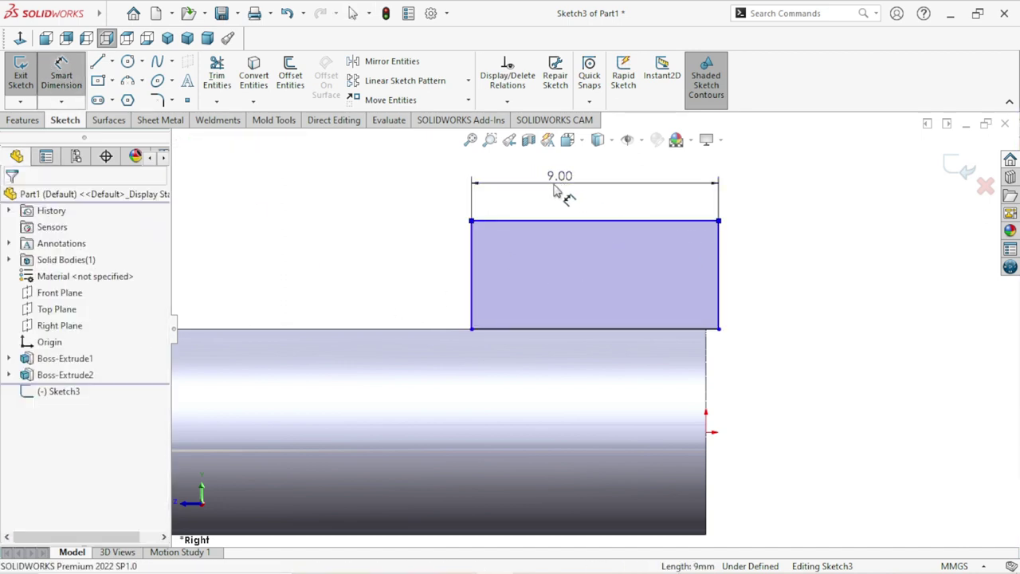
left_click(556, 190)
type("11")
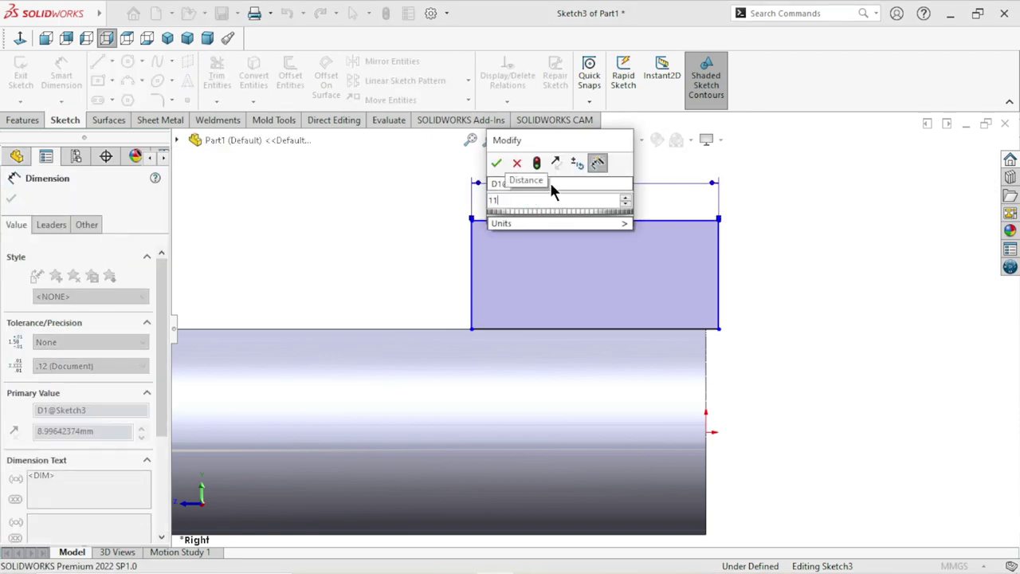
left_click(496, 165)
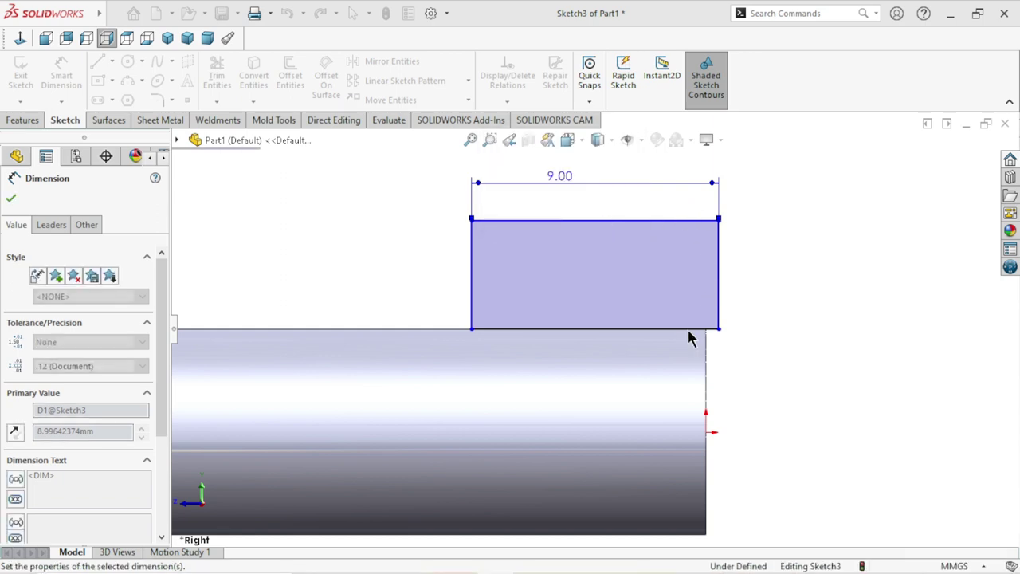
scroll(730, 293, "up", 4)
scroll(588, 326, "down", 2)
scroll(576, 358, "down", 3)
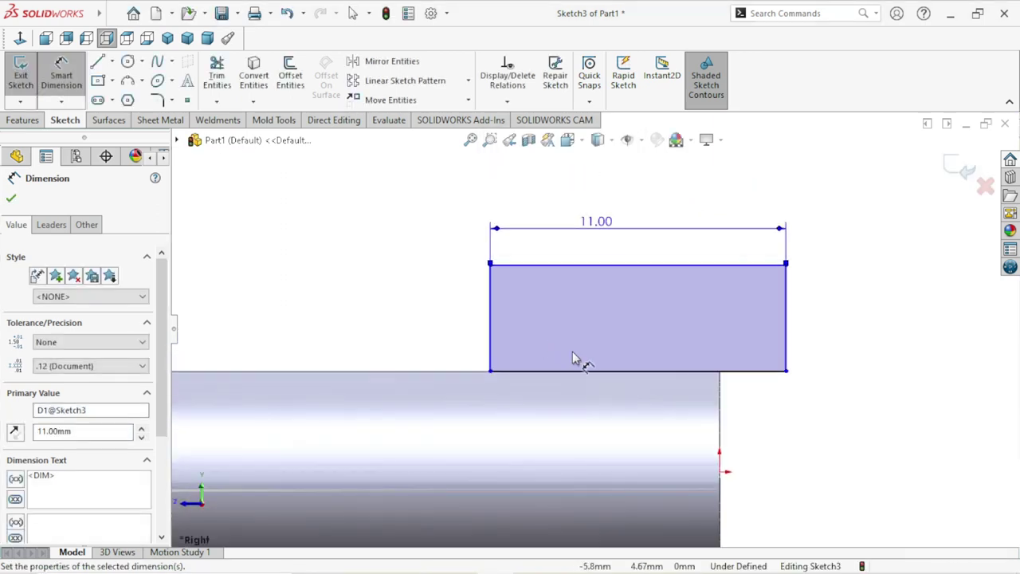
scroll(781, 437, "up", 1)
scroll(777, 430, "up", 2)
scroll(694, 406, "down", 3)
scroll(736, 353, "up", 2)
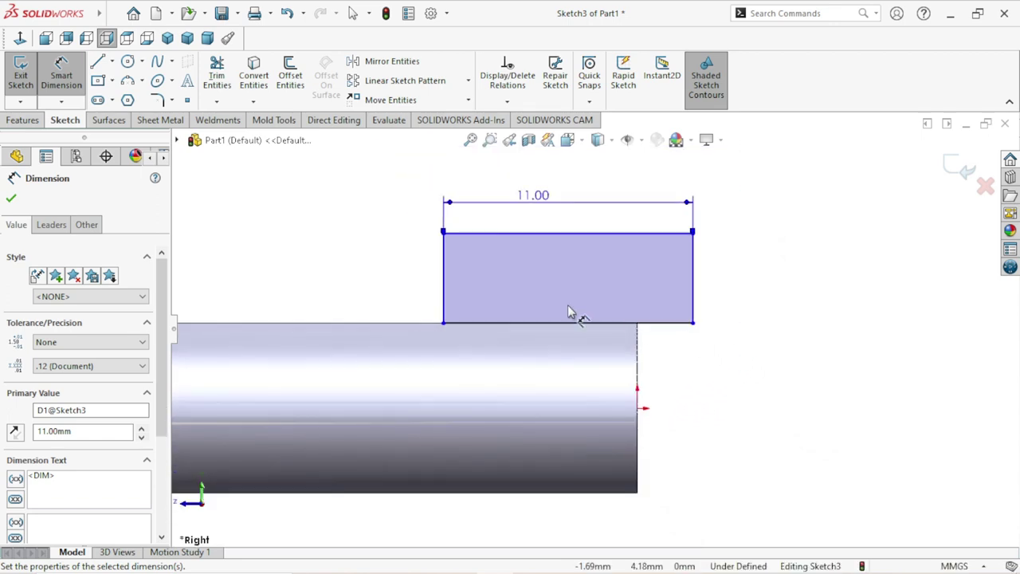
left_click(15, 197)
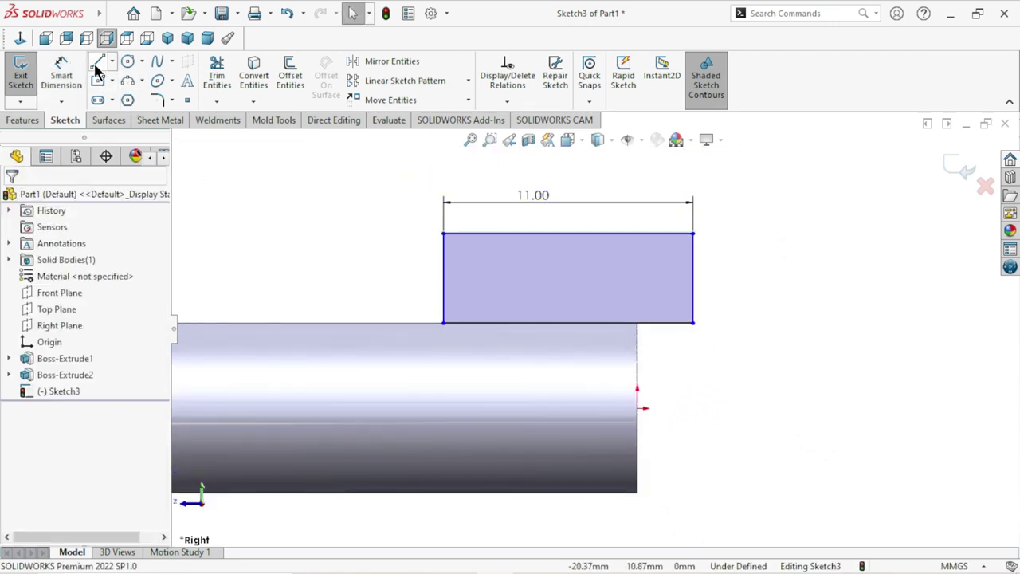
Step: Draw a slanted line from the profile's bottom-right corner up to its top edge
key("l")
left_click(693, 323)
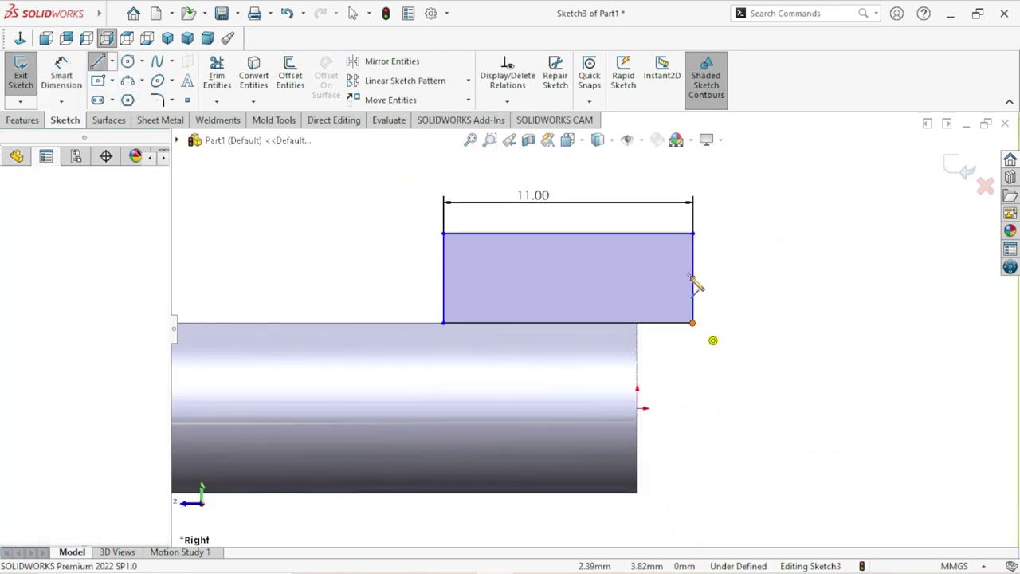
left_click(677, 234)
right_click(742, 263)
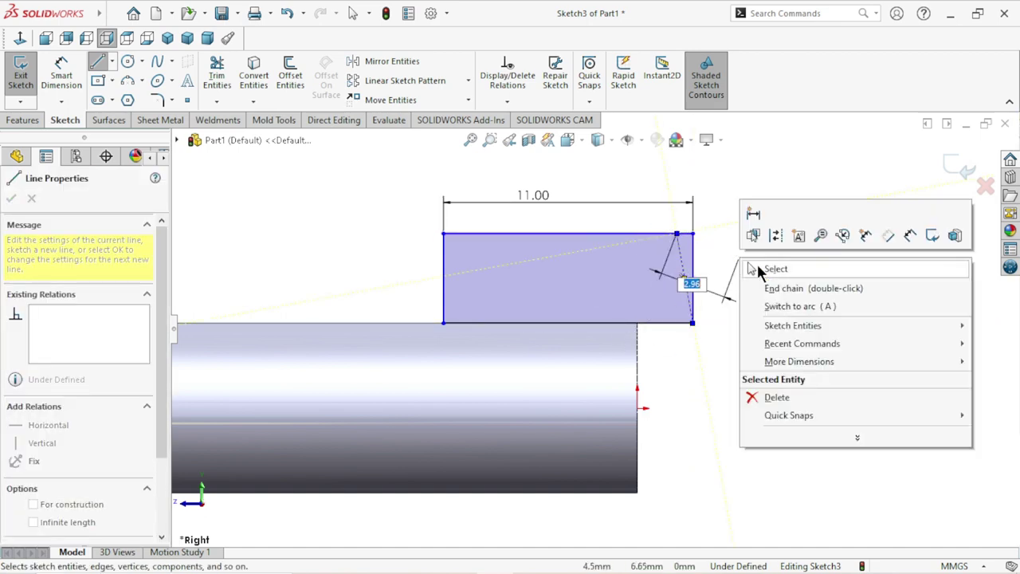
left_click(775, 268)
scroll(694, 318, "down", 3)
scroll(672, 319, "up", 2)
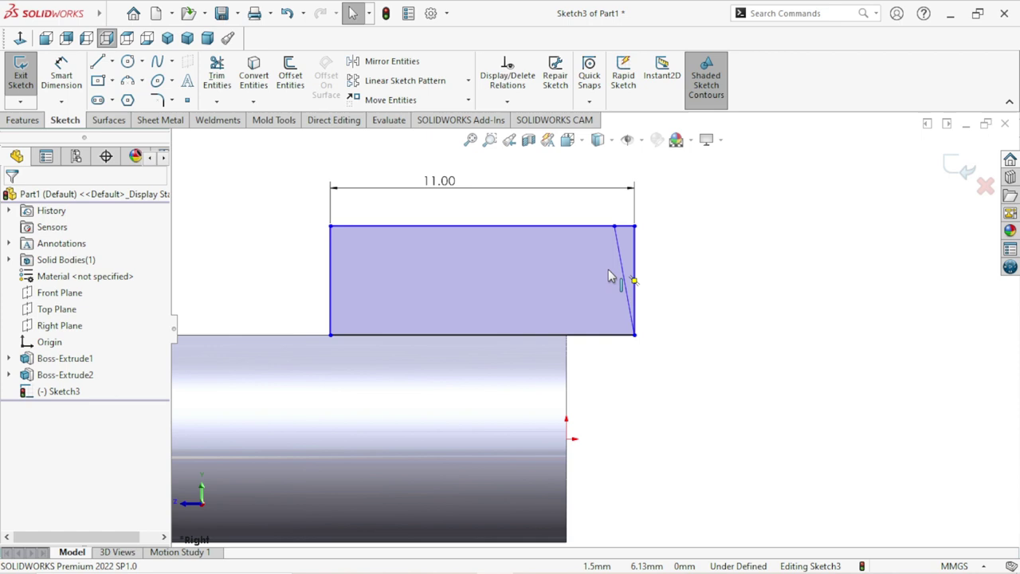
Step: Dimension the slanted line at 80° to the profile's bottom edge
left_click(50, 86)
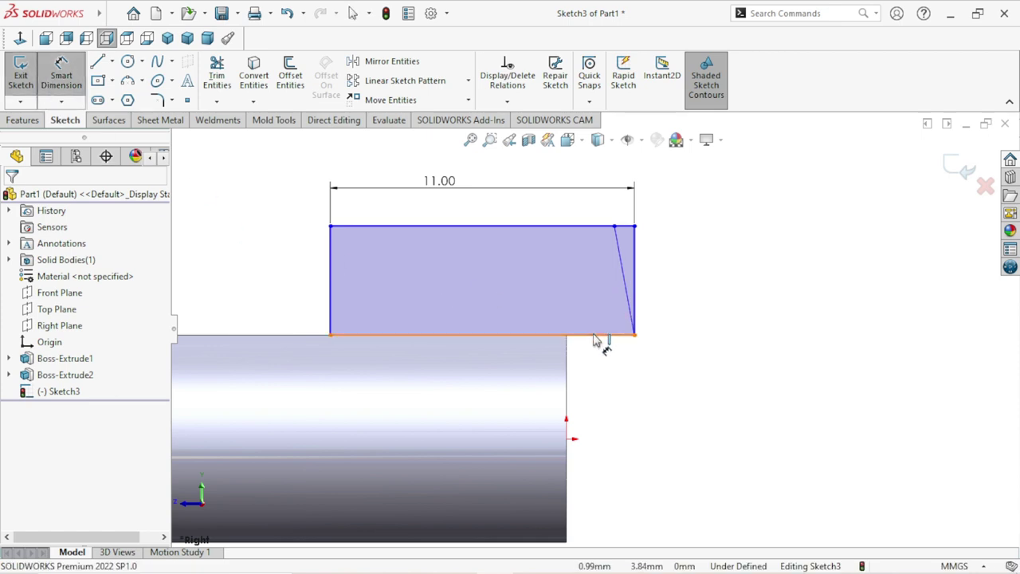
left_click(635, 292)
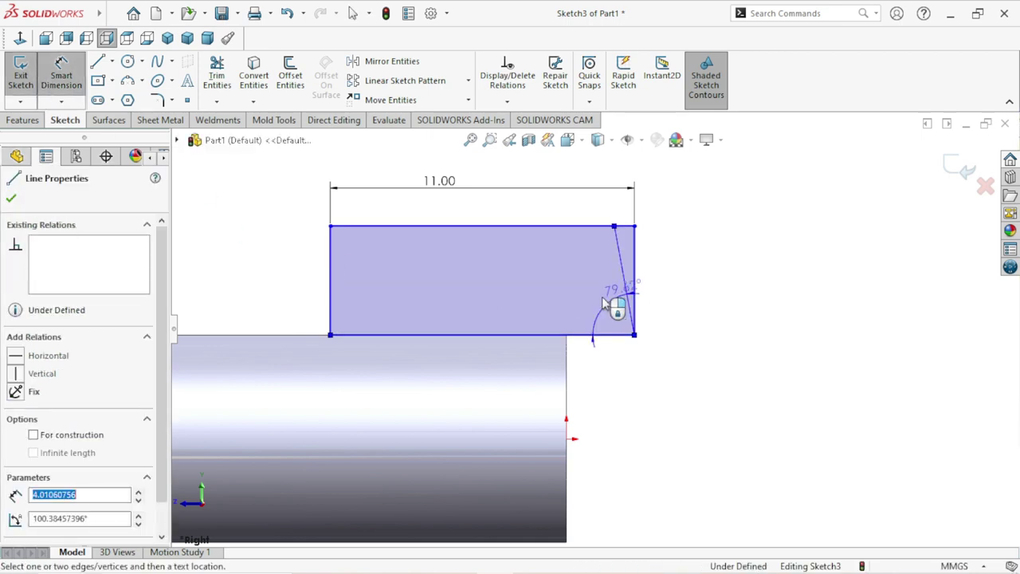
left_click(592, 308)
left_click(590, 309)
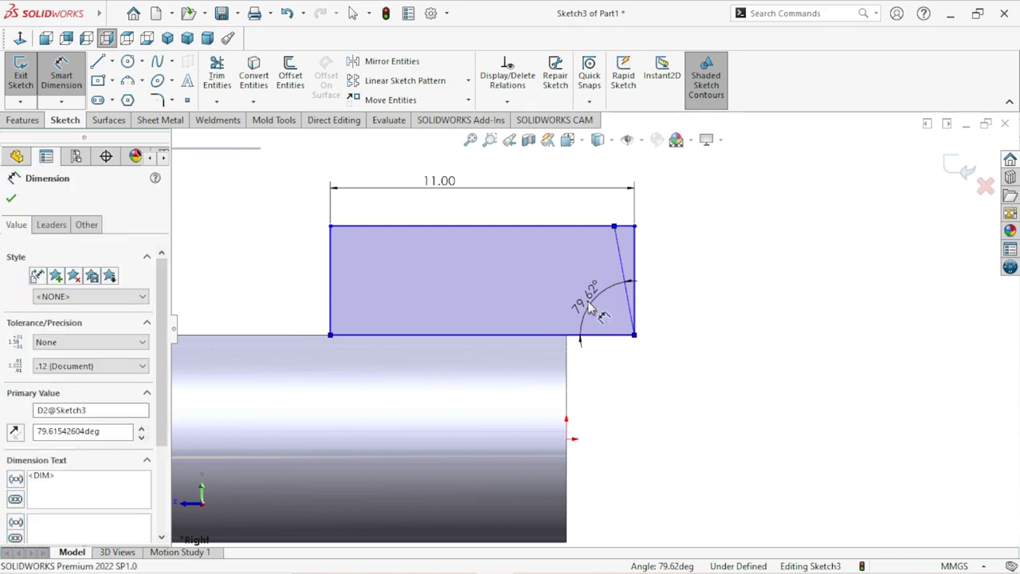
type("80")
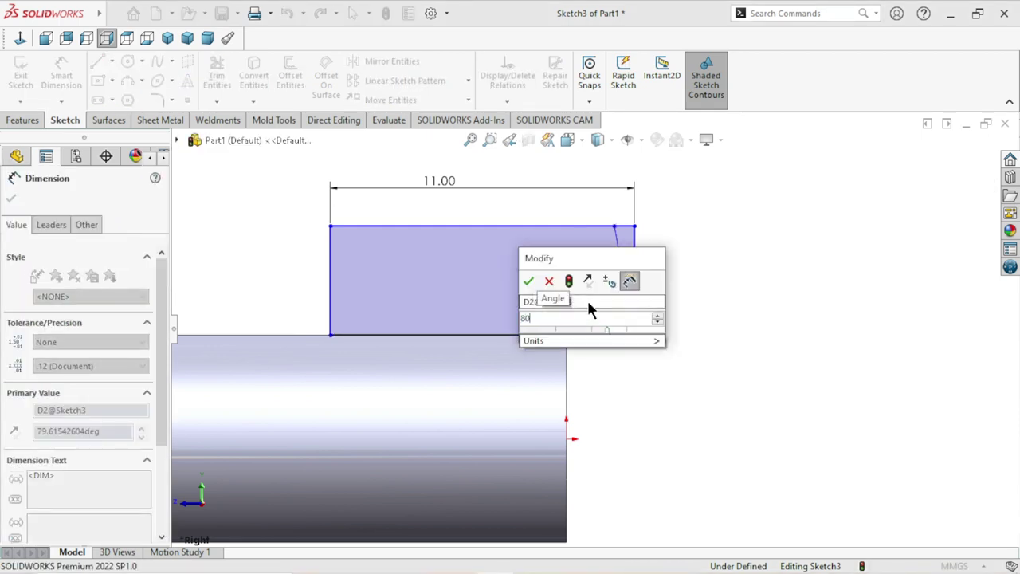
key("Return")
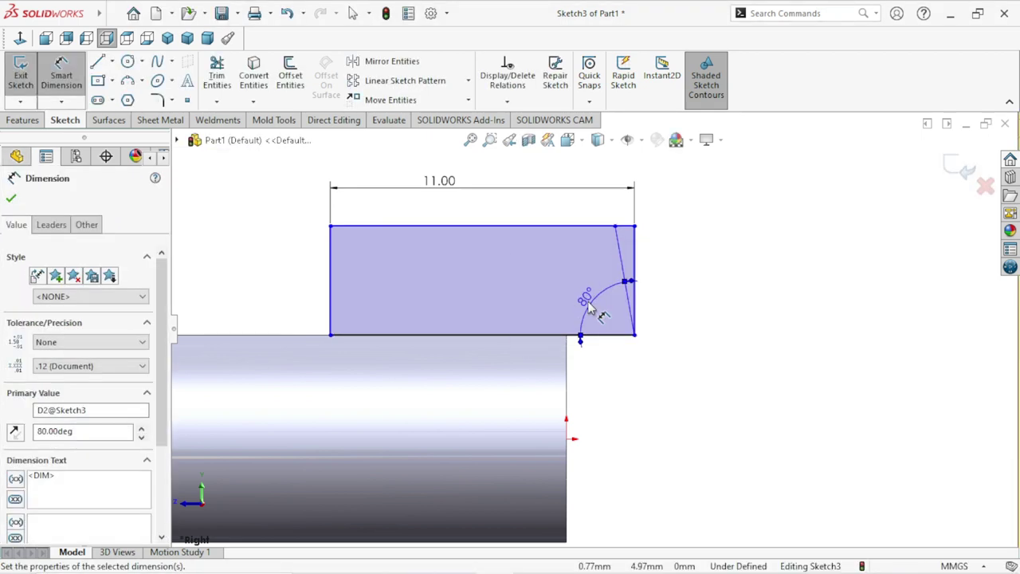
scroll(640, 371, "up", 3)
scroll(598, 337, "down", 1)
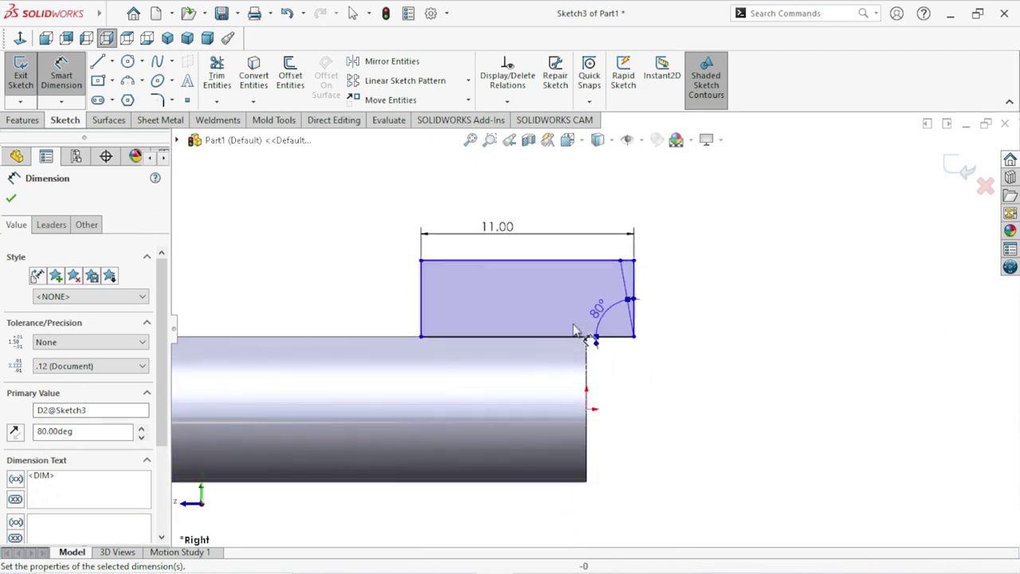
scroll(603, 346, "down", 1)
left_click(10, 199)
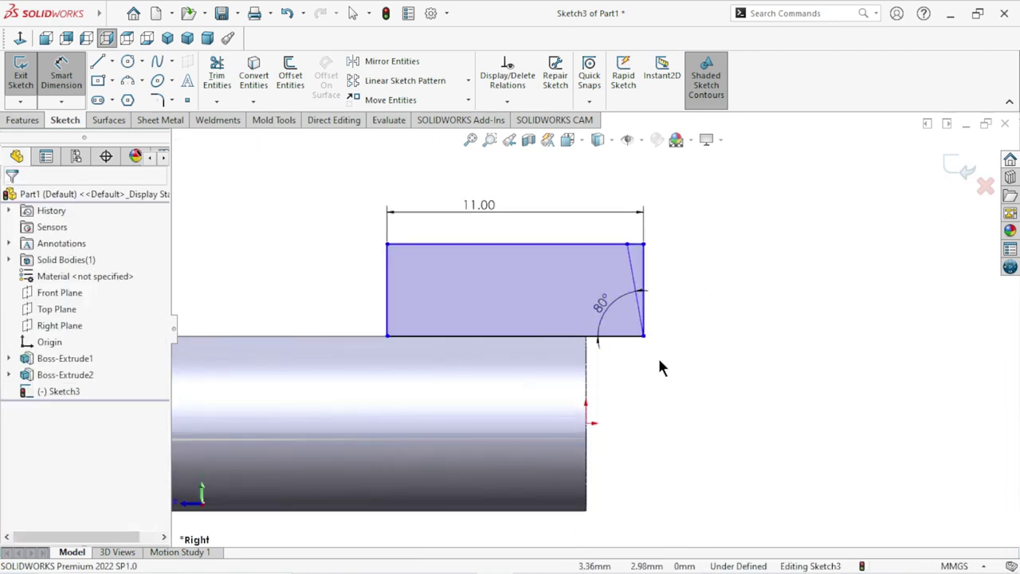
scroll(657, 356, "up", 2)
scroll(635, 334, "down", 3)
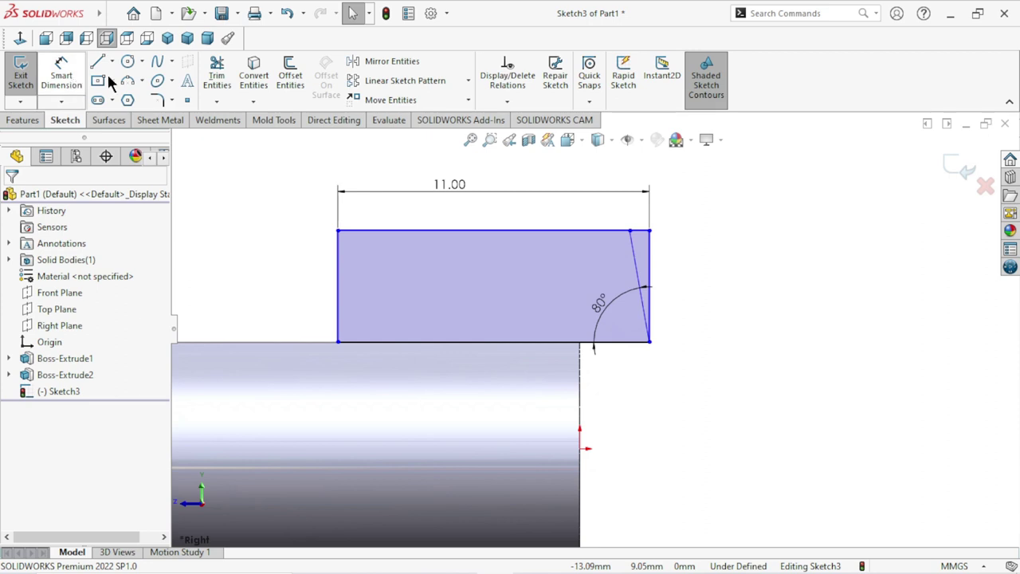
Step: Power-trim away the profile's vertical right edge and the top stub beyond the slant
left_click(216, 78)
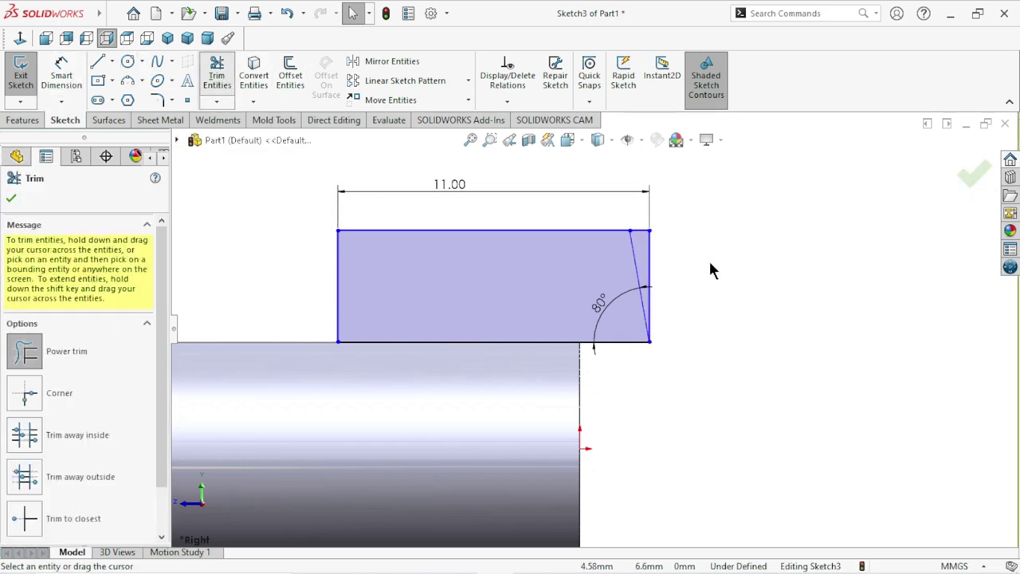
mouse_move(712, 269)
left_mouse_down()
mouse_move(653, 250)
mouse_move(640, 221)
left_mouse_up()
scroll(582, 351, "up", 2)
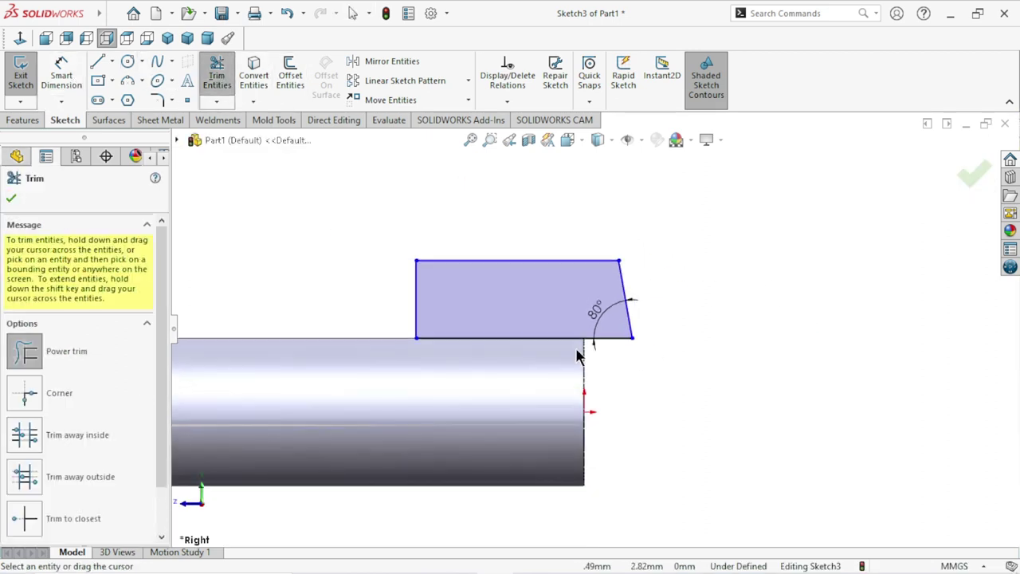
scroll(565, 351, "up", 1)
scroll(559, 350, "up", 1)
left_click(10, 197)
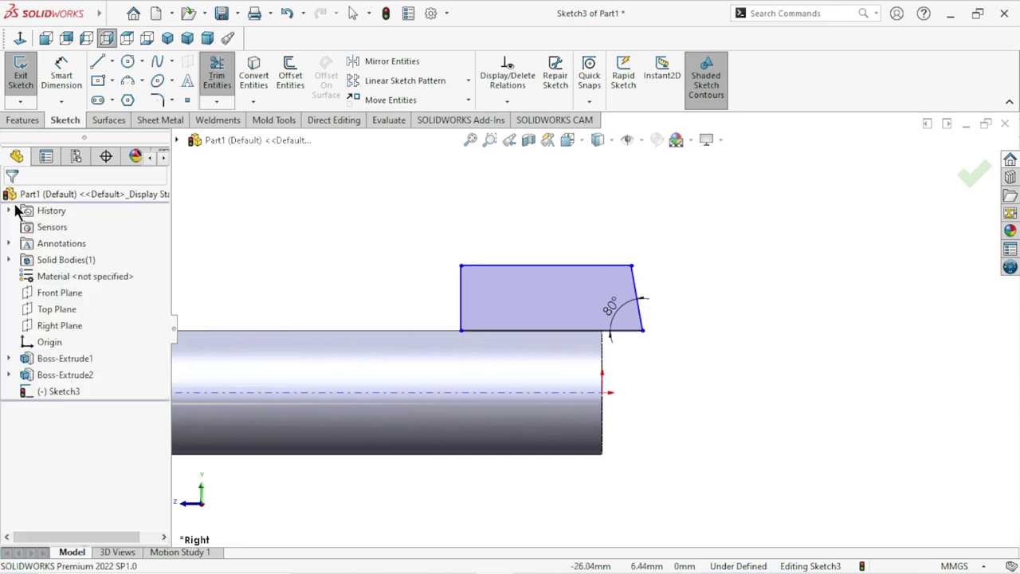
left_click(49, 95)
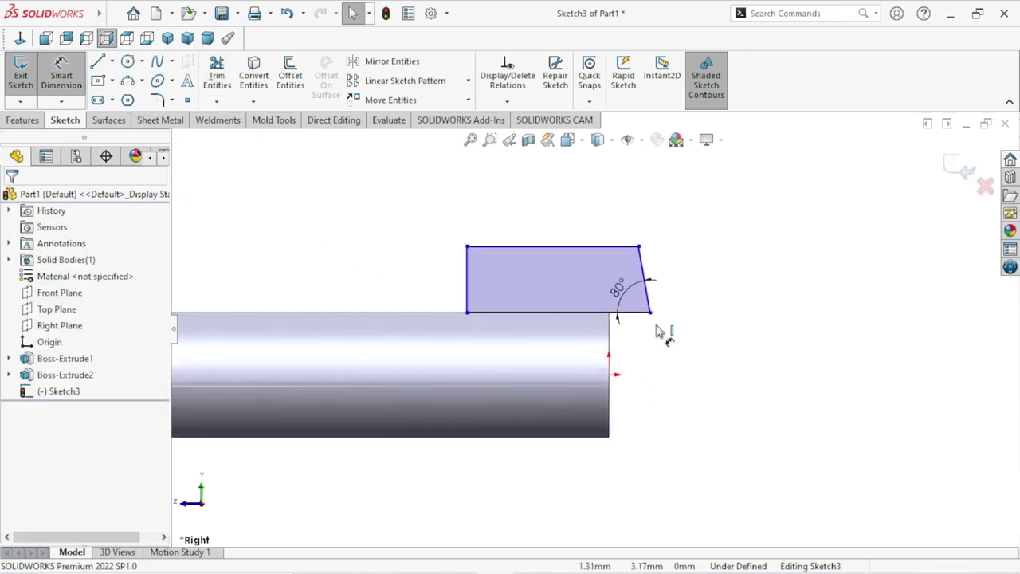
scroll(620, 344, "down", 3)
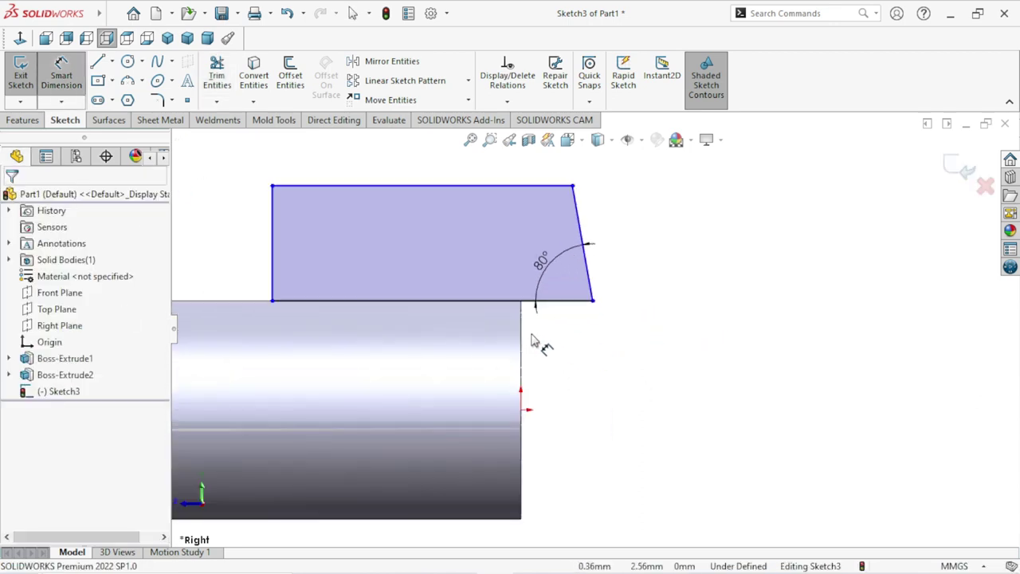
Step: Add a 0.5 mm horizontal dimension from the sketch origin to the profile's bottom-right vertex
left_click(521, 412)
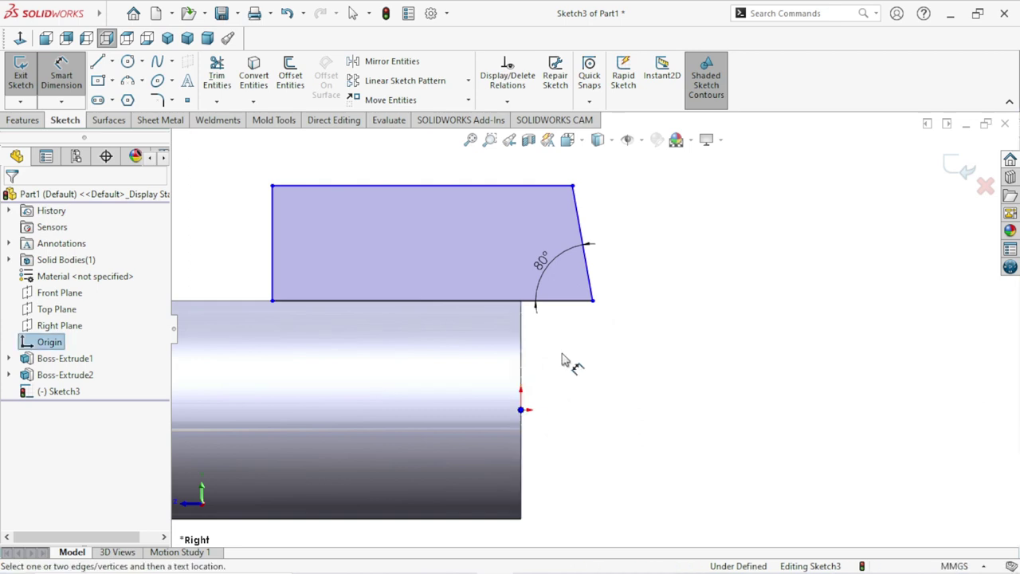
left_click(592, 302)
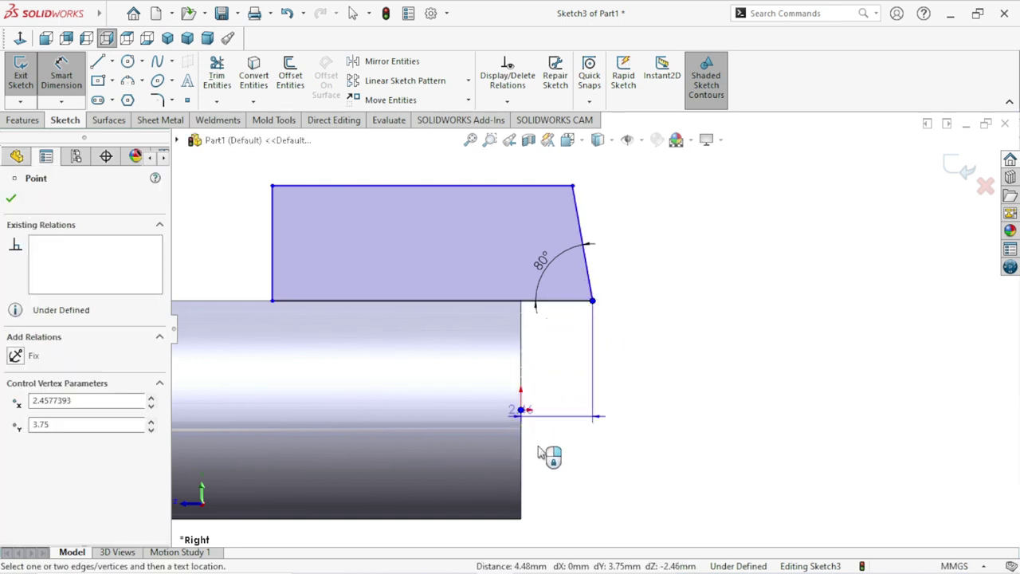
left_click(571, 449)
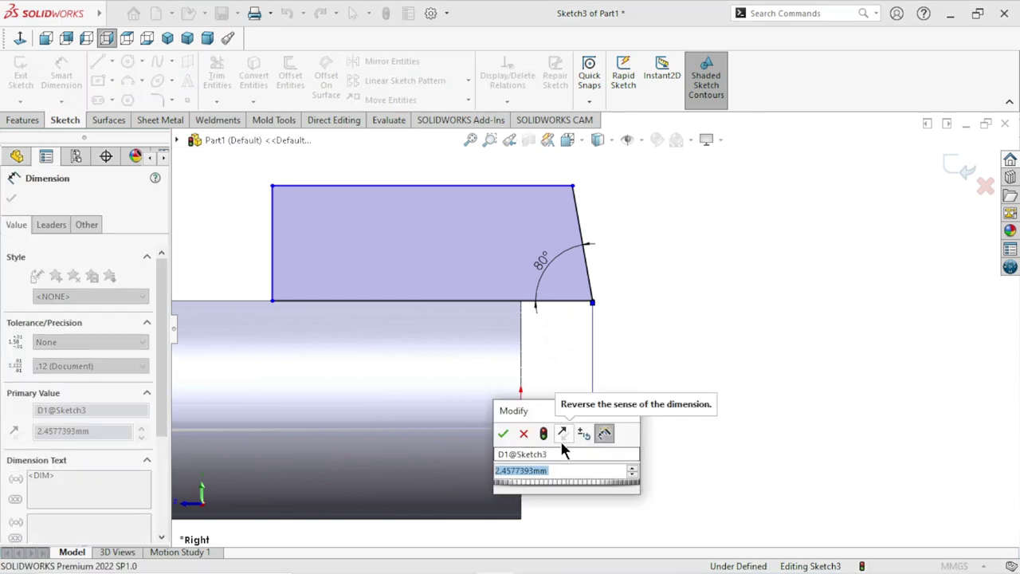
type("0.5")
key("Return")
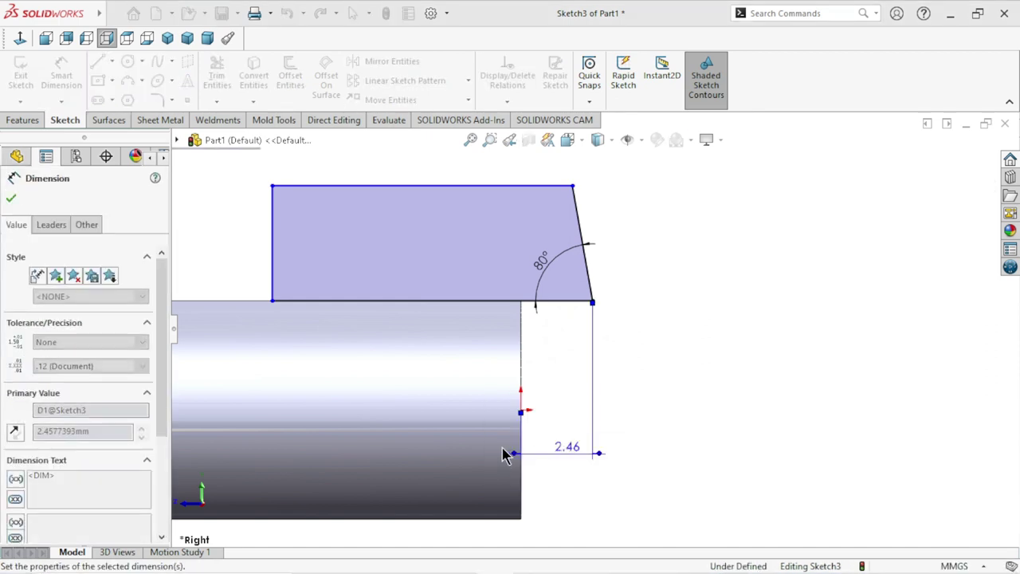
scroll(571, 444, "up", 3)
scroll(597, 335, "down", 2)
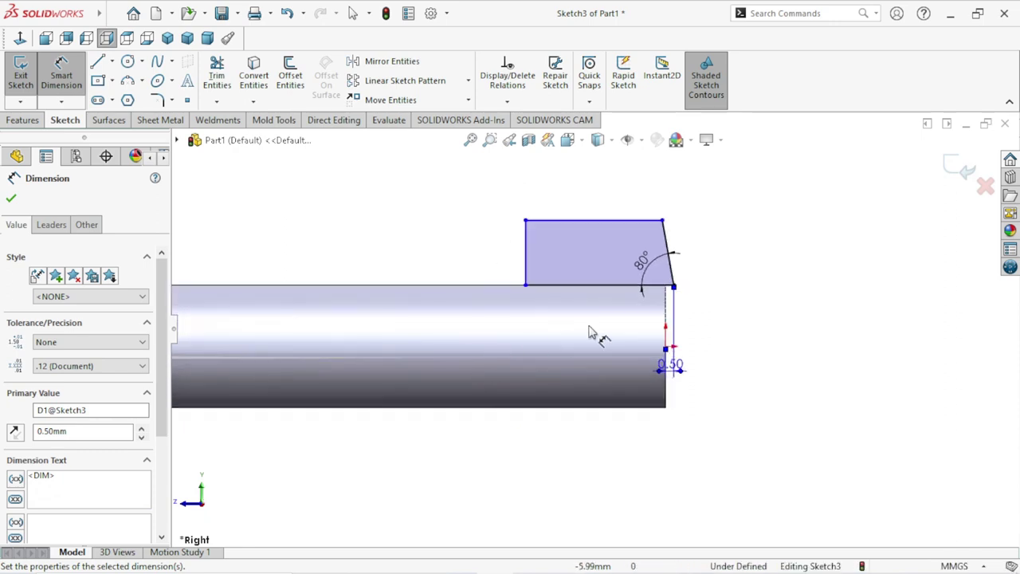
scroll(595, 330, "down", 2)
scroll(572, 360, "up", 1)
scroll(517, 380, "up", 1)
scroll(558, 370, "up", 1)
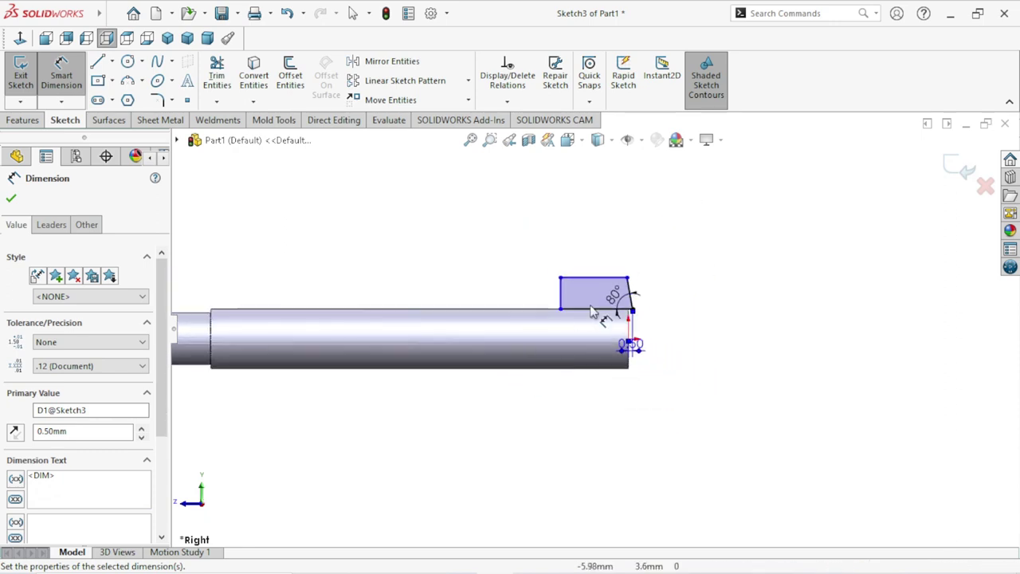
scroll(577, 369, "up", 1)
scroll(514, 342, "down", 1)
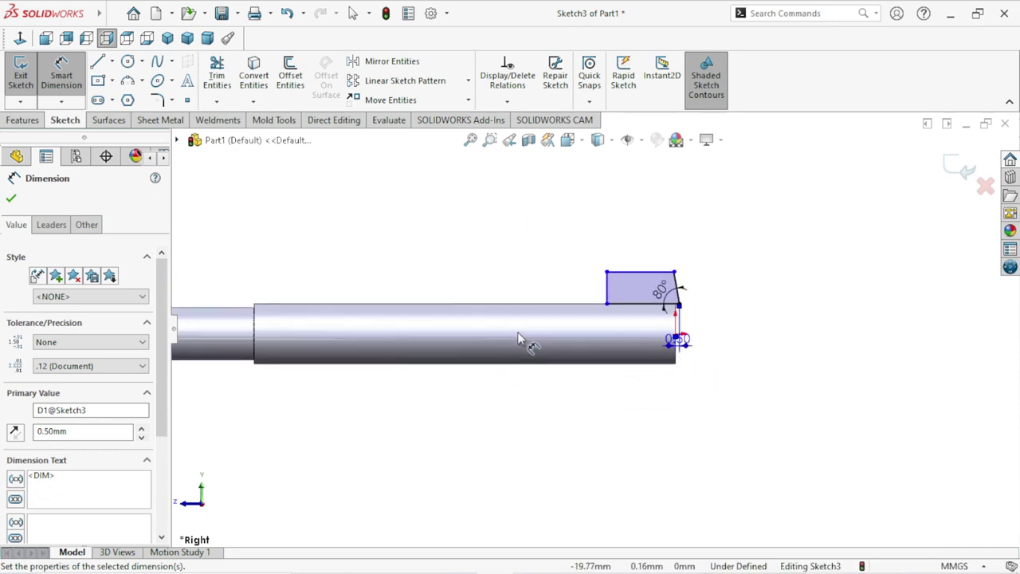
scroll(693, 343, "down", 2)
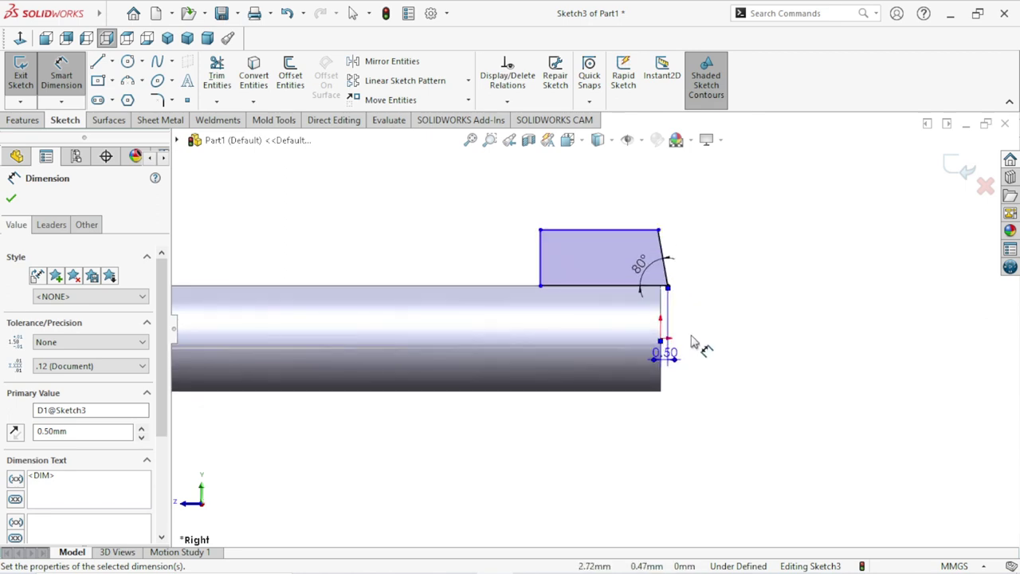
left_click(12, 199)
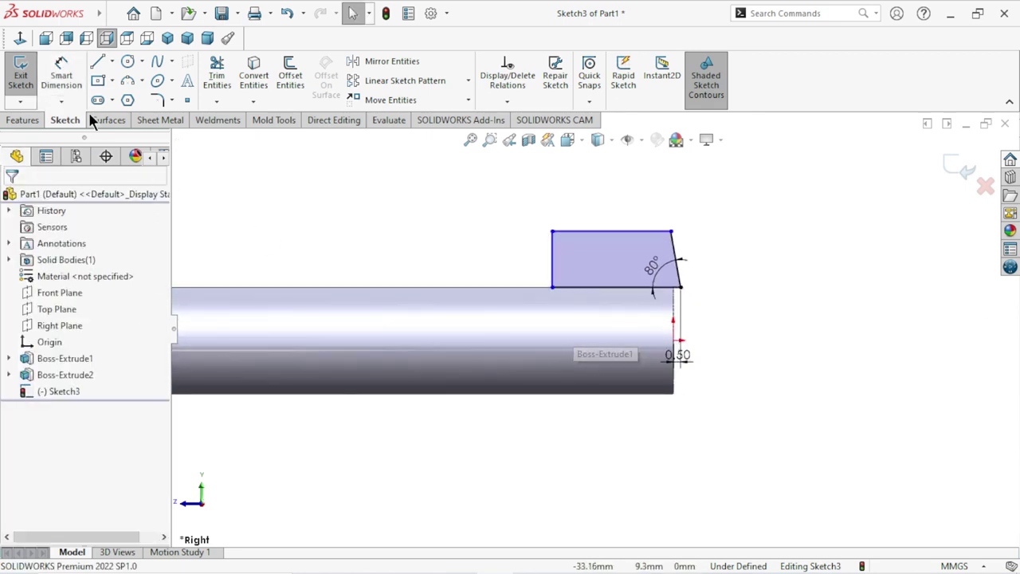
Step: Draw a horizontal construction centerline through the origin along the rod's axis in Sketch3
left_click(112, 62)
left_click(122, 91)
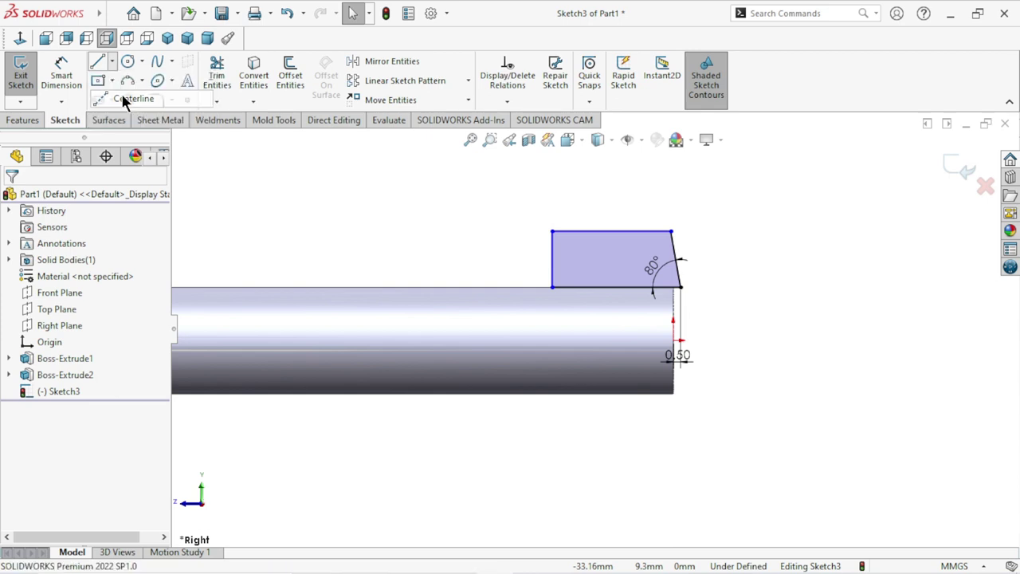
left_click(398, 340)
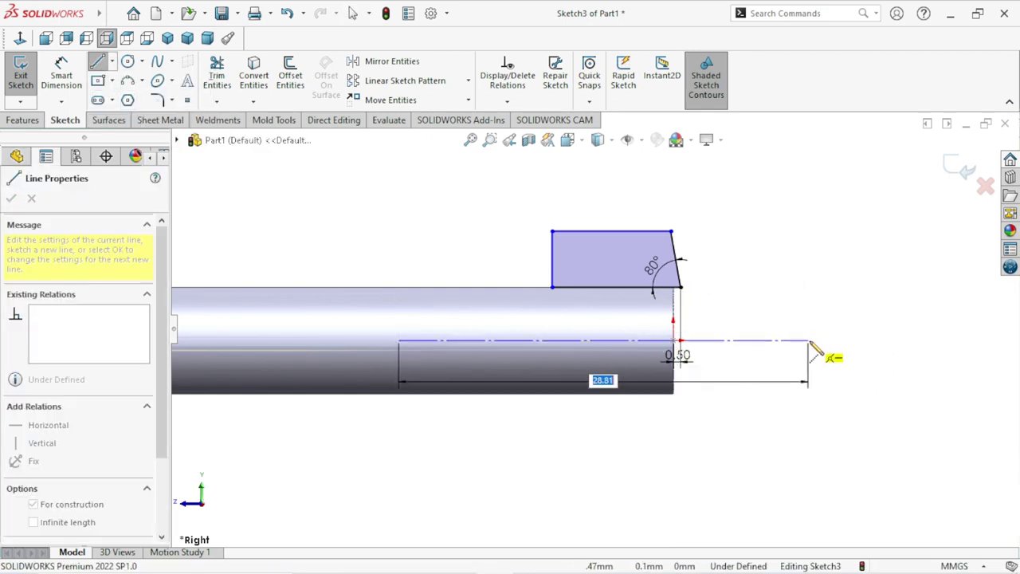
right_click(824, 279)
left_click(815, 270)
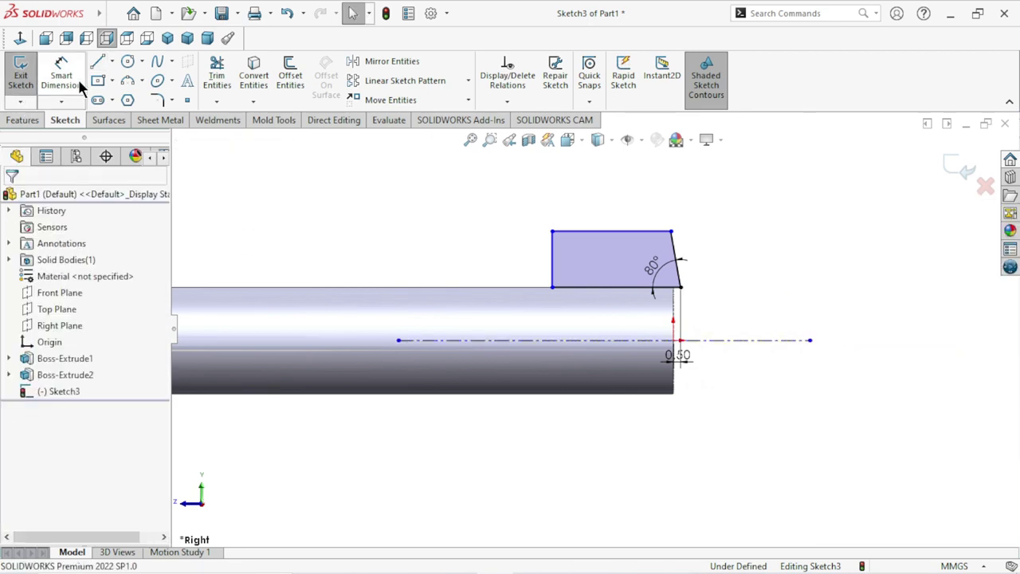
scroll(67, 116, "up", 1)
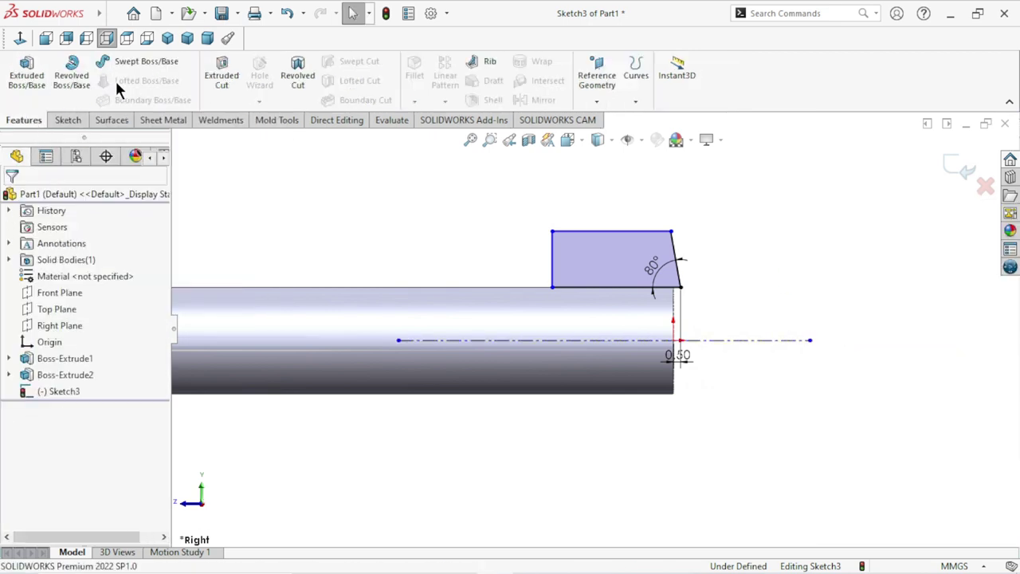
Step: Revolve the slanted profile 360° about Line7 into a separate, unmerged head body
left_click(70, 80)
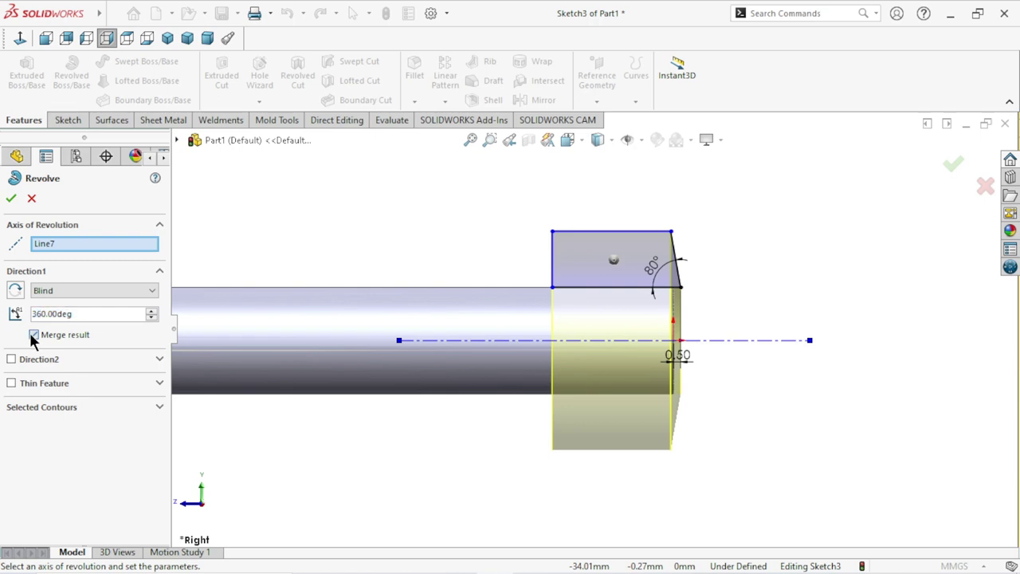
scroll(755, 389, "up", 4)
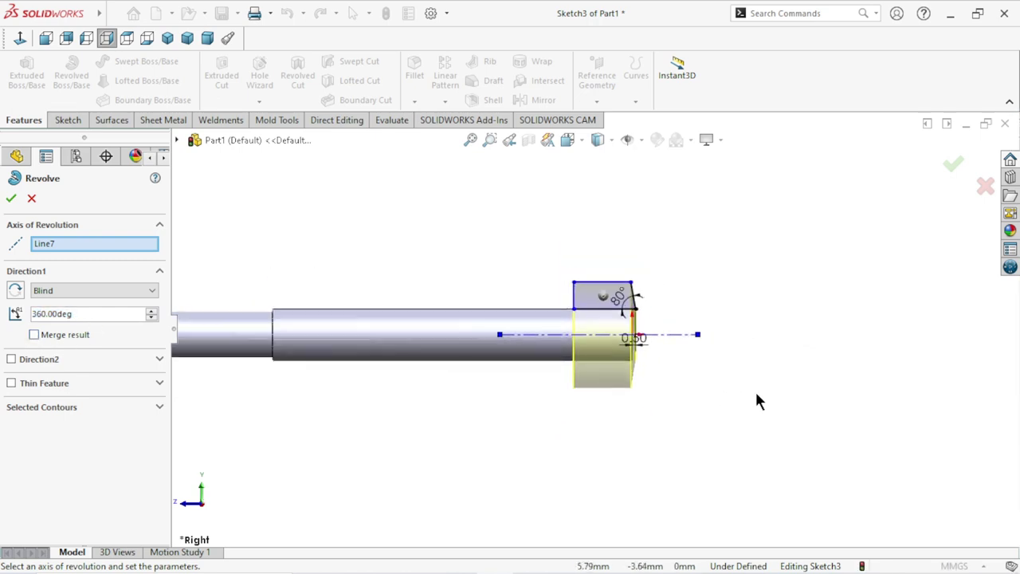
scroll(754, 389, "up", 1)
scroll(476, 347, "down", 2)
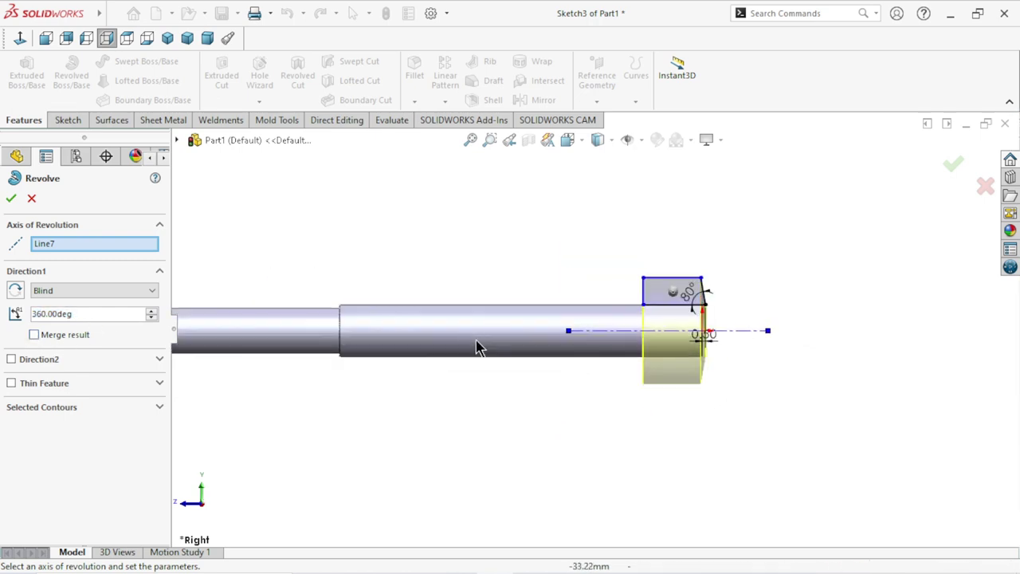
left_click(11, 199)
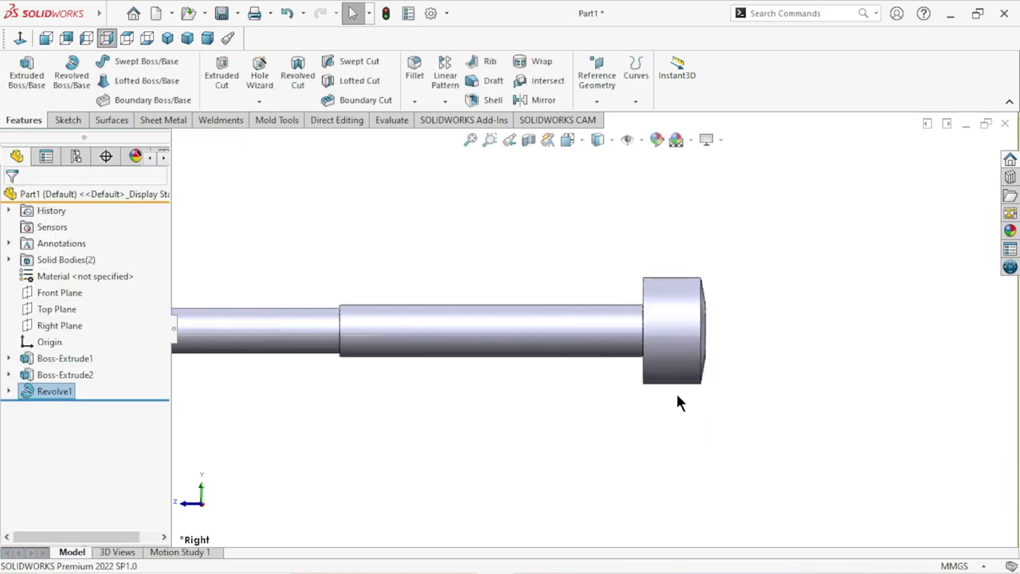
scroll(675, 399, "up", 2)
scroll(656, 360, "down", 3)
mouse_move(713, 342)
middle_mouse_down()
mouse_move(722, 295)
mouse_move(705, 311)
middle_mouse_up()
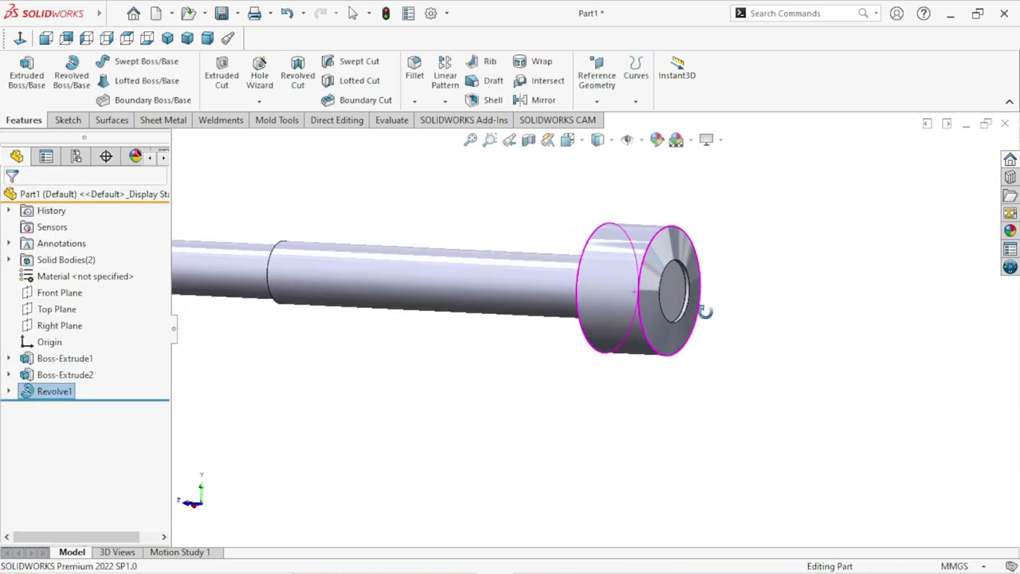
scroll(704, 311, "down", 2)
scroll(642, 319, "down", 2)
scroll(641, 319, "down", 1)
scroll(641, 317, "up", 2)
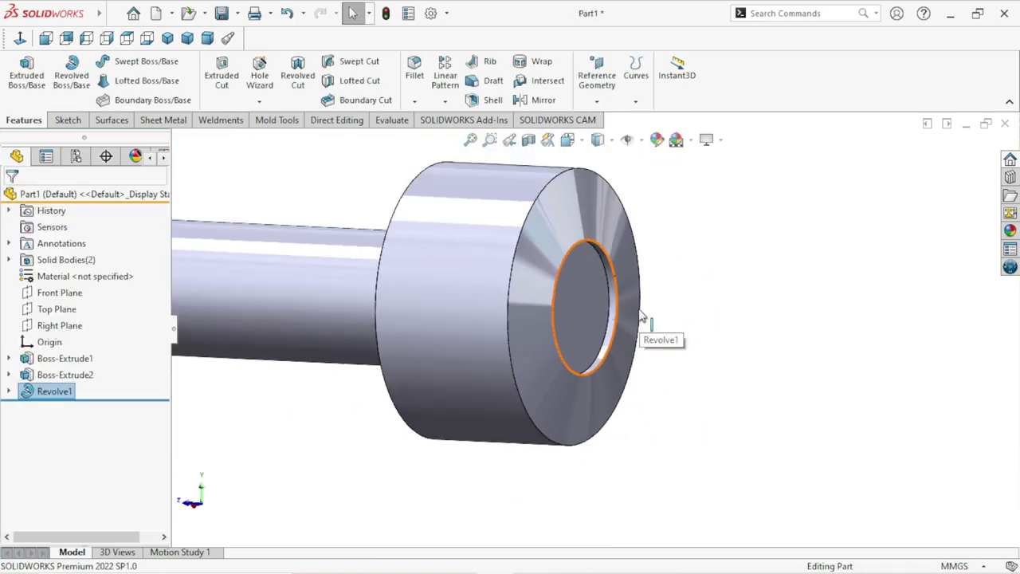
scroll(642, 319, "up", 3)
scroll(629, 339, "up", 1)
scroll(626, 341, "down", 2)
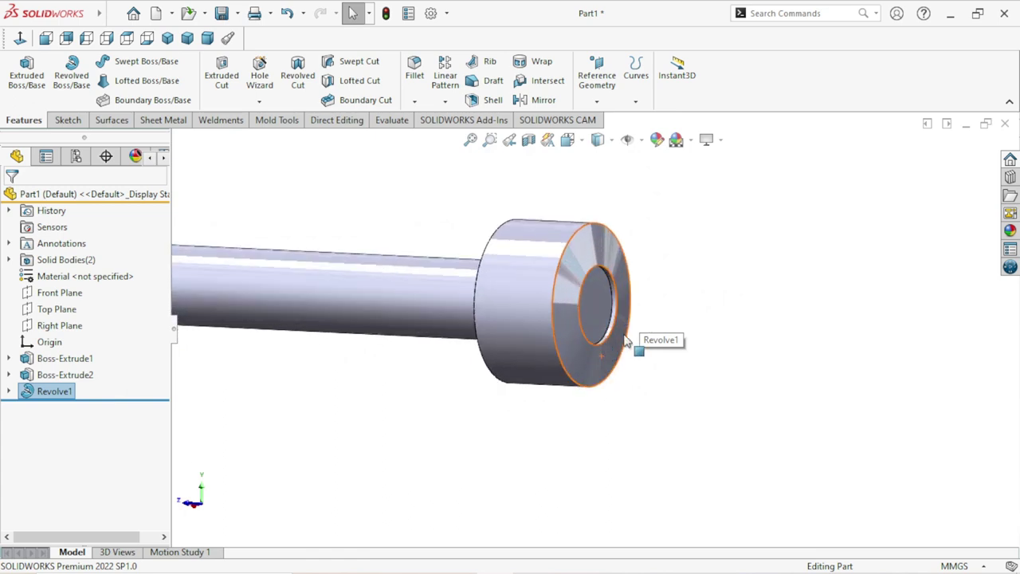
scroll(626, 341, "down", 2)
scroll(625, 341, "up", 3)
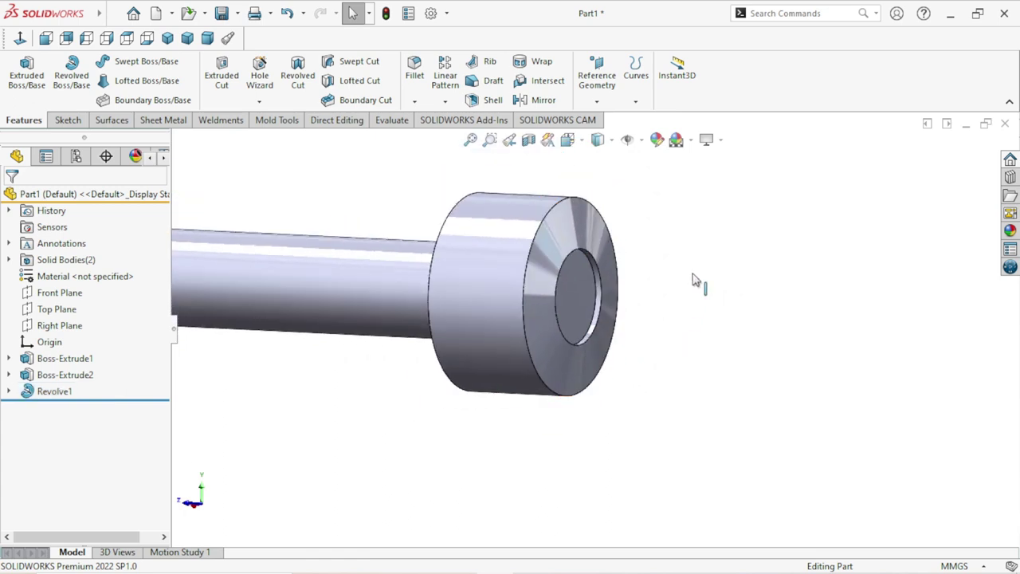
scroll(632, 375, "up", 1)
scroll(552, 341, "down", 2)
middle_click_drag(553, 340, 683, 358)
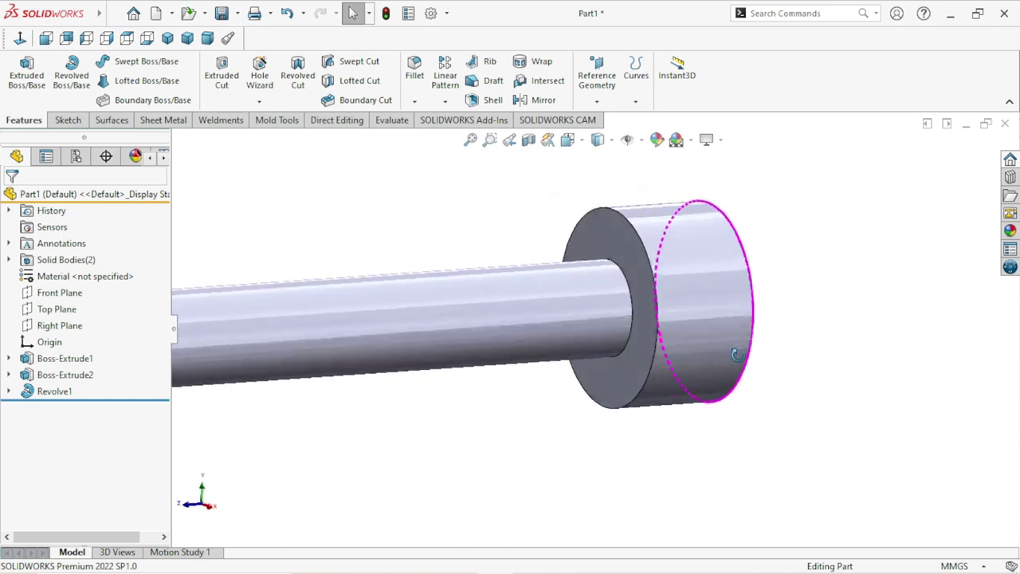
scroll(484, 358, "up", 3)
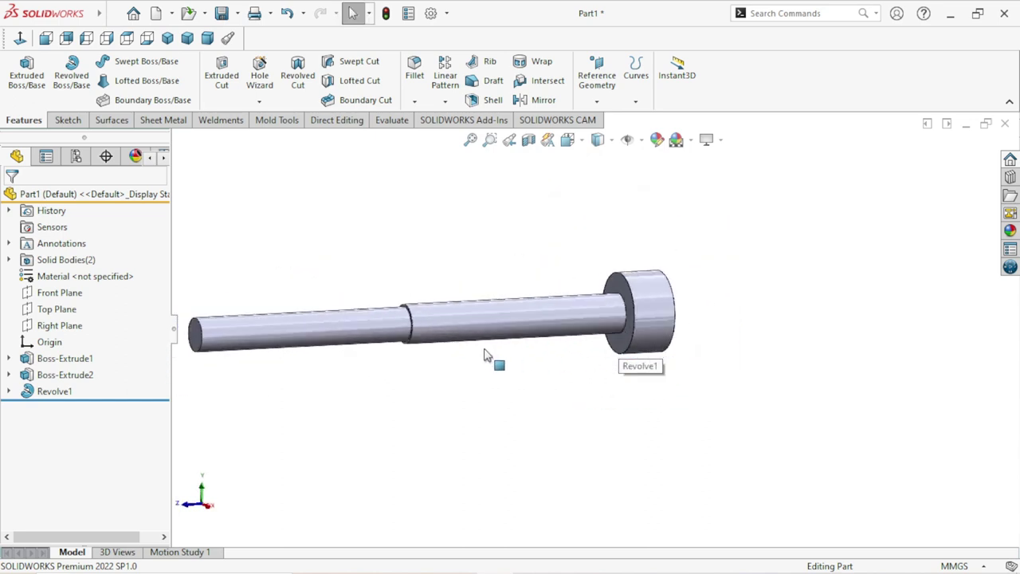
scroll(510, 364, "down", 2)
mouse_move(510, 364)
middle_mouse_down()
mouse_move(458, 360)
mouse_move(531, 389)
middle_mouse_up()
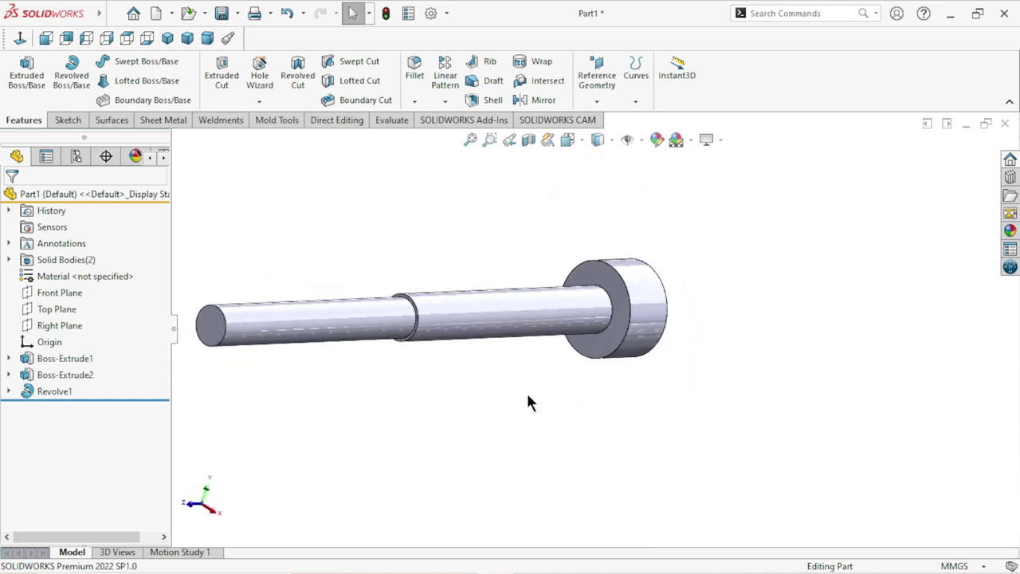
scroll(410, 380, "up", 2)
Step: Select the Boss-Extrude1 and Boss-Extrude2 shaft sections together
left_click(56, 362)
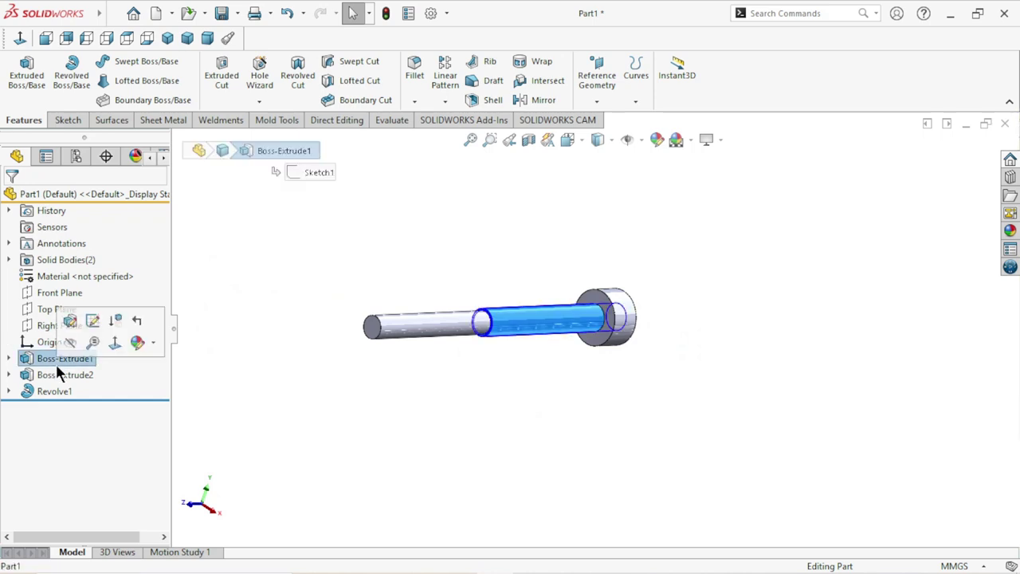
left_click(69, 376, "ctrl")
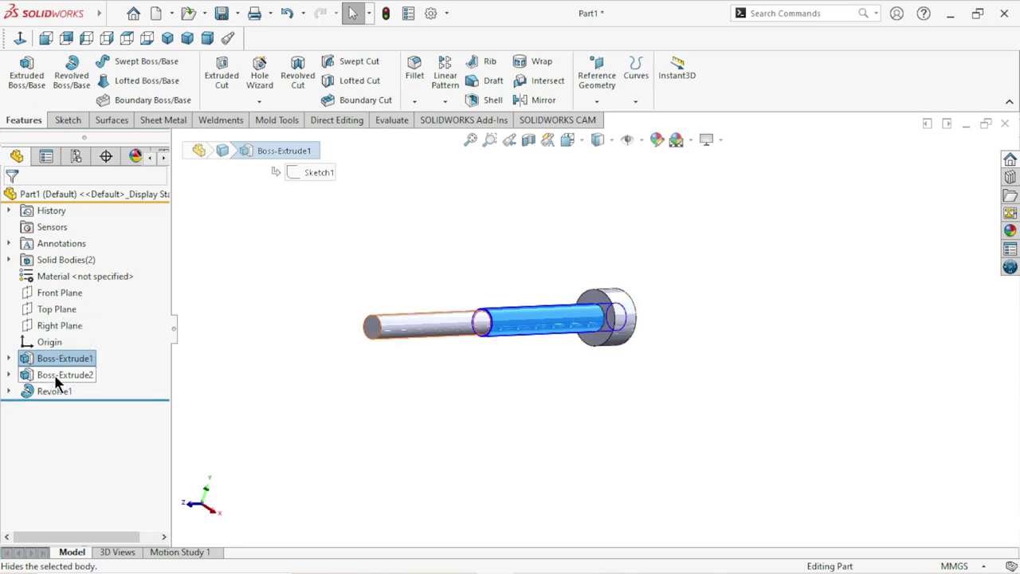
left_click(82, 377, "ctrl")
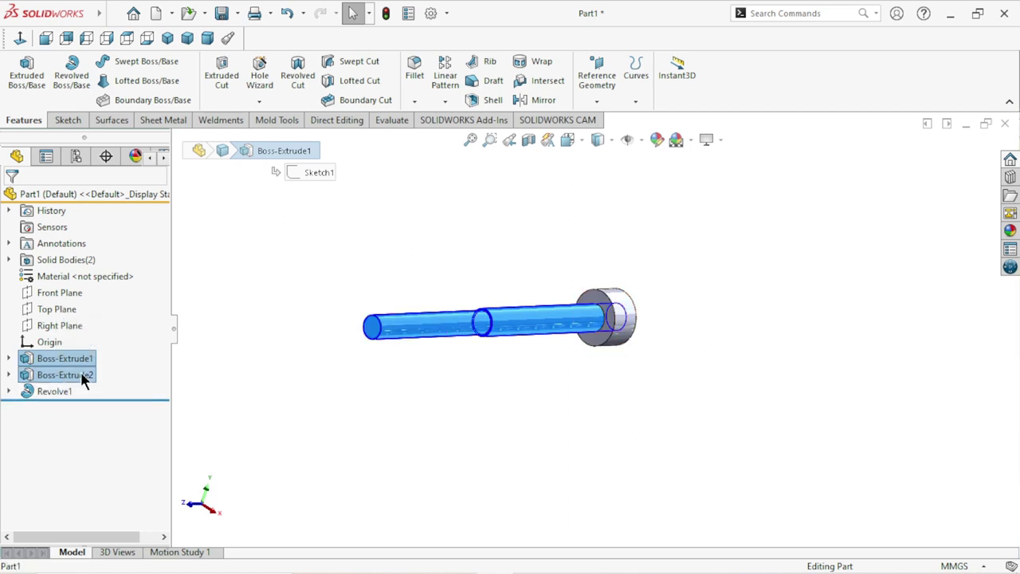
Step: Apply the Metal > Steel carbon steel appearance to both selected extrusions
left_click(1009, 229)
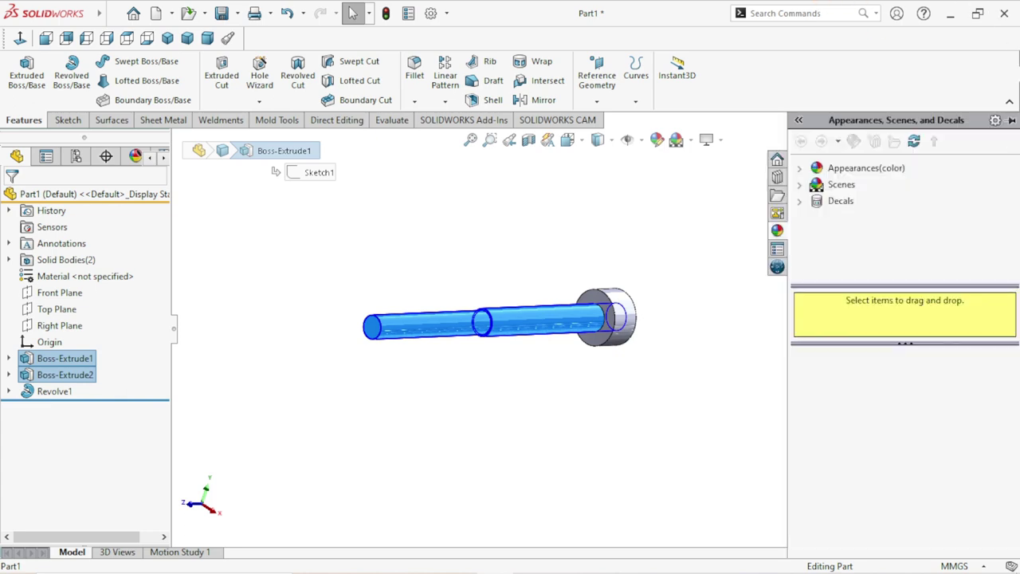
left_click(817, 167)
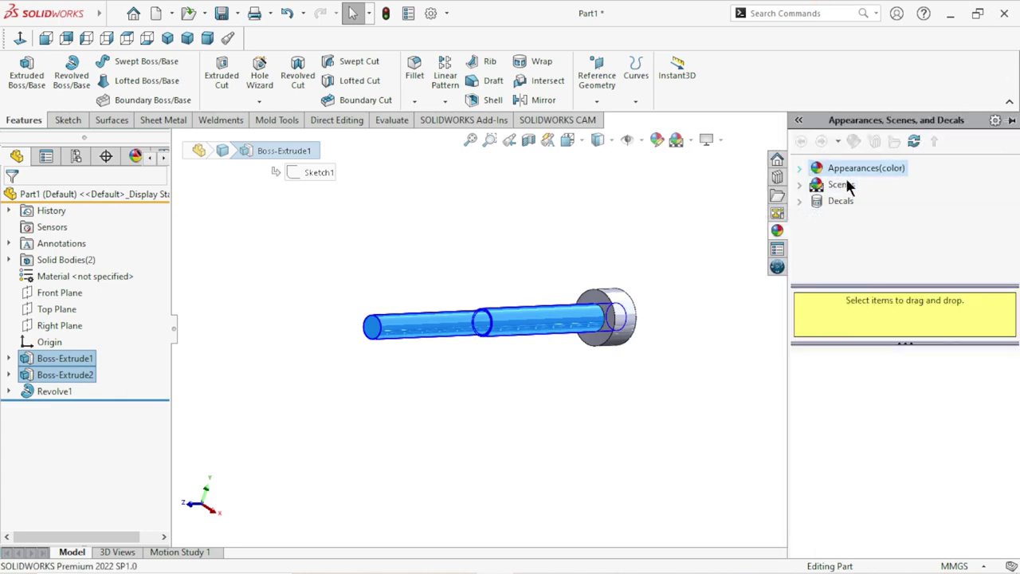
left_click(858, 206)
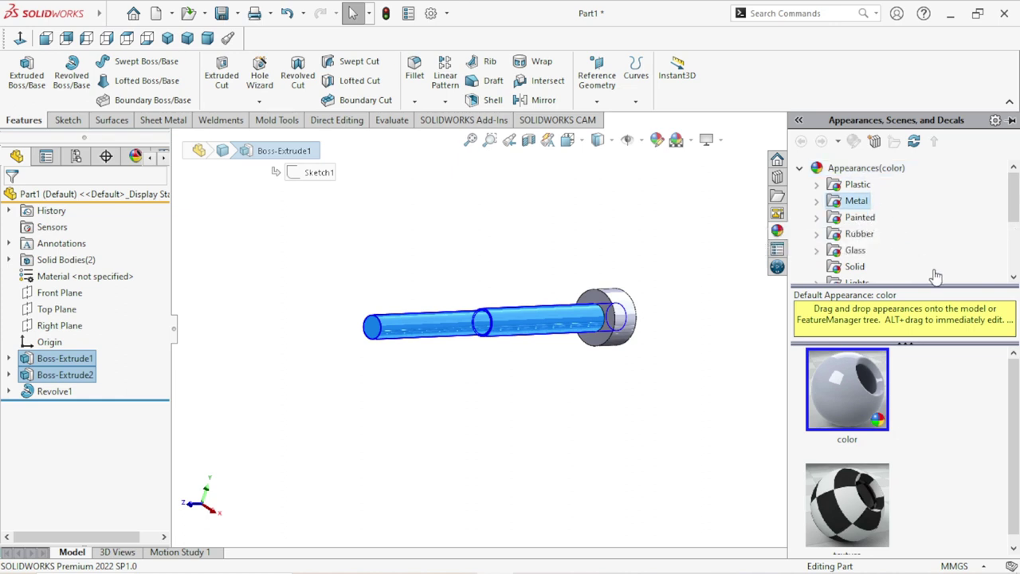
double_click(856, 201)
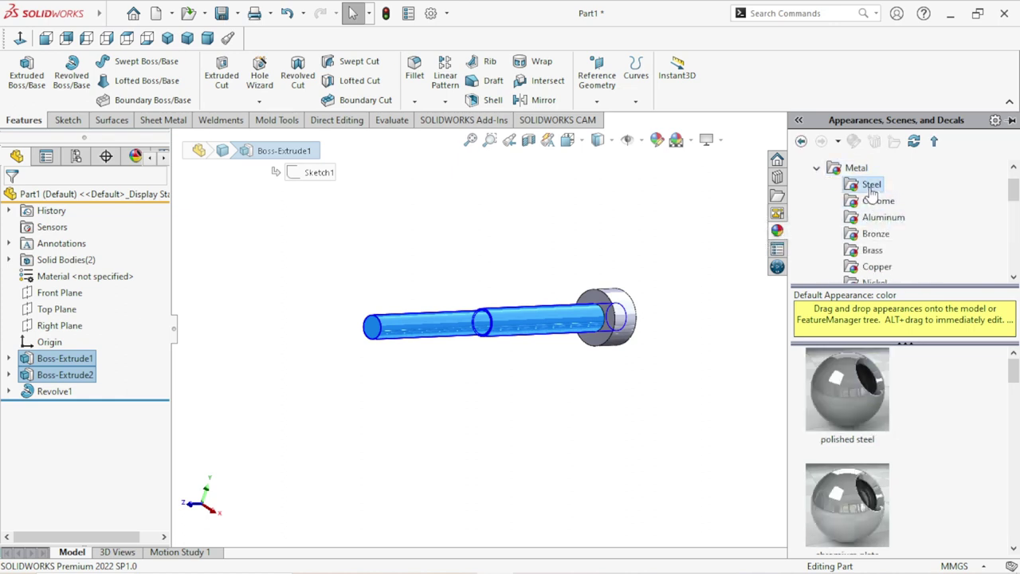
scroll(1014, 375, "down", 1)
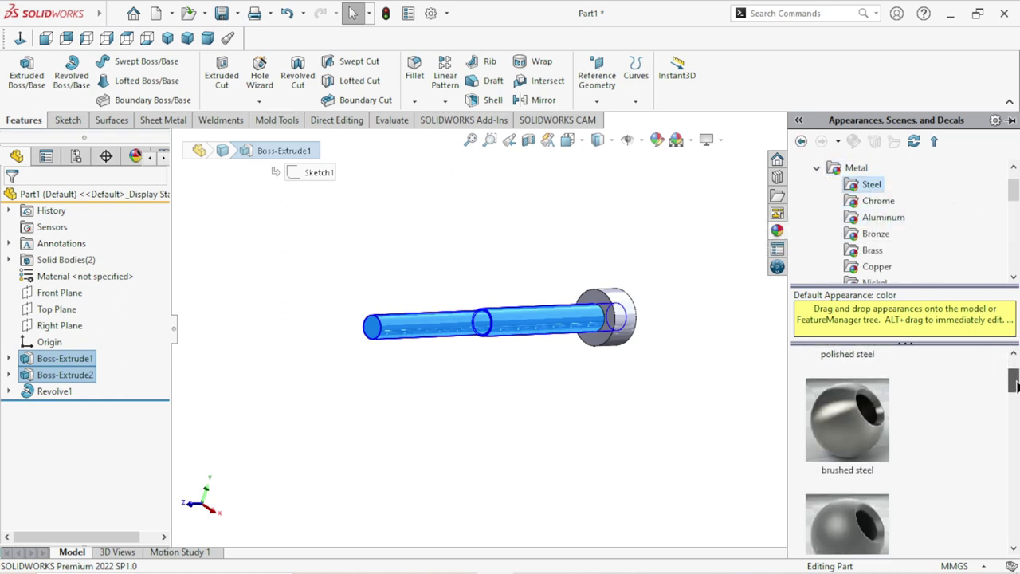
scroll(1014, 374, "down", 3)
scroll(1014, 374, "down", 2)
scroll(901, 450, "down", 2)
scroll(901, 451, "down", 1)
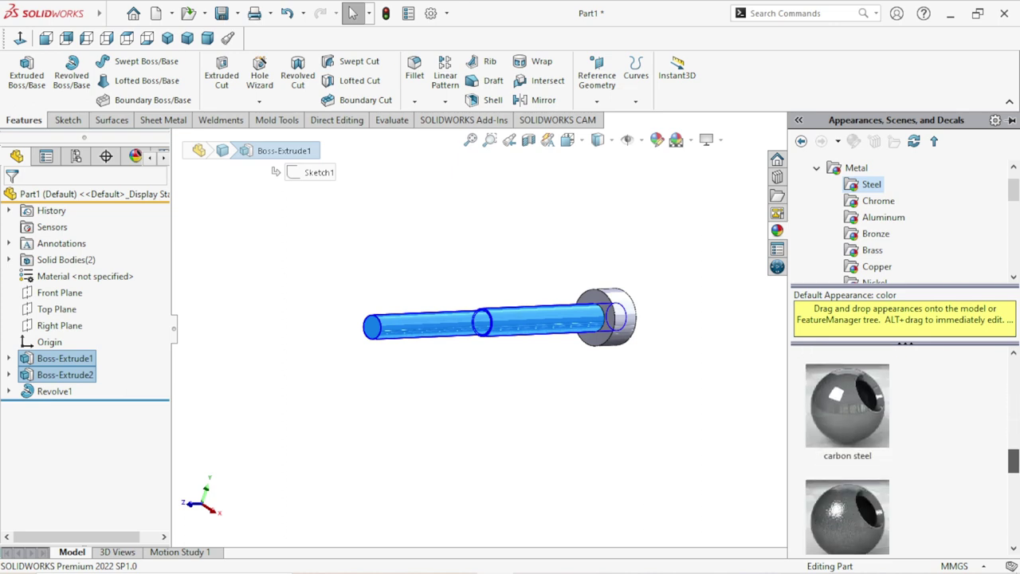
left_click(857, 414)
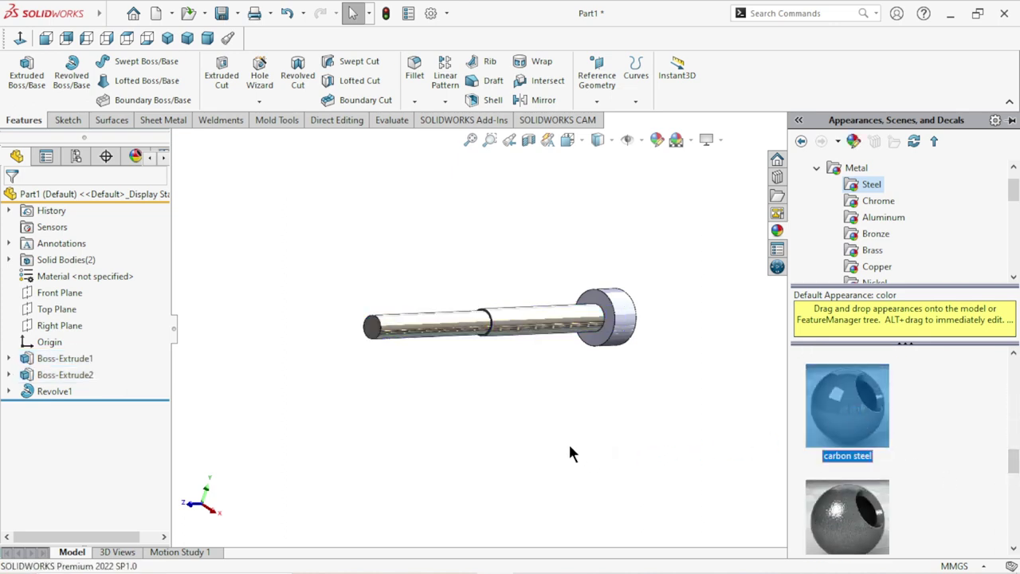
scroll(577, 355, "down", 3)
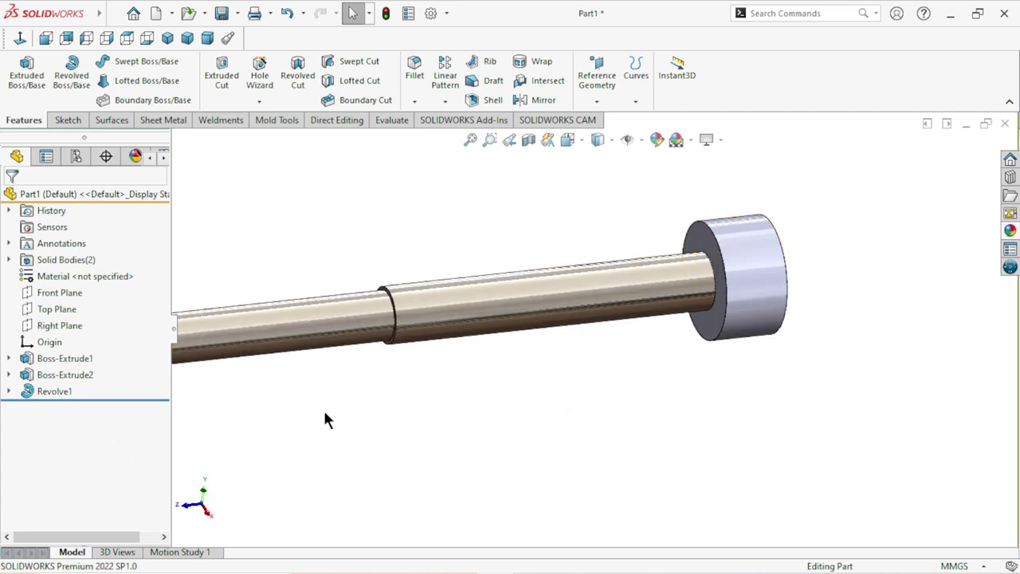
Step: Apply the brushed steel appearance to the Revolve1 head
left_click(36, 393)
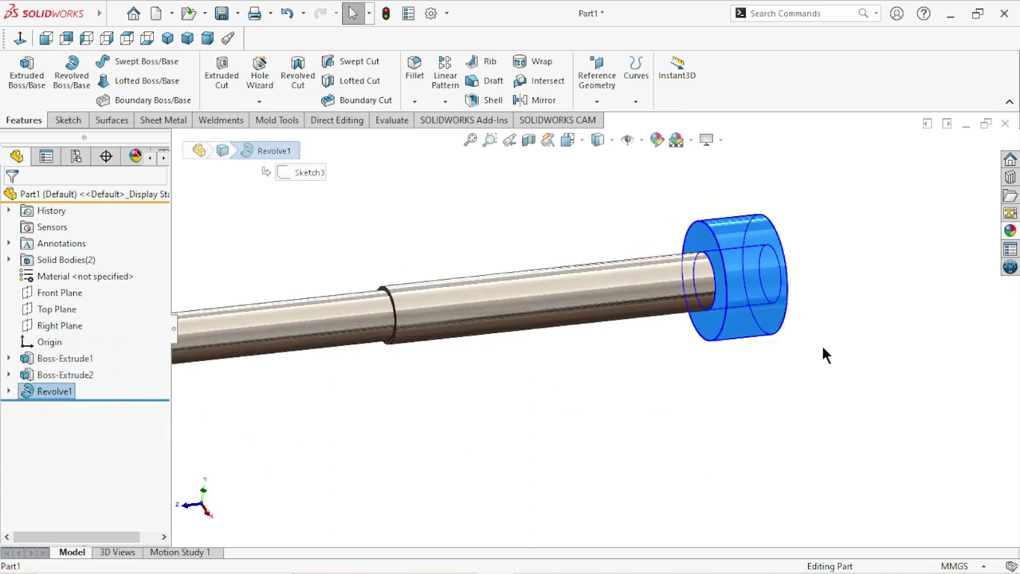
left_click(1010, 231)
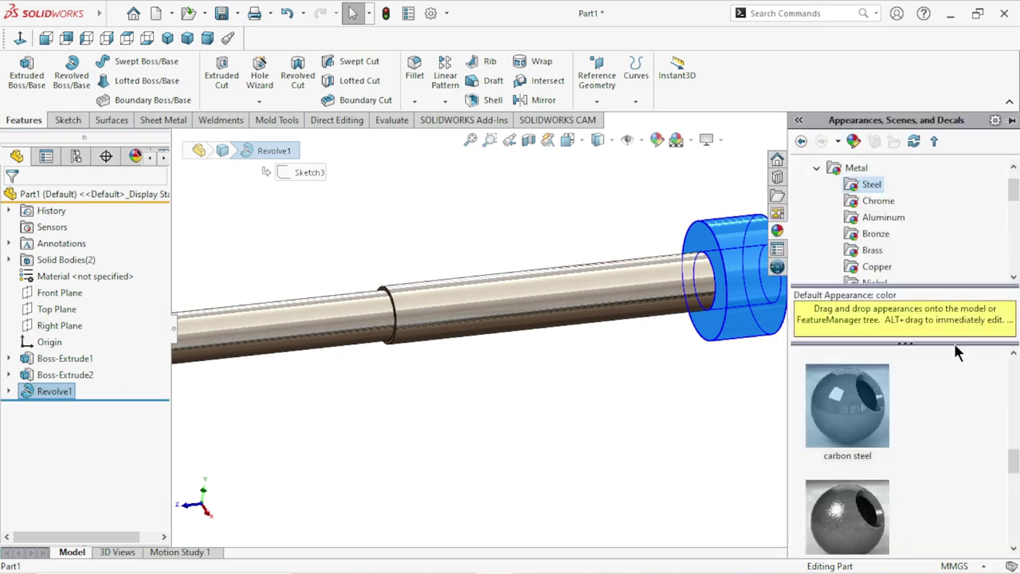
mouse_move(1011, 466)
left_mouse_down()
mouse_move(1013, 365)
mouse_move(1014, 380)
left_mouse_up()
double_click(851, 488)
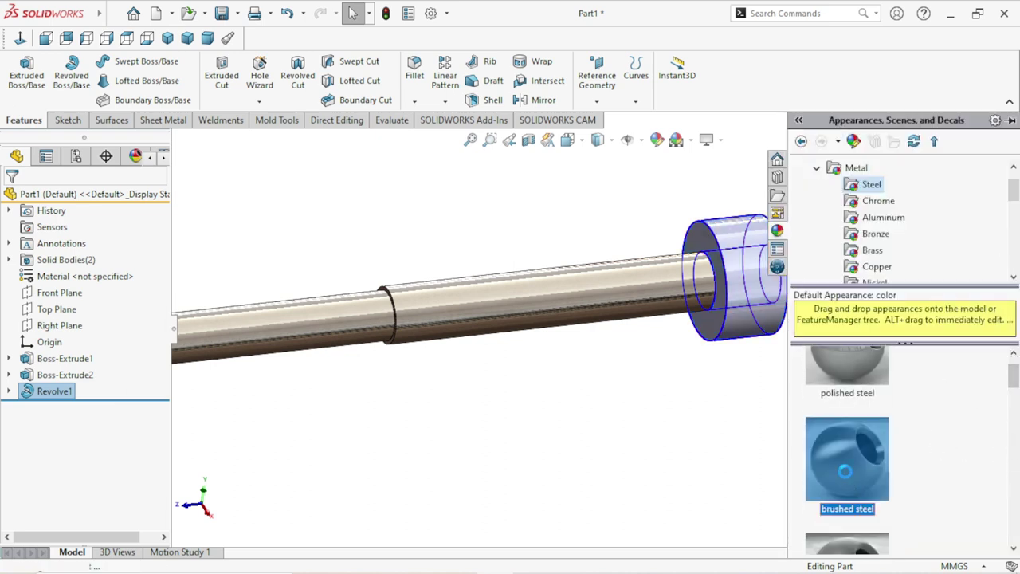
scroll(655, 399, "up", 3)
scroll(651, 342, "down", 3)
Step: Orbit and zoom around the head and shaft shoulder to check the steel finish
mouse_move(651, 330)
middle_mouse_down()
mouse_move(551, 349)
mouse_move(537, 398)
mouse_move(597, 375)
mouse_move(603, 353)
mouse_move(489, 409)
mouse_move(571, 376)
mouse_move(562, 398)
mouse_move(460, 354)
mouse_move(456, 430)
mouse_move(447, 423)
mouse_move(417, 439)
mouse_move(492, 454)
middle_mouse_up()
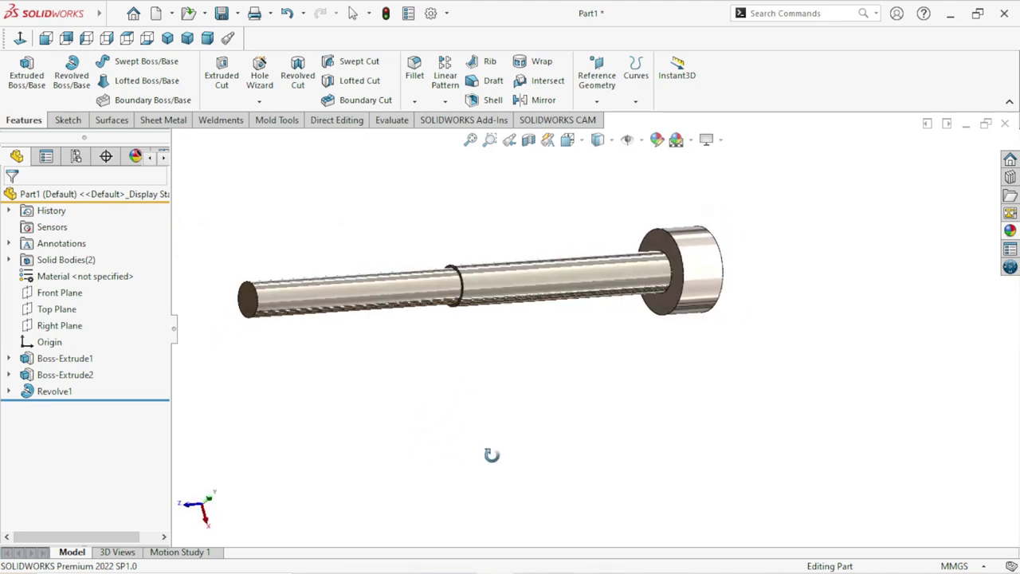
scroll(516, 402, "up", 3)
scroll(576, 351, "up", 2)
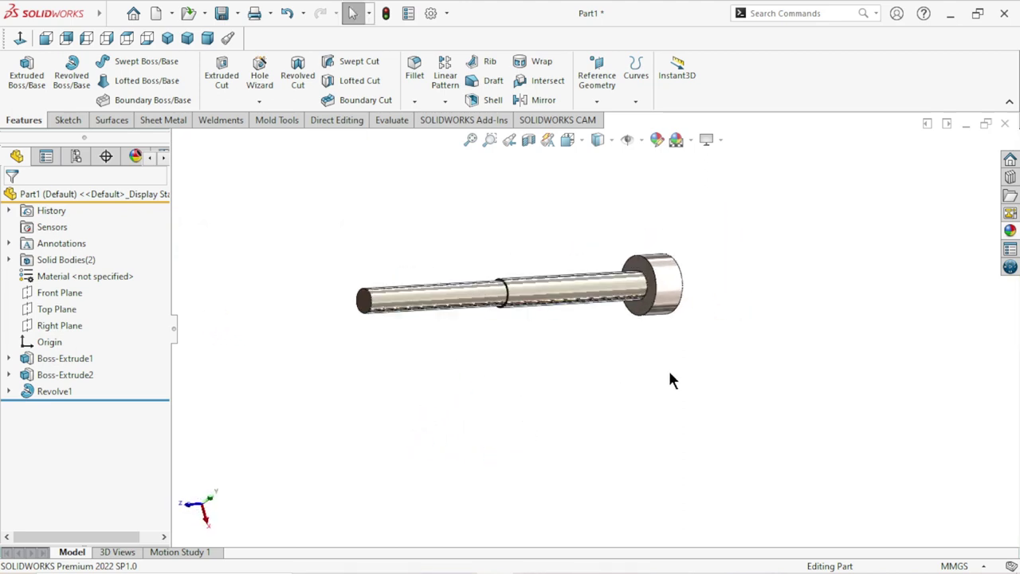
scroll(625, 326, "down", 2)
scroll(588, 375, "down", 2)
mouse_move(588, 380)
middle_mouse_down()
mouse_move(553, 355)
mouse_move(587, 396)
mouse_move(494, 305)
middle_mouse_up()
Step: Start Sketch4 on the ring face at Boss-Extrude1's shoulder step
scroll(507, 279, "down", 5)
scroll(507, 279, "down", 3)
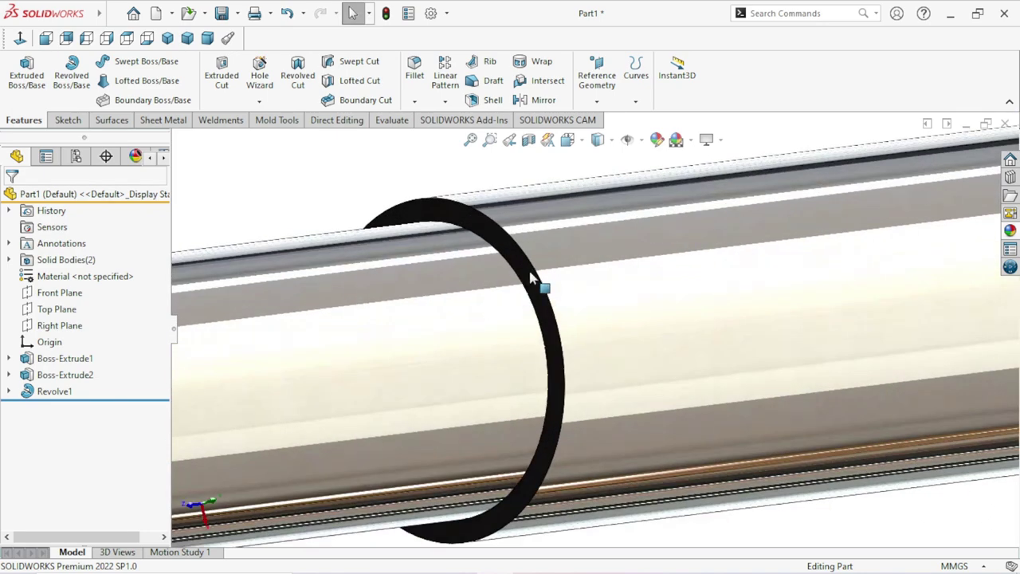
left_click(536, 285)
left_click(592, 236)
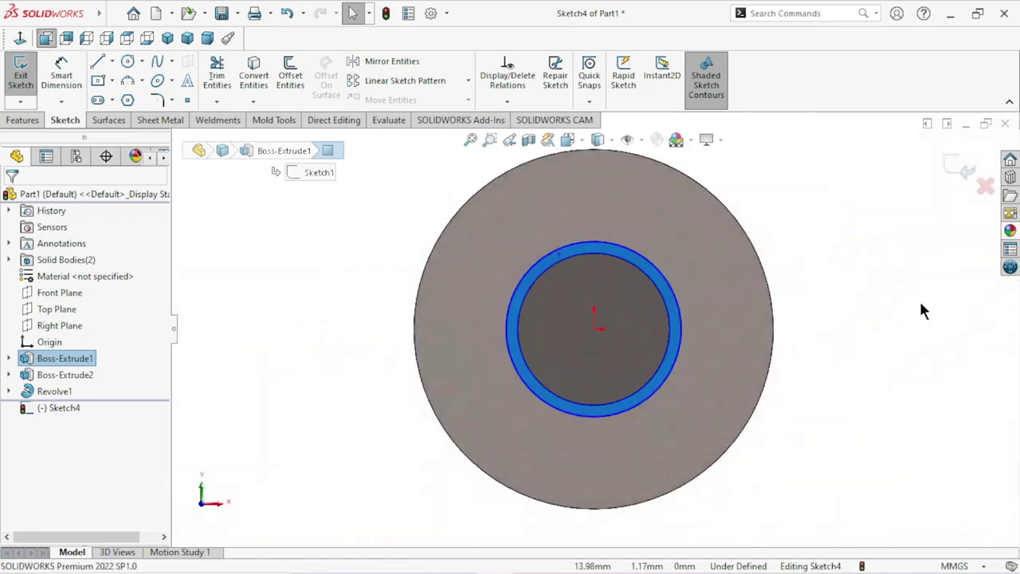
Step: Convert the shaft's circular edge into a fully defined Ø7.5 mm circle in Sketch4
middle_click_drag(921, 311, 618, 363)
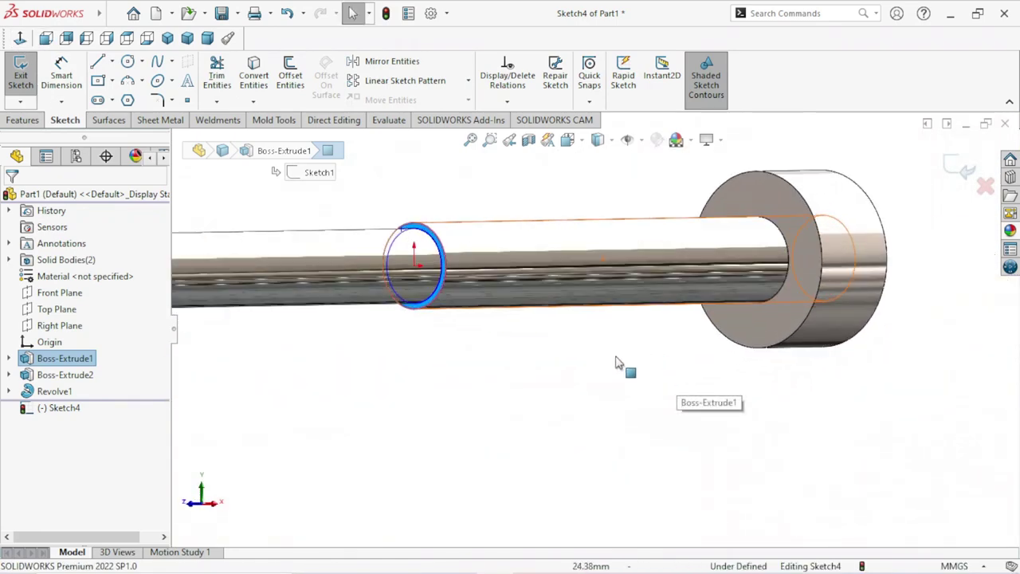
scroll(390, 269, "down", 2)
scroll(390, 268, "down", 2)
left_click(386, 173)
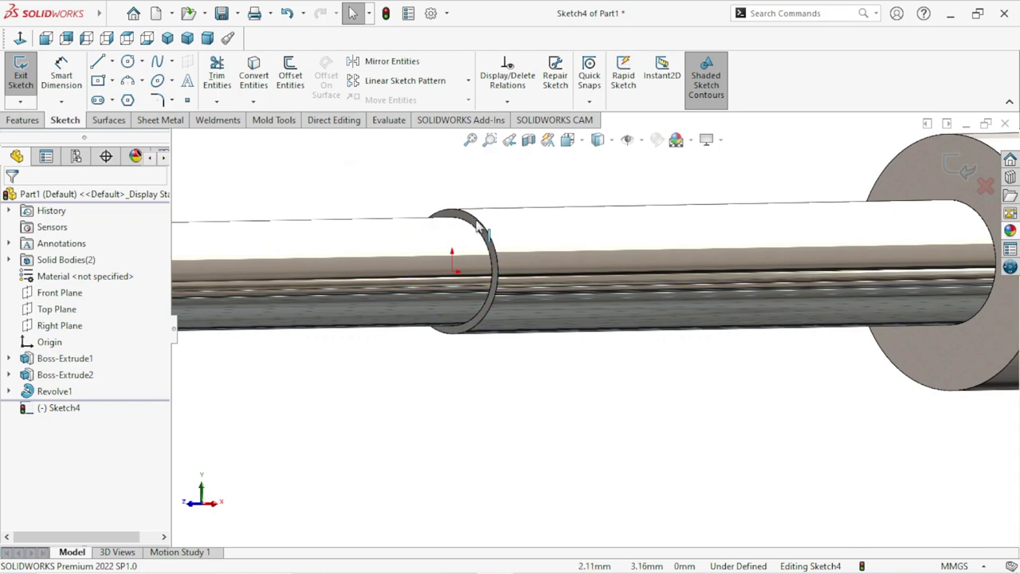
left_click(467, 236)
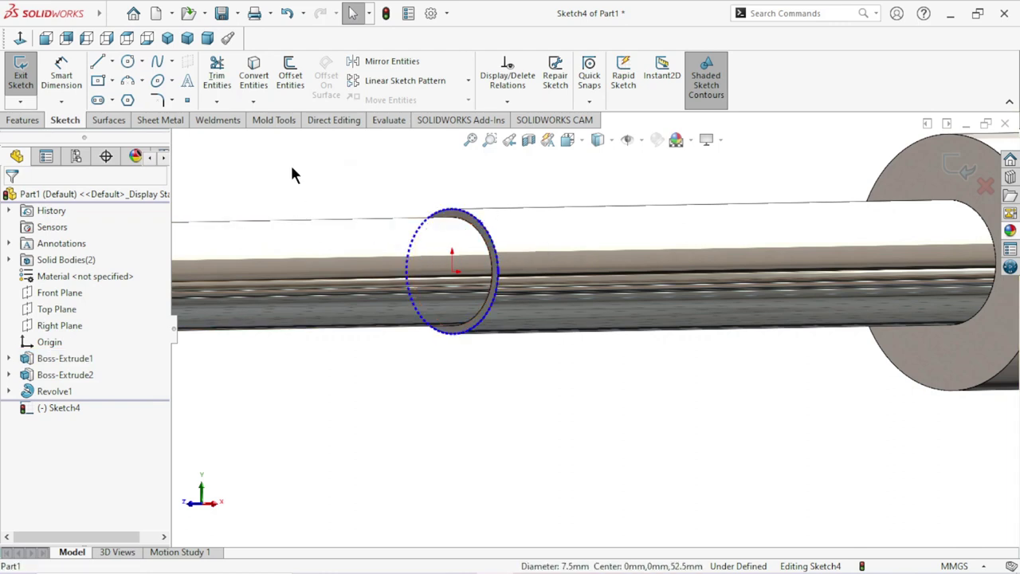
left_click(262, 74)
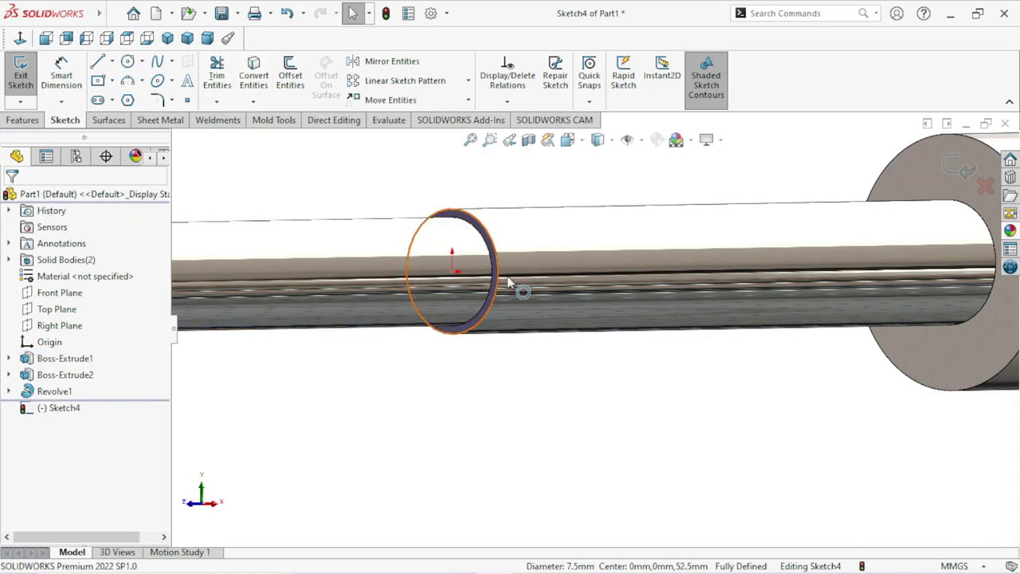
scroll(504, 252, "down", 2)
scroll(503, 252, "down", 3)
scroll(473, 255, "up", 5)
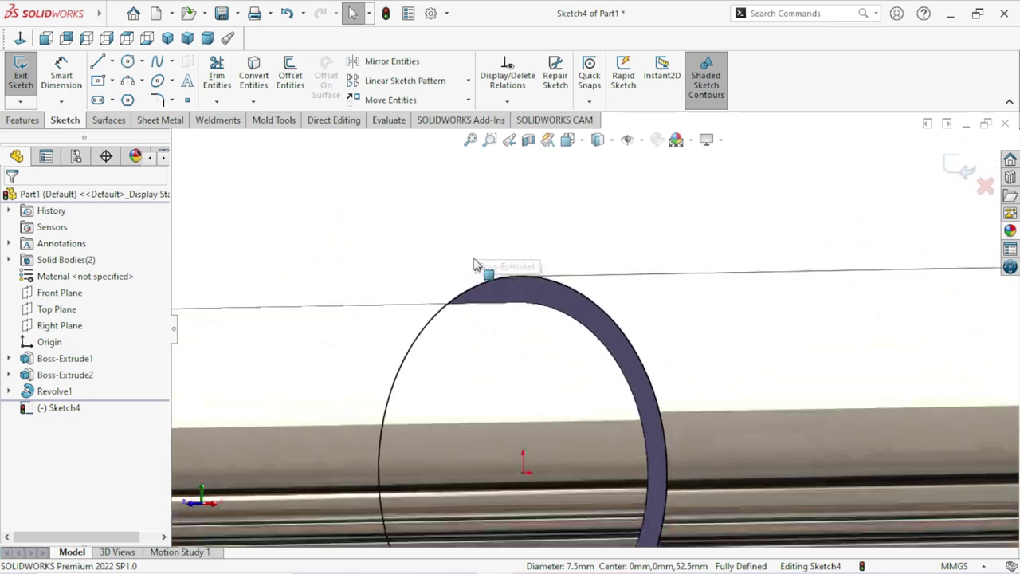
scroll(558, 374, "up", 2)
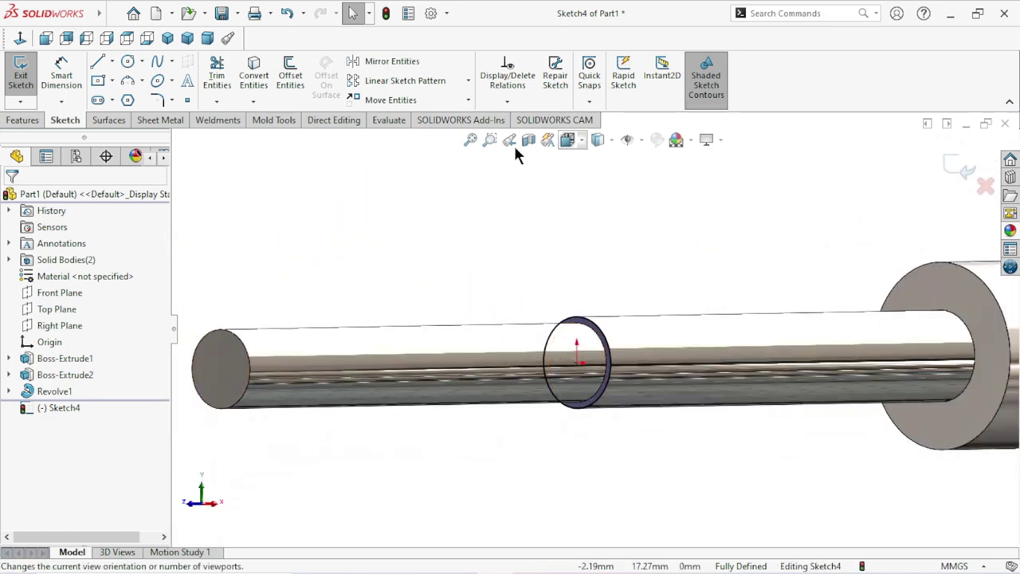
left_click(23, 120)
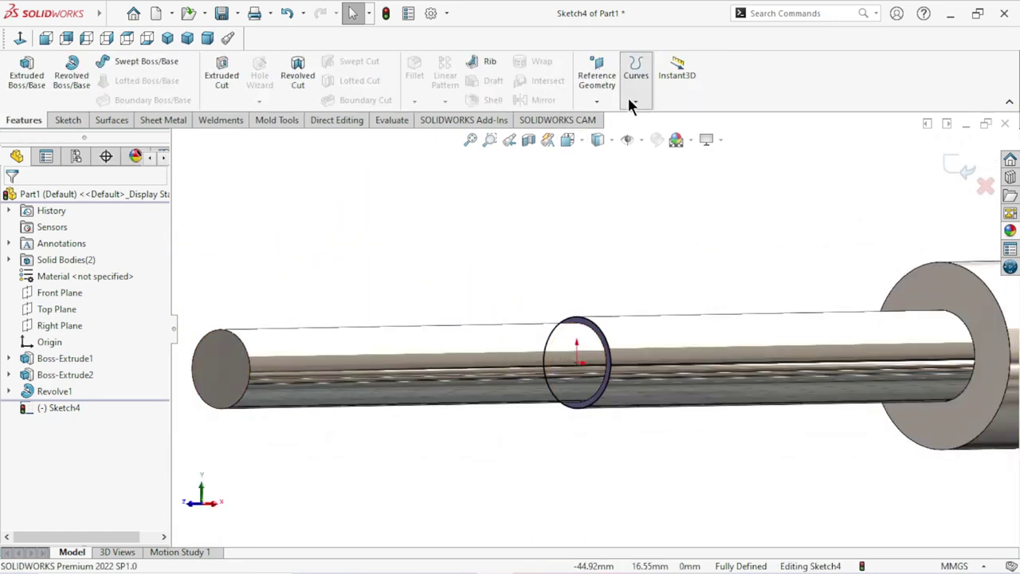
Step: Start a Helix/Spiral on the Ø7.5 mm circle and move its preview callouts aside
left_click(636, 70)
left_click(648, 138)
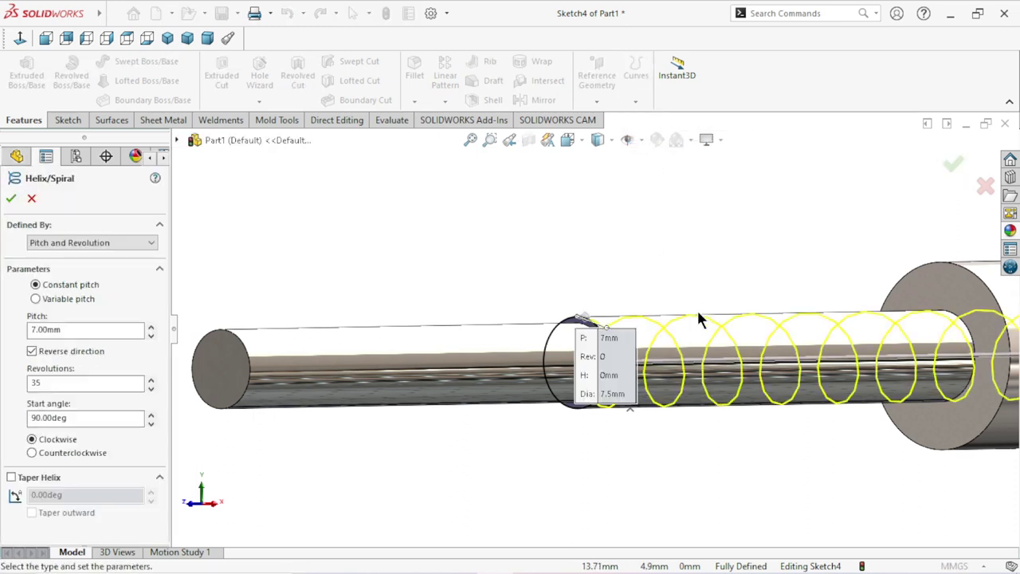
scroll(664, 404, "up", 3)
scroll(693, 402, "up", 1)
scroll(724, 408, "up", 2)
scroll(743, 431, "up", 2)
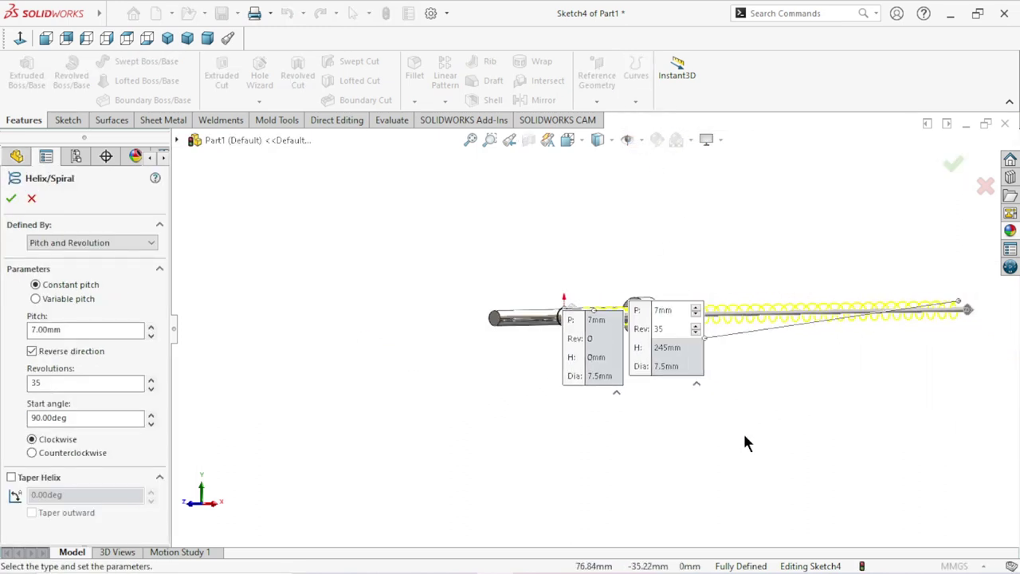
scroll(742, 431, "up", 1)
scroll(777, 350, "down", 2)
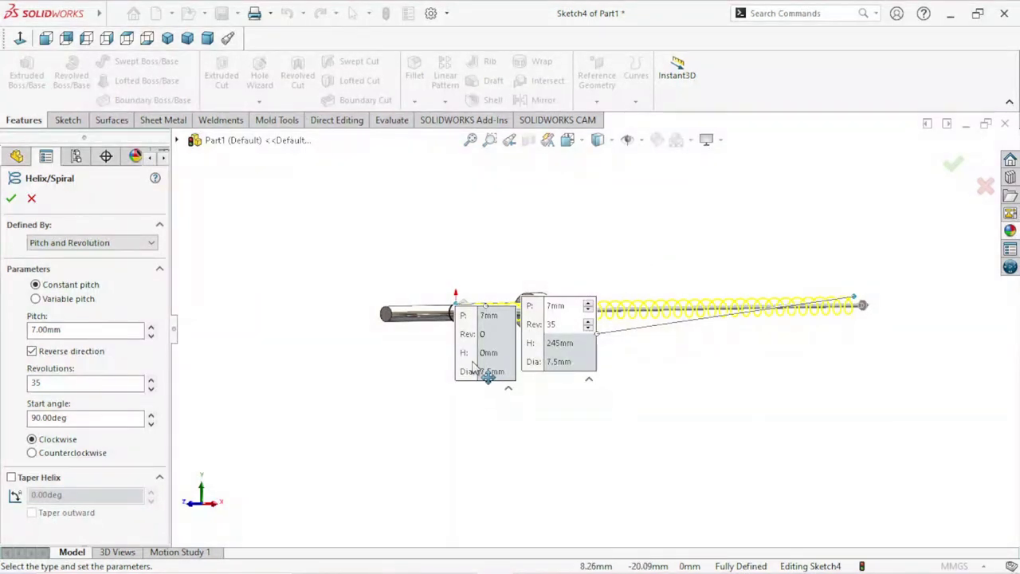
left_click_drag(487, 373, 386, 451)
left_click_drag(591, 365, 688, 457)
type("0.5")
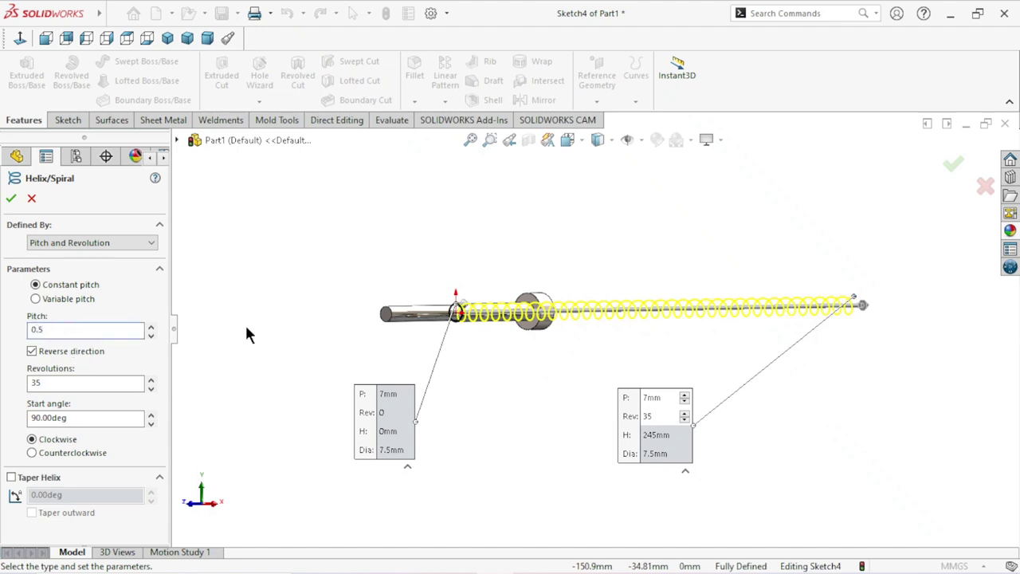
Step: Set the helix to 0.5 mm pitch and 75 revolutions, then inspect the preview
key("Return")
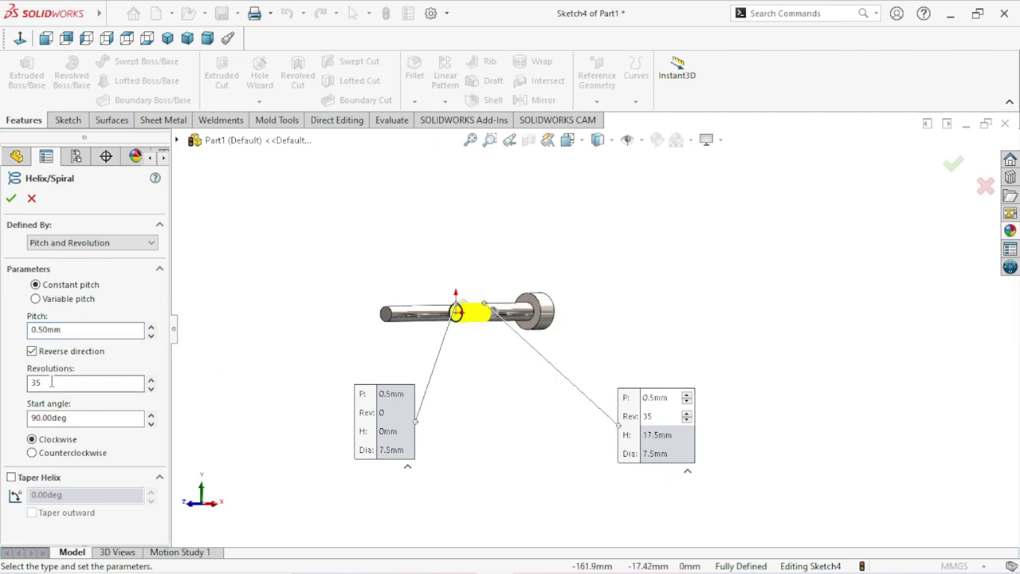
scroll(570, 337, "down", 3)
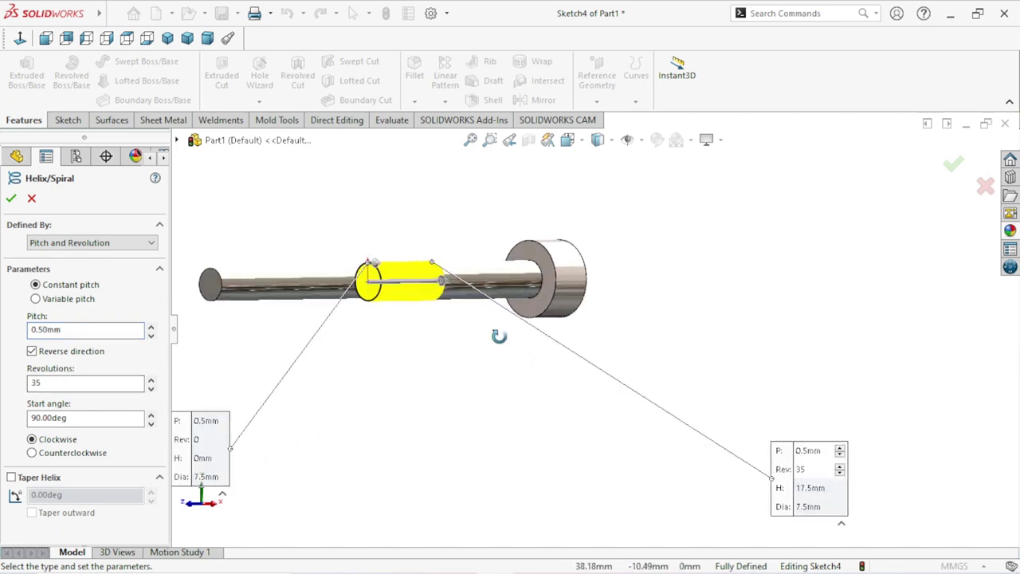
mouse_move(510, 341)
middle_mouse_down()
mouse_move(485, 345)
mouse_move(445, 376)
middle_mouse_up()
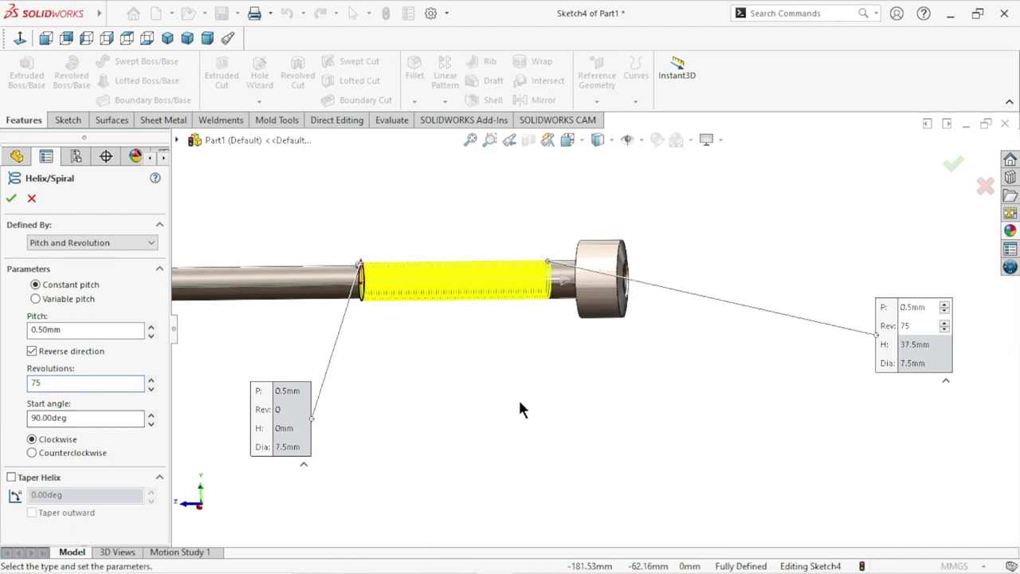
middle_click_drag(548, 349, 563, 381)
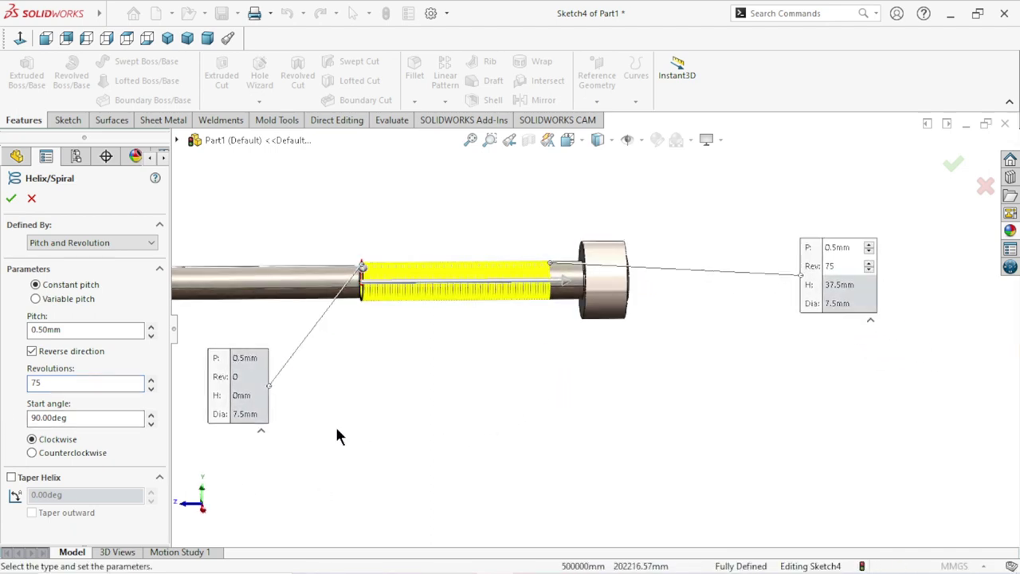
Step: Raise the helix revolutions from 75 through 85 up to 87.25
left_click(151, 378)
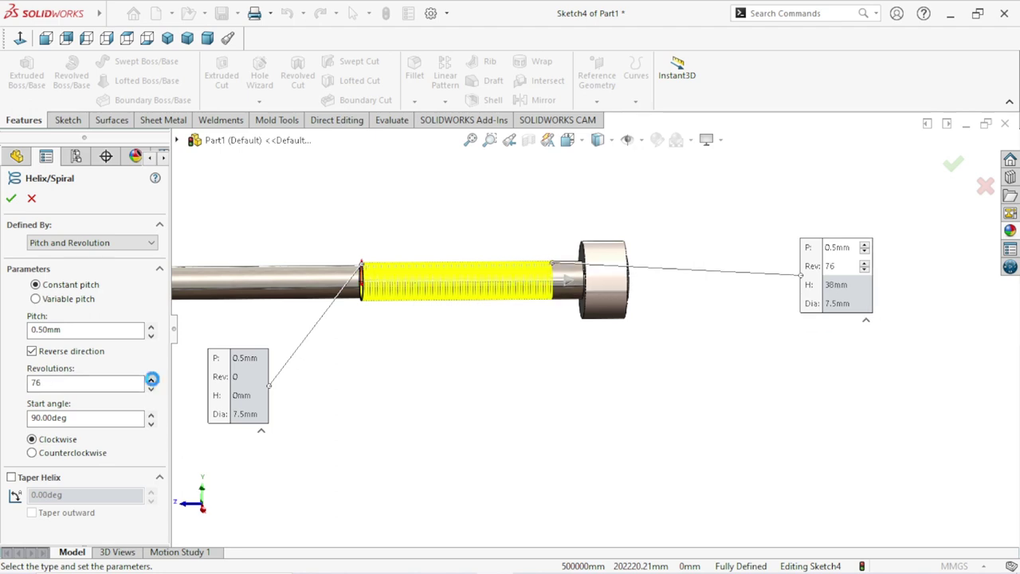
left_click(151, 379)
left_click(151, 379)
left_click(151, 379)
left_click_drag(55, 383, 2, 378)
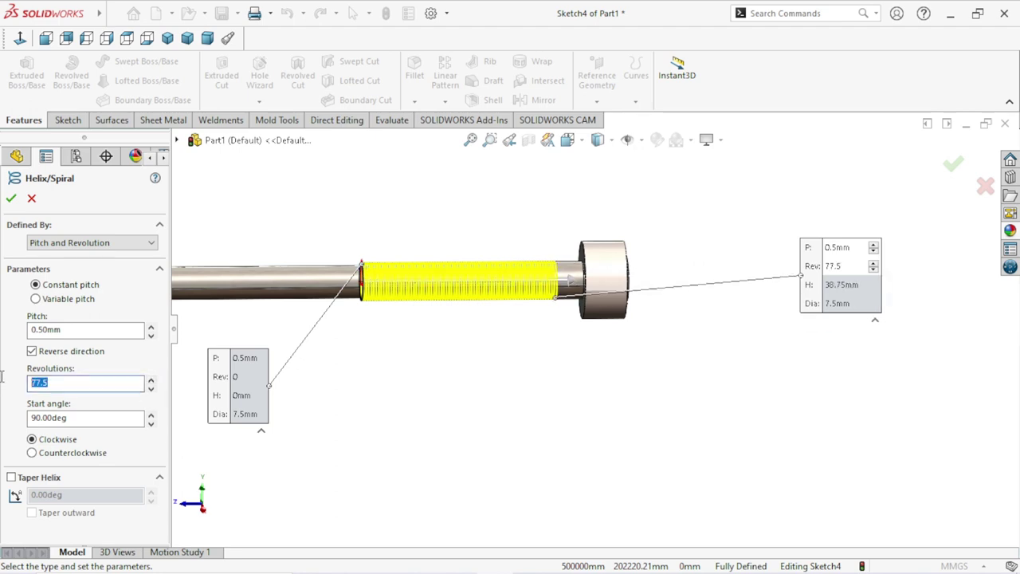
type("85")
key("Return")
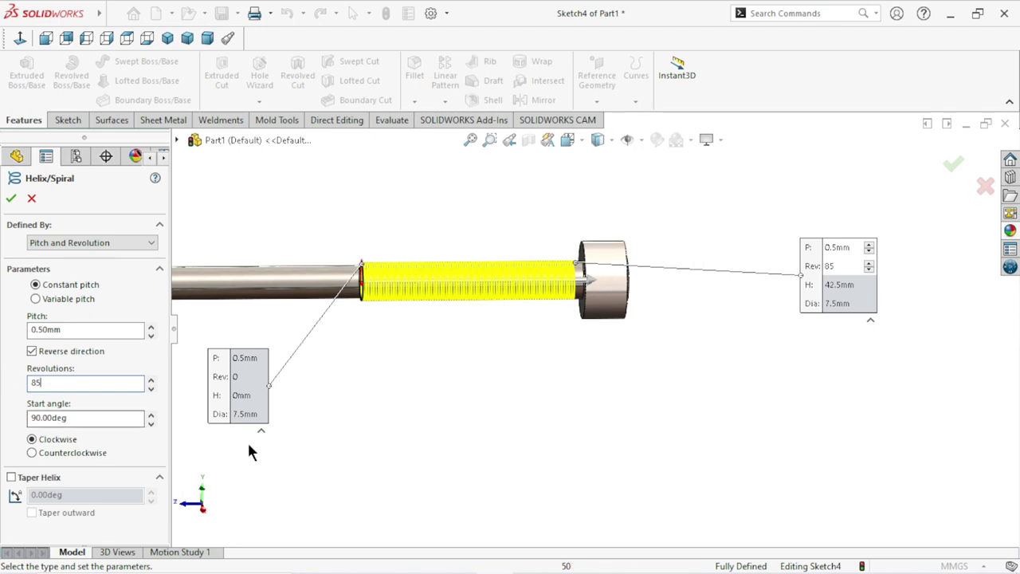
left_click(152, 379)
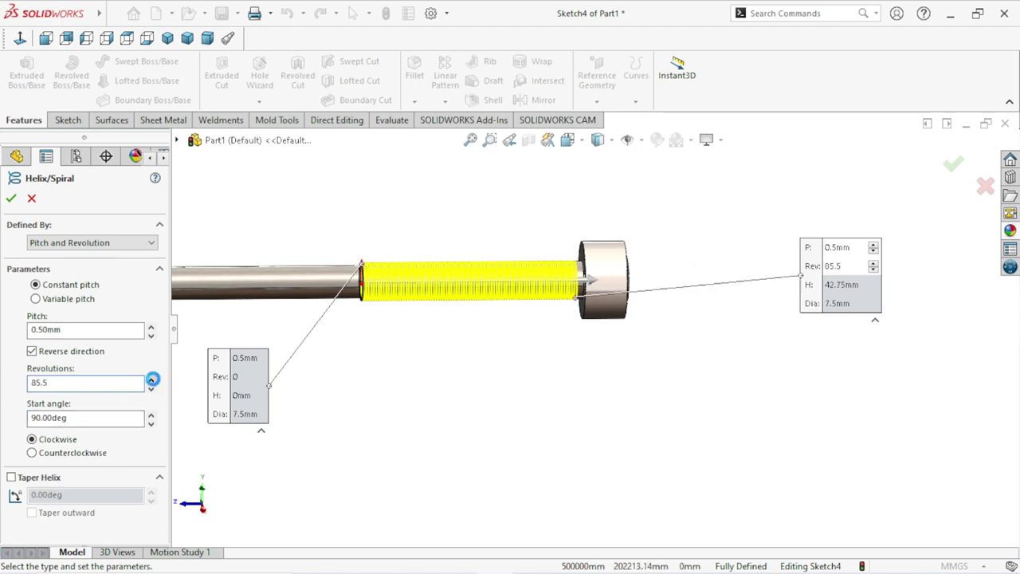
left_click(151, 379)
left_click(152, 379)
left_click(152, 378)
left_click(151, 378)
left_click(151, 379)
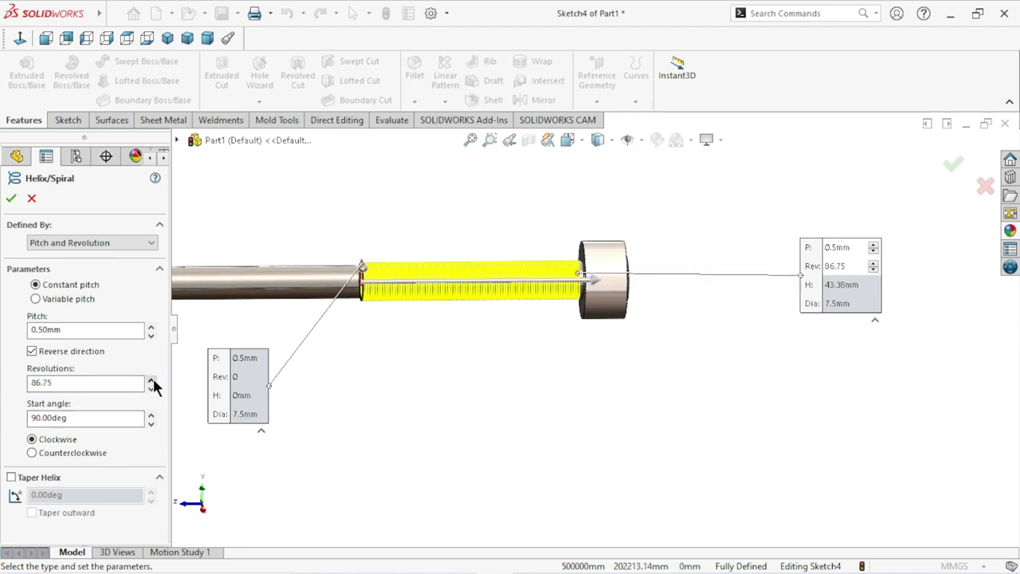
left_click(152, 379)
left_click(152, 378)
Step: Check the helix end against the head and finish Helix/Spiral1 at 87.75 revolutions
scroll(538, 289, "down", 3)
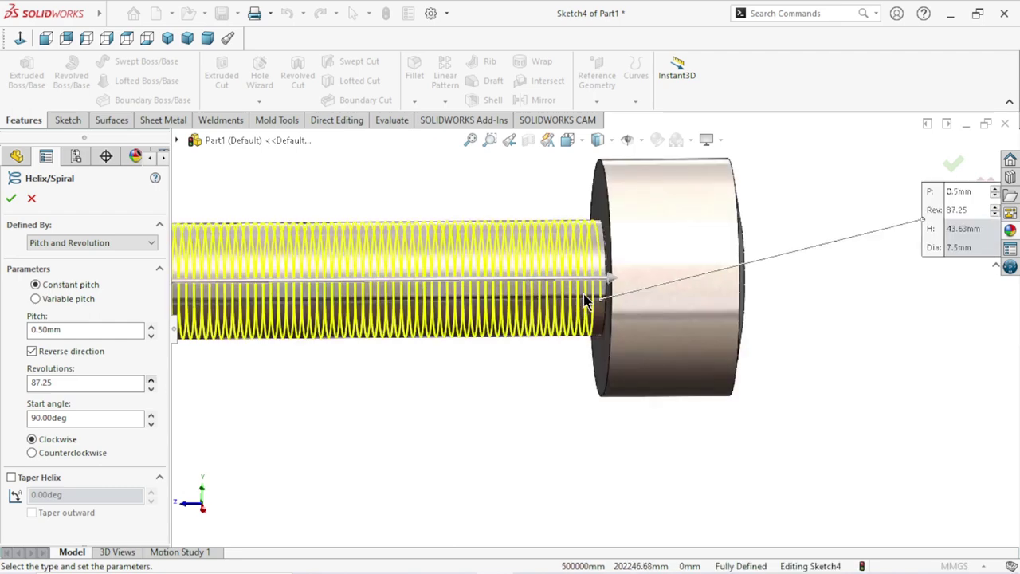
scroll(587, 296, "down", 3)
scroll(662, 352, "up", 2)
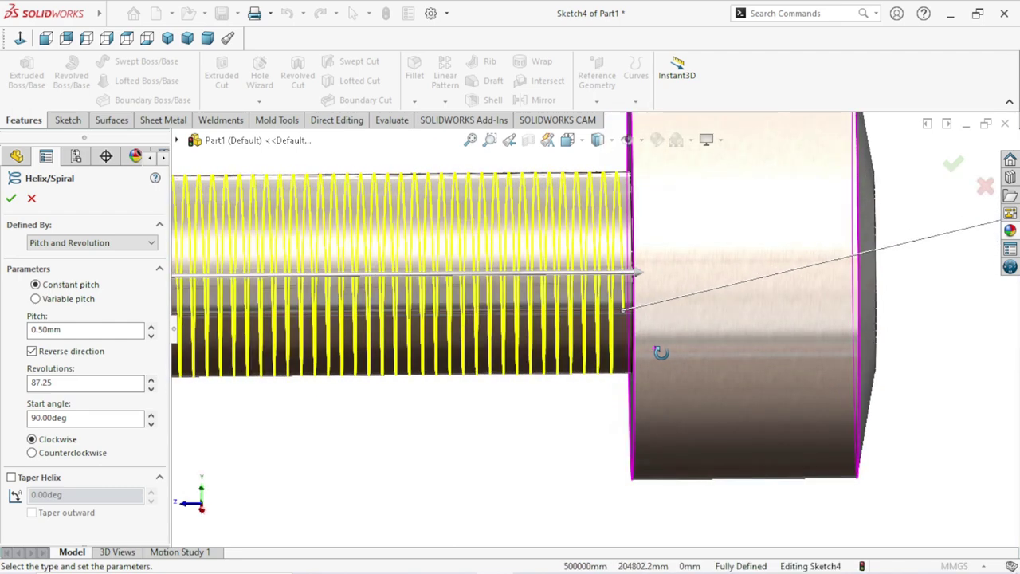
scroll(661, 353, "up", 2)
scroll(646, 344, "up", 3)
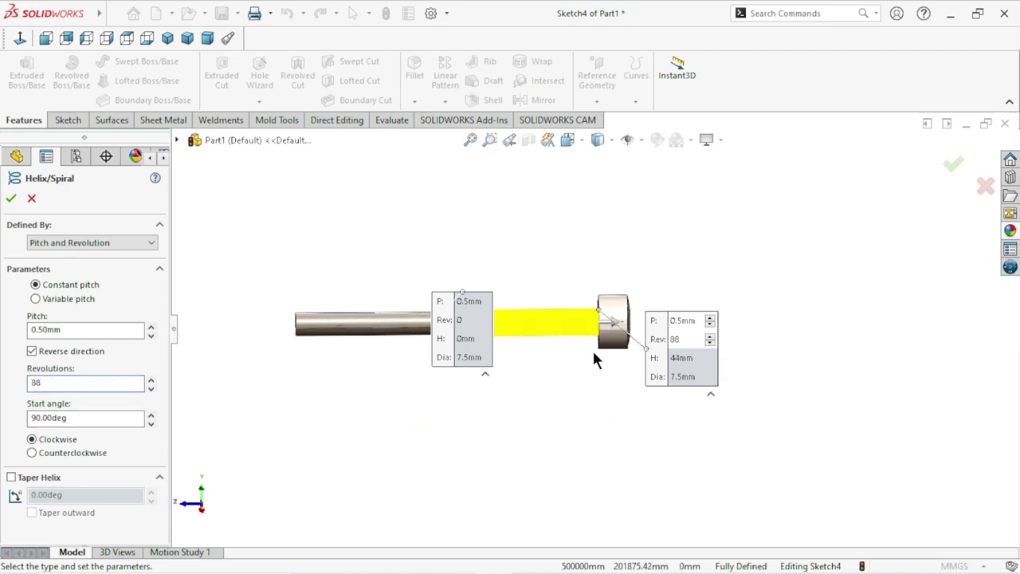
scroll(597, 358, "down", 3)
scroll(622, 312, "down", 3)
scroll(624, 275, "up", 2)
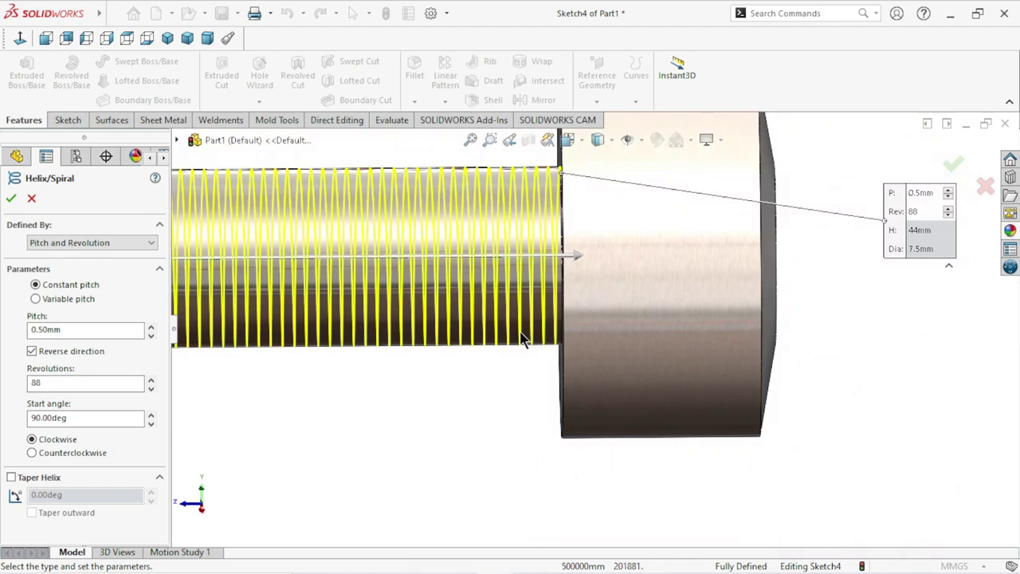
scroll(522, 339, "up", 3)
scroll(625, 291, "down", 2)
scroll(540, 332, "down", 3)
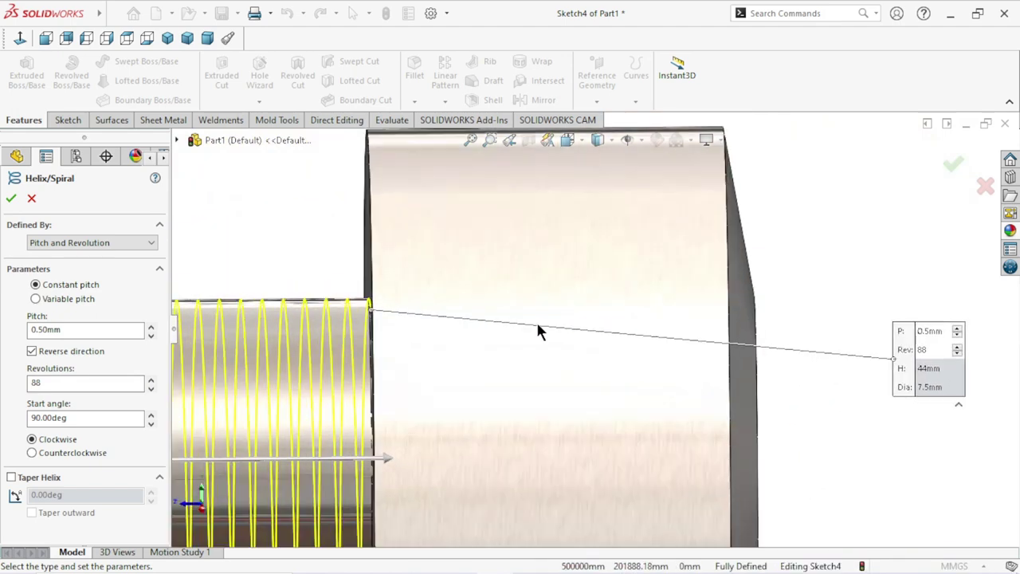
scroll(540, 332, "down", 1)
middle_click_drag(460, 371, 465, 369)
scroll(461, 366, "up", 3)
scroll(462, 367, "up", 3)
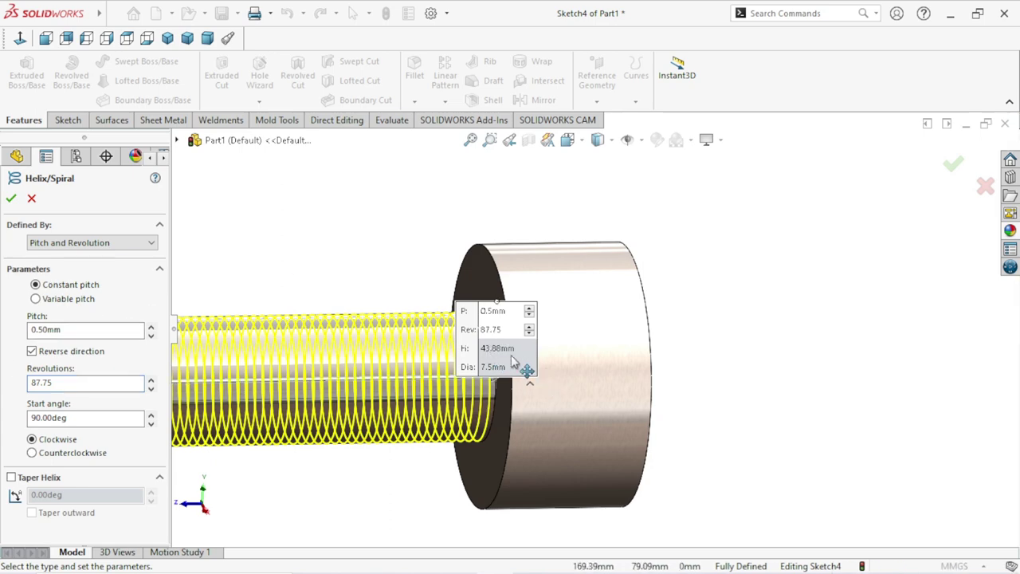
mouse_move(507, 361)
left_mouse_down()
mouse_move(387, 221)
mouse_move(438, 184)
left_mouse_up()
mouse_move(475, 299)
middle_mouse_down()
mouse_move(565, 346)
mouse_move(545, 361)
middle_mouse_up()
scroll(544, 360, "up", 3)
scroll(476, 386, "up", 2)
scroll(472, 390, "up", 1)
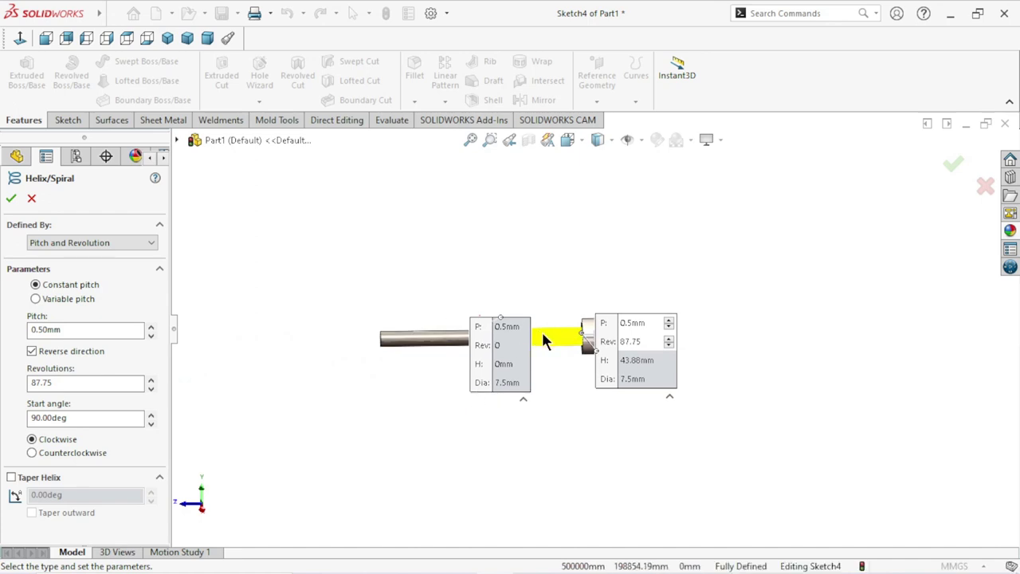
scroll(467, 359, "down", 3)
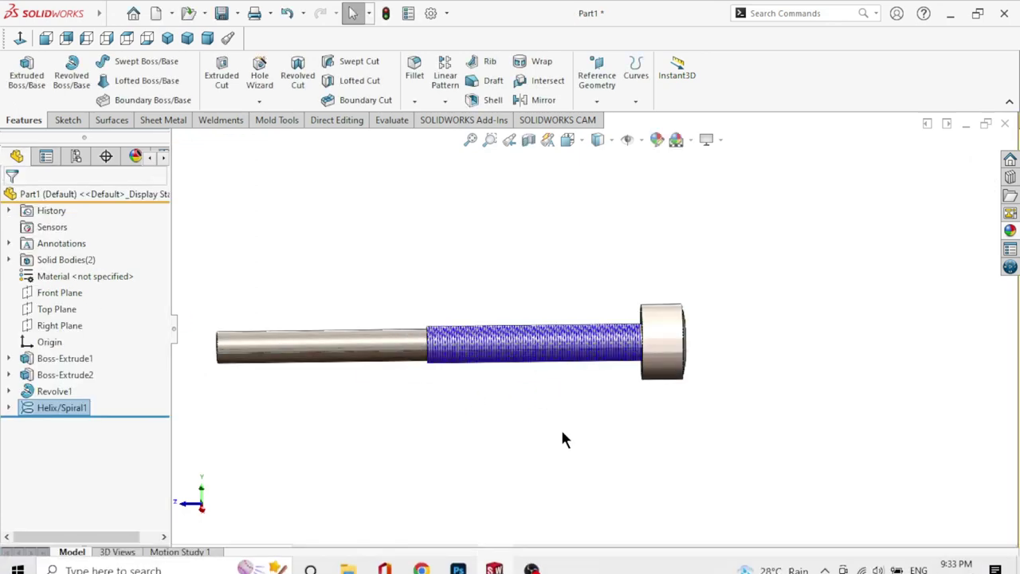
Step: Orbit and zoom around the helix-wrapped shaft and clear the helix selection
scroll(602, 371, "down", 3)
scroll(594, 381, "down", 2)
scroll(594, 374, "up", 2)
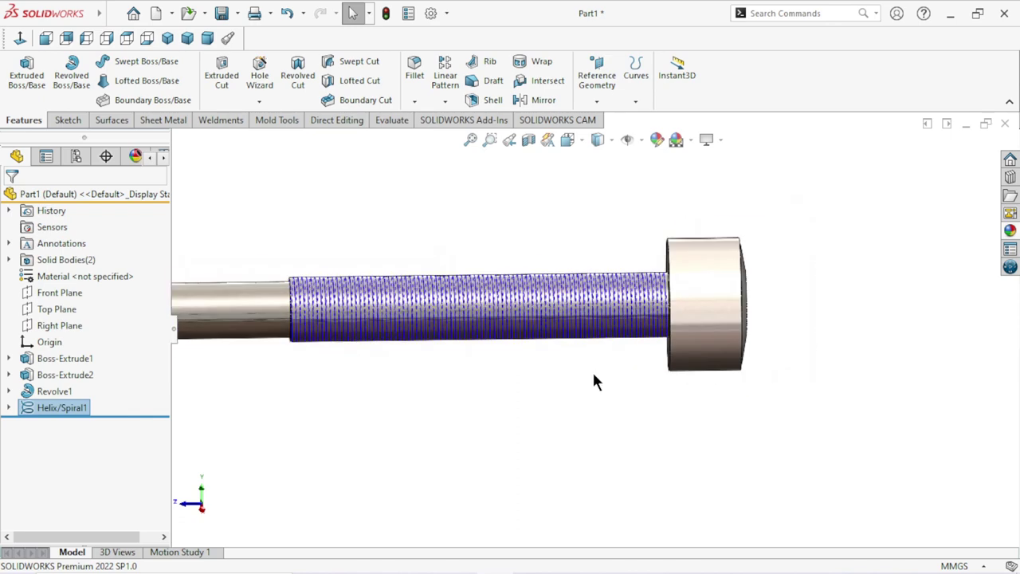
mouse_move(549, 382)
middle_mouse_down()
mouse_move(579, 401)
mouse_move(522, 362)
middle_mouse_up()
scroll(508, 348, "down", 2)
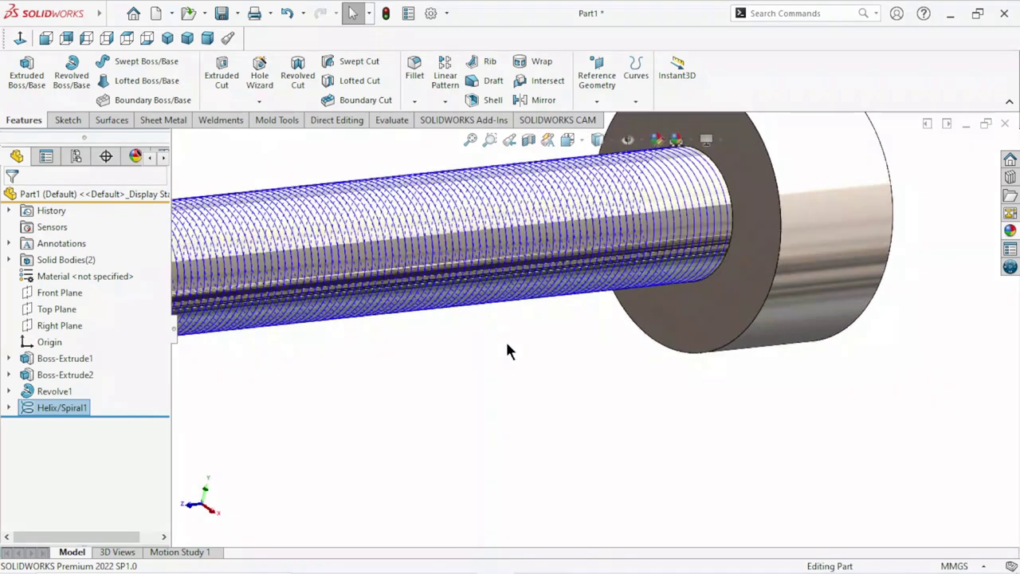
scroll(507, 348, "up", 5)
mouse_move(519, 409)
middle_mouse_down()
mouse_move(619, 359)
mouse_move(626, 419)
middle_mouse_up()
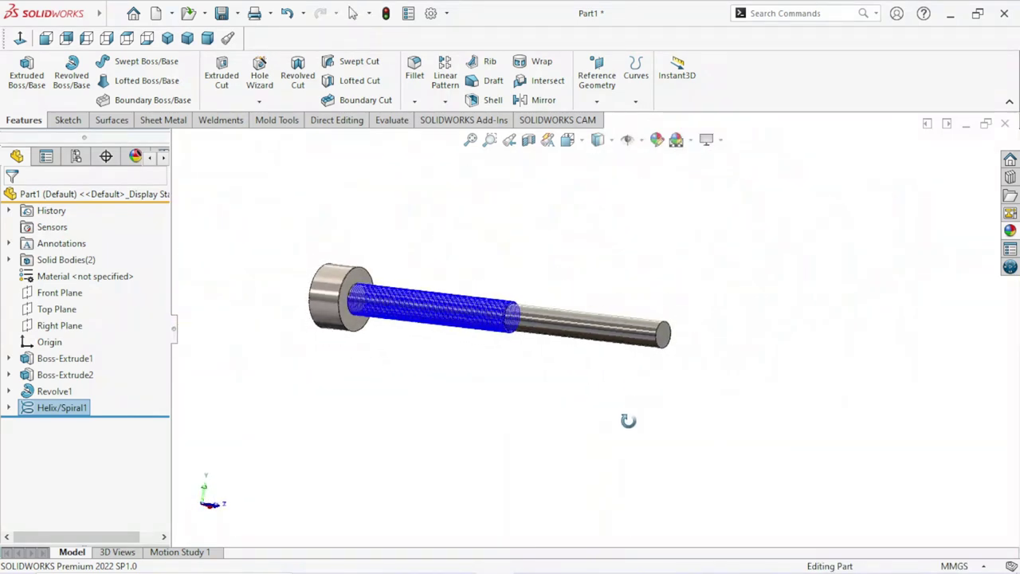
scroll(533, 299, "down", 3)
scroll(496, 383, "down", 3)
scroll(488, 378, "down", 3)
scroll(488, 376, "up", 5)
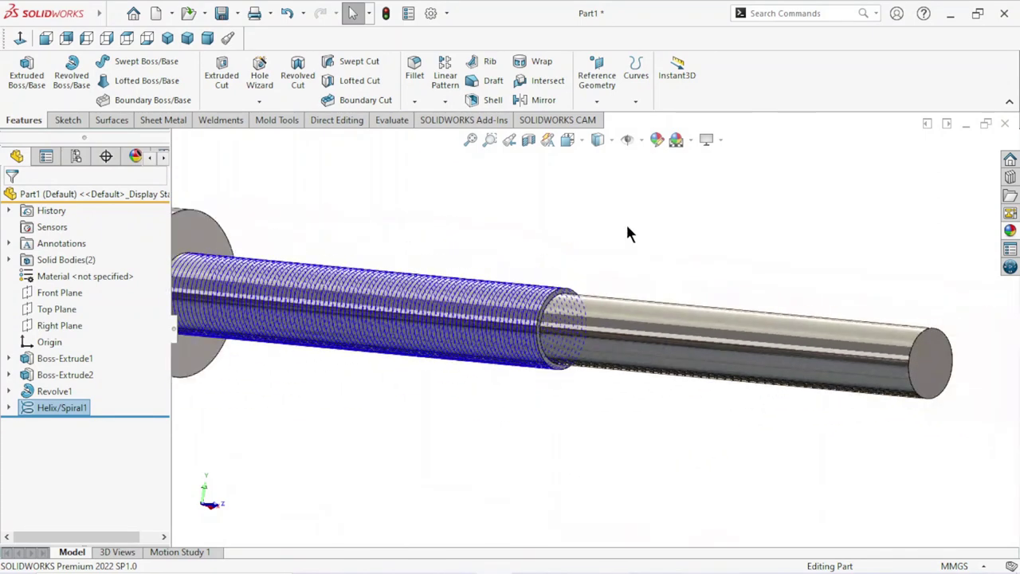
left_click(626, 222)
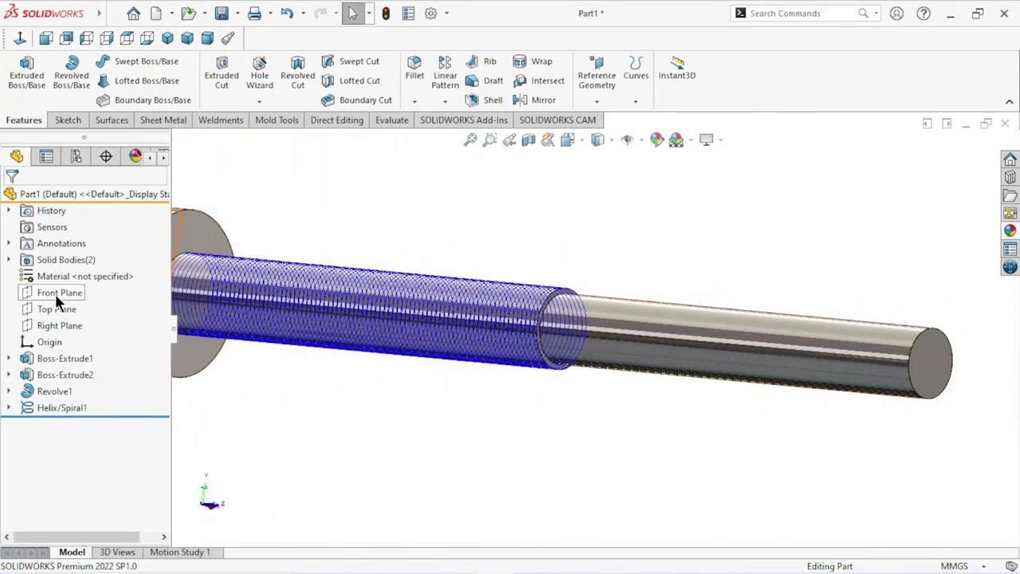
Step: Open a sketch on the Right Plane viewed normal, then discard the empty Sketch5
left_click(63, 324)
left_click(77, 298)
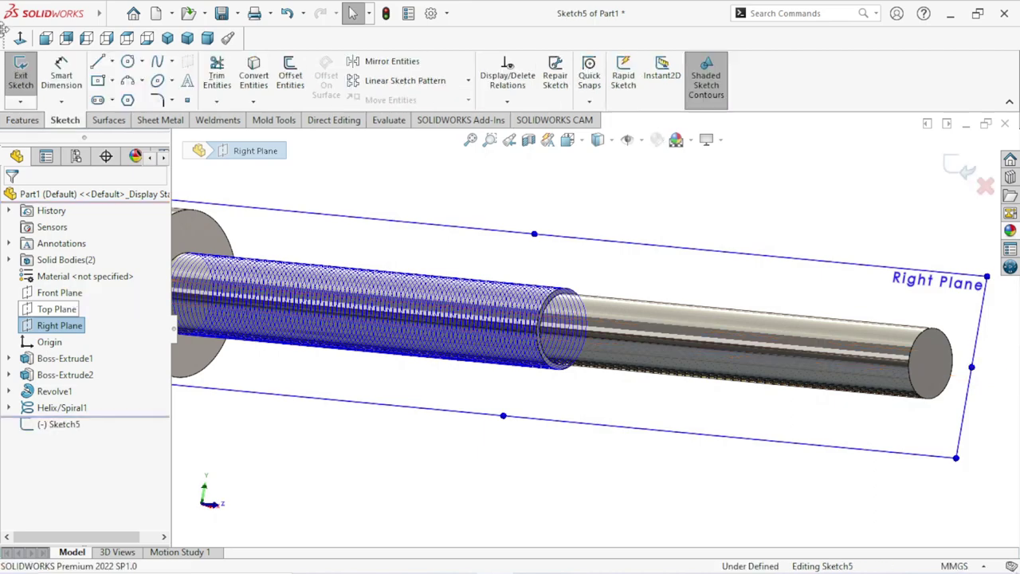
left_click(20, 38)
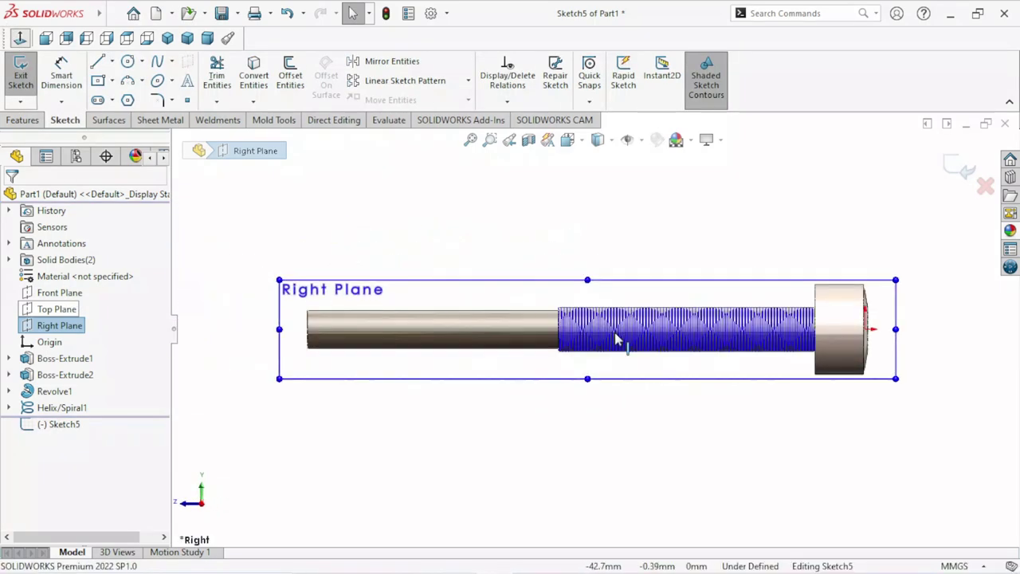
scroll(619, 342, "down", 3)
scroll(533, 316, "down", 3)
scroll(497, 278, "down", 3)
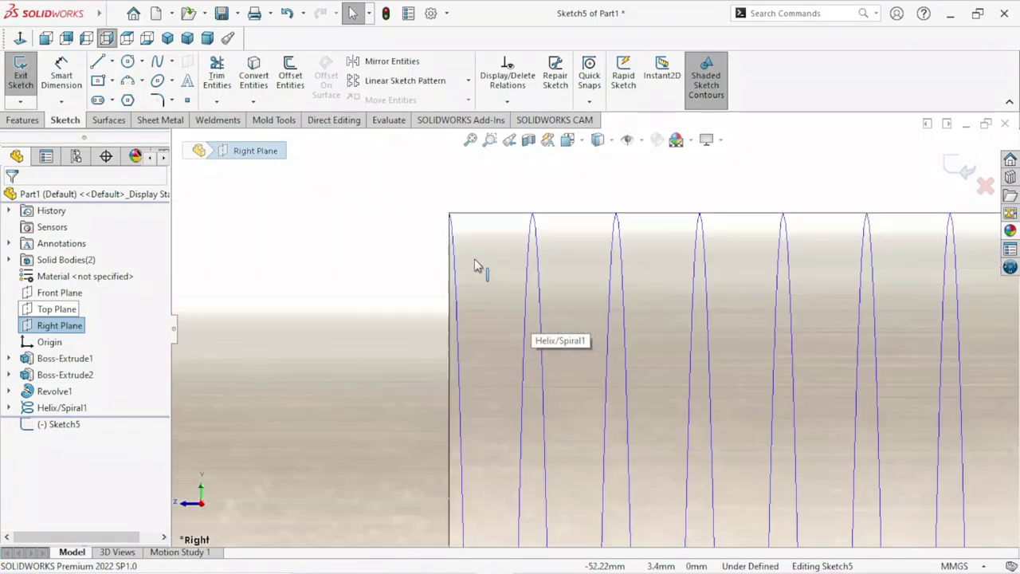
left_click(20, 76)
Step: Reopen a sketch on the Right Plane in Left view, zoomed to the thread end
left_click(57, 327)
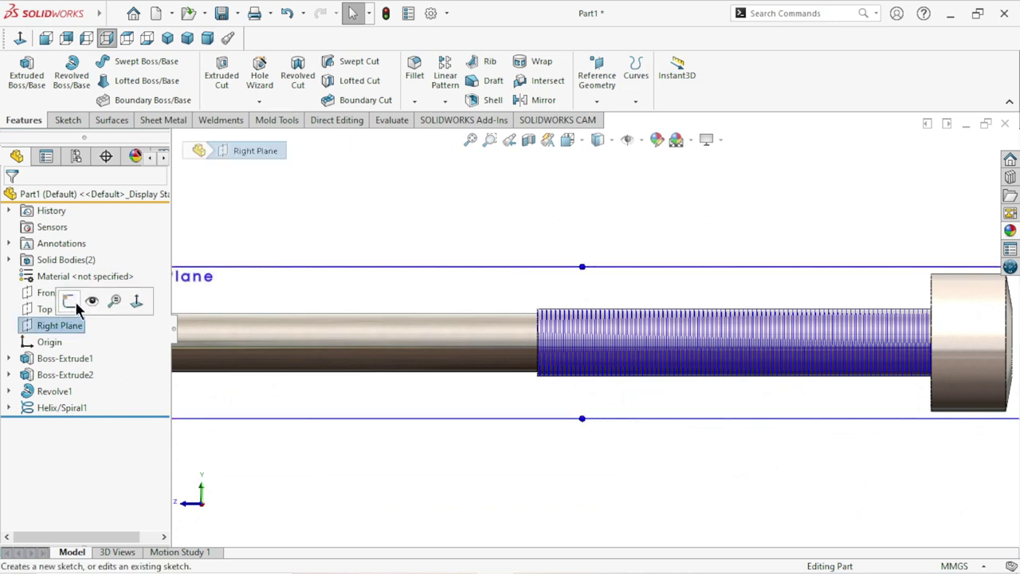
left_click(71, 297)
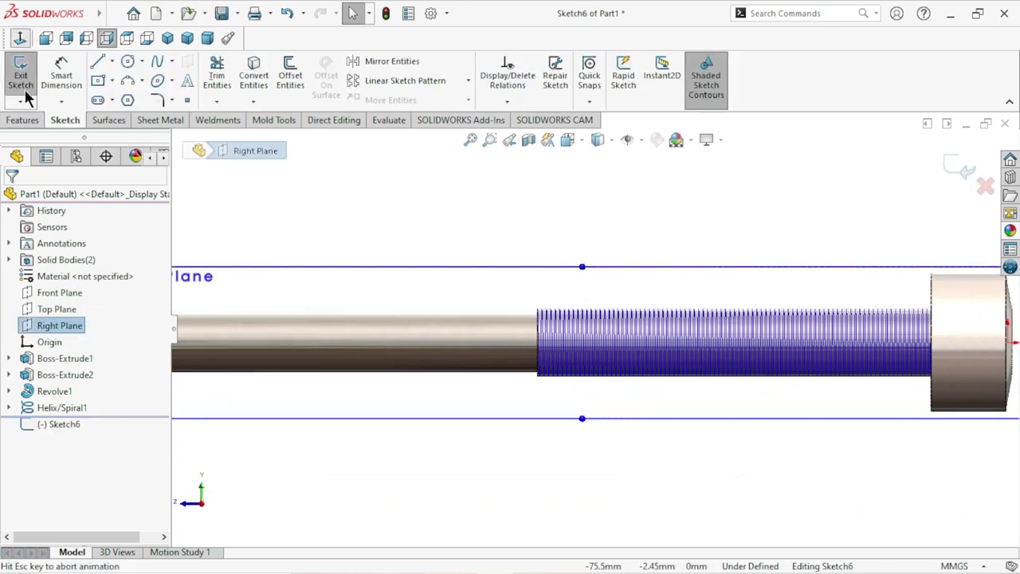
scroll(725, 357, "down", 3)
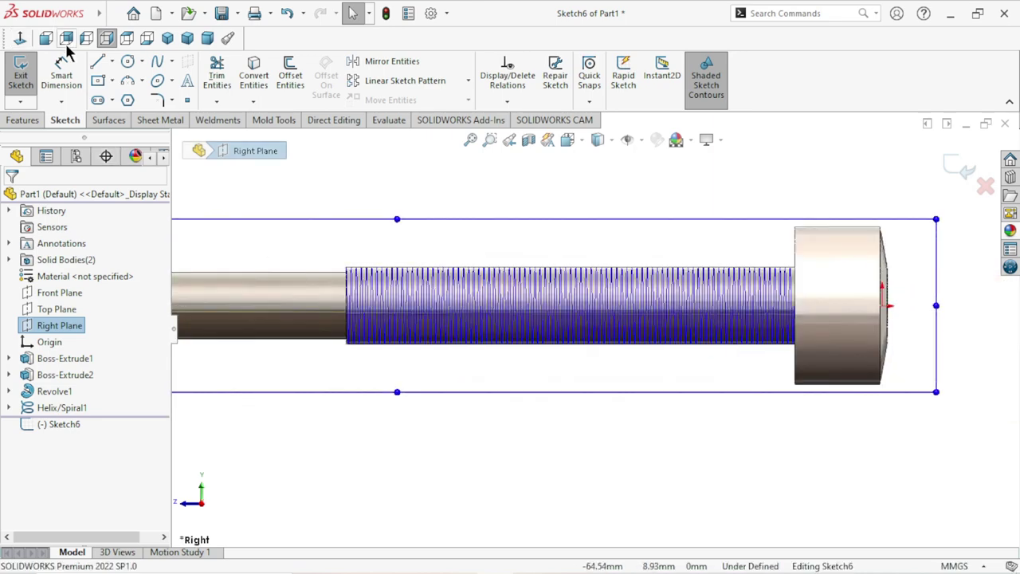
left_click(86, 38)
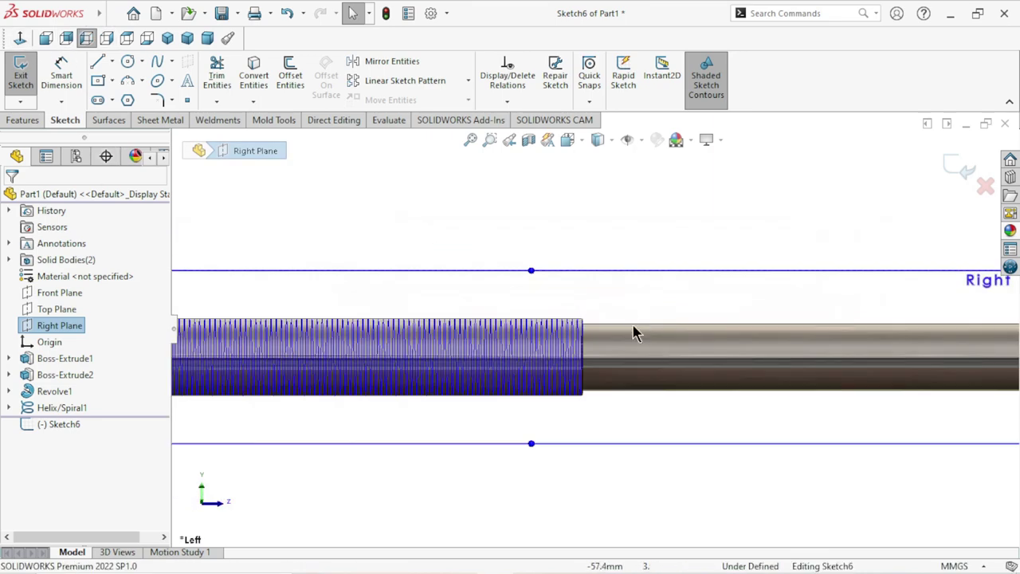
scroll(633, 334, "down", 2)
scroll(582, 351, "down", 2)
scroll(549, 339, "down", 2)
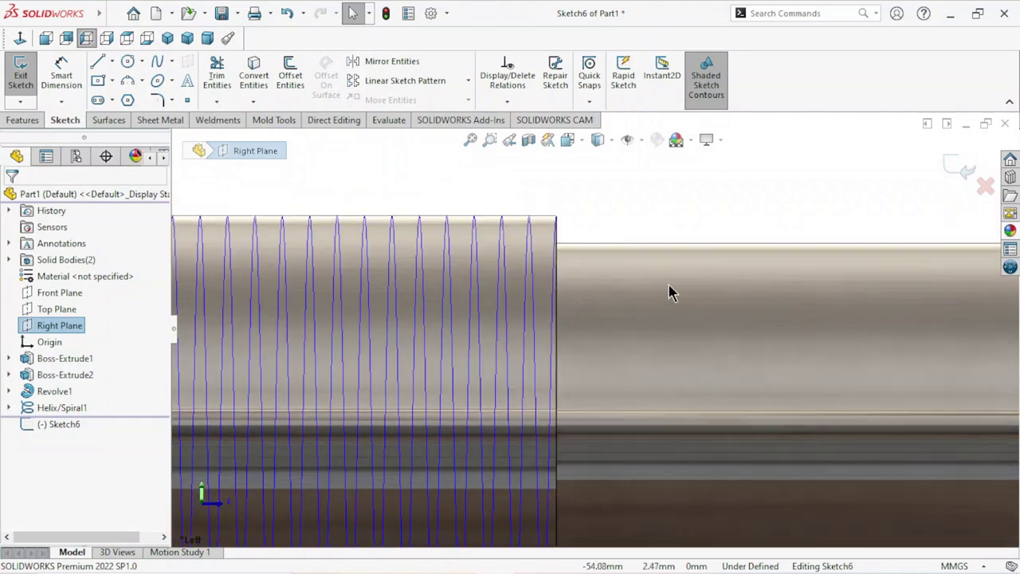
scroll(686, 291, "up", 2)
scroll(702, 297, "up", 2)
scroll(693, 307, "up", 2)
scroll(614, 331, "down", 1)
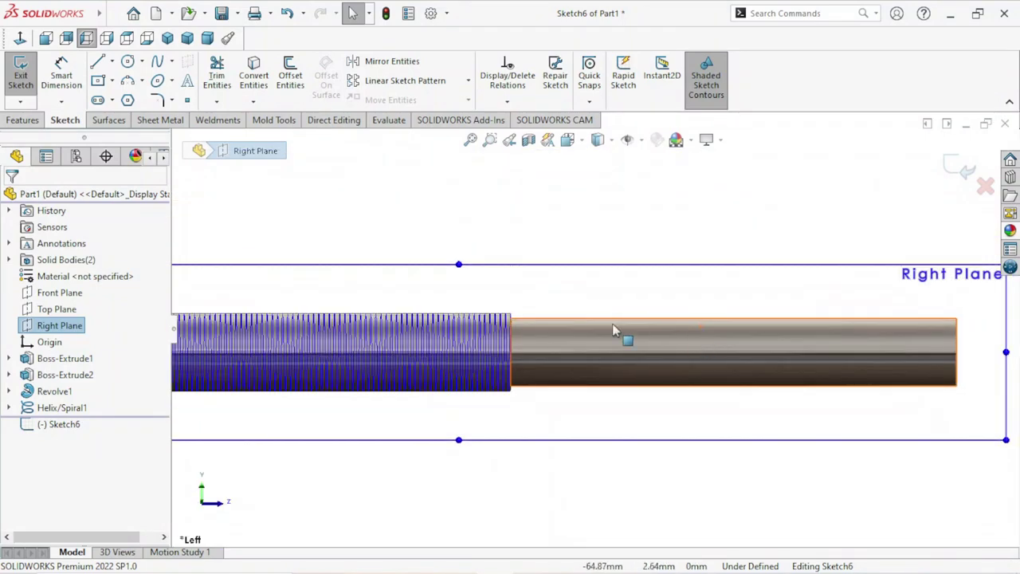
scroll(613, 330, "down", 2)
scroll(525, 332, "down", 2)
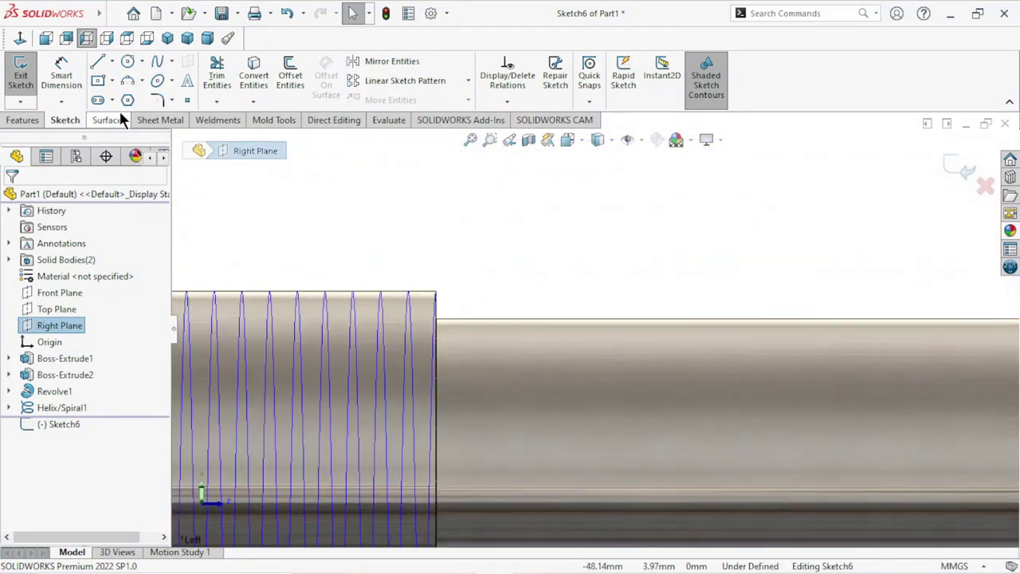
Step: Draw a 3-sided polygon forming a downward-pointing triangle centred above the shaft
left_click(128, 101)
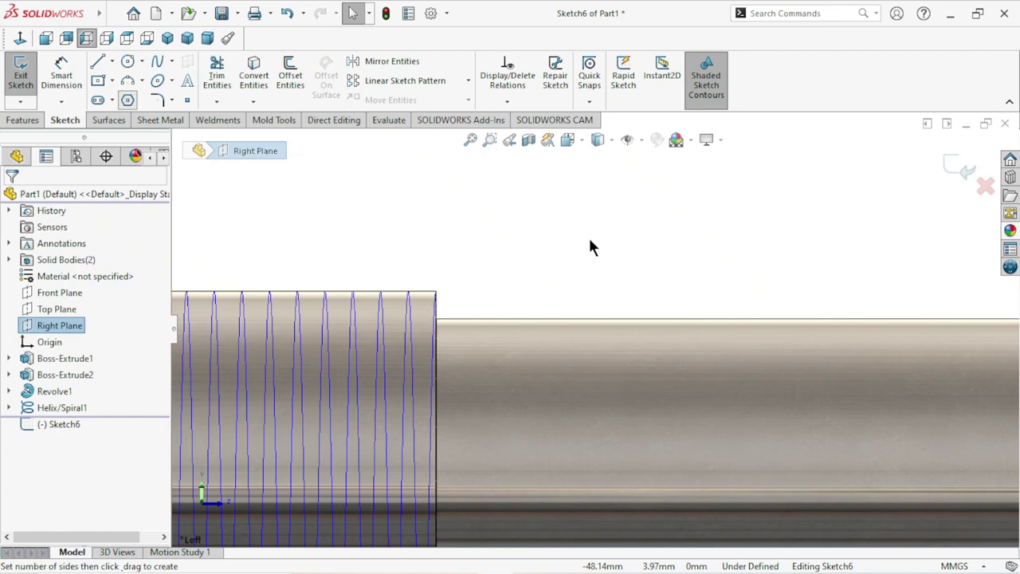
left_click(488, 232)
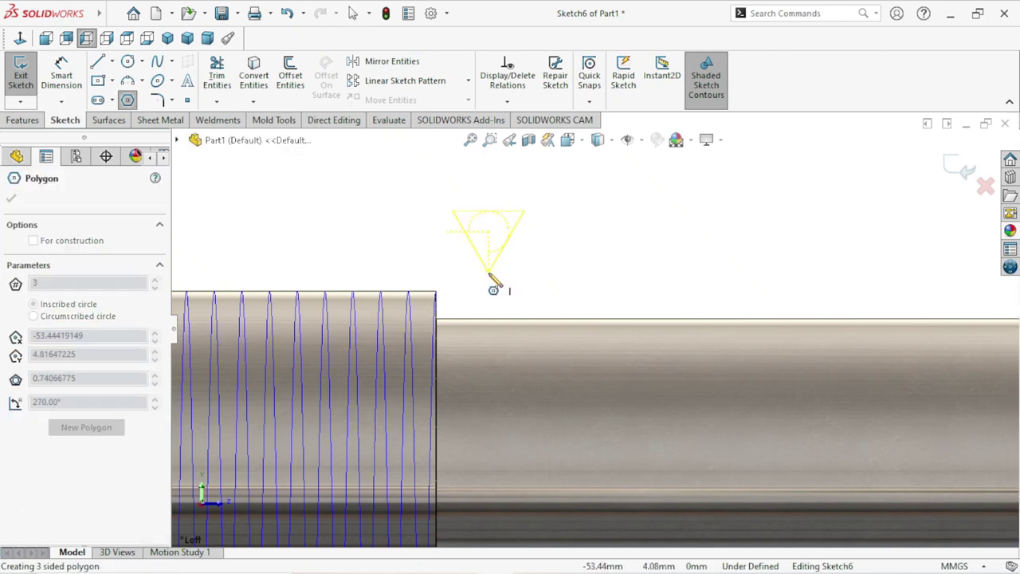
left_click(488, 273)
right_click(532, 239)
key("Escape")
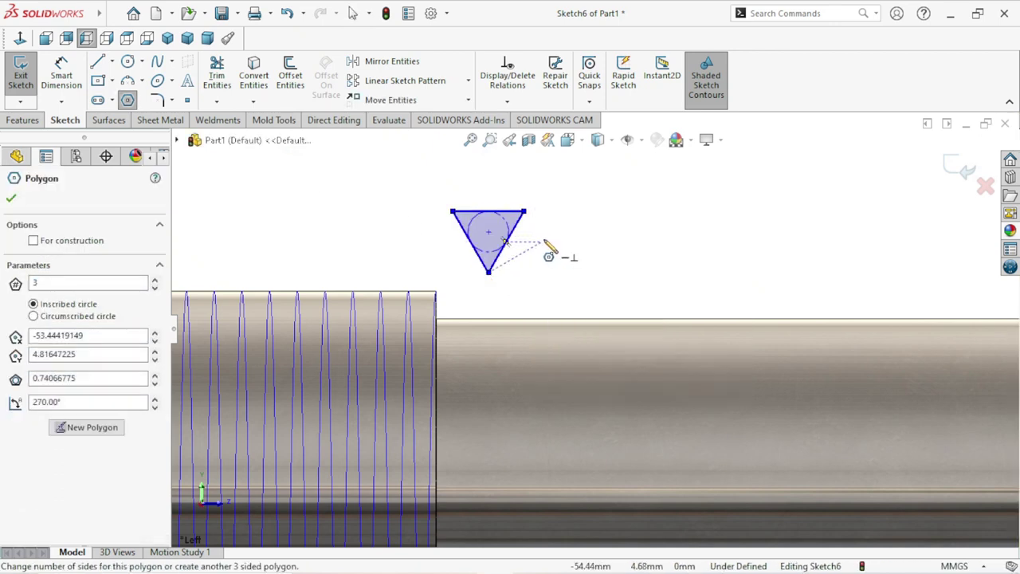
right_click(546, 242)
left_click(566, 249)
scroll(485, 255, "down", 2)
scroll(484, 252, "down", 1)
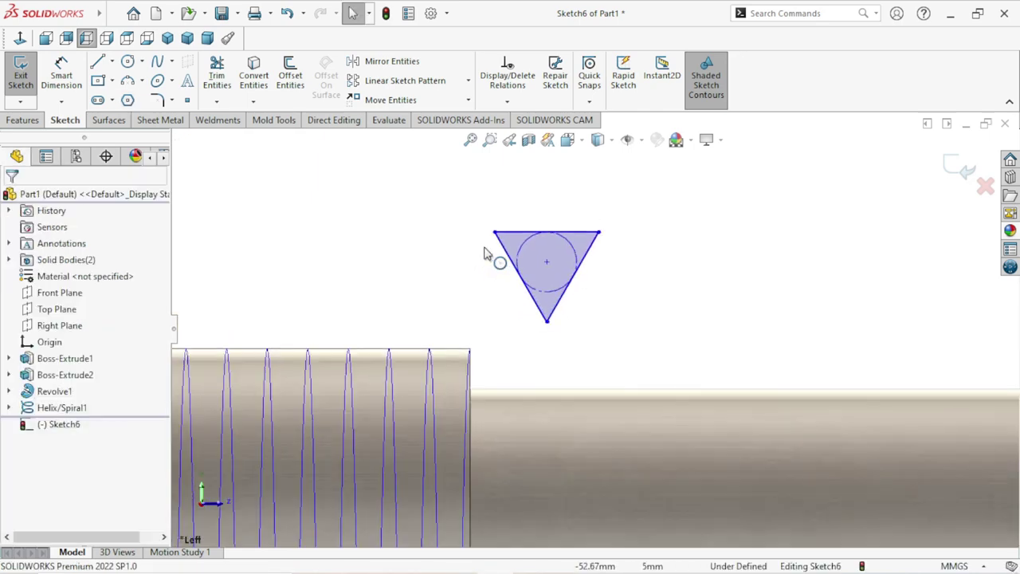
Step: Dimension the triangle's top edge to 0.48 mm
left_click(58, 73)
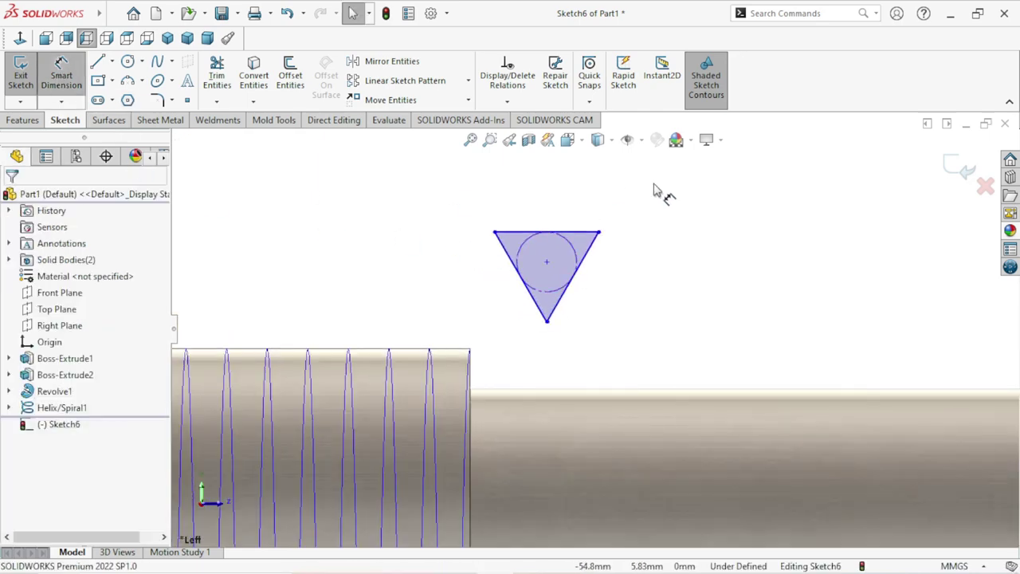
left_click(579, 234)
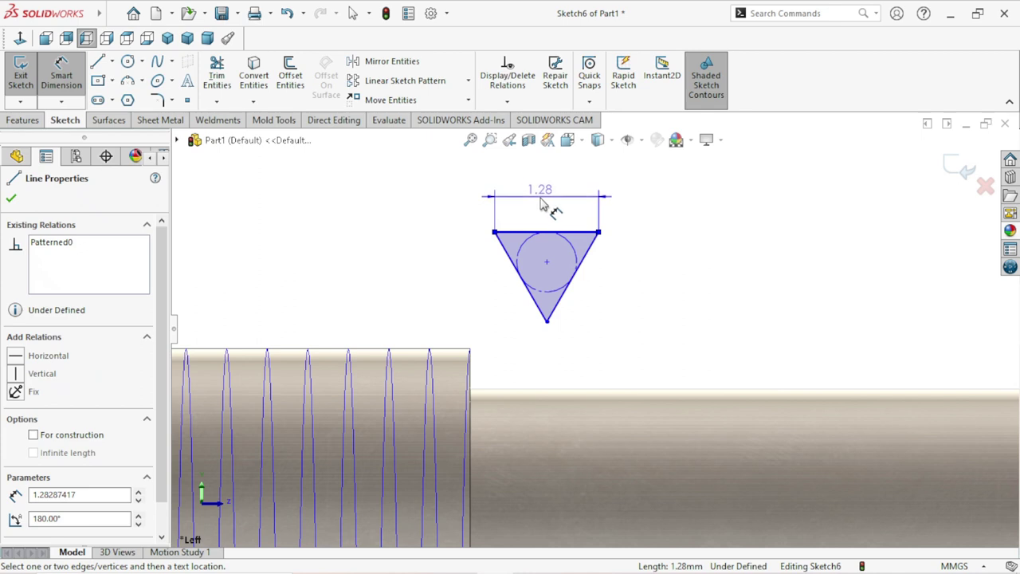
left_click(541, 204)
type("0")
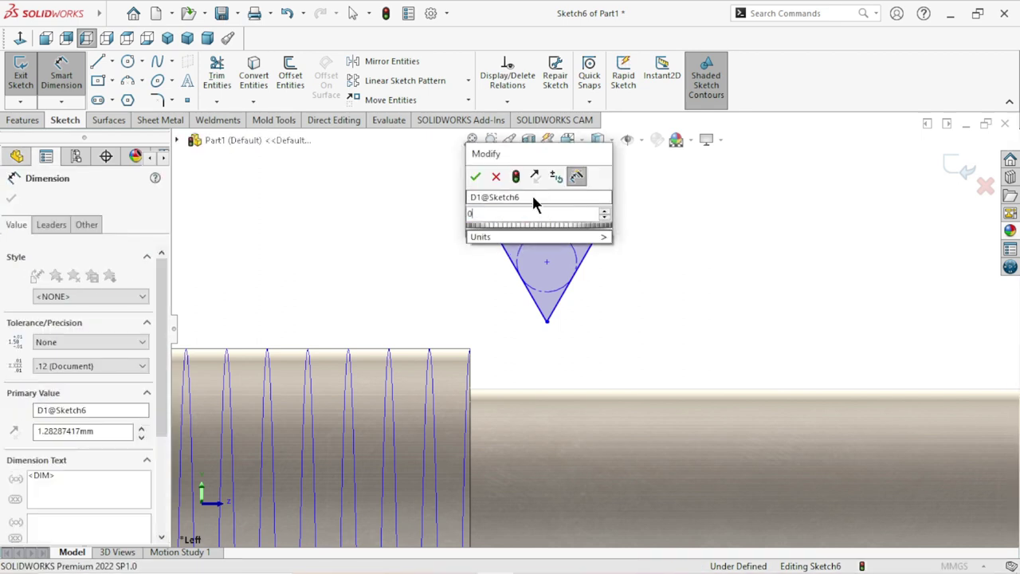
type(".48")
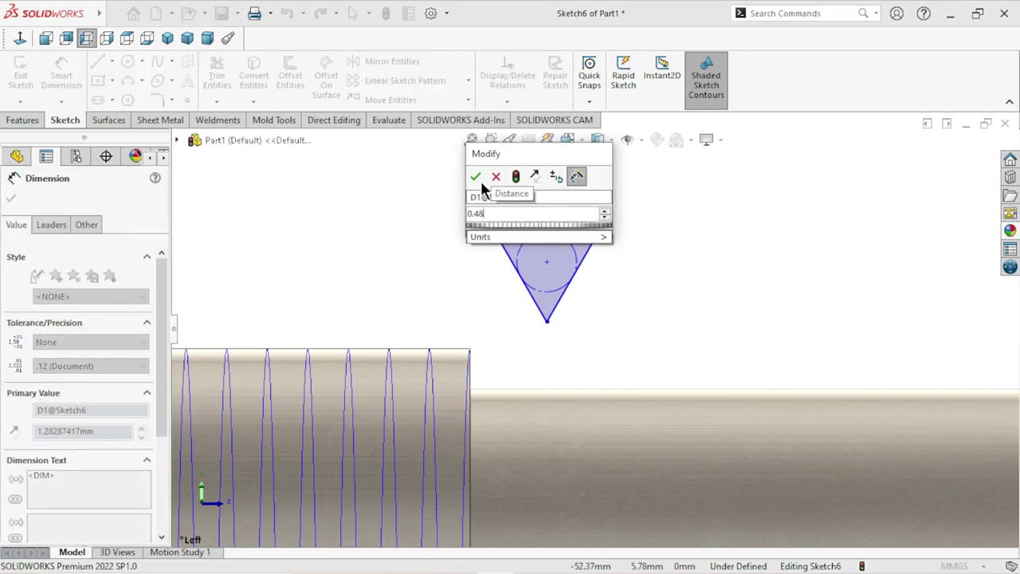
left_click(476, 177)
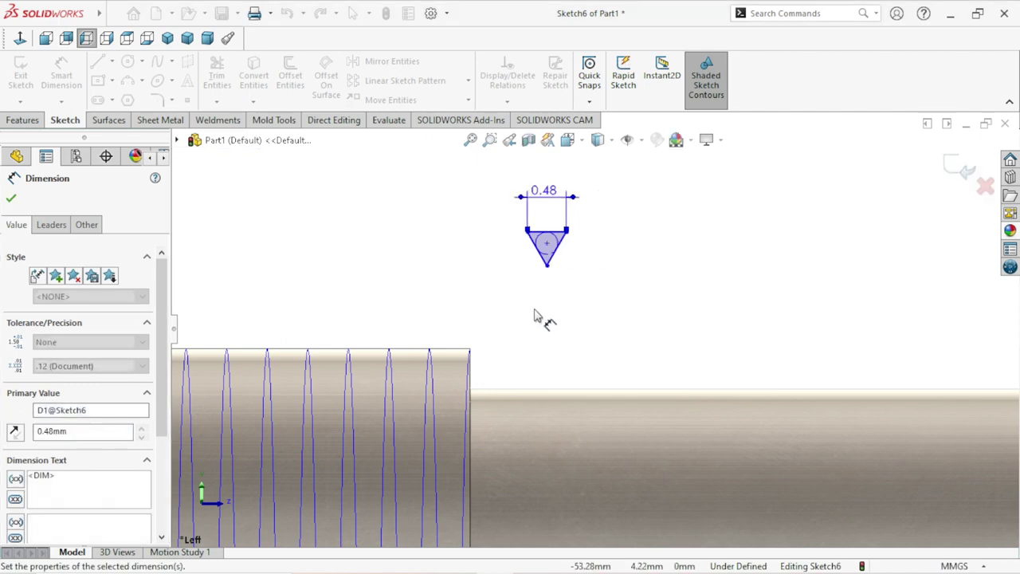
scroll(542, 295, "down", 1)
scroll(558, 263, "down", 4)
scroll(606, 267, "up", 4)
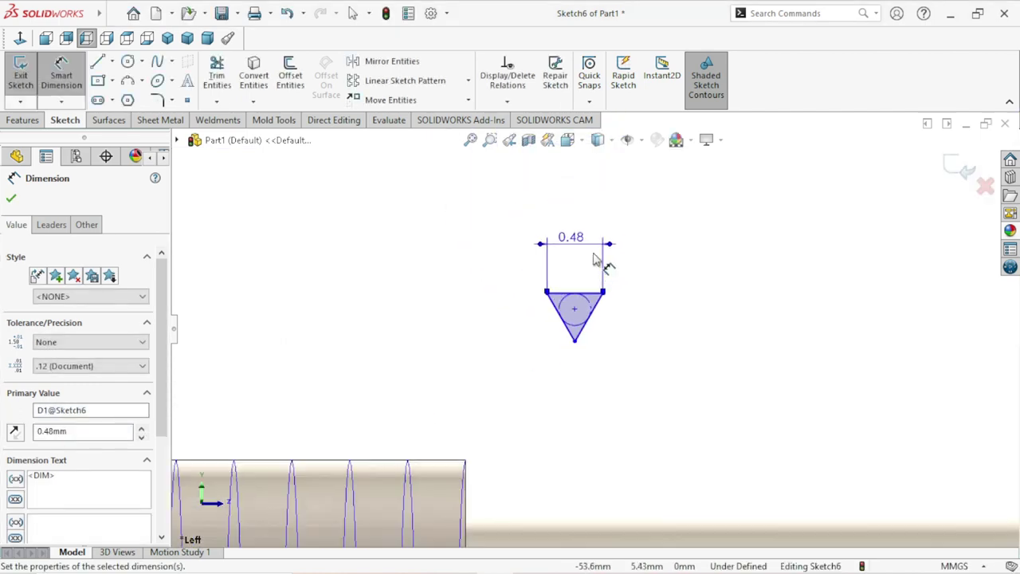
scroll(596, 334, "down", 1)
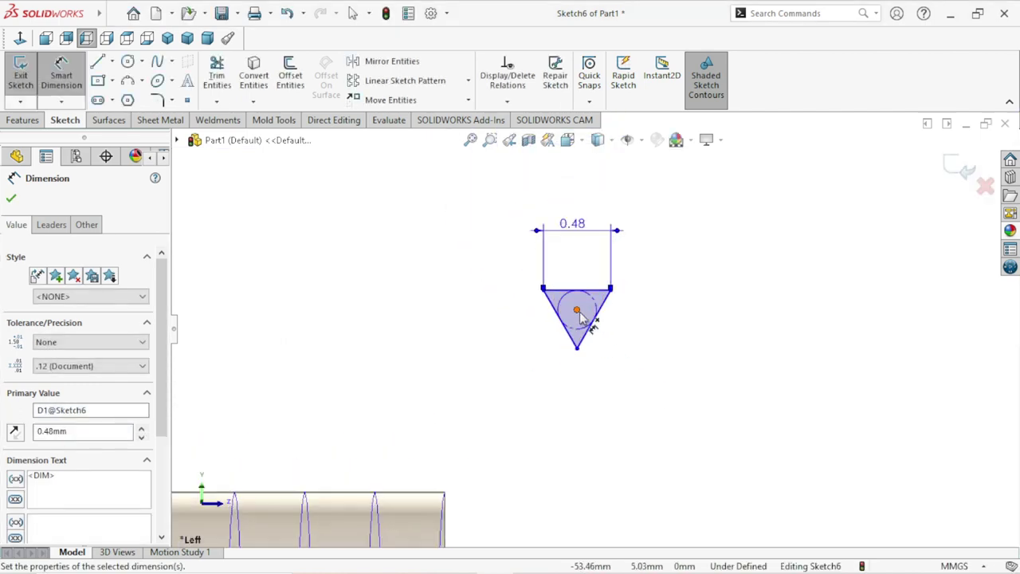
Step: Add a driven 0.28 mm height dimension from the triangle's centre to its bottom corner
left_click(580, 349)
left_click(579, 349)
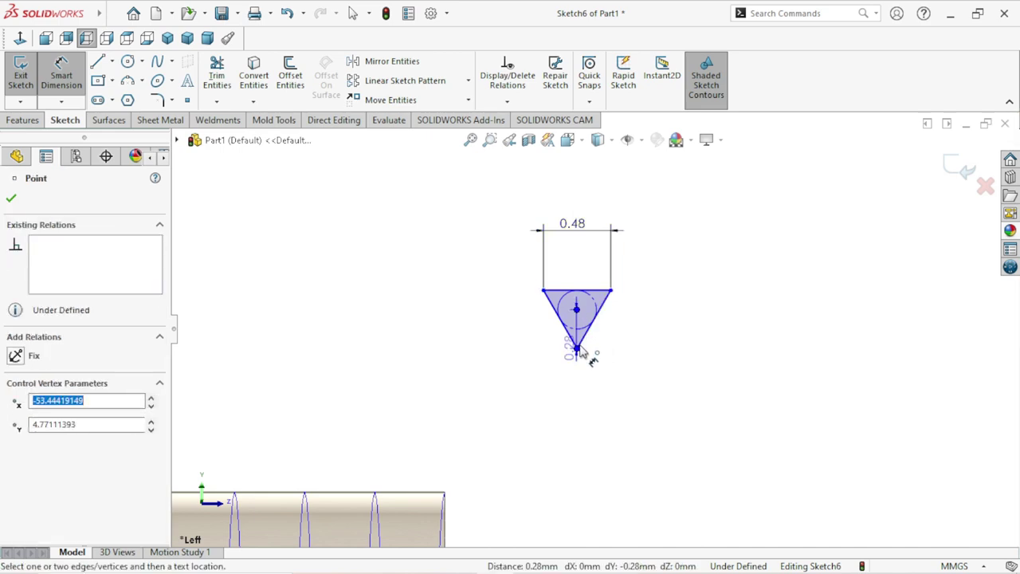
left_click(649, 340)
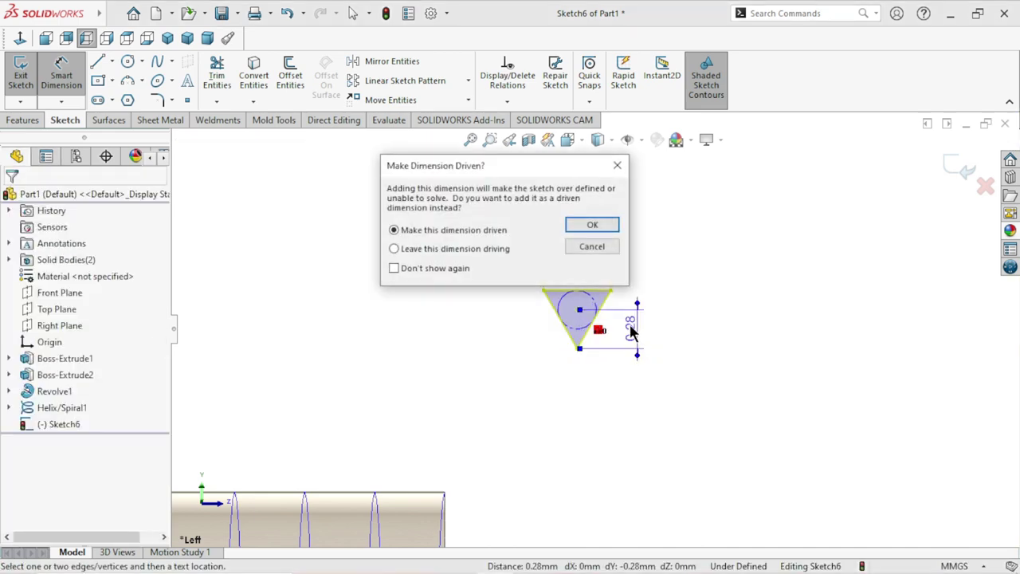
left_click(571, 228)
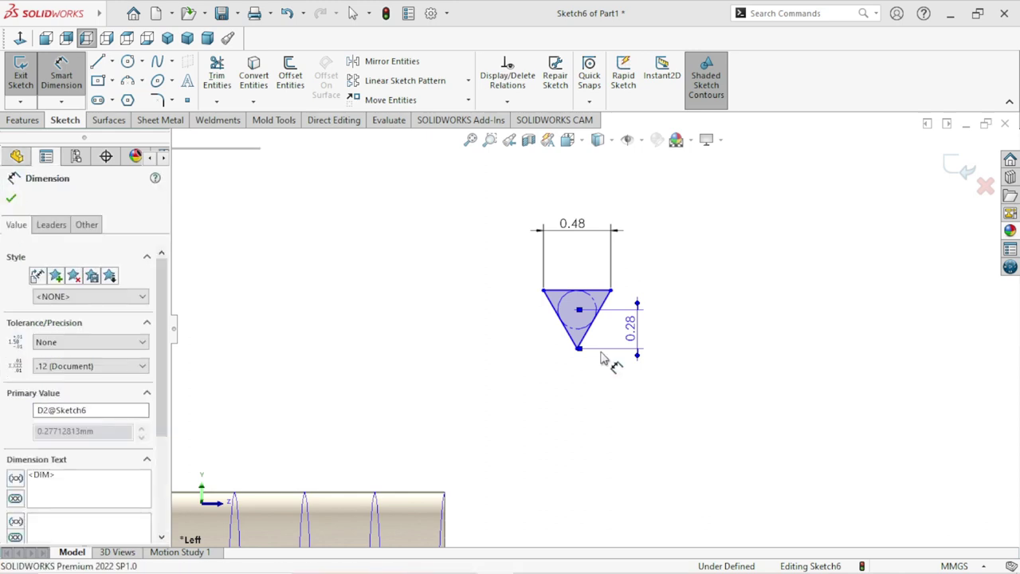
scroll(603, 355, "up", 3)
scroll(606, 357, "down", 2)
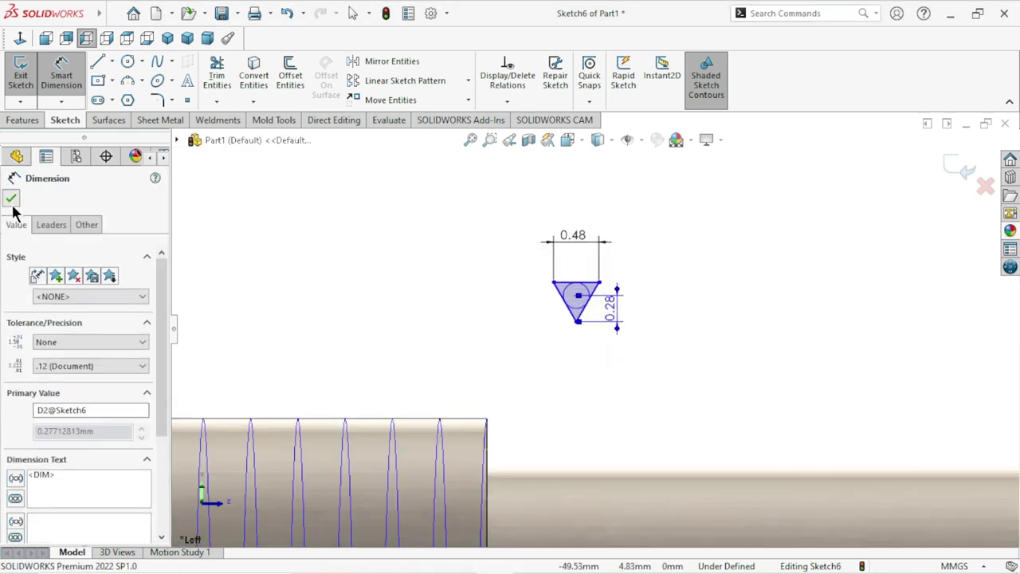
left_click(11, 199)
scroll(561, 345, "down", 1)
scroll(560, 343, "down", 1)
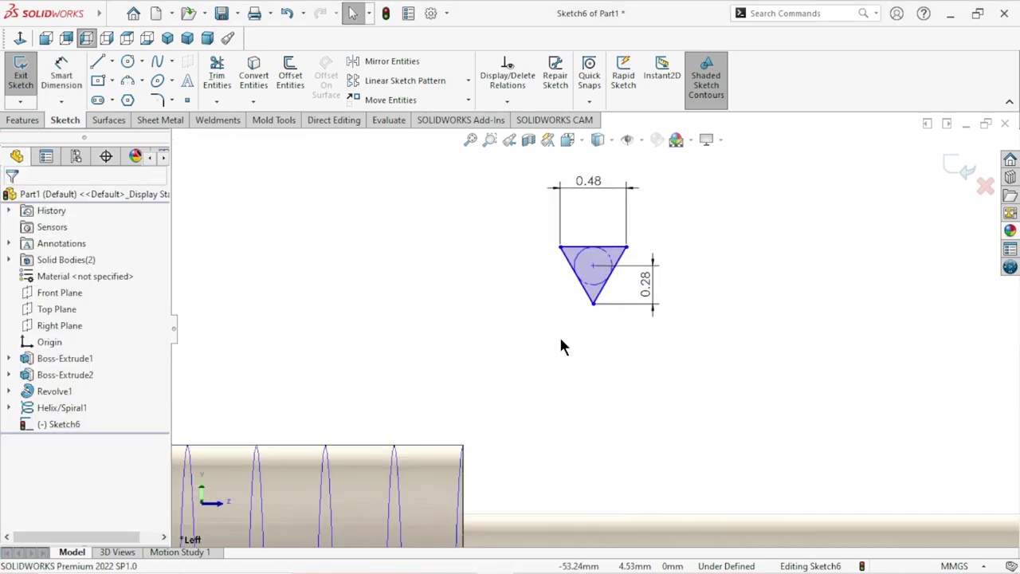
Step: Add a Pierce relation between the triangle's top point and the helix
scroll(560, 347, "up", 1)
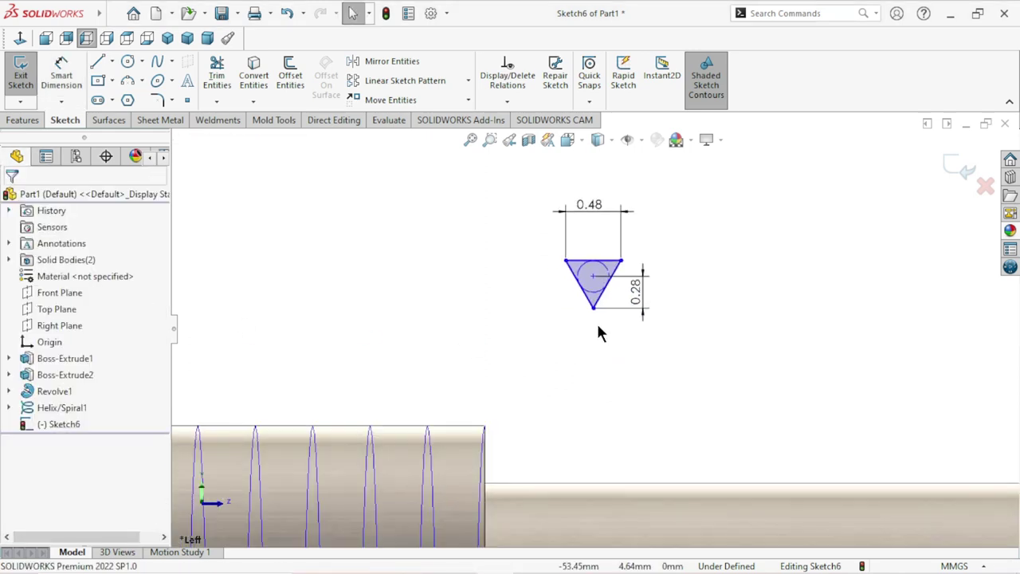
left_click(594, 261)
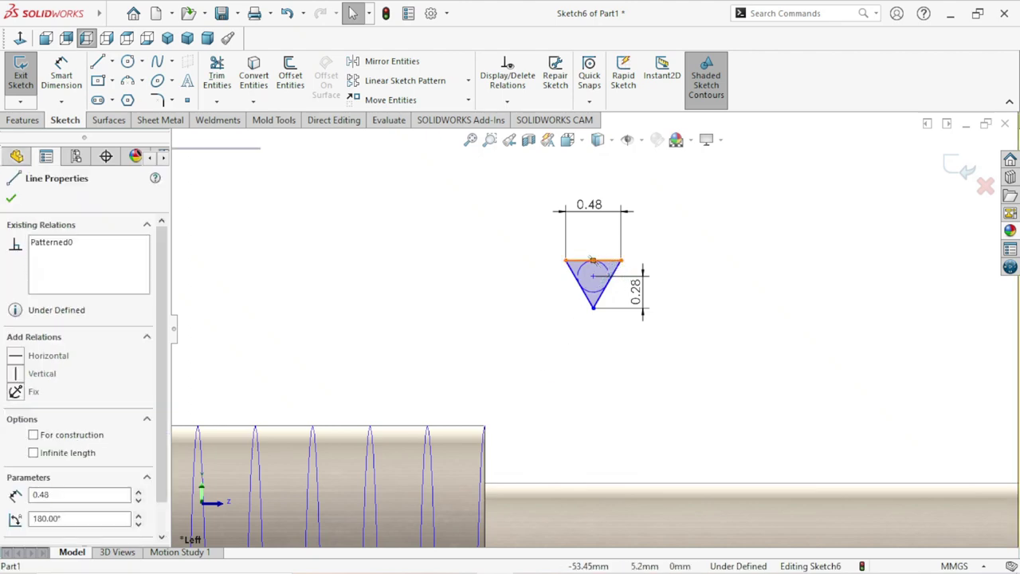
left_click(483, 456, "ctrl")
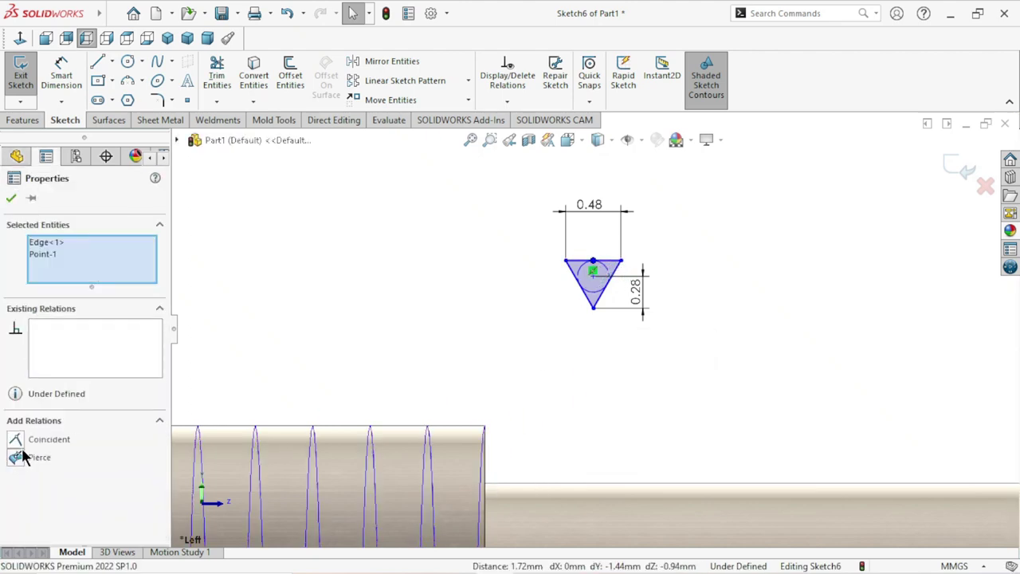
left_click(16, 456)
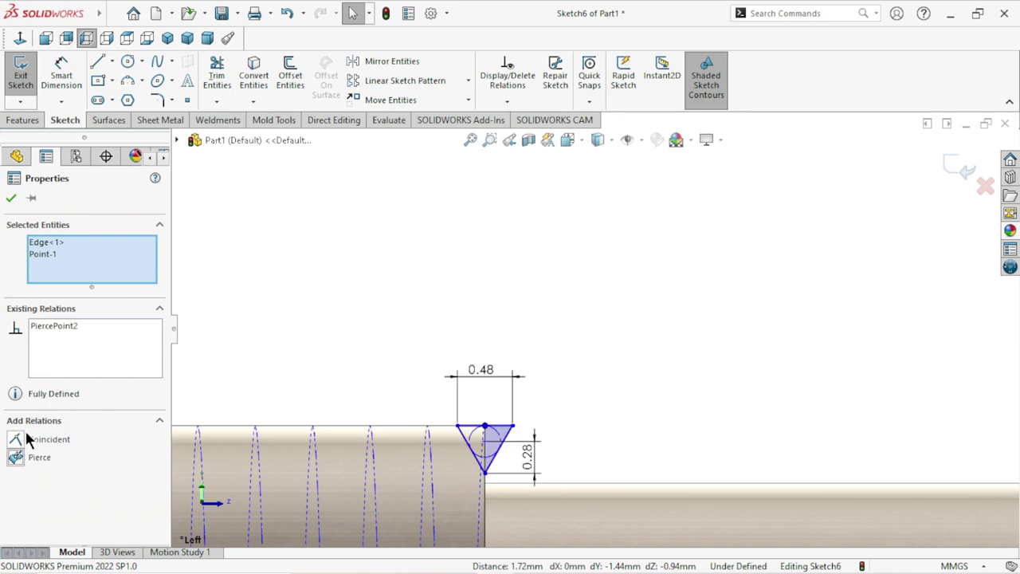
left_click(11, 199)
Step: Exit the triangle profile sketch
scroll(484, 490, "up", 1)
scroll(485, 483, "up", 1)
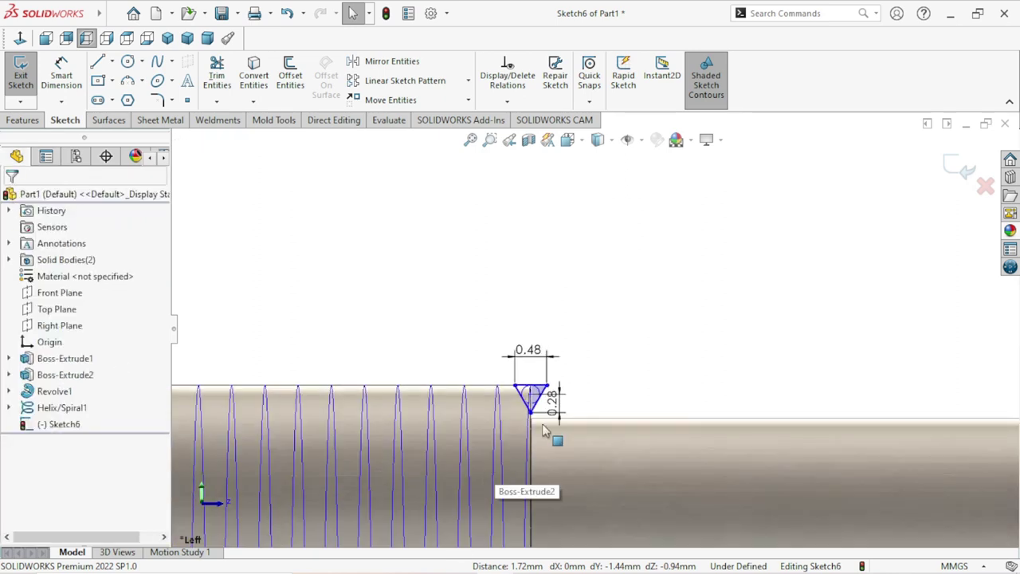
scroll(546, 443, "up", 1)
scroll(546, 443, "up", 1)
scroll(549, 438, "down", 1)
scroll(550, 437, "down", 1)
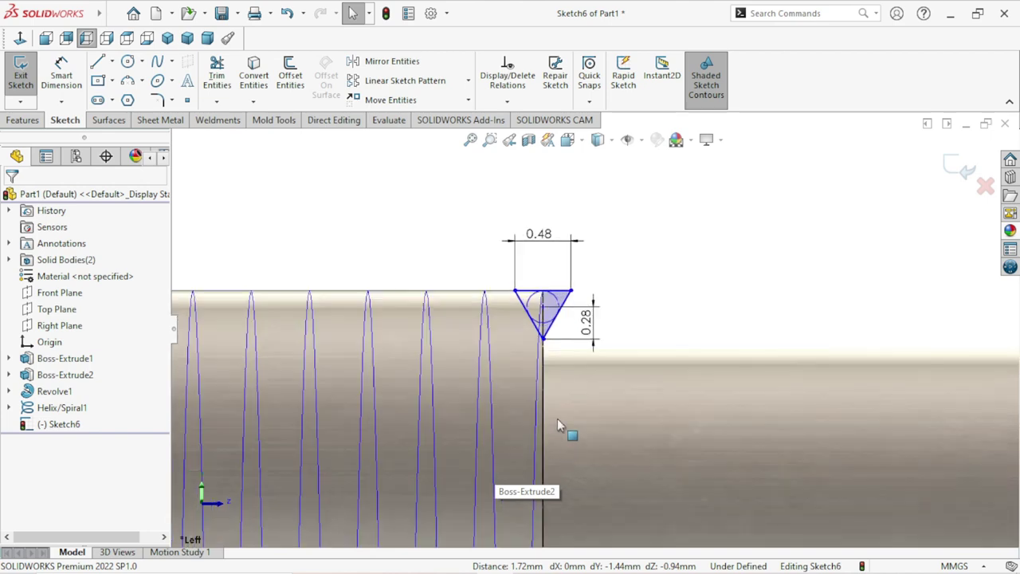
left_click(950, 166)
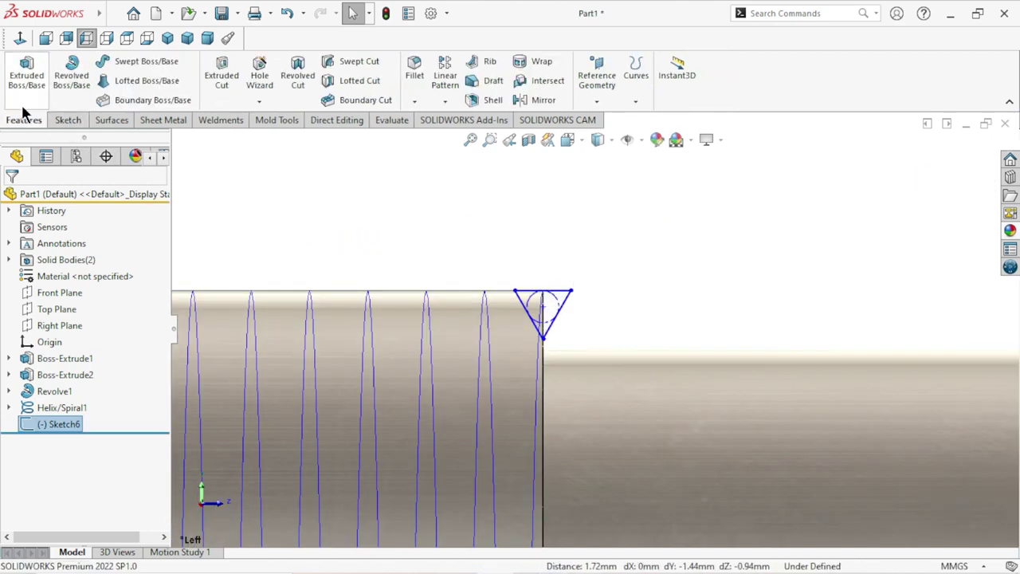
Step: Start a Swept Cut with the helix as path, then cancel it without creating it
left_click(328, 62)
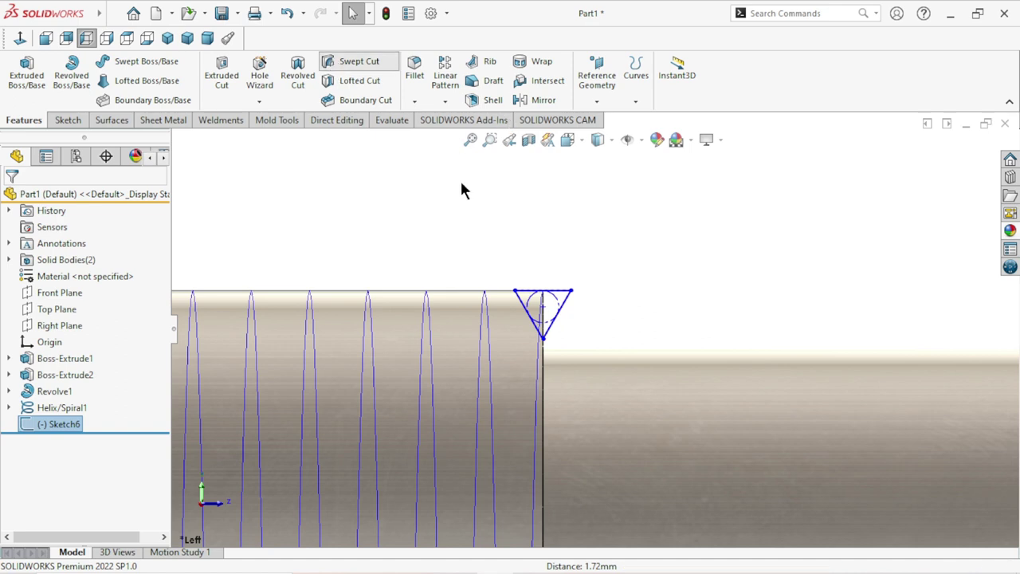
left_click(489, 372)
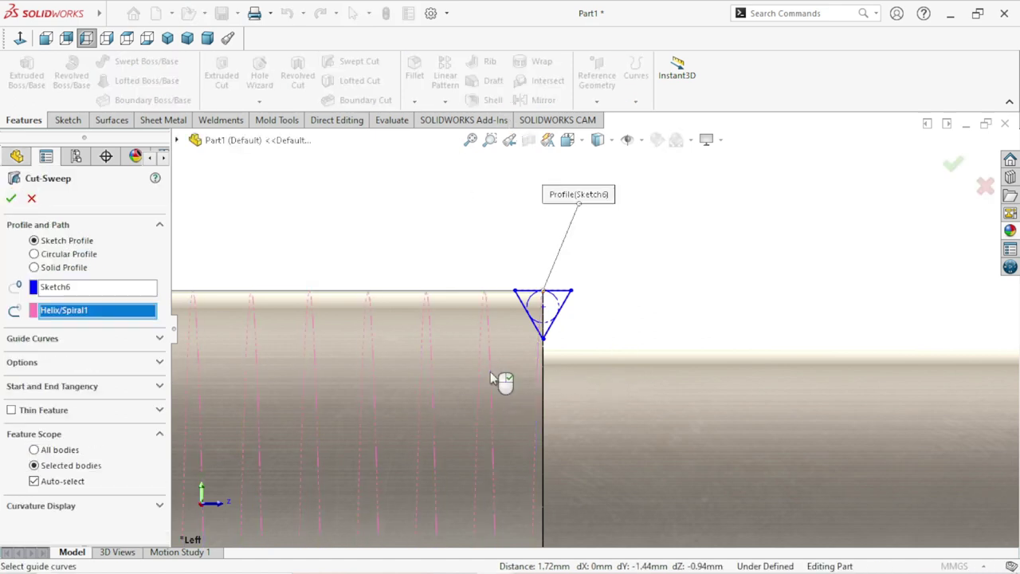
scroll(585, 365, "down", 2)
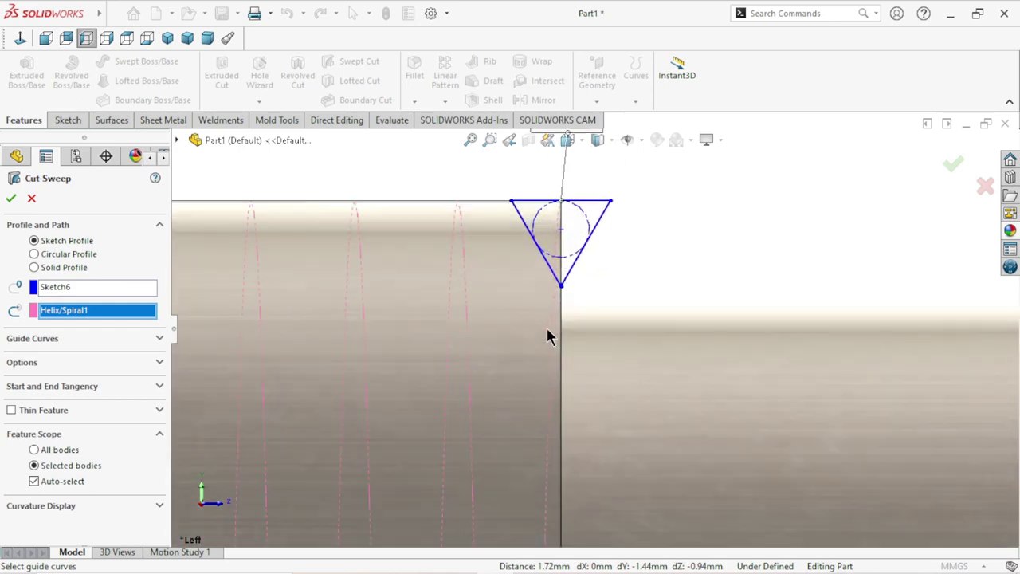
scroll(547, 328, "up", 1)
scroll(545, 335, "up", 1)
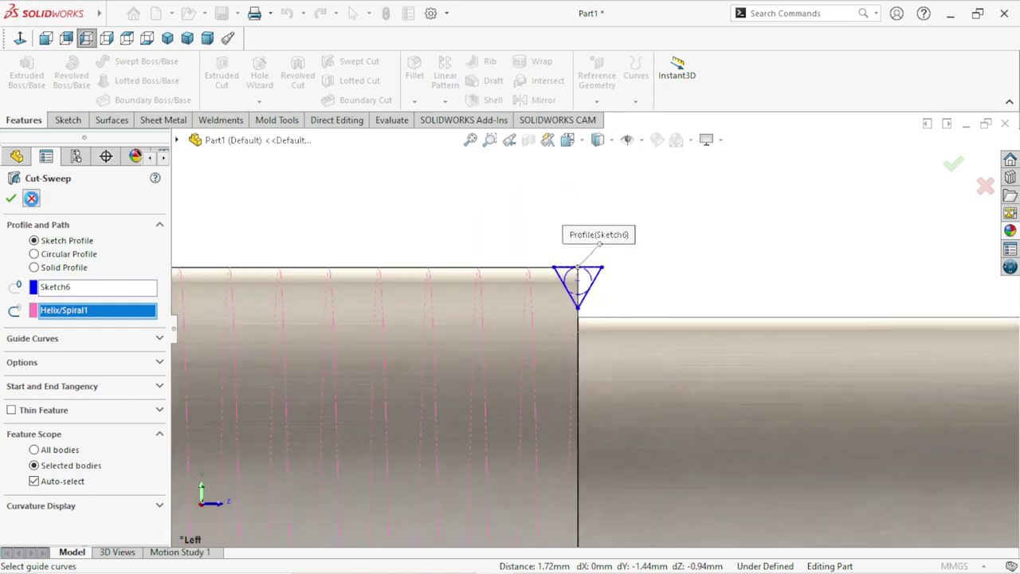
left_click(31, 199)
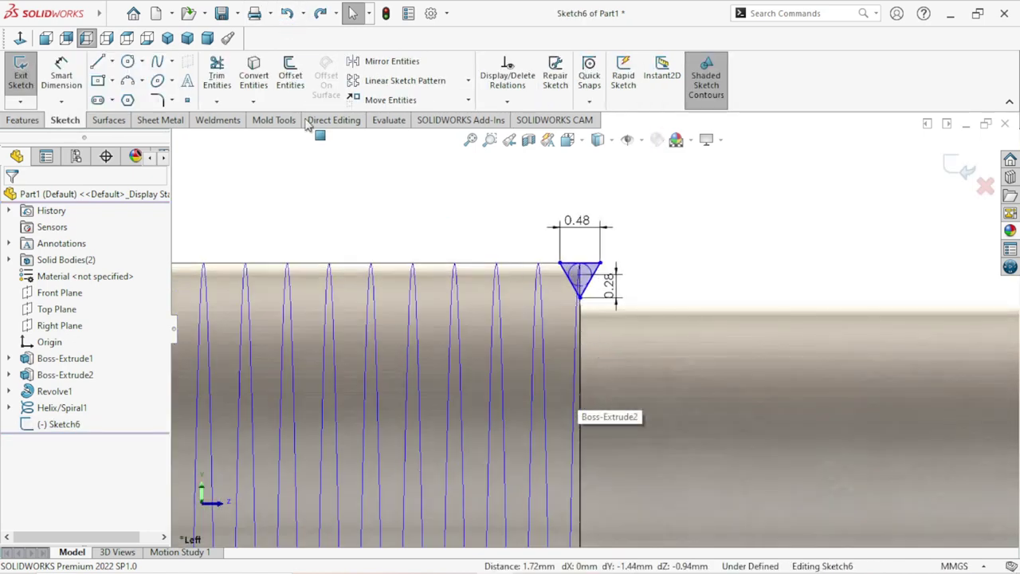
Step: Delete the driven 0.28 height dimension from the triangle
left_click(288, 14)
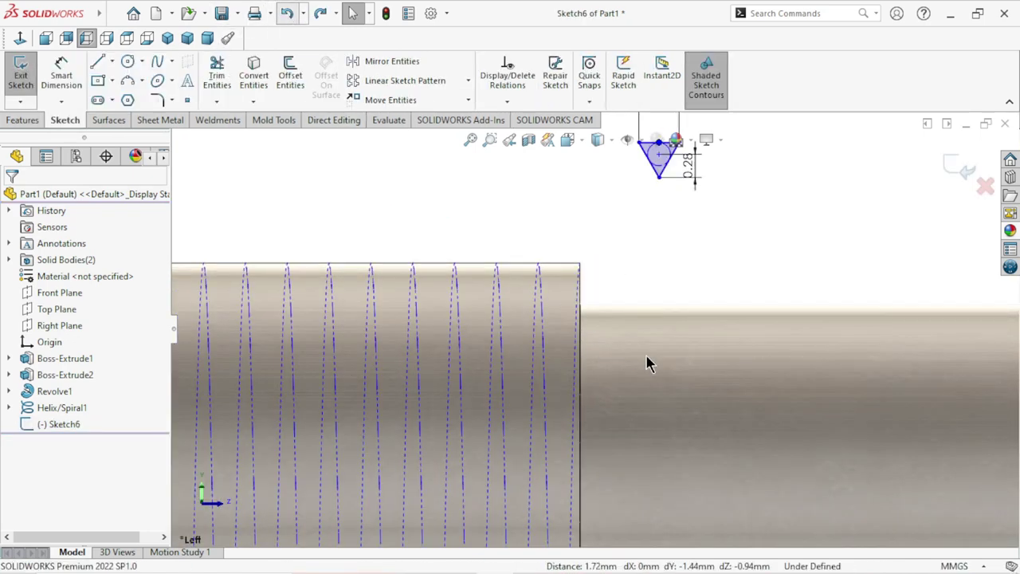
left_click(638, 279, "ctrl")
scroll(640, 257, "down", 1)
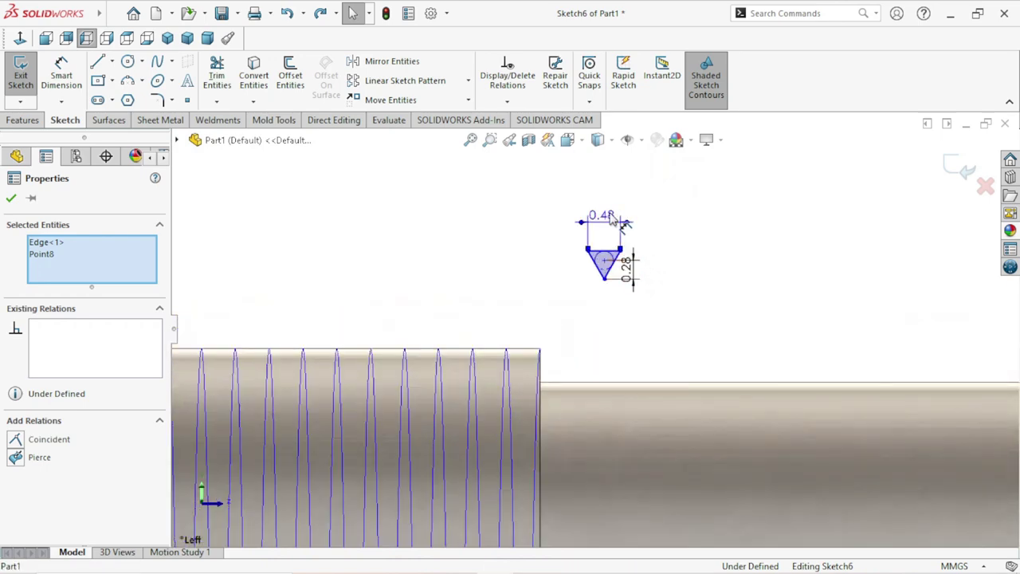
key("Escape")
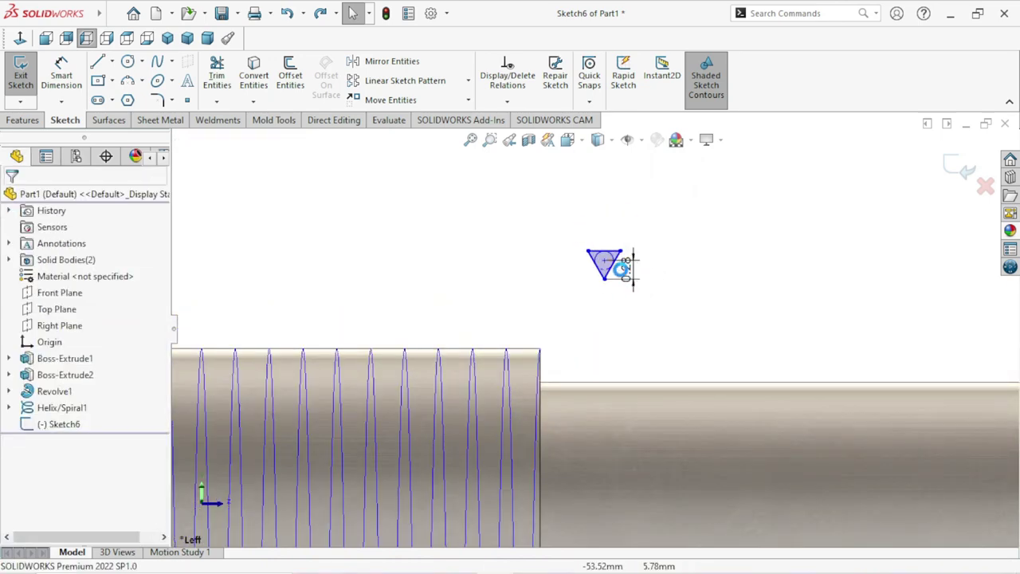
scroll(637, 277, "down", 1)
left_click(637, 275)
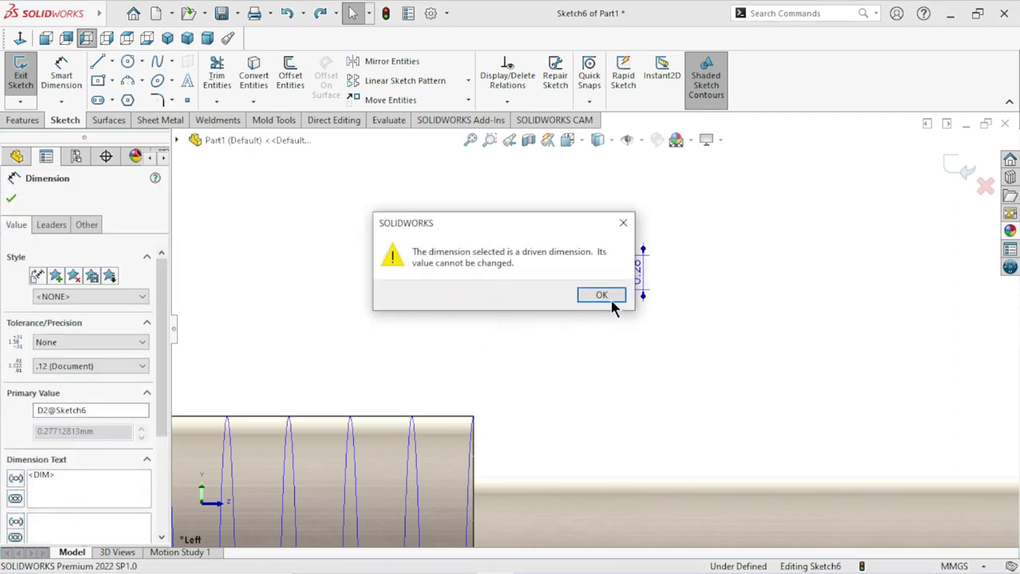
left_click(599, 296)
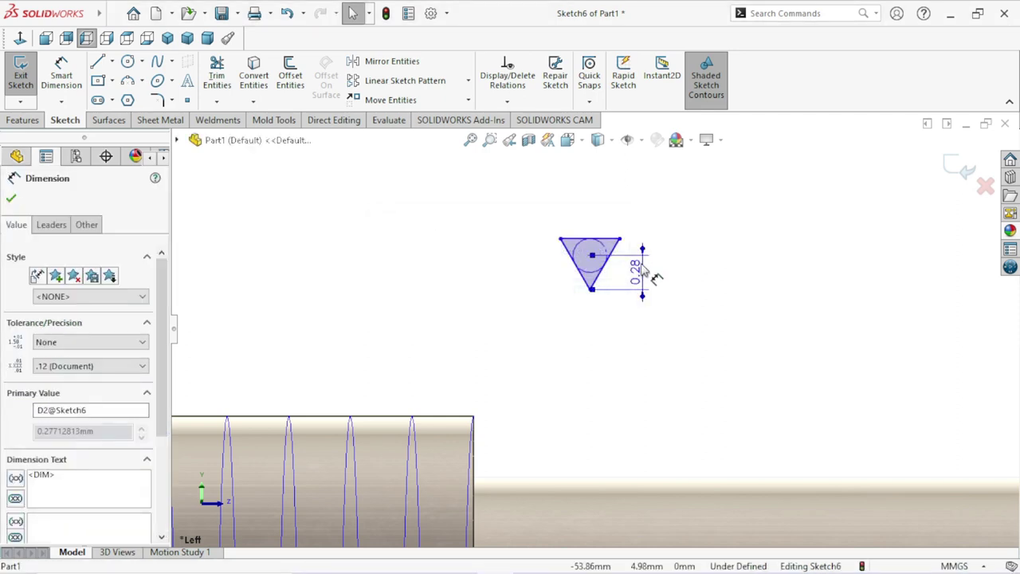
key("Delete")
scroll(614, 276, "down", 3)
scroll(618, 247, "up", 1)
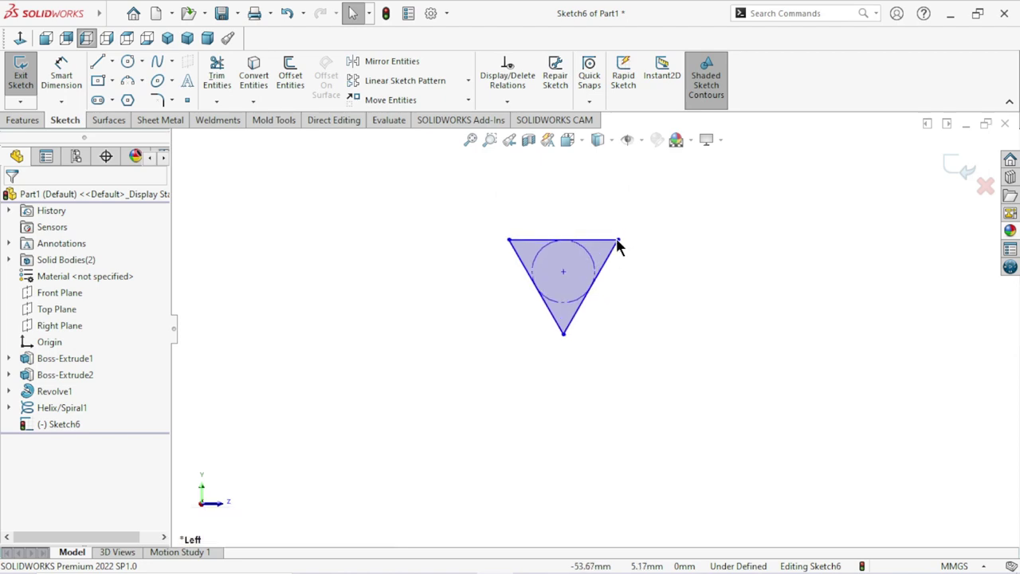
scroll(618, 235, "down", 2)
Step: Draw a horizontal centerline across the triangle from its left to right side
left_click(112, 61)
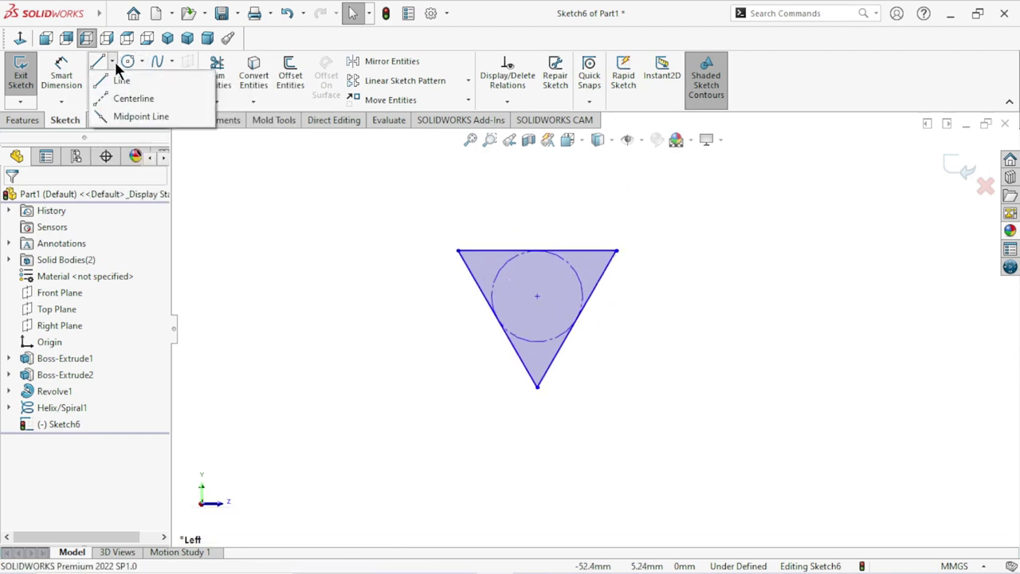
left_click(112, 100)
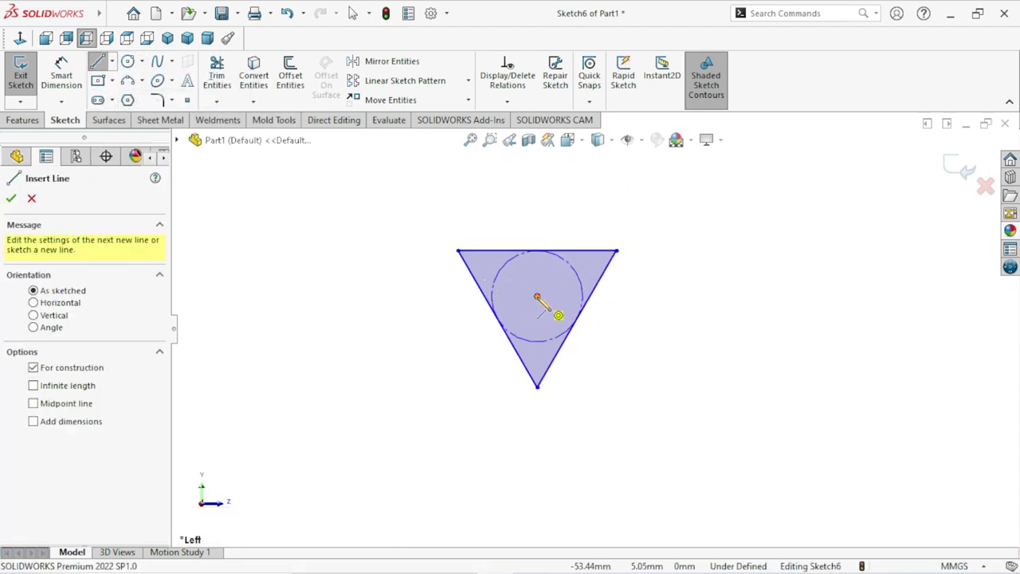
left_click(497, 317)
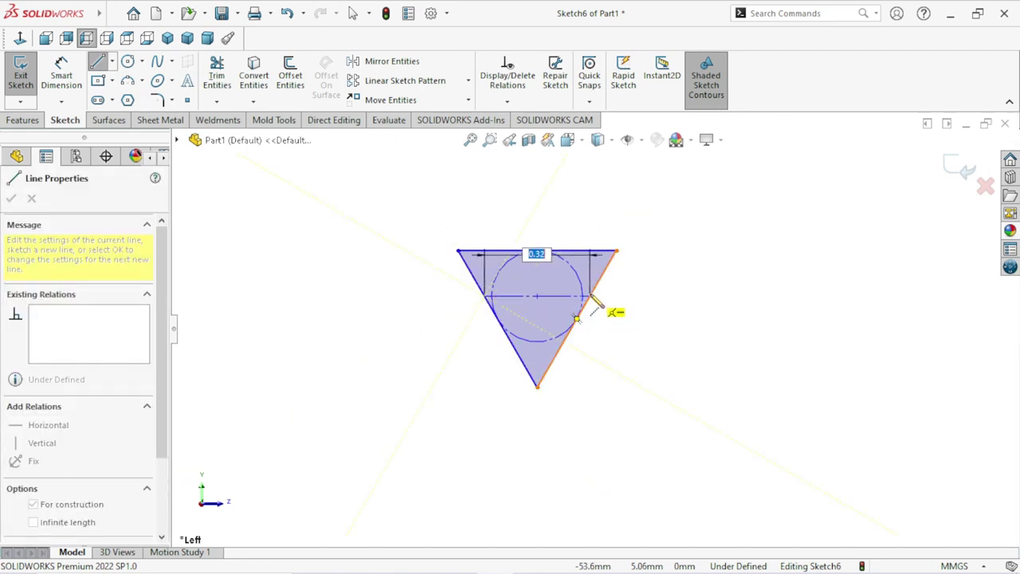
left_click(590, 296)
right_click(636, 298)
left_click(668, 308)
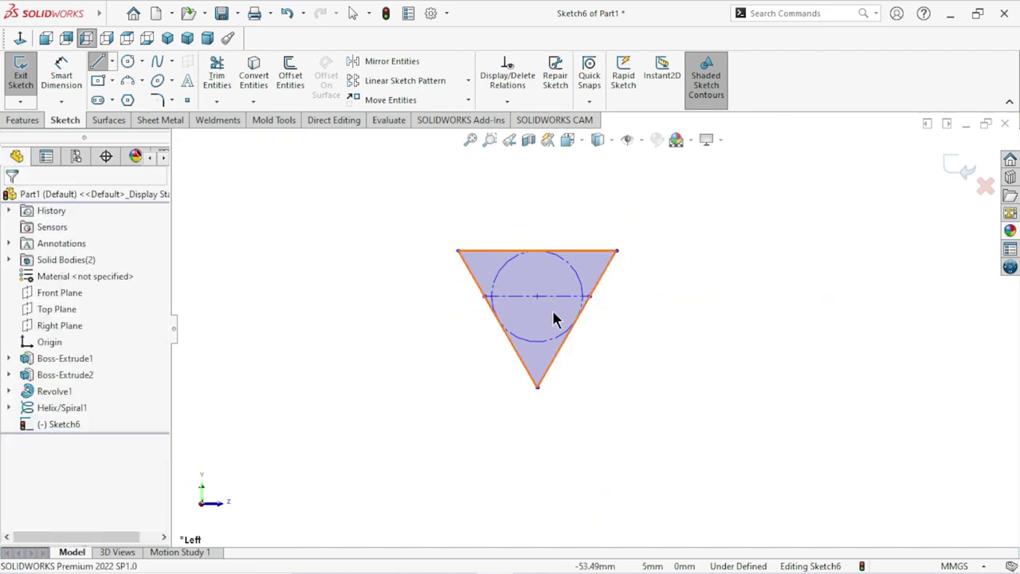
scroll(556, 305, "down", 1)
scroll(590, 369, "down", 2)
scroll(590, 369, "up", 1)
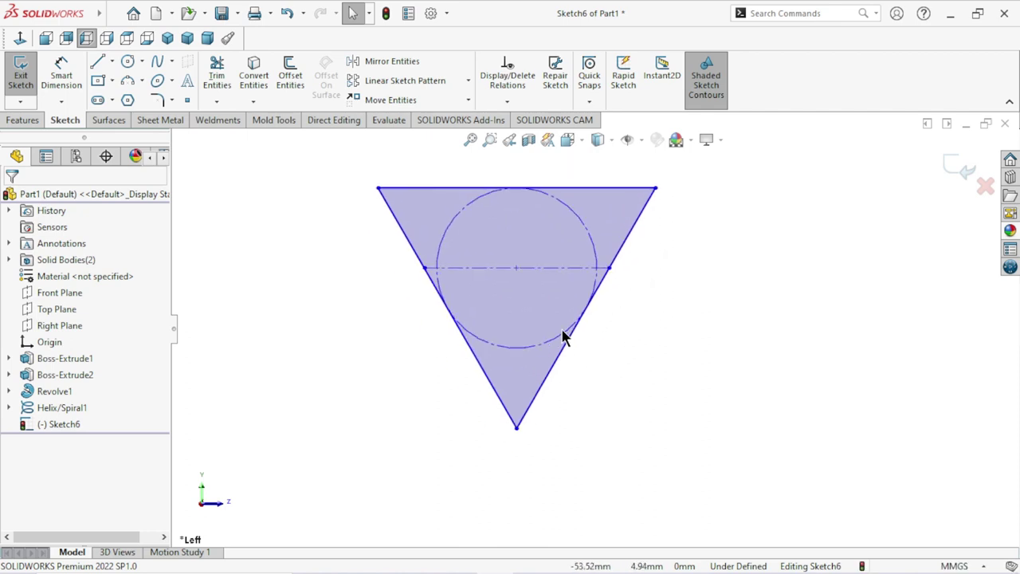
Step: Dimension the height from the centerline to the triangle's bottom vertex as 0.48
left_click(76, 75)
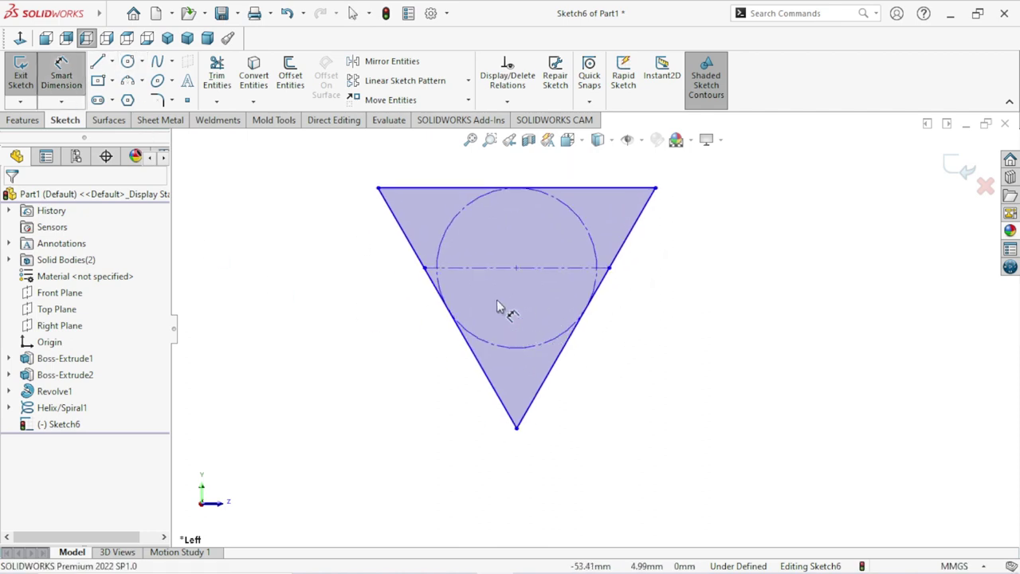
left_click(532, 268)
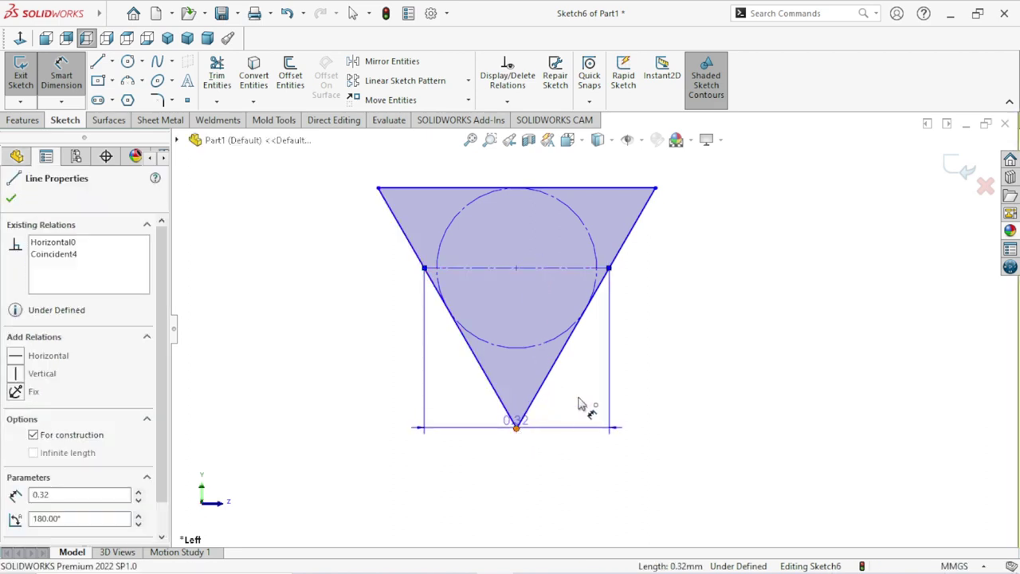
left_click(516, 428)
left_click(676, 345)
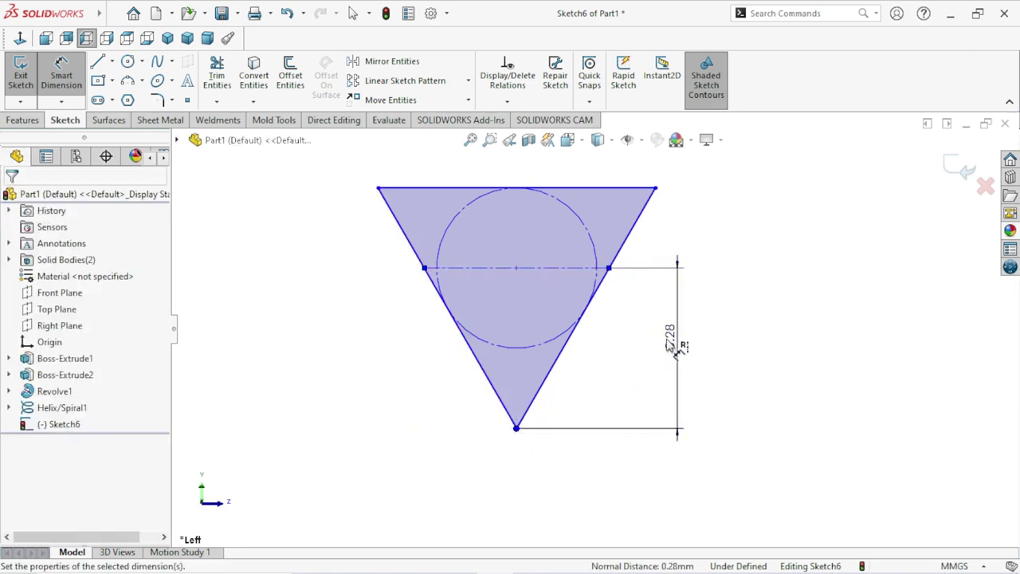
type("0.48")
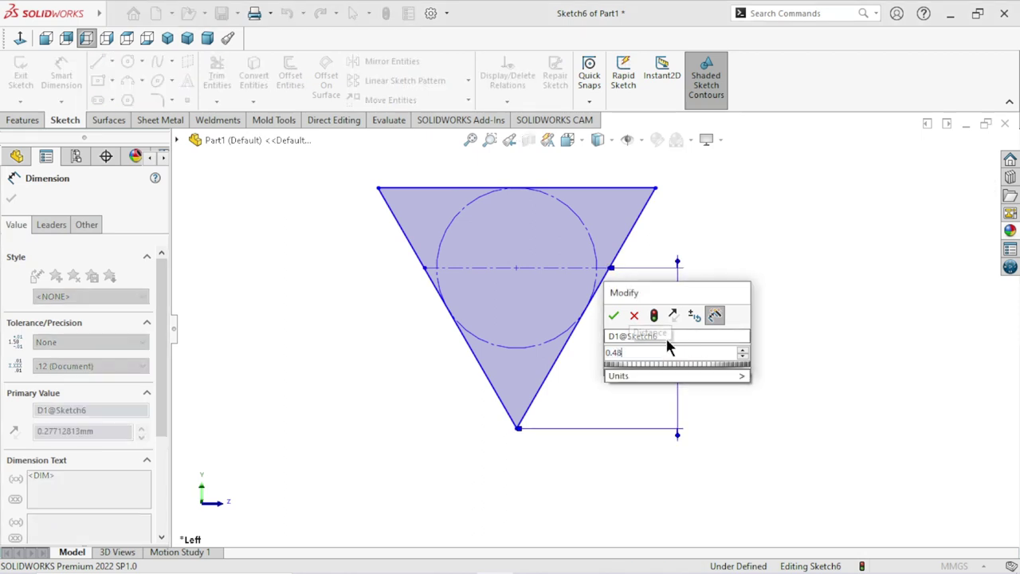
left_click(614, 315)
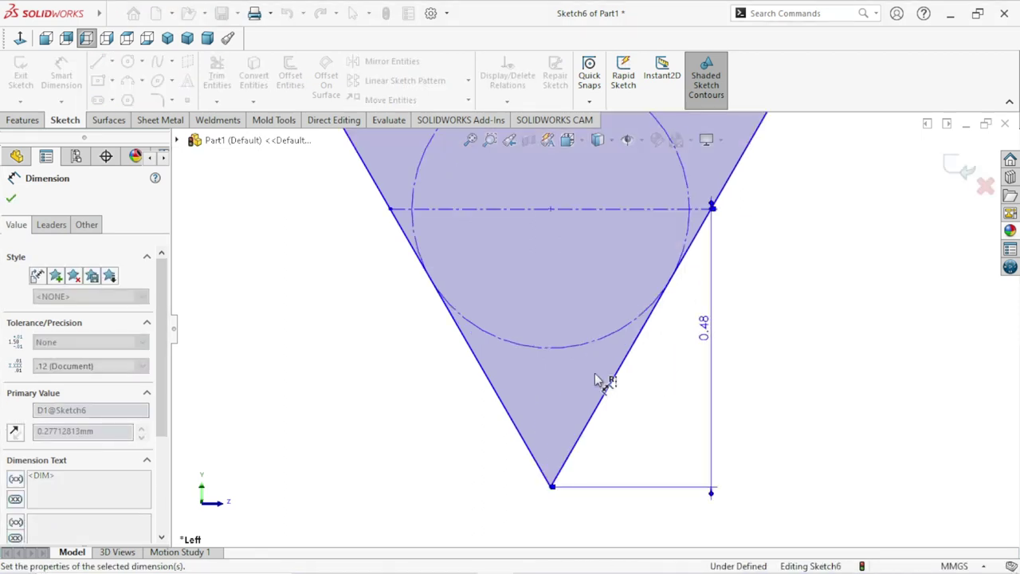
scroll(601, 381, "up", 2)
scroll(597, 381, "up", 3)
scroll(582, 375, "up", 2)
scroll(583, 391, "down", 1)
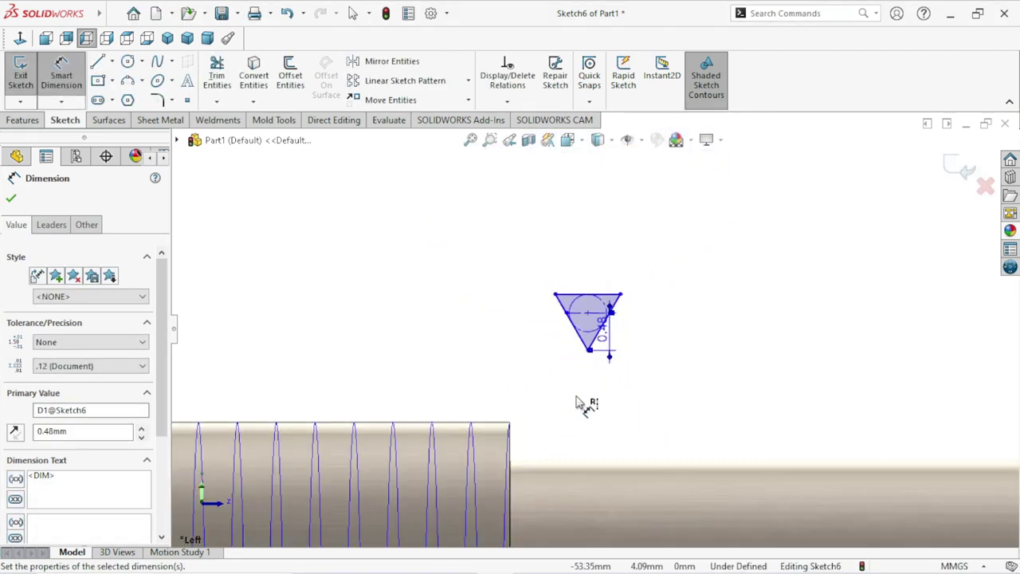
scroll(608, 368, "down", 2)
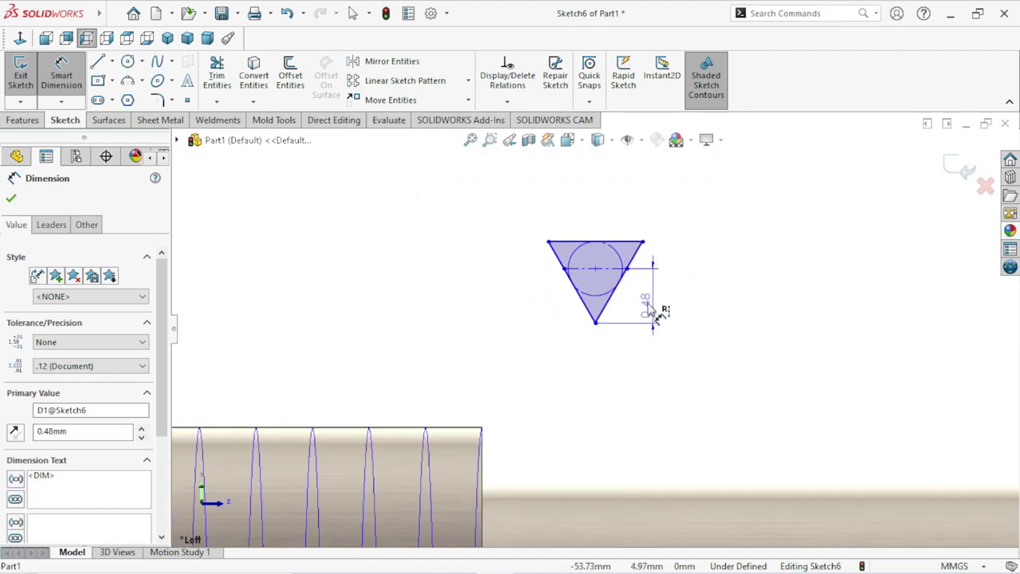
scroll(648, 296, "down", 2)
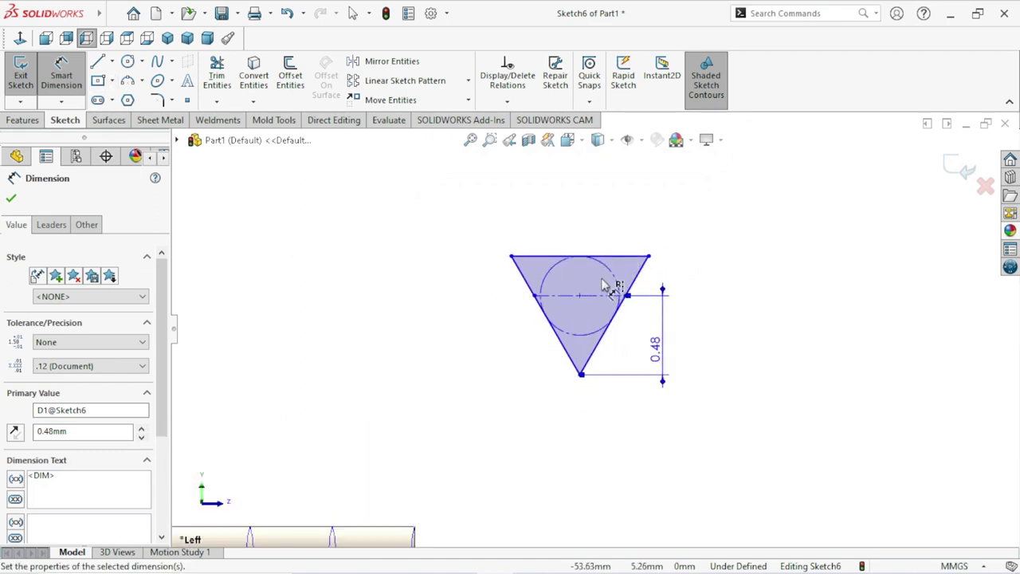
Step: Try dimensioning the centerline length to 0.48, dismissing the invalid-geometry warning
left_click(599, 296)
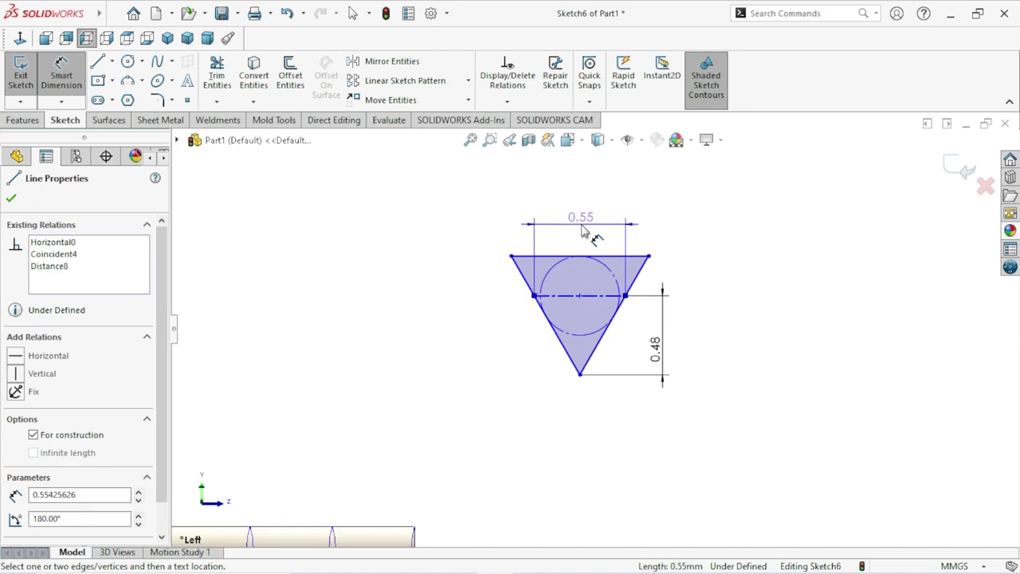
left_click(580, 231)
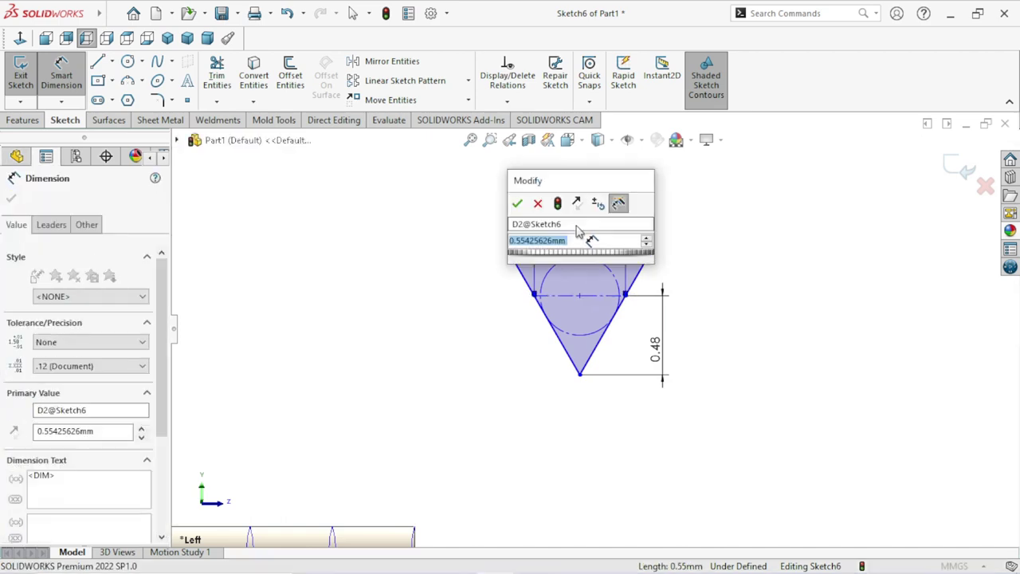
type("0.48")
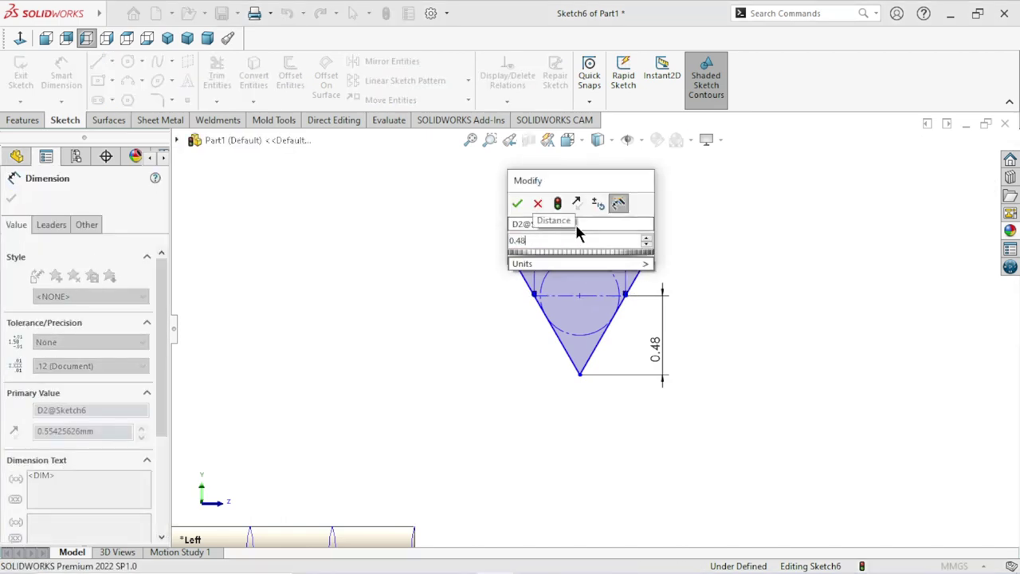
left_click(520, 204)
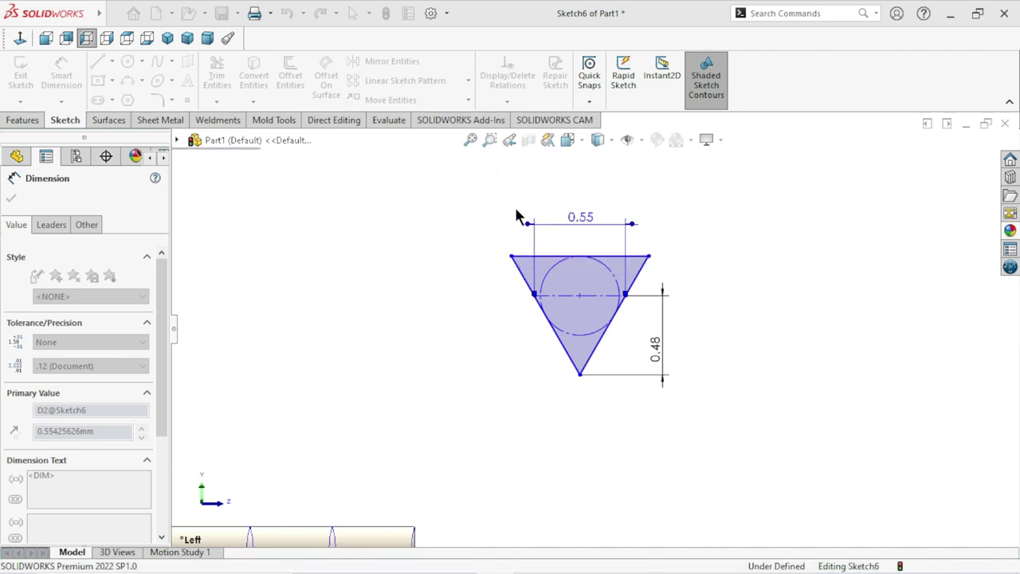
left_click(601, 294)
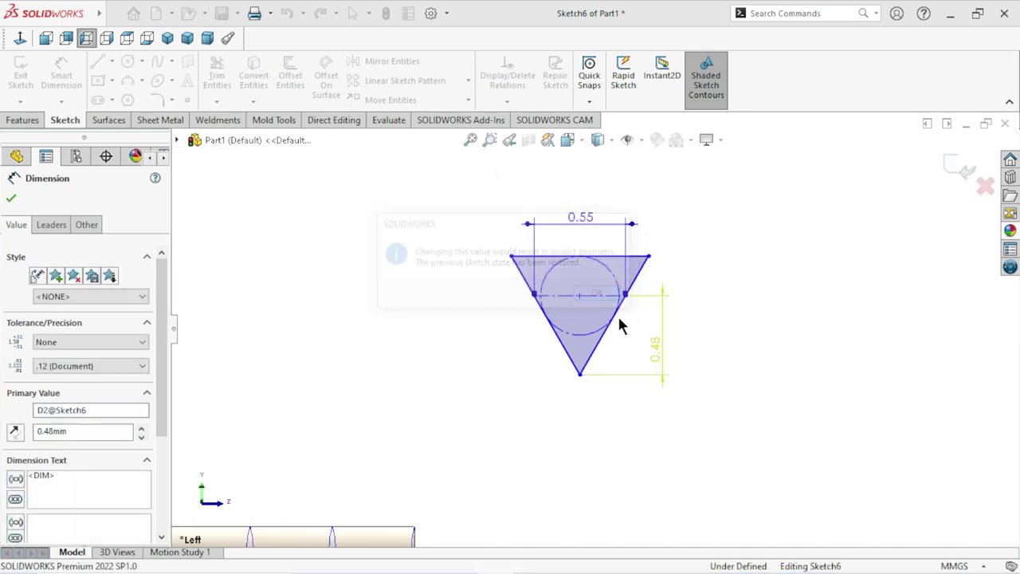
key("Escape")
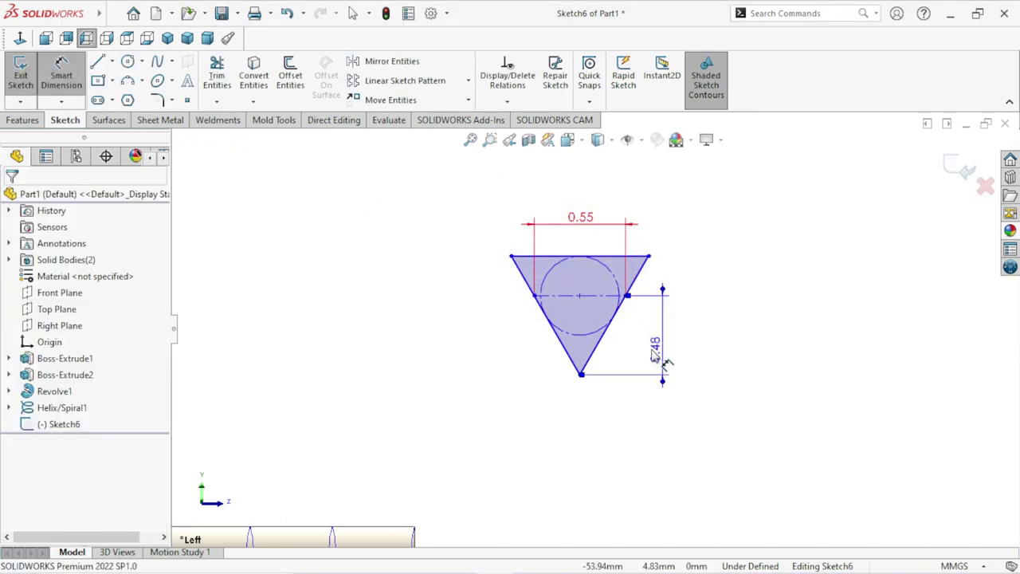
Step: Delete the vertical height dimension and change the 0.55 top width to 0.48 mm
left_click(653, 356)
key("Delete")
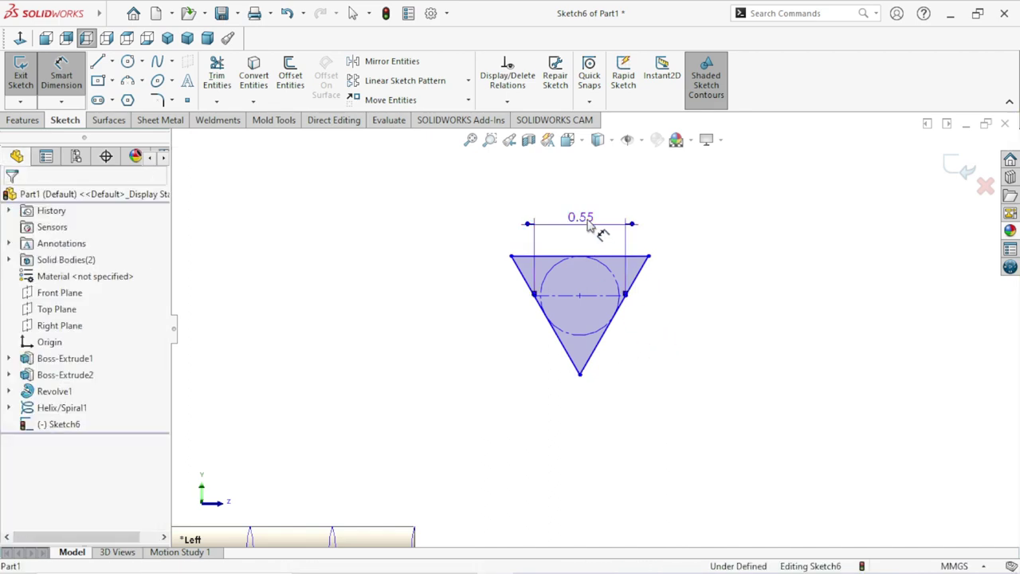
double_click(587, 225)
type("04")
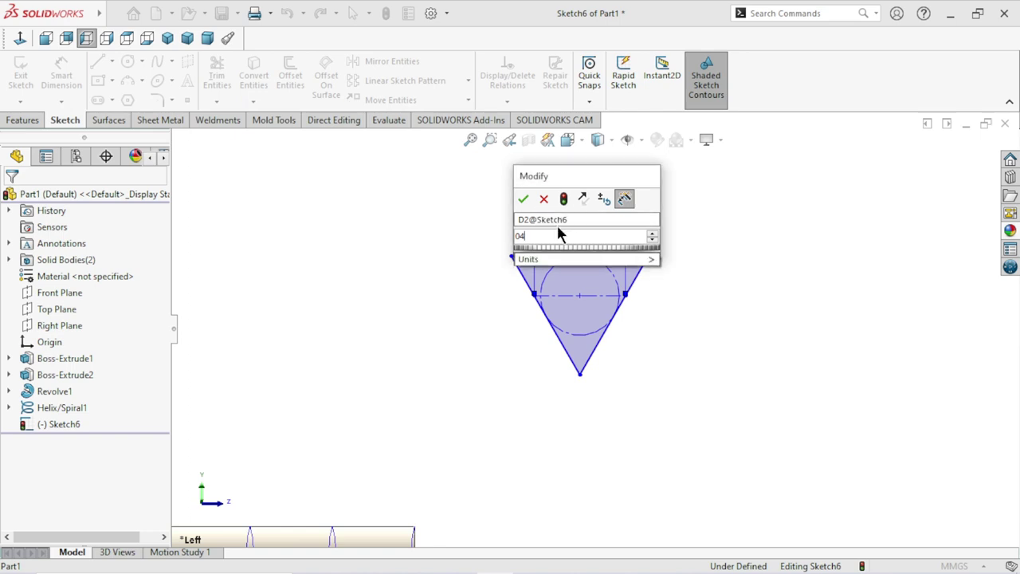
key("BackSpace")
type(".48")
key("Escape")
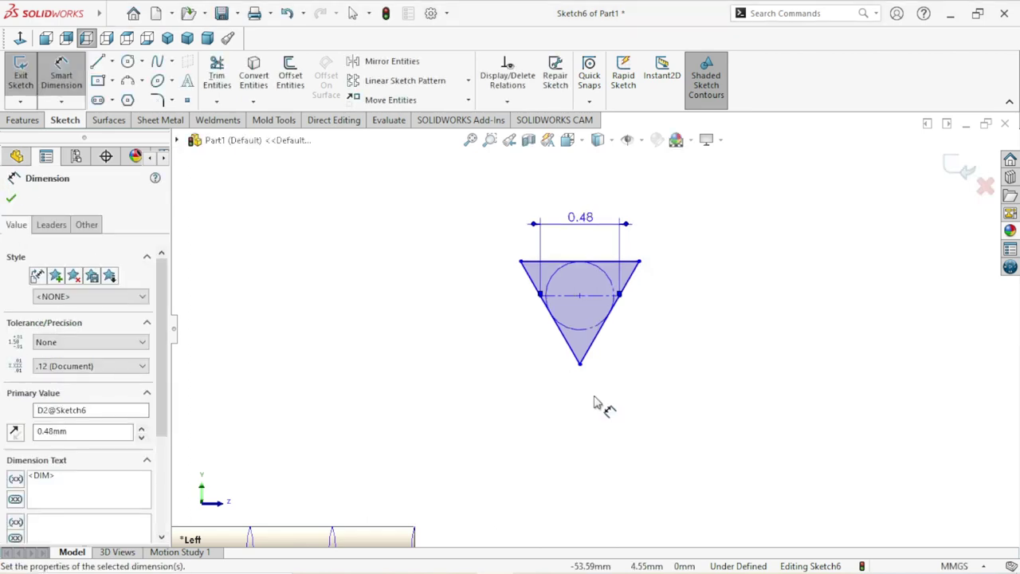
scroll(596, 403, "up", 1)
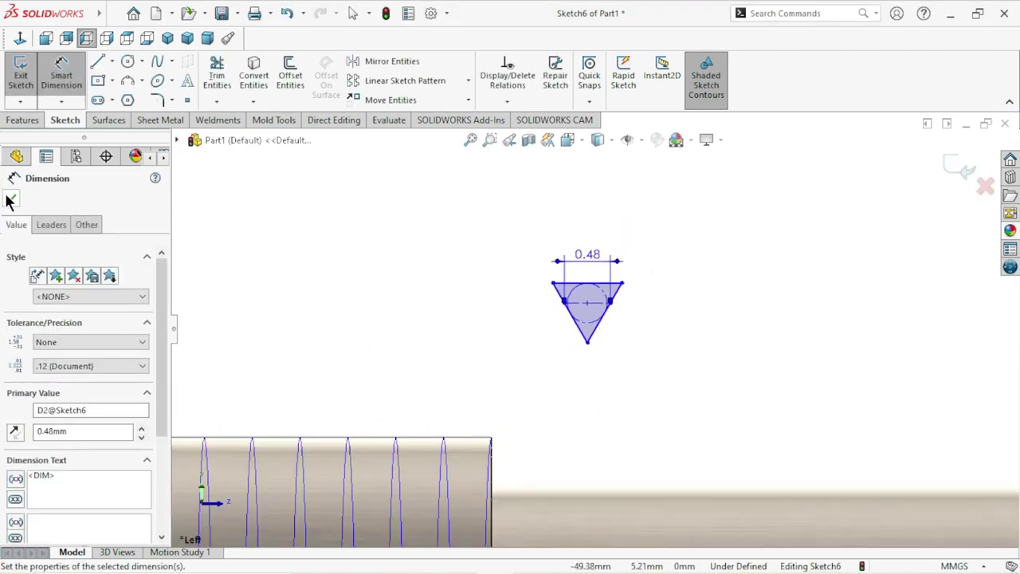
Step: Accept the 0.48 width dimension and close its property panel
left_click(10, 199)
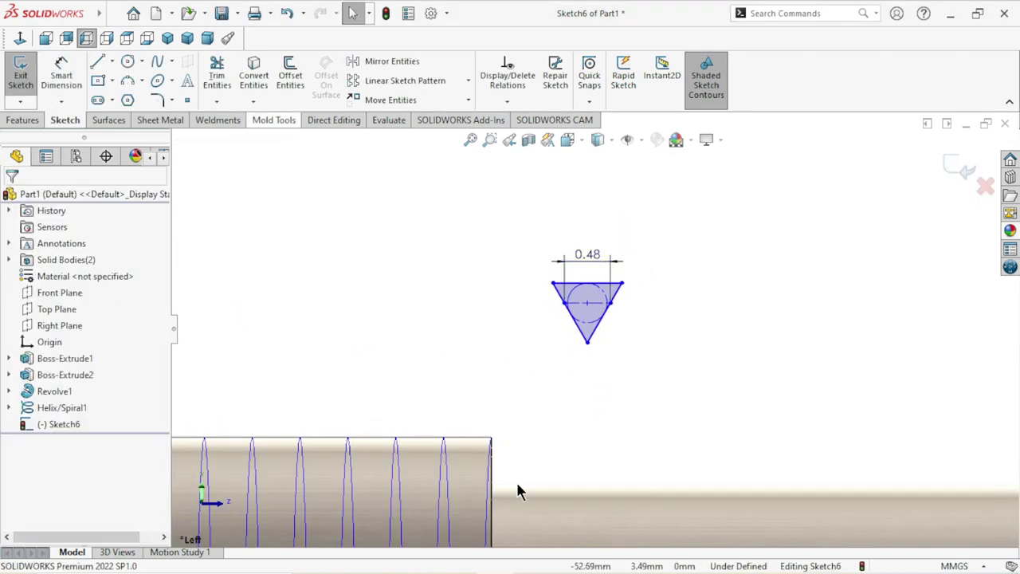
scroll(571, 430, "down", 1)
scroll(582, 390, "down", 1)
scroll(611, 332, "up", 1)
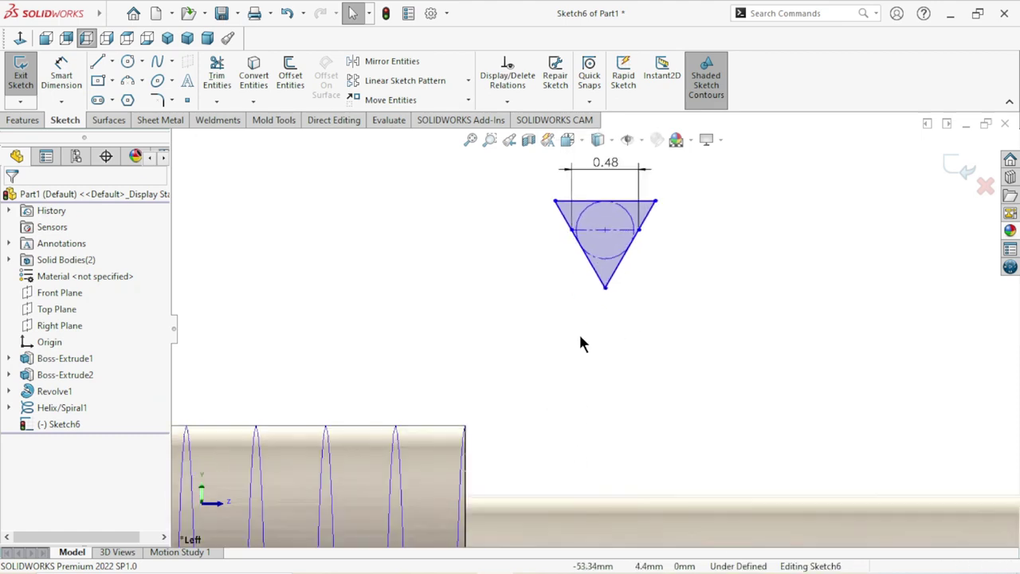
Step: Pierce the circle's centre point onto the sleeve's end edge, then exit Sketch6
left_click(605, 230)
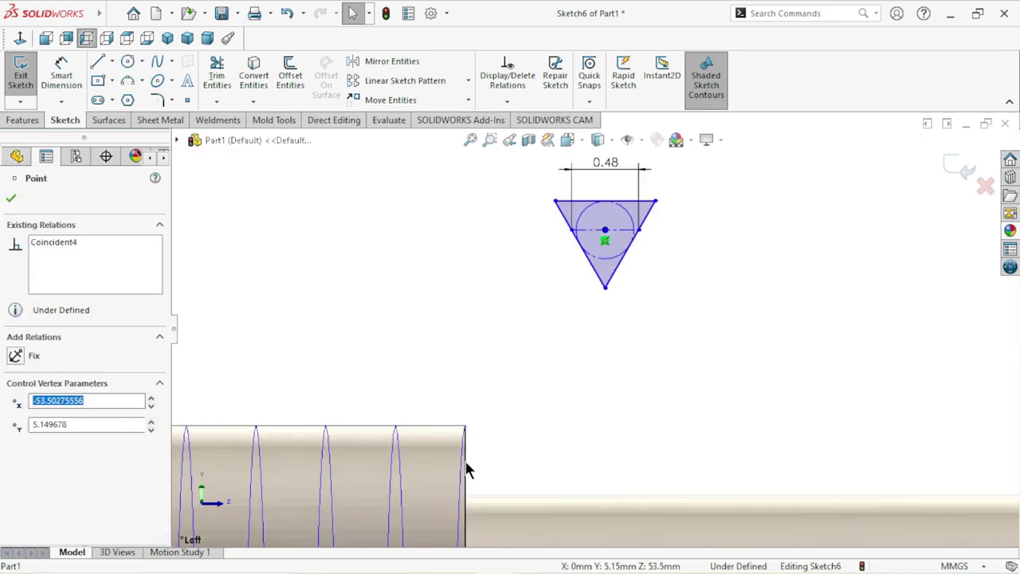
left_click(466, 478, "ctrl")
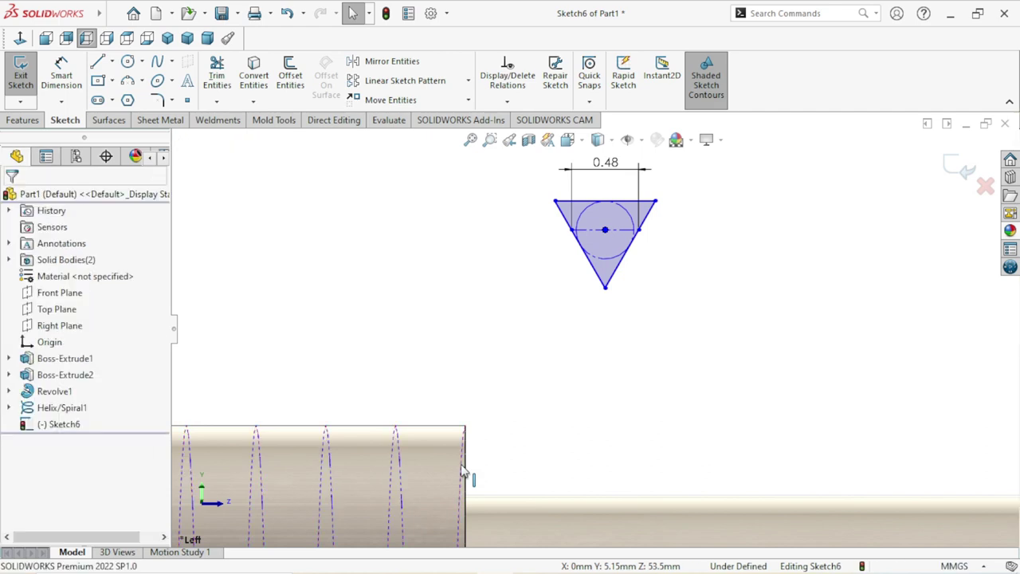
left_click(526, 398)
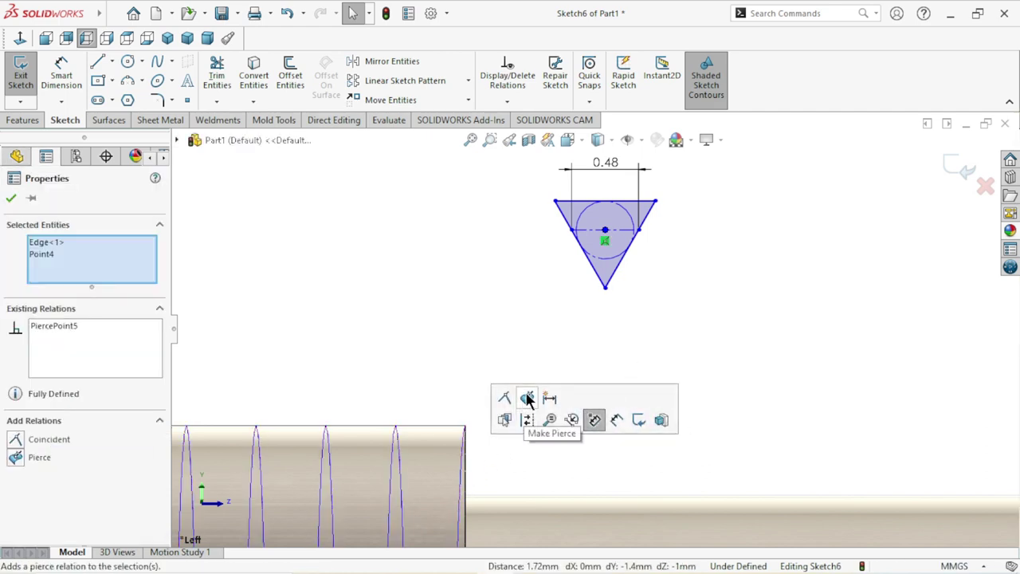
scroll(507, 507, "up", 1)
scroll(507, 507, "up", 1)
scroll(519, 452, "up", 1)
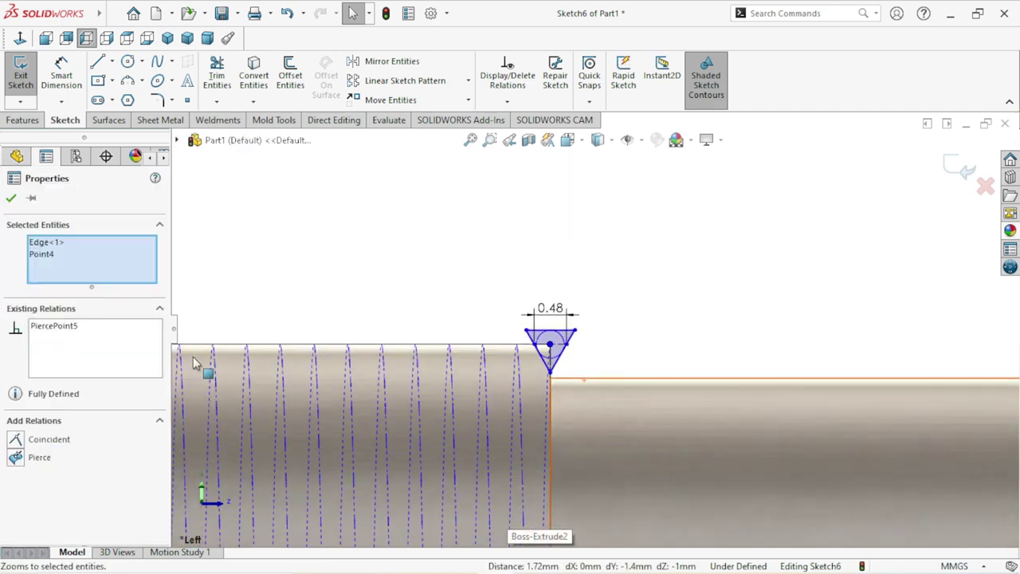
left_click(11, 198)
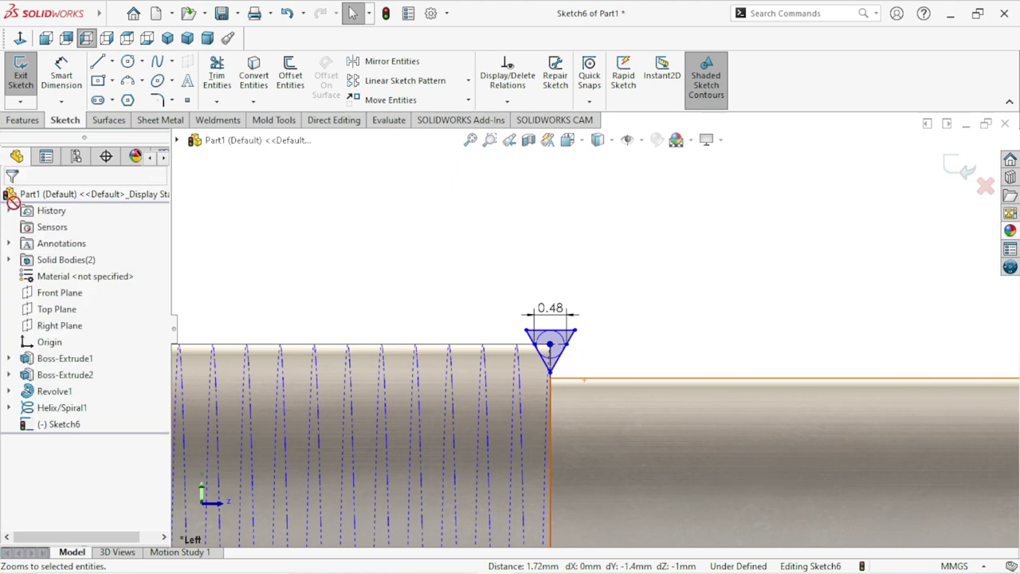
left_click(950, 166)
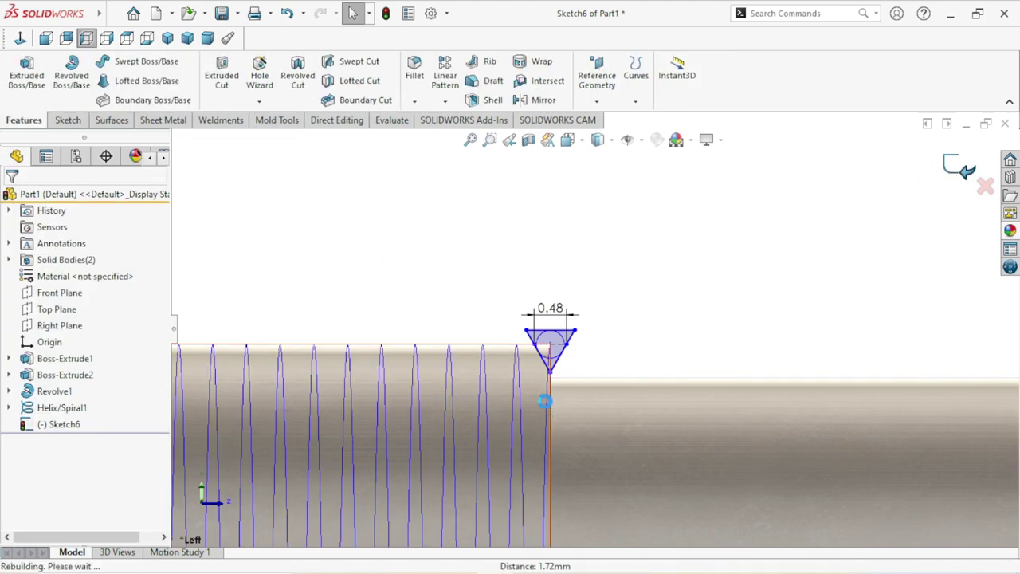
Step: Create a Swept Cut using Sketch6 as the profile and Helix/Spiral1 as the path
middle_click_drag(599, 409, 567, 349, "ctrl")
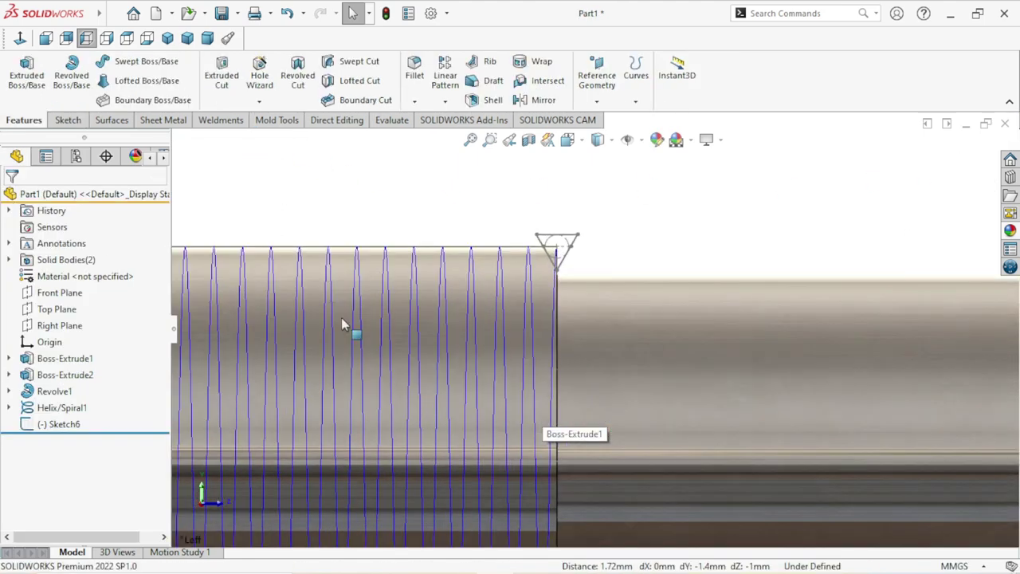
left_click(342, 324)
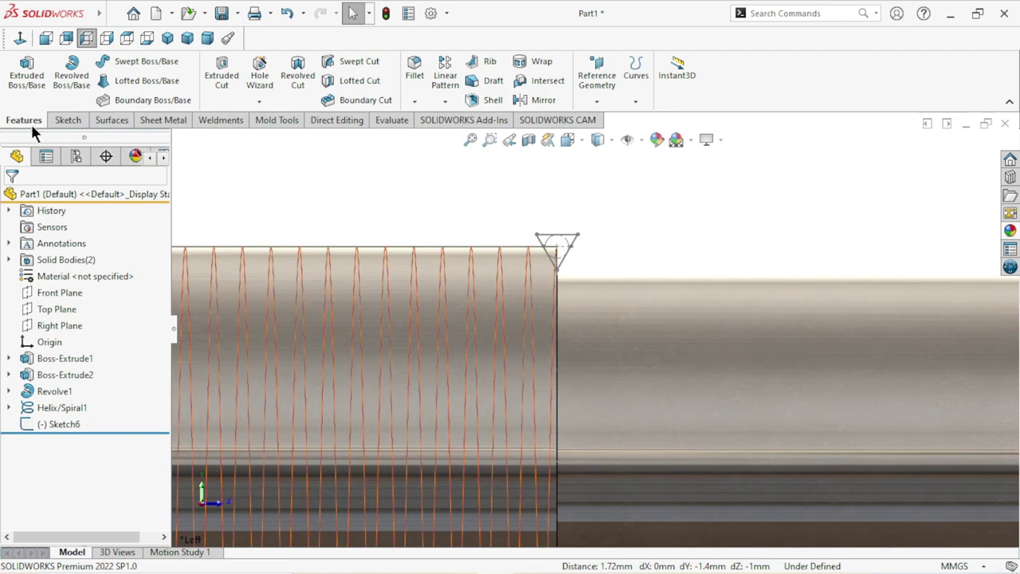
left_click(371, 67)
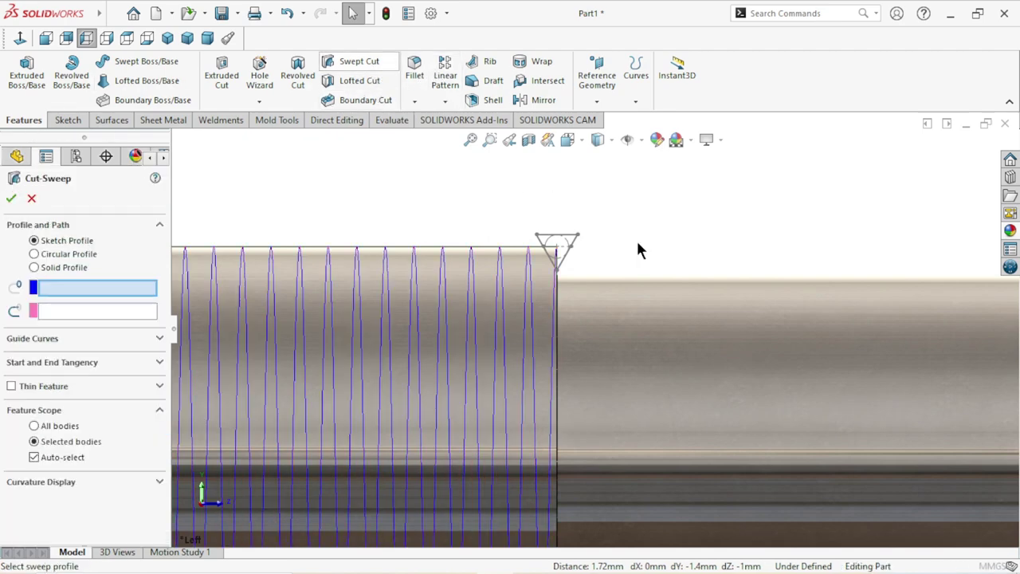
left_click(560, 236)
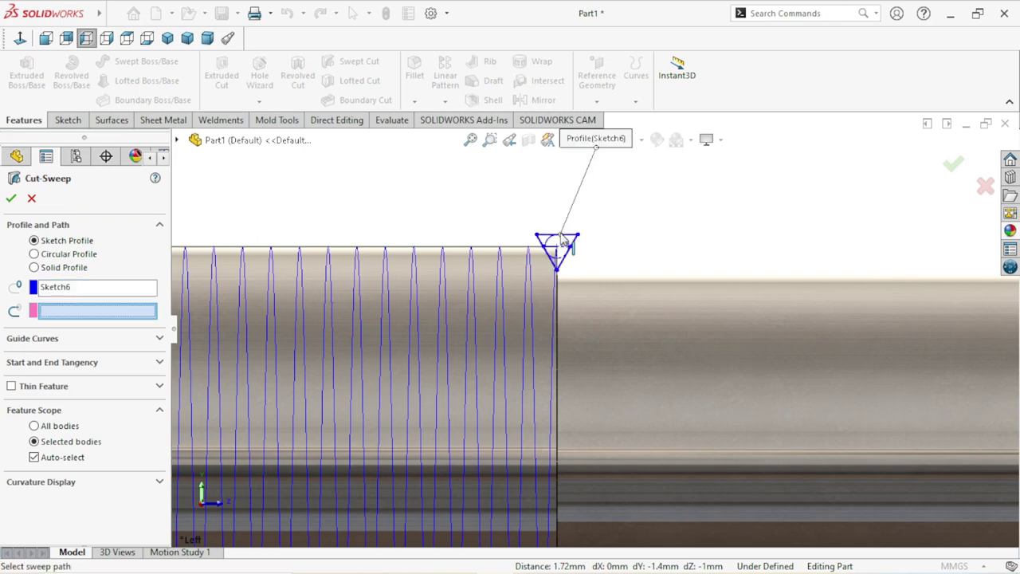
left_click(554, 321)
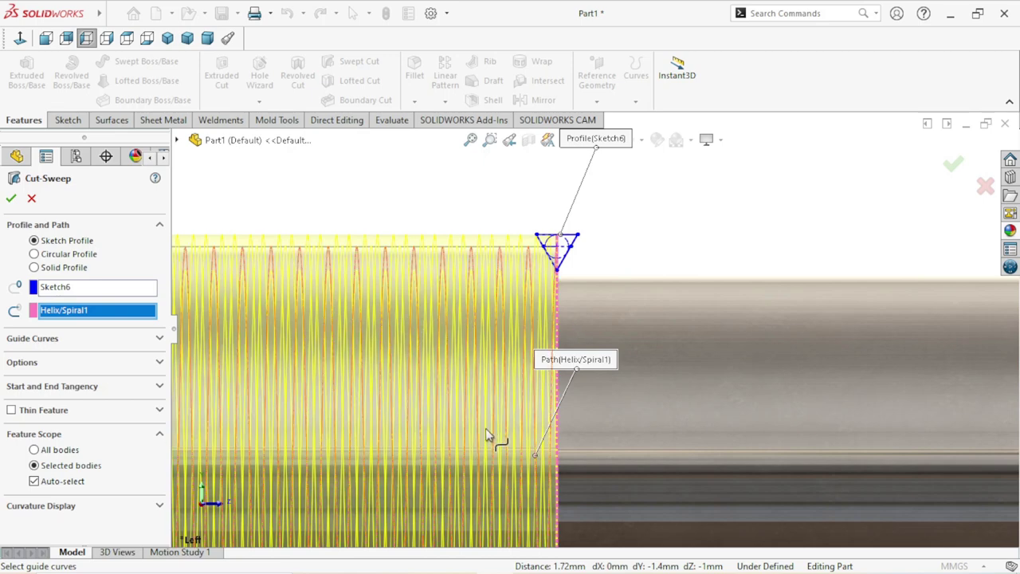
key("f")
scroll(542, 346, "up", 2)
scroll(590, 363, "down", 1)
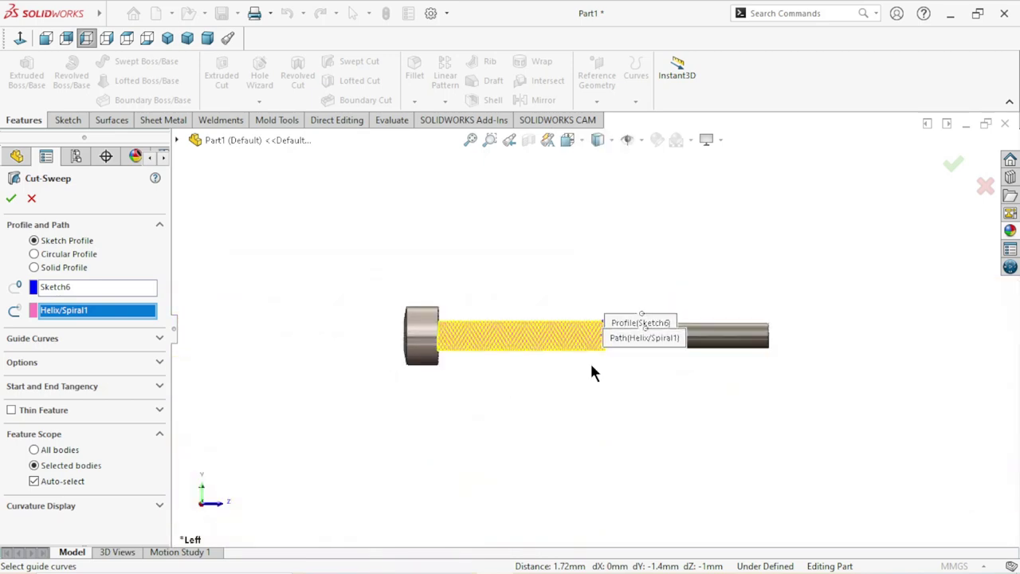
scroll(589, 363, "down", 1)
scroll(588, 361, "down", 3)
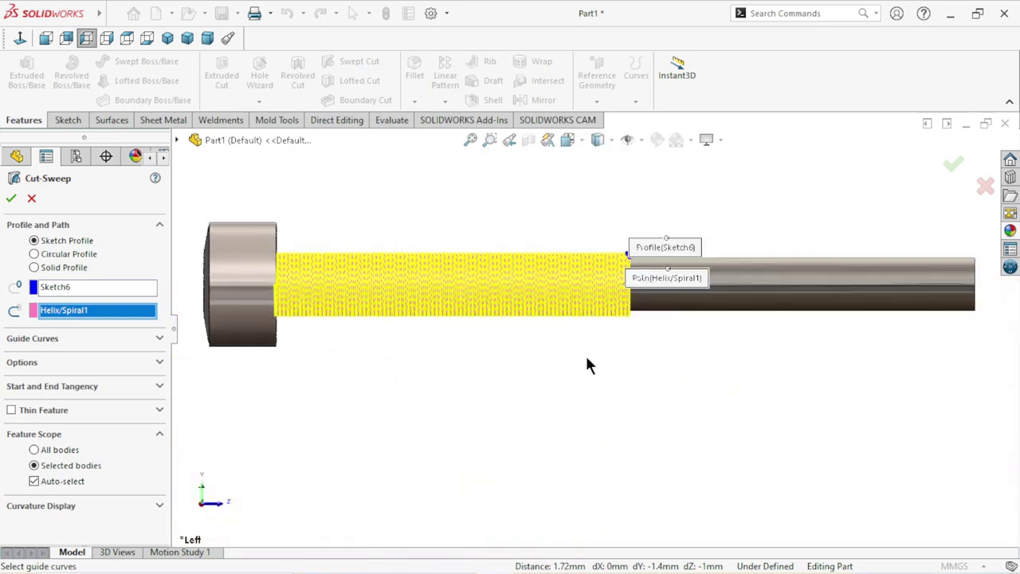
left_click(11, 198)
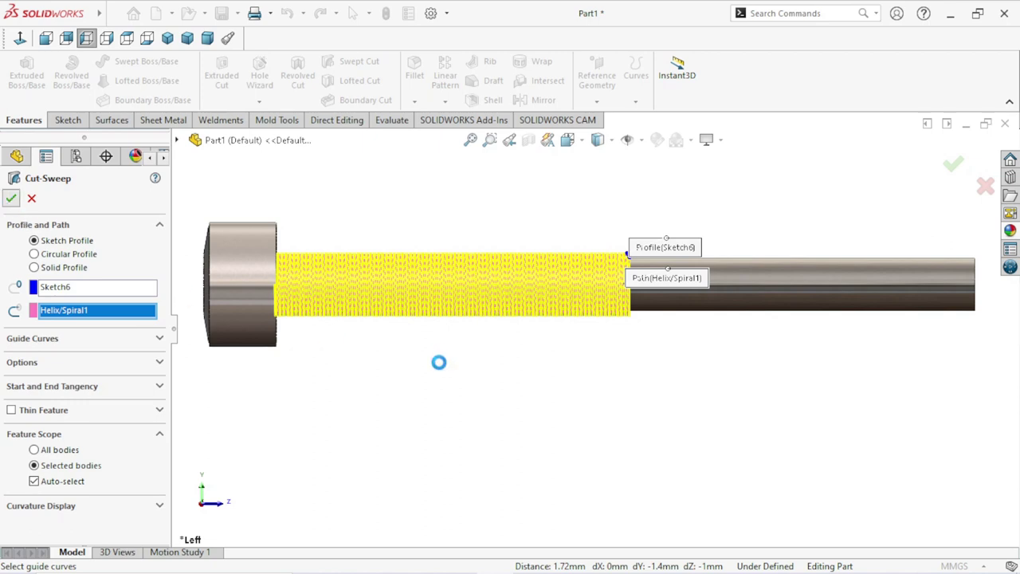
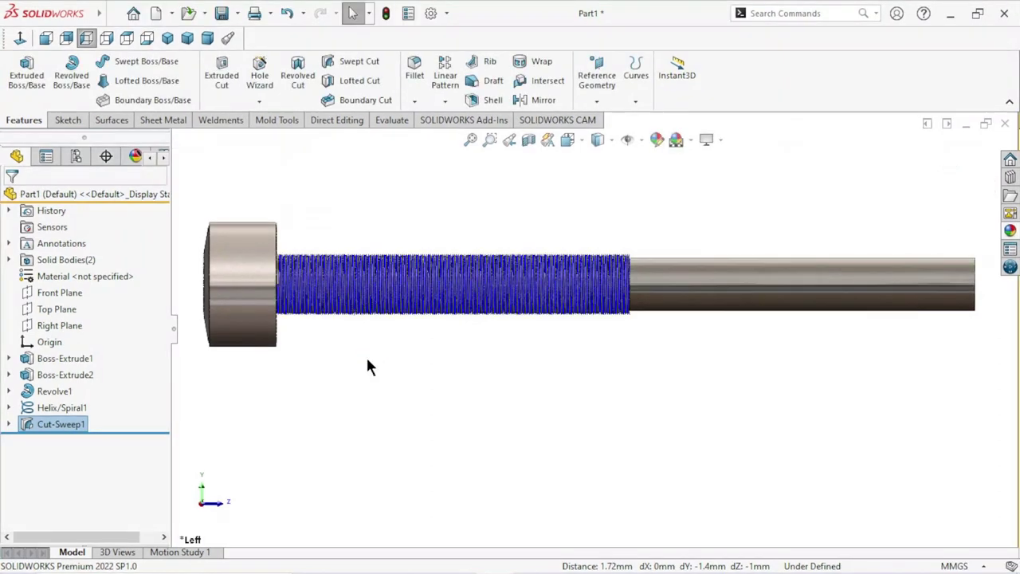
Step: Hide the Helix/Spiral1 curve and zoom in on the cut thread teeth
left_click(63, 405)
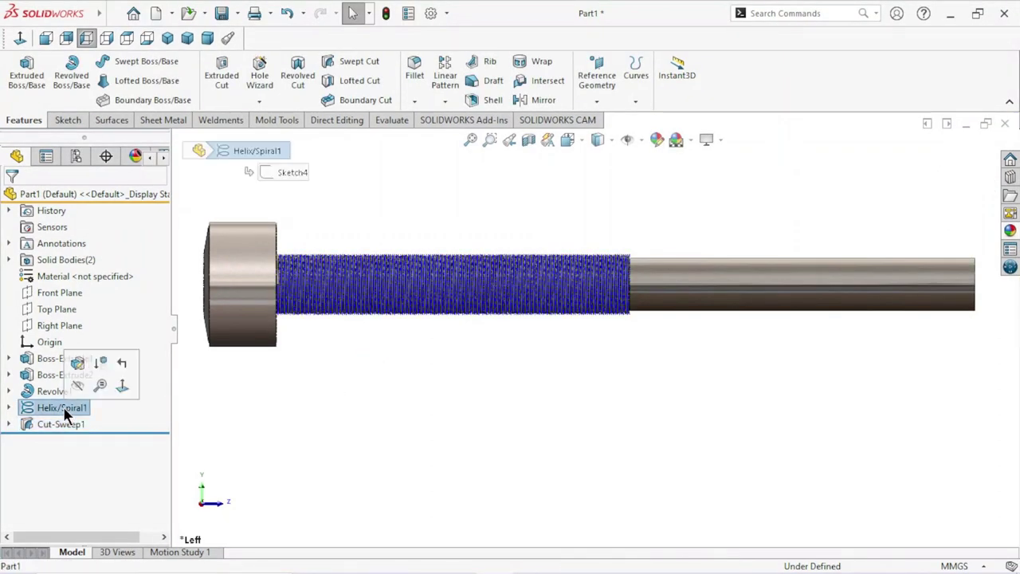
left_click(84, 387)
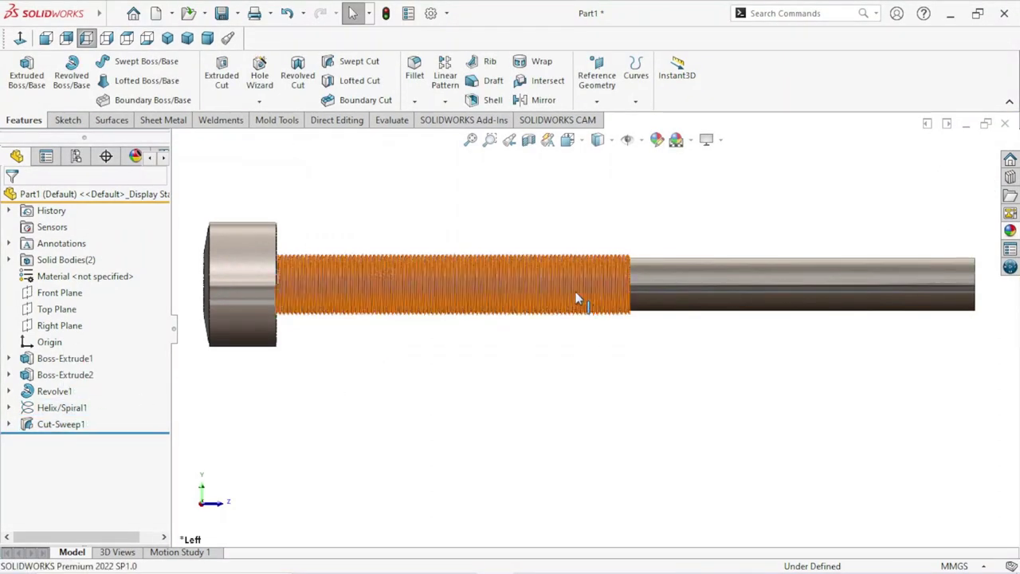
scroll(571, 314, "down", 3)
scroll(579, 425, "down", 3)
scroll(580, 424, "down", 2)
scroll(566, 371, "down", 2)
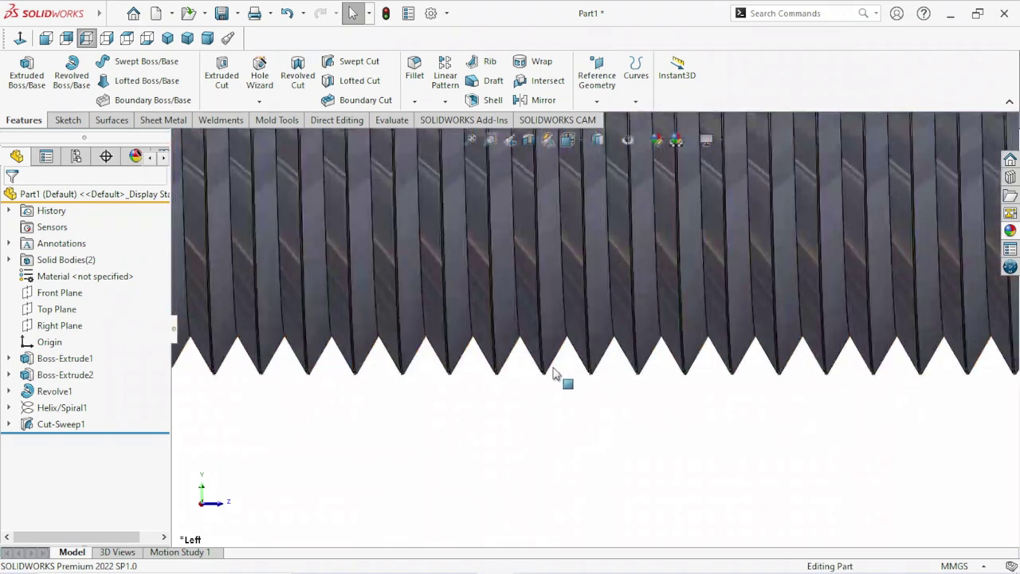
scroll(566, 371, "down", 3)
scroll(566, 368, "down", 2)
scroll(565, 369, "up", 1)
scroll(562, 371, "up", 3)
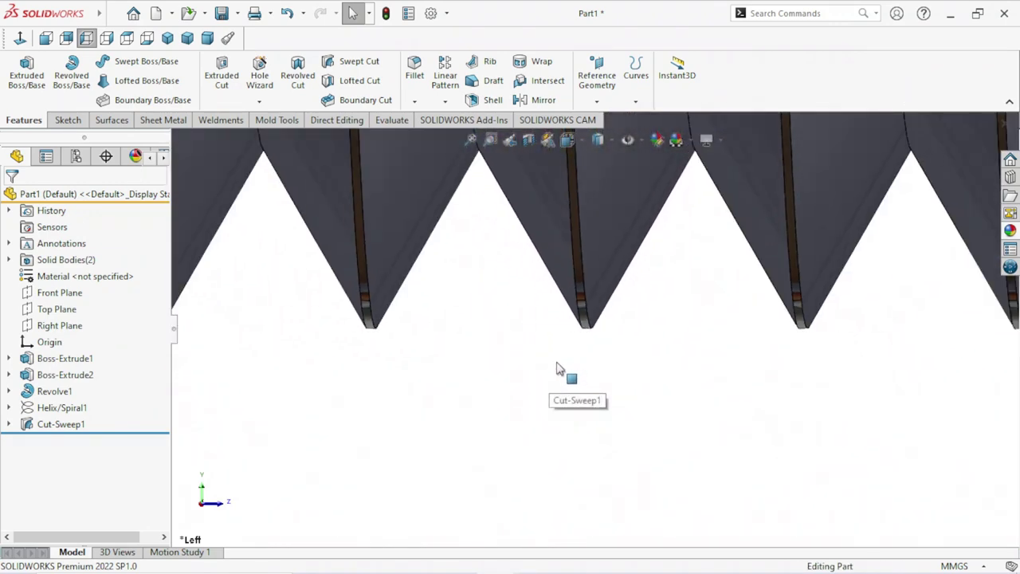
Step: Orbit and zoom around the thread where it meets the head, then reselect Helix/Spiral1
scroll(559, 371, "down", 1)
scroll(494, 375, "down", 2)
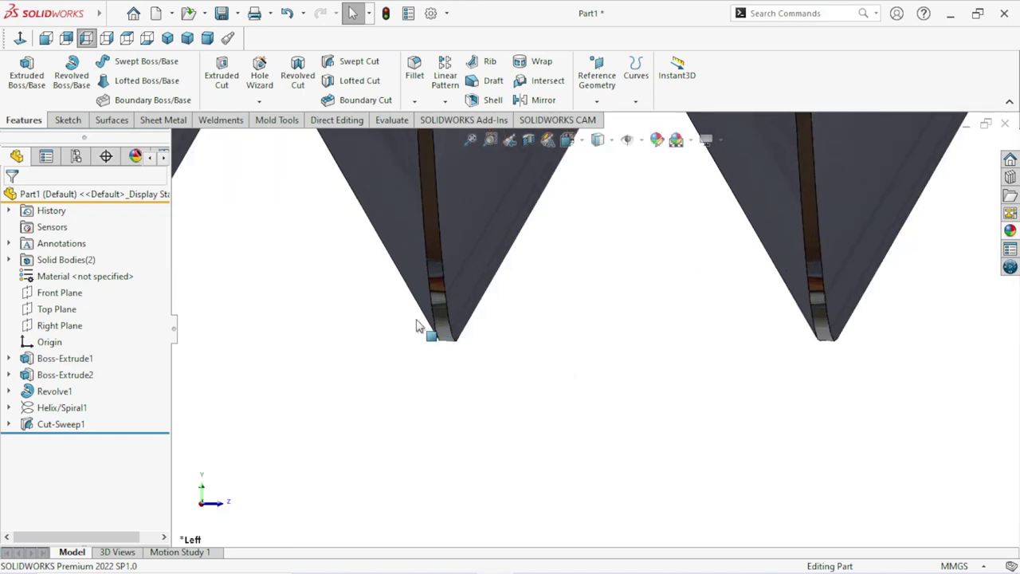
scroll(502, 359, "down", 3)
scroll(514, 413, "up", 2)
scroll(488, 418, "up", 2)
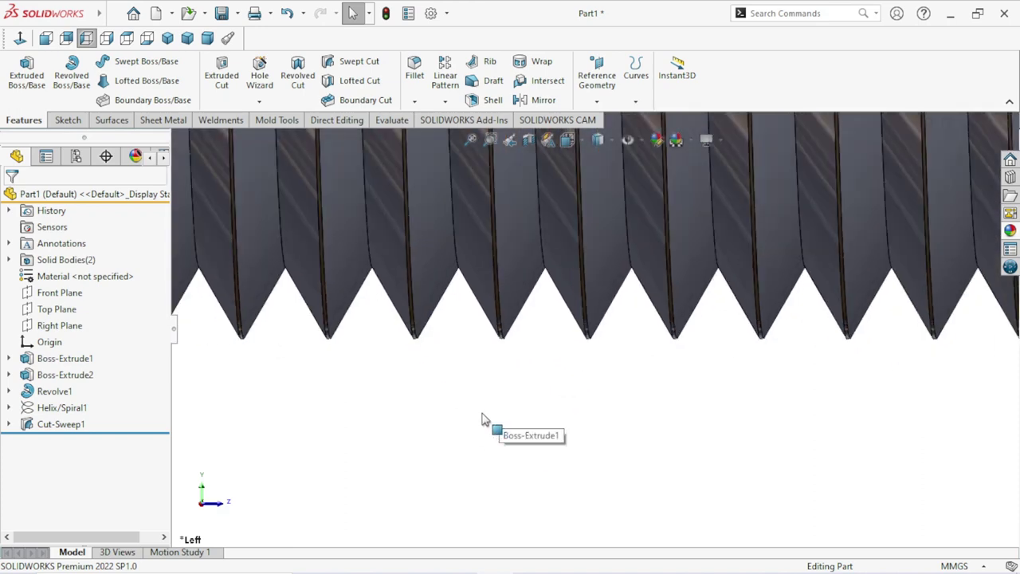
scroll(486, 417, "up", 3)
scroll(482, 413, "up", 2)
scroll(481, 414, "up", 2)
middle_click_drag(569, 390, 570, 388)
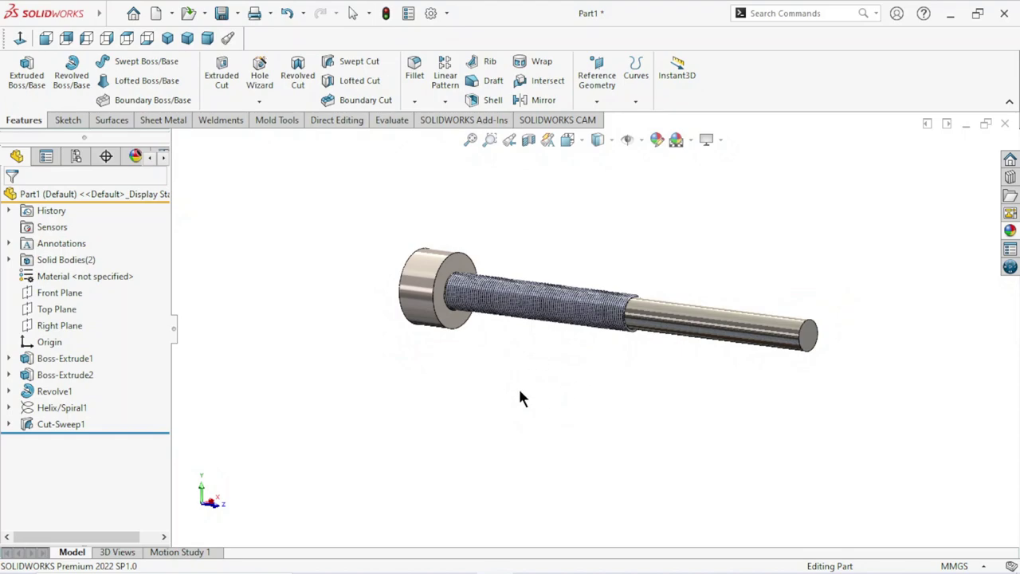
scroll(538, 363, "down", 3)
scroll(526, 359, "down", 2)
scroll(496, 383, "up", 1)
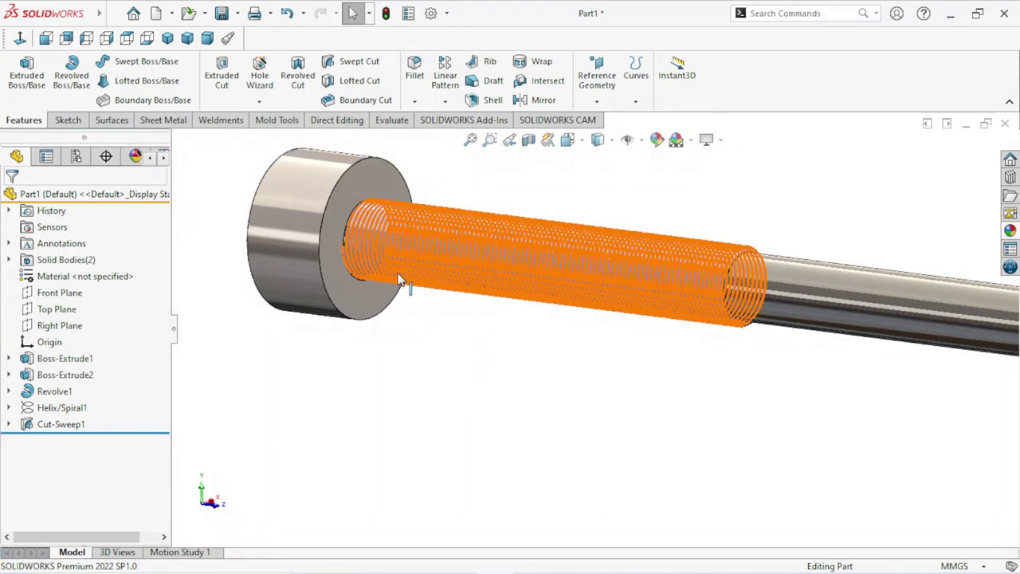
scroll(364, 266, "down", 3)
mouse_move(342, 324)
middle_mouse_down()
mouse_move(433, 375)
mouse_move(484, 247)
middle_mouse_up()
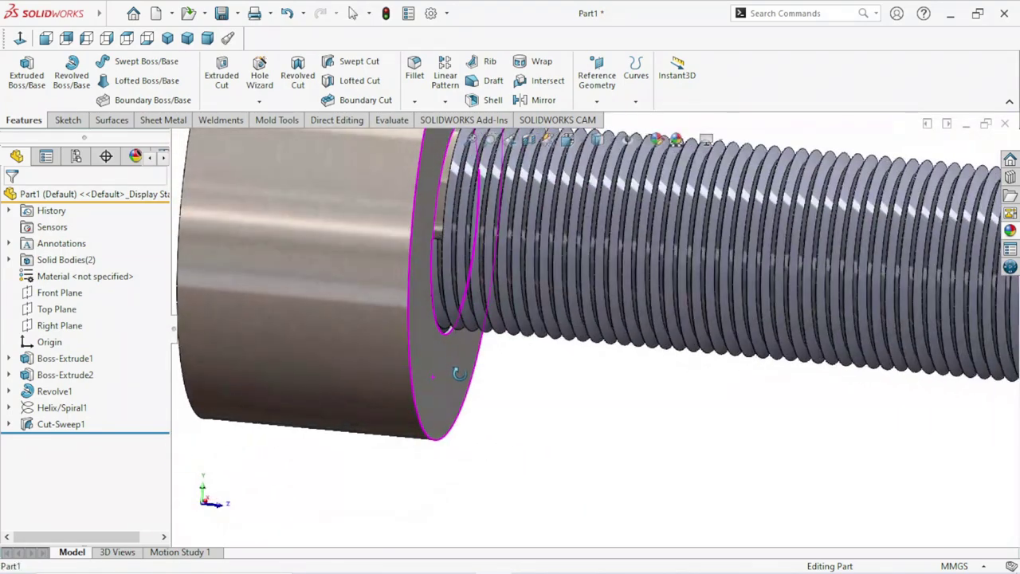
scroll(467, 264, "down", 2)
scroll(459, 281, "down", 2)
scroll(459, 278, "down", 2)
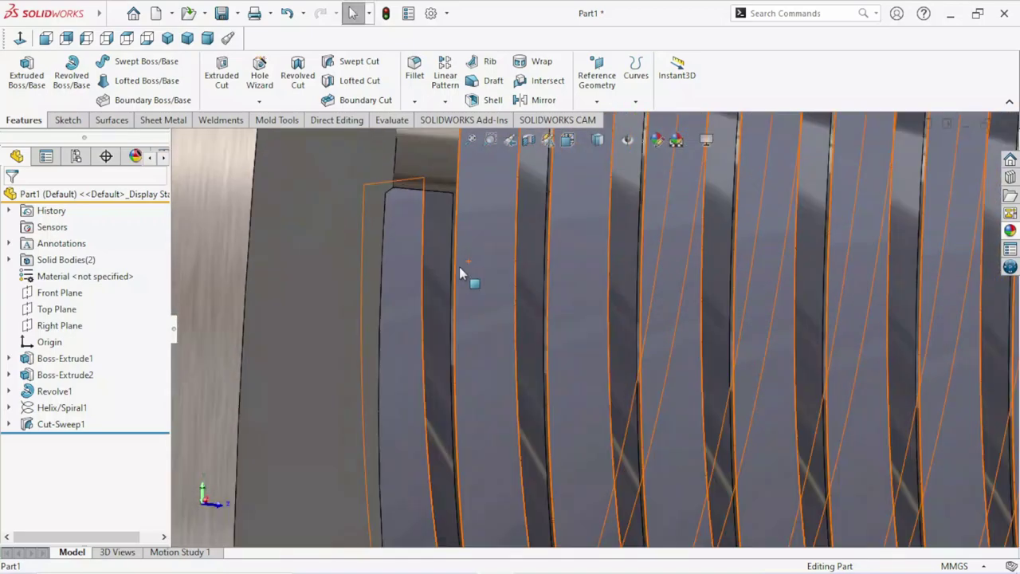
scroll(510, 355, "up", 2)
mouse_move(534, 371)
middle_mouse_down()
mouse_move(553, 285)
mouse_move(506, 246)
mouse_move(529, 215)
middle_mouse_up()
scroll(489, 303, "up", 2)
scroll(550, 369, "up", 3)
scroll(526, 351, "up", 2)
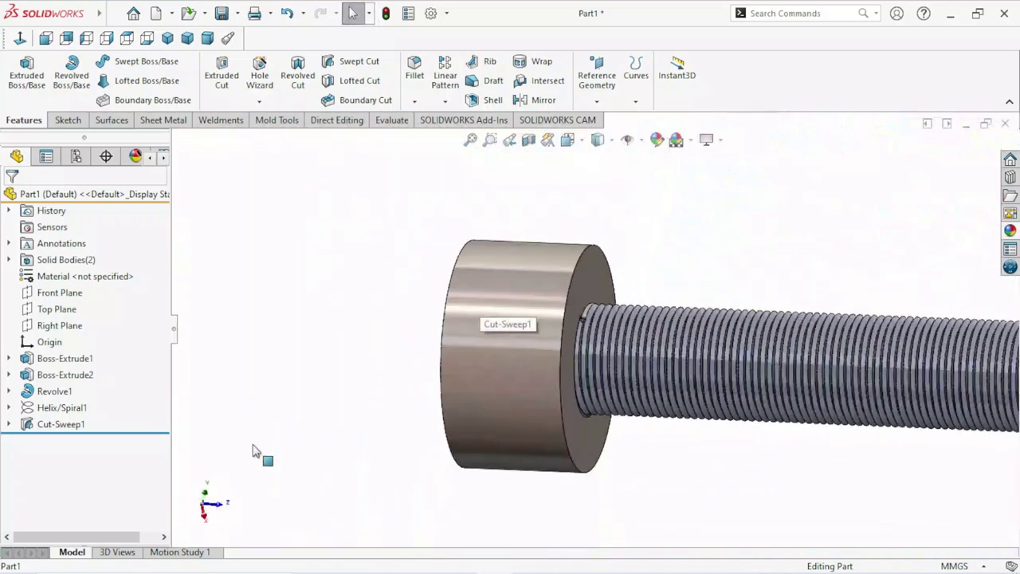
left_click(51, 406)
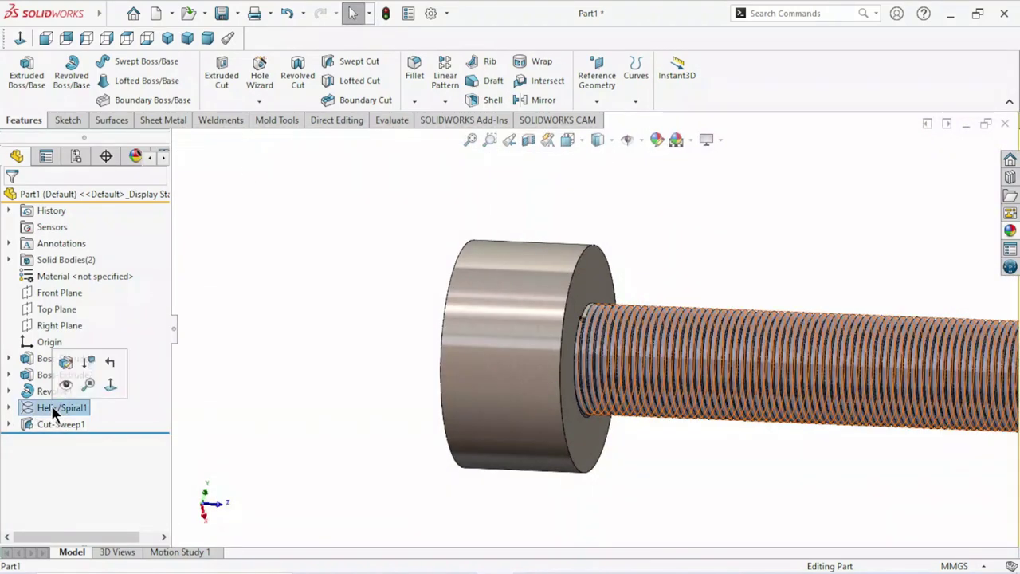
Step: Change Helix/Spiral1 revolutions from 87.75 to 87.5 and confirm the rebuild
left_click(72, 360)
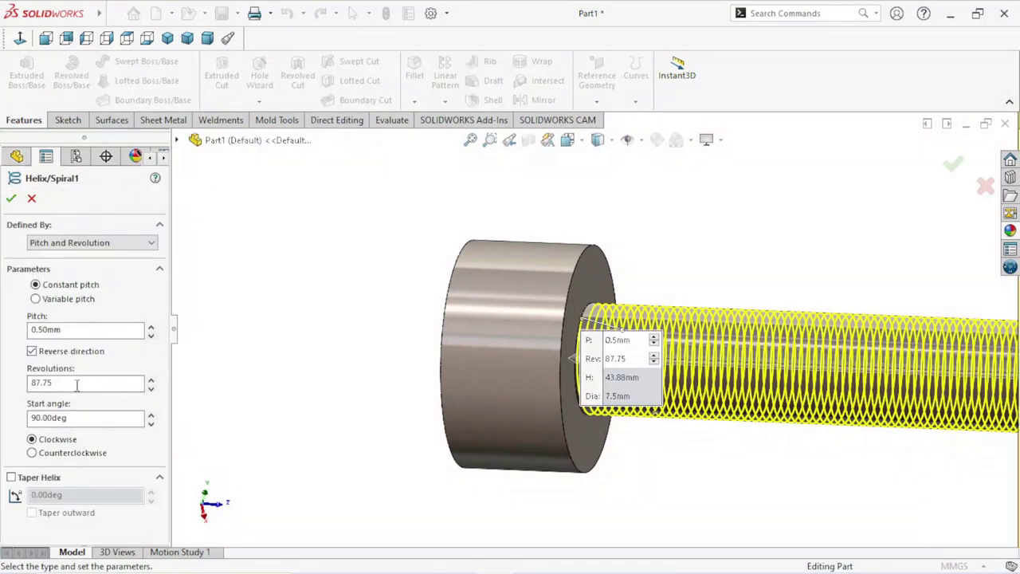
left_click_drag(68, 386, 2, 388)
type("87.5")
key("Return")
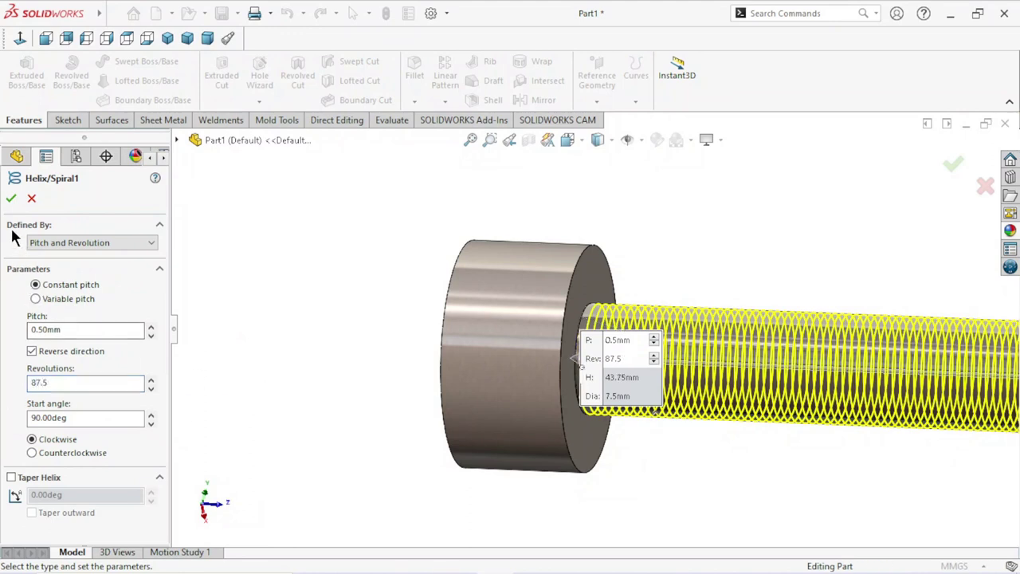
left_click(9, 199)
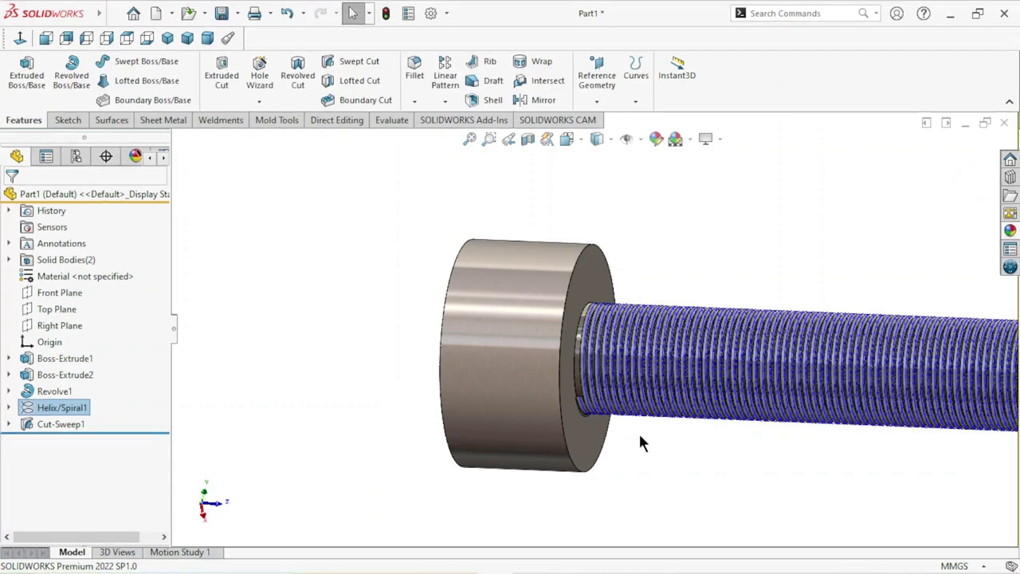
Step: Zoom and orbit to inspect where the thread starts next to the head
scroll(621, 421, "down", 3)
scroll(619, 403, "down", 2)
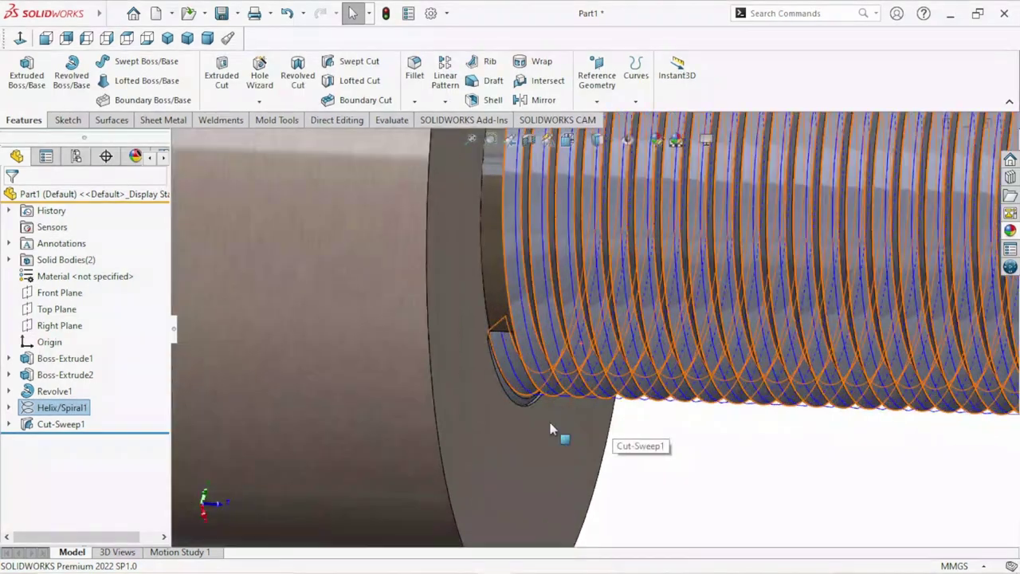
scroll(553, 426, "down", 2)
middle_click_drag(540, 385, 503, 185)
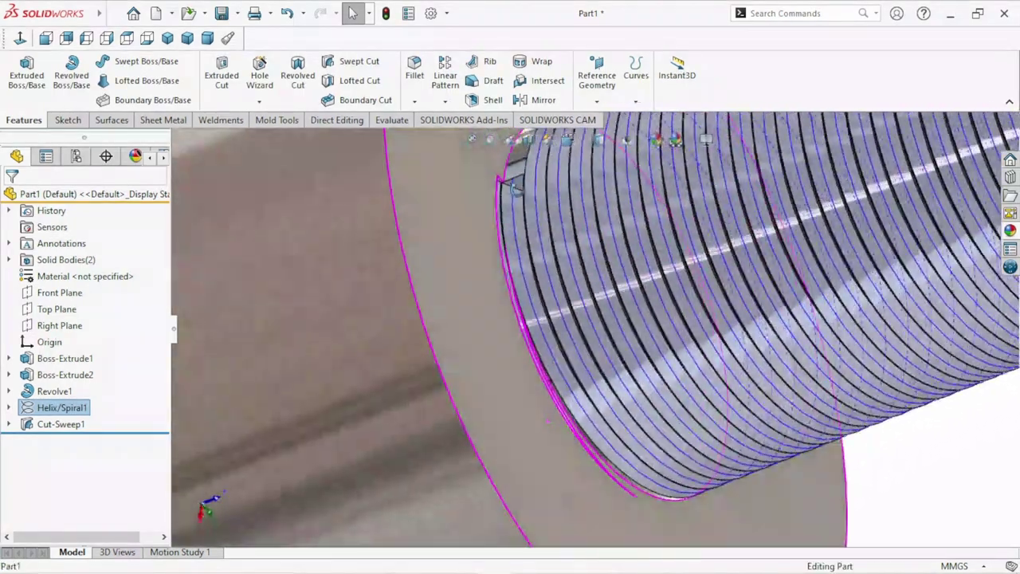
mouse_move(468, 236)
middle_mouse_down()
mouse_move(509, 248)
mouse_move(490, 266)
mouse_move(556, 287)
mouse_move(567, 310)
middle_mouse_up()
scroll(566, 310, "up", 3)
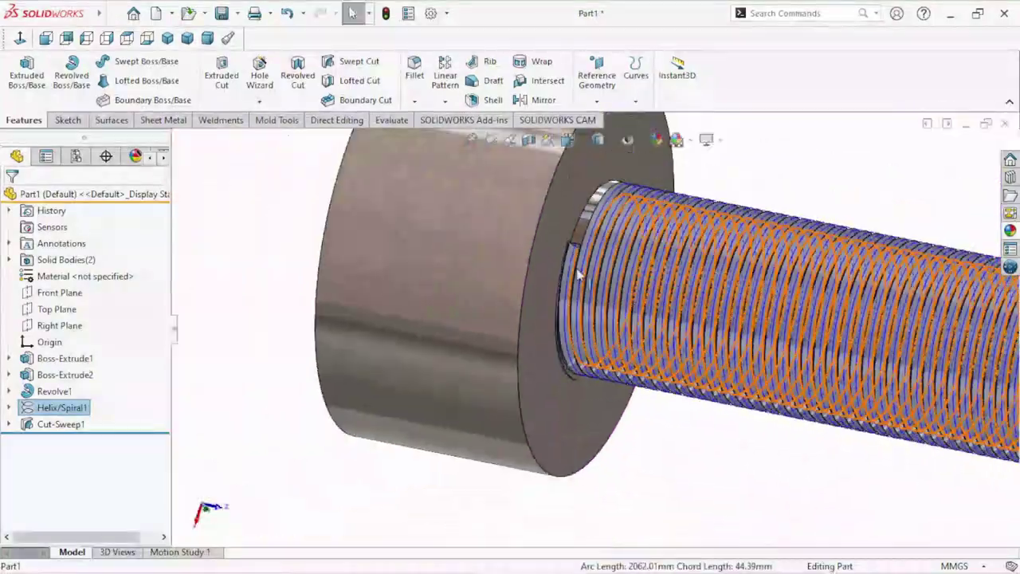
scroll(541, 318, "down", 3)
scroll(541, 318, "down", 1)
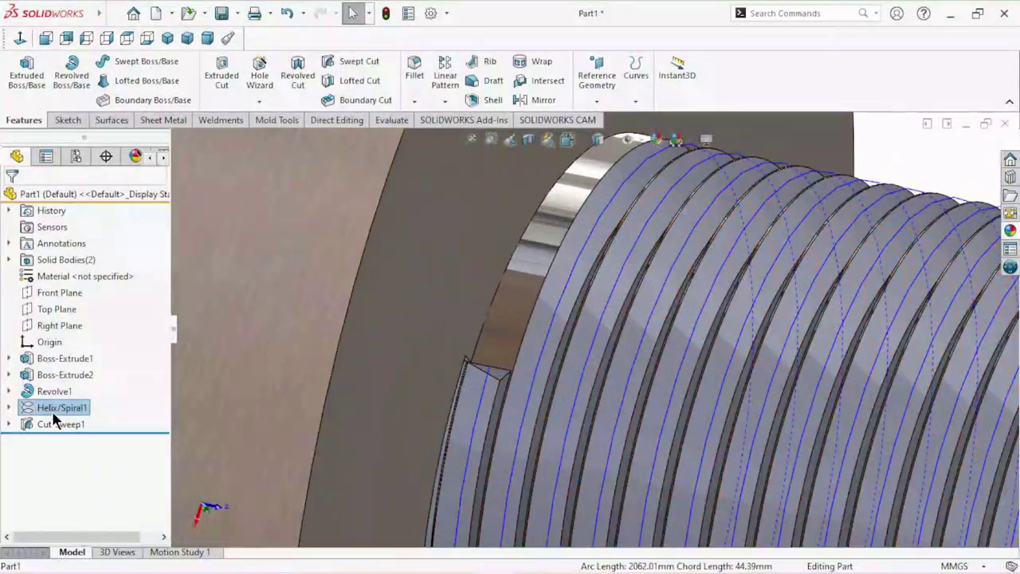
Step: Edit Helix/Spiral1 to 87 revolutions and confirm the rebuild
left_click(68, 361)
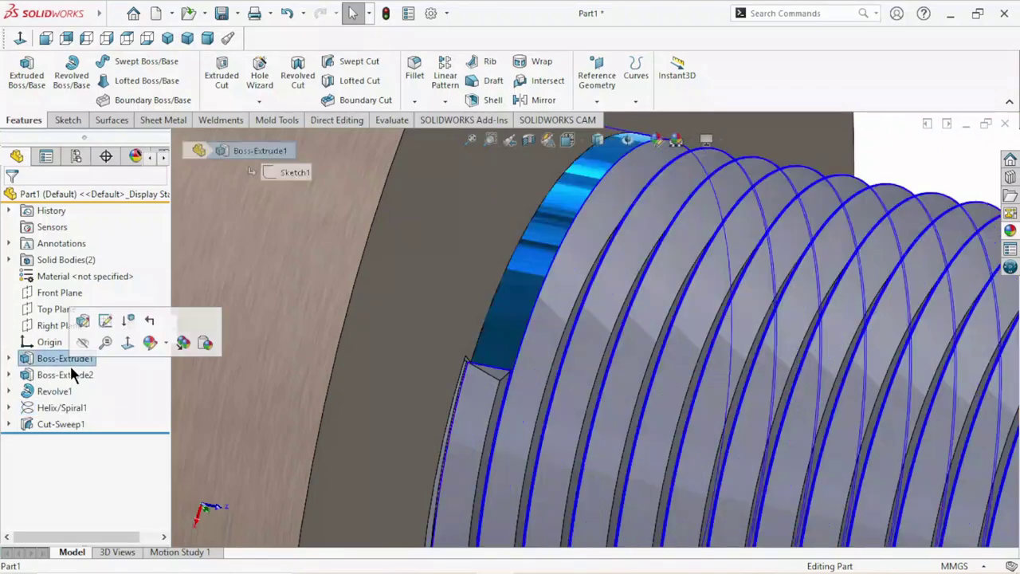
left_click(61, 404)
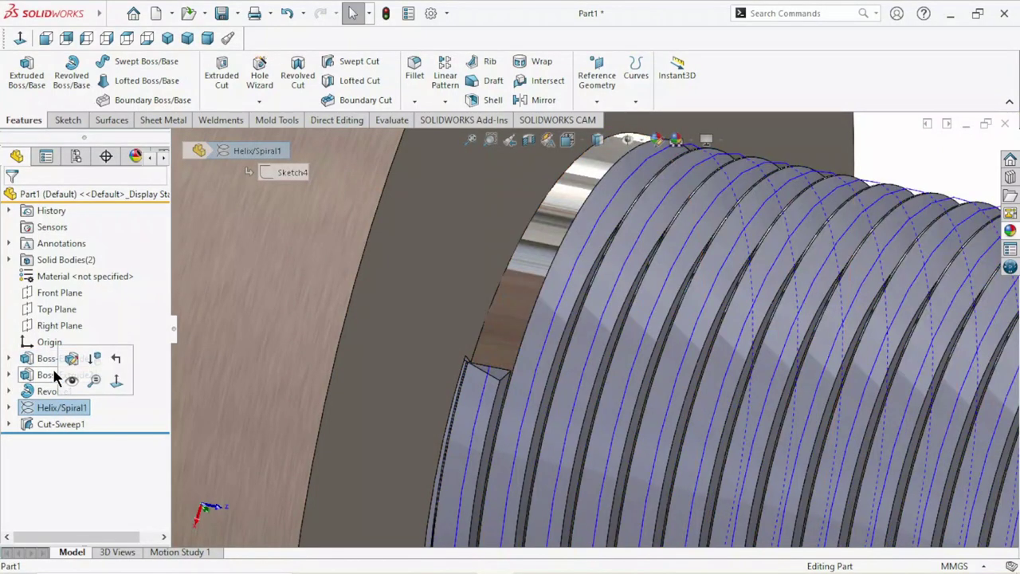
left_click(71, 359)
type("87")
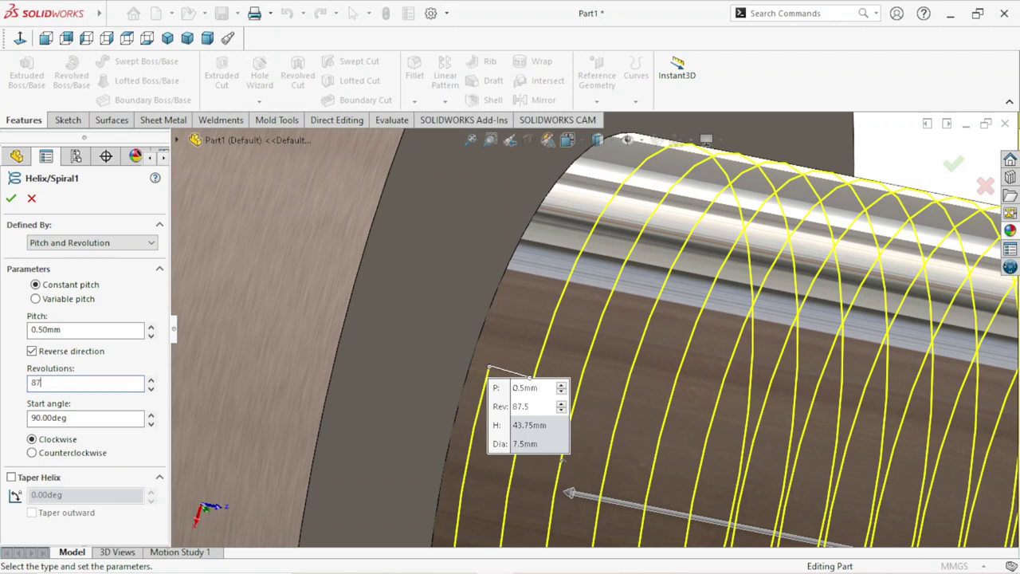
left_click(11, 197)
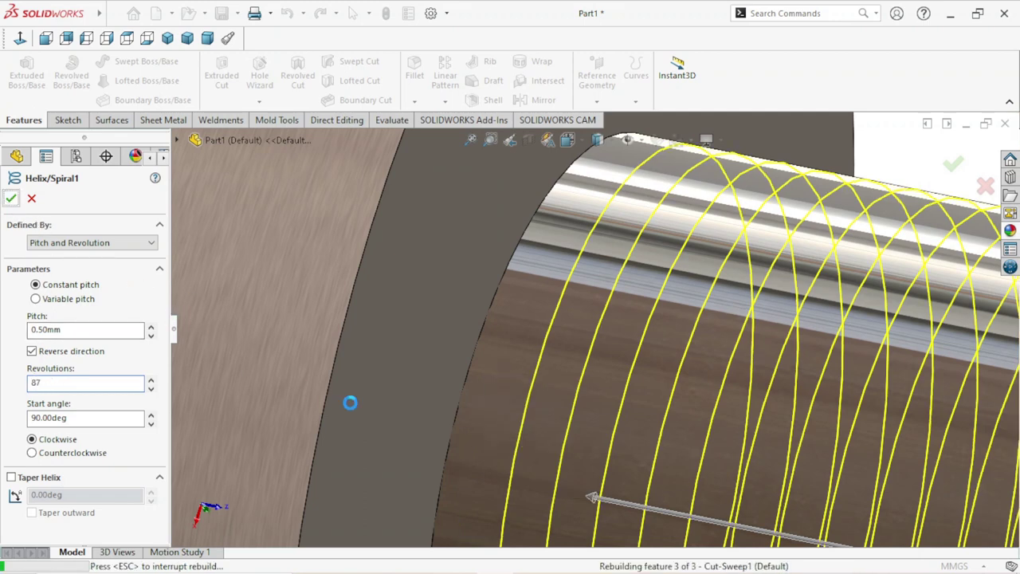
Step: Orbit and zoom around the shank to view the threads side-on and at the head
scroll(529, 381, "up", 3)
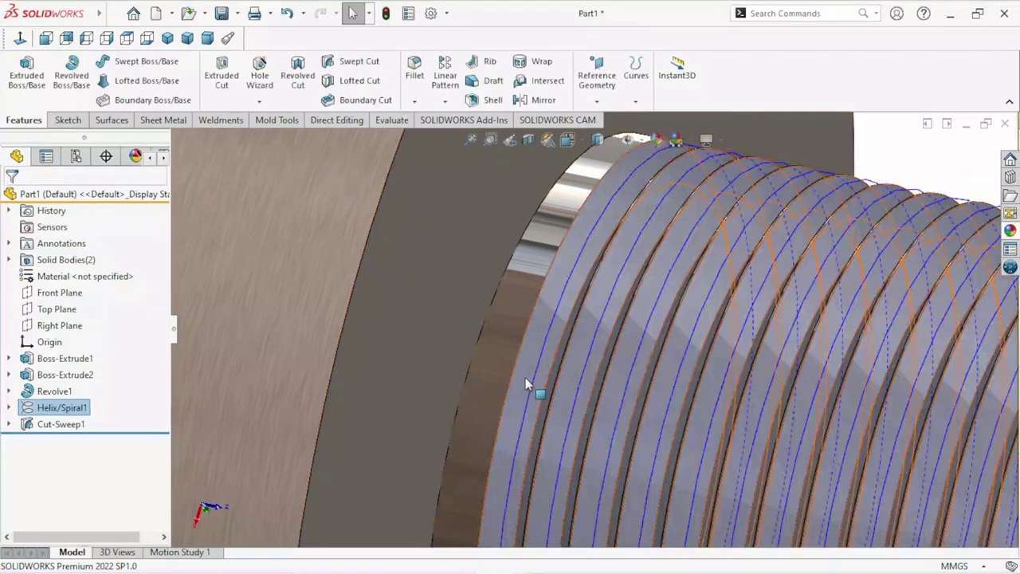
scroll(530, 409, "up", 3)
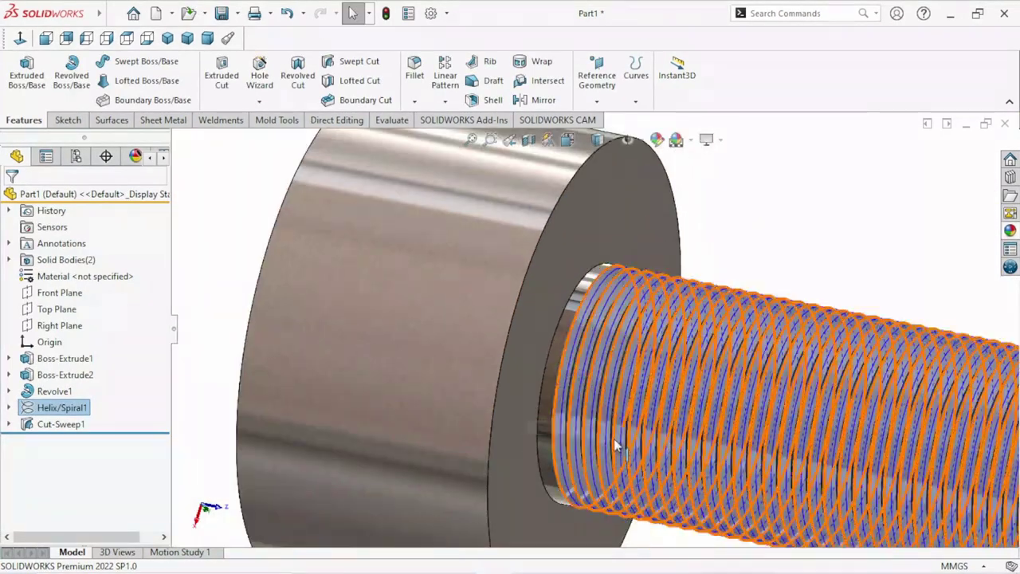
scroll(614, 438, "down", 4)
scroll(620, 416, "up", 1)
scroll(610, 311, "up", 5)
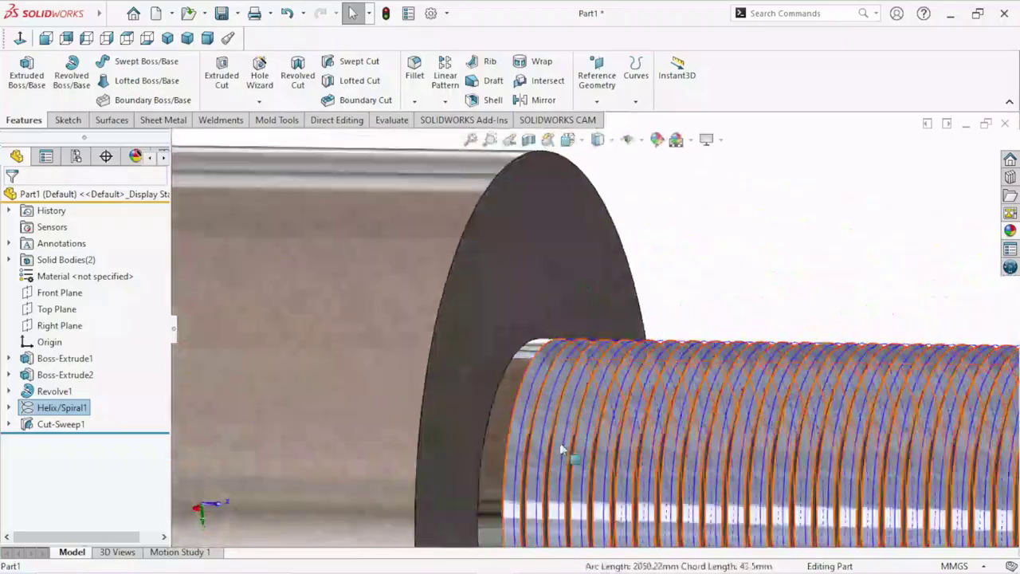
mouse_move(633, 460)
middle_mouse_down()
mouse_move(634, 327)
mouse_move(606, 318)
middle_mouse_up()
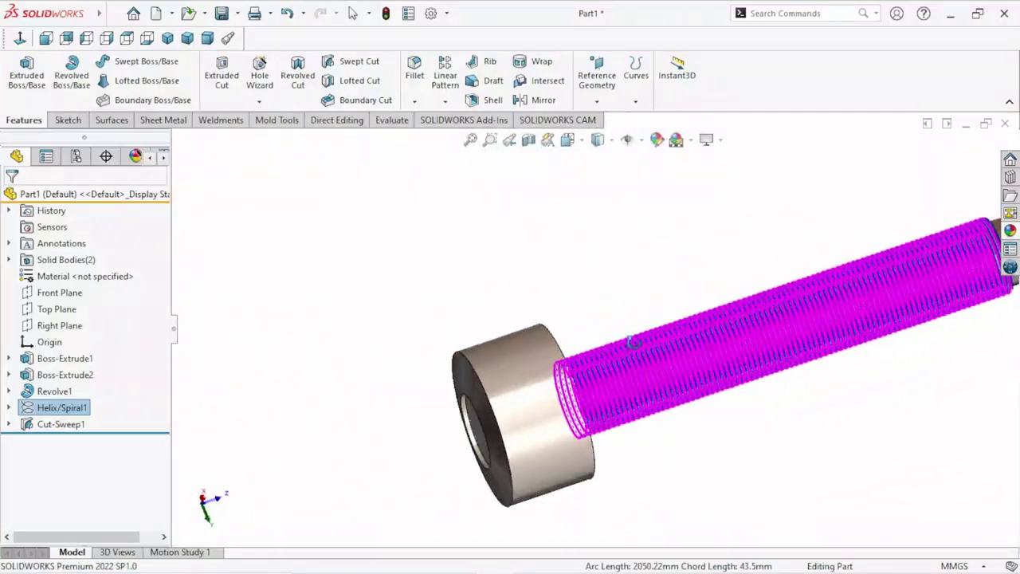
scroll(605, 319, "down", 5)
scroll(578, 303, "up", 2)
scroll(580, 304, "up", 1)
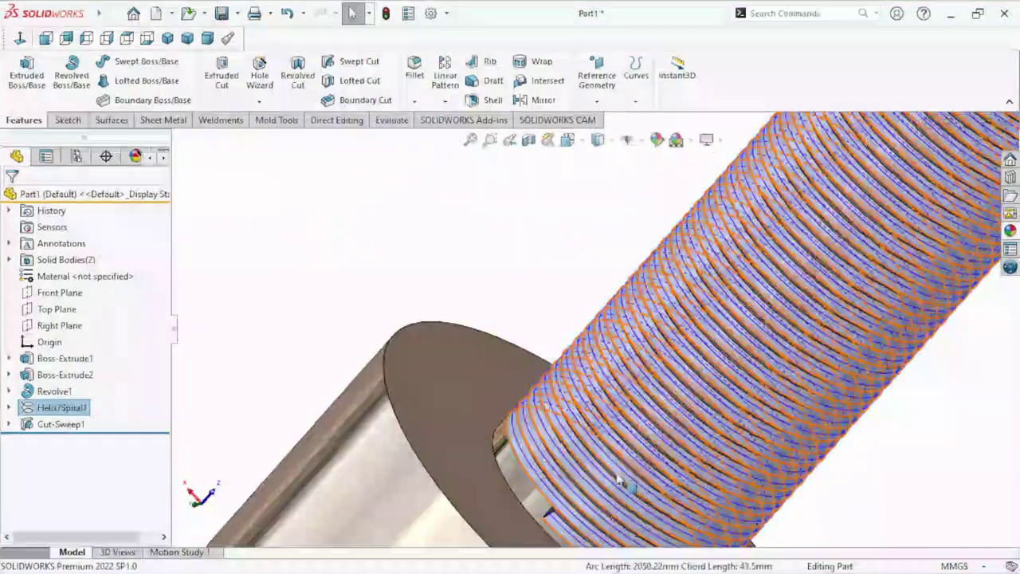
mouse_move(580, 303)
middle_mouse_down()
mouse_move(627, 447)
mouse_move(635, 422)
middle_mouse_up()
scroll(627, 447, "up", 4)
scroll(627, 447, "down", 3)
scroll(628, 447, "down", 2)
scroll(627, 450, "down", 2)
scroll(589, 303, "up", 5)
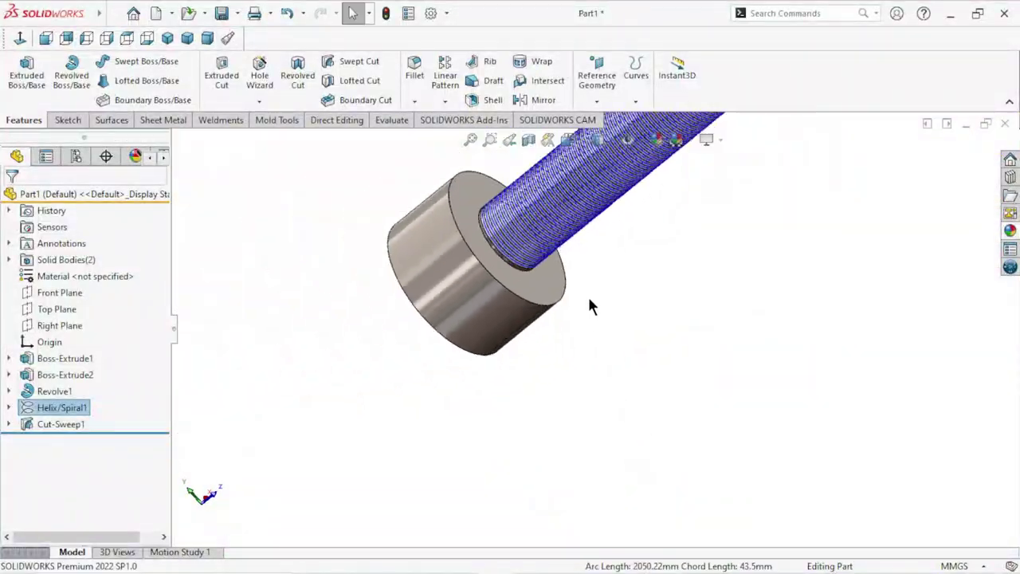
scroll(521, 255, "down", 3)
scroll(491, 312, "down", 3)
middle_click_drag(442, 291, 491, 403)
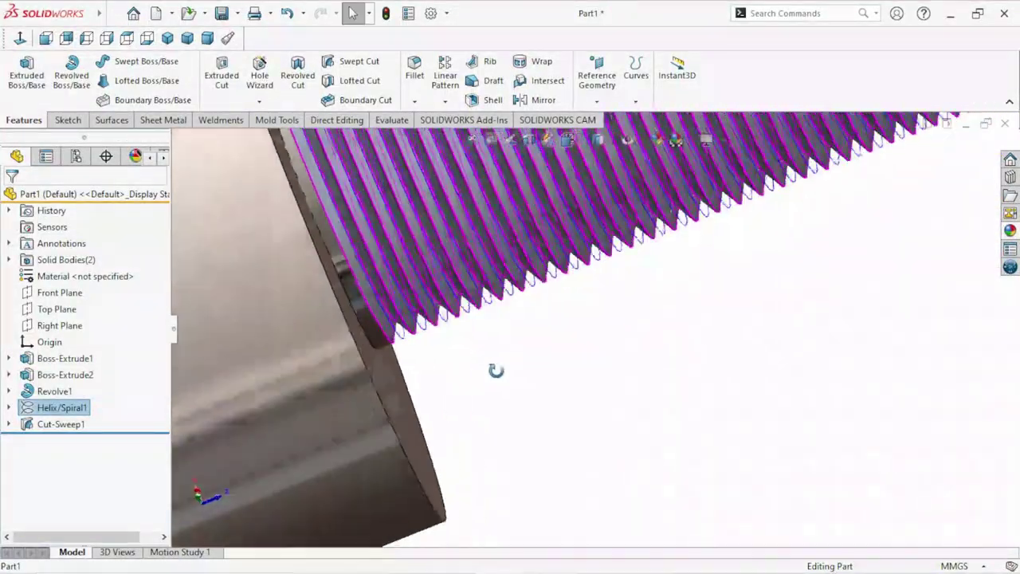
scroll(534, 283, "up", 3)
scroll(534, 274, "down", 3)
scroll(533, 272, "down", 2)
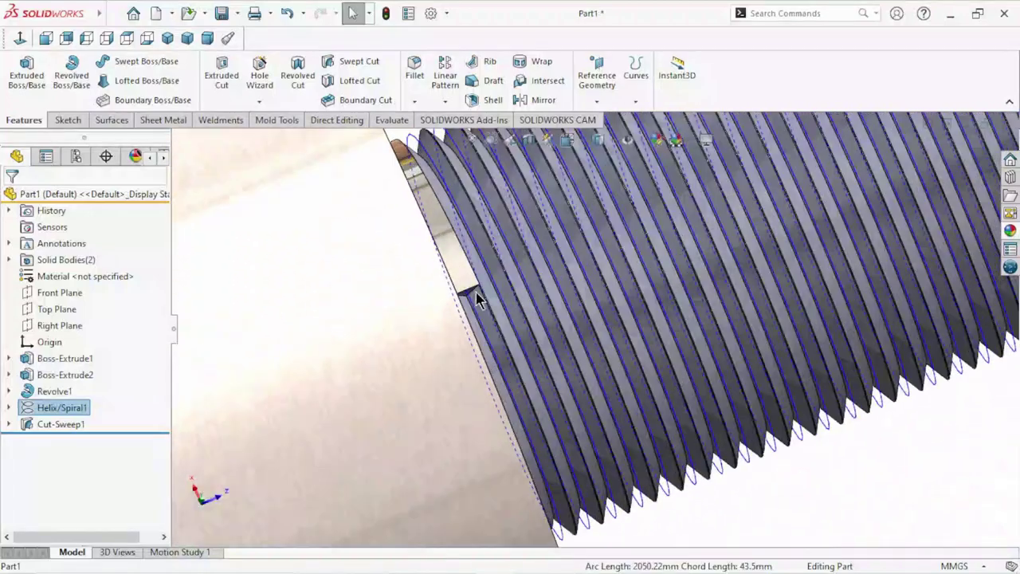
middle_click_drag(476, 292, 162, 399)
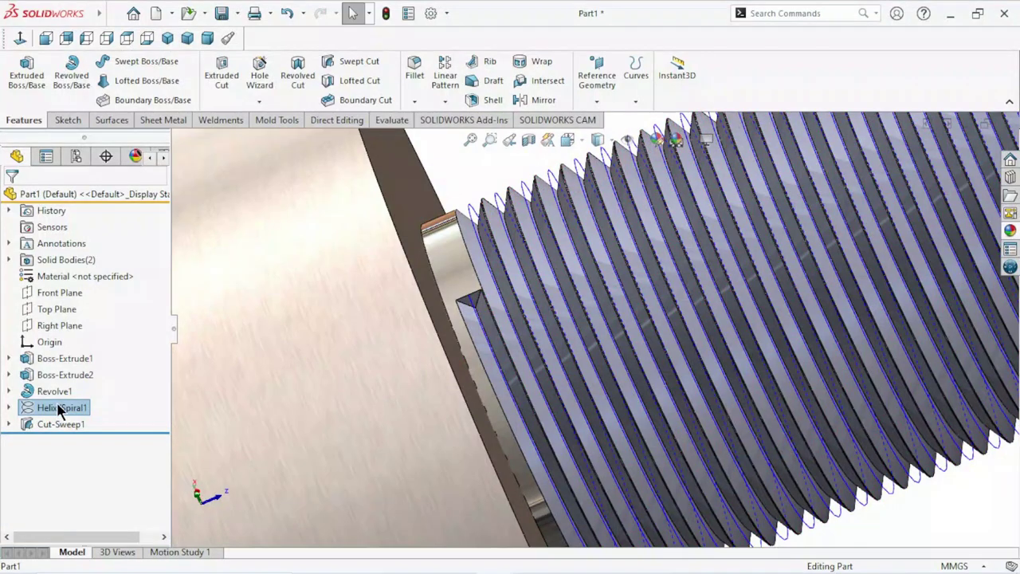
Step: Select Helix/Spiral1 and zoom in on the triangular thread end beside the head
left_click(57, 401)
scroll(471, 313, "down", 2)
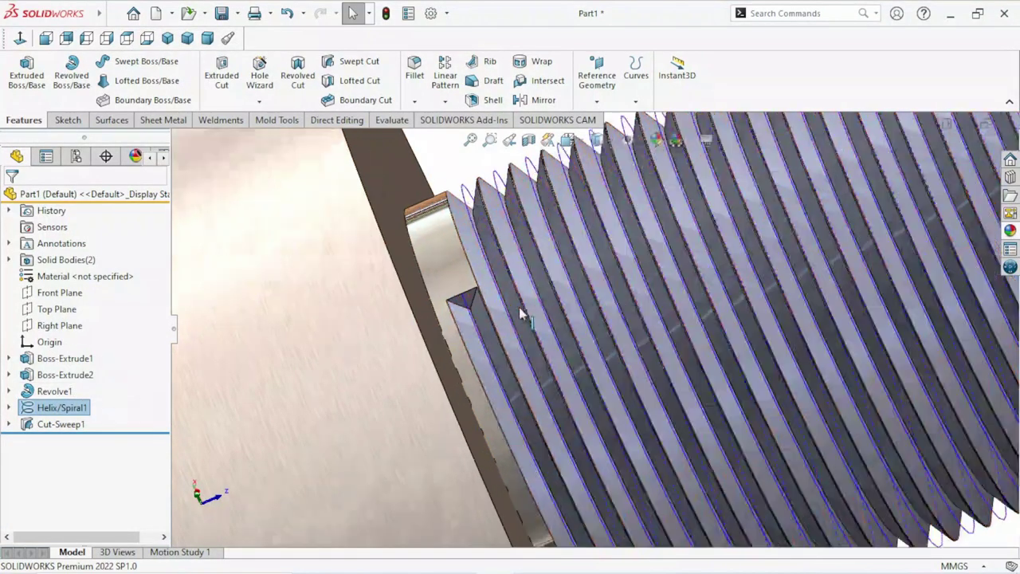
scroll(471, 312, "down", 2)
scroll(446, 303, "down", 2)
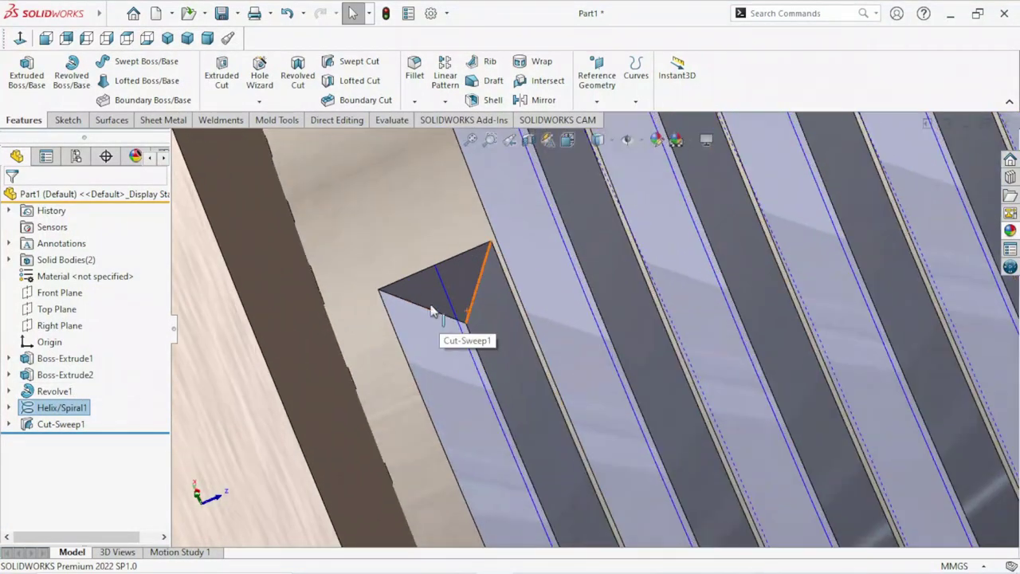
Step: Start a sketch on the triangular thread face and convert its edges into the sketch
left_click(417, 295)
left_click(483, 244)
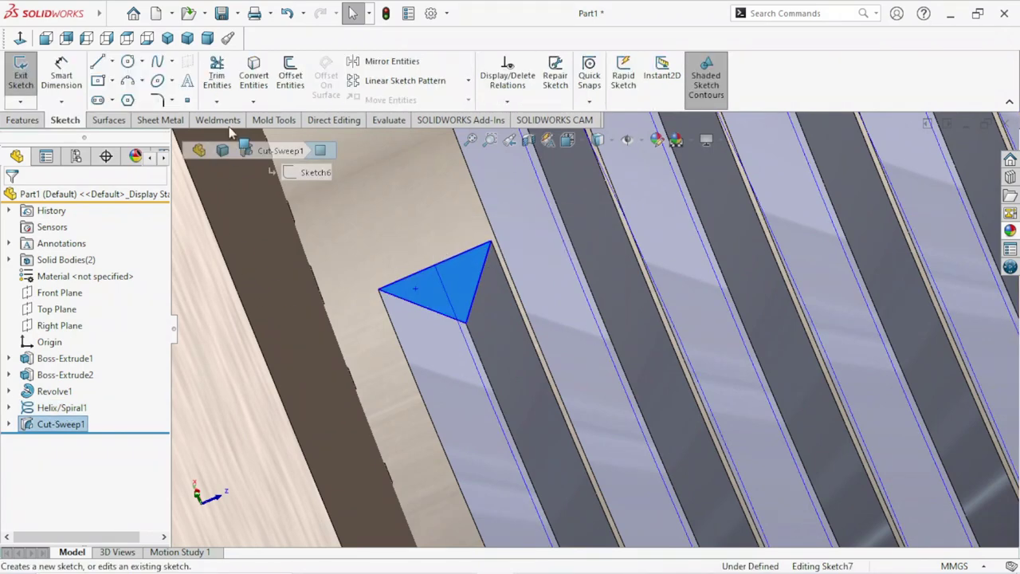
left_click(262, 89)
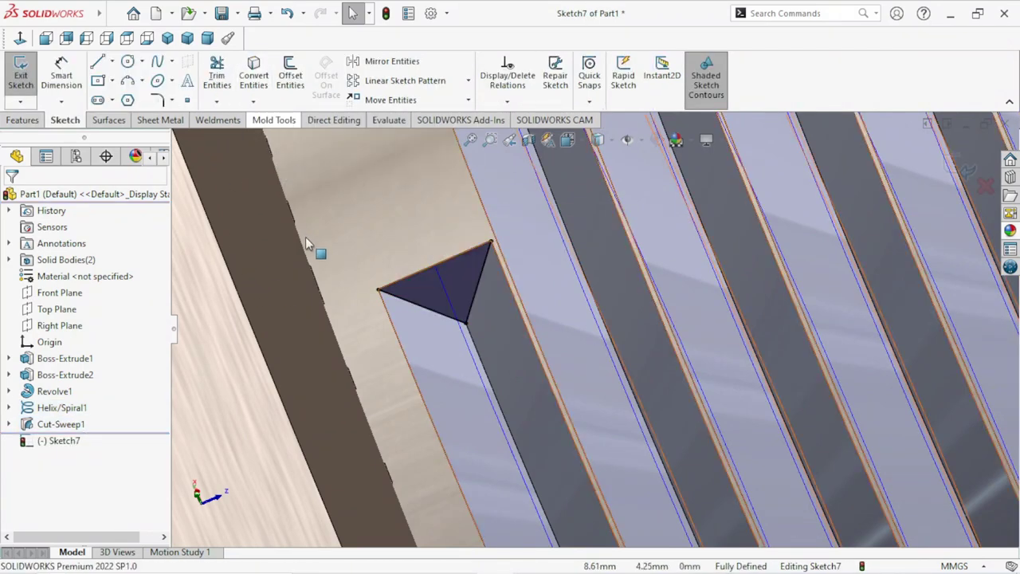
Step: Extrude-cut the triangle sketch with end condition Up To Next
left_click(32, 121)
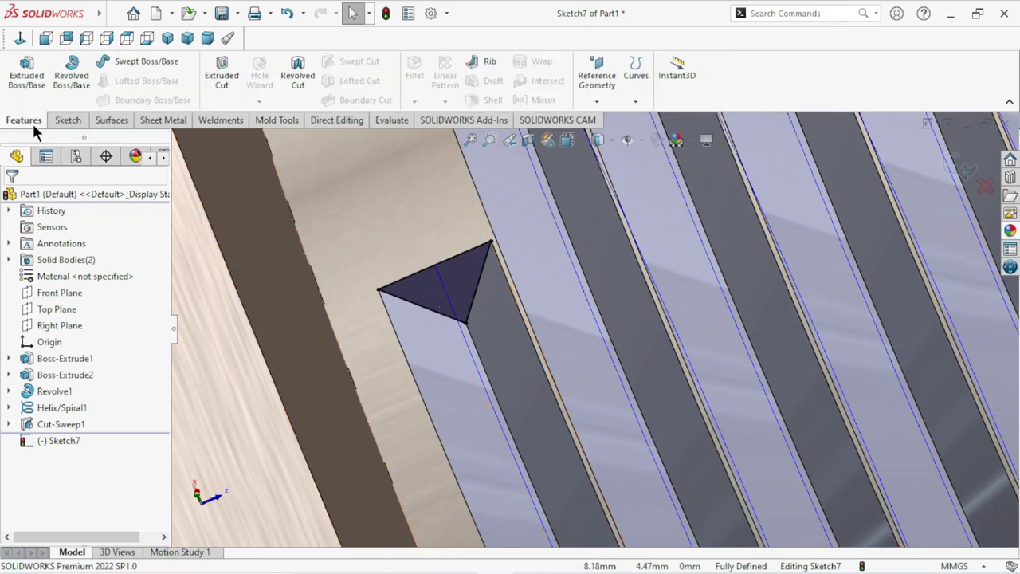
left_click(223, 83)
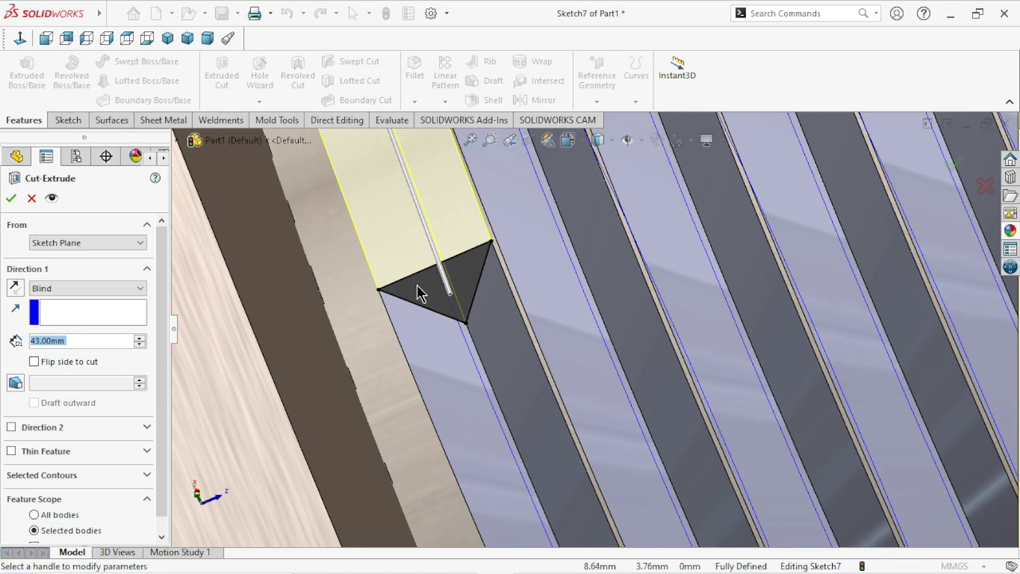
scroll(406, 284, "up", 3)
scroll(522, 315, "down", 1)
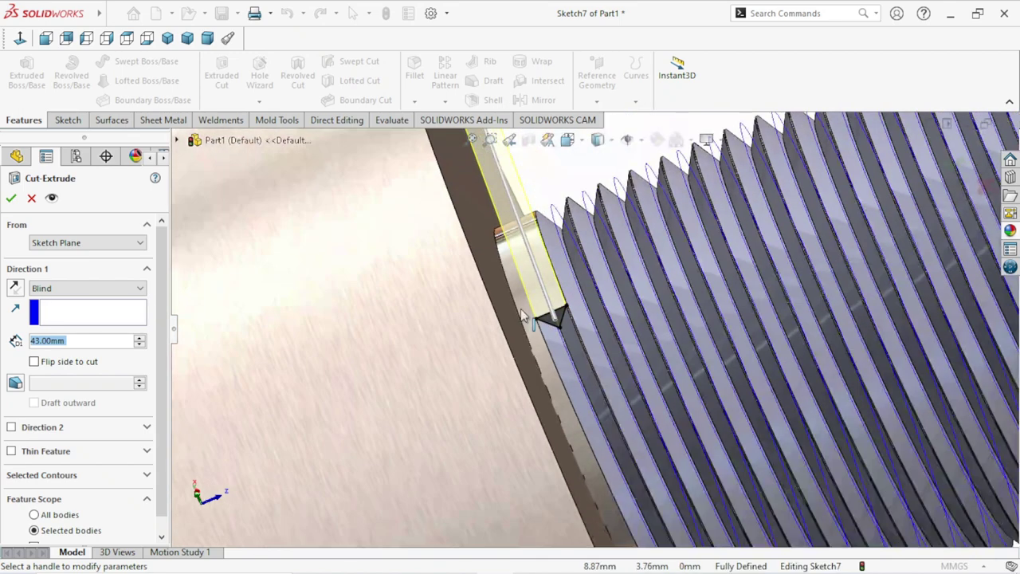
left_click(103, 288)
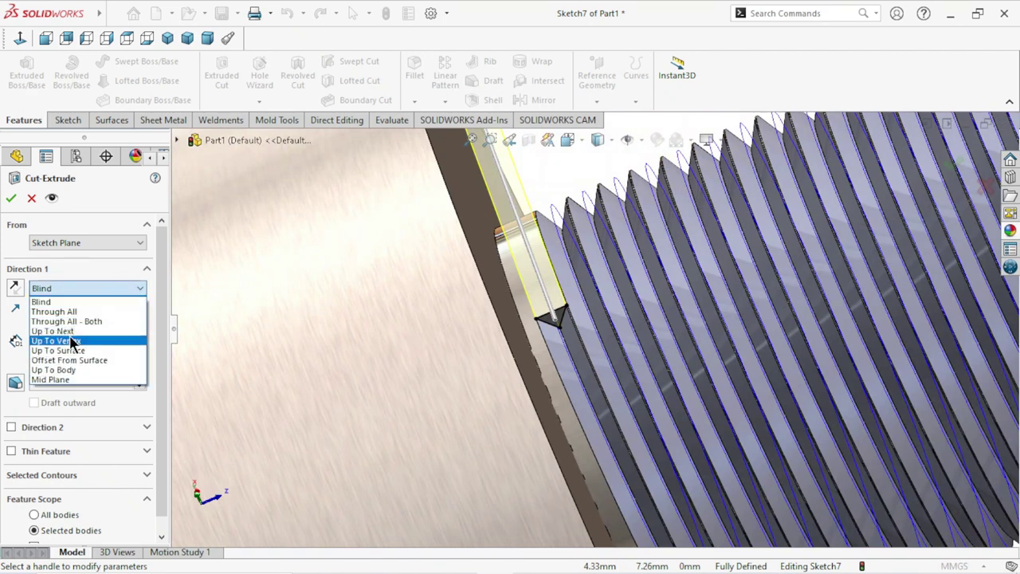
left_click(76, 334)
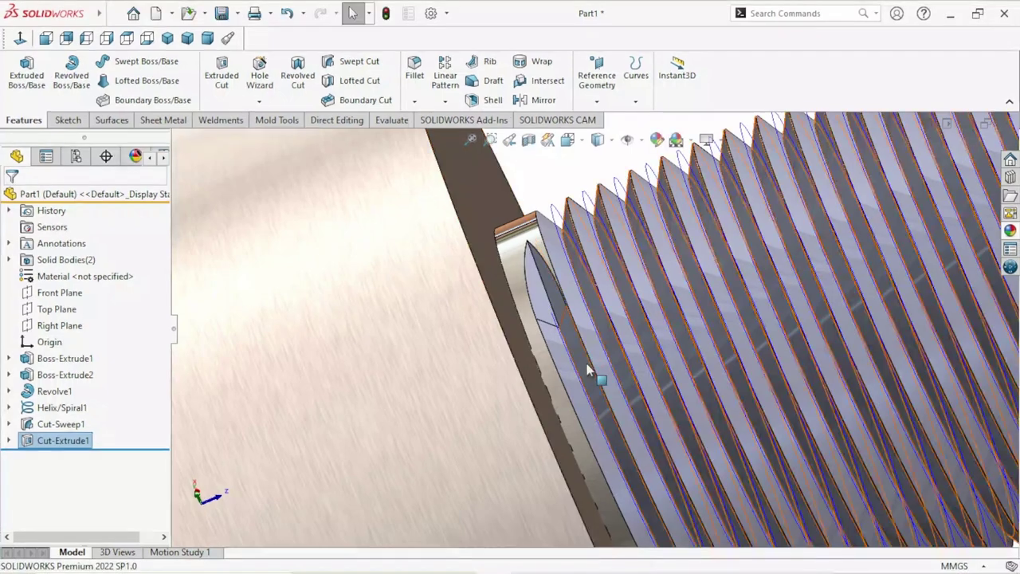
Step: Hide the Helix/Spiral1 curve so the thread shows cleanly
scroll(587, 370, "up", 3)
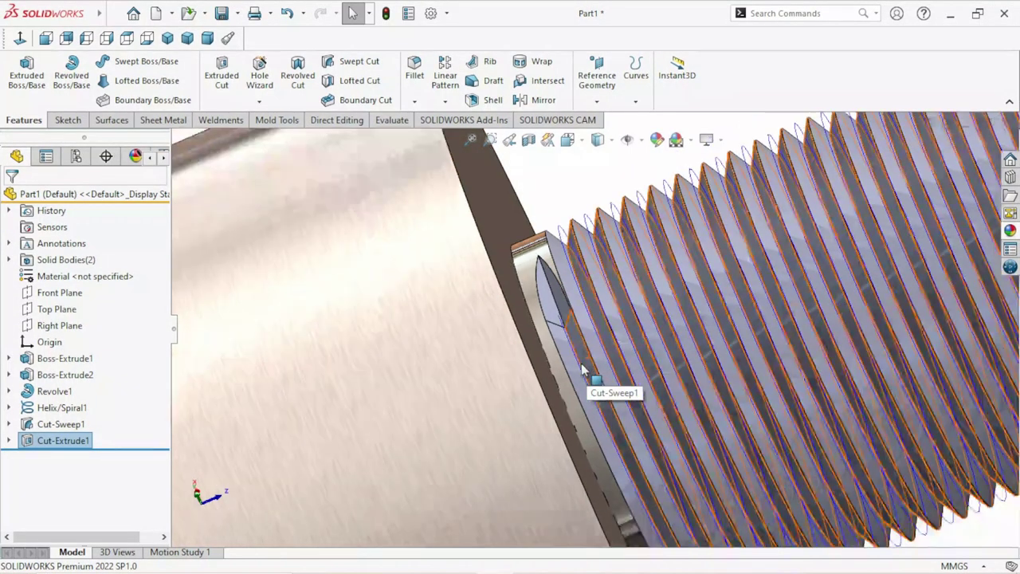
scroll(585, 370, "up", 3)
scroll(660, 371, "up", 3)
scroll(720, 382, "down", 1)
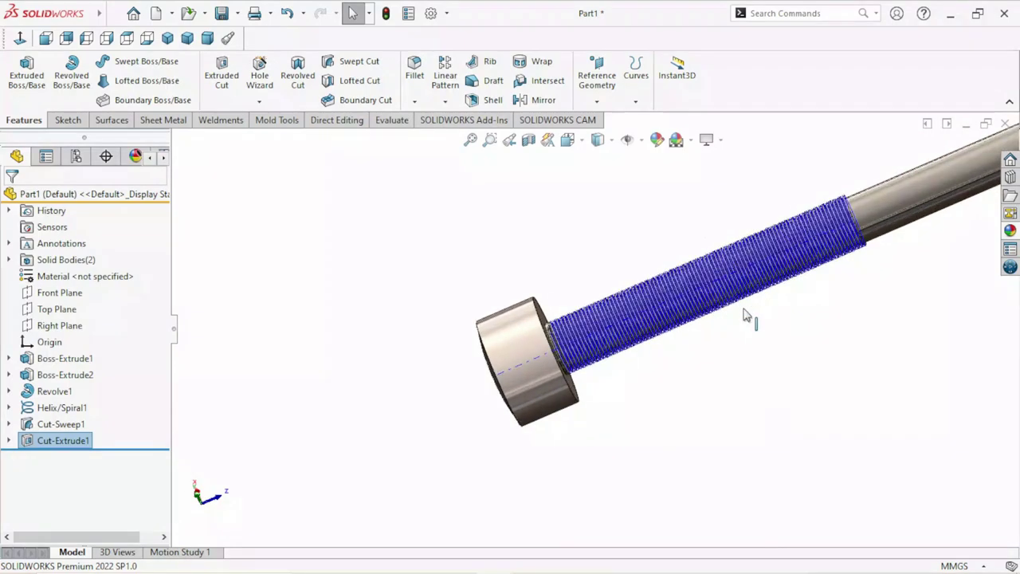
scroll(742, 317, "down", 2)
left_click(63, 408)
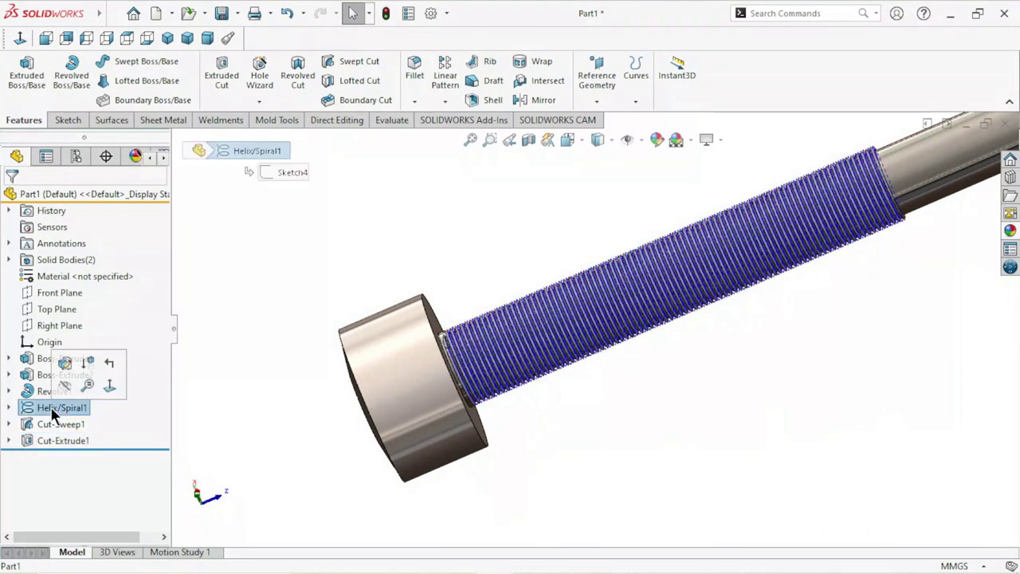
left_click(65, 391)
Step: Select Cut-Extrude1 and Cut-Sweep1 together in the FeatureManager tree
scroll(596, 359, "down", 3)
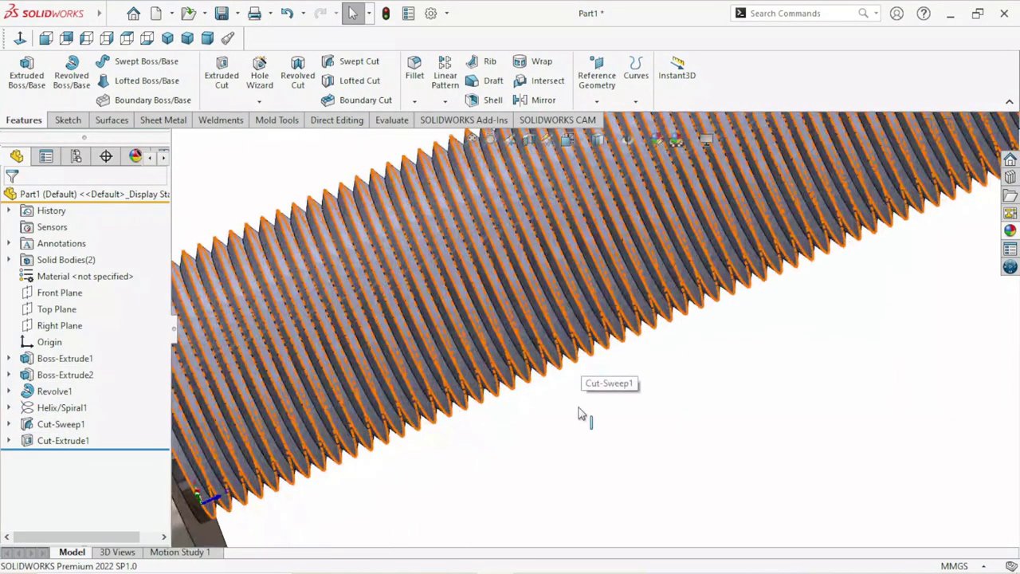
scroll(525, 404, "up", 2)
scroll(519, 402, "up", 1)
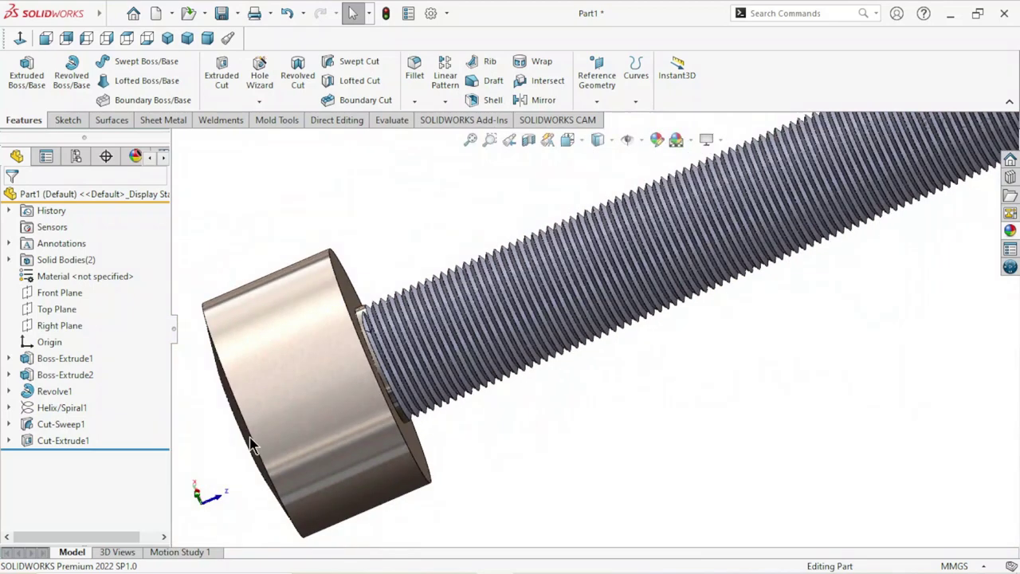
left_click(72, 441)
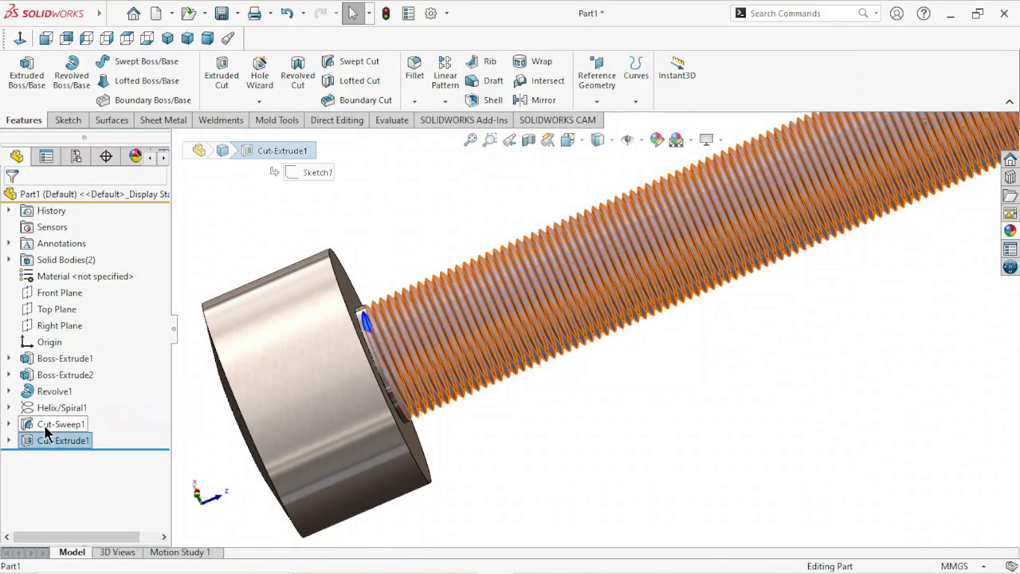
left_click(62, 428, "ctrl")
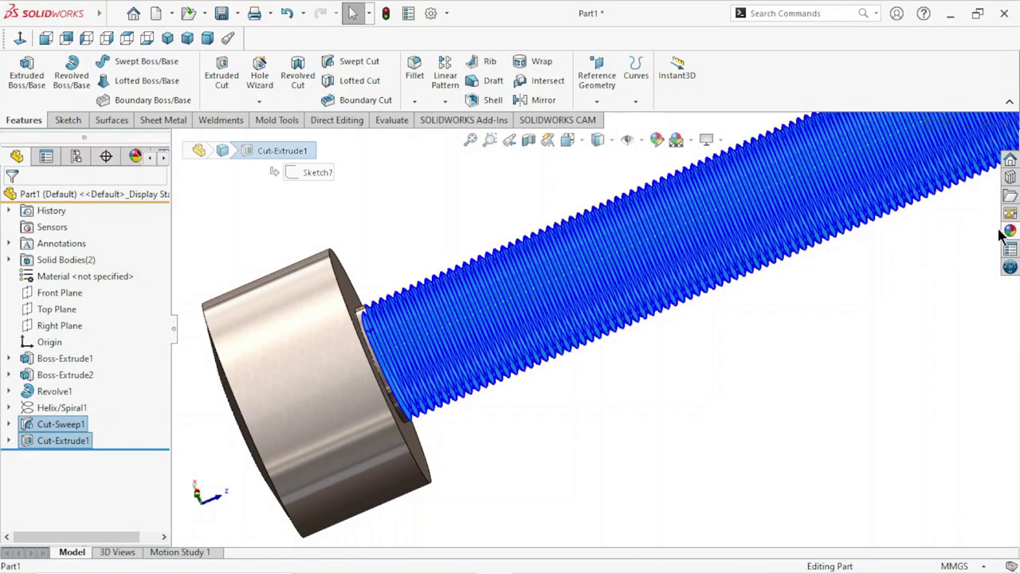
left_click(1008, 231)
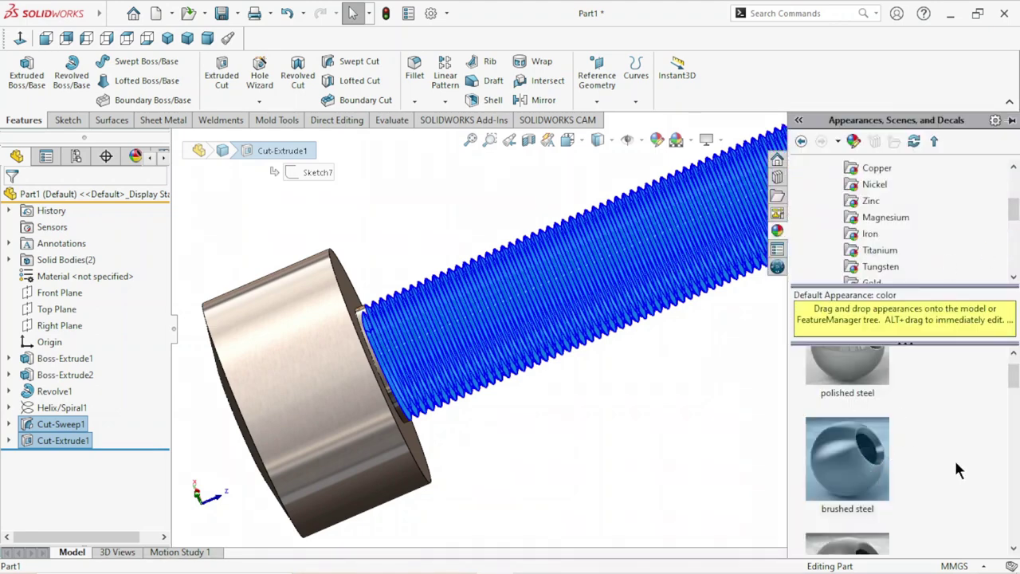
left_click_drag(1015, 386, 1014, 466)
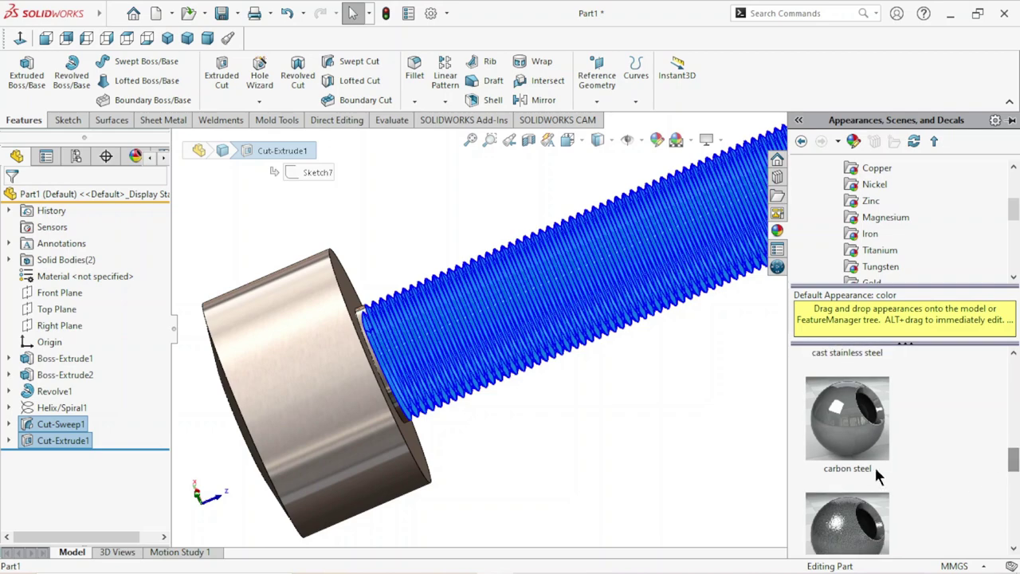
double_click(857, 444)
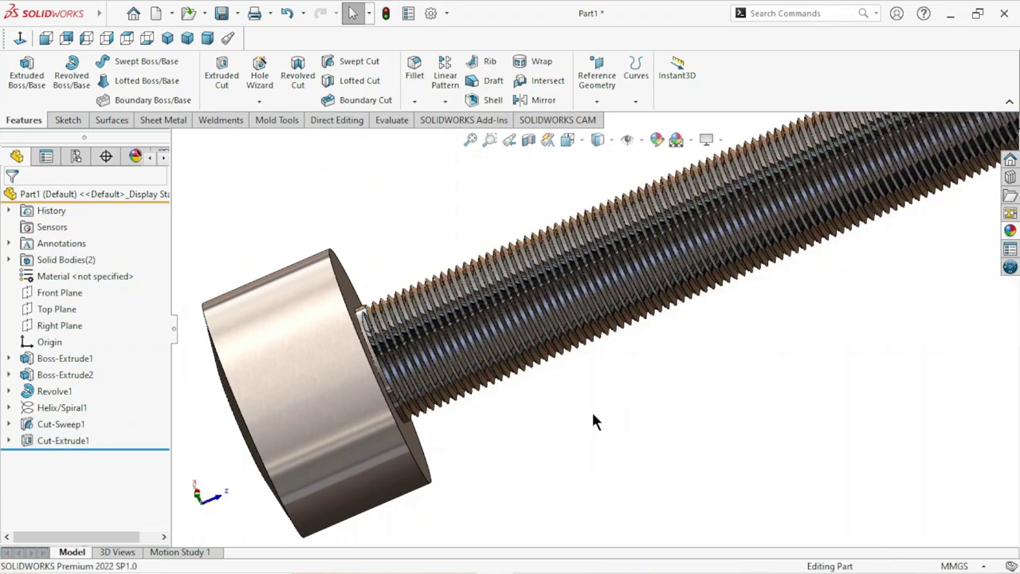
scroll(591, 409, "up", 5)
middle_click_drag(556, 386, 719, 388)
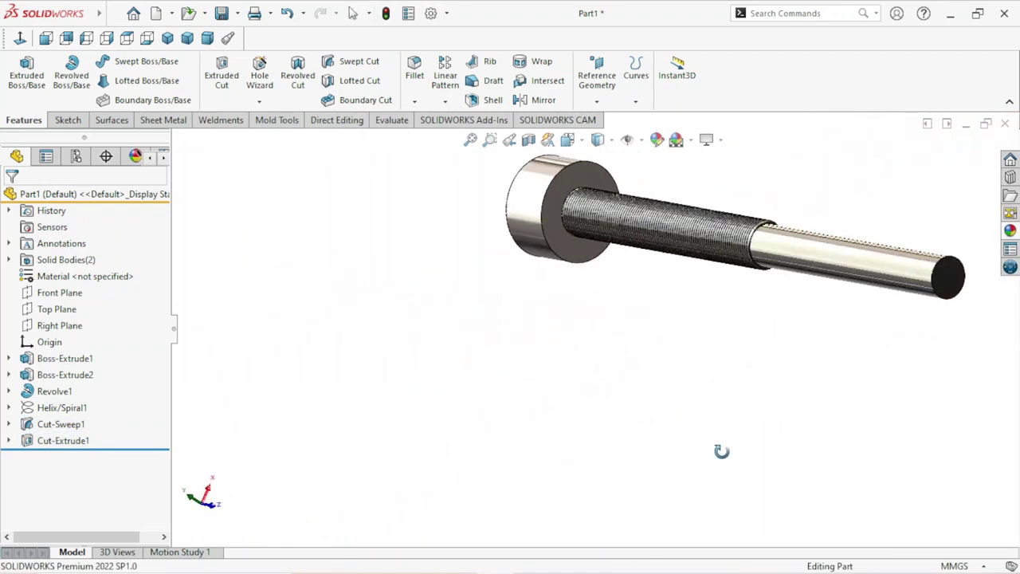
scroll(741, 273, "down", 3)
scroll(741, 274, "down", 3)
scroll(551, 403, "up", 3)
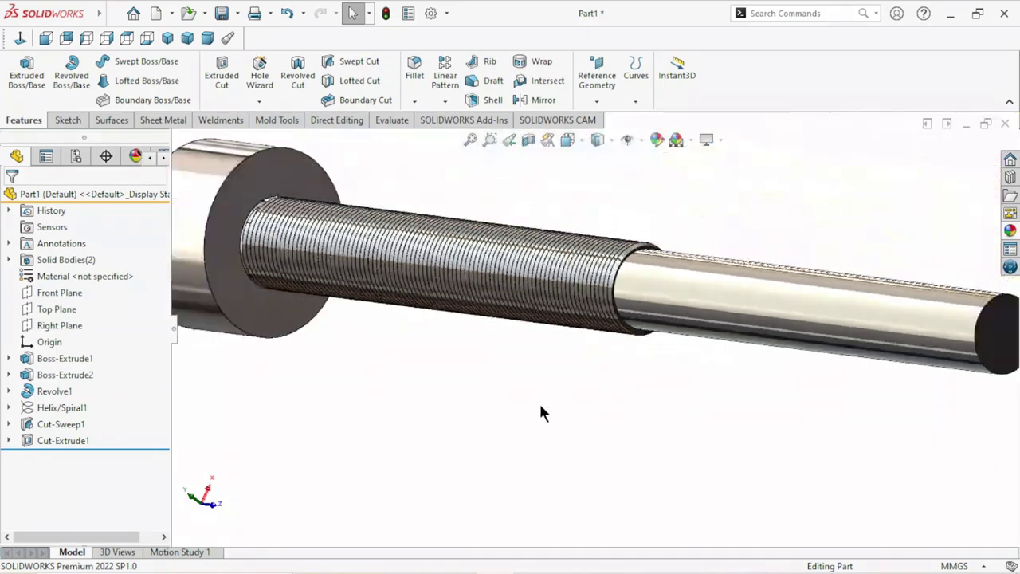
scroll(539, 402, "up", 2)
scroll(521, 350, "down", 2)
scroll(554, 323, "down", 2)
scroll(554, 323, "down", 2)
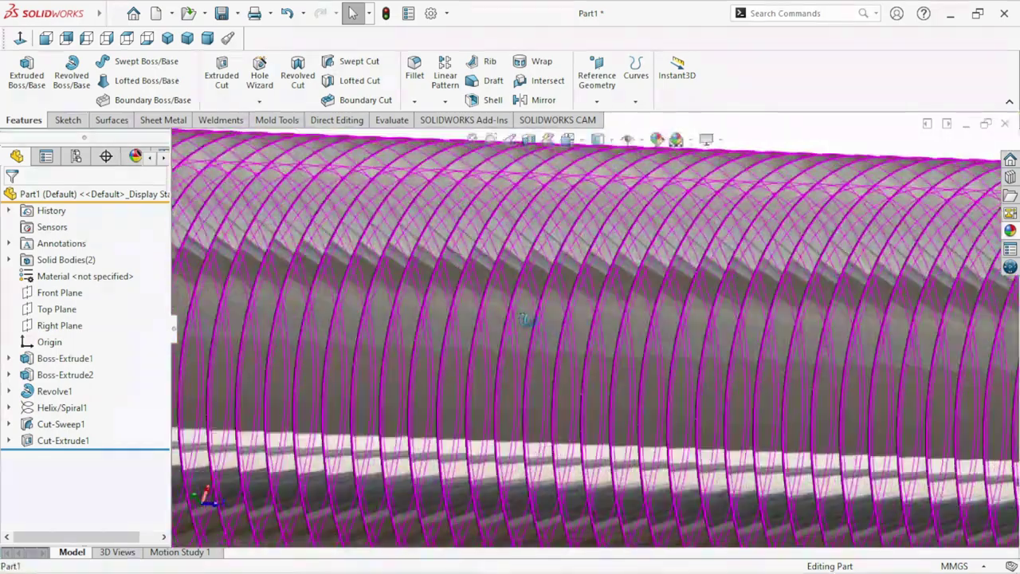
scroll(551, 327, "down", 2)
scroll(553, 341, "up", 3)
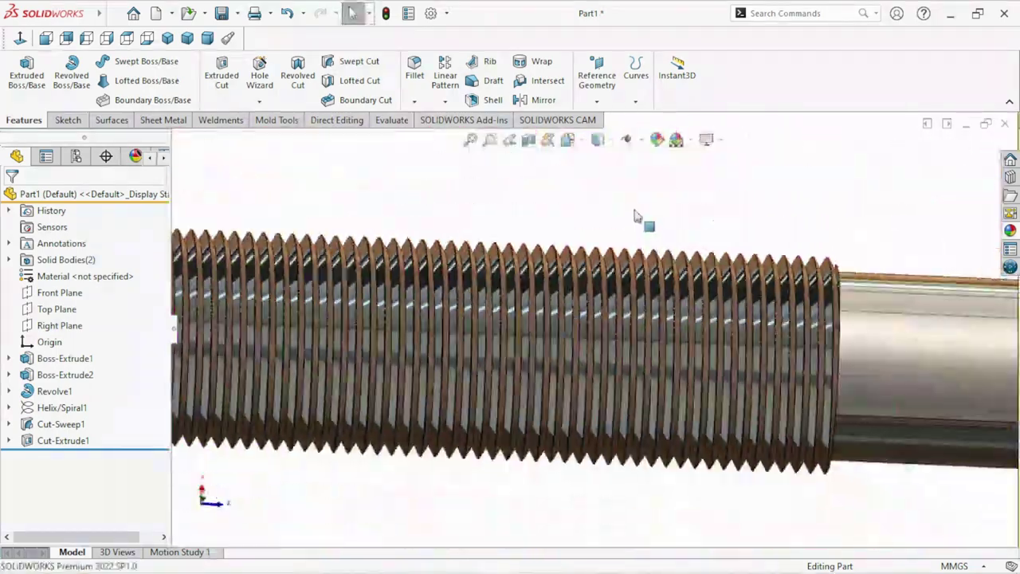
scroll(590, 271, "down", 3)
scroll(583, 275, "down", 2)
scroll(582, 271, "down", 1)
scroll(586, 279, "up", 3)
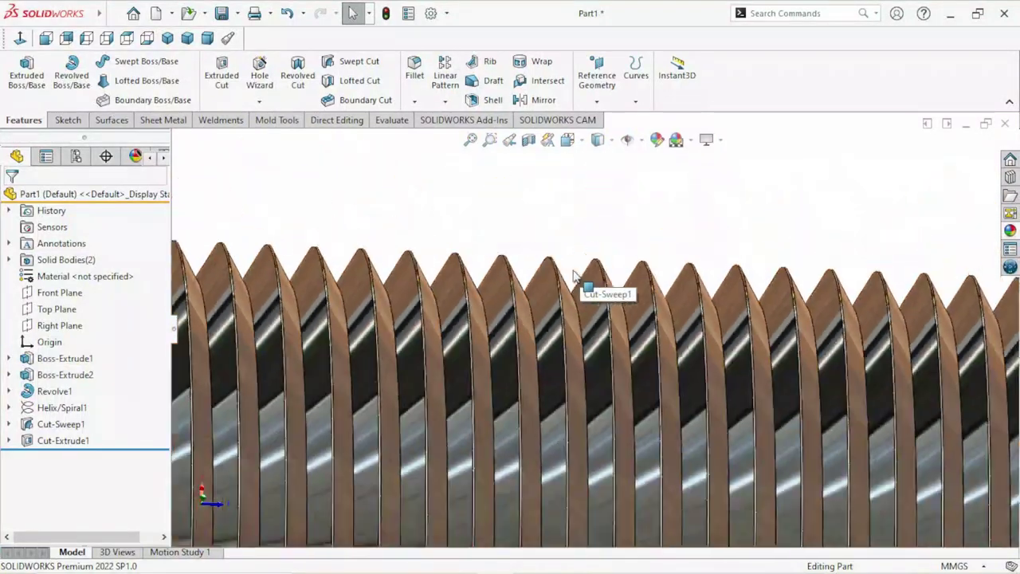
scroll(566, 291, "up", 3)
scroll(557, 295, "up", 3)
scroll(573, 353, "up", 1)
scroll(712, 416, "down", 1)
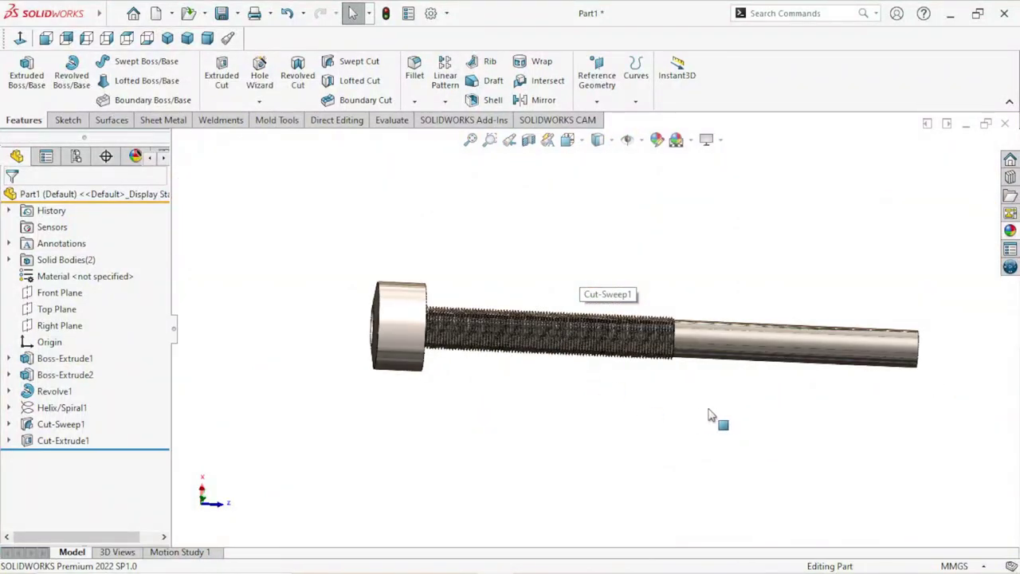
mouse_move(713, 417)
middle_mouse_down()
mouse_move(608, 368)
mouse_move(547, 421)
mouse_move(483, 358)
mouse_move(530, 420)
mouse_move(724, 408)
middle_mouse_up()
scroll(723, 382, "up", 1)
scroll(678, 355, "down", 3)
mouse_move(638, 353)
middle_mouse_down()
mouse_move(587, 306)
mouse_move(583, 360)
middle_mouse_up()
scroll(581, 355, "up", 3)
scroll(631, 314, "down", 3)
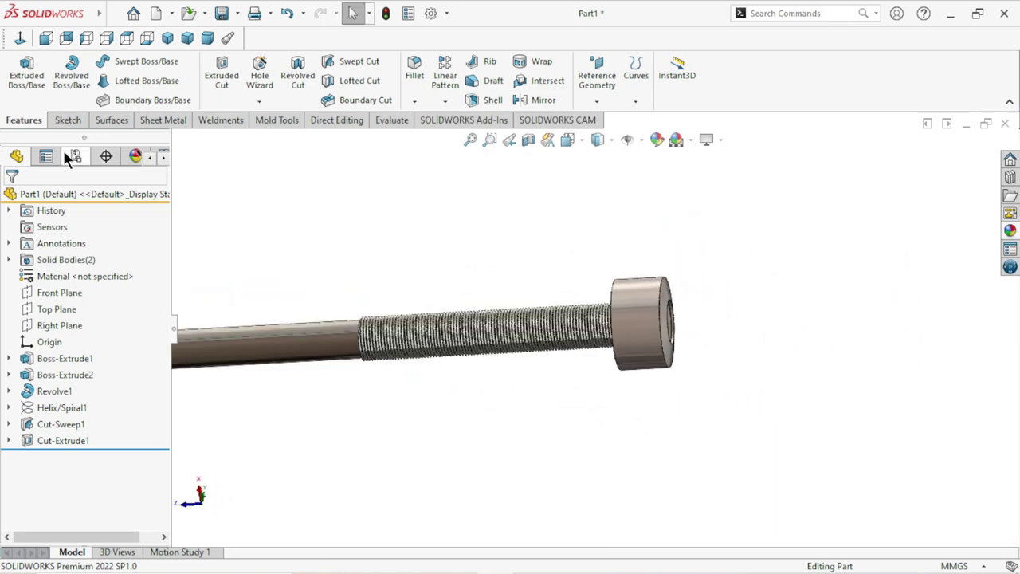
scroll(696, 330, "down", 2)
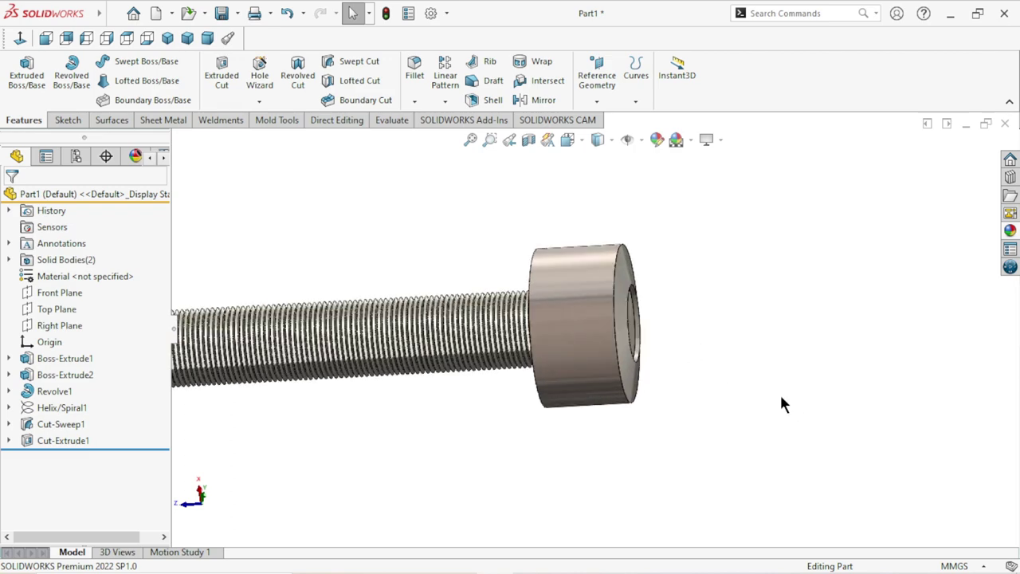
scroll(636, 433, "down", 1)
scroll(583, 403, "up", 2)
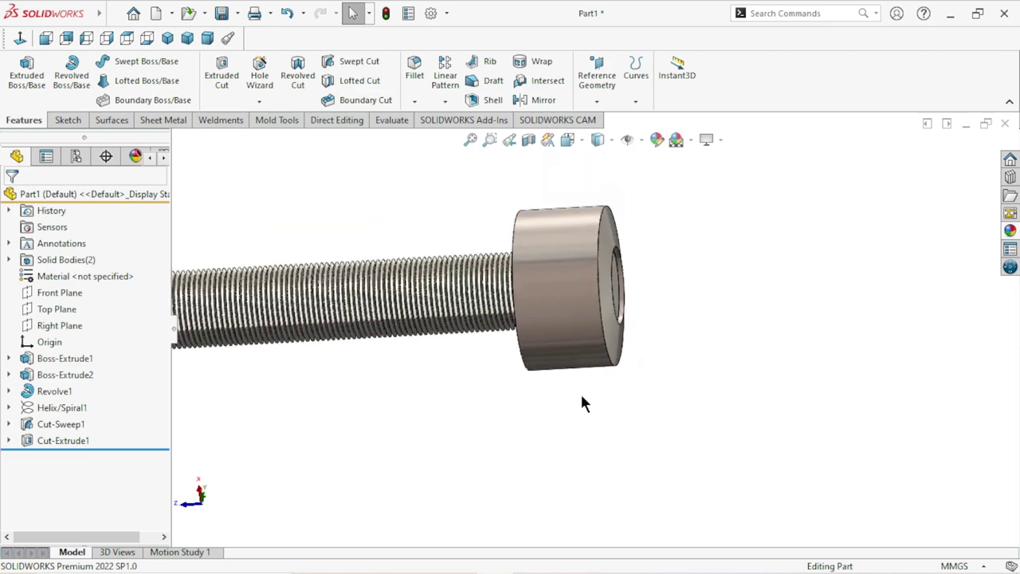
mouse_move(582, 403)
middle_mouse_down()
mouse_move(681, 364)
mouse_move(665, 358)
mouse_move(630, 375)
mouse_move(649, 399)
middle_mouse_up()
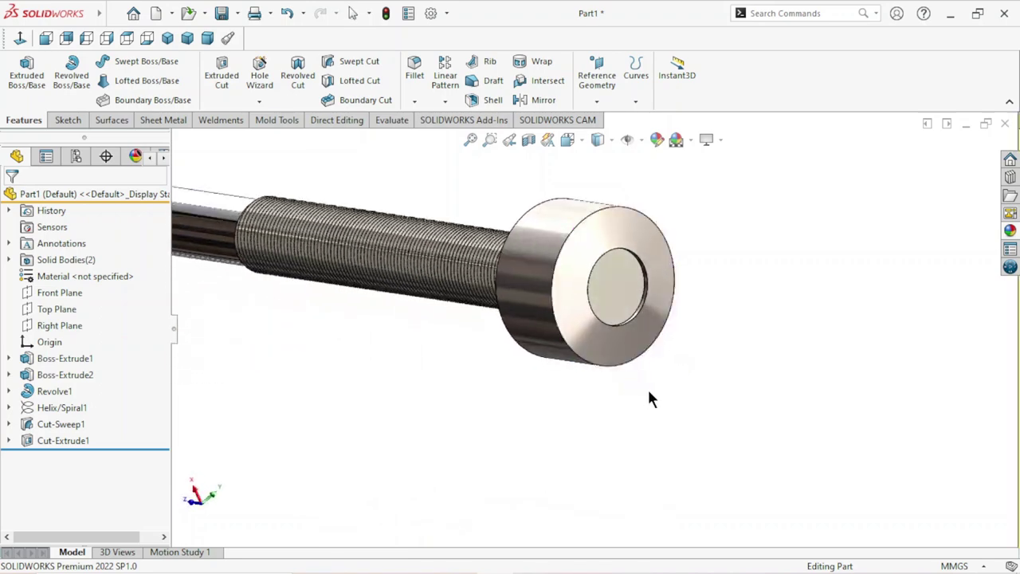
scroll(616, 317, "down", 3)
scroll(617, 318, "down", 1)
scroll(622, 339, "up", 3)
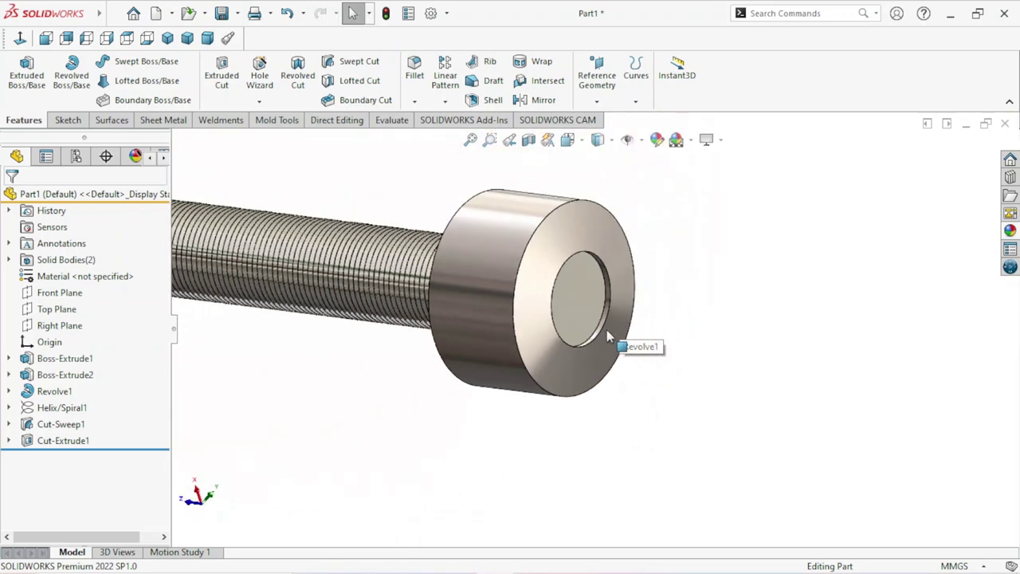
scroll(724, 368, "up", 1)
mouse_move(750, 348)
middle_mouse_down()
mouse_move(713, 372)
mouse_move(696, 344)
mouse_move(703, 358)
mouse_move(685, 356)
mouse_move(730, 337)
mouse_move(755, 353)
mouse_move(719, 359)
middle_mouse_up()
scroll(580, 359, "up", 2)
scroll(674, 353, "down", 4)
scroll(719, 359, "up", 2)
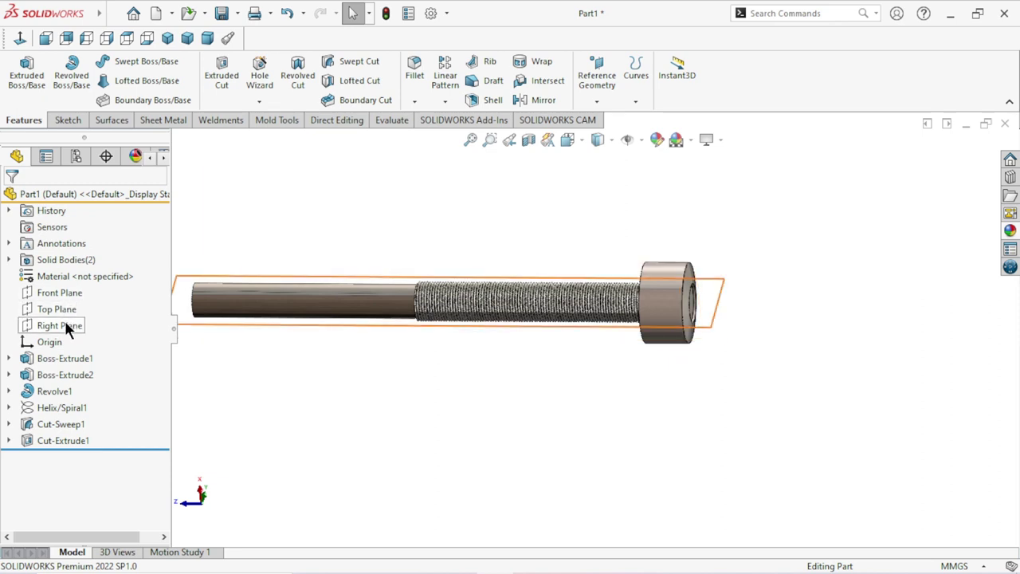
Step: Start Sketch8 on the Right Plane, view it Normal To, and zoom in on the bolt
left_click(64, 320)
left_click(78, 301)
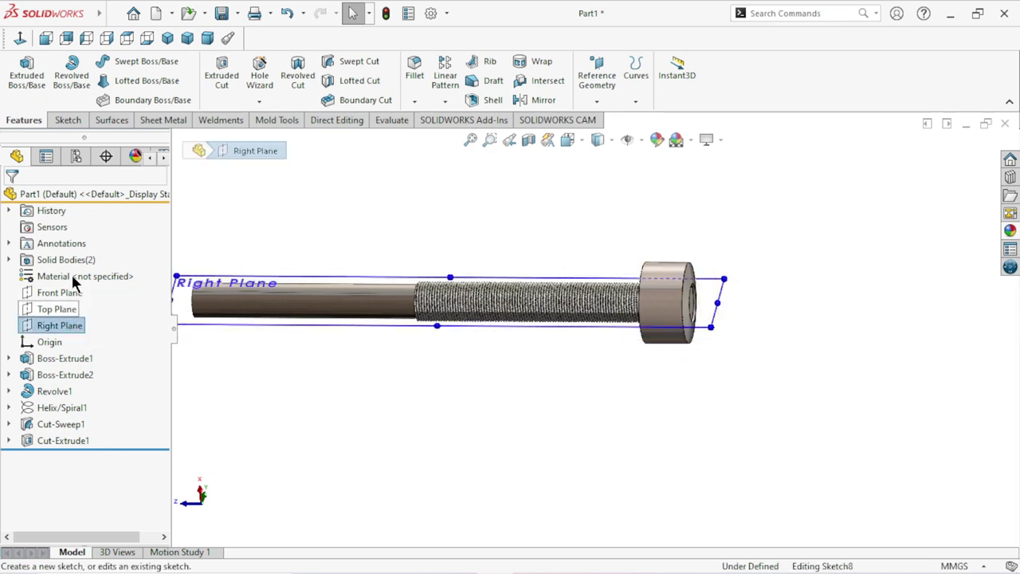
left_click(22, 40)
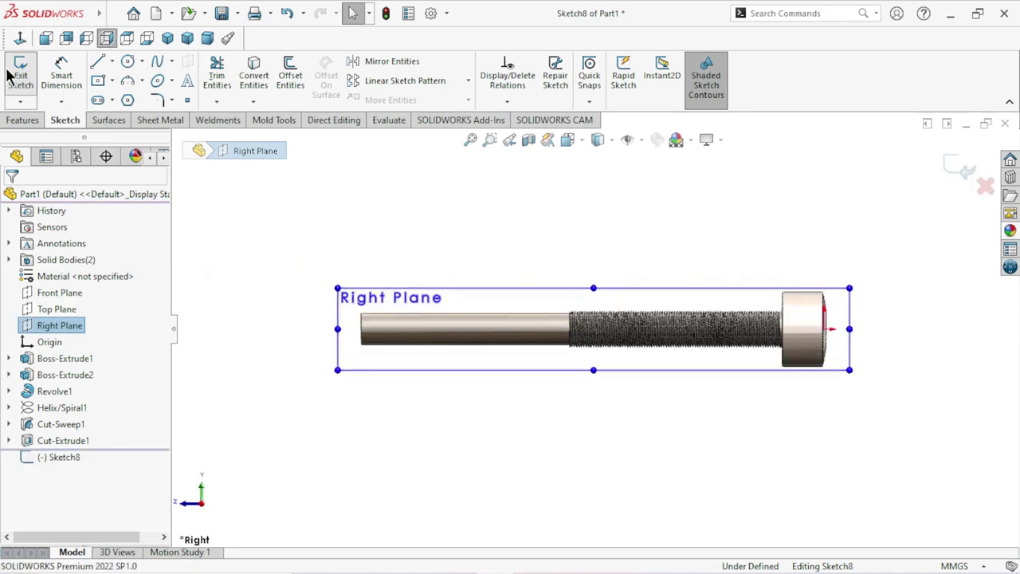
scroll(779, 318, "up", 2)
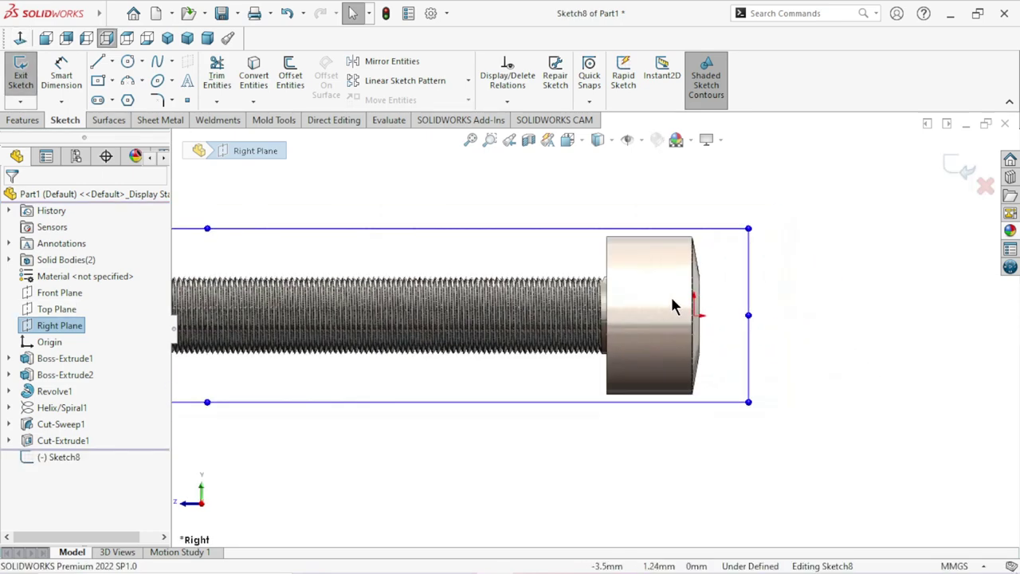
scroll(671, 294, "up", 2)
scroll(562, 323, "up", 2)
scroll(562, 322, "down", 1)
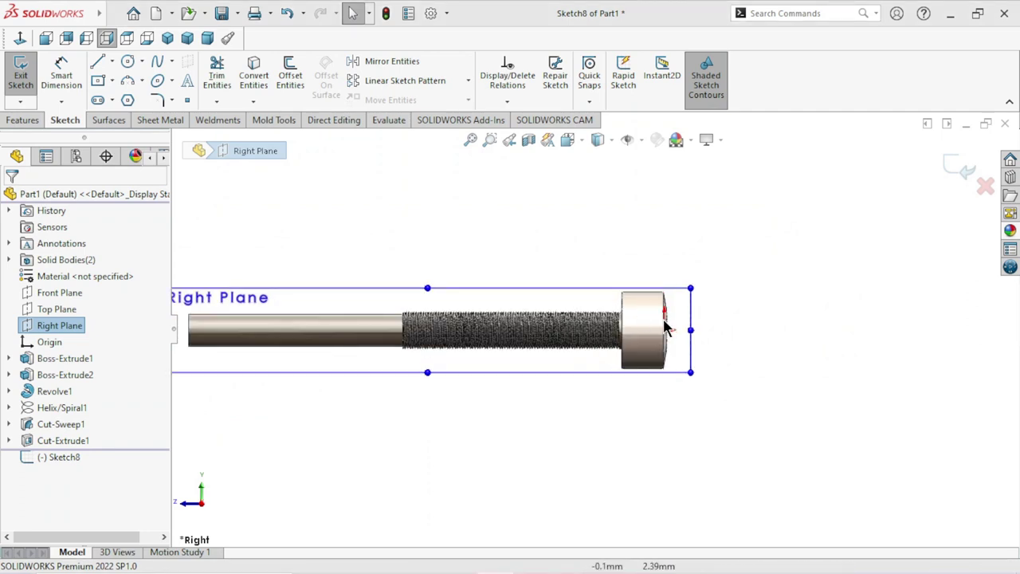
scroll(667, 326, "down", 1)
scroll(638, 323, "down", 1)
scroll(613, 326, "up", 1)
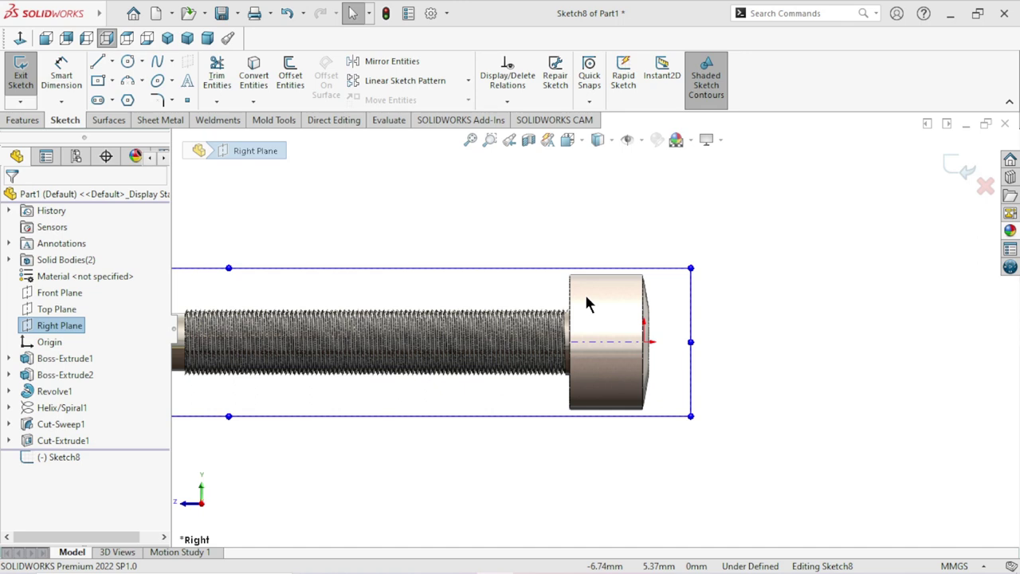
left_click(736, 390)
scroll(603, 409, "up", 3)
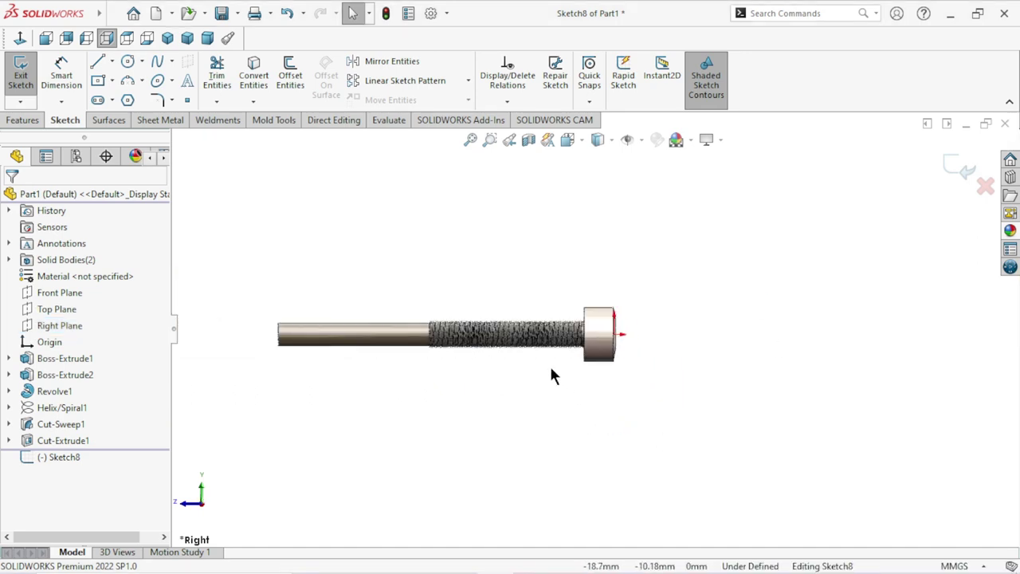
scroll(557, 351, "down", 3)
scroll(596, 284, "down", 1)
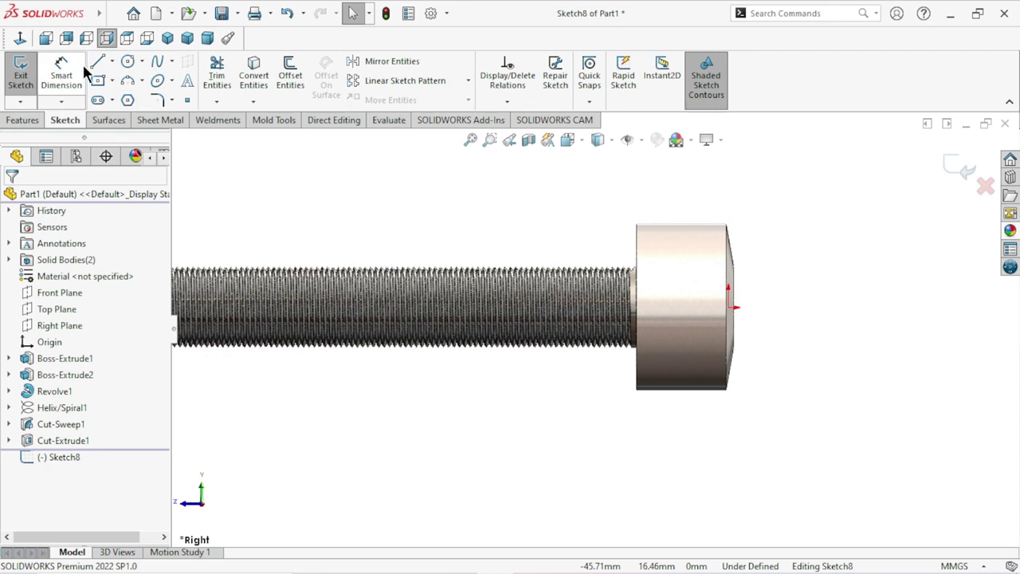
Step: Draw lines for the upright above the head, top edge over the thread and a short step down
left_click(104, 59)
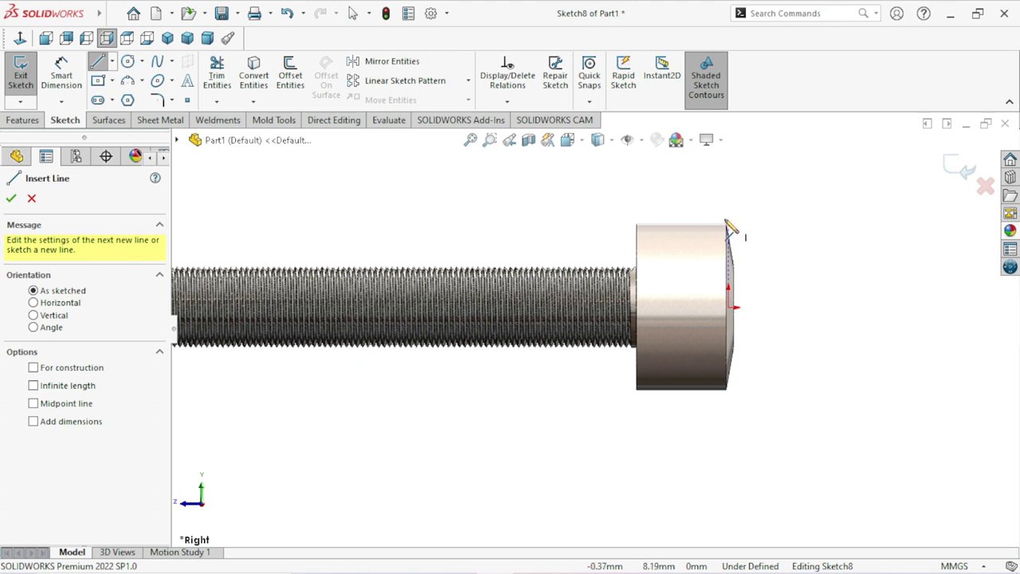
left_click(729, 229)
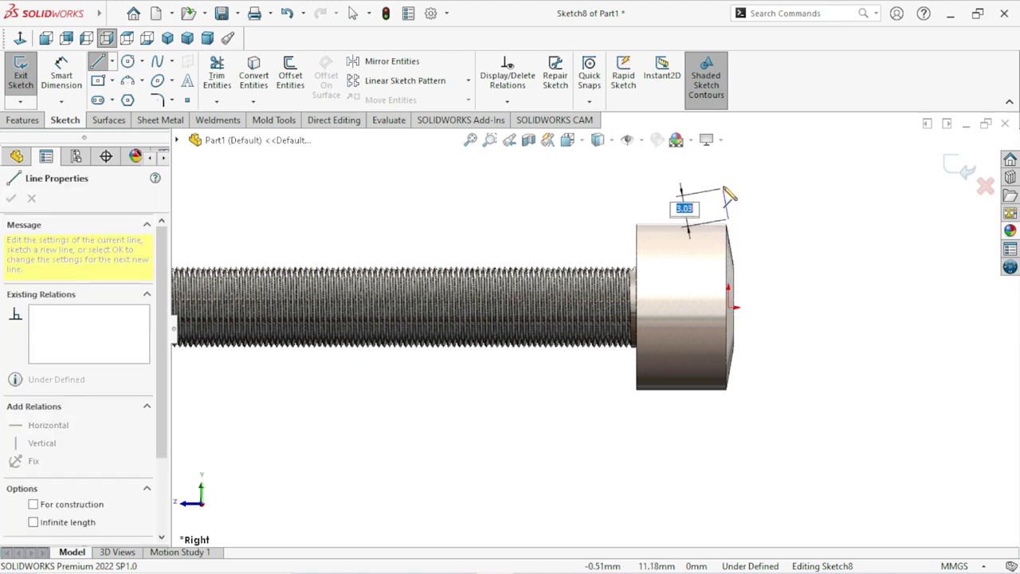
left_click(728, 192)
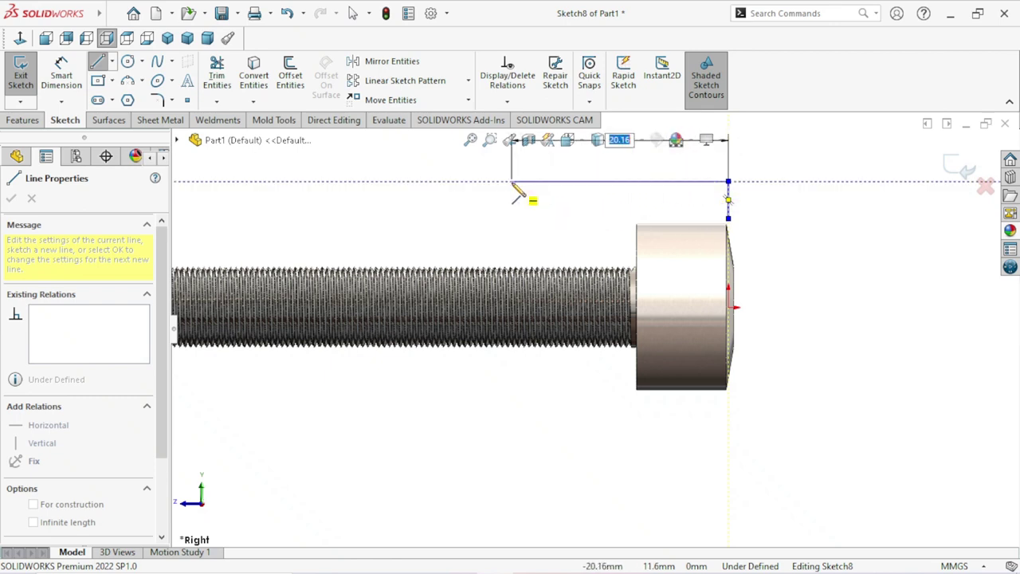
left_click(511, 181)
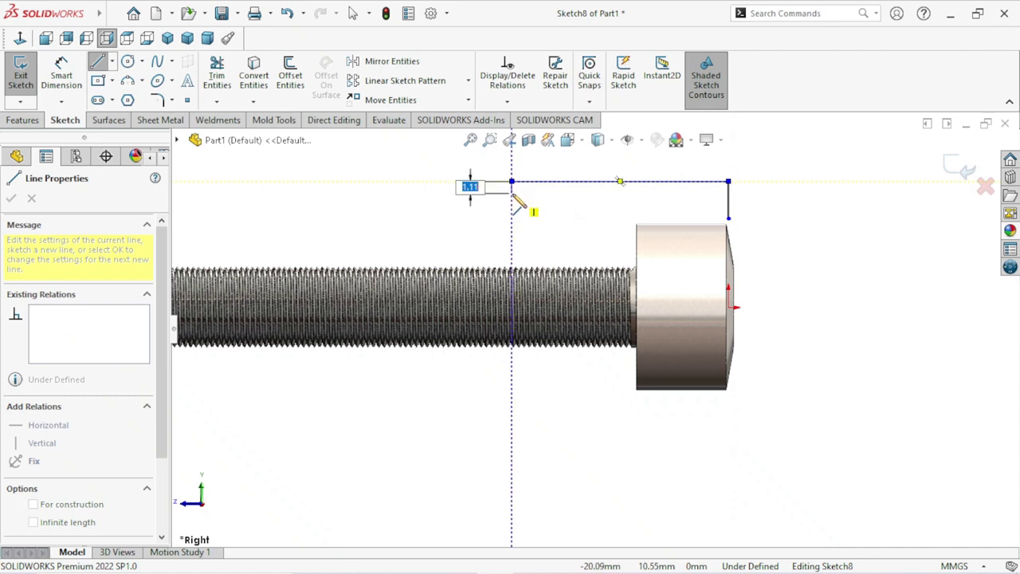
left_click(512, 193)
scroll(487, 207, "up", 4)
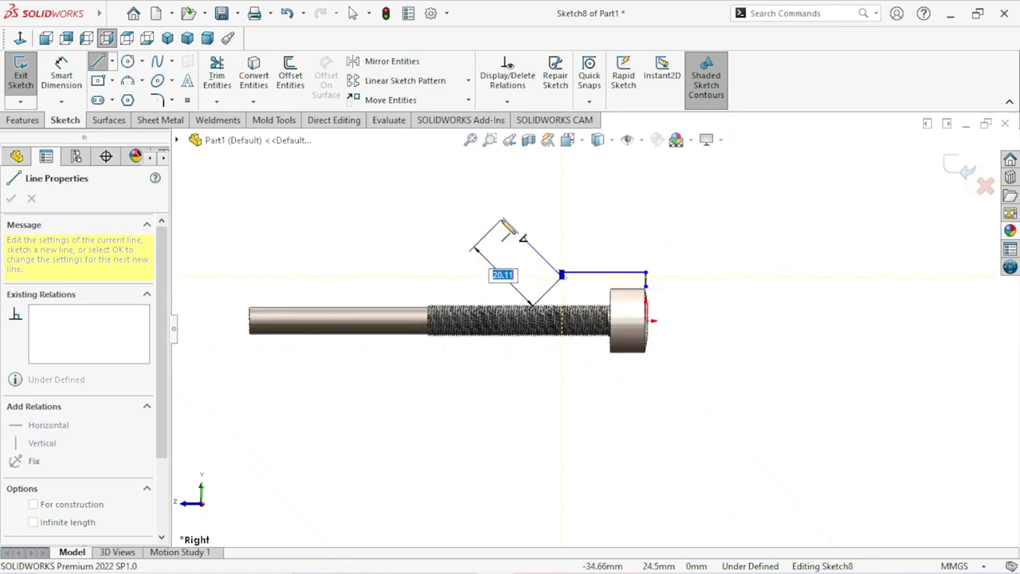
scroll(546, 297, "down", 3)
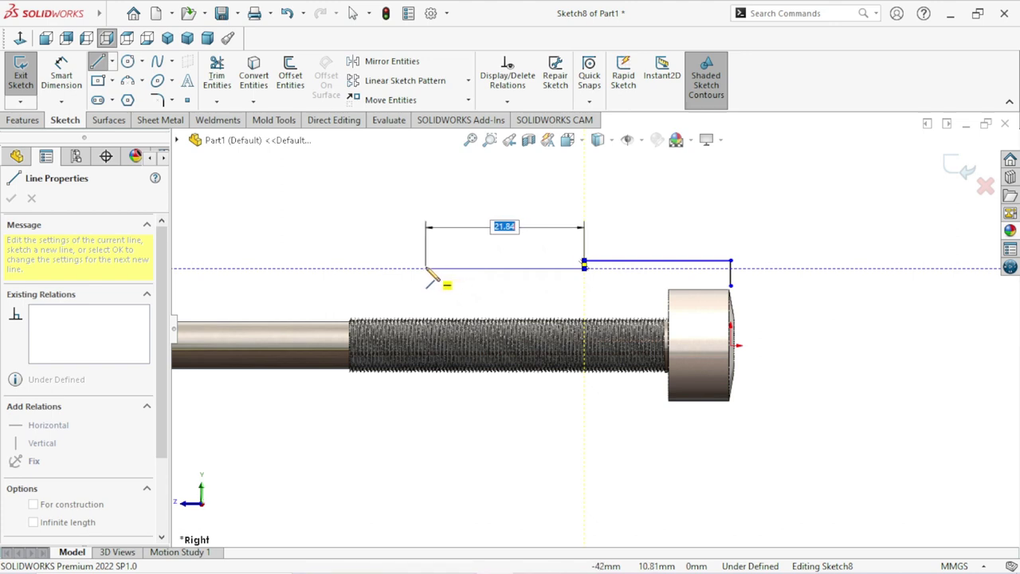
Step: Add the lower edge, sloped left end and closing line back to the head, then exit the Line tool
left_click(426, 268)
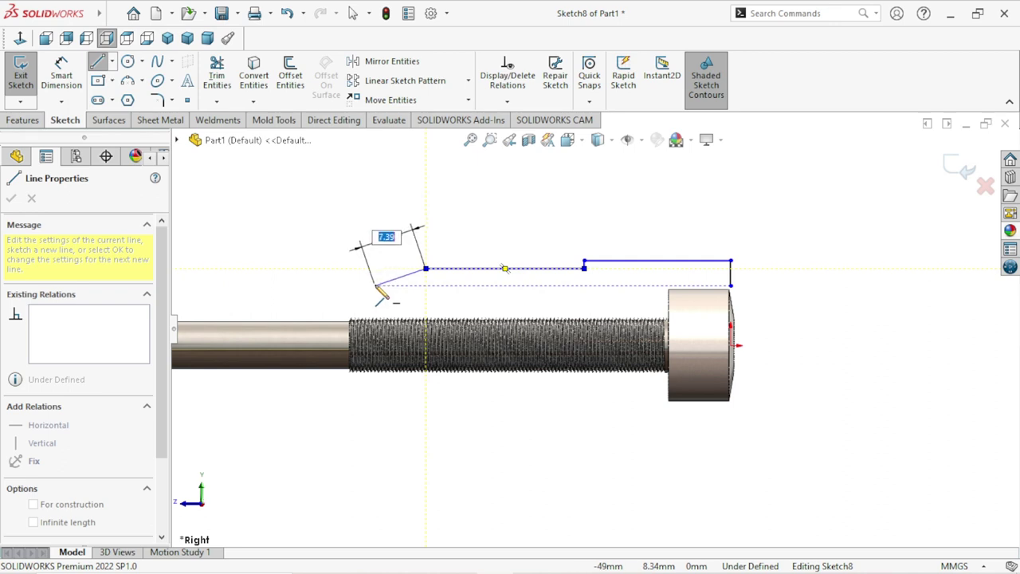
left_click(375, 285)
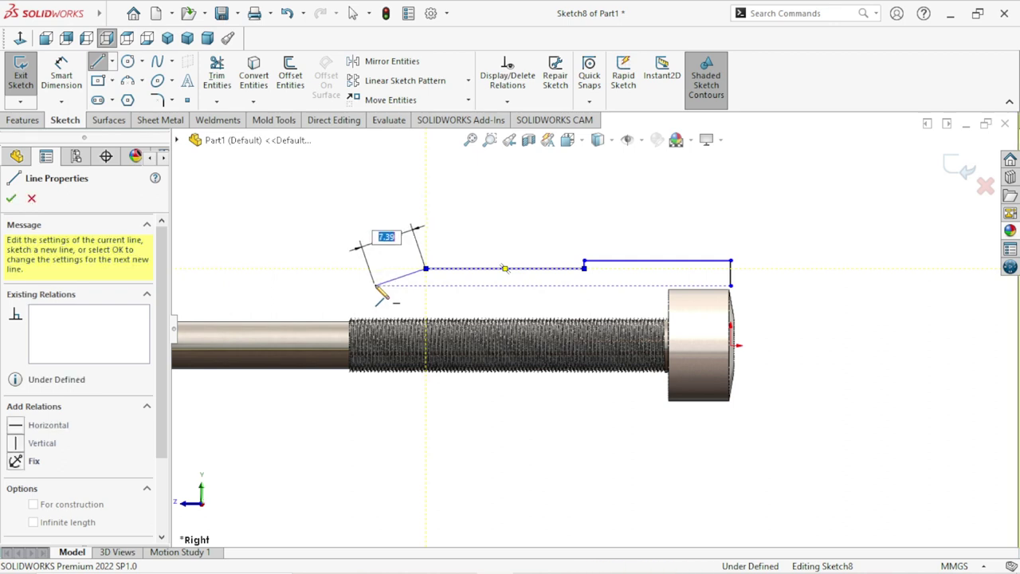
left_click(730, 285)
right_click(771, 286)
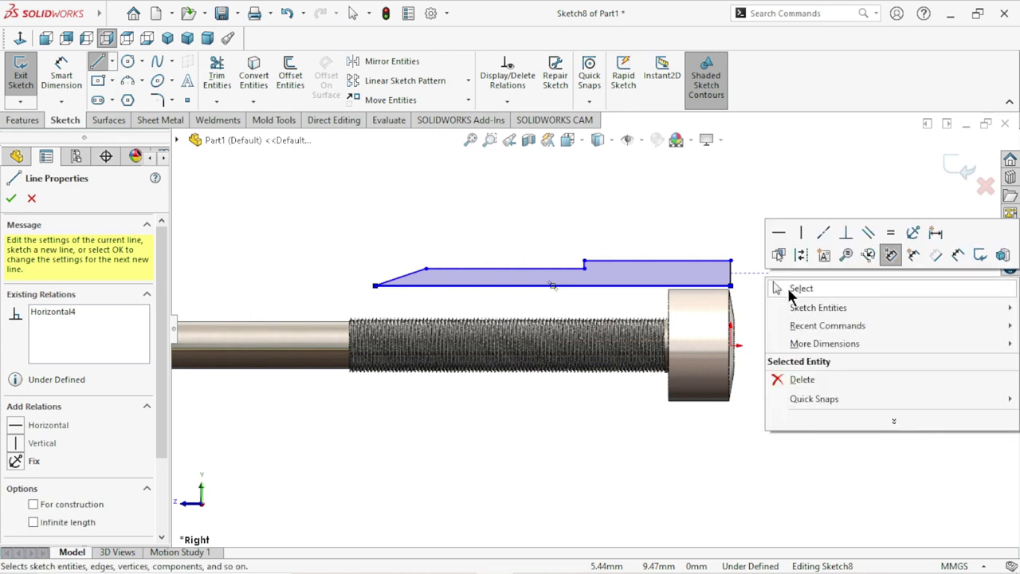
left_click(791, 290)
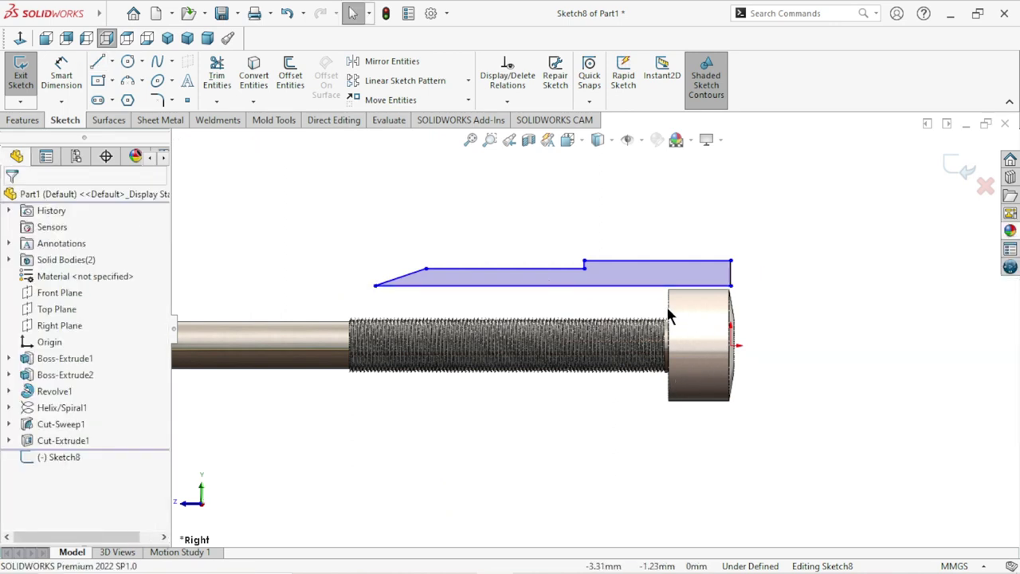
scroll(669, 317, "down", 4)
scroll(629, 301, "up", 3)
scroll(479, 293, "down", 1)
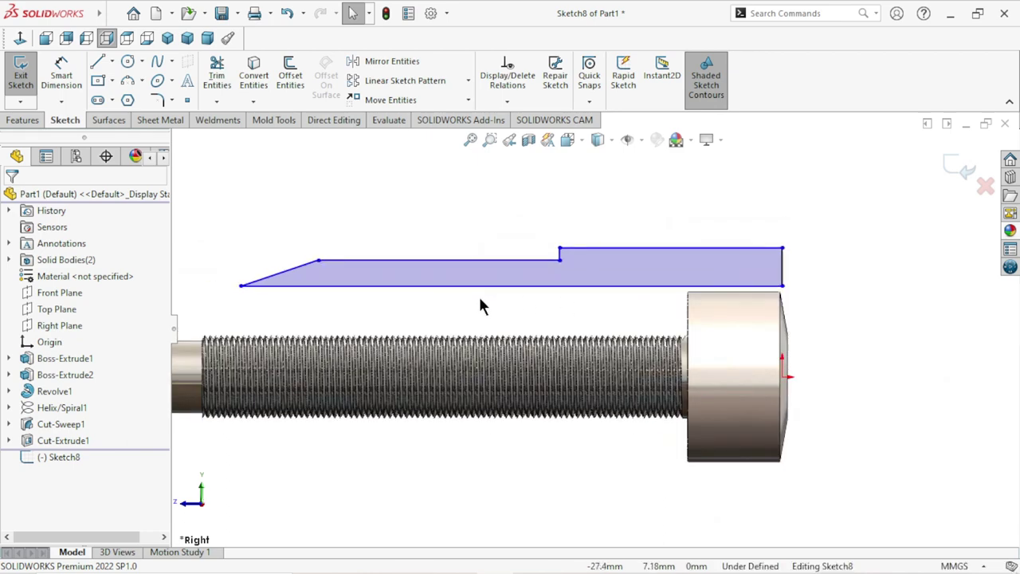
Step: Dimension the sleeve profile's overall length as 48 mm
left_click(62, 76)
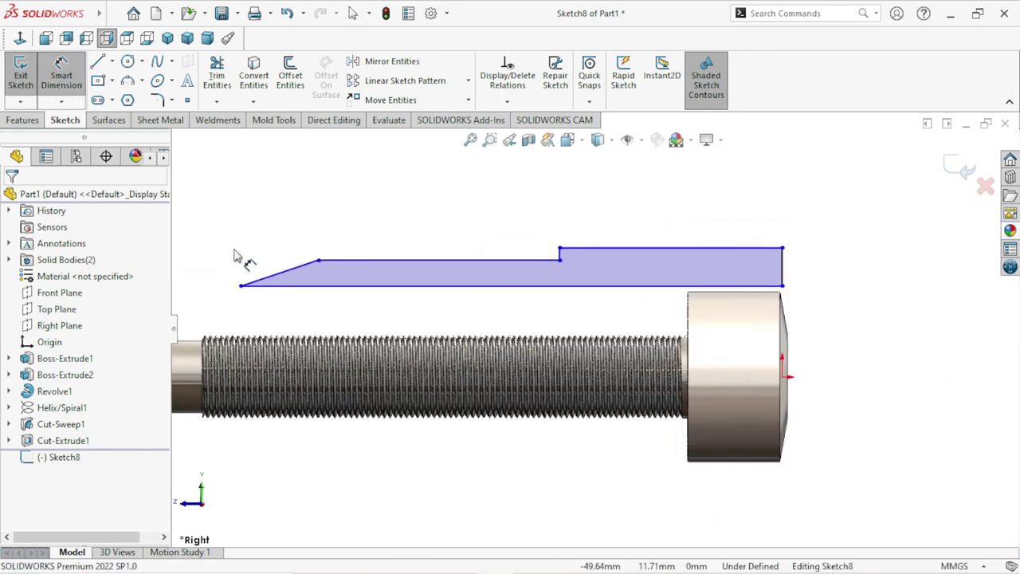
left_click(240, 287)
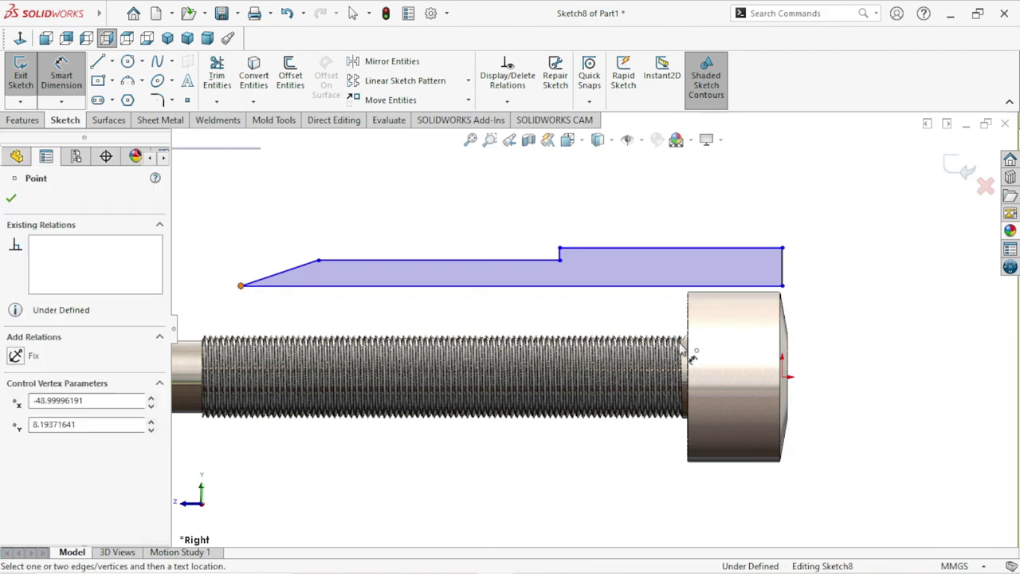
left_click(782, 284)
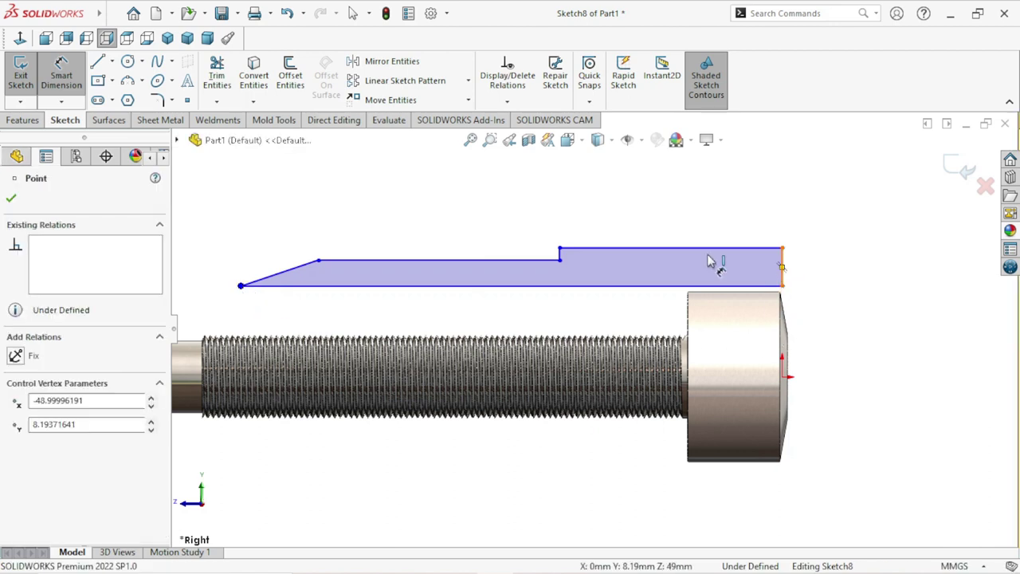
left_click(513, 205)
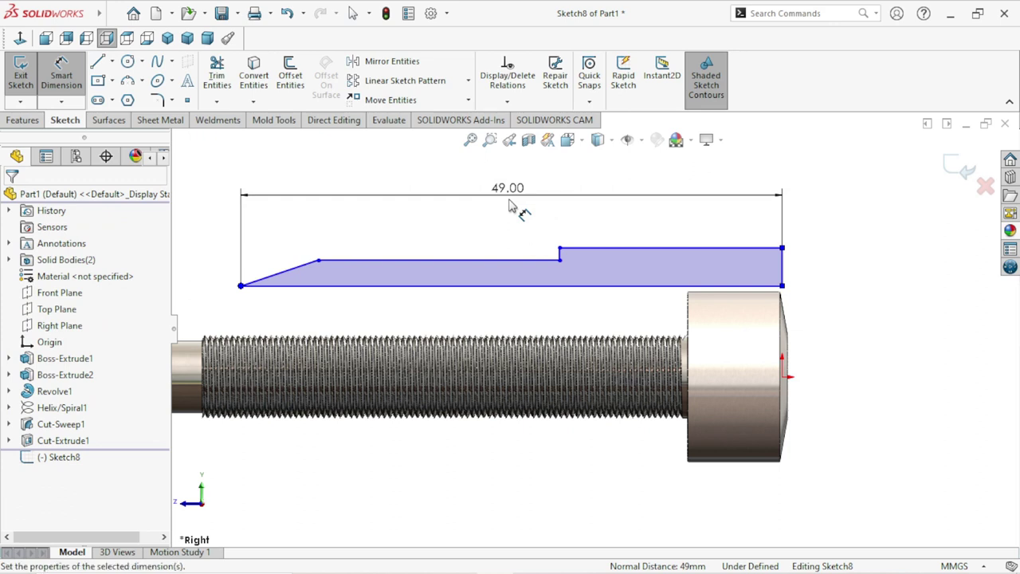
type("48")
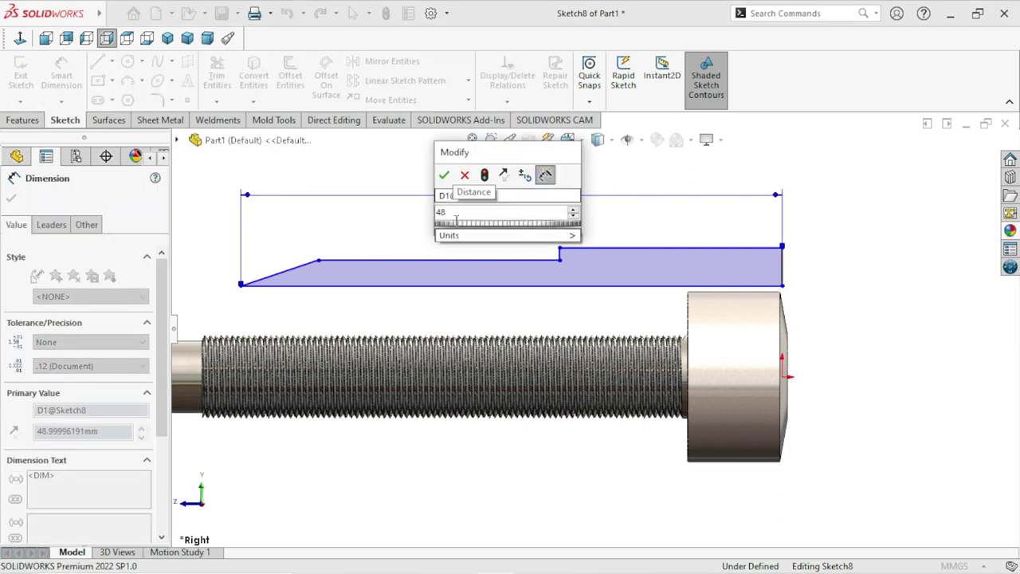
left_click(465, 175)
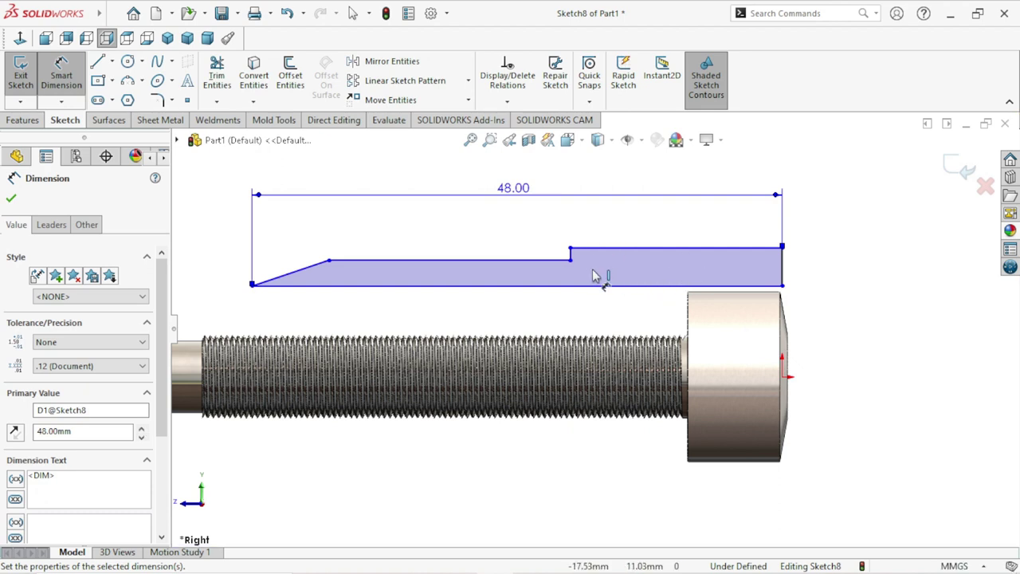
Step: Set the wider step to 22 mm long and keep a 26 mm reference dimension from the left end
left_click(665, 249)
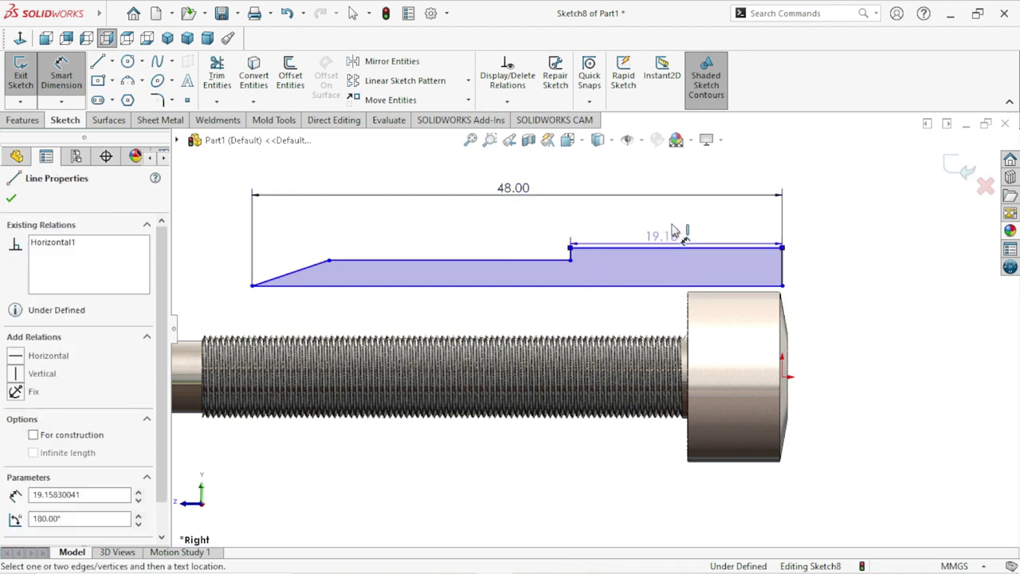
left_click(671, 232)
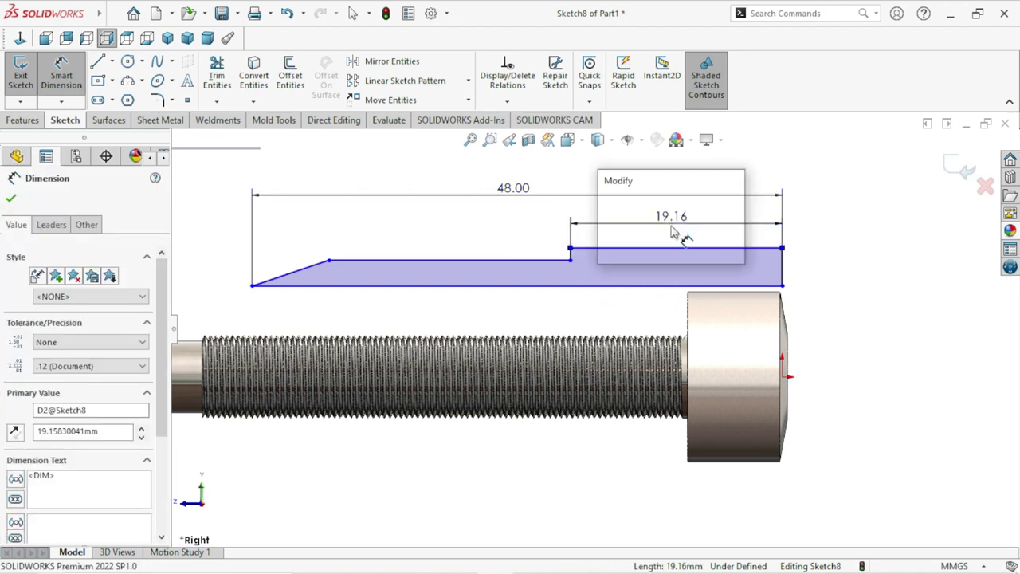
type("22")
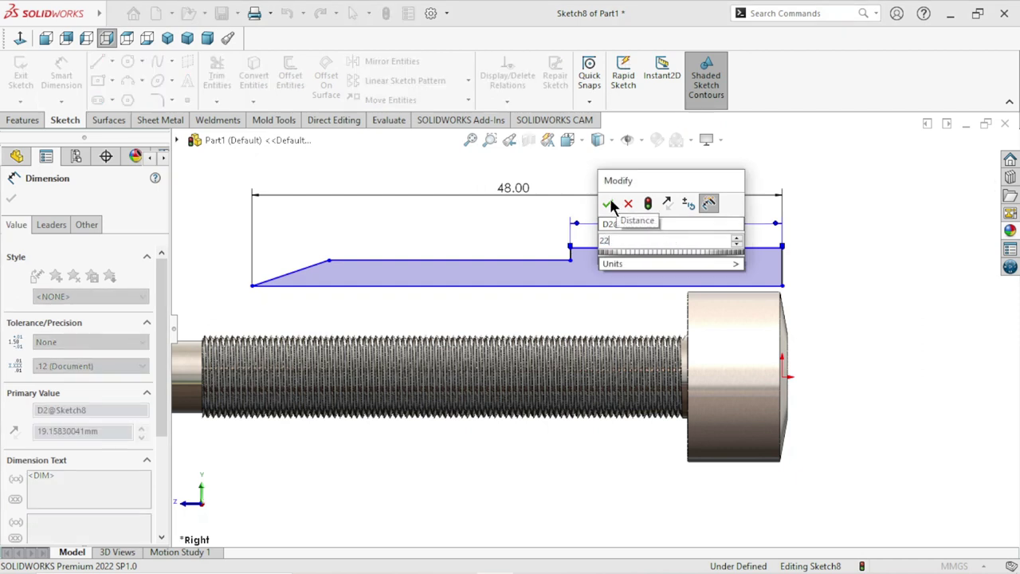
left_click(608, 204)
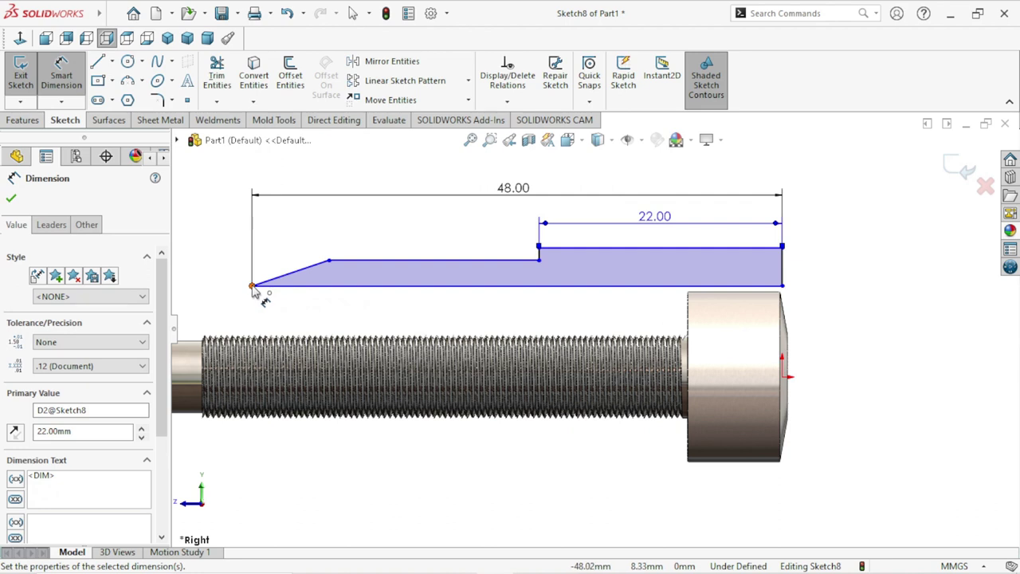
left_click(252, 286)
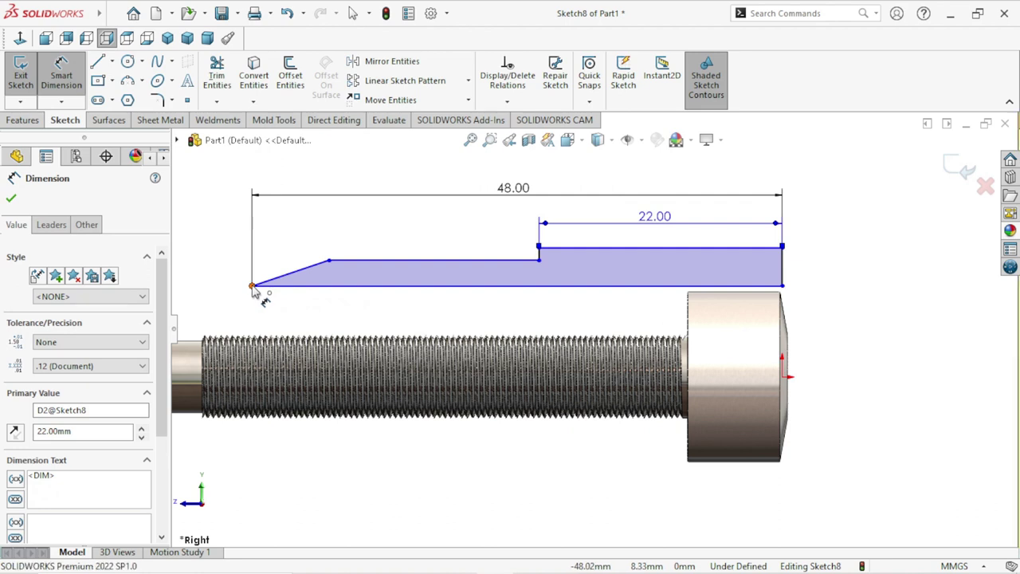
left_click(540, 255)
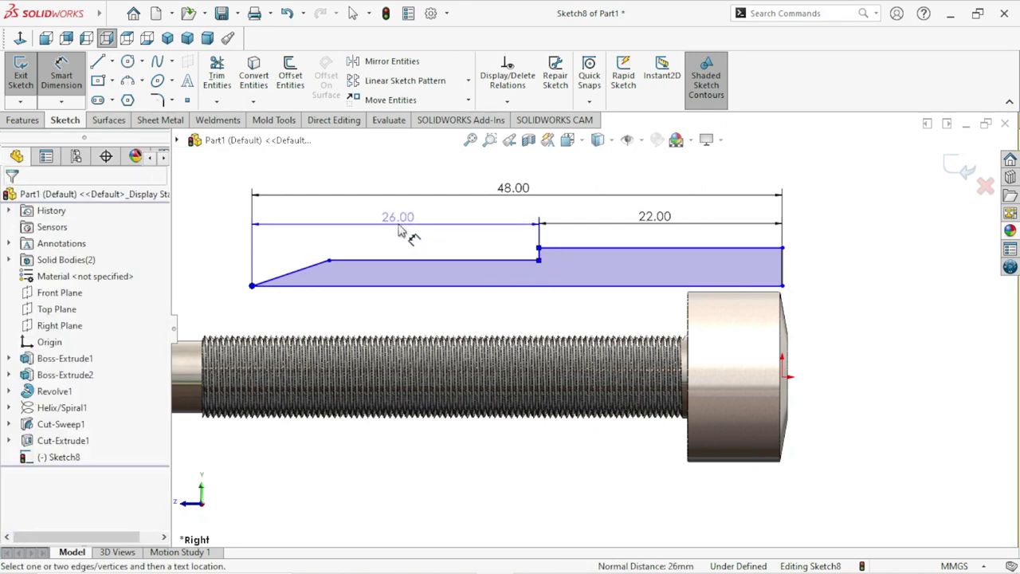
left_click(402, 226)
left_click(590, 226)
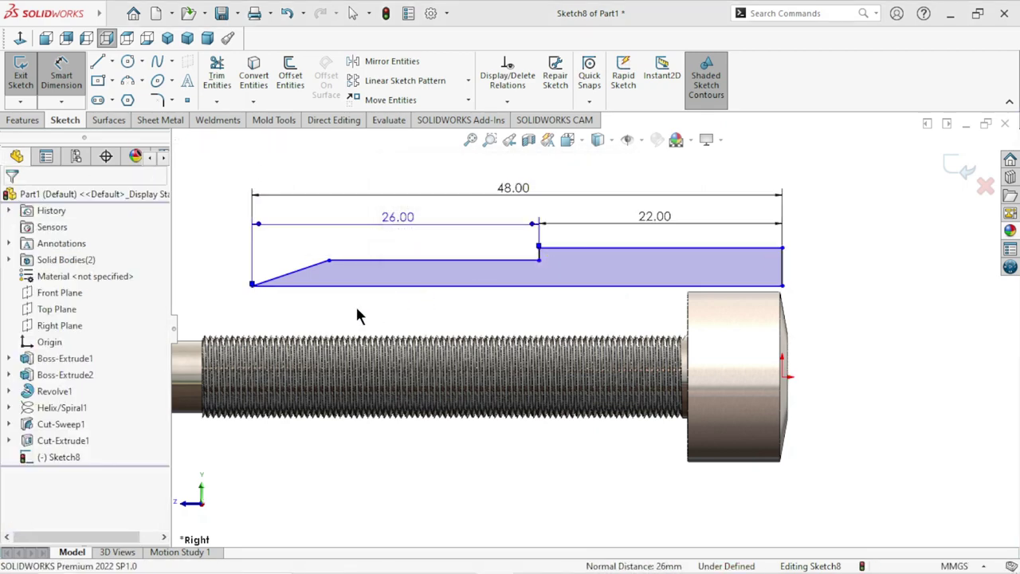
Step: Dimension the sloped lead-in length as 6 mm
scroll(411, 276, "down", 2)
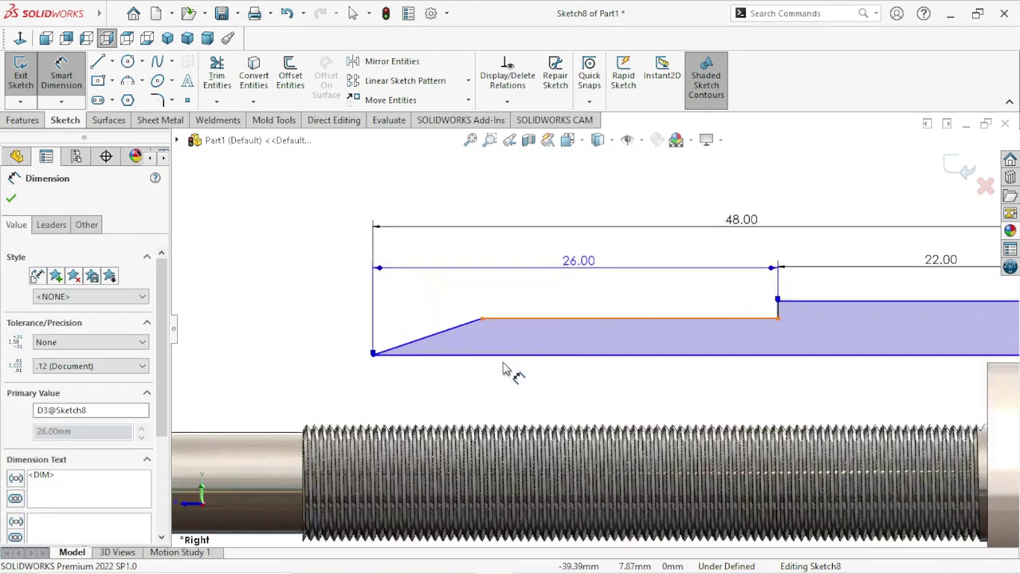
scroll(510, 367, "down", 3)
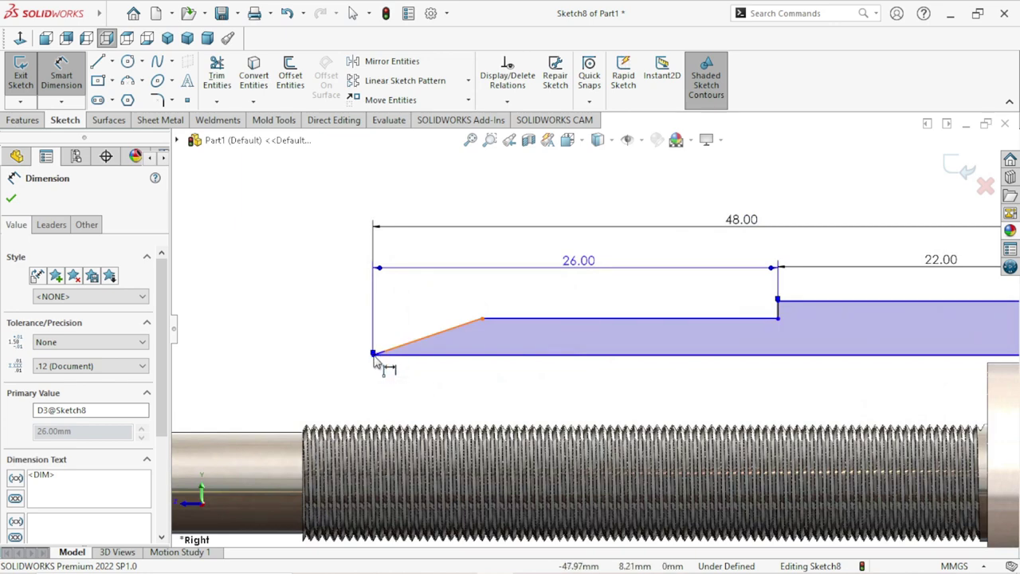
left_click(373, 356)
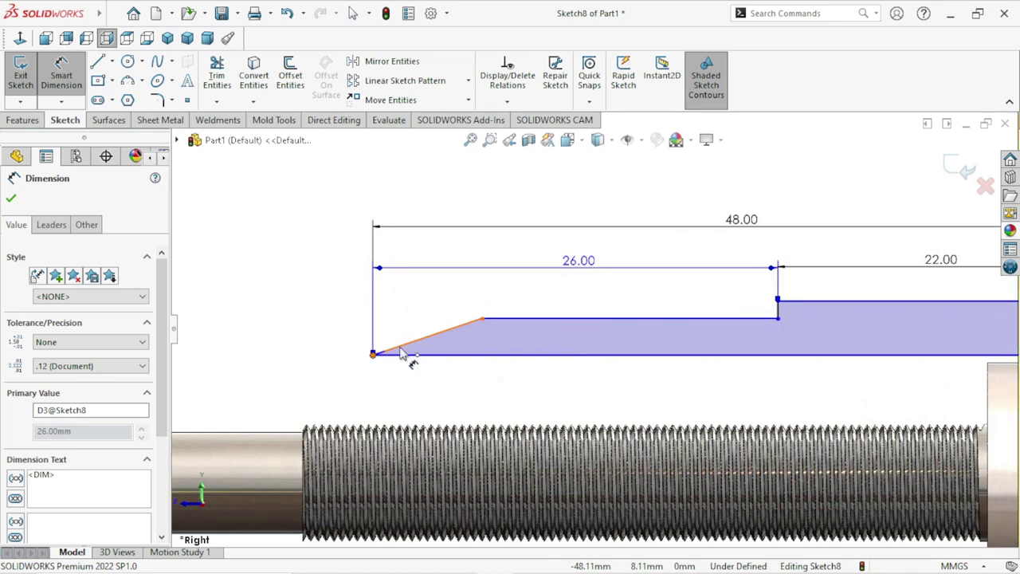
left_click(481, 321)
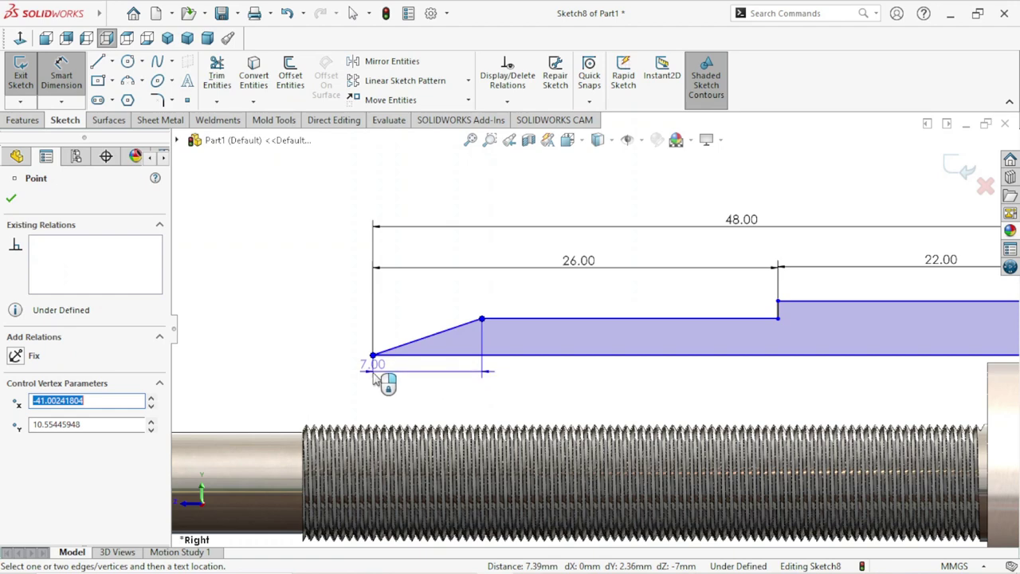
left_click(441, 383)
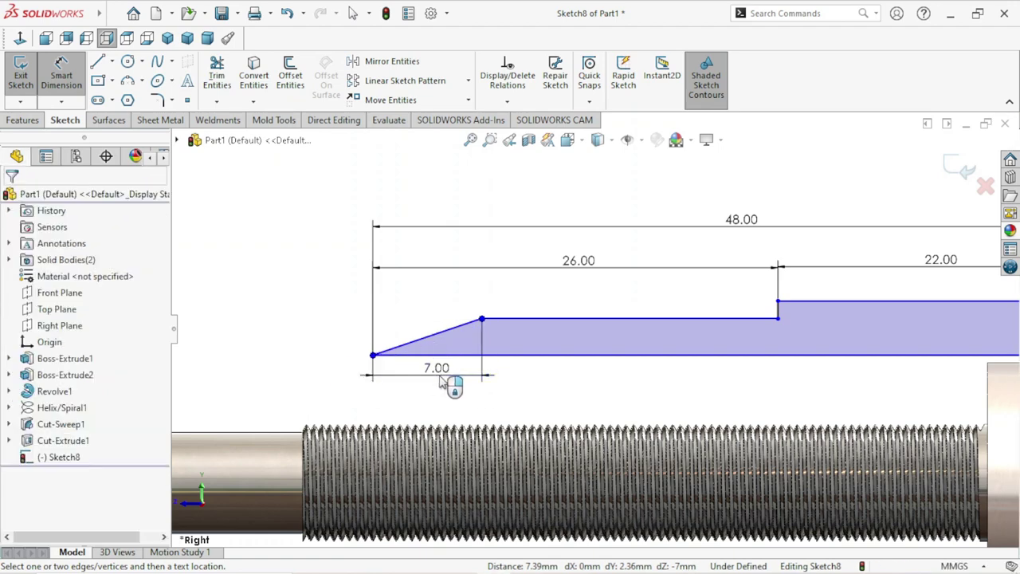
left_click(438, 383)
type("6")
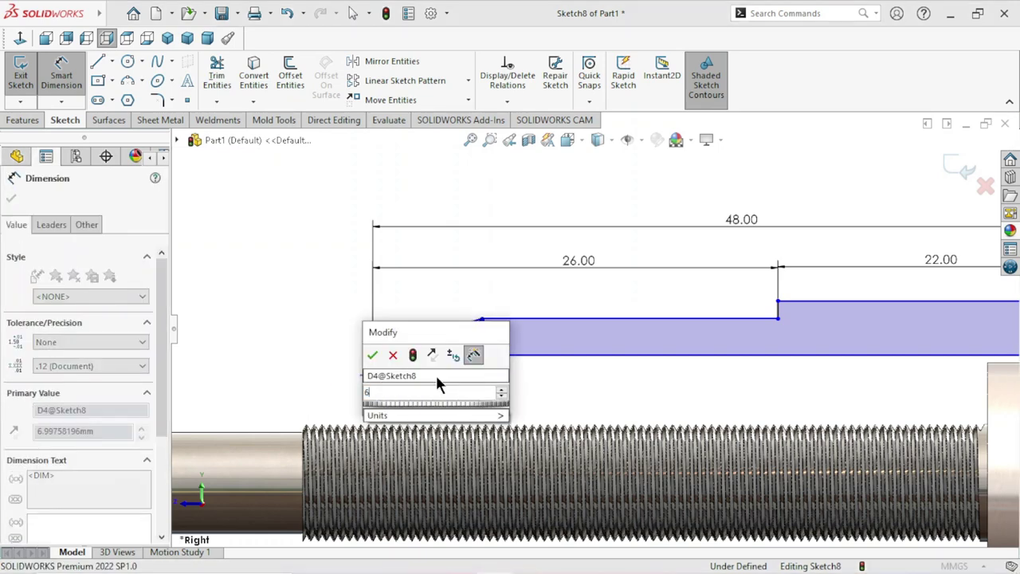
left_click(375, 354)
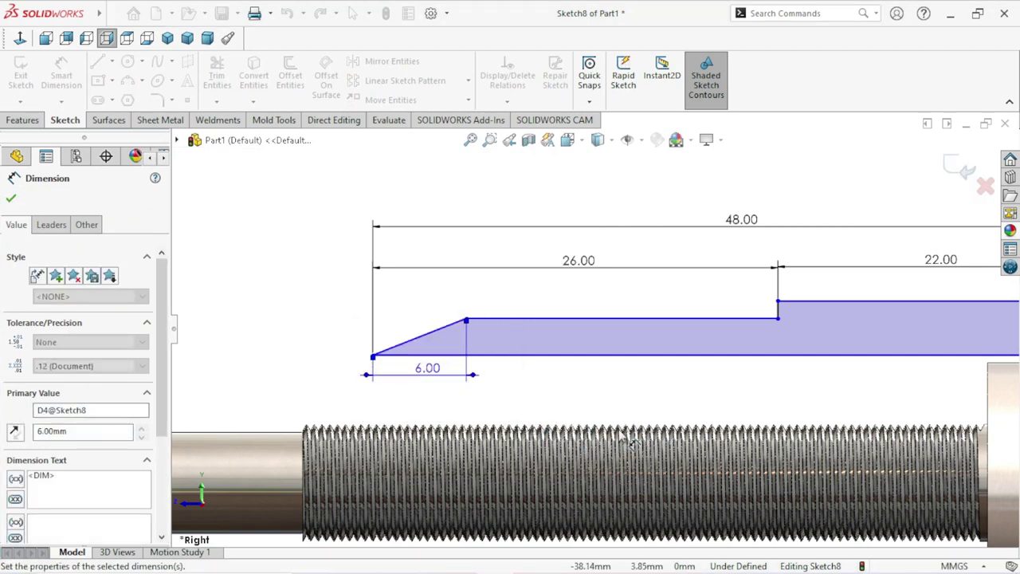
scroll(630, 442, "down", 3)
scroll(667, 403, "up", 2)
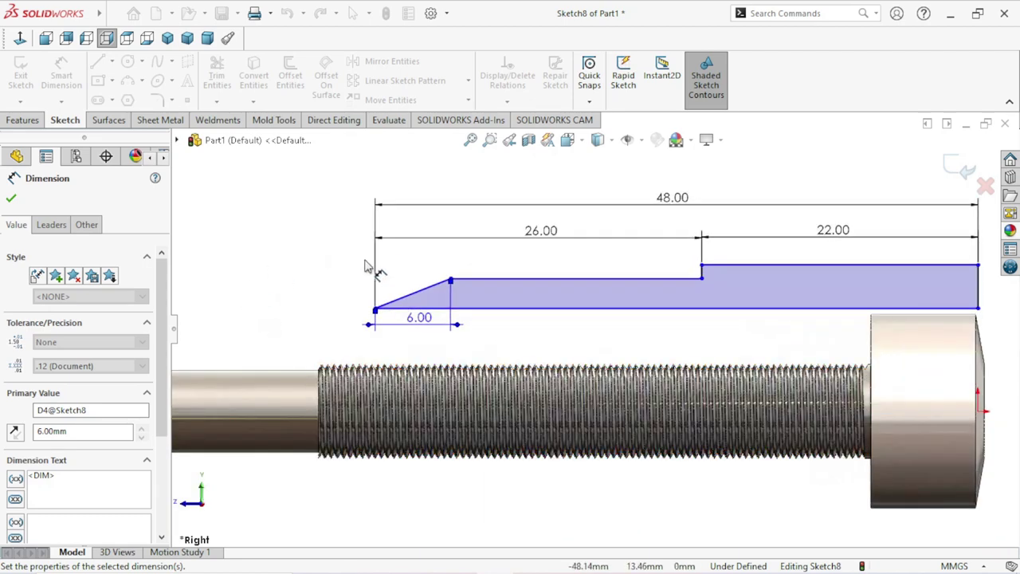
Step: Dimension the narrow section's top edge 8.5 mm from the part origin
left_click(580, 279)
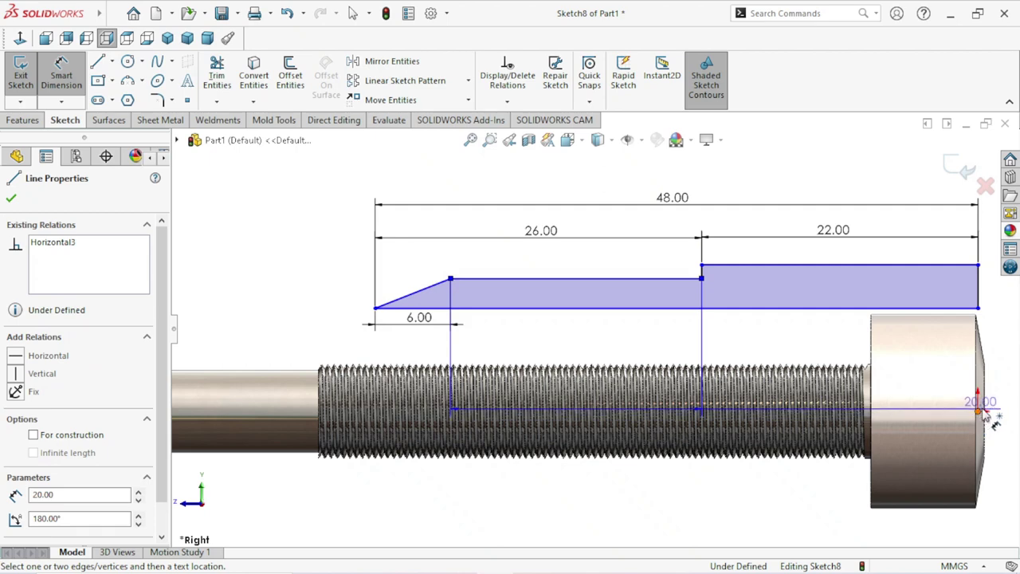
left_click(978, 411)
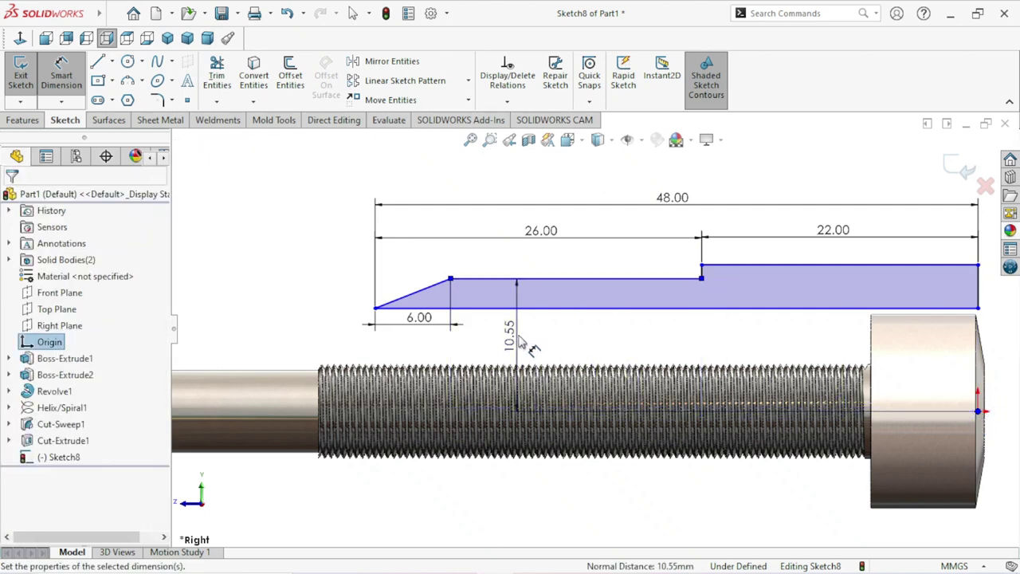
left_click(522, 341)
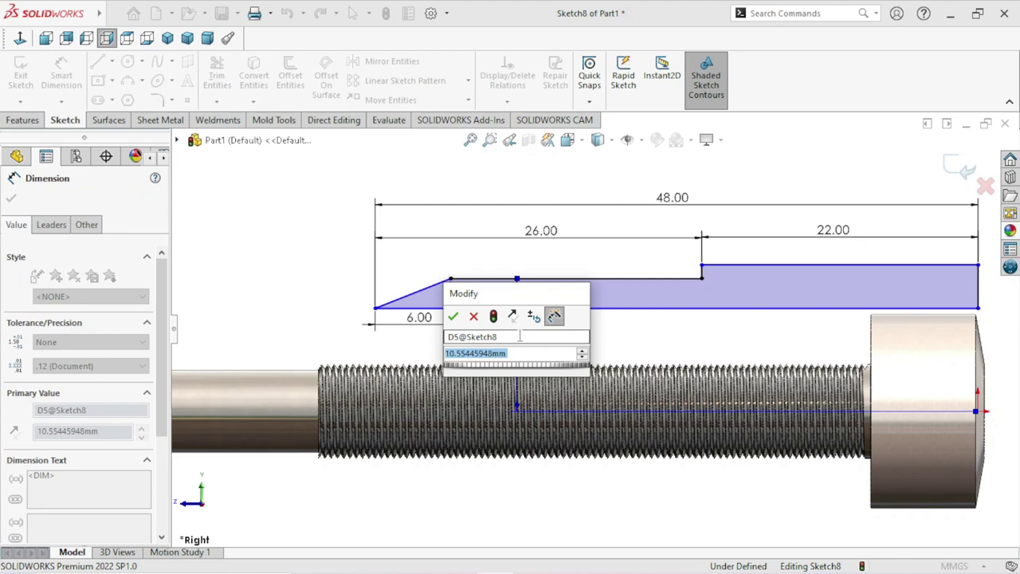
type("8.")
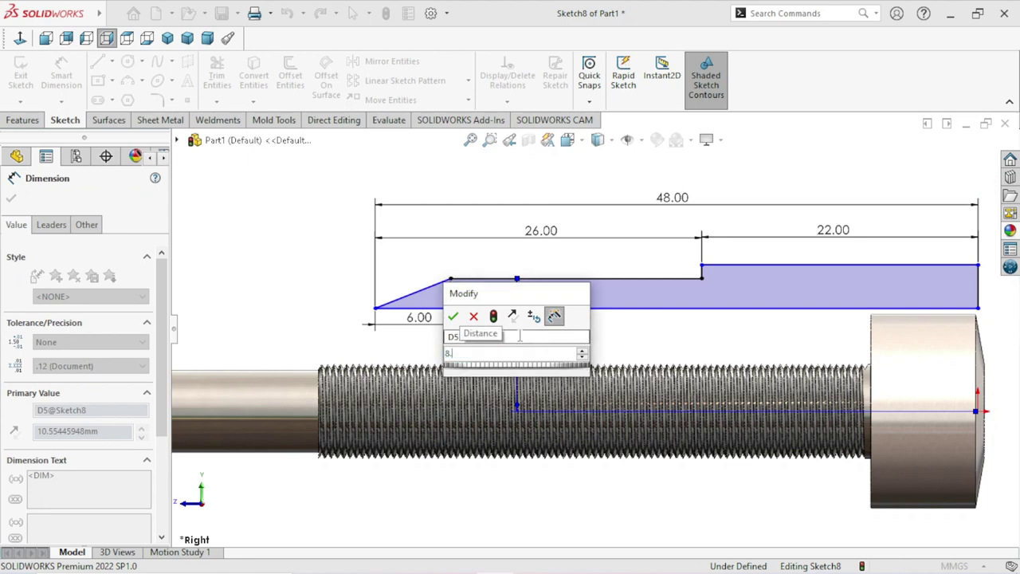
type("5")
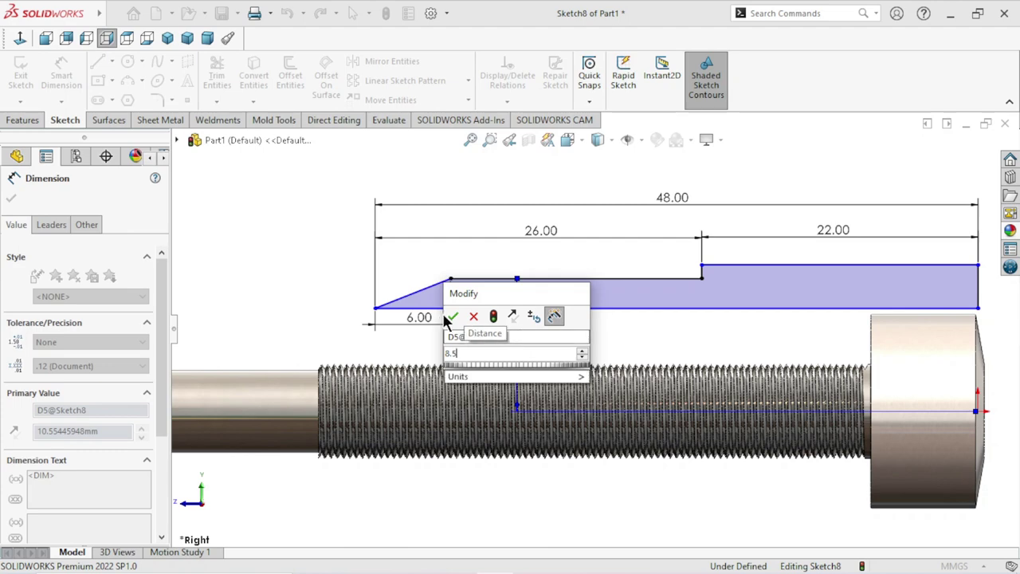
left_click(452, 317)
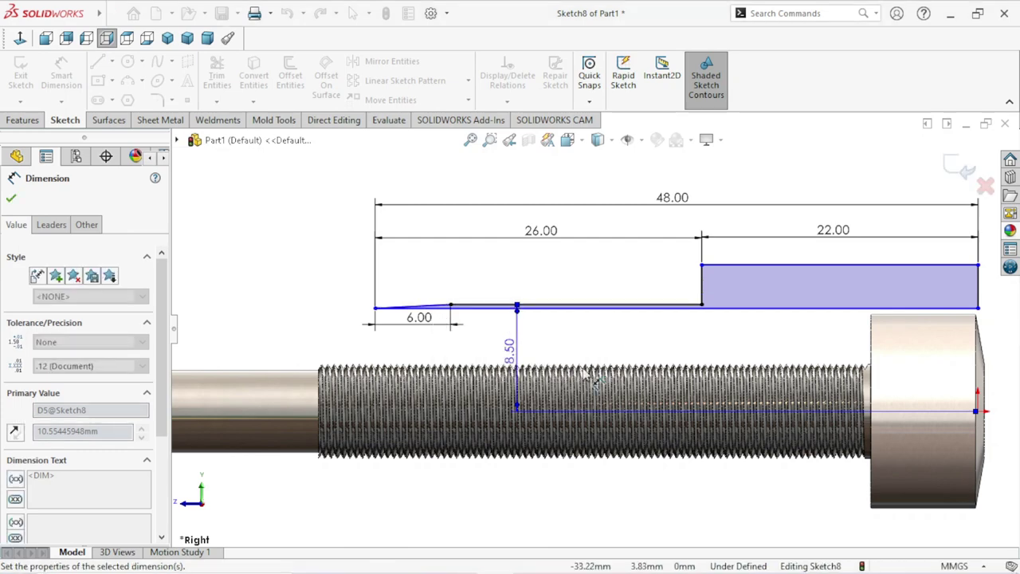
scroll(569, 350, "down", 3)
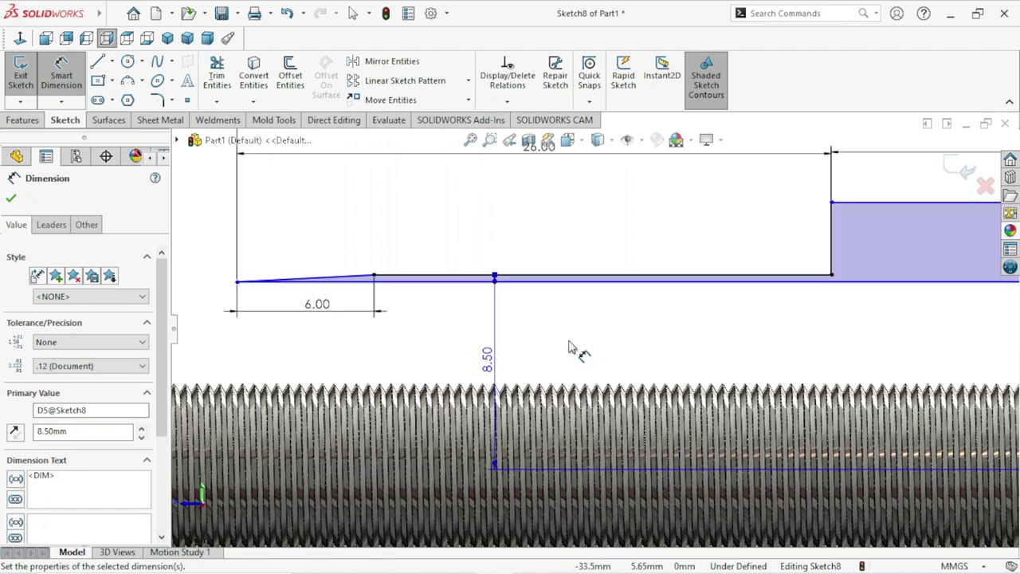
scroll(611, 351, "up", 3)
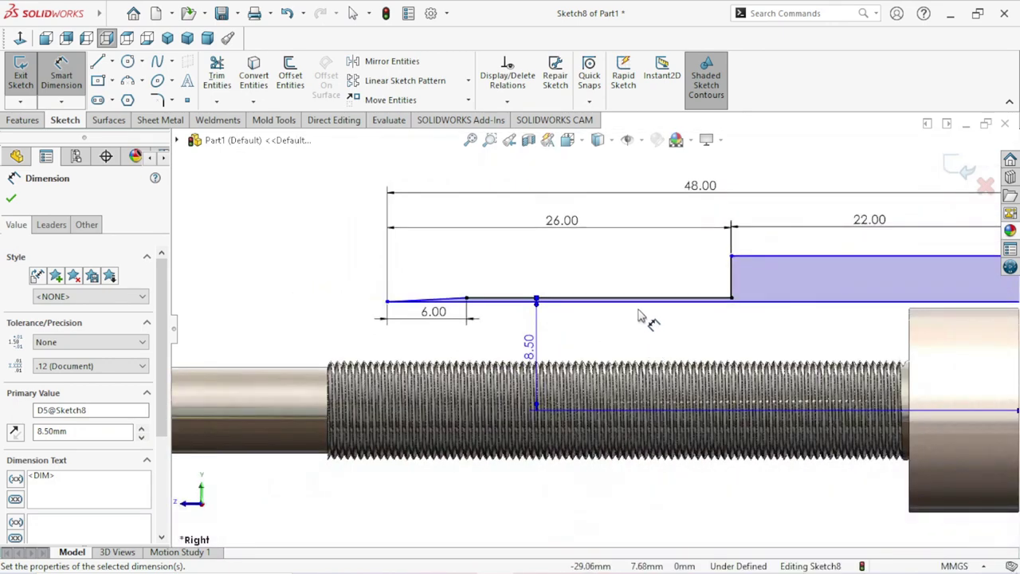
Step: Dimension the profile's bottom edge 7.5 mm from the origin
left_click(641, 301)
scroll(609, 335, "up", 2)
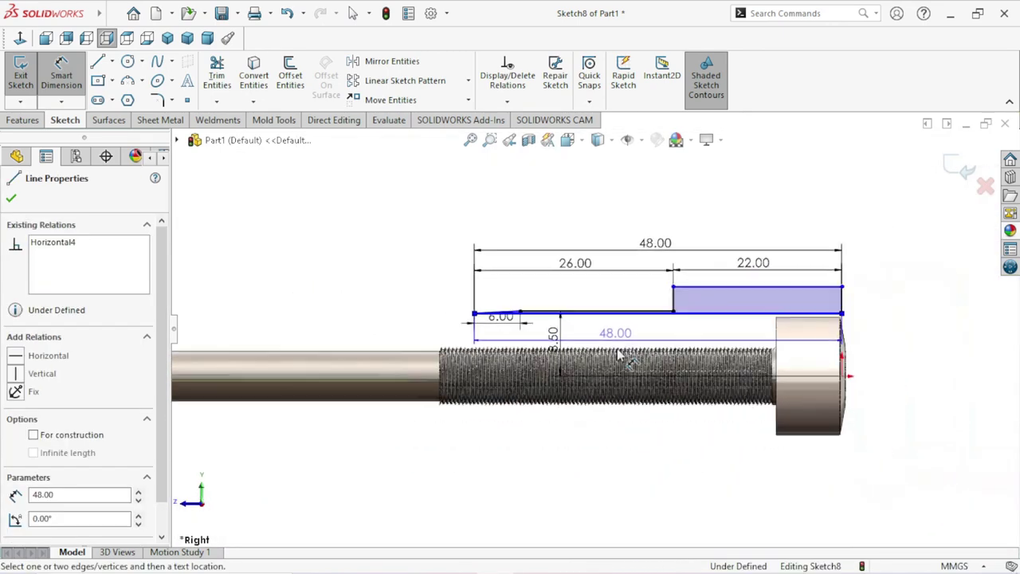
scroll(769, 354, "down", 3)
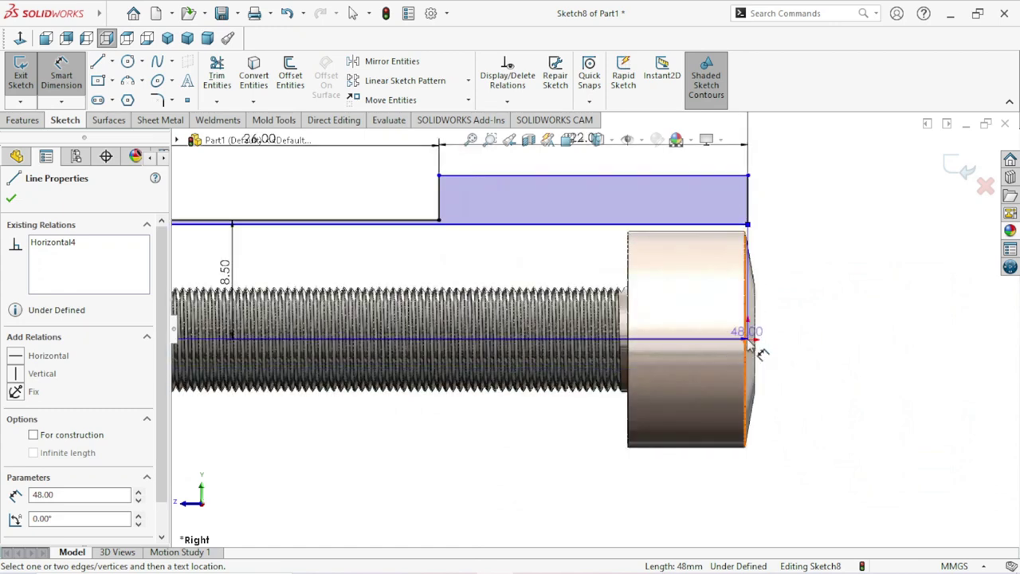
left_click(749, 340)
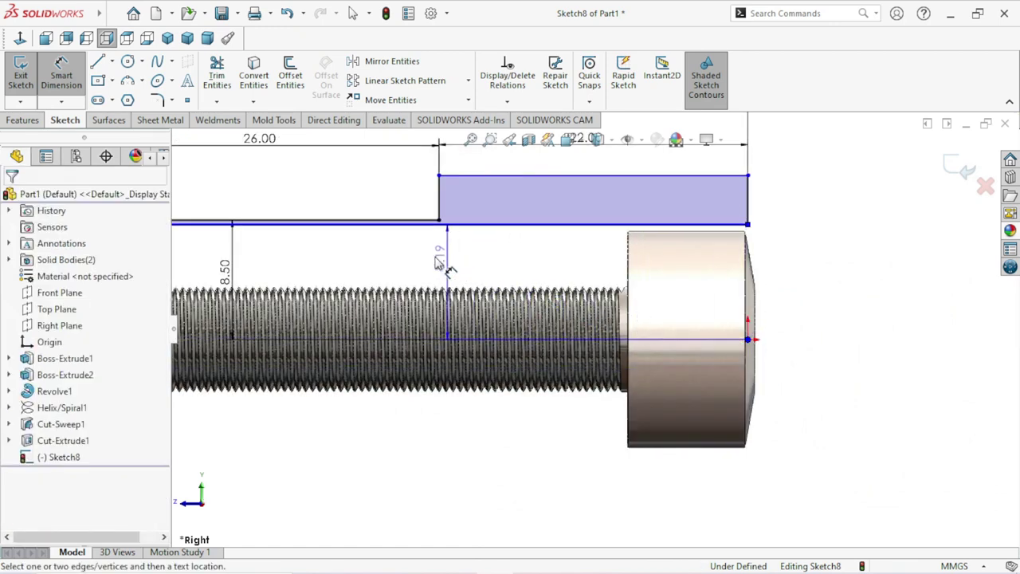
left_click(428, 264)
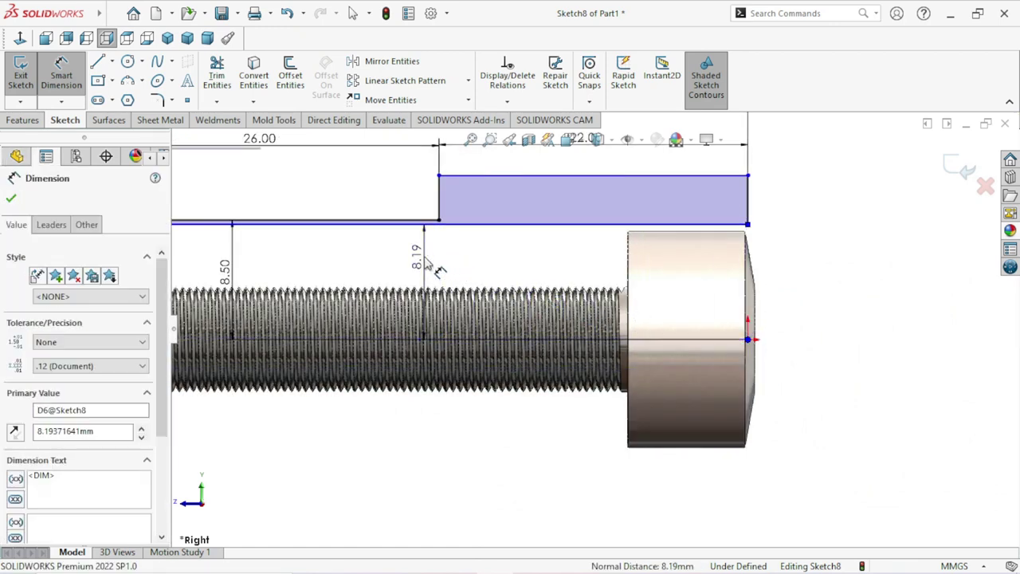
type("7")
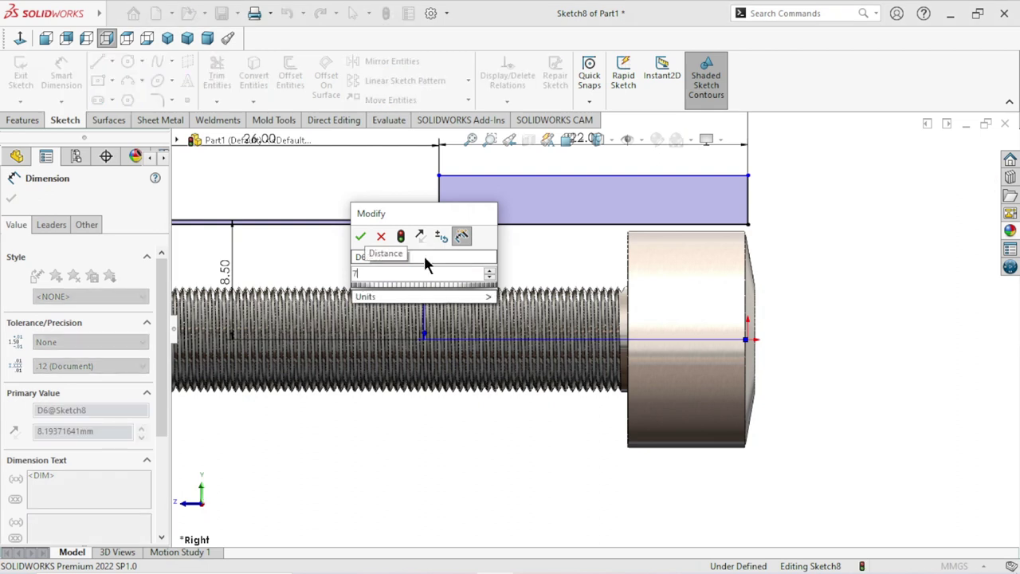
type(".5")
left_click(360, 237)
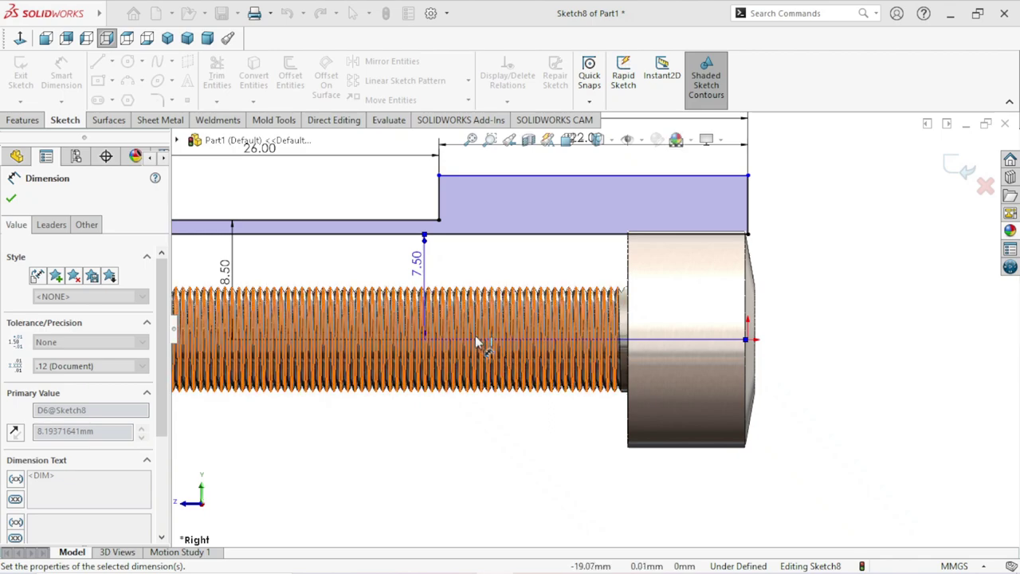
Step: Fix the sleeve's top line 9 mm above the origin, fully defining Sketch8
scroll(478, 339, "up", 5)
scroll(644, 284, "down", 5)
scroll(583, 308, "down", 2)
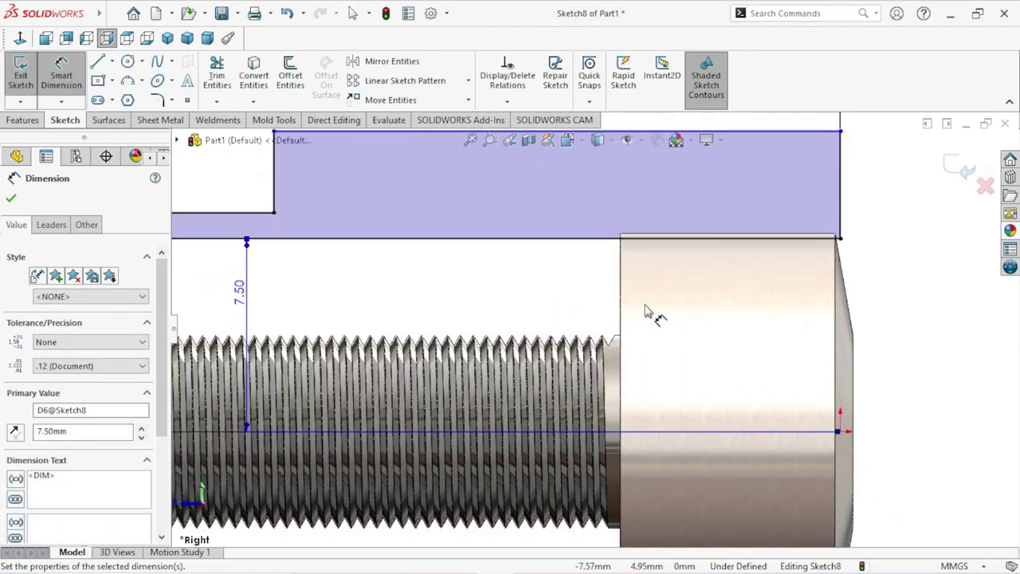
scroll(649, 311, "down", 2)
scroll(649, 312, "up", 3)
scroll(630, 303, "up", 2)
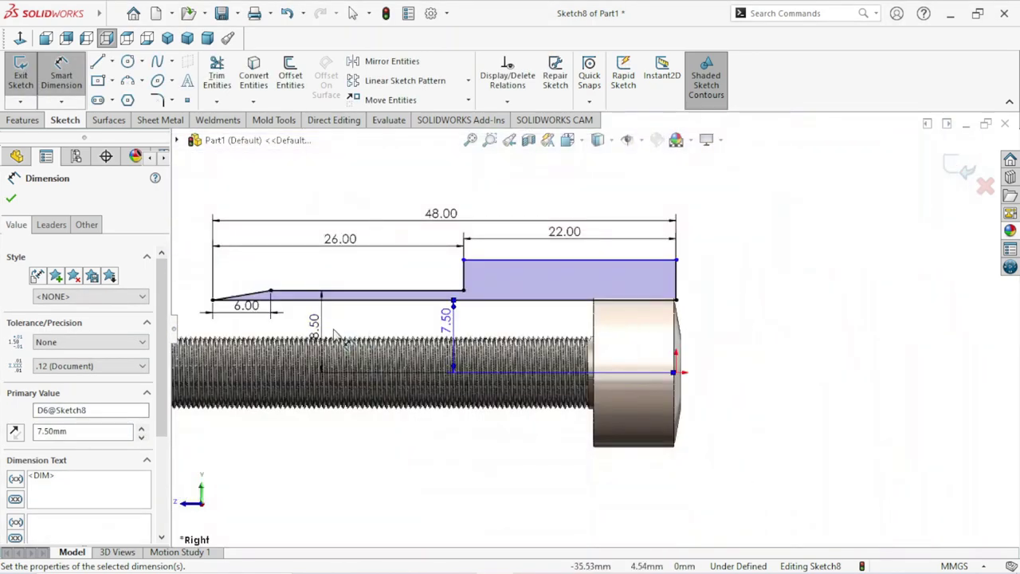
scroll(335, 335, "up", 1)
scroll(494, 347, "down", 2)
scroll(510, 344, "down", 2)
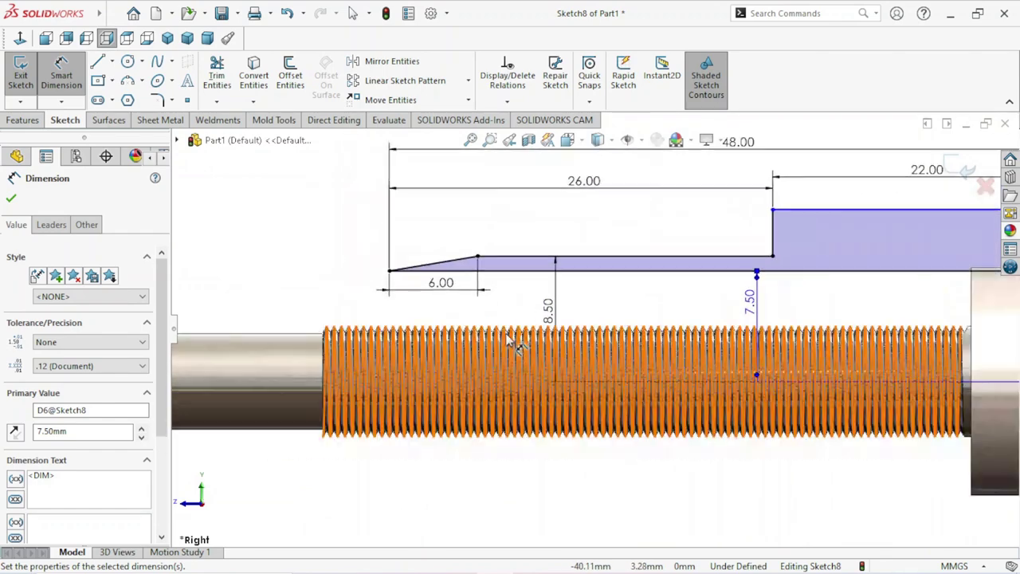
scroll(558, 343, "up", 1)
scroll(574, 341, "up", 3)
scroll(818, 327, "down", 3)
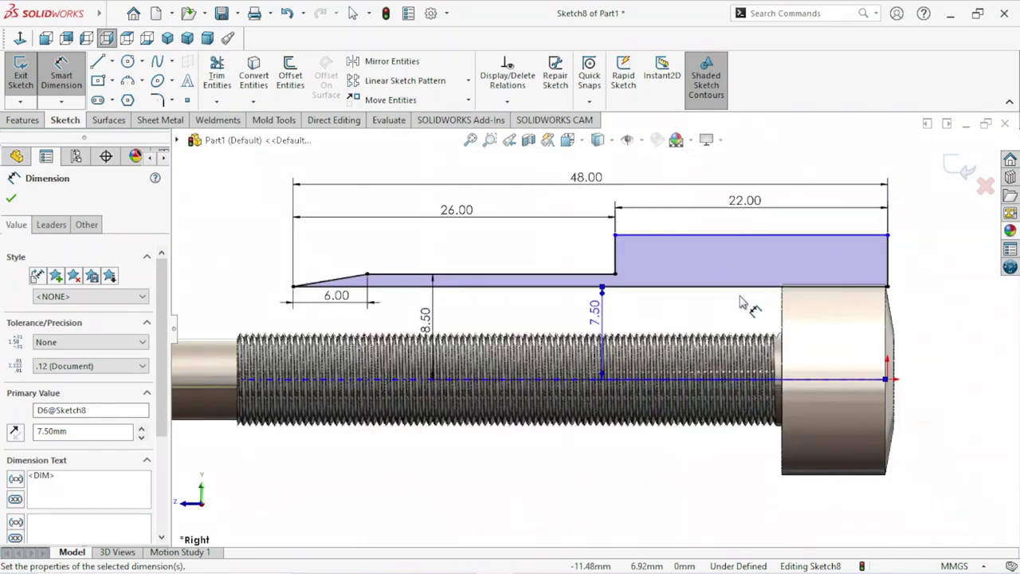
scroll(740, 301, "down", 2)
scroll(547, 326, "up", 1)
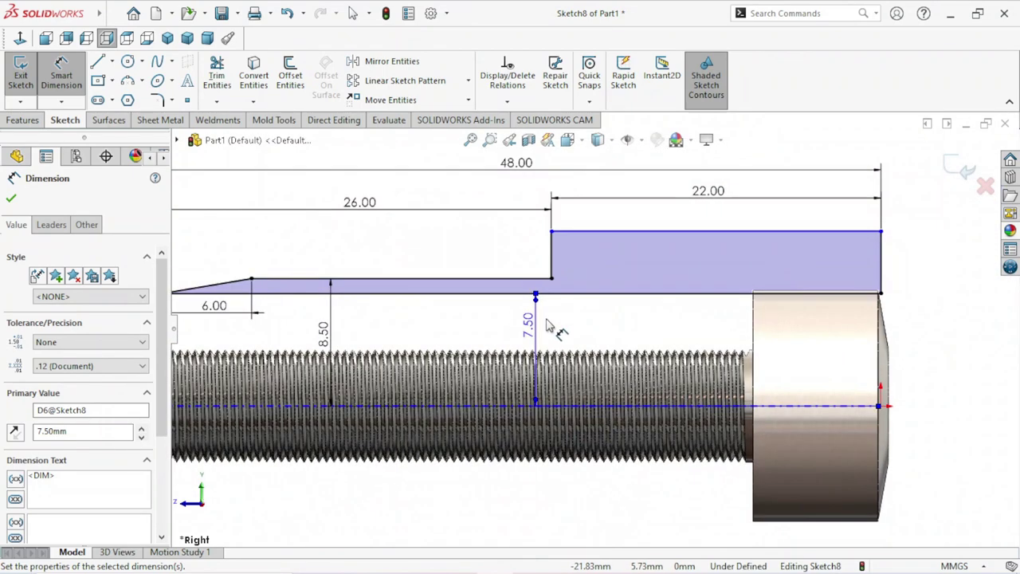
left_click(646, 233)
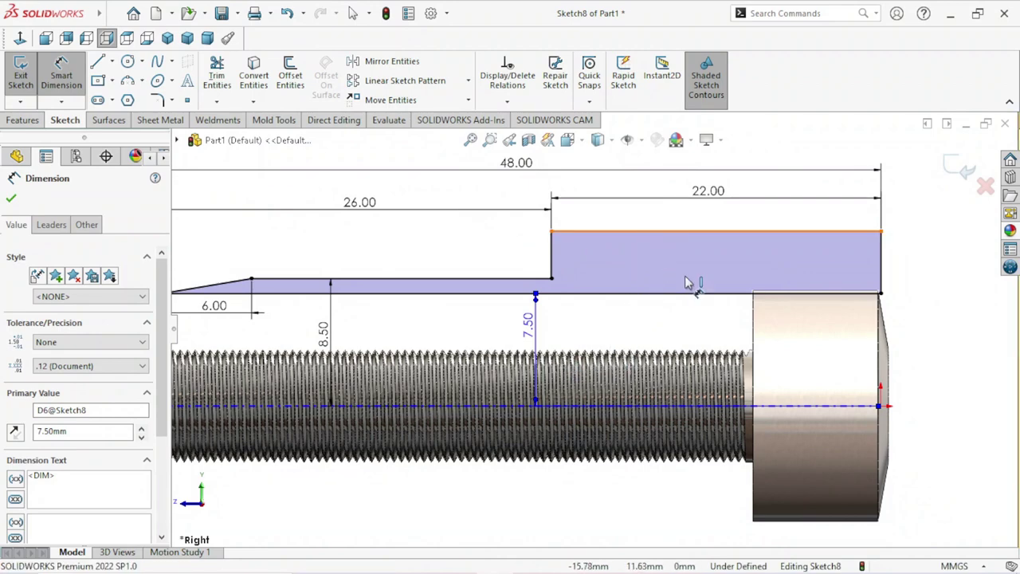
left_click(880, 407)
left_click(652, 335)
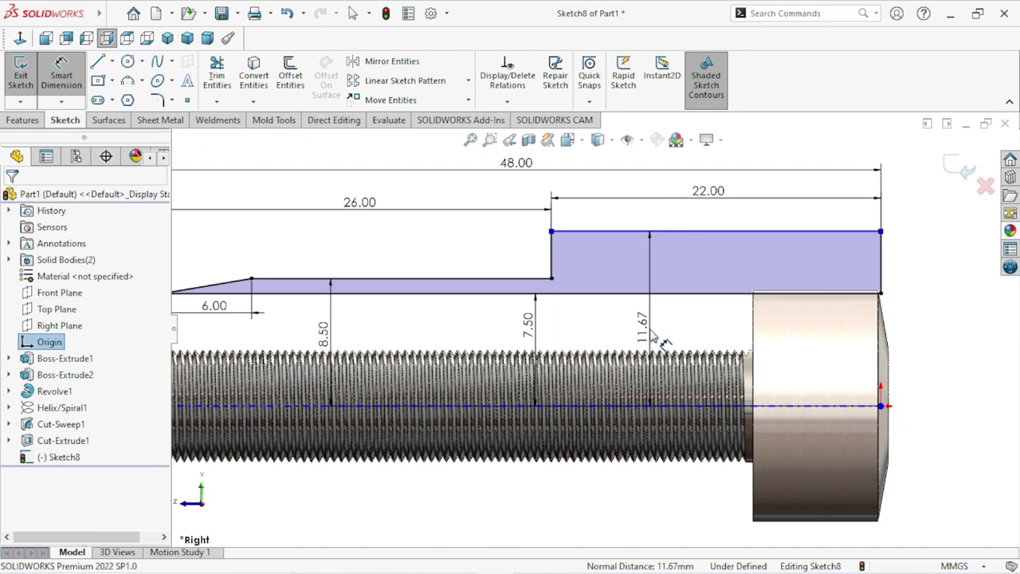
type("9")
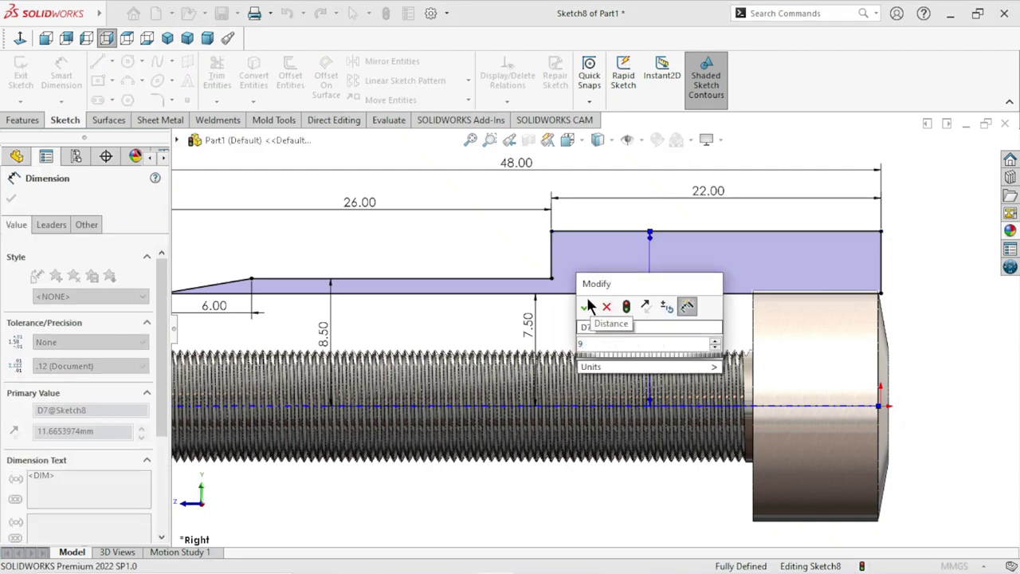
left_click(588, 306)
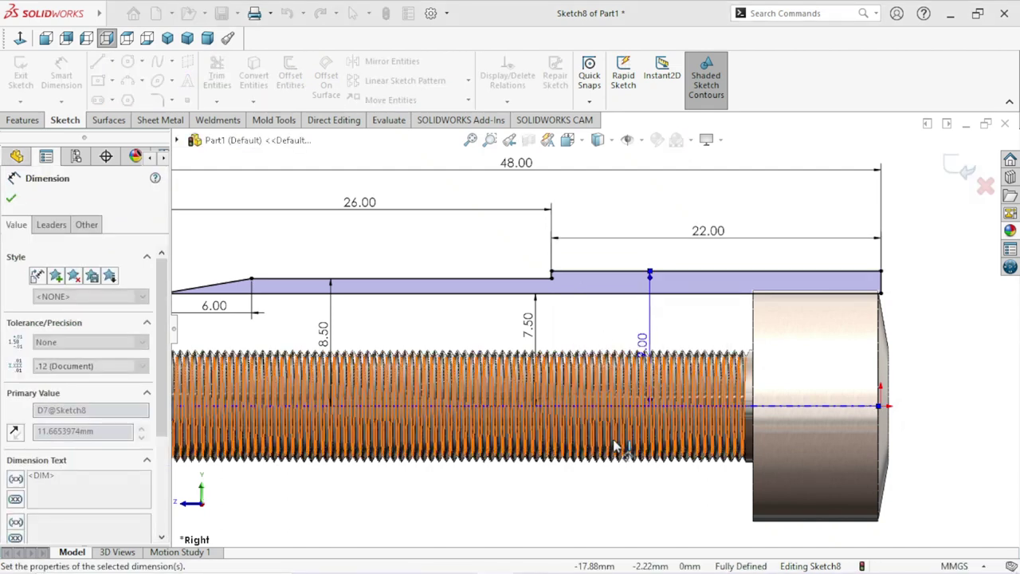
scroll(614, 444, "up", 4)
scroll(471, 371, "down", 3)
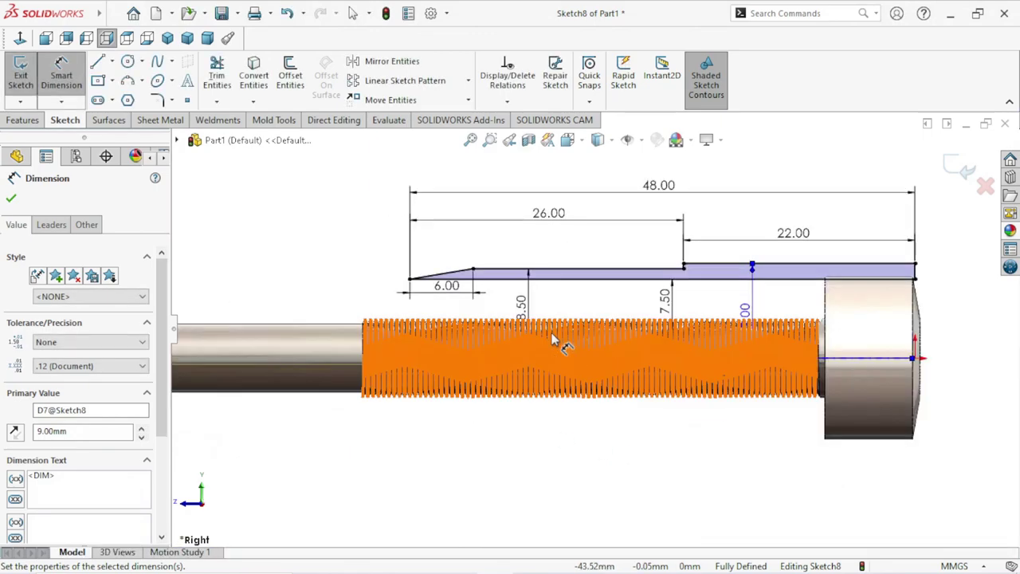
scroll(556, 339, "down", 4)
scroll(472, 380, "up", 1)
scroll(558, 294, "up", 1)
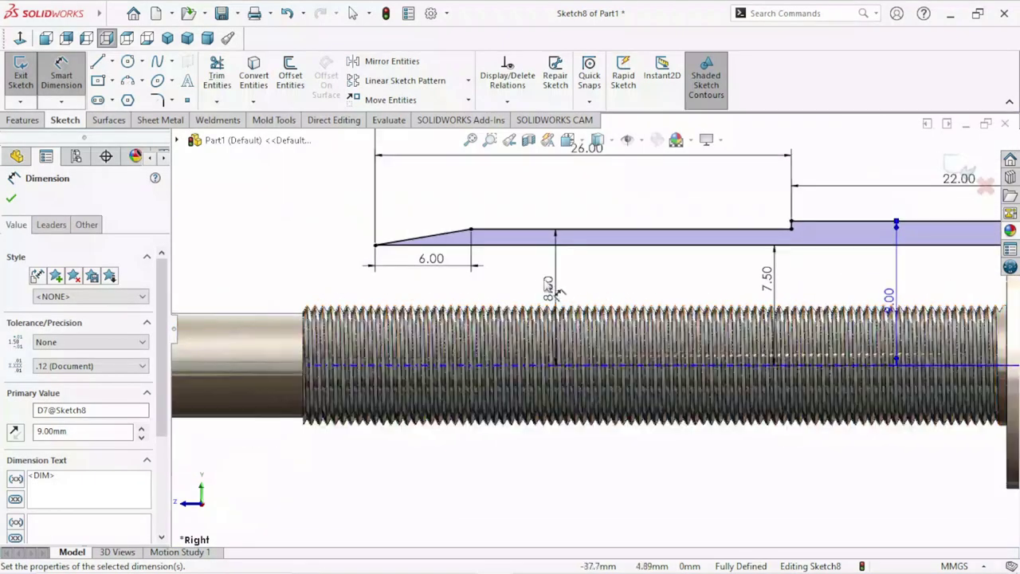
scroll(558, 295, "up", 1)
scroll(685, 335, "up", 1)
scroll(785, 368, "down", 1)
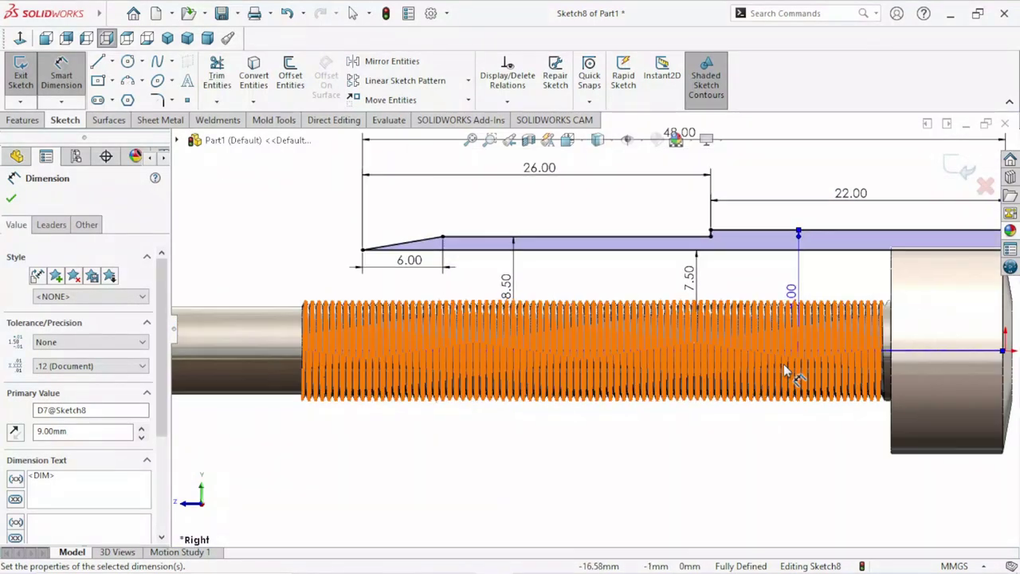
scroll(837, 362, "up", 4)
scroll(831, 319, "down", 3)
scroll(785, 288, "down", 2)
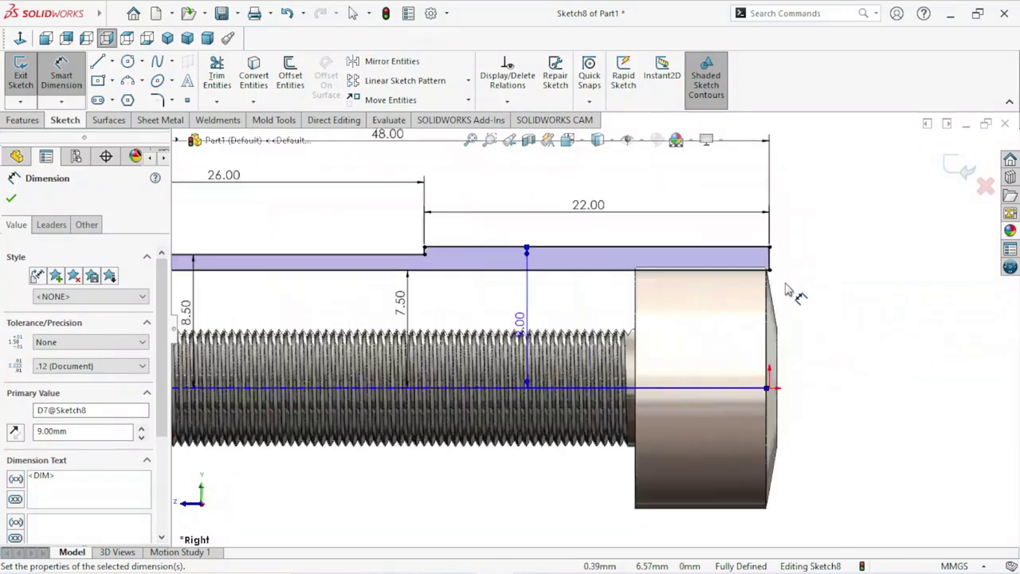
scroll(777, 287, "down", 1)
scroll(757, 292, "down", 1)
scroll(736, 299, "down", 1)
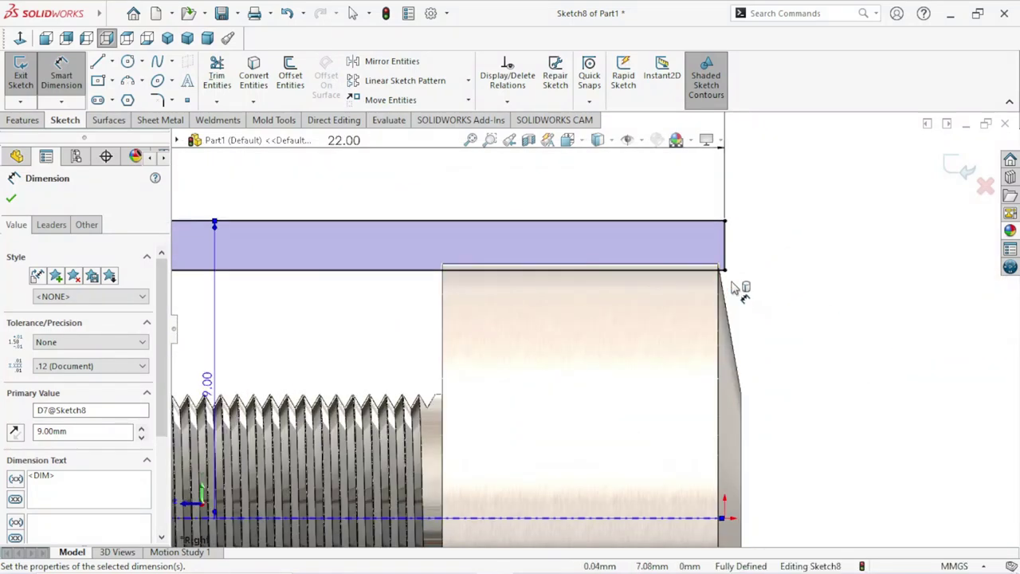
scroll(732, 283, "down", 1)
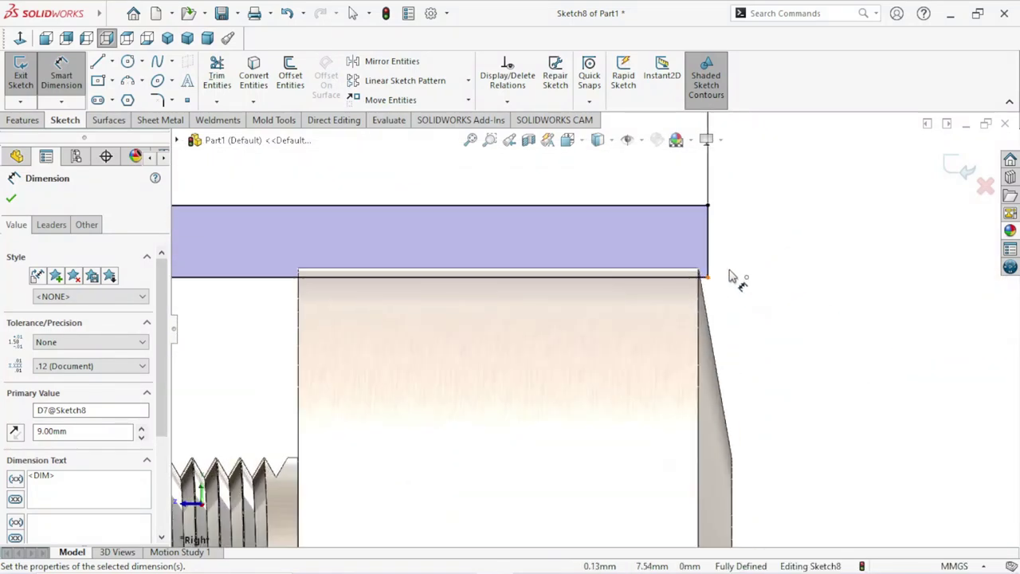
Step: Try a collinear relation between the profile's end line and the head edge, then delete it as conflicting
left_click(14, 199)
scroll(700, 263, "down", 1)
scroll(699, 260, "down", 1)
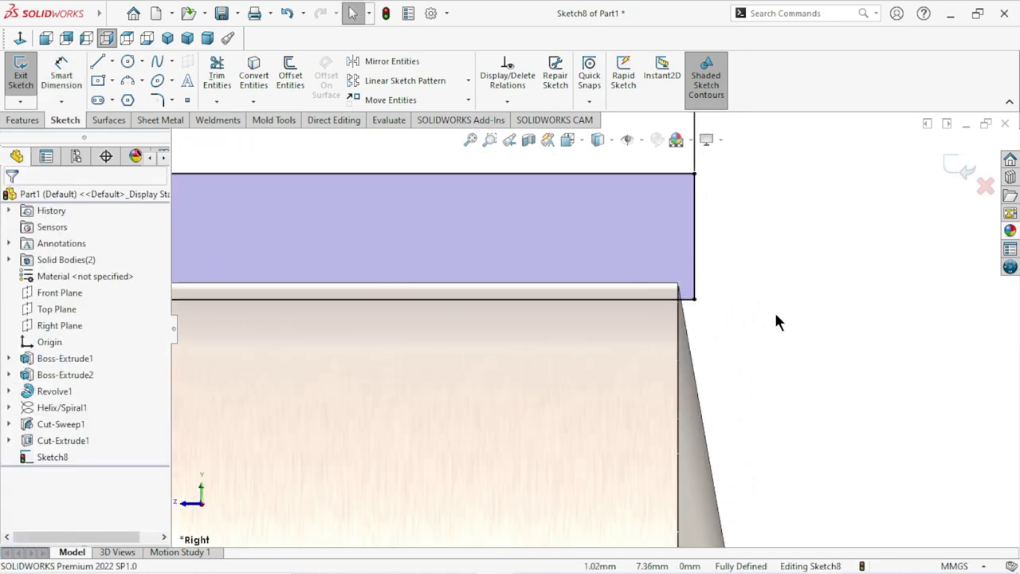
scroll(681, 321, "up", 1)
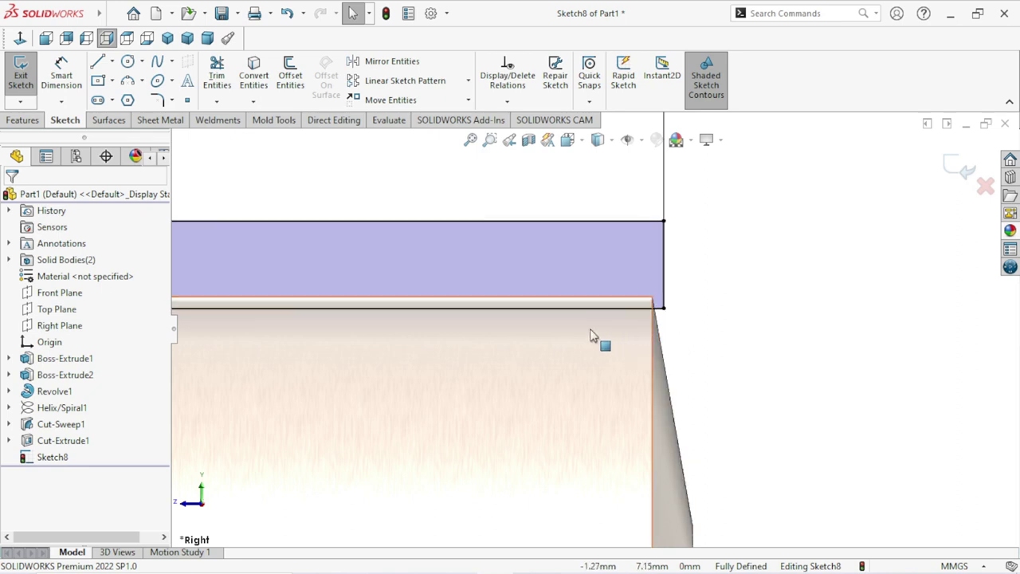
scroll(659, 322, "down", 2)
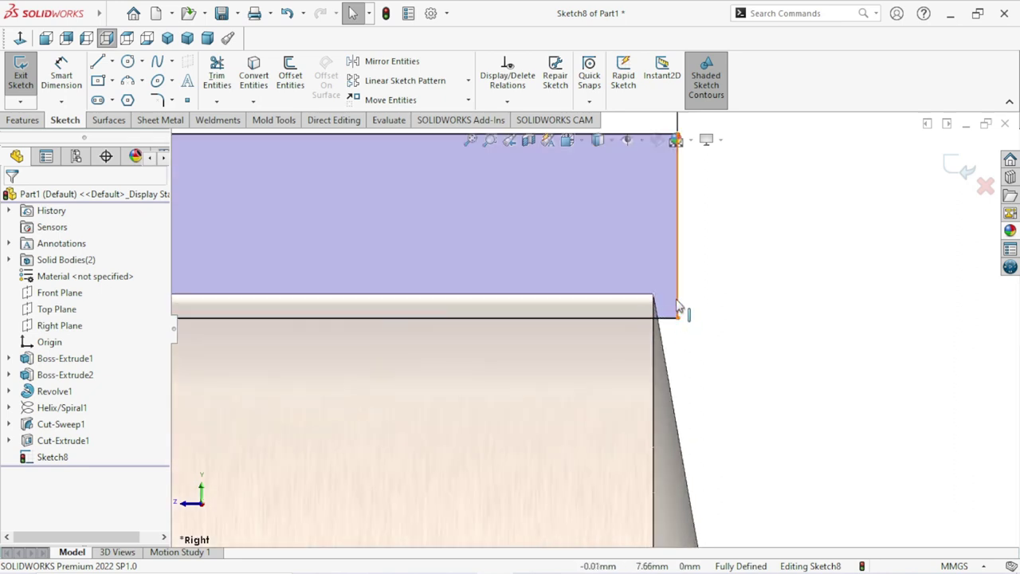
left_click(678, 307)
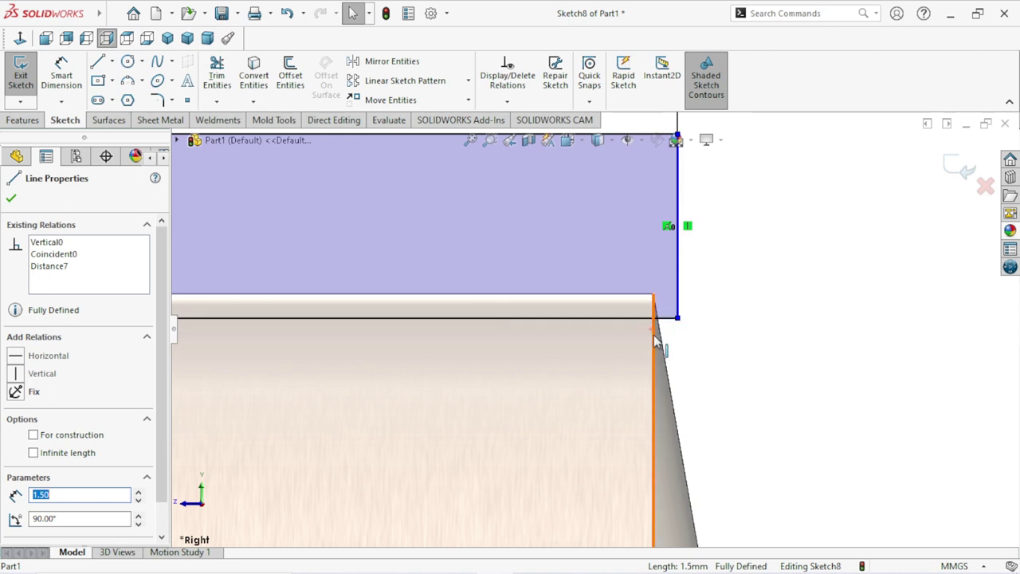
left_click(655, 347, "ctrl")
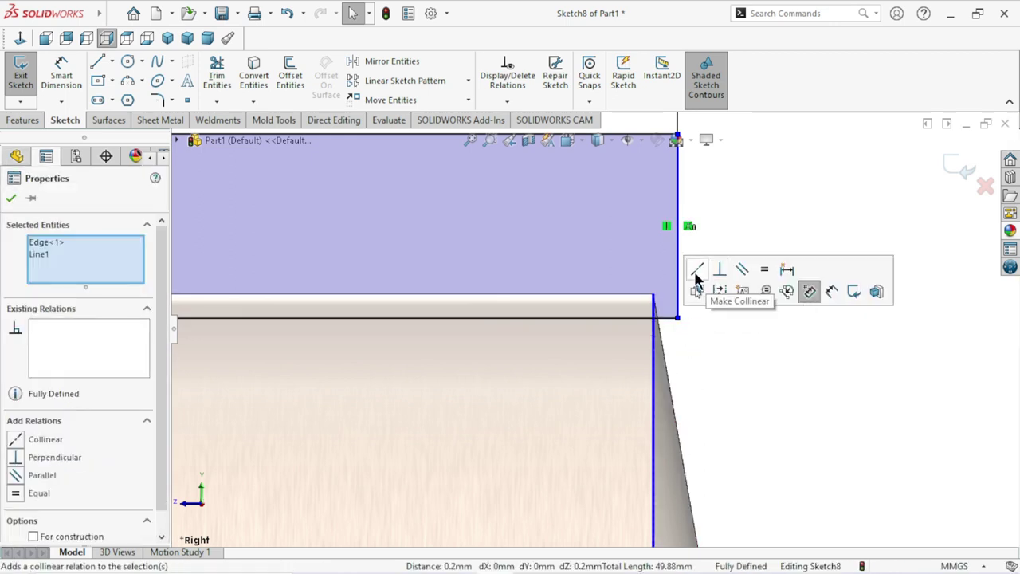
left_click(697, 270)
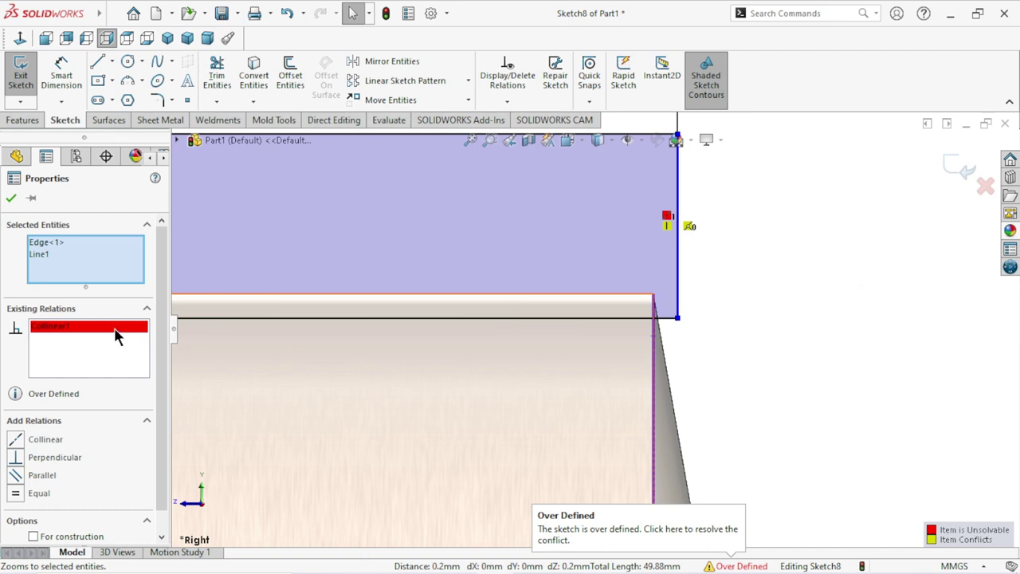
right_click(115, 334)
left_click(160, 353)
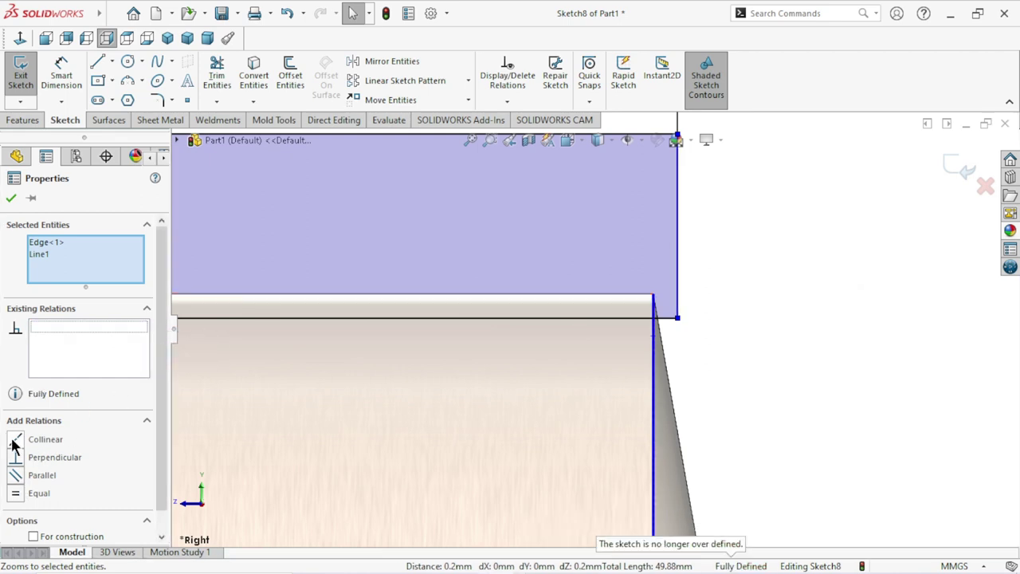
scroll(712, 342, "up", 3)
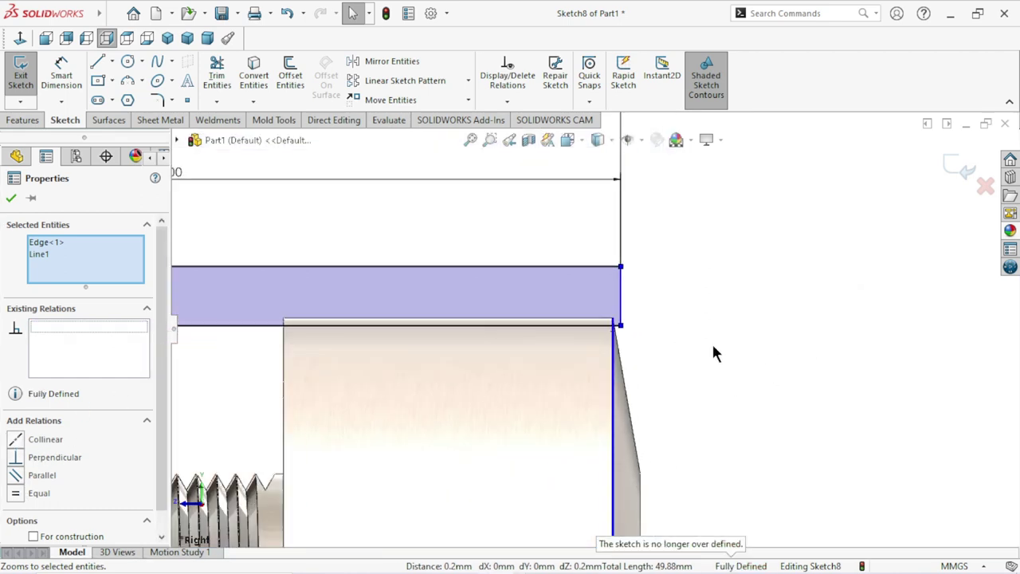
scroll(585, 364, "up", 3)
scroll(512, 401, "up", 3)
scroll(322, 387, "up", 2)
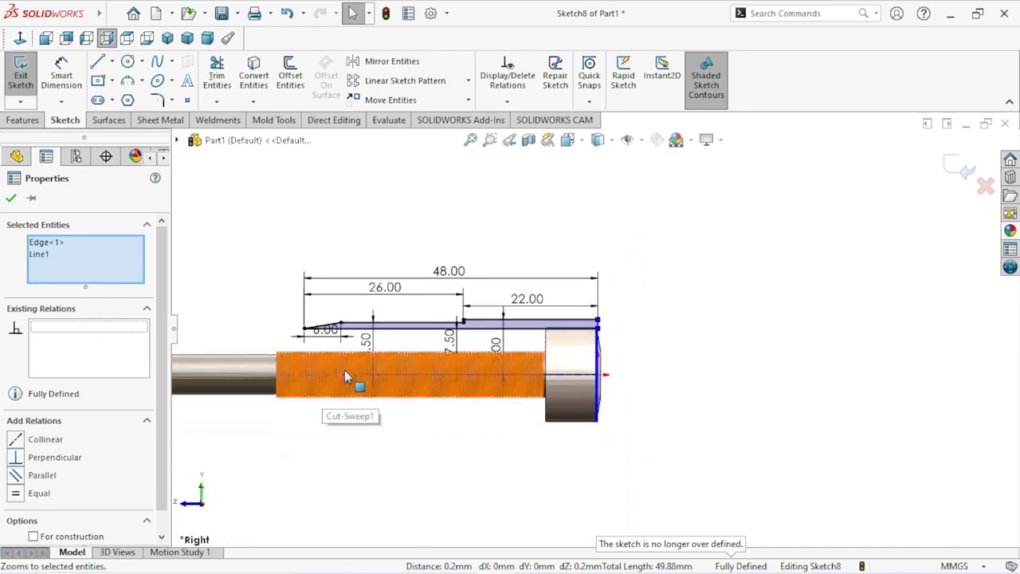
scroll(344, 370, "down", 2)
scroll(297, 325, "down", 2)
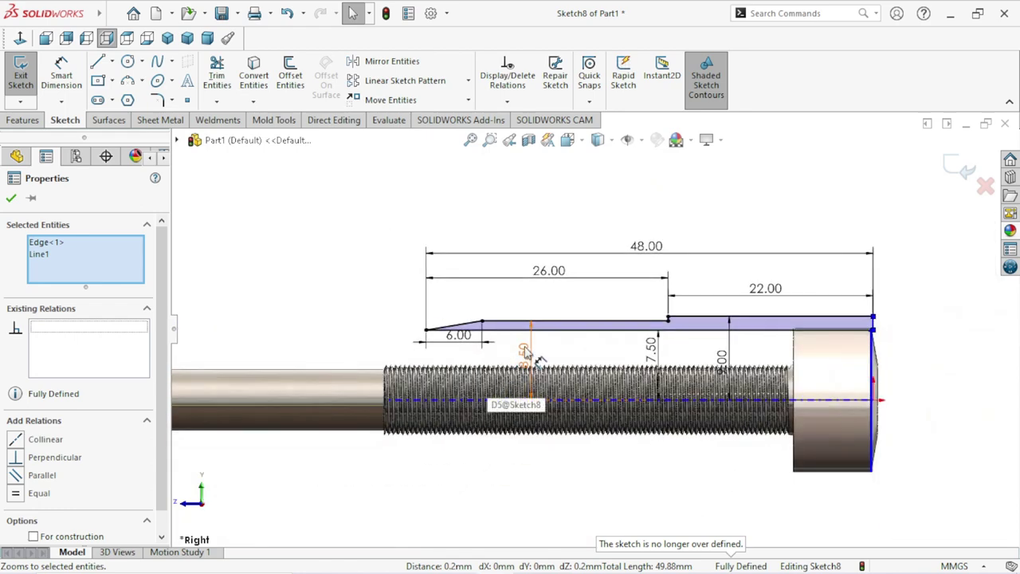
scroll(991, 353, "down", 1)
scroll(896, 351, "down", 3)
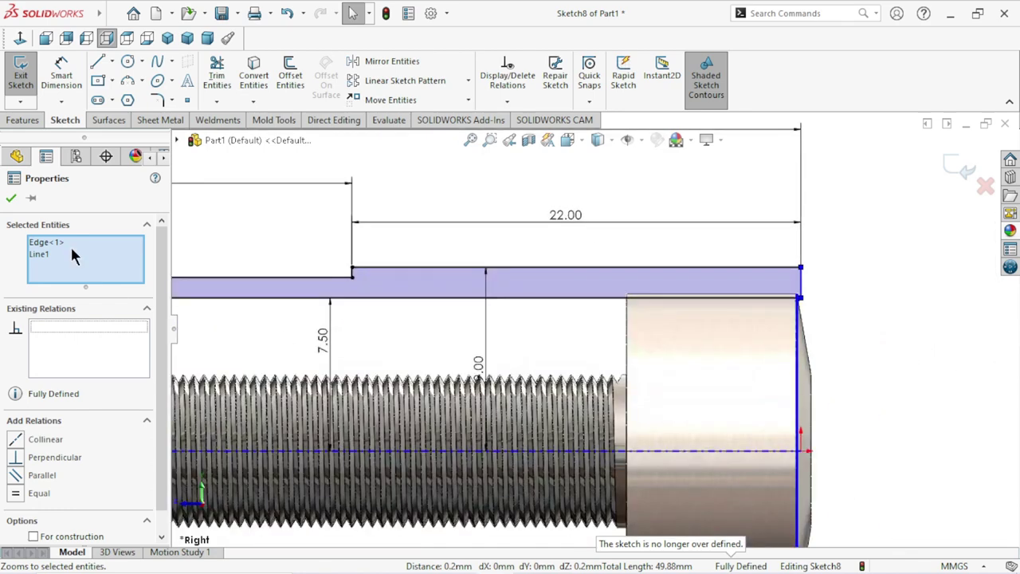
left_click(11, 200)
scroll(802, 327, "down", 2)
scroll(745, 224, "down", 2)
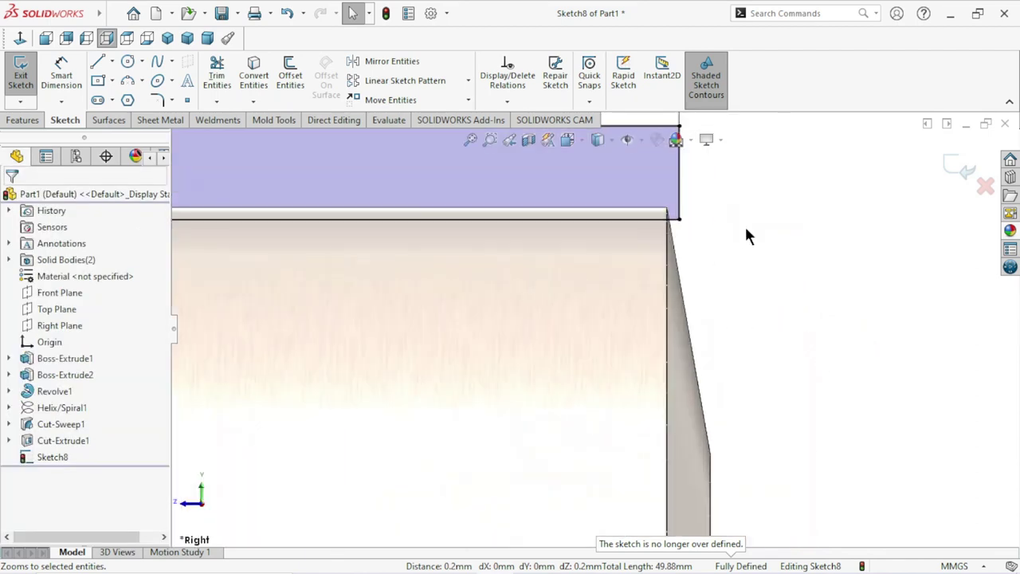
scroll(672, 191, "down", 1)
Step: Try perpendicular and collinear relations on the end line, deleting each conflicting one, then close properties
left_click(680, 199)
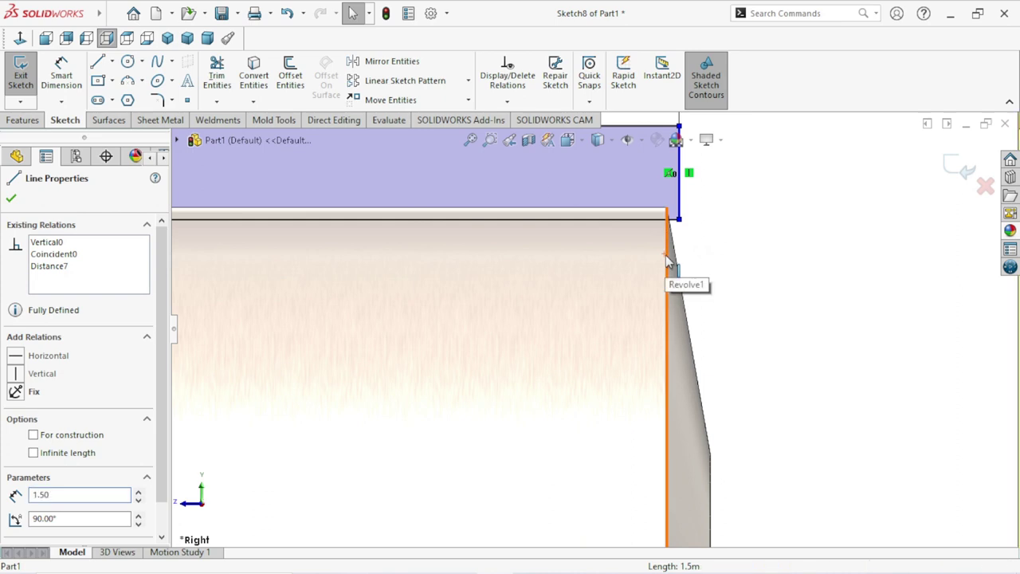
left_click(667, 262, "ctrl")
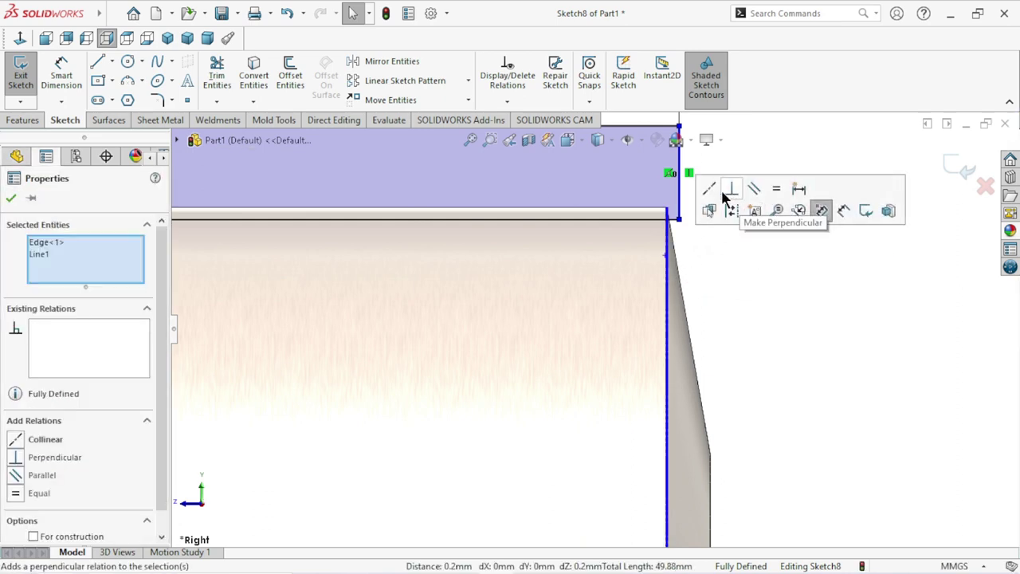
left_click(731, 189)
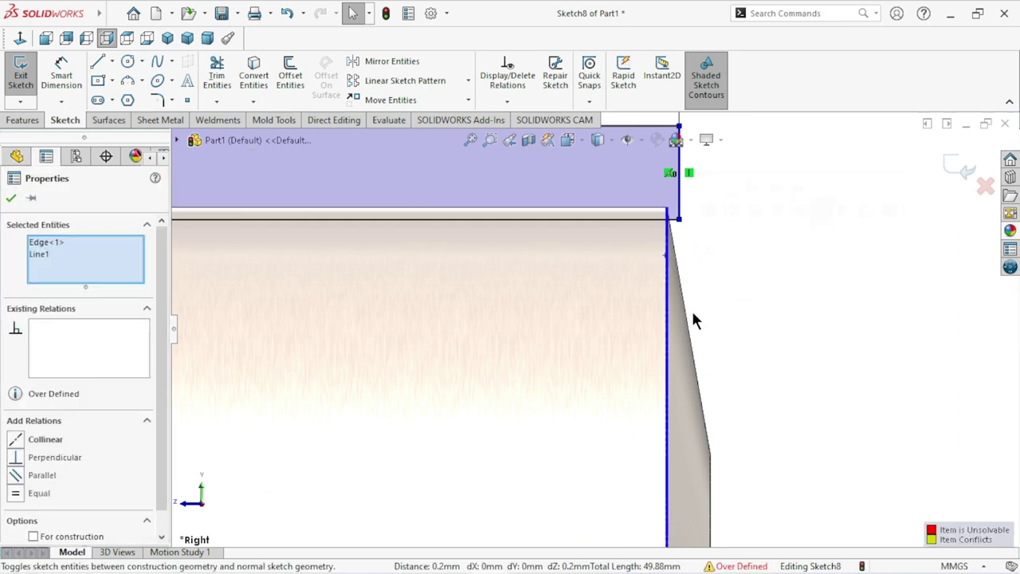
right_click(88, 329)
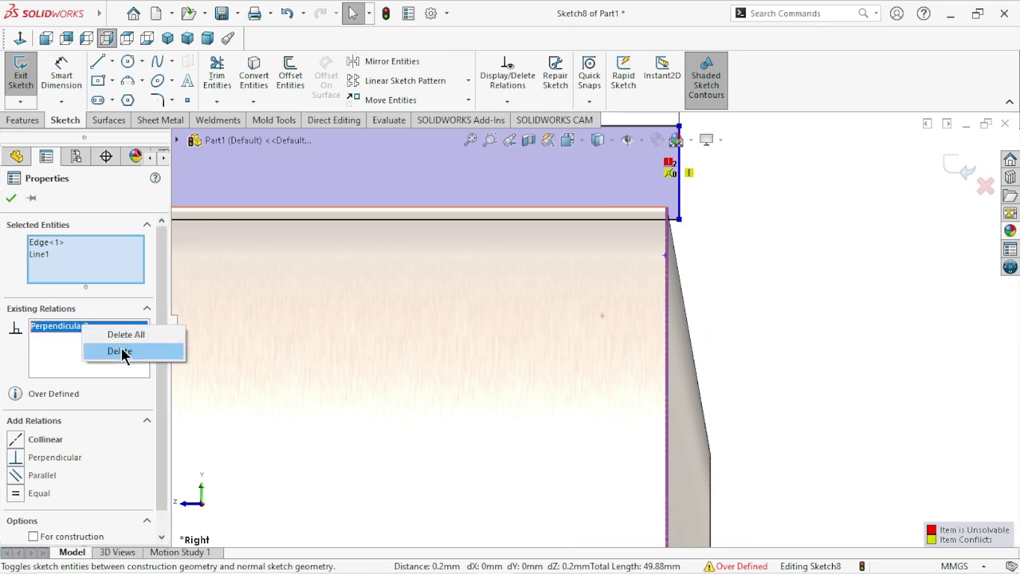
left_click(121, 347)
left_click(12, 443)
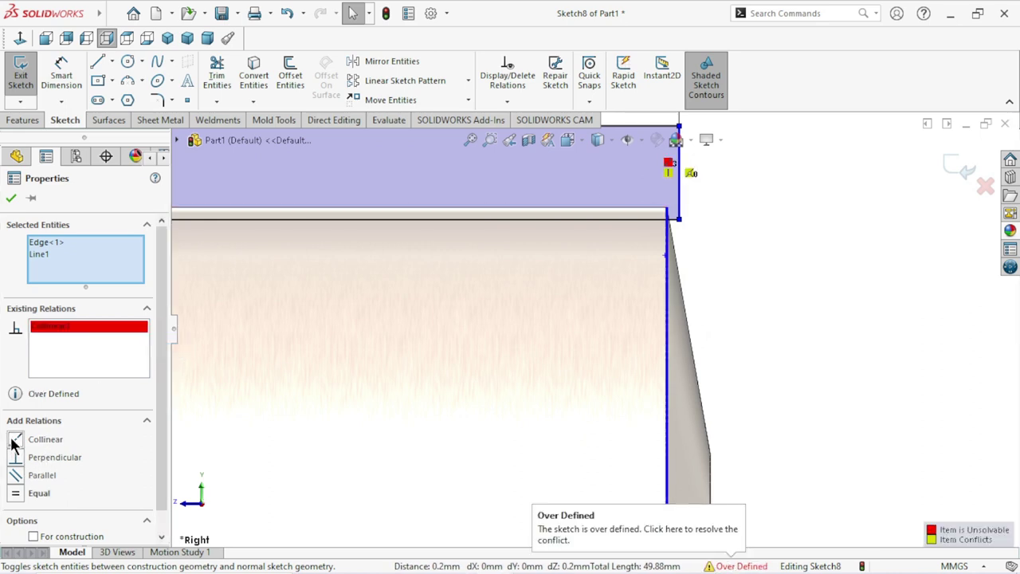
right_click(75, 332)
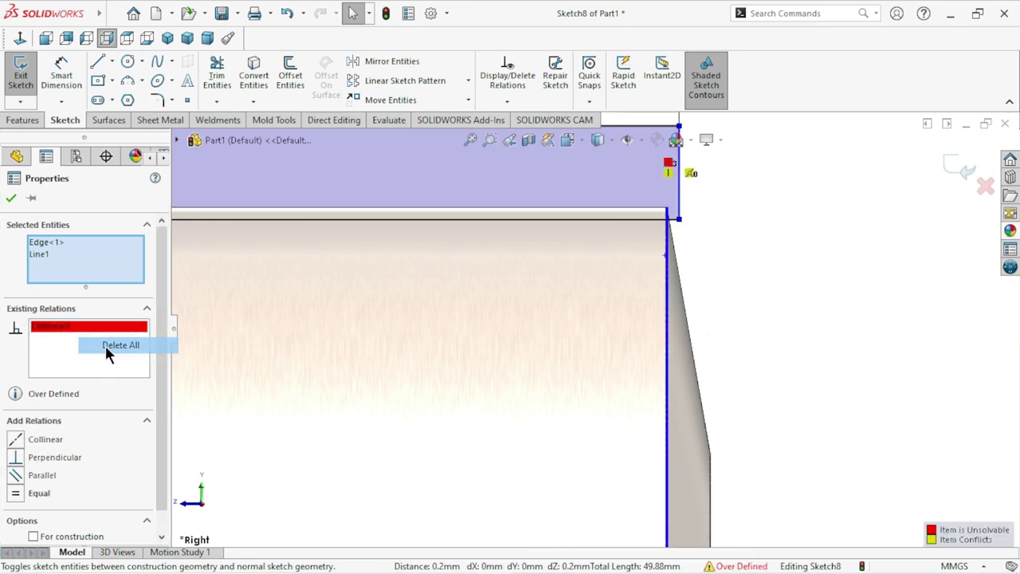
left_click(105, 345)
scroll(680, 285, "up", 3)
scroll(638, 288, "up", 2)
scroll(613, 314, "up", 1)
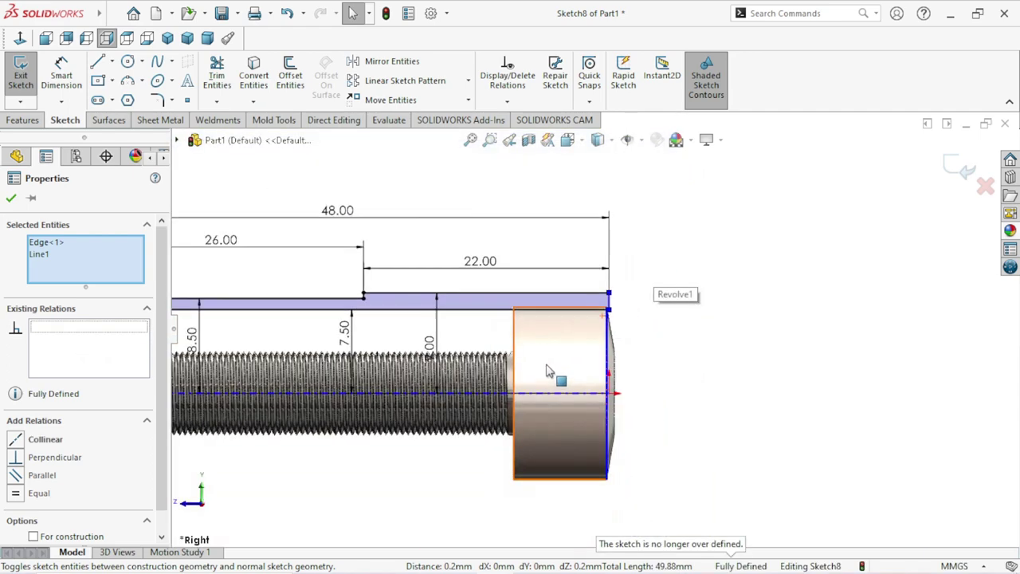
scroll(608, 322, "up", 1)
scroll(605, 321, "down", 5)
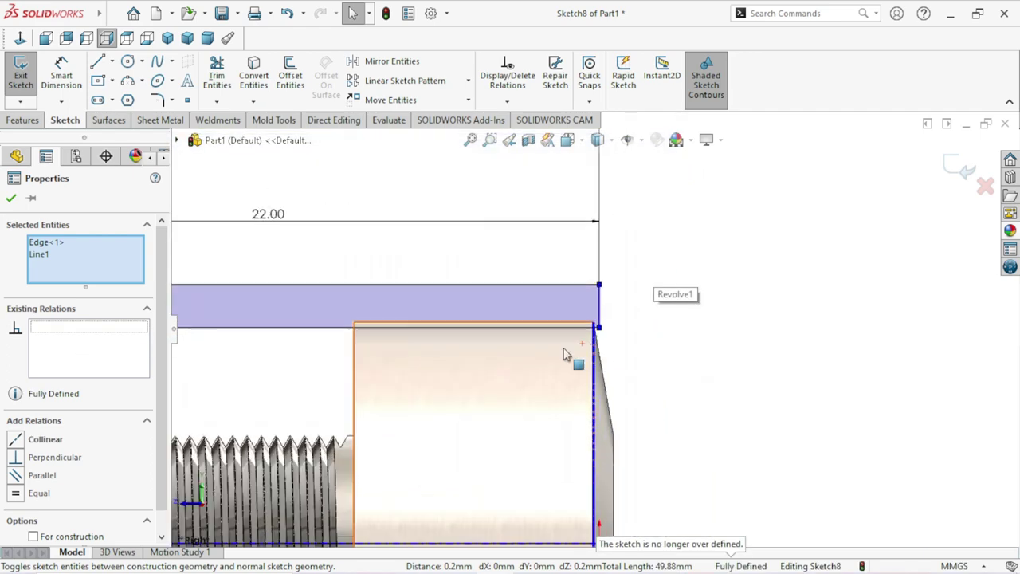
left_click(11, 199)
scroll(586, 333, "down", 2)
scroll(593, 329, "down", 1)
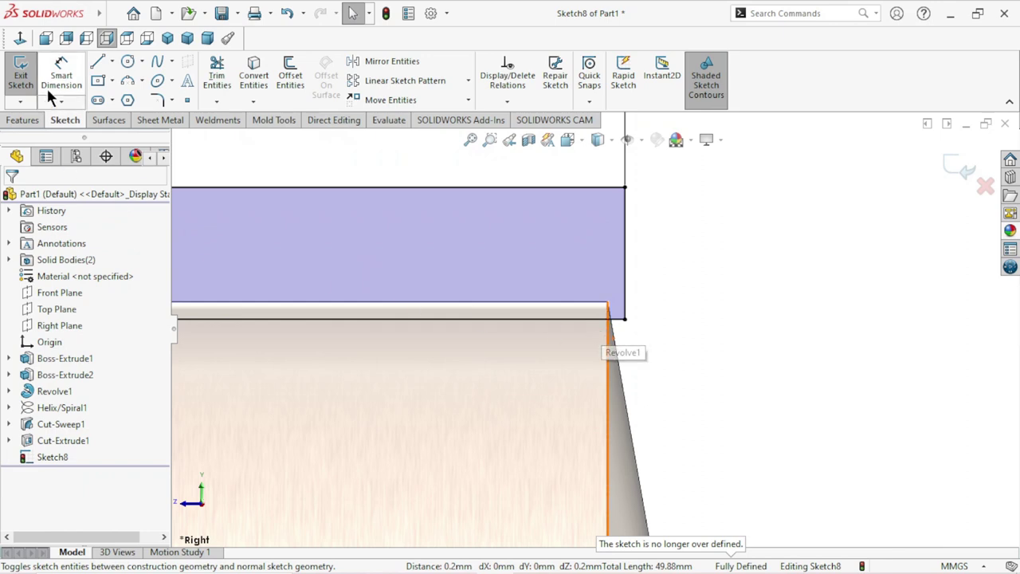
Step: Draw a new vertical line just inside the sleeve profile's right end
left_click(97, 63)
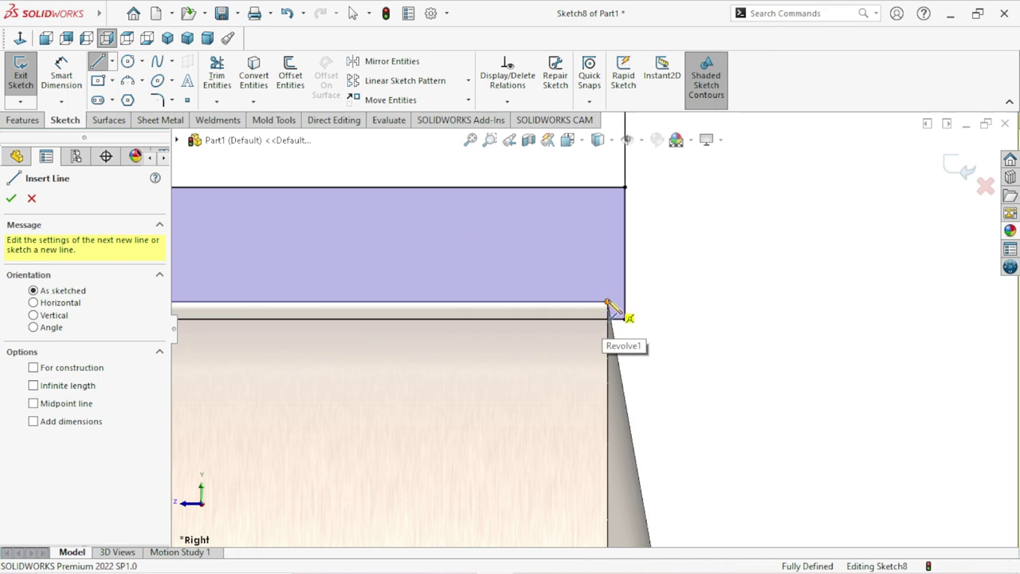
left_click(607, 307)
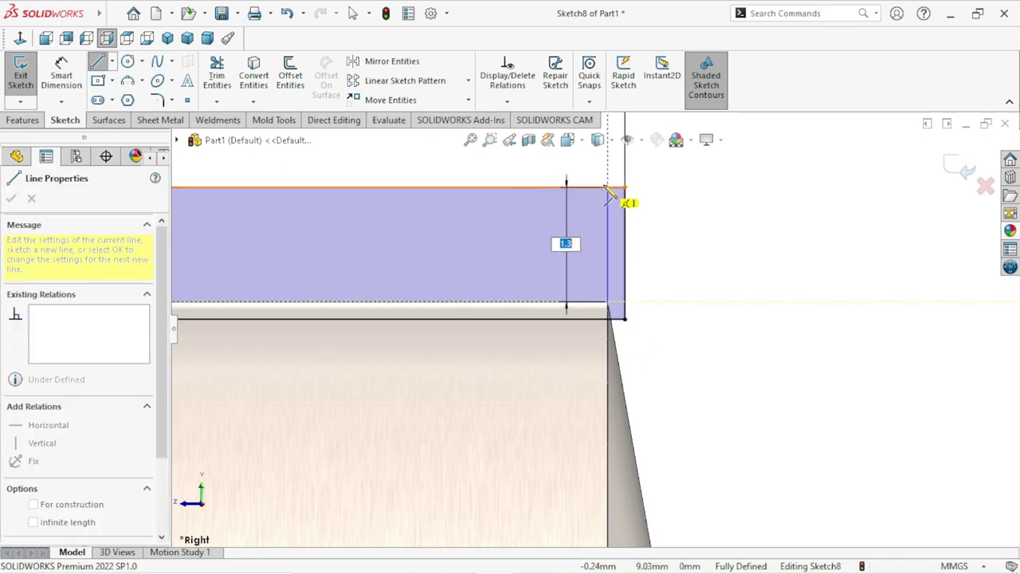
left_click(607, 188)
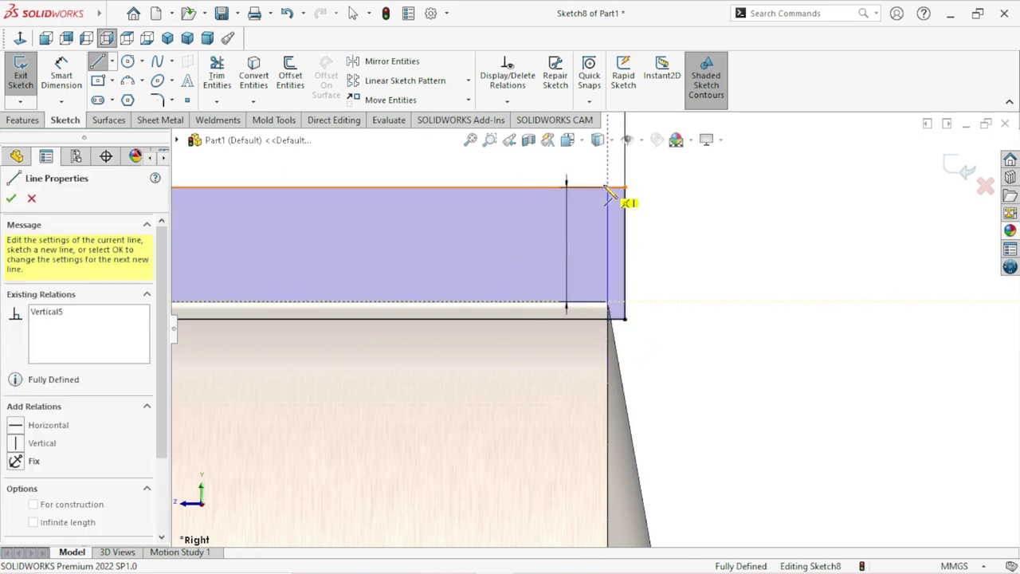
right_click(691, 239)
left_click(713, 249)
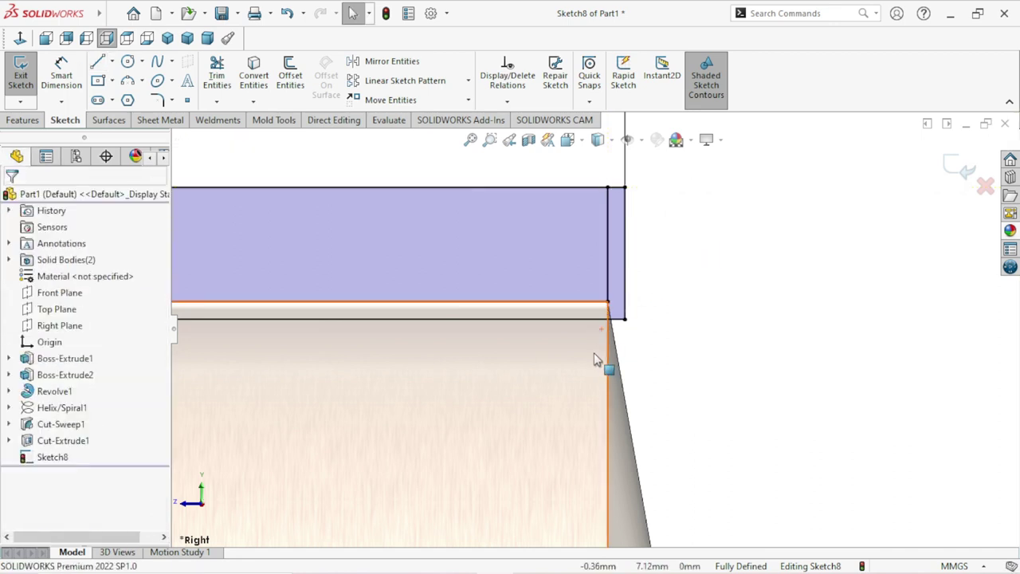
middle_click_drag(604, 364, 573, 304)
scroll(574, 312, "up", 3)
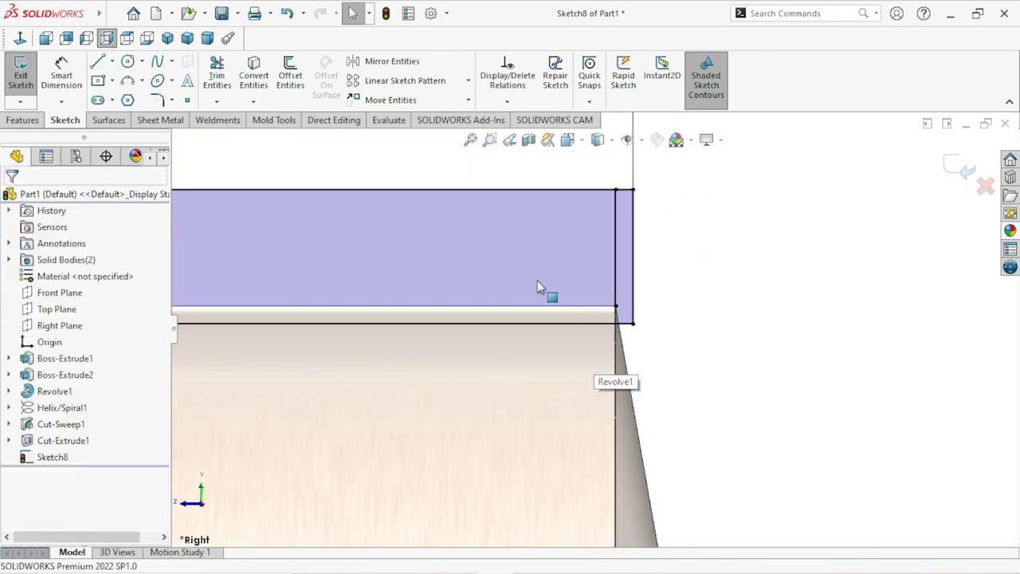
Step: Trim away the short top stub and the old outer end line
left_click(216, 76)
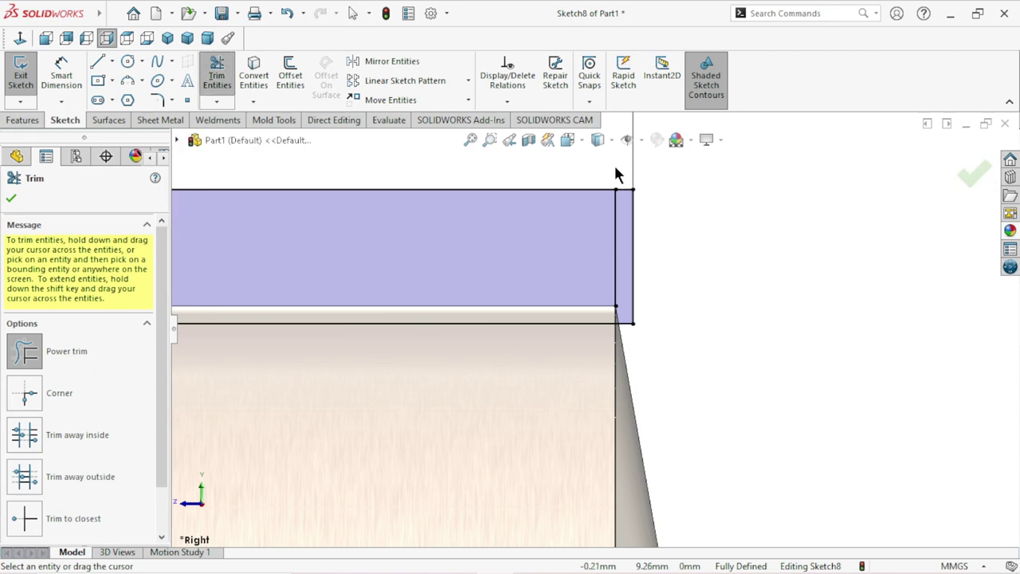
left_click(627, 191)
left_click_drag(626, 219, 641, 225)
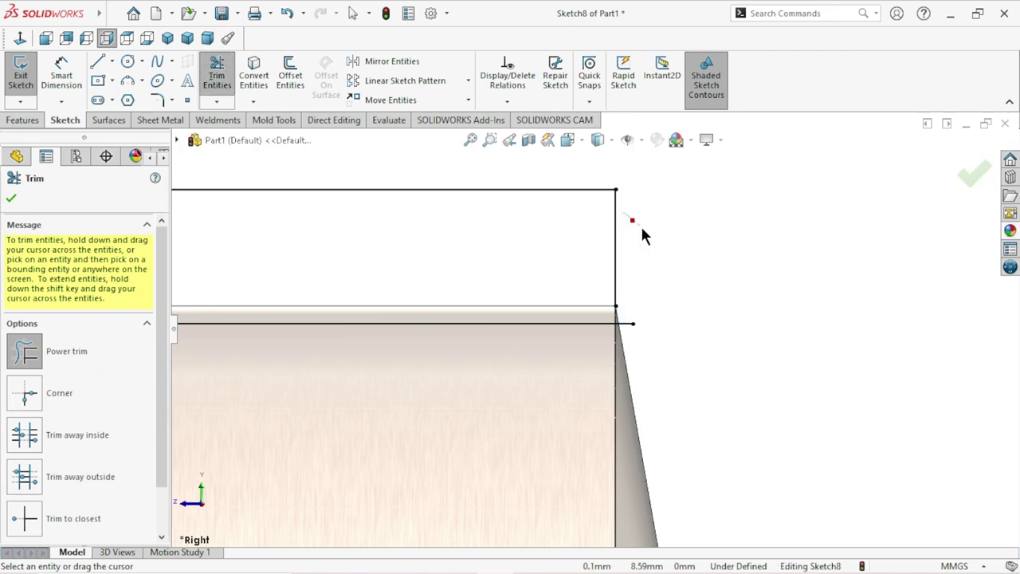
scroll(637, 326, "down", 3)
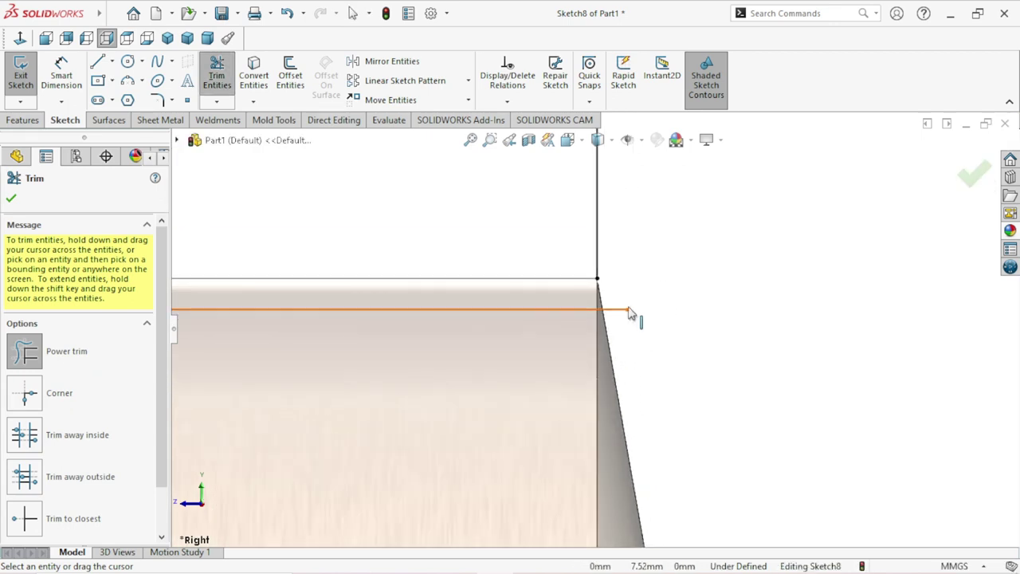
left_click(12, 199)
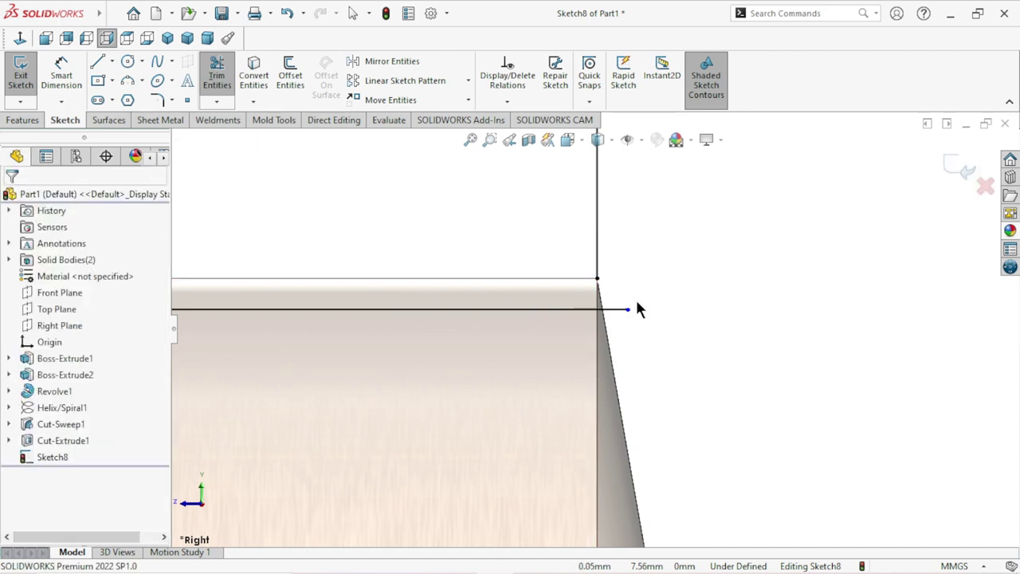
Step: Try making the lower line's endpoint coincident with the vertical line, deleting the conflicting relation
left_click(598, 279)
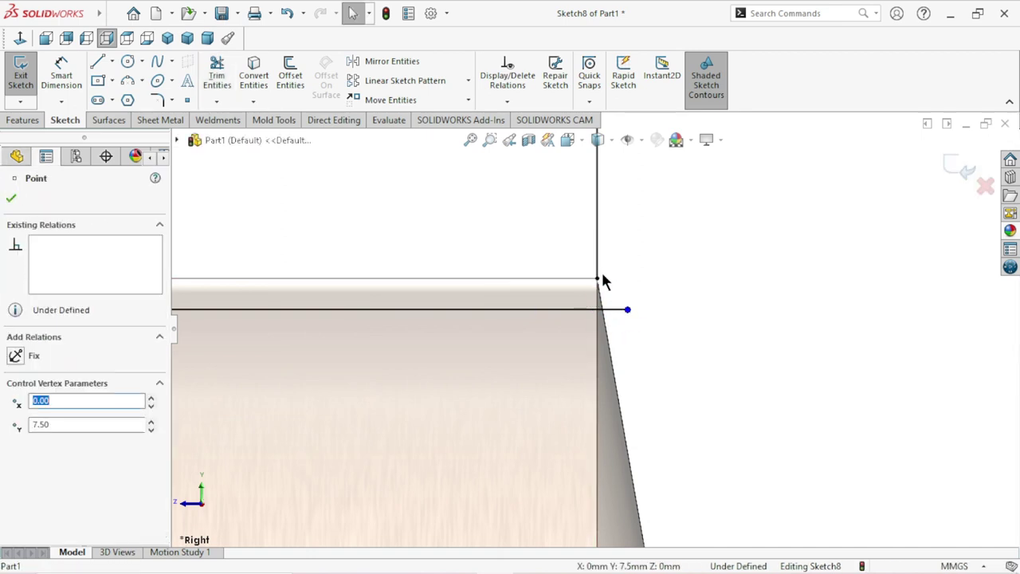
left_click(598, 269, "ctrl")
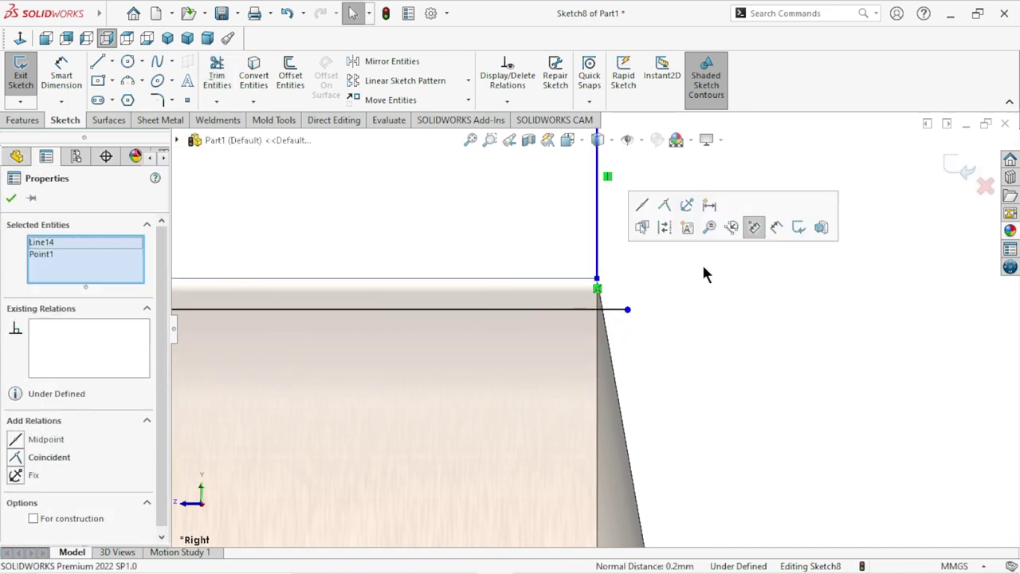
left_click(662, 206)
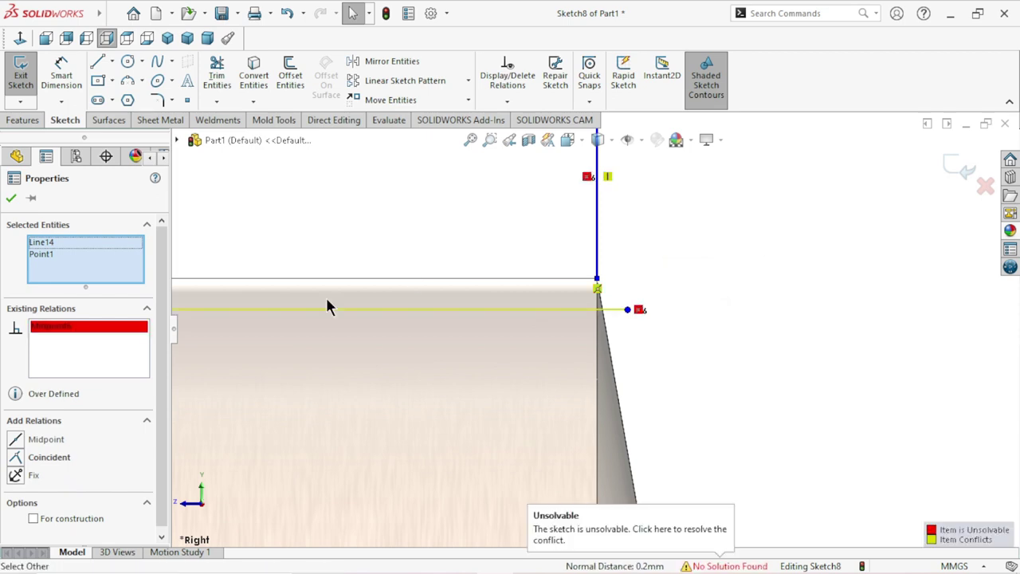
right_click(63, 326)
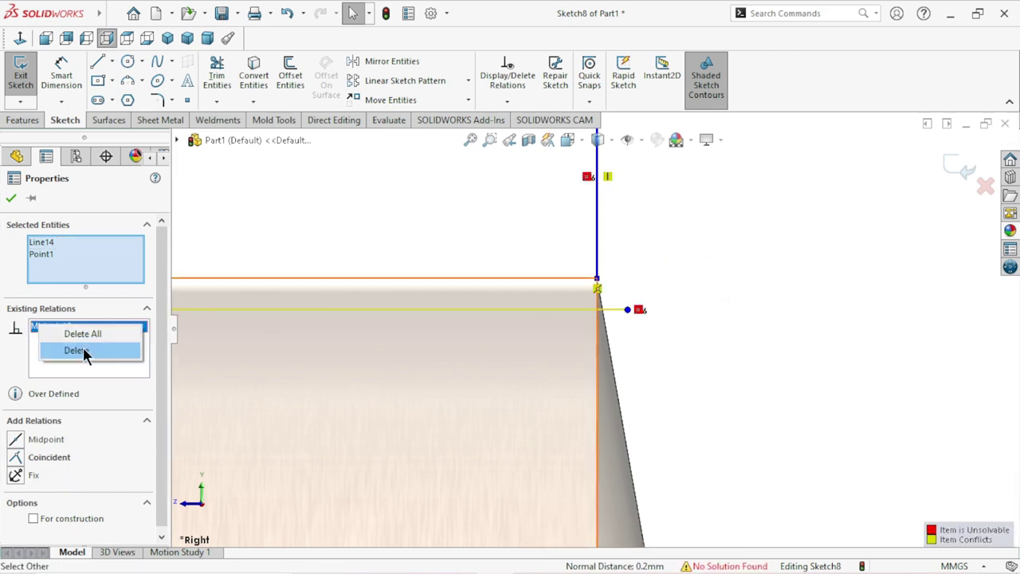
left_click(83, 347)
left_click_drag(622, 310, 587, 309)
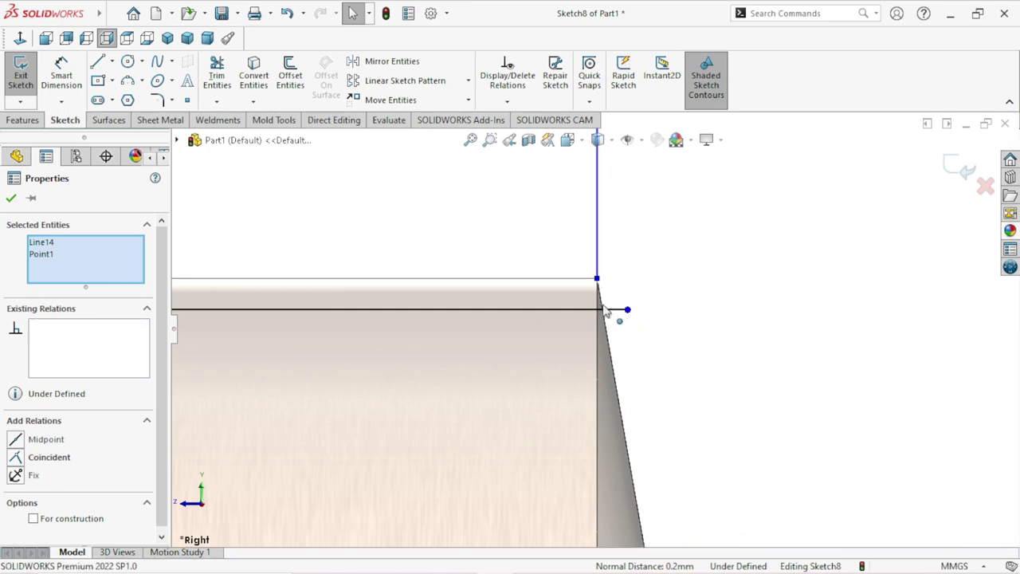
Step: Test Coincident and Midpoint relations between the endpoint and the vertical line, undoing both
left_click(597, 288, "ctrl")
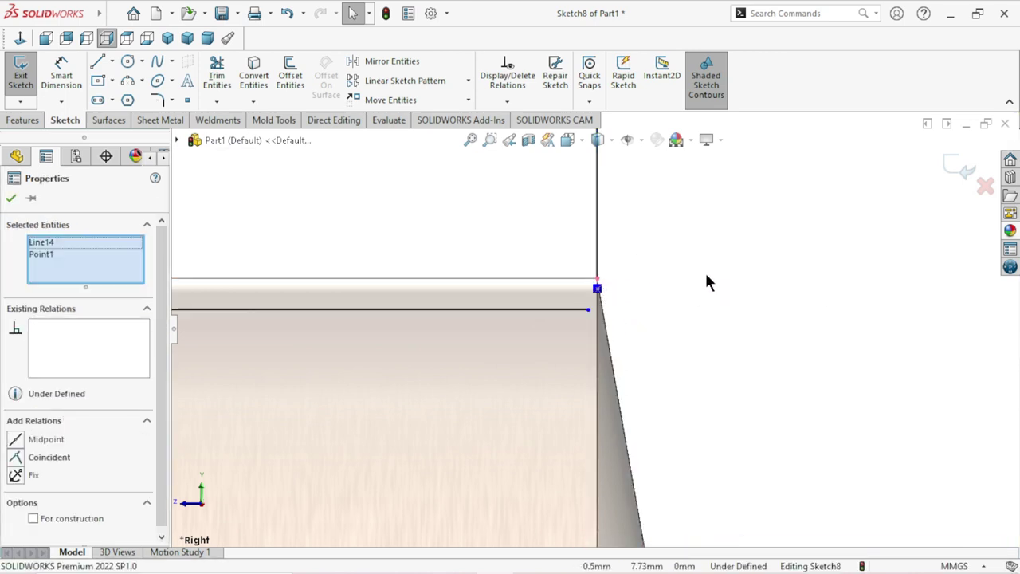
left_click(706, 282)
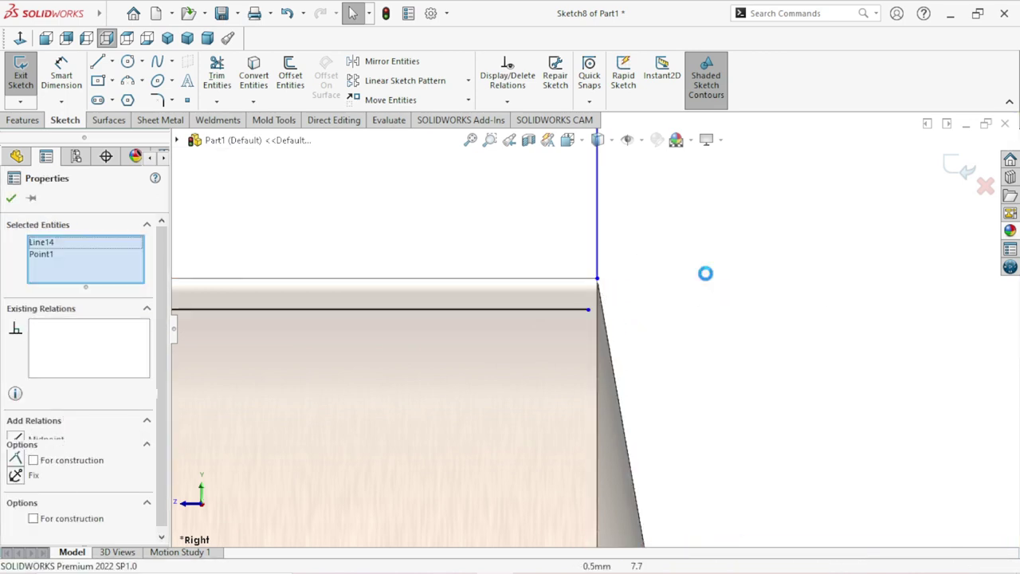
left_click(597, 267)
left_click(597, 278)
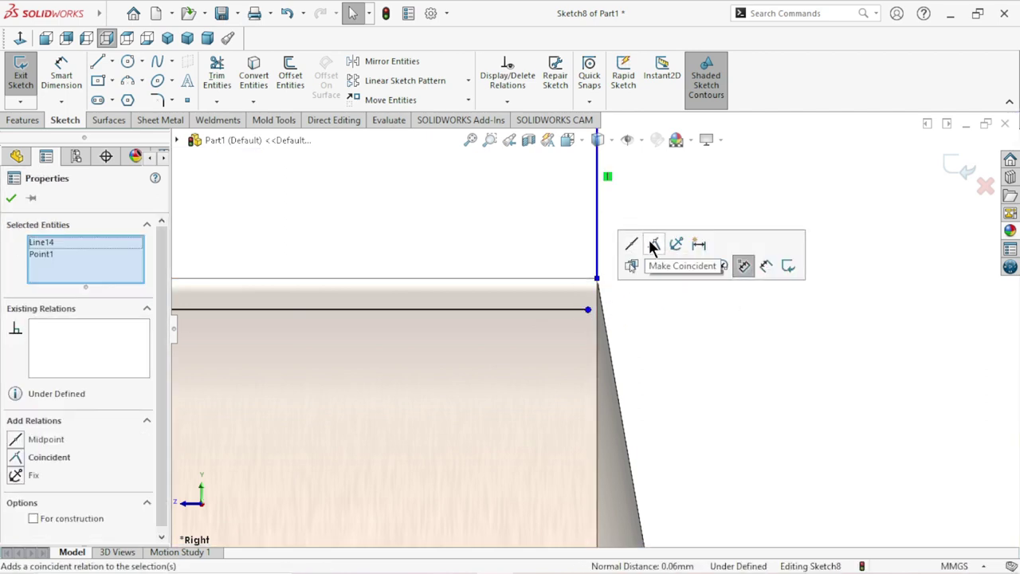
left_click(653, 244)
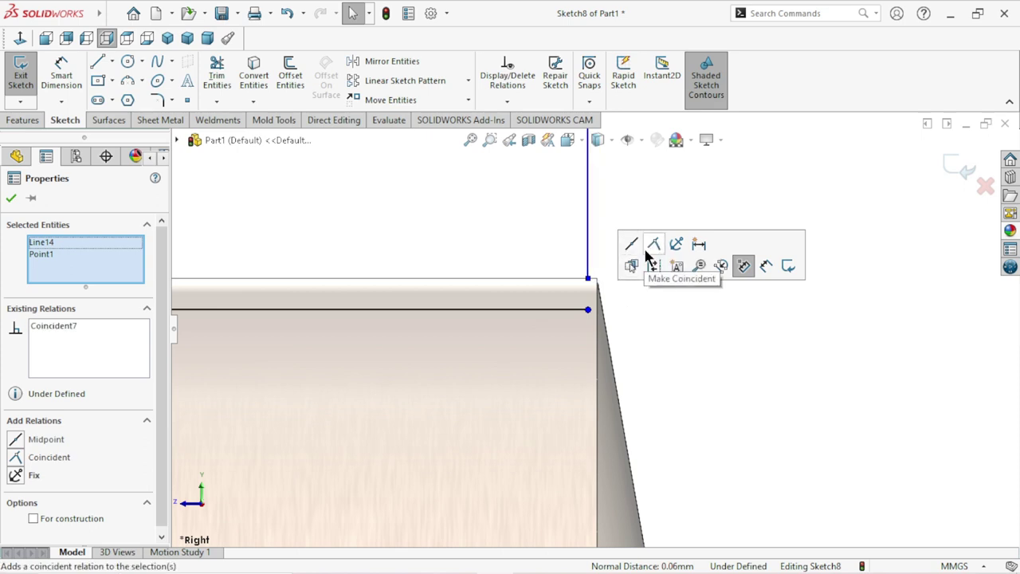
key("ctrl+z")
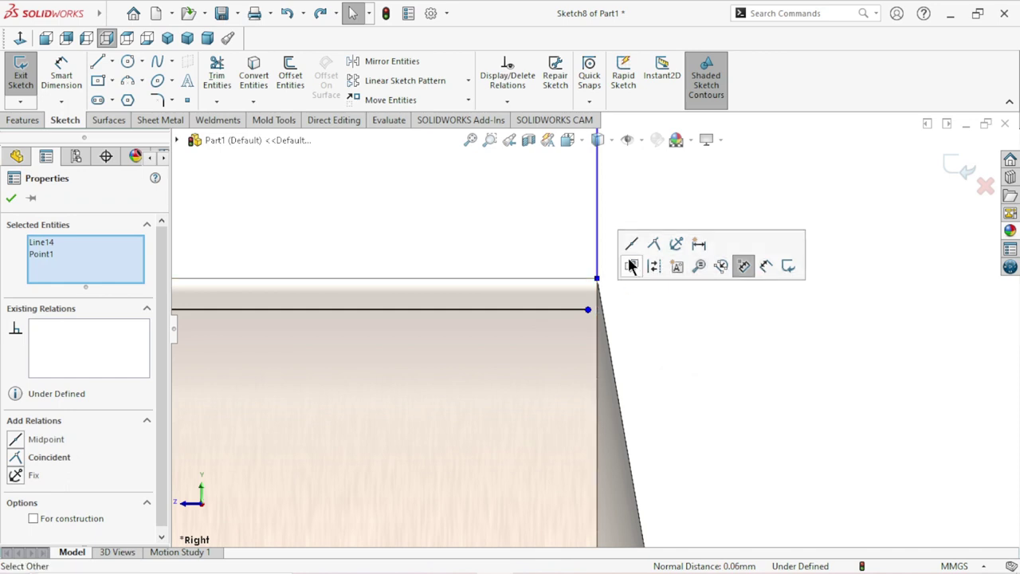
left_click(631, 249)
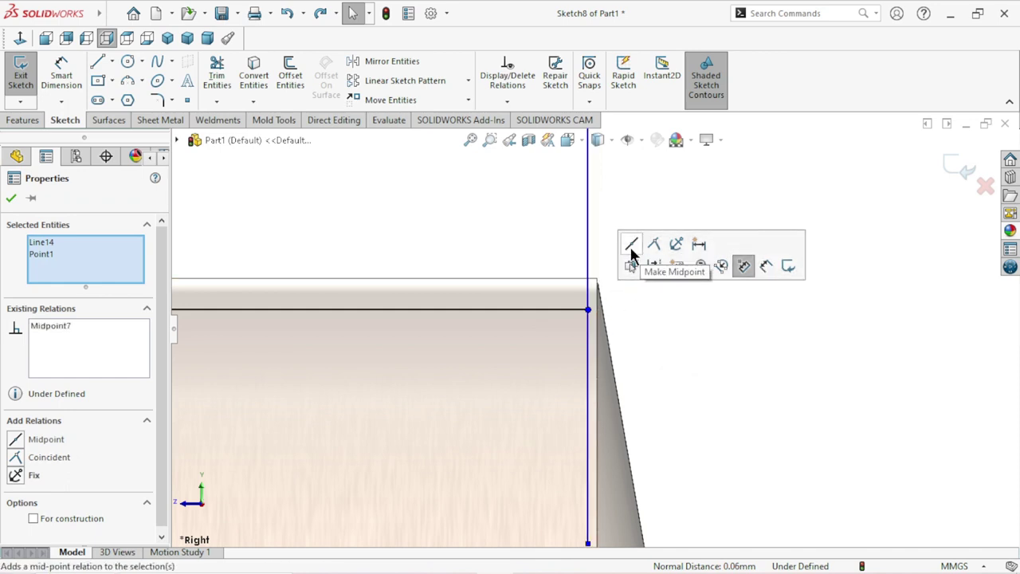
key("ctrl+z")
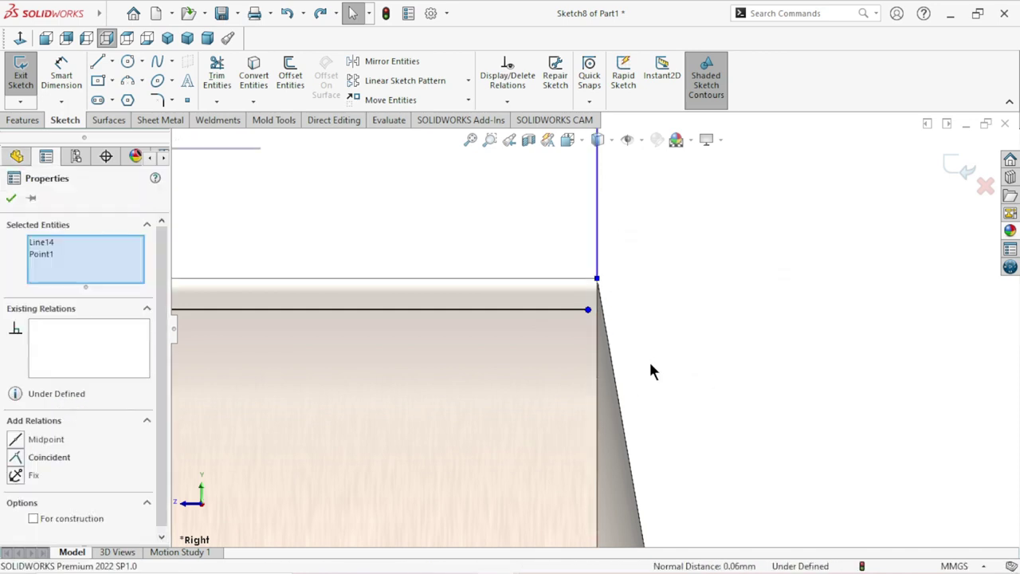
Step: Drag the lower line's endpoint onto the bolt's slanted edge, creating Coincident7
left_click(587, 310)
left_click_drag(603, 311, 607, 317)
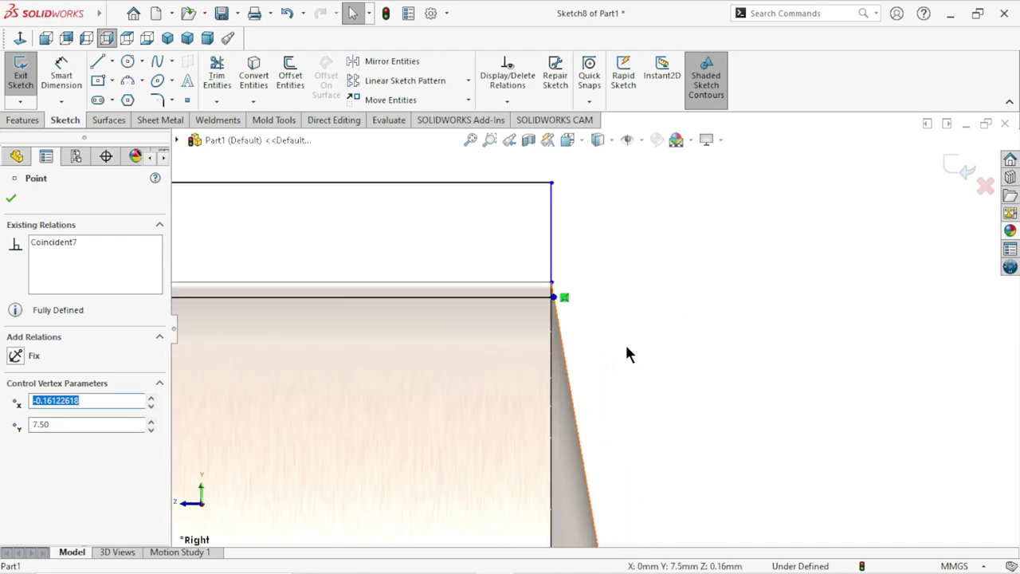
scroll(589, 331, "down", 3)
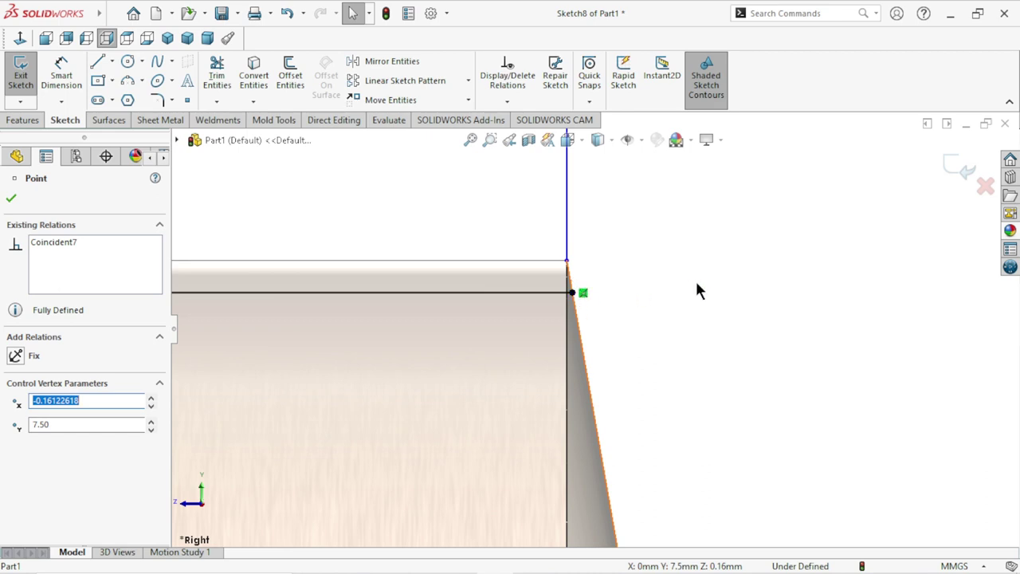
scroll(678, 289, "up", 2)
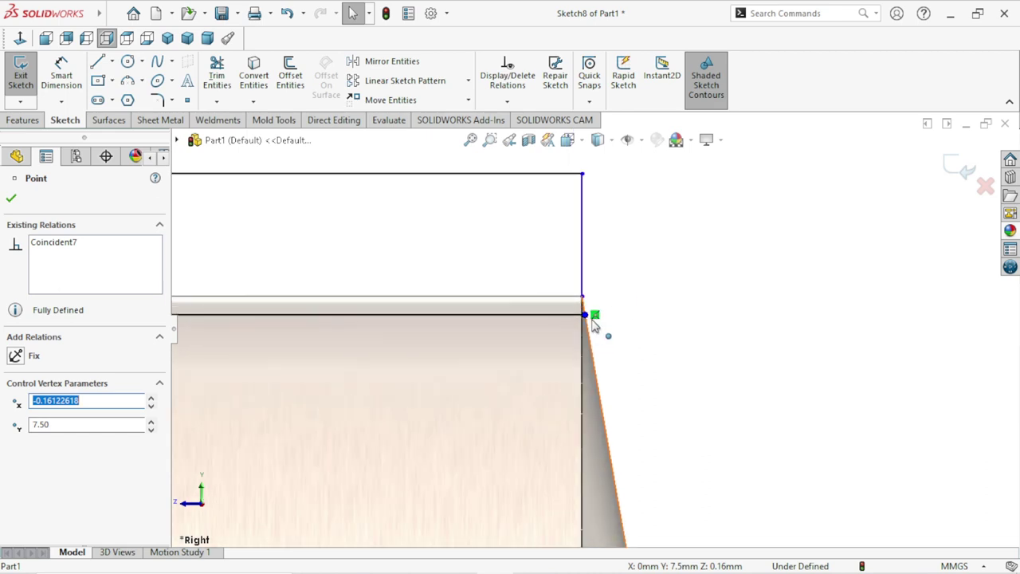
scroll(588, 323, "down", 2)
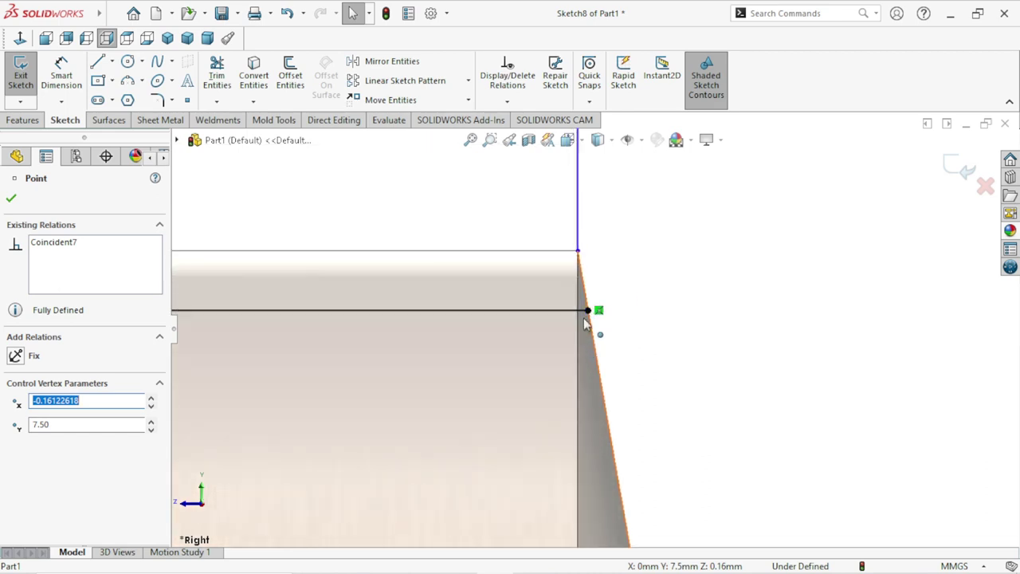
key("Escape")
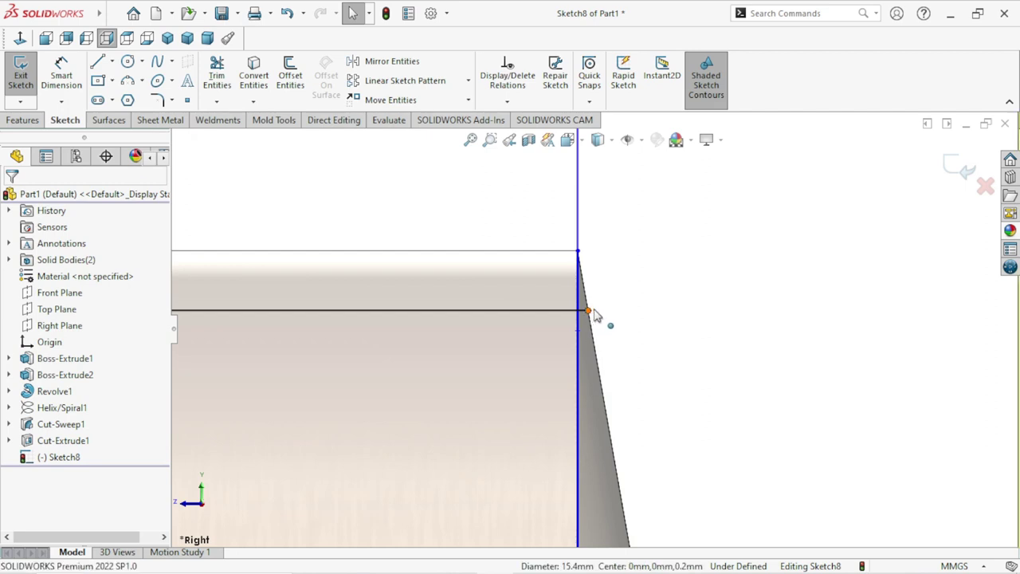
Step: Make the lower line's endpoint coincident with the slanted edge, removing the conflicting relation
left_click(587, 310)
left_click(594, 319, "ctrl")
left_click(650, 248)
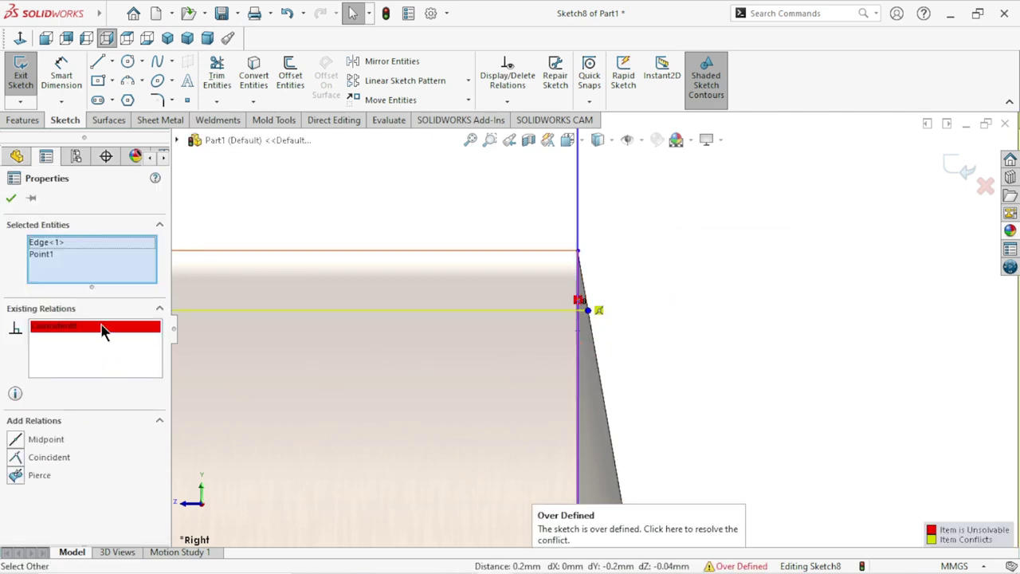
right_click(102, 328)
left_click(144, 351)
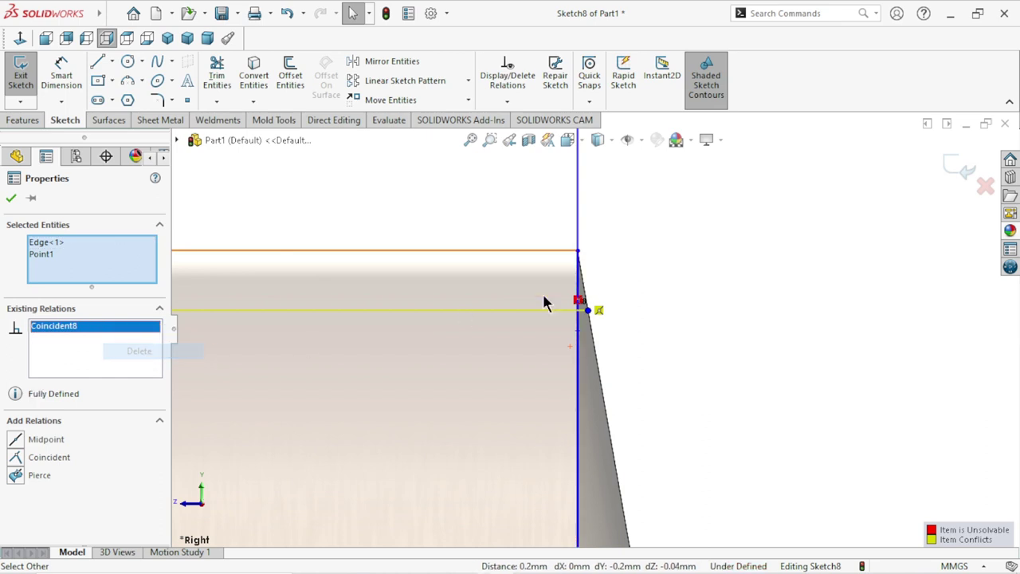
Step: Delete the corner point's Coincident7 relation so the point is free
left_click(588, 310)
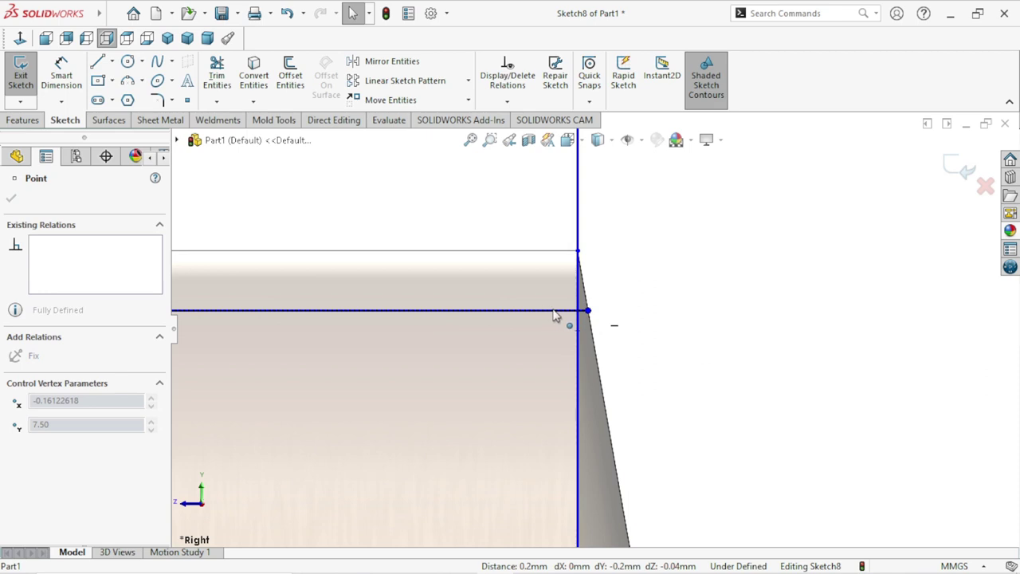
left_click(591, 318, "ctrl")
key("Escape")
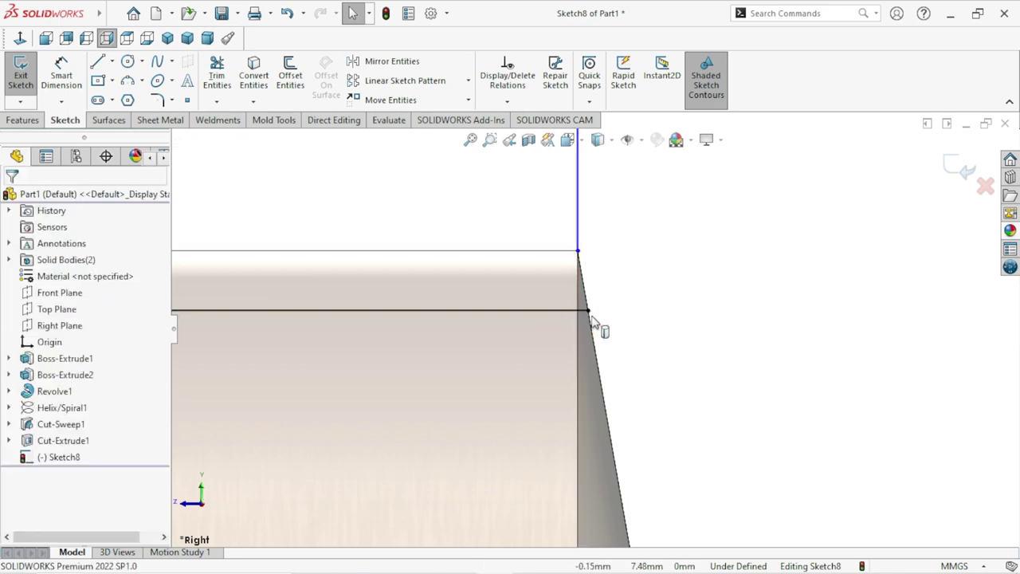
left_click(596, 314)
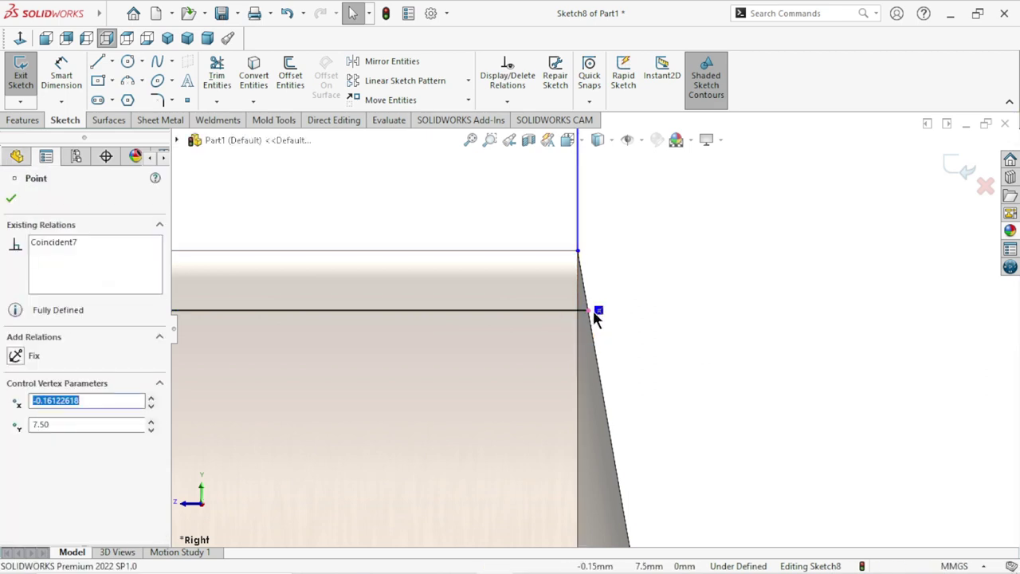
left_click(593, 311)
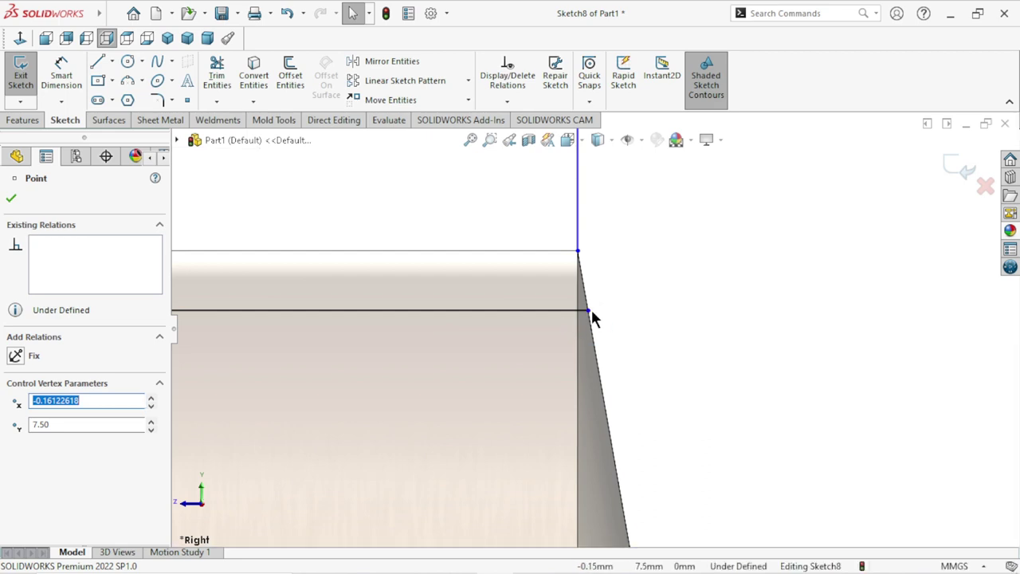
key("Escape")
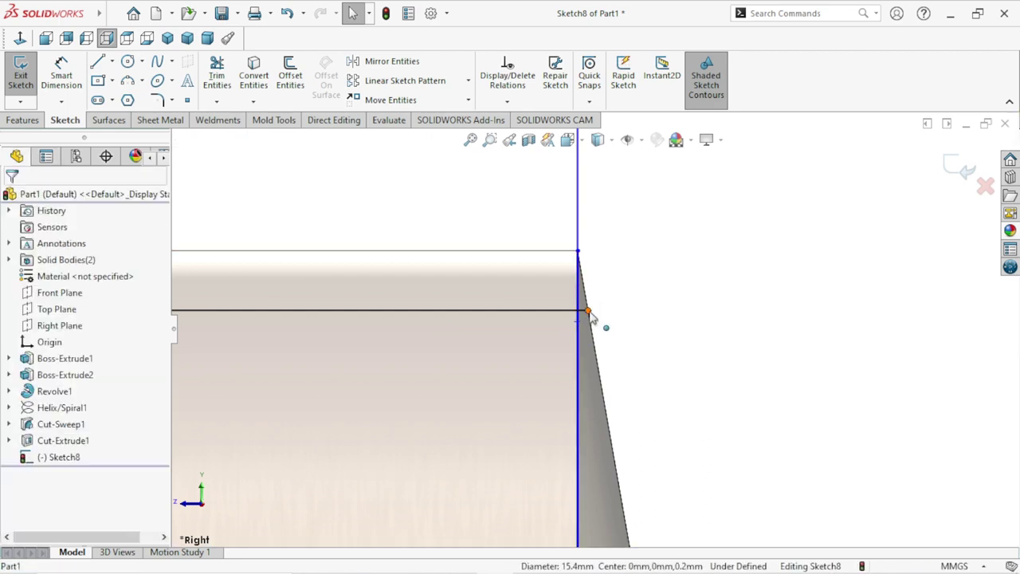
Step: Pin the loose point to the bolt head's edge with Coincident9, closing the sleeve profile
left_click(588, 312)
left_click(591, 323, "ctrl")
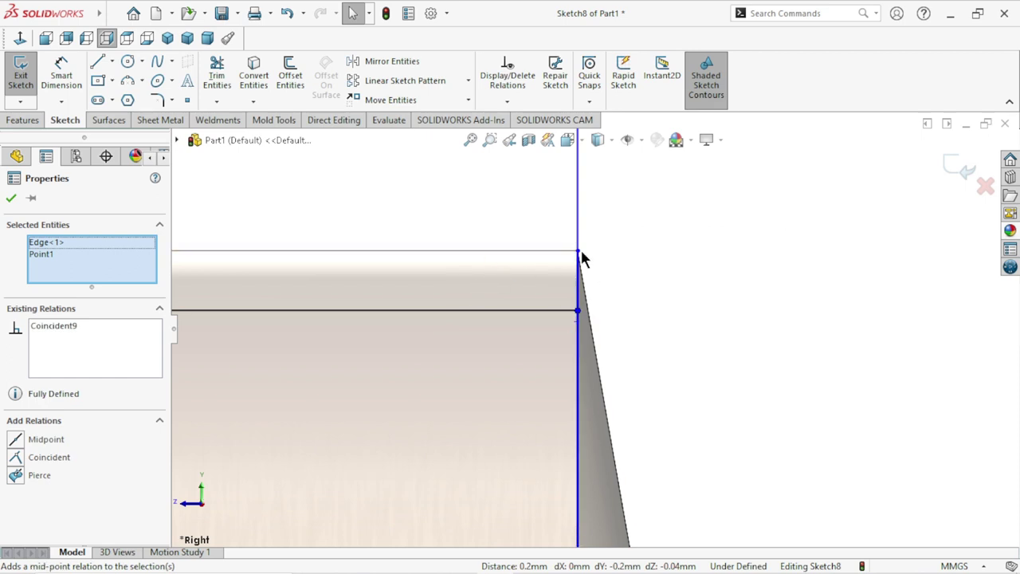
left_click(578, 312)
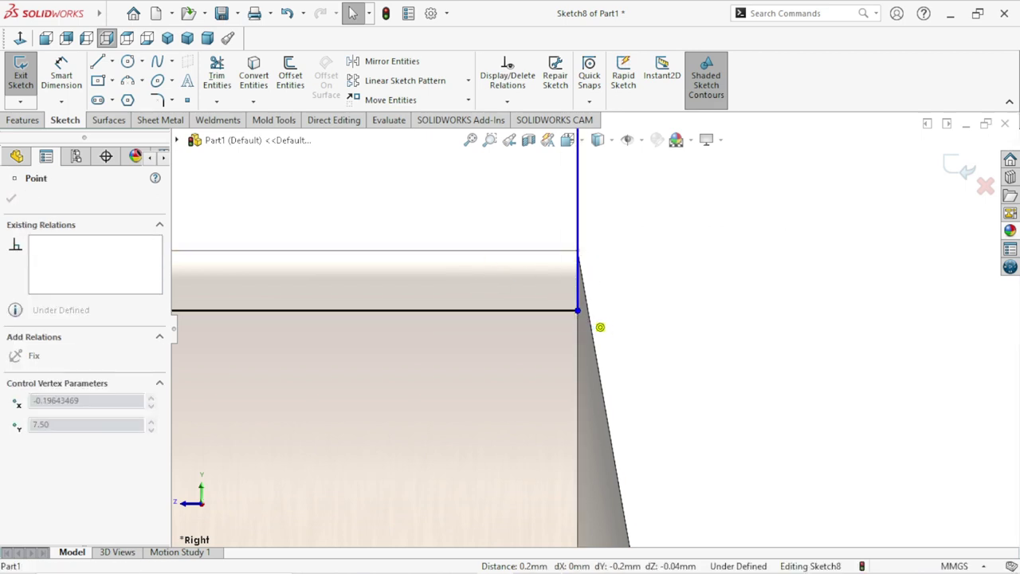
key("Escape")
right_click(656, 262)
mouse_move(710, 271)
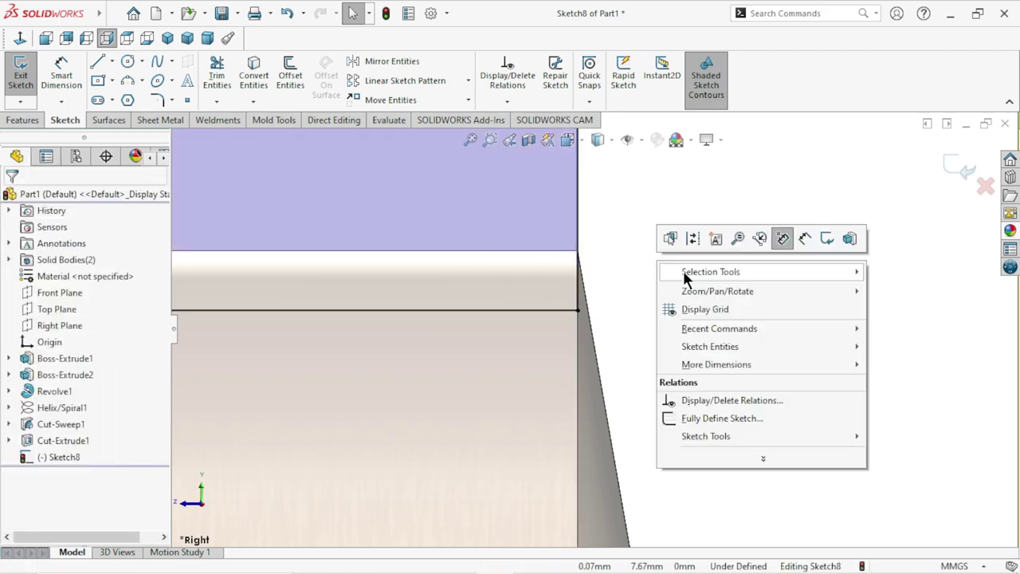
left_click(628, 264)
scroll(625, 361, "up", 3)
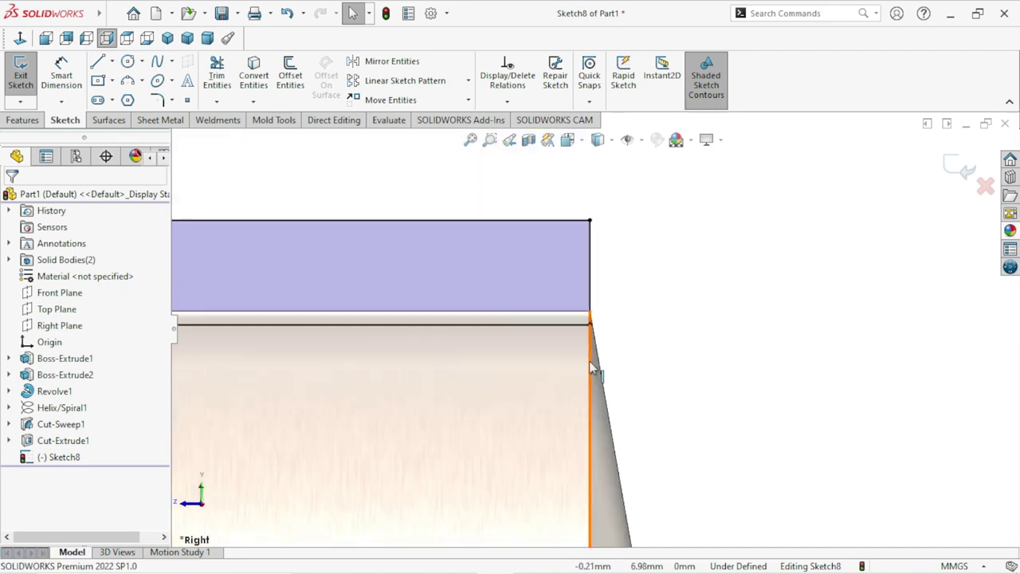
Step: Zoom in and out to check the sleeve profile, then exit Sketch8
scroll(582, 338, "down", 1)
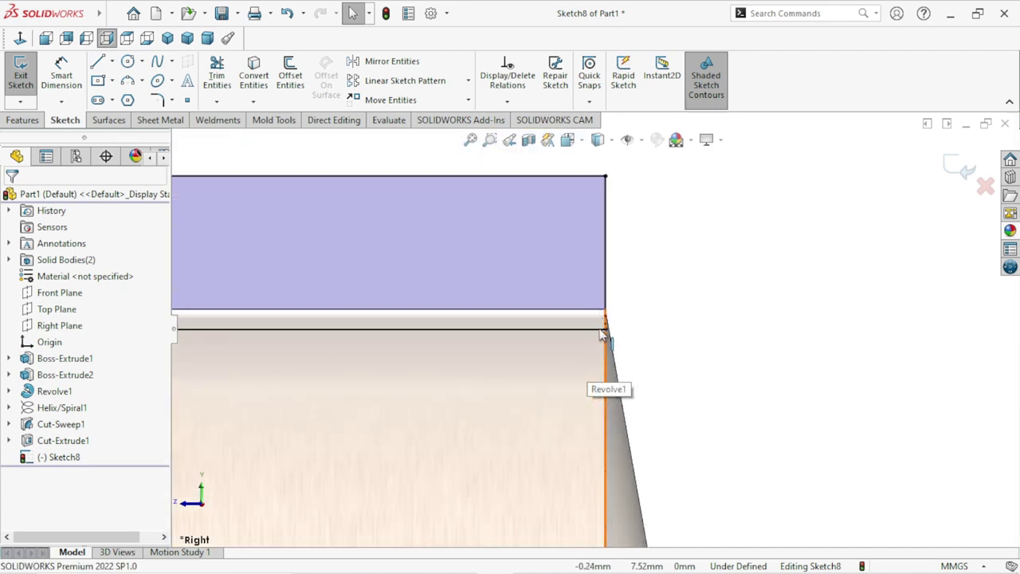
scroll(590, 342, "up", 5)
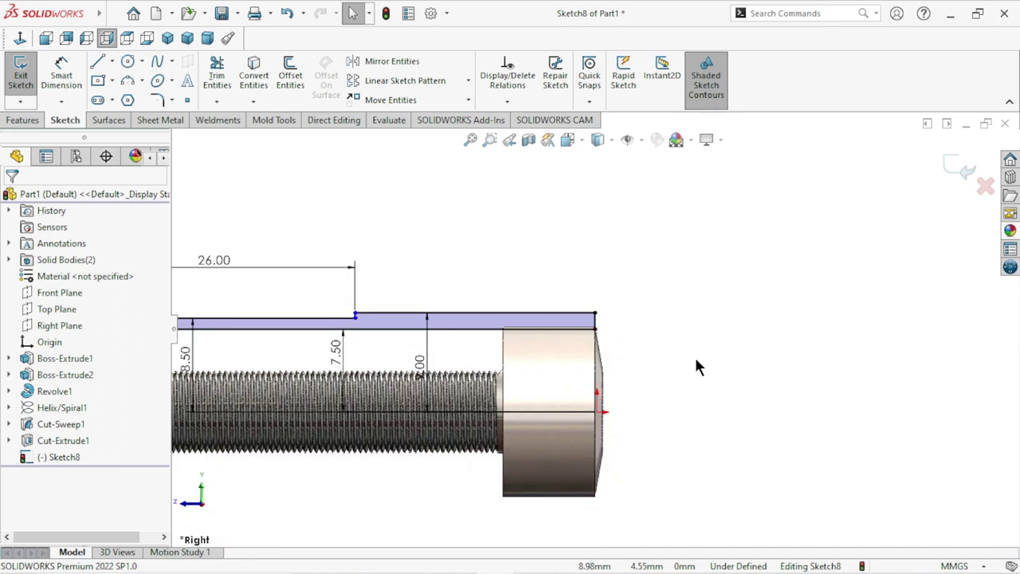
scroll(513, 431, "down", 1)
scroll(557, 358, "up", 1)
scroll(564, 319, "down", 2)
scroll(569, 321, "down", 3)
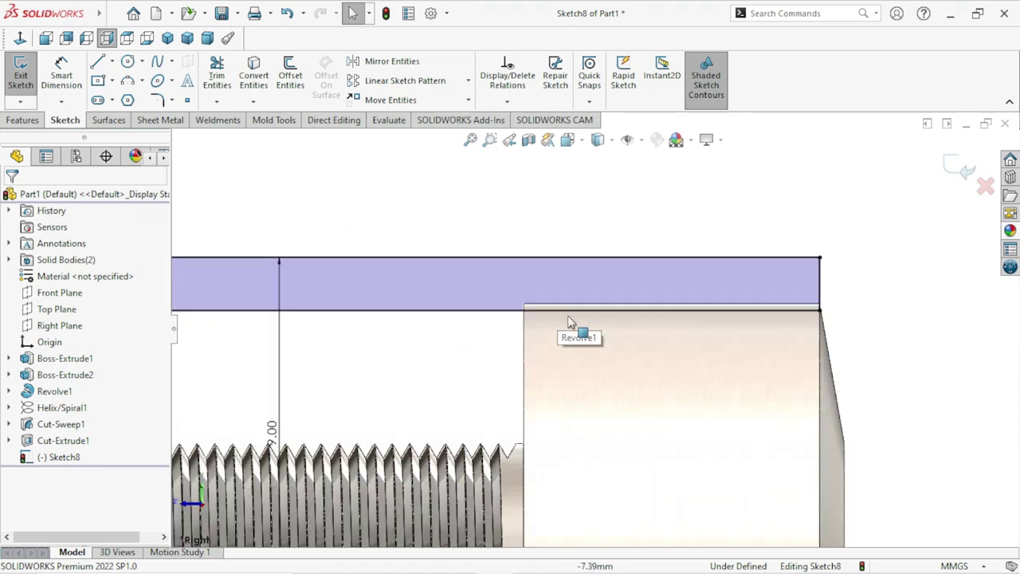
scroll(573, 325, "down", 2)
scroll(574, 325, "up", 1)
scroll(572, 331, "up", 2)
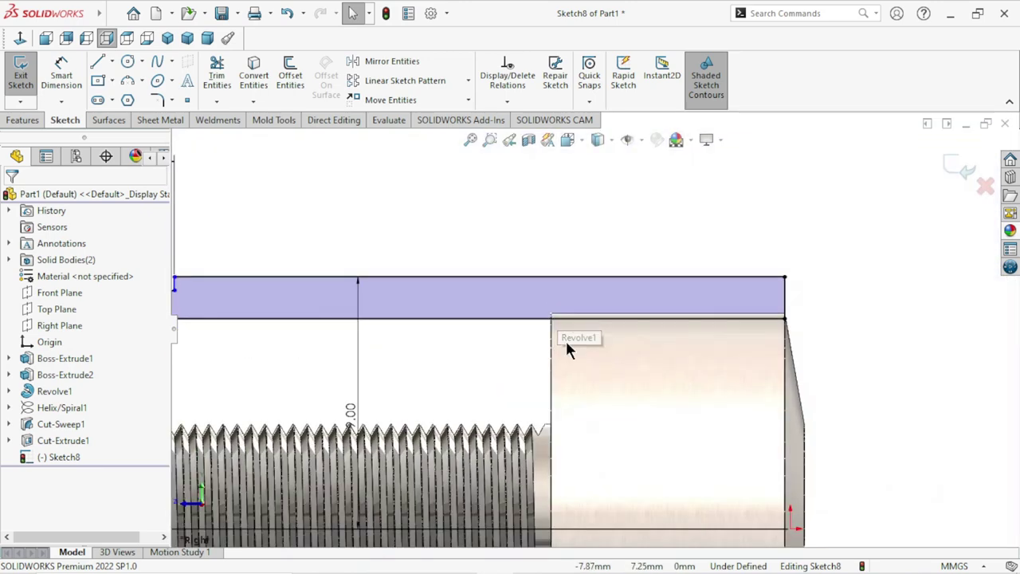
scroll(601, 431, "up", 3)
scroll(547, 439, "up", 1)
scroll(478, 366, "up", 1)
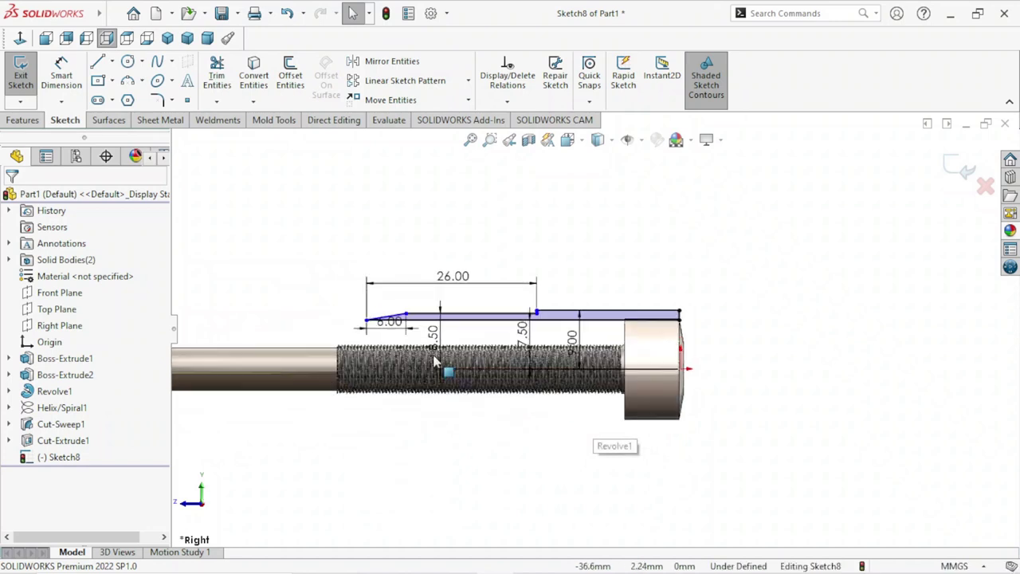
scroll(572, 351, "down", 1)
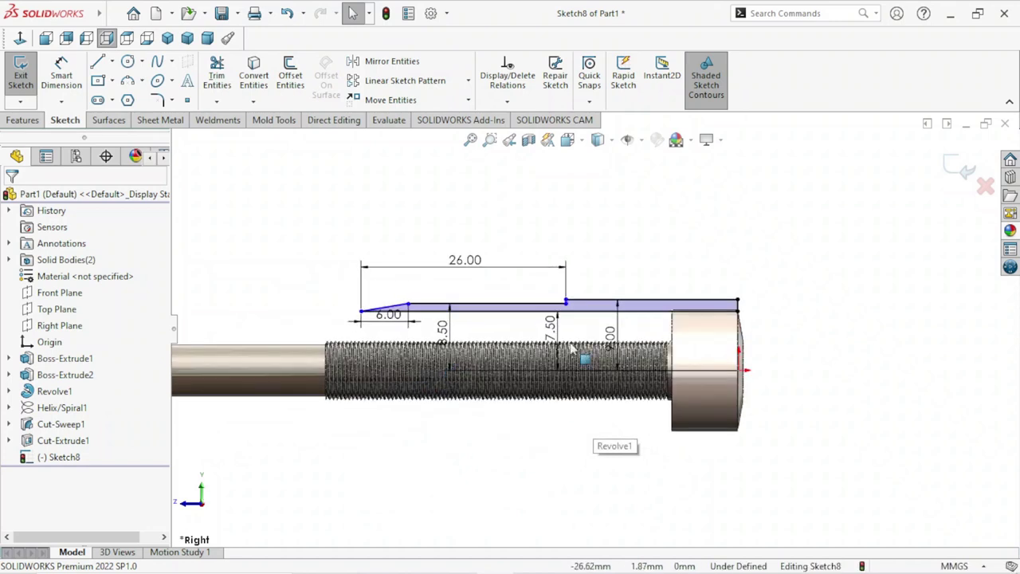
left_click(966, 170)
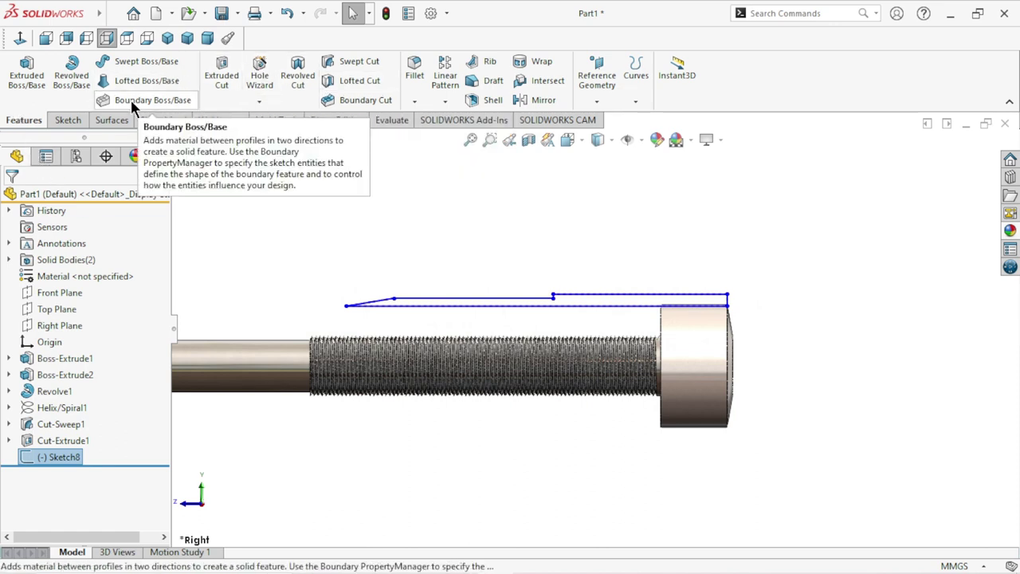
Step: Cancel the axis-less revolve and draw a centerline along the bolt axis in Sketch8
left_click(70, 78)
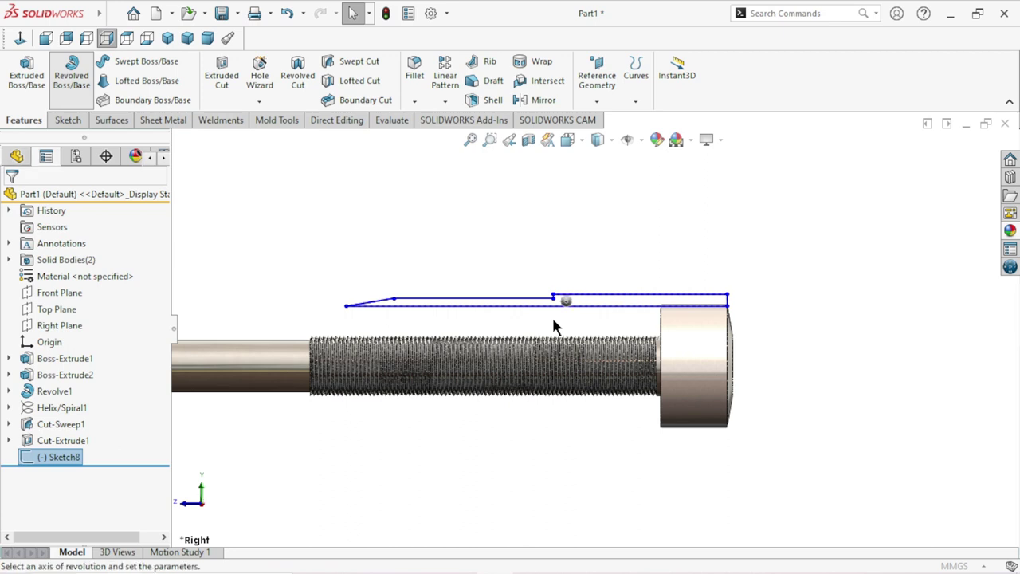
left_click(32, 199)
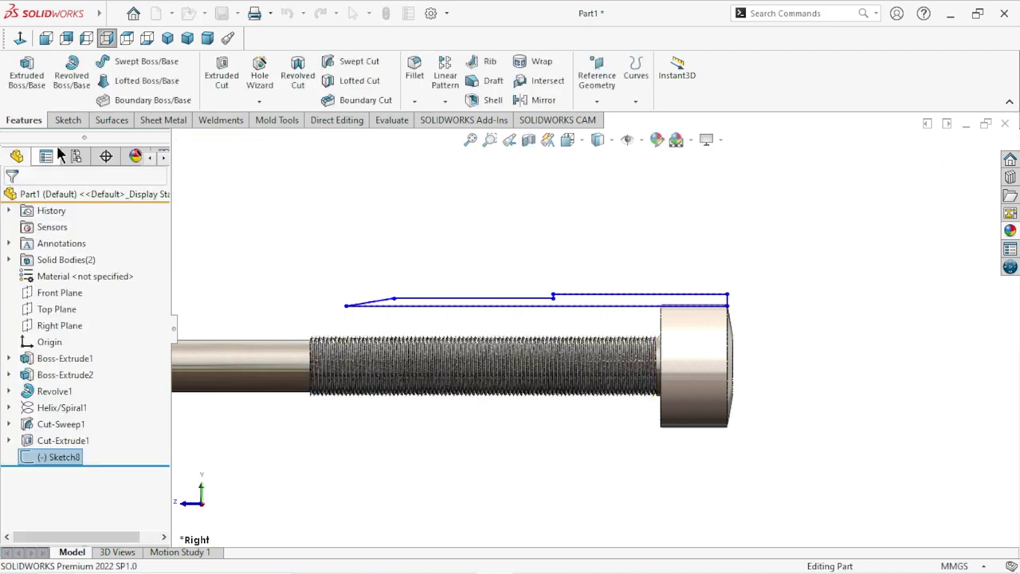
left_click(58, 120)
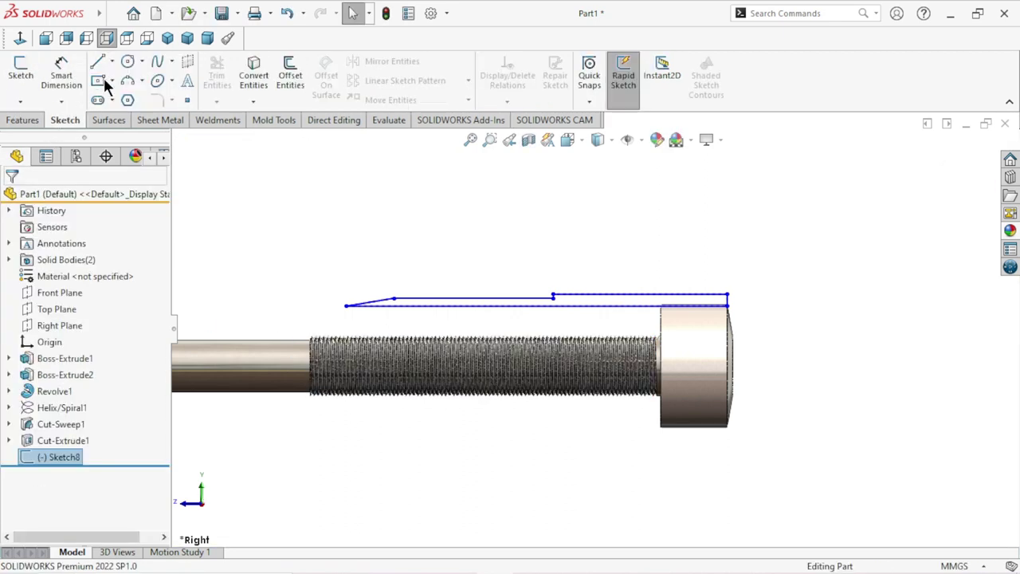
left_click(112, 61)
left_click(119, 98)
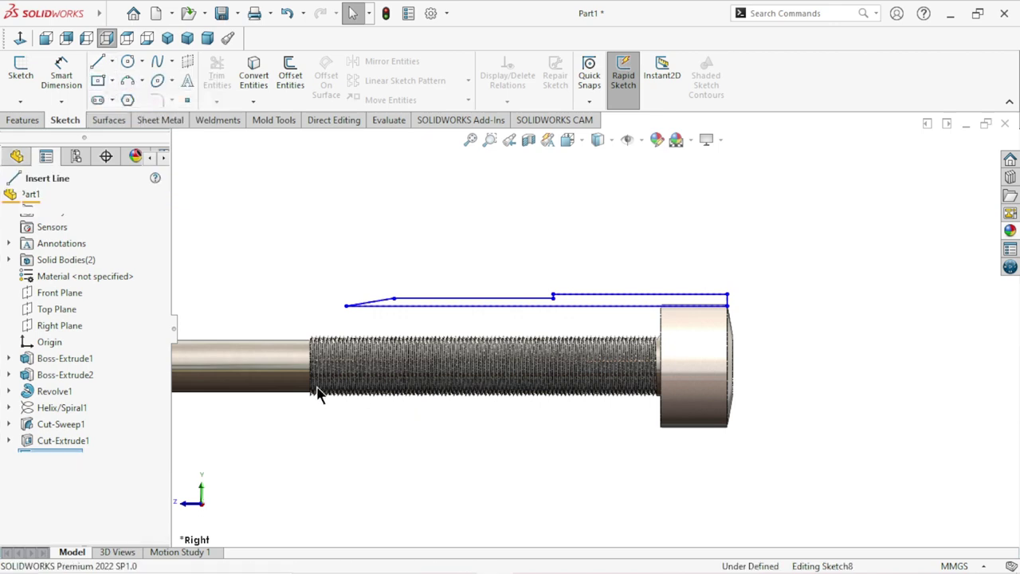
left_click_drag(254, 367, 852, 366)
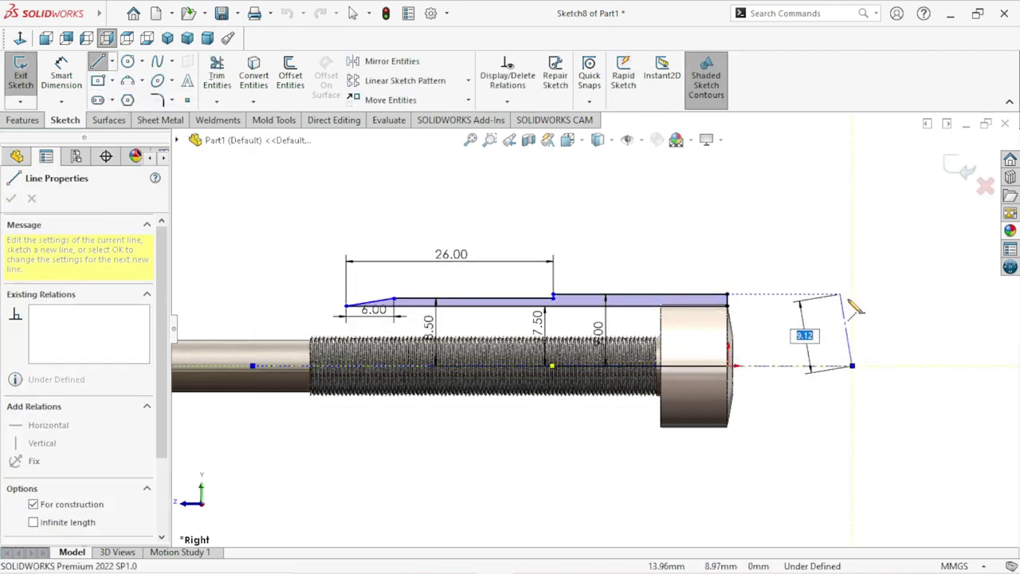
right_click(846, 303)
left_click(845, 301)
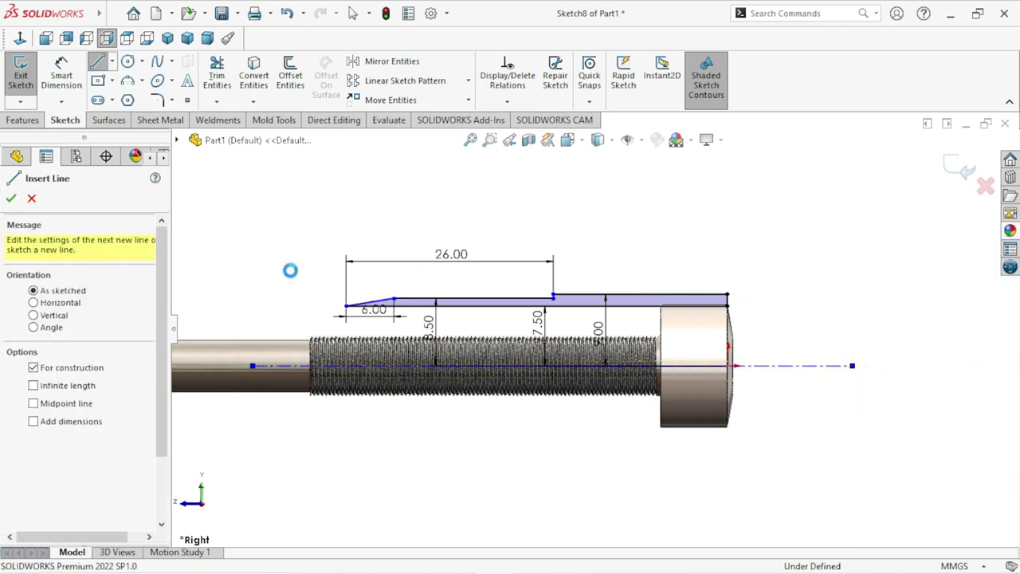
Step: Revolve the sleeve profile 360° around centerline Line21 to create Revolve2
left_click(21, 121)
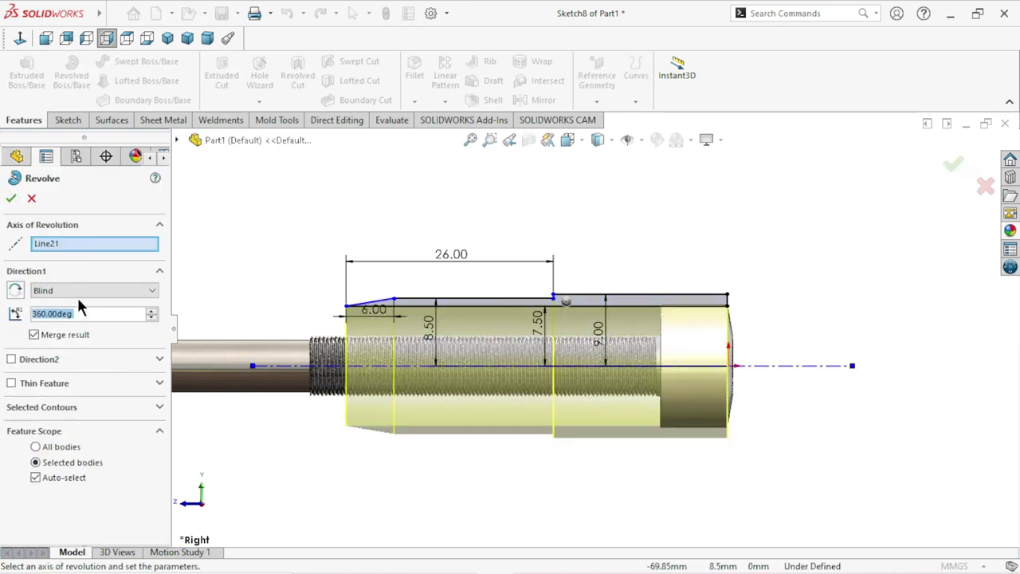
left_click(9, 199)
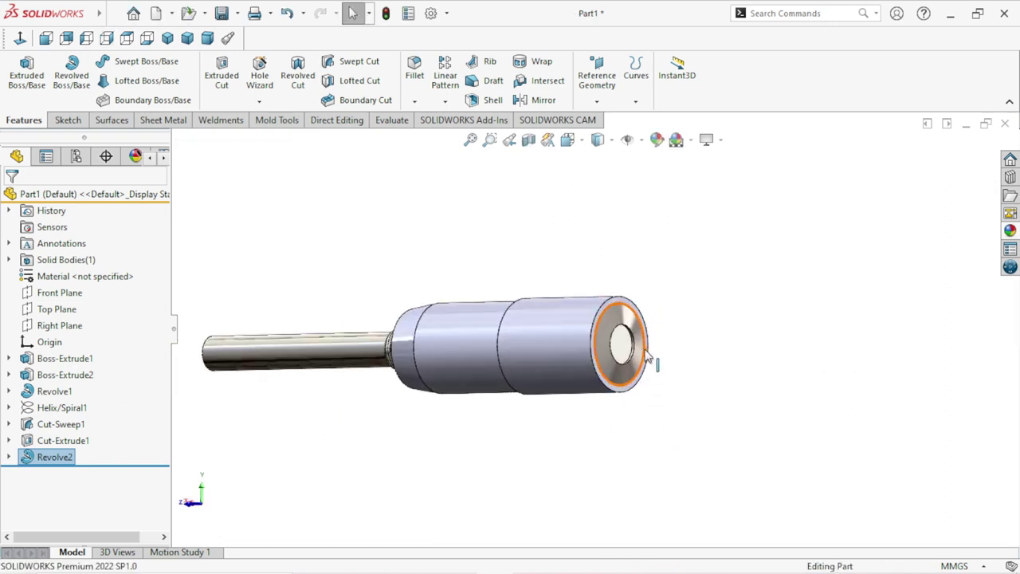
scroll(602, 367, "down", 3)
scroll(606, 358, "down", 2)
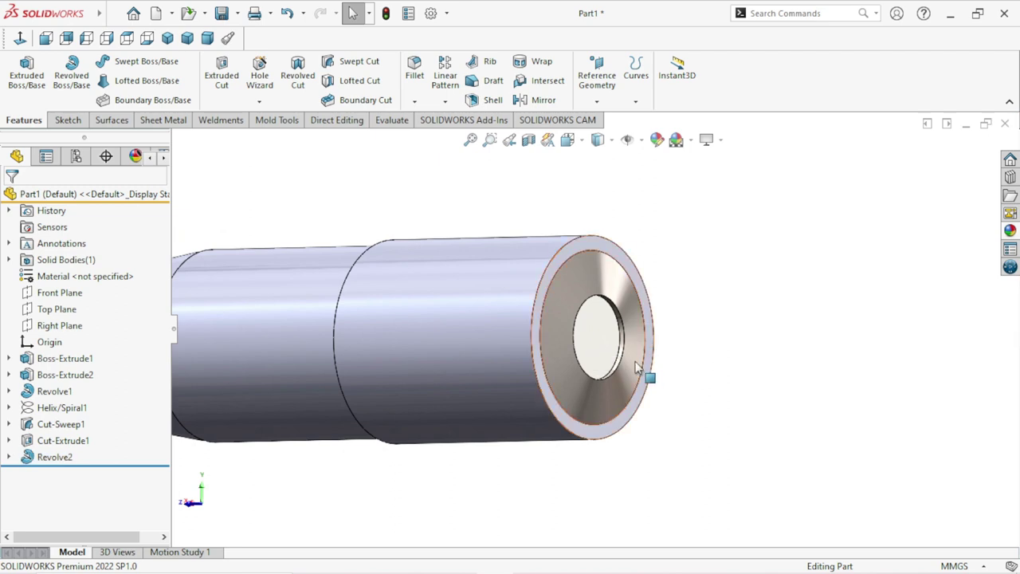
scroll(614, 387, "up", 4)
scroll(587, 388, "down", 2)
scroll(558, 398, "down", 2)
mouse_move(556, 401)
middle_mouse_down()
mouse_move(653, 399)
mouse_move(549, 403)
middle_mouse_up()
scroll(478, 401, "up", 3)
scroll(471, 401, "down", 2)
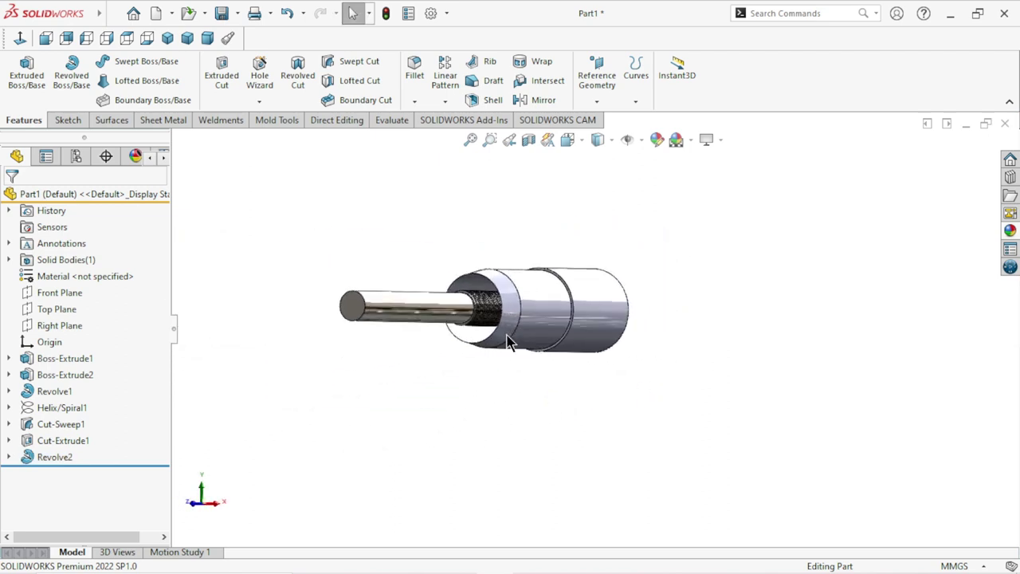
mouse_move(478, 398)
middle_mouse_down()
mouse_move(587, 360)
mouse_move(547, 365)
middle_mouse_up()
scroll(648, 302, "down", 2)
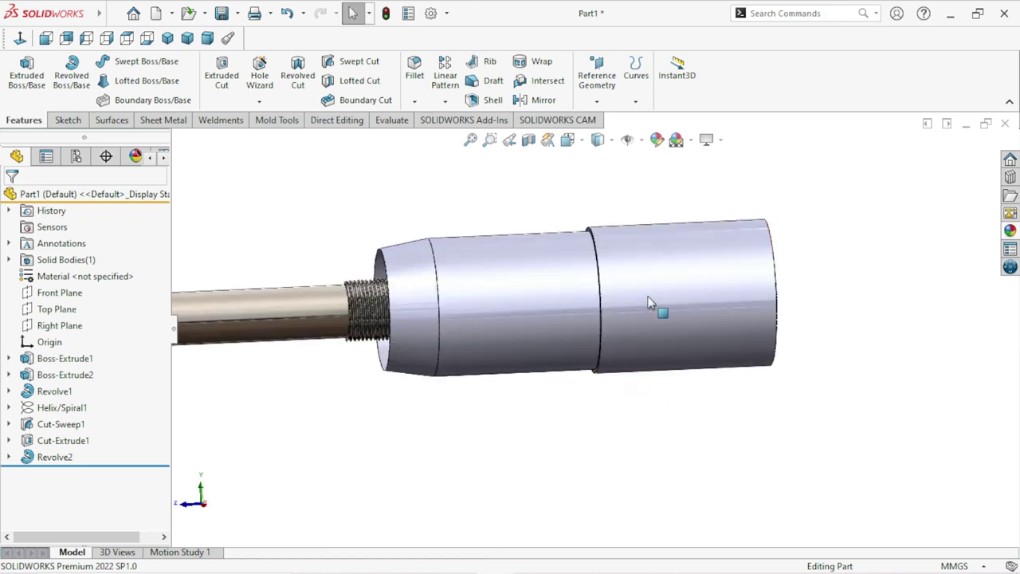
scroll(594, 325, "up", 1)
scroll(598, 325, "up", 1)
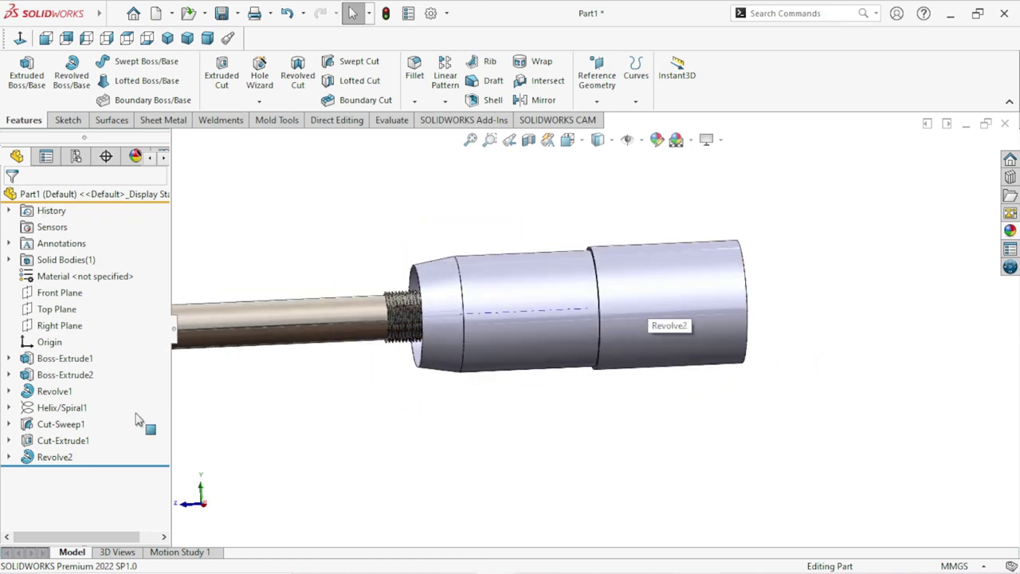
Step: Reopen Sketch3 under Revolve1 in normal view and add the 0.50 mm end offset dimension
left_click(48, 395)
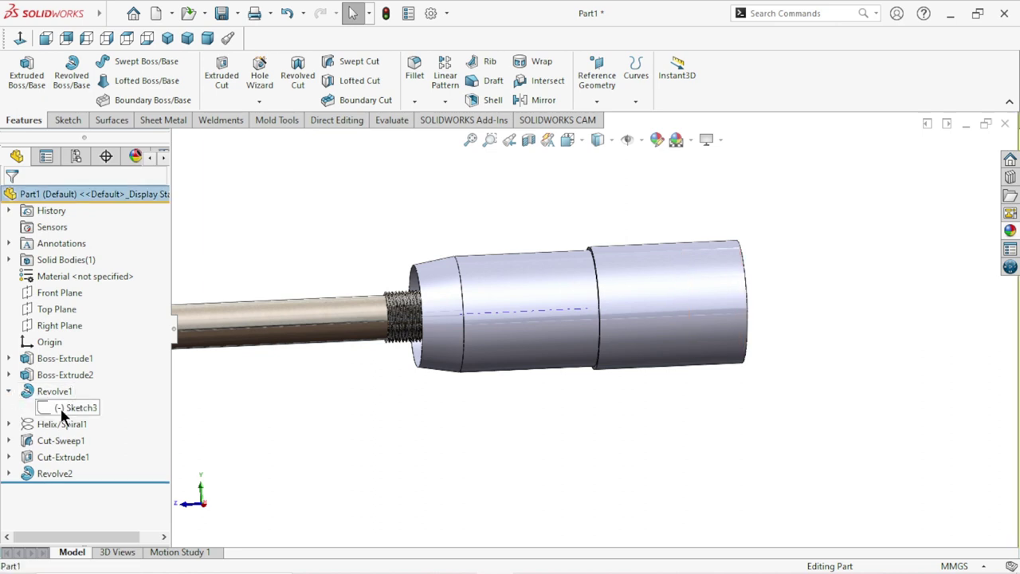
left_click(59, 406)
left_click(74, 377)
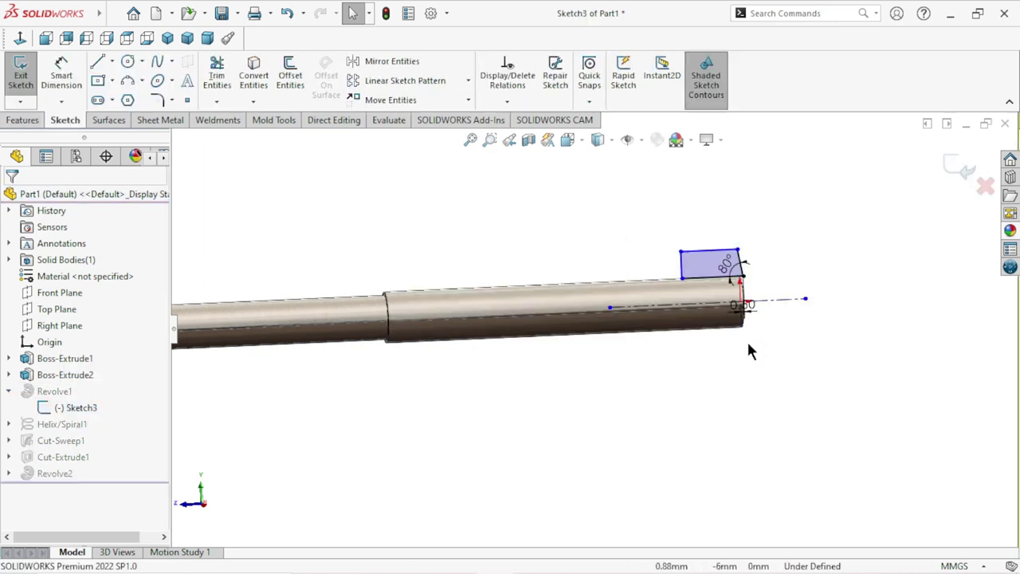
left_click(20, 39)
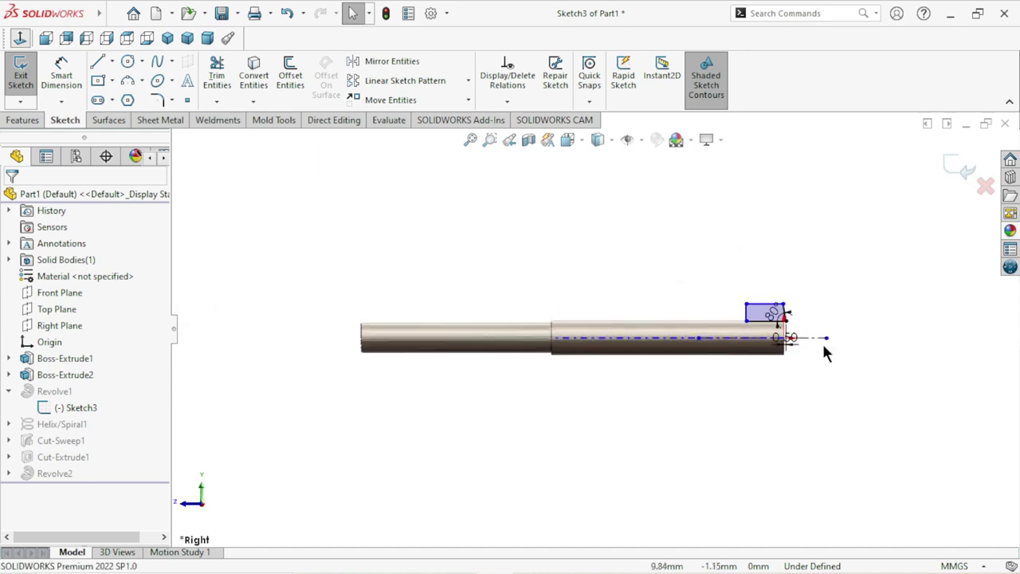
scroll(824, 345, "down", 3)
scroll(723, 325, "down", 3)
scroll(622, 348, "down", 2)
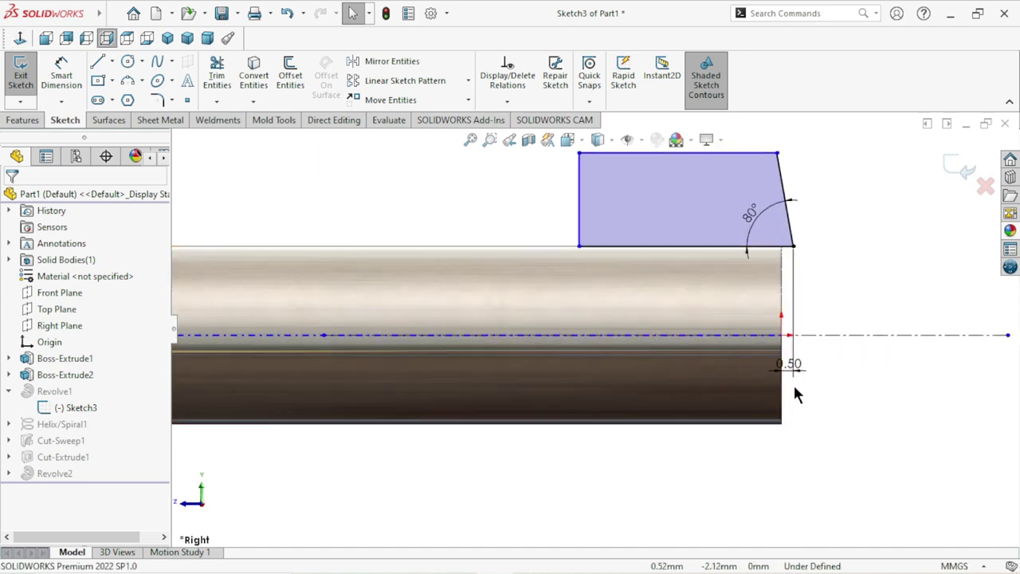
left_click(838, 369)
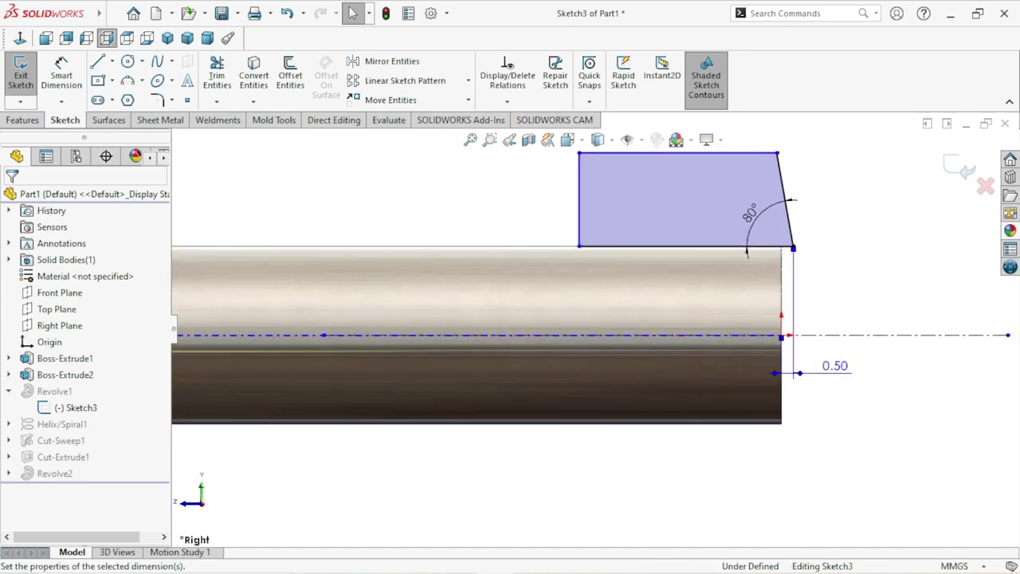
scroll(637, 315, "up", 3)
scroll(622, 328, "down", 1)
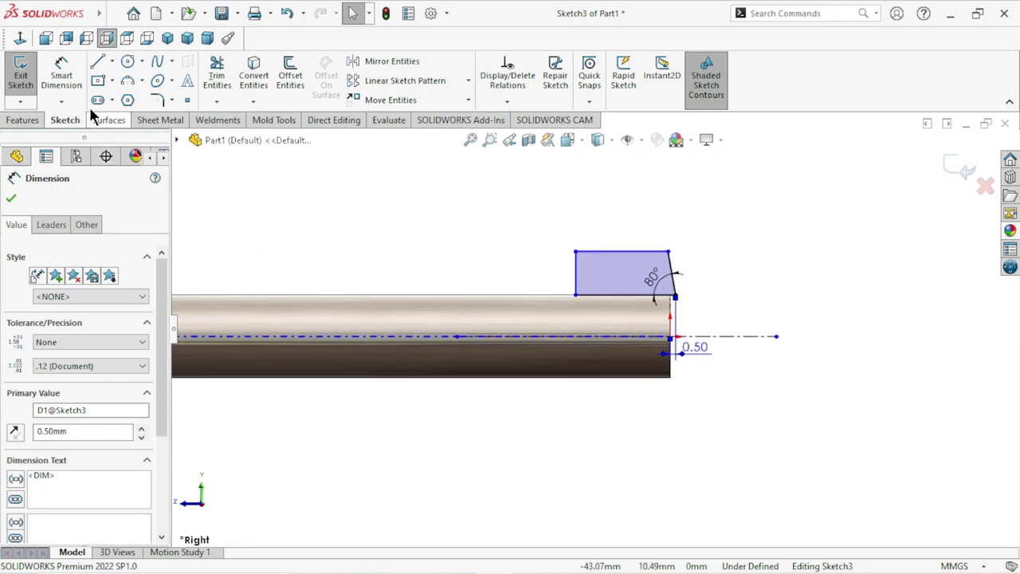
Step: Dimension the profile's top edge 7.5 mm from the centerline, then exit to rebuild
left_click(61, 77)
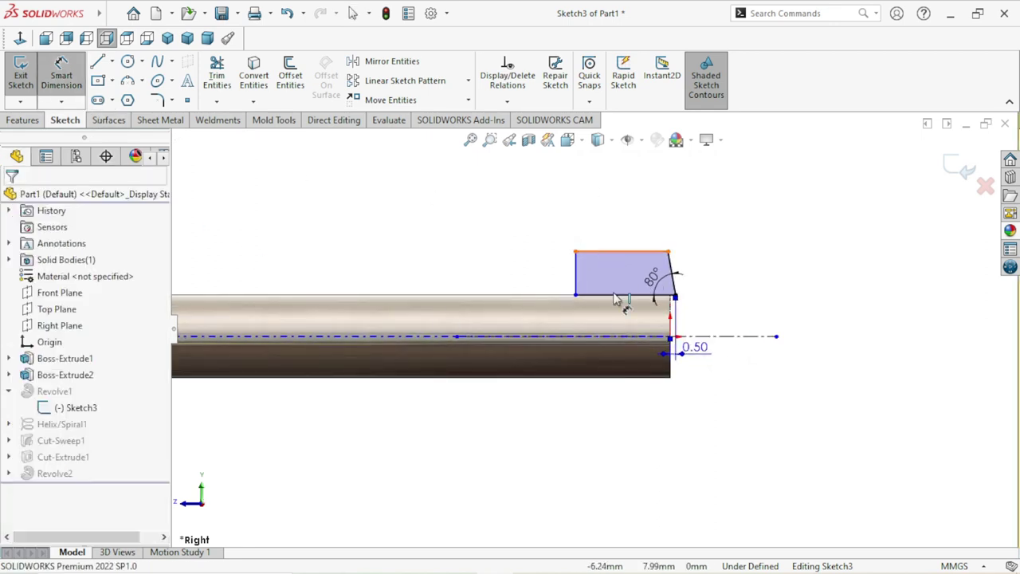
left_click(622, 252)
left_click(611, 335)
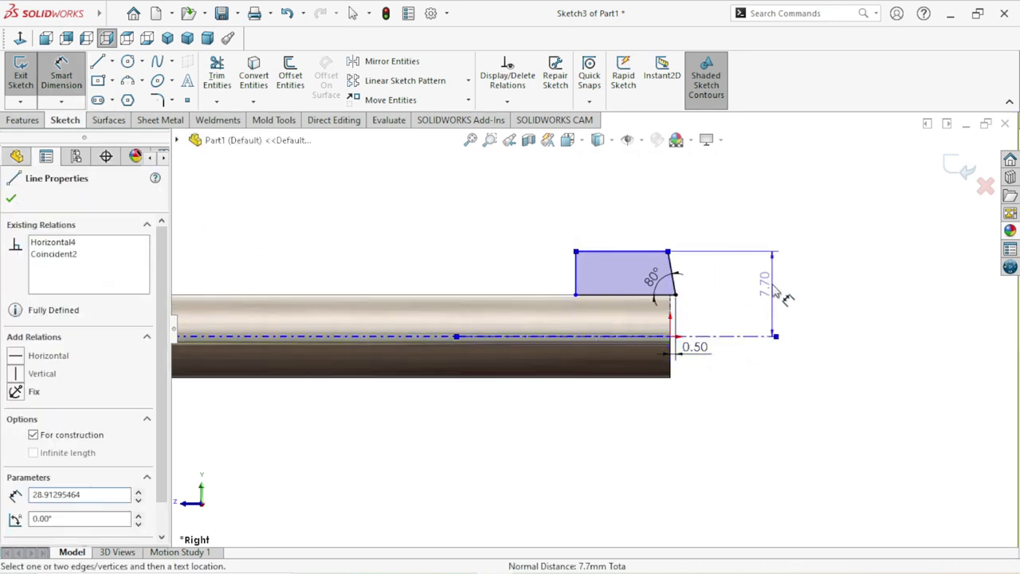
left_click(772, 293)
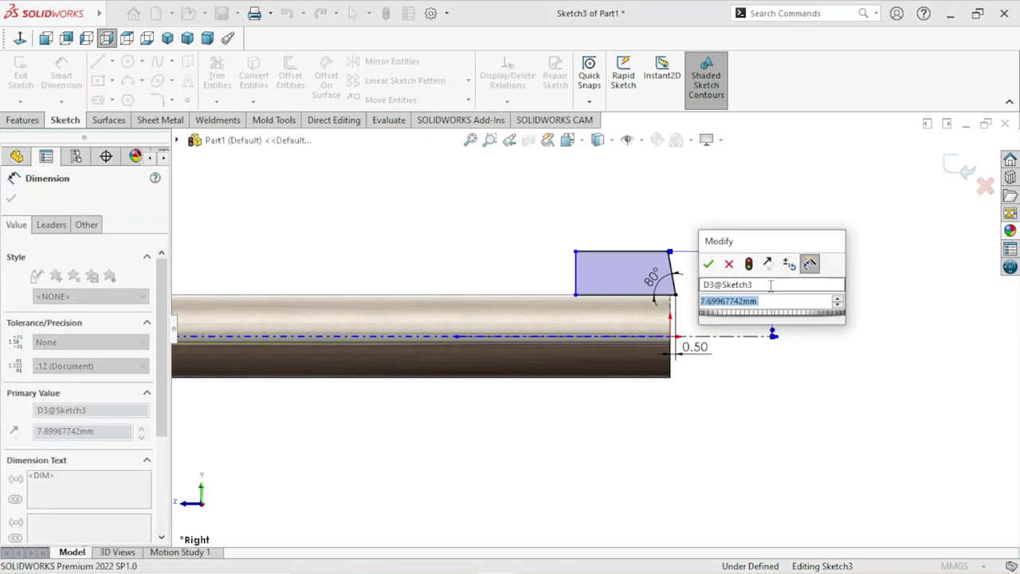
type("7.5")
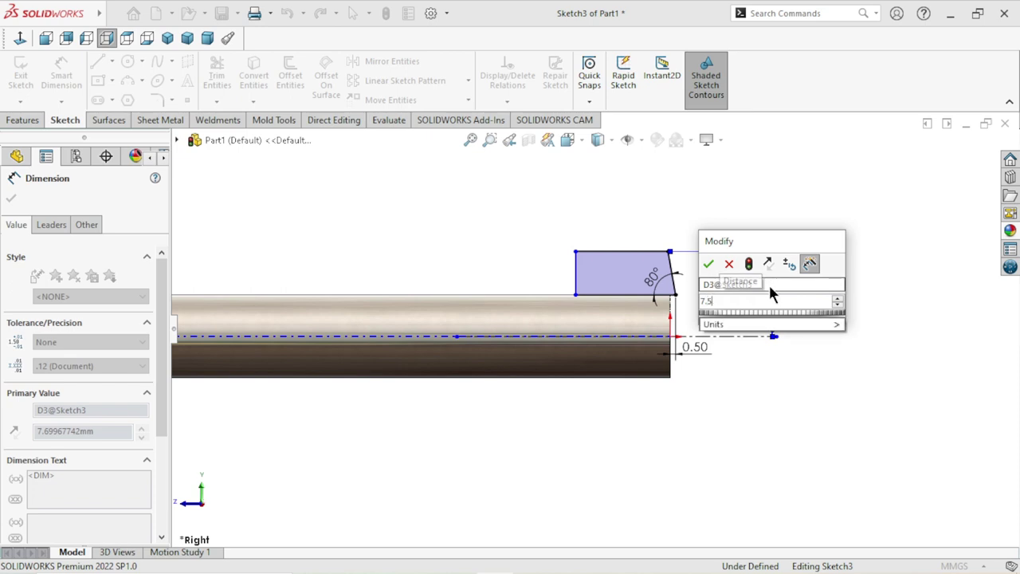
key("Return")
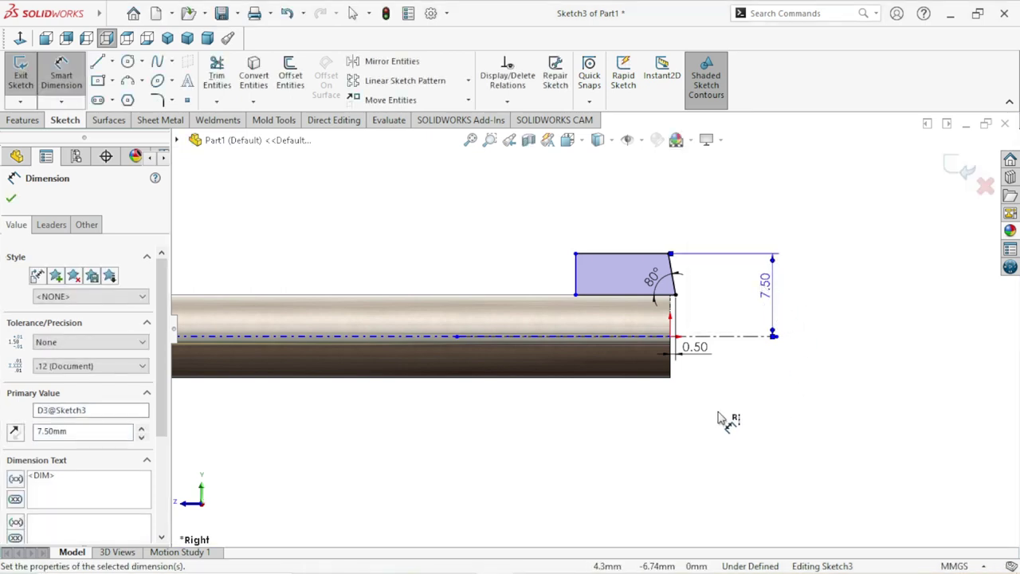
scroll(685, 375, "up", 2)
scroll(625, 319, "down", 3)
scroll(547, 359, "up", 1)
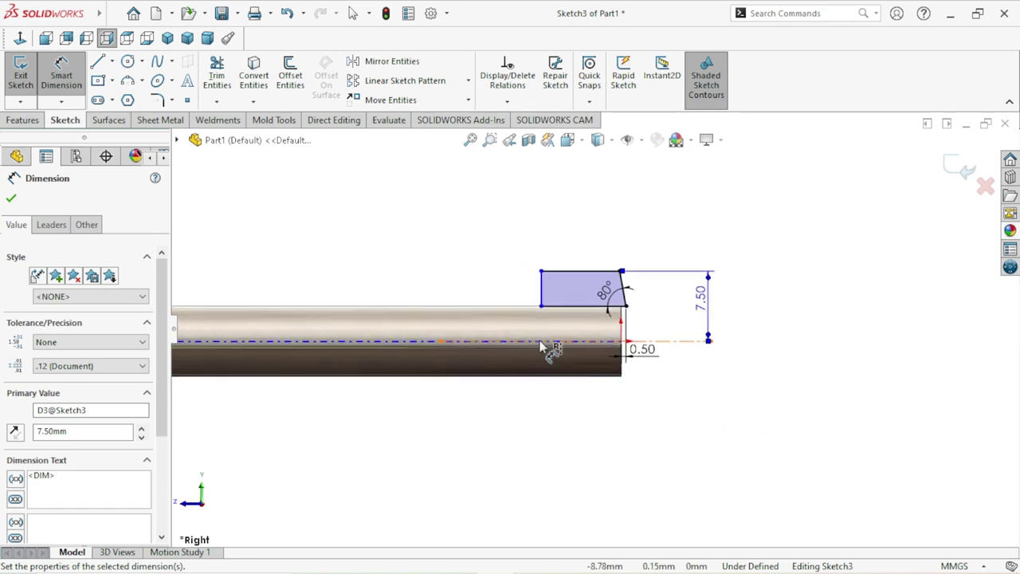
scroll(542, 344, "down", 1)
left_click(956, 169)
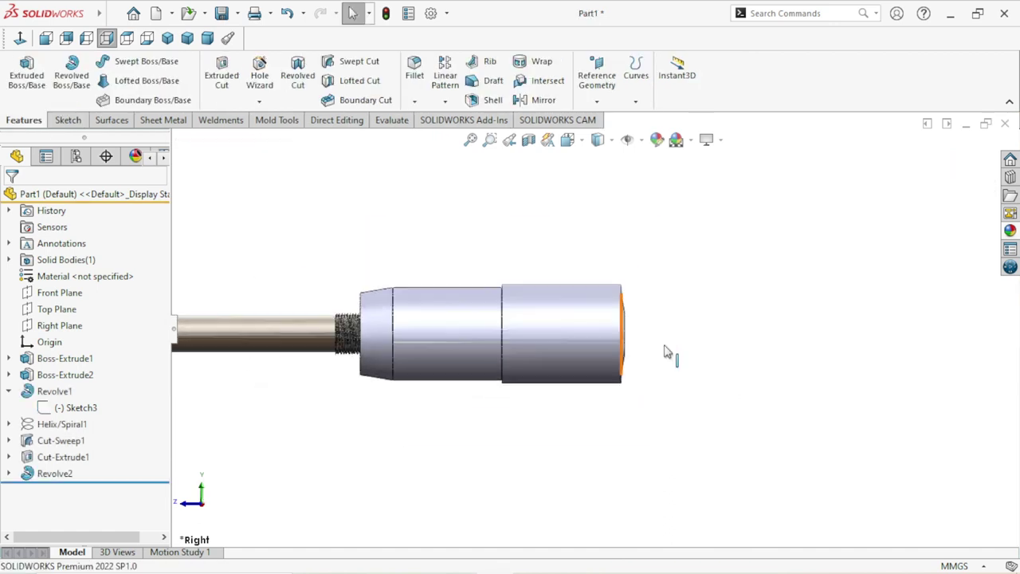
middle_click_drag(668, 352, 733, 357)
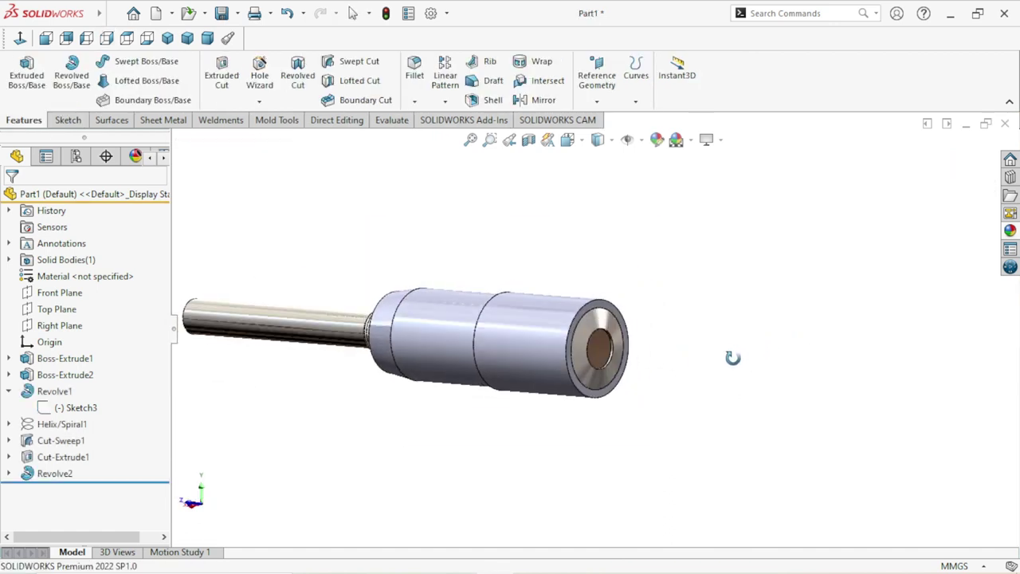
scroll(605, 383, "down", 3)
scroll(587, 388, "down", 2)
scroll(585, 382, "up", 3)
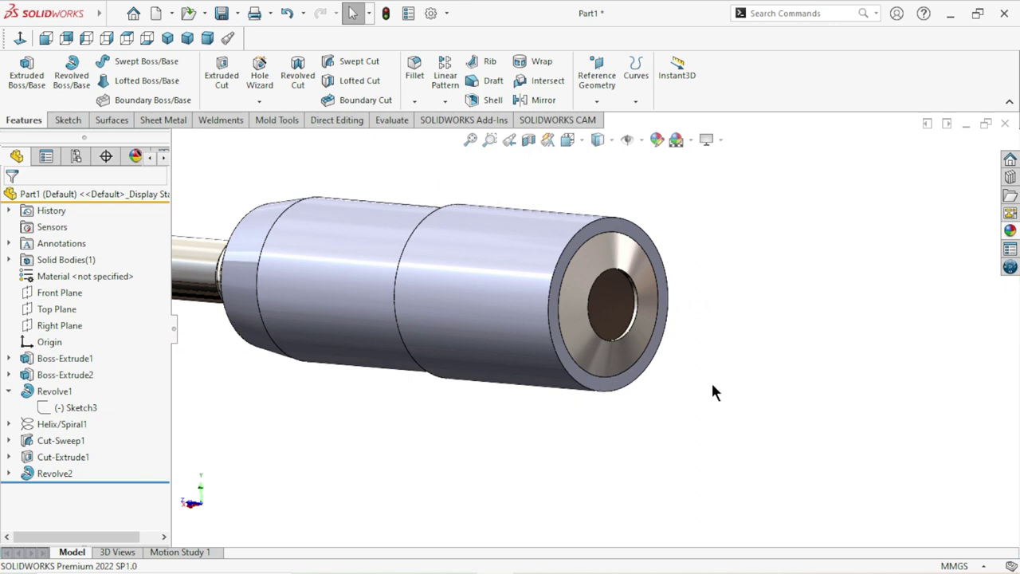
scroll(649, 372, "up", 2)
scroll(550, 398, "up", 1)
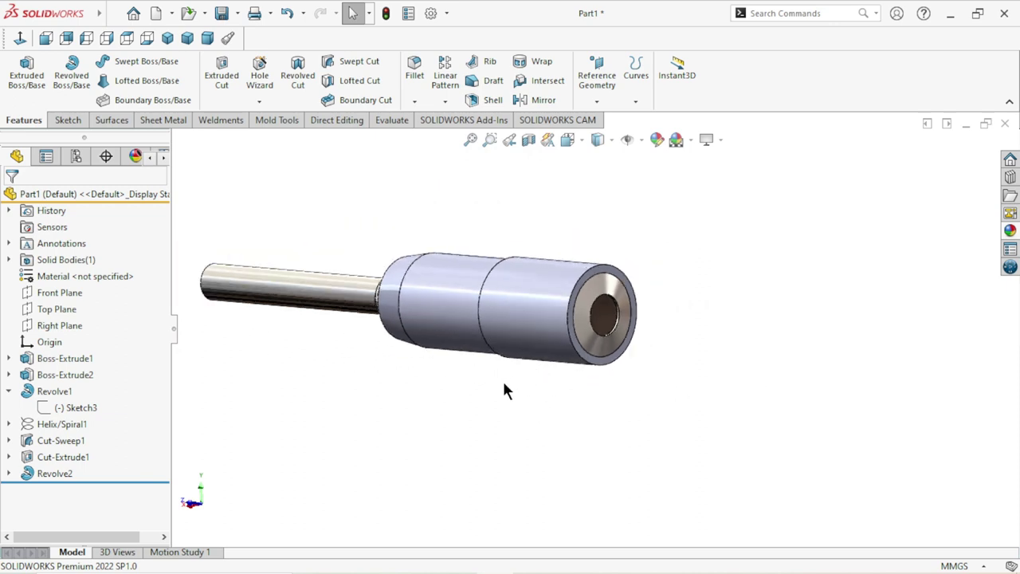
mouse_move(504, 389)
middle_mouse_down()
mouse_move(455, 391)
mouse_move(521, 407)
mouse_move(542, 435)
mouse_move(597, 430)
mouse_move(569, 426)
mouse_move(532, 395)
middle_mouse_up()
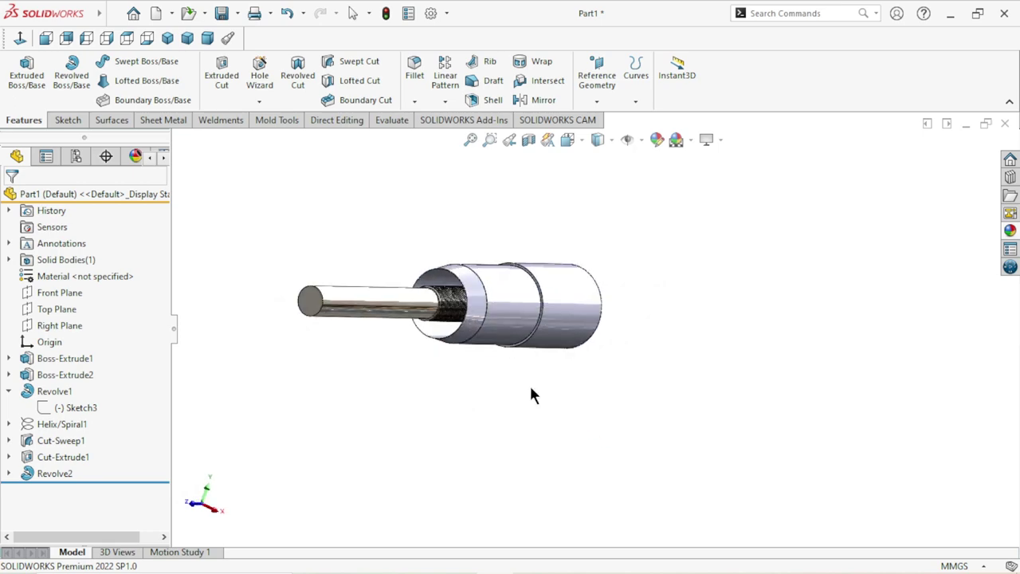
scroll(532, 391, "down", 3)
mouse_move(576, 449)
middle_mouse_down()
mouse_move(481, 417)
mouse_move(628, 460)
middle_mouse_up()
scroll(462, 417, "up", 3)
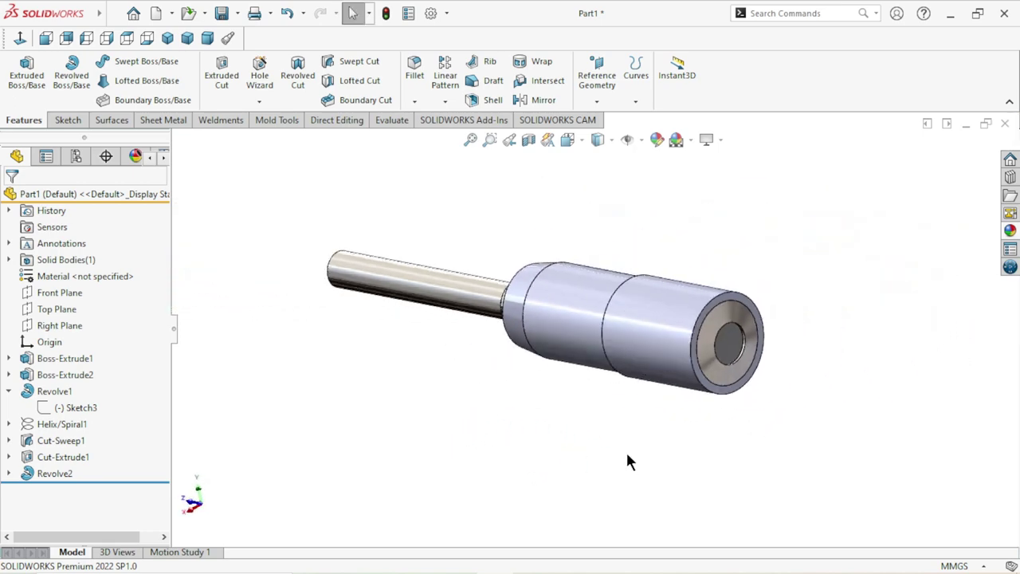
scroll(631, 369, "down", 2)
scroll(662, 375, "up", 1)
scroll(662, 375, "up", 1)
scroll(624, 423, "down", 2)
middle_click_drag(624, 423, 657, 449)
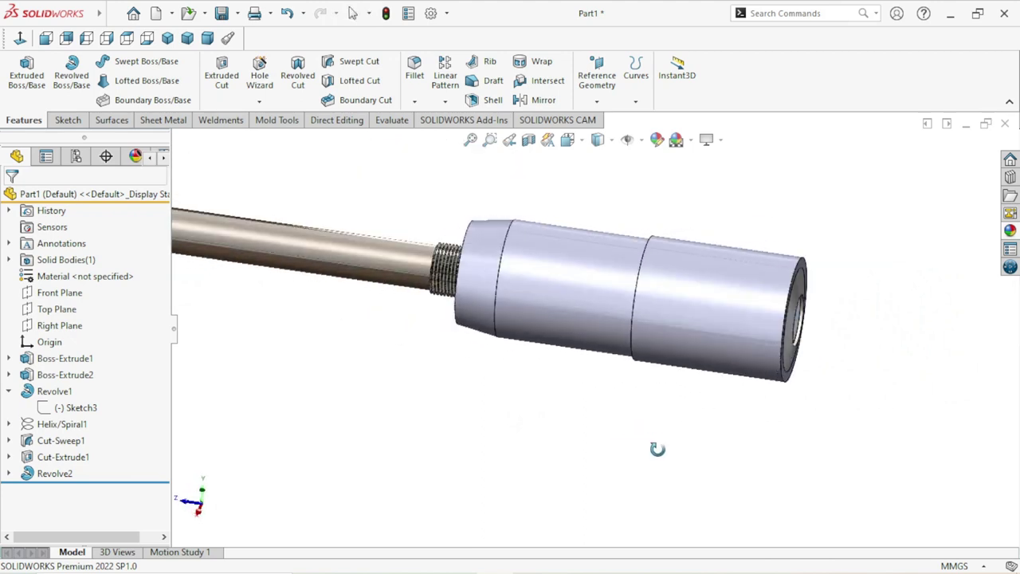
scroll(845, 319, "down", 3)
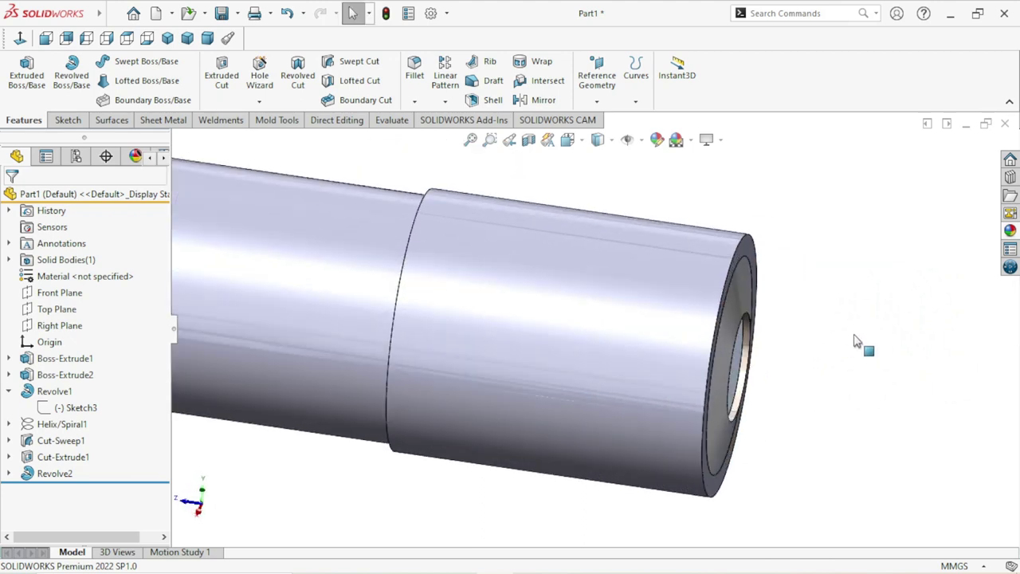
Step: Apply a 0.30 mm by 45° chamfer to the sleeve's outer end edge and middle step edge
left_click(417, 101)
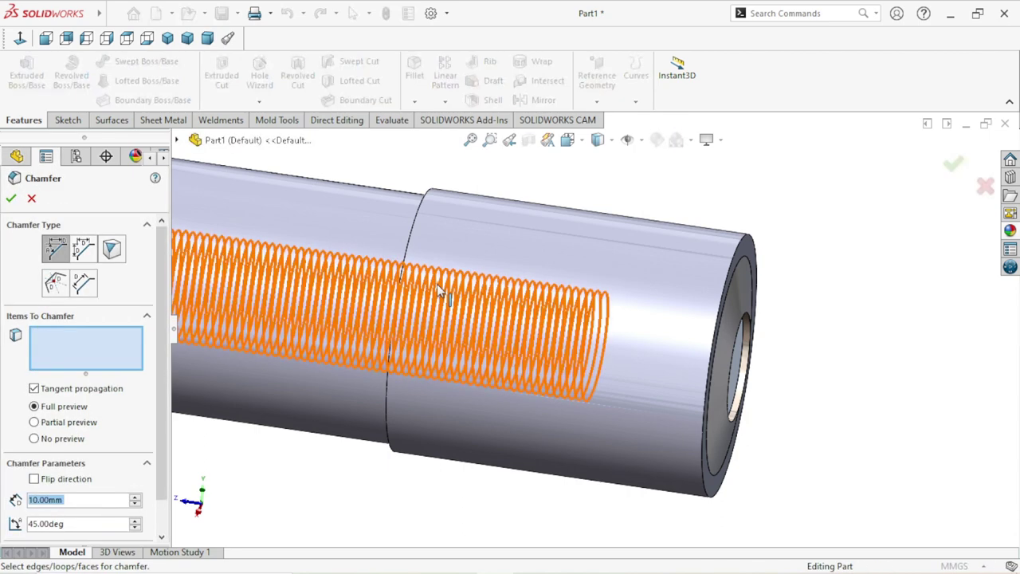
type("0.2")
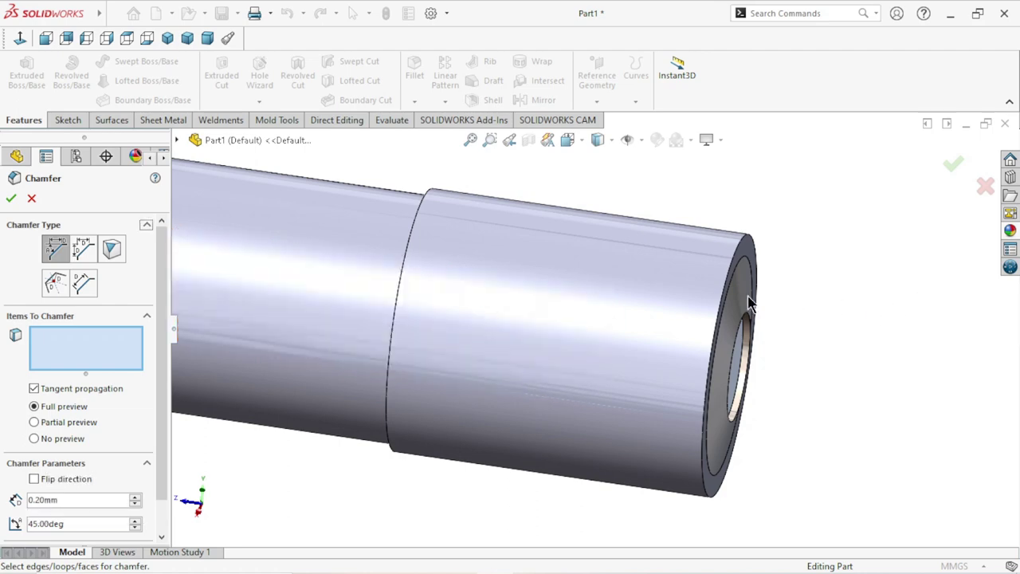
left_click(762, 257)
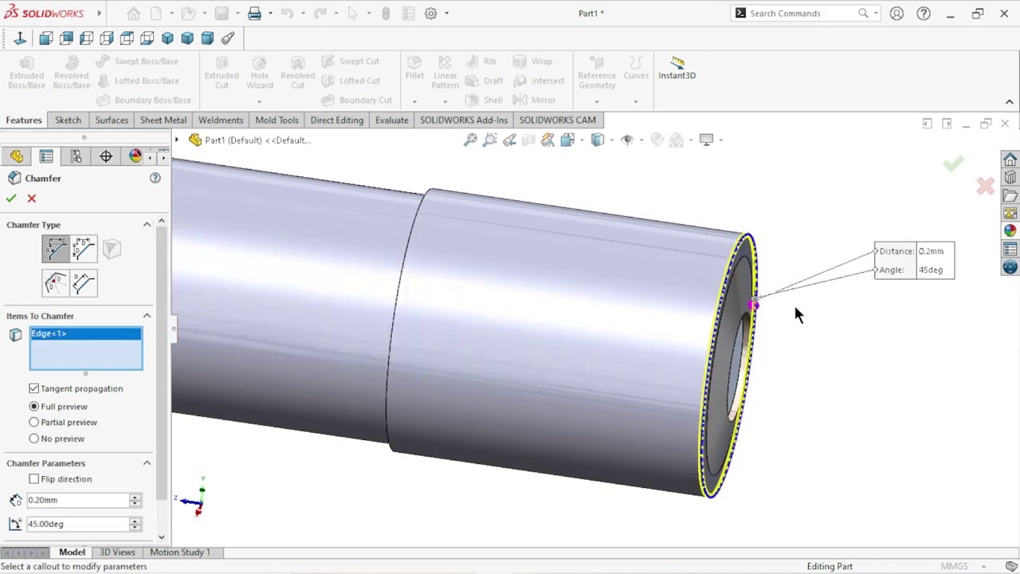
middle_click_drag(797, 314, 719, 353)
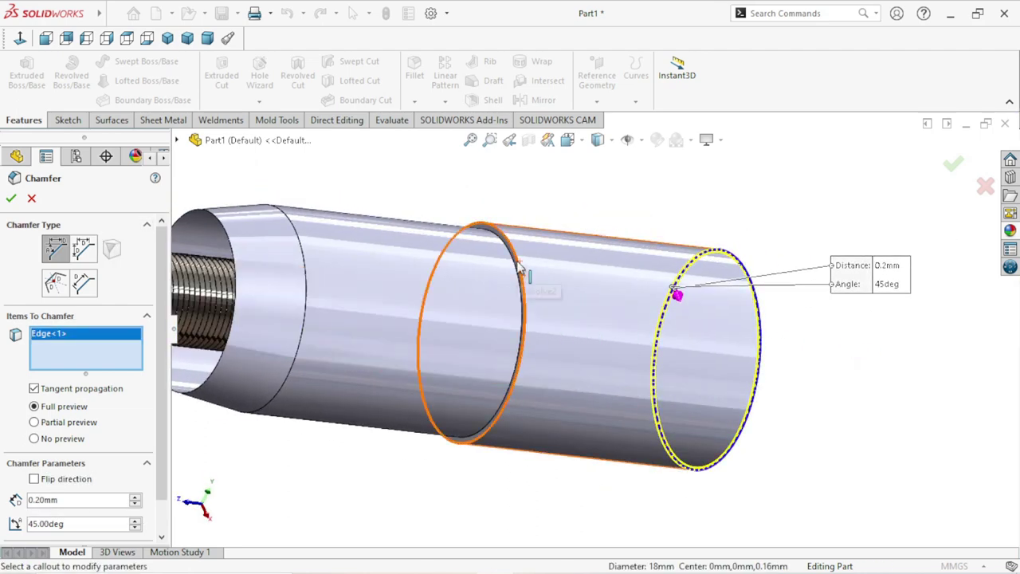
left_click(524, 283)
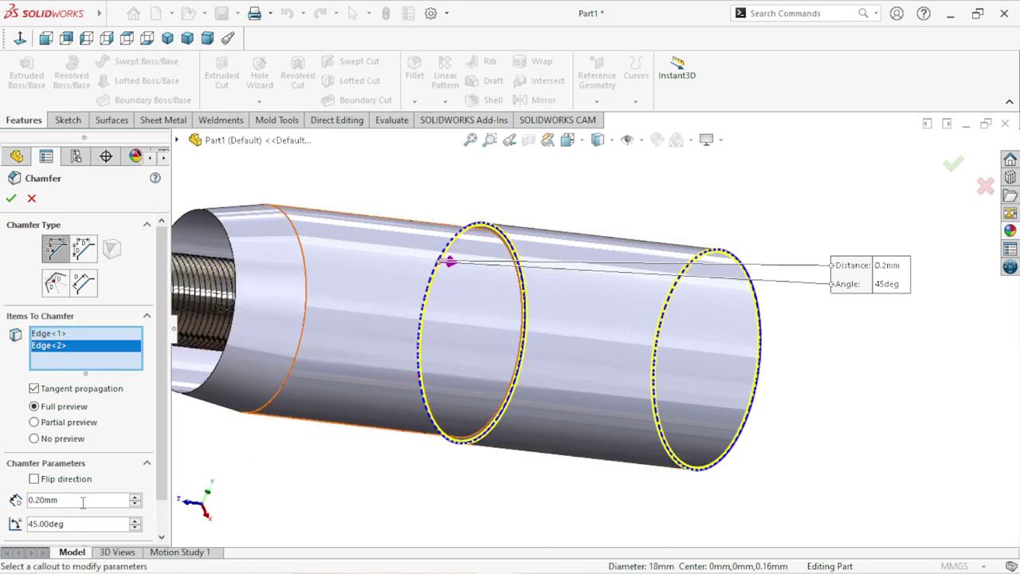
type("0.3")
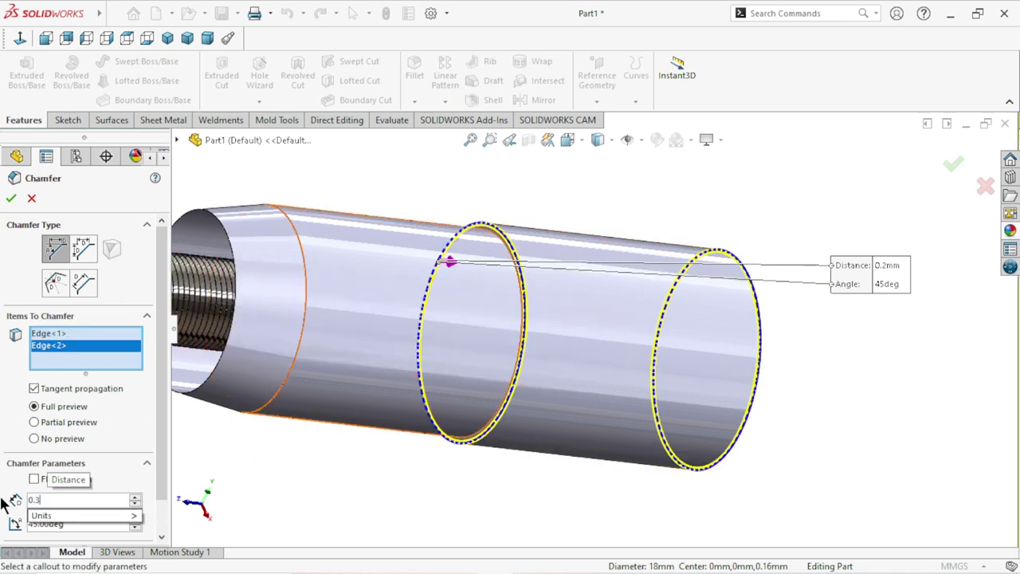
right_click(27, 508)
left_click(783, 478)
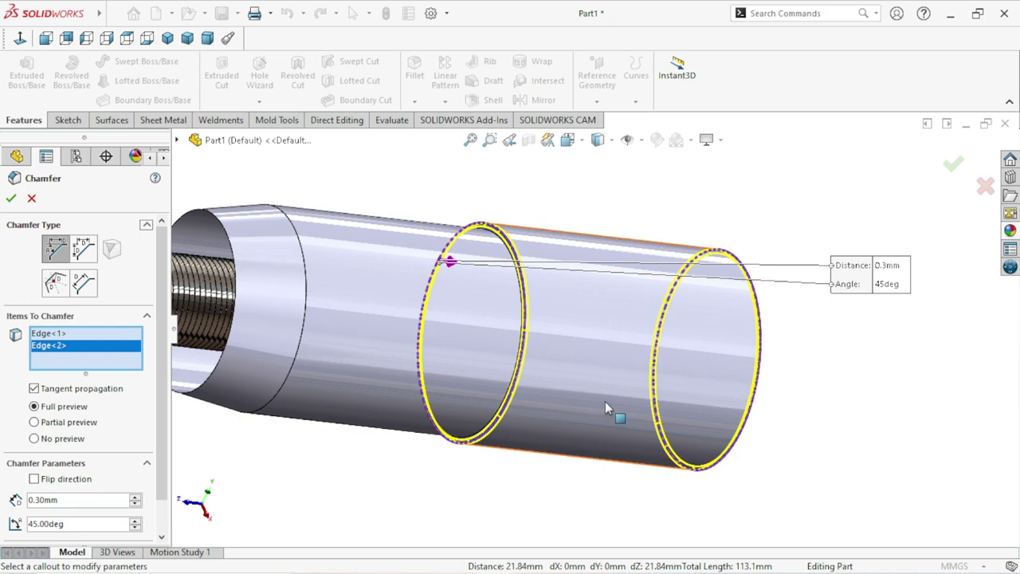
scroll(605, 401, "down", 3)
scroll(583, 416, "up", 4)
middle_click_drag(735, 416, 606, 398)
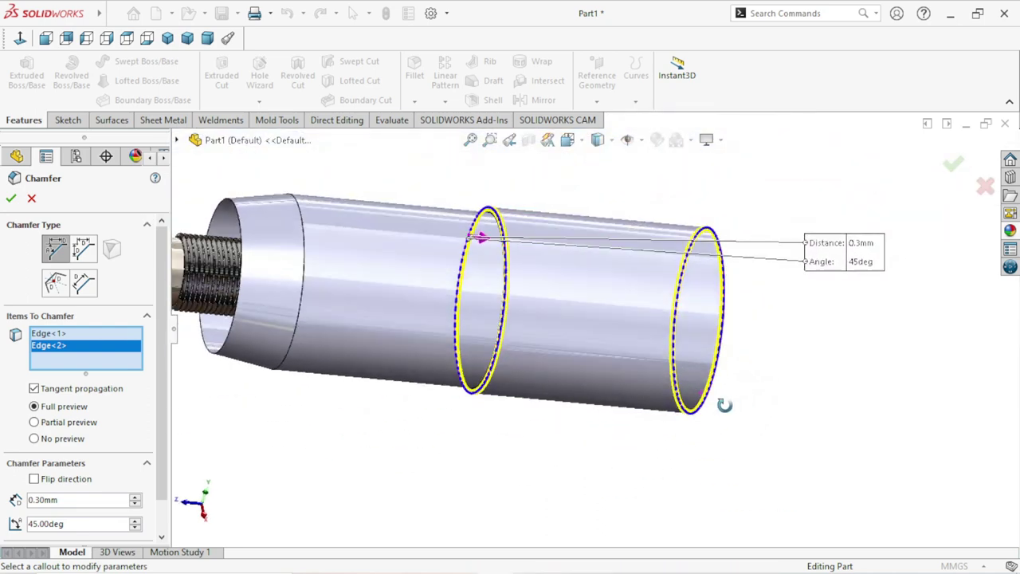
left_click(10, 199)
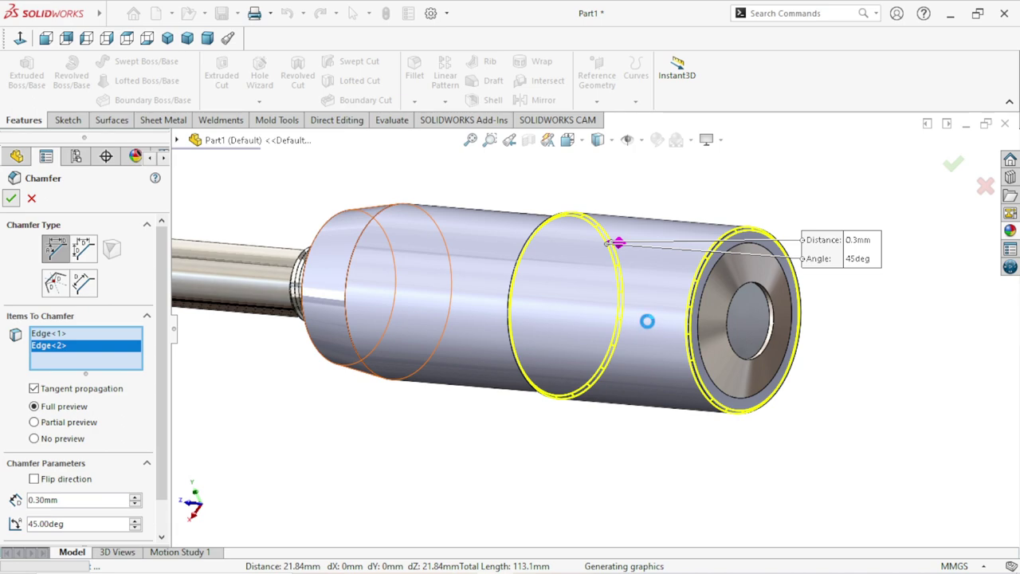
Step: Accept the 0.30 mm × 45° chamfer on the two sleeve edges and orbit to review it
key("Return")
scroll(795, 427, "down", 3)
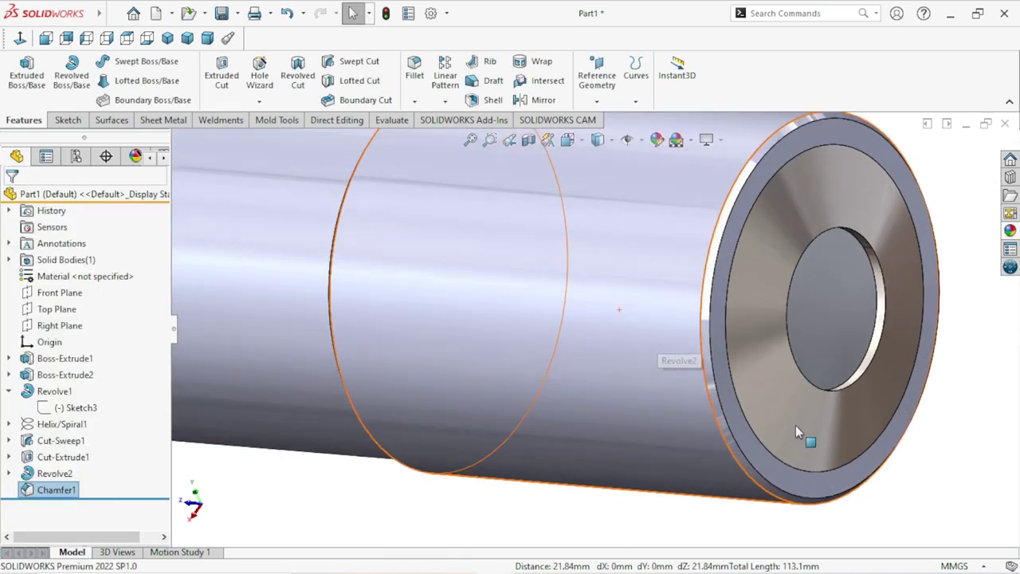
scroll(733, 406, "up", 2)
scroll(681, 383, "up", 5)
mouse_move(569, 419)
middle_mouse_down()
mouse_move(648, 438)
mouse_move(632, 311)
middle_mouse_up()
scroll(573, 289, "down", 3)
scroll(644, 382, "down", 3)
scroll(608, 389, "up", 5)
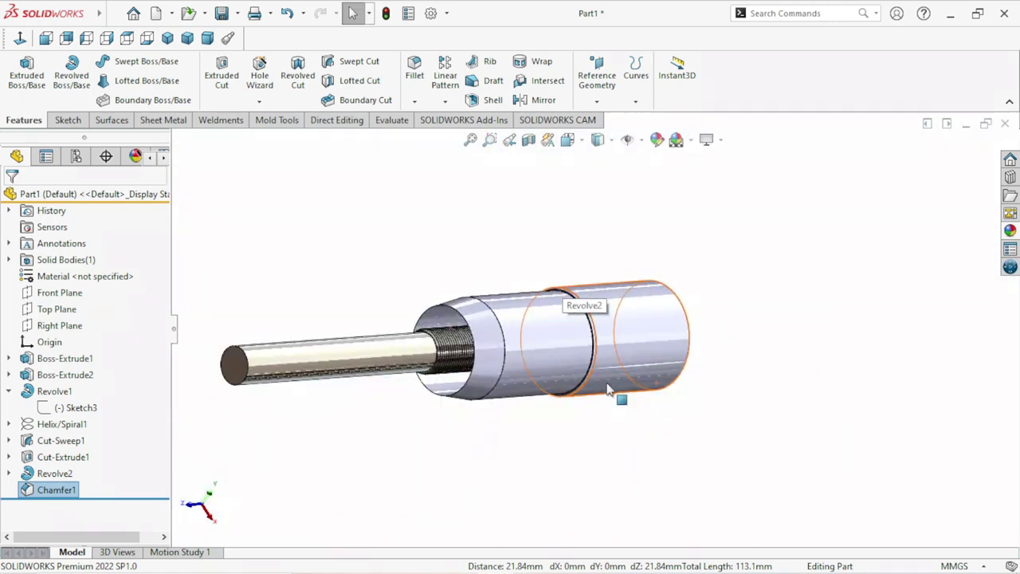
middle_click_drag(595, 440, 550, 430)
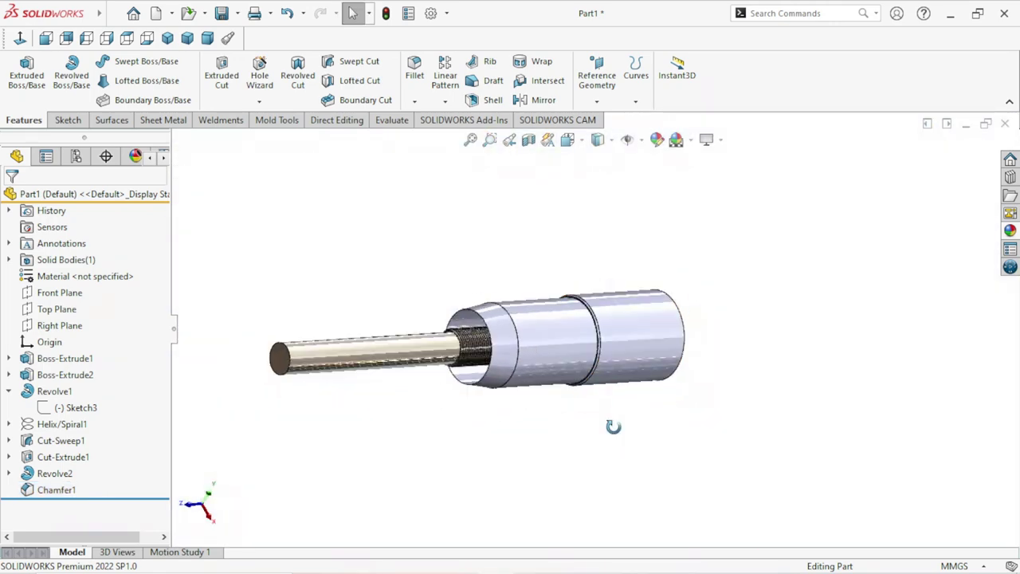
Step: Select the Chamfer1 and Revolve2 features in the FeatureManager tree
left_click(35, 486)
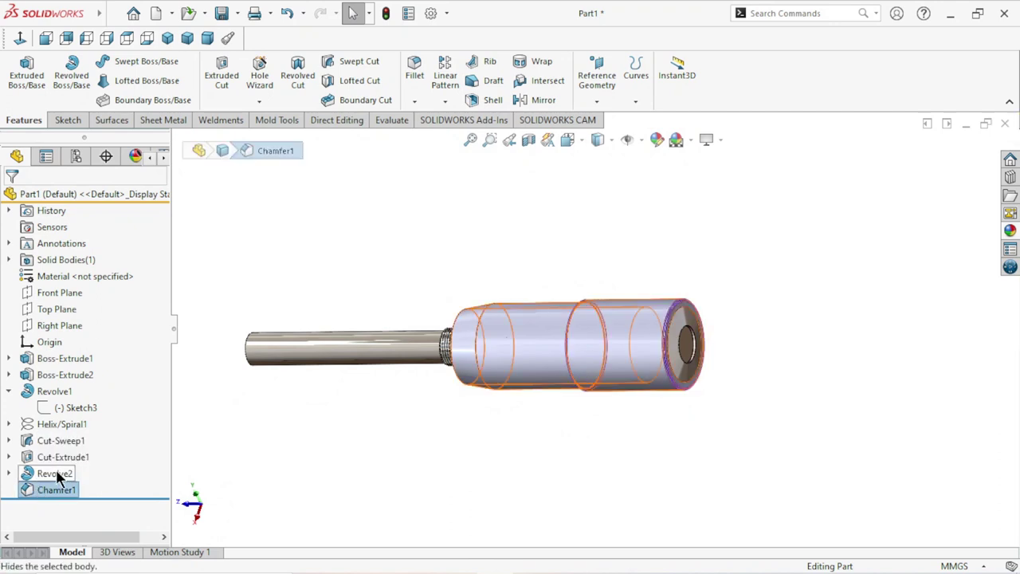
left_click(56, 475, "ctrl")
left_click(64, 460, "ctrl")
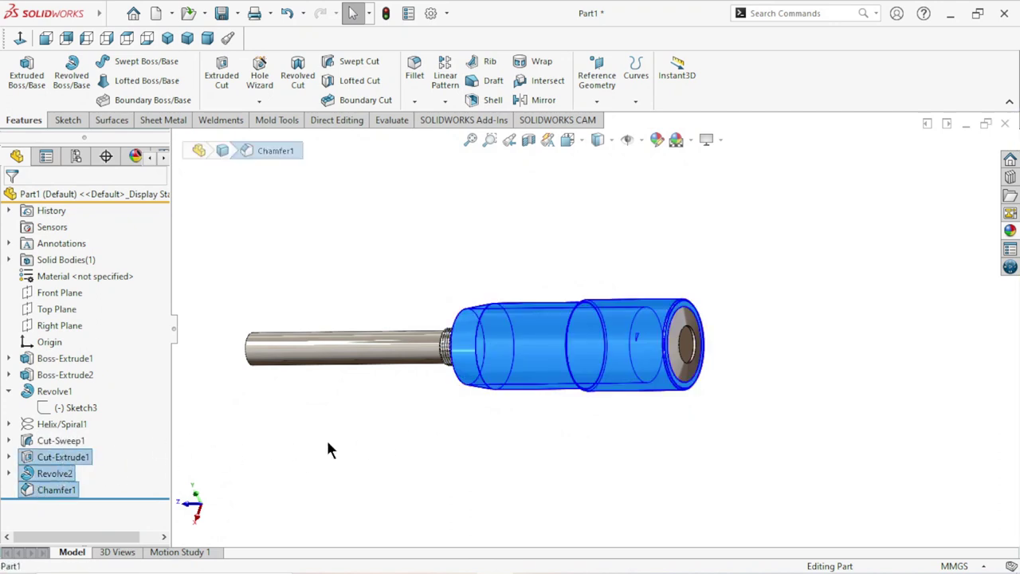
middle_click_drag(321, 434, 403, 495)
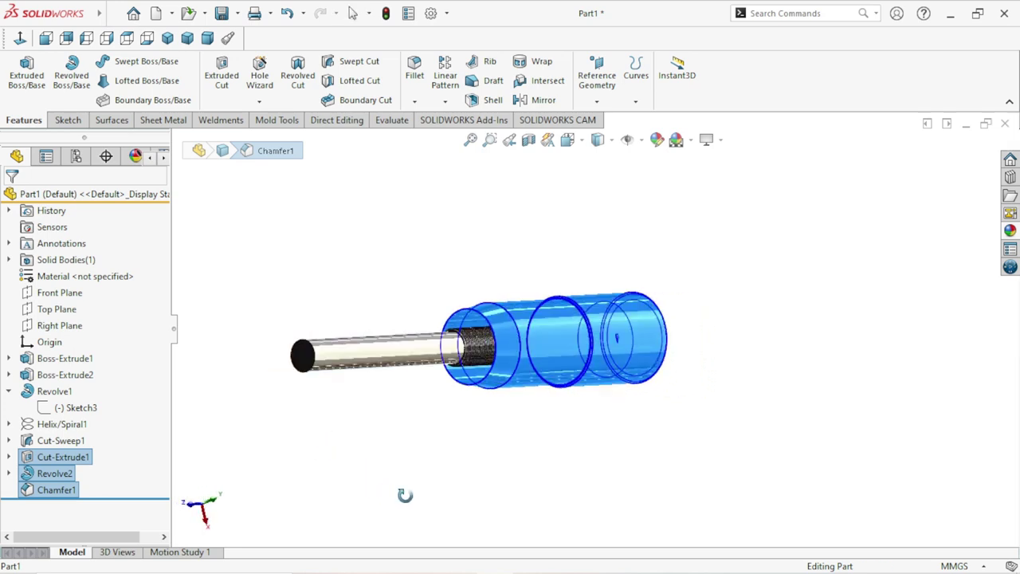
left_click(76, 459, "ctrl")
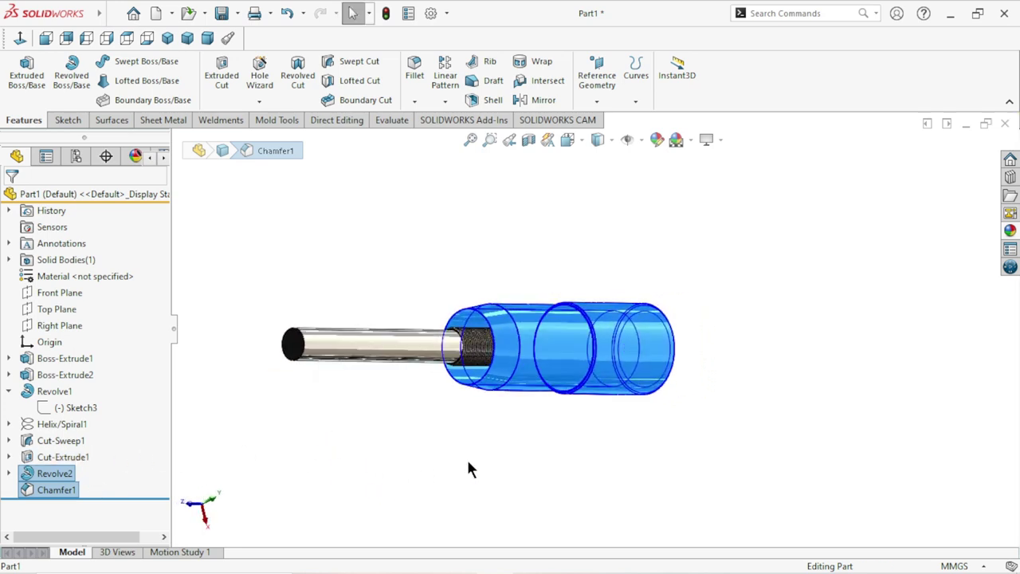
mouse_move(468, 467)
middle_mouse_down()
mouse_move(480, 453)
mouse_move(547, 451)
mouse_move(390, 425)
middle_mouse_up()
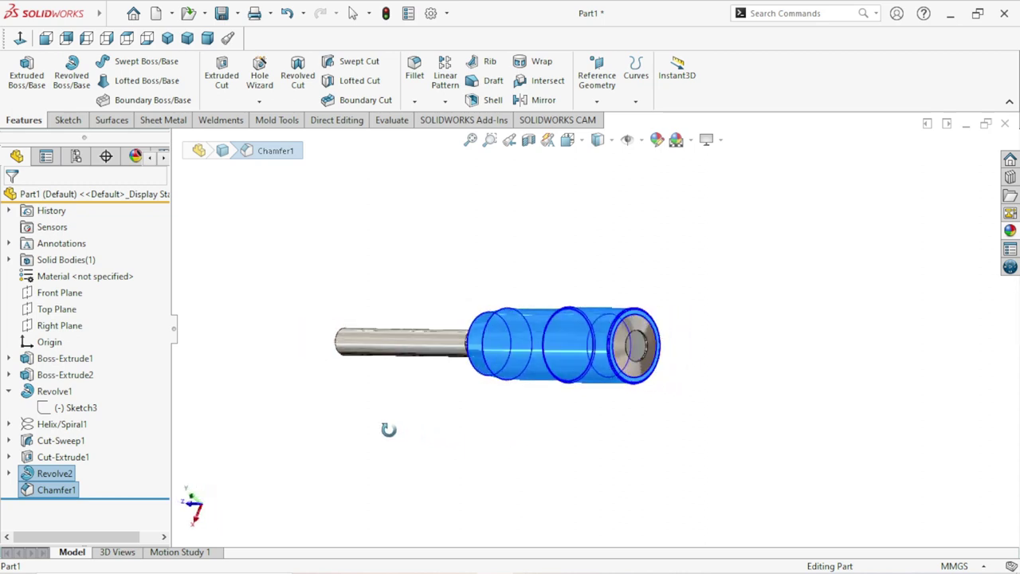
Step: Apply brushed aluminum from Metal > Aluminum in the appearances library to the part
left_click(1010, 231)
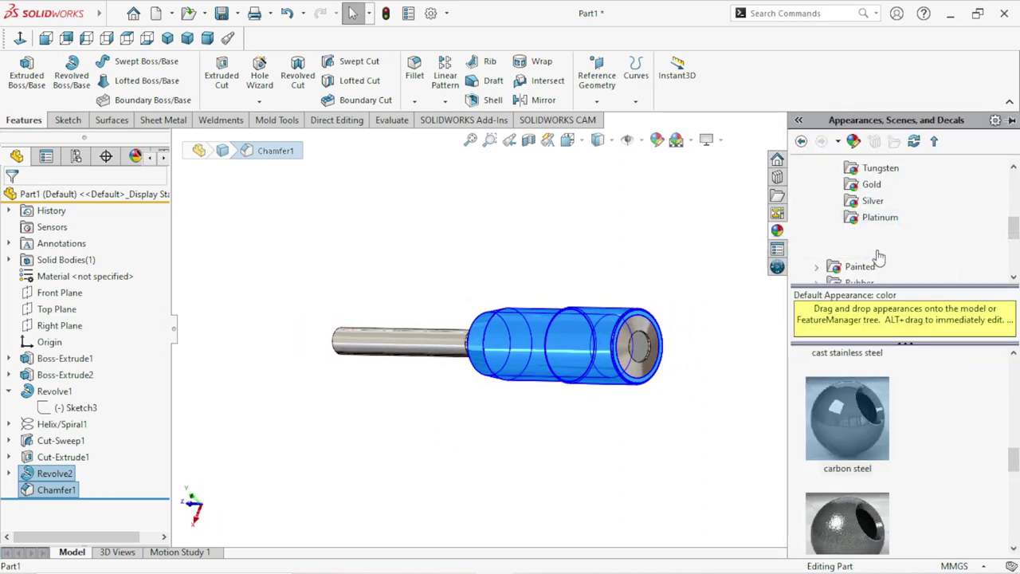
scroll(881, 247, "up", 3)
left_click(885, 220)
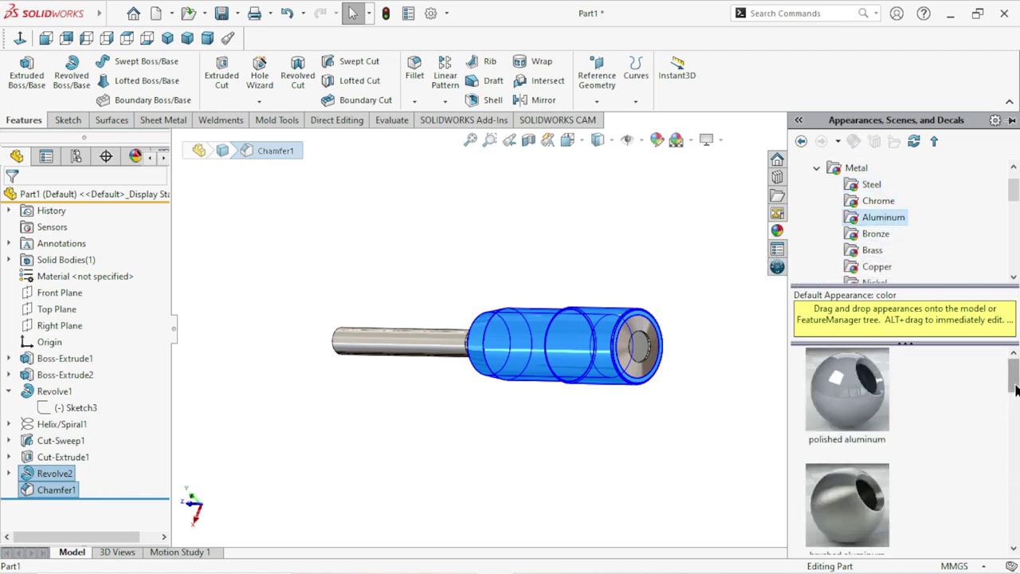
mouse_move(1017, 372)
left_mouse_down()
mouse_move(1017, 452)
mouse_move(1013, 372)
mouse_move(1012, 395)
left_mouse_up()
left_click(848, 388)
left_click(631, 443)
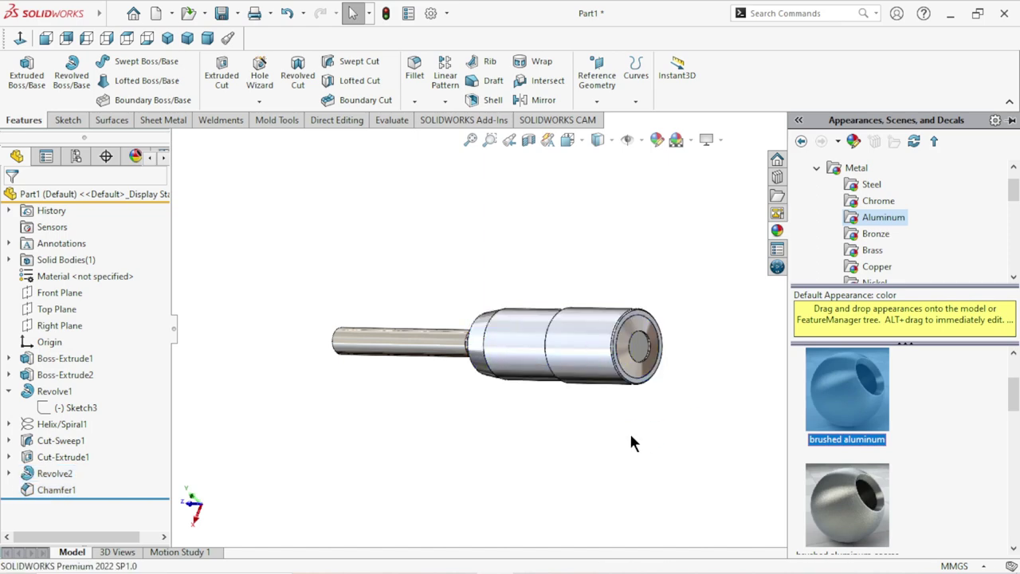
middle_click_drag(617, 433, 670, 446)
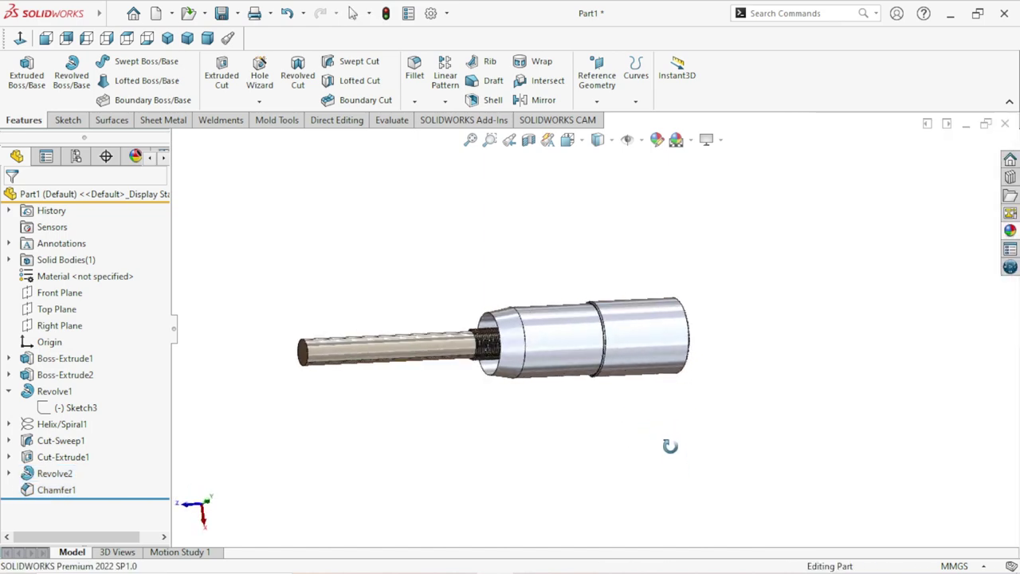
Step: Orbit to the recessed face at the large end and start a sketch on it
scroll(614, 364, "down", 3)
scroll(603, 353, "down", 2)
scroll(597, 345, "up", 5)
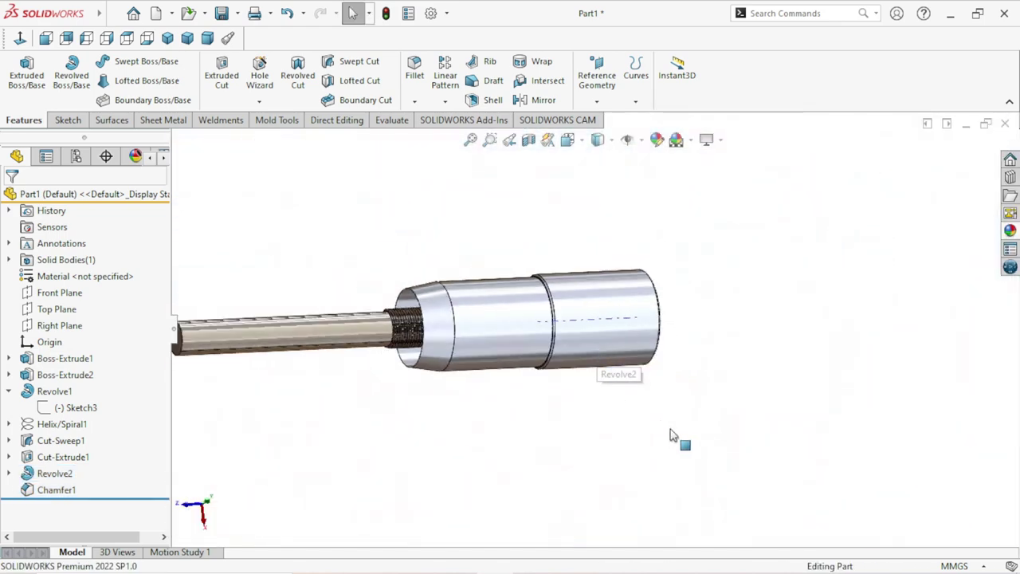
mouse_move(671, 435)
middle_mouse_down()
mouse_move(624, 403)
mouse_move(585, 426)
middle_mouse_up()
scroll(602, 385, "down", 3)
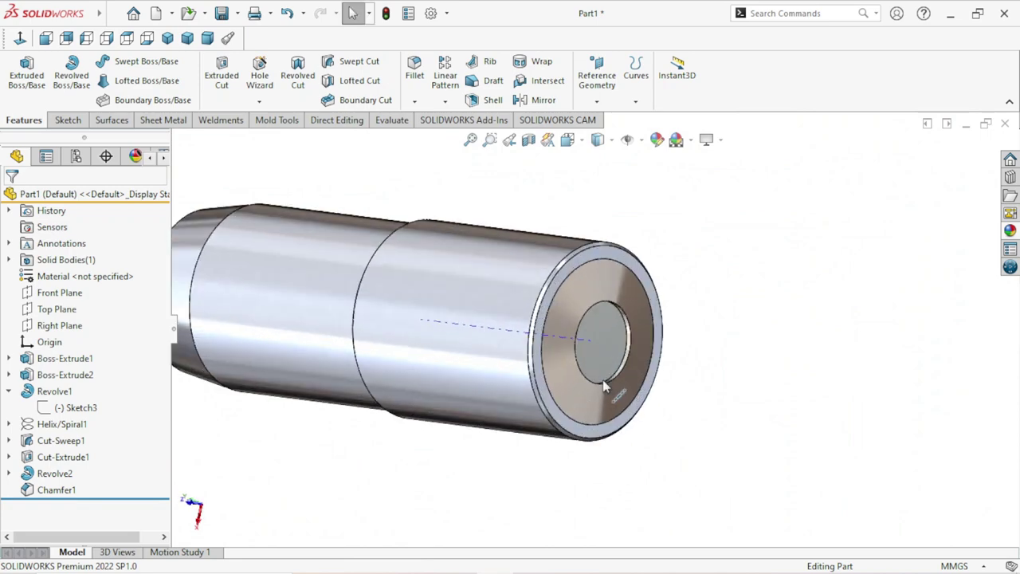
scroll(603, 381, "down", 2)
scroll(600, 380, "up", 2)
mouse_move(601, 380)
middle_mouse_down()
mouse_move(774, 388)
mouse_move(681, 357)
mouse_move(674, 292)
mouse_move(630, 385)
middle_mouse_up()
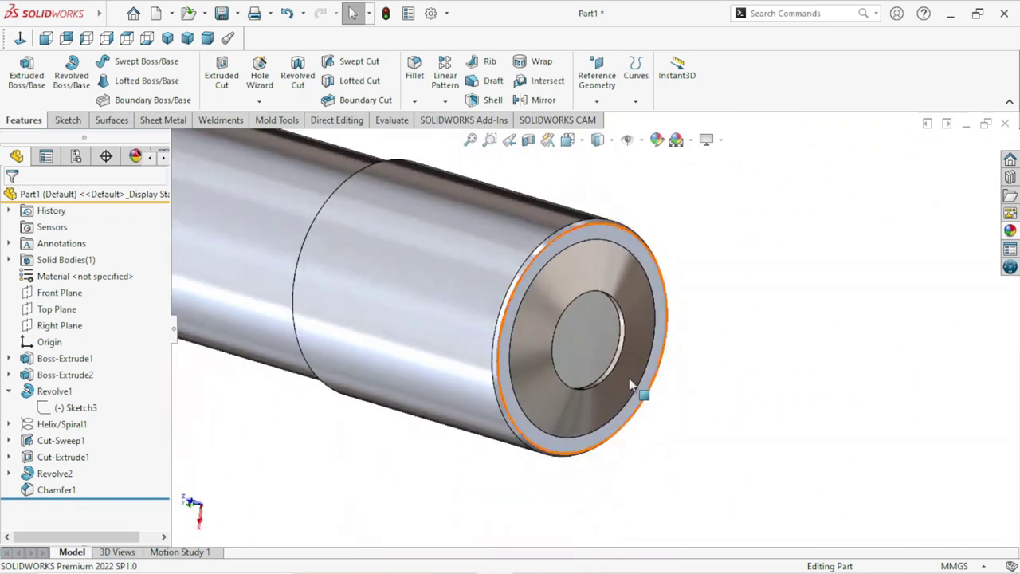
left_click(603, 351)
left_click(658, 313)
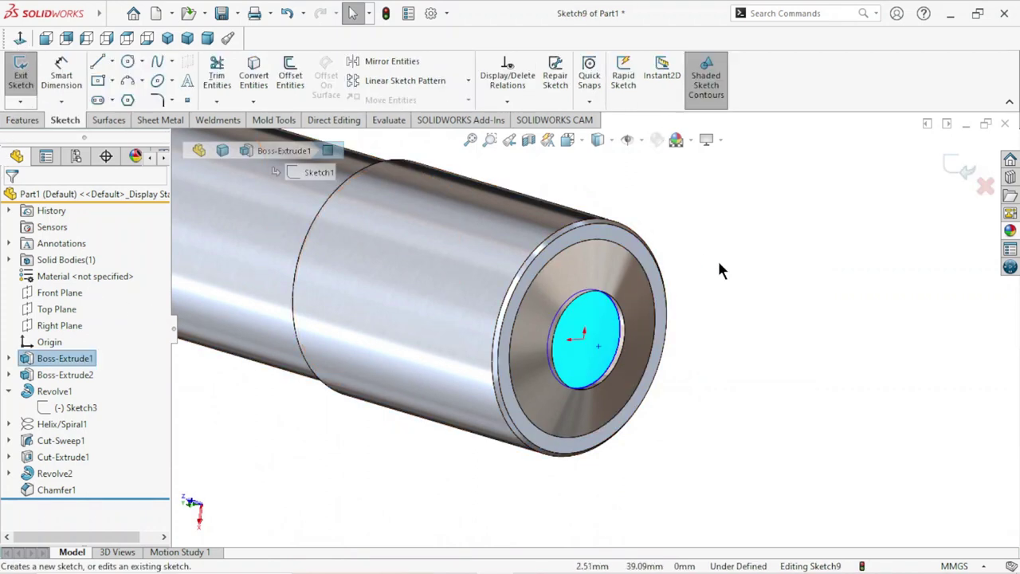
Step: Draw a circle centred on the origin
left_click(128, 63)
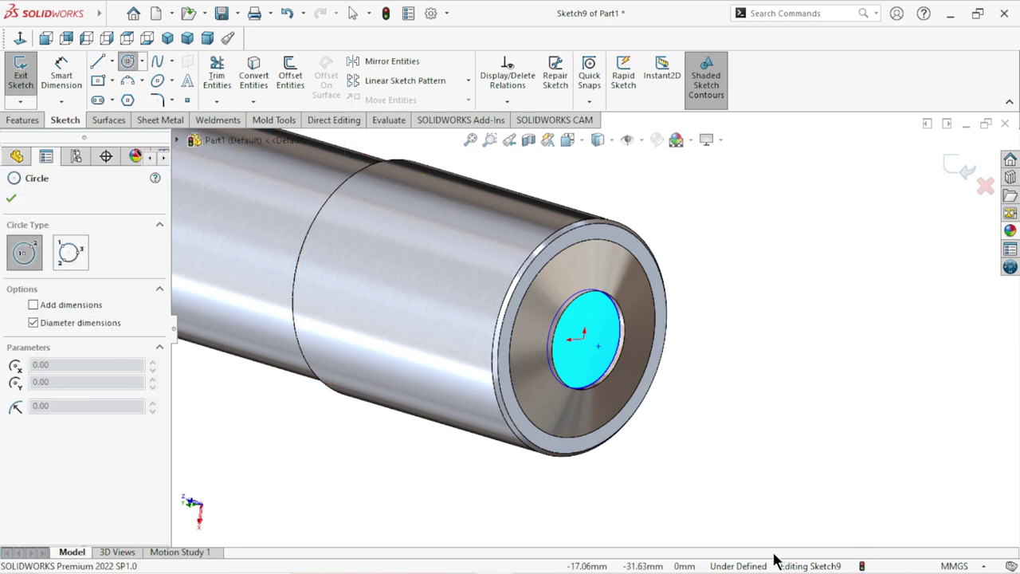
left_click(584, 336)
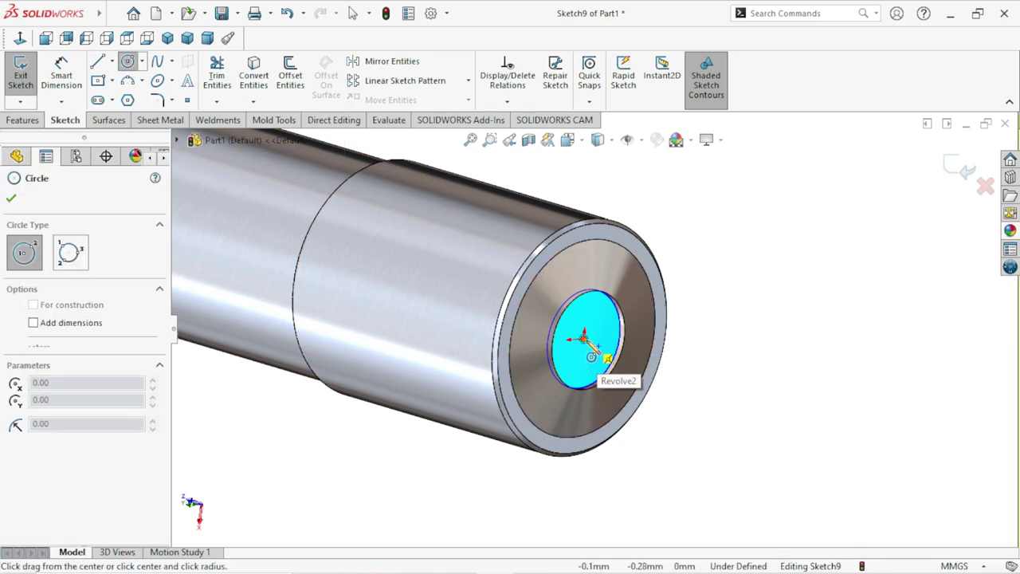
left_click(644, 330)
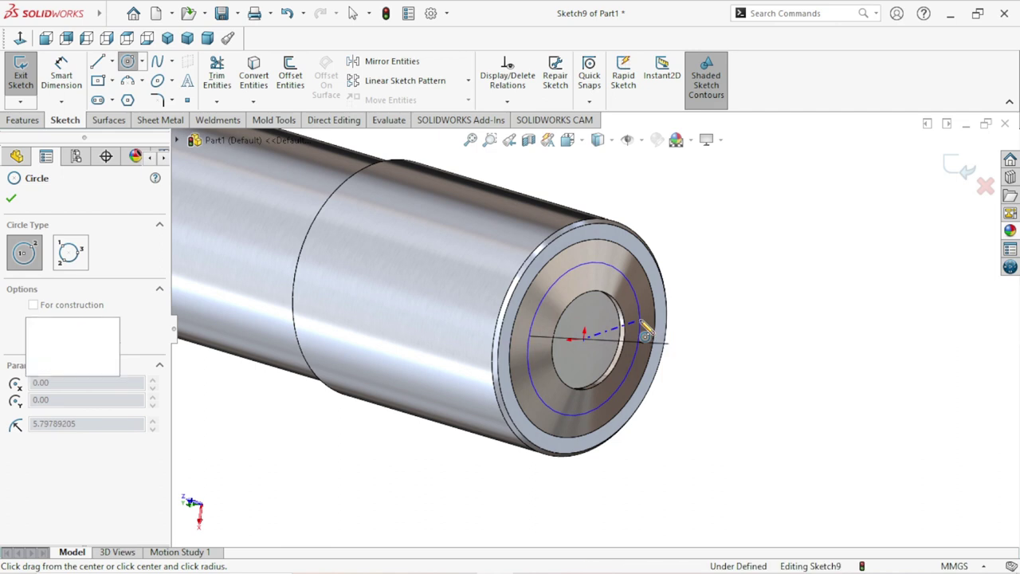
right_click(713, 302)
left_click(735, 305)
Step: Dimension the circle's diameter to 8.8 mm and confirm it
left_click(61, 73)
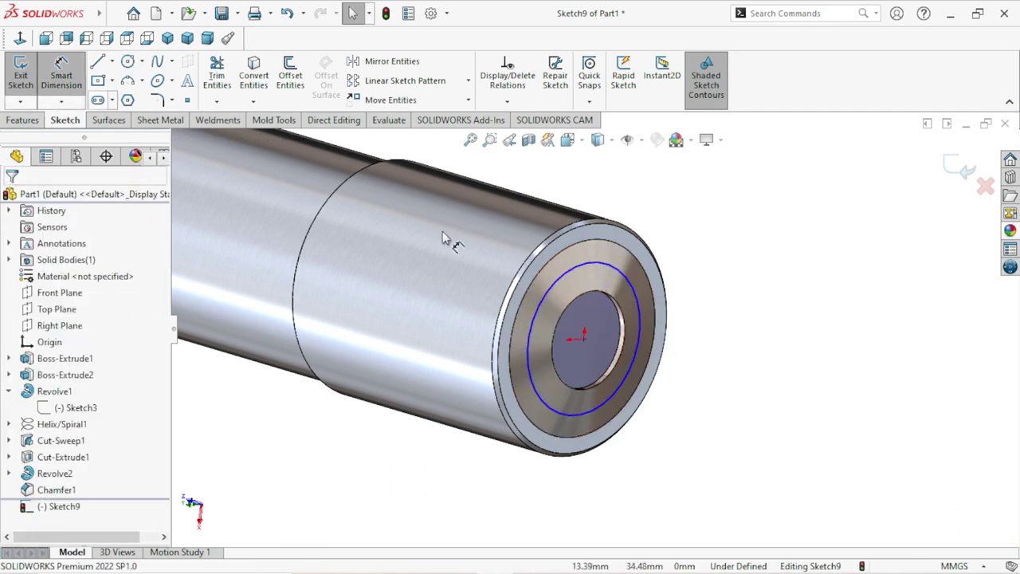
left_click(644, 327)
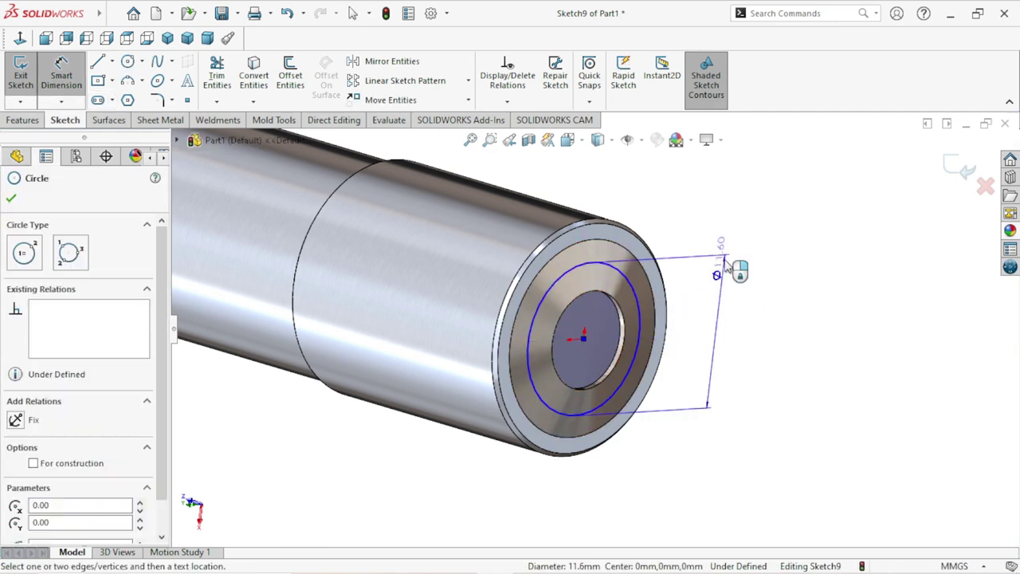
left_click(724, 266)
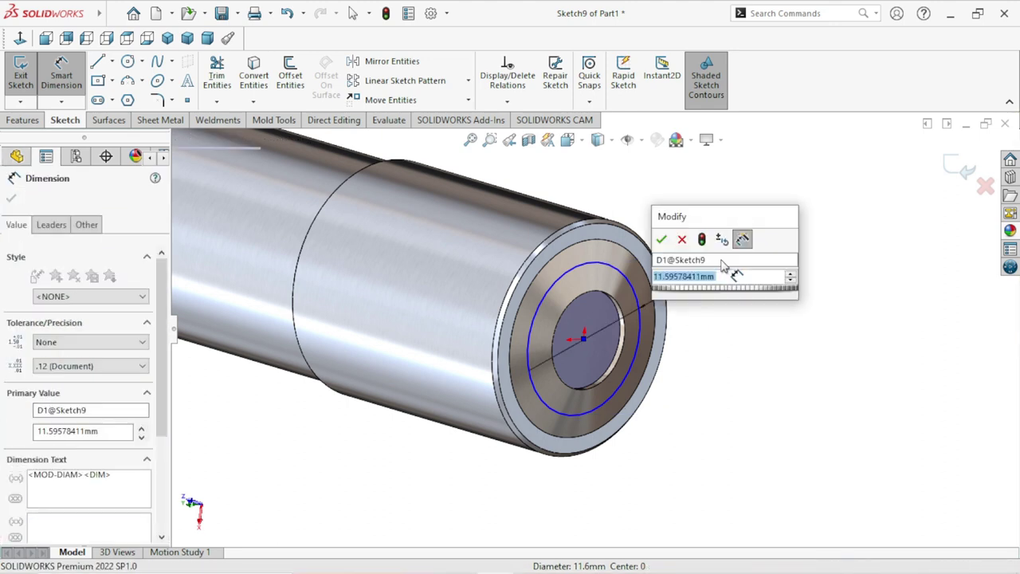
type("8")
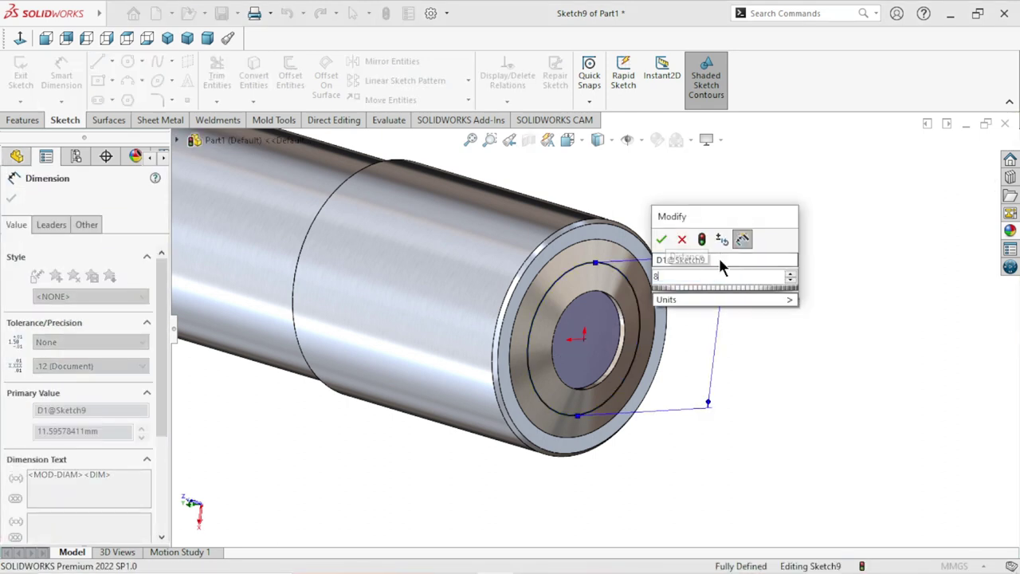
type(".8")
left_click(662, 240)
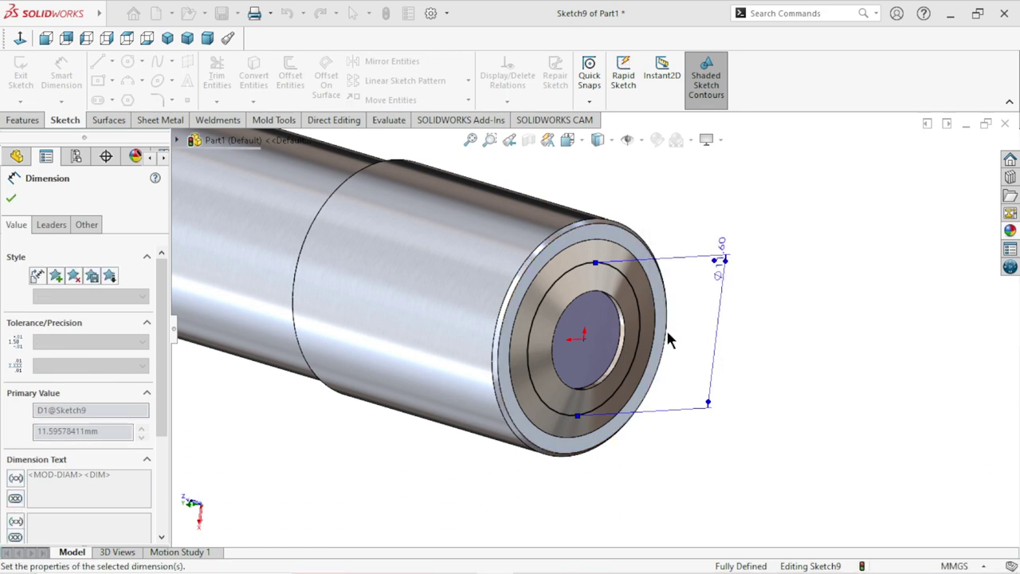
middle_click_drag(645, 415, 693, 319)
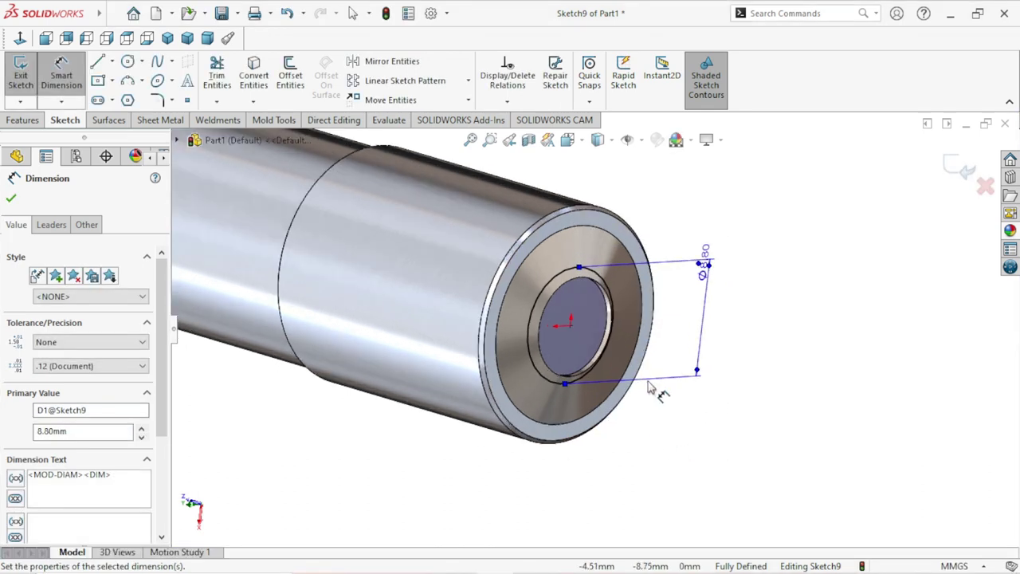
left_click_drag(710, 275, 690, 318)
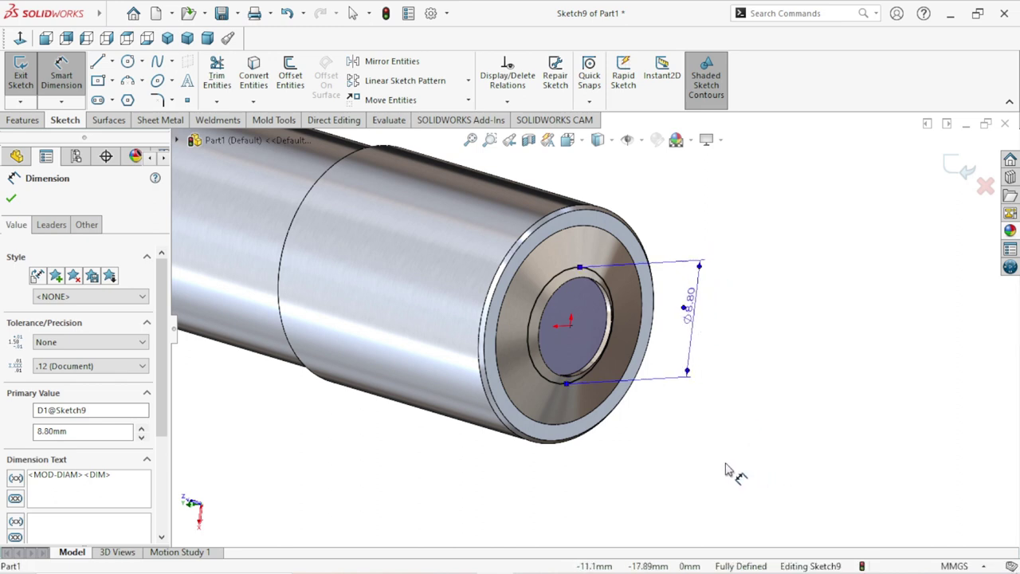
left_click(11, 199)
left_click(14, 123)
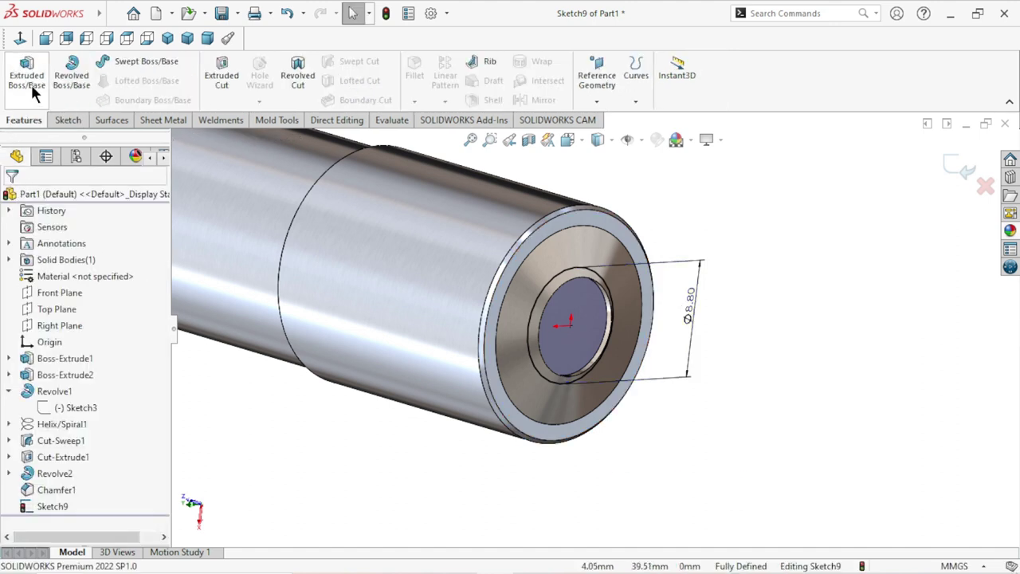
Step: Extrude the Ø8.80 circle 3 mm as a boss
left_click(29, 84)
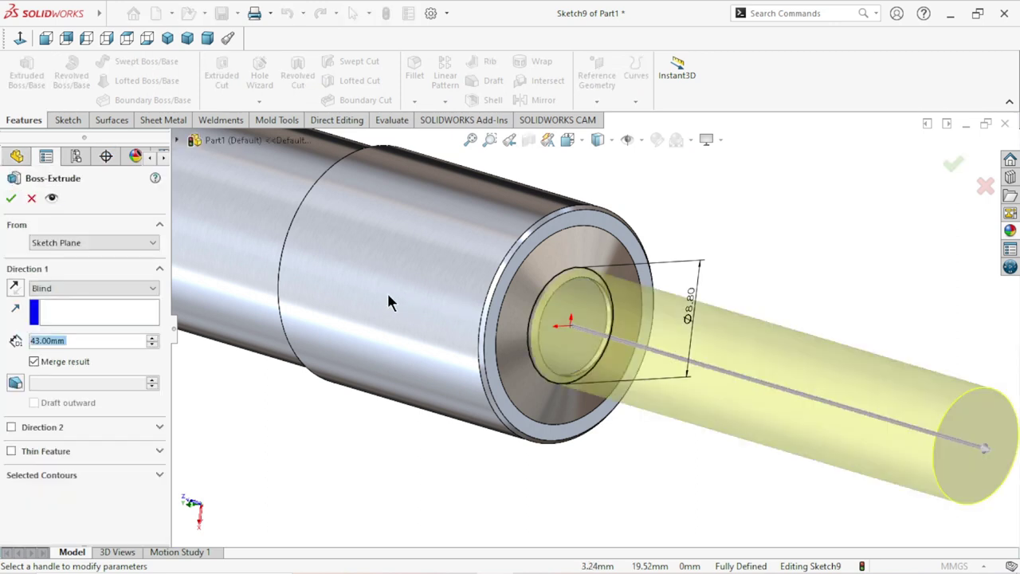
type("3")
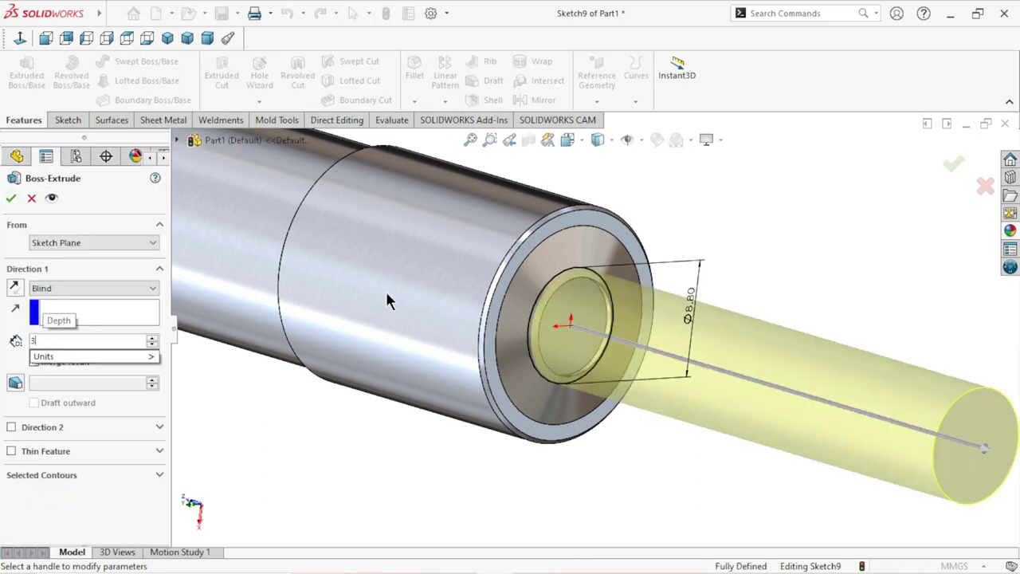
key("Return")
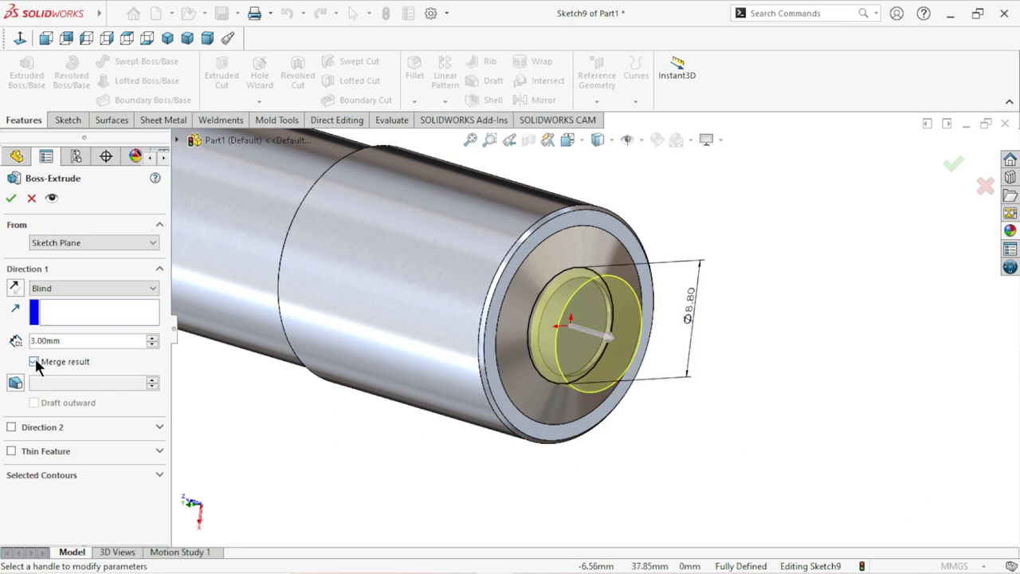
left_click(10, 203)
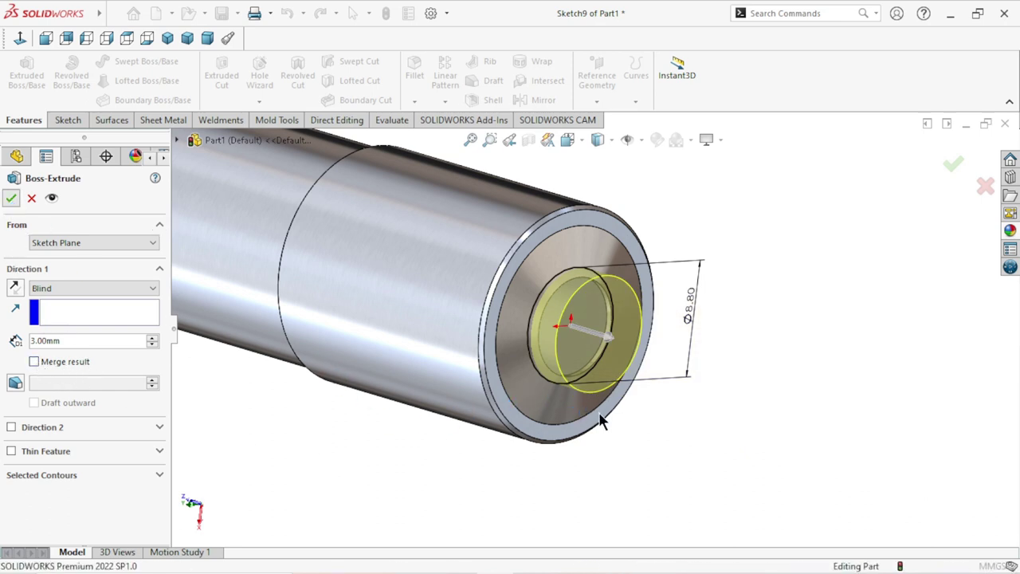
Step: Orbit and zoom around the shaft end to inspect the new boss
scroll(600, 411, "up", 2)
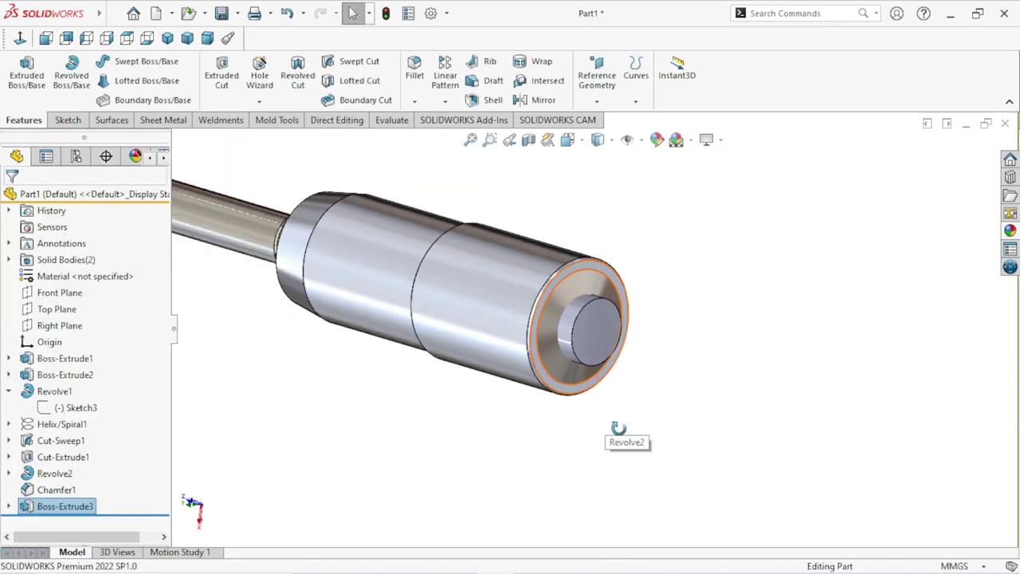
middle_click_drag(606, 420, 721, 342)
scroll(632, 339, "down", 3)
mouse_move(632, 339)
middle_mouse_down()
mouse_move(683, 349)
mouse_move(579, 355)
middle_mouse_up()
scroll(580, 355, "down", 2)
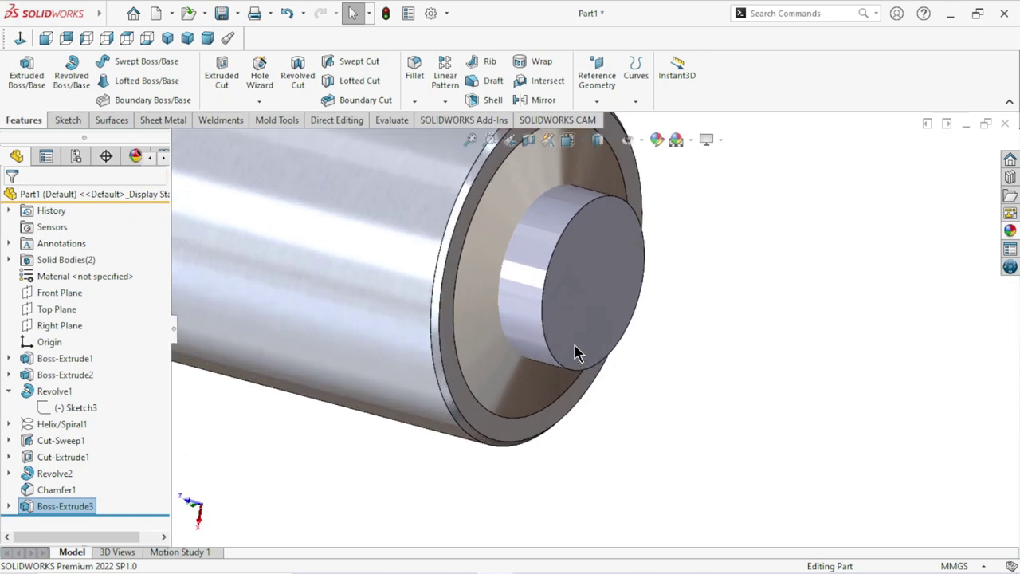
scroll(639, 300, "up", 2)
scroll(642, 303, "down", 3)
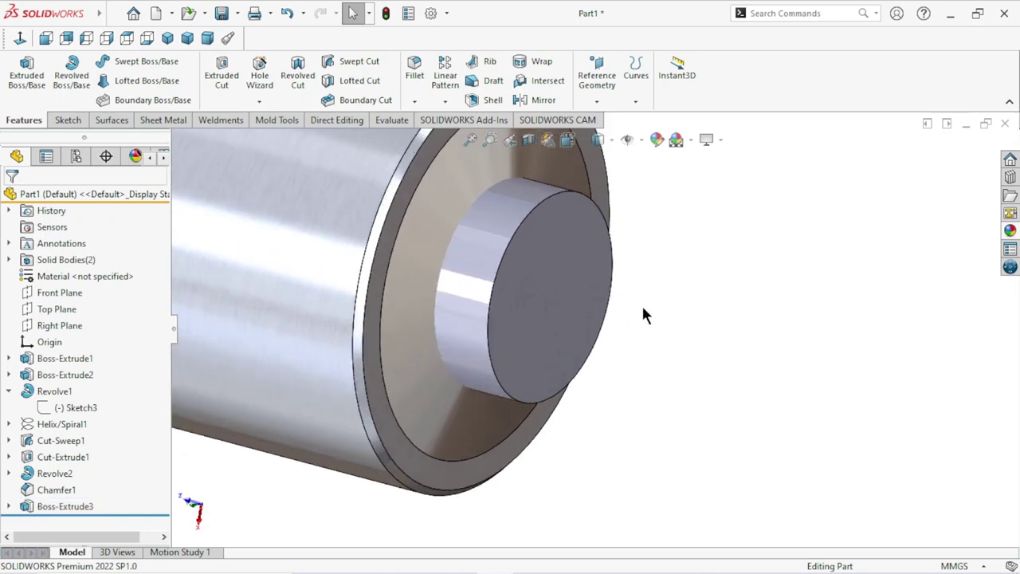
scroll(641, 304, "up", 1)
mouse_move(712, 317)
middle_mouse_down()
mouse_move(660, 280)
mouse_move(650, 258)
mouse_move(662, 279)
mouse_move(700, 259)
mouse_move(718, 289)
mouse_move(631, 334)
middle_mouse_up()
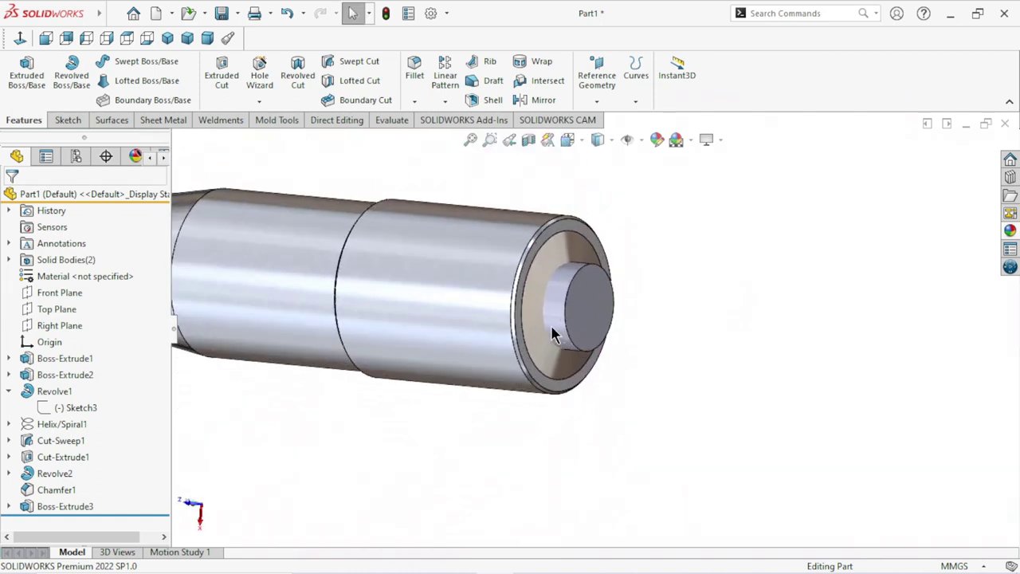
Step: Start a sketch on the boss's end face and draw a circle at its centre
left_click(595, 315)
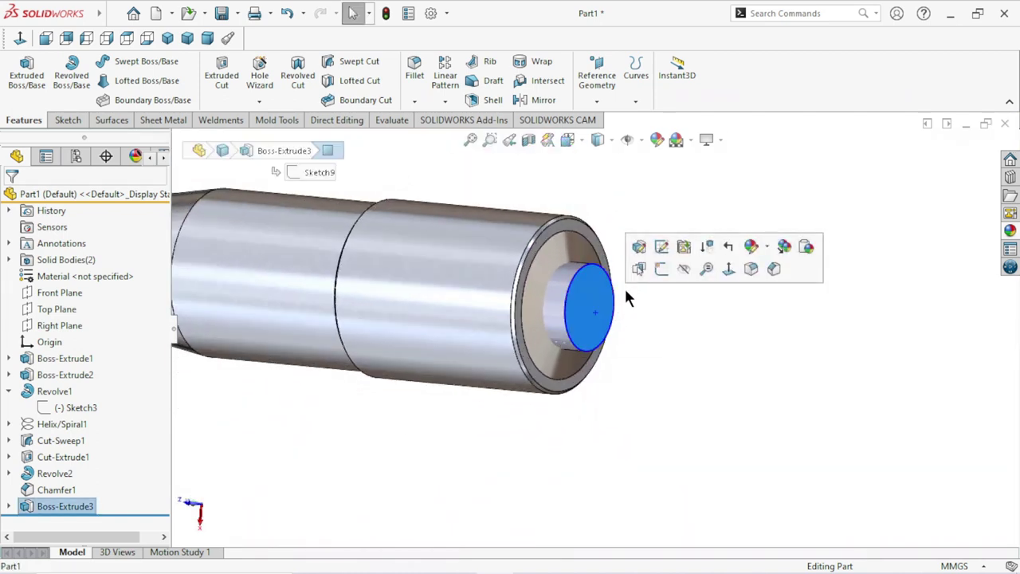
left_click(662, 267)
scroll(594, 347, "up", 3)
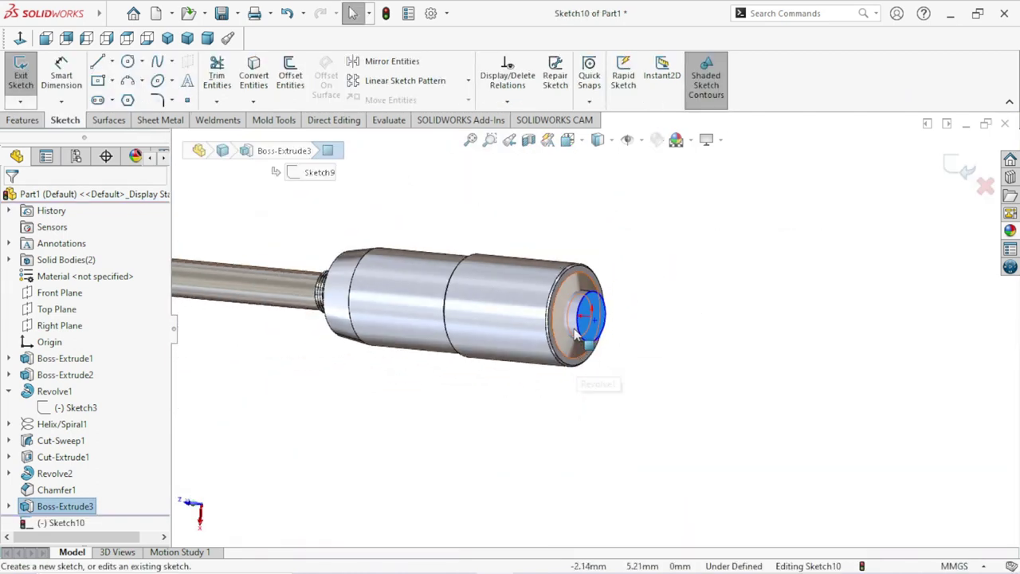
scroll(575, 335, "down", 5)
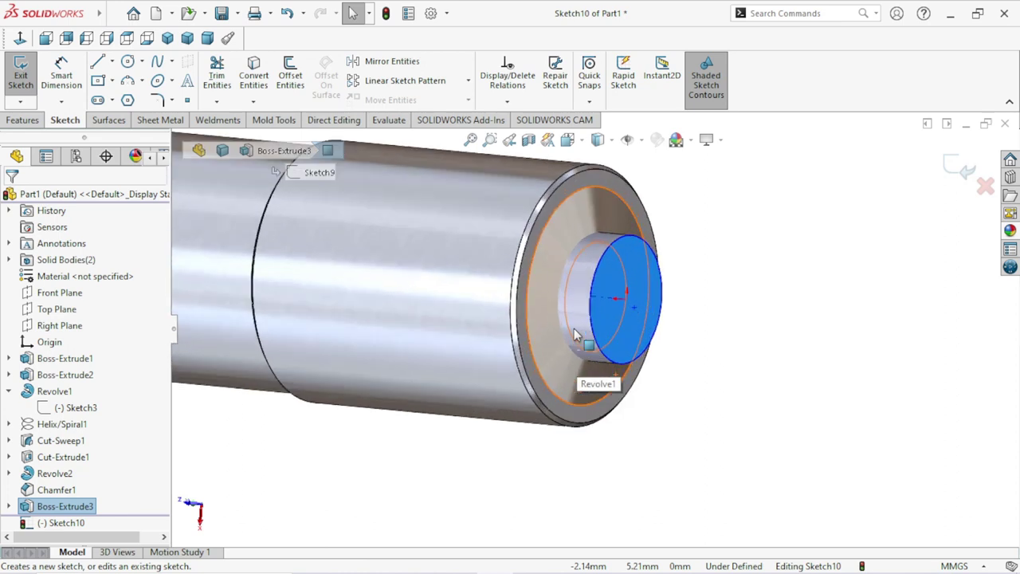
left_click(126, 63)
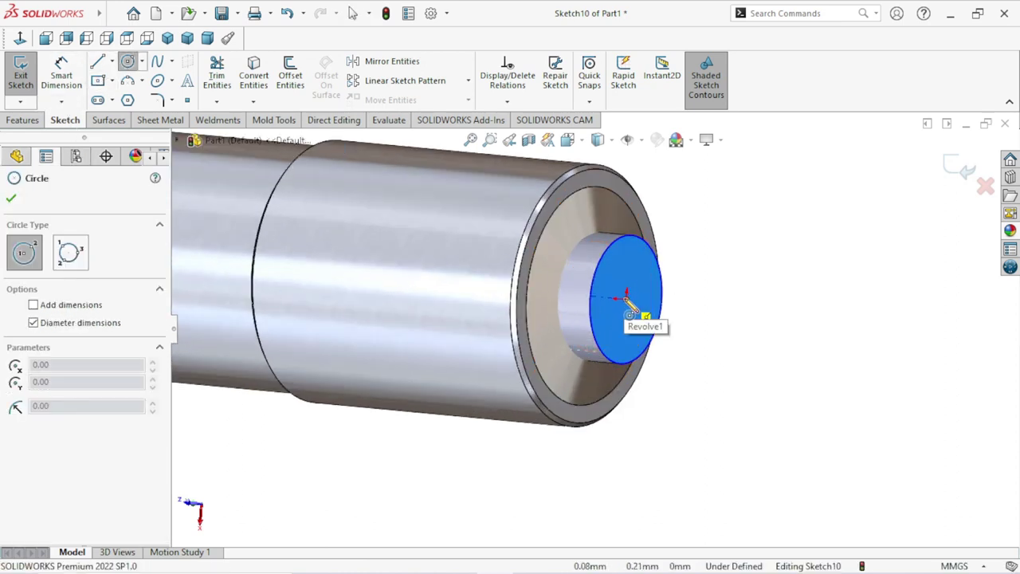
left_click(626, 296)
left_click(657, 272)
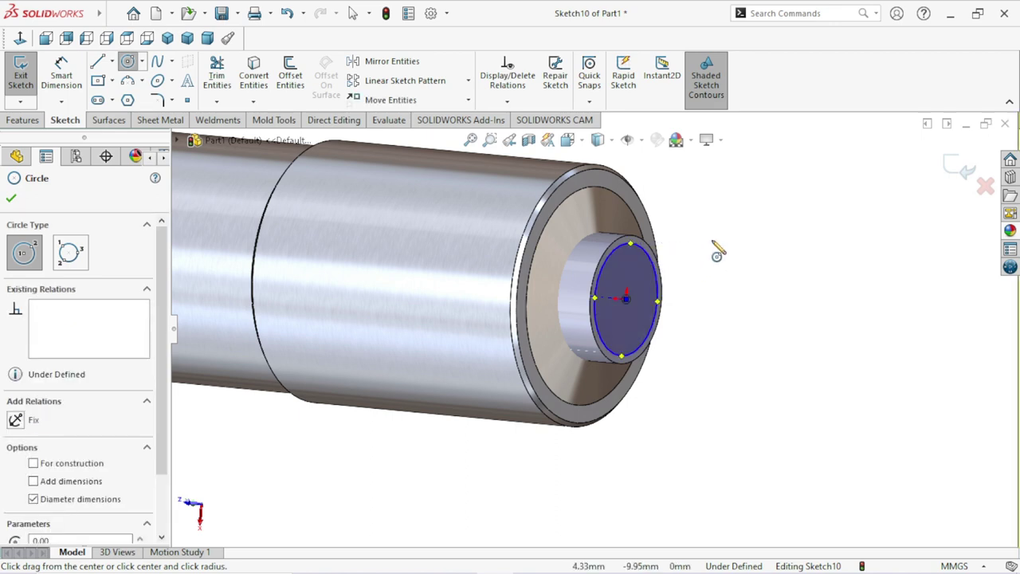
right_click(717, 246)
left_click(724, 250)
Step: Dimension the circle's diameter to 8.5 mm
left_click(60, 76)
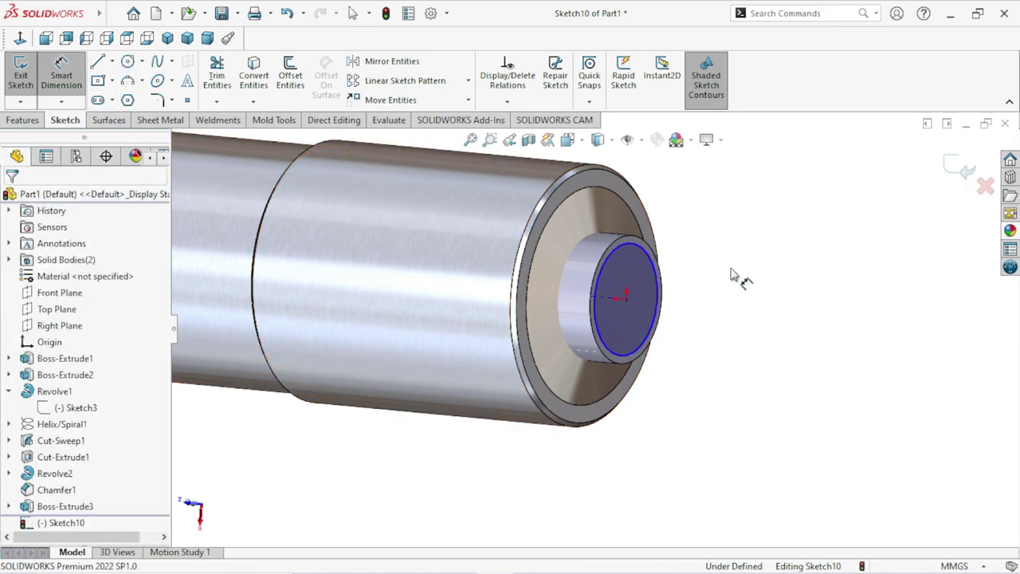
left_click(666, 288)
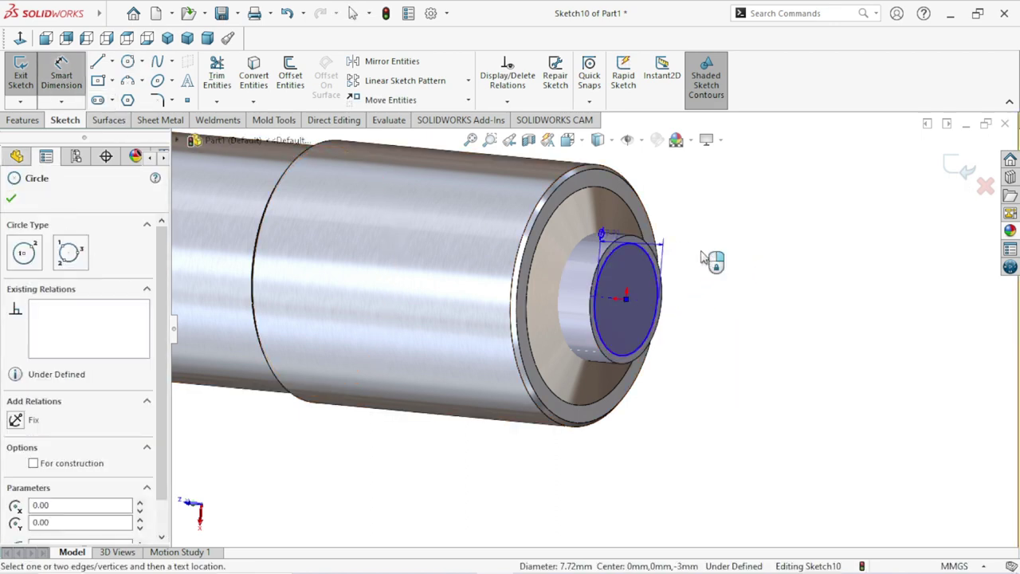
left_click(700, 253)
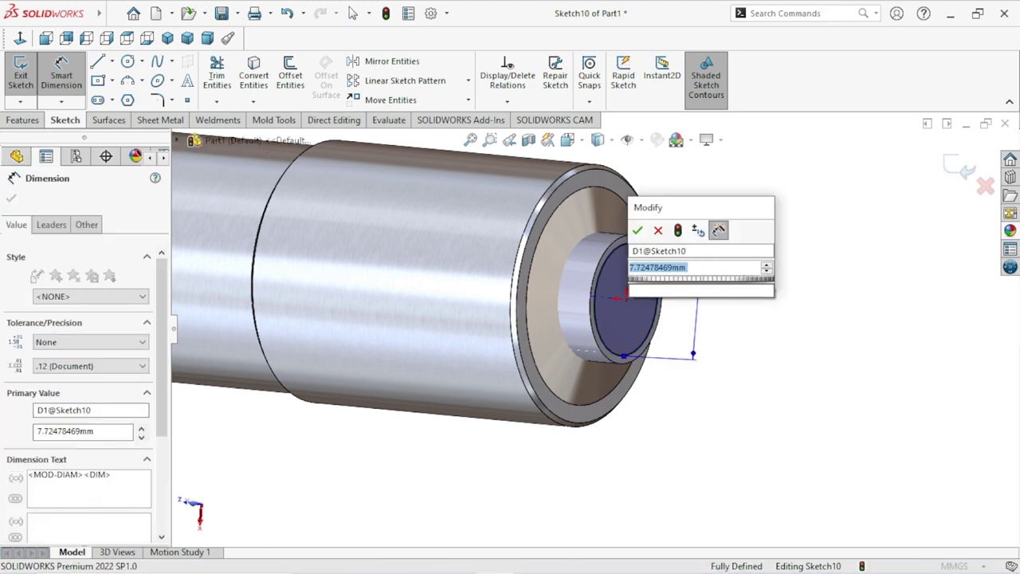
type("8.5")
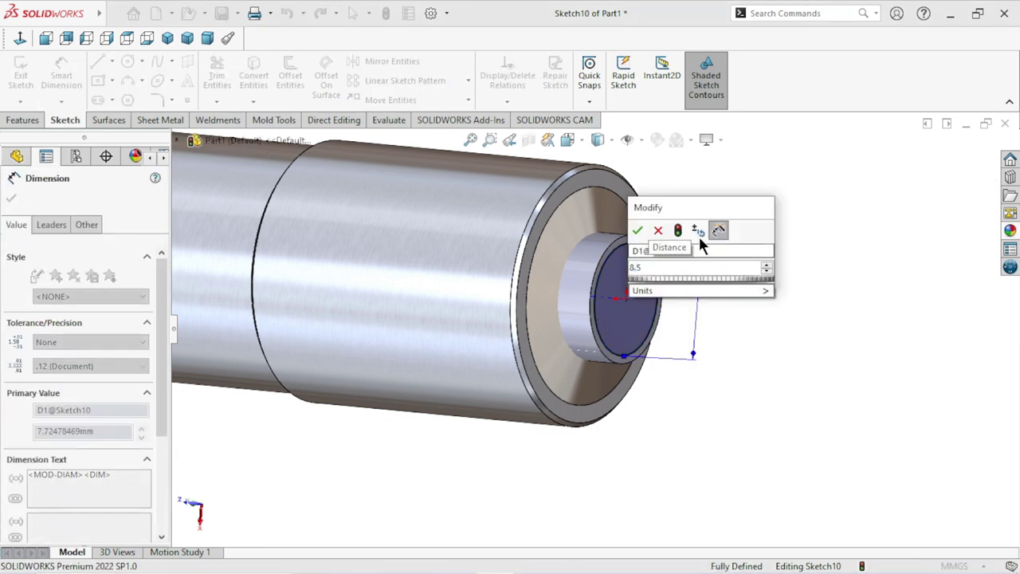
left_click(636, 232)
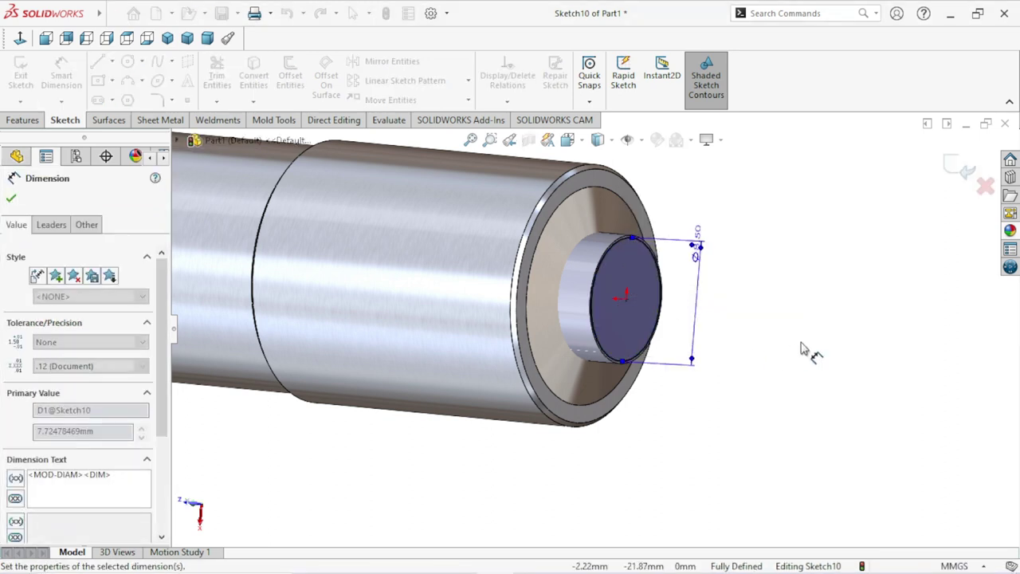
left_click(12, 200)
left_click(20, 119)
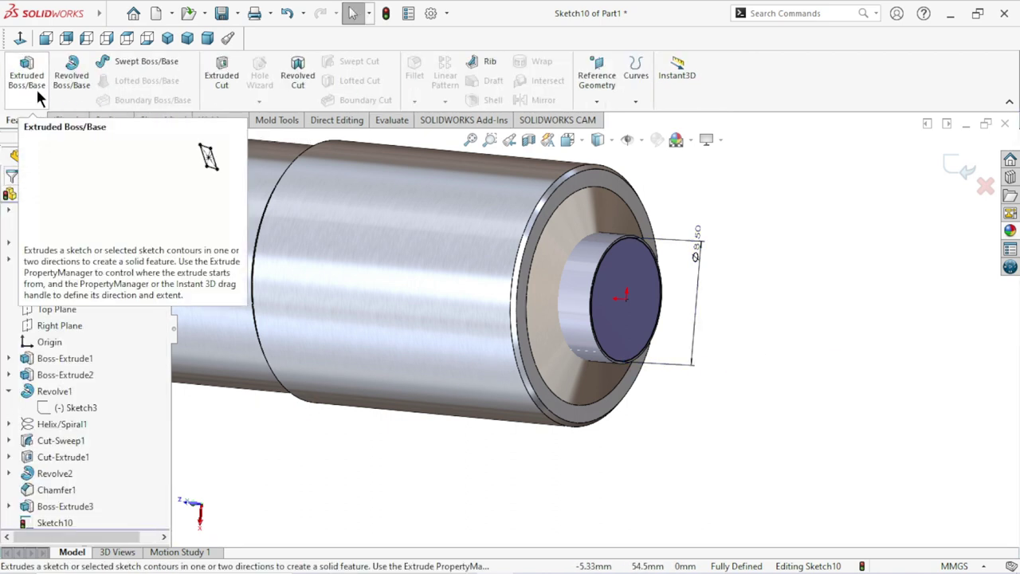
Step: Extrude the Ø8.50 circle 4 mm from a 0.5 mm offset with Merge result off
left_click(35, 86)
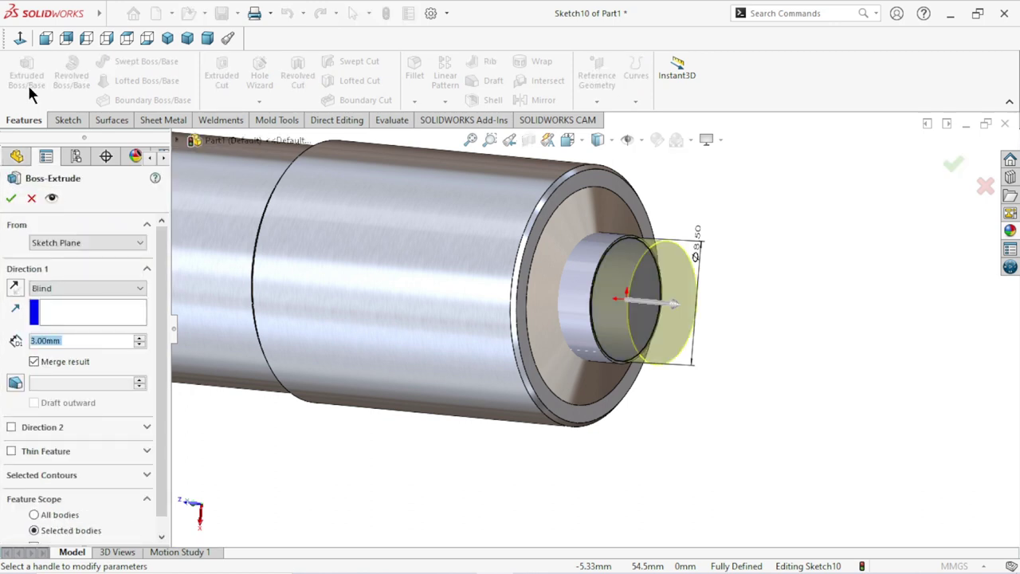
left_click(66, 243)
left_click(50, 286)
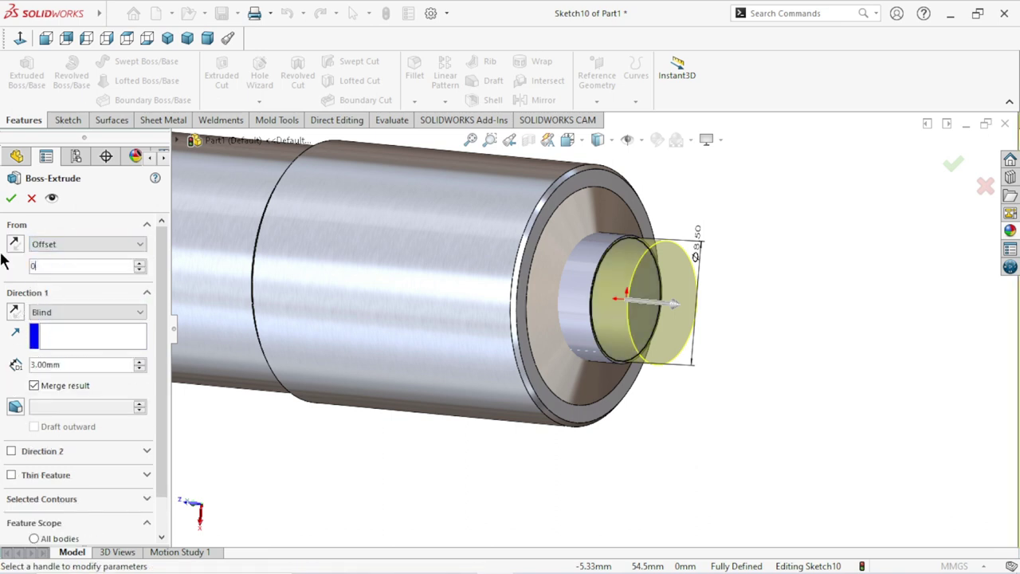
type(".5")
key("Return")
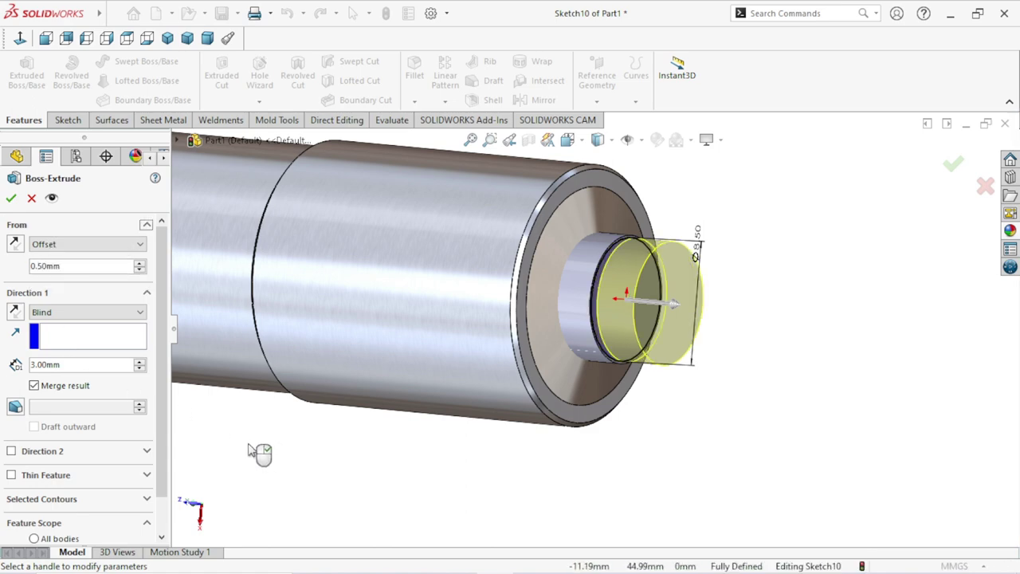
mouse_move(421, 496)
middle_mouse_down()
mouse_move(441, 499)
mouse_move(421, 503)
middle_mouse_up()
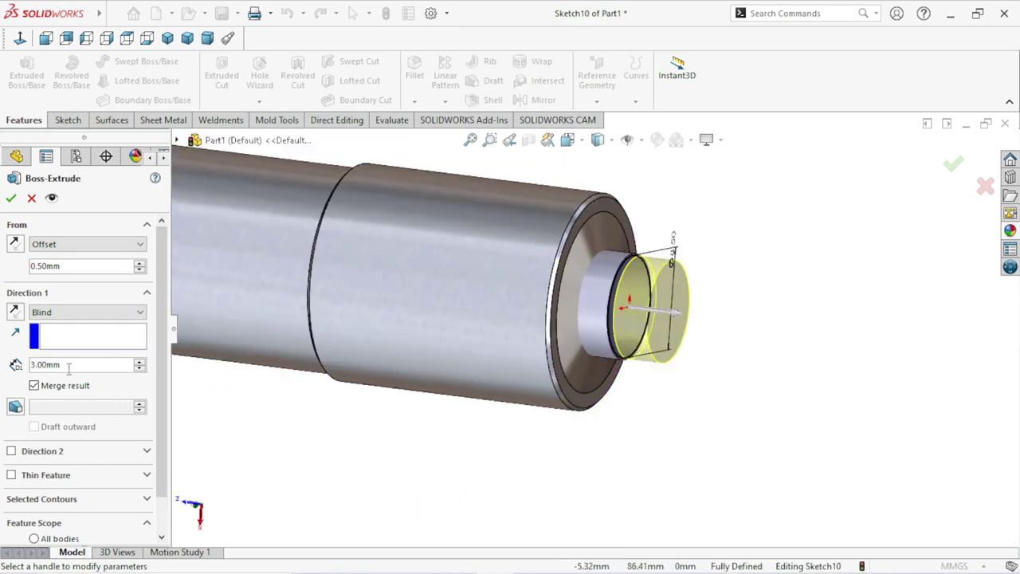
double_click(71, 365)
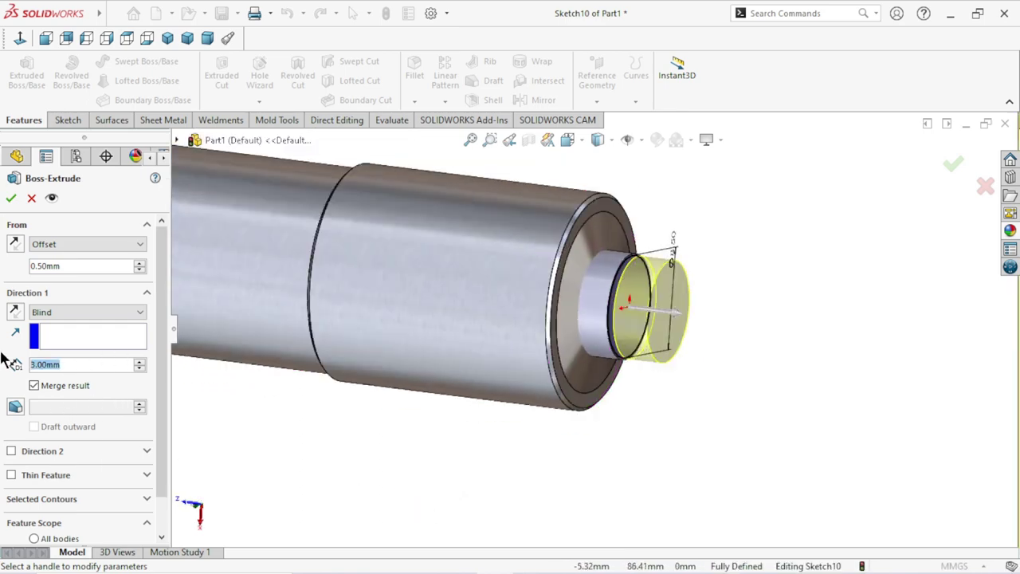
type("4")
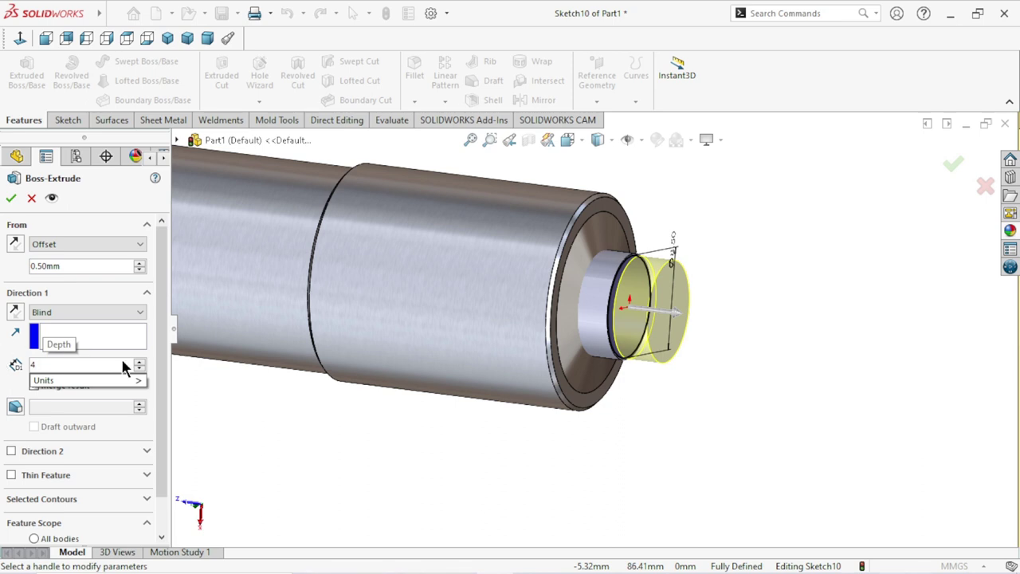
key("Return")
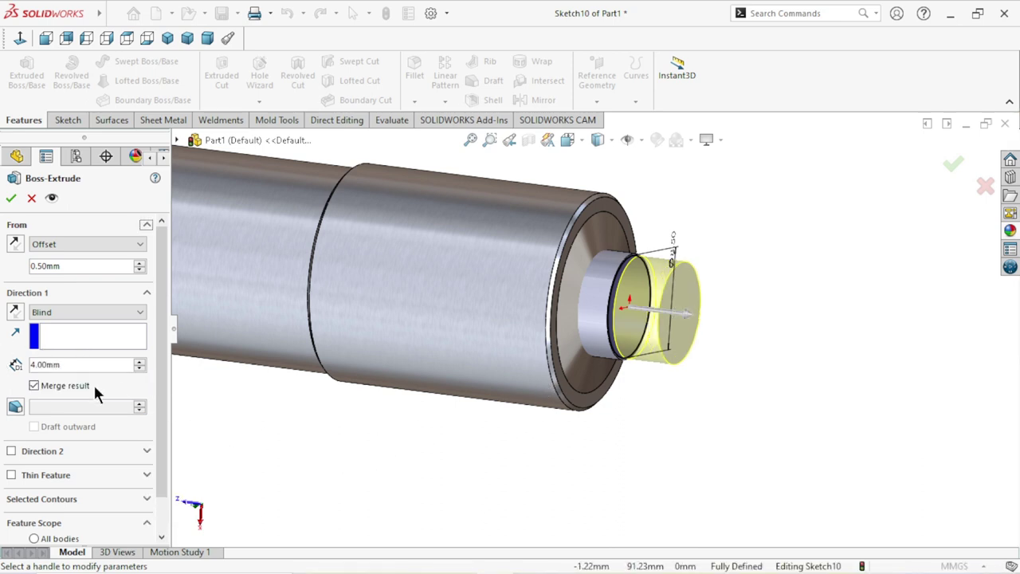
left_click(34, 385)
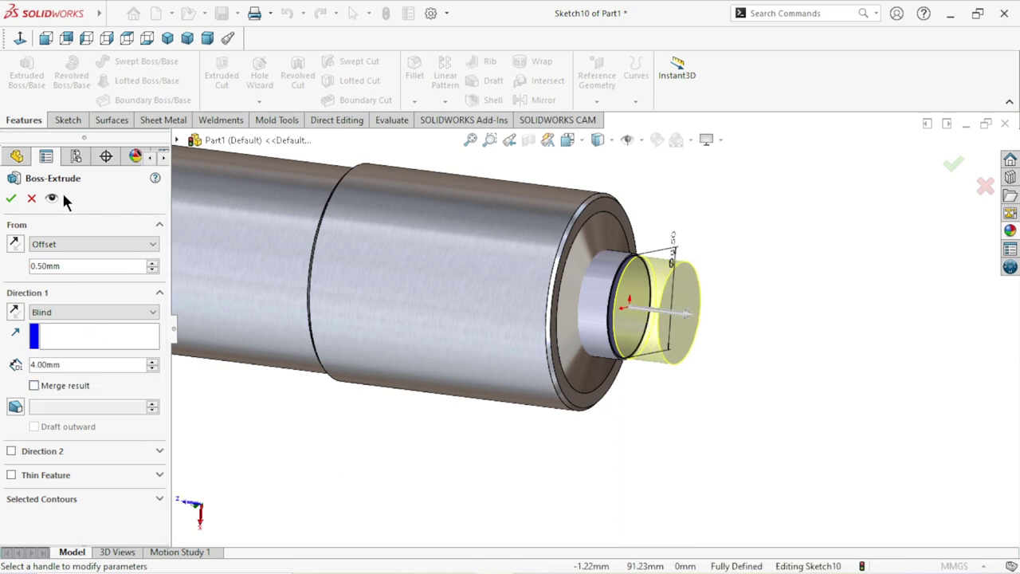
left_click(10, 199)
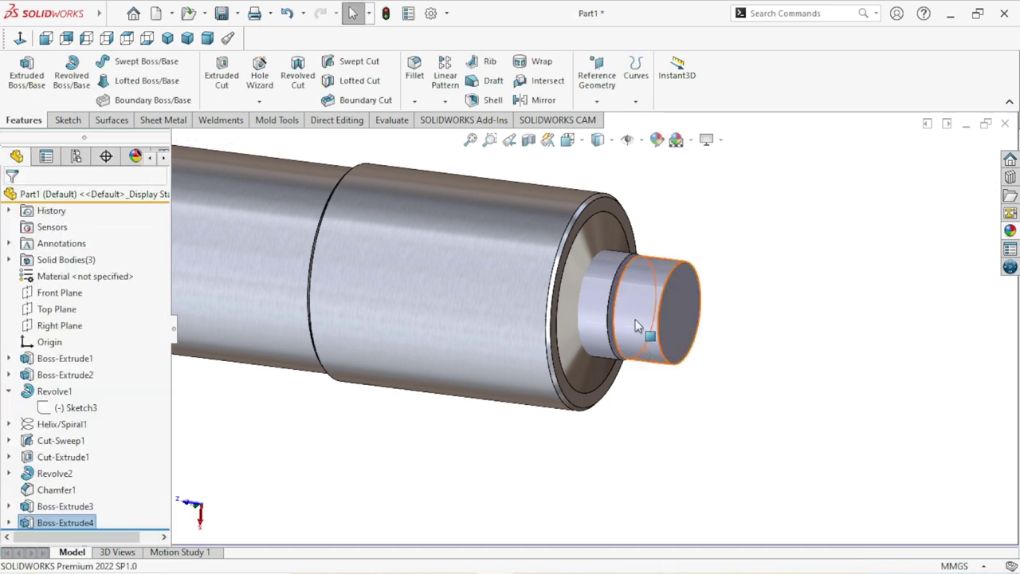
Step: Orbit and zoom around the end to inspect the separate end cylinder
scroll(650, 389, "down", 4)
left_click(632, 464)
middle_click_drag(632, 464, 646, 453)
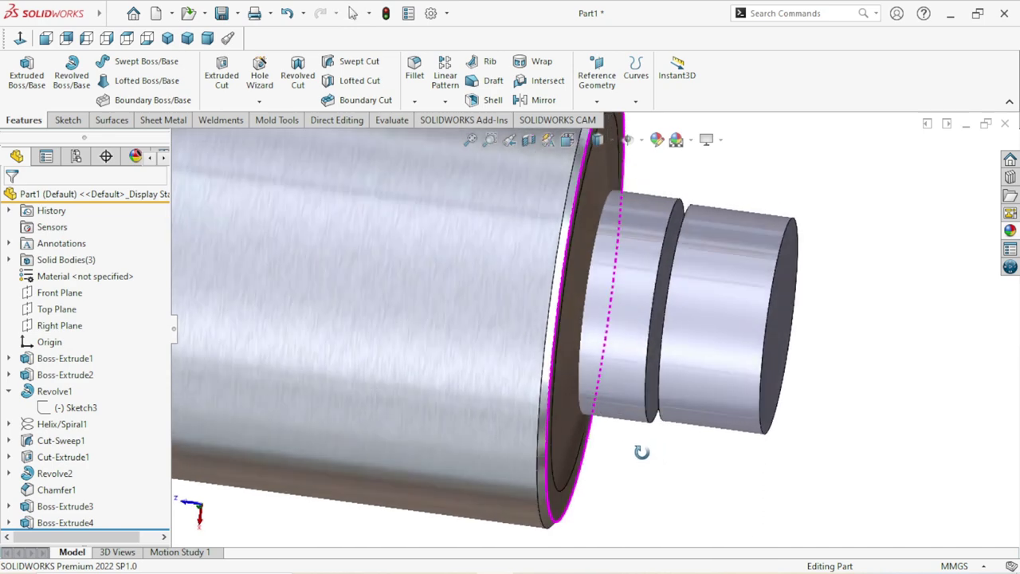
scroll(642, 445, "up", 3)
scroll(639, 411, "up", 2)
scroll(626, 379, "up", 2)
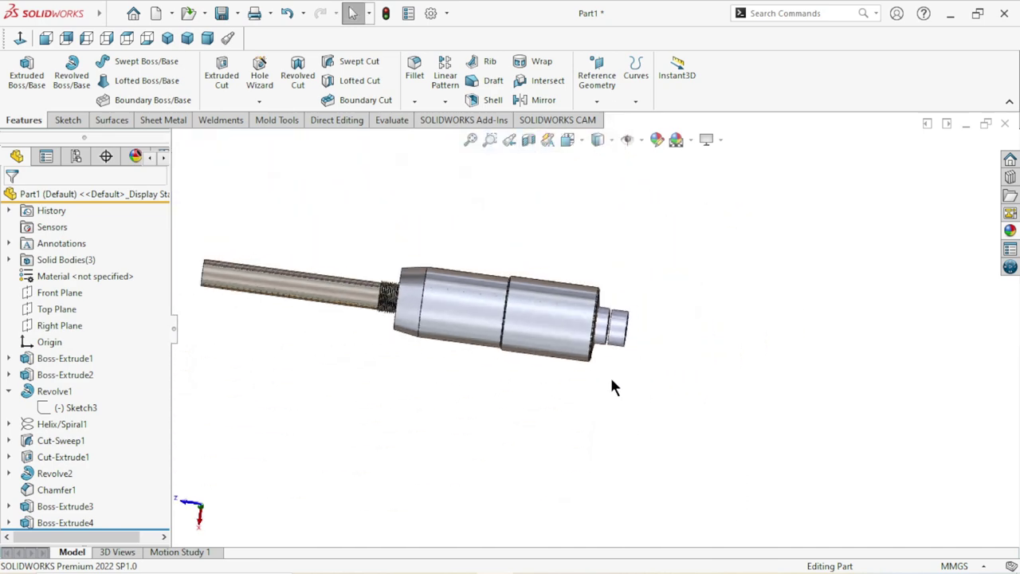
scroll(630, 376, "down", 1)
mouse_move(652, 379)
middle_mouse_down()
mouse_move(637, 358)
mouse_move(650, 380)
middle_mouse_up()
scroll(649, 380, "down", 3)
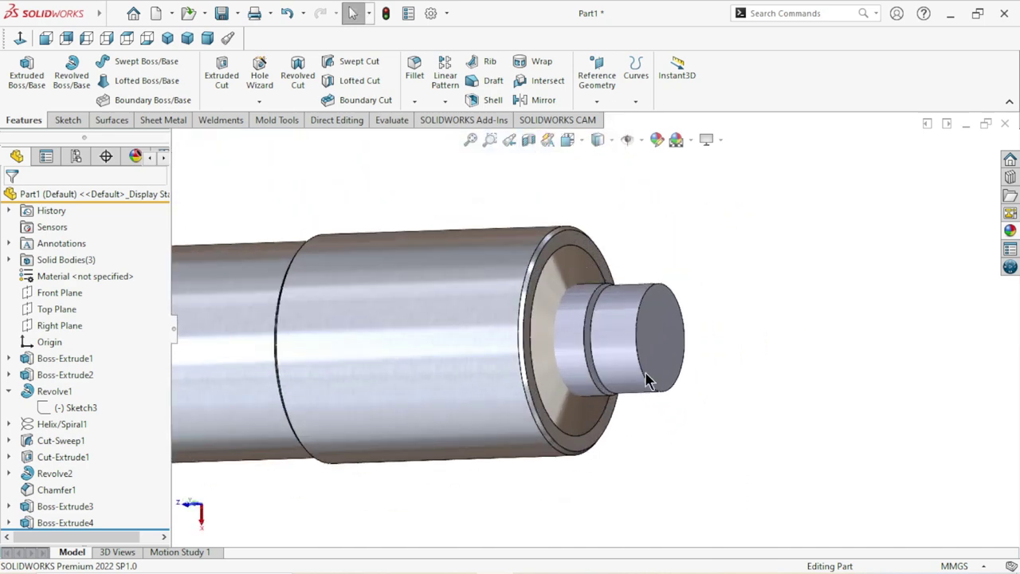
Step: Select Boss-Extrude4 in the FeatureManager tree, dismissing the rename box
left_click(41, 523)
left_click(42, 523)
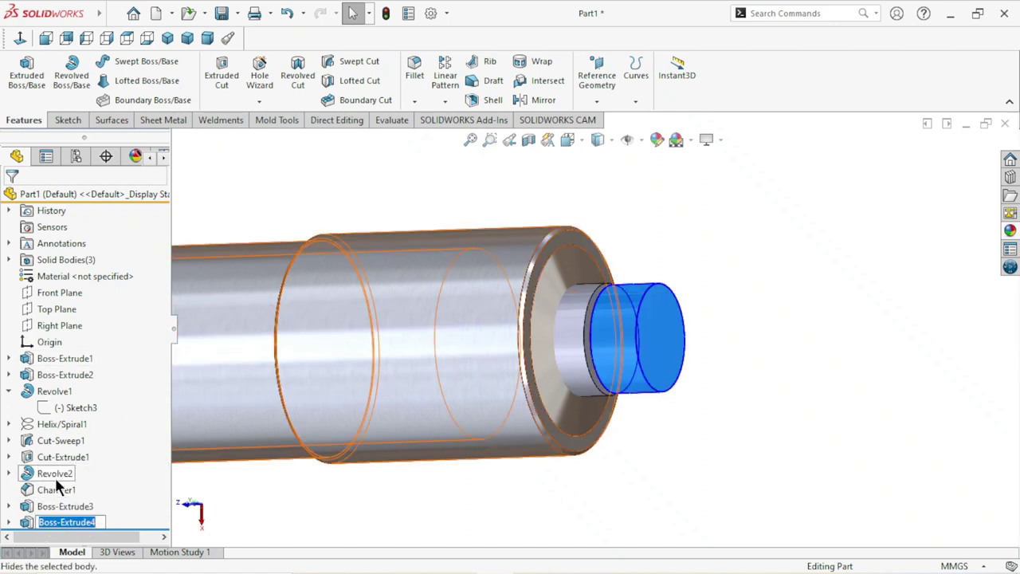
left_click(246, 504)
Step: Edit Boss-Extrude4 to change its start offset to 0.15 mm
left_click(56, 522)
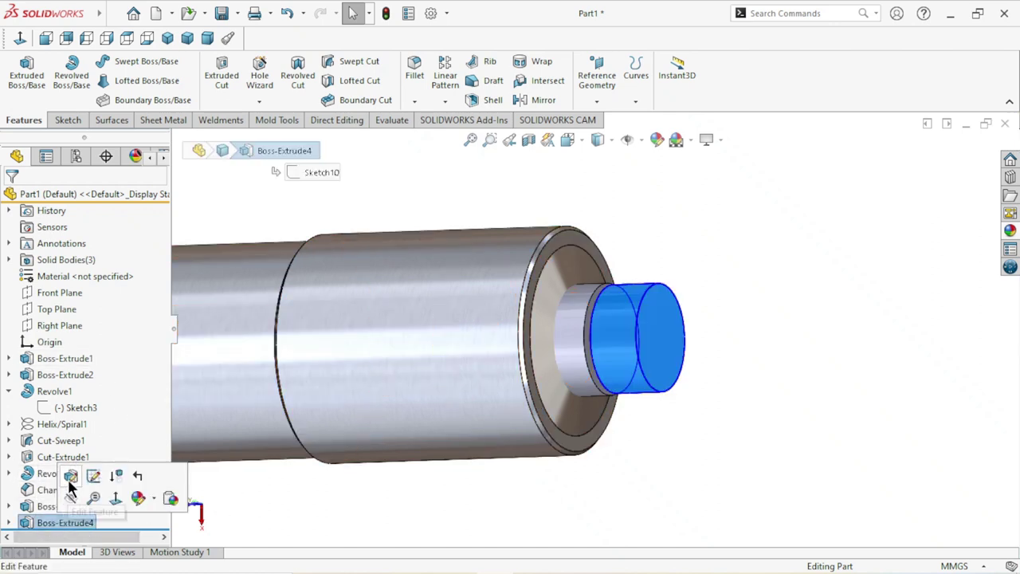
left_click(68, 473)
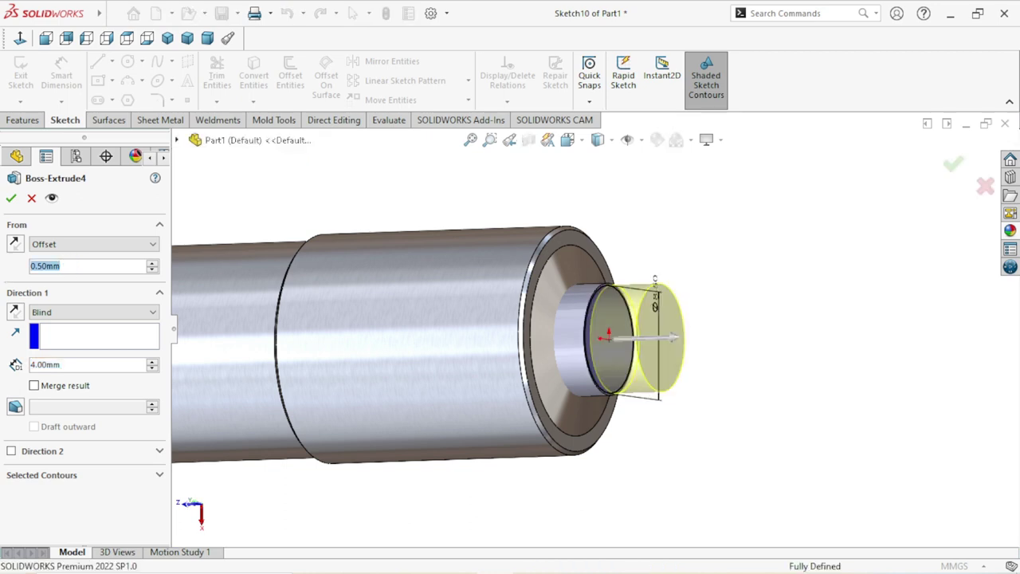
type("0.15")
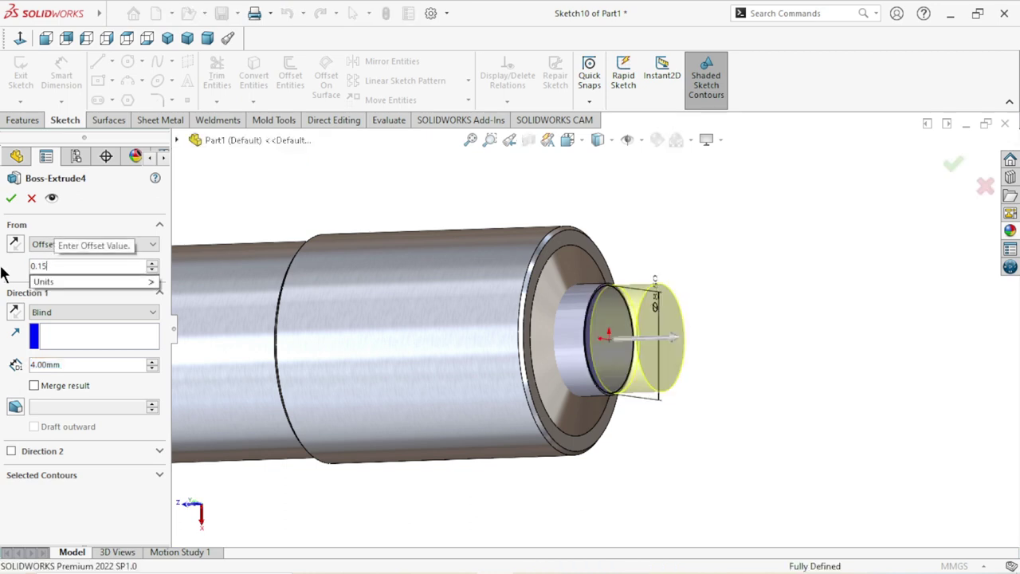
key("Return")
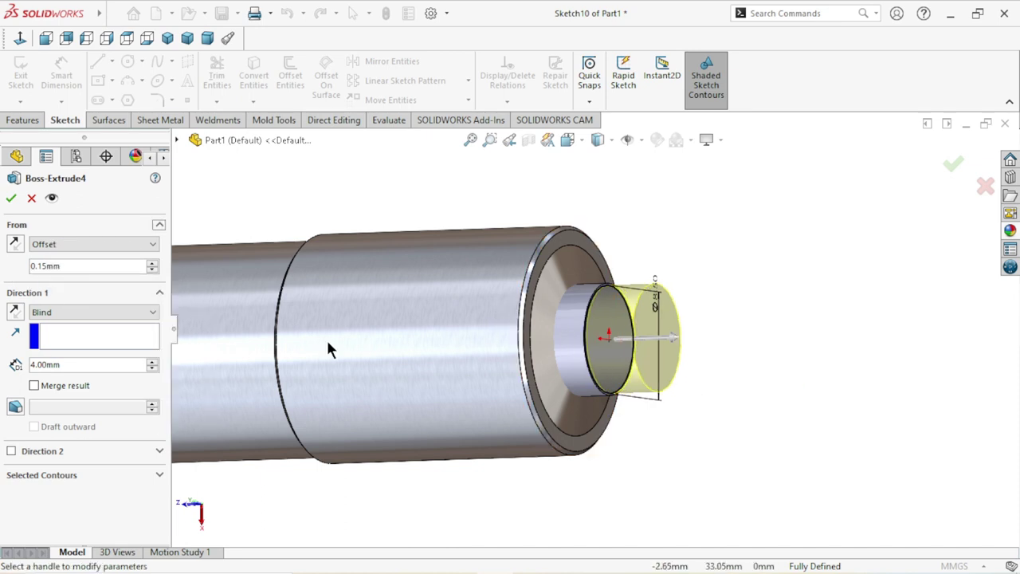
left_click(10, 200)
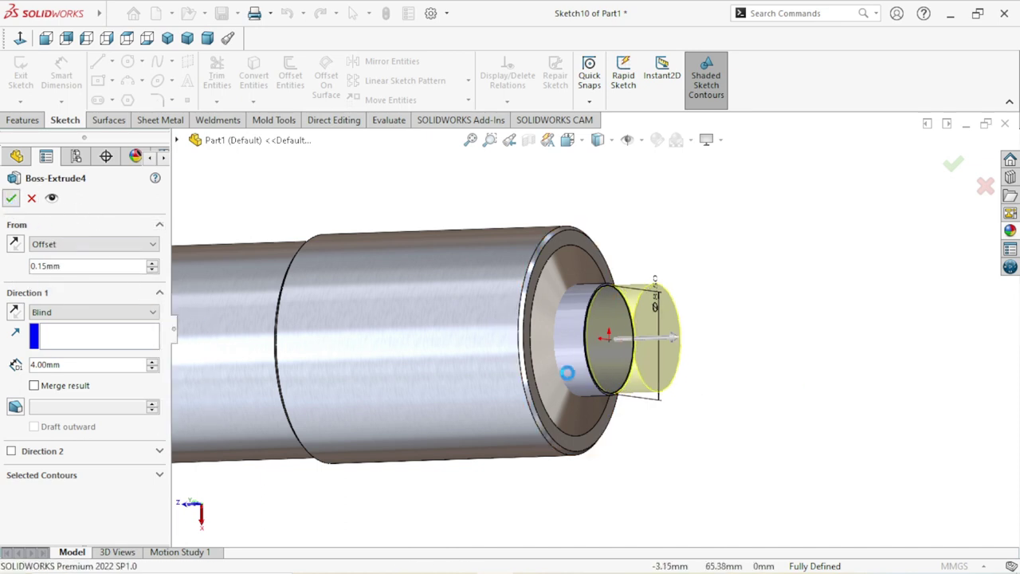
Step: Orbit to a flat side view and select the shaft's end face
scroll(604, 386, "up", 2)
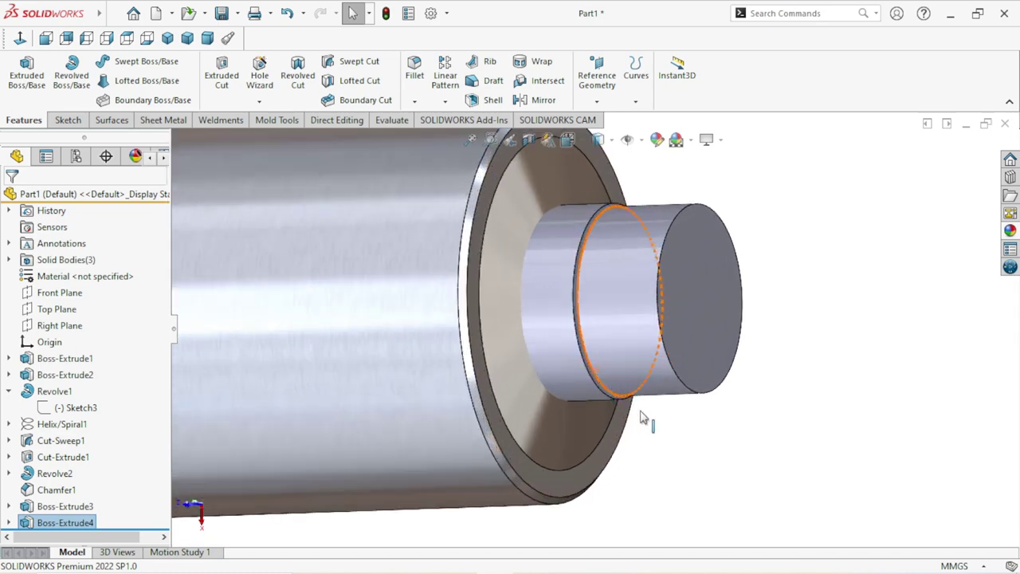
scroll(686, 430, "down", 2)
mouse_move(686, 406)
middle_mouse_down()
mouse_move(717, 434)
mouse_move(601, 313)
middle_mouse_up()
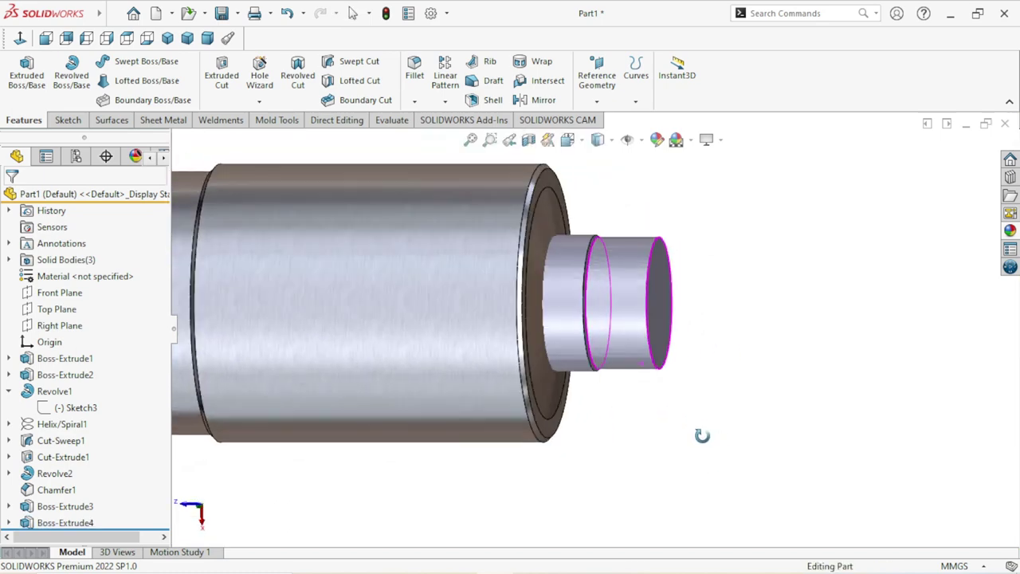
scroll(550, 344, "up", 2)
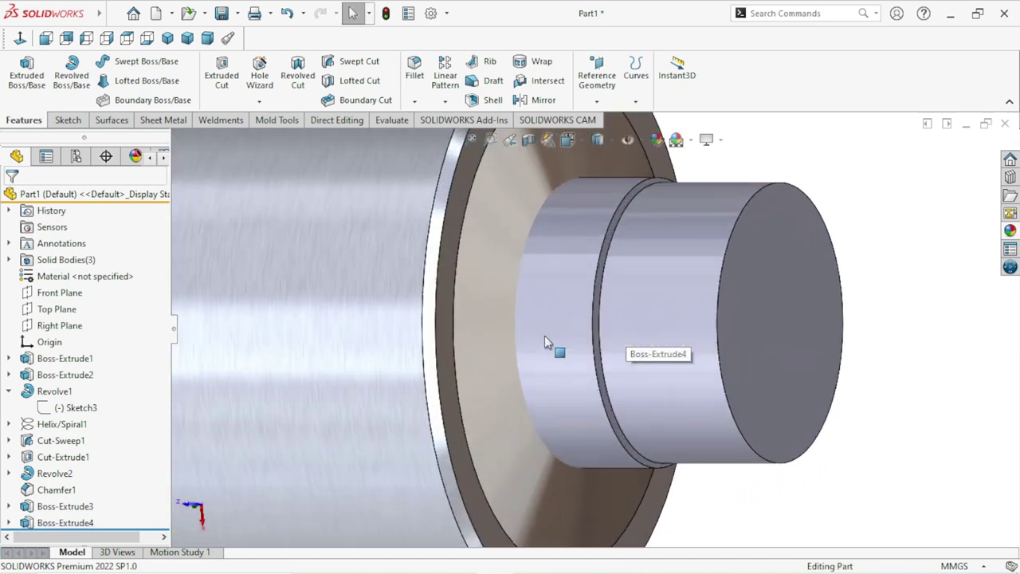
scroll(558, 350, "down", 3)
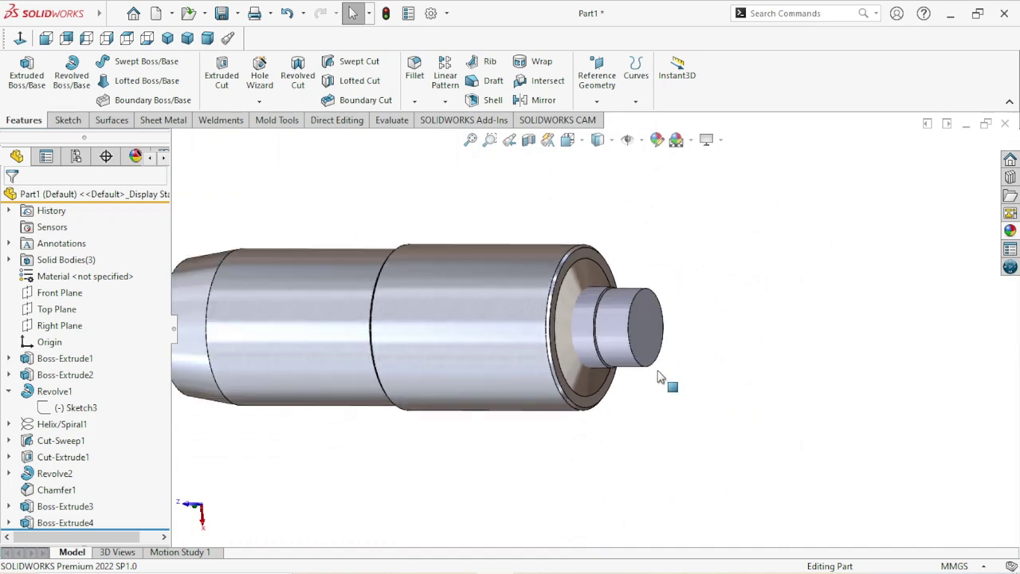
scroll(612, 352, "up", 2)
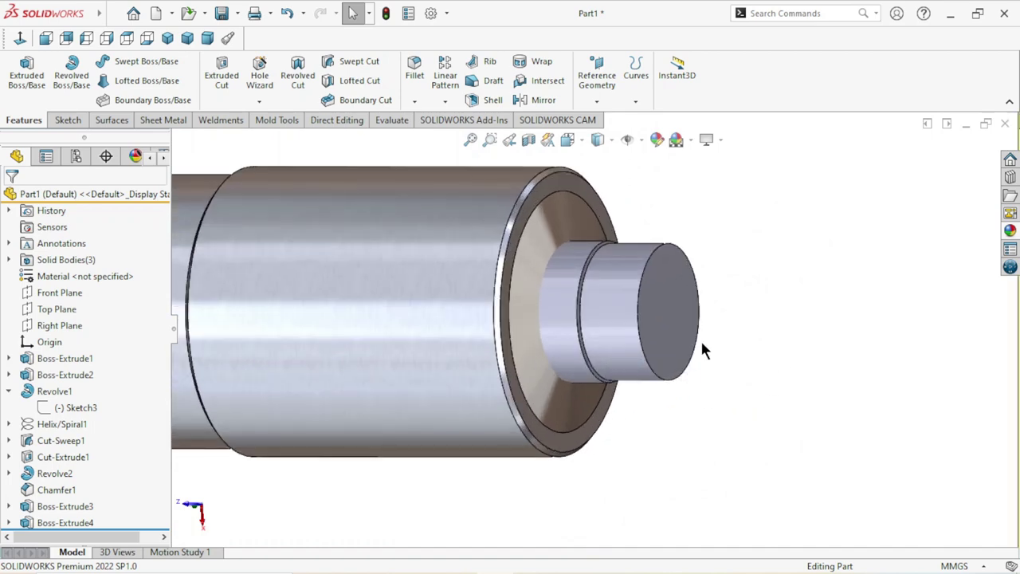
left_click(677, 322)
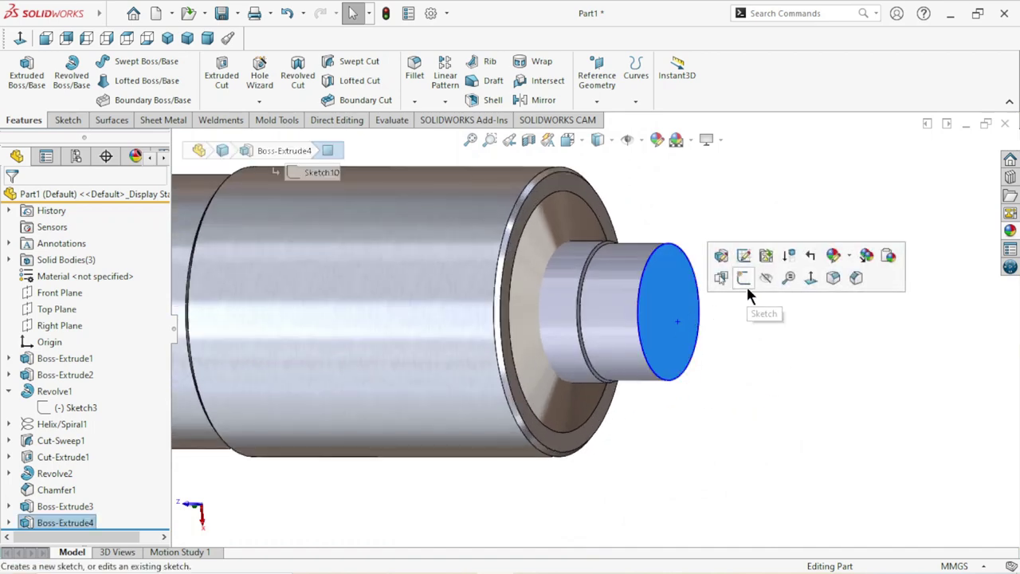
Step: Start a sketch on the end face and draw a circle centred on its origin
left_click(746, 281)
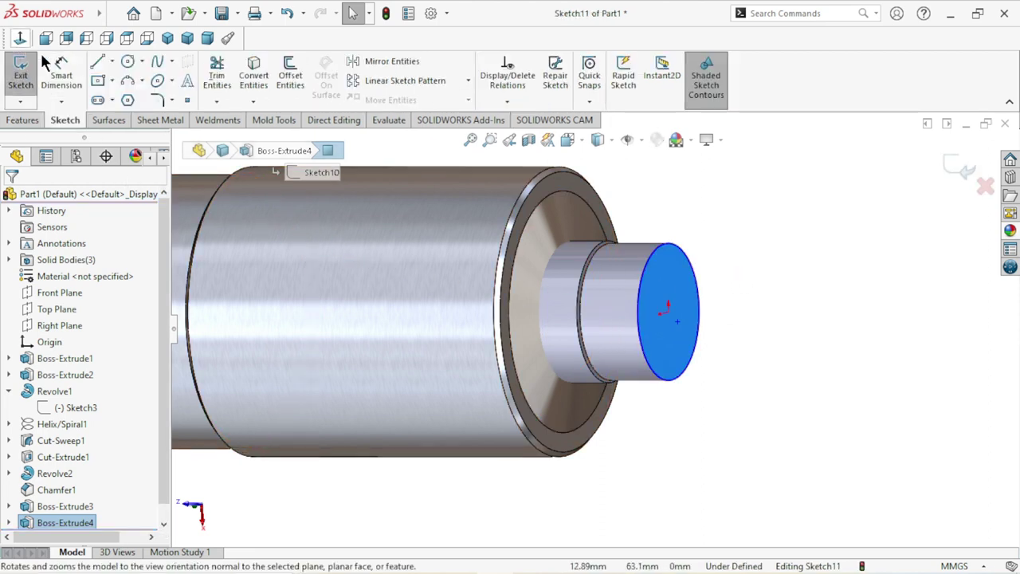
left_click(128, 63)
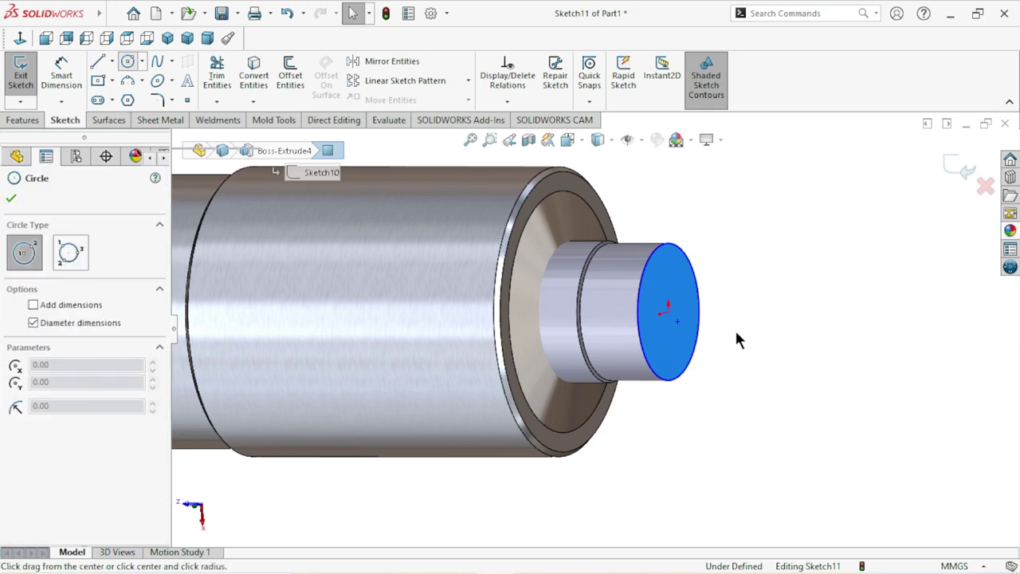
left_click(667, 311)
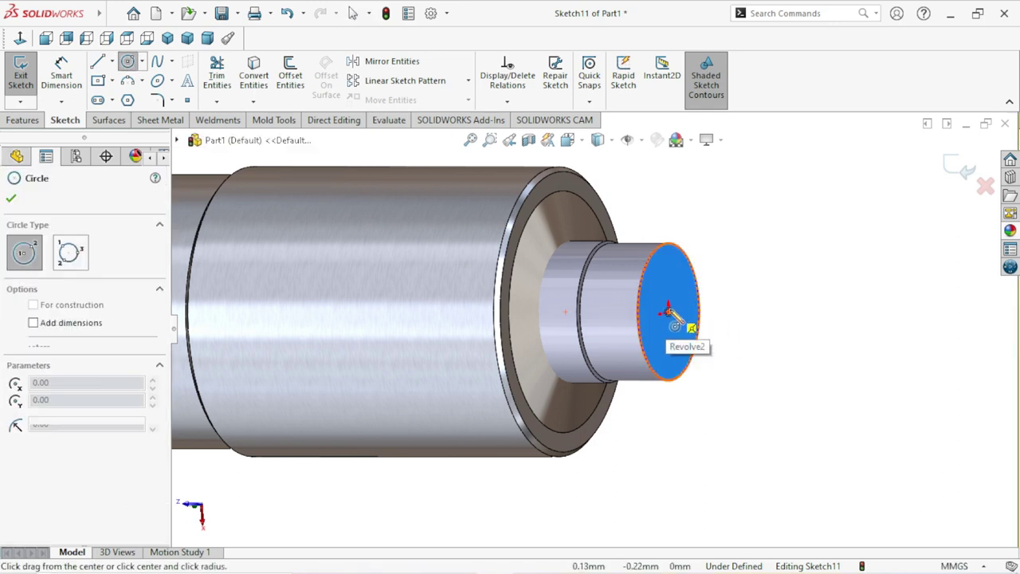
left_click(715, 251)
right_click(782, 295)
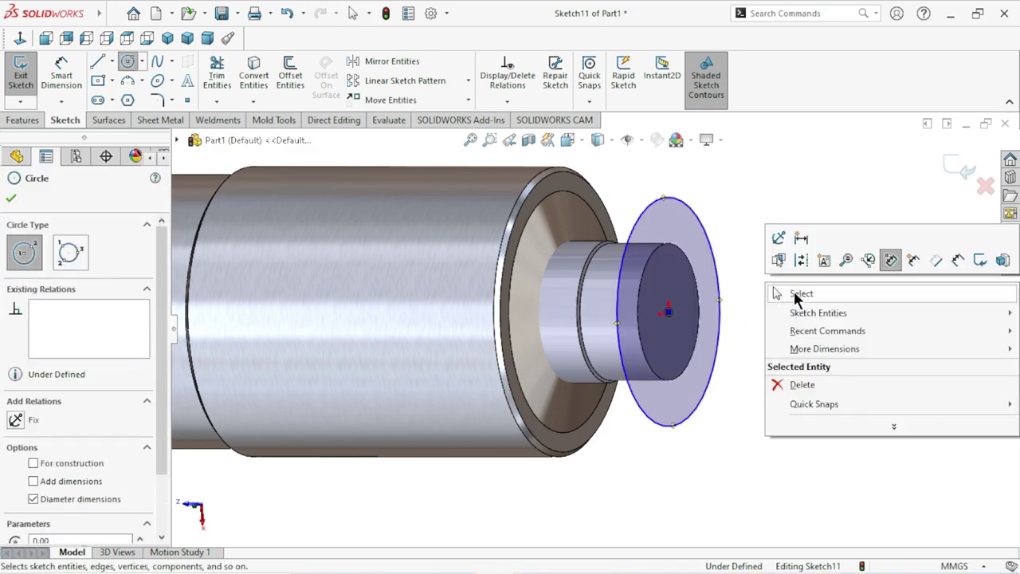
left_click(797, 293)
Step: Dimension the circle's diameter to 9.5 mm
left_click(78, 84)
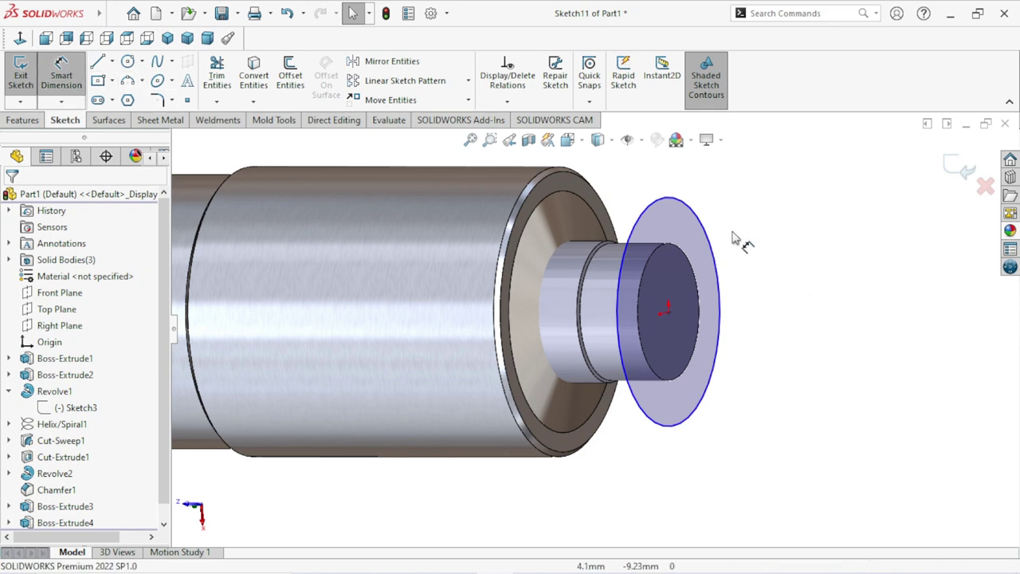
left_click(718, 255)
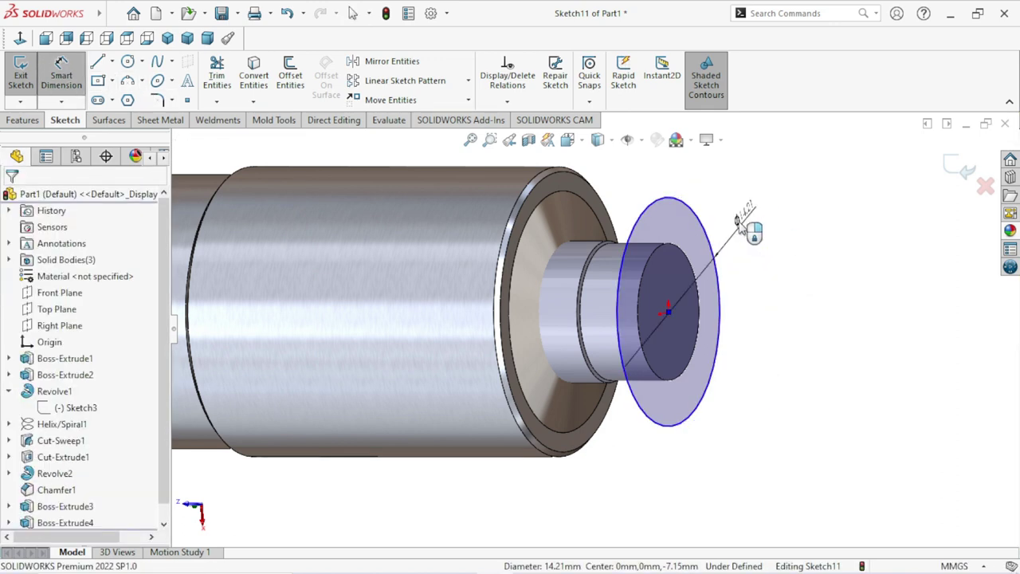
left_click(740, 225)
type("9.")
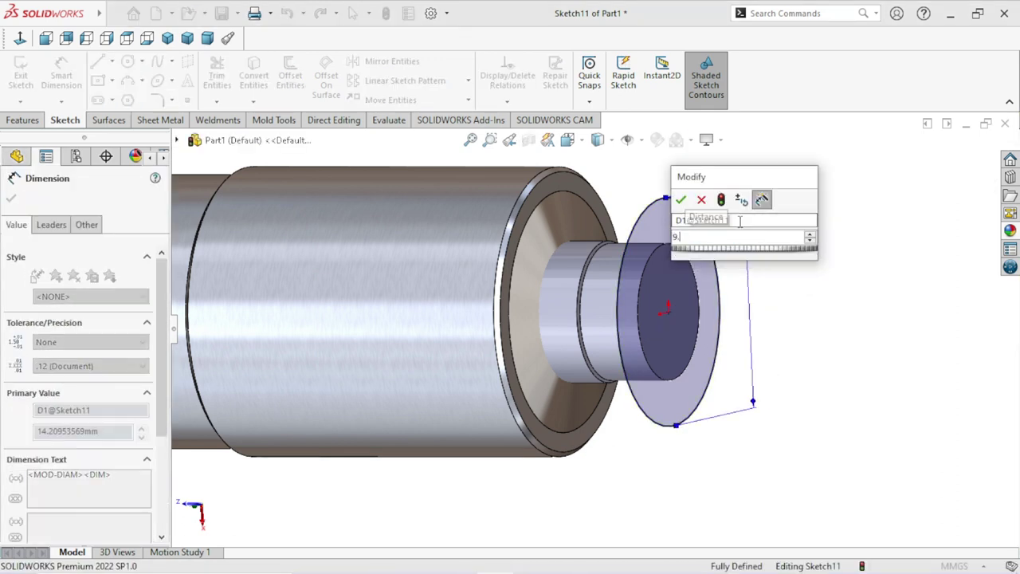
type("5")
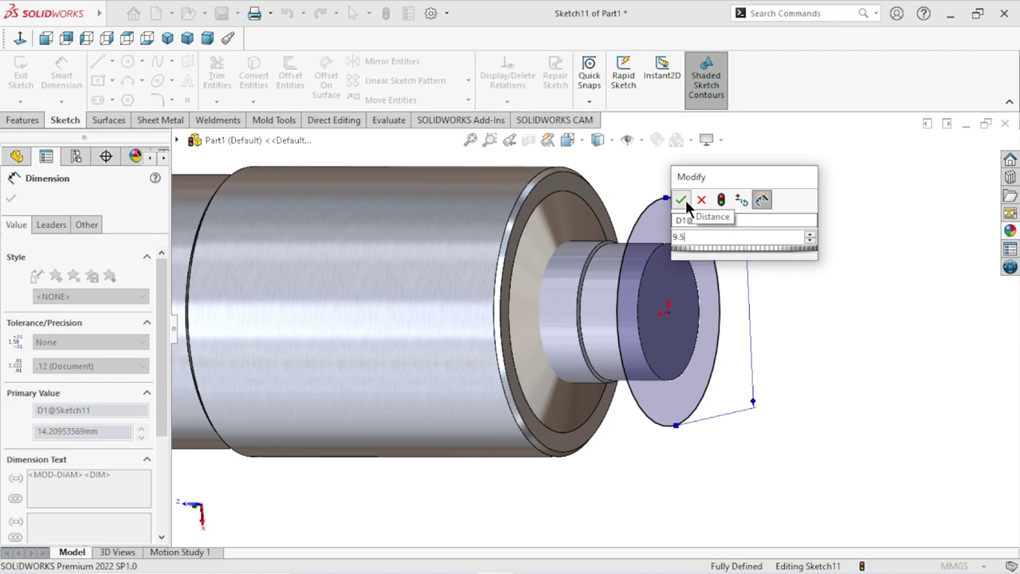
left_click(680, 200)
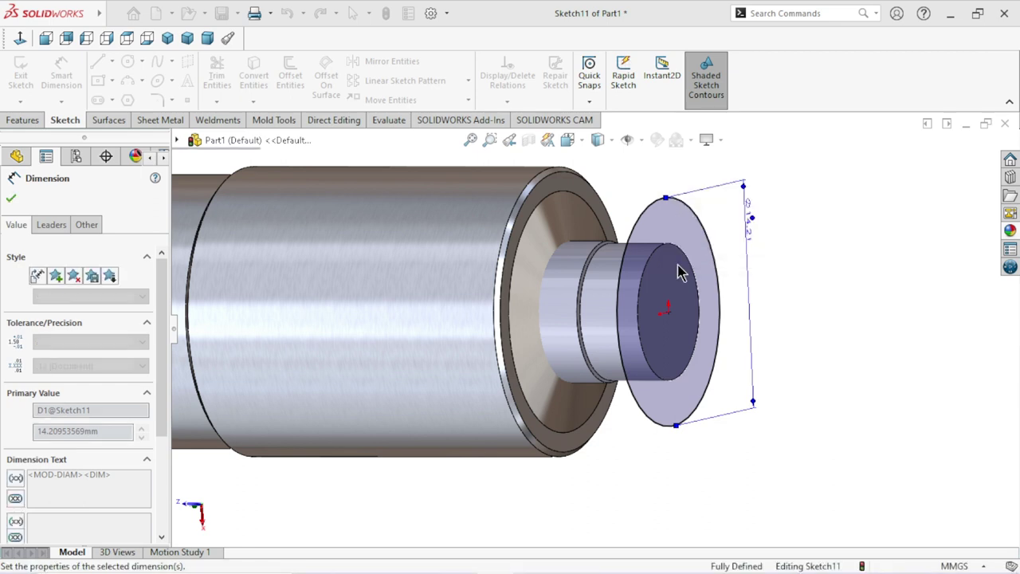
left_click(12, 199)
left_click(22, 119)
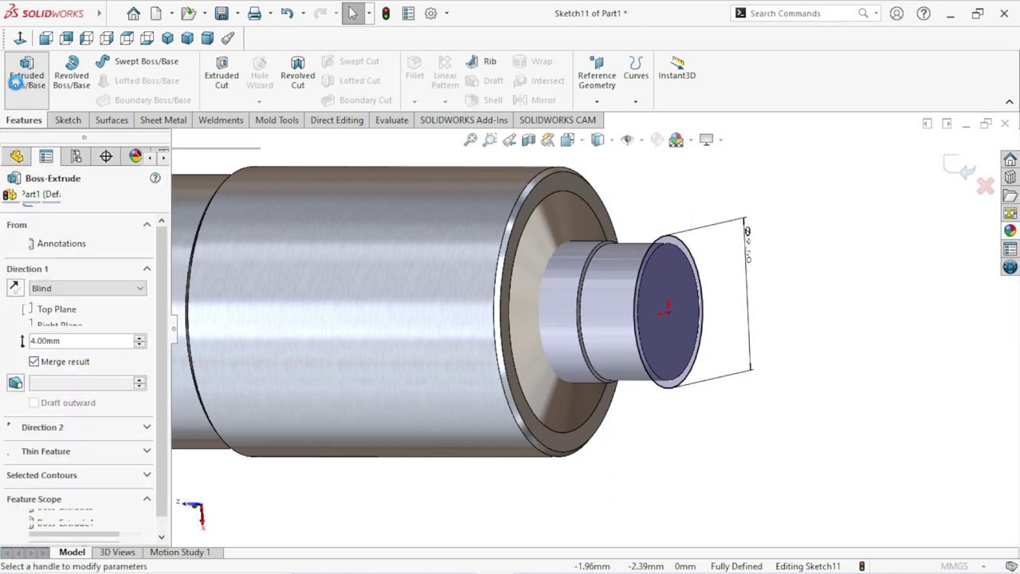
Step: Extrude the Ø9.50 circle 10 mm, merged with the shaft
type("10")
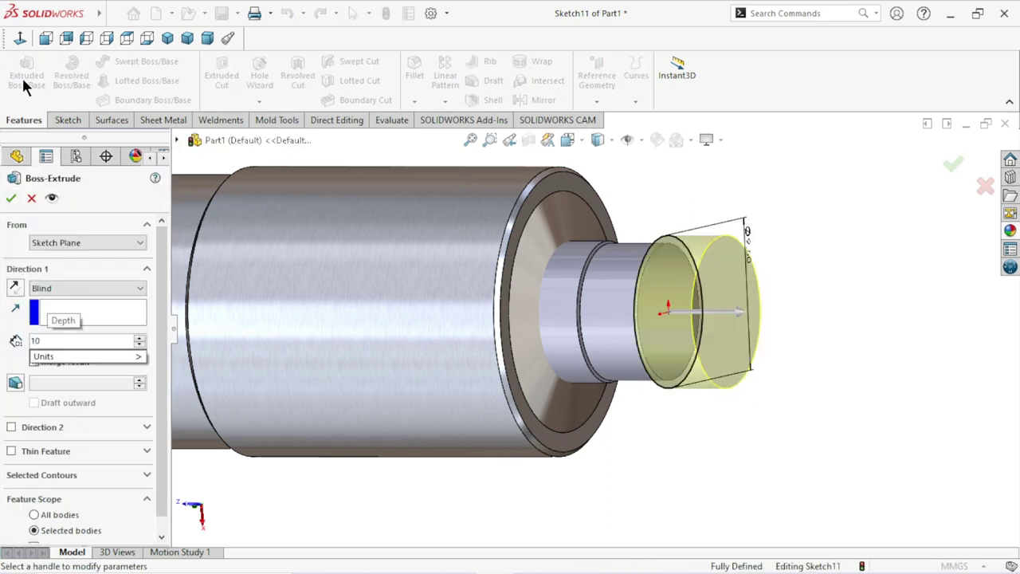
left_click(35, 361)
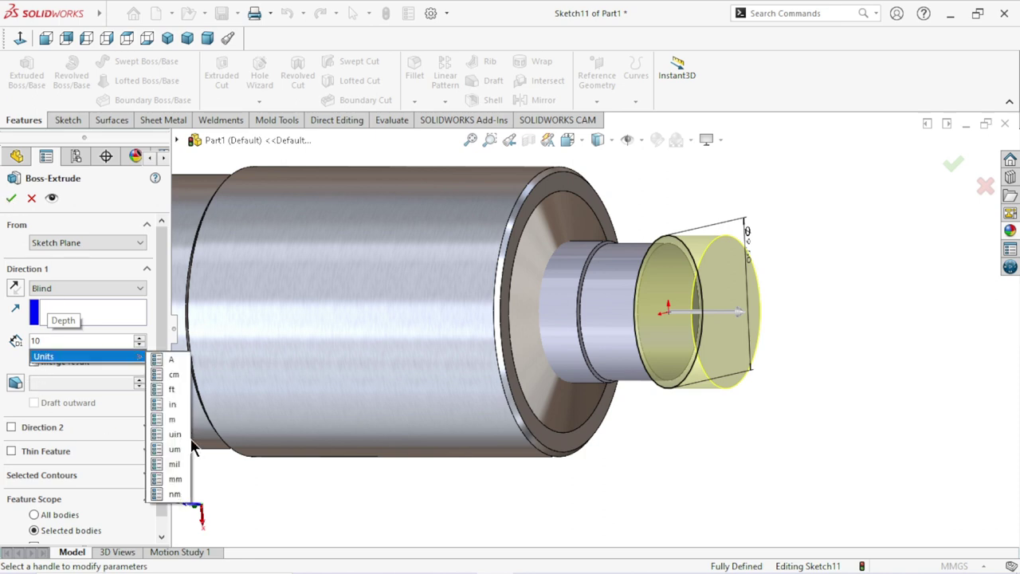
key("Return")
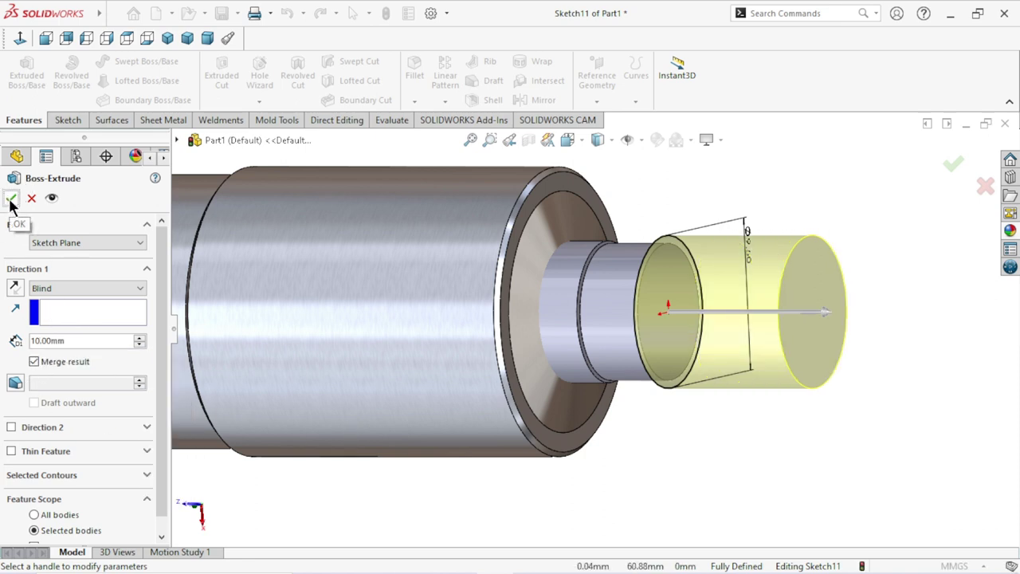
left_click(10, 199)
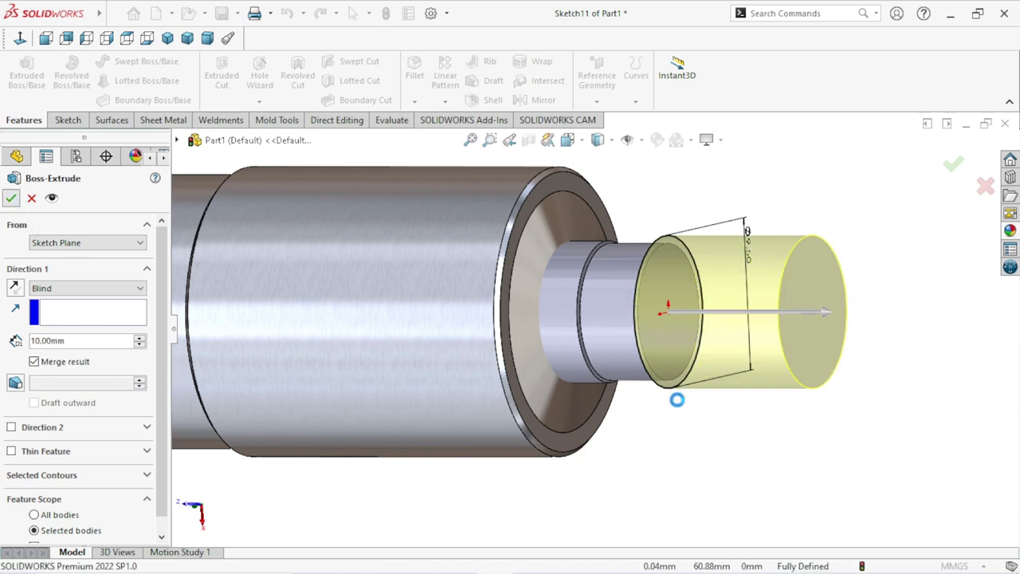
Step: Fit the part in view and orbit to inspect the lengthened shaft tip
key("f")
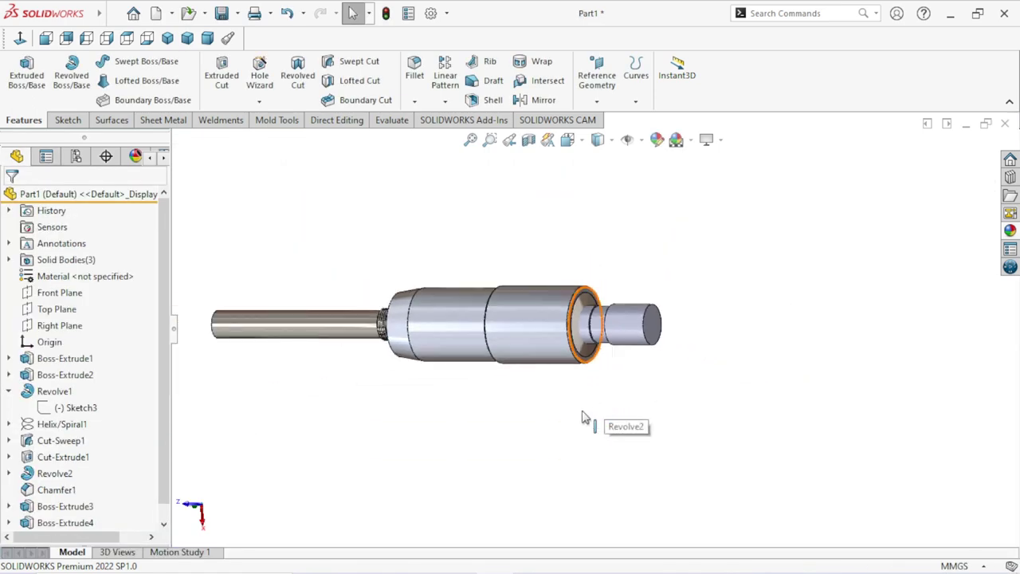
scroll(570, 374, "down", 2)
middle_click_drag(683, 380, 645, 358)
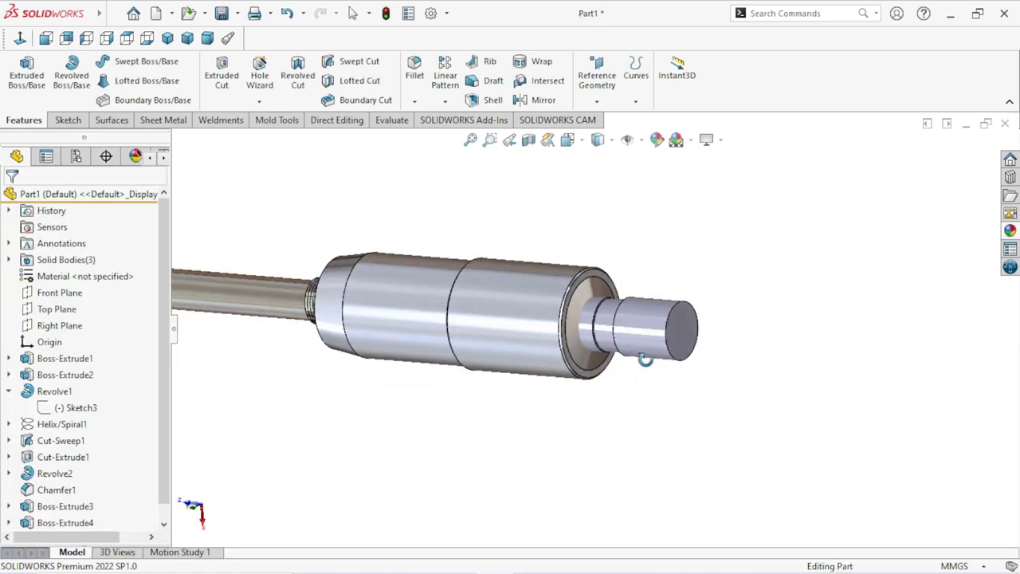
scroll(641, 349, "down", 2)
scroll(625, 358, "up", 1)
scroll(614, 375, "up", 1)
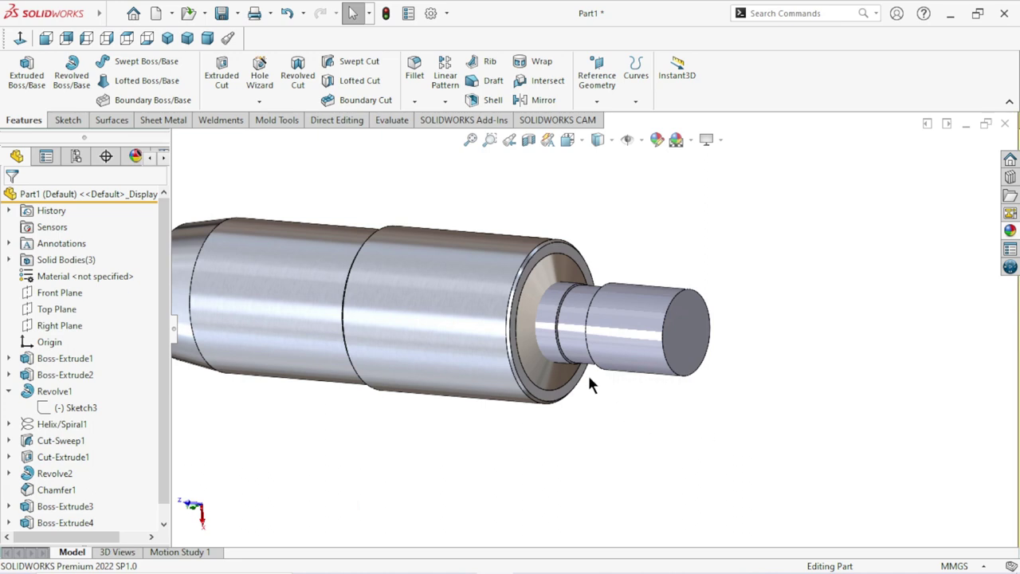
scroll(598, 376, "down", 2)
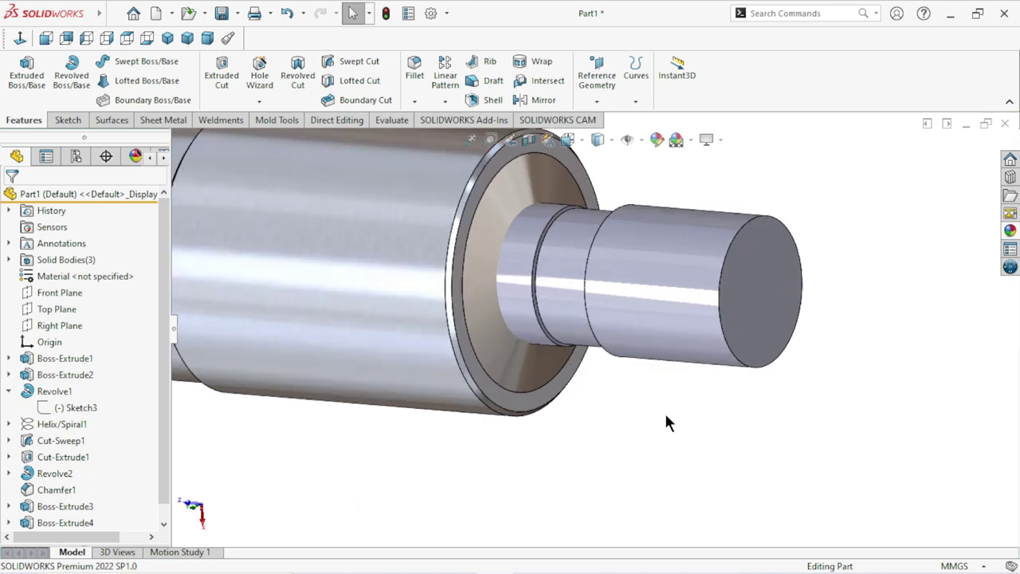
scroll(666, 414, "up", 2)
scroll(652, 394, "down", 2)
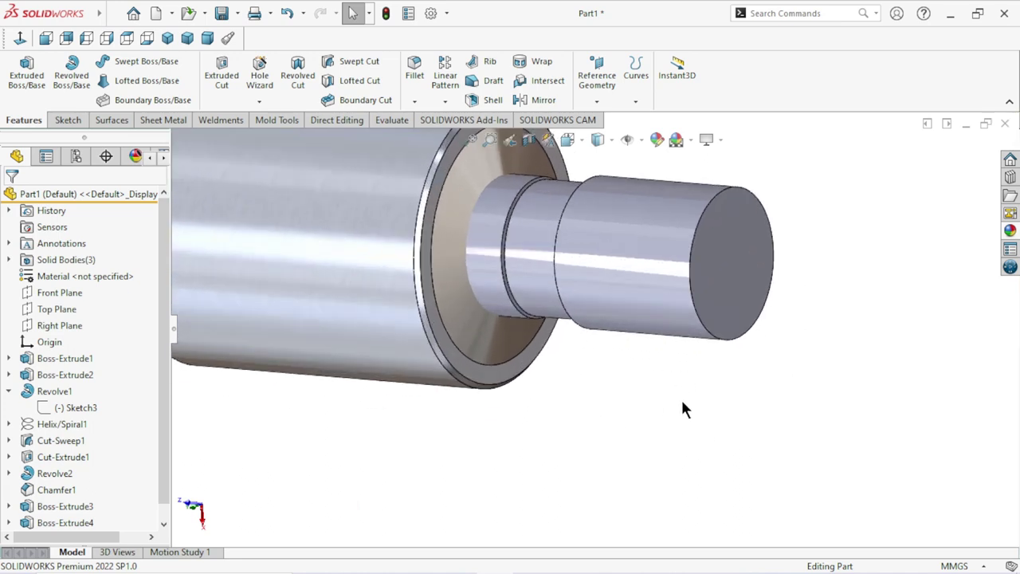
middle_click_drag(682, 409, 762, 391)
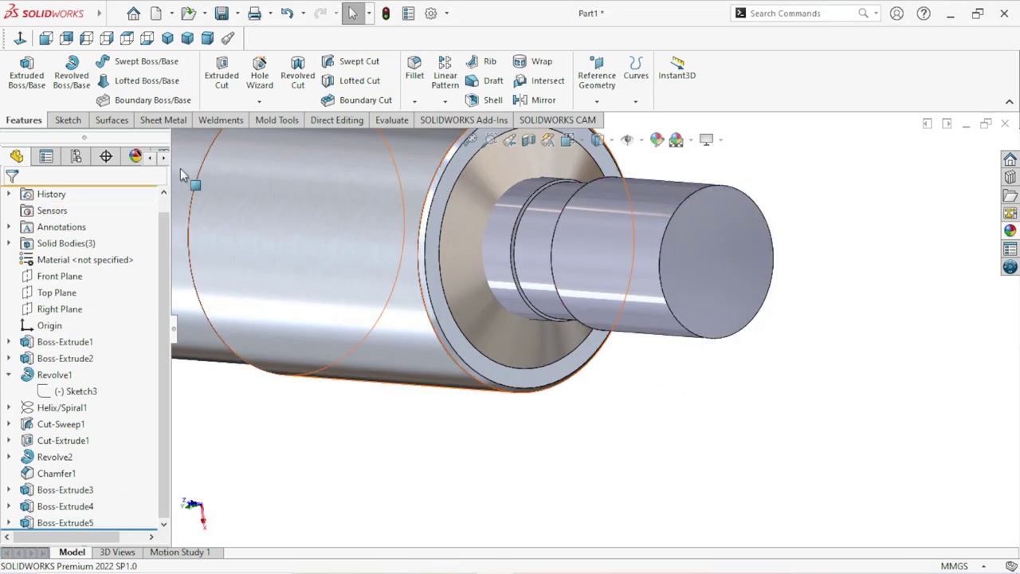
Step: Set up an ISO M2 tapped hole in the Hole Wizard, blind to 16 mm deep
left_click(258, 103)
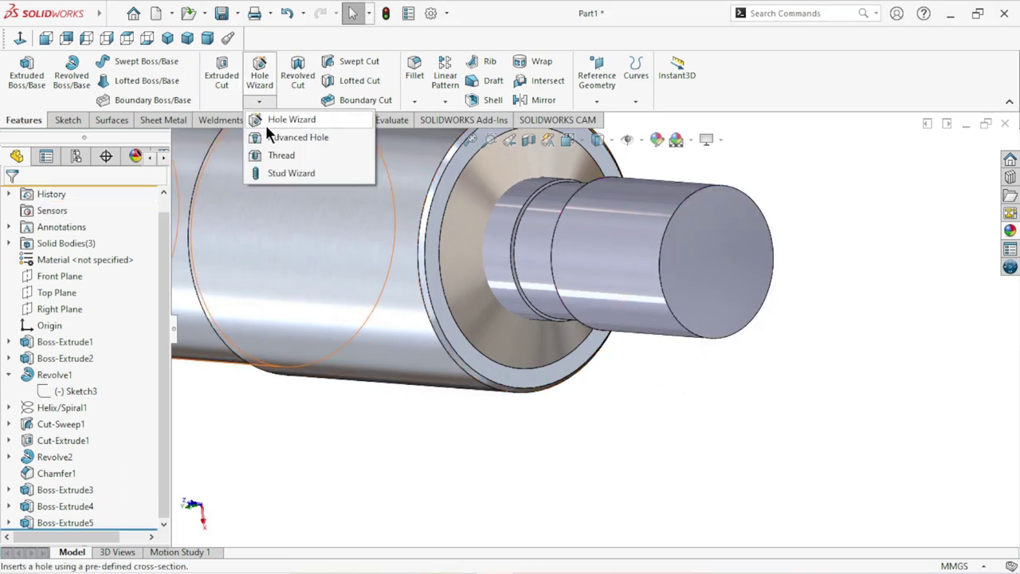
left_click(277, 120)
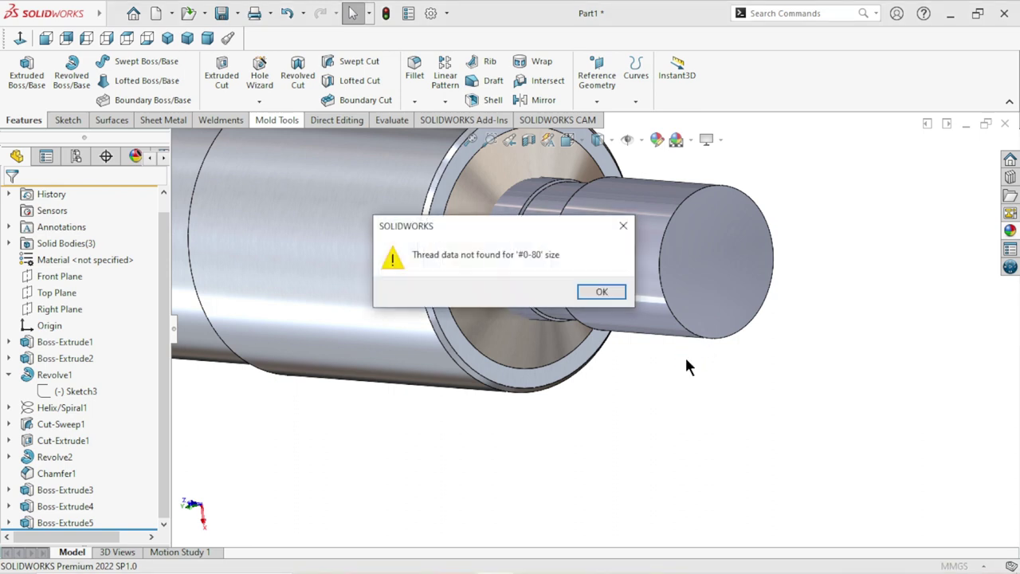
left_click(602, 293)
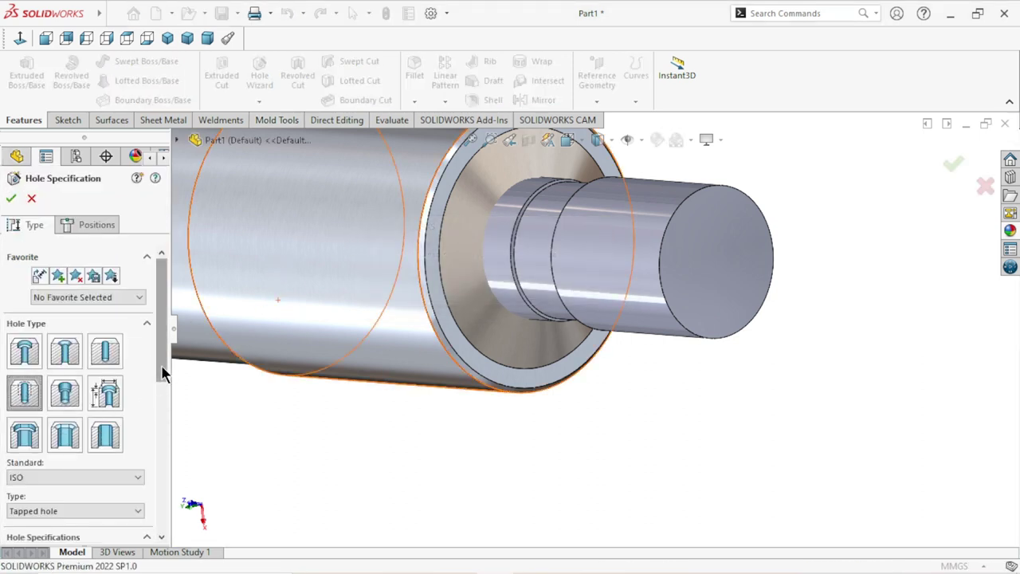
left_click_drag(161, 364, 157, 437)
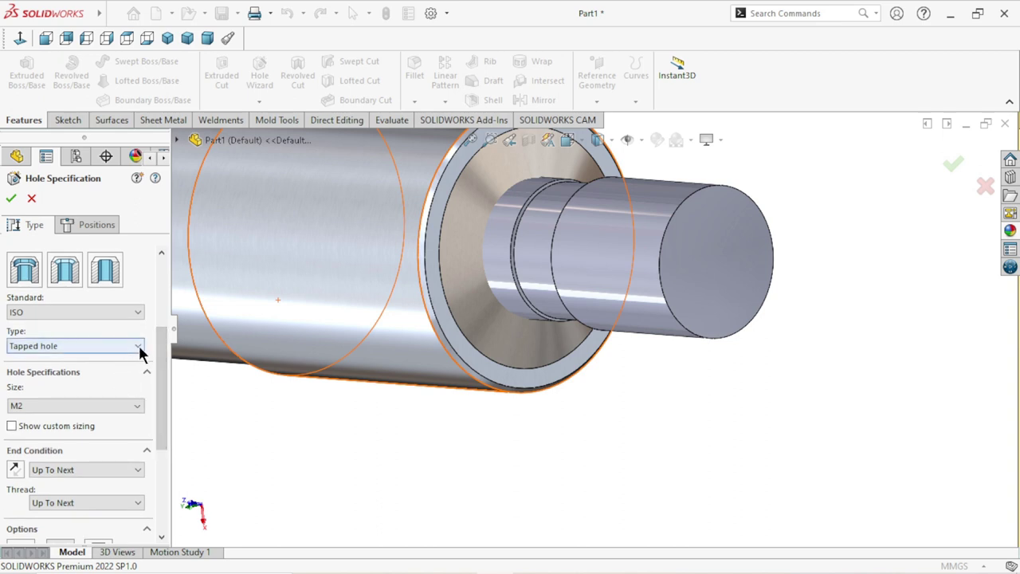
left_click(138, 314)
left_click(51, 348)
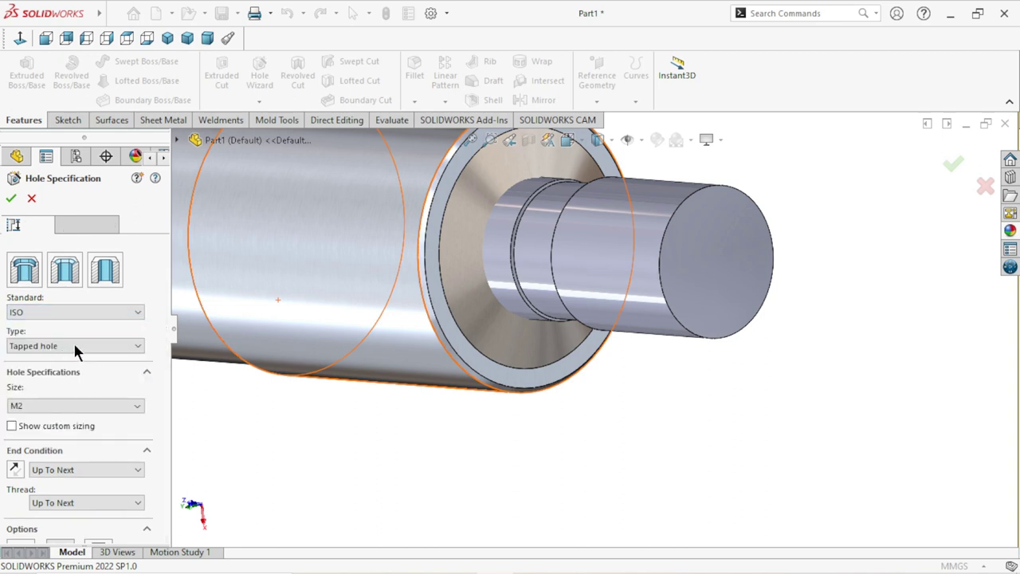
left_click(73, 344)
left_click(31, 377)
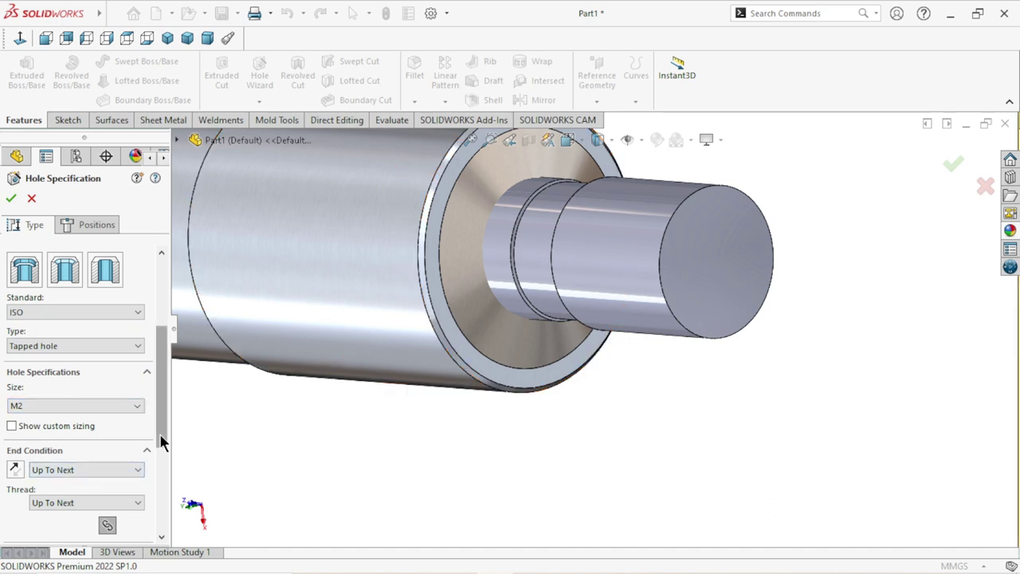
scroll(159, 433, "down", 2)
left_click(134, 418)
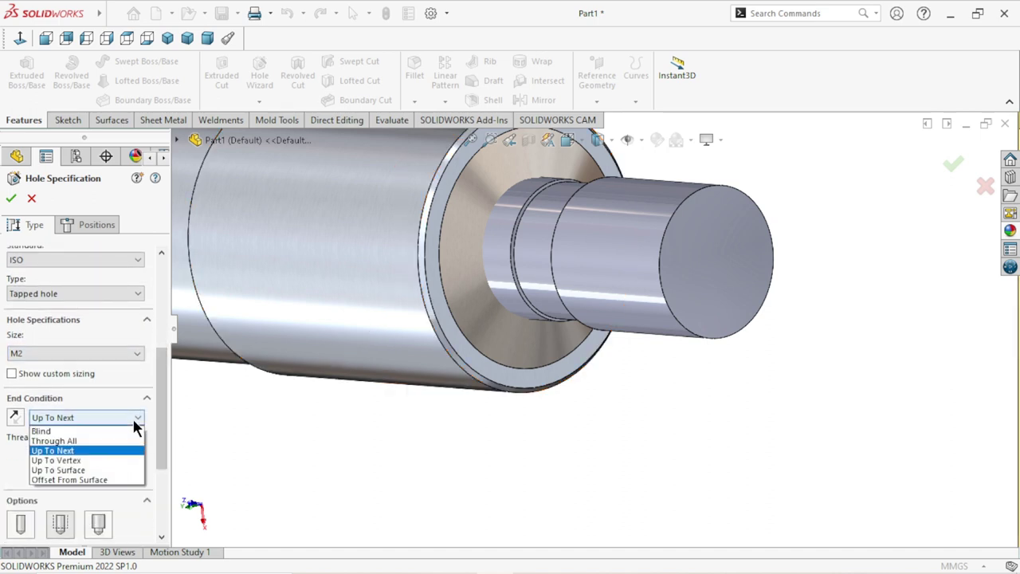
left_click(87, 431)
type("16")
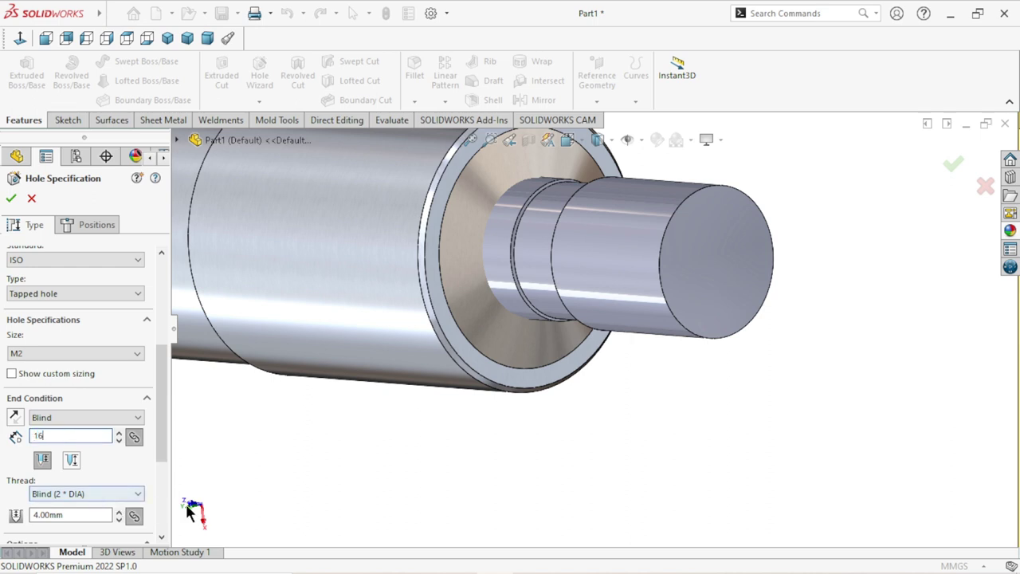
key("Return")
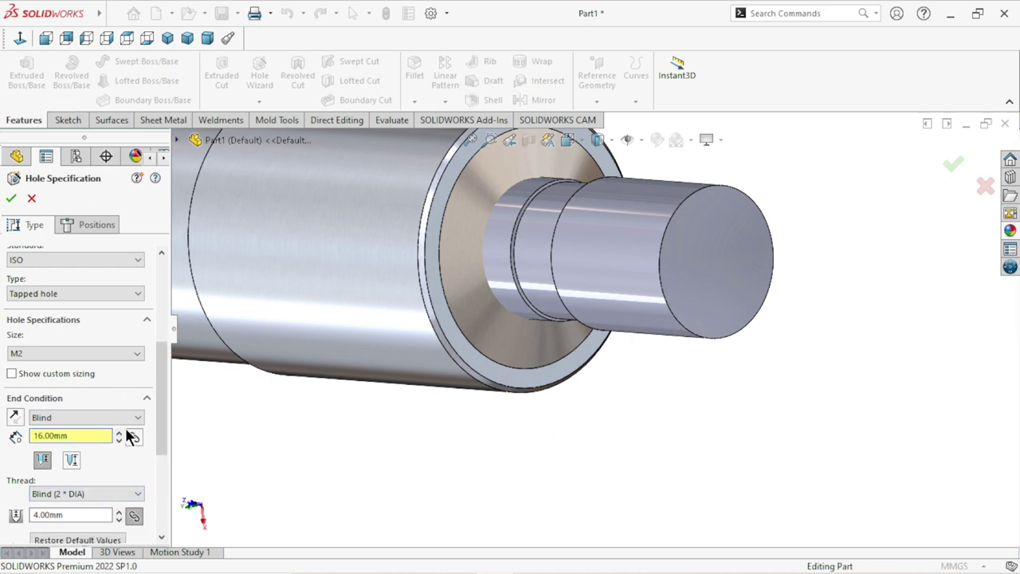
Step: Place the hole at the centre of the narrow shaft's end face and confirm it
mouse_move(159, 406)
left_mouse_down()
mouse_move(164, 496)
mouse_move(158, 397)
left_mouse_up()
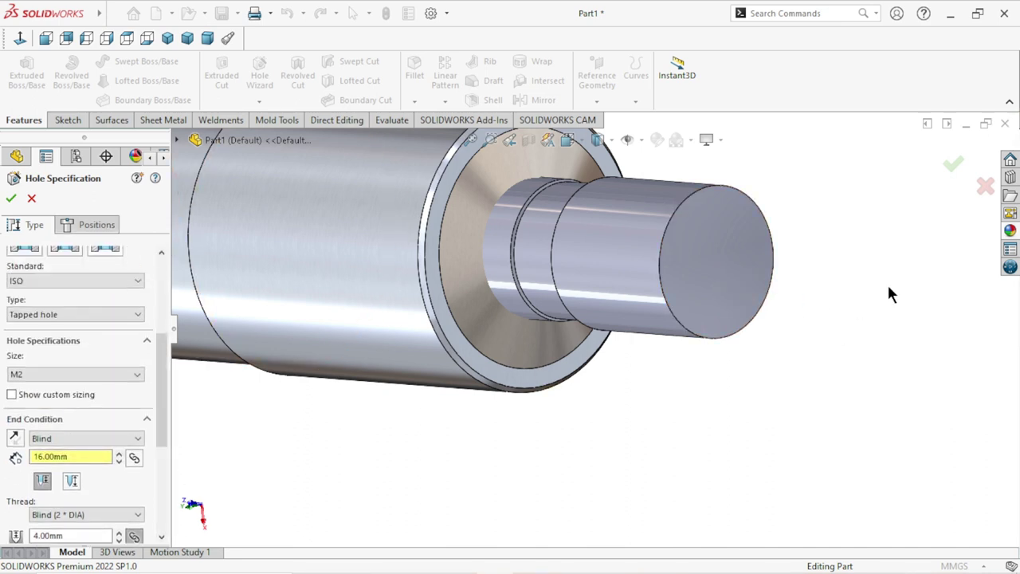
left_click(94, 226)
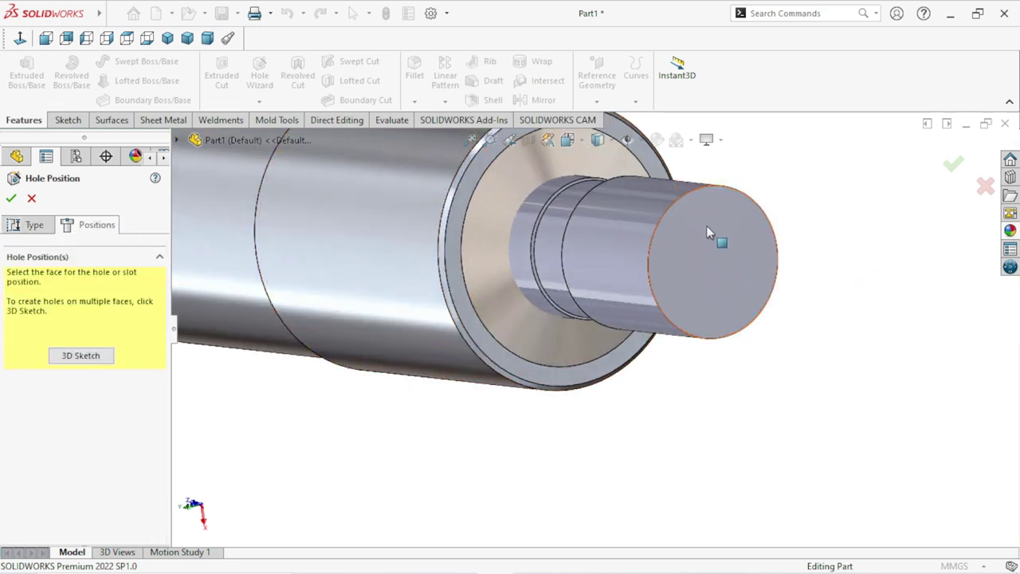
left_click(712, 253)
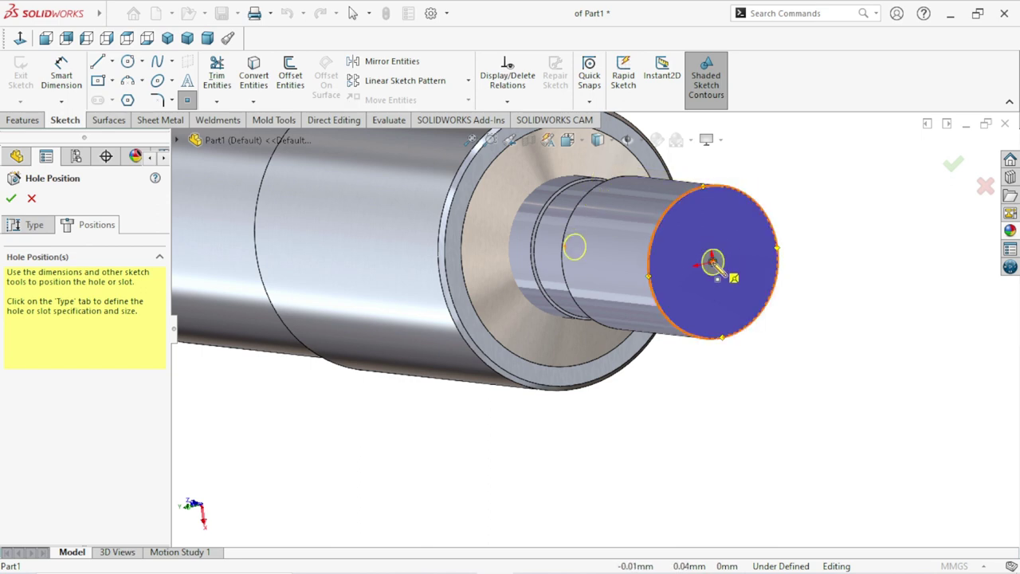
left_click(713, 263)
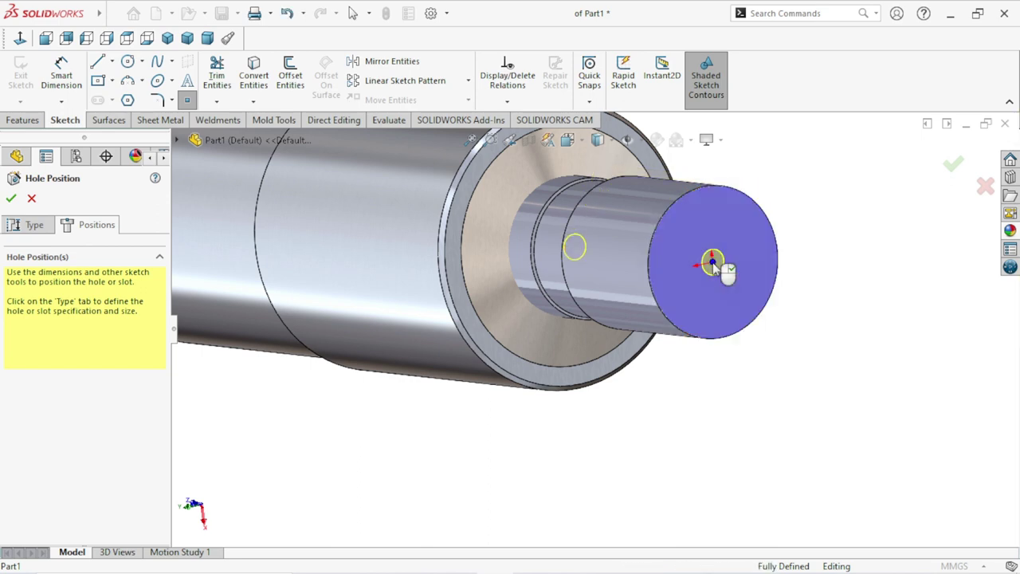
left_click(16, 198)
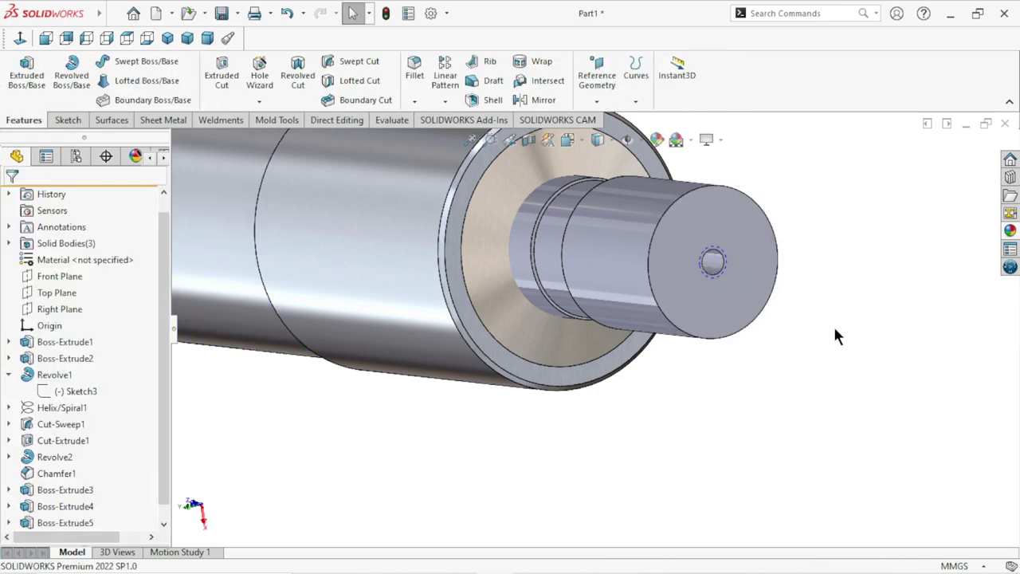
Step: Enable shaded cosmetic threads in the Document Properties Detailing settings
mouse_move(834, 335)
middle_mouse_down()
mouse_move(886, 308)
mouse_move(833, 318)
mouse_move(747, 277)
middle_mouse_up()
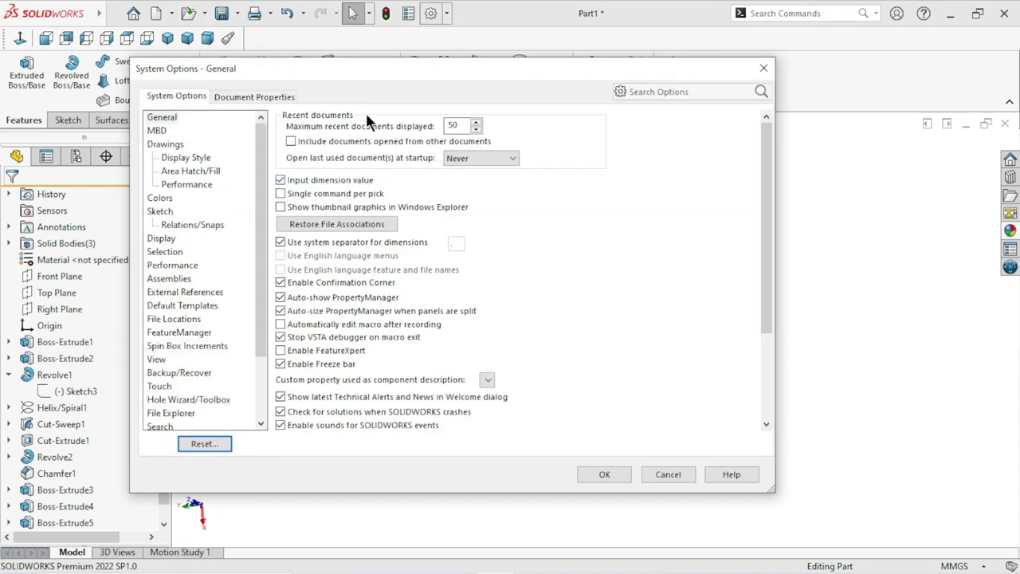
left_click(246, 97)
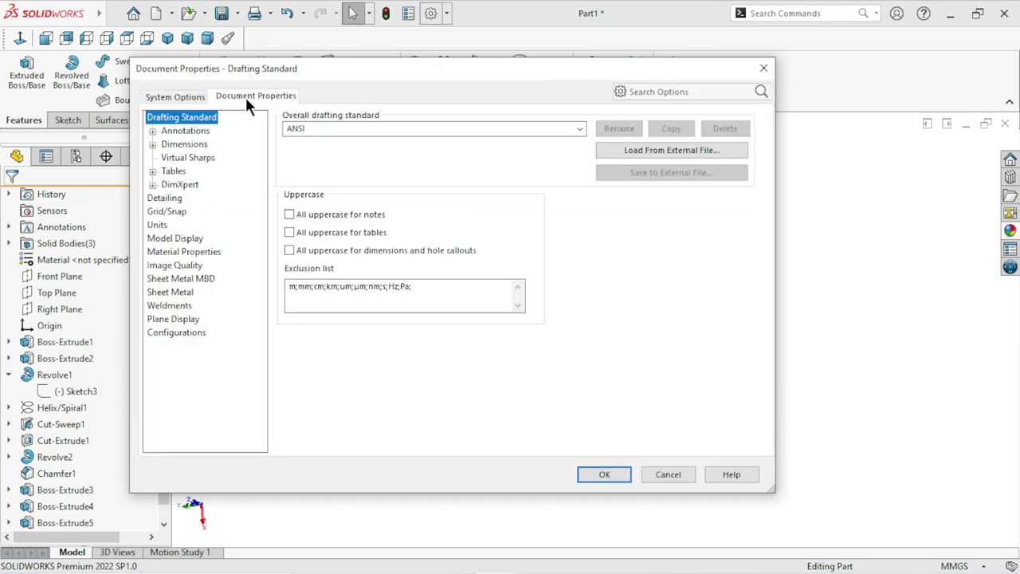
left_click(177, 198)
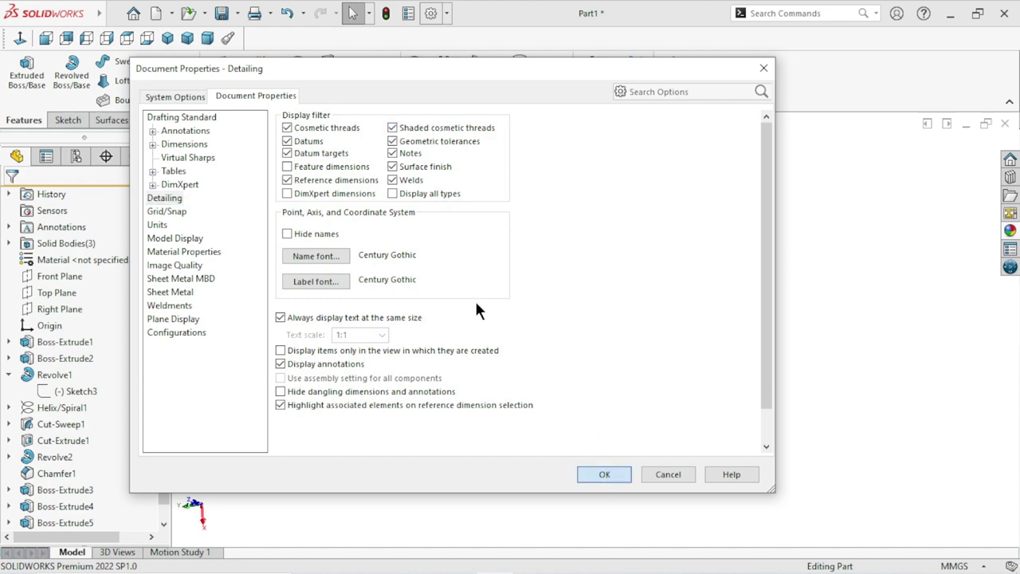
key("Return")
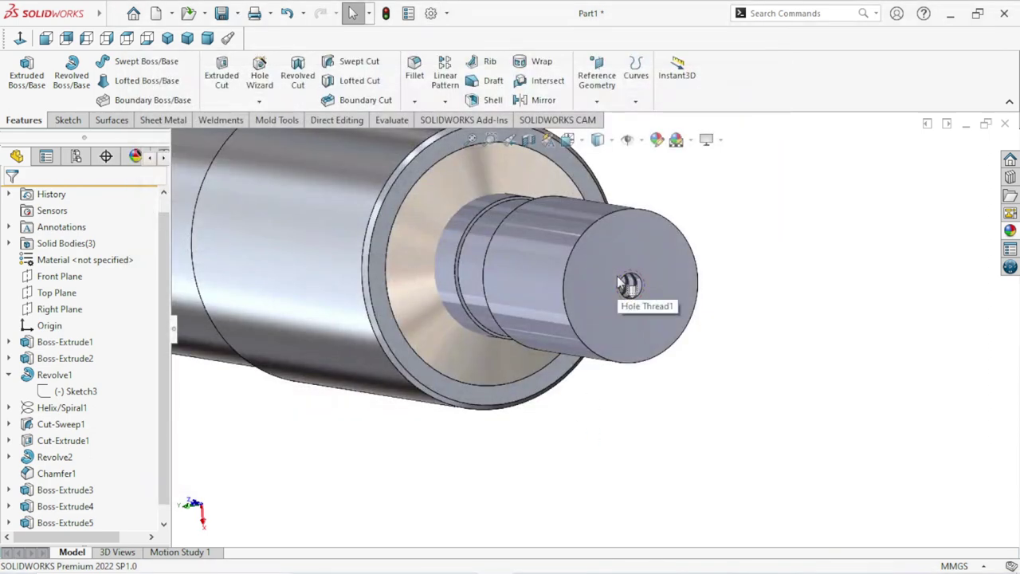
Step: Start a new sketch on the shaft tip's end face
scroll(653, 359, "down", 2)
scroll(748, 256, "down", 2)
scroll(748, 256, "down", 2)
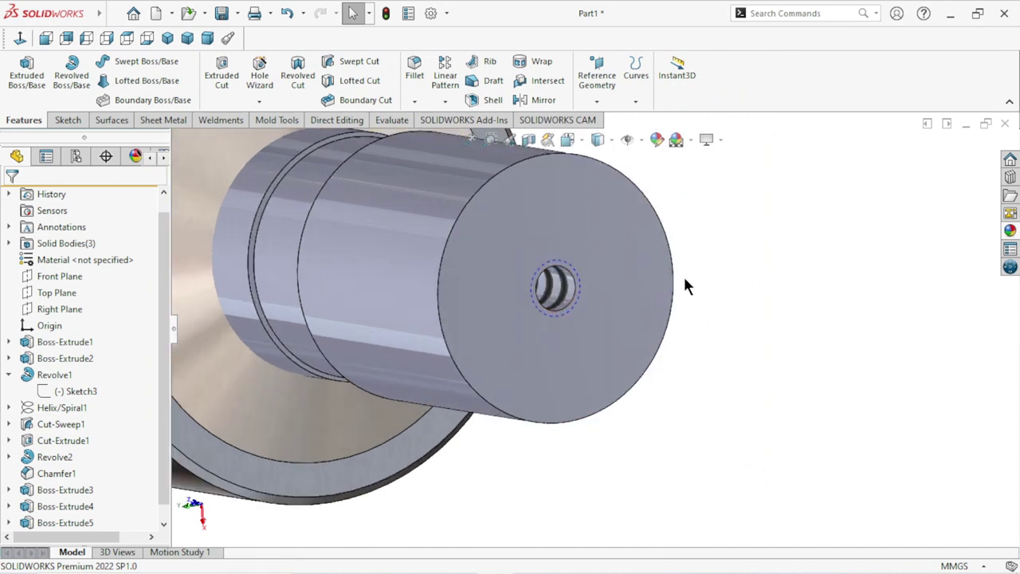
left_click(647, 278)
left_click(708, 227)
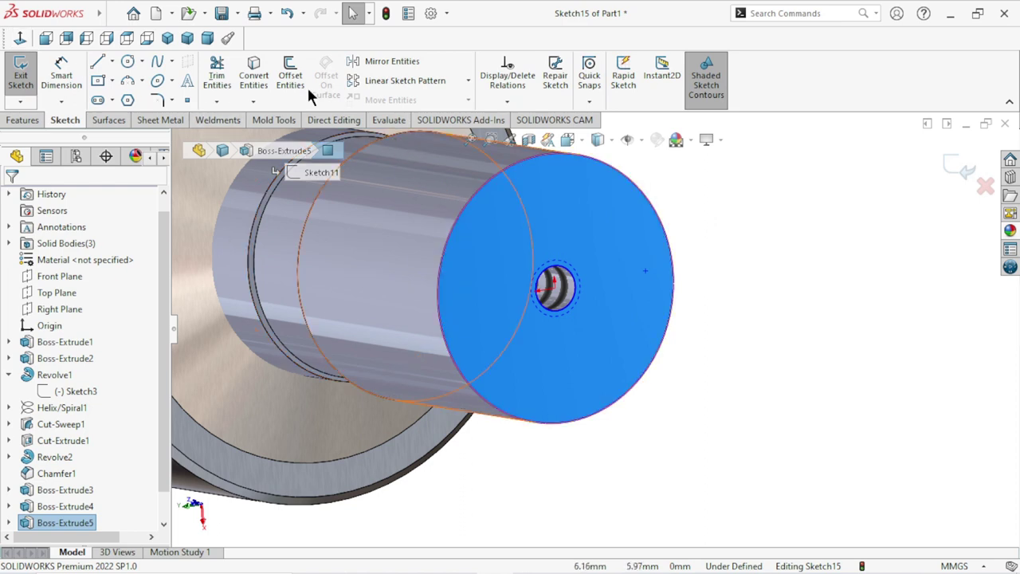
Step: Sketch a circle around the threaded hole and dimension it to 4.5 mm diameter
left_click(128, 68)
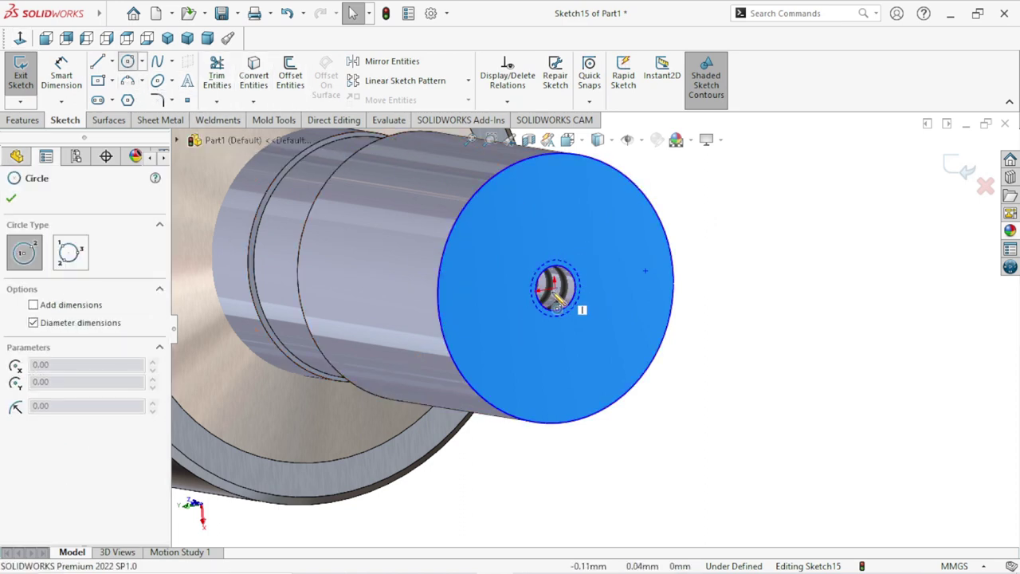
left_click(556, 287)
left_click(605, 280)
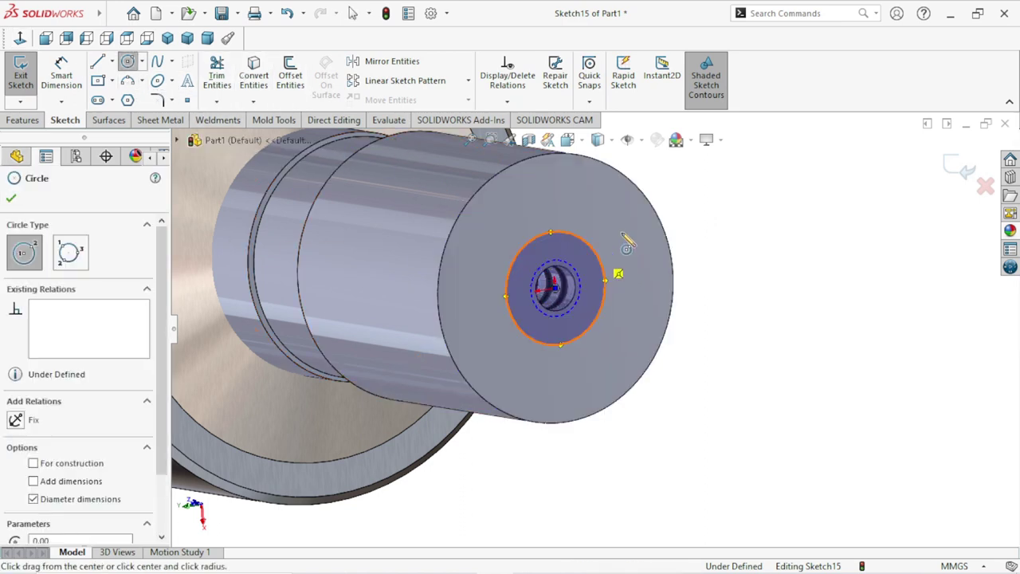
right_click(690, 207)
left_click(717, 211)
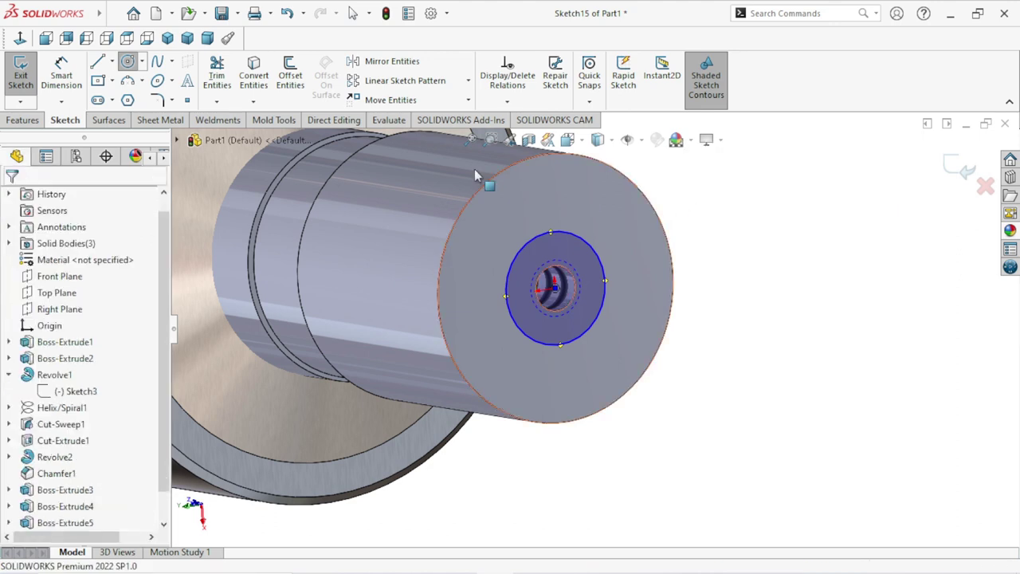
left_click(61, 75)
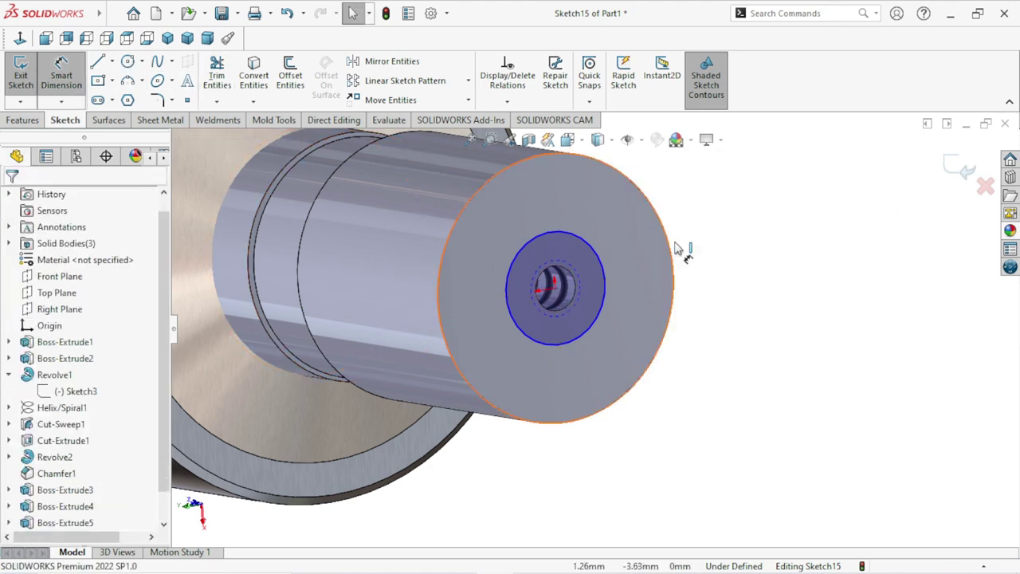
left_click(604, 286)
left_click(720, 254)
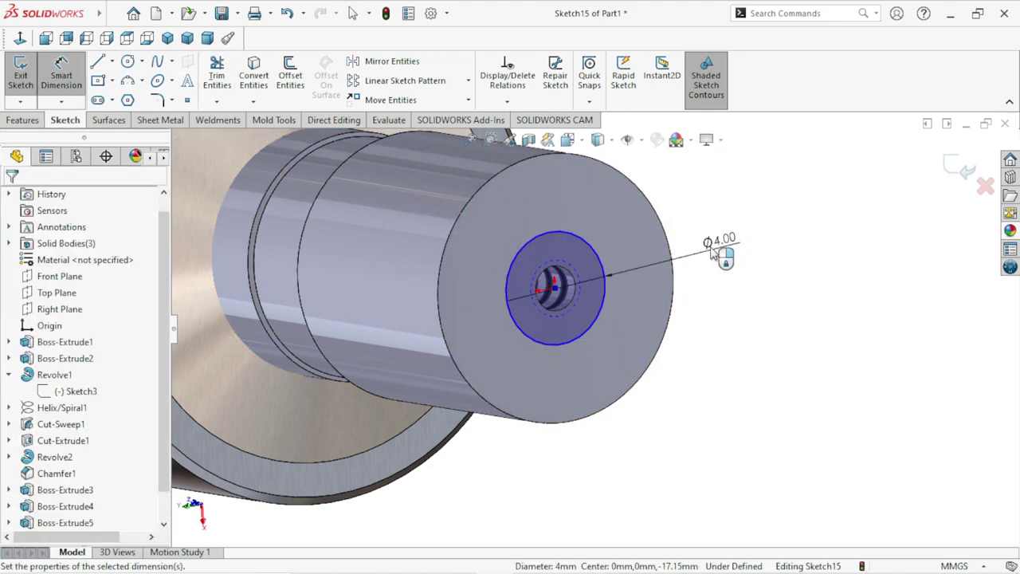
type("4.5")
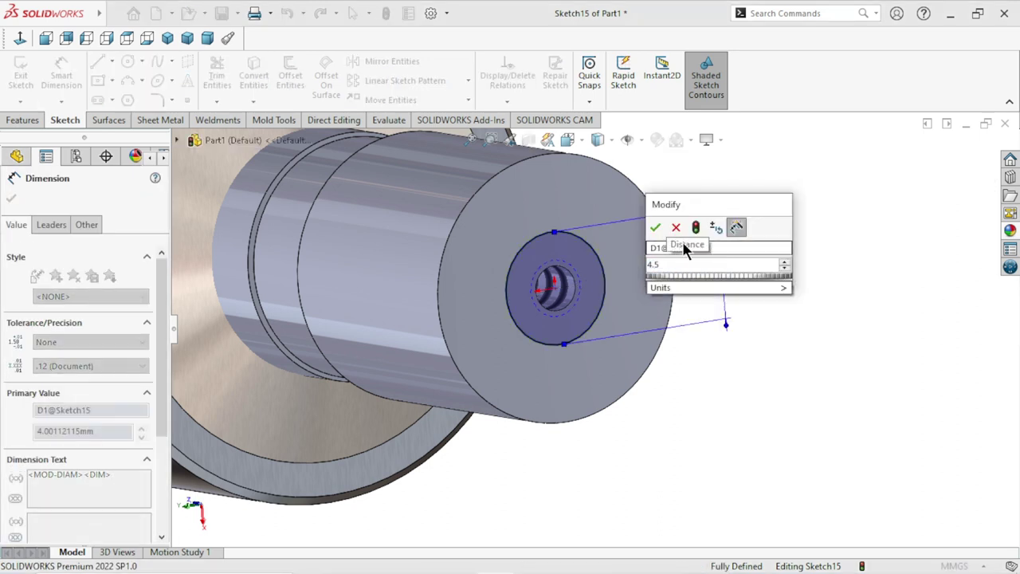
left_click(655, 227)
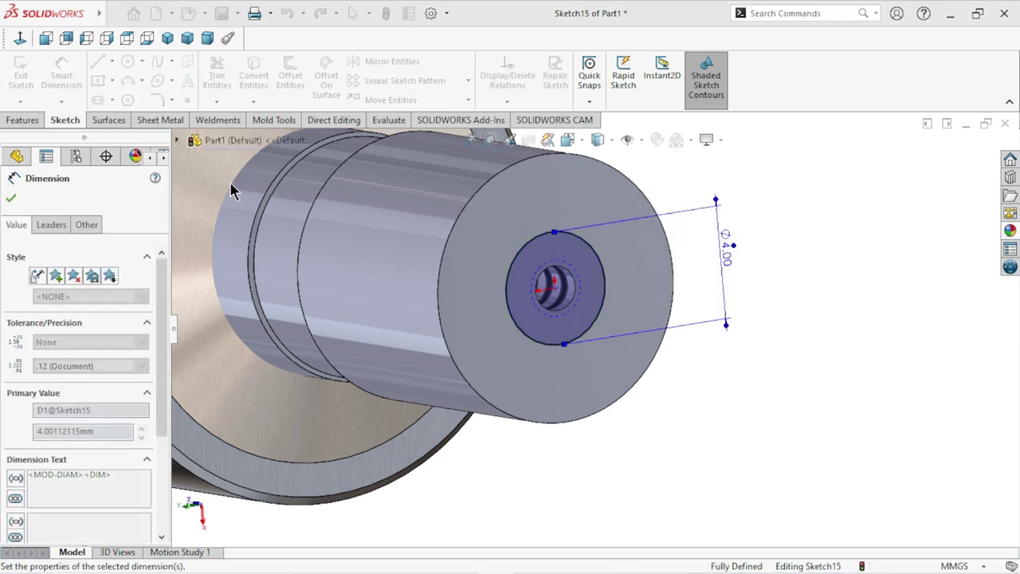
left_click(12, 199)
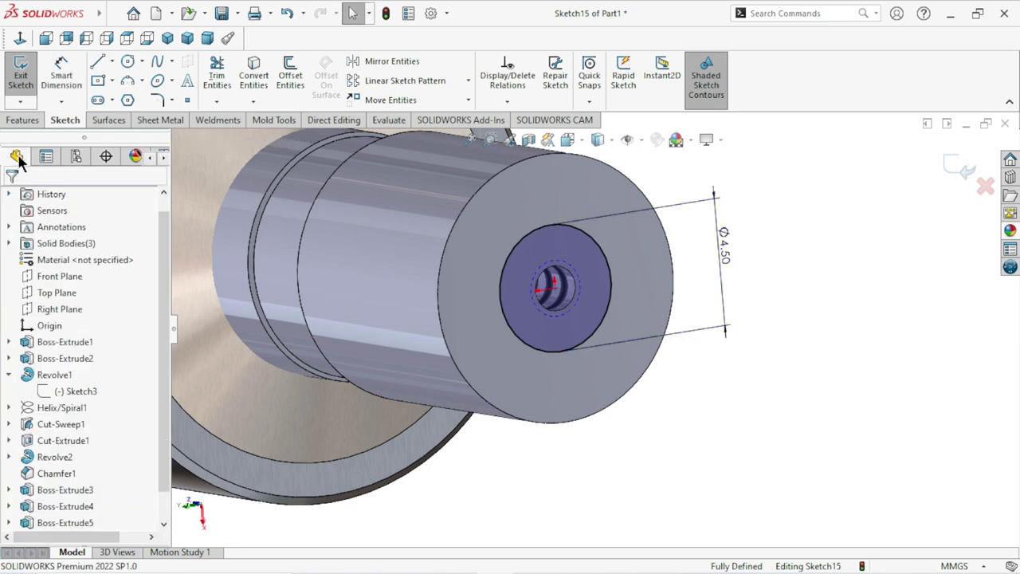
Step: Cut-extrude the circle 1 mm deep into the shaft's end face
left_click(19, 121)
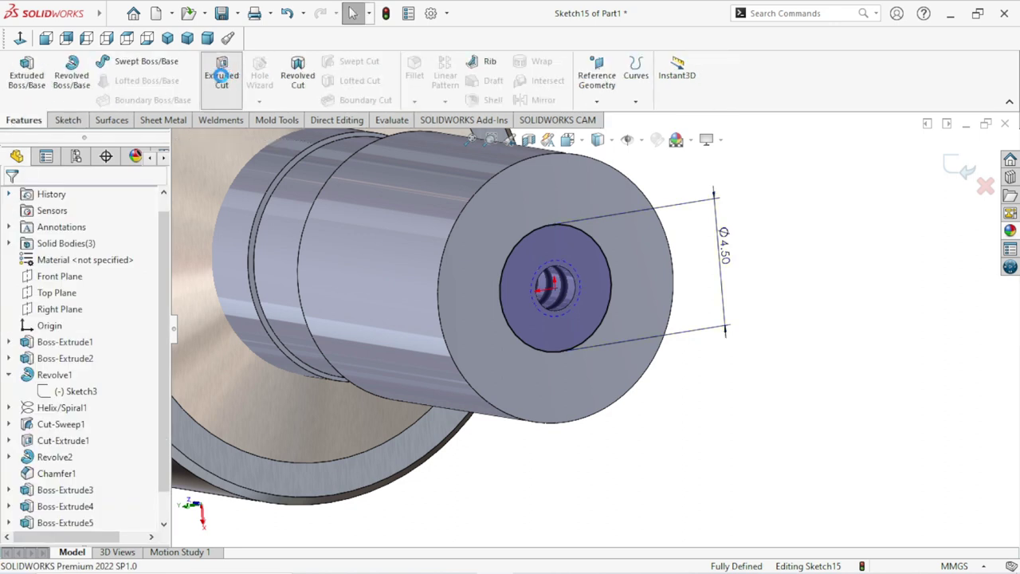
left_click(216, 74)
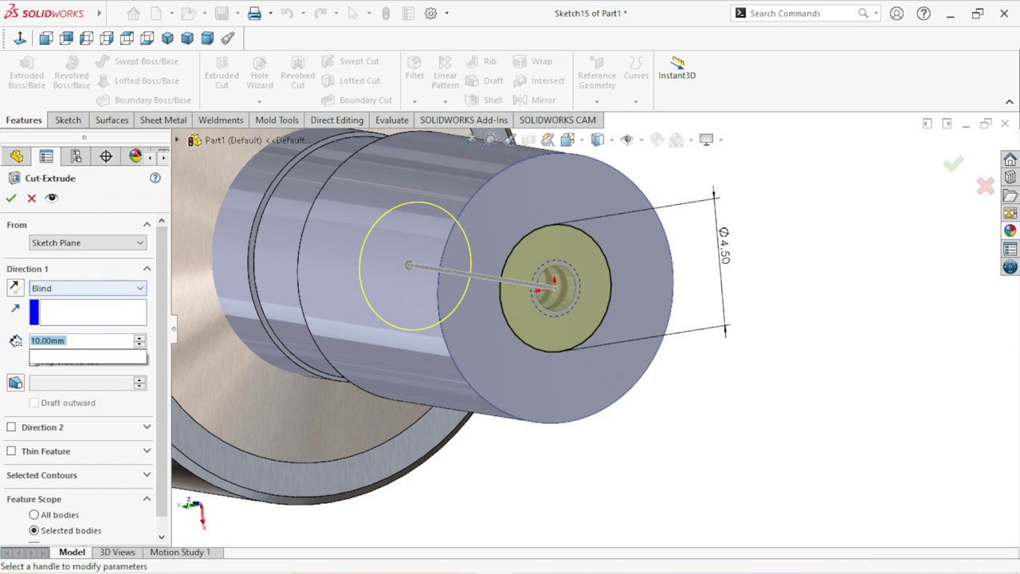
type("1")
key("Return")
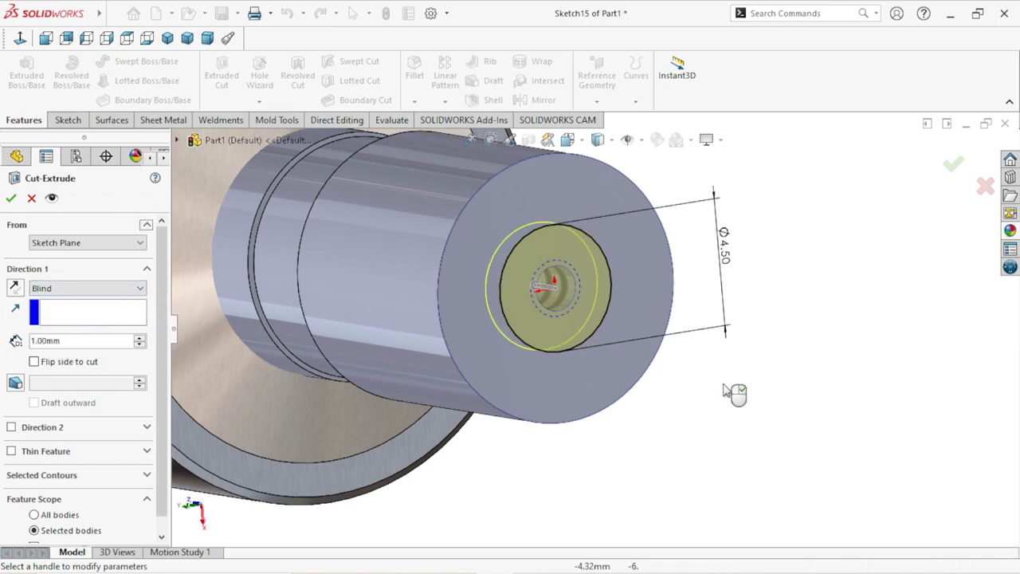
mouse_move(730, 392)
middle_mouse_down()
mouse_move(768, 393)
mouse_move(728, 394)
middle_mouse_up()
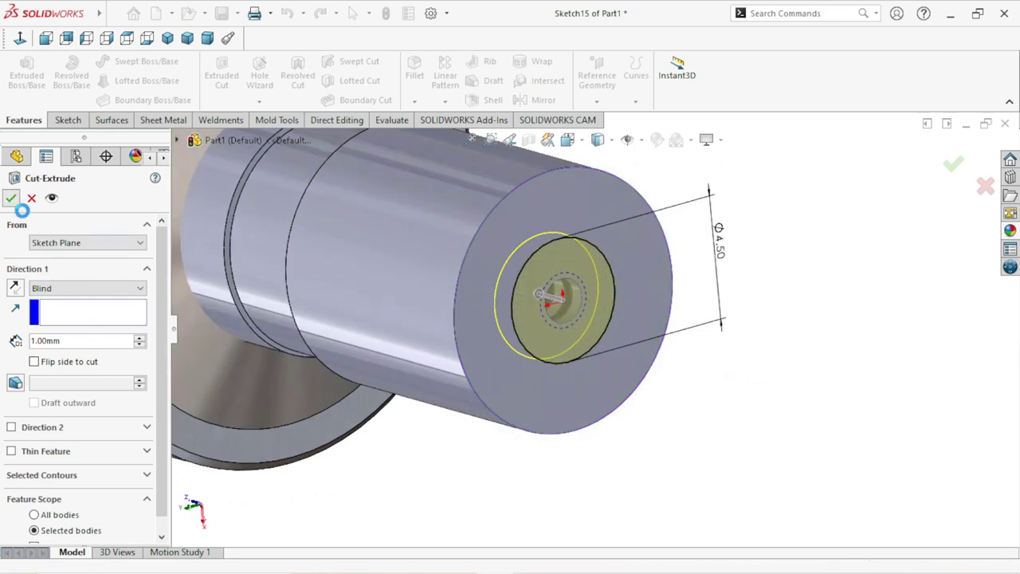
left_click(10, 198)
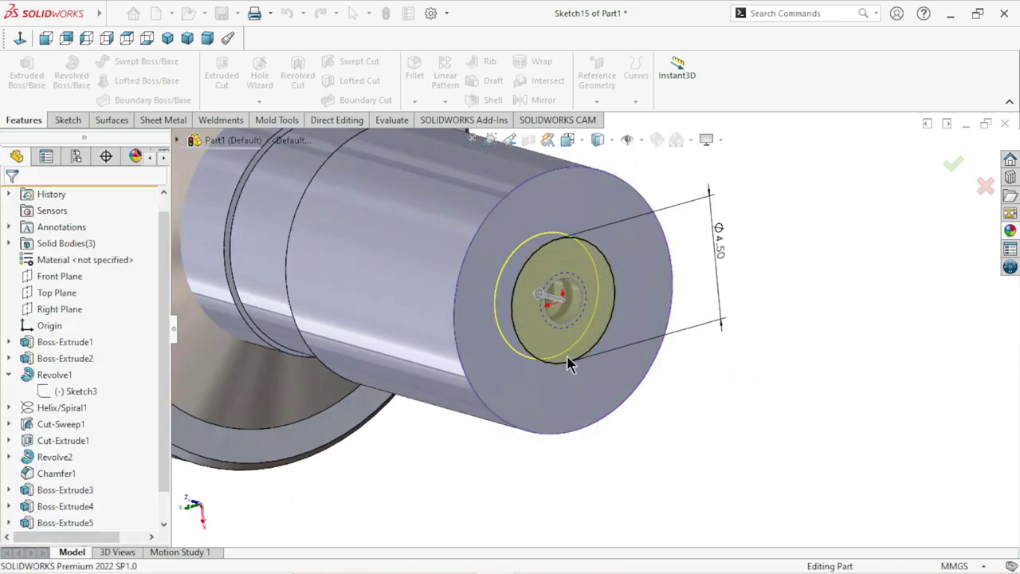
scroll(566, 356, "up", 5)
scroll(588, 357, "down", 2)
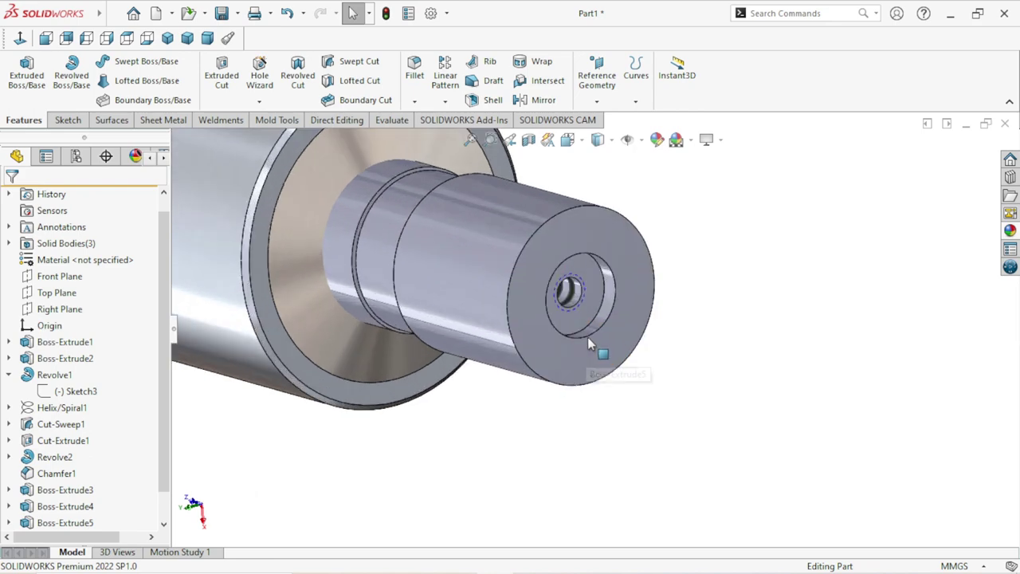
scroll(590, 334, "down", 2)
mouse_move(591, 335)
middle_mouse_down()
mouse_move(696, 289)
mouse_move(710, 314)
mouse_move(655, 307)
middle_mouse_up()
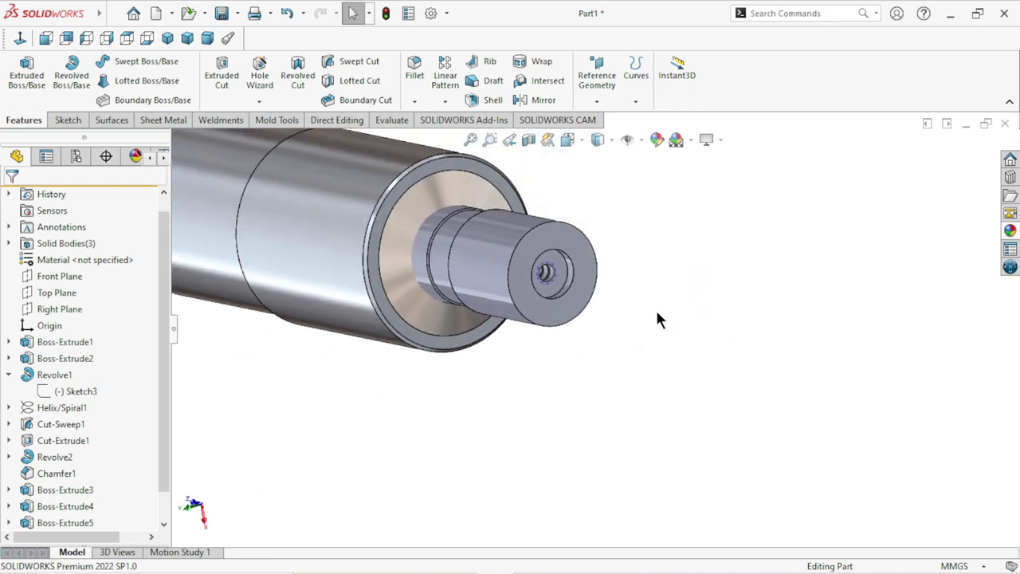
scroll(566, 273, "down", 2)
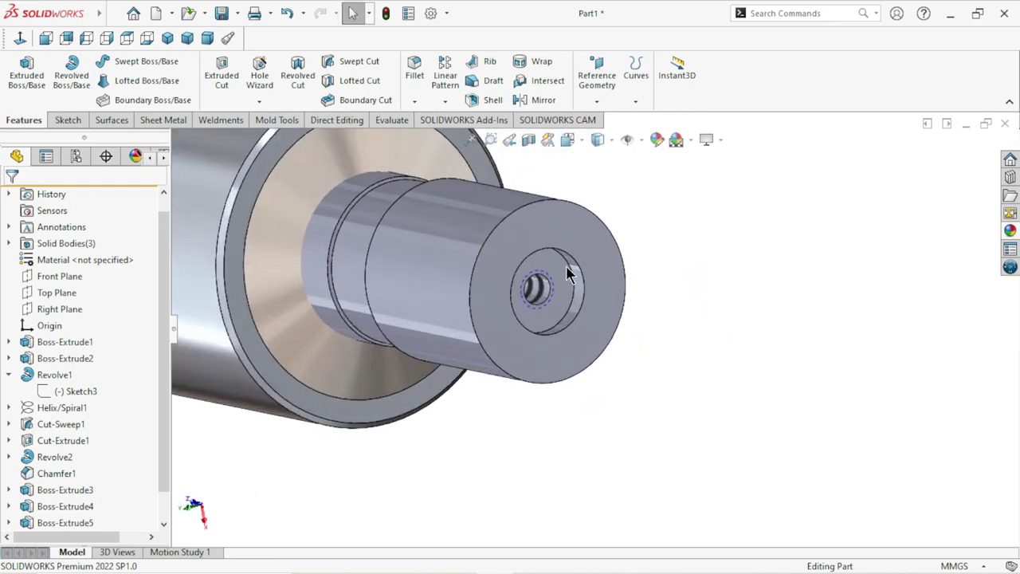
Step: Chamfer the Ø4.5 mm recess rim by 0.1 mm at 45°
left_click(415, 100)
left_click(427, 135)
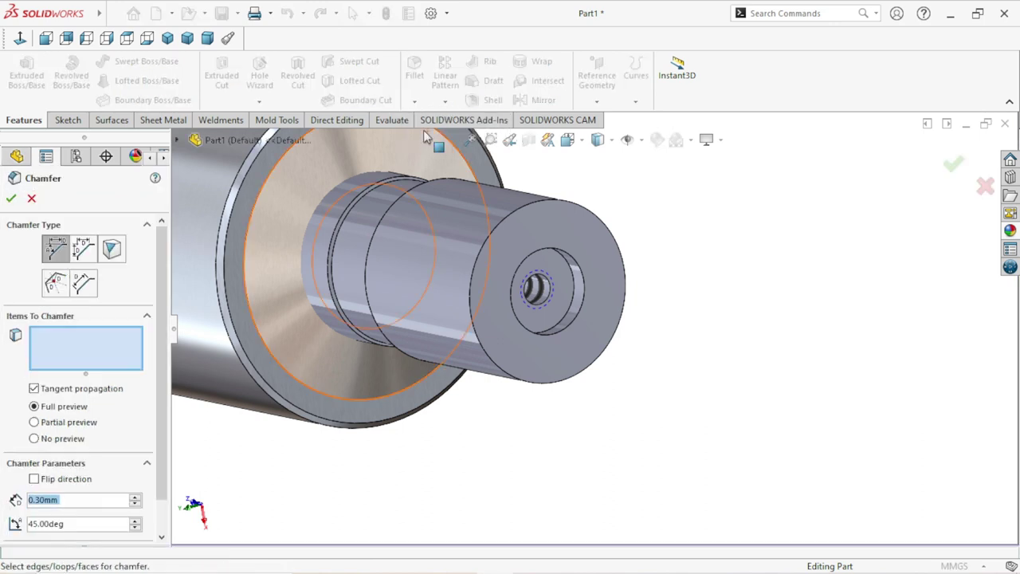
type("0.1")
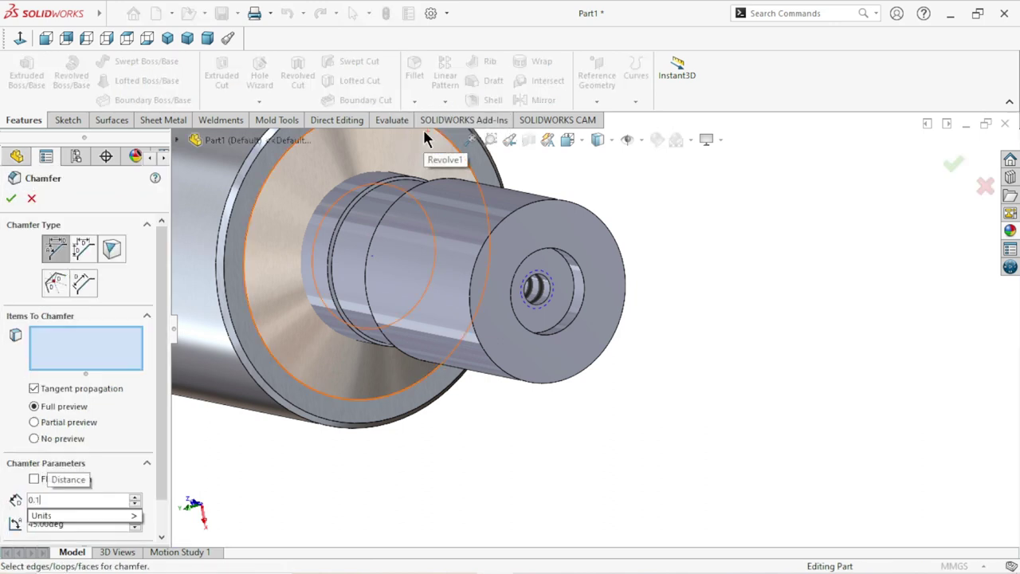
left_click(580, 279)
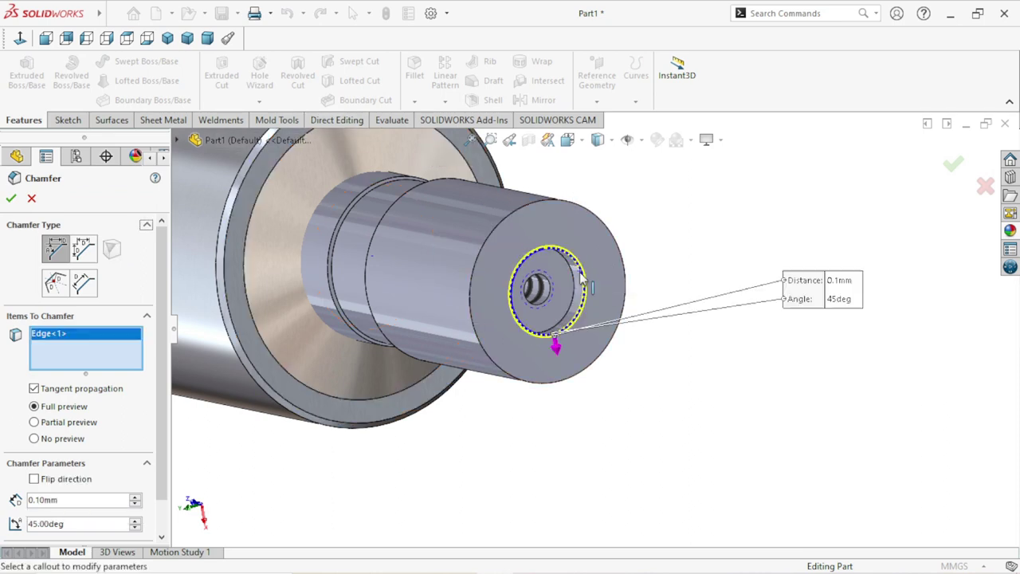
left_click(11, 198)
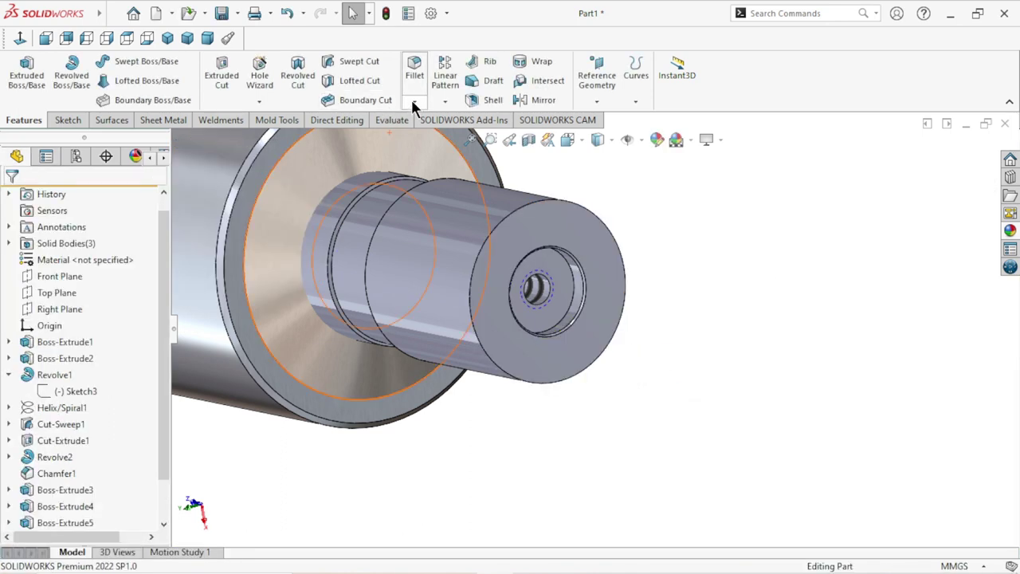
Step: Start a 1 mm chamfer on the outer edge of the shaft's end face
left_click(413, 106)
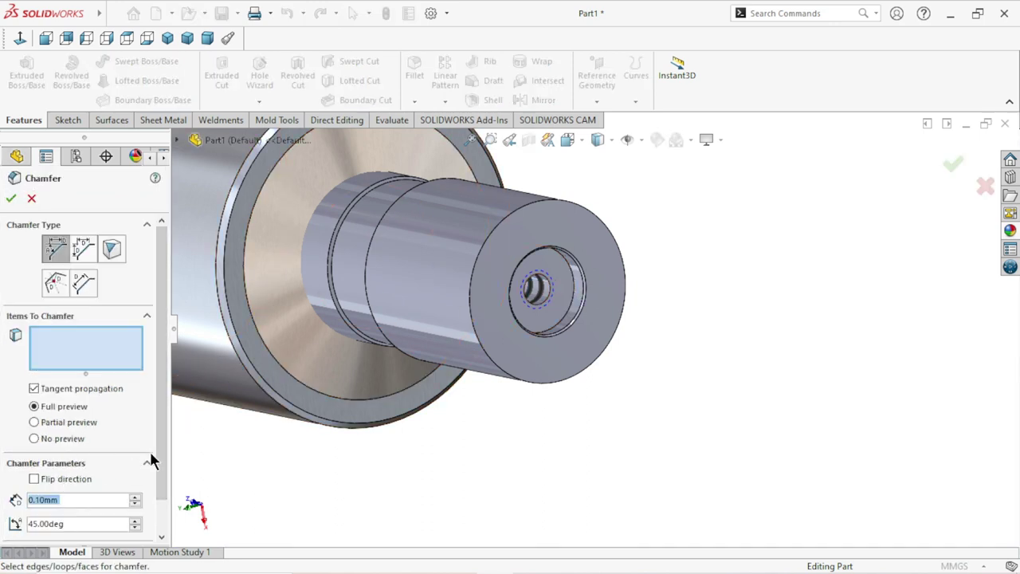
scroll(163, 470, "down", 1)
scroll(165, 474, "down", 2)
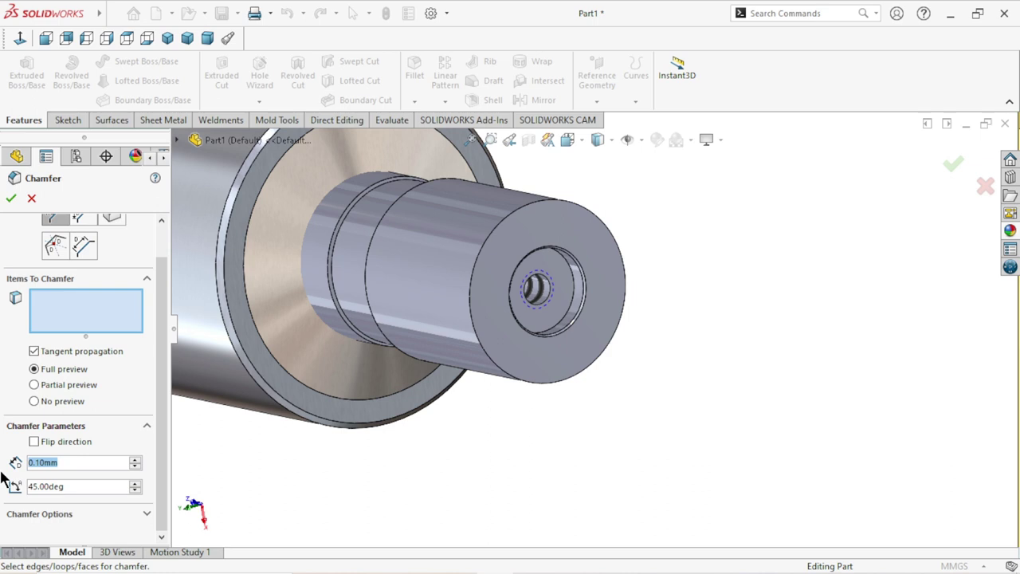
type("1")
key("Return")
left_click(466, 313)
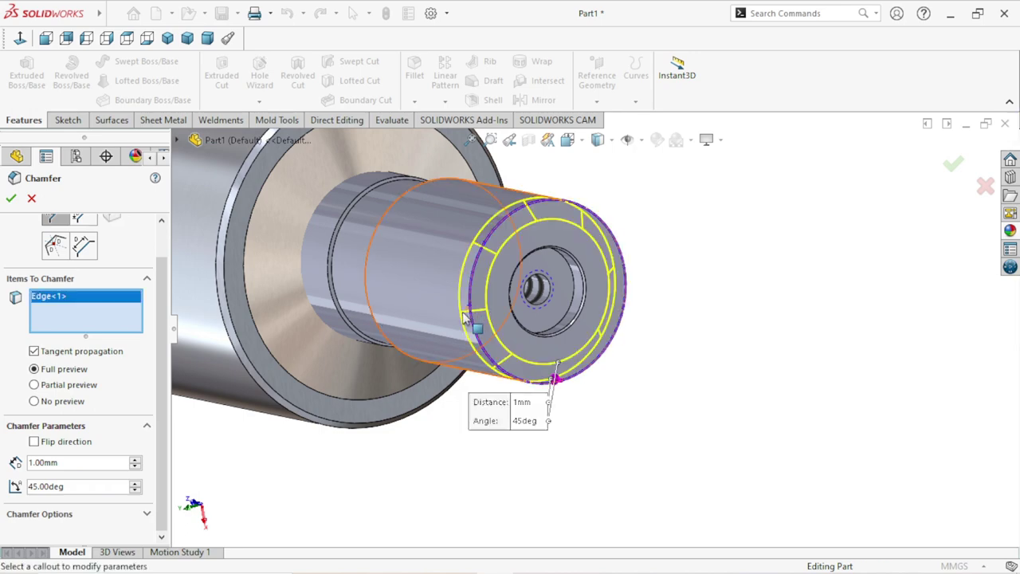
middle_click_drag(415, 362, 337, 442)
Step: Raise the chamfer angle to 64° and apply the chamfer
left_click(136, 489)
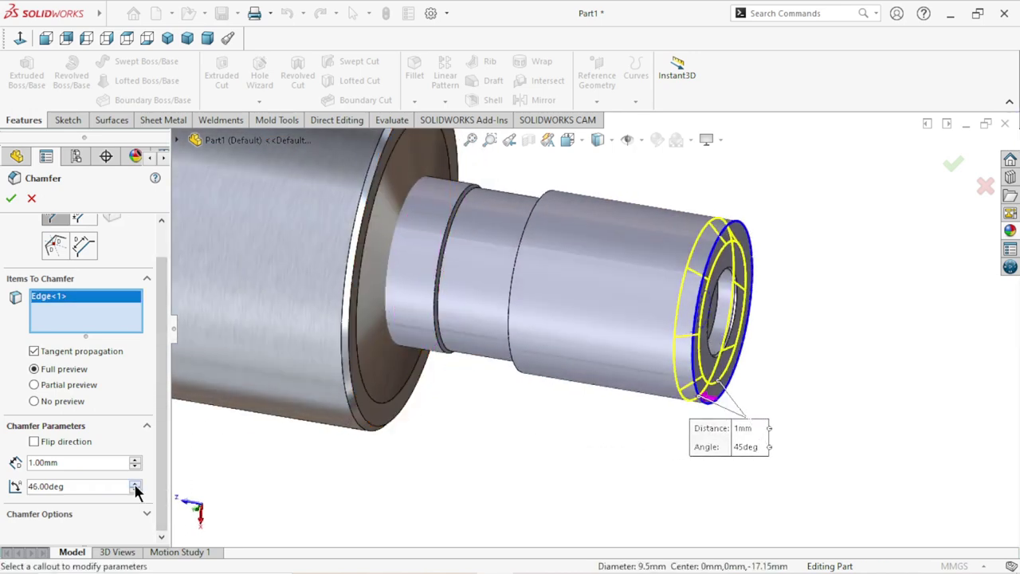
left_click(135, 488)
left_click(135, 489)
left_click(136, 488)
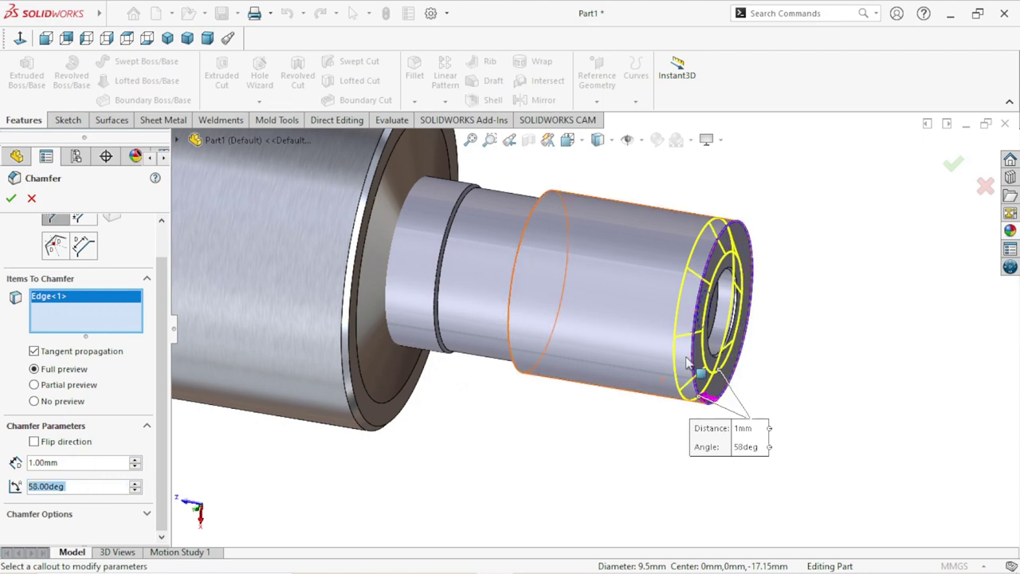
scroll(660, 381, "down", 2)
mouse_move(660, 381)
middle_mouse_down()
mouse_move(696, 320)
mouse_move(177, 396)
middle_mouse_up()
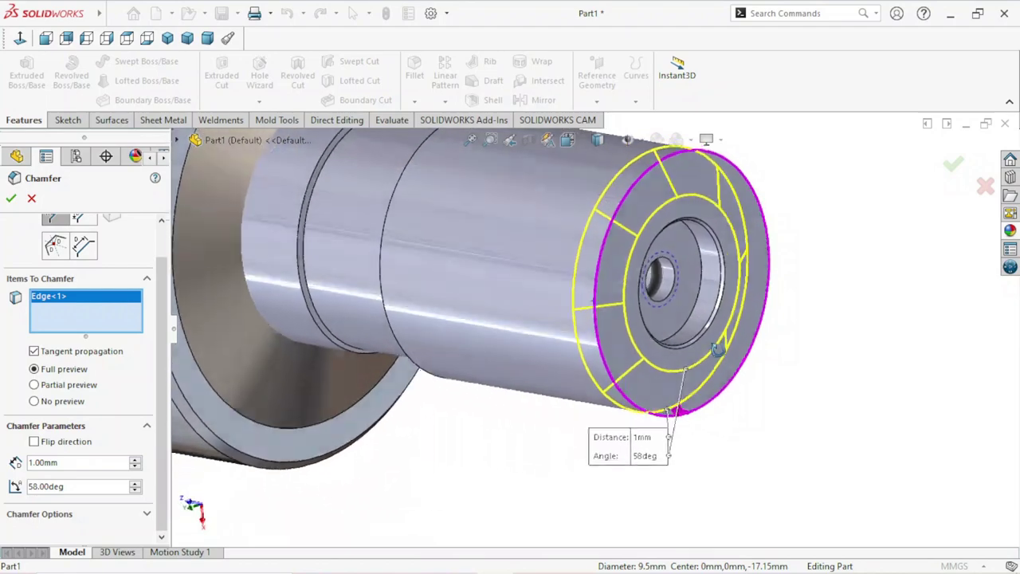
left_click(135, 489)
left_click(135, 489)
mouse_move(558, 359)
middle_mouse_down()
mouse_move(678, 329)
mouse_move(701, 303)
middle_mouse_up()
scroll(715, 279, "down", 4)
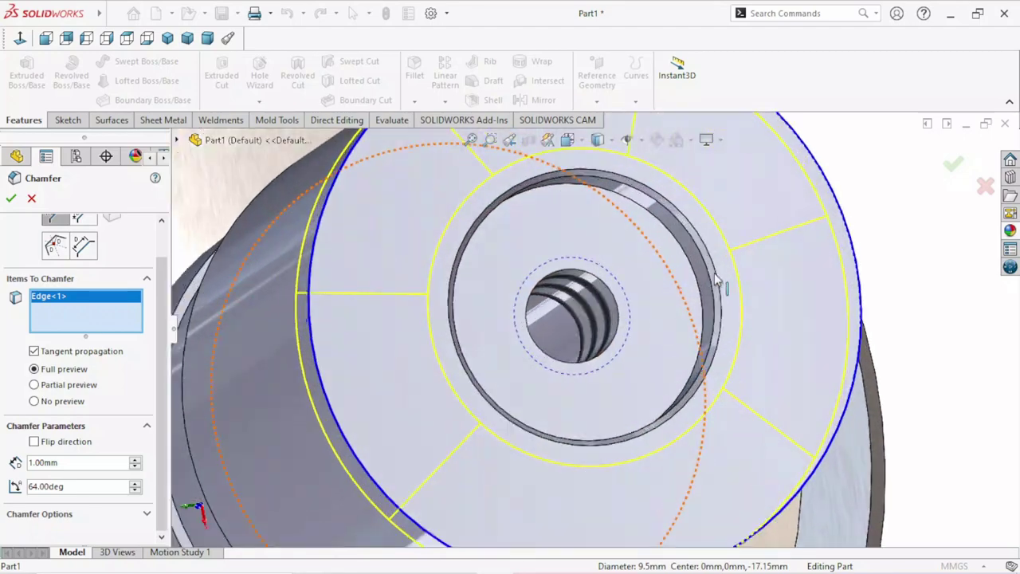
scroll(718, 281, "up", 2)
scroll(727, 330, "up", 2)
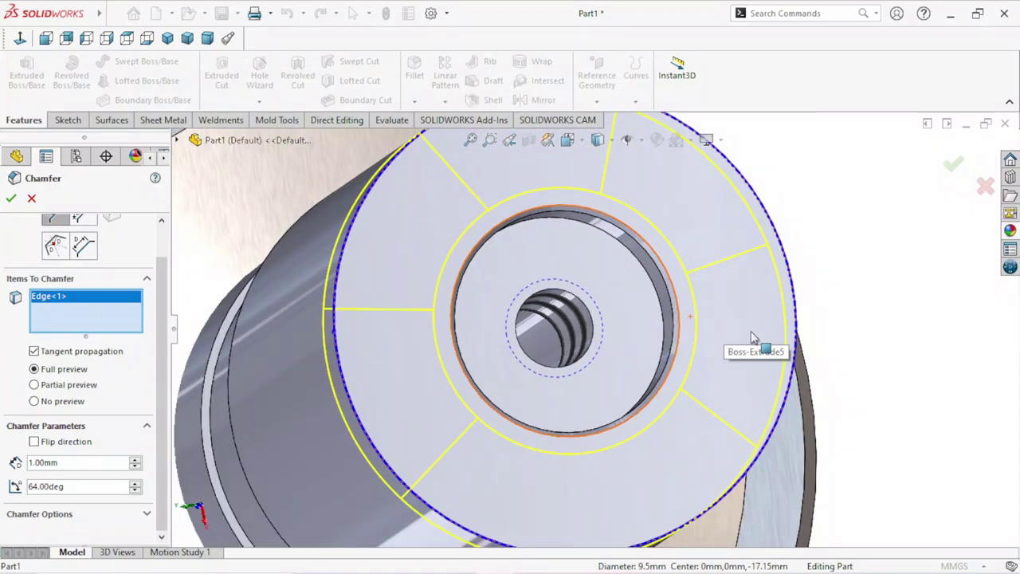
scroll(701, 349, "up", 1)
scroll(706, 349, "up", 1)
scroll(694, 342, "up", 1)
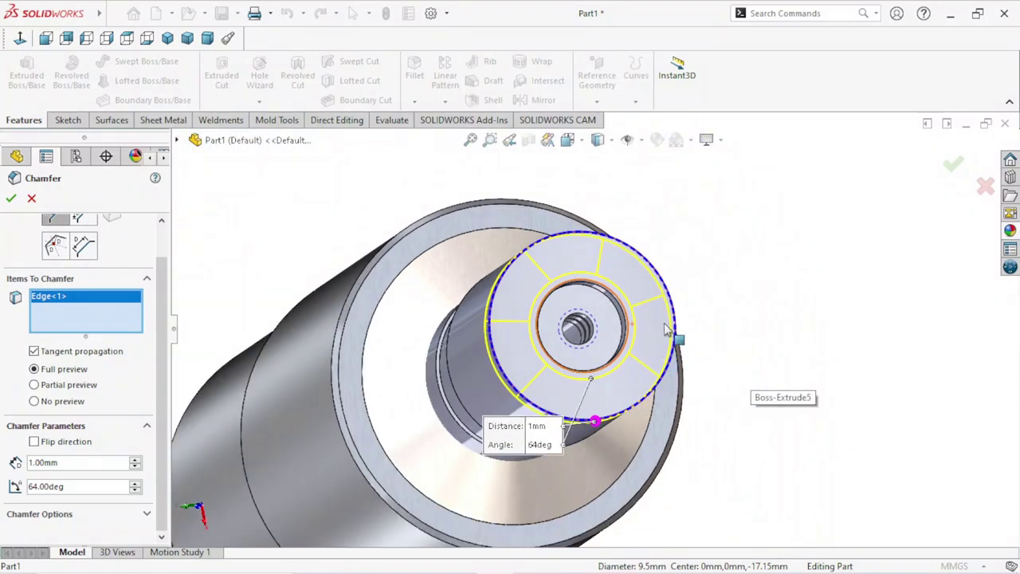
middle_click_drag(668, 330, 239, 303)
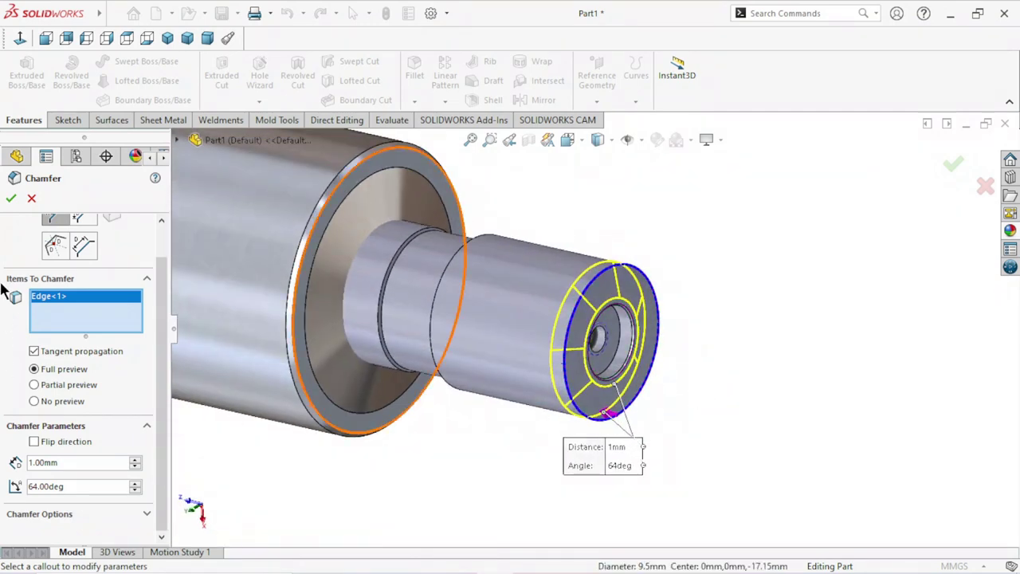
left_click(11, 199)
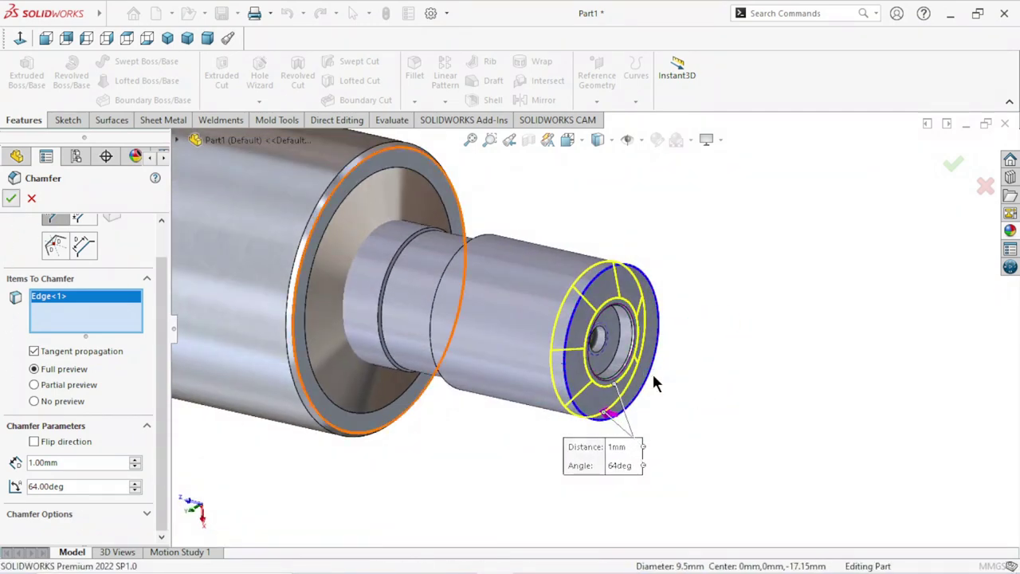
scroll(652, 371, "down", 3)
scroll(652, 376, "up", 3)
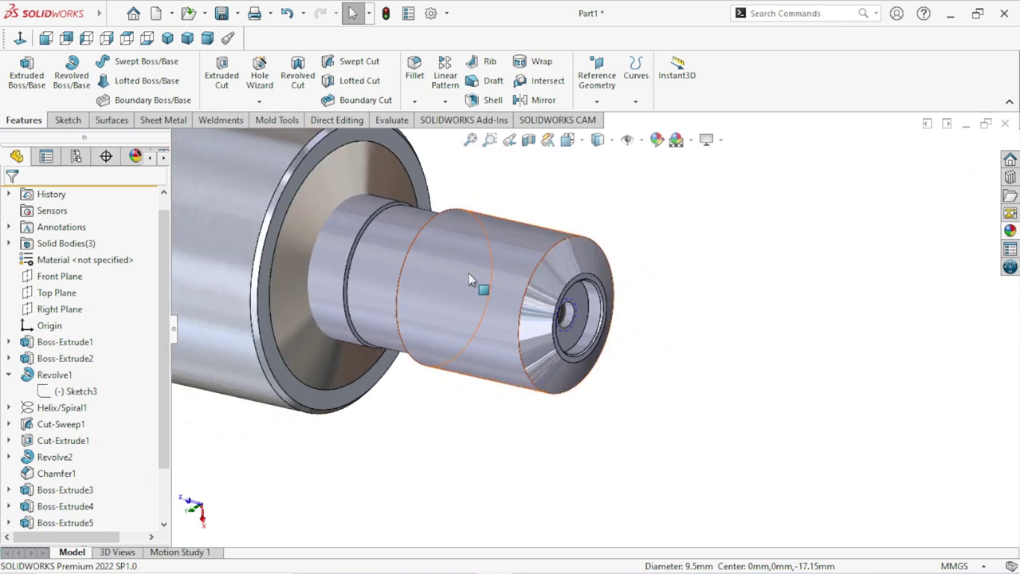
Step: Create a new chamfer with 0.5 mm distance and 45° angle
left_click(415, 100)
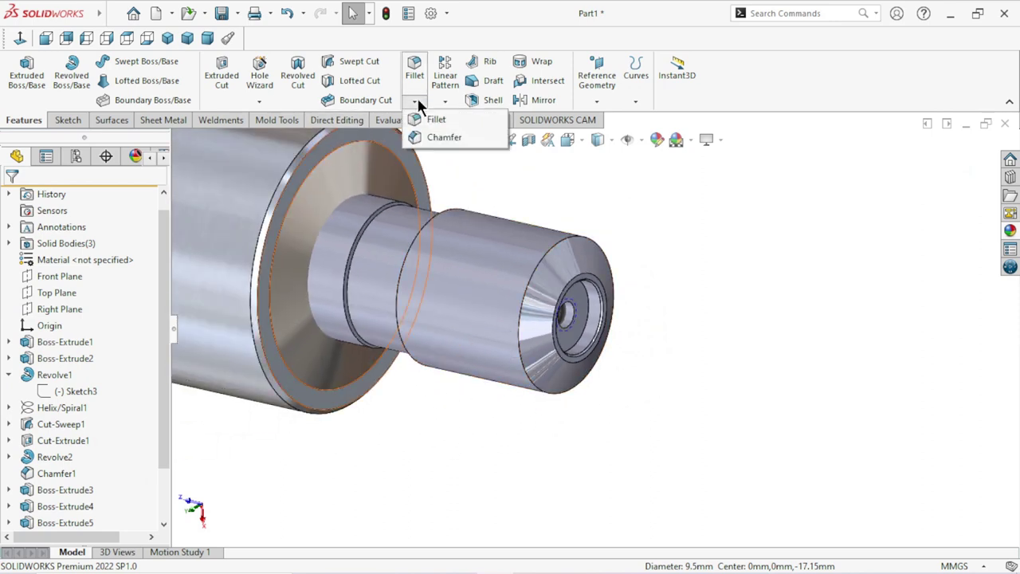
left_click(415, 140)
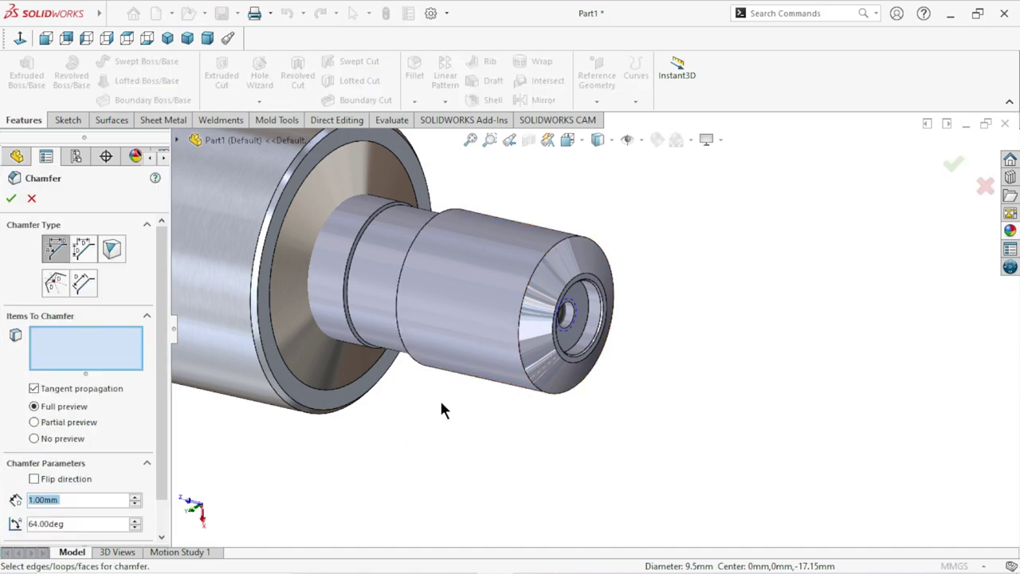
middle_click_drag(441, 403, 464, 436)
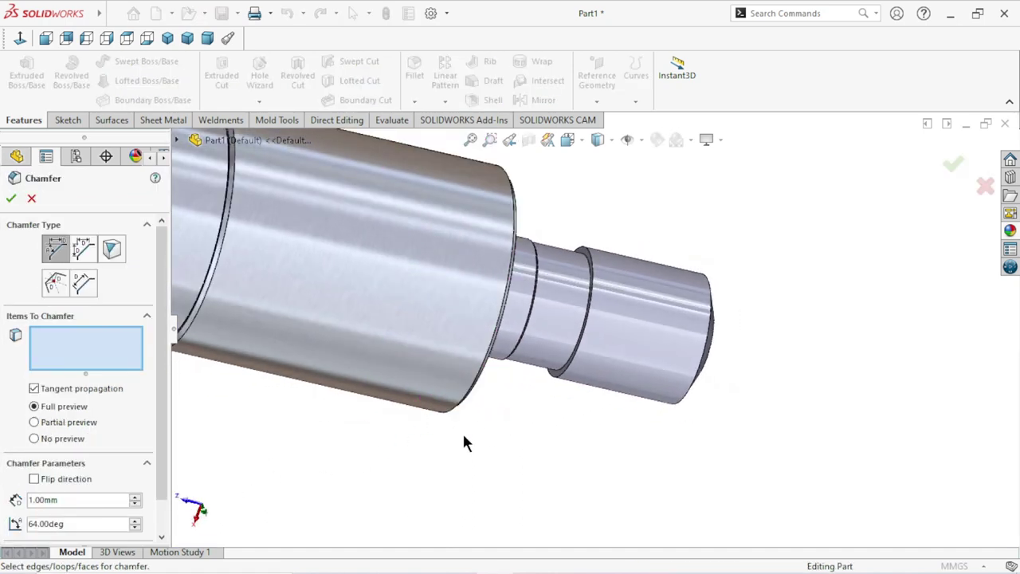
left_click(84, 499)
left_click_drag(88, 499, 3, 495)
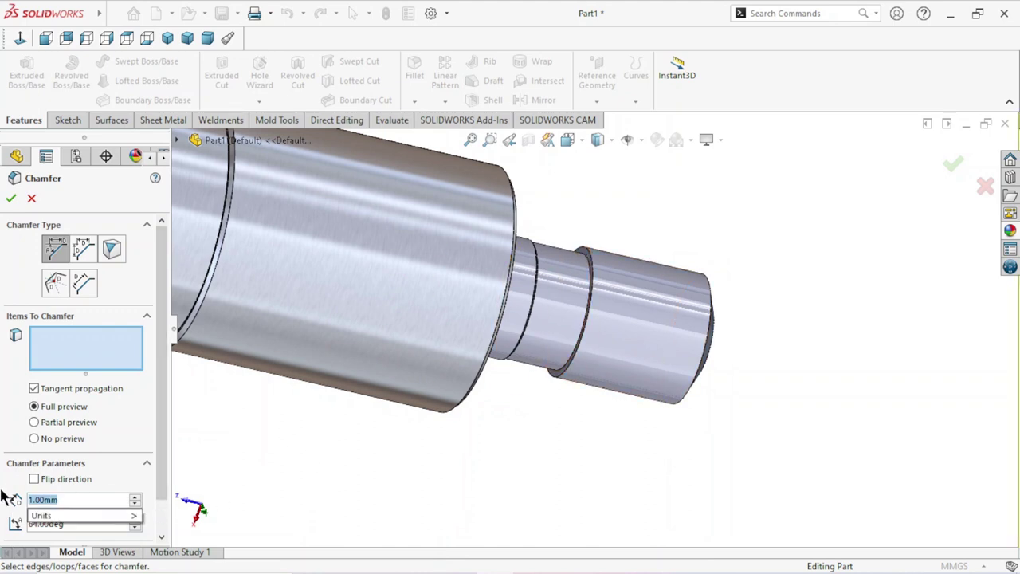
type("0.5")
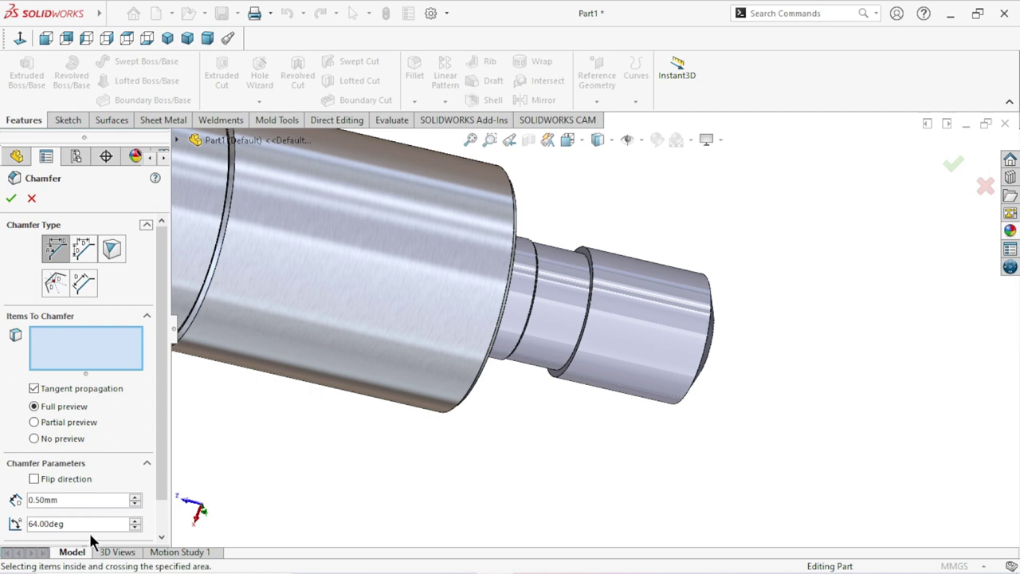
left_click(90, 526)
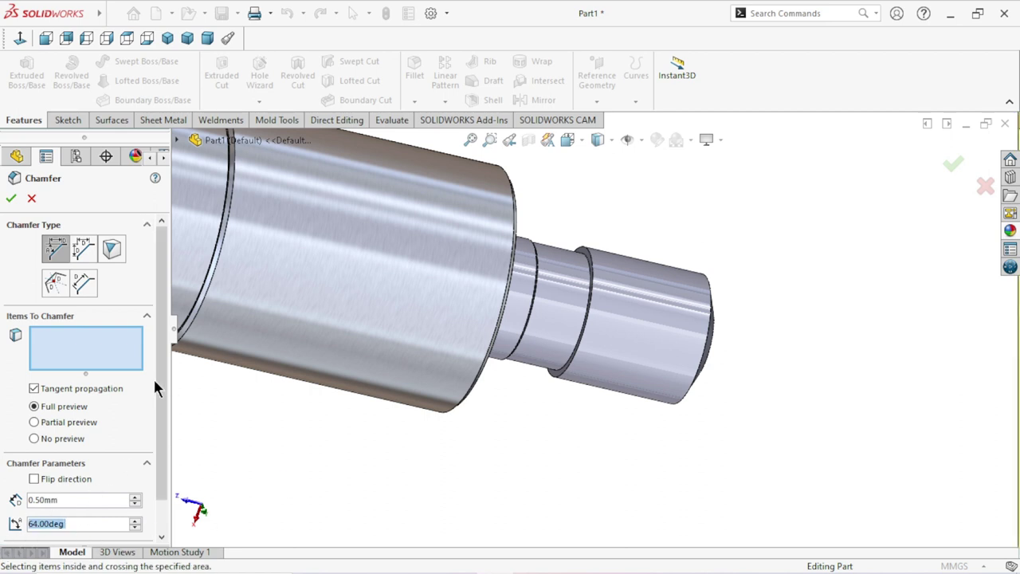
type("45")
key("Return")
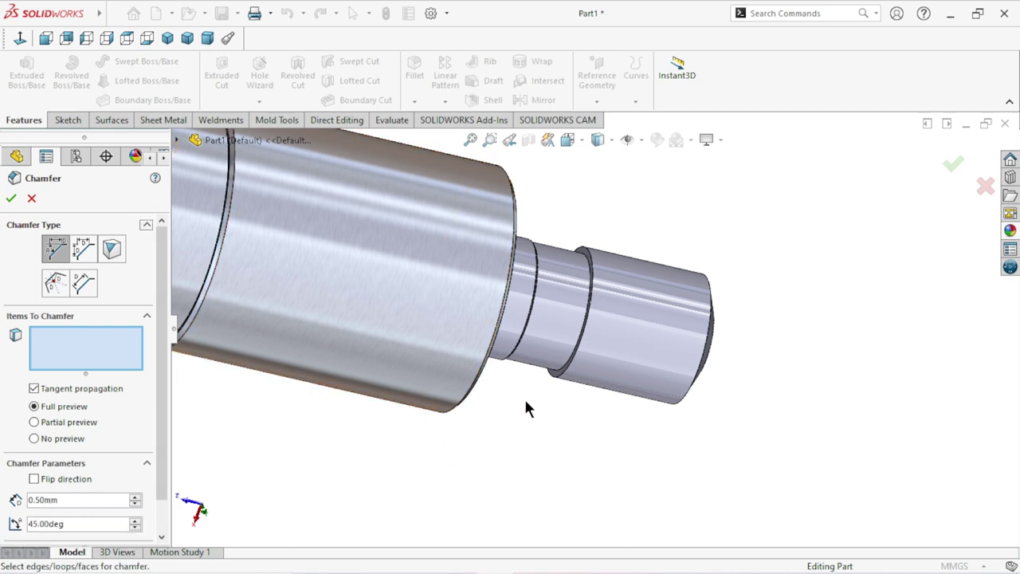
Step: Apply the chamfer to the circular shoulder edge near the shaft end
scroll(560, 309, "down", 2)
scroll(631, 270, "down", 2)
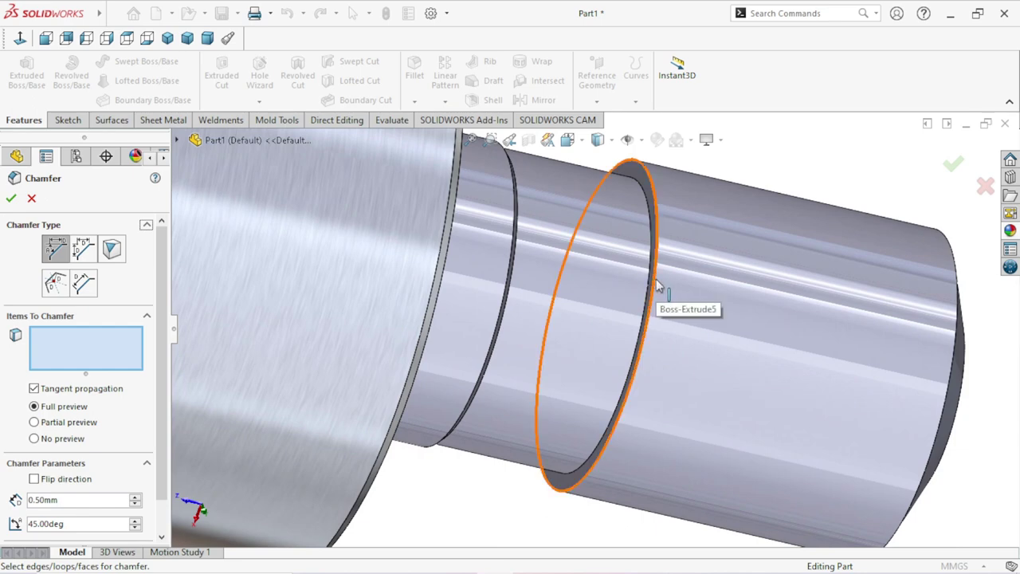
left_click(657, 285)
scroll(589, 335, "up", 3)
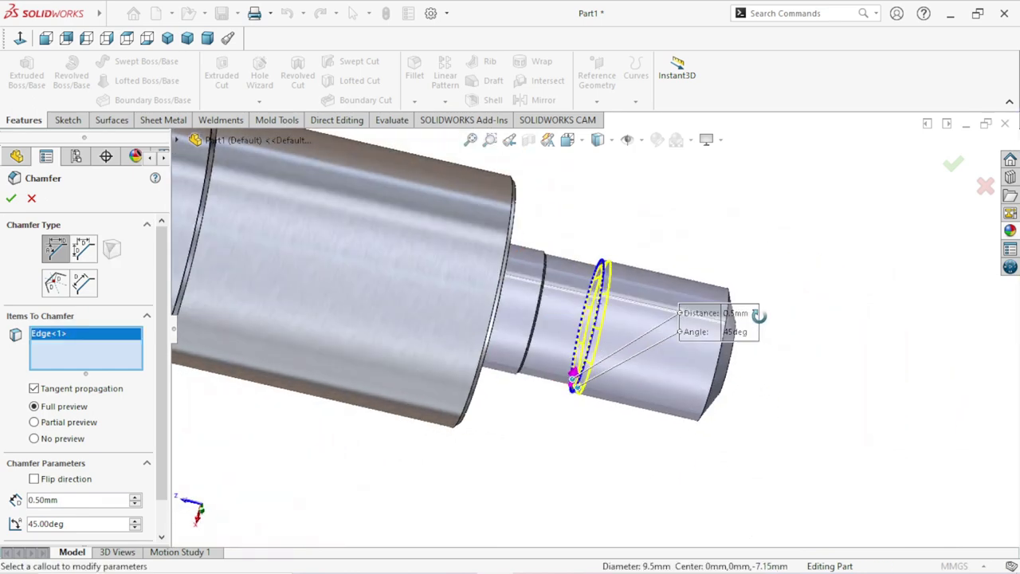
middle_click_drag(757, 315, 33, 325)
left_click(13, 199)
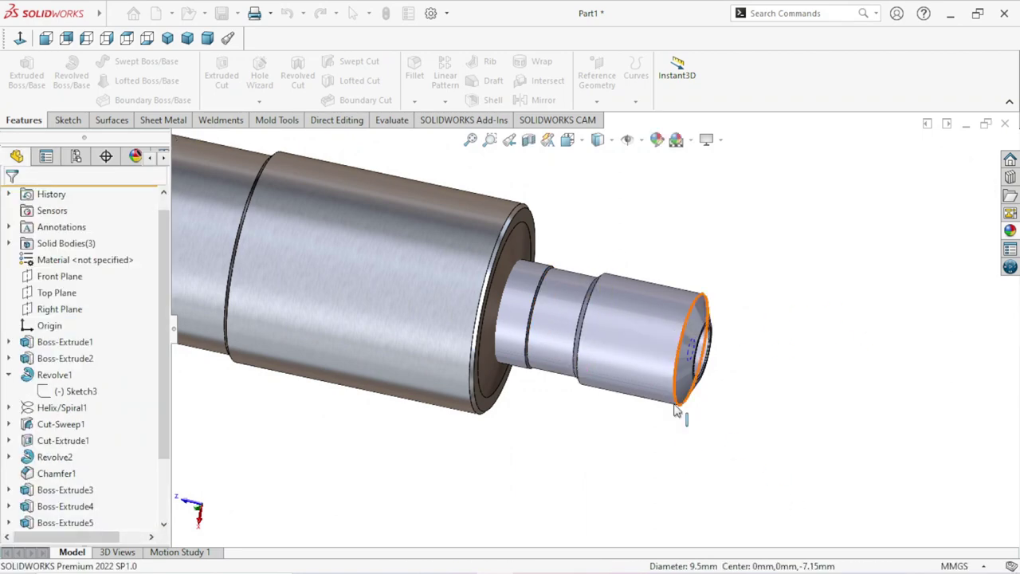
Step: Edit Chamfer4 in the feature tree and change its distance to 0.3 mm
scroll(655, 365, "down", 5)
scroll(502, 433, "down", 2)
scroll(526, 406, "down", 2)
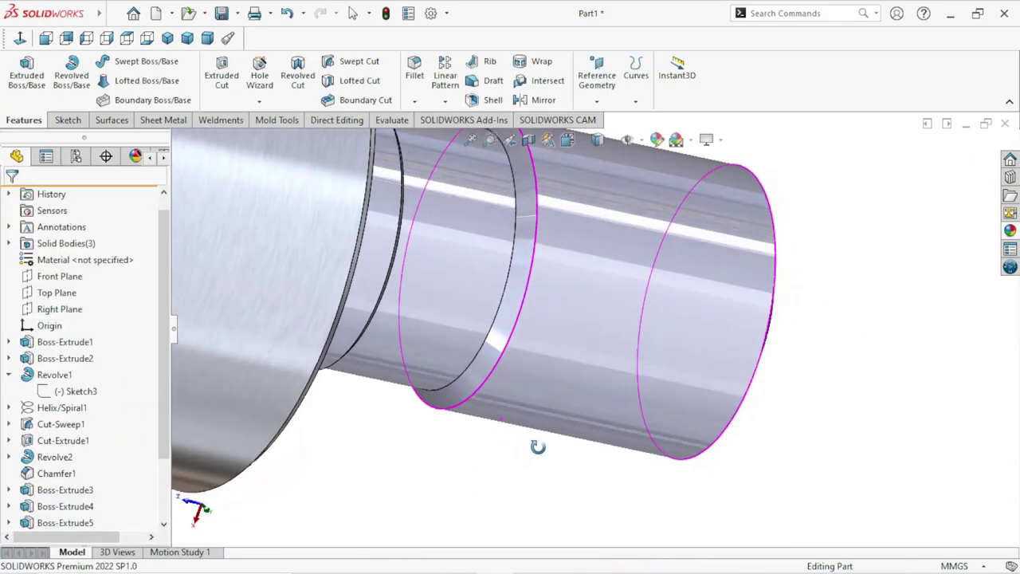
scroll(532, 362, "down", 2)
scroll(537, 307, "down", 2)
scroll(558, 263, "down", 1)
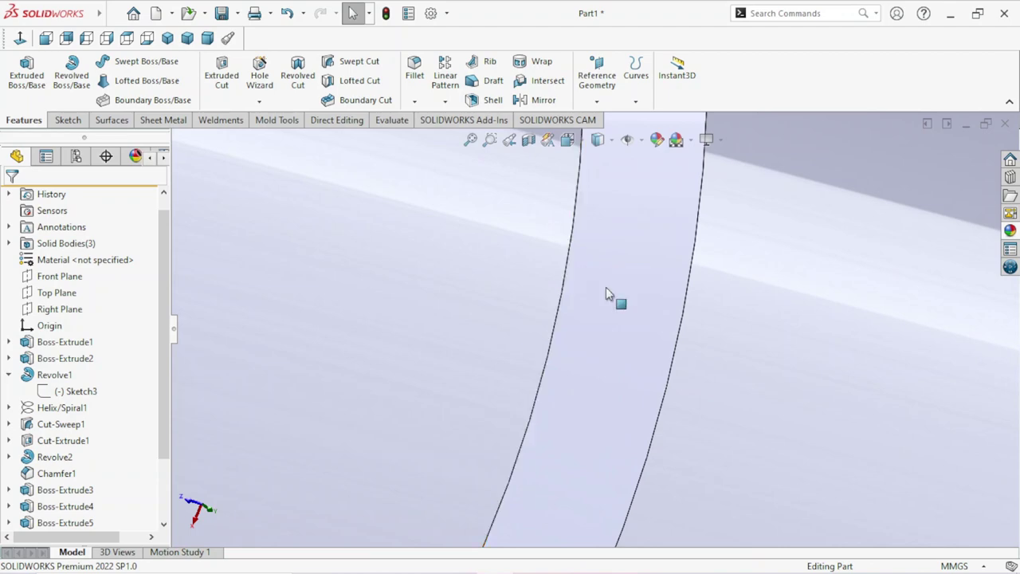
scroll(618, 319, "up", 3)
scroll(791, 385, "up", 3)
scroll(774, 351, "up", 2)
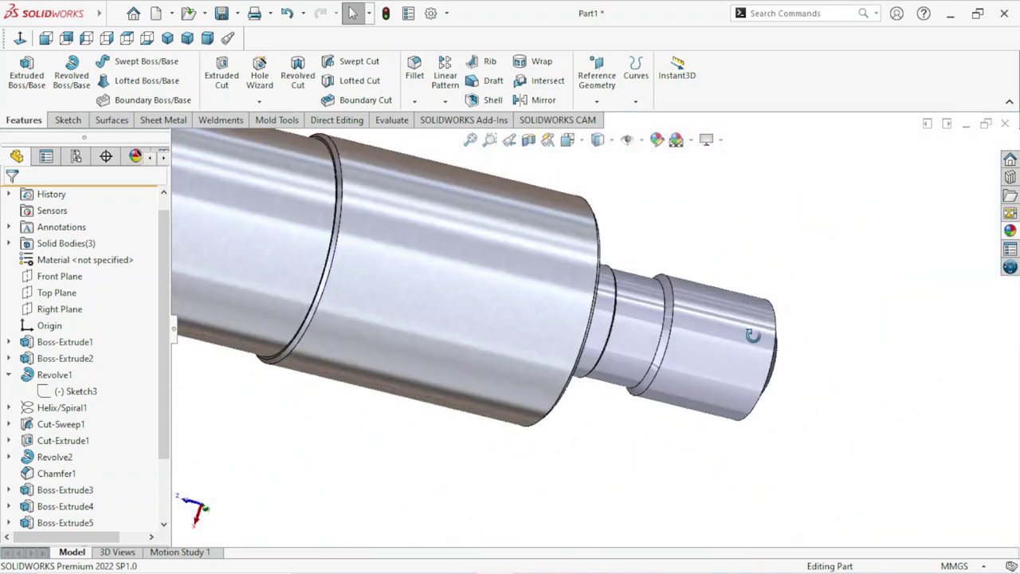
scroll(745, 330, "up", 2)
scroll(720, 364, "up", 2)
scroll(709, 374, "down", 2)
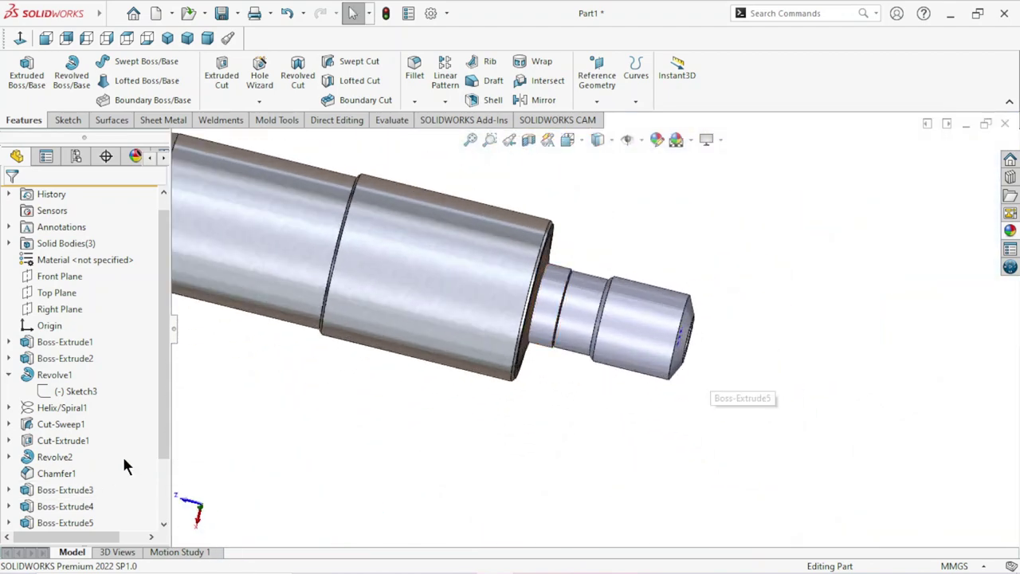
scroll(159, 444, "down", 1)
scroll(159, 456, "down", 2)
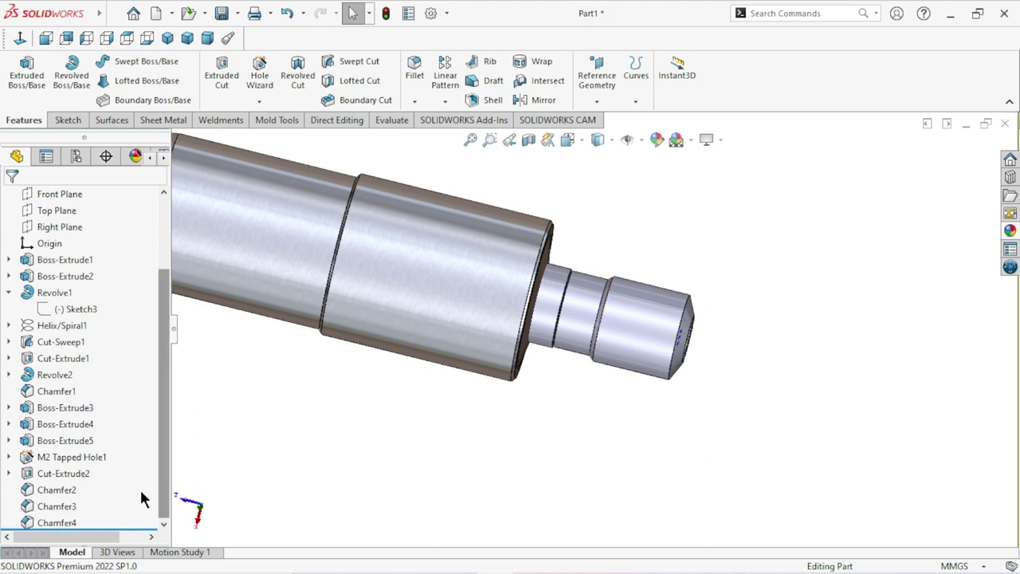
left_click(53, 521)
left_click(89, 473)
type("0.")
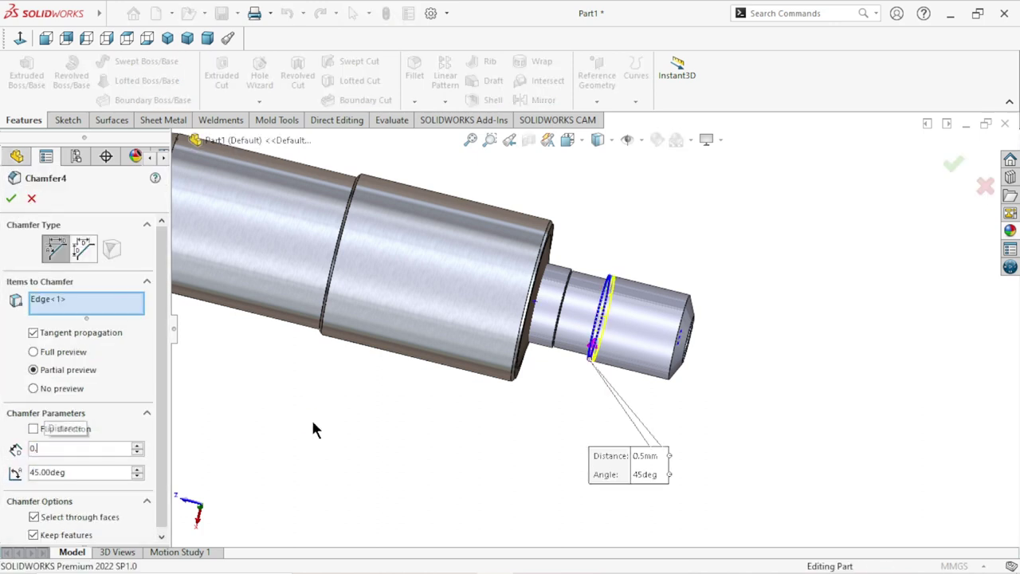
type("3")
key("Return")
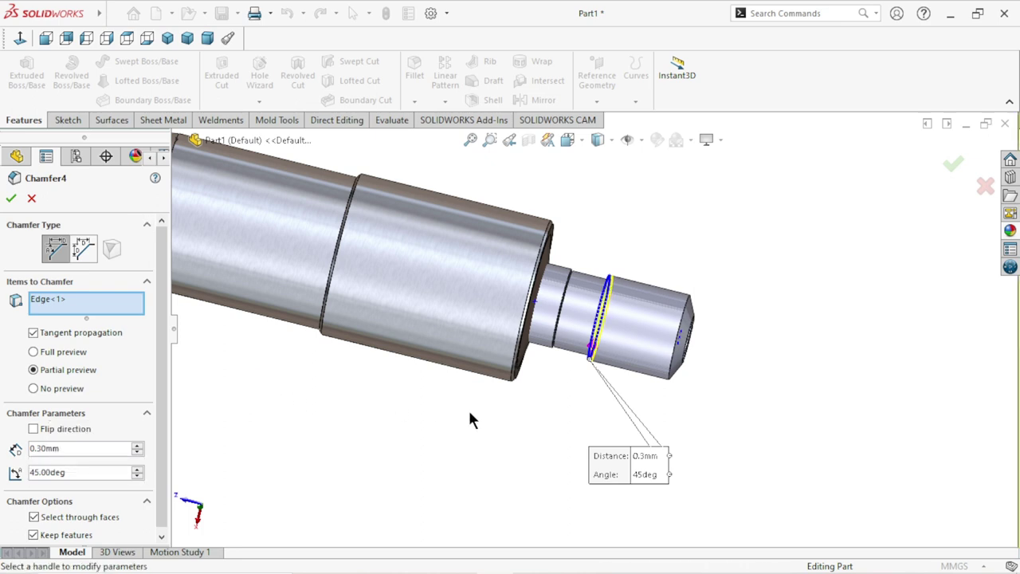
middle_click_drag(470, 420, 455, 428)
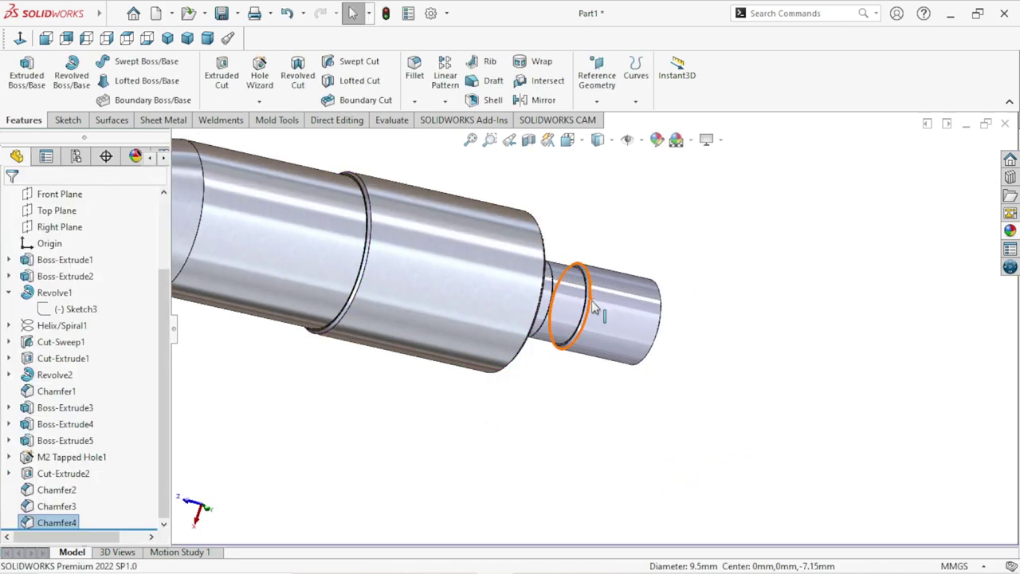
scroll(590, 307, "down", 5)
scroll(583, 360, "up", 5)
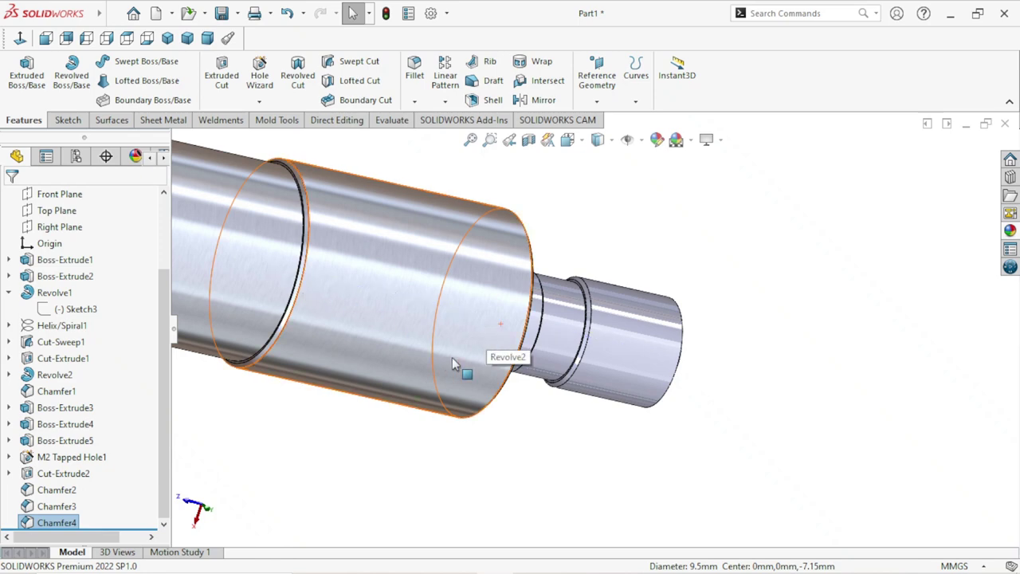
mouse_move(452, 362)
middle_mouse_down()
mouse_move(755, 344)
mouse_move(704, 358)
middle_mouse_up()
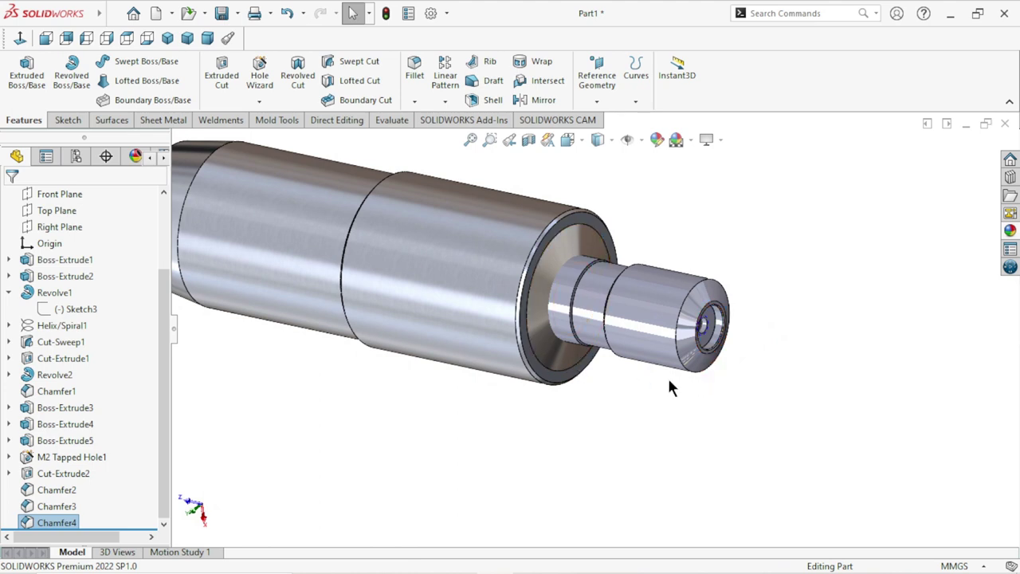
scroll(626, 359, "down", 3)
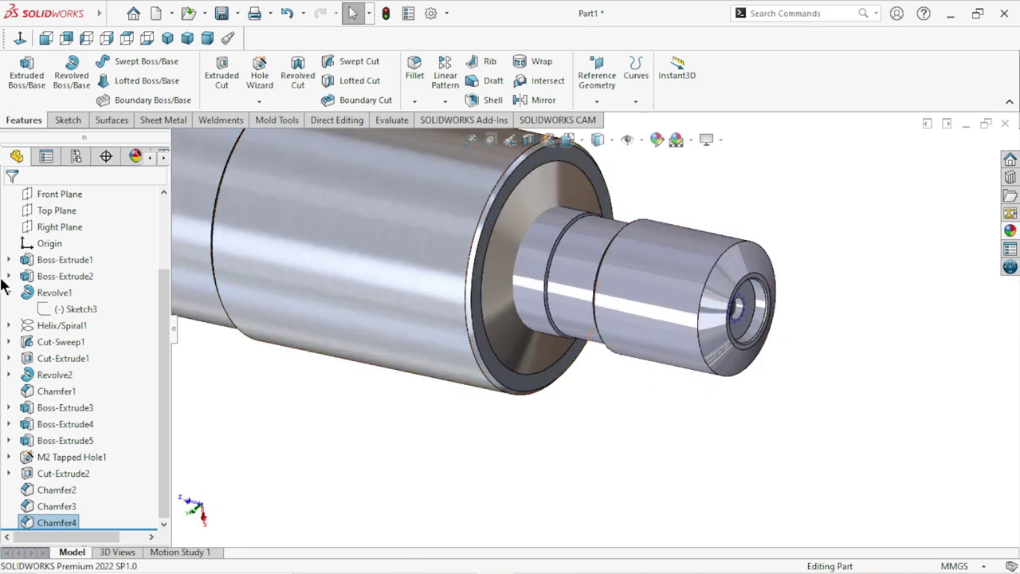
scroll(337, 444, "up", 1)
scroll(535, 369, "down", 2)
scroll(595, 347, "down", 2)
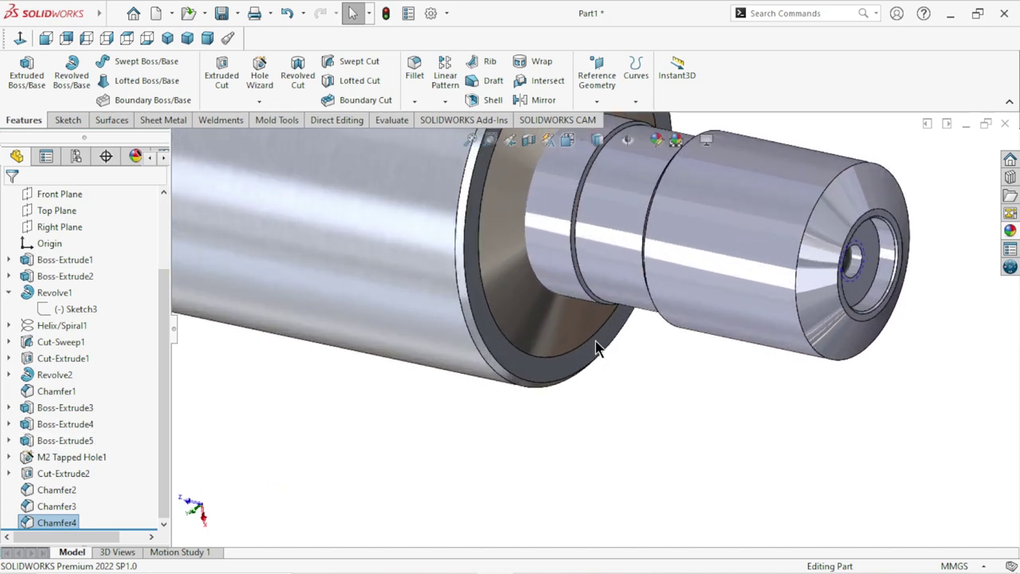
scroll(595, 341, "up", 2)
scroll(617, 296, "up", 2)
scroll(685, 255, "down", 1)
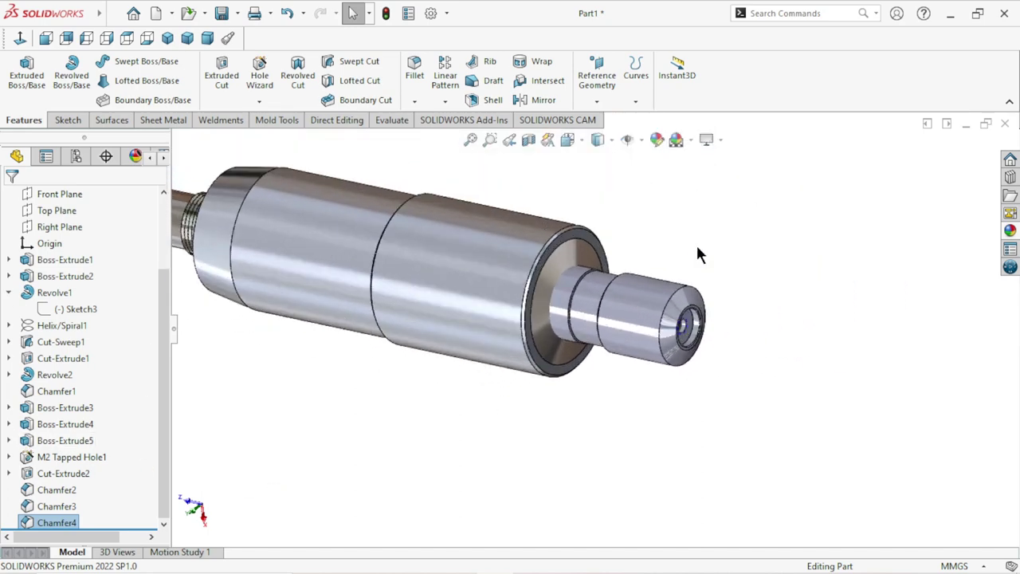
left_click(635, 293)
middle_click_drag(635, 293, 599, 333)
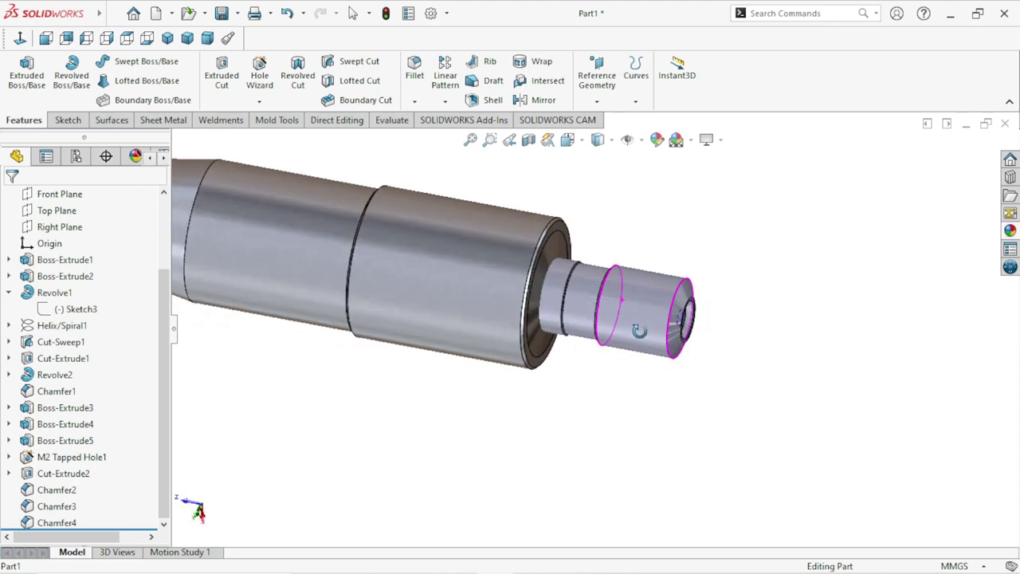
scroll(605, 323, "up", 1)
scroll(644, 266, "down", 2)
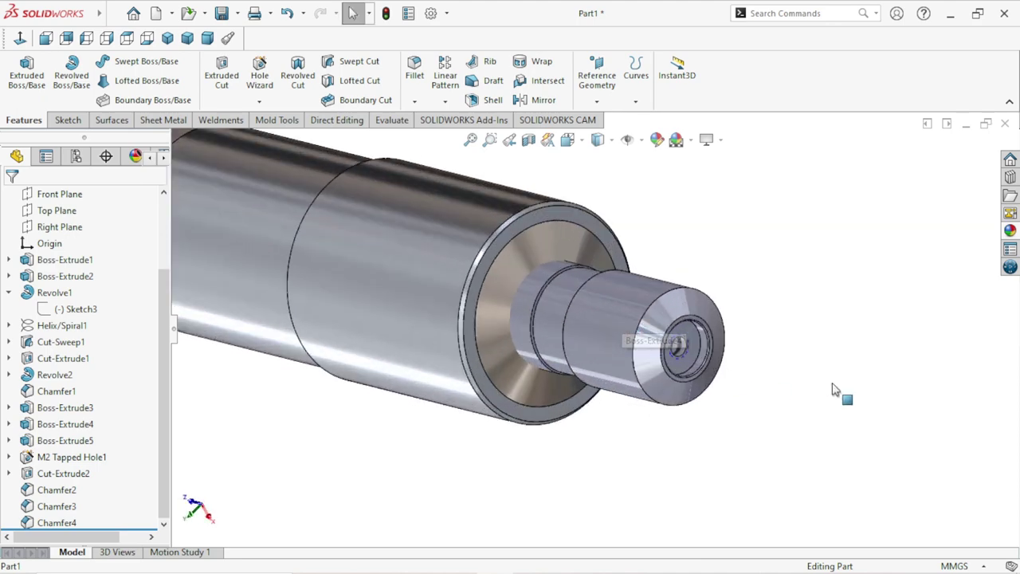
scroll(664, 435, "up", 1)
middle_click_drag(627, 426, 650, 454)
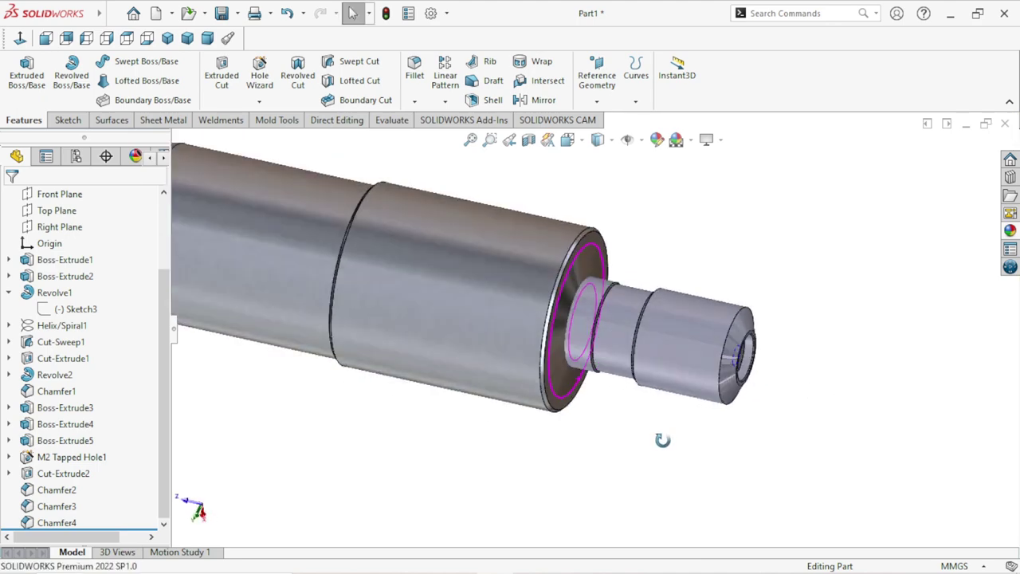
scroll(558, 446, "up", 1)
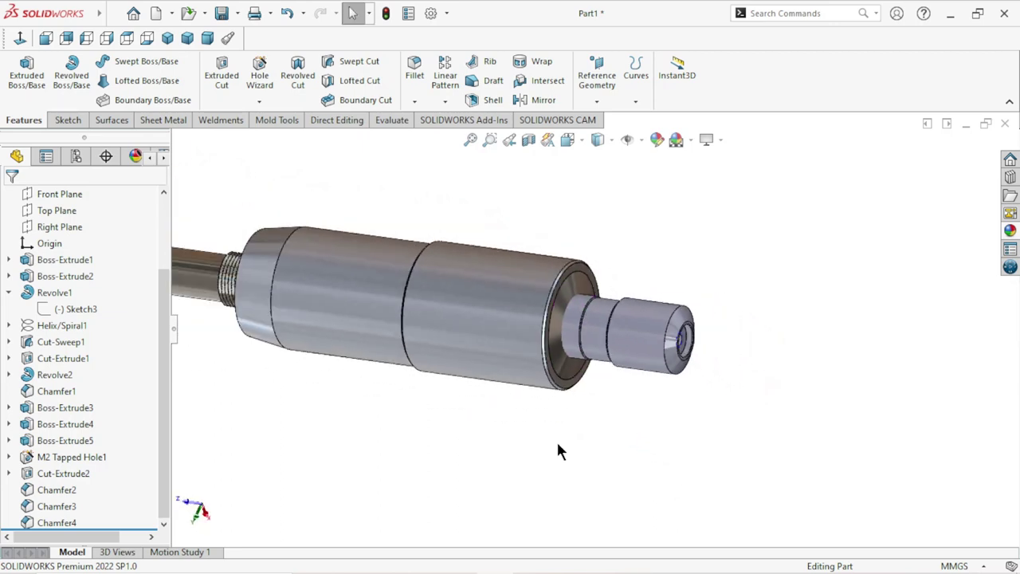
scroll(556, 437, "up", 1)
scroll(519, 327, "down", 3)
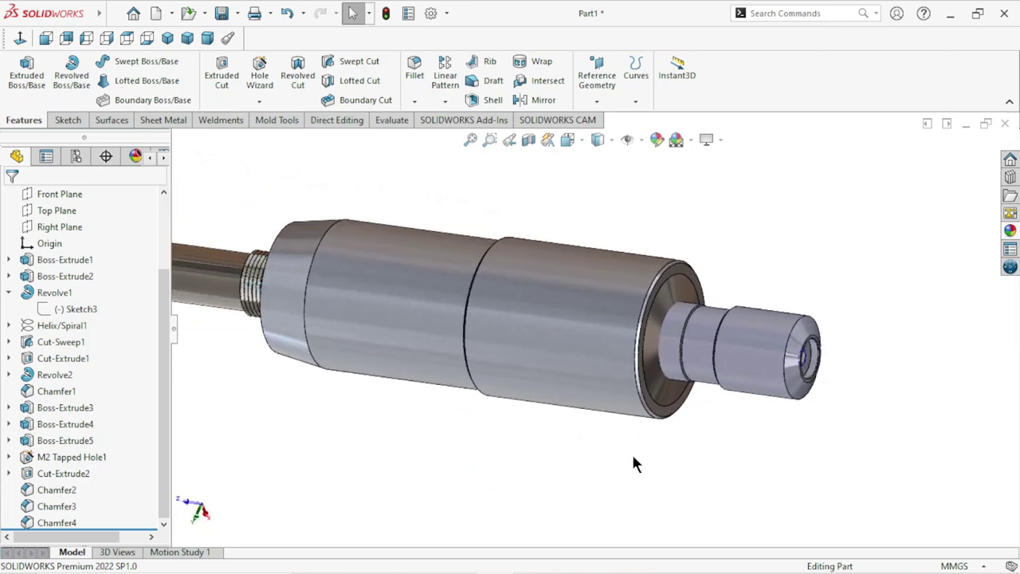
scroll(548, 446, "up", 2)
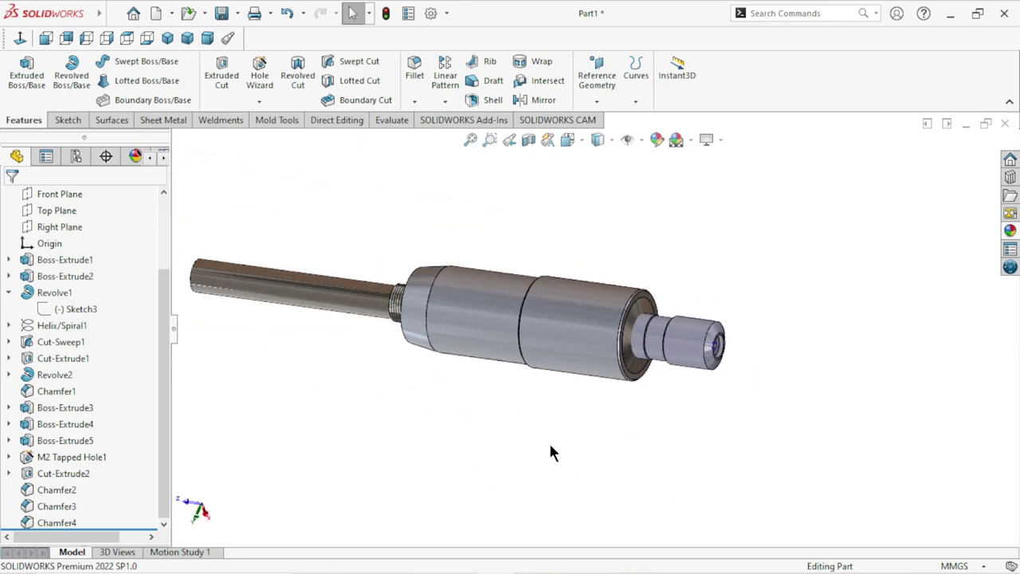
mouse_move(548, 451)
middle_mouse_down()
mouse_move(594, 425)
mouse_move(579, 444)
mouse_move(550, 432)
middle_mouse_up()
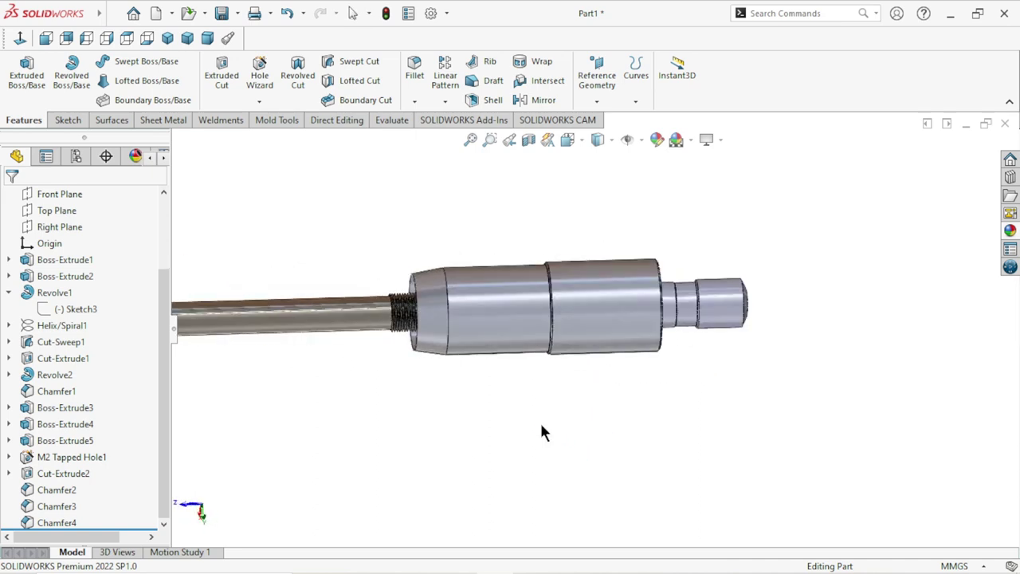
scroll(549, 331, "down", 2)
scroll(548, 331, "down", 1)
middle_click_drag(779, 426, 777, 410)
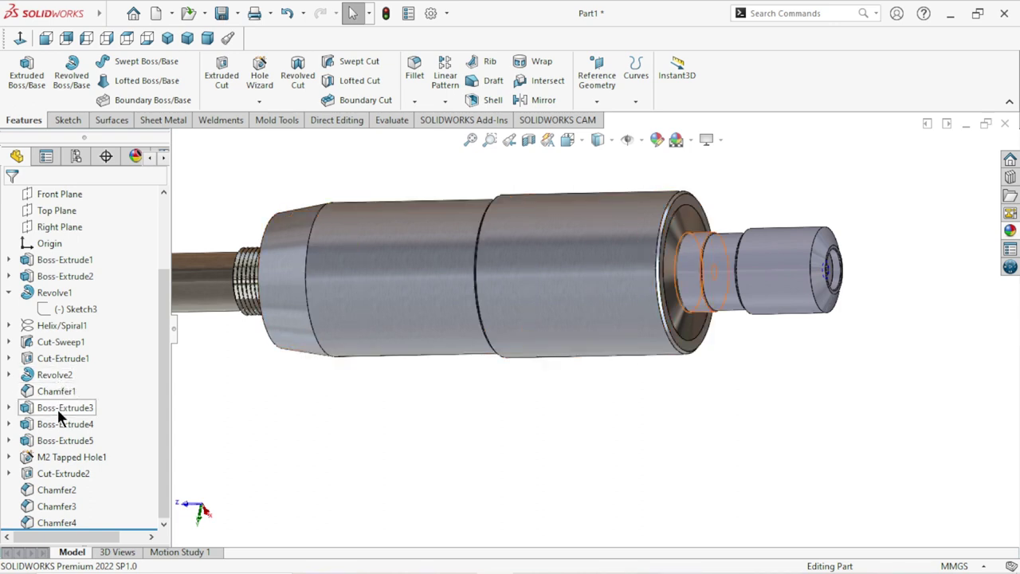
Step: Apply brushed aluminum to the features from Boss-Extrude3 through Chamfer4
left_click(58, 409)
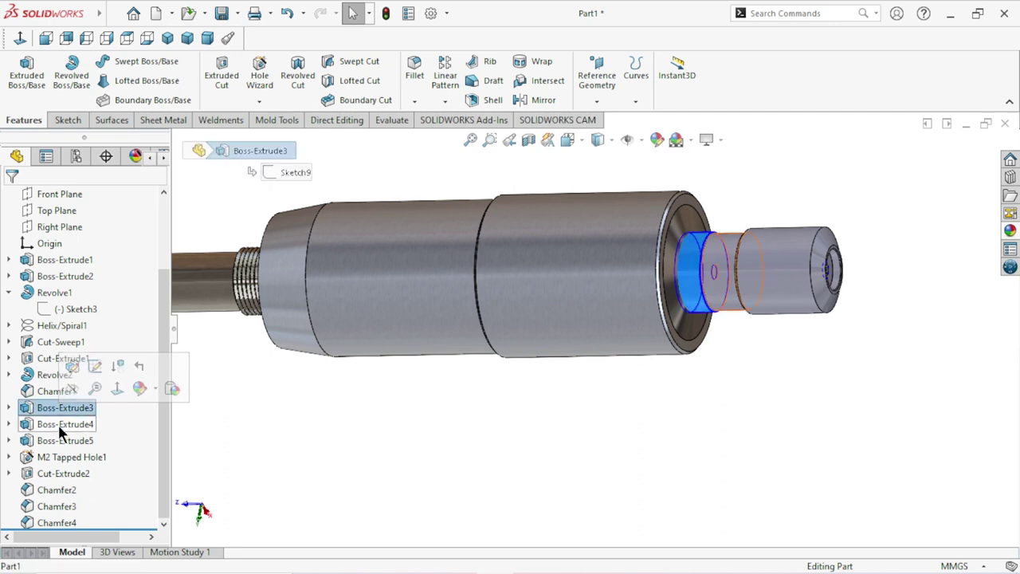
left_click(61, 428, "ctrl")
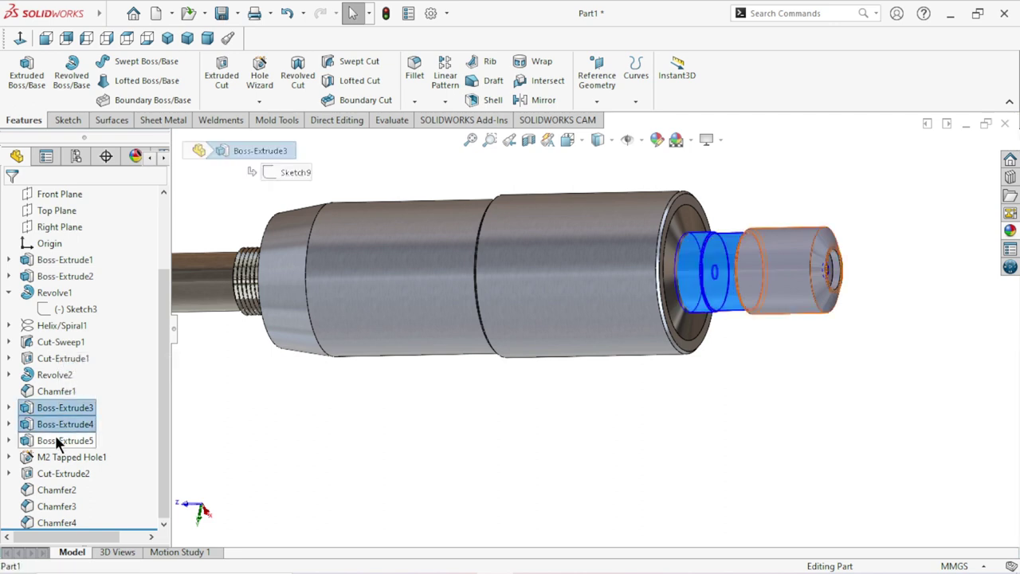
left_click(60, 442, "ctrl")
left_click(60, 457, "ctrl")
left_click(56, 472, "ctrl")
left_click(61, 489, "ctrl")
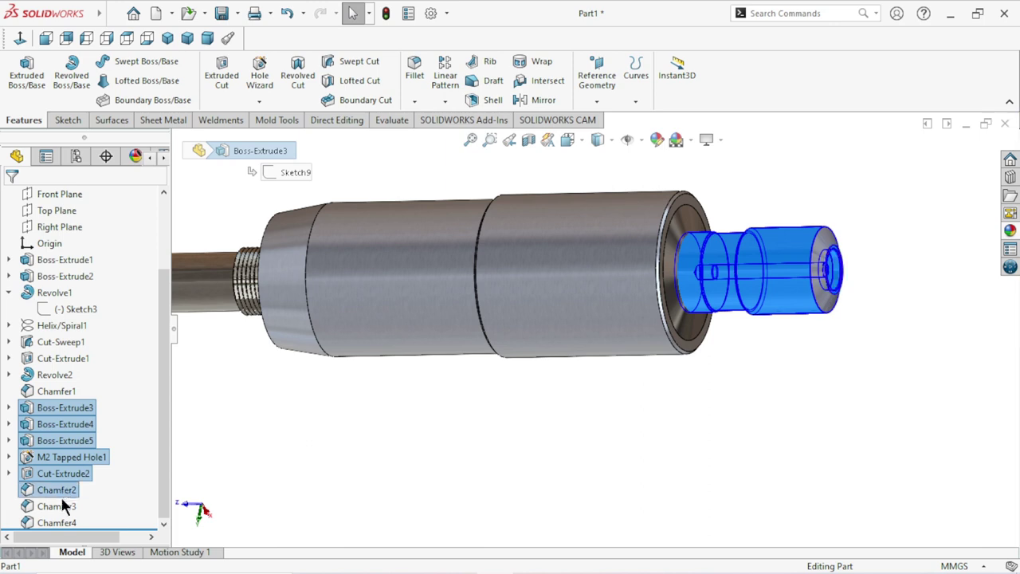
left_click(61, 506, "ctrl")
left_click(63, 522, "ctrl")
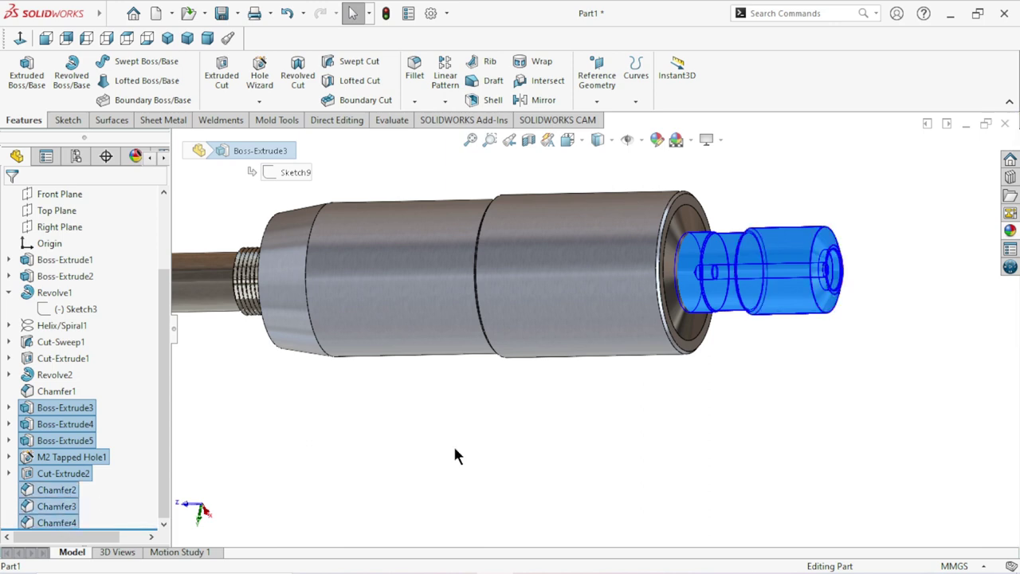
left_click(1010, 235)
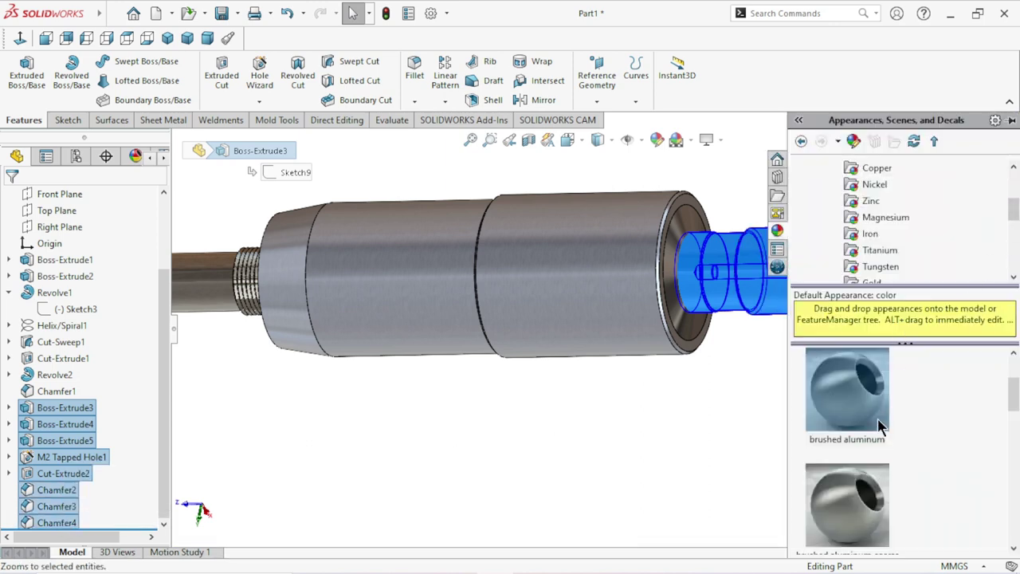
left_click_drag(877, 416, 793, 319)
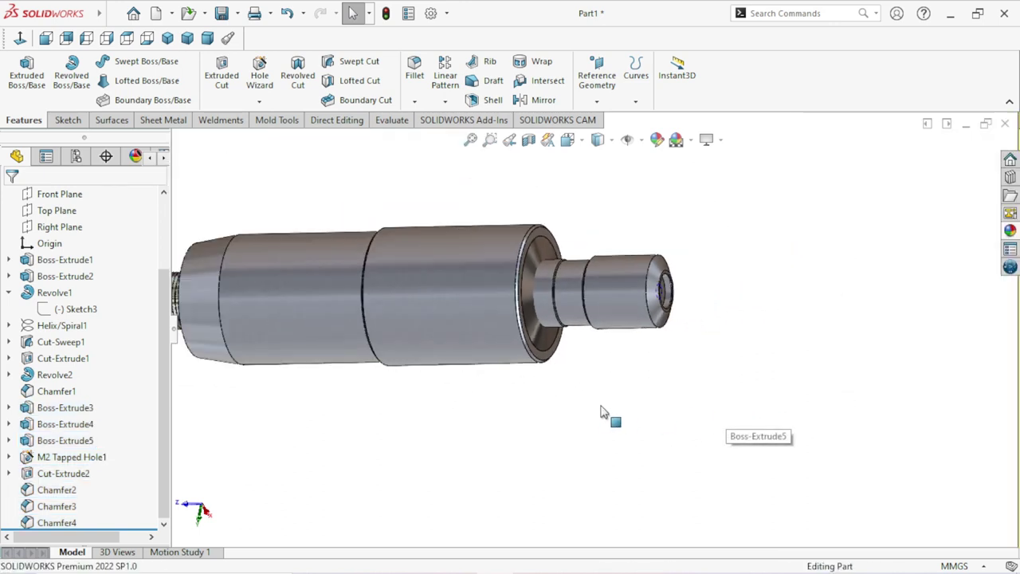
left_click_drag(793, 318, 591, 439)
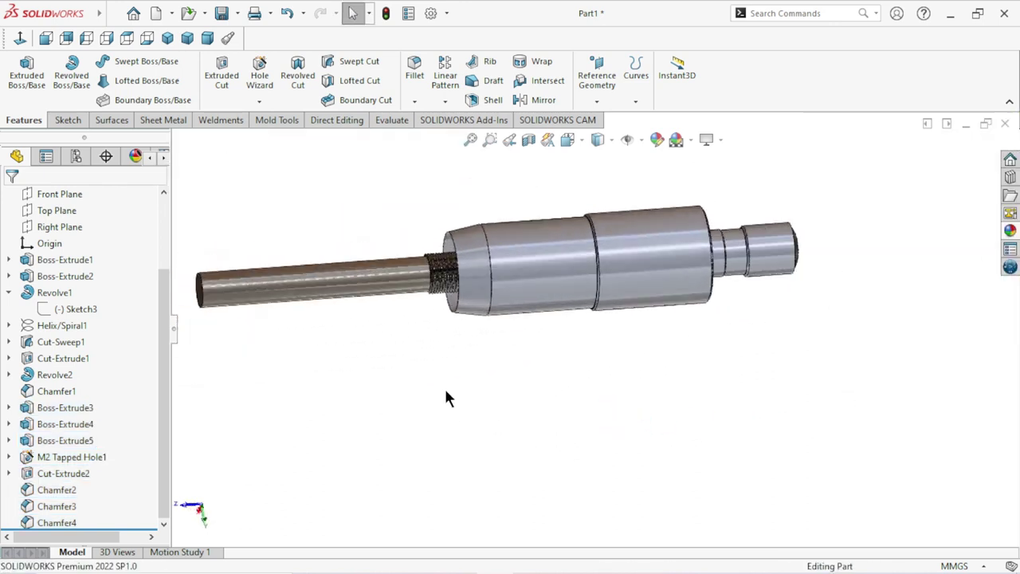
Step: Select every feature from Revolve2 through Chamfer4
left_click(47, 370)
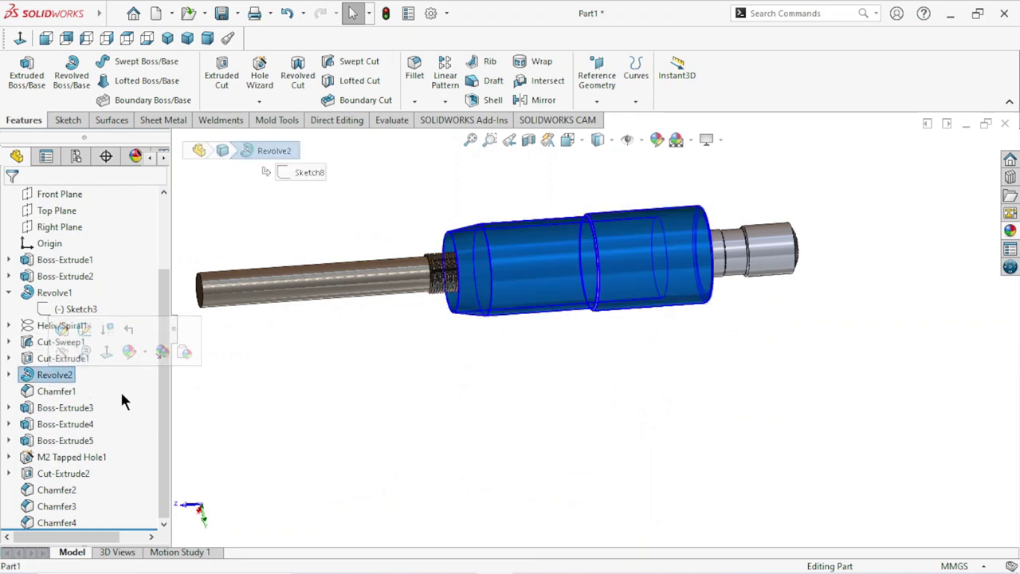
left_click(59, 392, "ctrl")
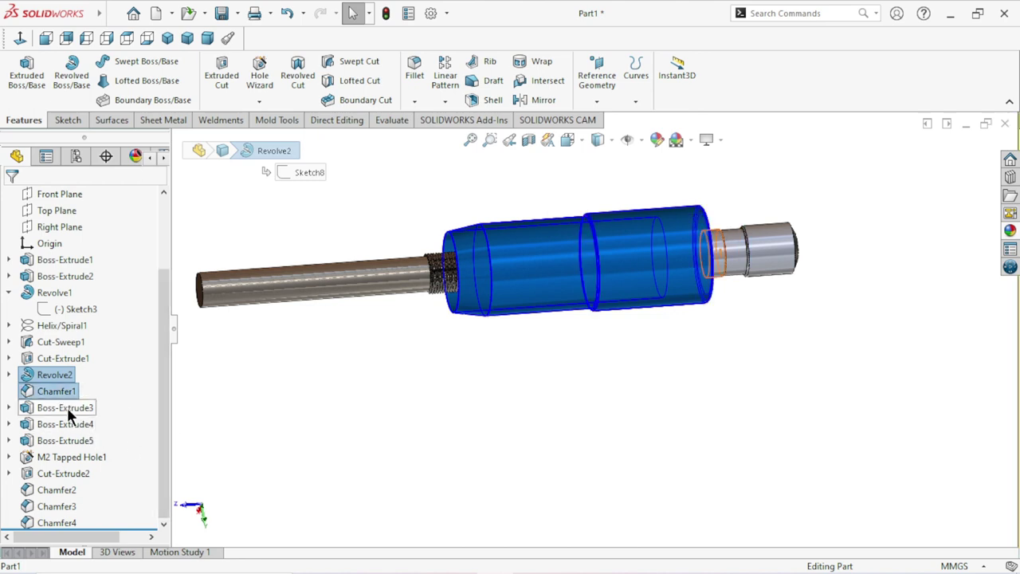
left_click(69, 413, "ctrl")
left_click(62, 424, "ctrl")
left_click(61, 441, "ctrl")
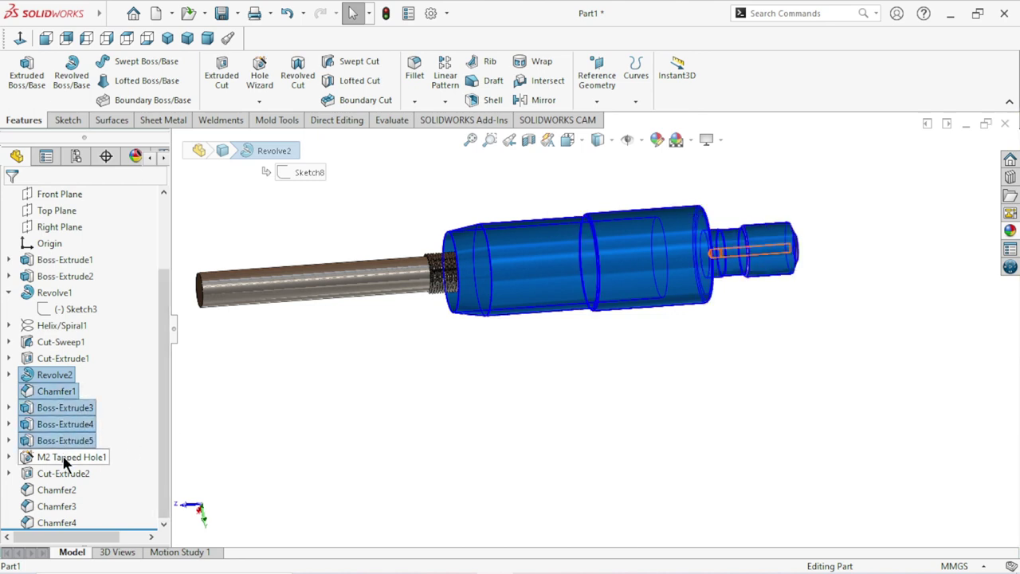
left_click(61, 457, "ctrl")
left_click(62, 468, "ctrl")
left_click(57, 493, "ctrl")
left_click(50, 507, "ctrl")
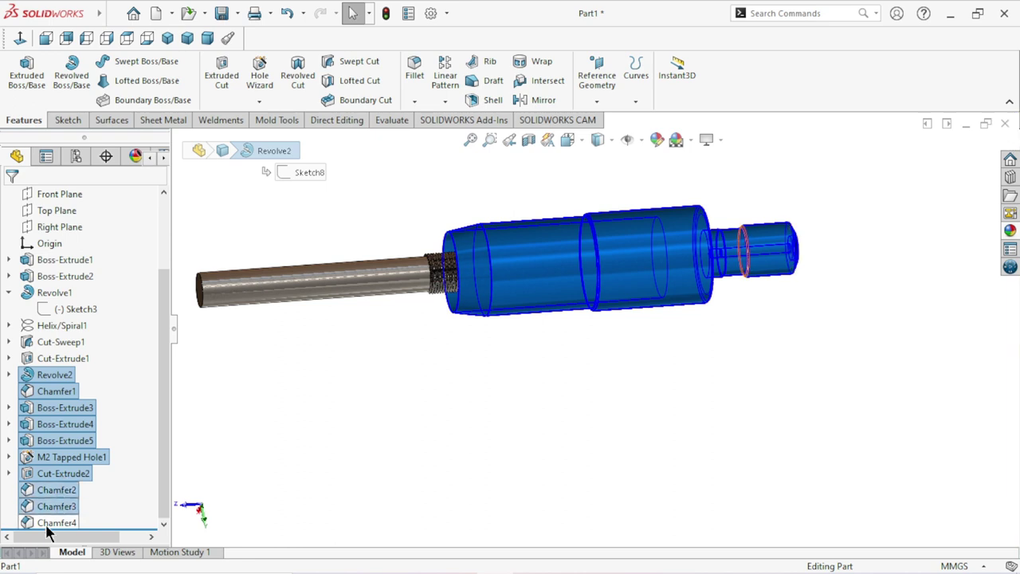
left_click(46, 522, "ctrl")
middle_click_drag(678, 407, 765, 265)
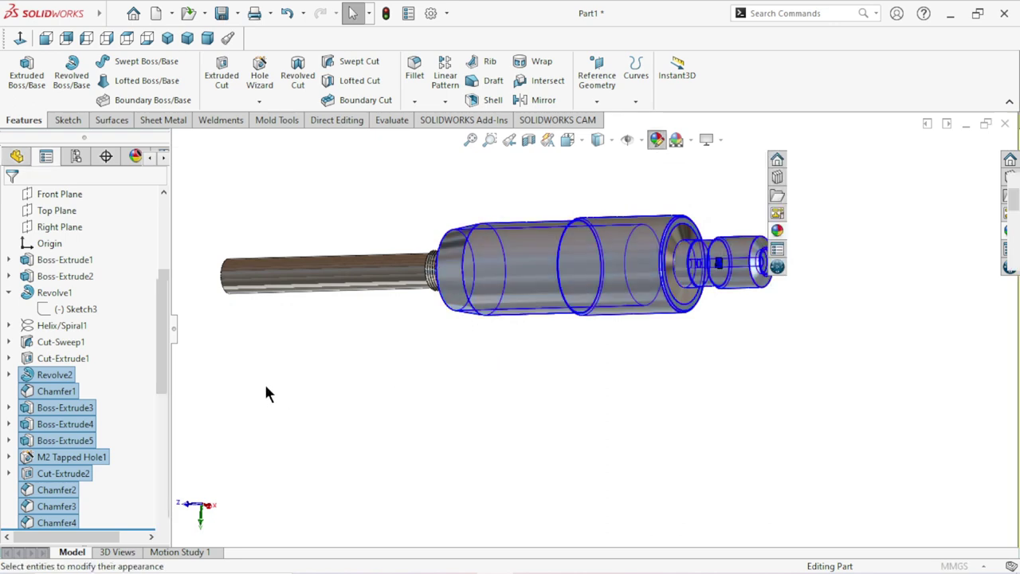
Step: Tint the brushed aluminum appearance white and accept it
left_click_drag(165, 326, 162, 371)
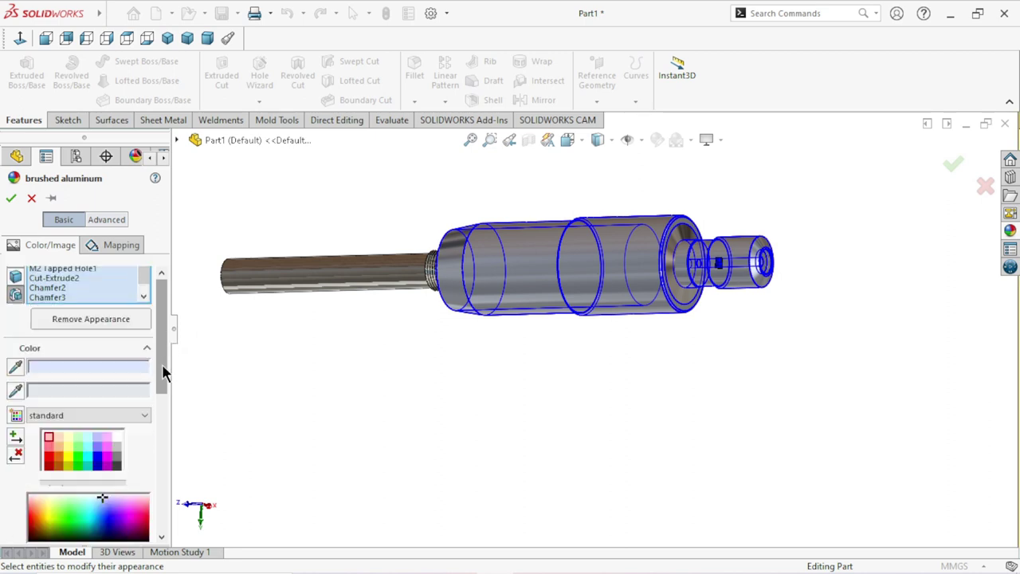
scroll(162, 365, "down", 1)
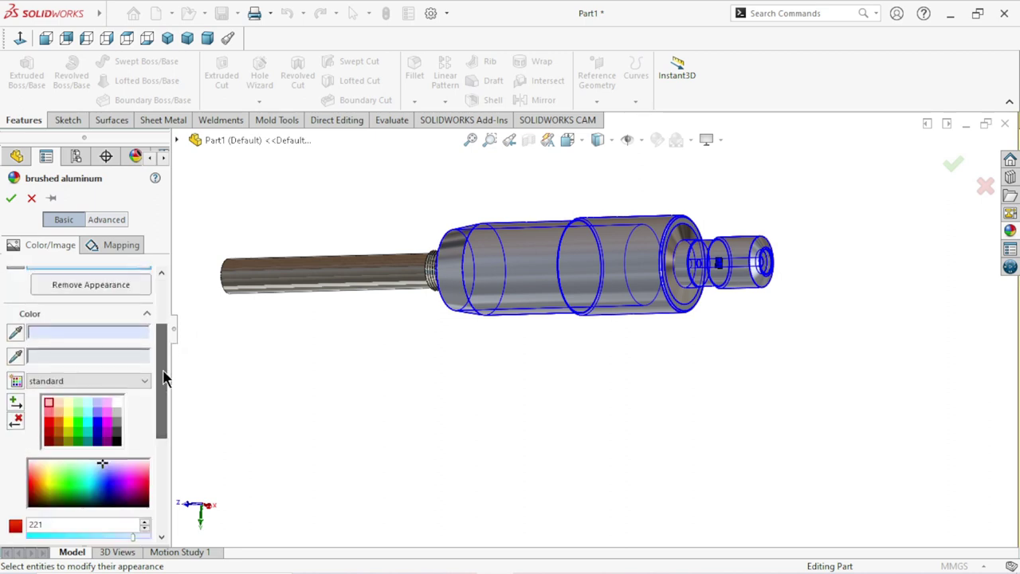
left_click(117, 402)
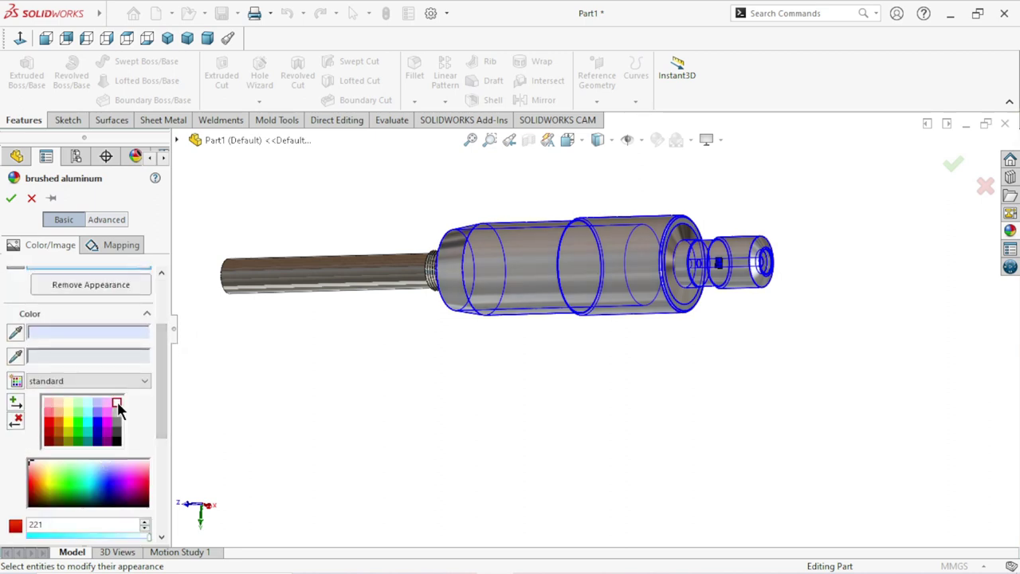
left_click(11, 199)
scroll(626, 262, "down", 3)
scroll(625, 261, "up", 2)
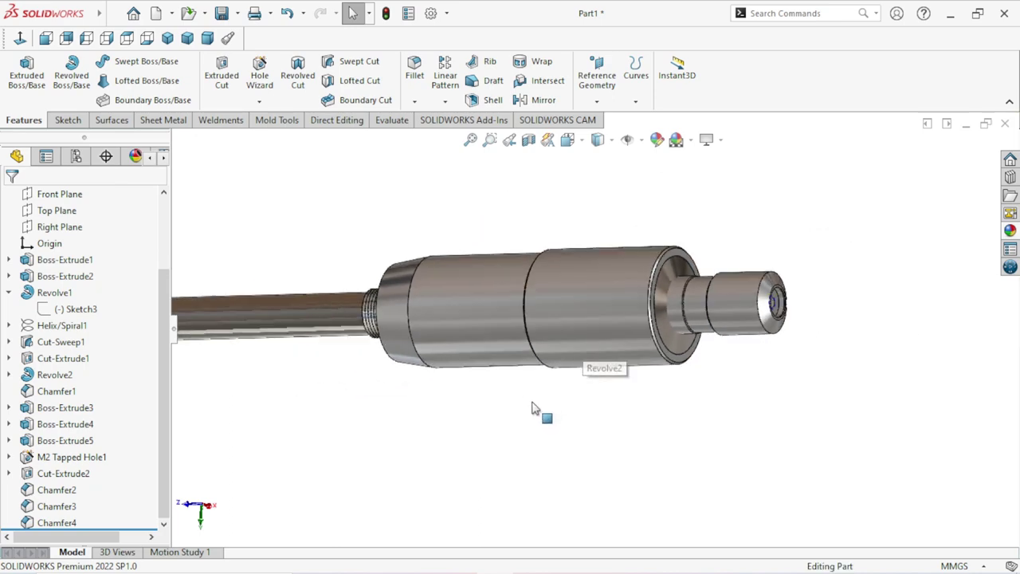
mouse_move(539, 409)
middle_mouse_down()
mouse_move(473, 400)
mouse_move(519, 337)
mouse_move(528, 355)
mouse_move(467, 356)
middle_mouse_up()
scroll(438, 383, "up", 3)
scroll(586, 318, "down", 3)
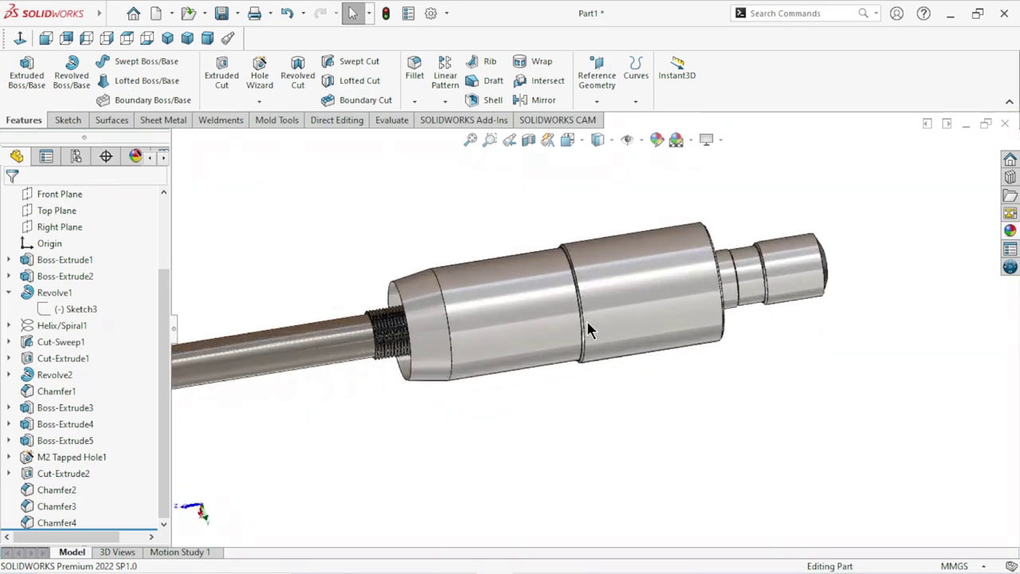
scroll(597, 346, "up", 1)
scroll(659, 367, "down", 2)
mouse_move(661, 370)
middle_mouse_down()
mouse_move(733, 348)
mouse_move(688, 346)
mouse_move(679, 387)
middle_mouse_up()
scroll(651, 337, "down", 3)
scroll(652, 338, "up", 3)
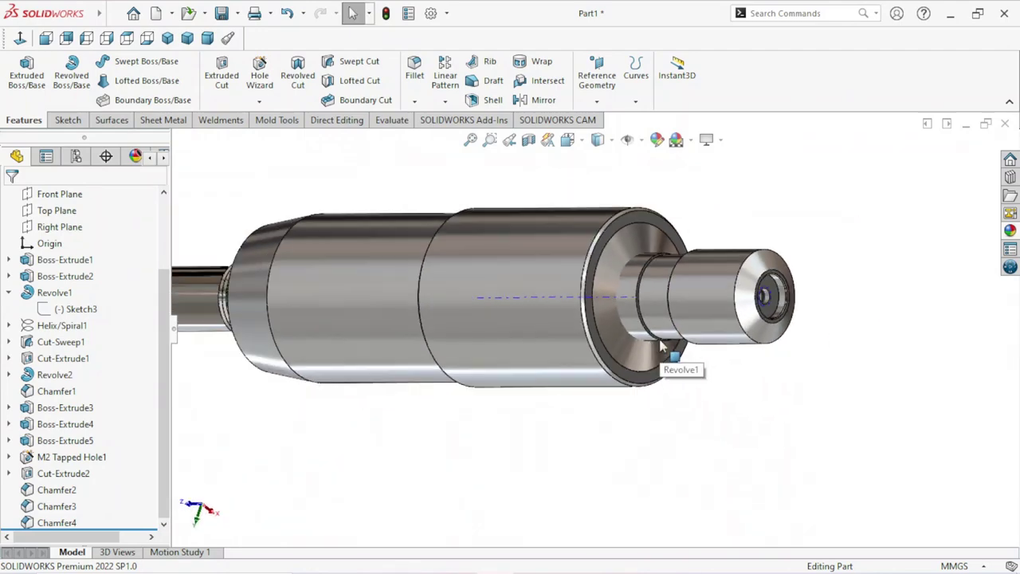
middle_click_drag(629, 383, 695, 390)
scroll(685, 366, "down", 2)
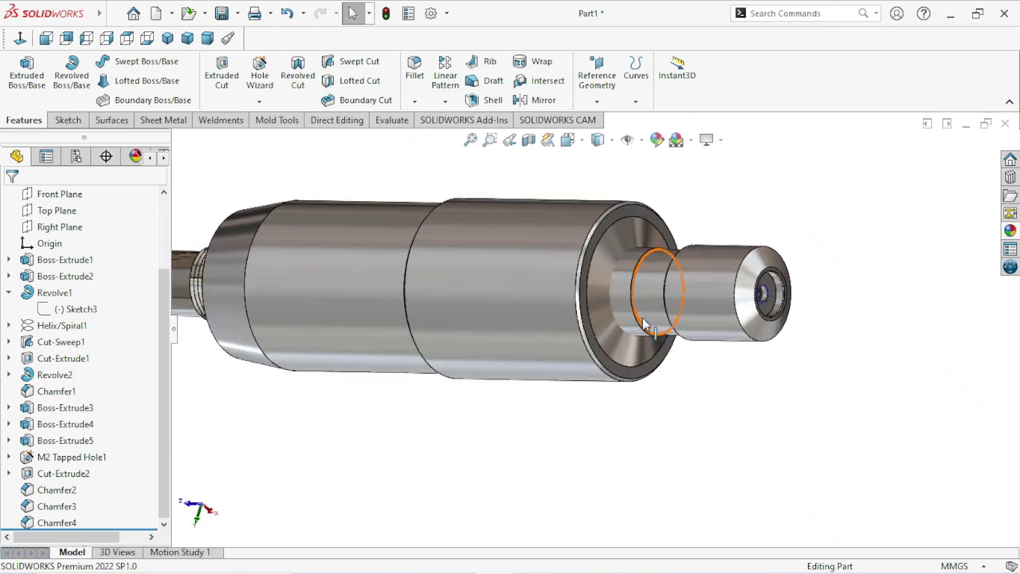
scroll(643, 318, "down", 3)
scroll(642, 317, "up", 2)
scroll(661, 417, "up", 1)
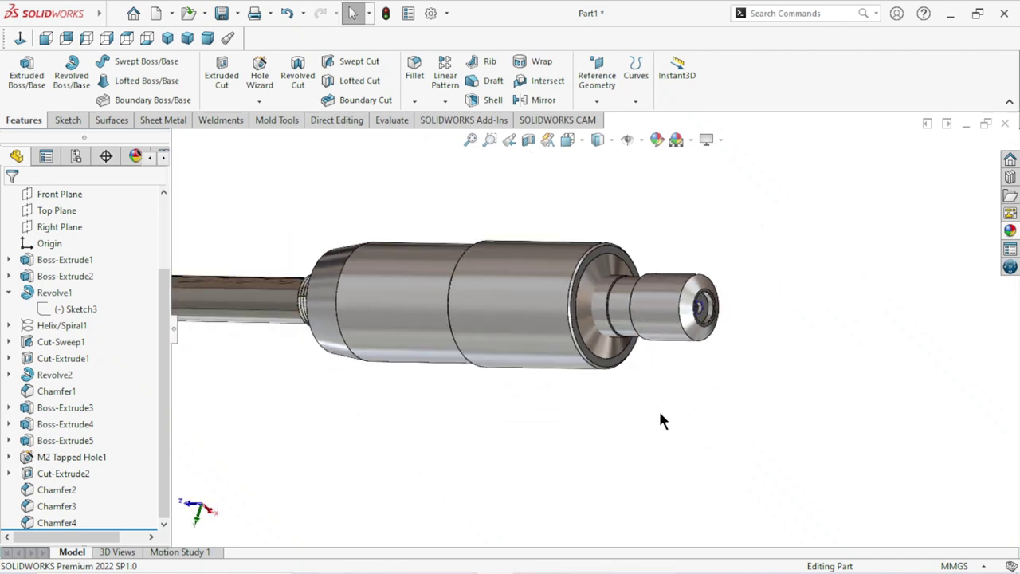
scroll(610, 400, "up", 2)
scroll(526, 355, "up", 1)
middle_click_drag(661, 365, 658, 382)
scroll(609, 360, "down", 2)
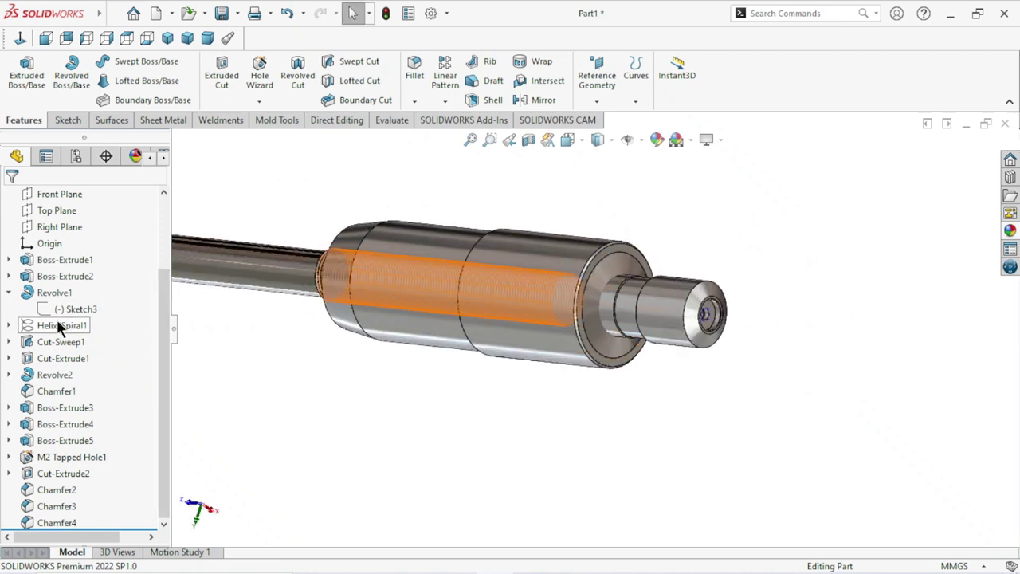
Step: Edit Boss-Extrude1 to add a 0.5 mm Blind Direction 2 beyond its 52.50 mm depth
left_click(39, 265)
left_click(75, 222)
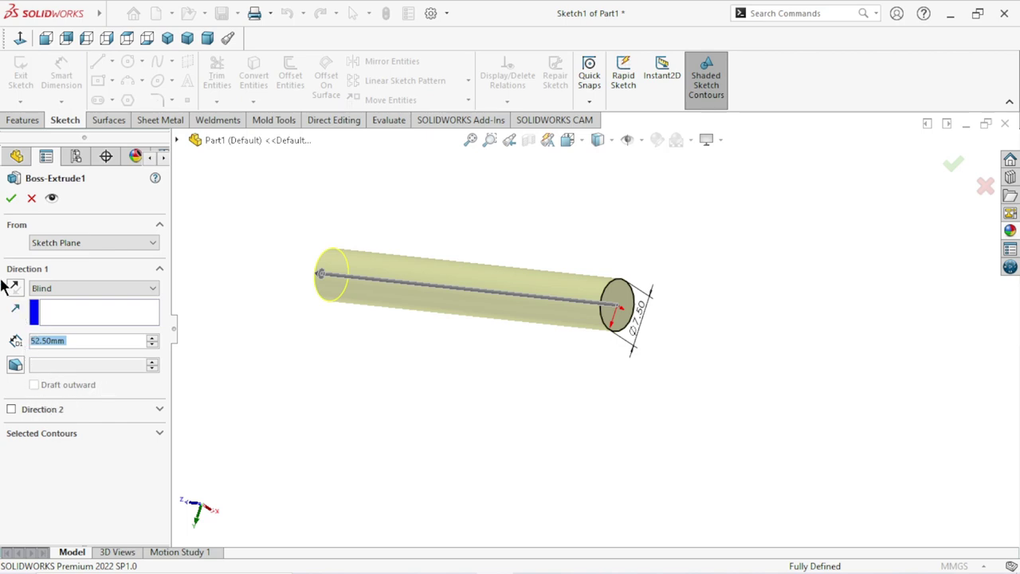
left_click(11, 410)
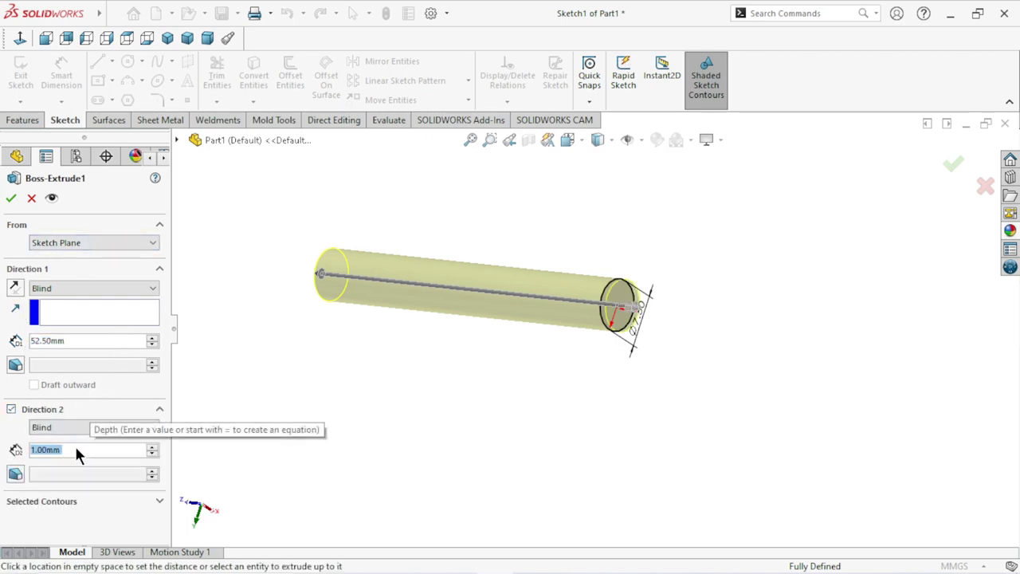
type("0.5")
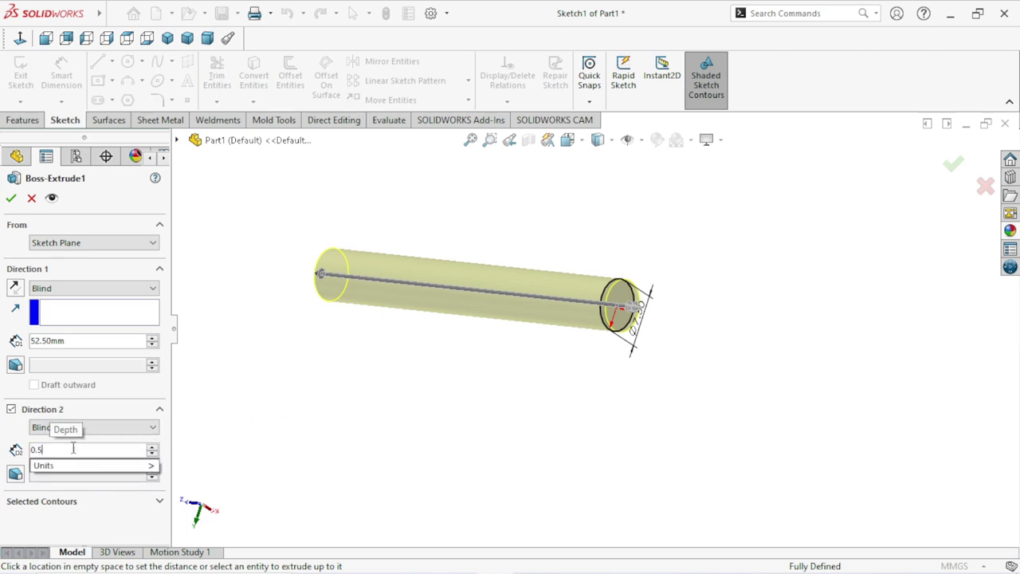
key("Return")
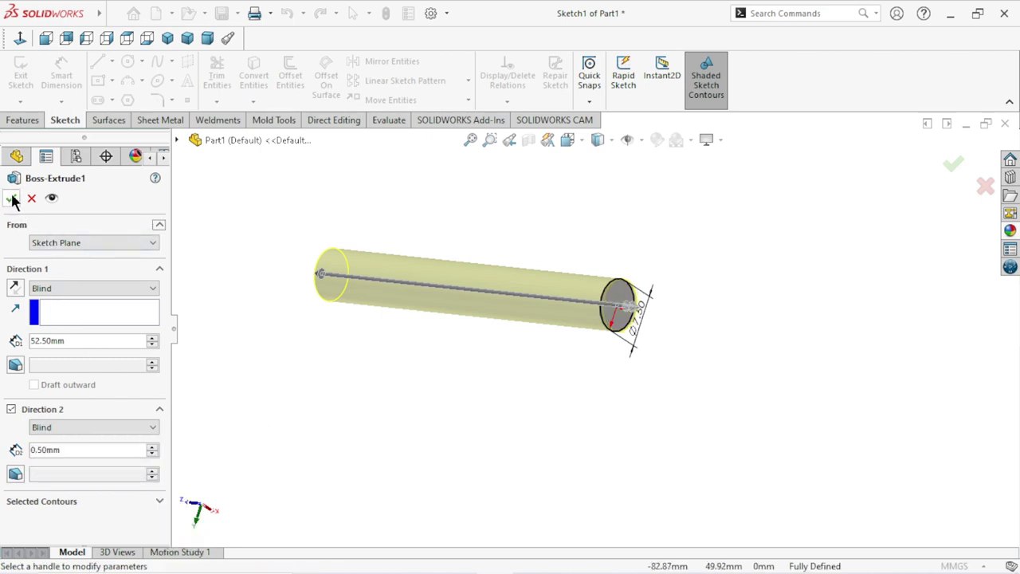
left_click(11, 198)
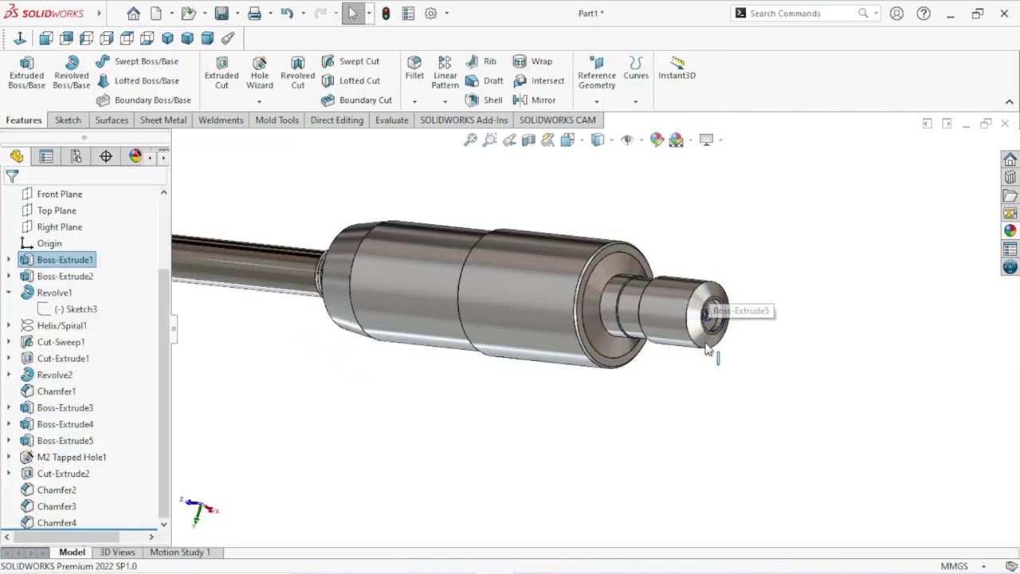
scroll(614, 351, "down", 3)
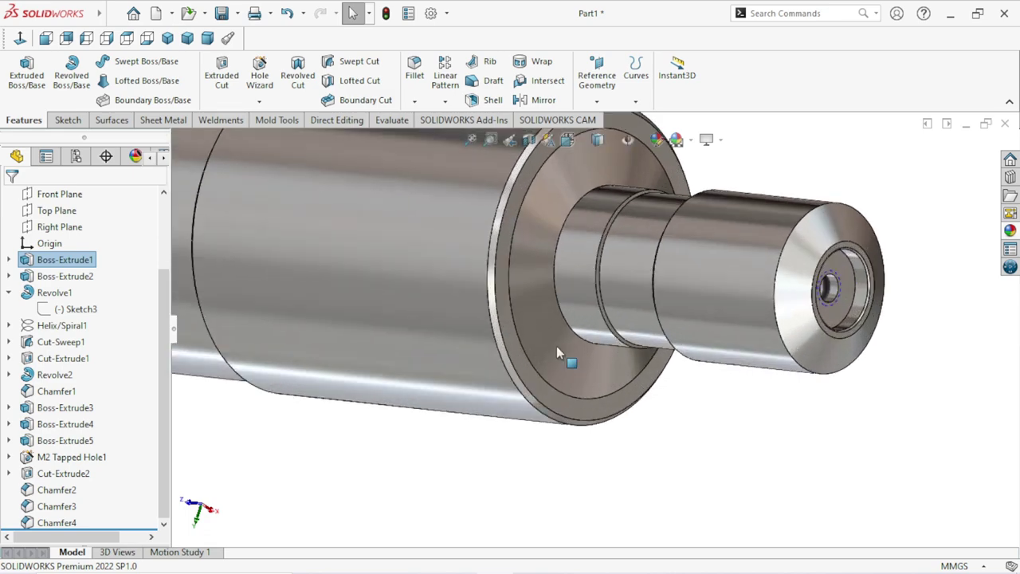
scroll(558, 354, "up", 3)
mouse_move(519, 422)
middle_mouse_down()
mouse_move(569, 417)
mouse_move(531, 346)
mouse_move(555, 295)
mouse_move(573, 307)
middle_mouse_up()
scroll(585, 312, "down", 5)
scroll(585, 313, "down", 3)
middle_click_drag(649, 433, 621, 382)
scroll(599, 412, "up", 2)
scroll(612, 388, "up", 3)
scroll(612, 394, "up", 2)
scroll(582, 406, "up", 2)
scroll(506, 345, "down", 1)
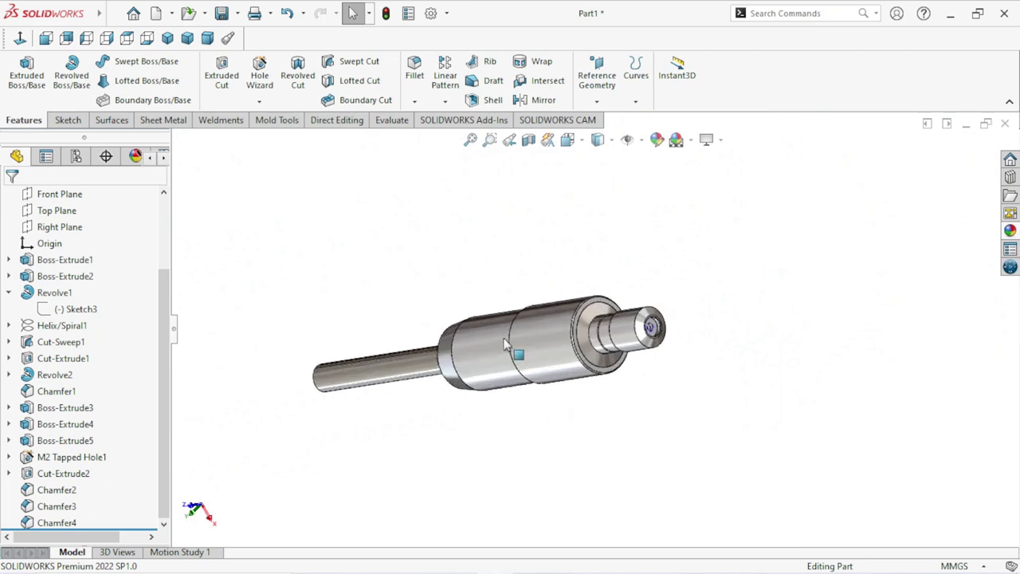
middle_click_drag(505, 344, 581, 448)
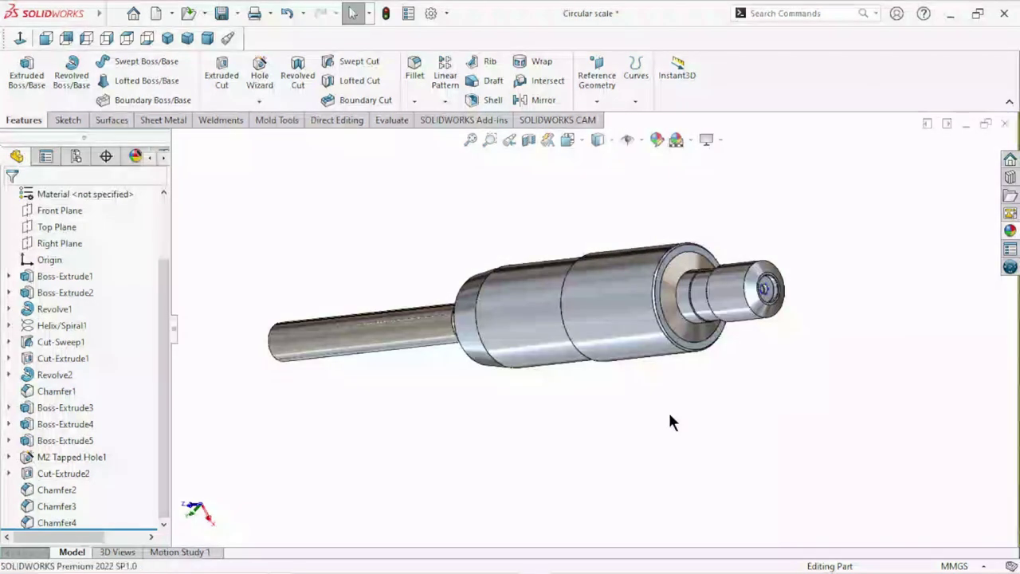
mouse_move(668, 412)
middle_mouse_down()
mouse_move(643, 379)
mouse_move(670, 408)
middle_mouse_up()
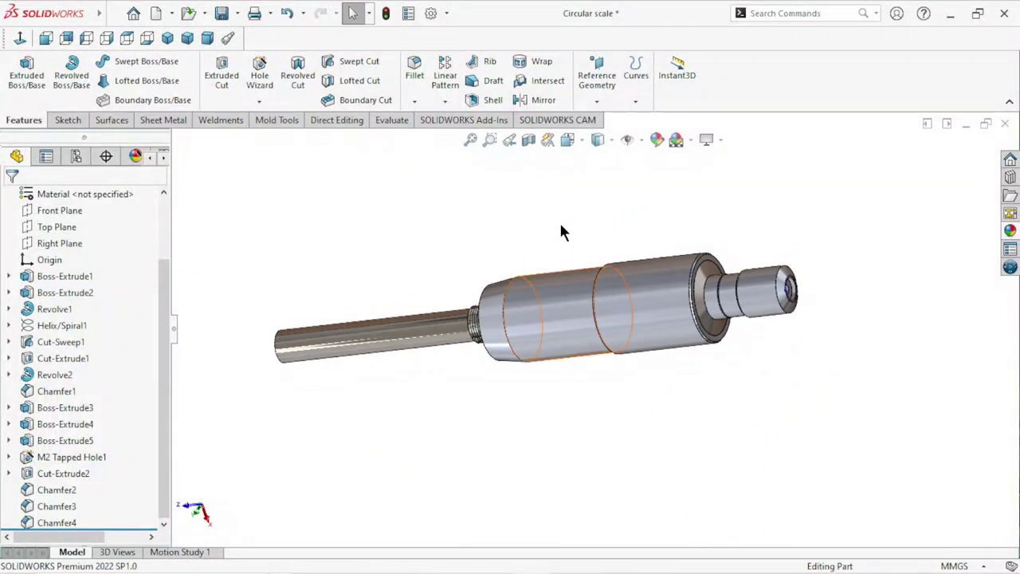
Step: Create Plane1 tangent to the large cylinder face and perpendicular to Right Plane
left_click(597, 94)
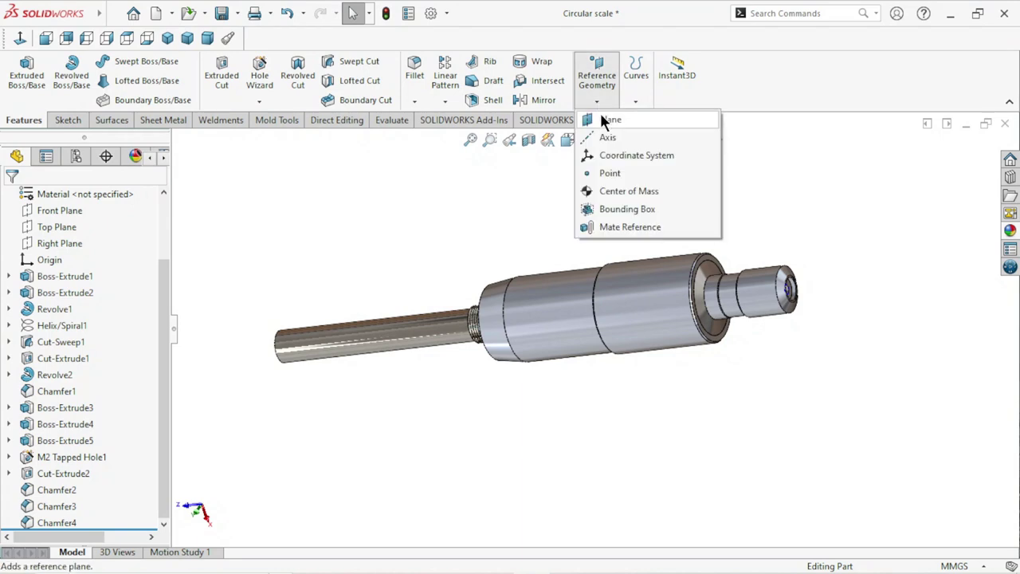
left_click(602, 118)
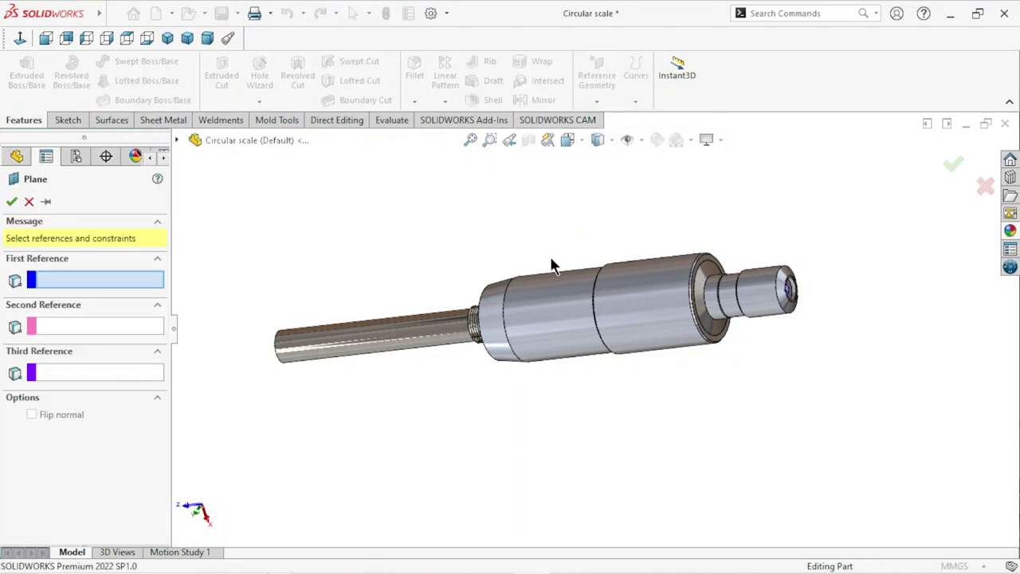
middle_click_drag(490, 426, 535, 412)
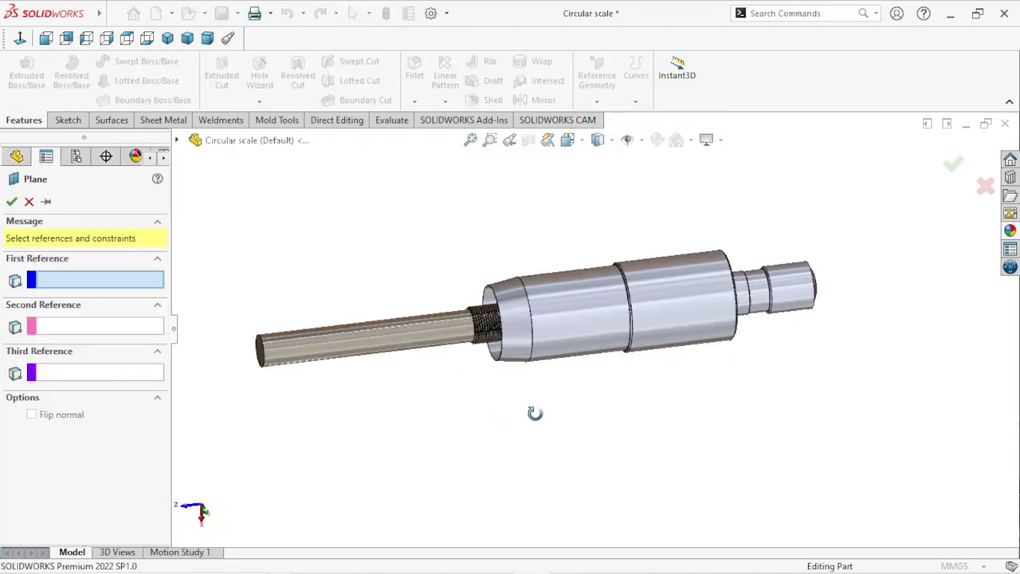
left_click(516, 325)
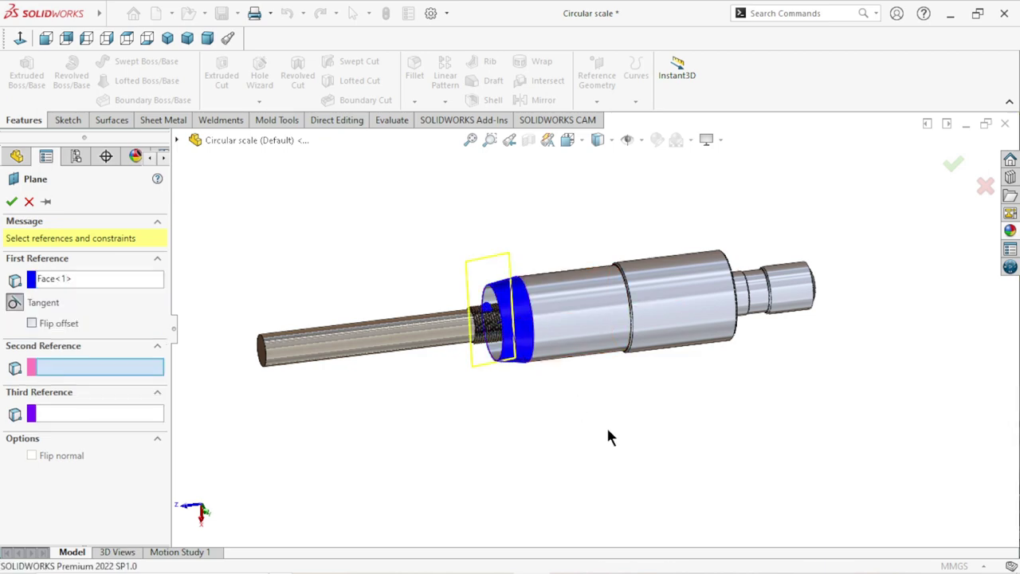
mouse_move(608, 437)
middle_mouse_down()
mouse_move(550, 326)
mouse_move(547, 387)
mouse_move(565, 330)
mouse_move(677, 415)
mouse_move(707, 379)
mouse_move(675, 350)
mouse_move(640, 422)
mouse_move(669, 444)
middle_mouse_up()
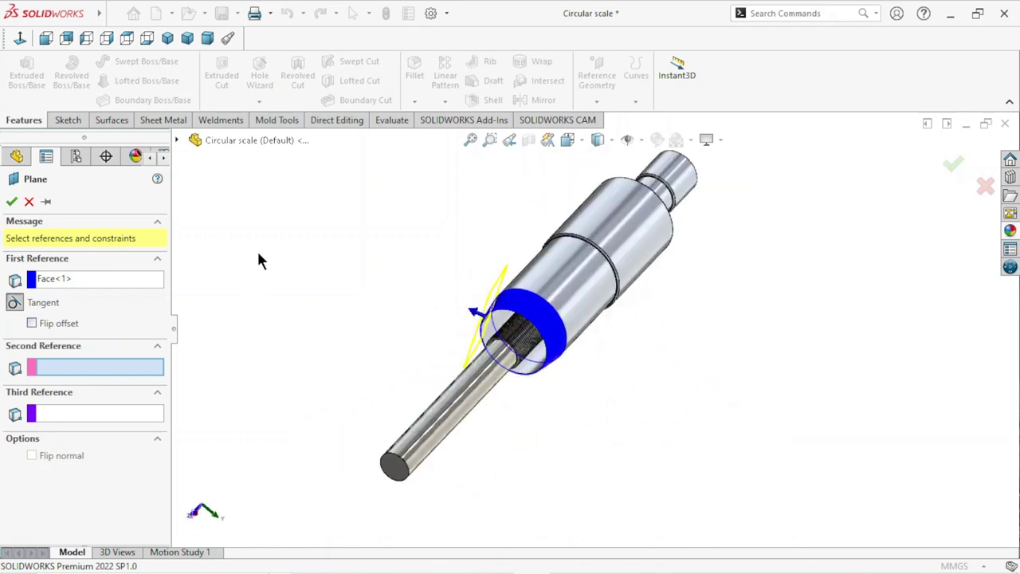
left_click(178, 140)
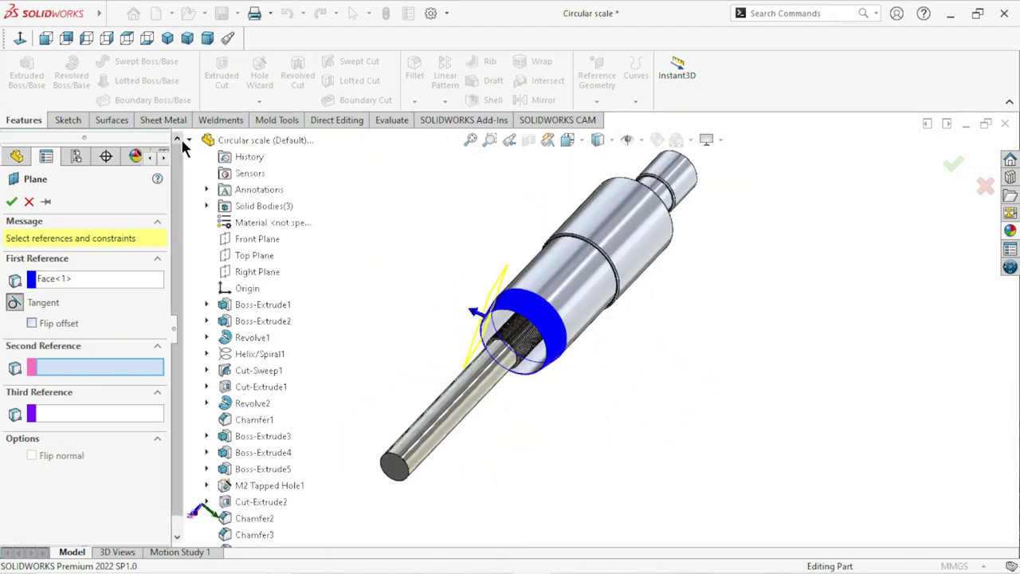
left_click(261, 272)
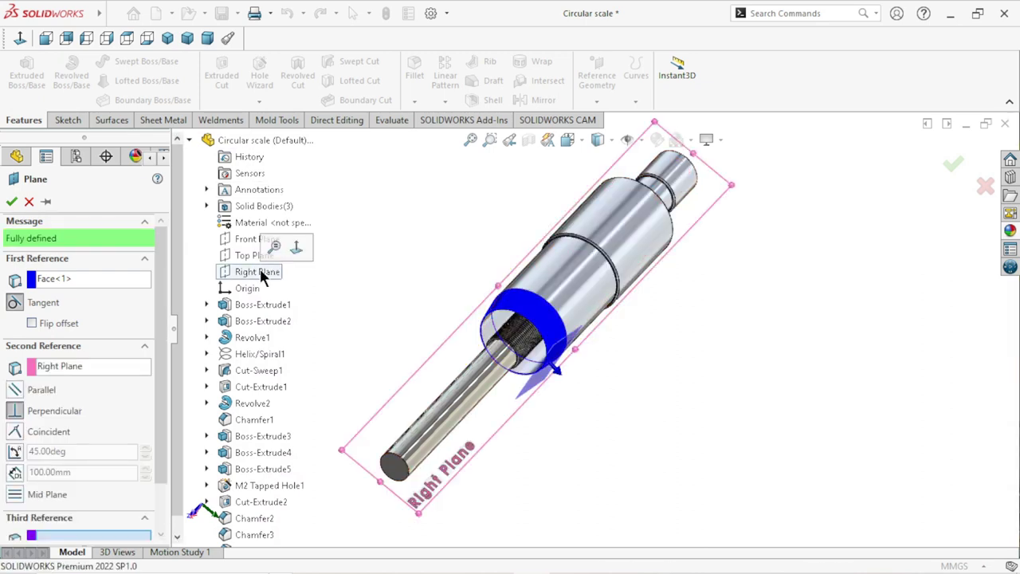
left_click(19, 395)
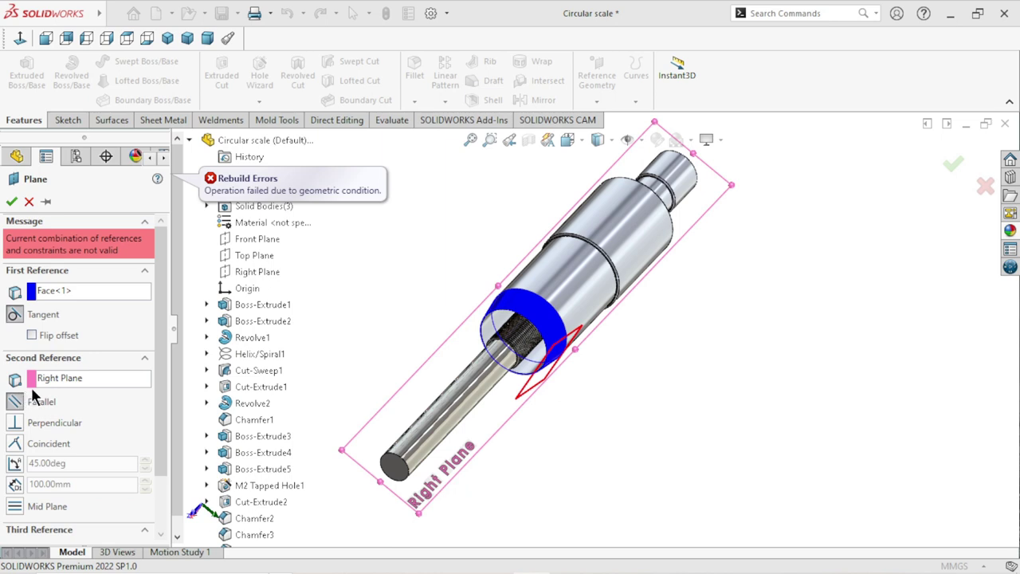
left_click(13, 426)
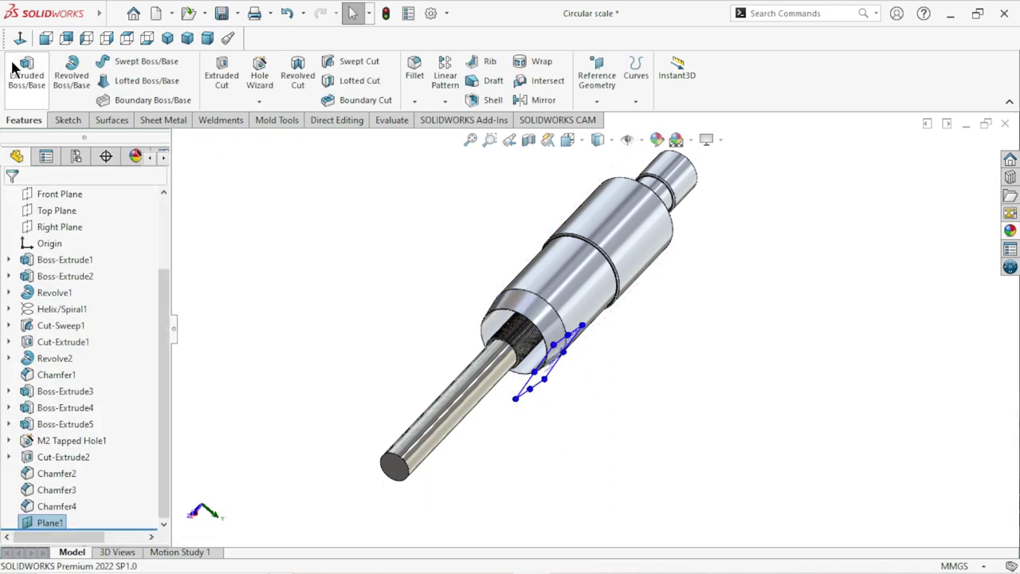
Step: Turn the view normal to Plane1 and zoom in on the part
left_click(20, 38)
scroll(635, 389, "down", 3)
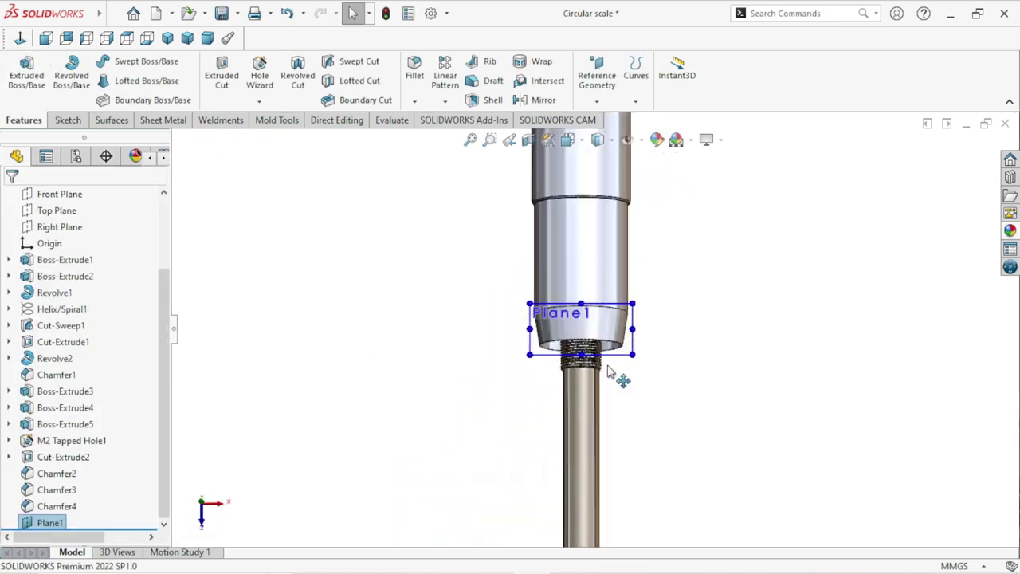
scroll(614, 376, "down", 3)
scroll(586, 328, "up", 2)
scroll(586, 330, "up", 1)
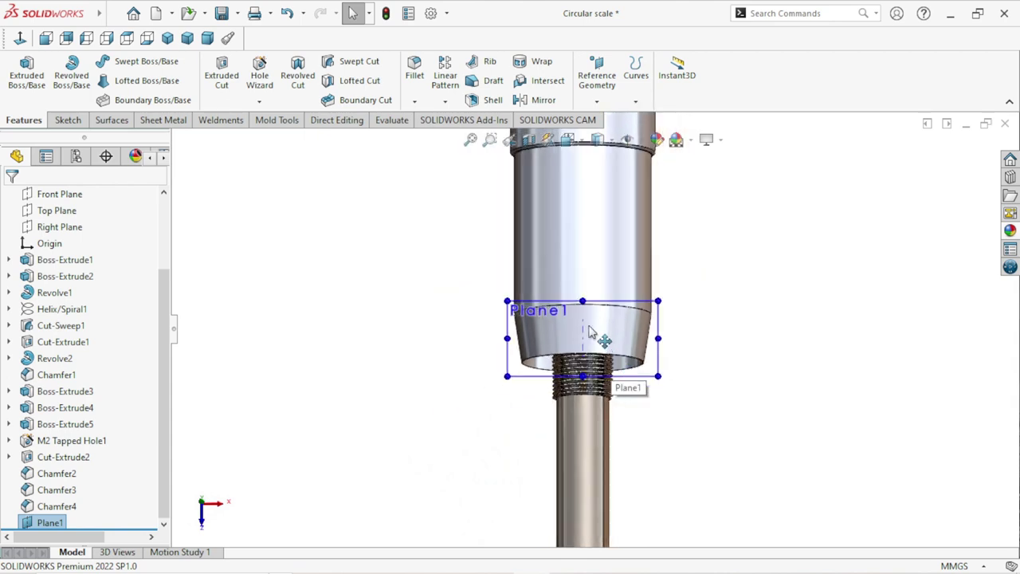
scroll(585, 333, "down", 3)
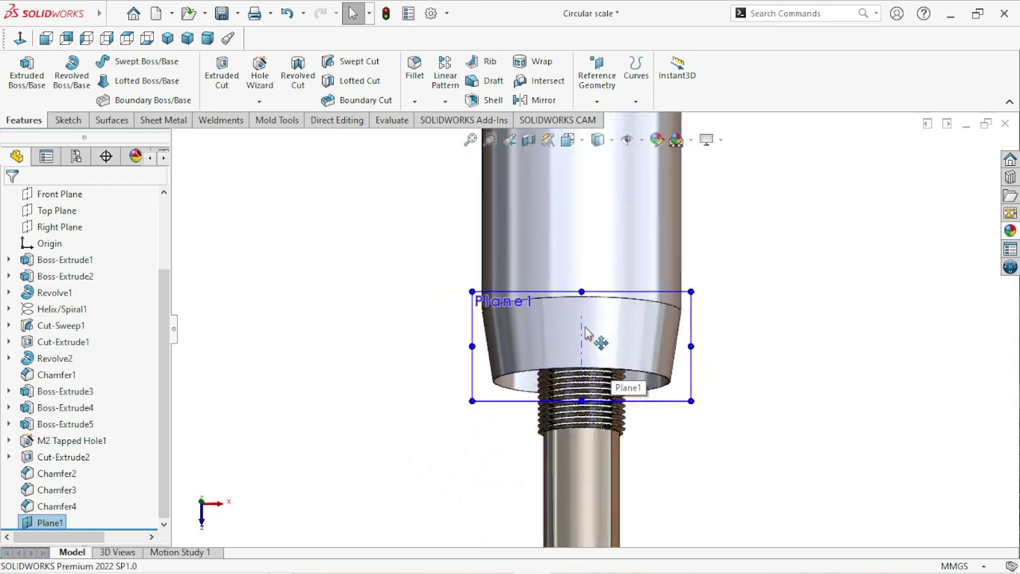
Step: Draw a vertical centerline on the axis from above the collar to the thread top
left_click(62, 123)
left_click(112, 61)
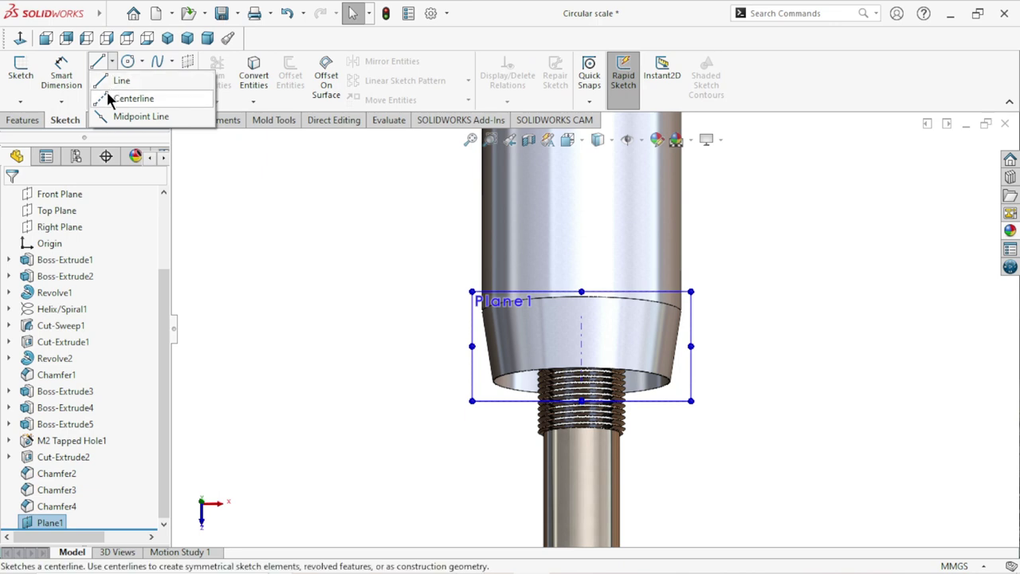
left_click(109, 97)
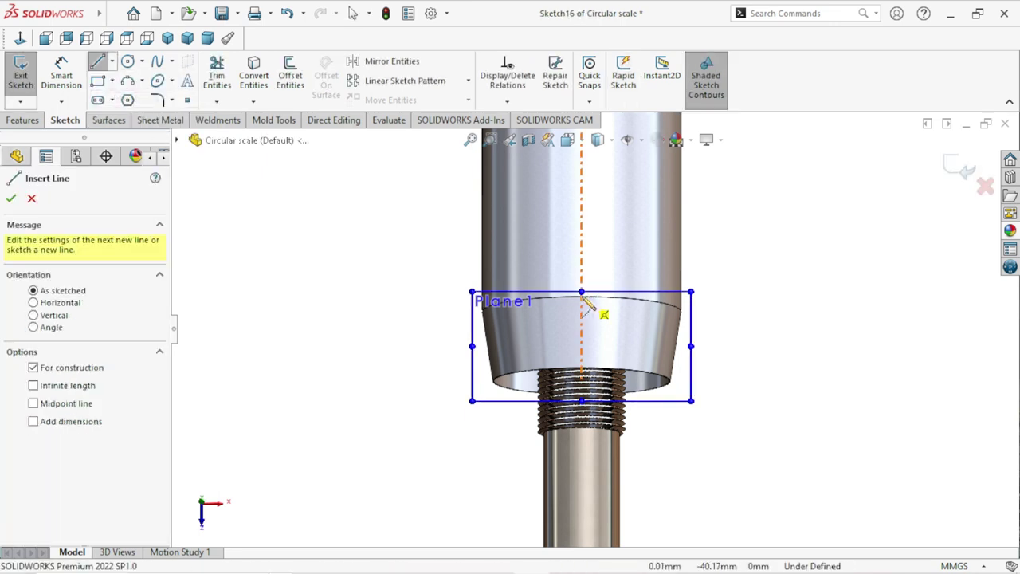
scroll(594, 315, "down", 3)
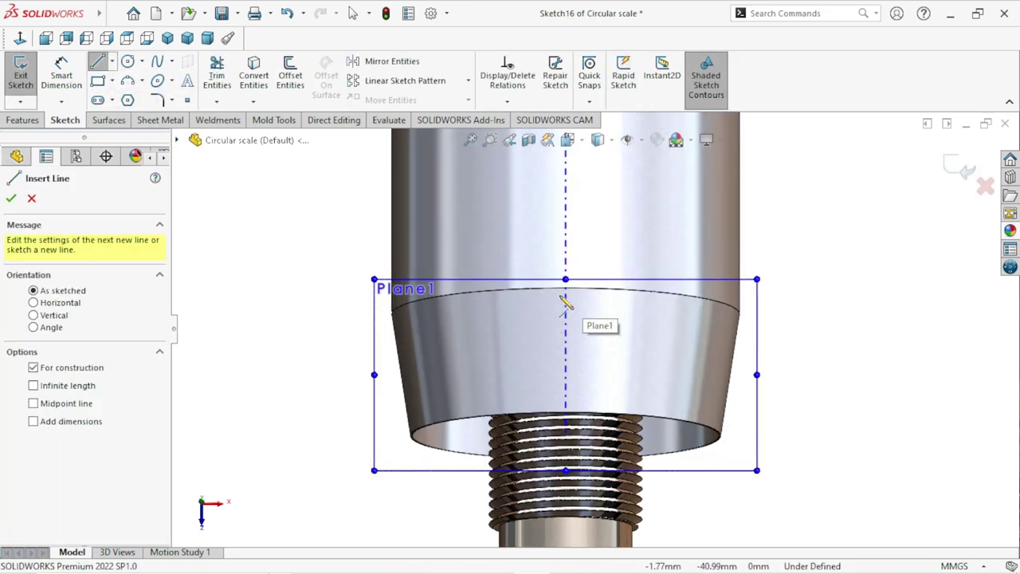
left_click(566, 238)
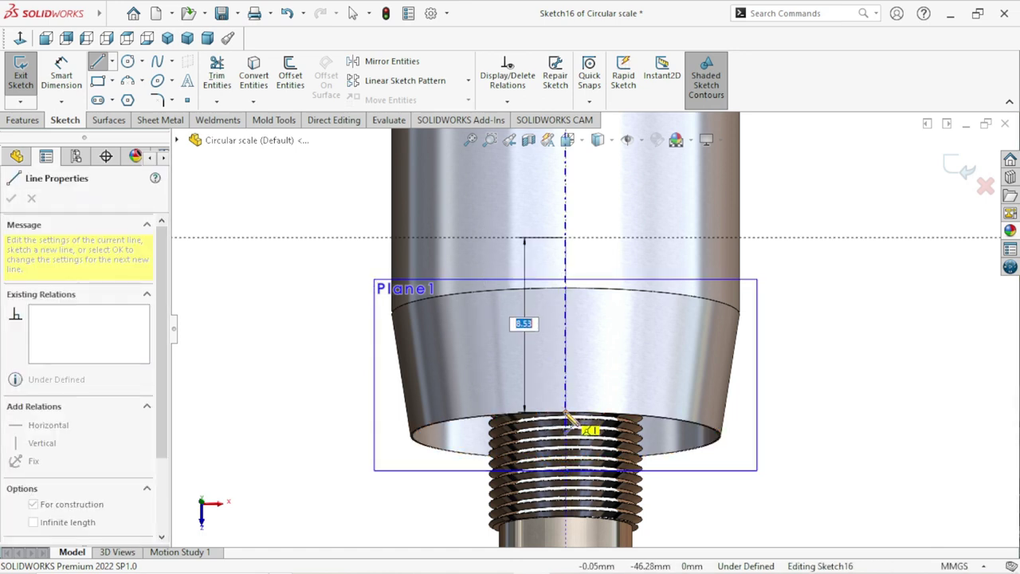
left_click(566, 413)
right_click(785, 287)
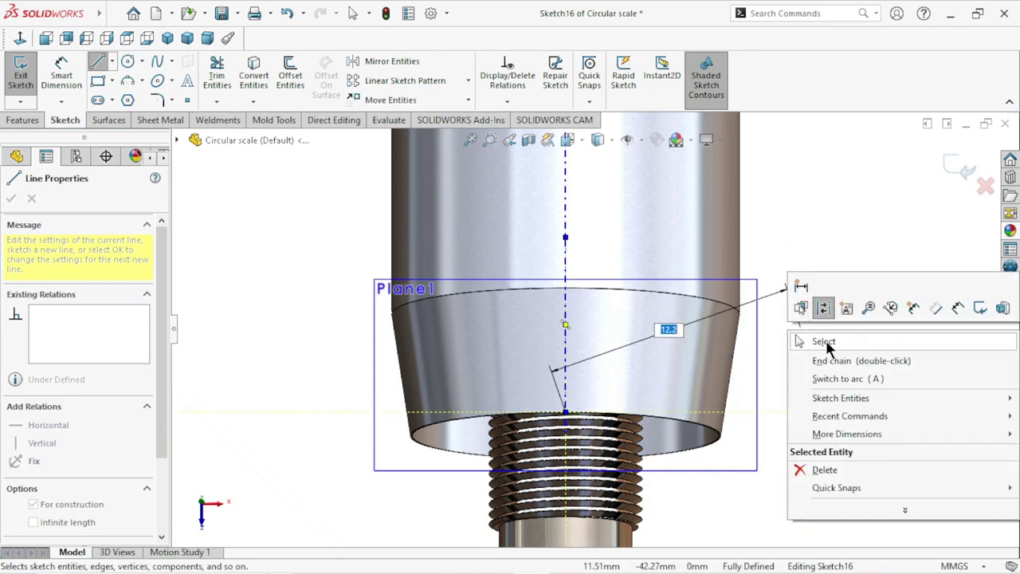
left_click(827, 345)
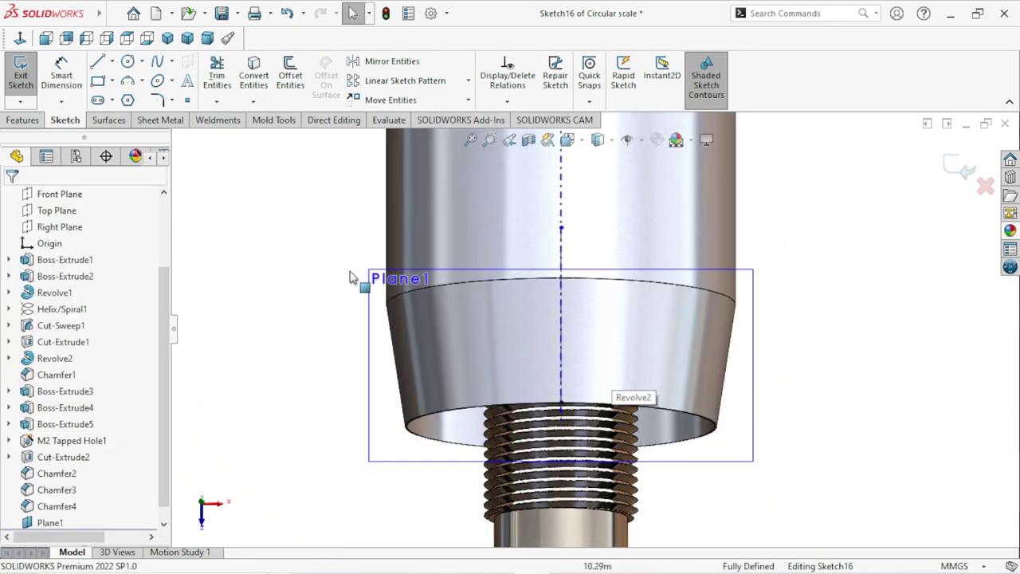
Step: Draw a thin corner rectangle beside the construction line
left_click(801, 211)
left_click(813, 412)
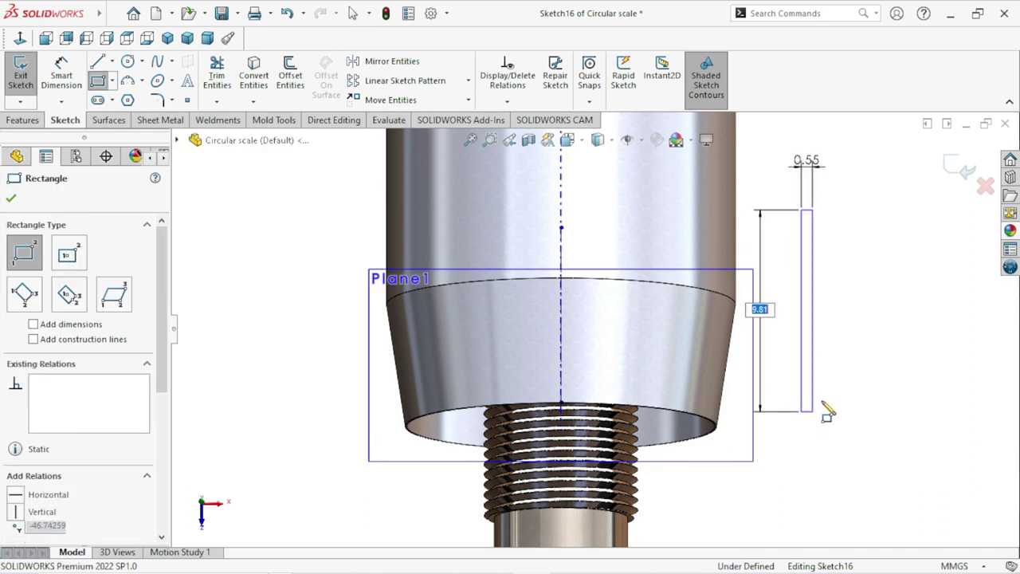
right_click(872, 372)
left_click(873, 373)
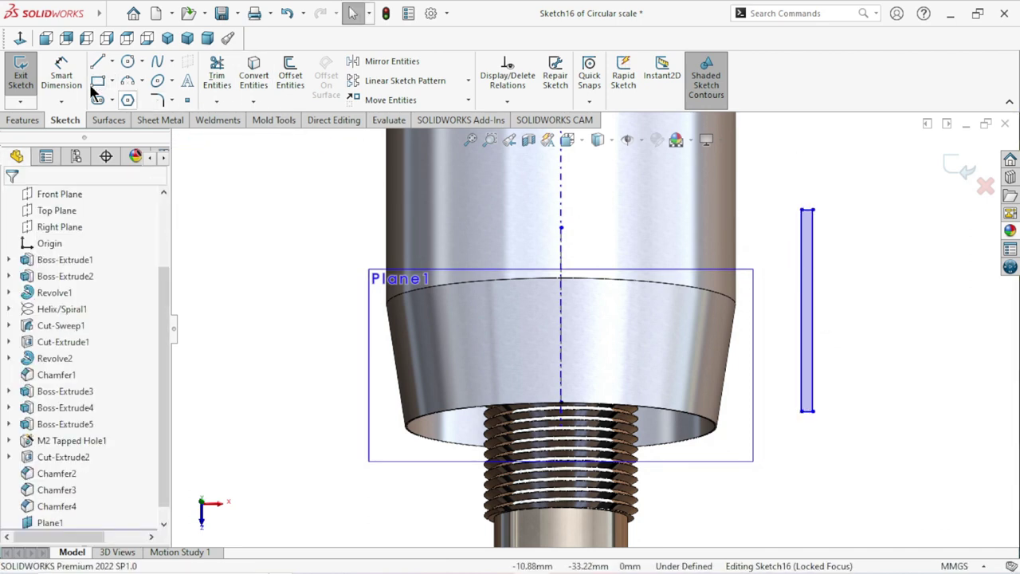
Step: Dimension the rectangle 5 mm tall and 0.05 mm wide
left_click(61, 75)
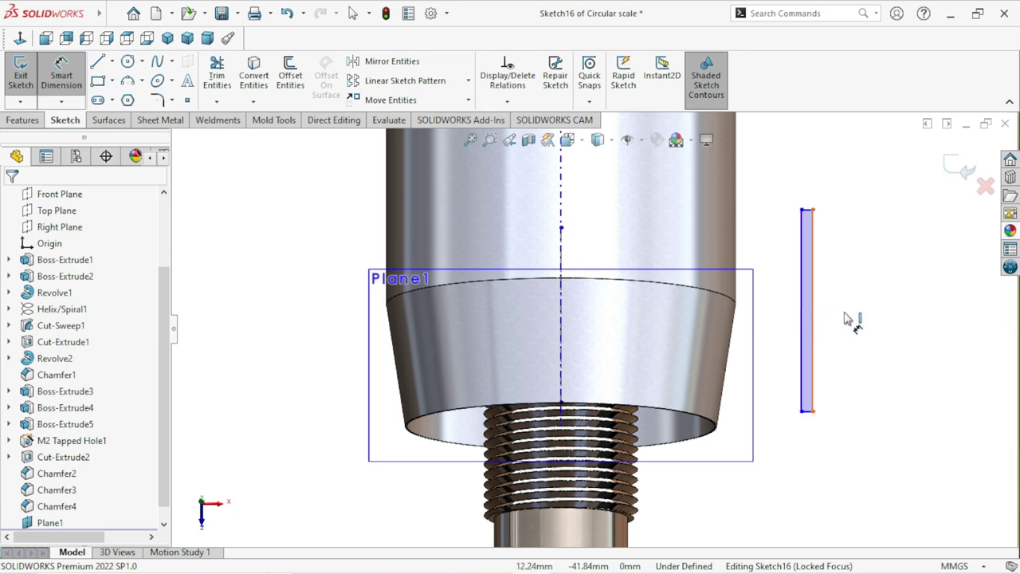
left_click(813, 319)
left_click(852, 317)
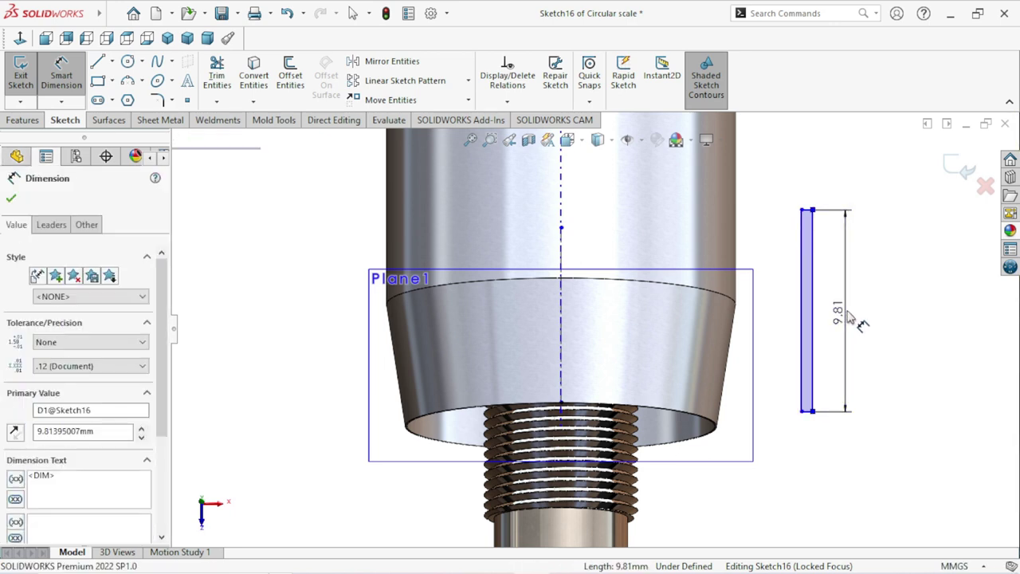
type("5")
left_click(783, 291)
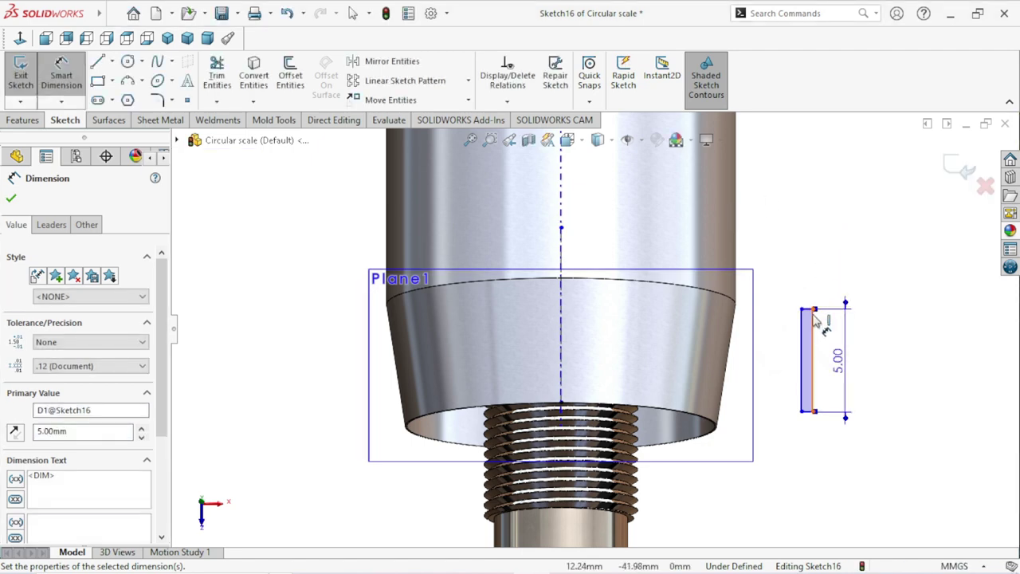
scroll(845, 313, "down", 5)
left_click(717, 273)
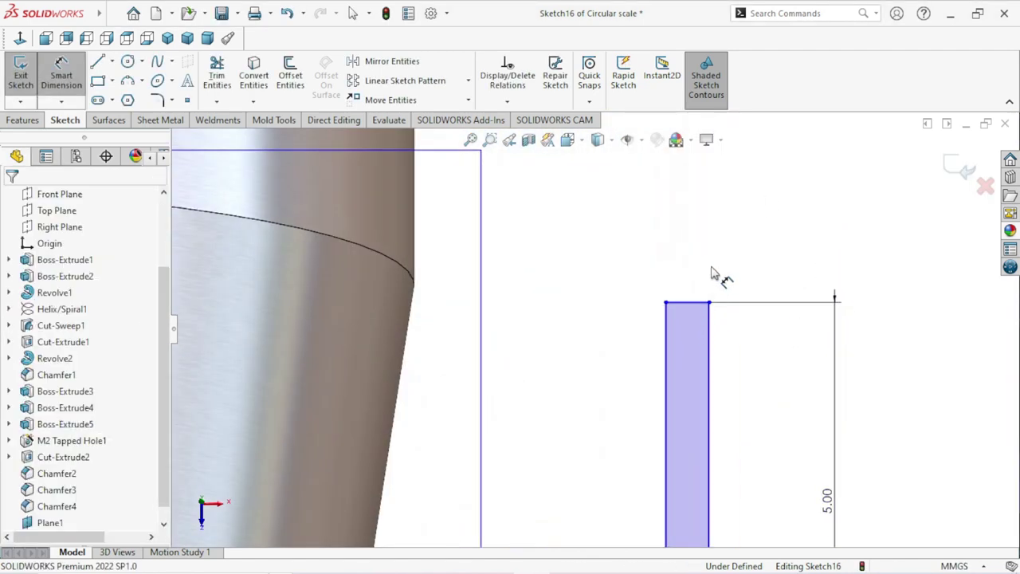
left_click(687, 305)
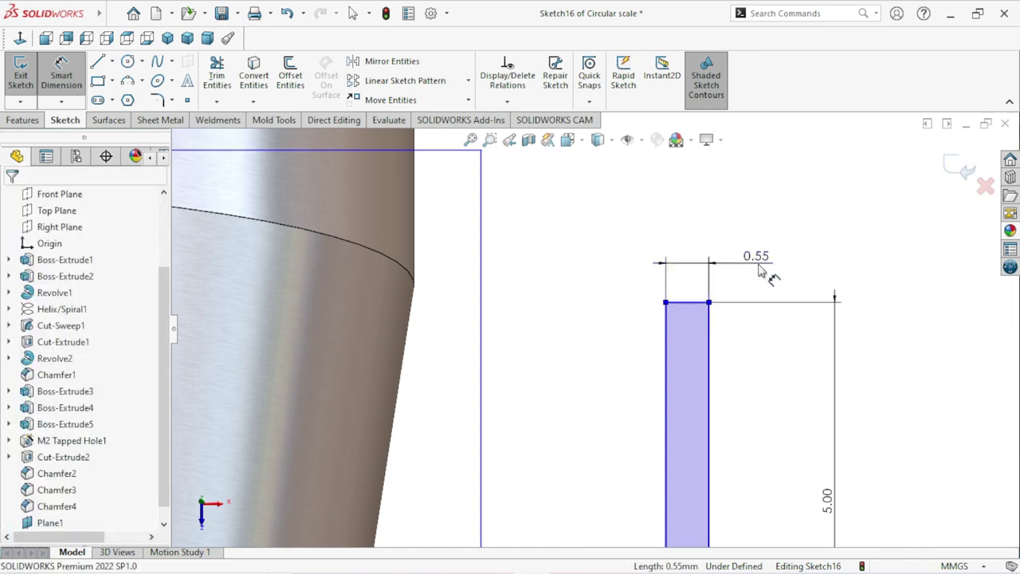
left_click(759, 271)
type("0.05")
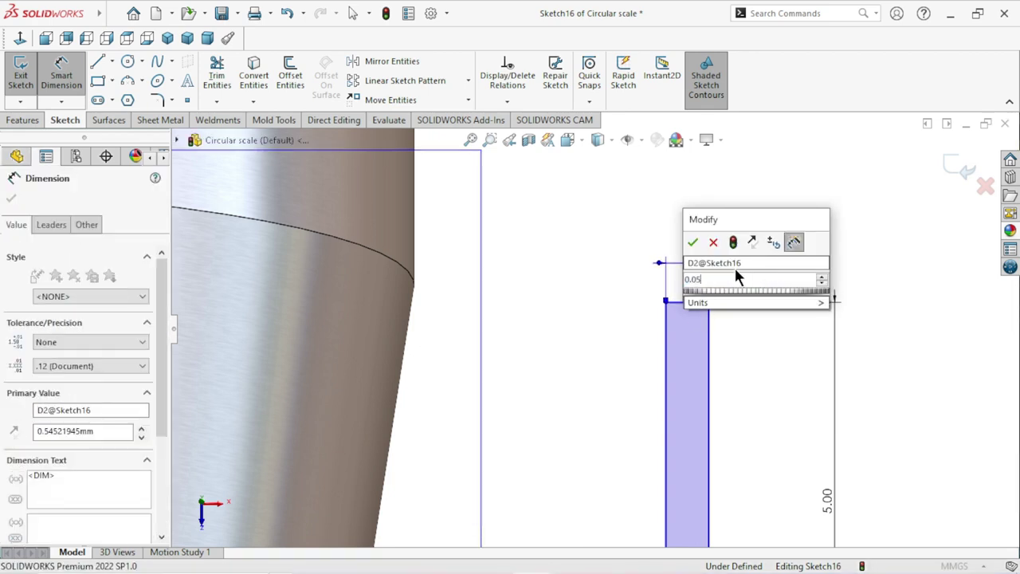
left_click(693, 243)
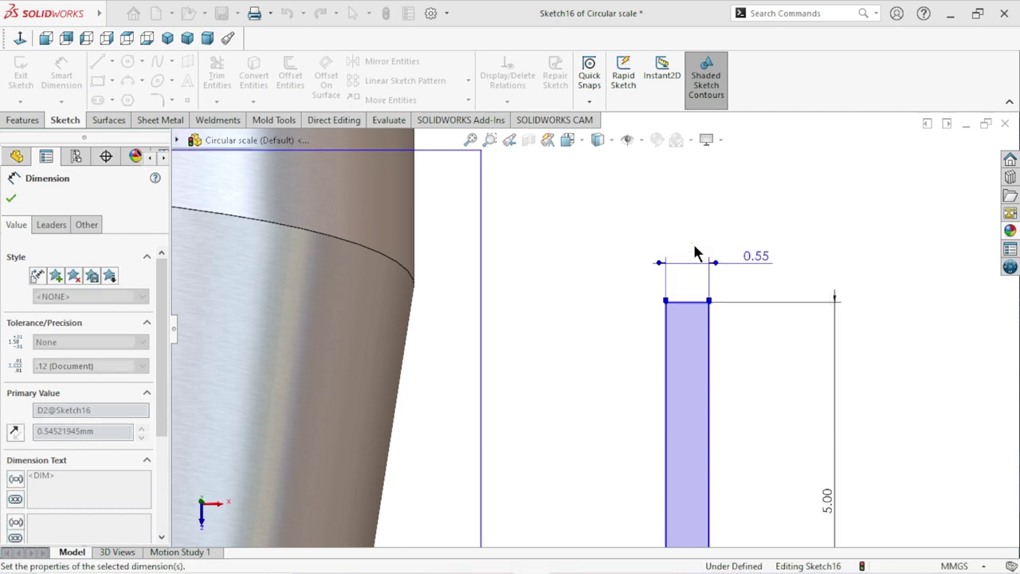
key("f")
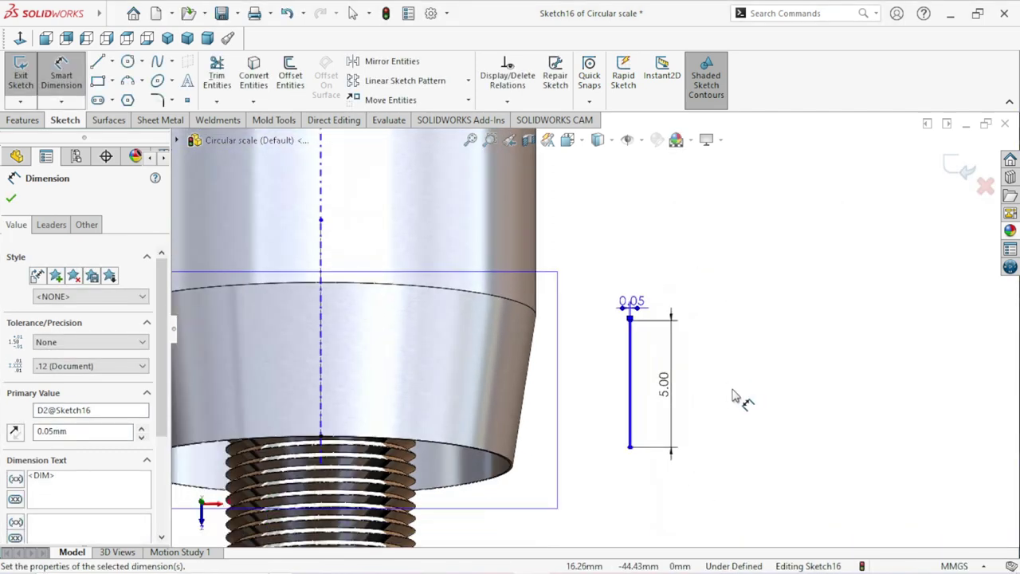
left_click(11, 200)
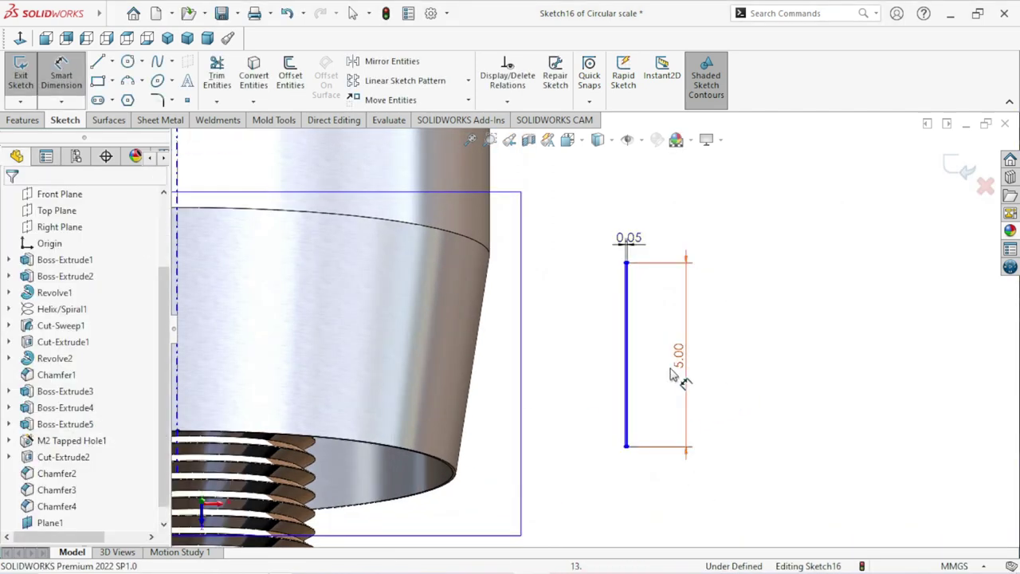
Step: Make the rectangle's bottom point coincident with the centerline's lower end
scroll(638, 366, "down", 2)
scroll(603, 392, "up", 2)
scroll(624, 365, "up", 2)
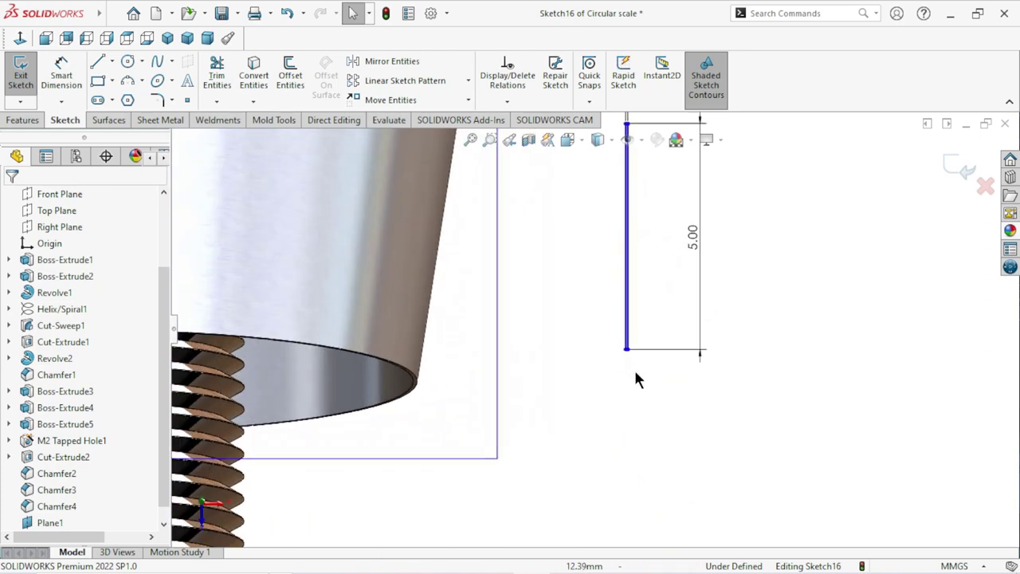
scroll(629, 362, "up", 2)
scroll(624, 367, "up", 2)
scroll(620, 386, "up", 1)
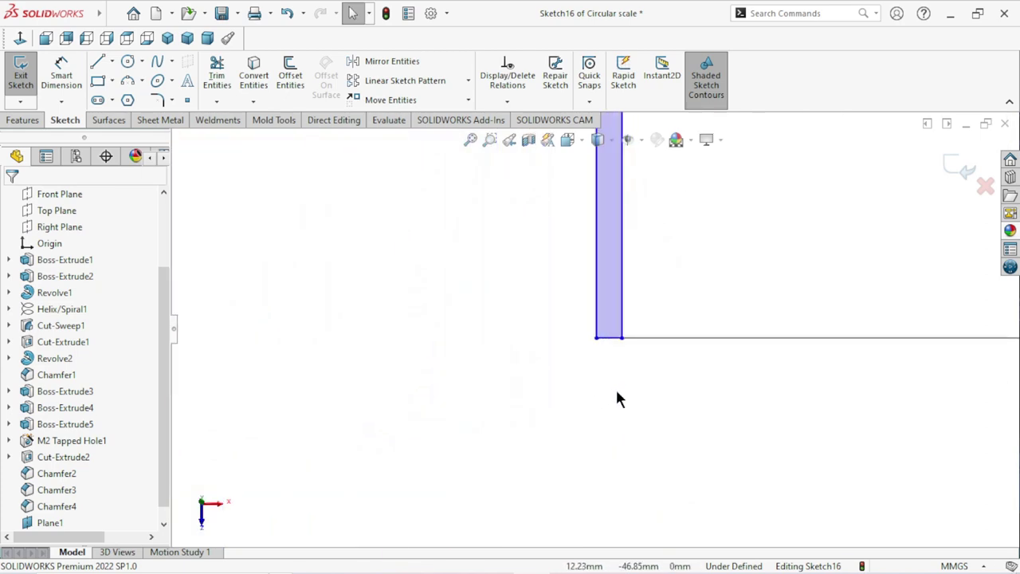
left_click(610, 340)
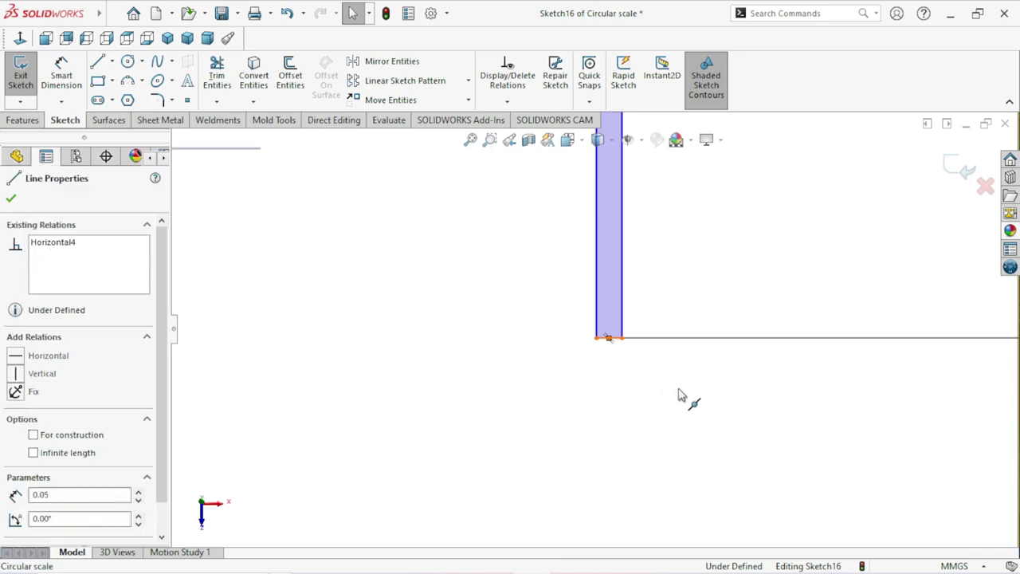
scroll(669, 388, "down", 5)
scroll(656, 394, "down", 2)
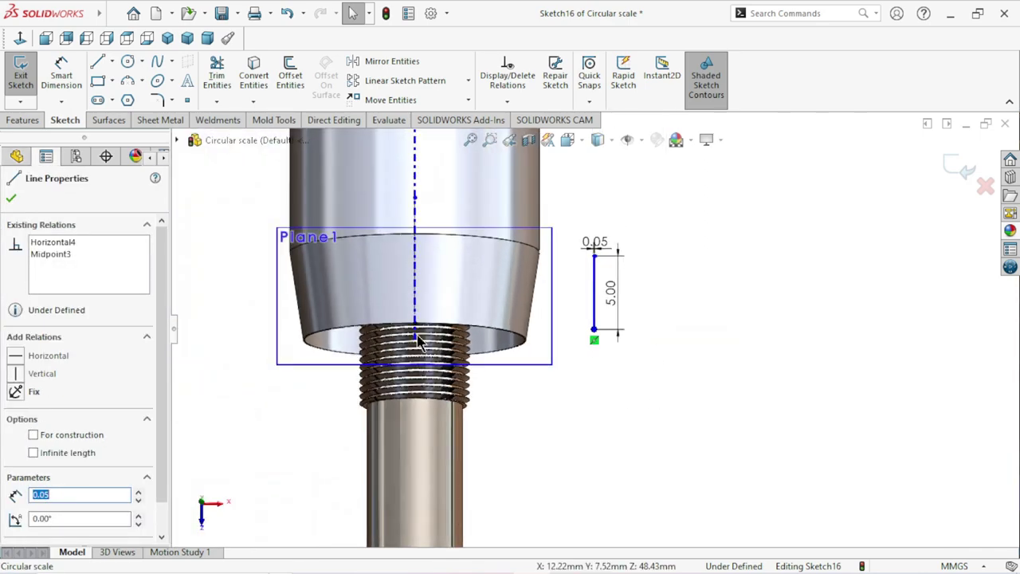
scroll(435, 341, "up", 4)
scroll(489, 314, "up", 2)
scroll(499, 312, "up", 2)
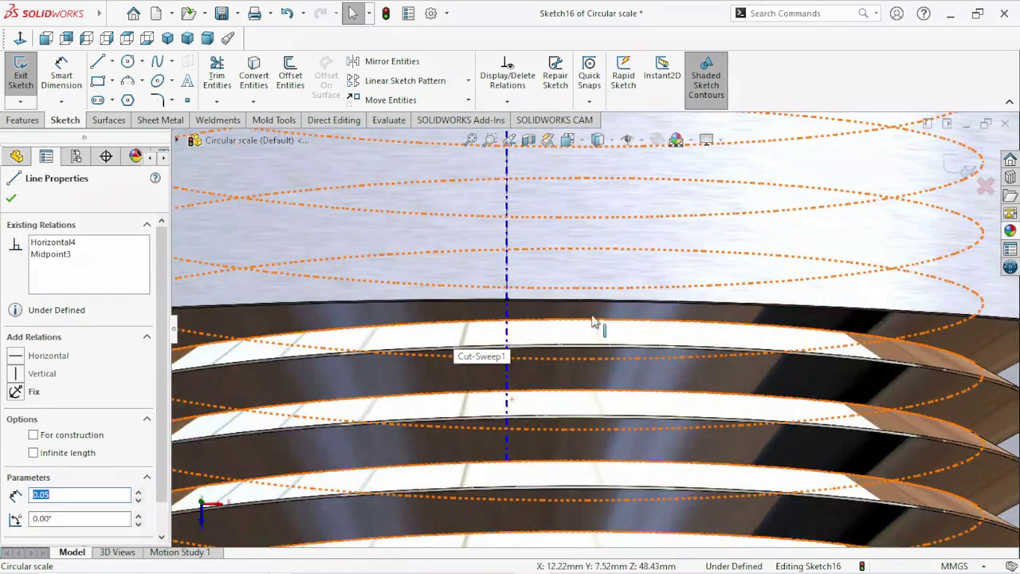
scroll(510, 311, "up", 1)
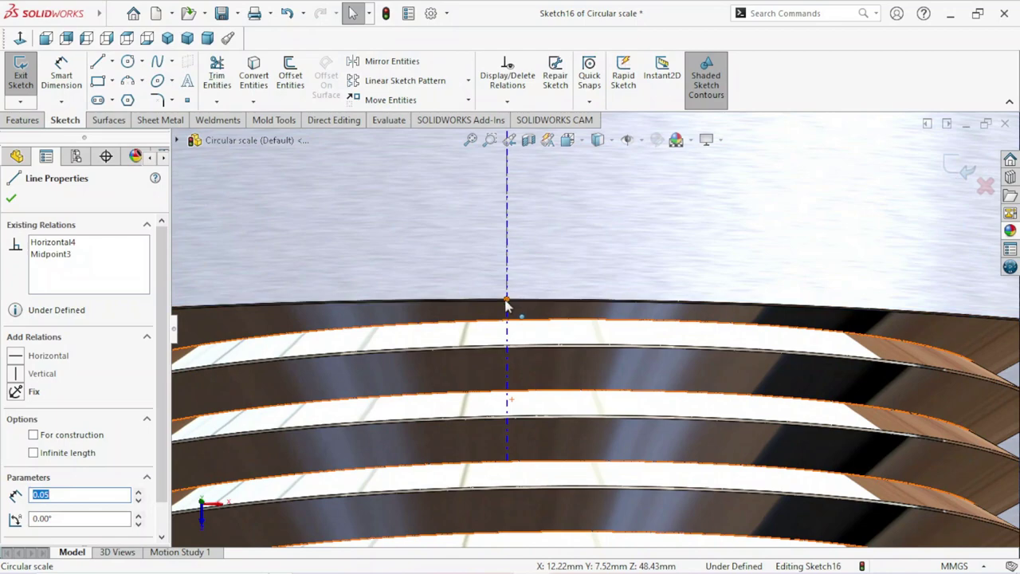
left_click(509, 302)
left_click(506, 300, "ctrl")
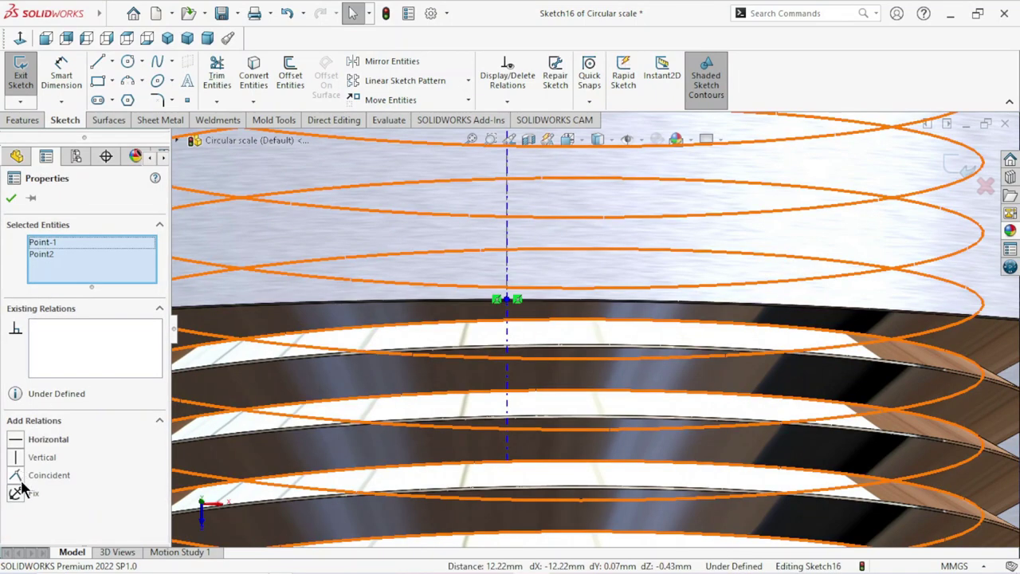
left_click(18, 477)
scroll(471, 410, "down", 1)
scroll(506, 388, "down", 2)
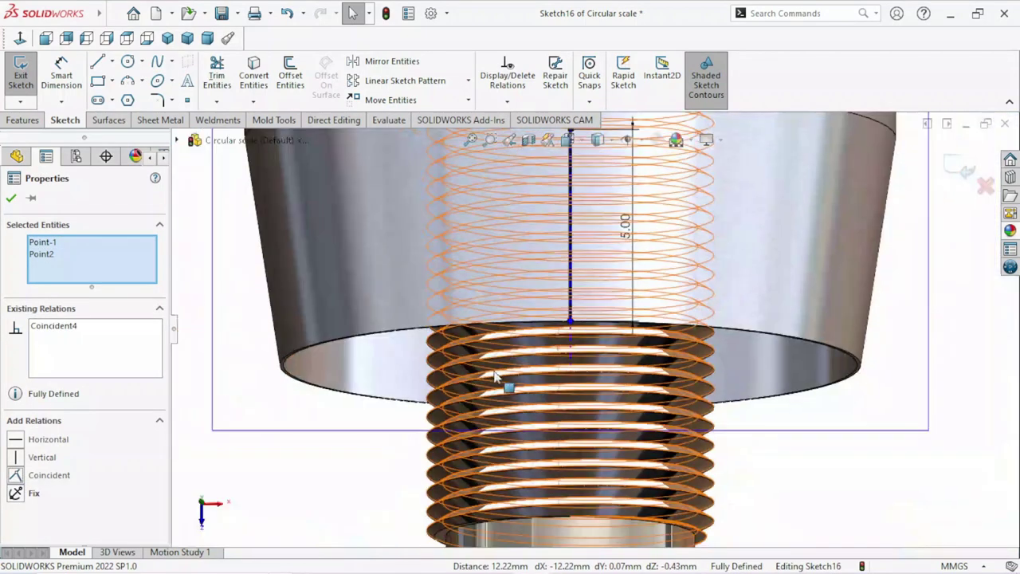
scroll(562, 362, "down", 2)
left_click(11, 199)
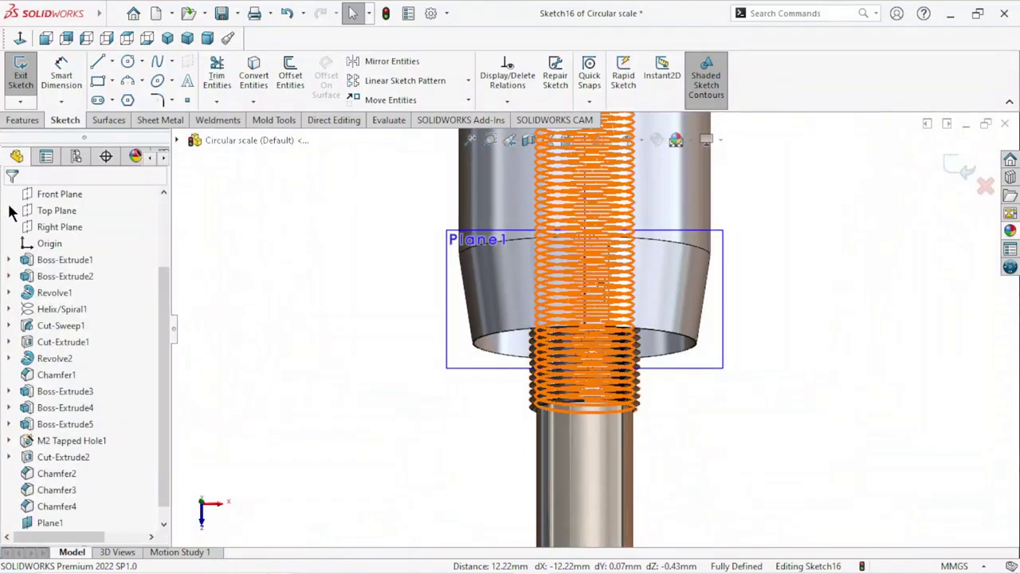
scroll(670, 342, "down", 2)
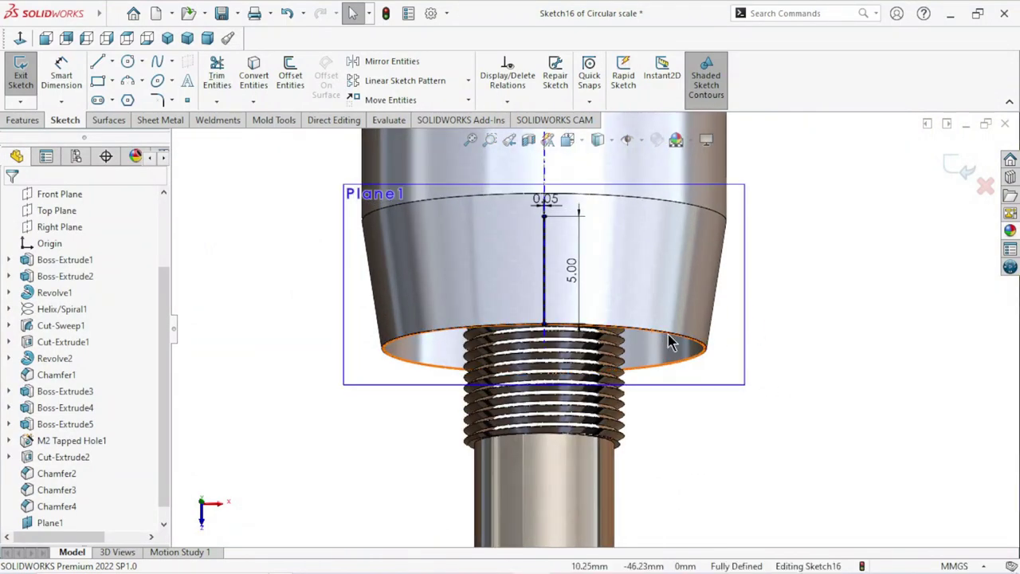
Step: Cut-extrude the Sketch16 rectangle Blind 0.03 mm deep into the part
left_click(16, 123)
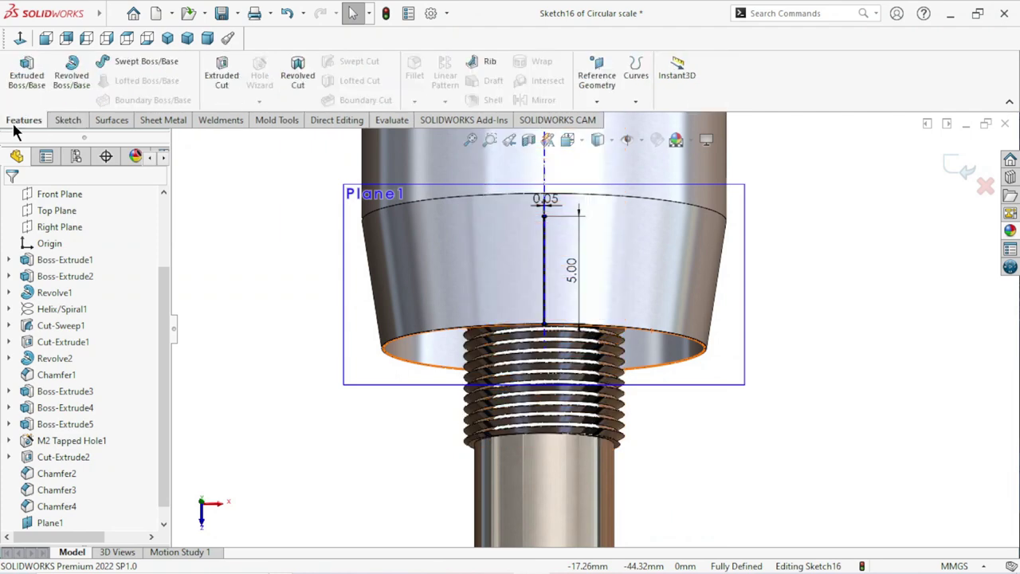
left_click(221, 75)
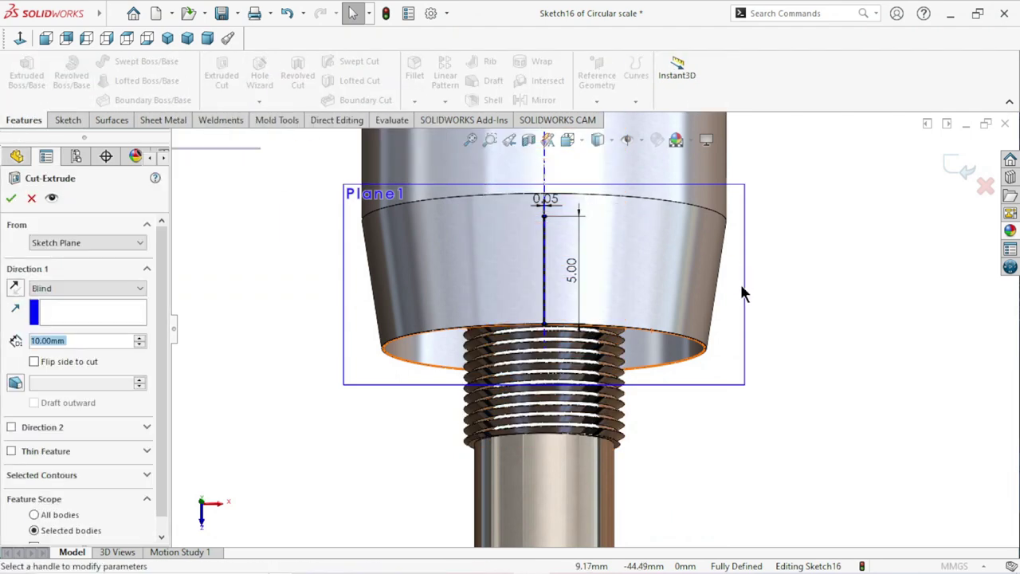
type("0")
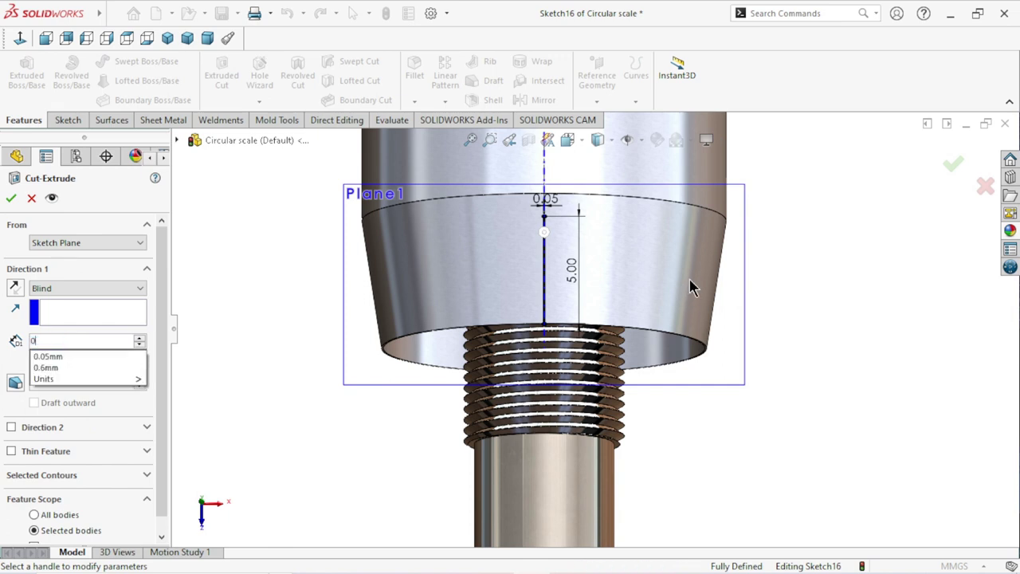
type(".02")
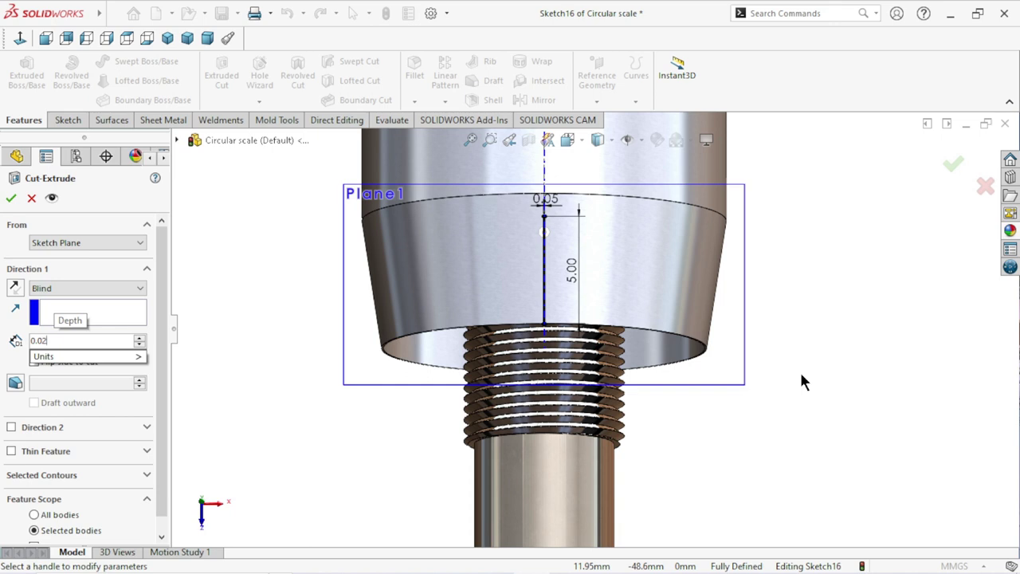
key("BackSpace")
type("3")
key("Return")
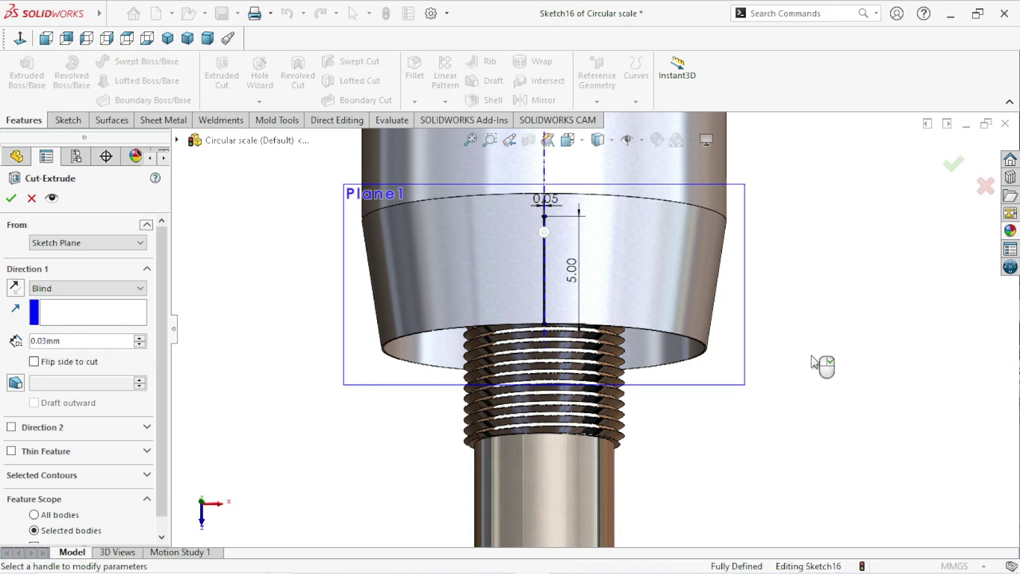
left_click(11, 199)
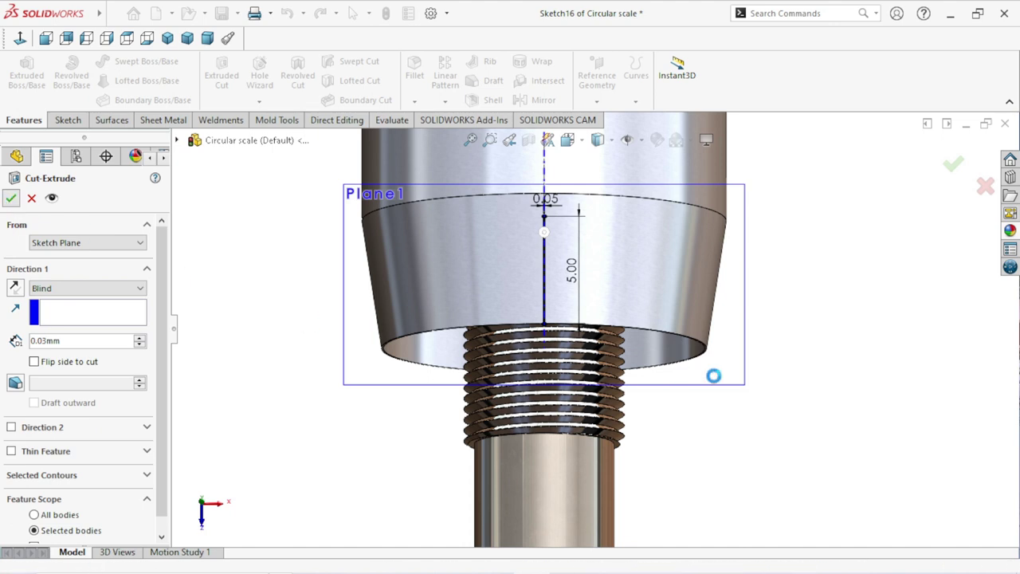
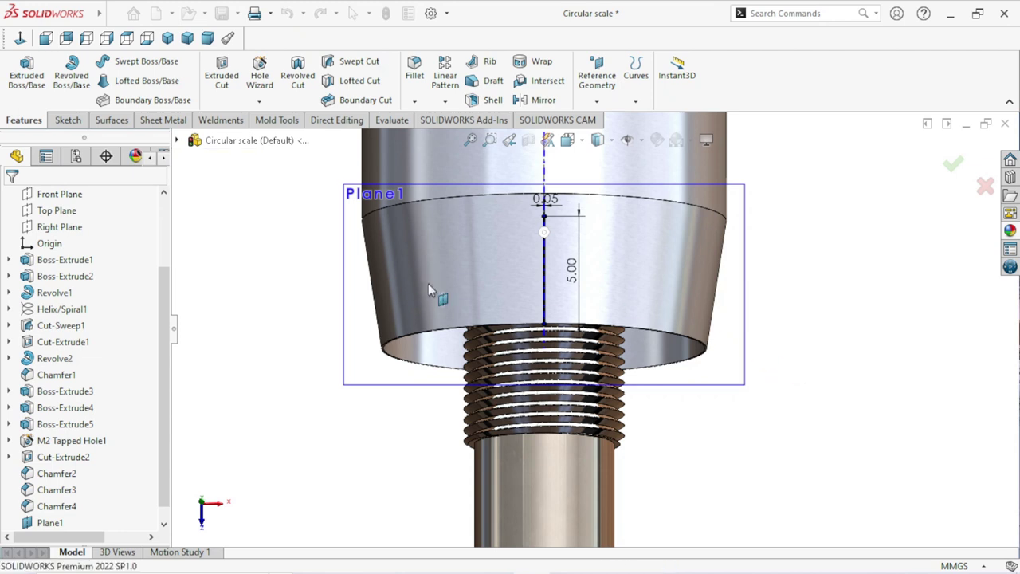
Step: Orbit the part to a tilted view and hide Plane1
scroll(630, 315, "down", 2)
scroll(627, 319, "down", 1)
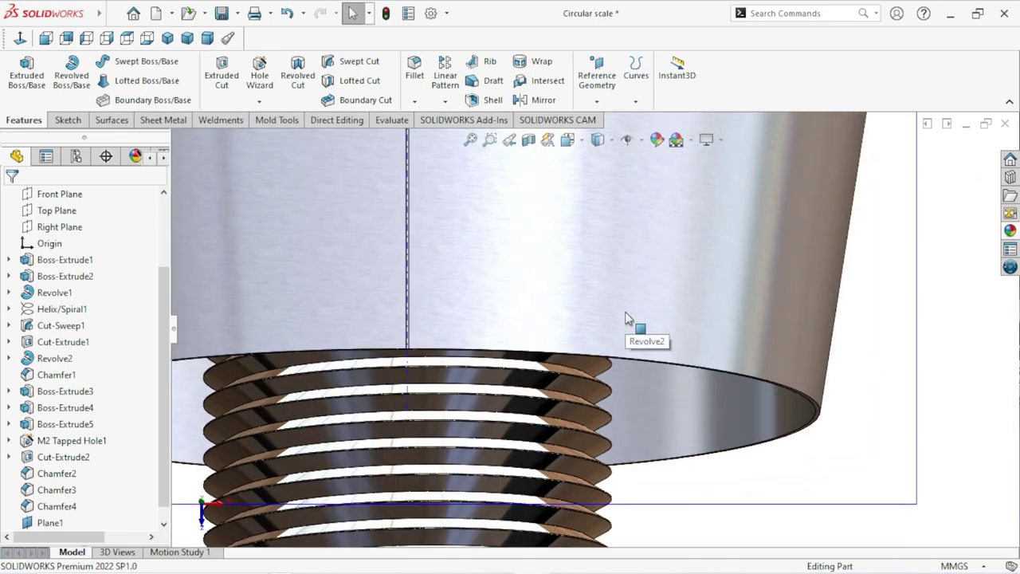
scroll(638, 319, "up", 3)
mouse_move(660, 313)
middle_mouse_down()
mouse_move(783, 410)
mouse_move(690, 407)
middle_mouse_up()
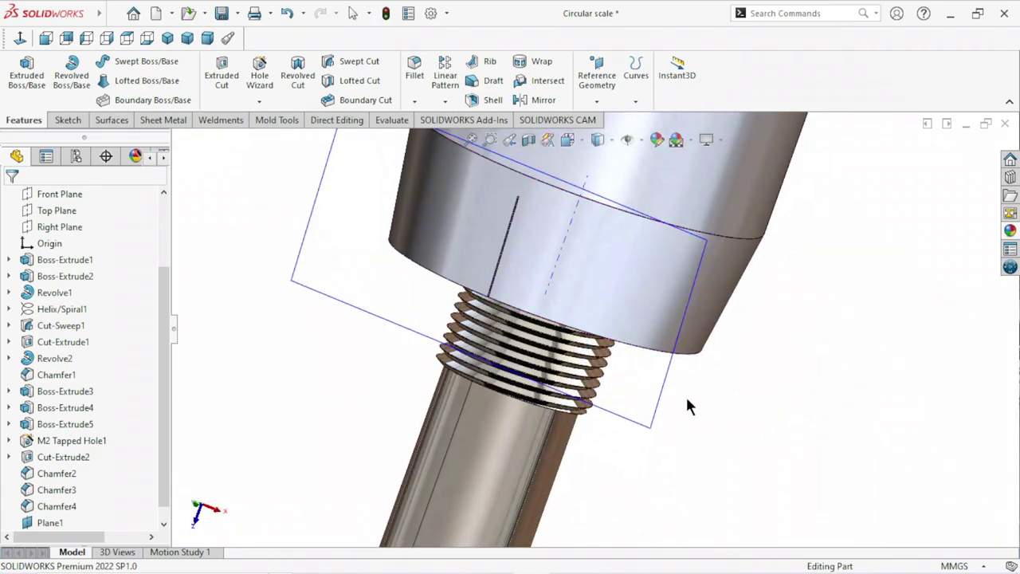
left_click(343, 310)
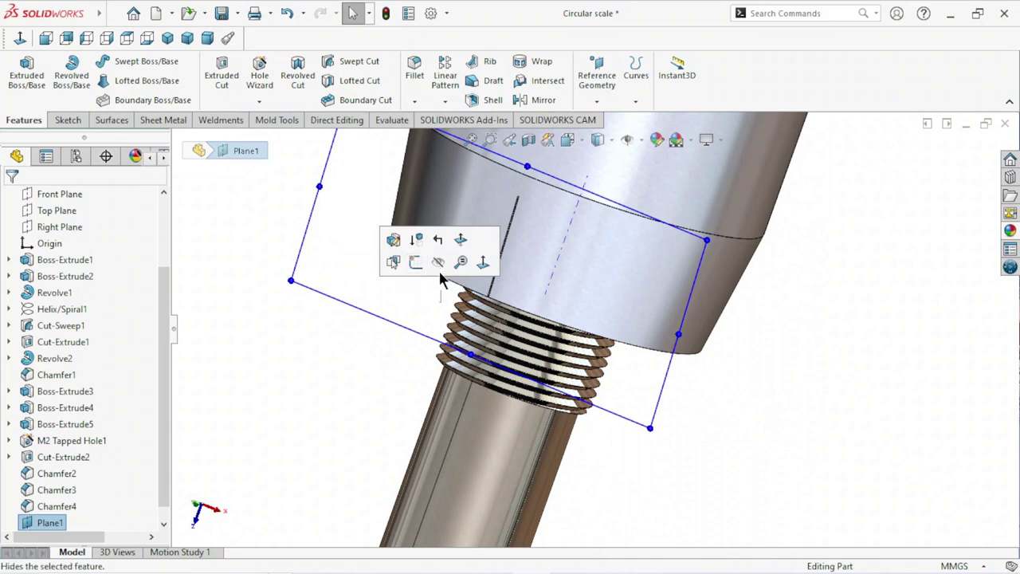
scroll(399, 339, "up", 3)
left_click(396, 342)
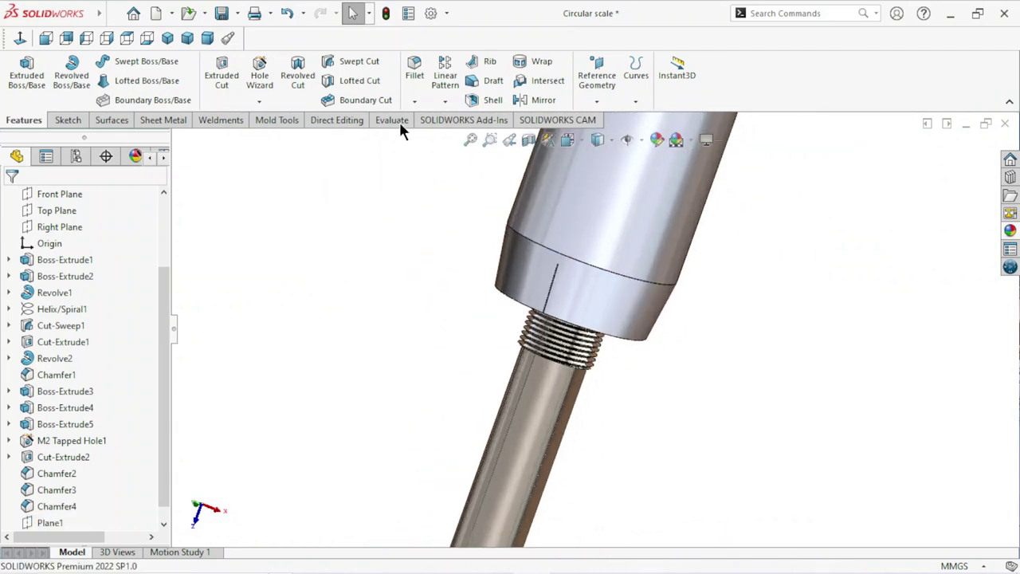
Step: Start a circular pattern and choose Cut-Extrude3 as the feature to repeat
left_click(445, 102)
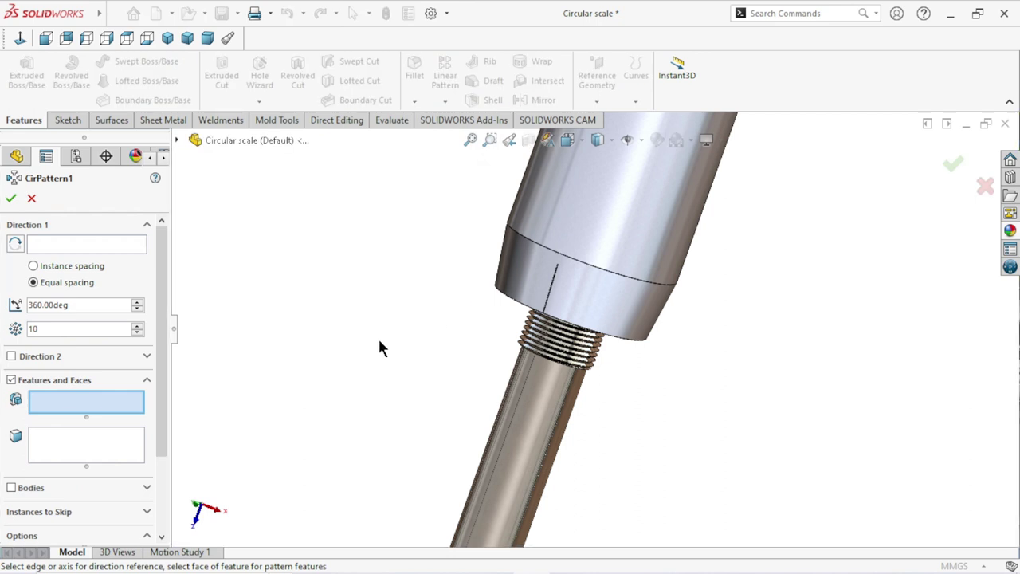
left_click(178, 140)
scroll(303, 344, "down", 2)
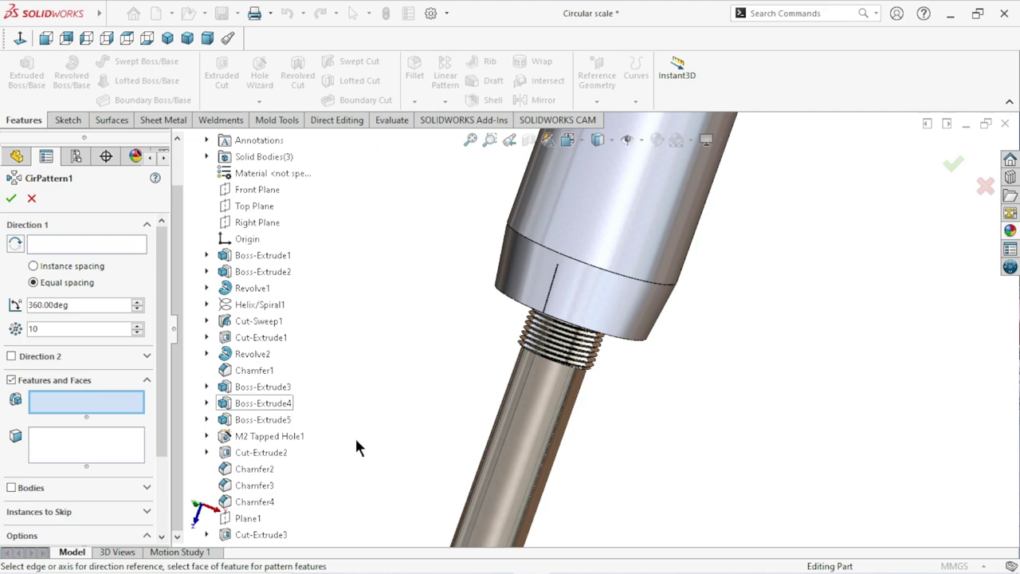
scroll(357, 446, "down", 3)
left_click(262, 534)
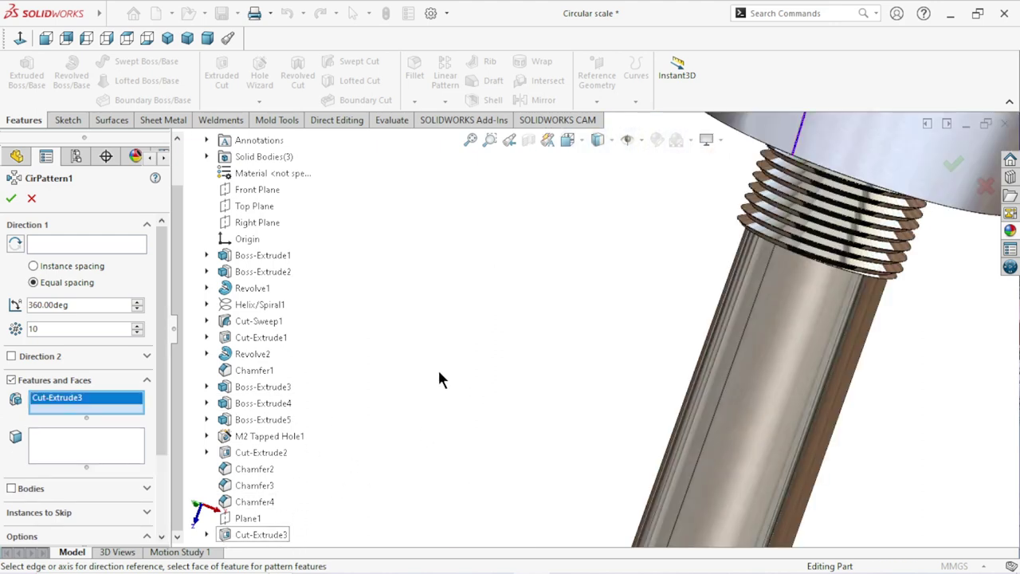
Step: Use the cone face as the rotation axis, set the instance count, and confirm the pattern
left_click(78, 246)
scroll(379, 346, "up", 2)
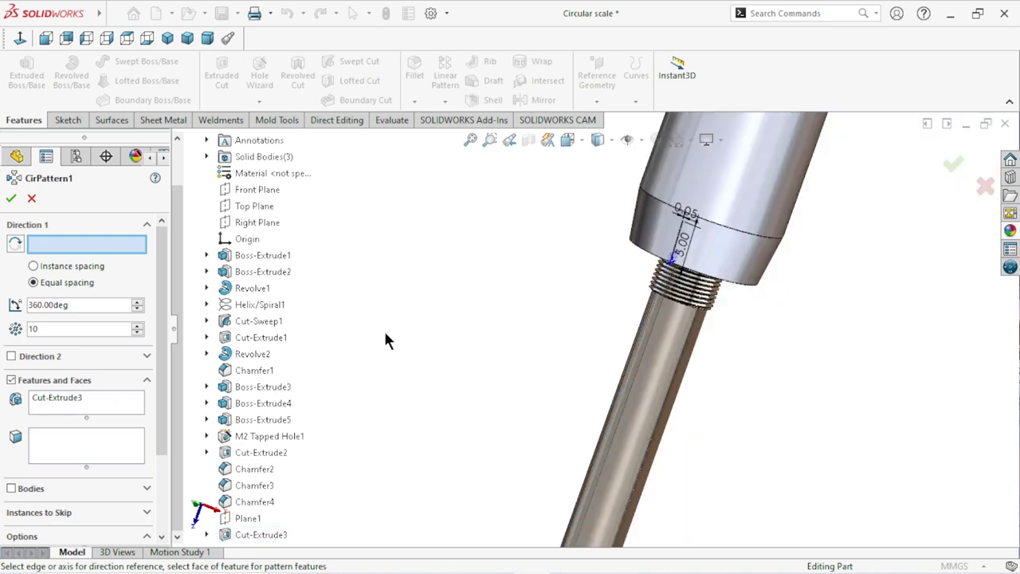
scroll(466, 327, "up", 2)
scroll(652, 332, "up", 2)
scroll(638, 311, "down", 2)
scroll(625, 293, "down", 2)
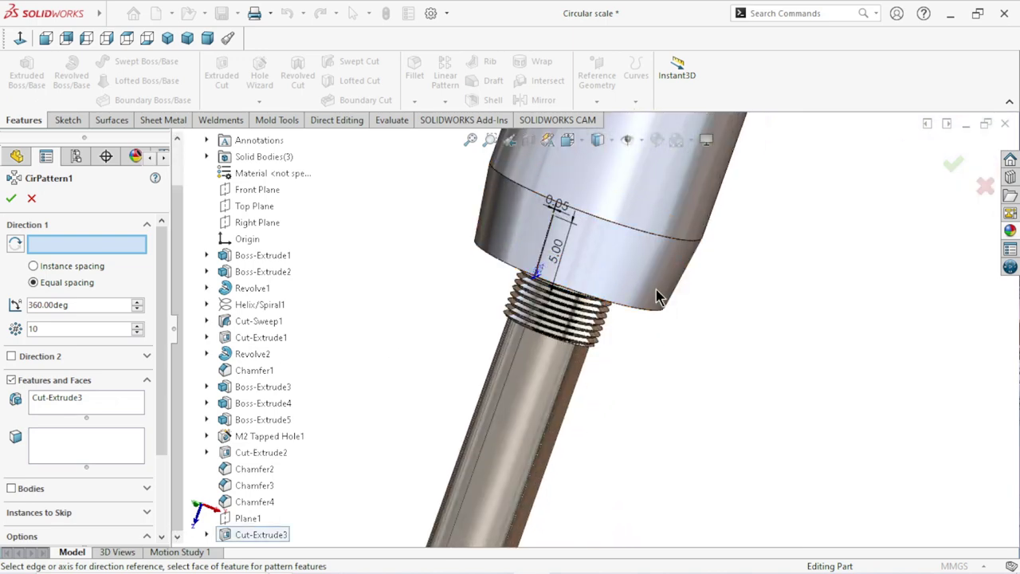
left_click(656, 291)
scroll(670, 351, "up", 1)
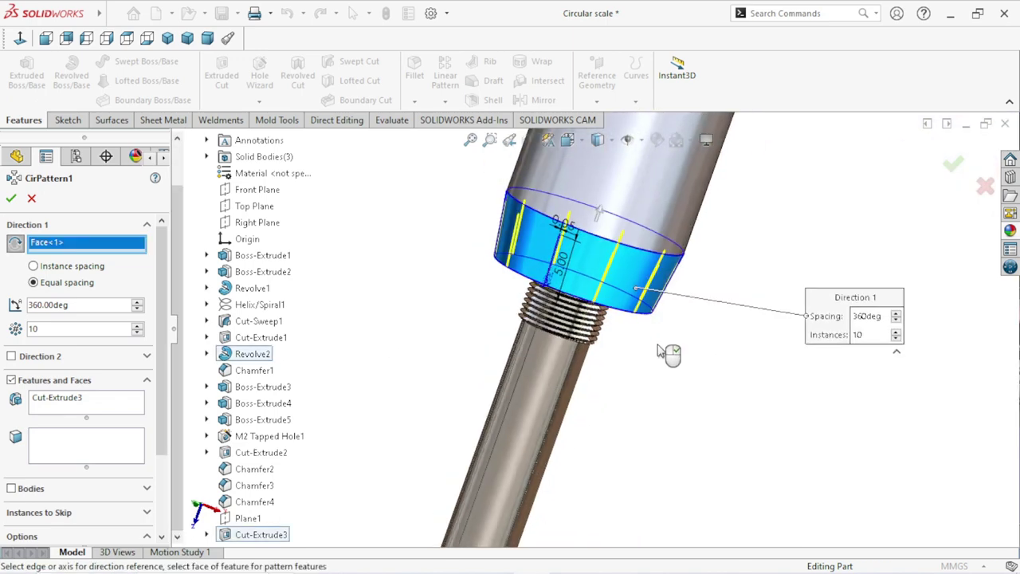
scroll(669, 351, "up", 1)
double_click(81, 330)
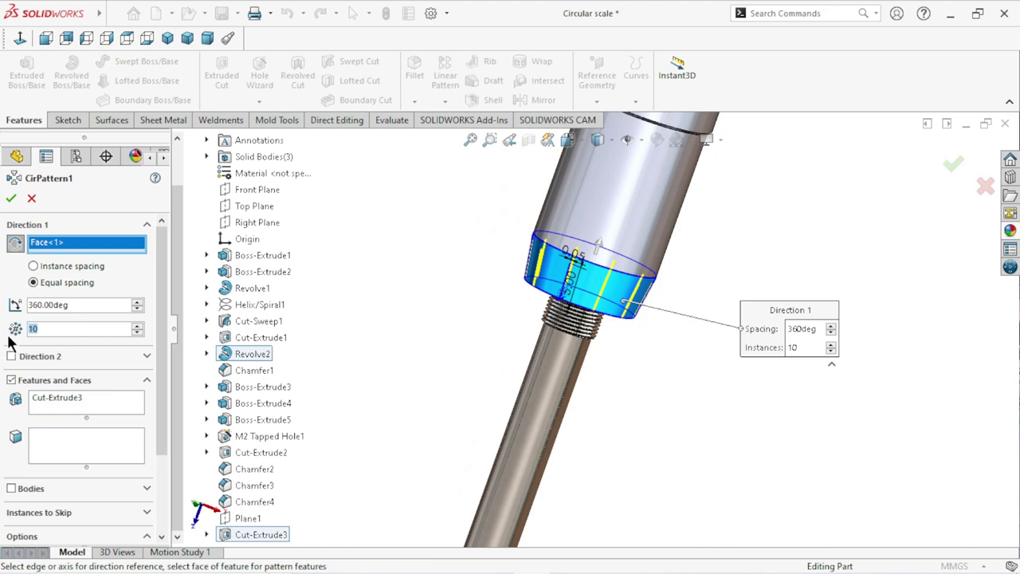
left_click(71, 328)
left_click(11, 199)
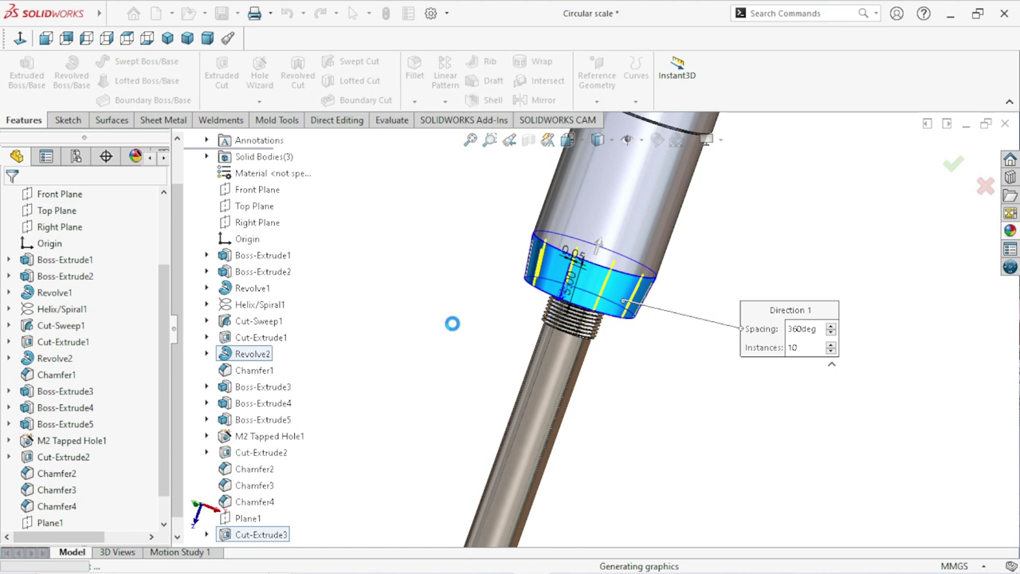
Step: Create reference Plane2 through the cone face and the Top Plane
scroll(631, 330, "up", 3)
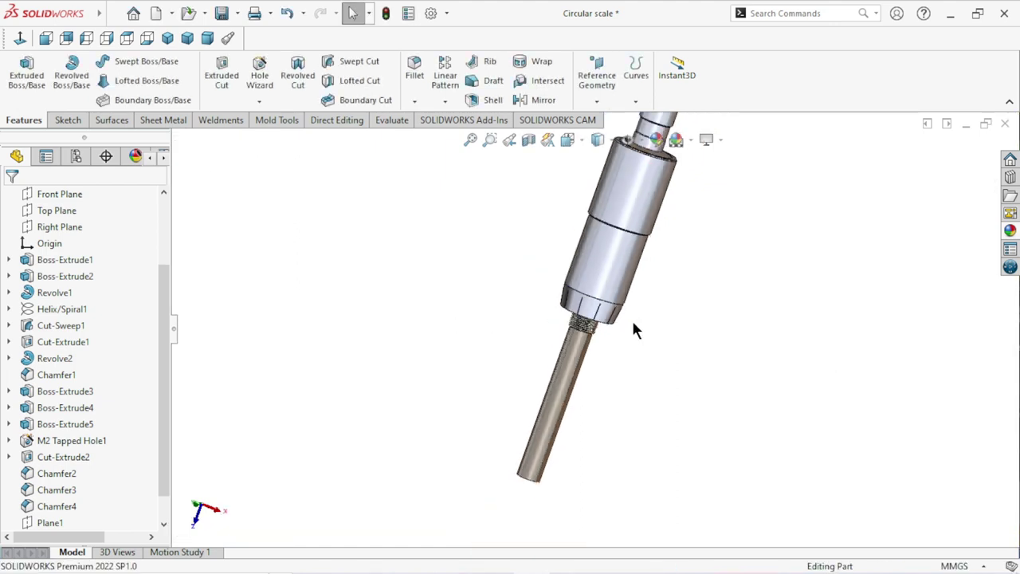
mouse_move(633, 328)
middle_mouse_down()
mouse_move(690, 255)
mouse_move(717, 239)
middle_mouse_up()
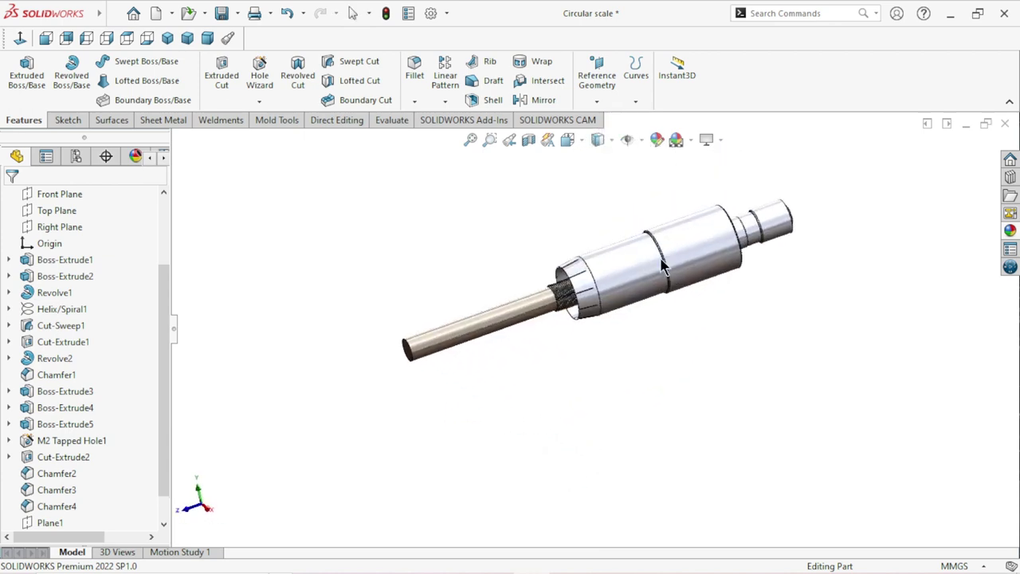
left_click(596, 100)
left_click(607, 119)
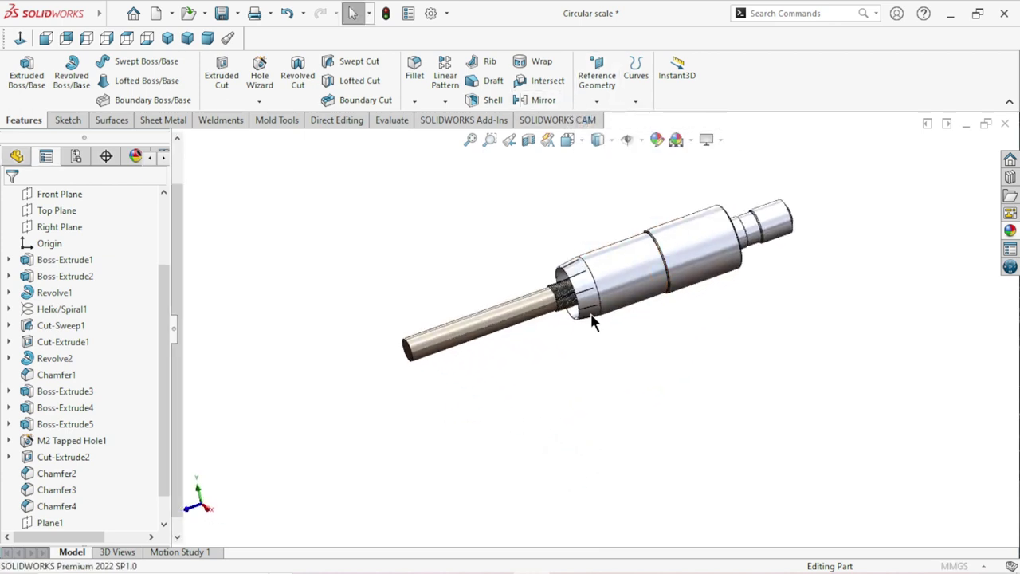
scroll(606, 295, "down", 2)
scroll(558, 302, "down", 2)
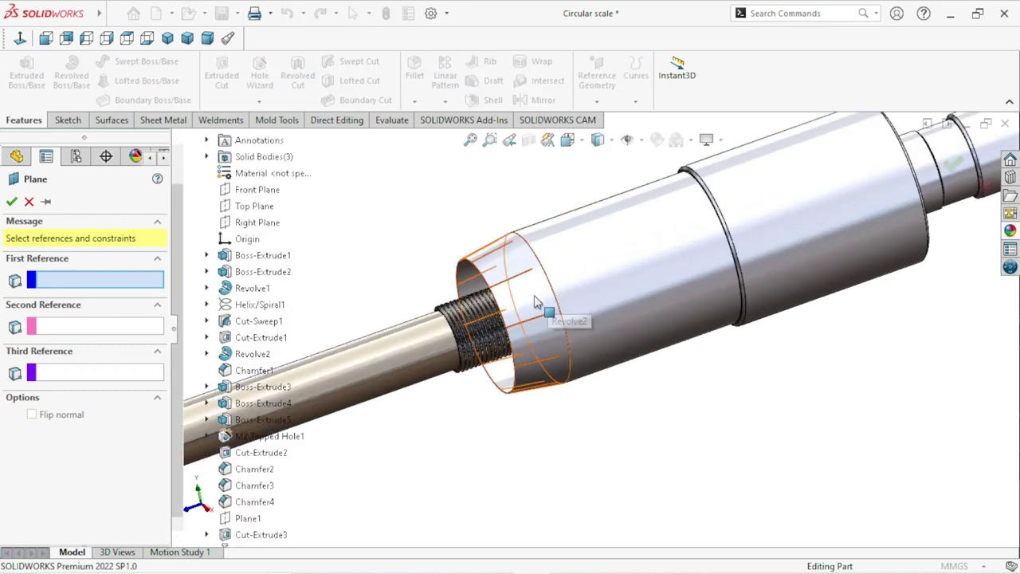
left_click(541, 303)
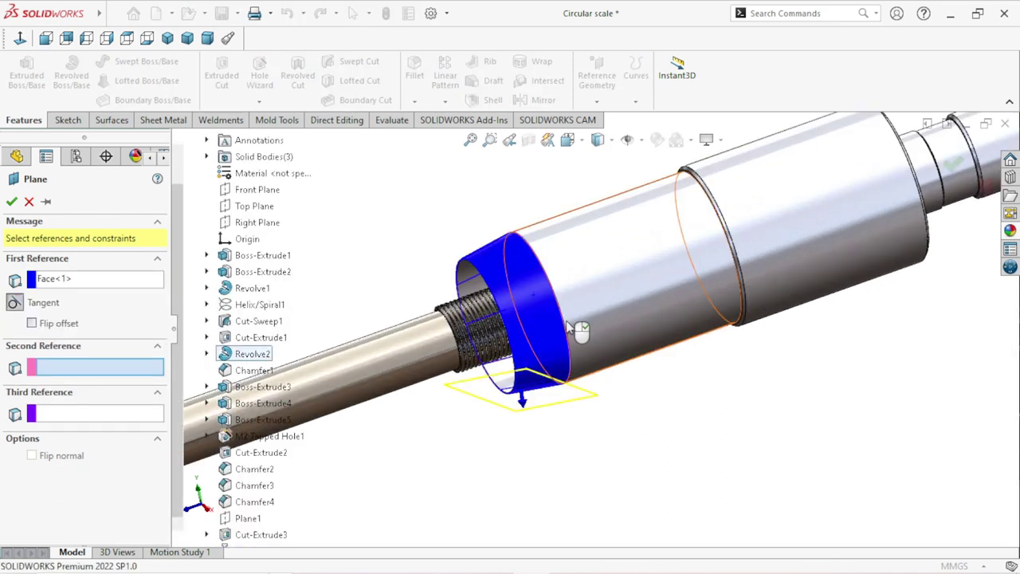
left_click(267, 207)
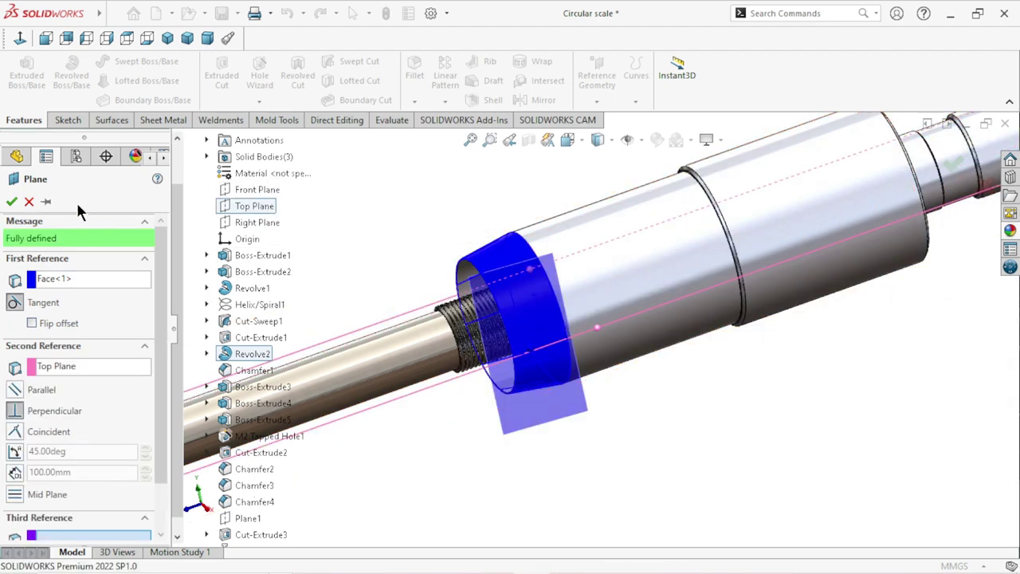
left_click(11, 203)
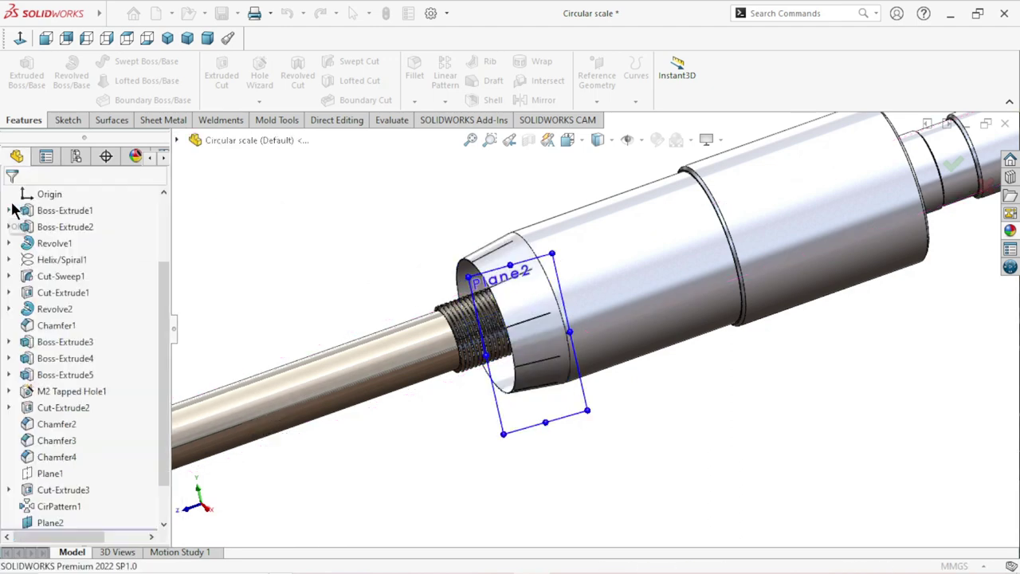
Step: View Plane2 face-on
left_click(20, 38)
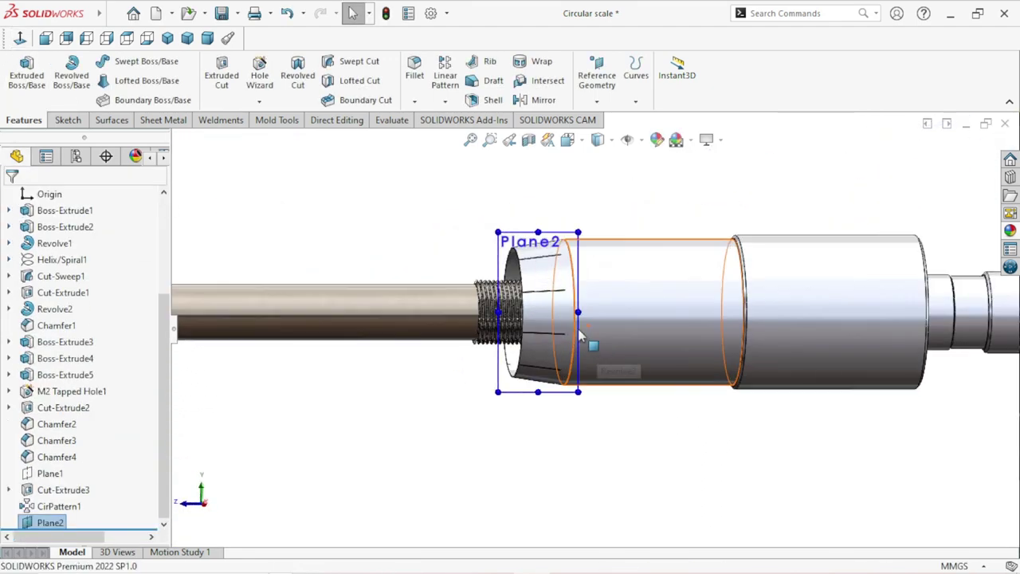
scroll(580, 336, "down", 2)
scroll(569, 330, "down", 2)
scroll(569, 330, "up", 2)
scroll(605, 339, "up", 1)
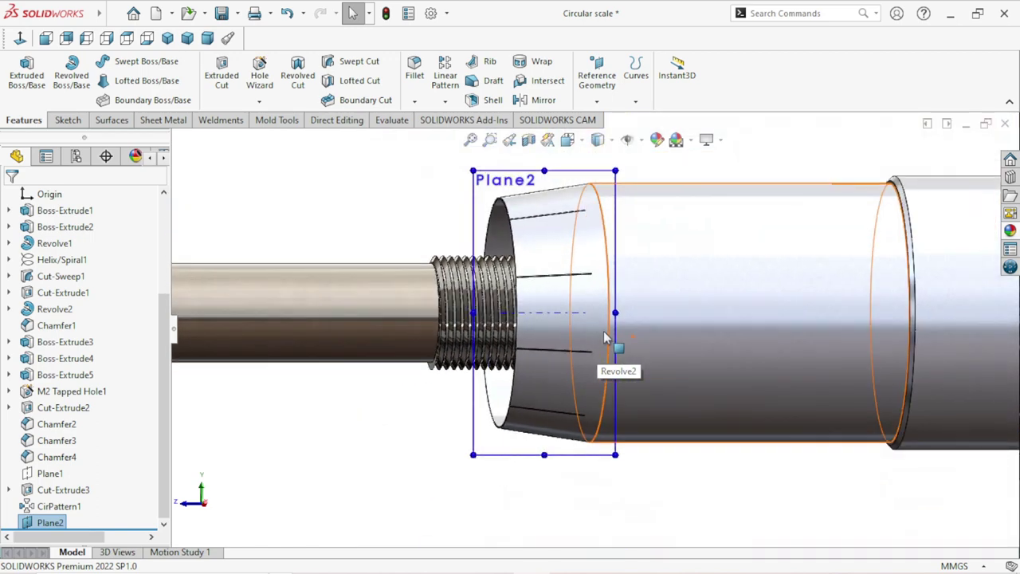
left_click(709, 470)
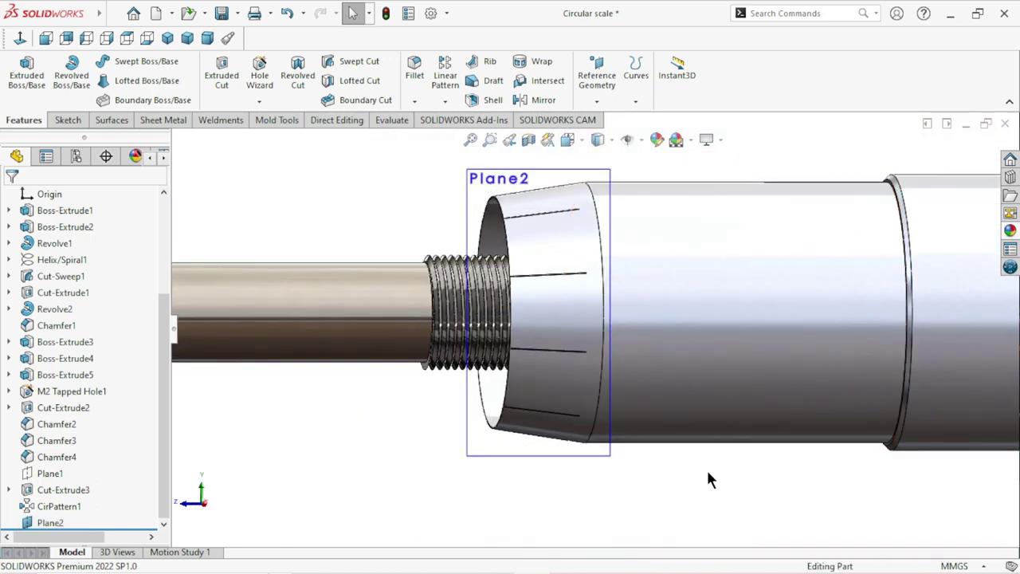
Step: Open a new sketch on Plane2, undoing a stray first attempt
left_click(62, 117)
left_click(112, 61)
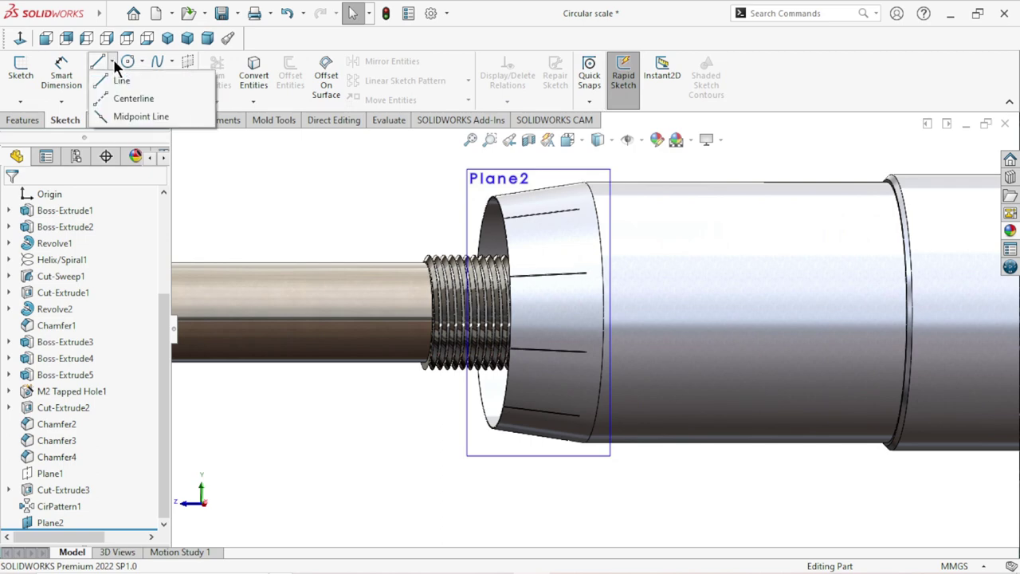
left_click(127, 98)
left_click(608, 327)
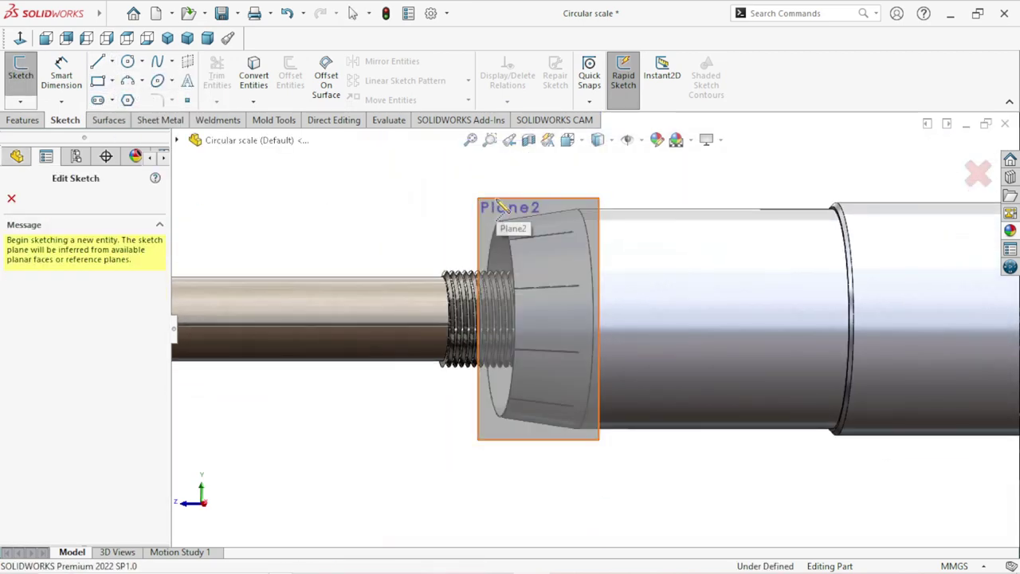
left_click(11, 198)
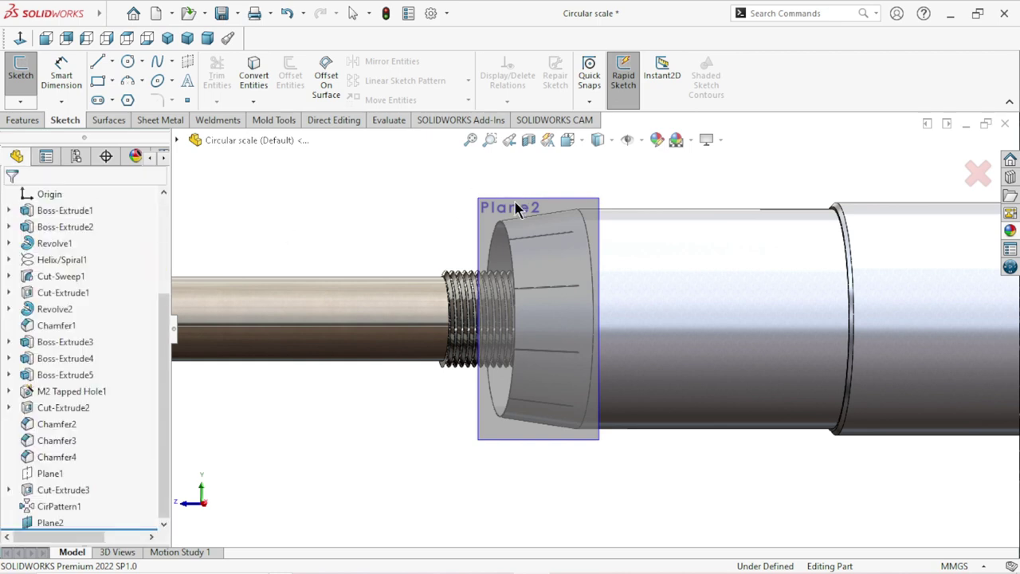
key("ctrl+z")
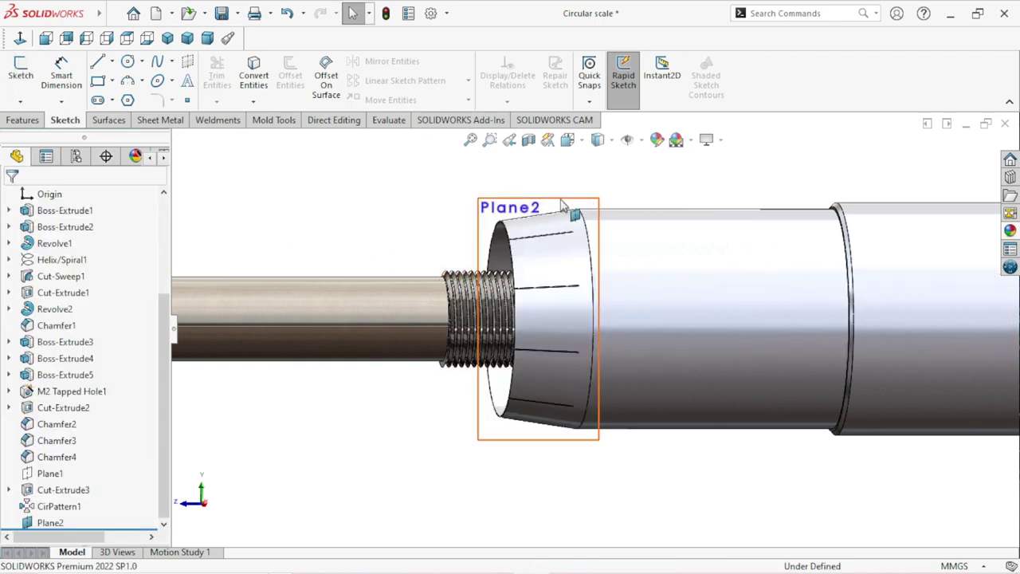
left_click(527, 203)
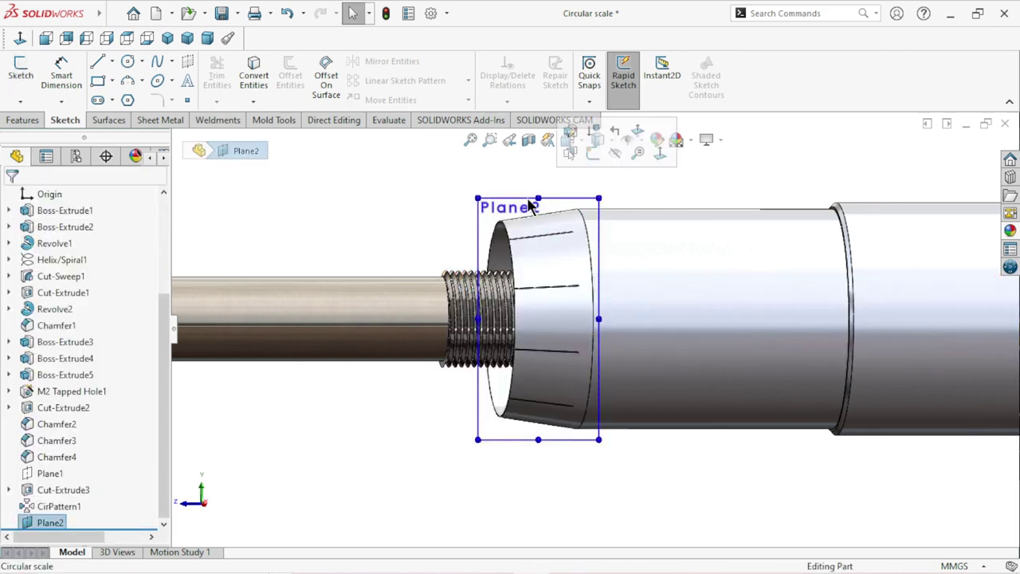
left_click(591, 156)
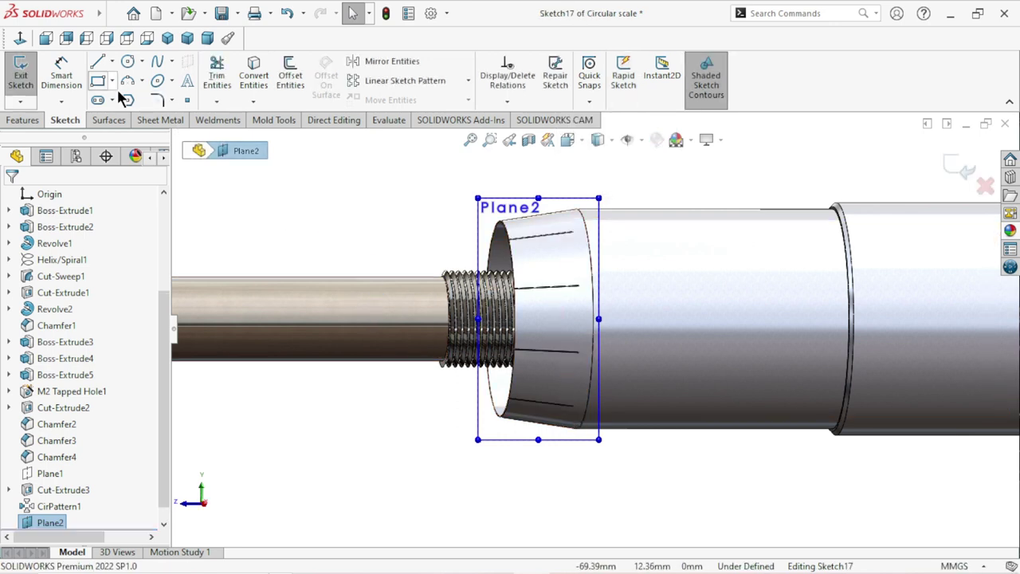
Step: Draw a horizontal construction centerline across the cone from edge to edge
left_click(113, 62)
left_click(130, 99)
scroll(603, 363, "down", 2)
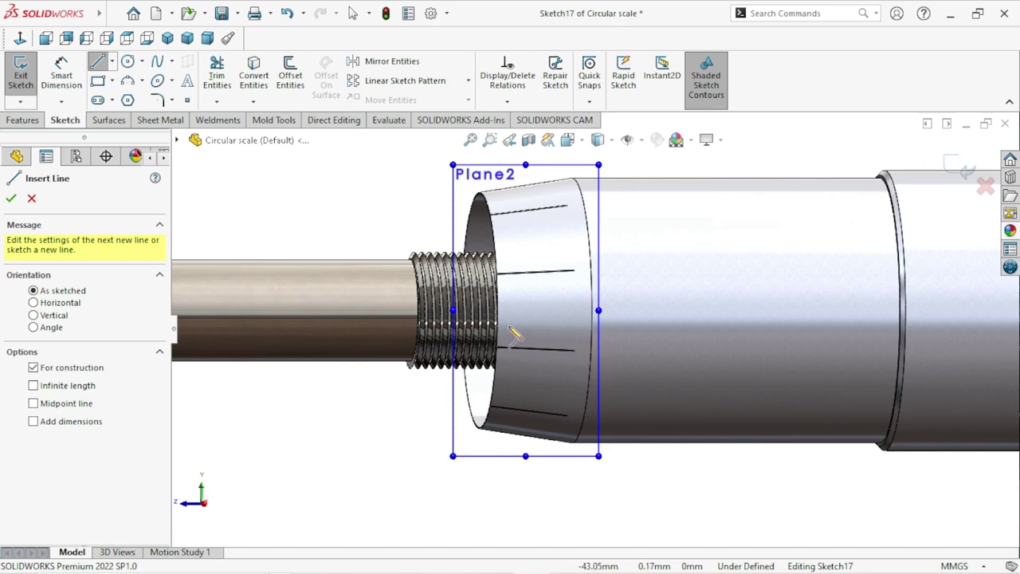
scroll(584, 341, "down", 4)
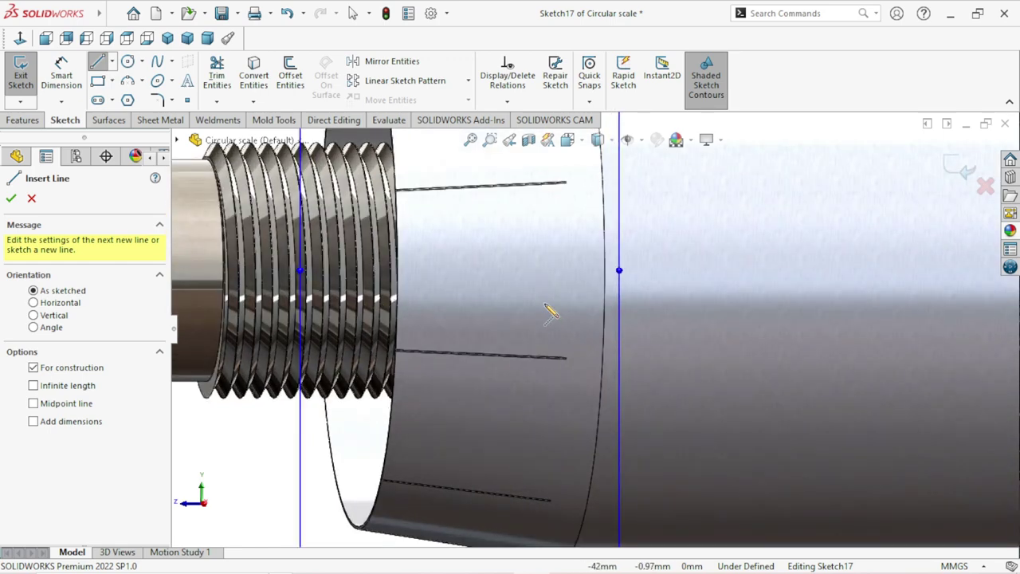
scroll(550, 312, "up", 2)
scroll(550, 311, "down", 2)
scroll(552, 308, "up", 2)
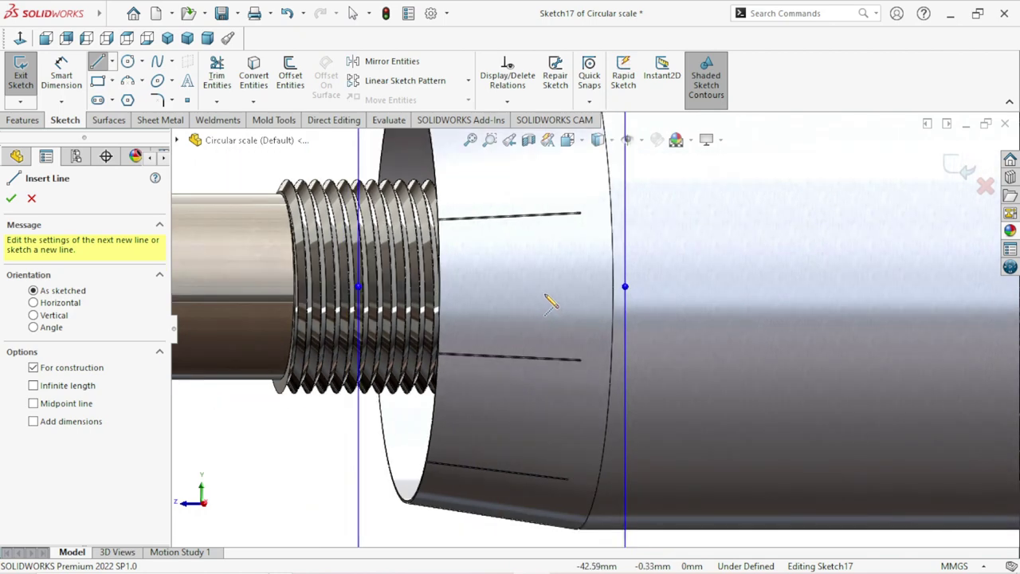
scroll(550, 303, "down", 1)
scroll(542, 302, "down", 1)
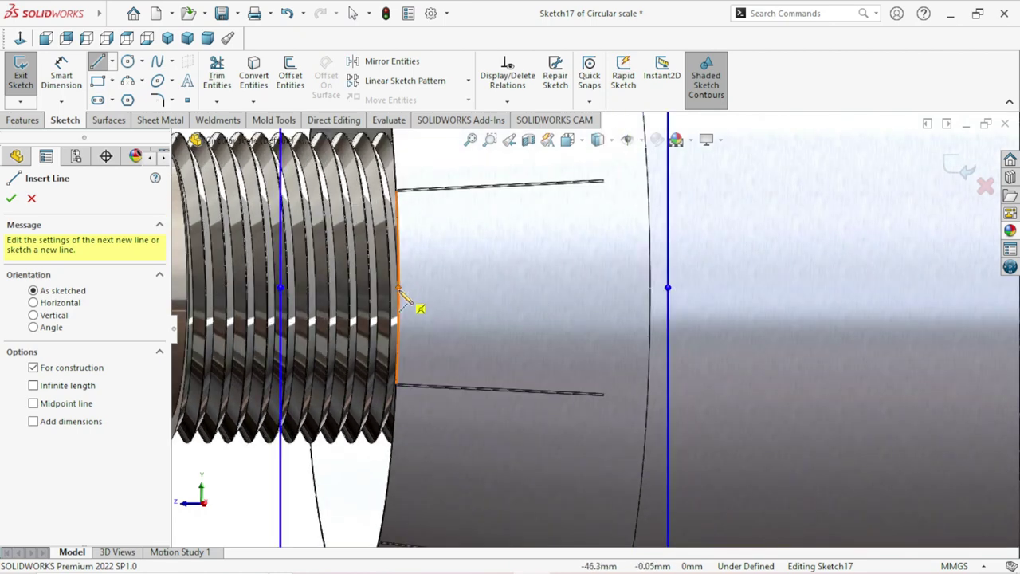
left_click(398, 288)
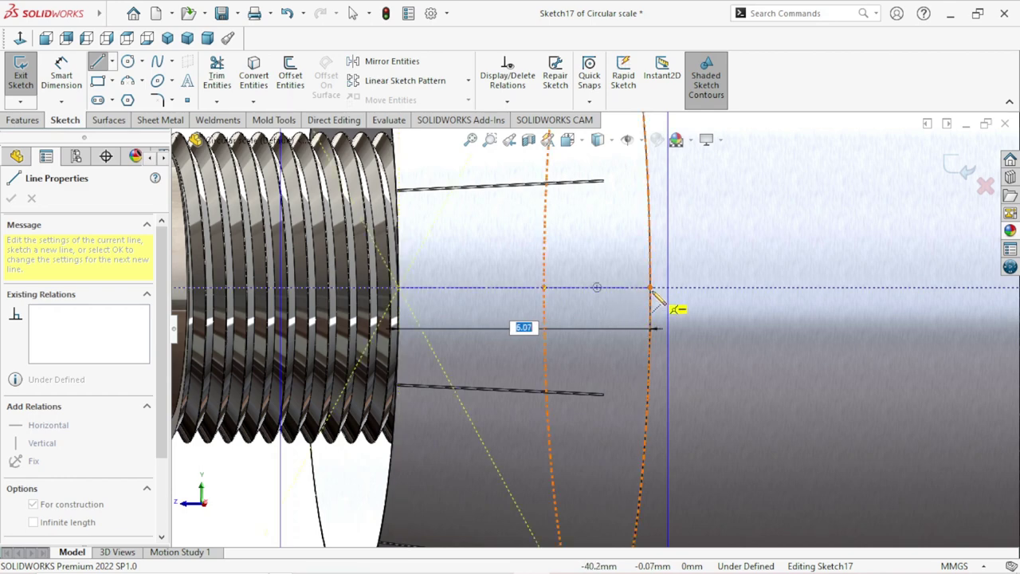
left_click(650, 288)
right_click(729, 277)
left_click(751, 275)
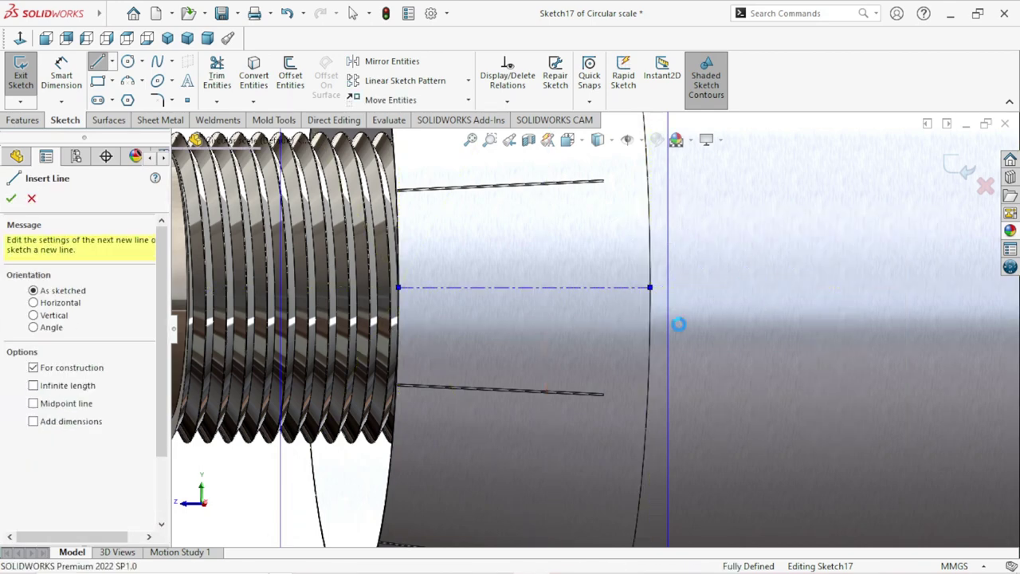
Step: Sketch a long thin rectangle to the left of the part
scroll(635, 342, "up", 5)
scroll(622, 362, "down", 2)
scroll(602, 380, "down", 2)
scroll(601, 381, "down", 2)
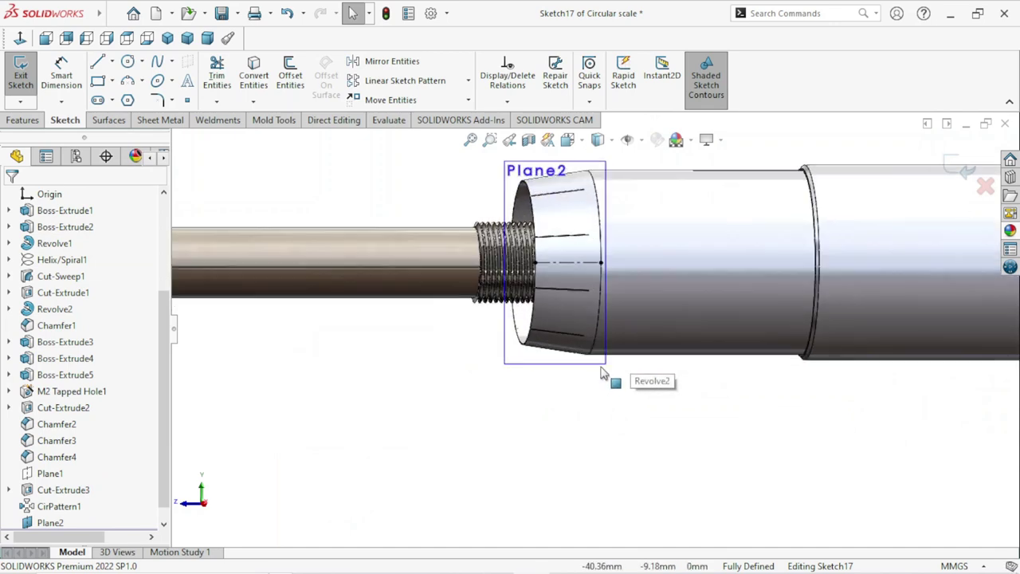
scroll(602, 341, "up", 1)
scroll(611, 309, "down", 1)
scroll(604, 310, "up", 1)
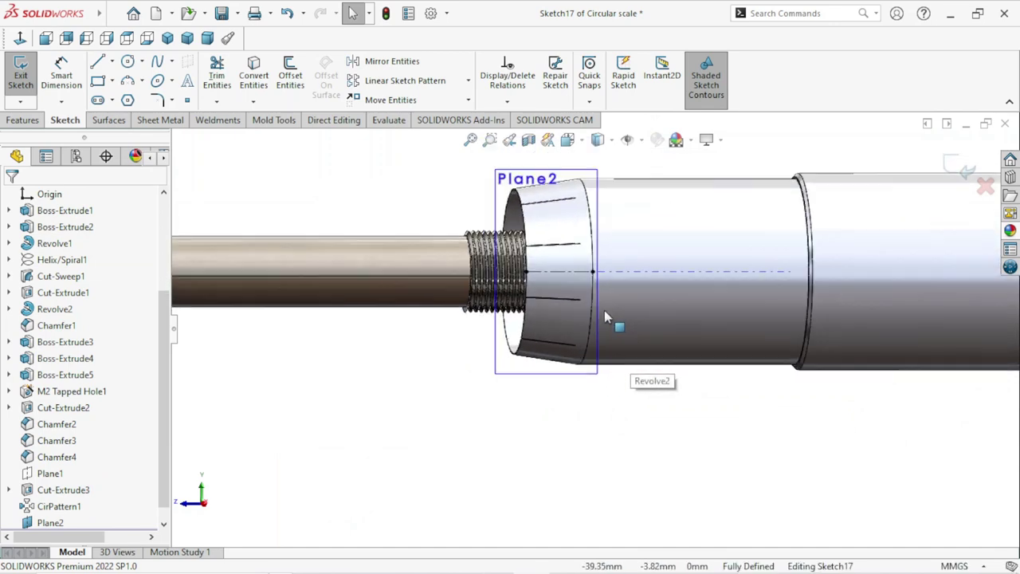
scroll(604, 310, "down", 1)
scroll(565, 290, "down", 2)
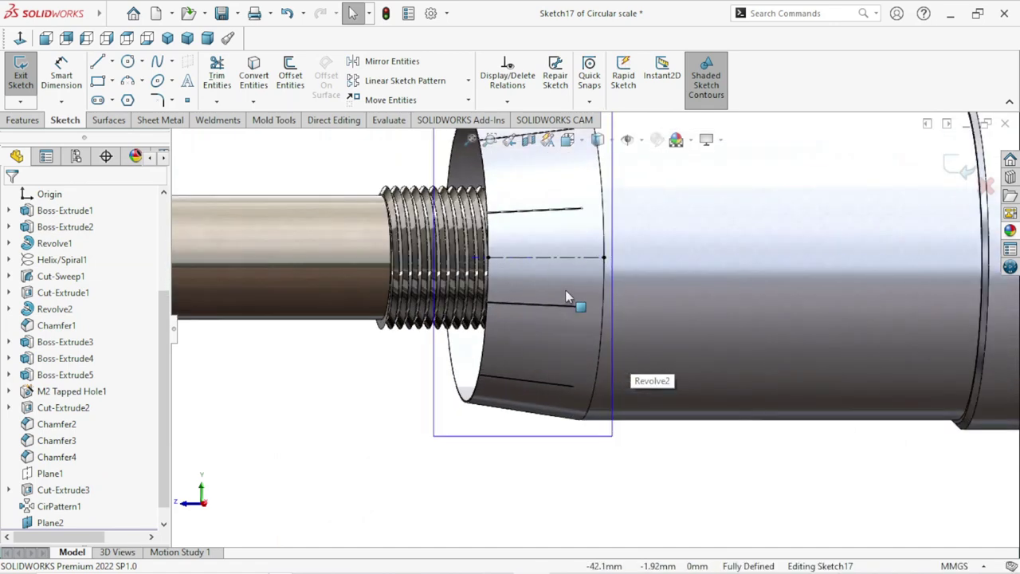
left_click(525, 261)
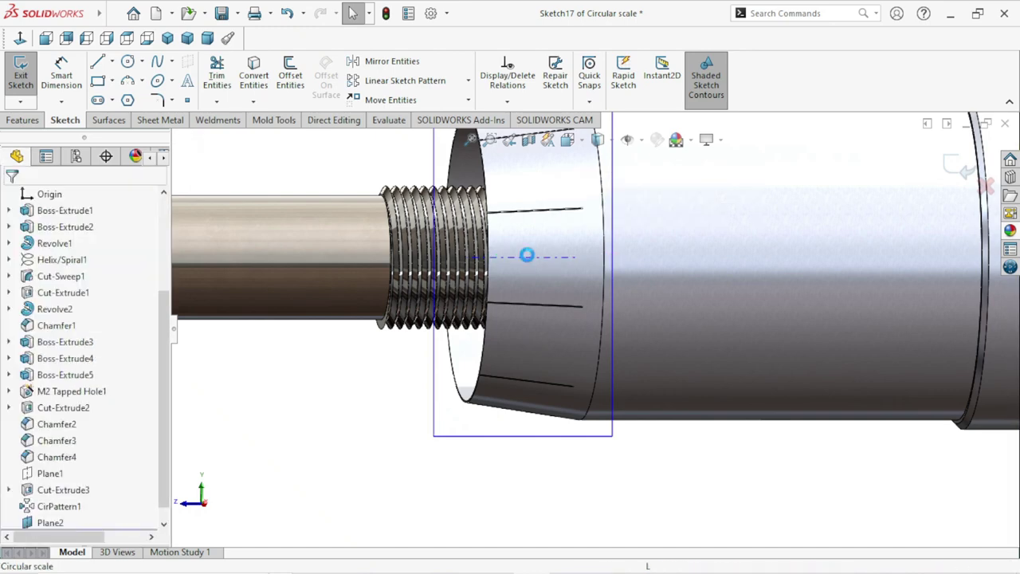
scroll(626, 313, "up", 1)
scroll(606, 351, "up", 1)
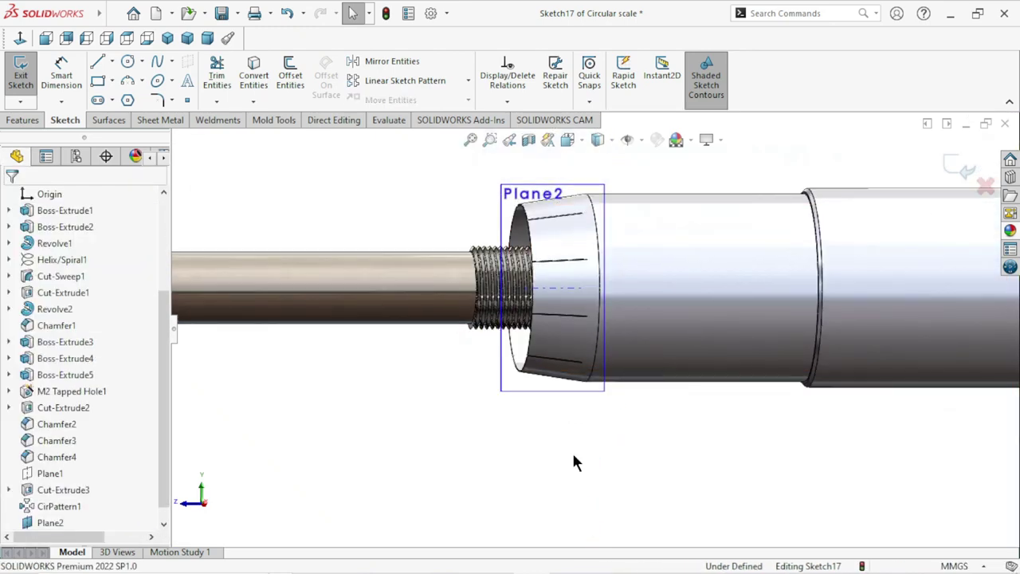
scroll(578, 402, "down", 1)
scroll(581, 406, "down", 1)
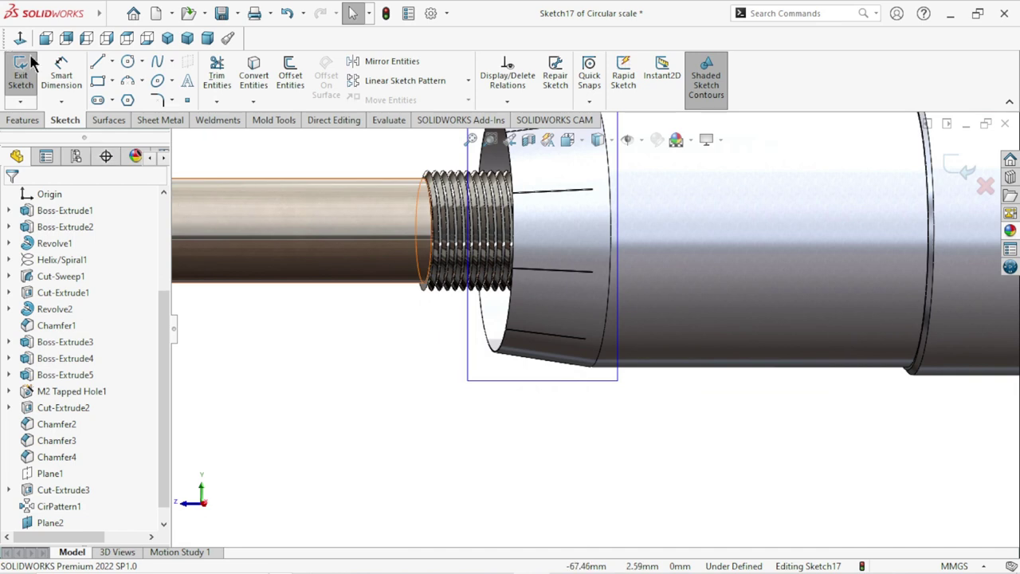
left_click(98, 83)
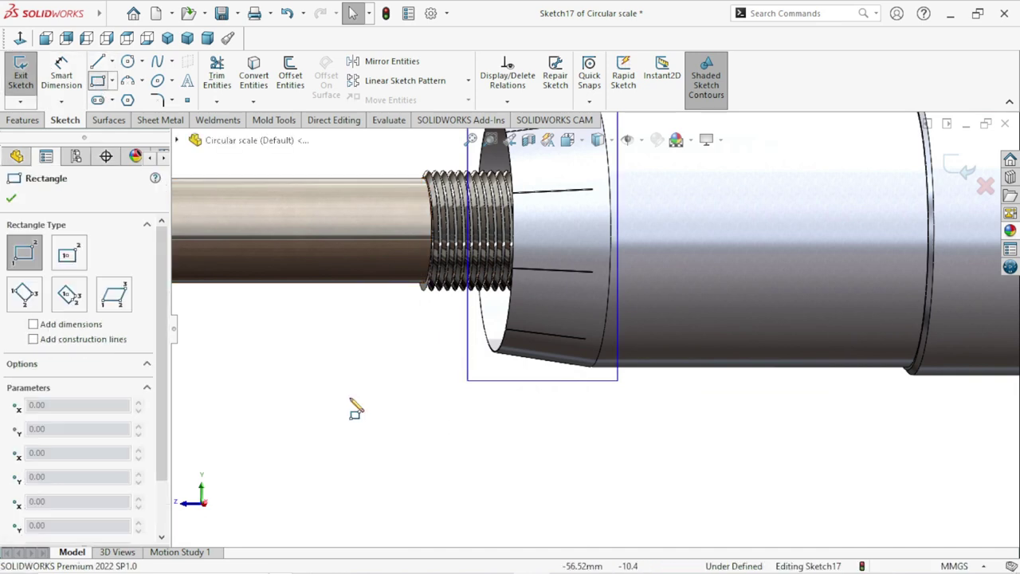
left_click(282, 373)
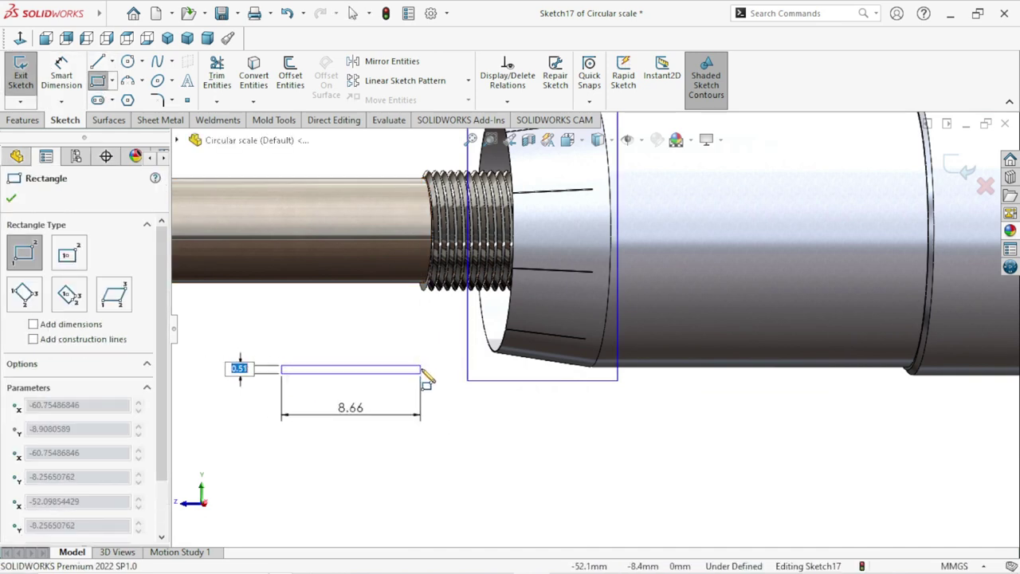
left_click(423, 372)
right_click(350, 434)
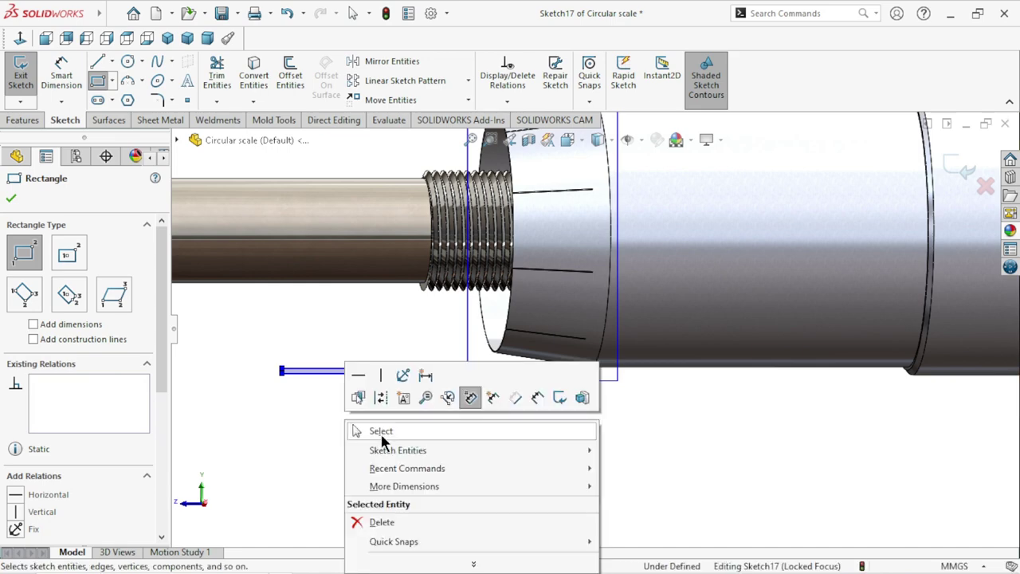
left_click(382, 434)
Step: Add a length dimension to the rectangle's long edge, placed above it
scroll(343, 394, "down", 3)
scroll(341, 399, "down", 2)
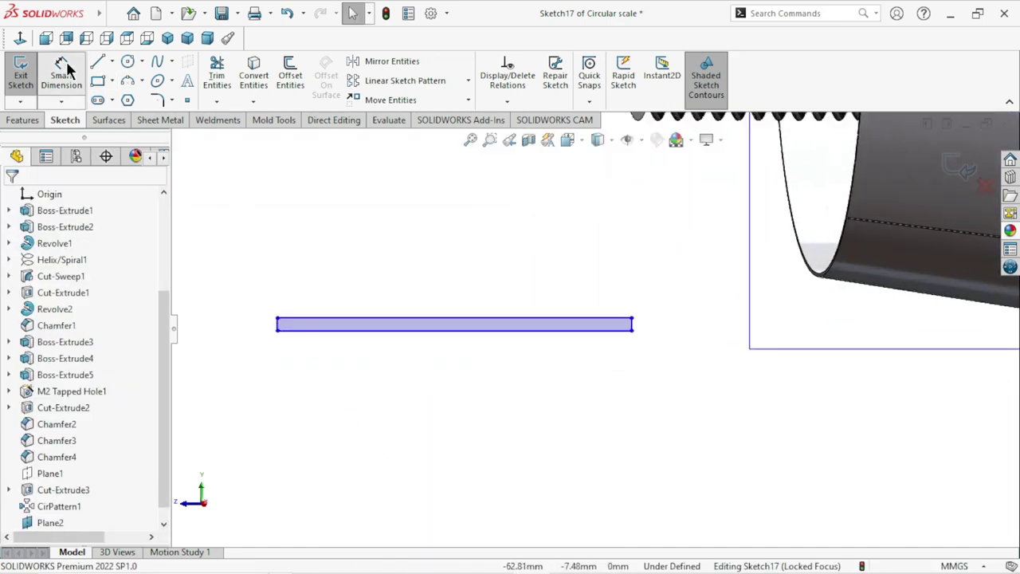
left_click(64, 70)
left_click(449, 324)
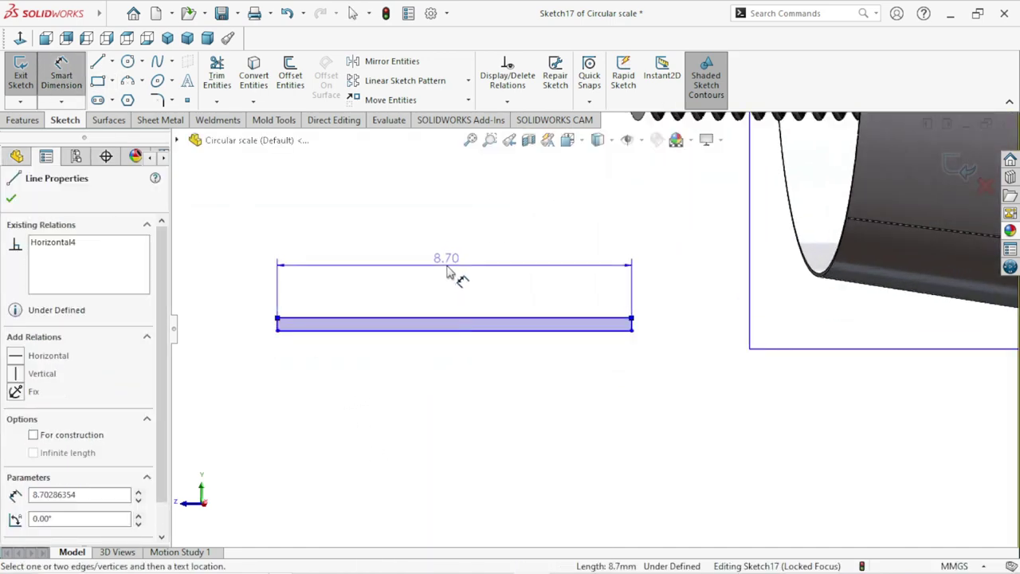
left_click(449, 273)
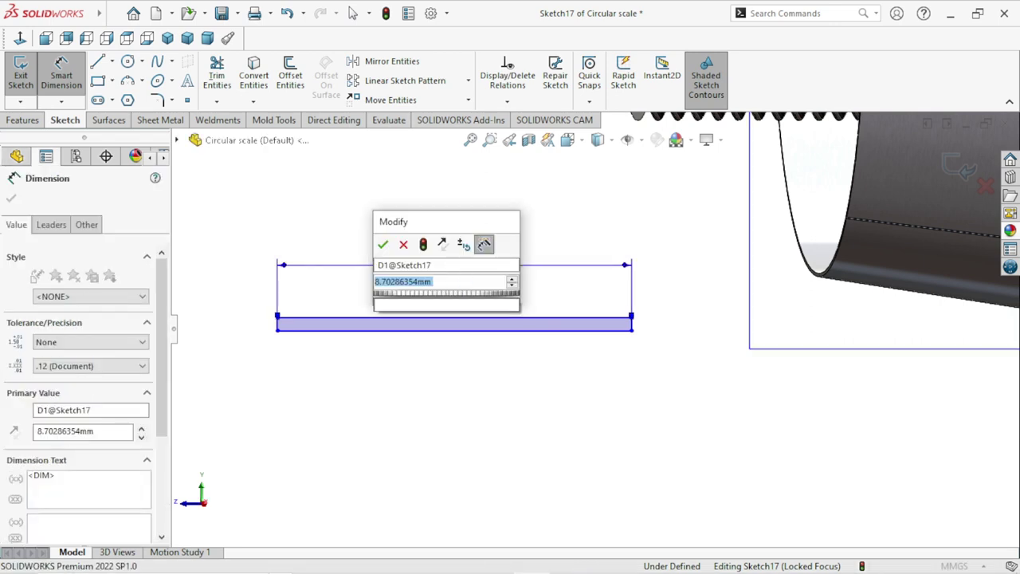
Step: Dimension the rectangle 2.50 mm long and 0.05 mm high
type("2.5")
left_click(383, 245)
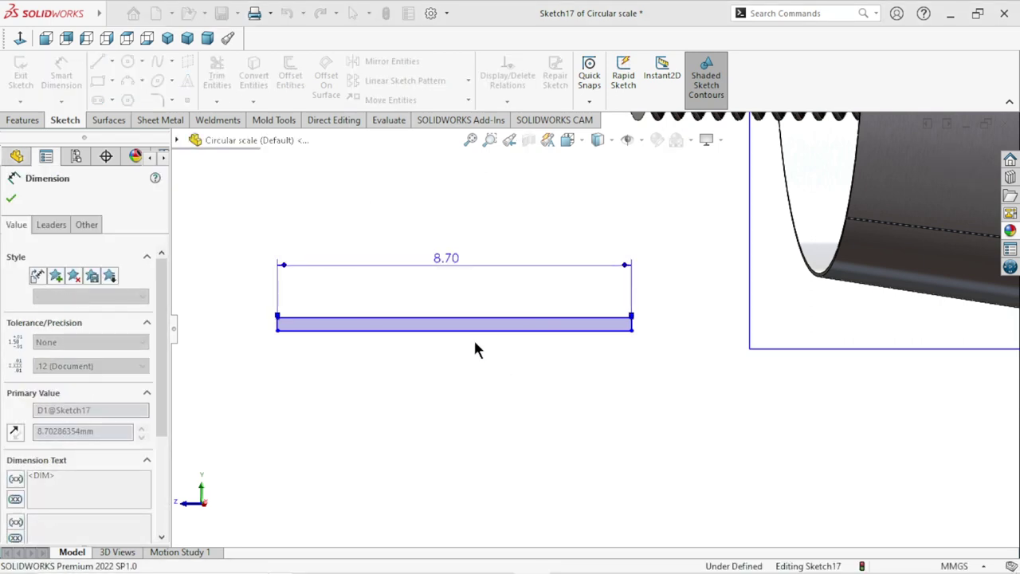
scroll(391, 346, "down", 3)
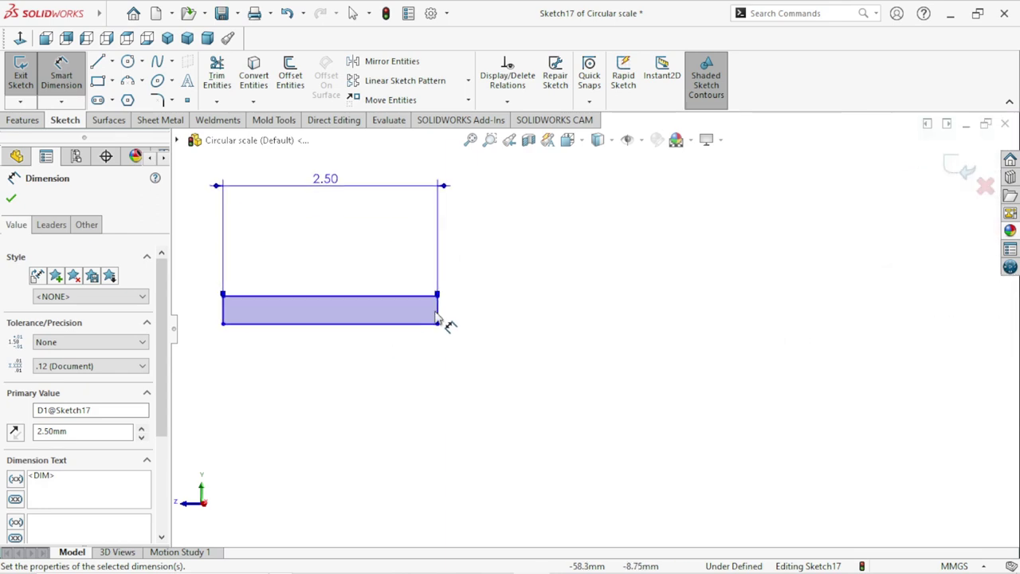
left_click(437, 310)
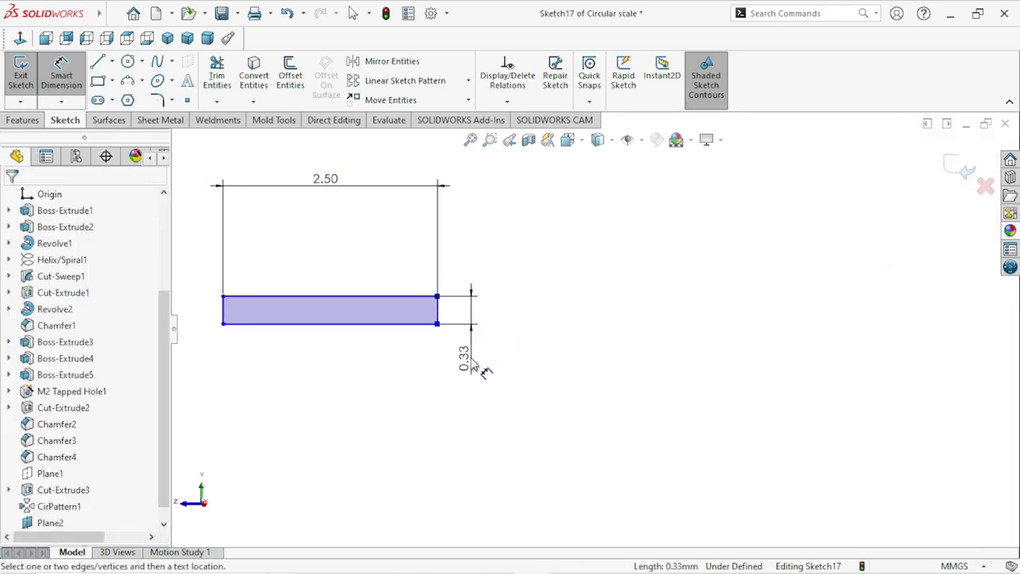
left_click(472, 365)
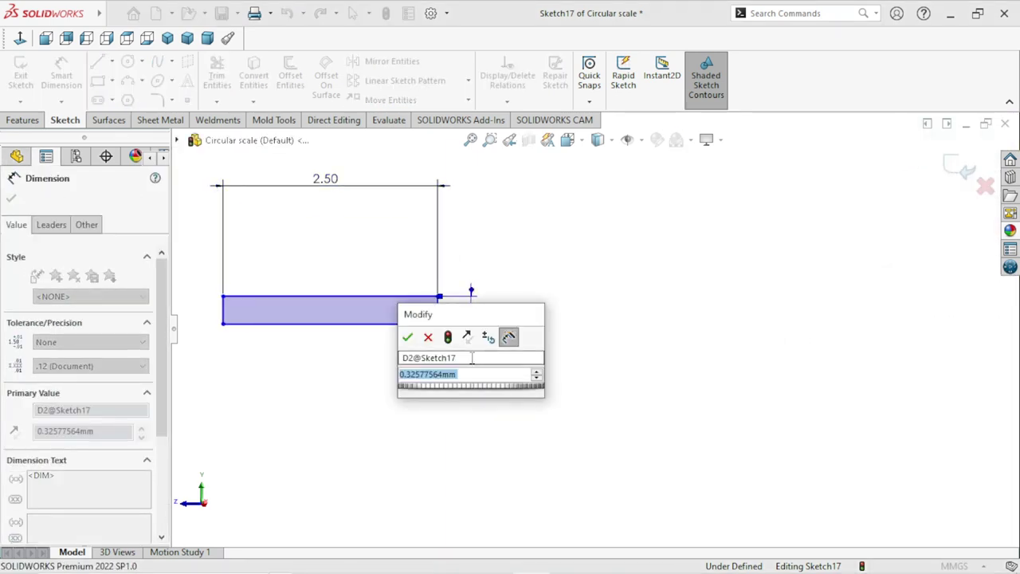
type("0.05")
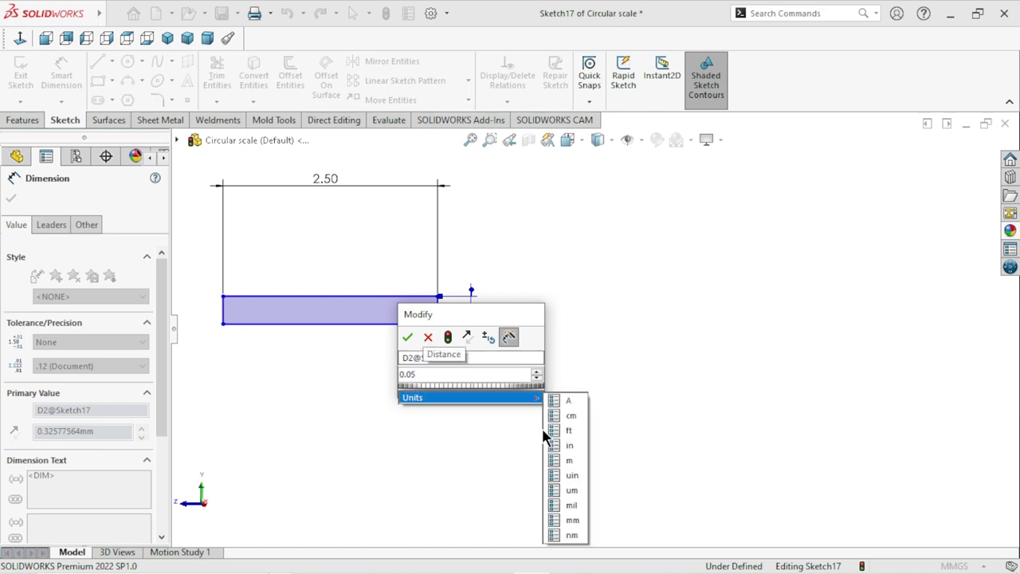
left_click(405, 337)
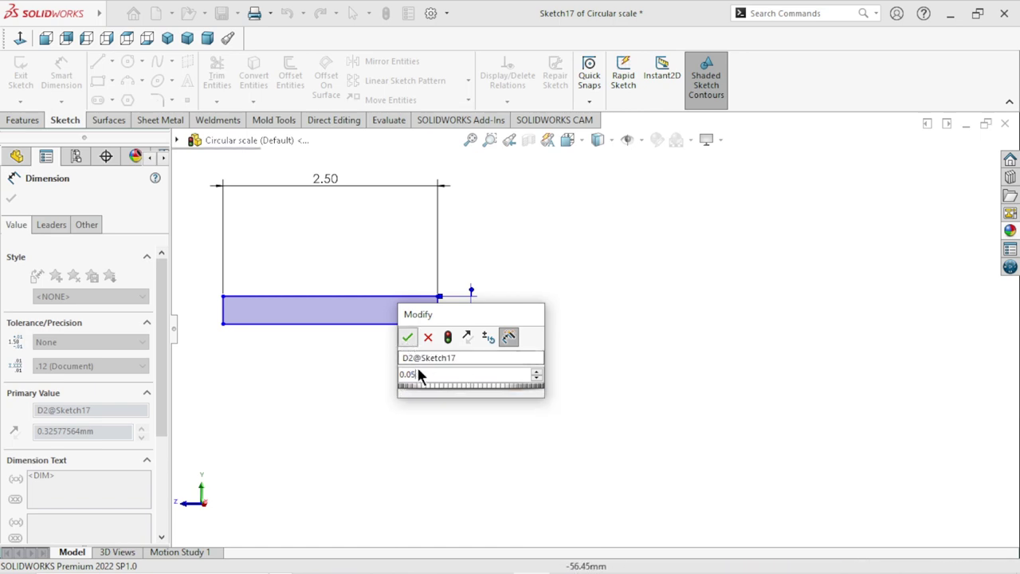
key("Return")
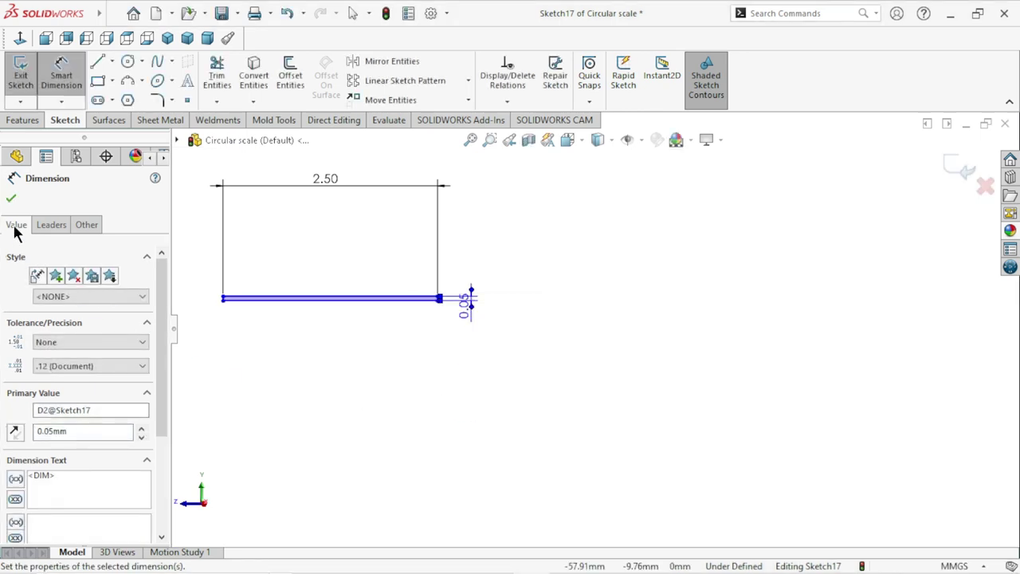
left_click(12, 197)
Step: Move the 0.05 height dimension above the rectangle's end
scroll(437, 371, "up", 1)
scroll(434, 371, "up", 3)
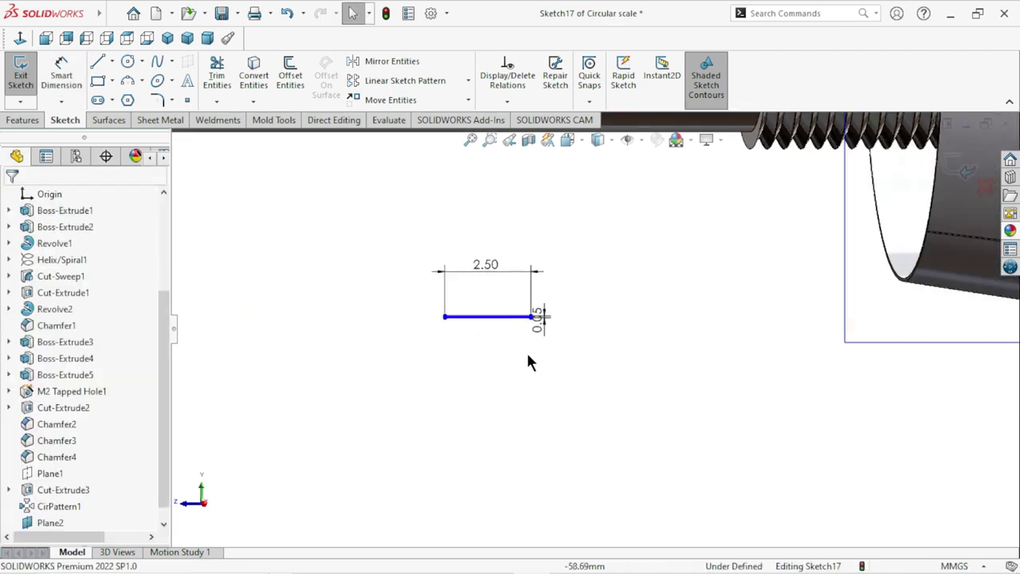
scroll(502, 347, "down", 4)
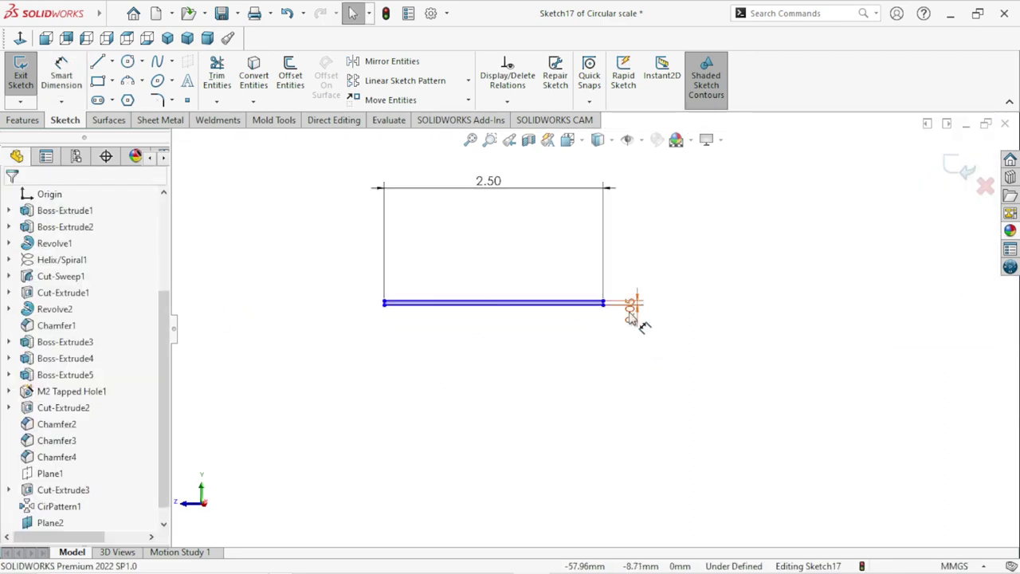
left_click_drag(629, 317, 656, 239)
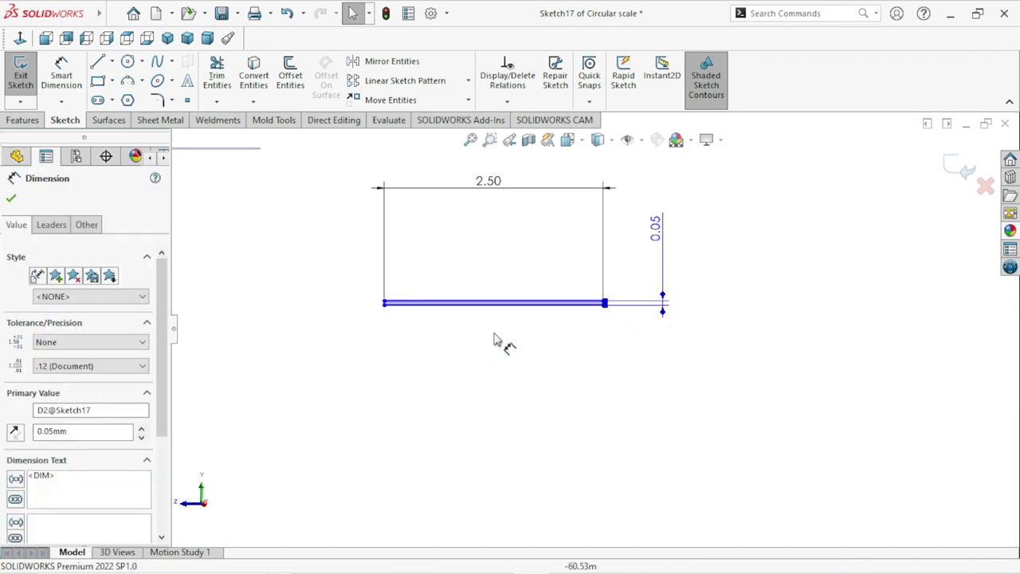
scroll(489, 326, "up", 2)
scroll(596, 337, "down", 2)
scroll(596, 337, "down", 1)
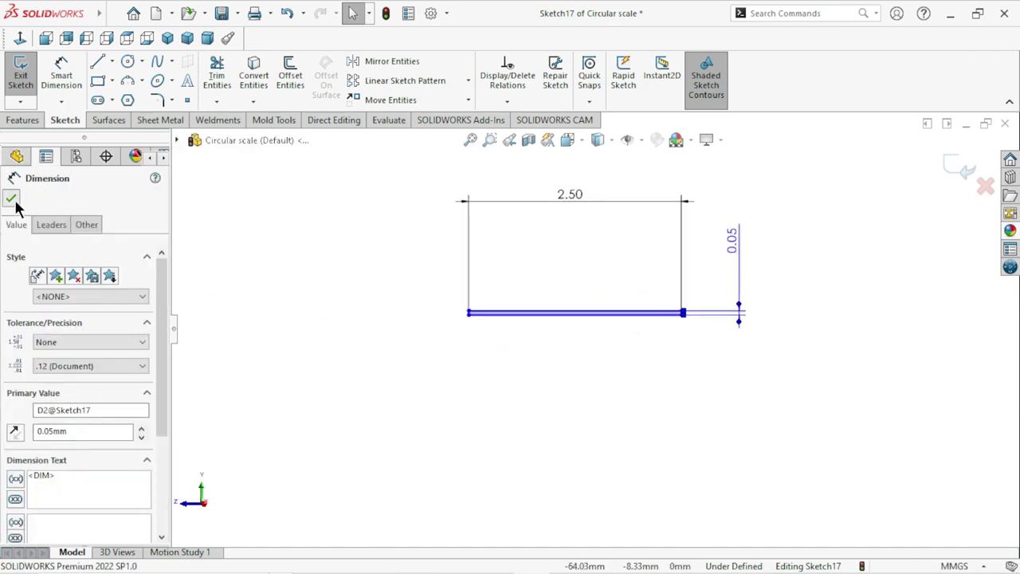
left_click(13, 200)
scroll(590, 331, "down", 2)
scroll(573, 321, "up", 2)
scroll(570, 321, "up", 1)
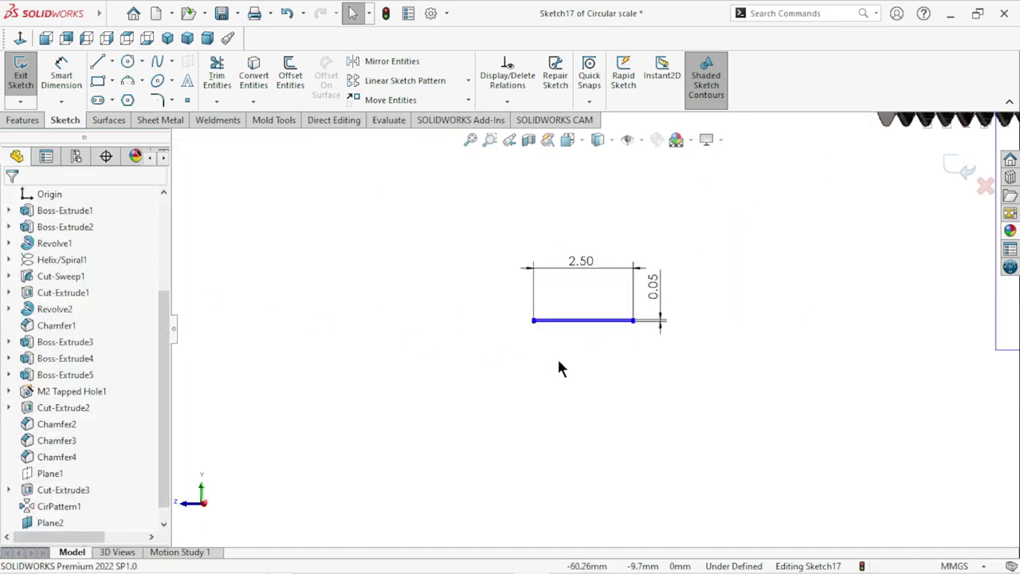
scroll(577, 351, "down", 2)
scroll(636, 330, "down", 2)
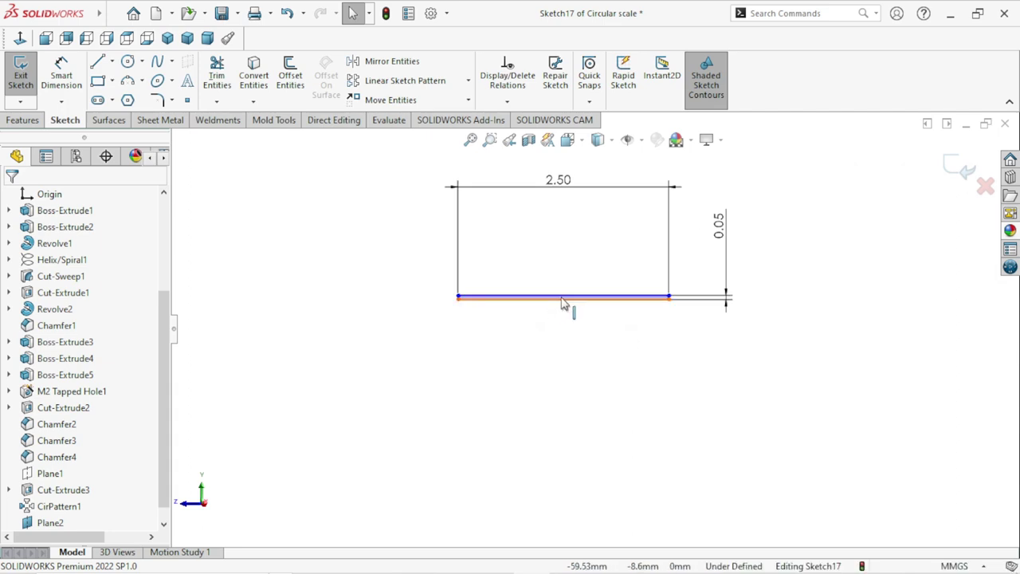
scroll(580, 315, "down", 1)
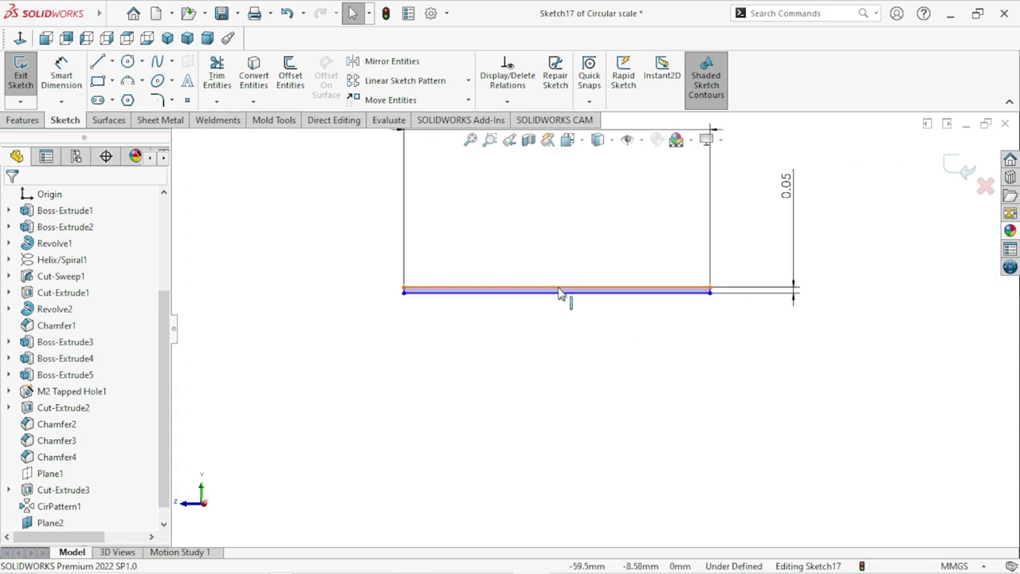
Step: Copy the thin strip downward three times, giving four parallel strips
left_click_drag(558, 295, 558, 341)
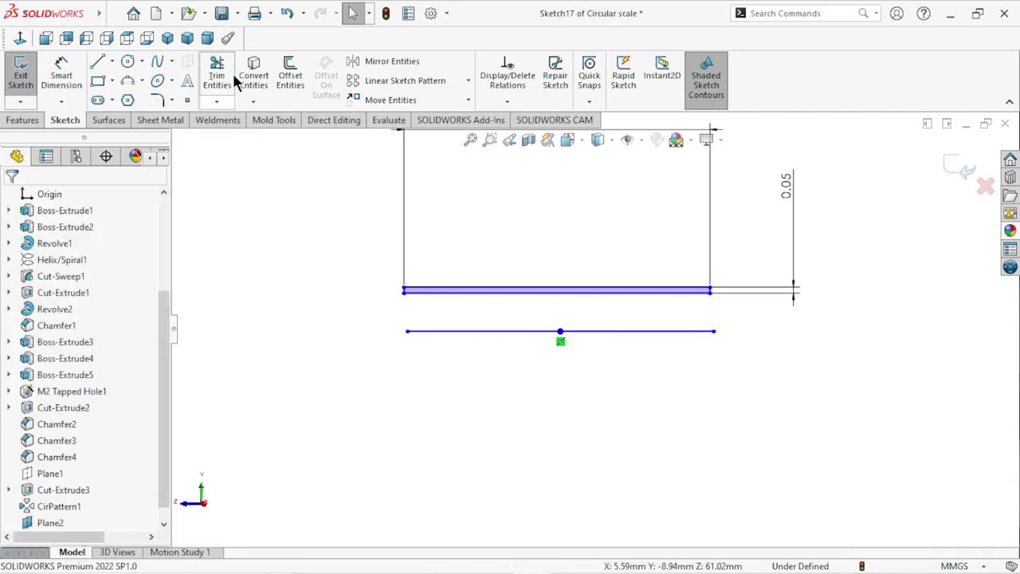
left_click(287, 14)
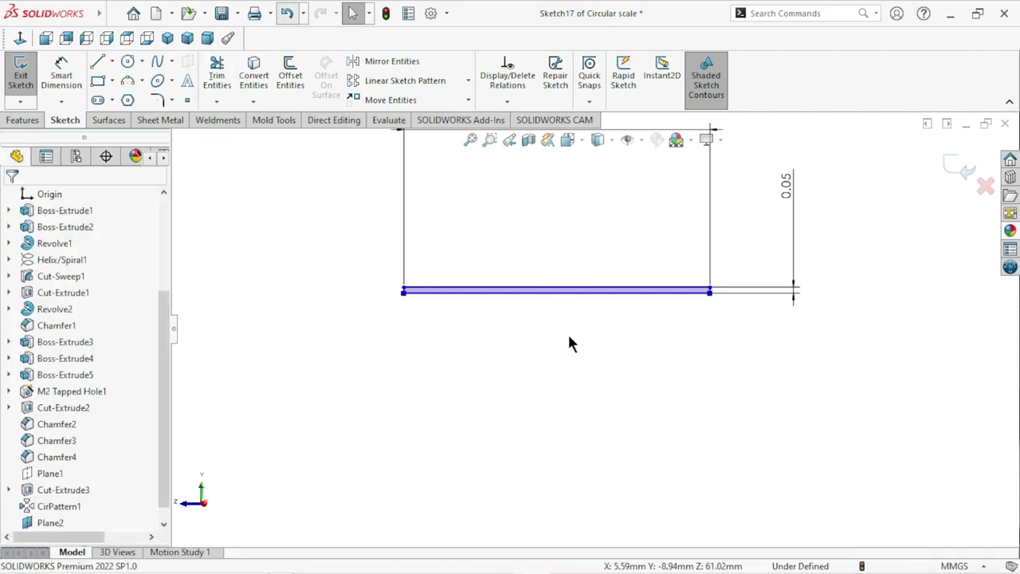
scroll(568, 331, "down", 1)
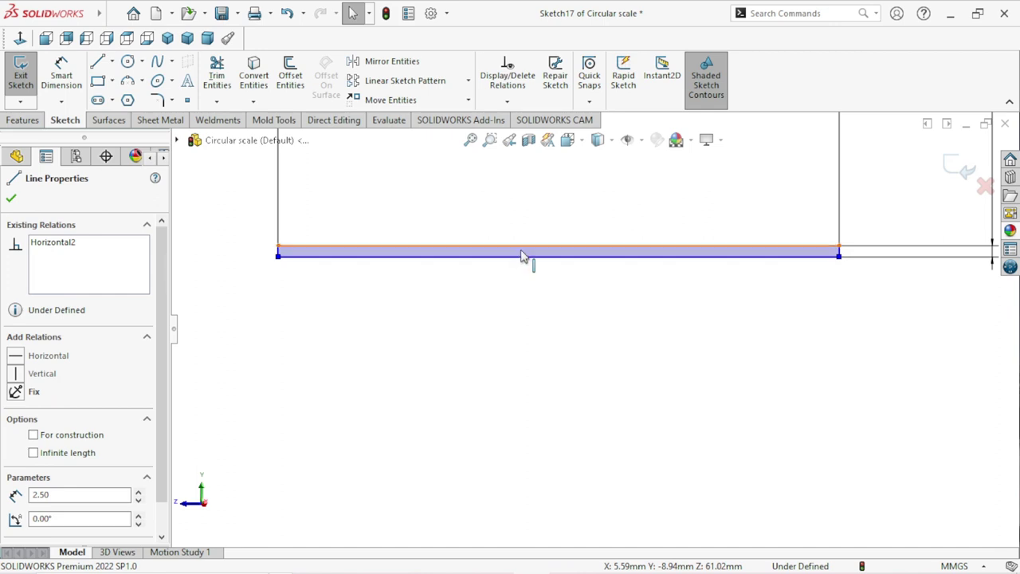
scroll(524, 257, "down", 1)
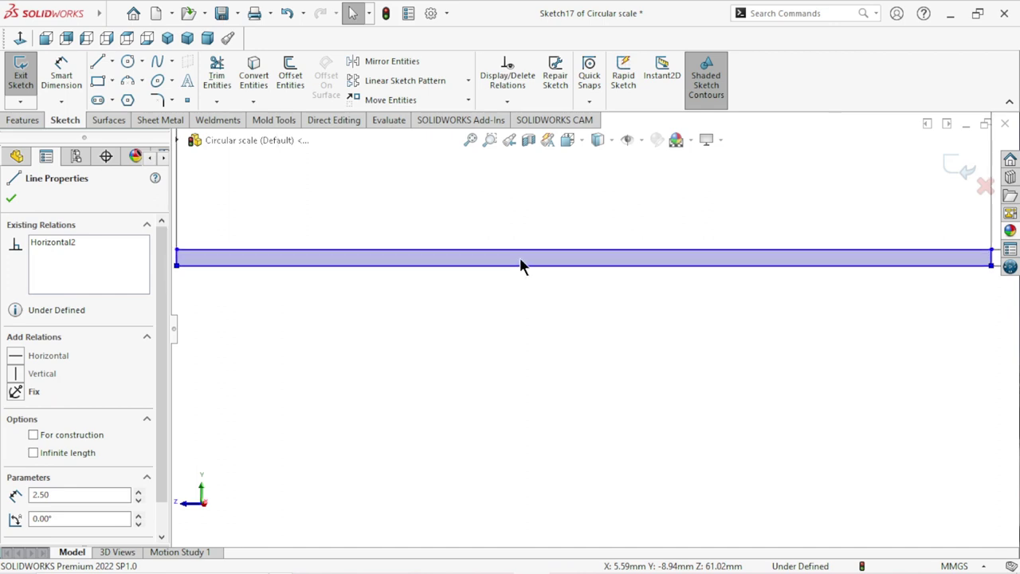
key("Escape")
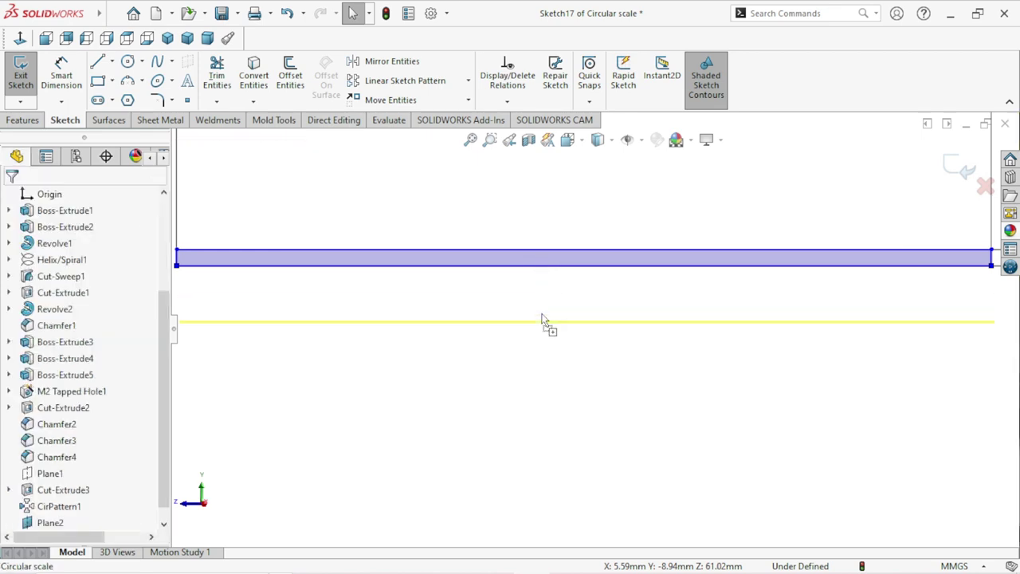
key("ctrl+v")
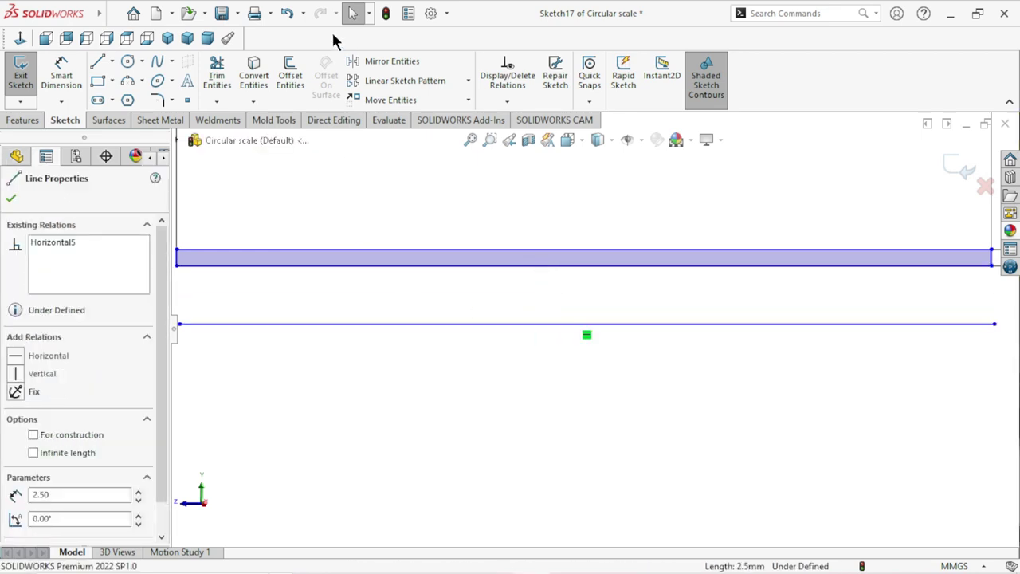
left_click(286, 14)
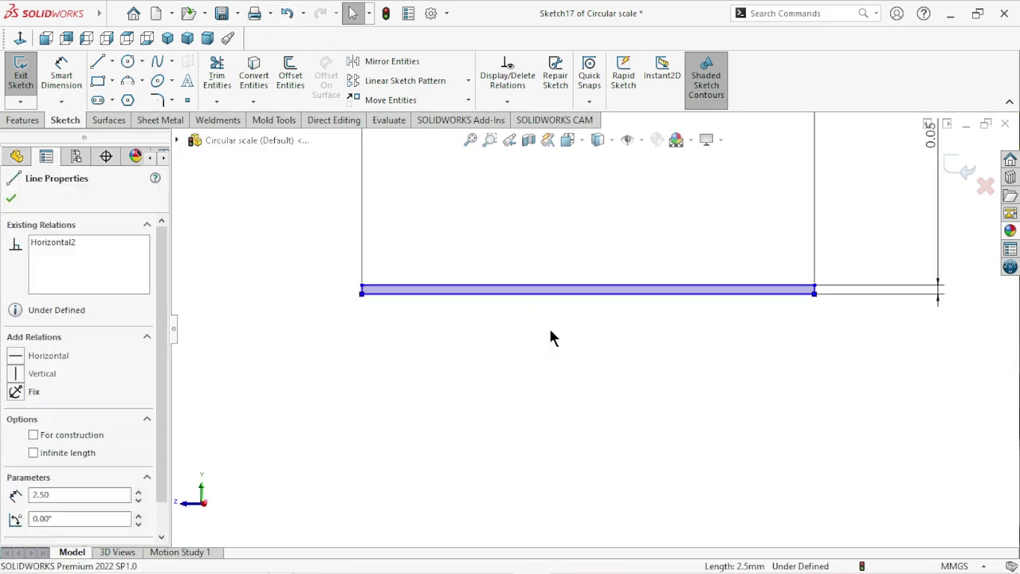
key("Escape")
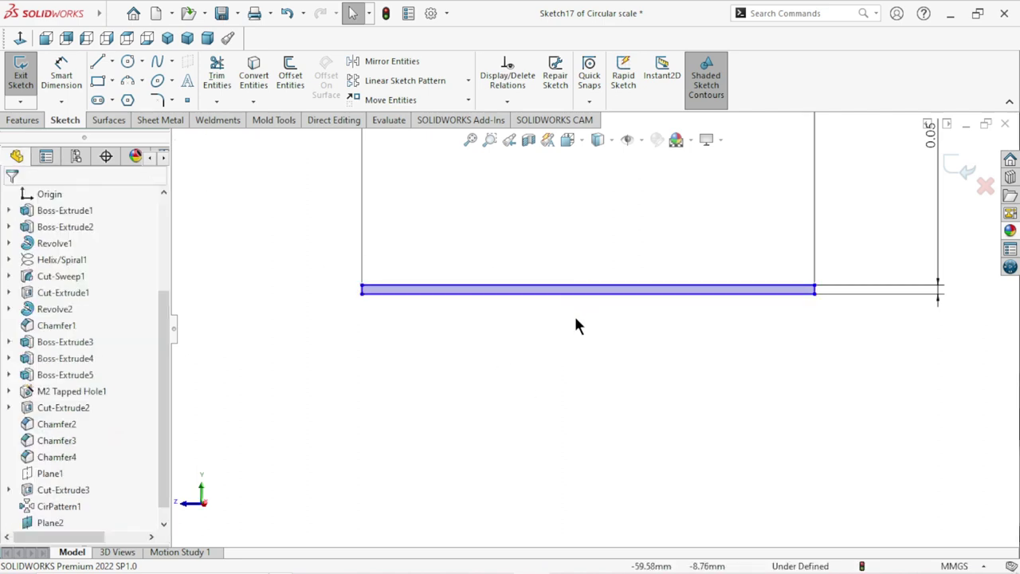
scroll(574, 315, "down", 3)
left_click_drag(545, 273, 534, 351, "ctrl")
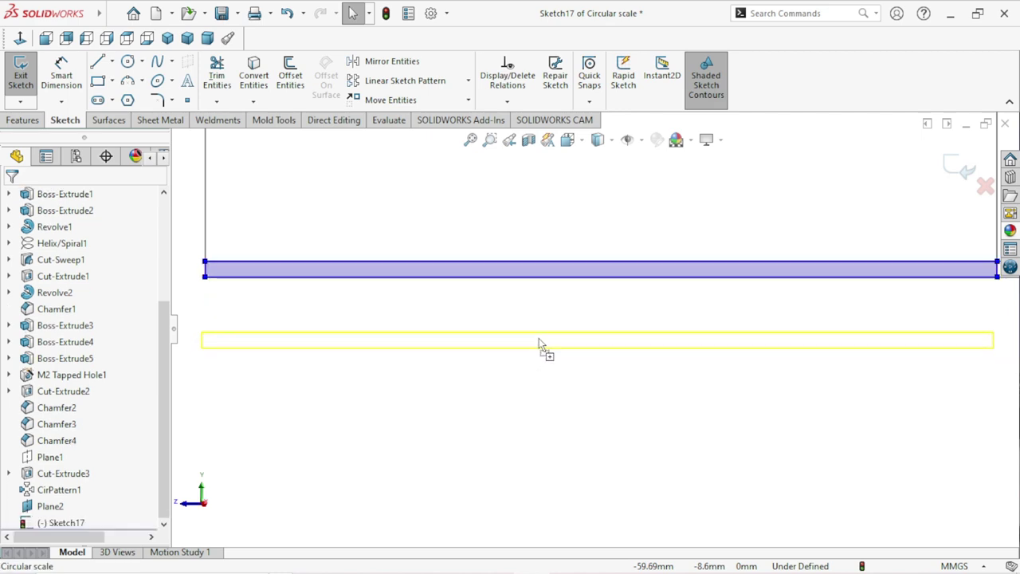
key("Escape")
mouse_move(546, 345)
left_mouse_down("ctrl")
mouse_move(555, 401)
mouse_move(544, 442)
left_mouse_up("ctrl")
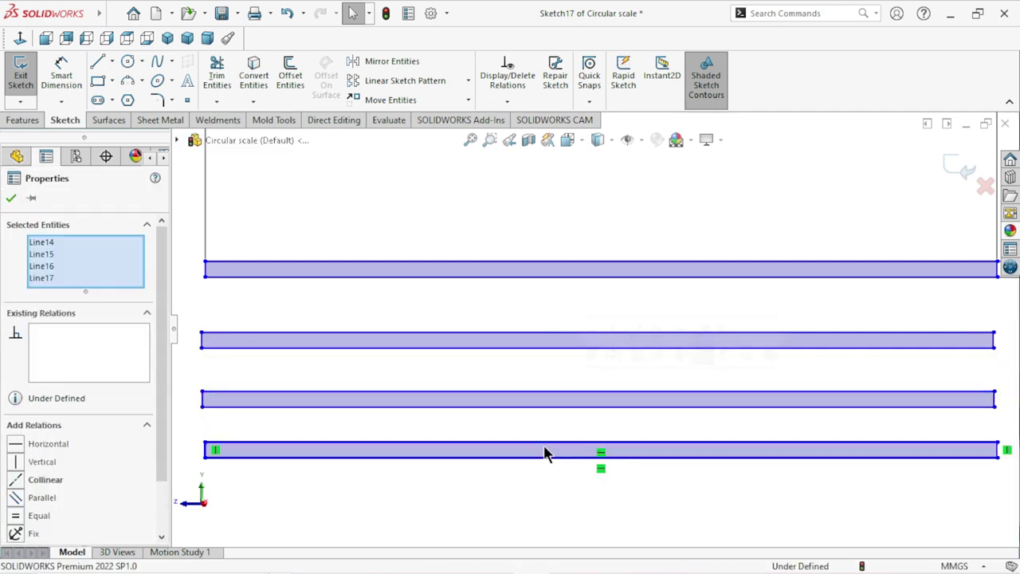
scroll(547, 448, "up", 3)
scroll(550, 375, "down", 2)
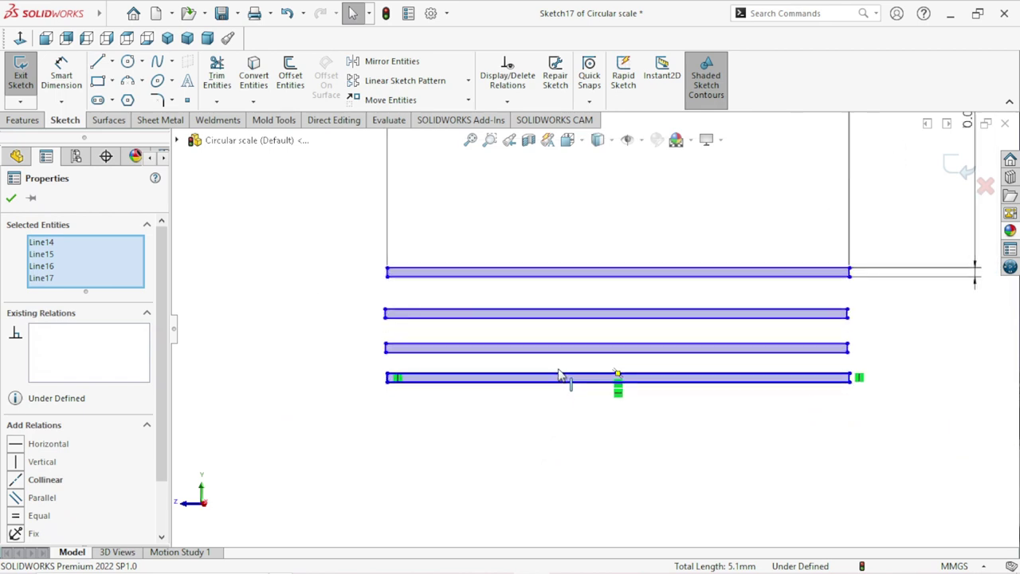
left_click(15, 201)
Step: Dimension the second, third and bottom strips each at 2.50 mm long
left_click(112, 11)
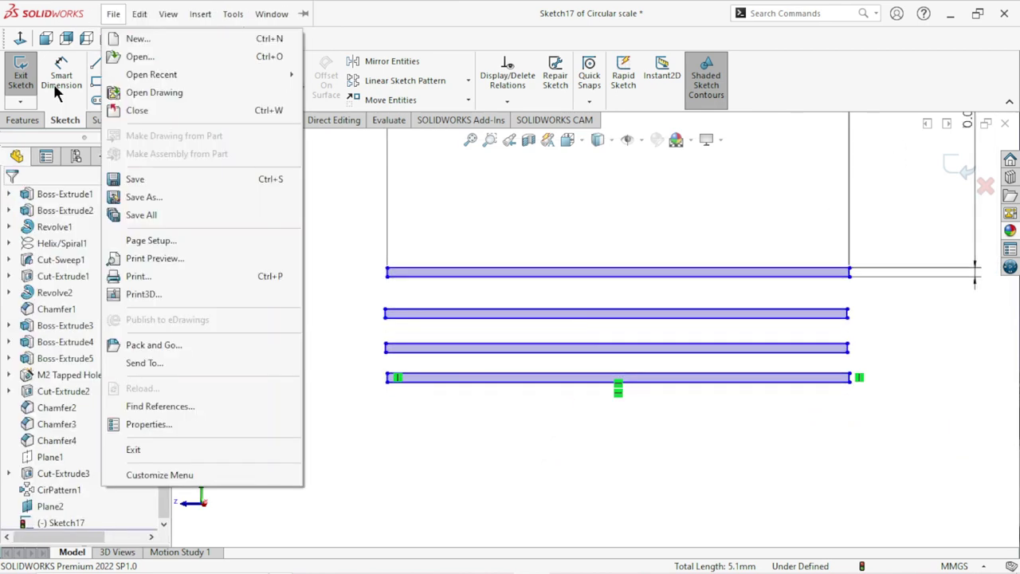
left_click(61, 76)
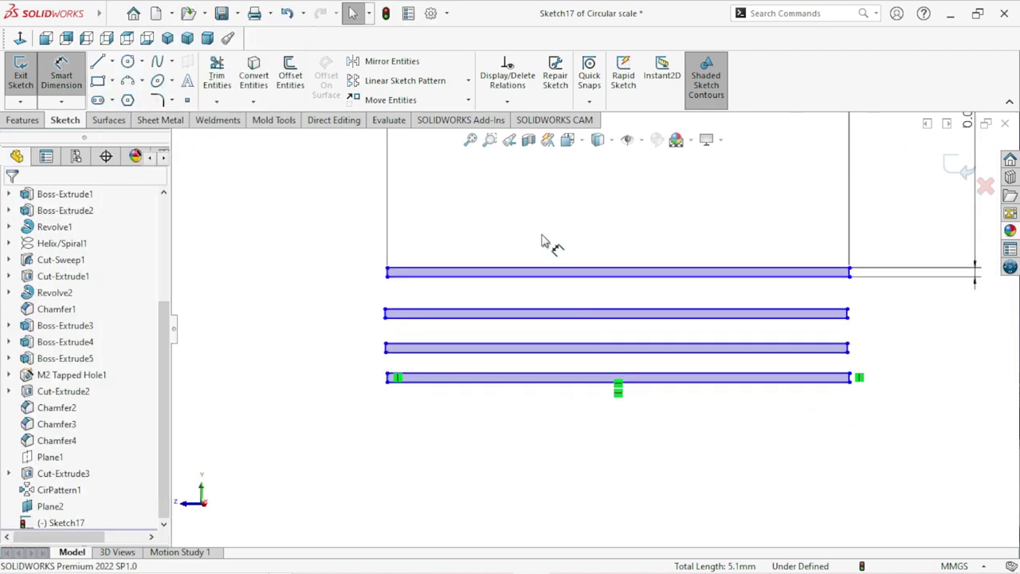
left_click(540, 310)
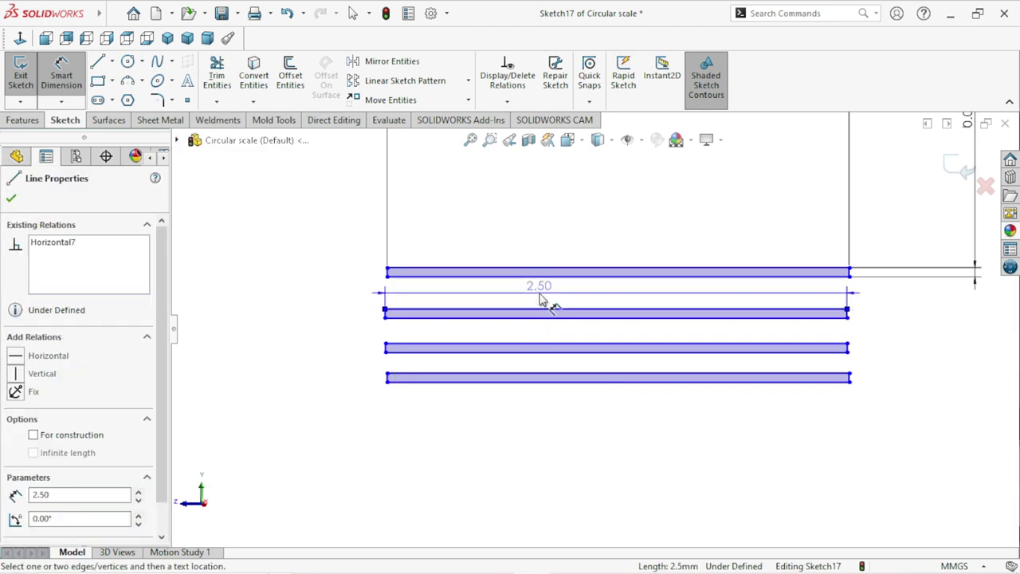
left_click(336, 307)
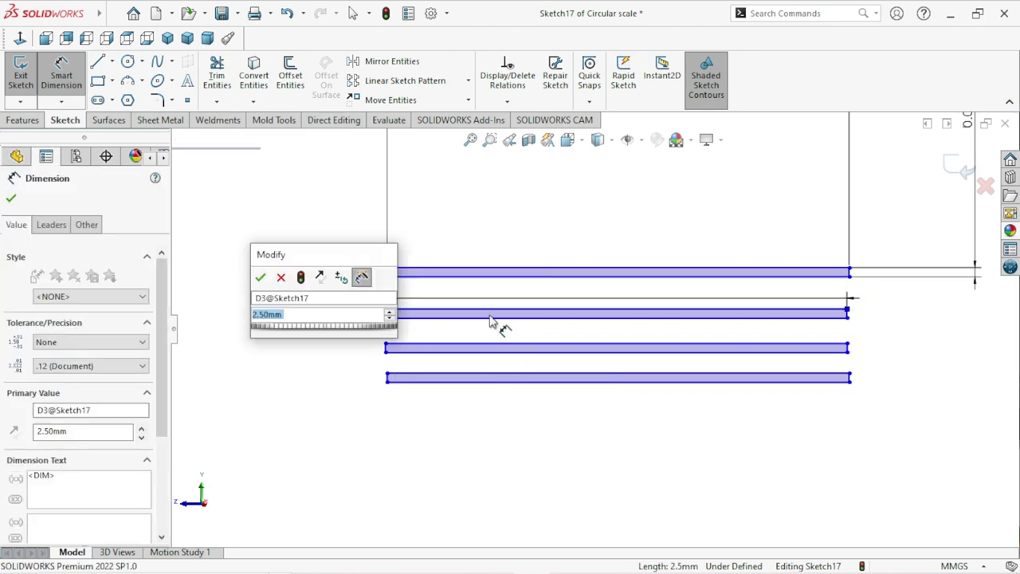
key("Return")
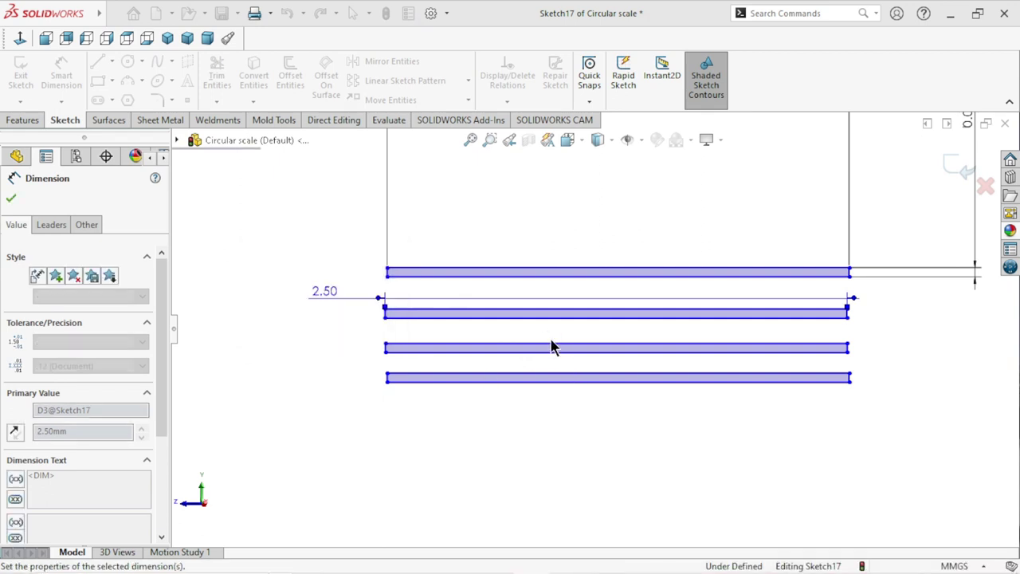
left_click(385, 348)
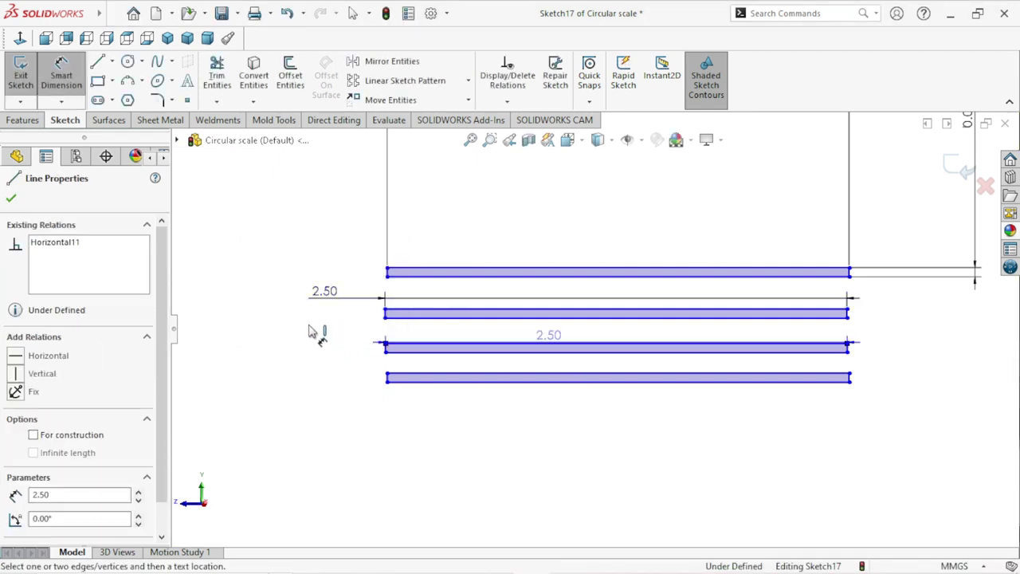
left_click(325, 338)
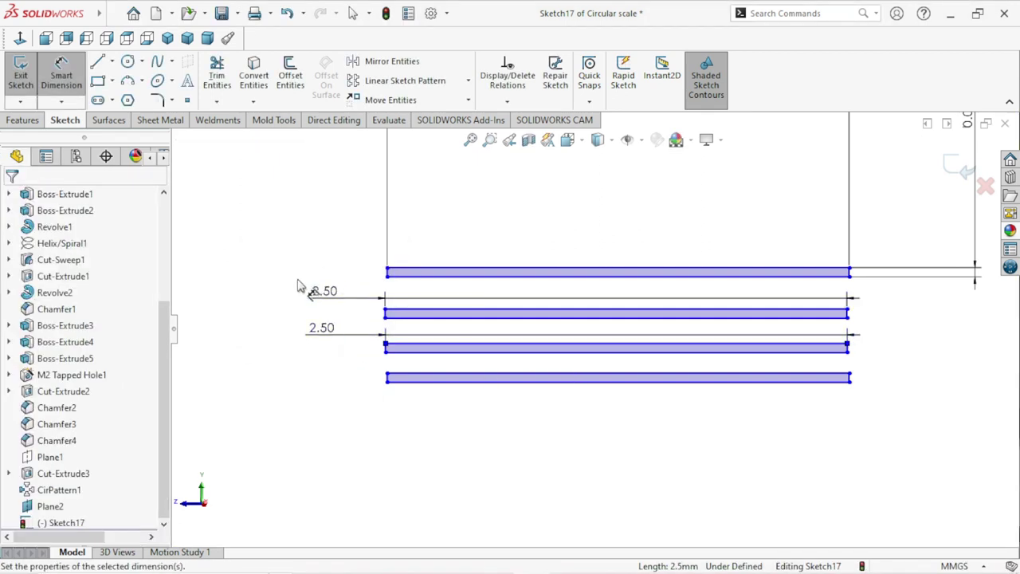
key("Return")
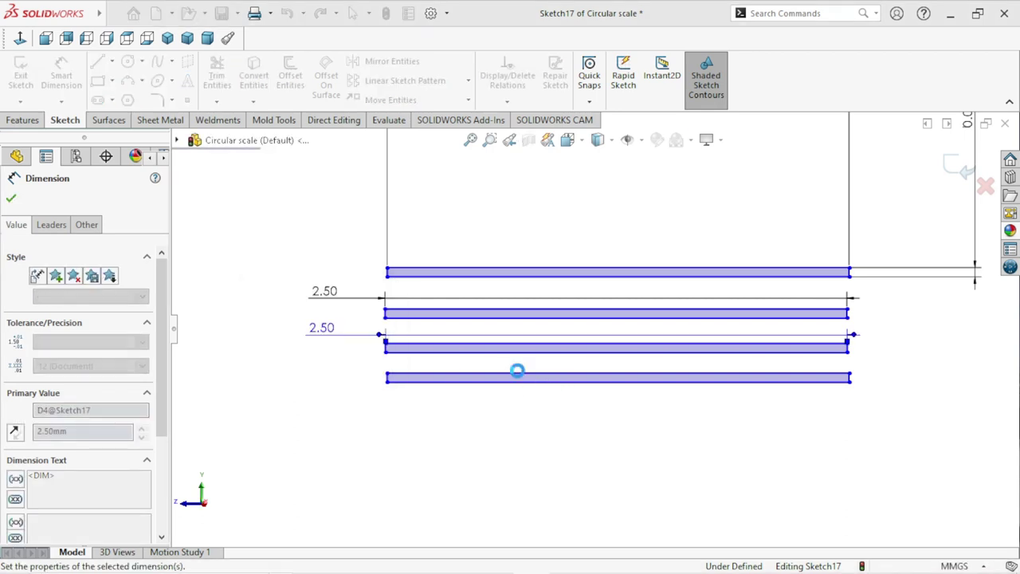
left_click(376, 373)
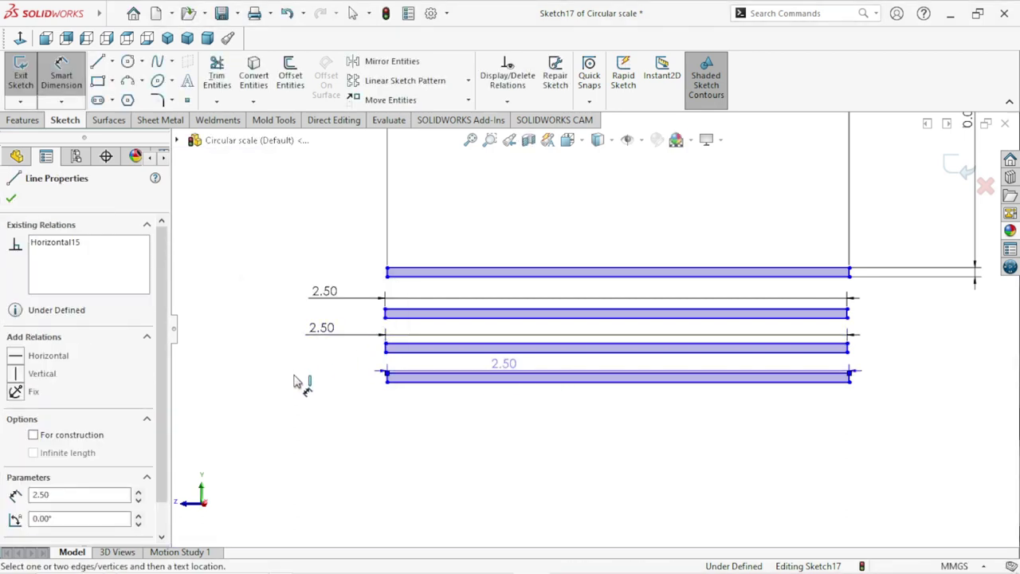
left_click(307, 355)
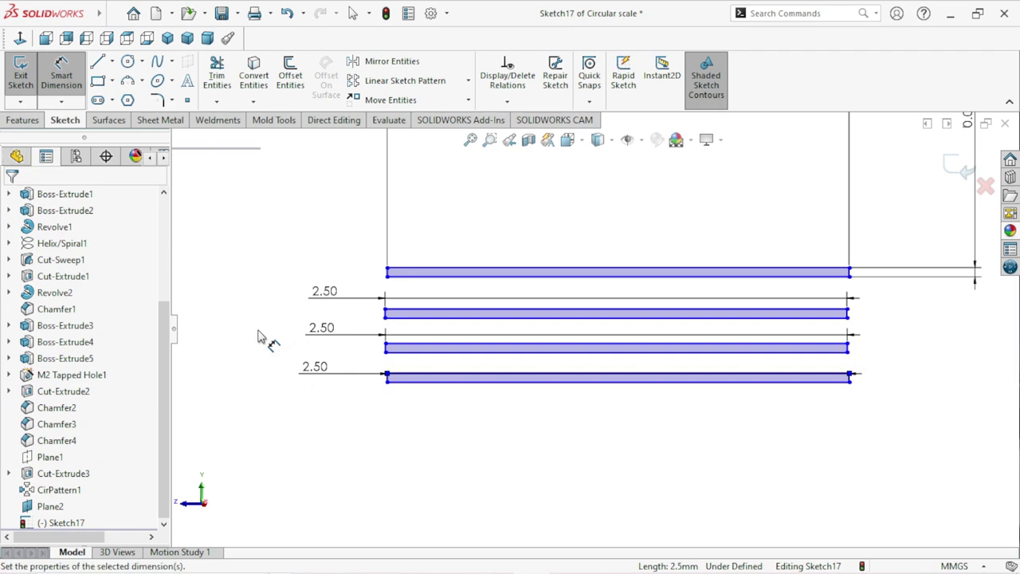
left_click(252, 353)
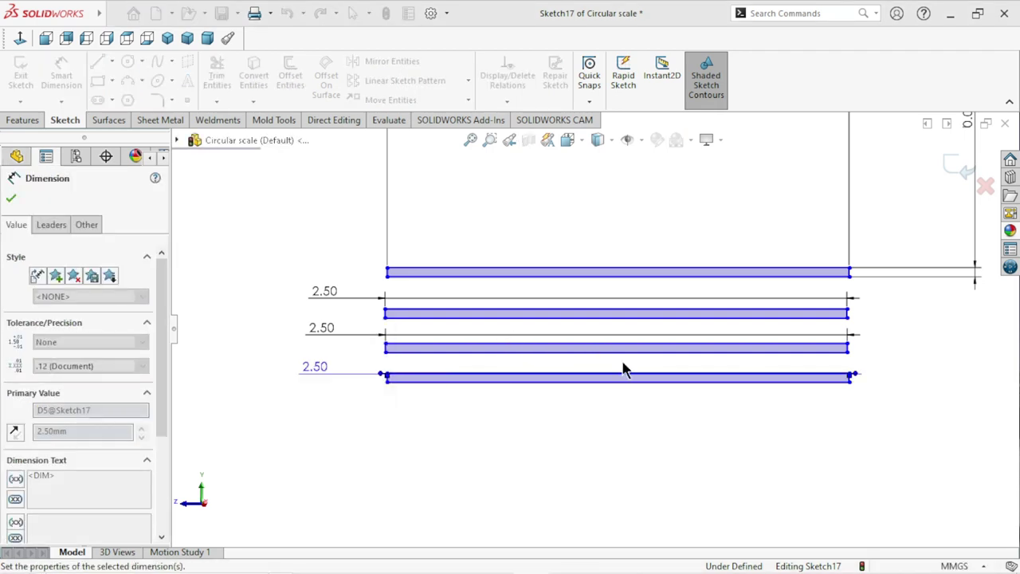
Step: Move the top 2.50 dimension left of the strips, in line with the others
scroll(874, 355, "down", 3)
scroll(874, 356, "up", 3)
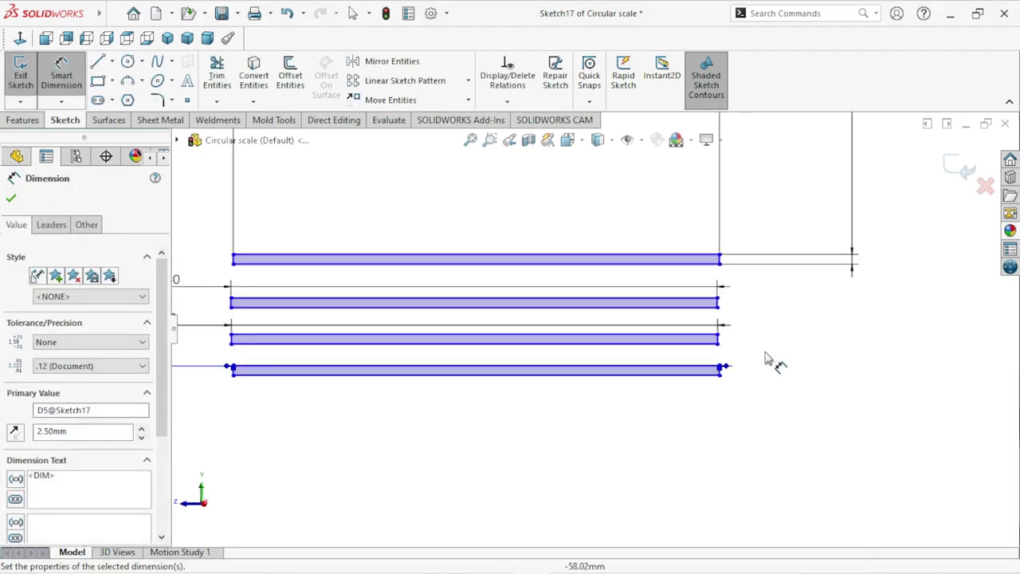
scroll(774, 359, "up", 3)
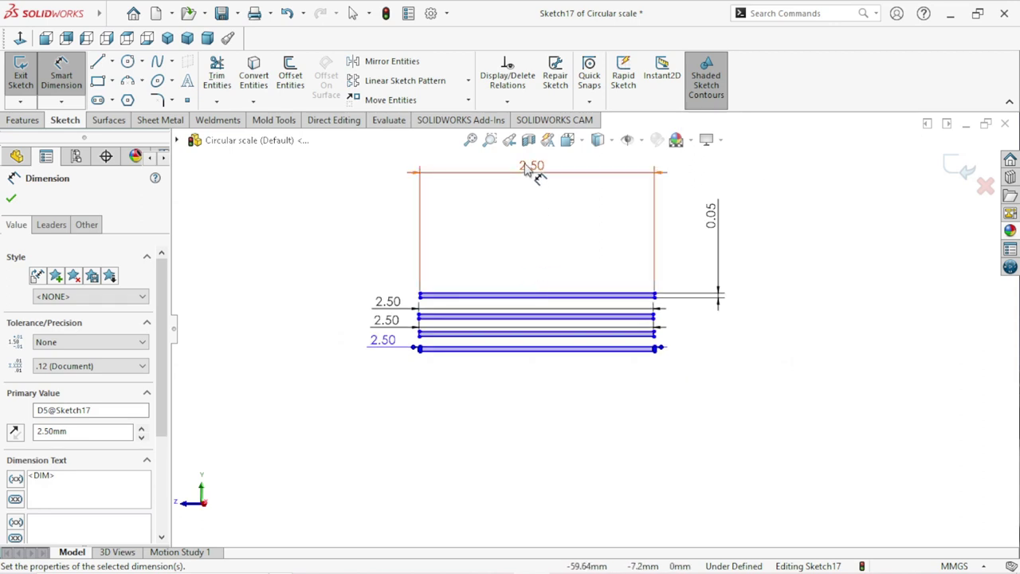
left_click_drag(534, 167, 351, 285)
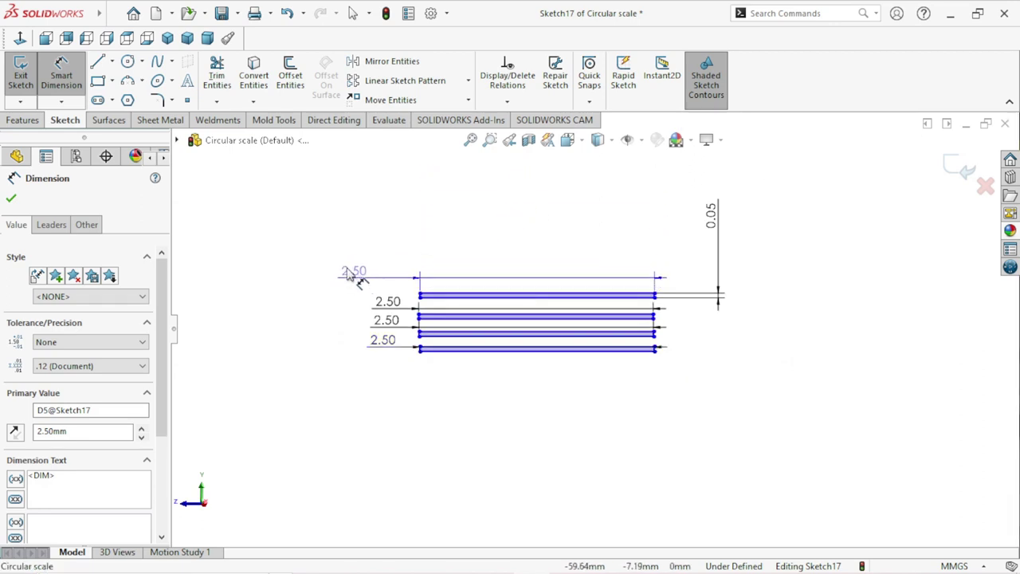
Step: Give the second and third strips 0.05 mm height dimensions on their short end lines
scroll(670, 353, "down", 2)
scroll(631, 301, "down", 2)
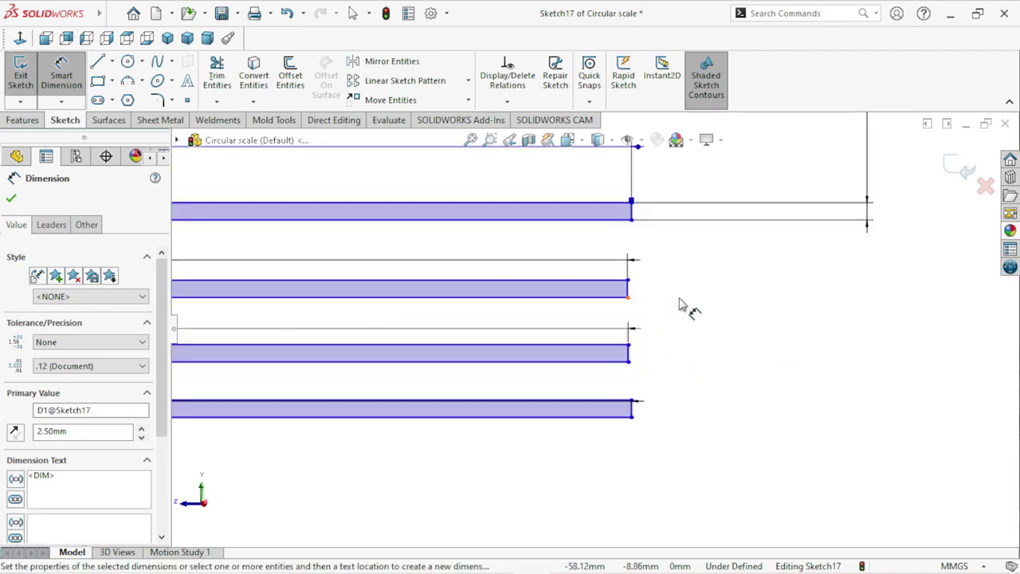
left_click(630, 288)
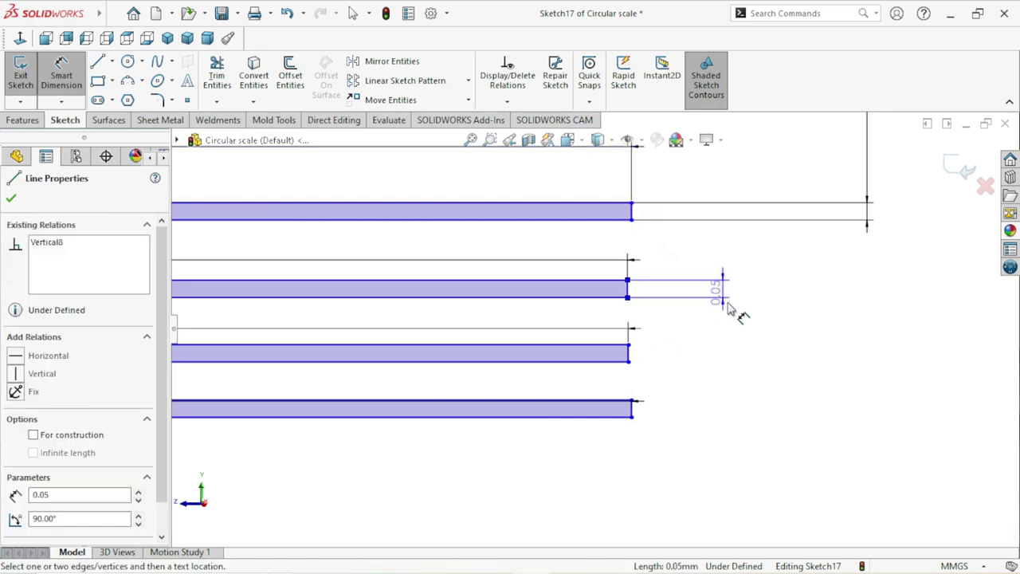
left_click(769, 257)
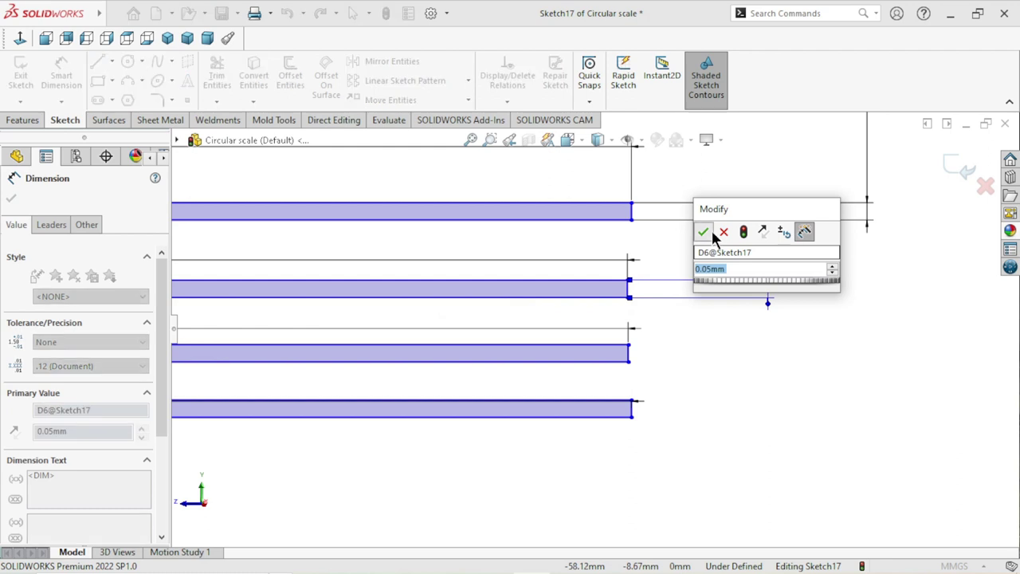
left_click(704, 231)
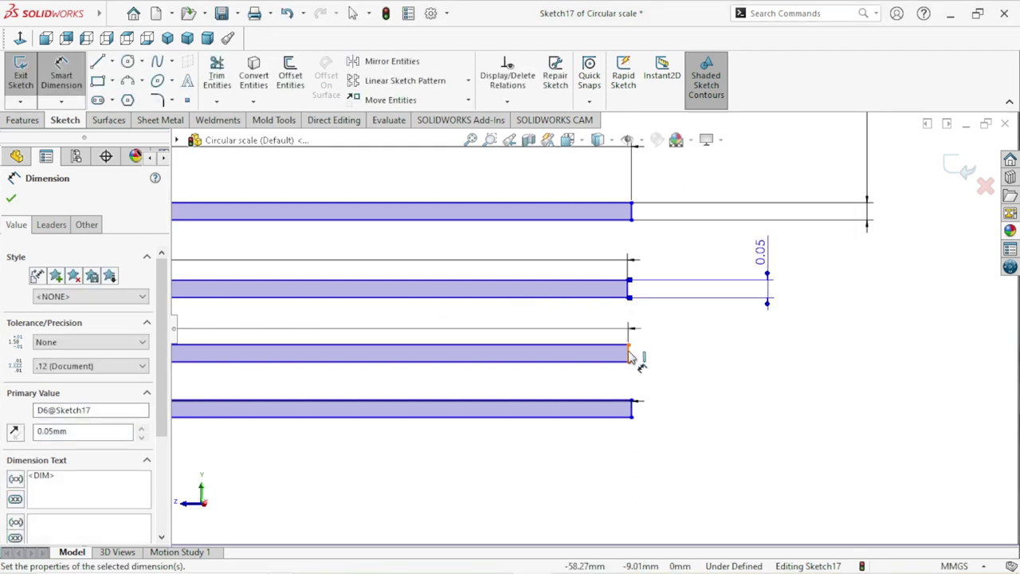
left_click(629, 355)
left_click(741, 330)
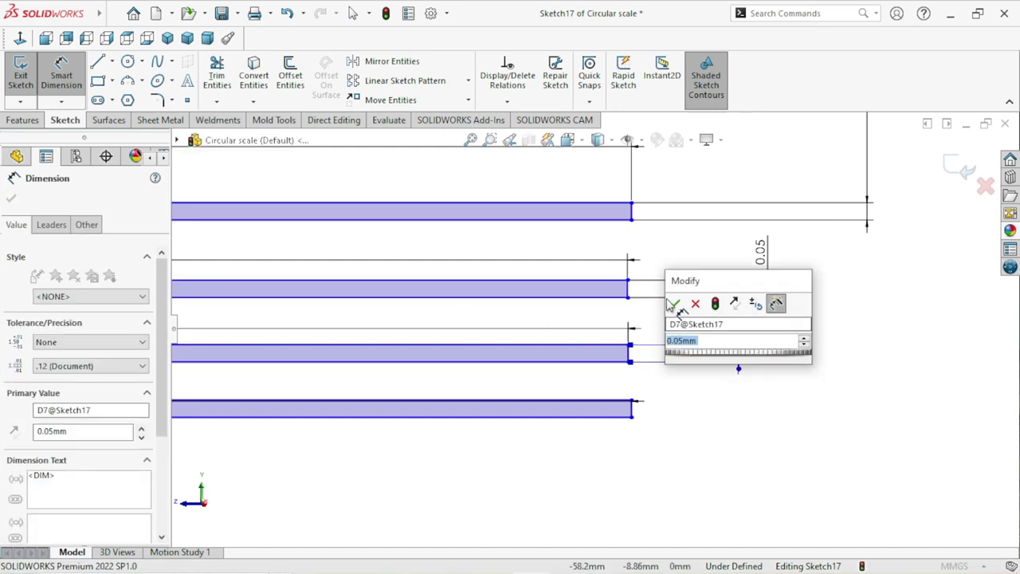
left_click(672, 304)
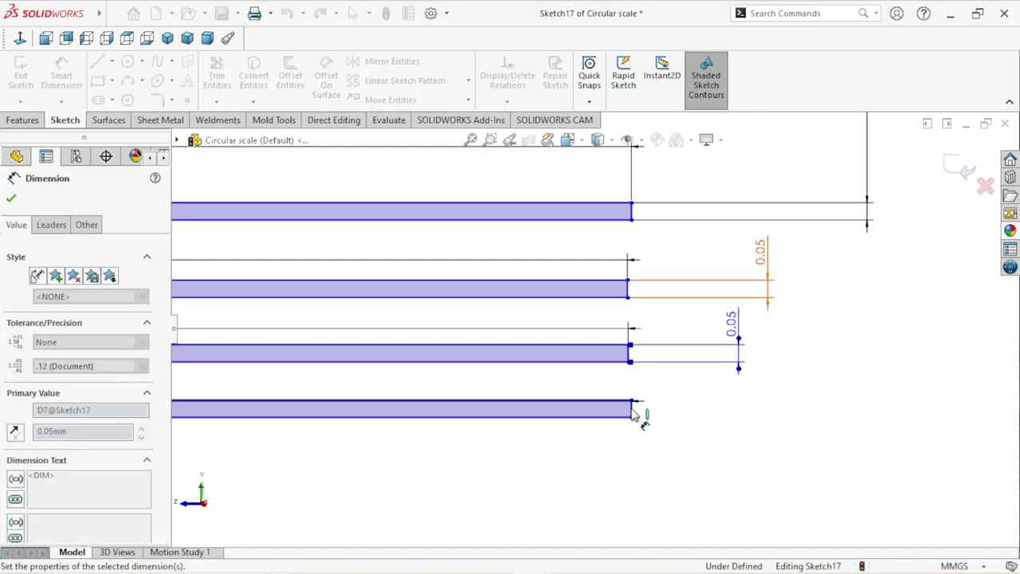
Step: Dimension the bottom bar's end edge to 0.05 mm thickness and exit Smart Dimension
left_click(737, 408)
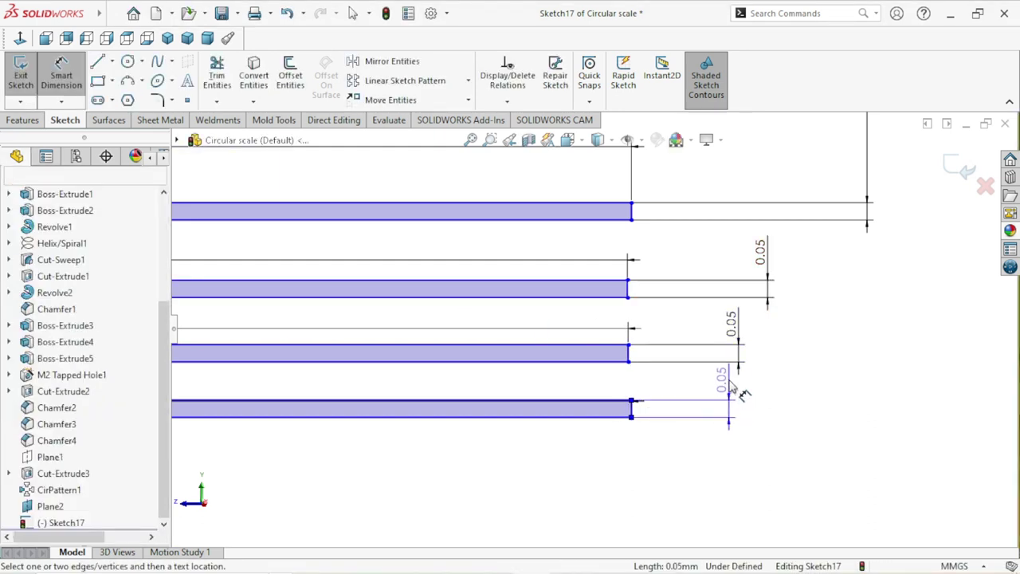
left_click(547, 344)
left_click(627, 326)
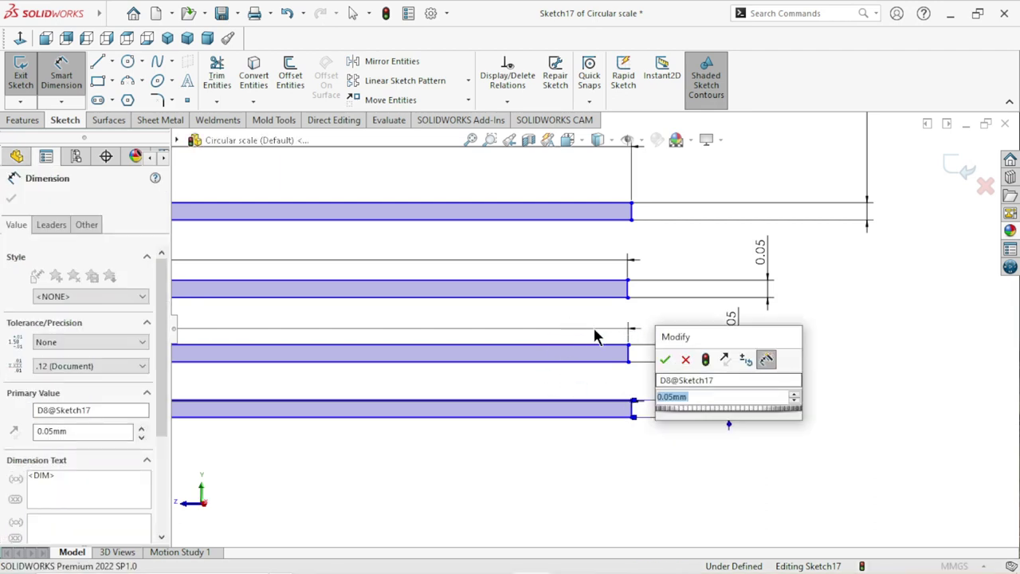
left_click(666, 360)
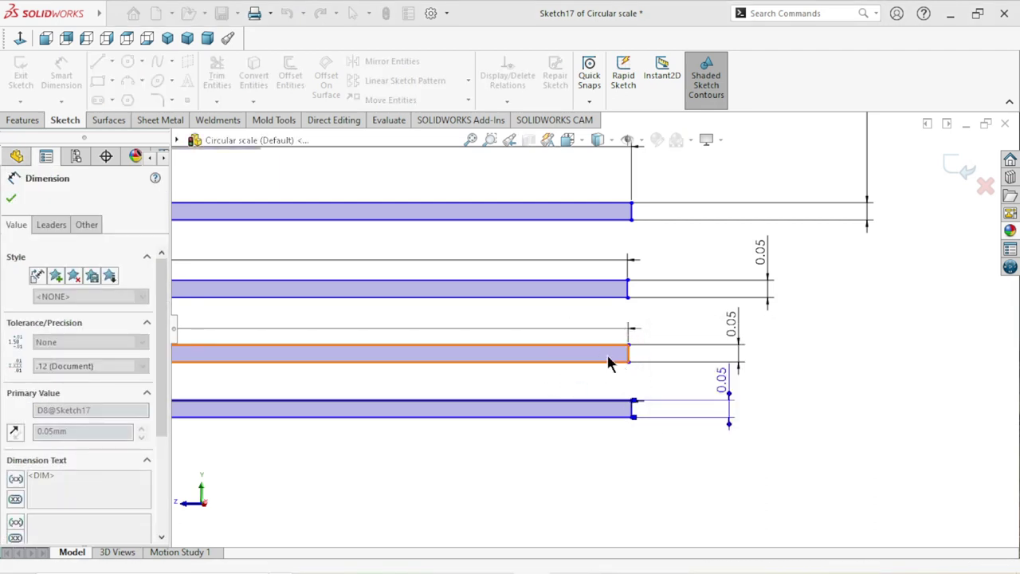
scroll(613, 359, "up", 5)
scroll(553, 355, "down", 2)
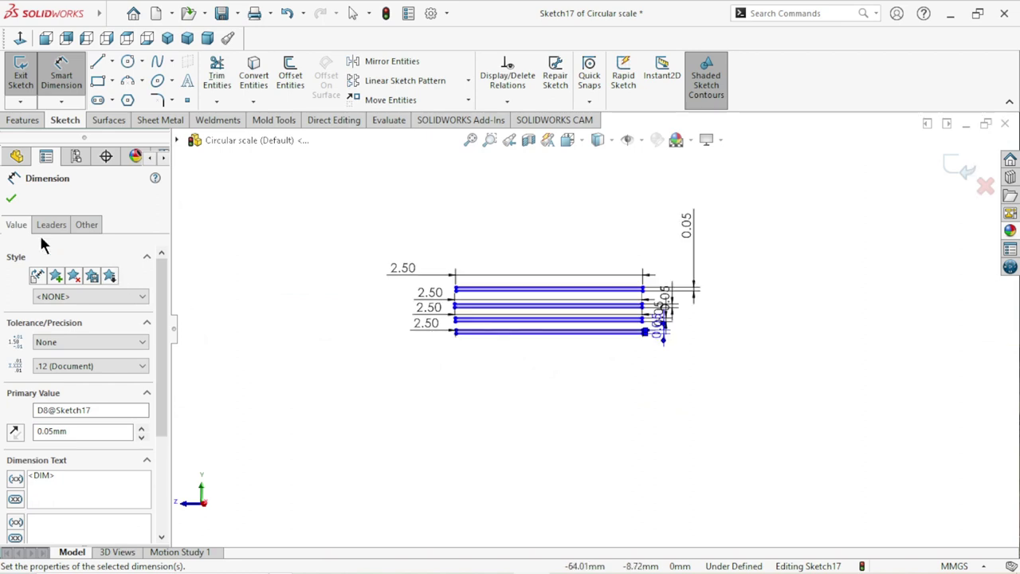
left_click(12, 200)
key("Escape")
scroll(483, 332, "down", 1)
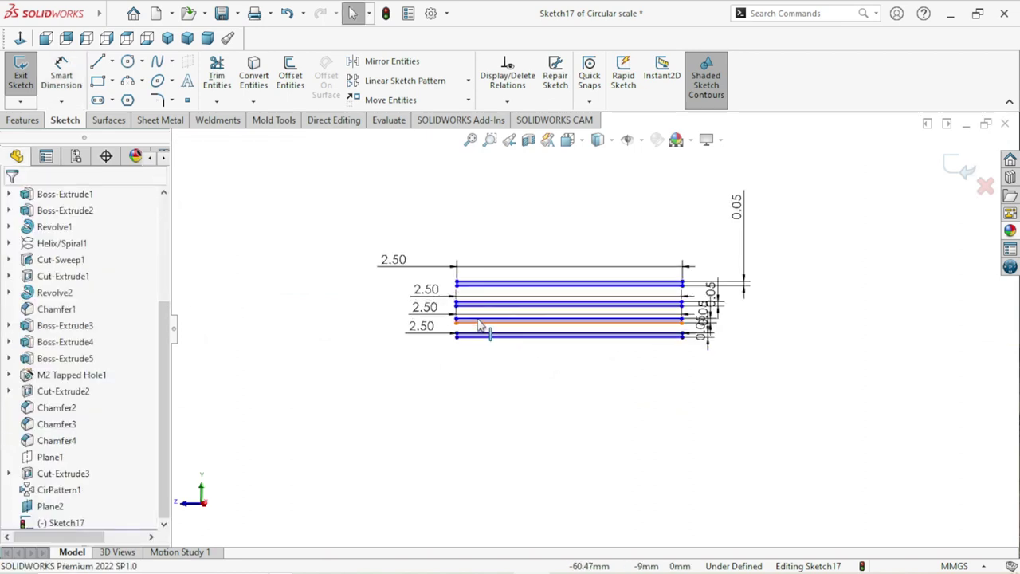
scroll(488, 333, "down", 2)
scroll(488, 333, "down", 2)
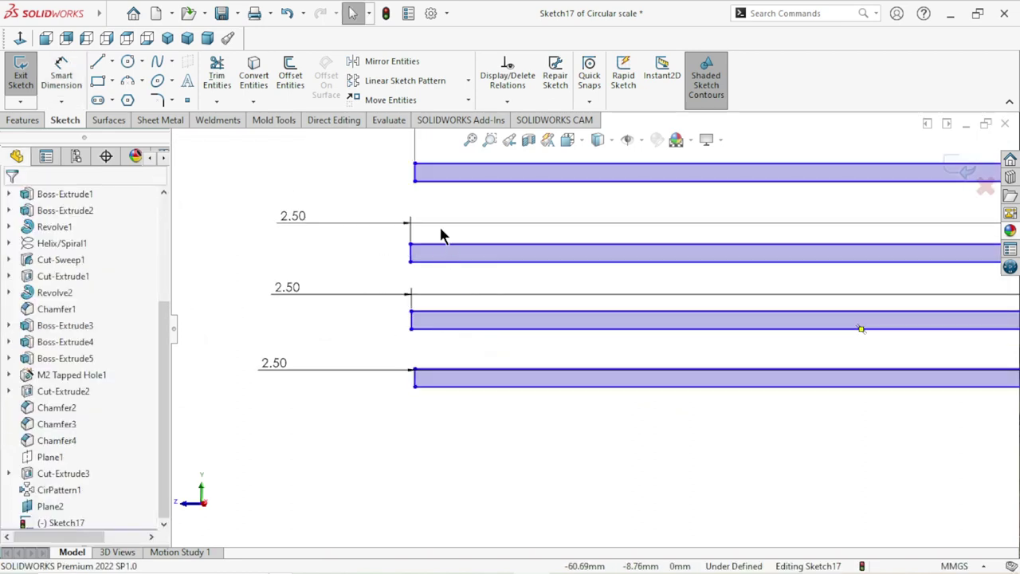
left_click(415, 174)
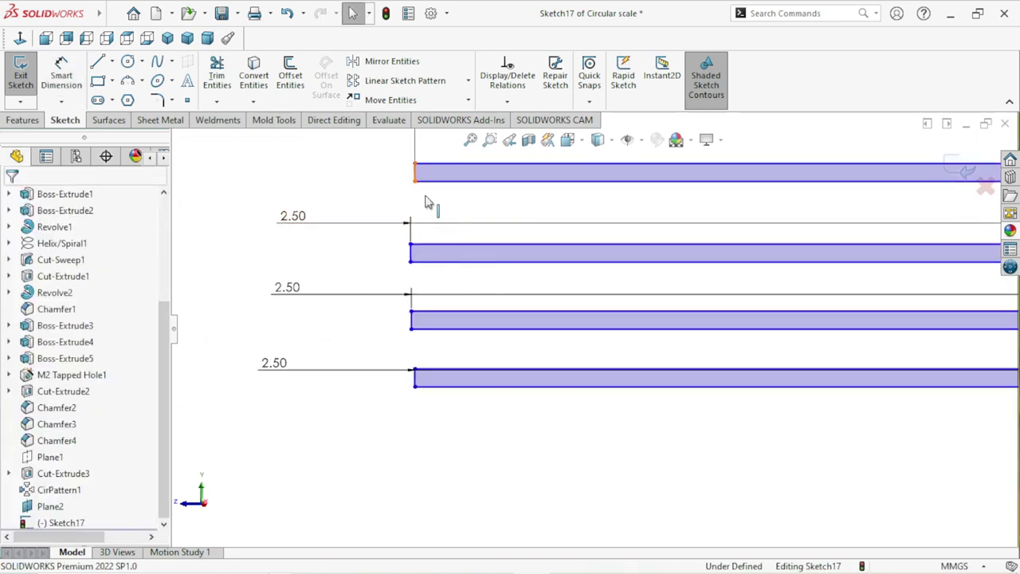
left_click(412, 259, "ctrl")
left_click(415, 376)
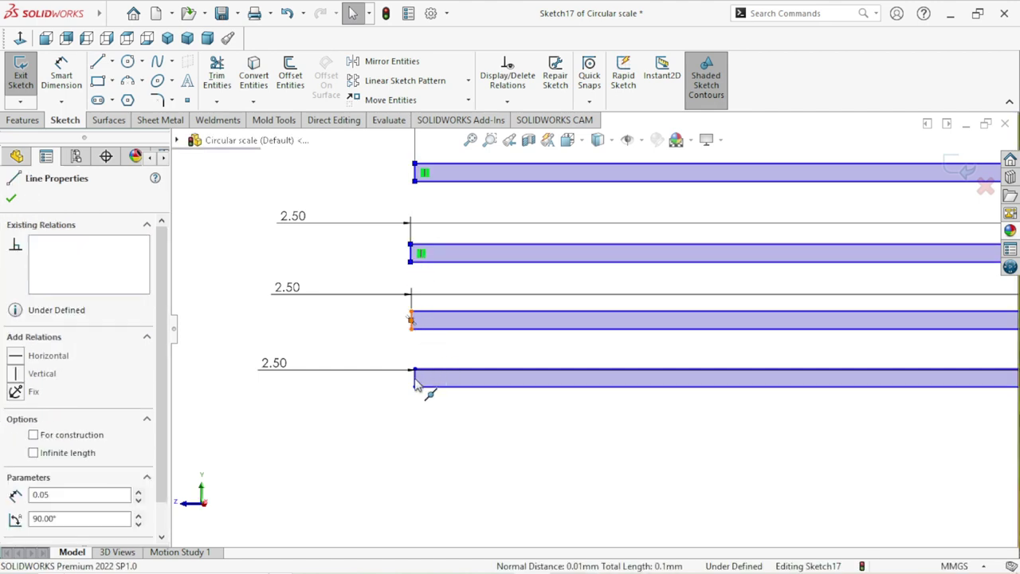
left_click(447, 365)
left_click(414, 377, "ctrl")
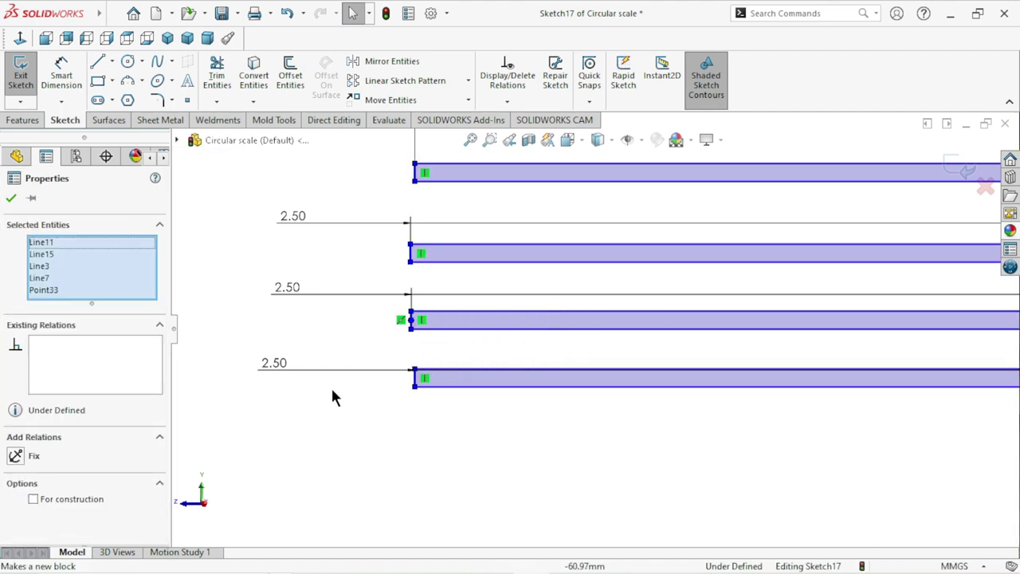
left_click(401, 430)
scroll(432, 343, "up", 2)
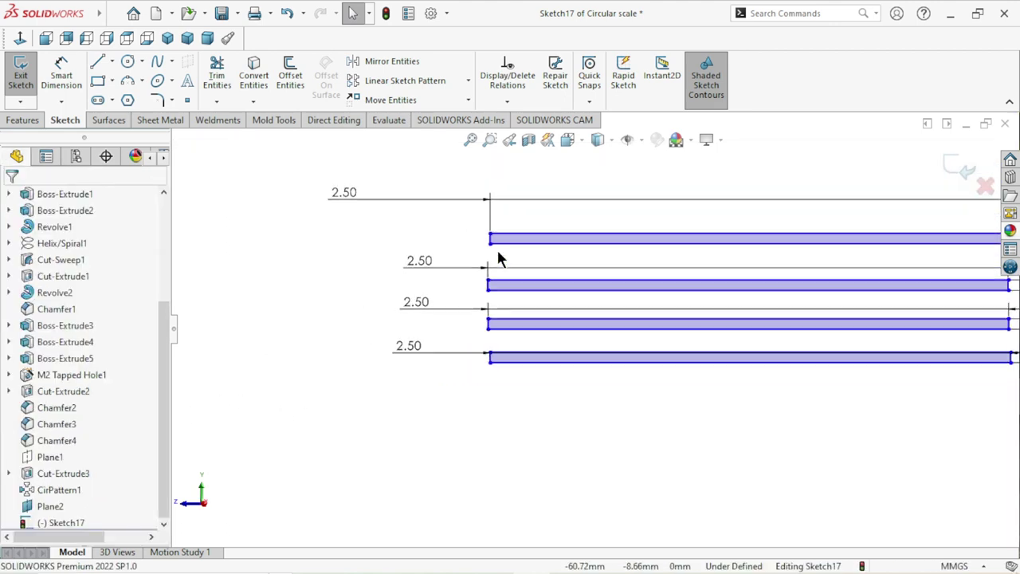
scroll(503, 263, "down", 2)
scroll(509, 276, "down", 2)
scroll(528, 269, "down", 2)
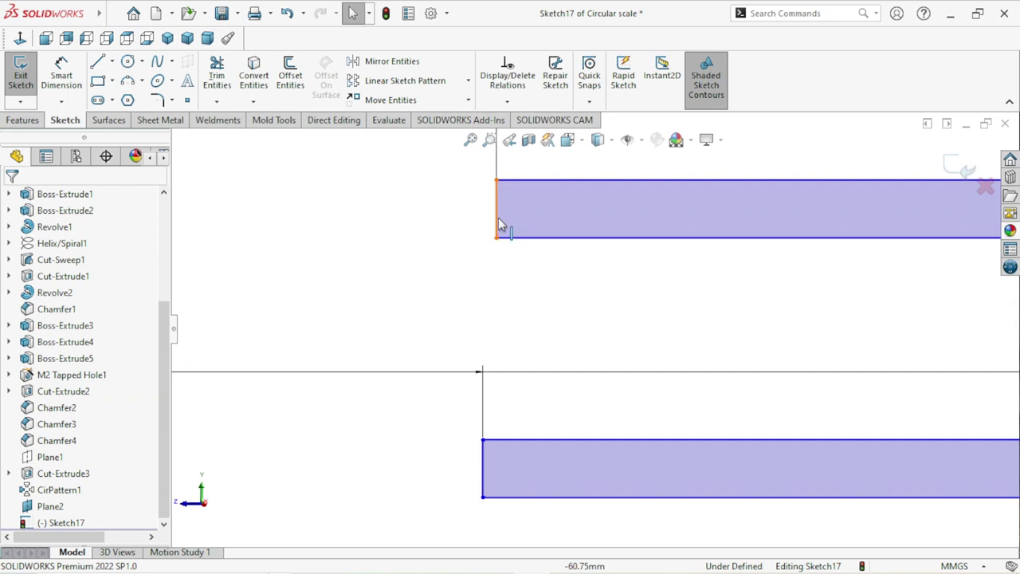
left_click(482, 476)
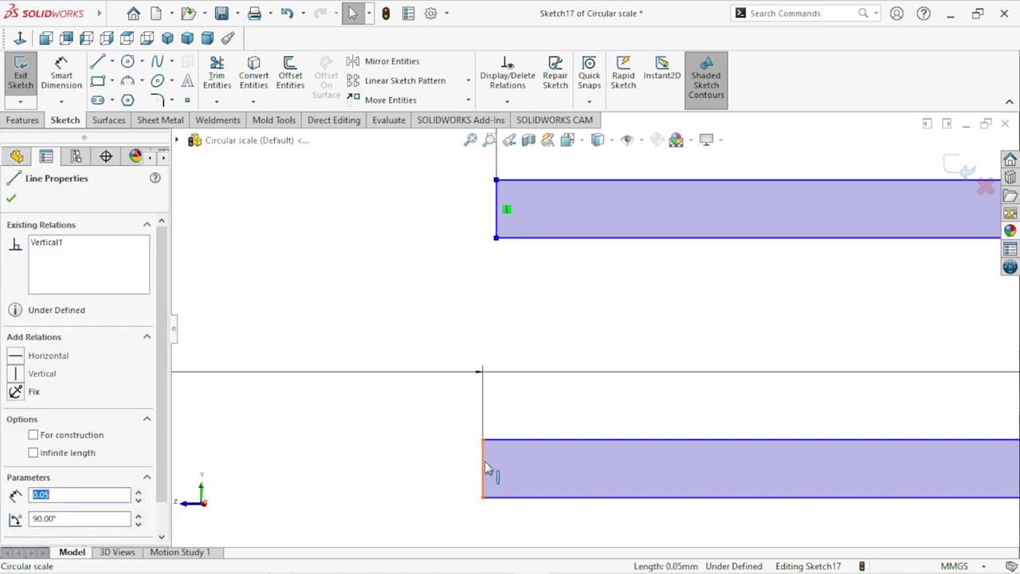
left_click(567, 443, "ctrl")
scroll(562, 446, "up", 2)
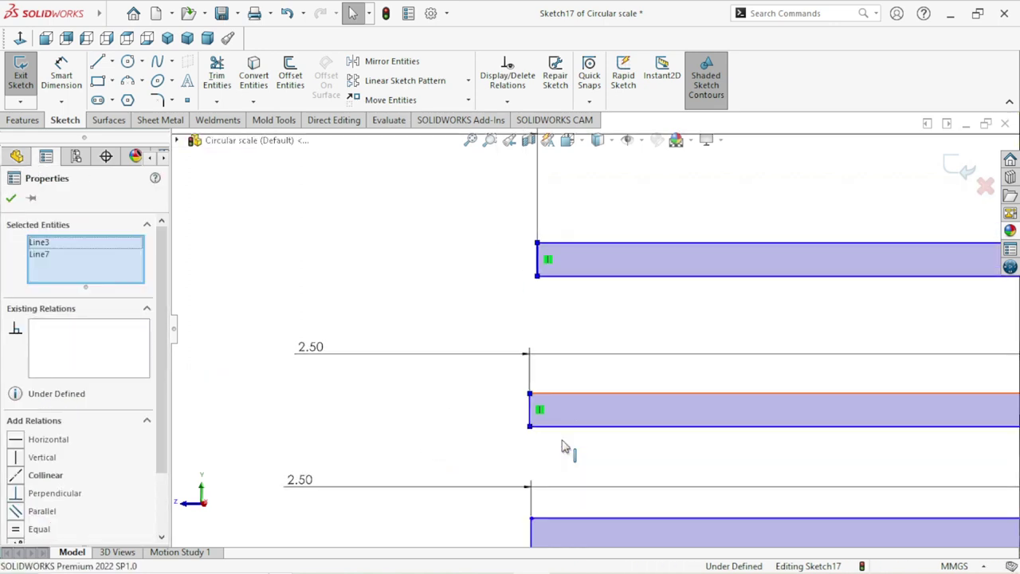
scroll(562, 446, "up", 2)
scroll(576, 476, "down", 3)
scroll(574, 467, "down", 3)
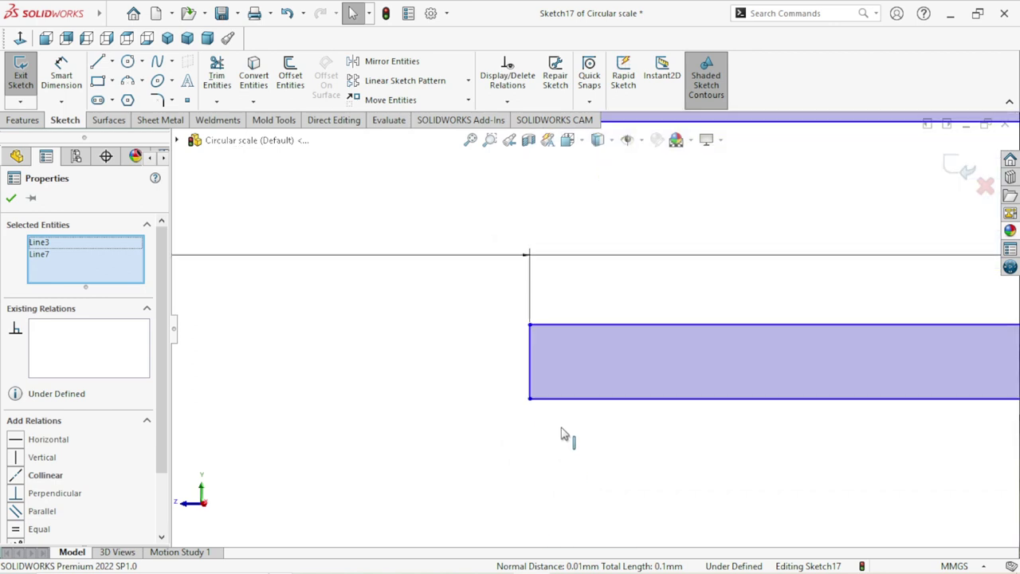
left_click(531, 357, "ctrl")
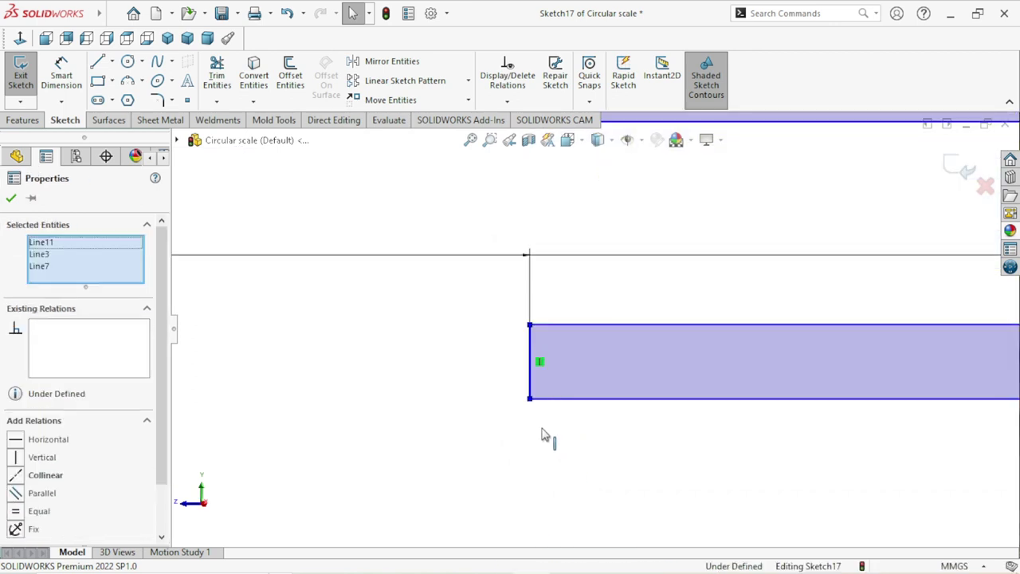
scroll(542, 436, "up", 2)
scroll(594, 447, "up", 1)
scroll(578, 421, "down", 2)
scroll(571, 393, "down", 2)
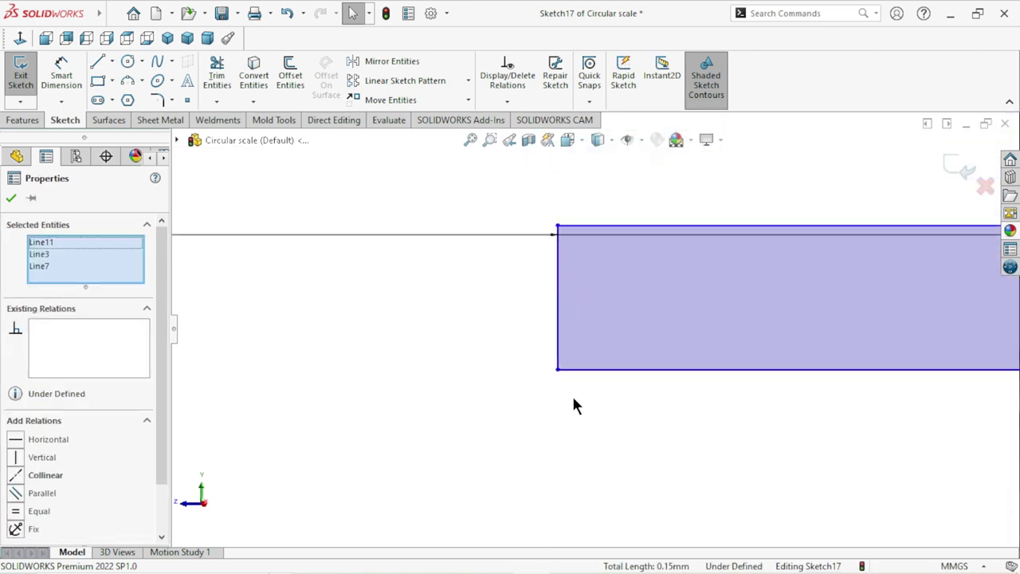
scroll(571, 358, "down", 2)
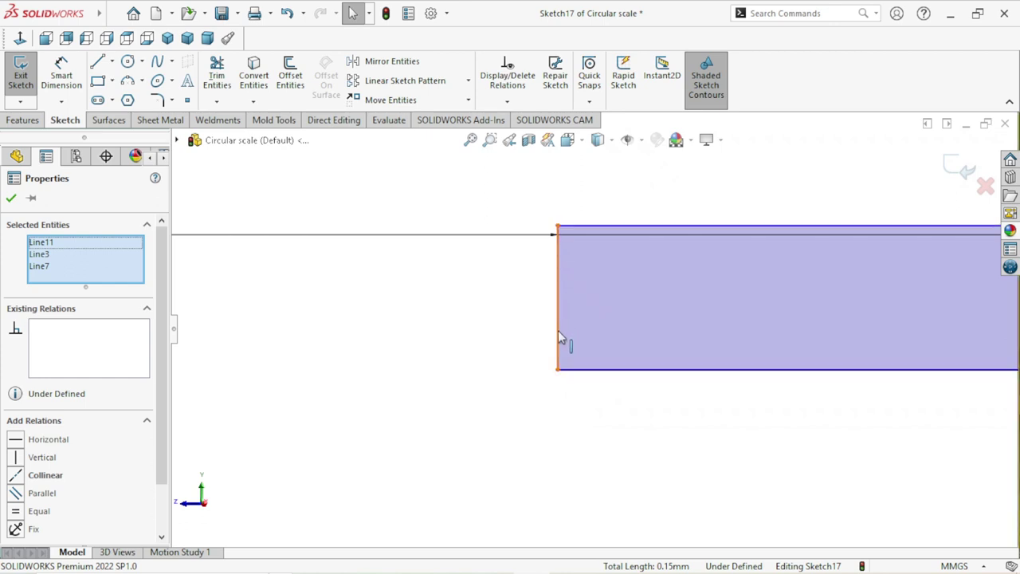
left_click(558, 336, "ctrl")
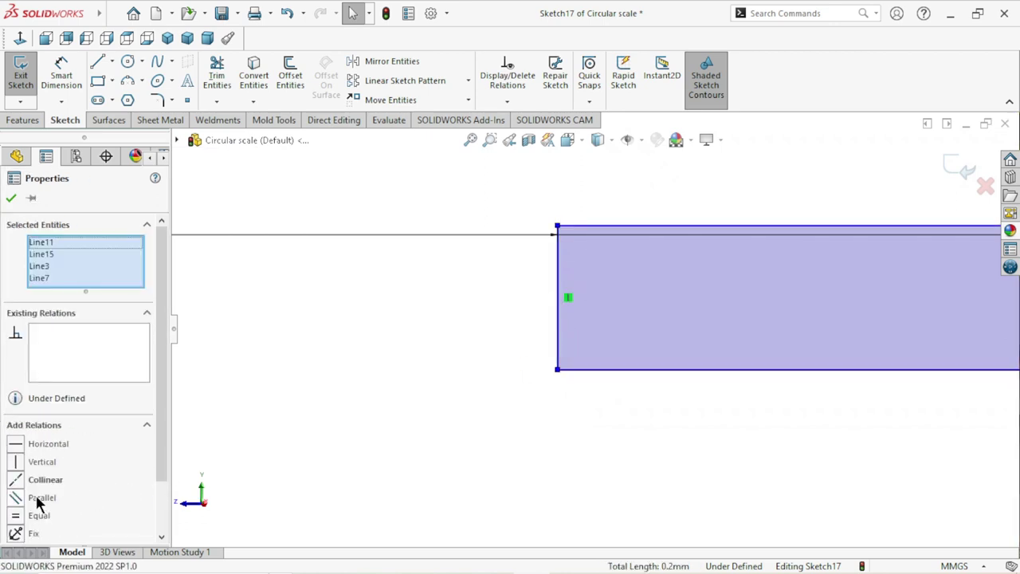
scroll(312, 406, "up", 2)
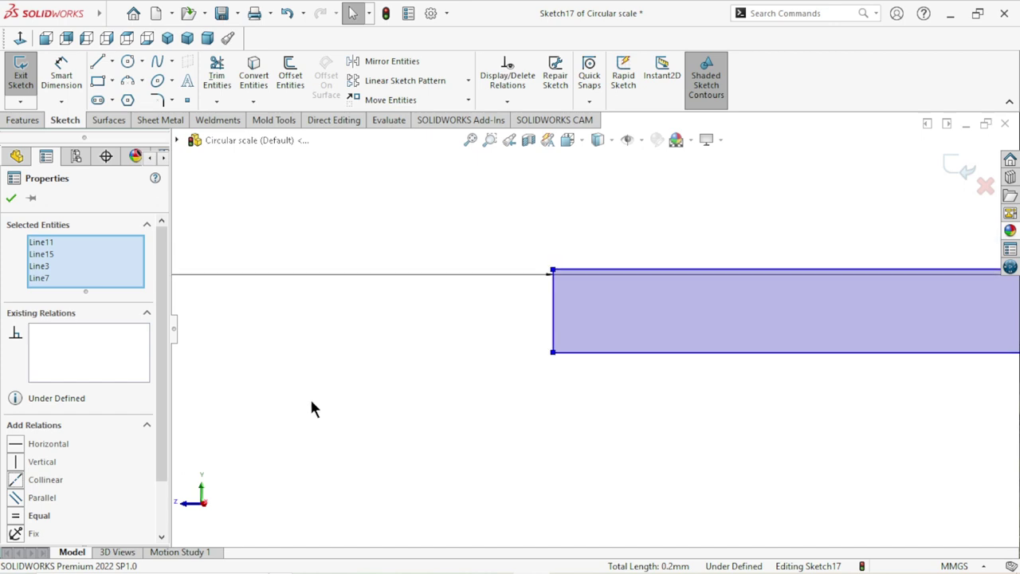
scroll(414, 387, "up", 2)
scroll(414, 386, "up", 2)
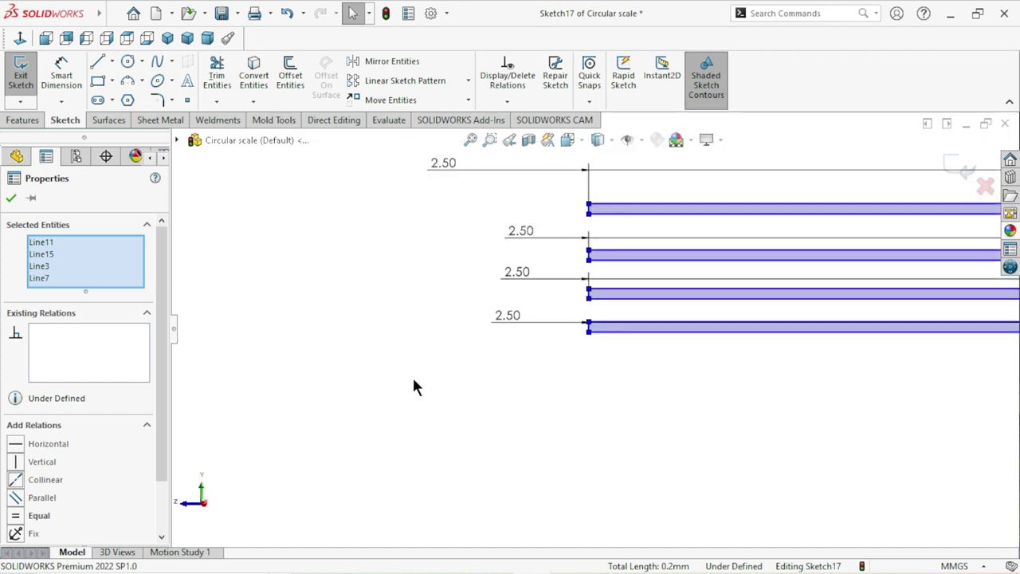
left_click(11, 200)
Step: Dimension the gap between the top two marks as 1 mm
scroll(605, 368, "up", 3)
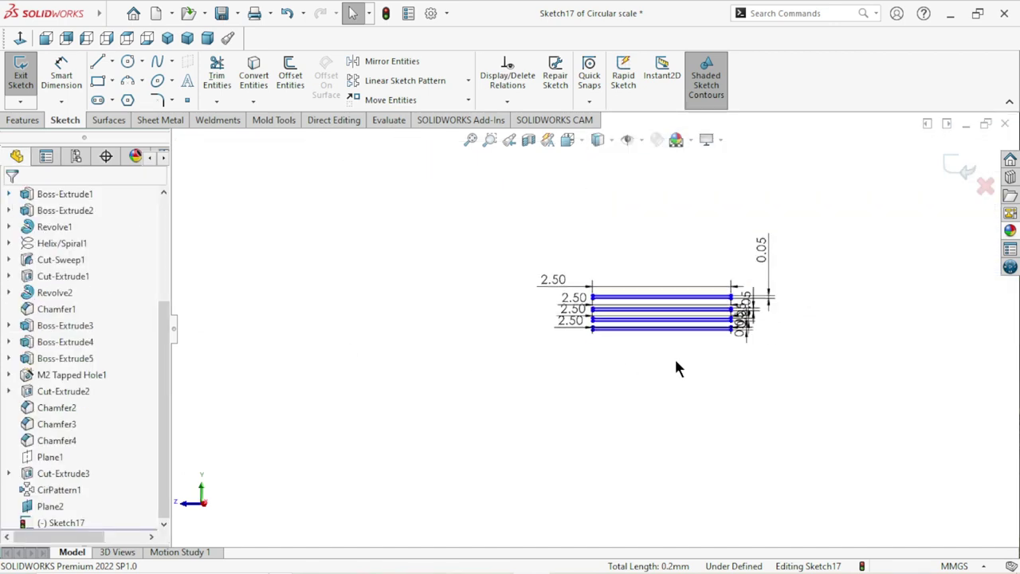
scroll(712, 319, "down", 3)
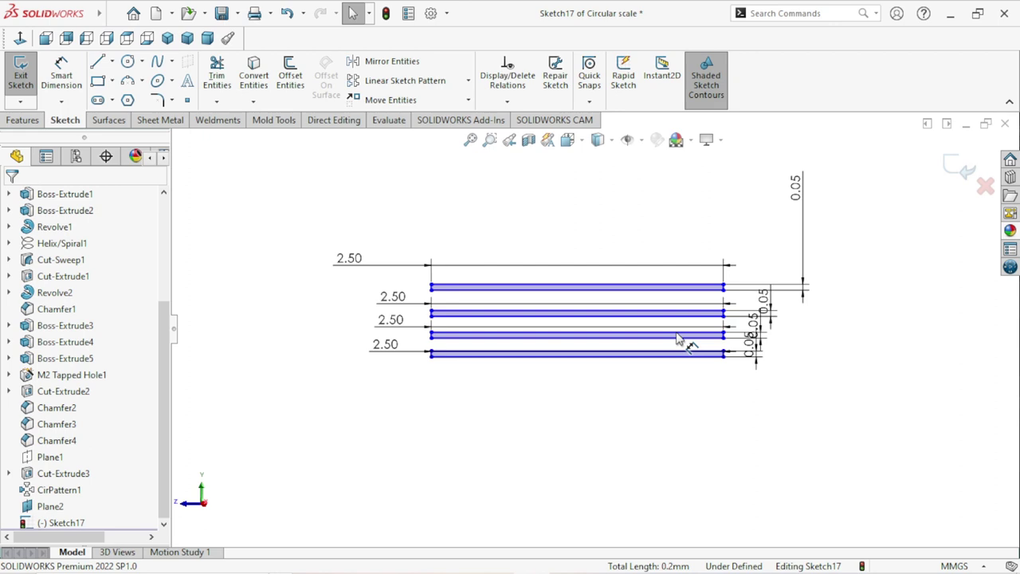
left_click(64, 78)
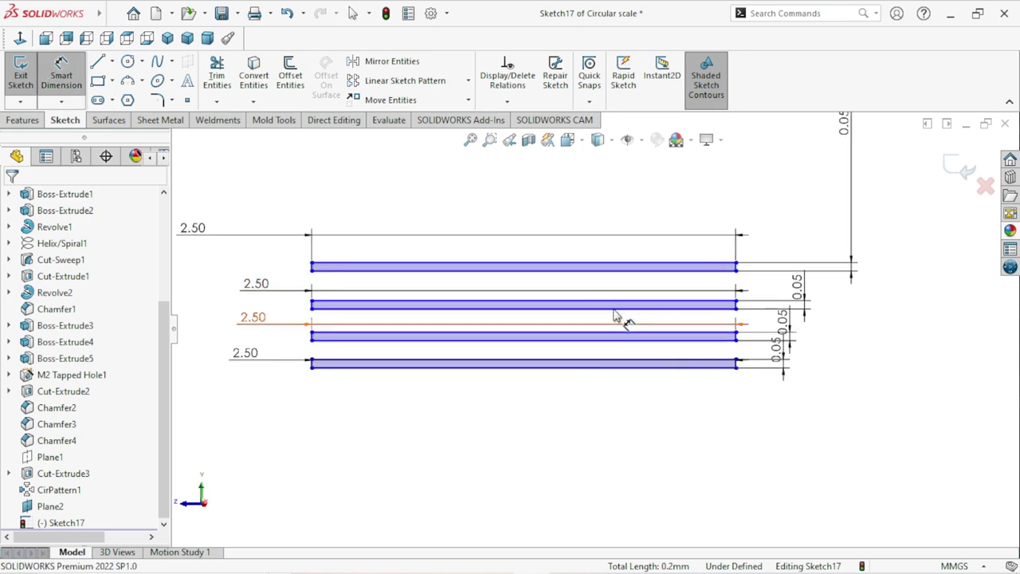
scroll(615, 317, "down", 3)
scroll(618, 314, "down", 2)
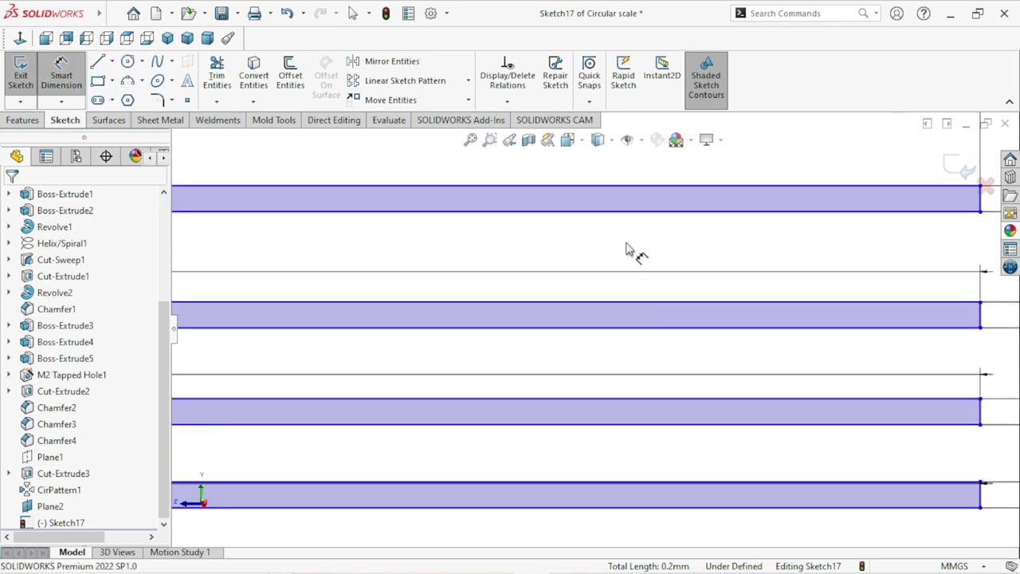
left_click(615, 196)
left_click(606, 302)
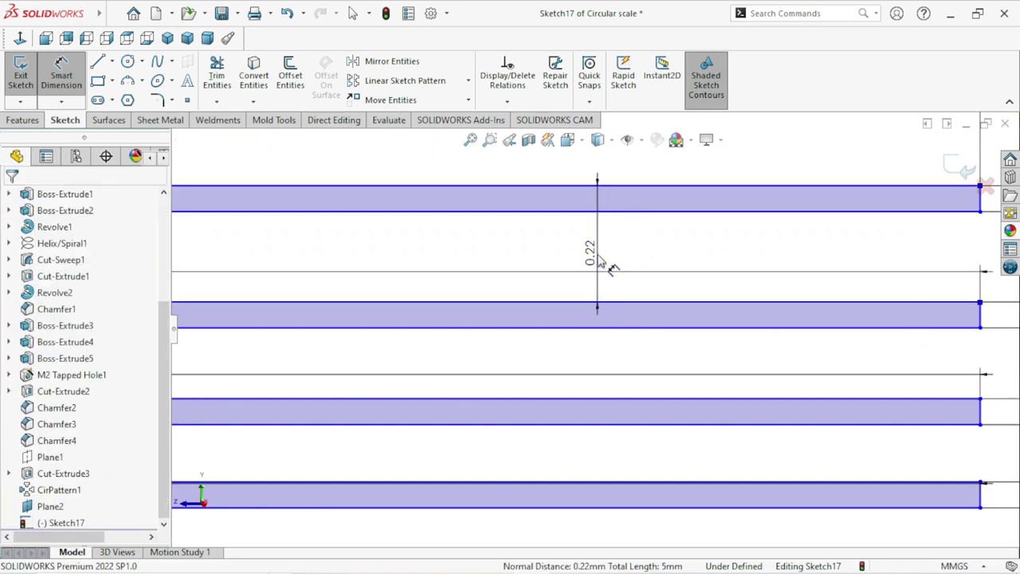
left_click(599, 259)
type("1")
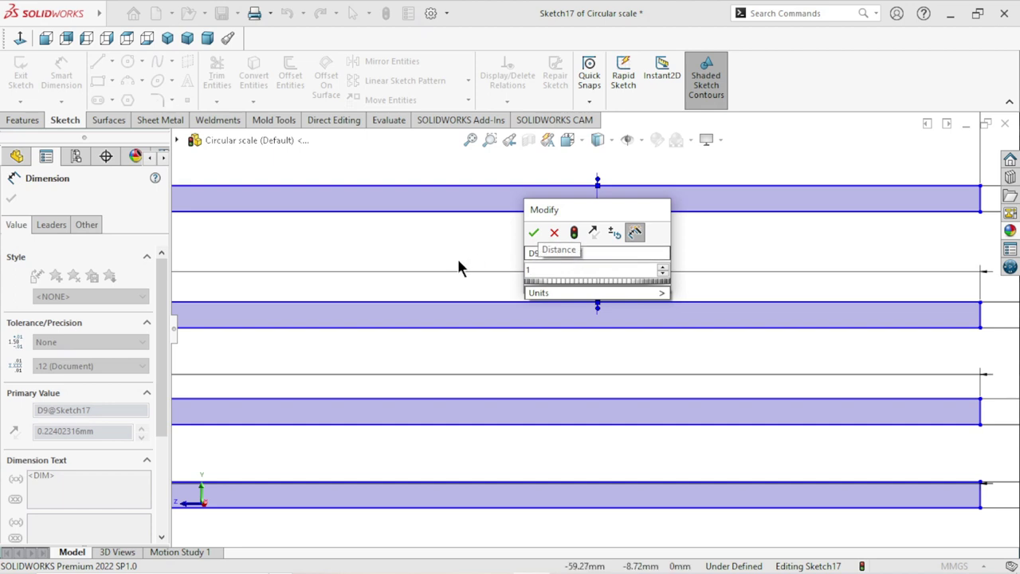
left_click(534, 232)
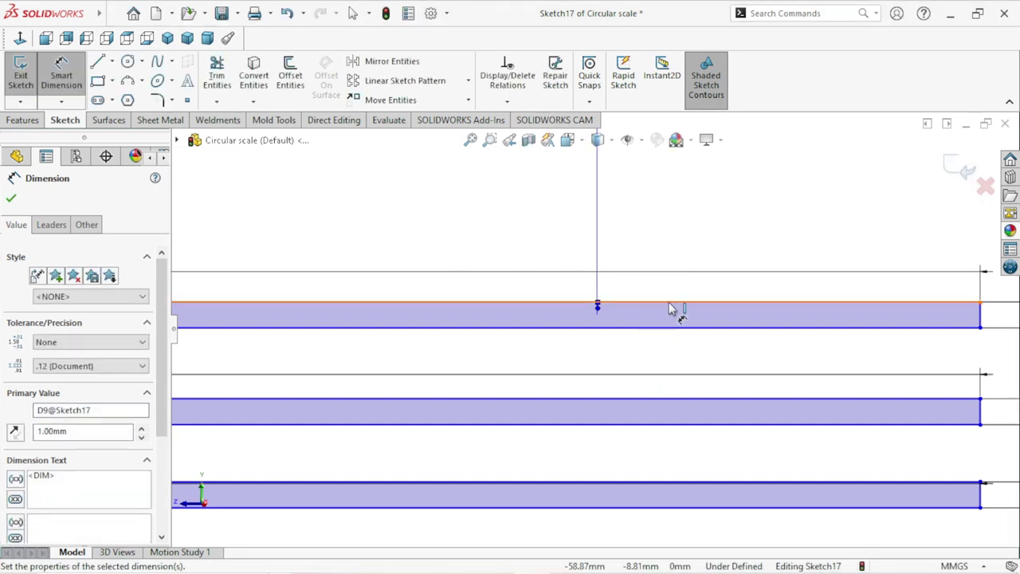
Step: Set the remaining two gaps between the lower marks to 1 mm each
left_click(674, 371)
left_click(675, 399)
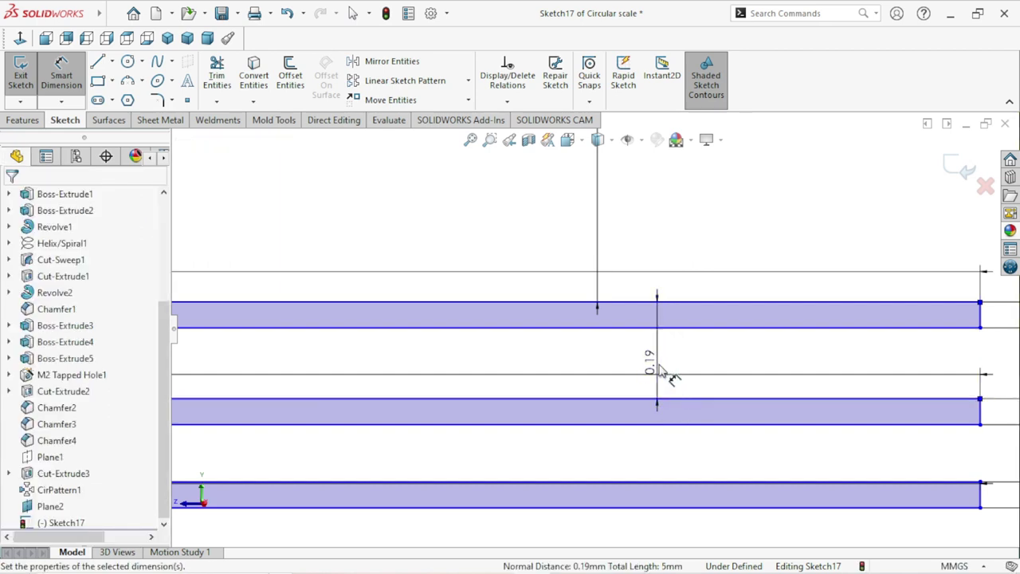
left_click(659, 367)
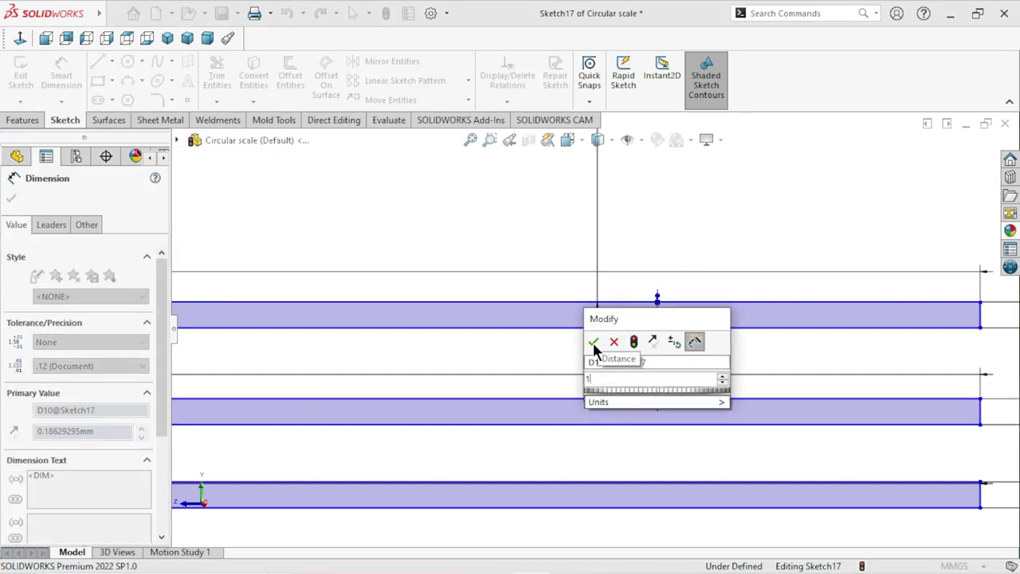
left_click(593, 341)
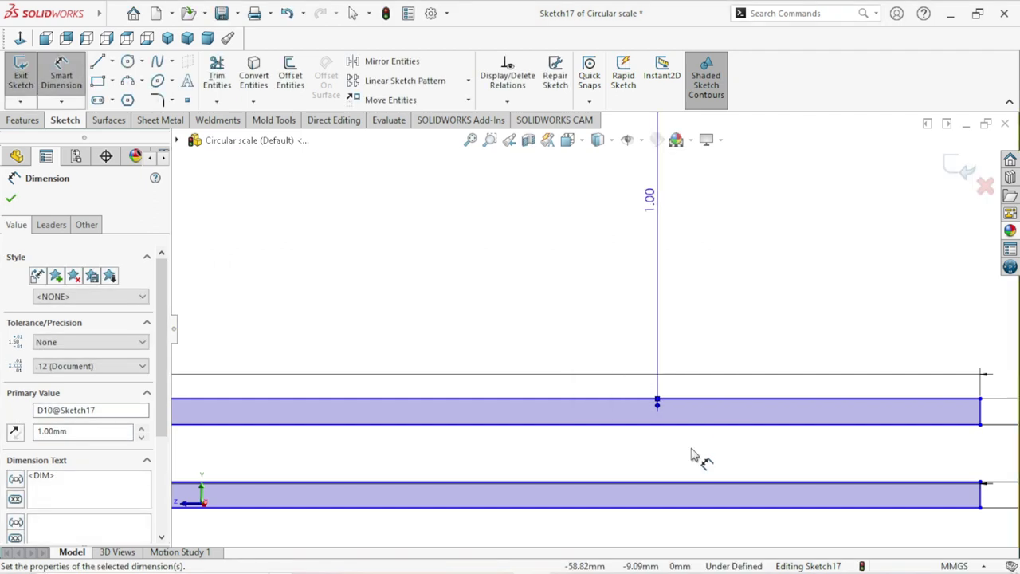
scroll(691, 456, "up", 2)
scroll(647, 381, "down", 2)
scroll(644, 377, "down", 1)
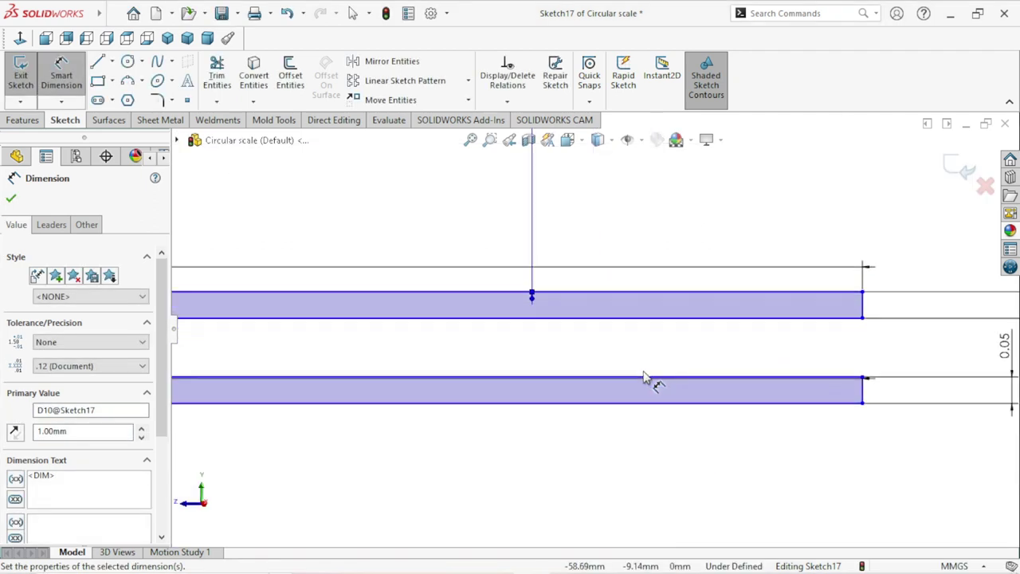
scroll(644, 378, "down", 2)
left_click_drag(596, 230, 603, 375)
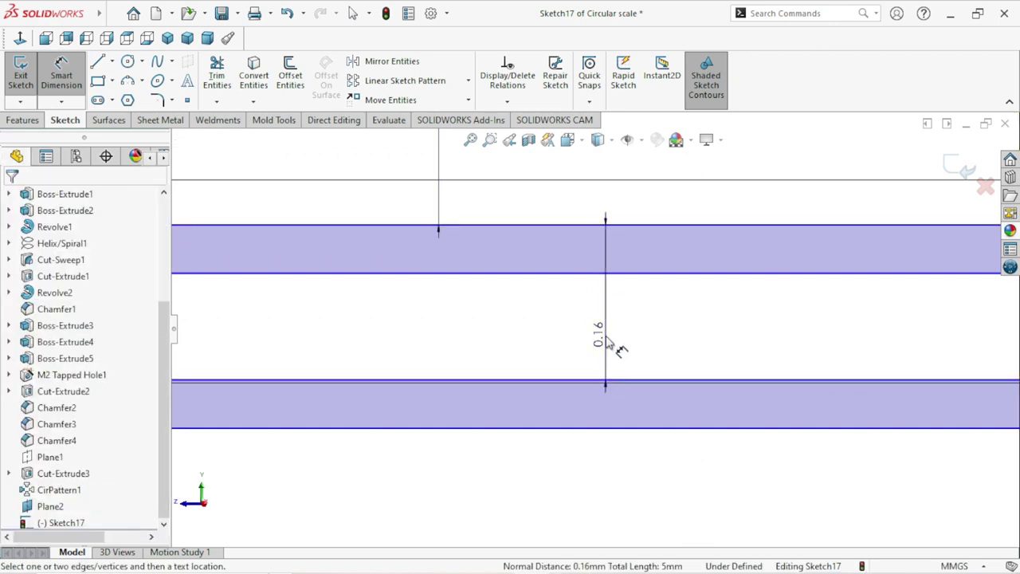
left_click(608, 343)
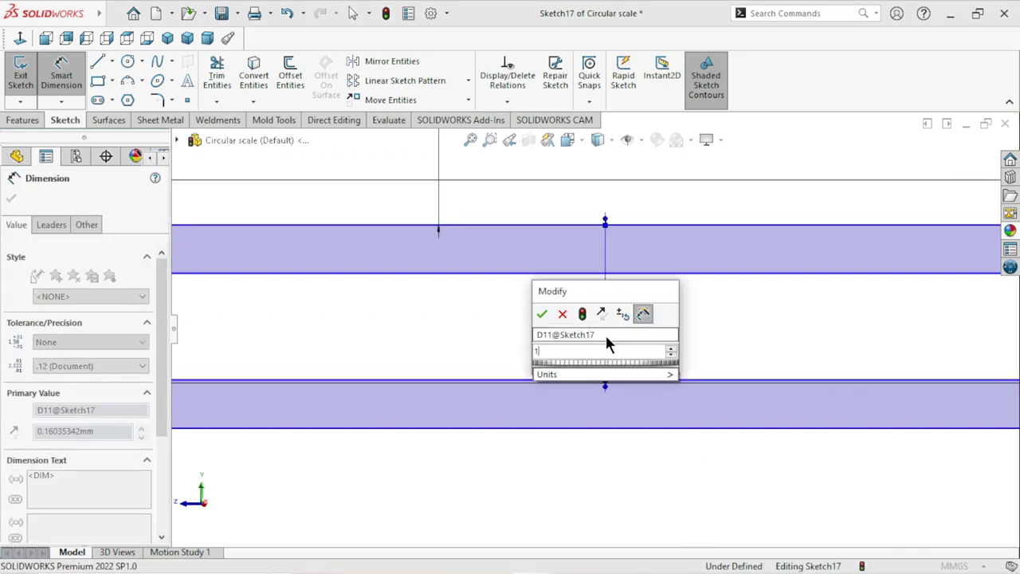
type("1")
left_click(540, 314)
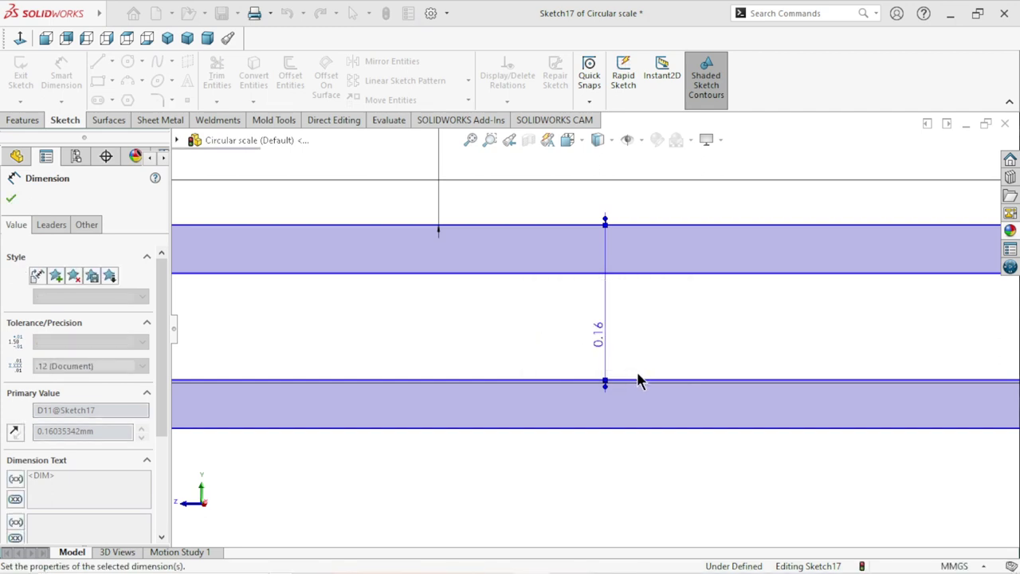
Step: Reposition the lower 2.50 dimension label and close the Dimension PropertyManager
scroll(643, 390, "up", 2)
scroll(644, 391, "up", 2)
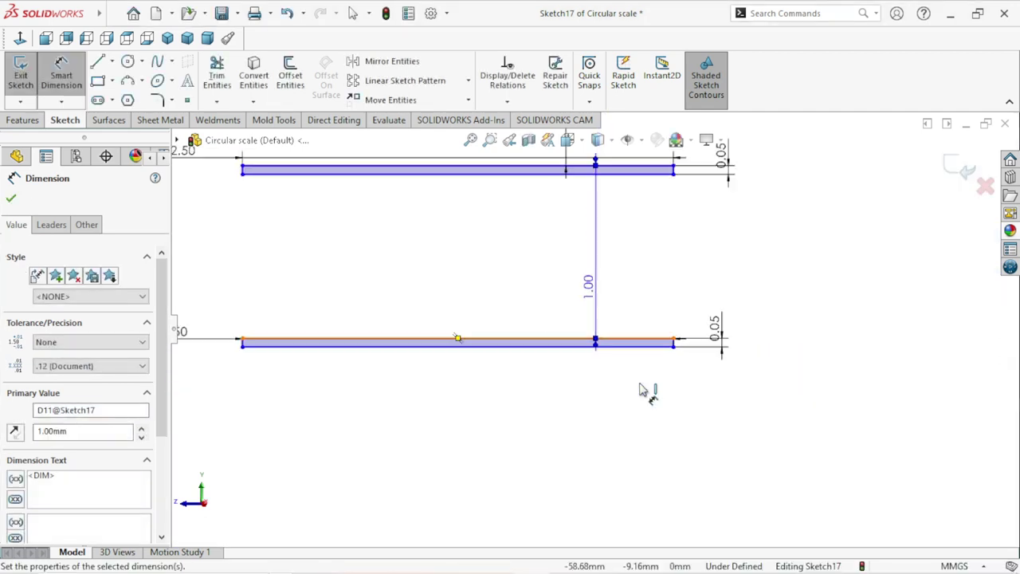
scroll(424, 333, "up", 1)
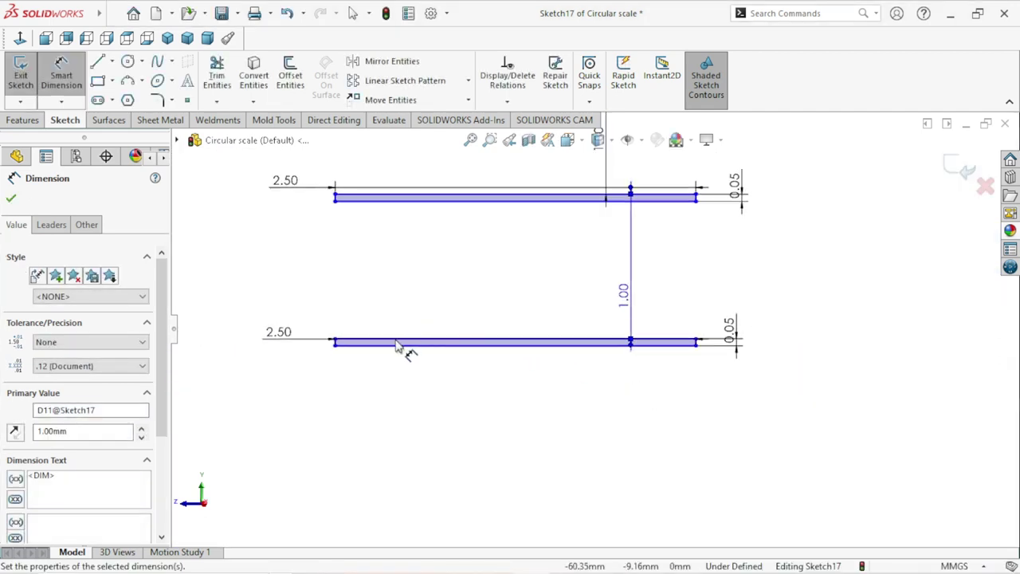
scroll(334, 360, "down", 1)
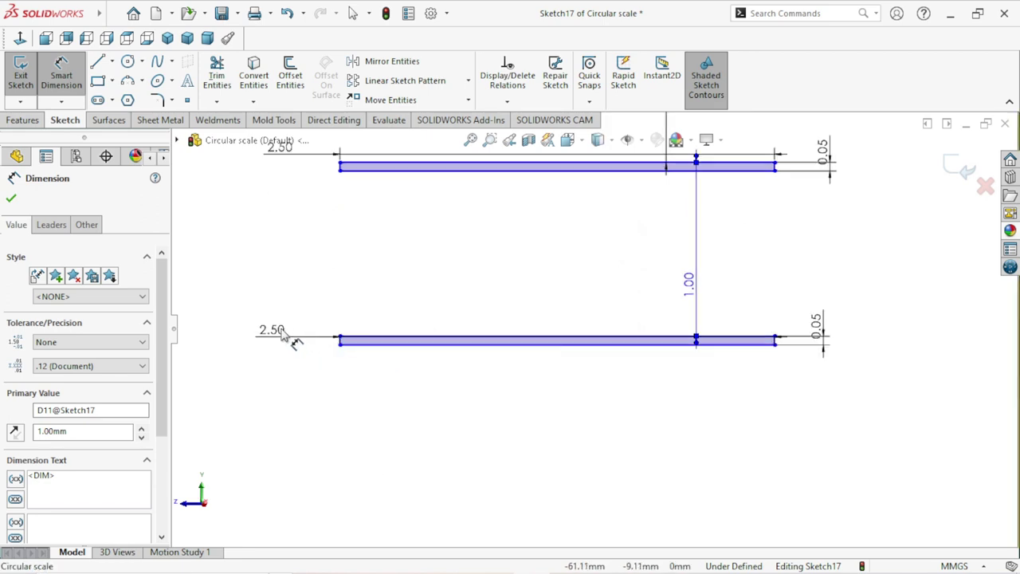
left_click_drag(289, 338, 284, 325)
scroll(450, 356, "up", 3)
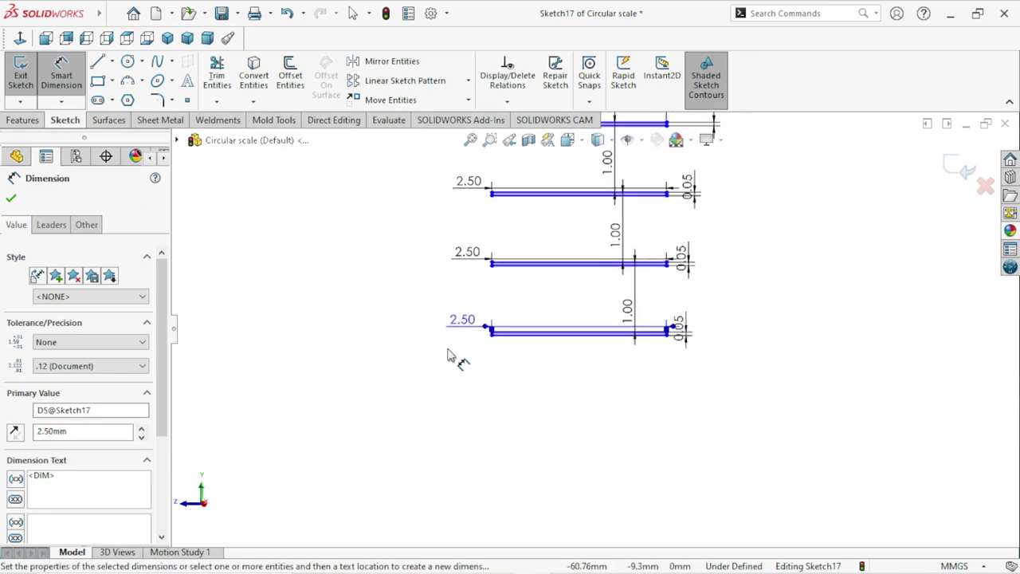
scroll(455, 357, "up", 2)
left_click(10, 198)
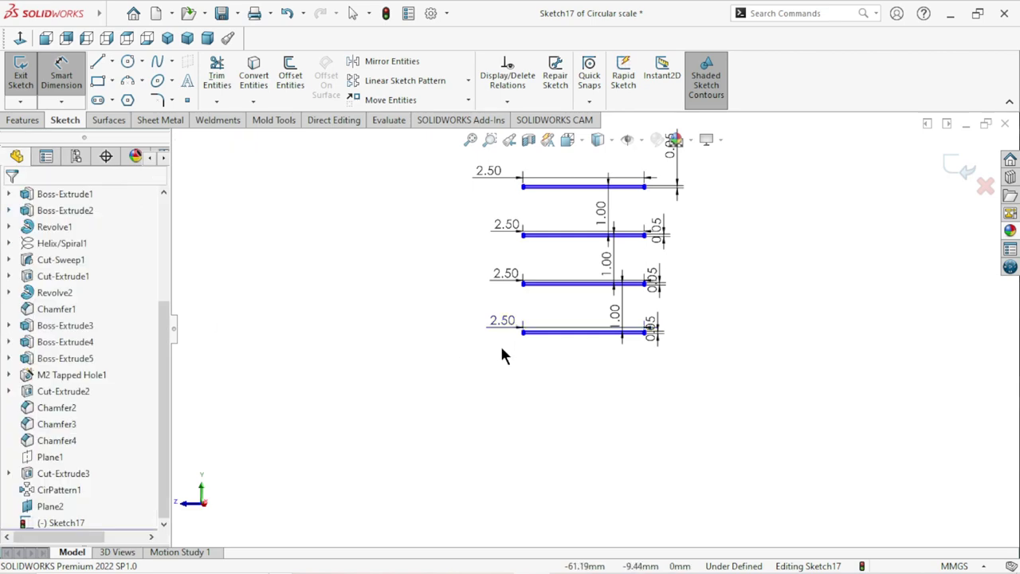
scroll(499, 343, "up", 2)
Step: Draw a vertical centerline from the top mark's left end to the bottom mark's corner
scroll(620, 329, "up", 2)
scroll(620, 328, "down", 2)
scroll(606, 321, "up", 2)
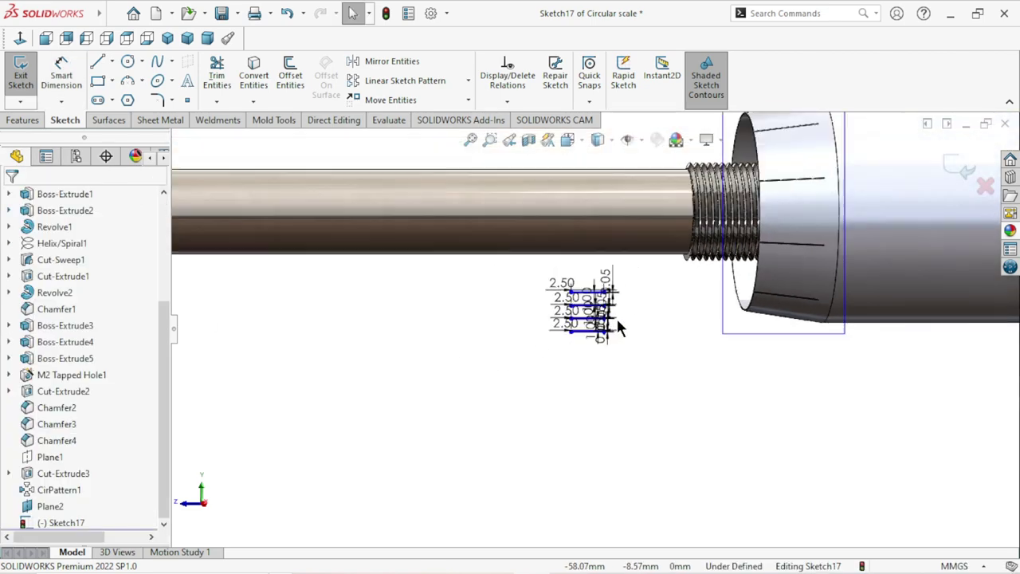
scroll(586, 323, "down", 2)
scroll(582, 324, "down", 3)
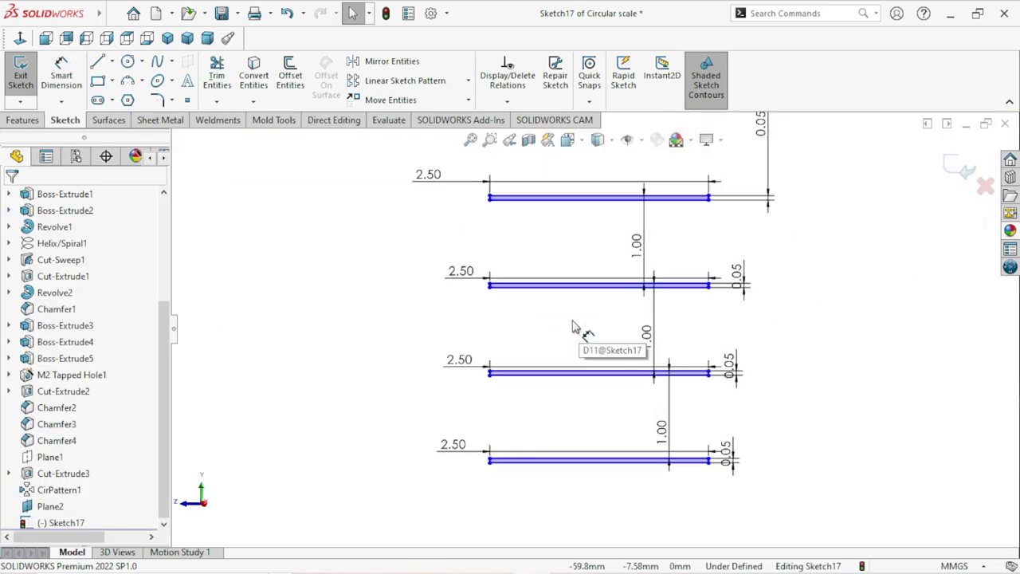
left_click(112, 62)
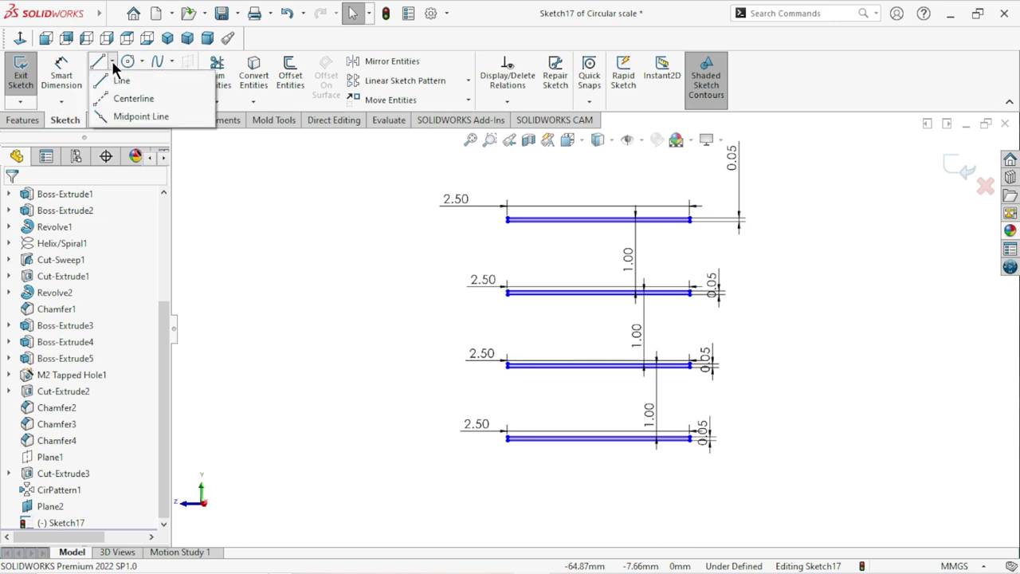
left_click(120, 99)
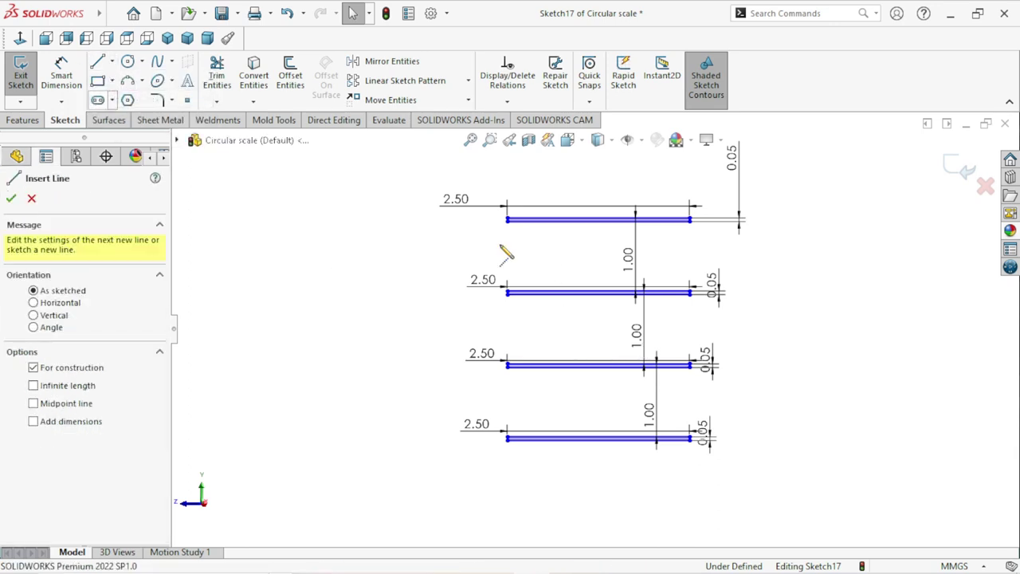
scroll(510, 250, "down", 3)
scroll(550, 254, "down", 2)
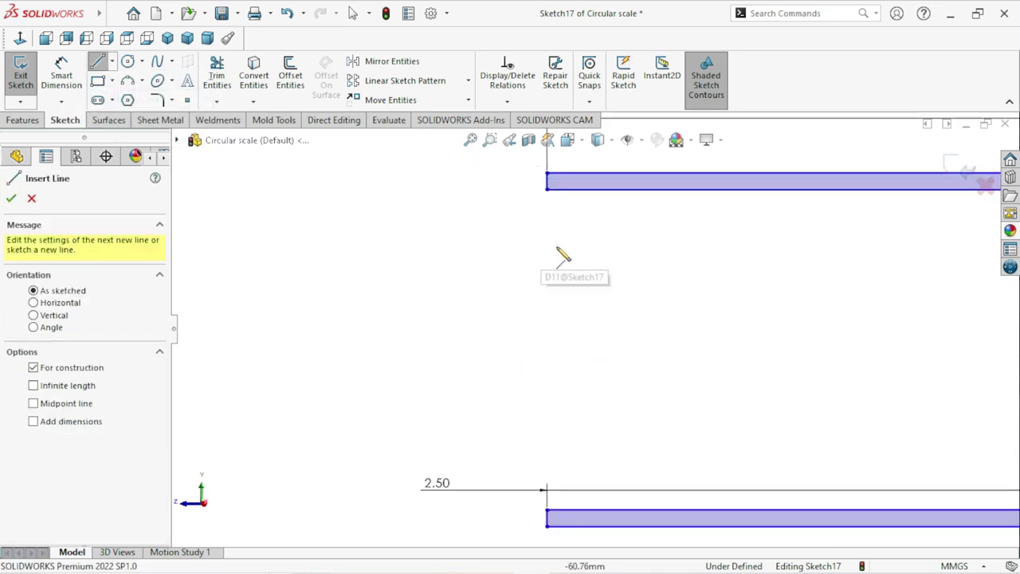
left_click(547, 174)
scroll(557, 284, "up", 2)
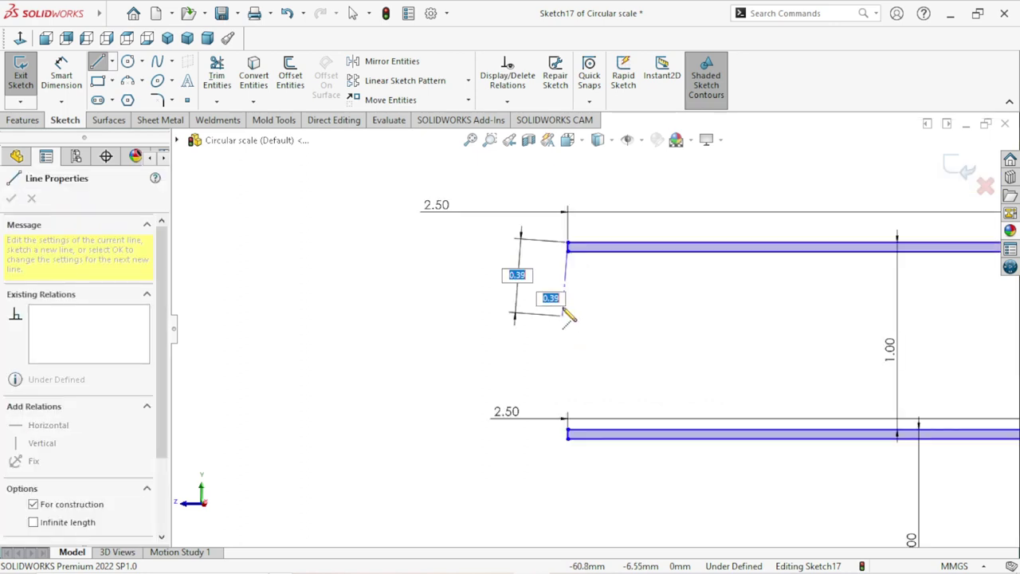
scroll(538, 284, "up", 2)
scroll(590, 367, "up", 2)
scroll(615, 418, "down", 2)
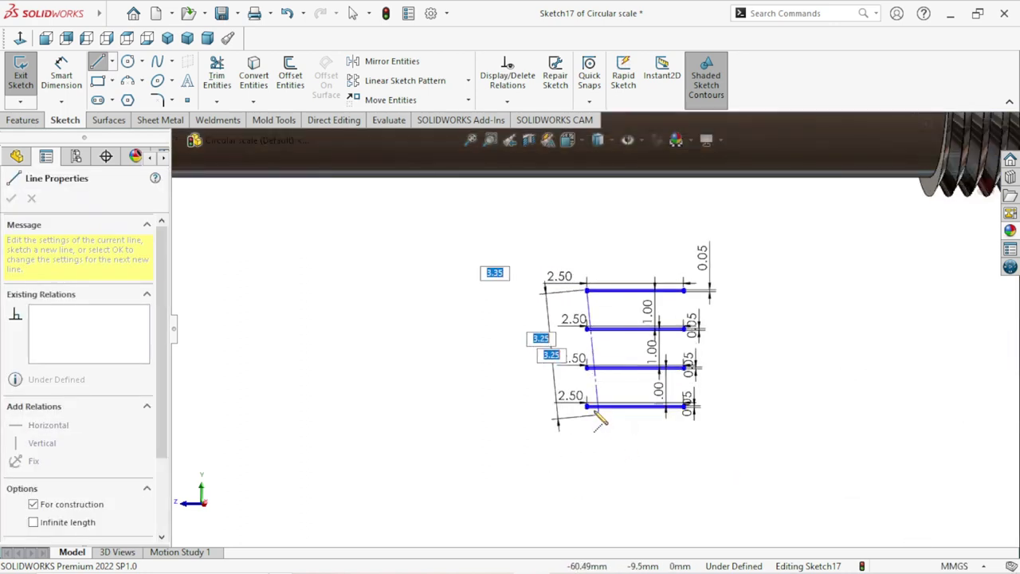
scroll(590, 367, "down", 3)
scroll(591, 360, "down", 2)
scroll(574, 353, "down", 2)
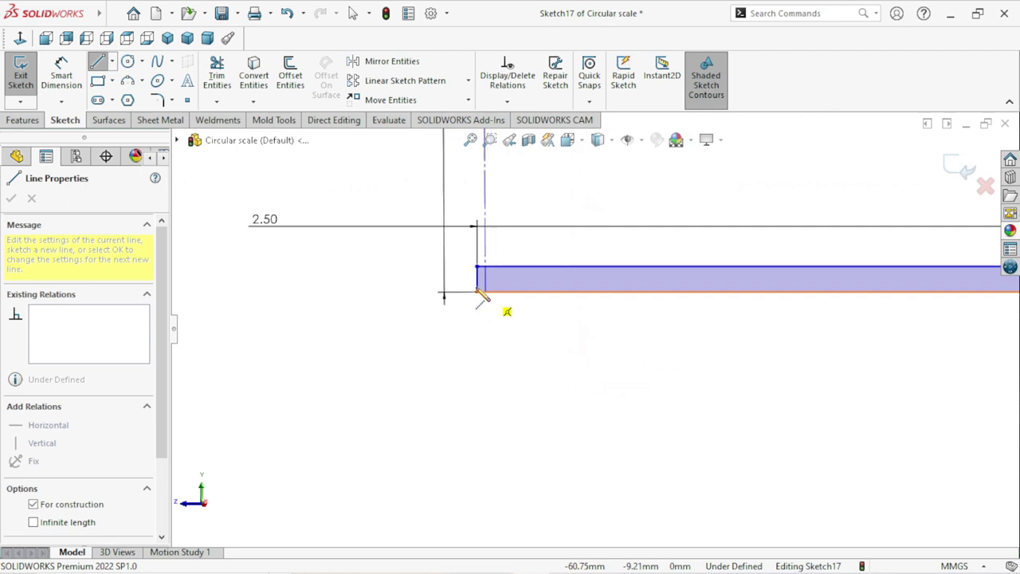
left_click(477, 292)
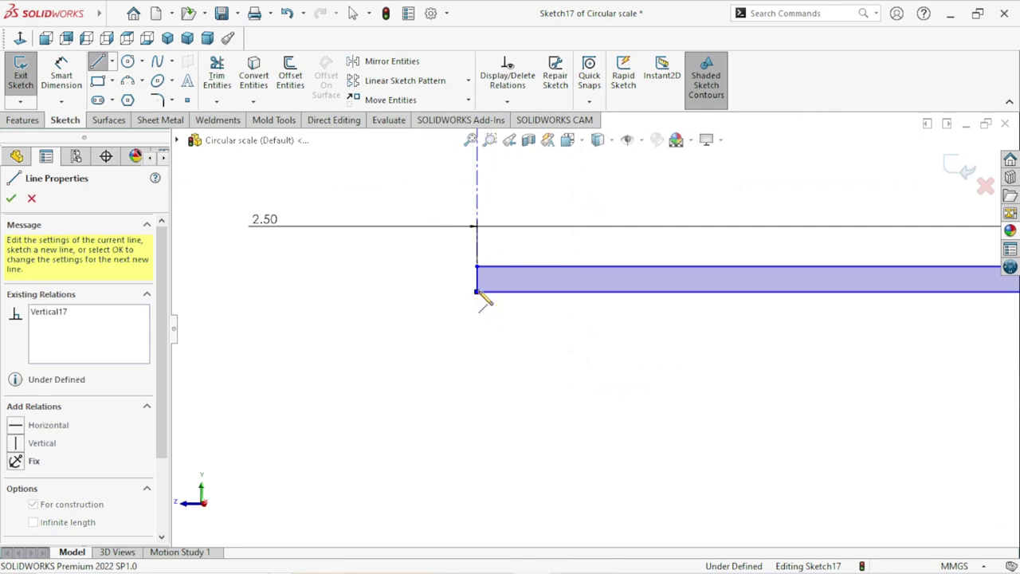
right_click(500, 353)
left_click(544, 359)
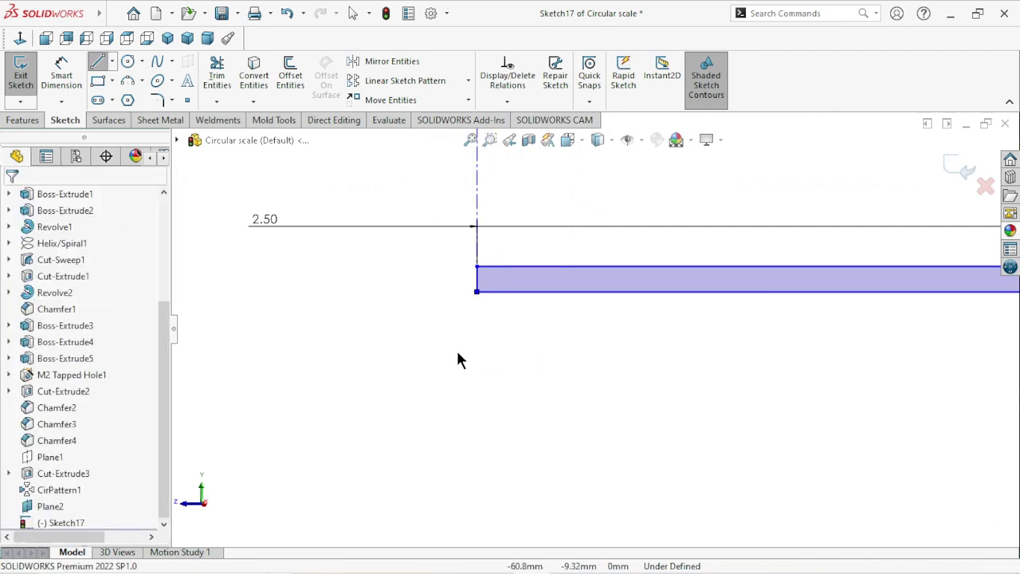
Step: Draw a horizontal centerline across the cone from the thread side to the far edge
scroll(458, 357, "up", 3)
scroll(462, 351, "up", 2)
scroll(558, 355, "up", 1)
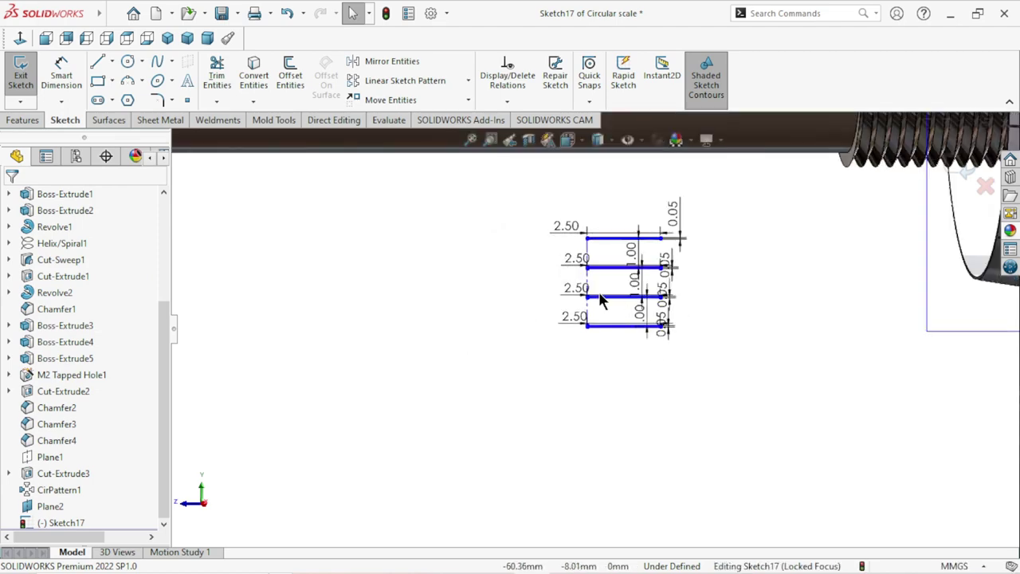
scroll(599, 296, "down", 2)
scroll(599, 299, "up", 4)
scroll(602, 307, "up", 1)
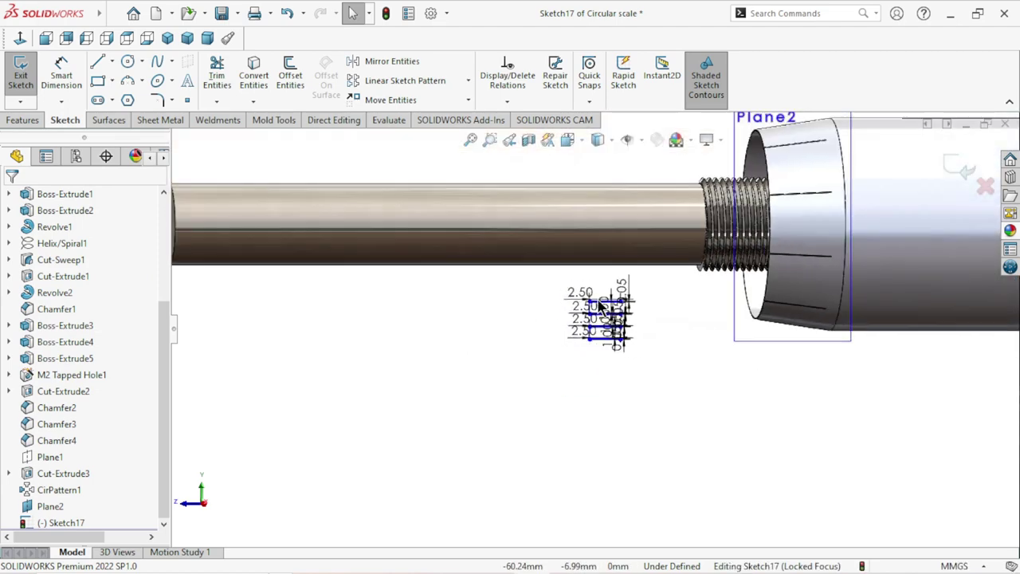
scroll(850, 239, "down", 2)
scroll(797, 267, "down", 2)
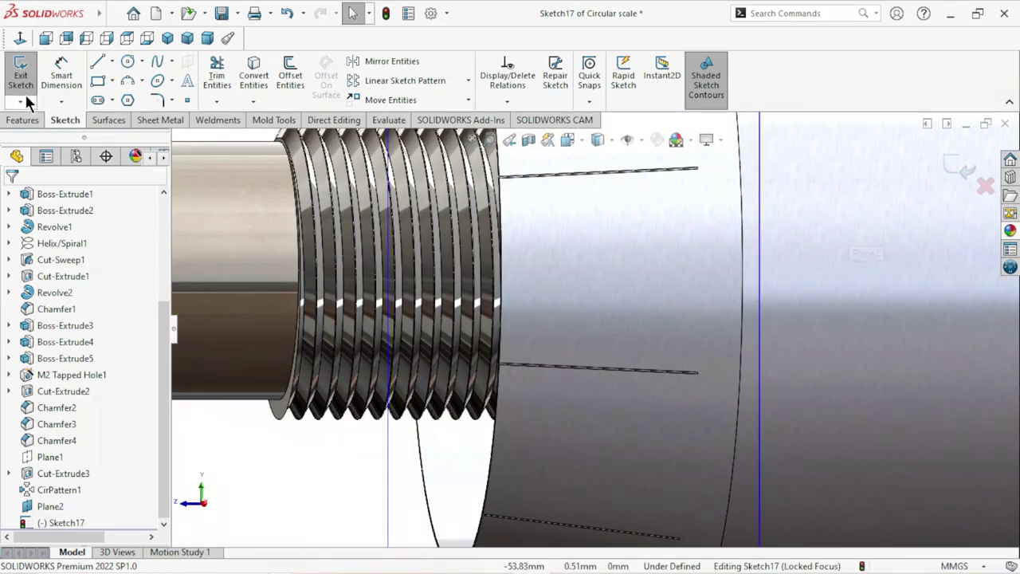
left_click(112, 61)
left_click(119, 99)
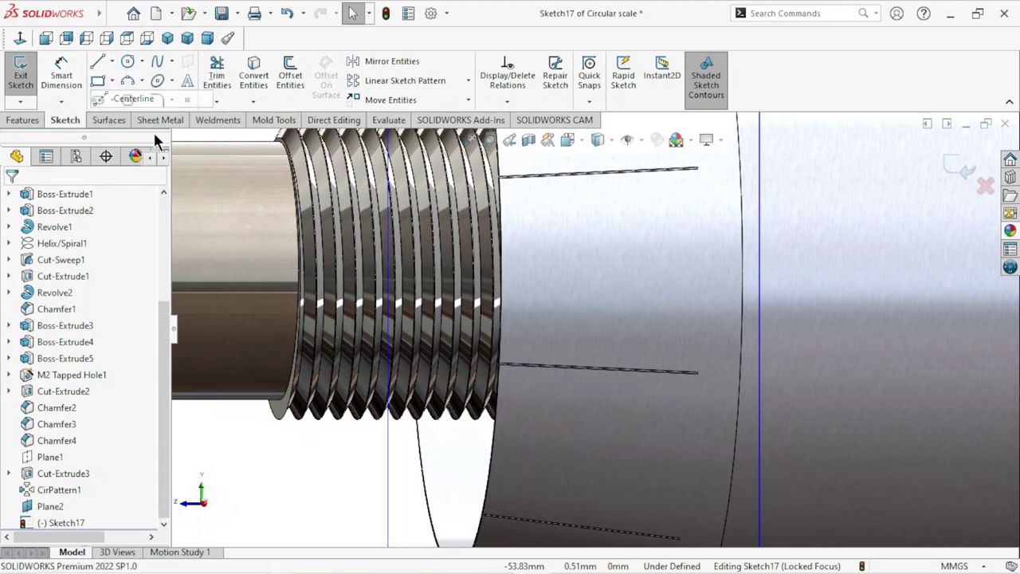
left_click(502, 270)
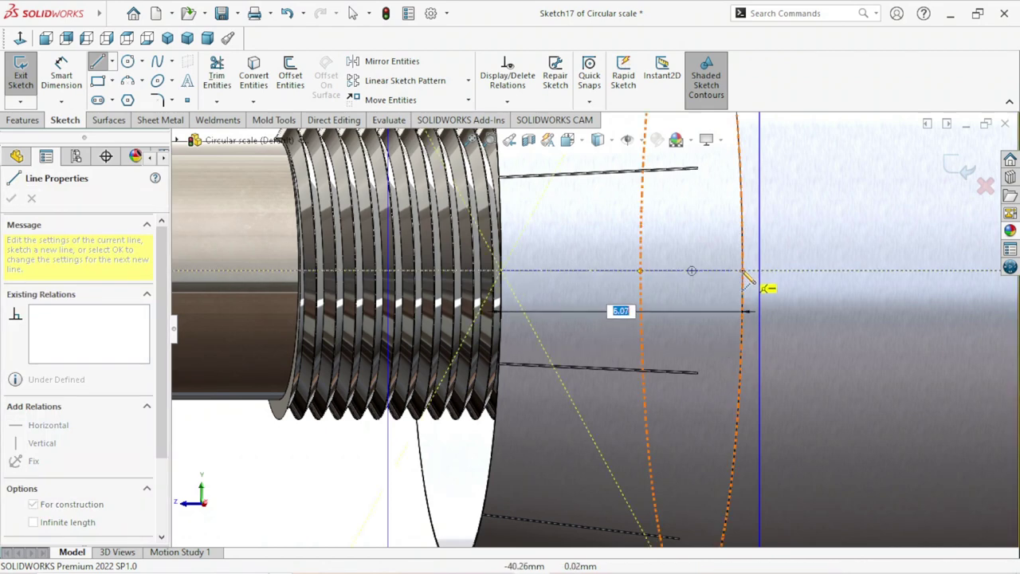
left_click(742, 271)
right_click(803, 255)
Step: Join the vertical centerline to the horizontal centerline's end point with a Coincident relation
left_click(810, 250)
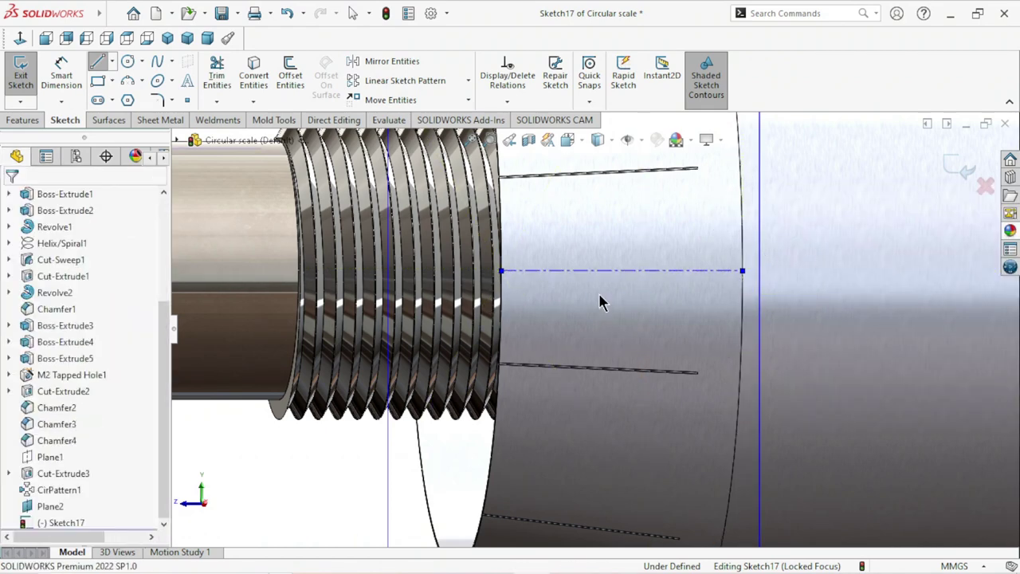
scroll(600, 298, "up", 6)
scroll(573, 357, "down", 1)
scroll(550, 355, "down", 3)
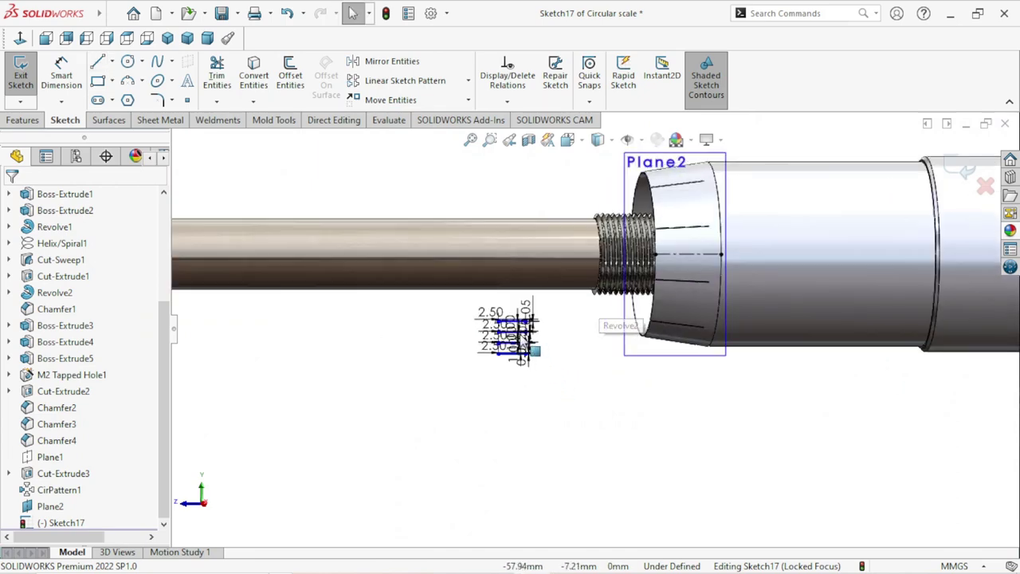
scroll(518, 362, "down", 3)
scroll(482, 378, "down", 3)
scroll(482, 378, "down", 3)
scroll(524, 342, "down", 3)
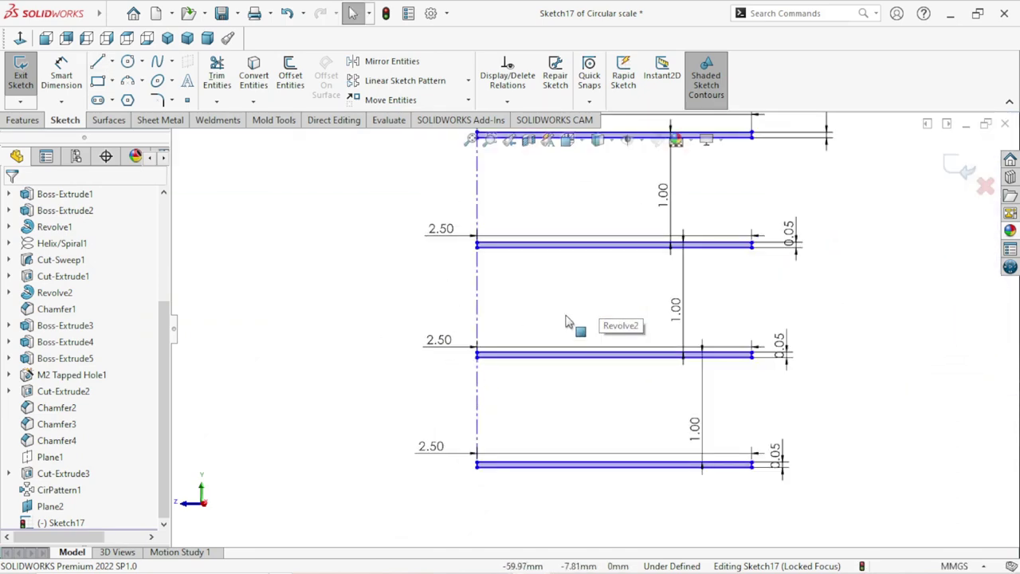
scroll(548, 312, "down", 1)
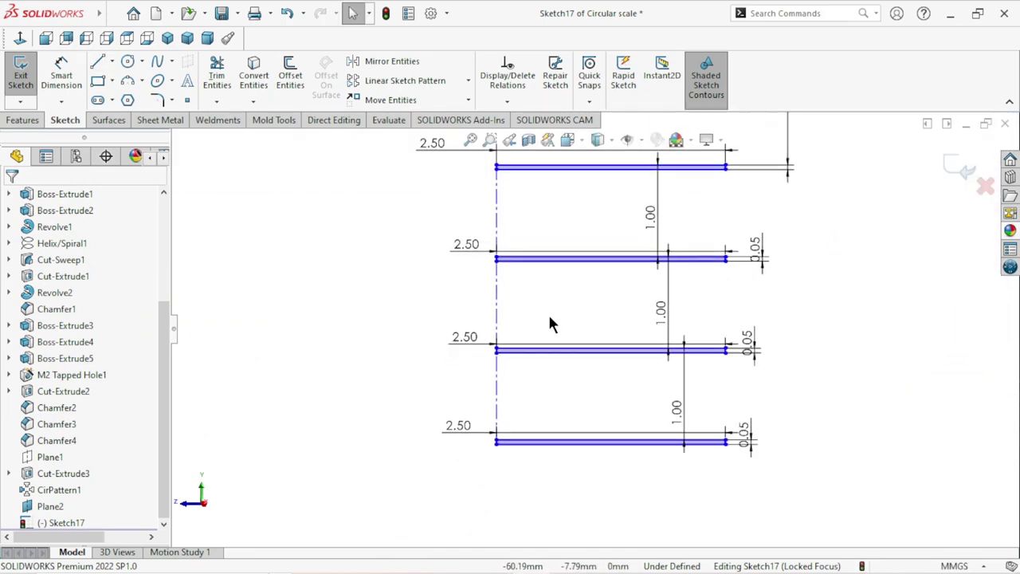
left_click(496, 313)
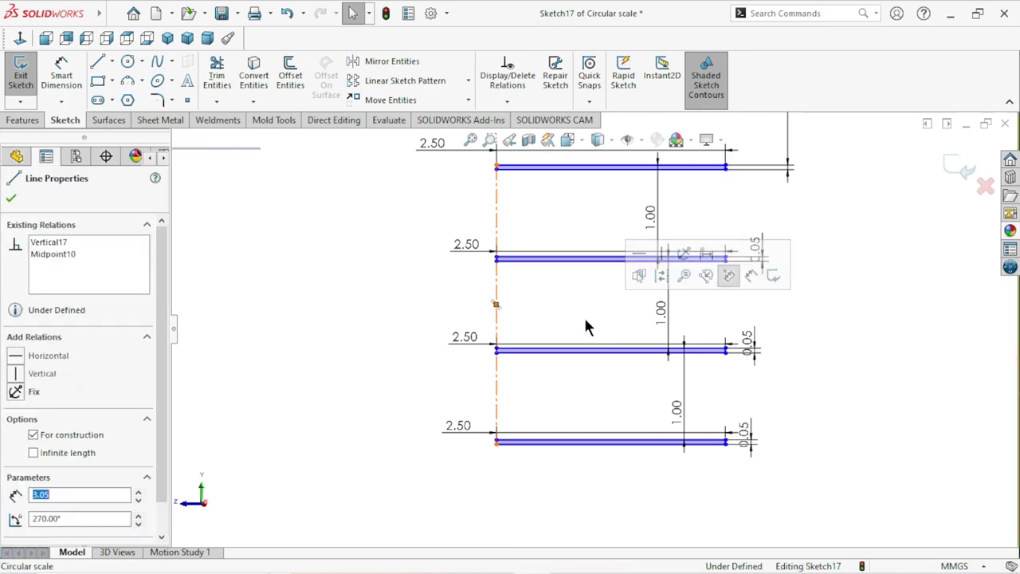
scroll(584, 315, "up", 3)
scroll(586, 317, "up", 3)
scroll(769, 255, "down", 1)
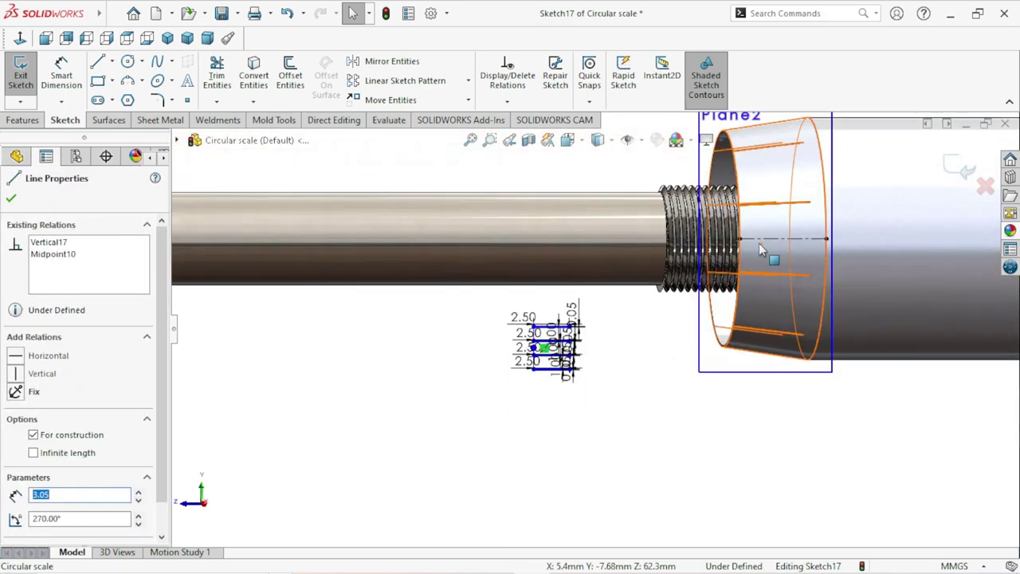
scroll(673, 260, "down", 3)
scroll(661, 266, "down", 2)
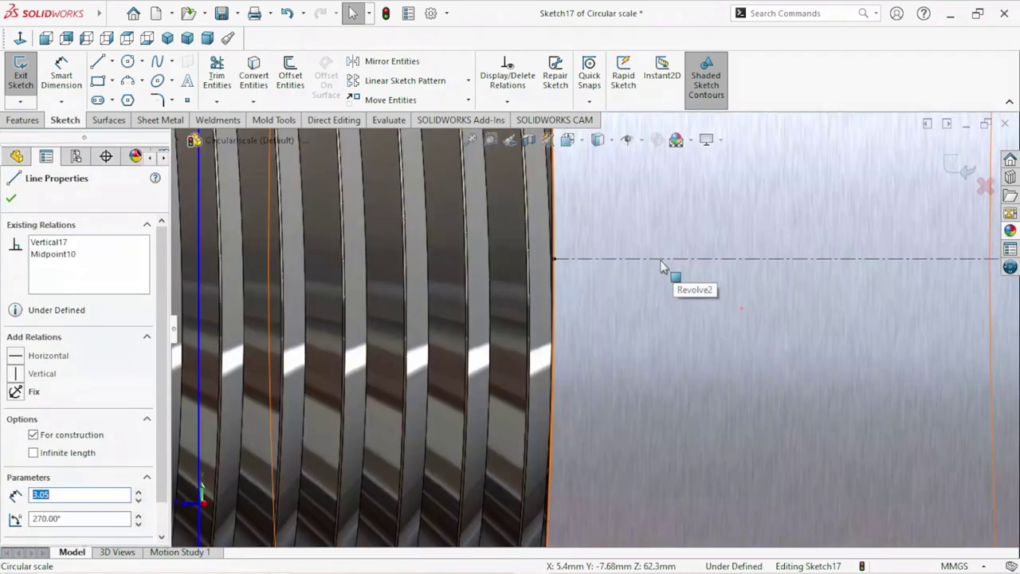
left_click(556, 261)
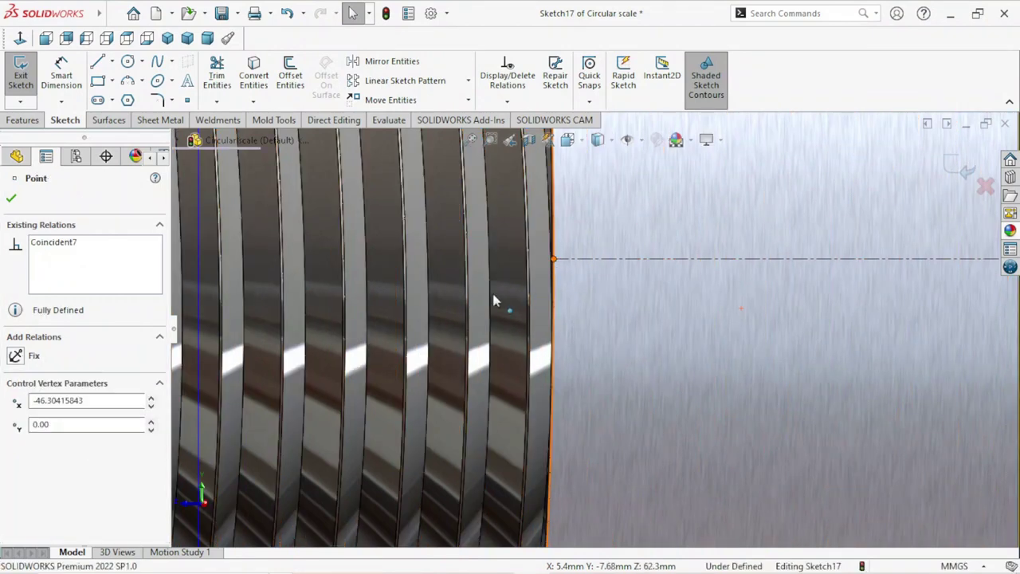
left_click(563, 259, "ctrl")
left_click(16, 475)
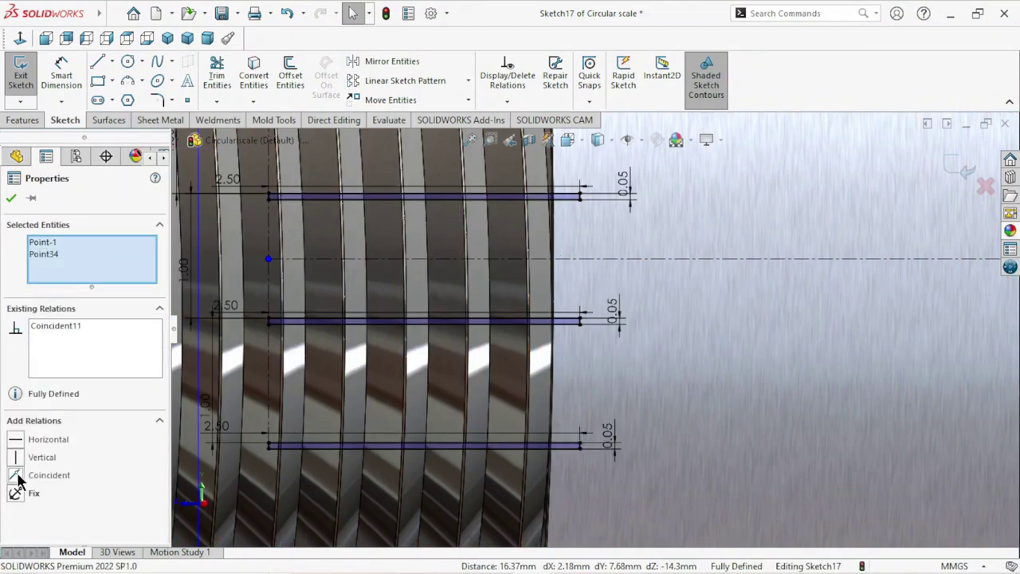
Step: Zoom out to check the whole threaded shaft and undo the last edit
key("z")
key("z")
key("z")
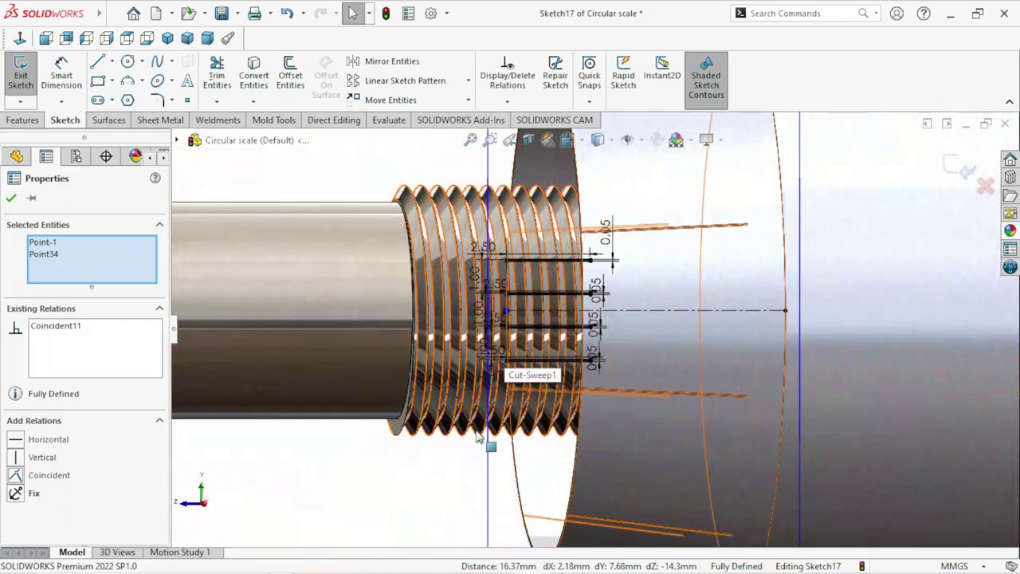
scroll(644, 337, "down", 5)
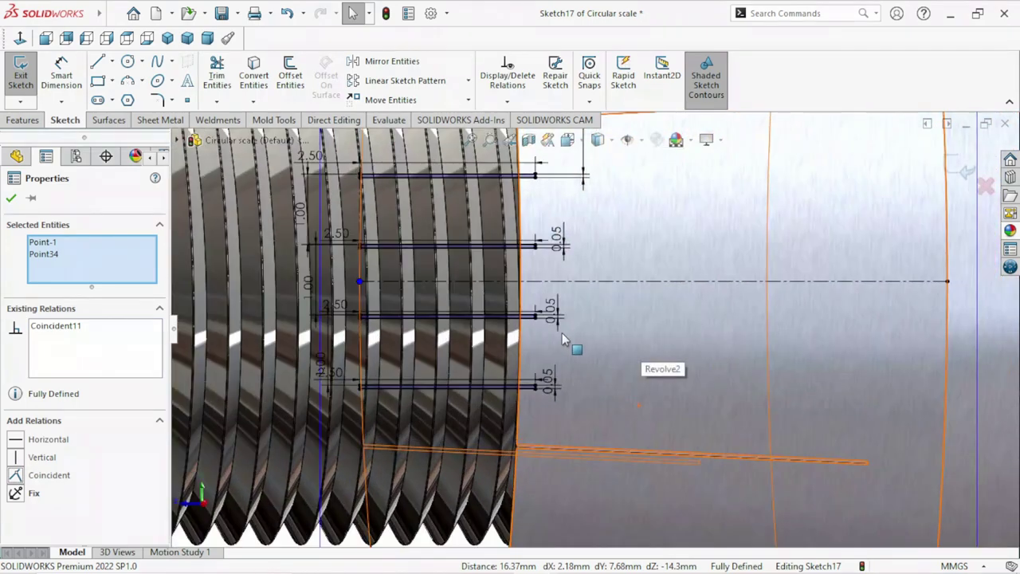
scroll(562, 332, "up", 2)
scroll(562, 332, "up", 3)
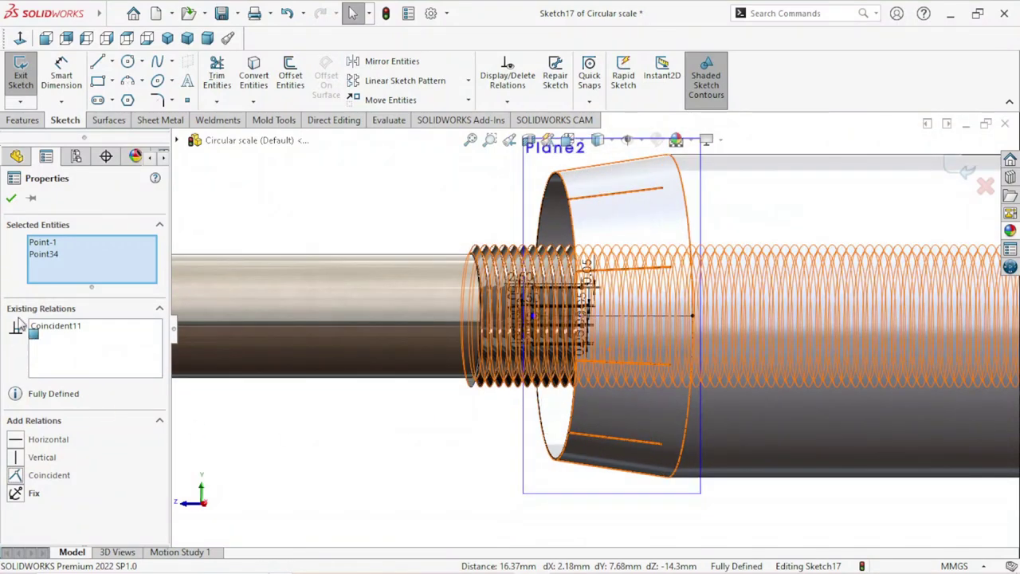
left_click(288, 16)
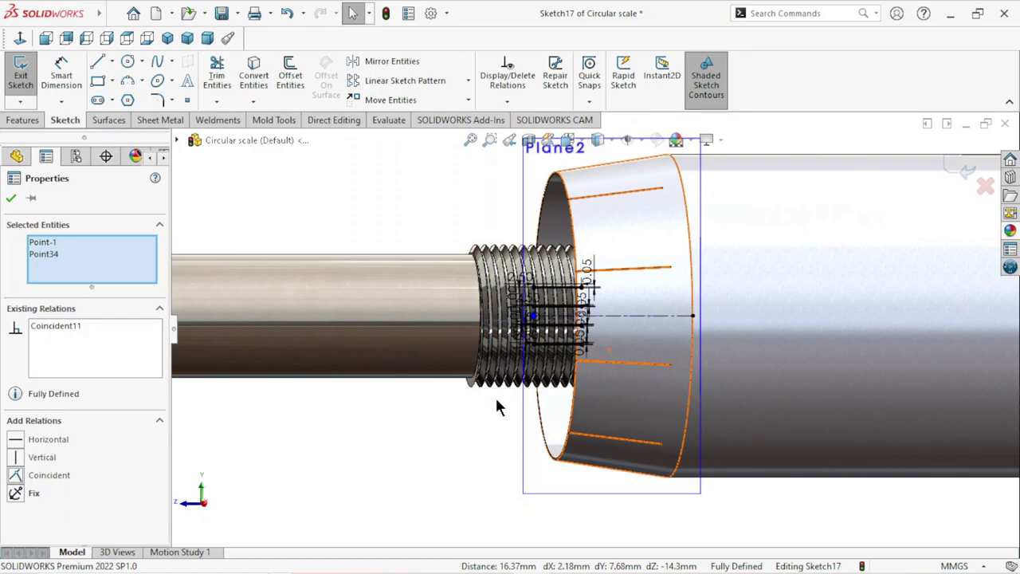
Step: Undo the Coincident relation and clear the selection
key("z")
left_click(288, 16)
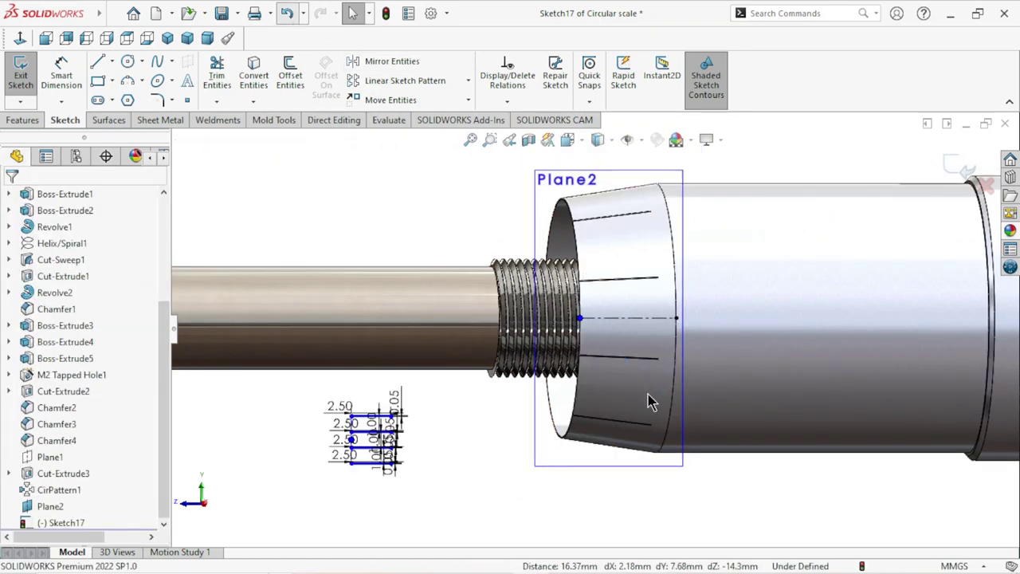
left_click(587, 391, "ctrl")
scroll(638, 348, "down", 3)
scroll(638, 348, "down", 2)
scroll(618, 357, "up", 1)
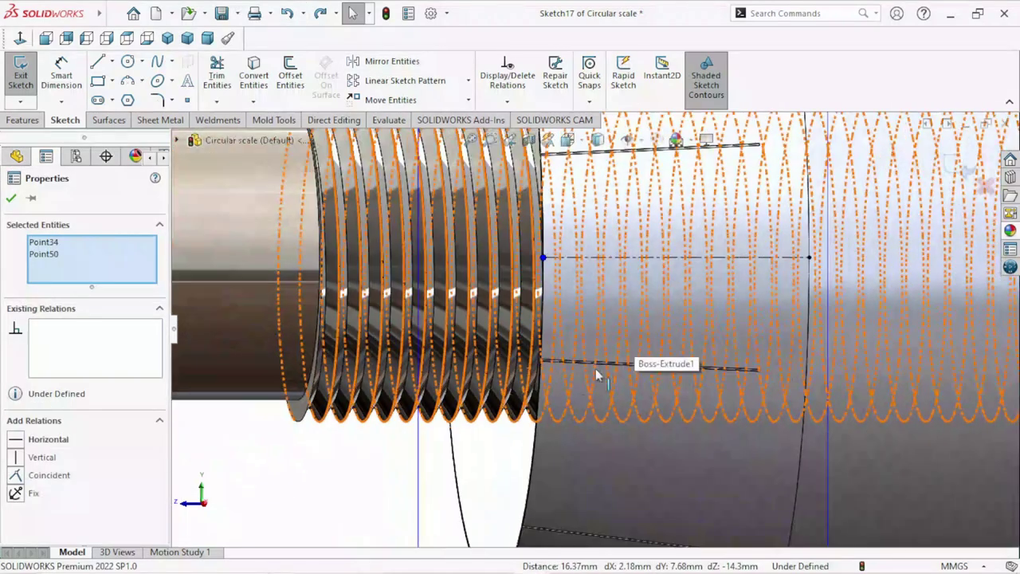
left_click(329, 479)
Step: Orbit around the cone and reorient the view to show the whole part
mouse_move(337, 478)
middle_mouse_down()
mouse_move(383, 485)
mouse_move(435, 447)
middle_mouse_up()
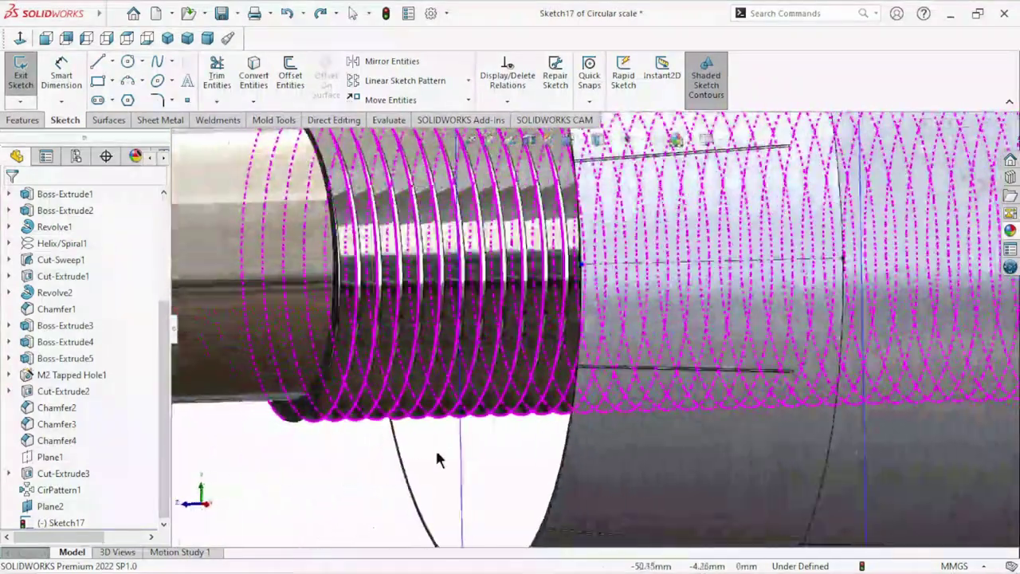
scroll(436, 447, "up", 3)
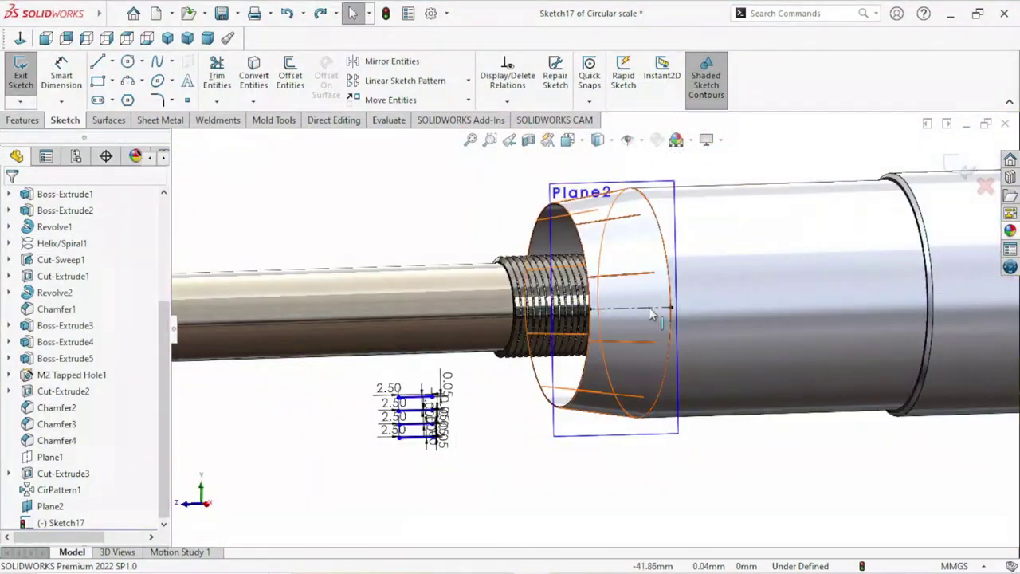
scroll(605, 383, "down", 3)
scroll(600, 375, "down", 3)
scroll(546, 338, "up", 3)
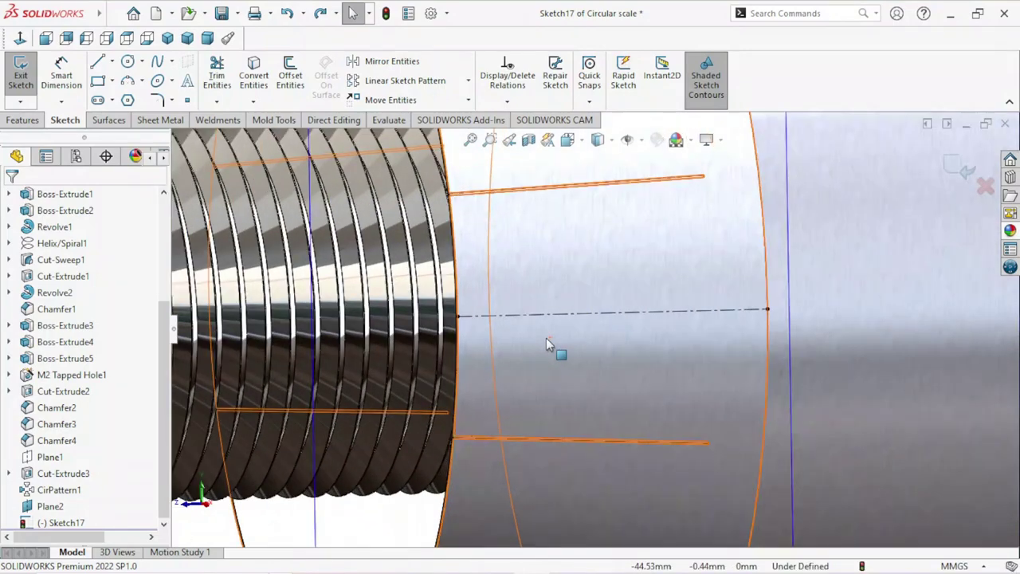
middle_click_drag(546, 338, 544, 327)
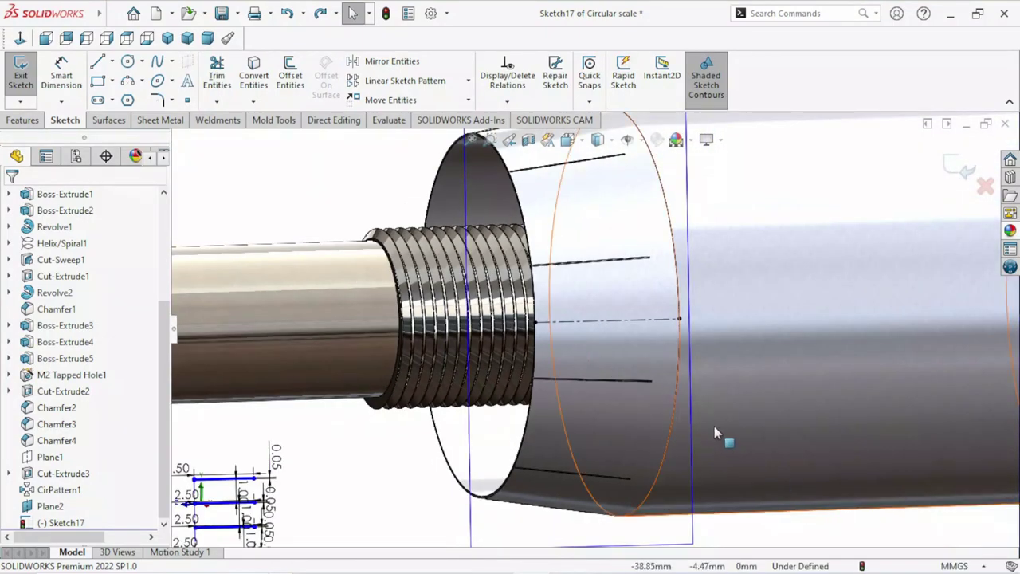
scroll(725, 433, "up", 2)
mouse_move(797, 486)
middle_mouse_down()
mouse_move(781, 471)
mouse_move(768, 483)
middle_mouse_up()
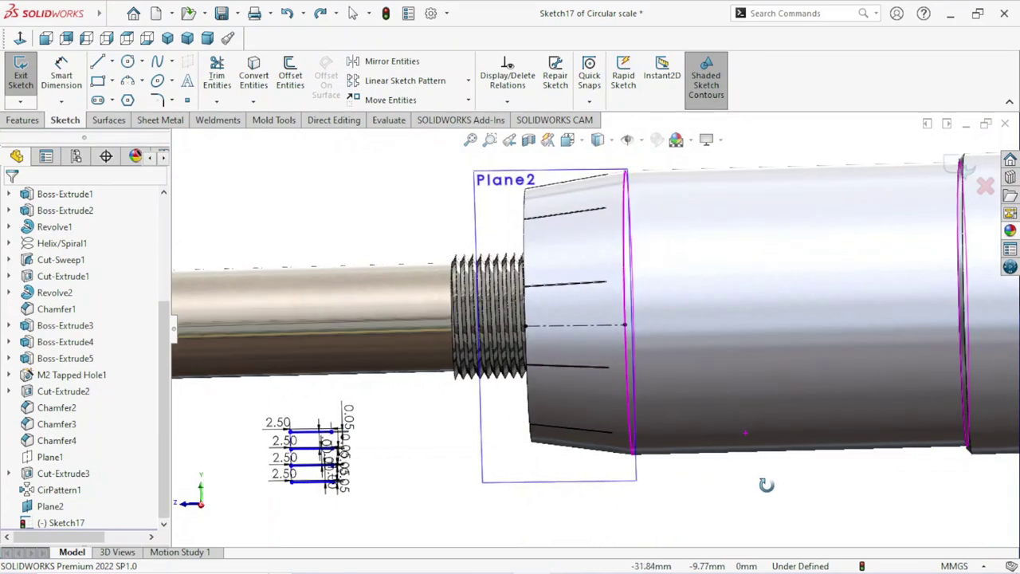
left_click(20, 38)
scroll(571, 329, "down", 2)
scroll(571, 330, "down", 5)
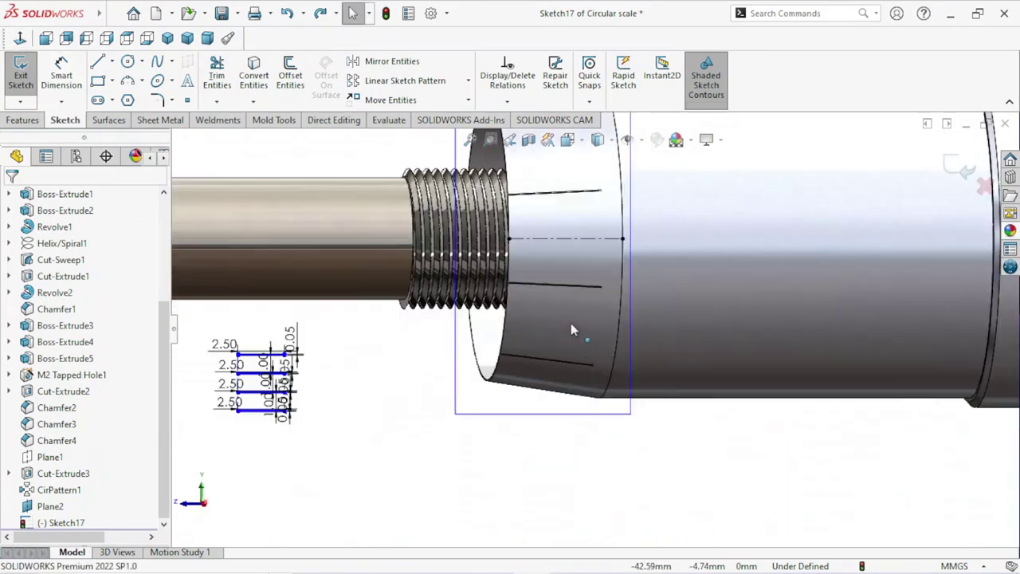
scroll(571, 325, "down", 1)
scroll(291, 409, "up", 2)
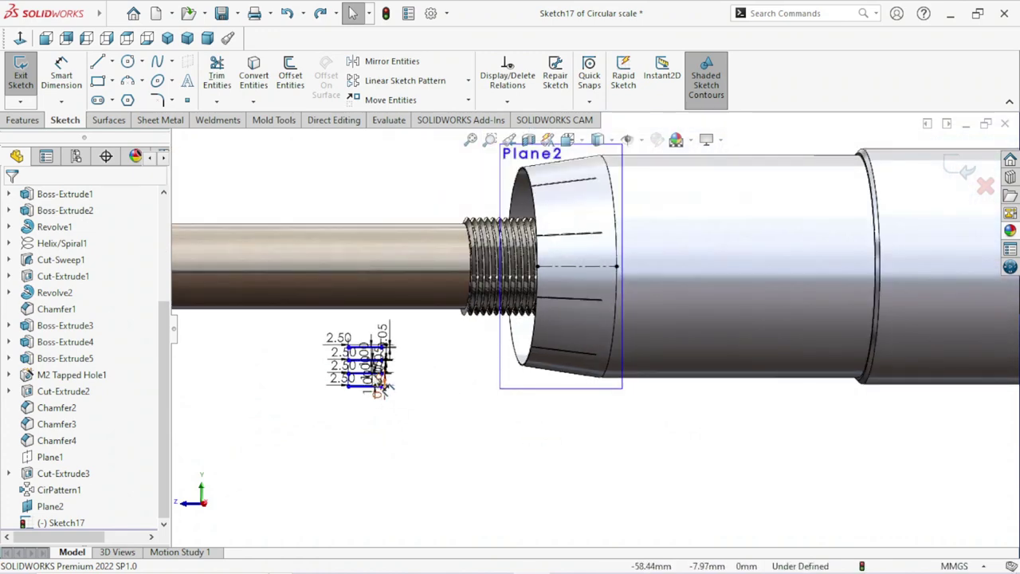
scroll(350, 371, "down", 8)
scroll(481, 338, "down", 5)
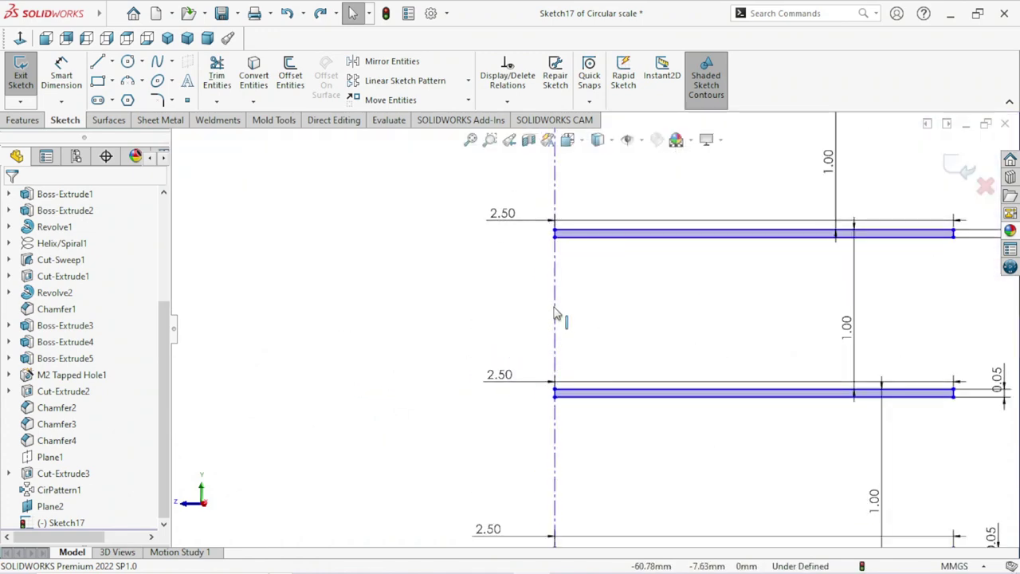
Step: Add a Midpoint relation between the vertical construction line (Line18) and the centreline endpoint (Point34)
left_click(557, 318)
scroll(557, 317, "up", 5)
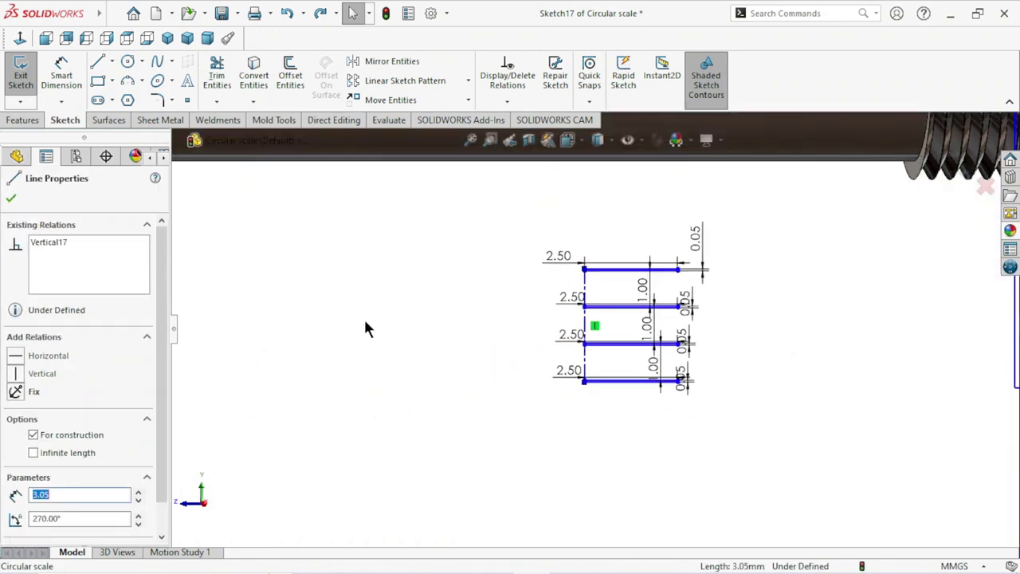
scroll(859, 208, "down", 3)
scroll(728, 209, "down", 3)
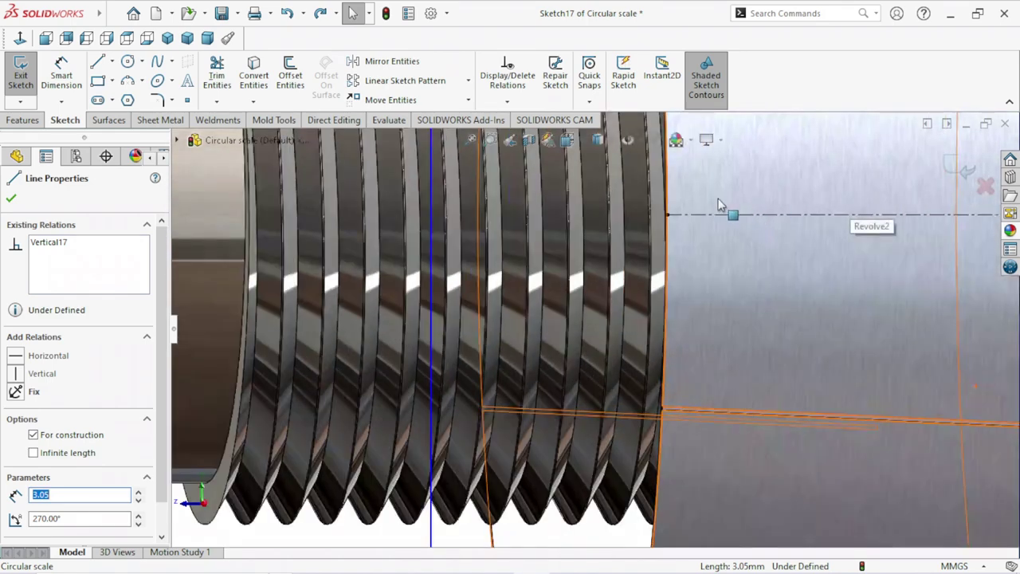
scroll(662, 209, "down", 3)
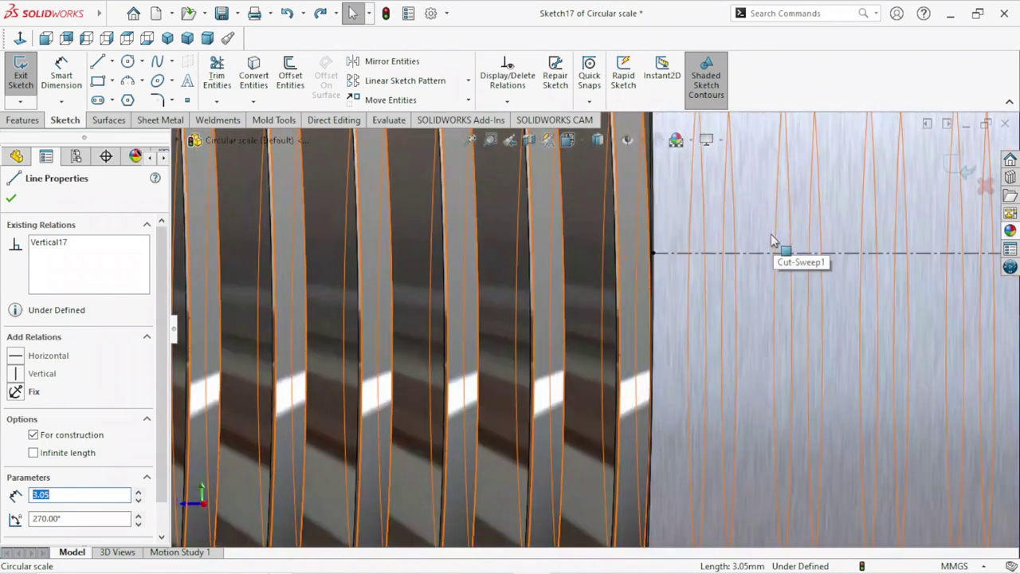
left_click(653, 254)
left_click(228, 401, "ctrl")
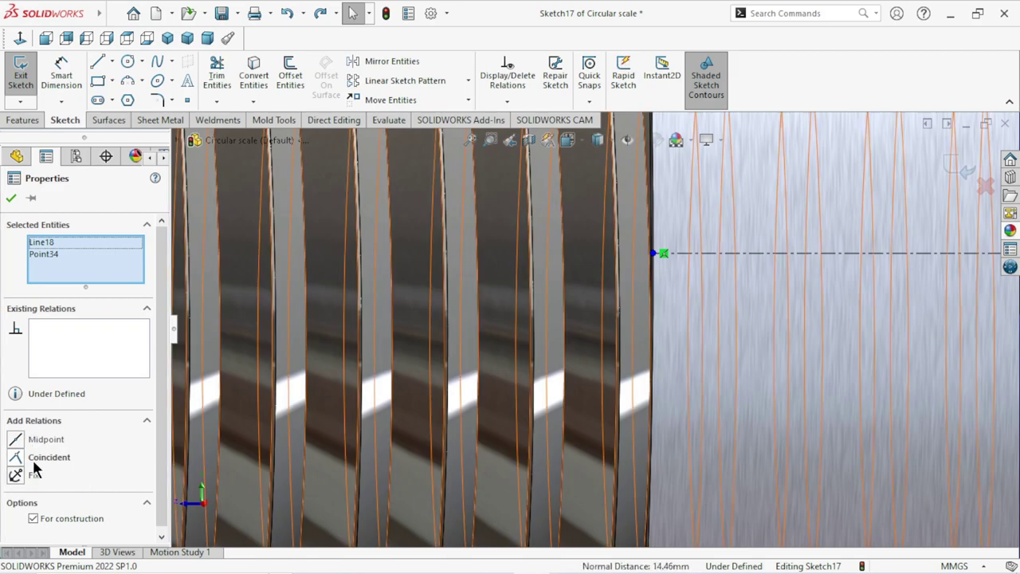
left_click(15, 443)
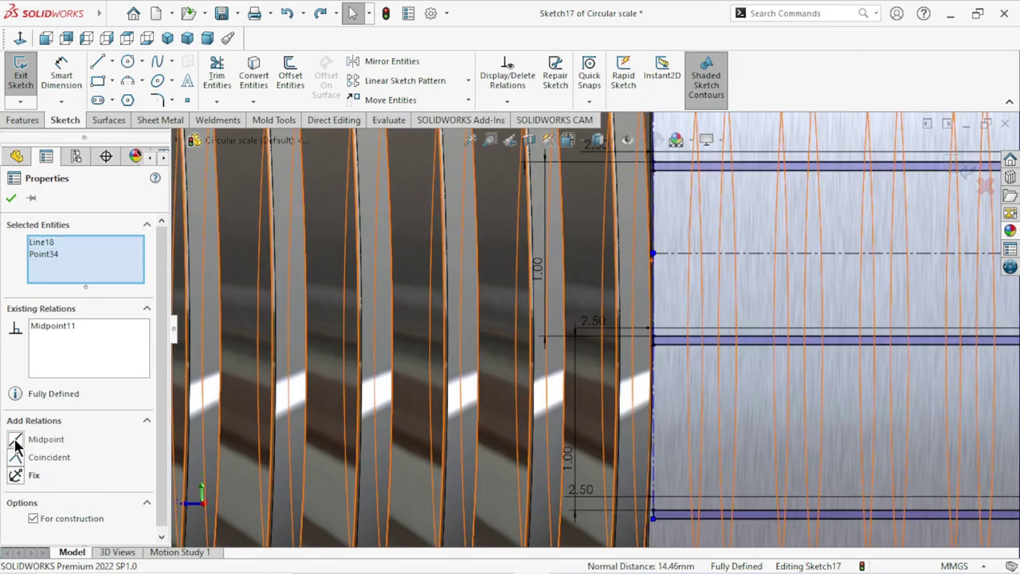
scroll(323, 422, "up", 3)
scroll(314, 402, "up", 2)
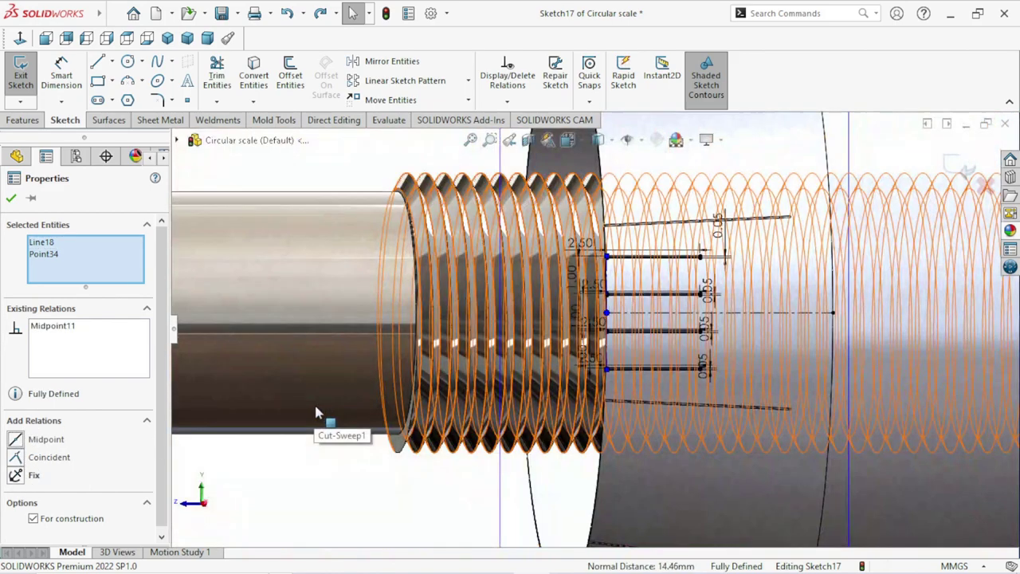
Step: Accept the new relation on Sketch17 and close its properties
left_click(11, 198)
scroll(467, 436, "up", 3)
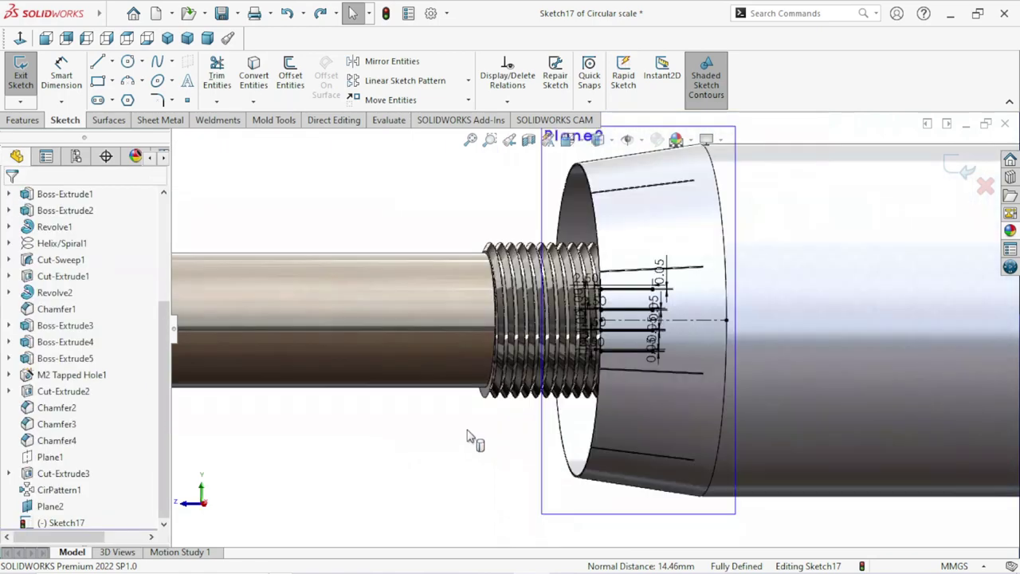
scroll(644, 335, "down", 3)
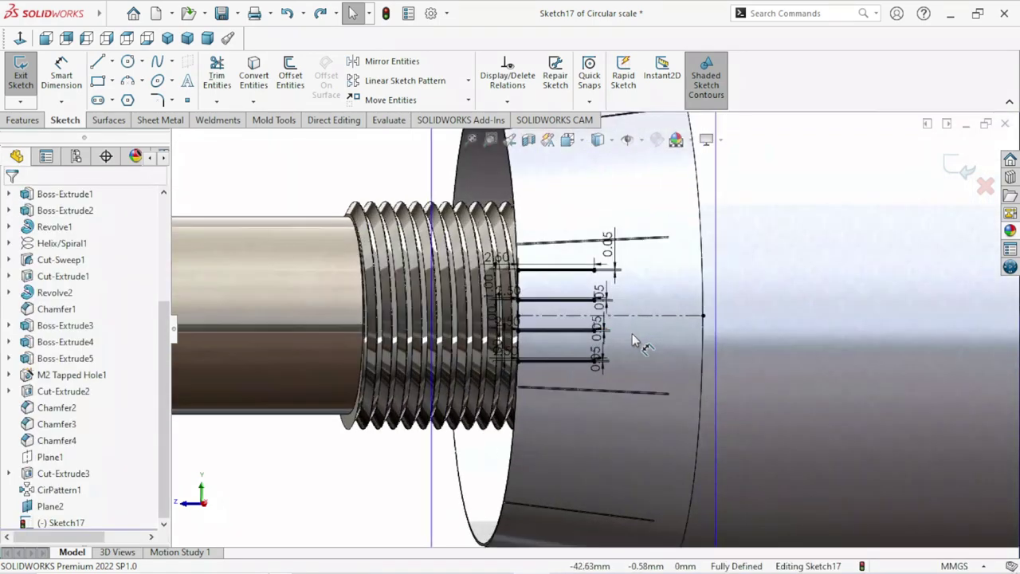
scroll(632, 333, "down", 2)
Step: Turn off View Sketch Dimensions in Hide/Show Items so only the graduation lines remain
left_click(640, 139)
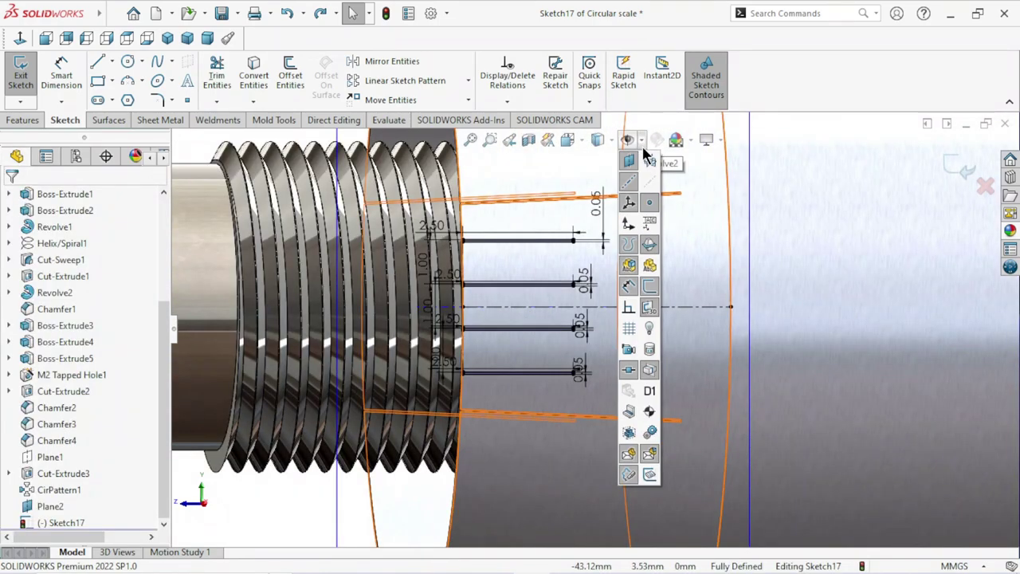
left_click(629, 268)
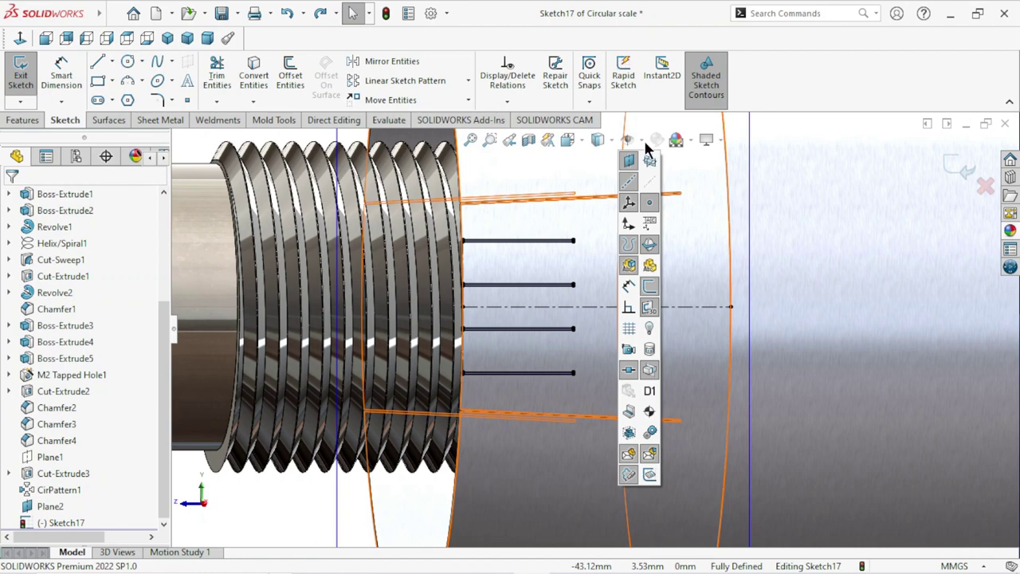
scroll(596, 329, "up", 7)
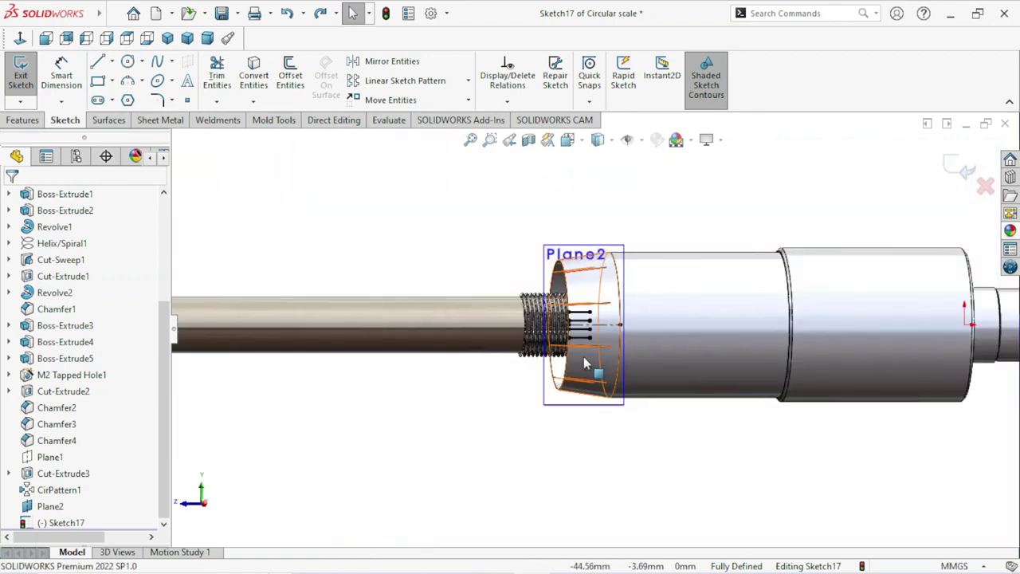
scroll(586, 363, "down", 3)
scroll(602, 358, "down", 3)
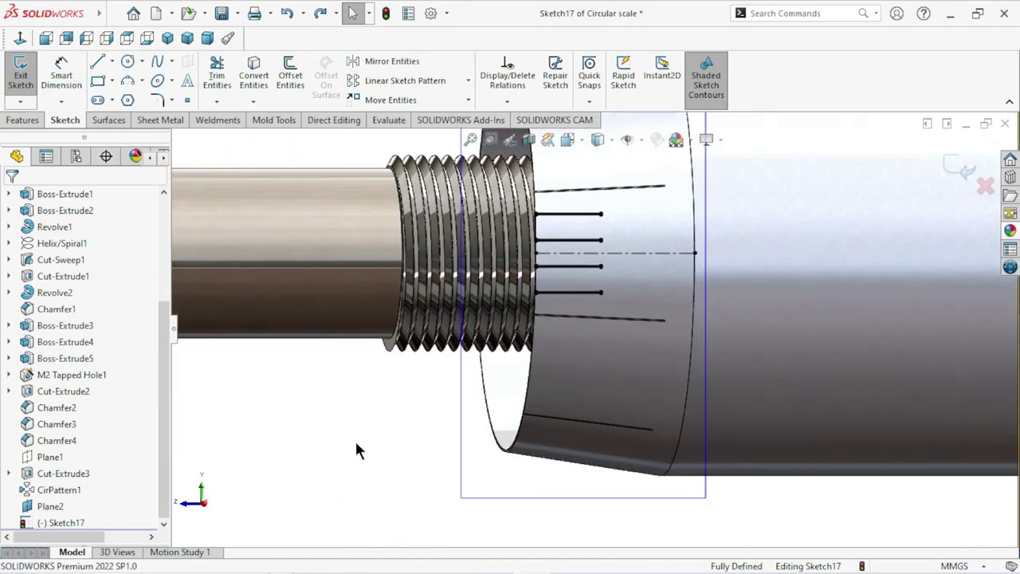
Step: Extrude-cut Sketch17's top and bottom mark contours 0.03 mm deep (Blind) into the cone
left_click(24, 120)
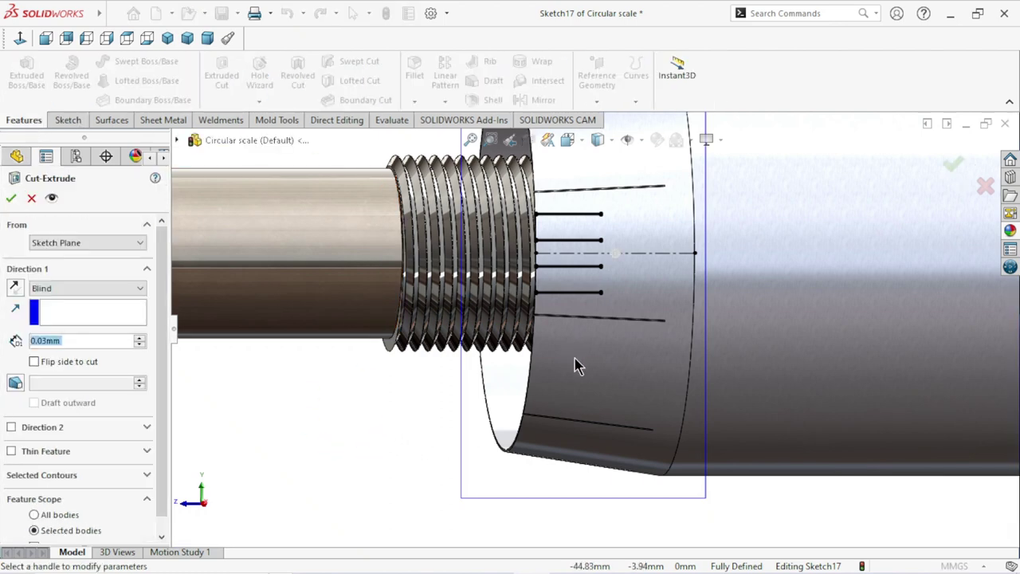
scroll(561, 312, "down", 2)
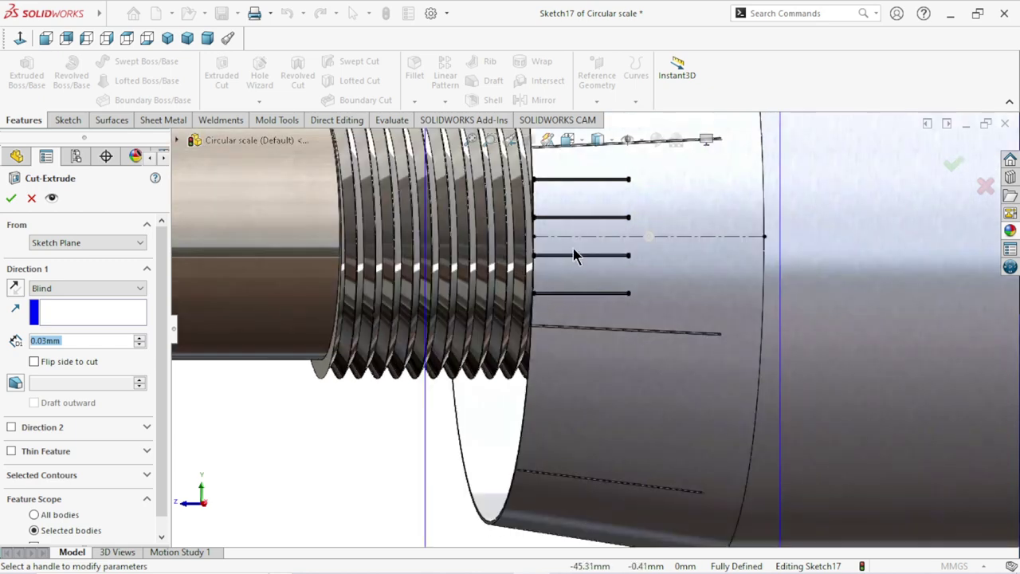
left_click(147, 476)
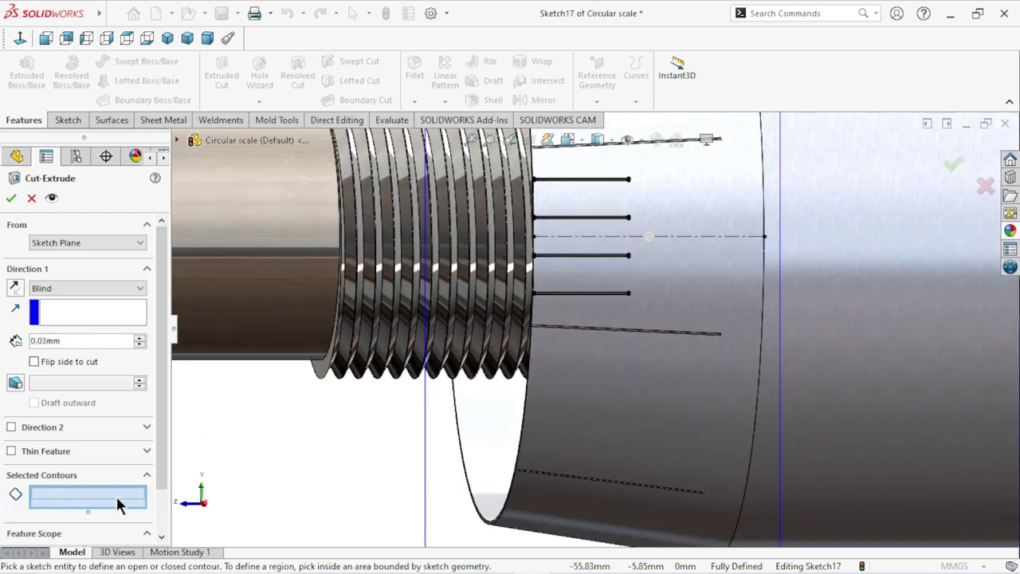
scroll(595, 275, "down", 2)
scroll(598, 273, "down", 2)
scroll(609, 271, "down", 2)
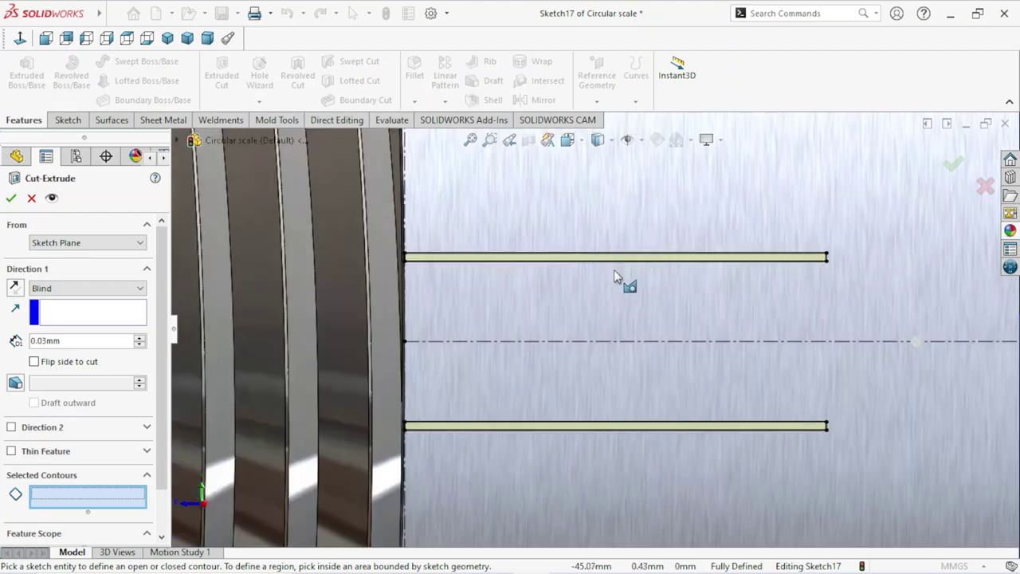
left_click(598, 266)
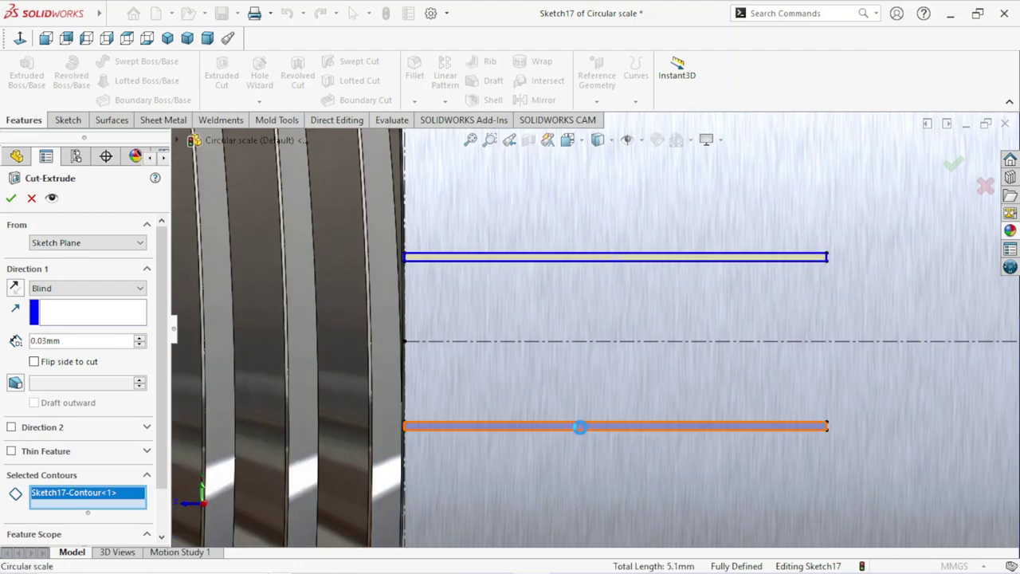
left_click(580, 428)
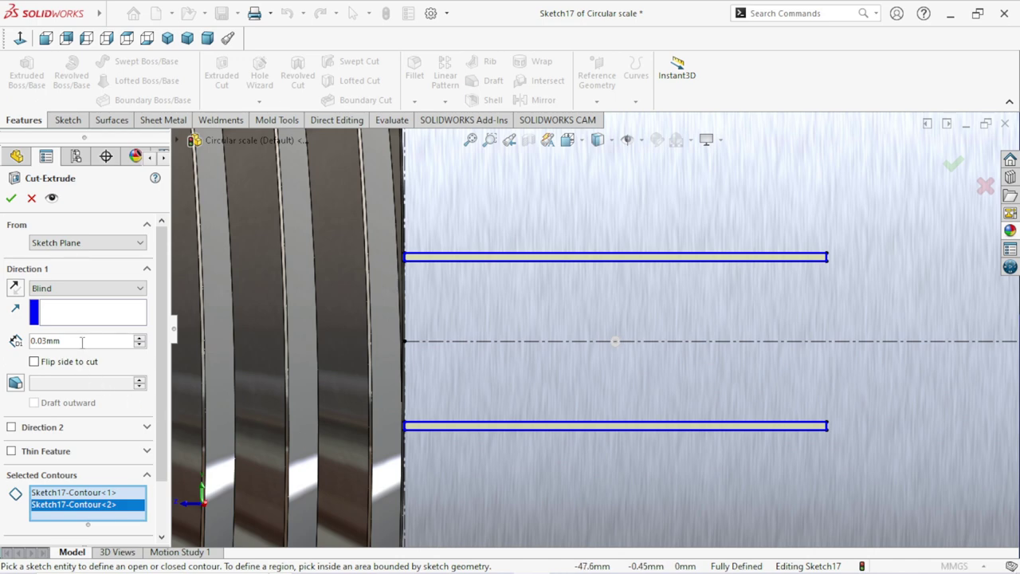
left_click(11, 198)
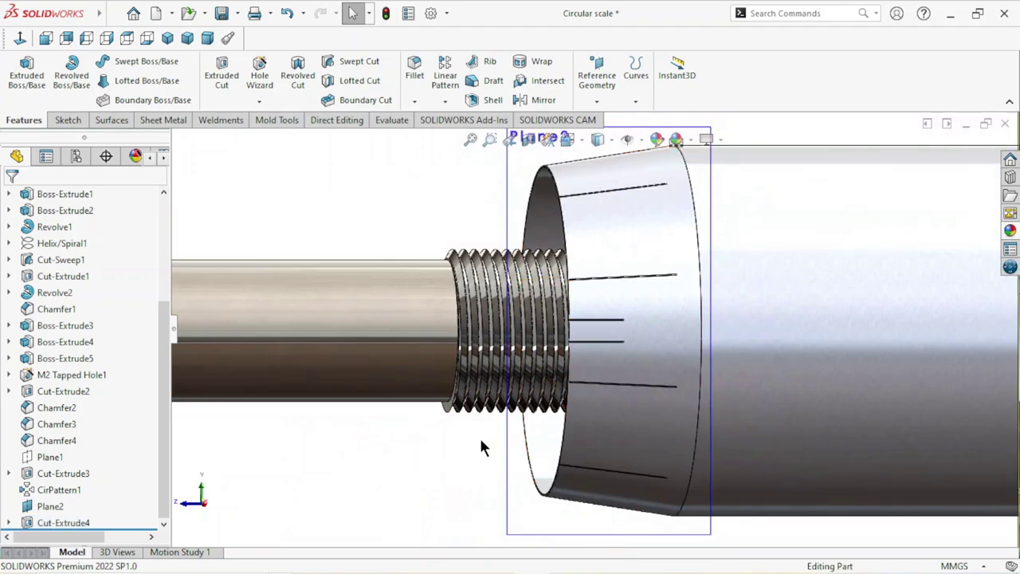
Step: Inspect the new cuts and hide Plane2
middle_click_drag(485, 446, 477, 434)
scroll(618, 350, "down", 4)
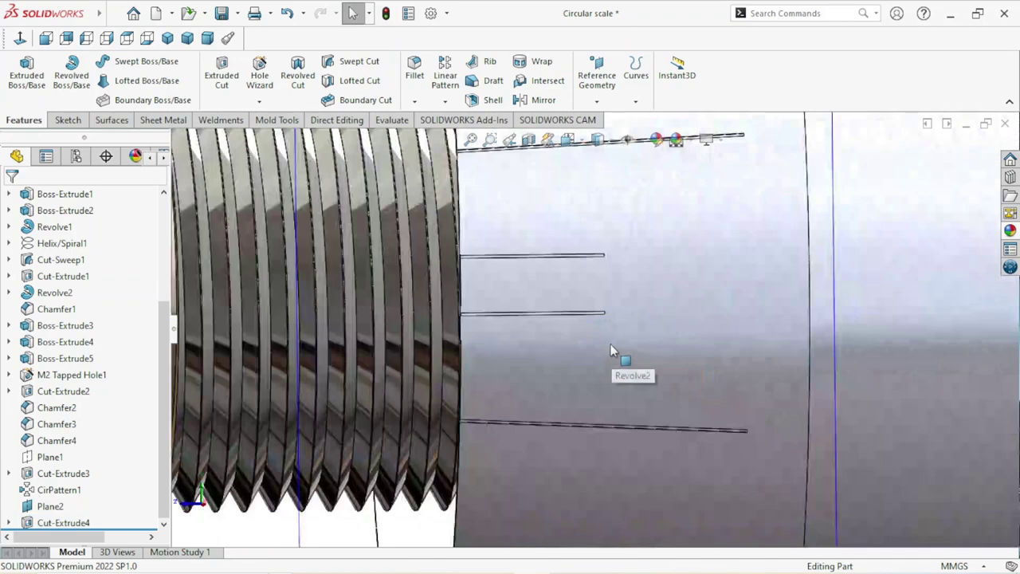
scroll(585, 345, "down", 2)
scroll(574, 359, "down", 1)
mouse_move(568, 369)
middle_mouse_down()
mouse_move(593, 403)
mouse_move(587, 412)
mouse_move(581, 330)
middle_mouse_up()
scroll(572, 318, "down", 3)
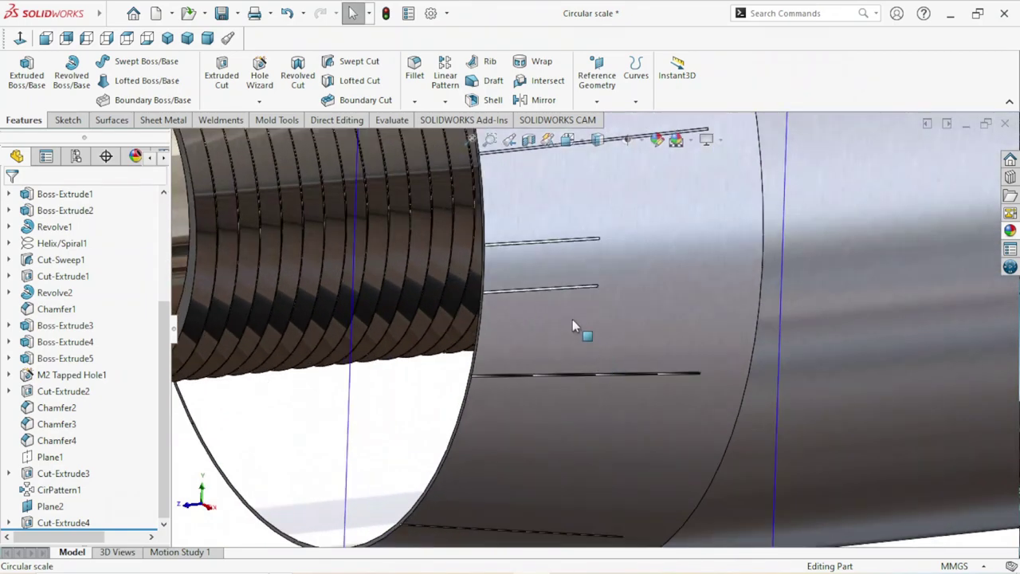
scroll(570, 316, "down", 2)
scroll(570, 315, "down", 1)
scroll(570, 315, "up", 3)
scroll(579, 323, "up", 1)
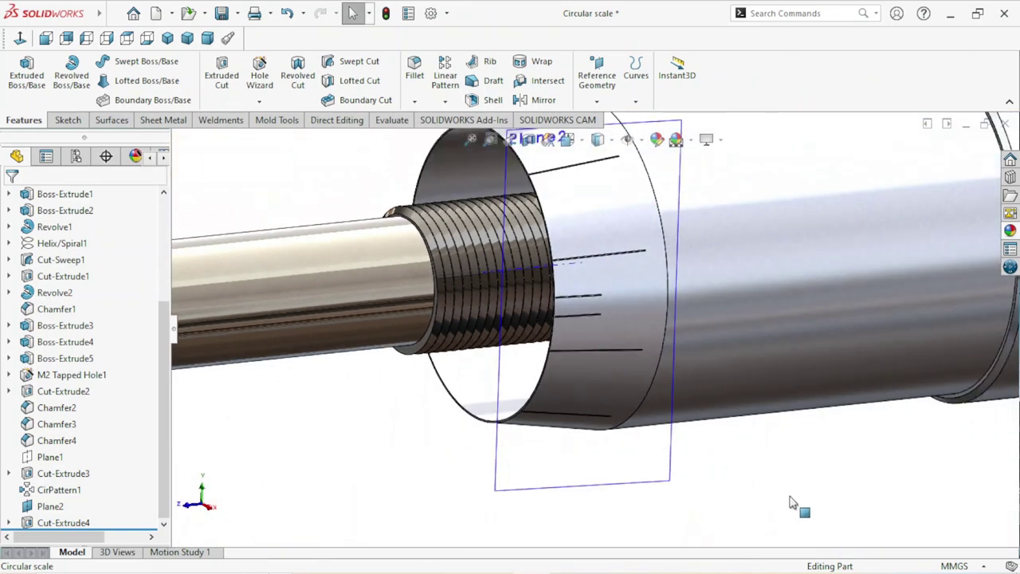
left_click(599, 485)
left_click(691, 443)
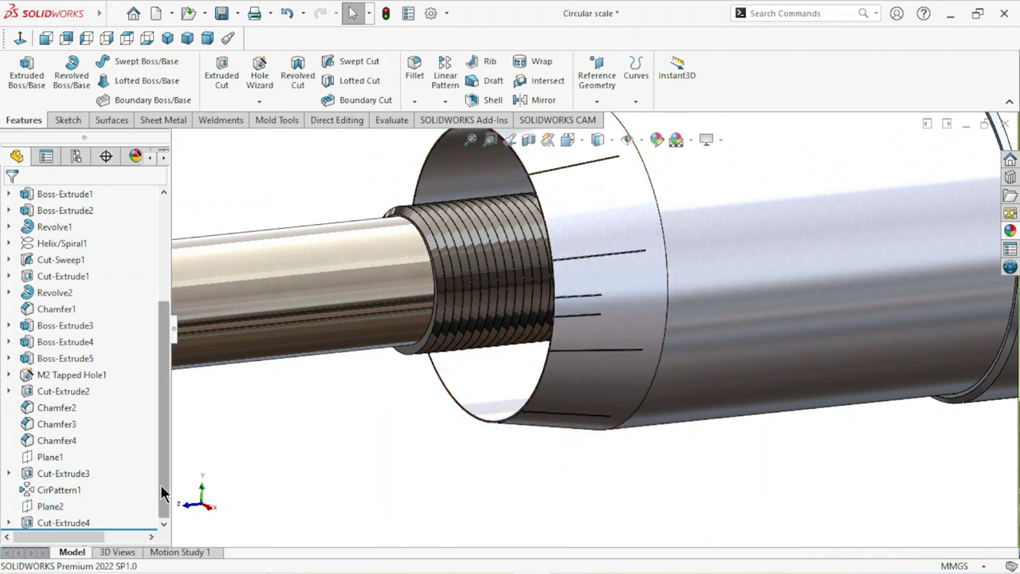
Step: Show Sketch17 under Cut-Extrude4 so its mark outlines reappear on the cone
left_click(9, 522)
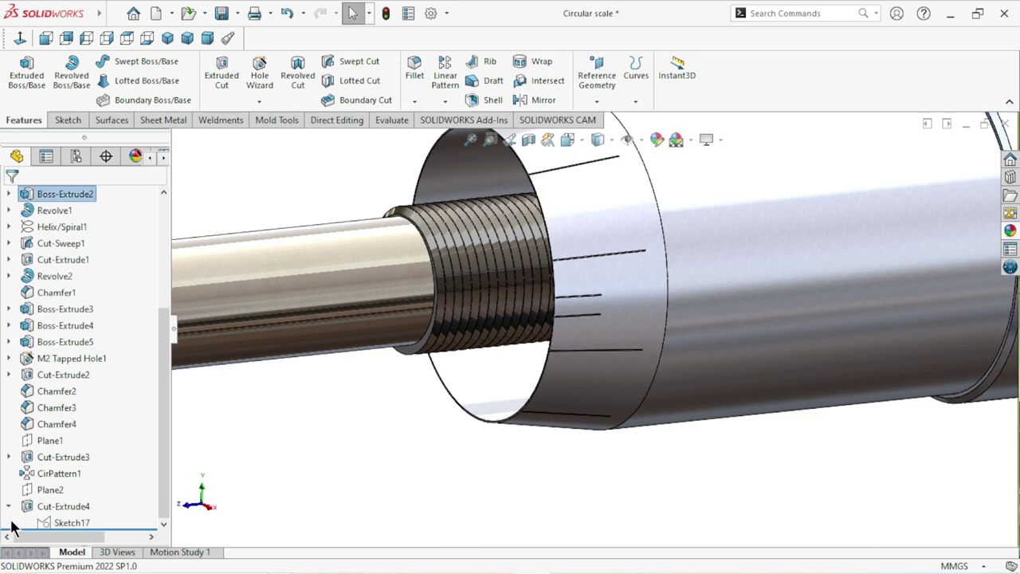
left_click(56, 523)
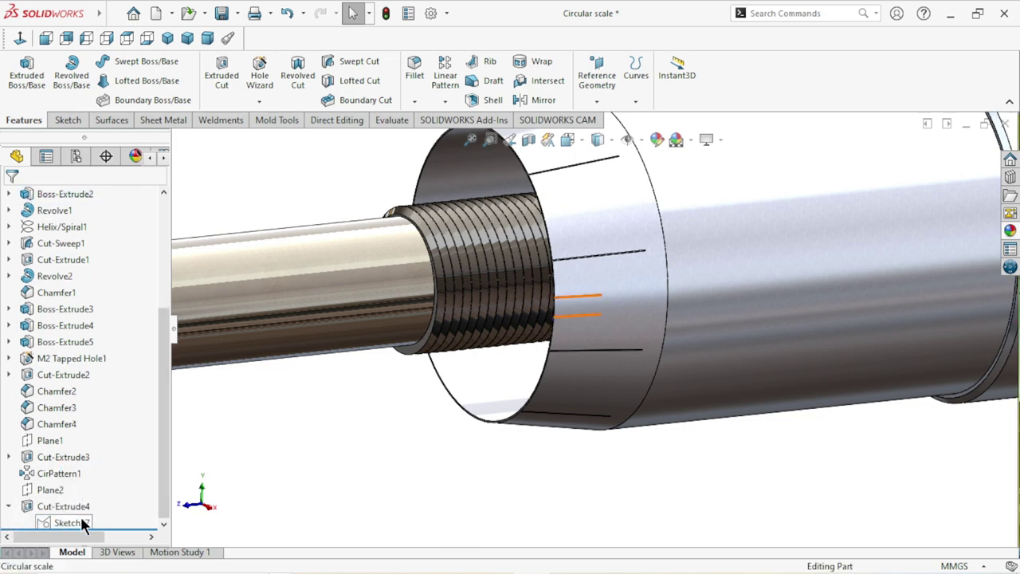
left_click(72, 523)
left_click(328, 460)
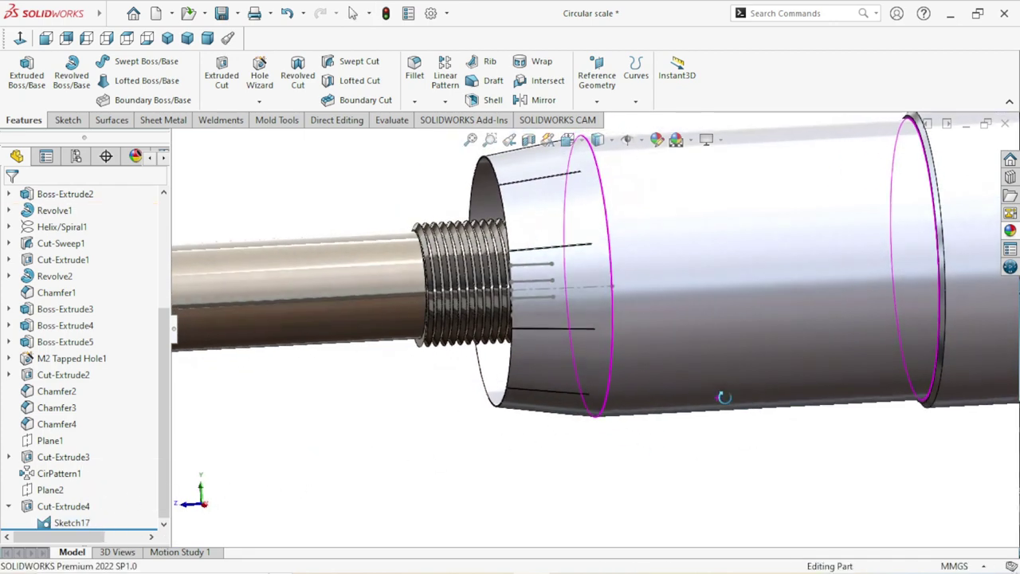
middle_click_drag(748, 441, 653, 360)
scroll(589, 297, "down", 3)
scroll(590, 296, "down", 2)
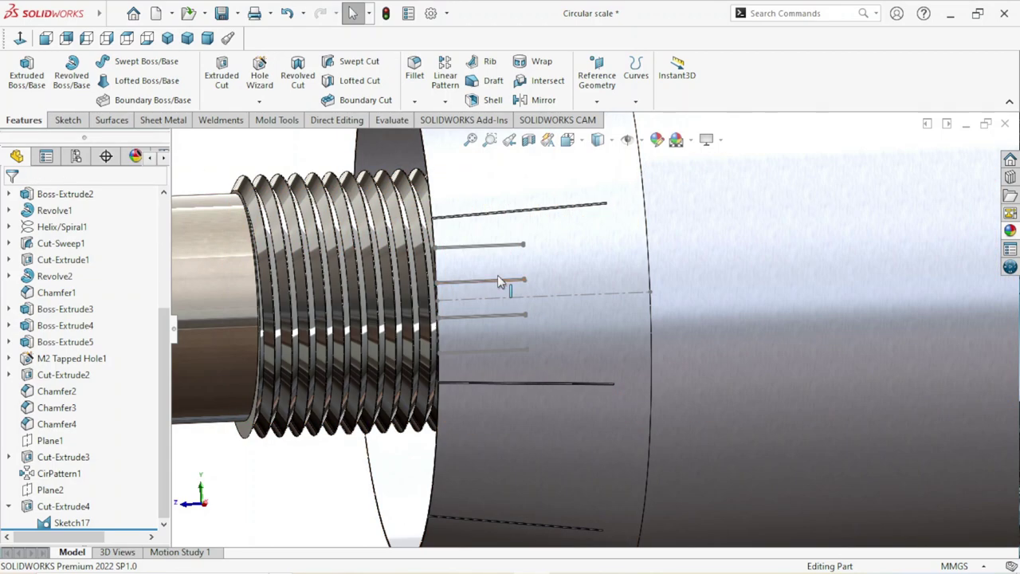
Step: Extrude-cut the two short Sketch17 lines into the cone with a 0.2 mm Blind depth
left_click(484, 253)
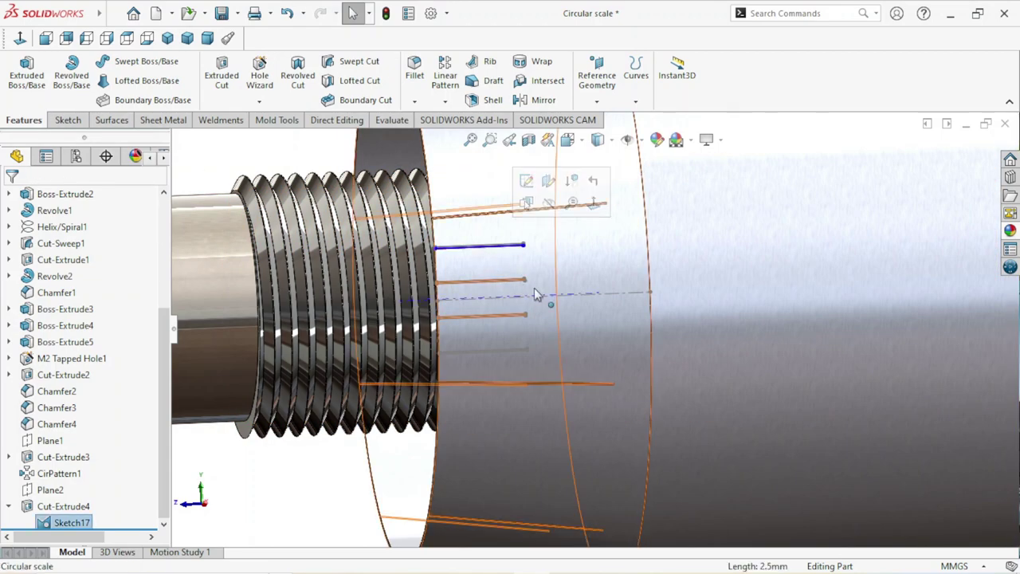
left_click(482, 352, "ctrl")
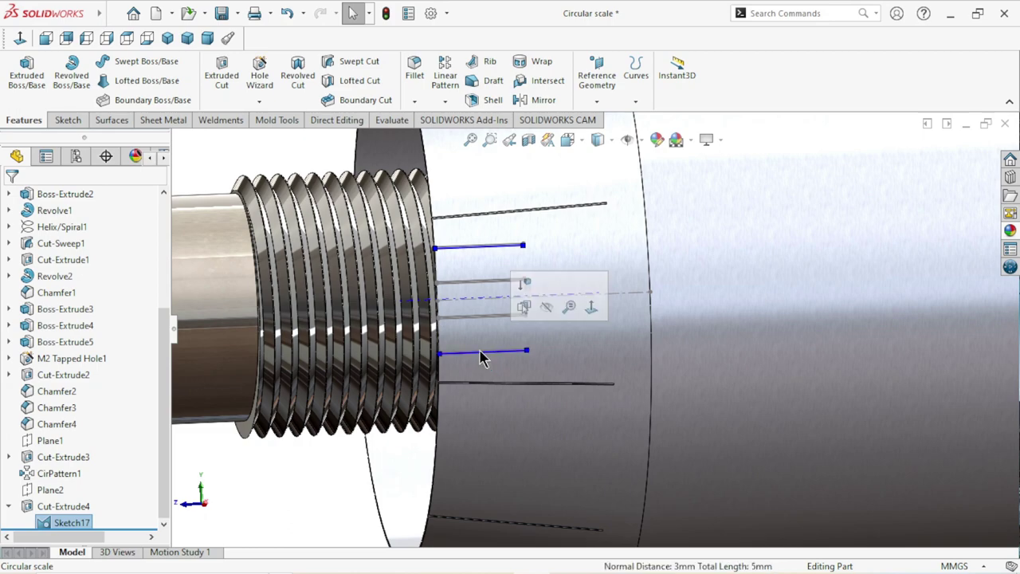
left_click(223, 86)
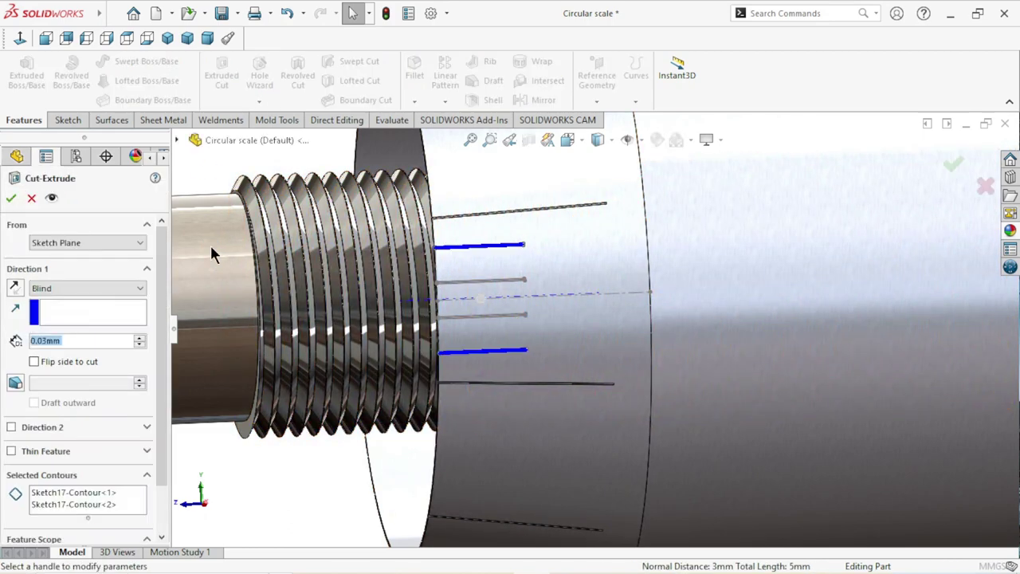
left_click(92, 338)
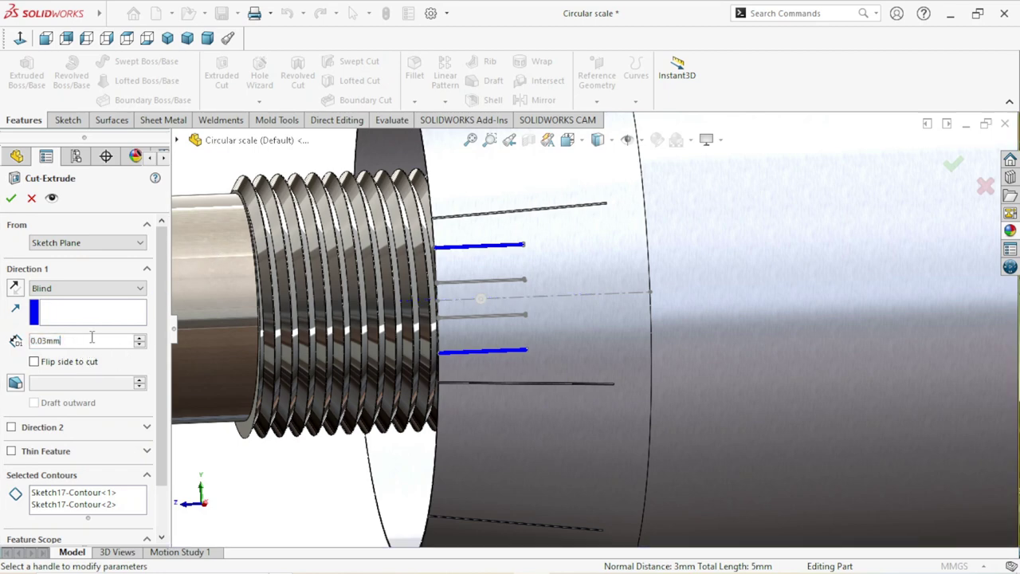
type("0")
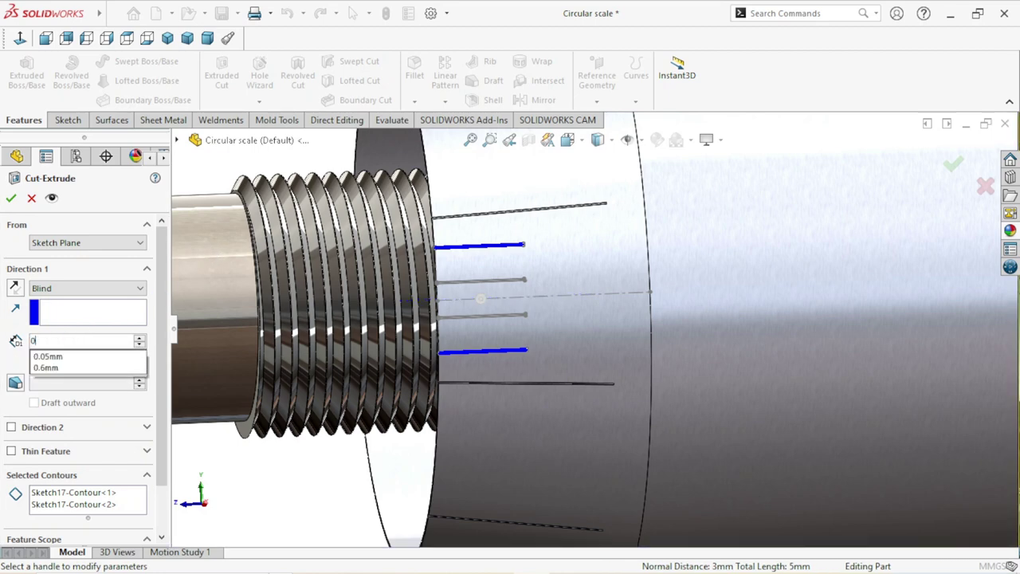
type(".2")
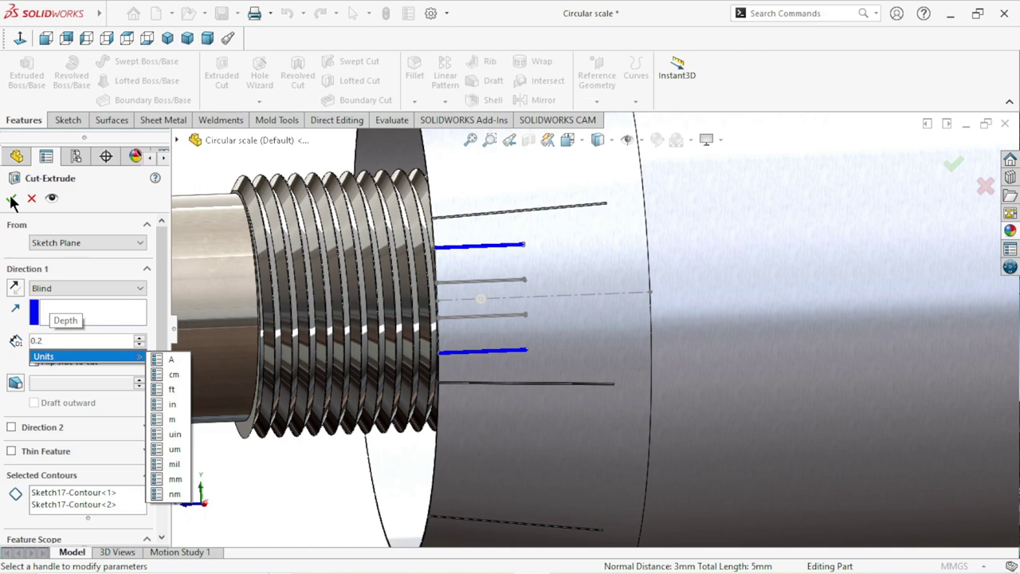
key("Return")
left_click(11, 199)
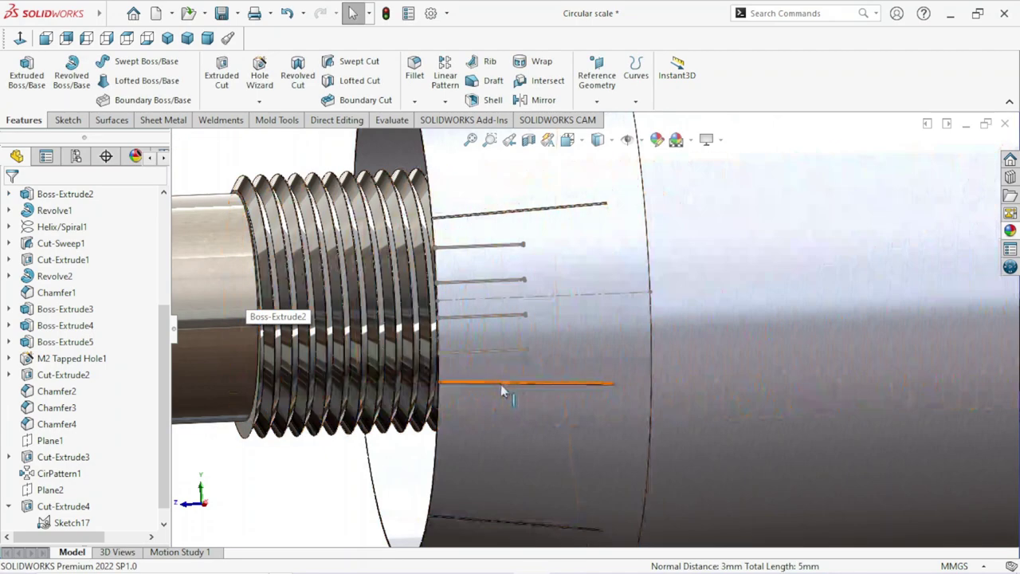
Step: Hide Sketch17 so only the engraved graduation cuts are visible
scroll(471, 354, "up", 5)
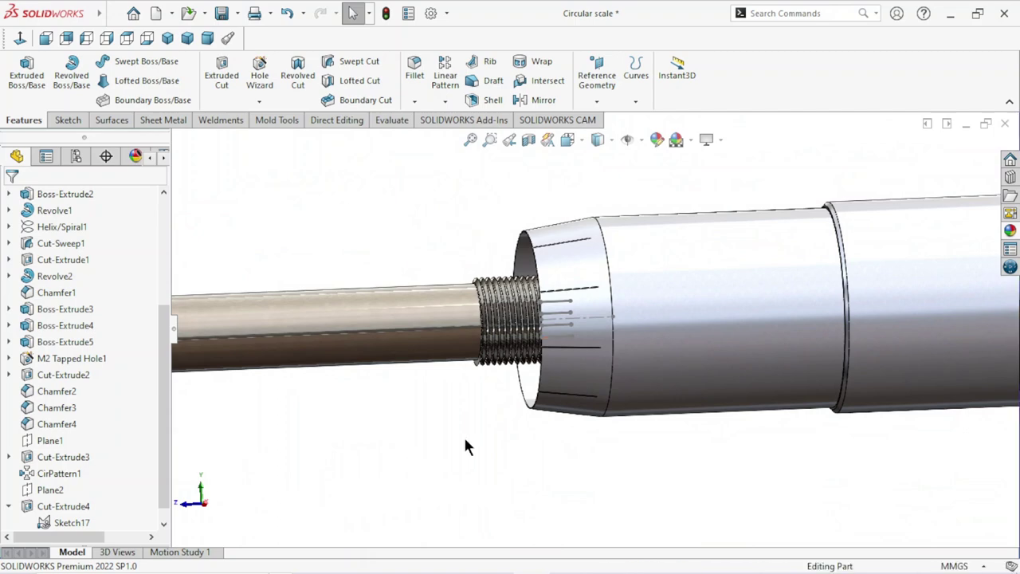
middle_click_drag(465, 424, 478, 454)
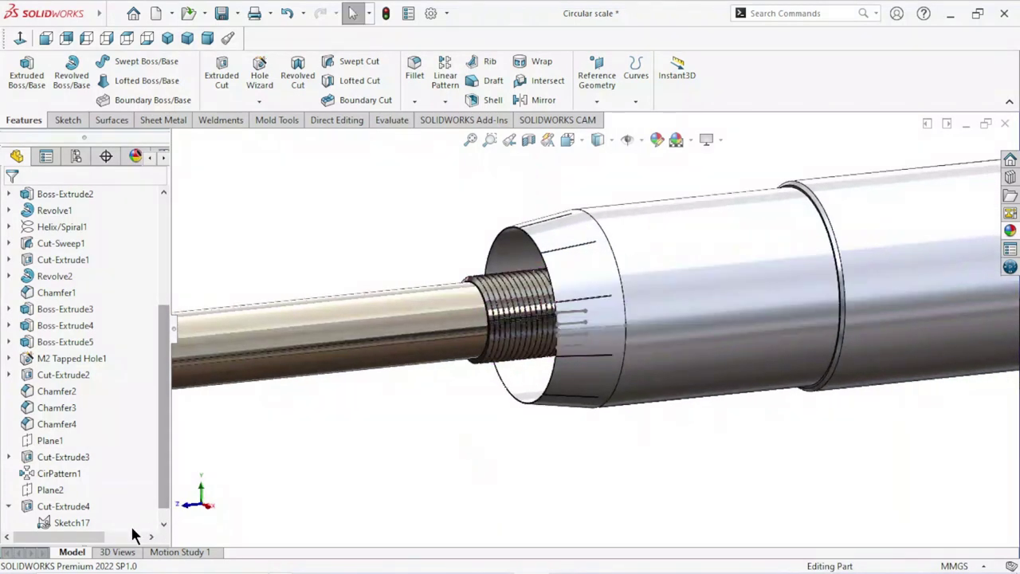
left_click(78, 520)
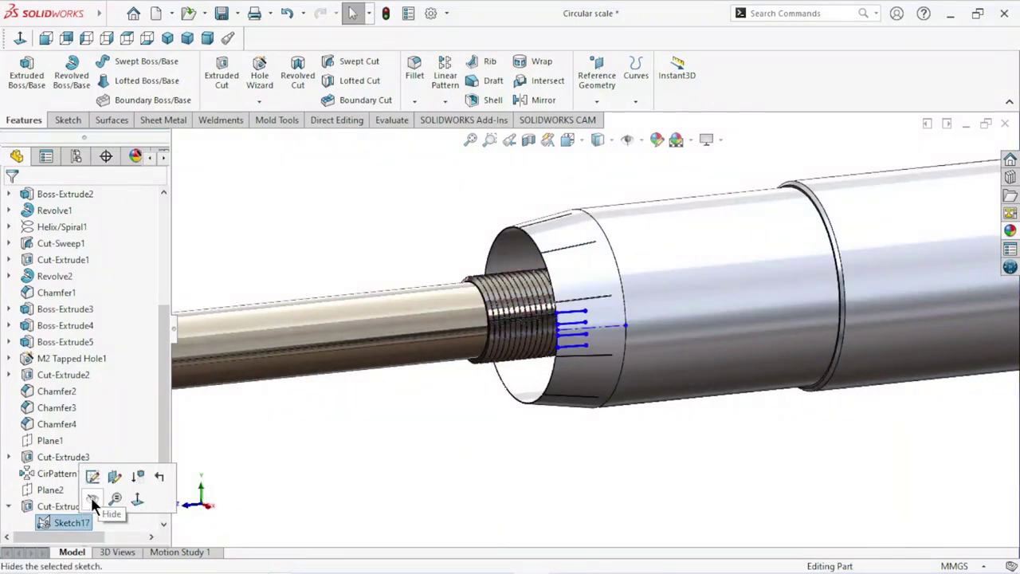
left_click(434, 422)
scroll(578, 365, "down", 2)
scroll(578, 364, "down", 3)
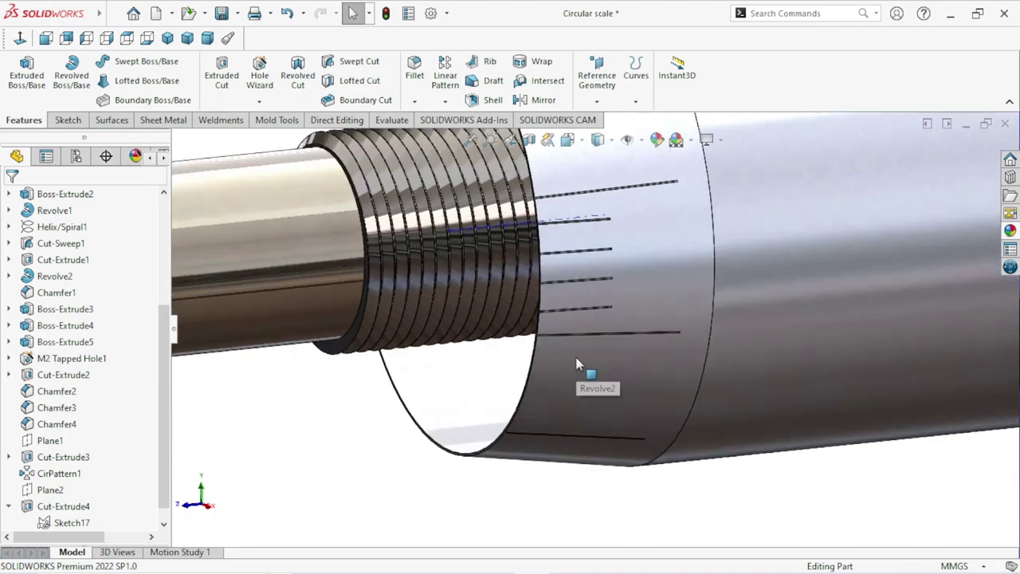
scroll(585, 333, "down", 2)
scroll(582, 335, "down", 2)
scroll(582, 331, "up", 3)
scroll(583, 331, "up", 3)
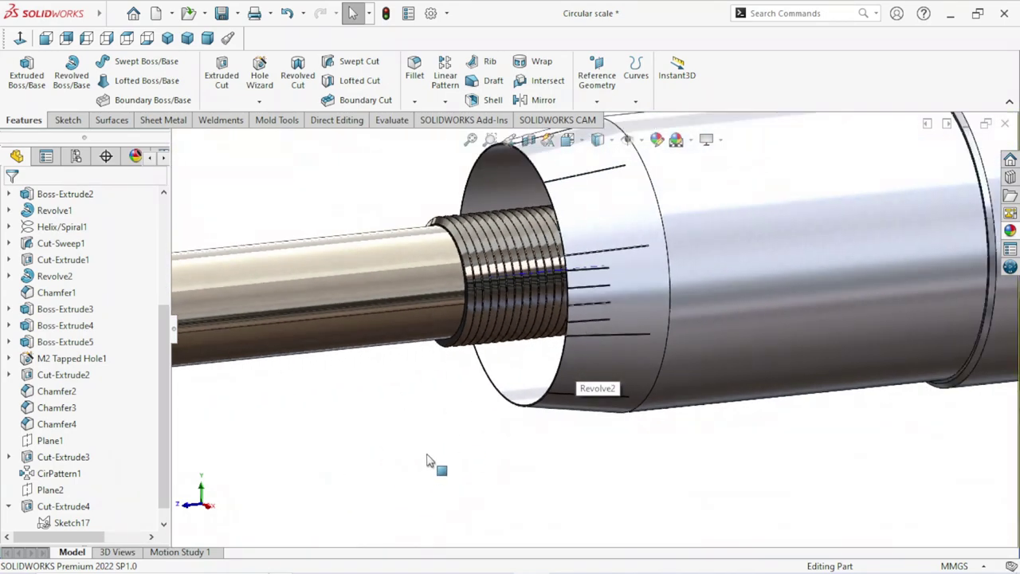
middle_click_drag(427, 461, 692, 473)
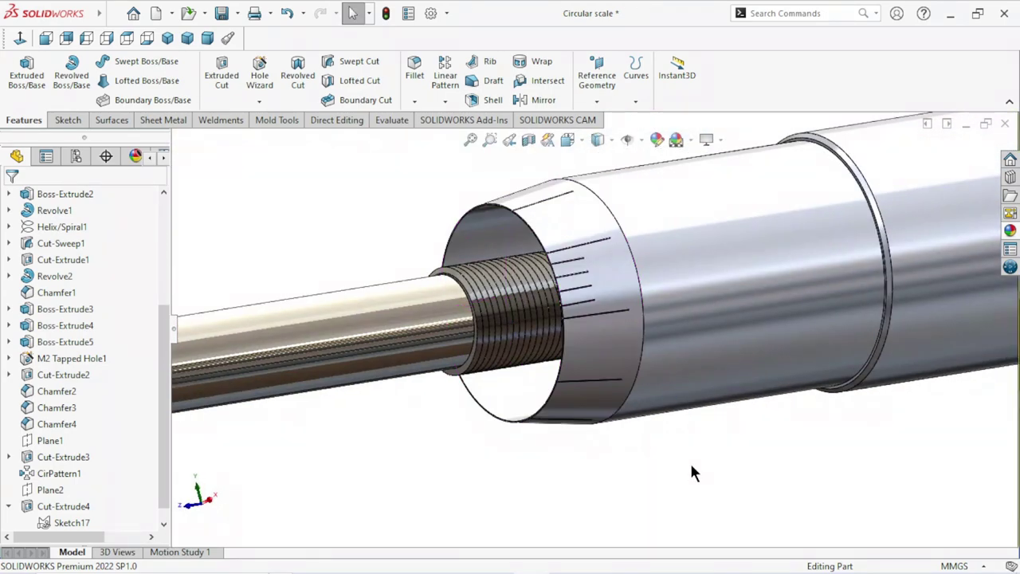
scroll(690, 467, "up", 2)
scroll(690, 466, "up", 2)
scroll(690, 462, "down", 2)
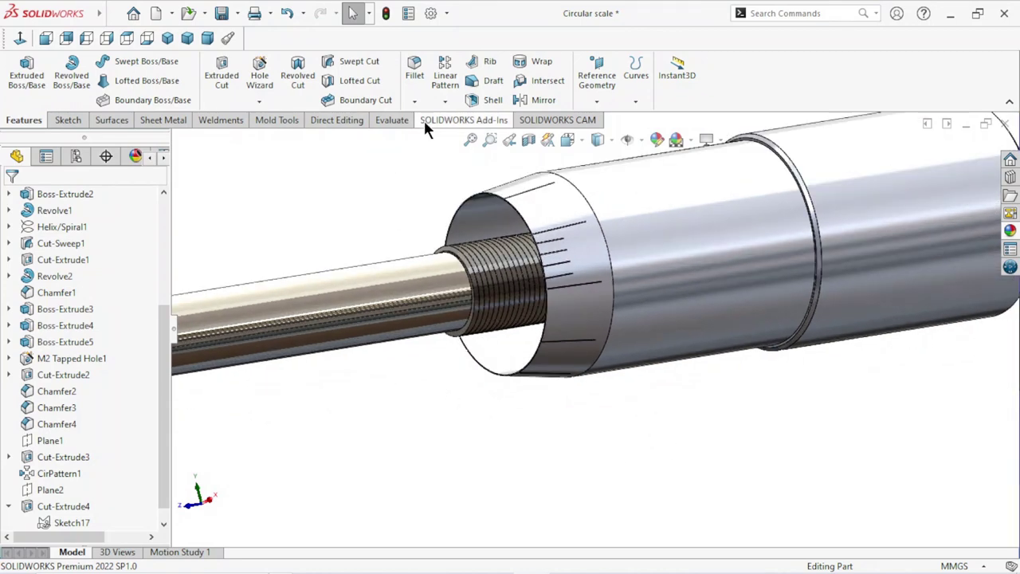
Step: Circular-pattern Cut-Extrude4 and Cut-Extrude5 around the cone face, 10 instances over 360°
left_click(445, 99)
left_click(469, 140)
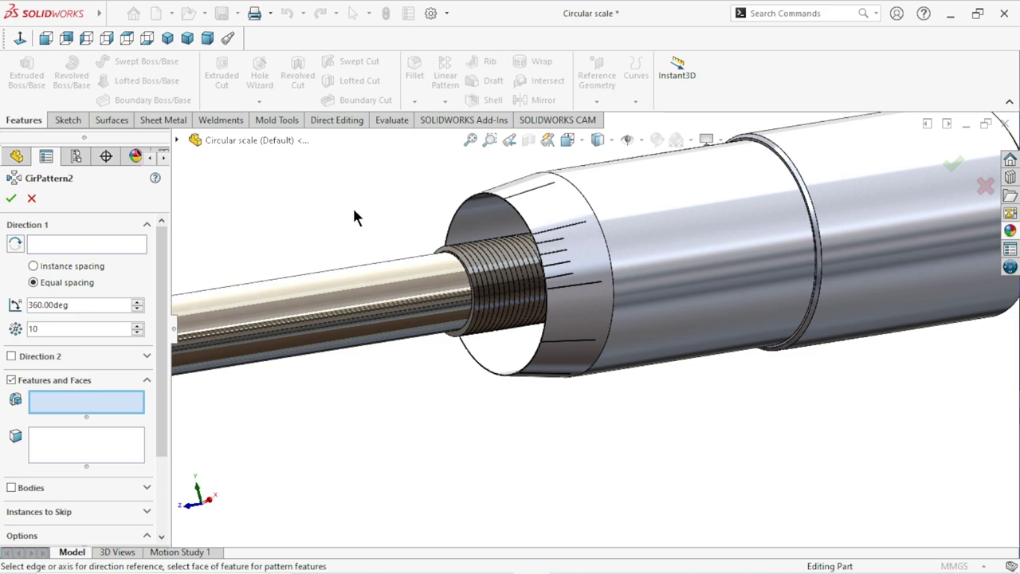
left_click(177, 140)
scroll(259, 422, "down", 3)
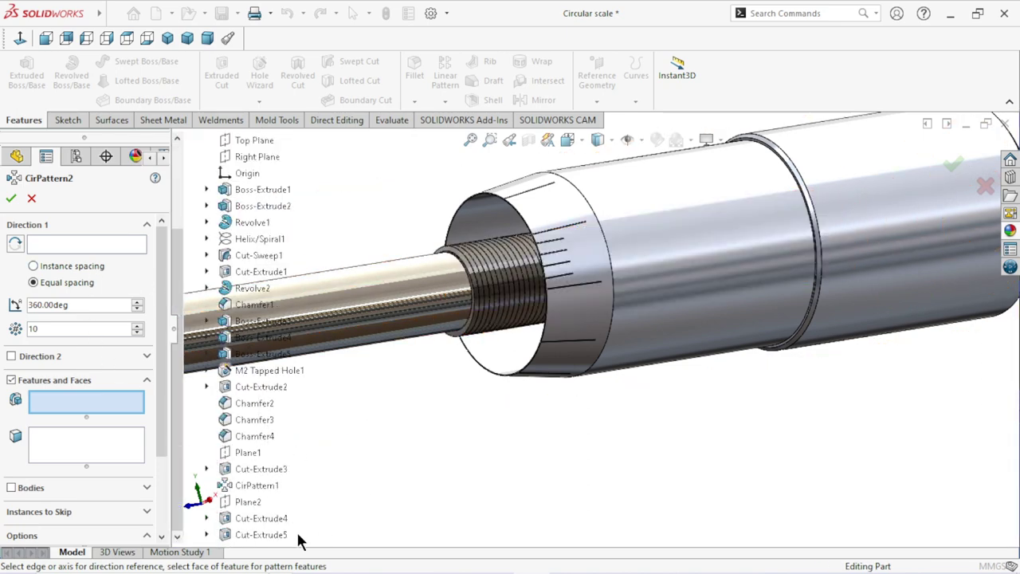
left_click(279, 518)
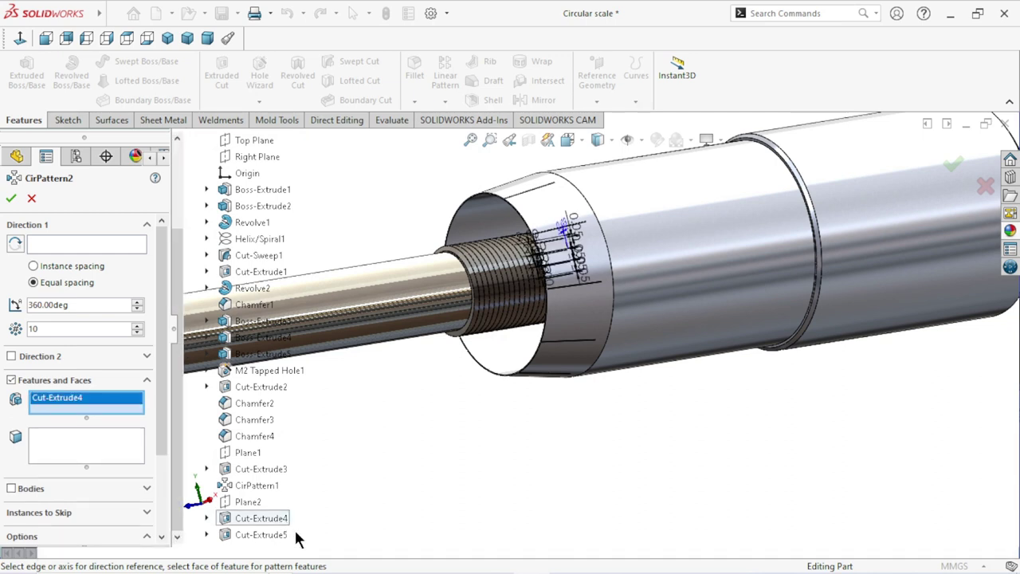
left_click(286, 530)
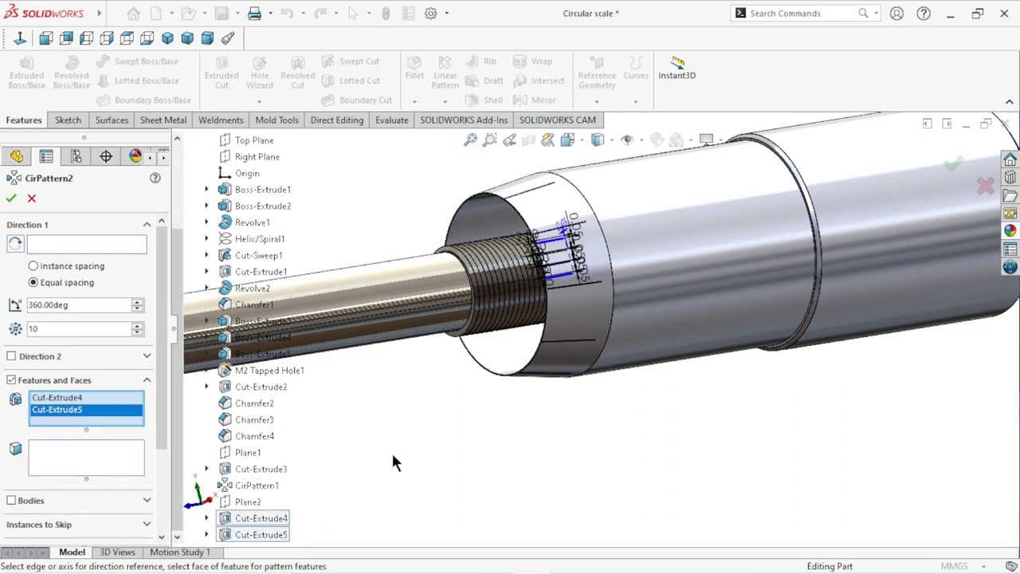
left_click(61, 248)
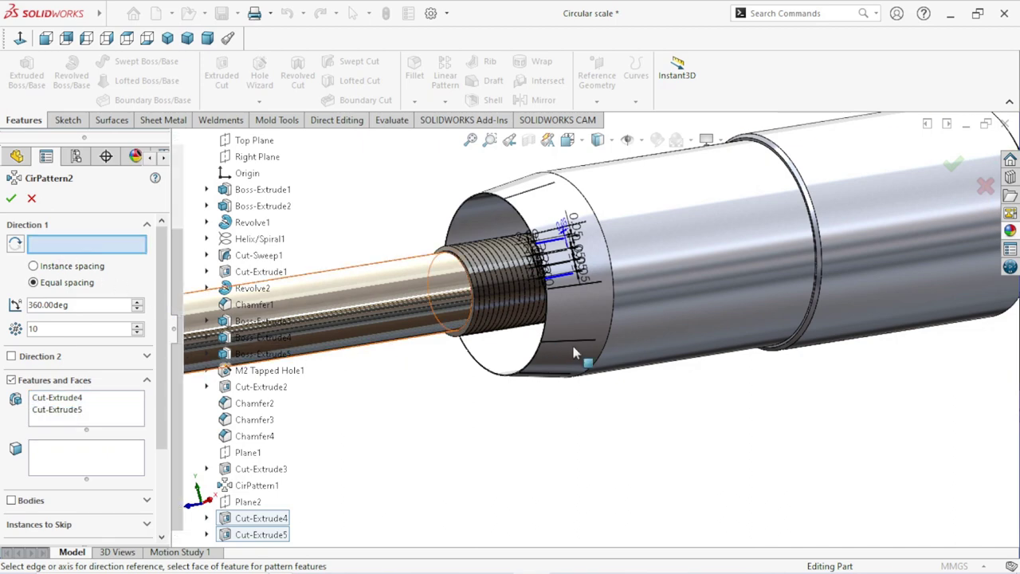
left_click(578, 323)
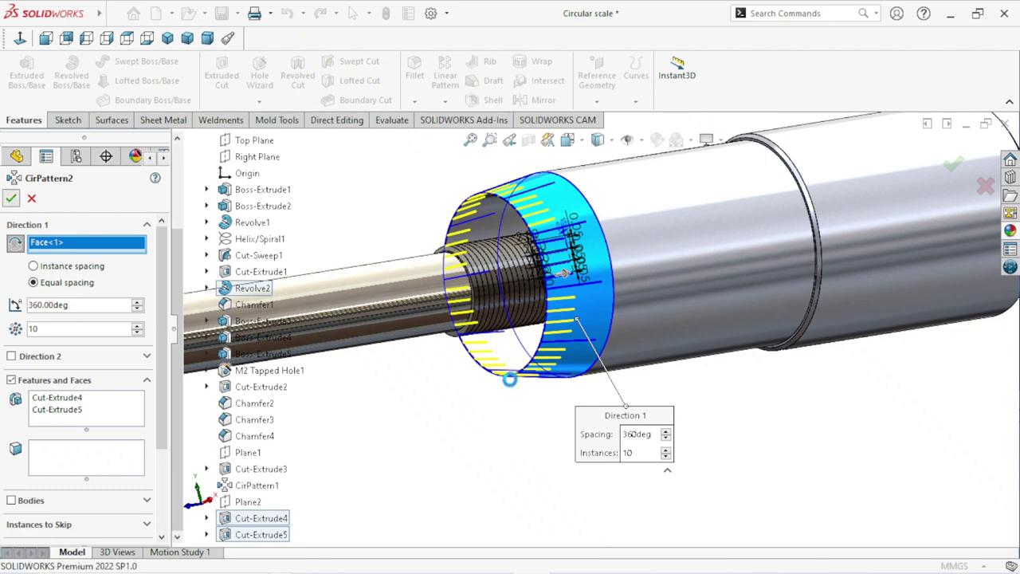
key("Return")
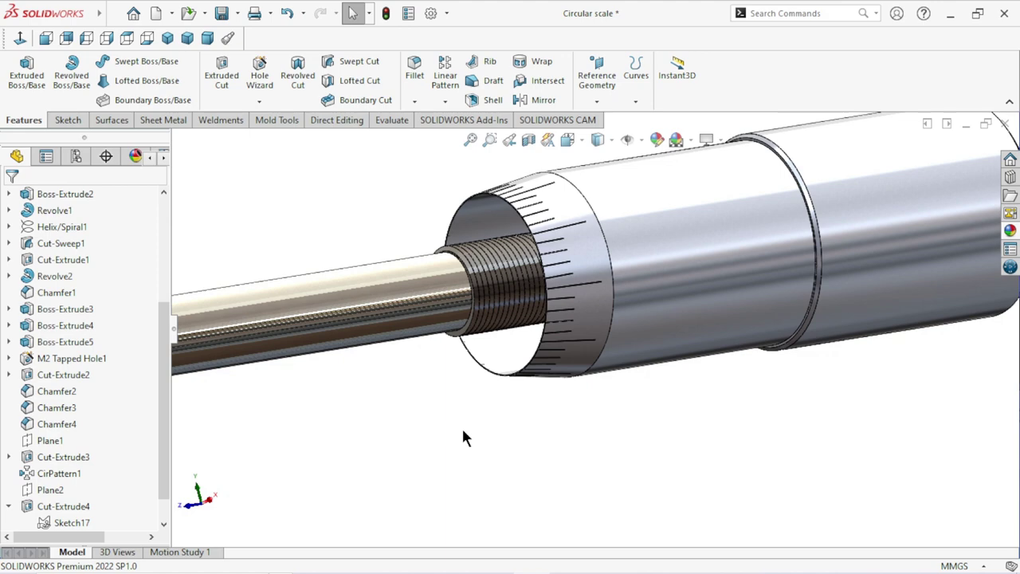
Step: Create reference Plane3 from the cylindrical face (Tangent) and Right Plane (Perpendicular)
scroll(529, 396, "up", 5)
mouse_move(610, 358)
middle_mouse_down()
mouse_move(628, 244)
mouse_move(740, 274)
mouse_move(792, 200)
mouse_move(654, 275)
mouse_move(624, 402)
mouse_move(655, 330)
mouse_move(689, 393)
middle_mouse_up()
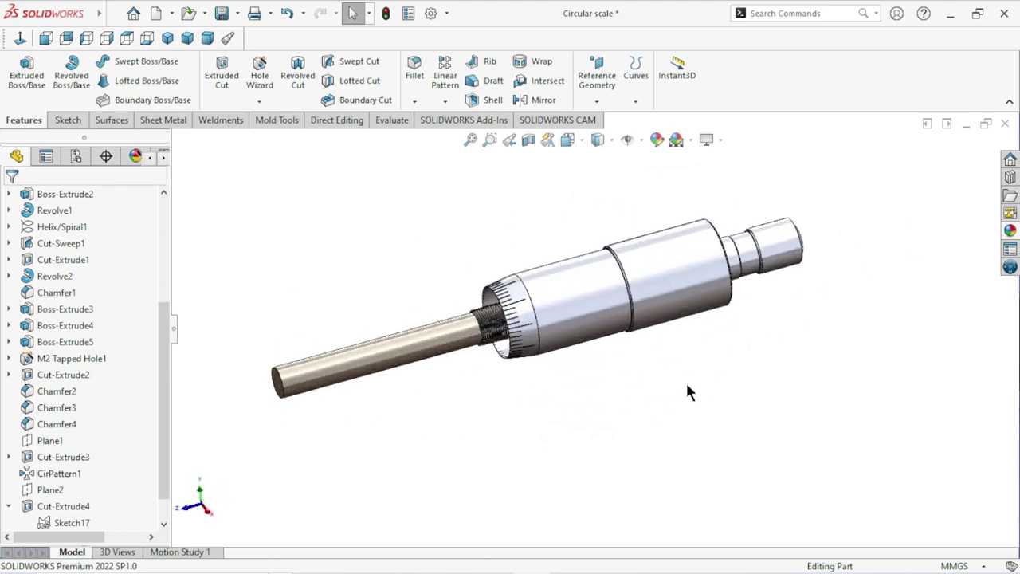
scroll(516, 290, "down", 3)
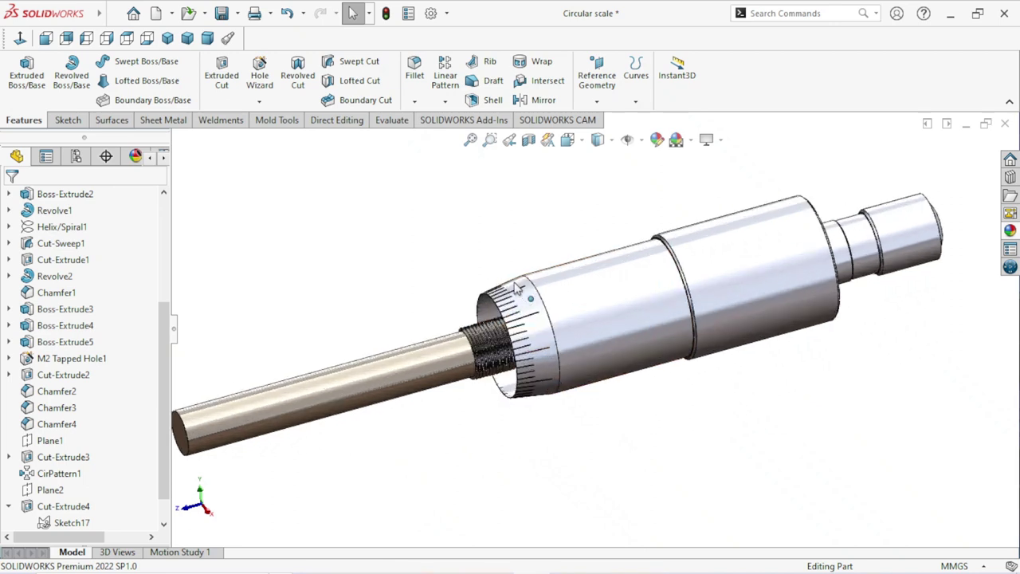
left_click(597, 101)
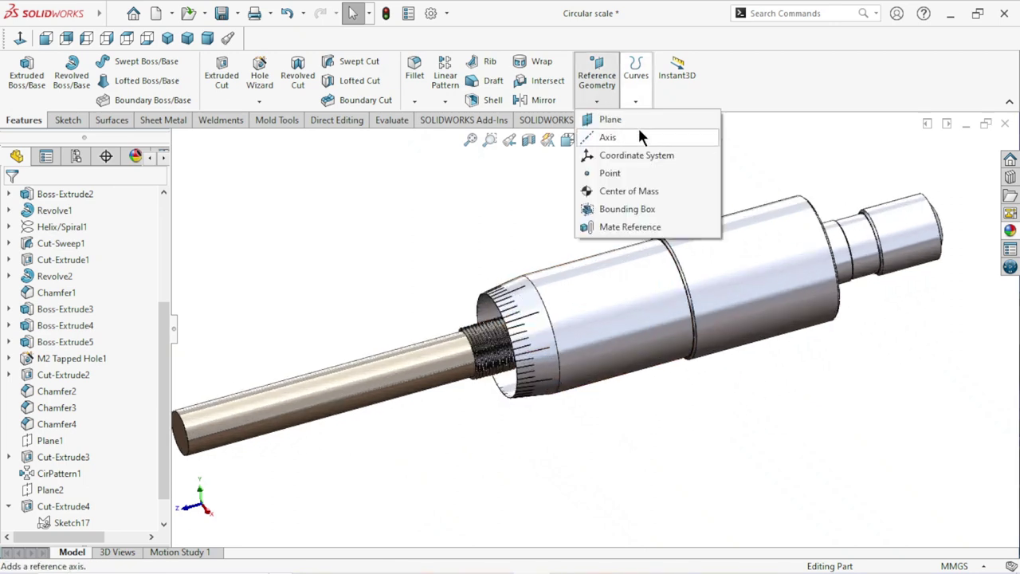
left_click(642, 126)
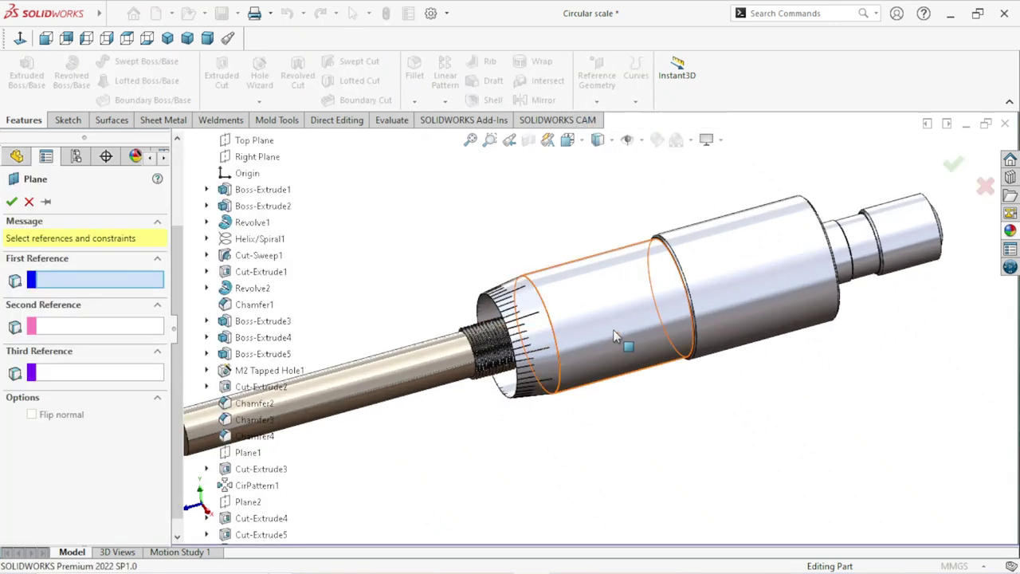
left_click(528, 363)
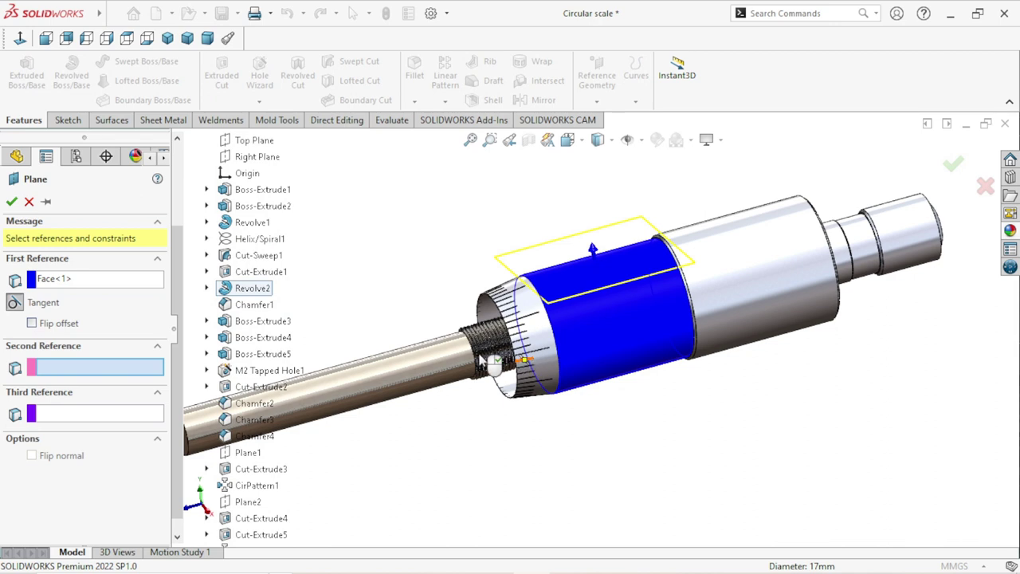
left_click(256, 158)
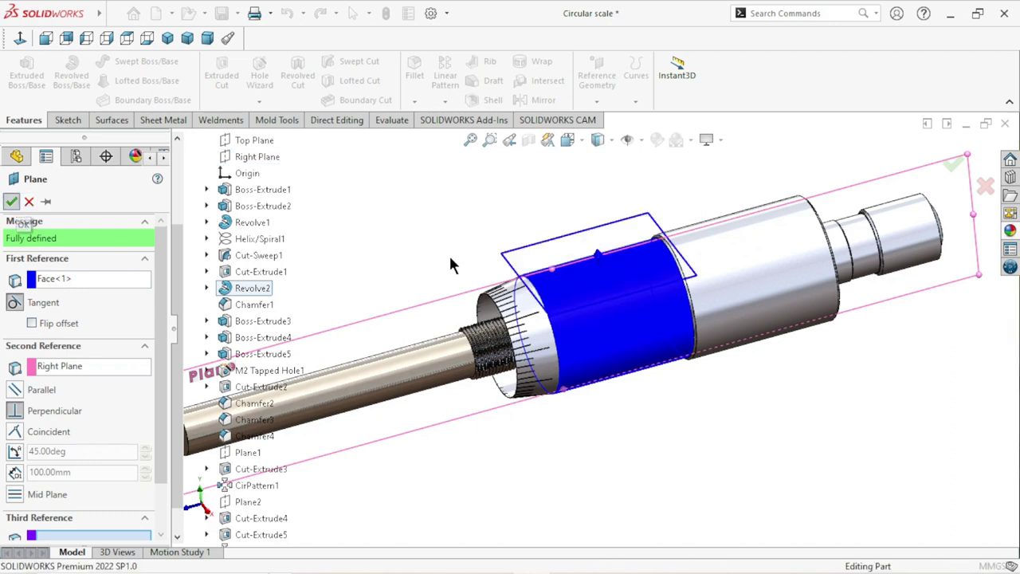
key("Return")
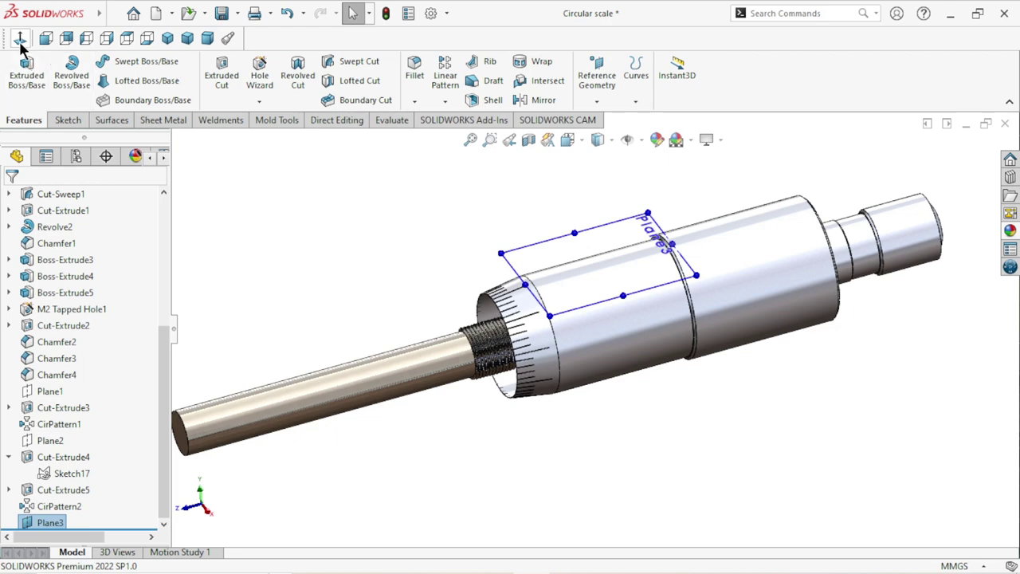
Step: Start a new sketch on Plane3, viewed normal to it
left_click(20, 37)
scroll(617, 335, "down", 3)
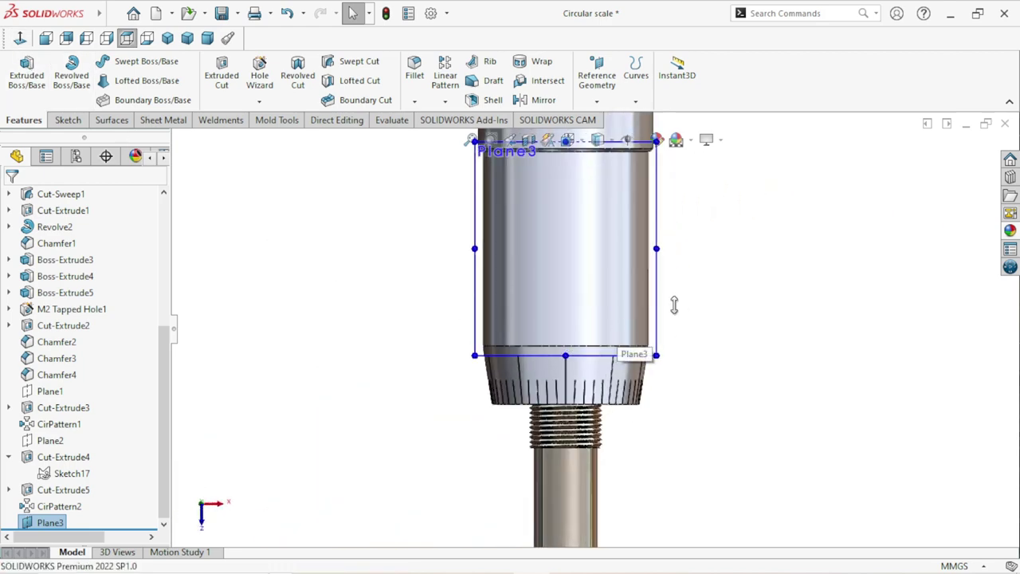
left_click(658, 302)
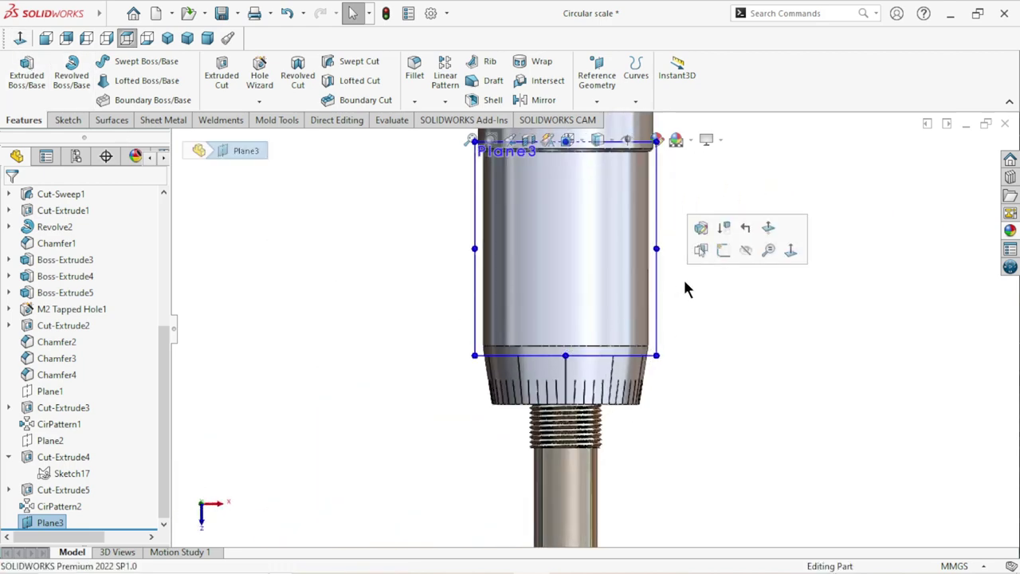
left_click(724, 247)
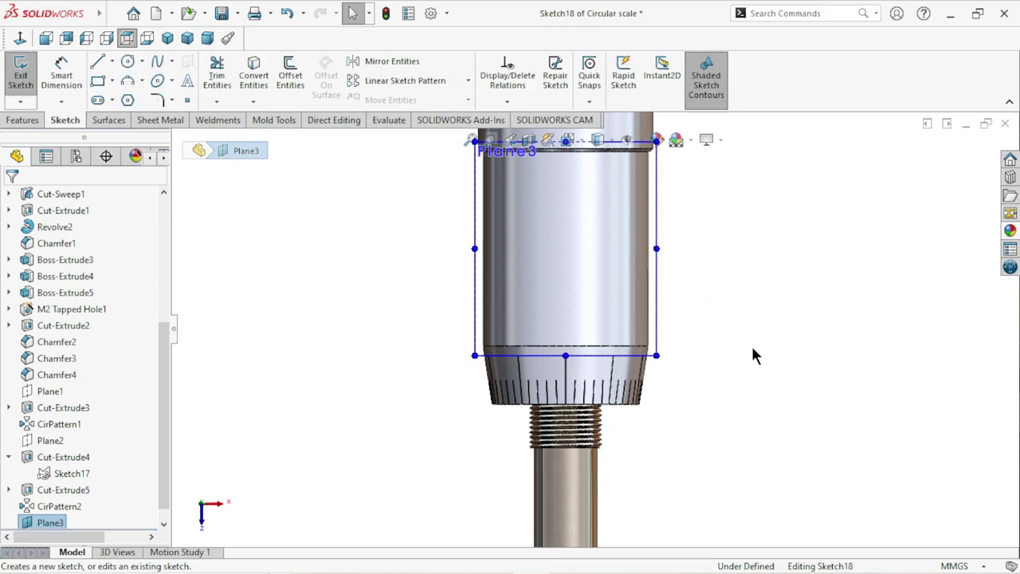
Step: Draw a horizontal construction centerline across the dial
left_click(112, 64)
left_click(136, 95)
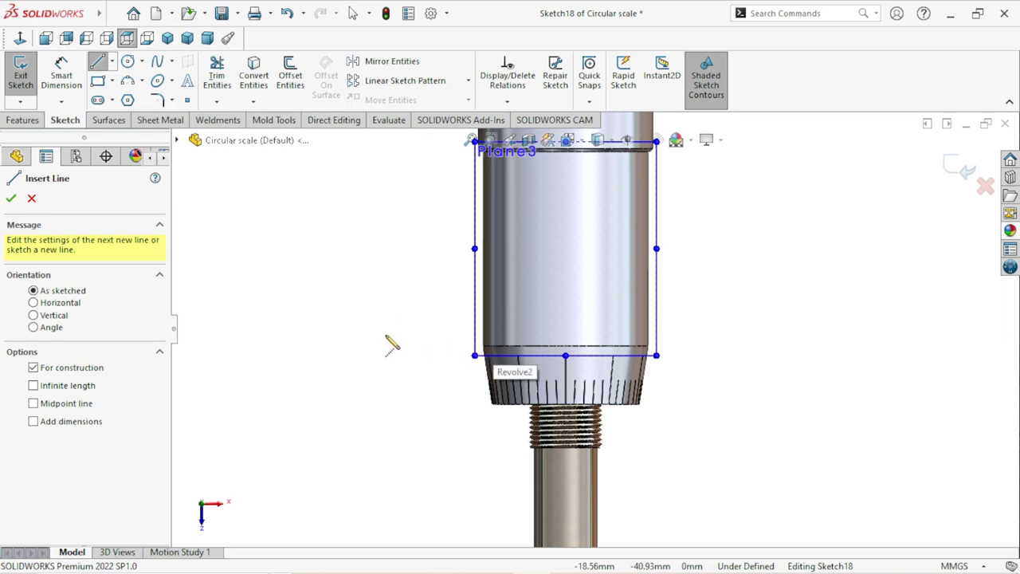
left_click(385, 335)
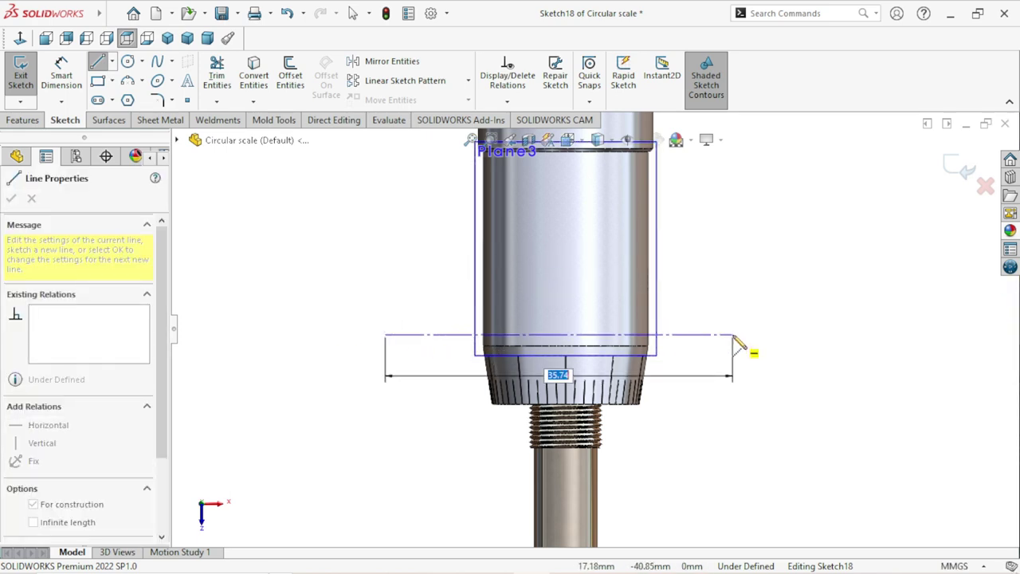
left_click(733, 335)
right_click(717, 291)
left_click(750, 299)
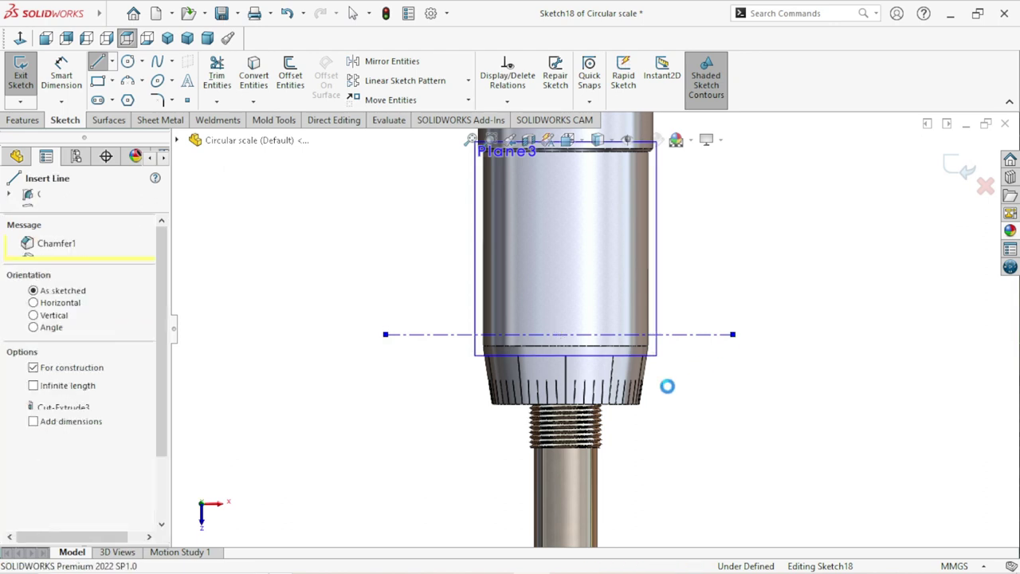
scroll(650, 369, "down", 2)
scroll(650, 369, "down", 1)
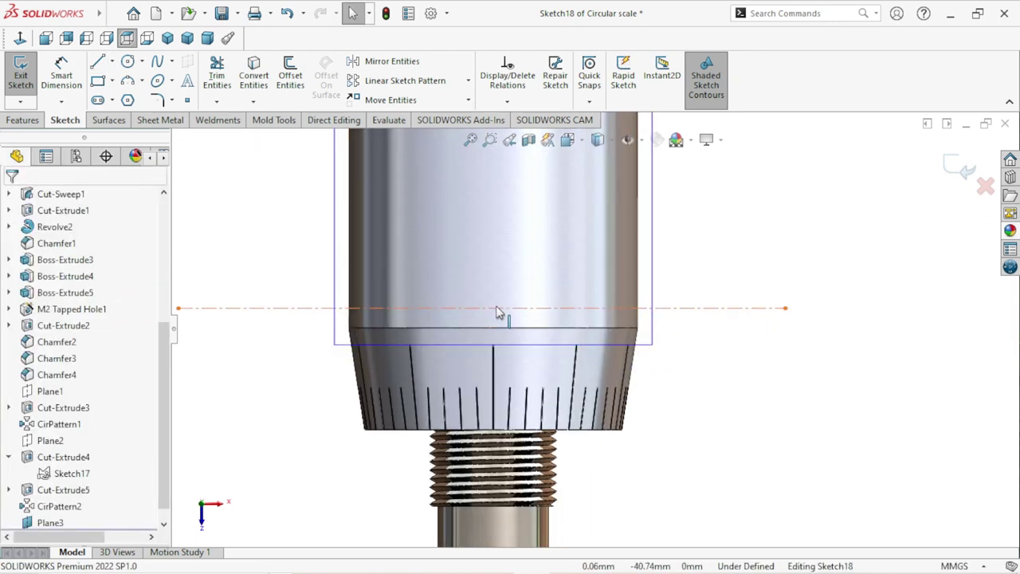
Step: Move the centerline onto the cone's top edge and dimension its length to 50 mm
left_click_drag(499, 316, 501, 328)
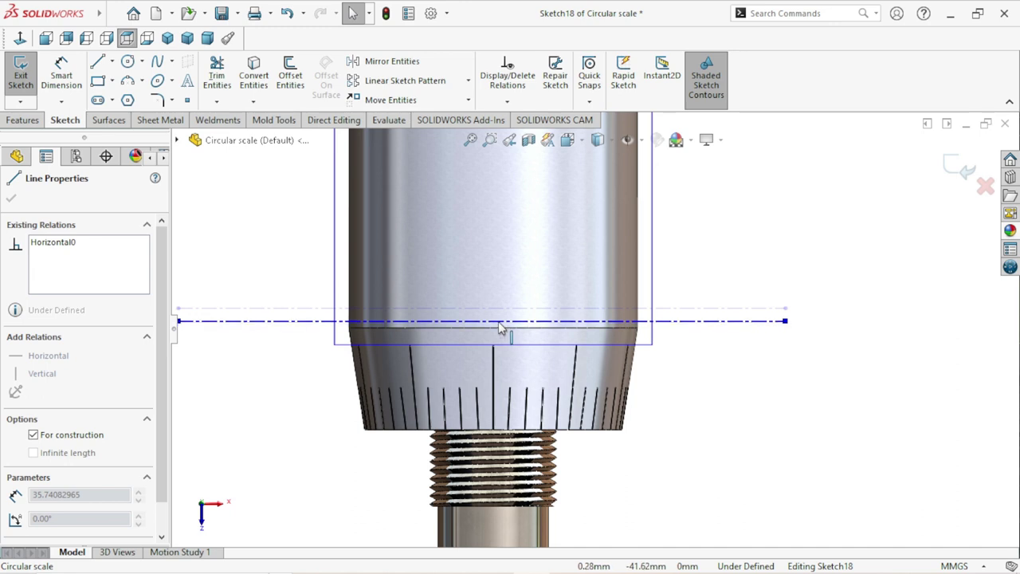
left_click(784, 297)
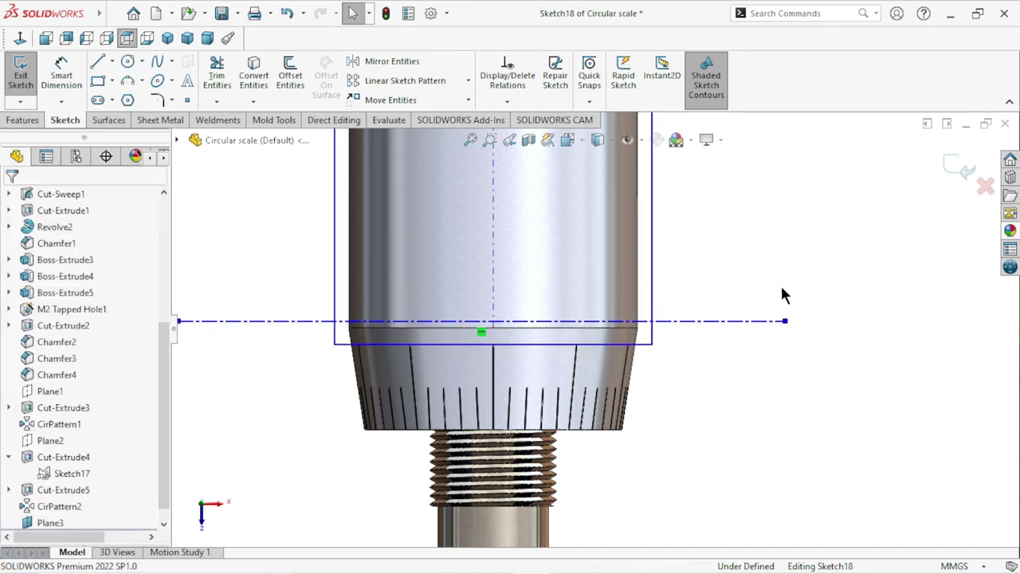
left_click(43, 91)
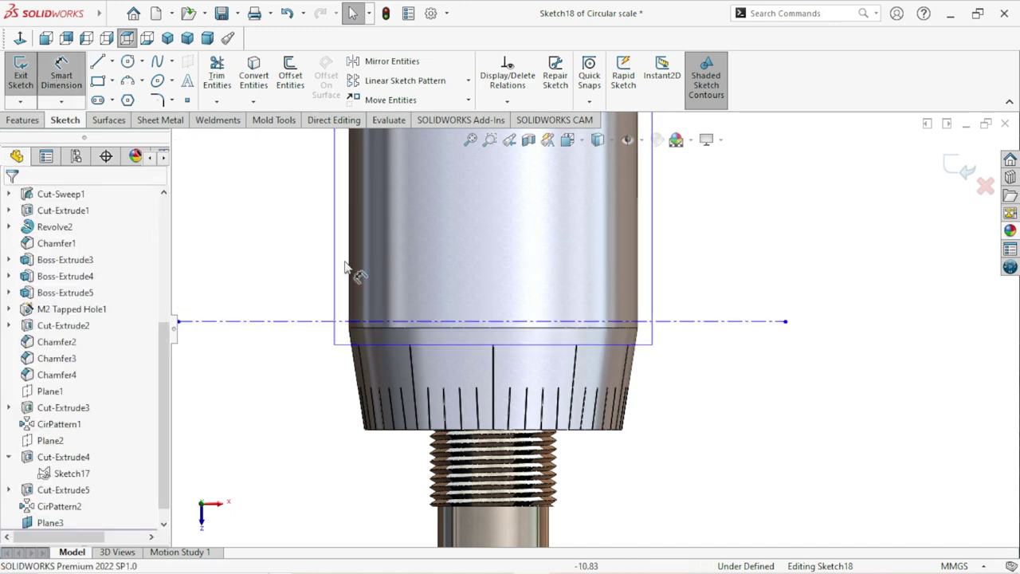
left_click(540, 323)
left_click(516, 283)
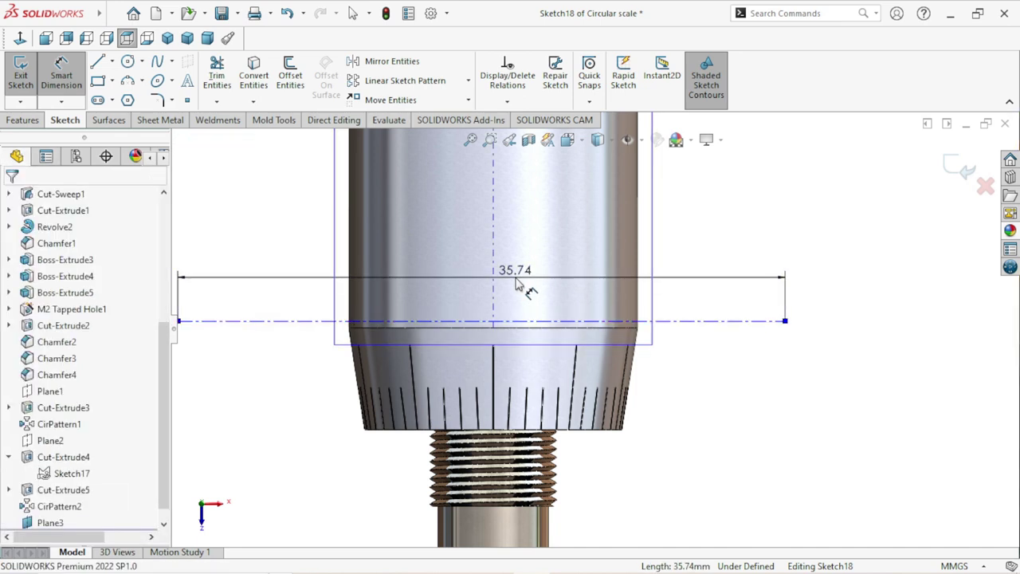
type("50")
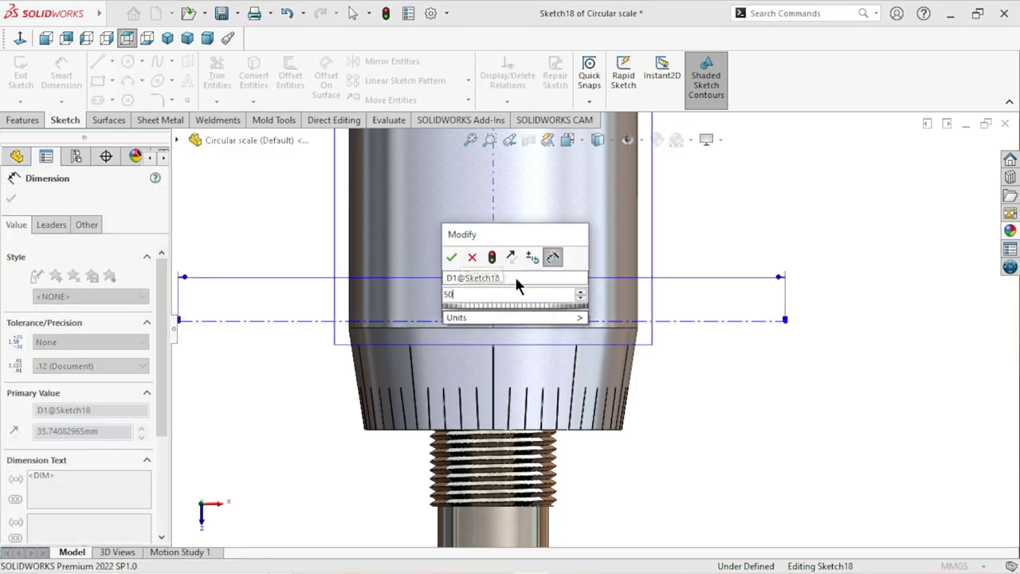
left_click(452, 256)
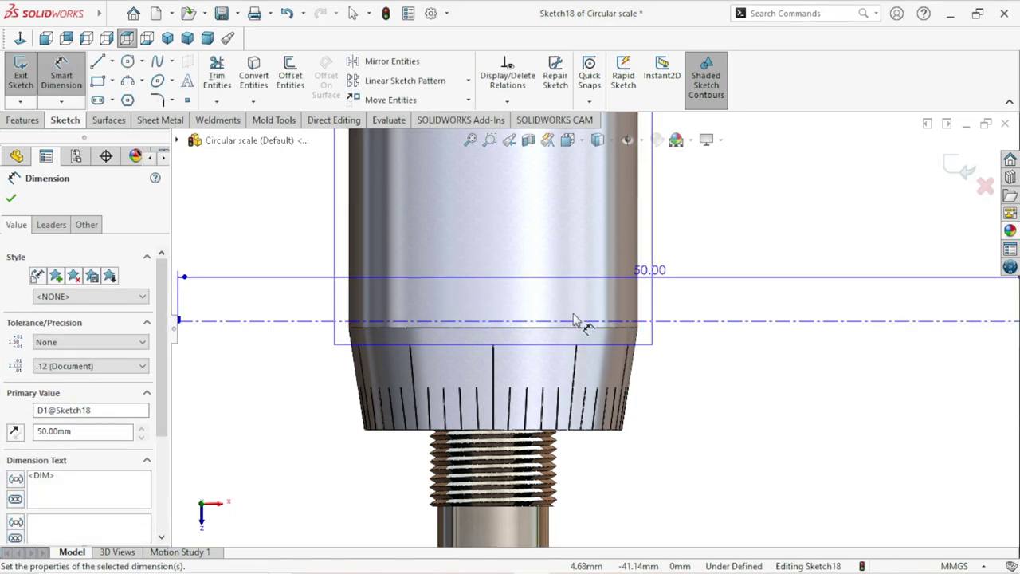
scroll(576, 318, "up", 3)
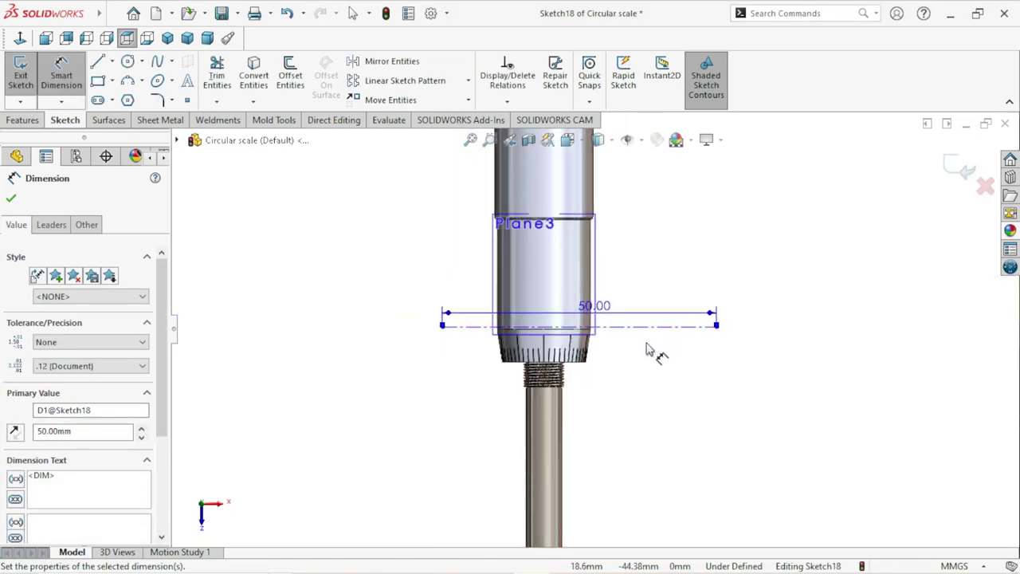
left_click(11, 198)
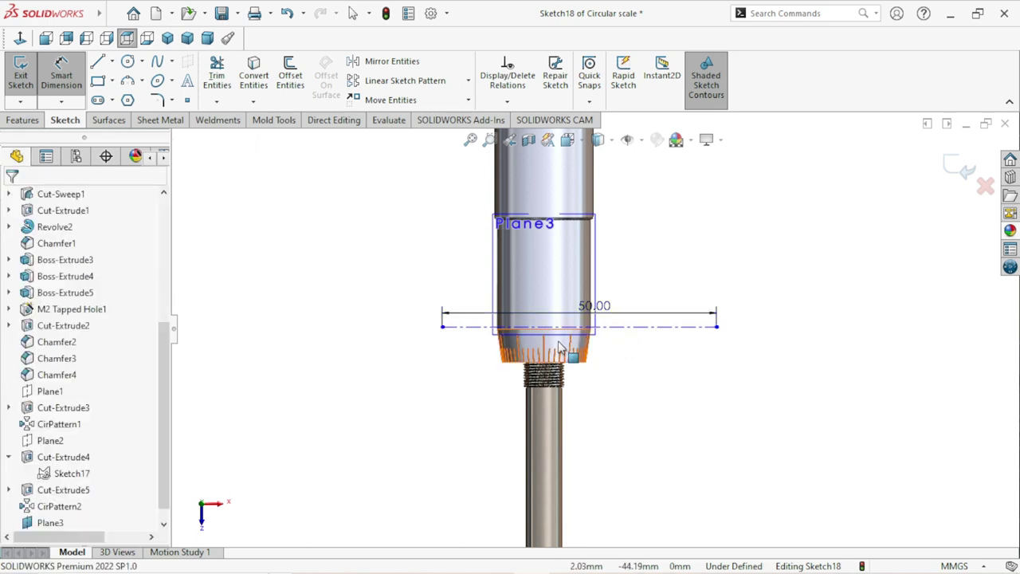
scroll(549, 339, "down", 3)
key("Escape")
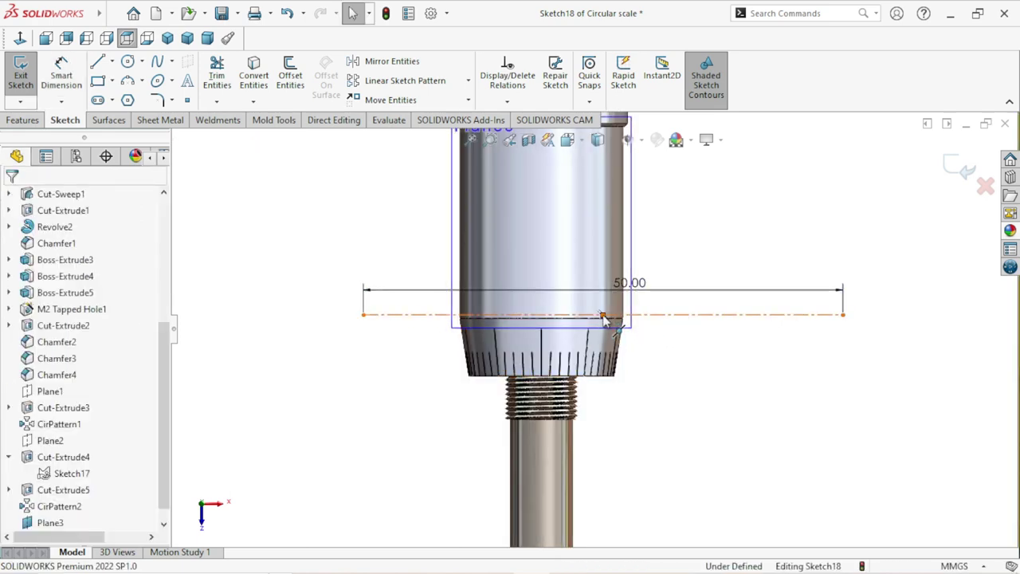
Step: Add a Vertical relation between the centerline midpoint and the origin
left_click(603, 316)
scroll(603, 322, "up", 4)
scroll(590, 227, "down", 1)
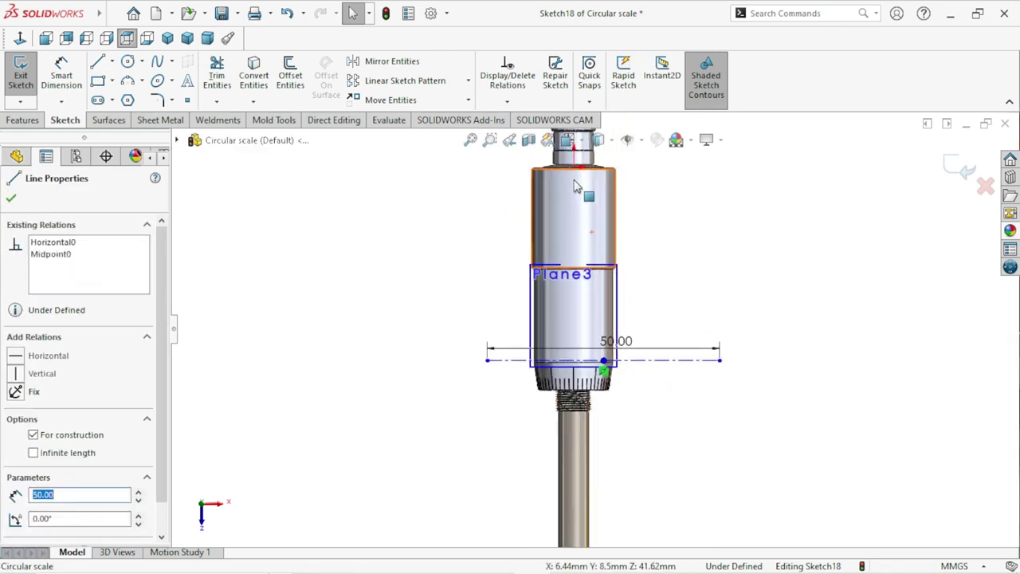
scroll(592, 221, "down", 4)
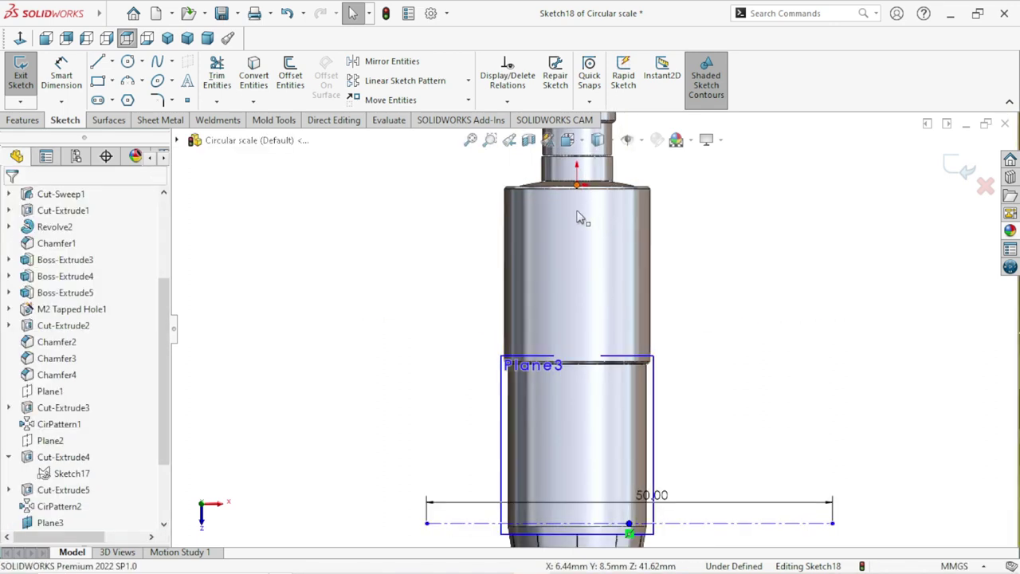
left_click_drag(579, 189, 346, 319)
left_click(18, 463)
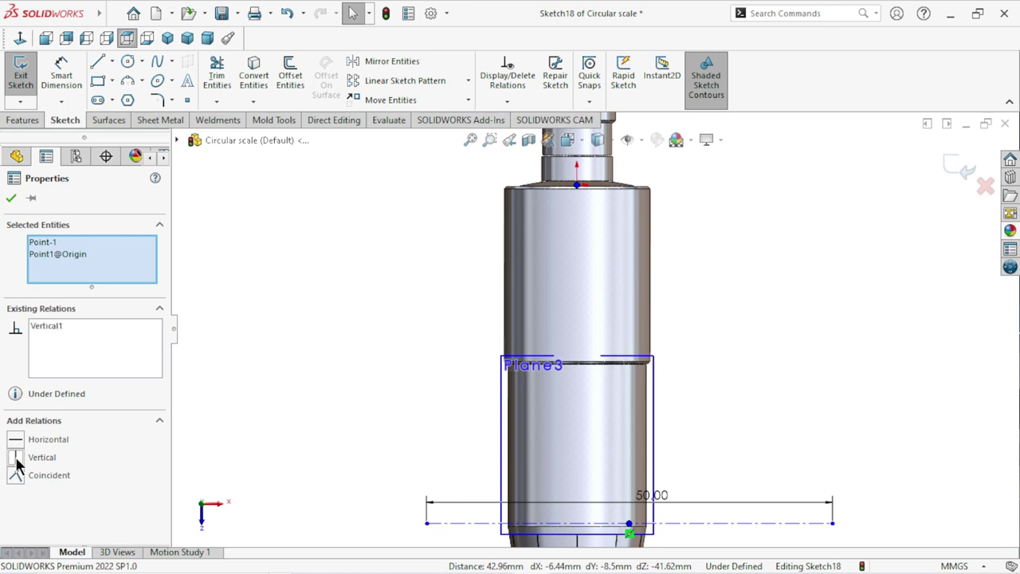
left_click(11, 199)
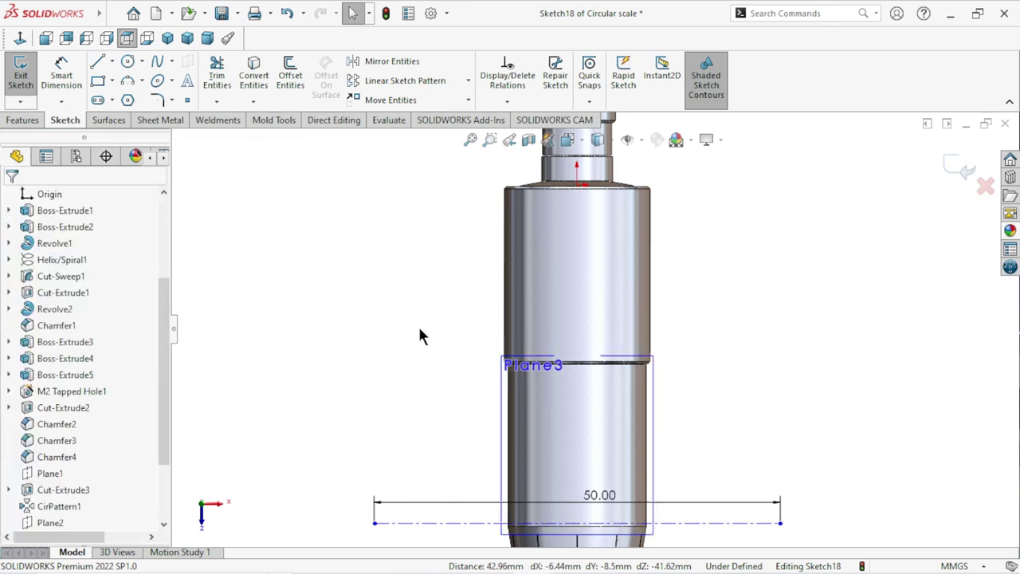
Step: Hide Plane2 and check Plane3, leaving the centerline sketch clear of plane outlines
scroll(459, 337, "up", 3)
scroll(459, 337, "up", 1)
scroll(593, 413, "down", 4)
scroll(592, 412, "down", 2)
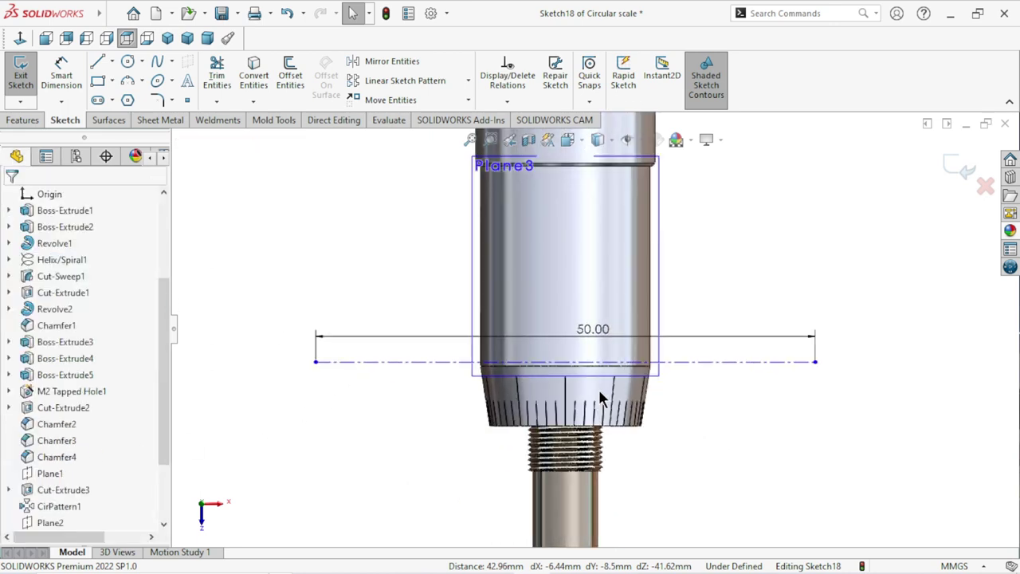
scroll(598, 389, "down", 1)
left_click(672, 293)
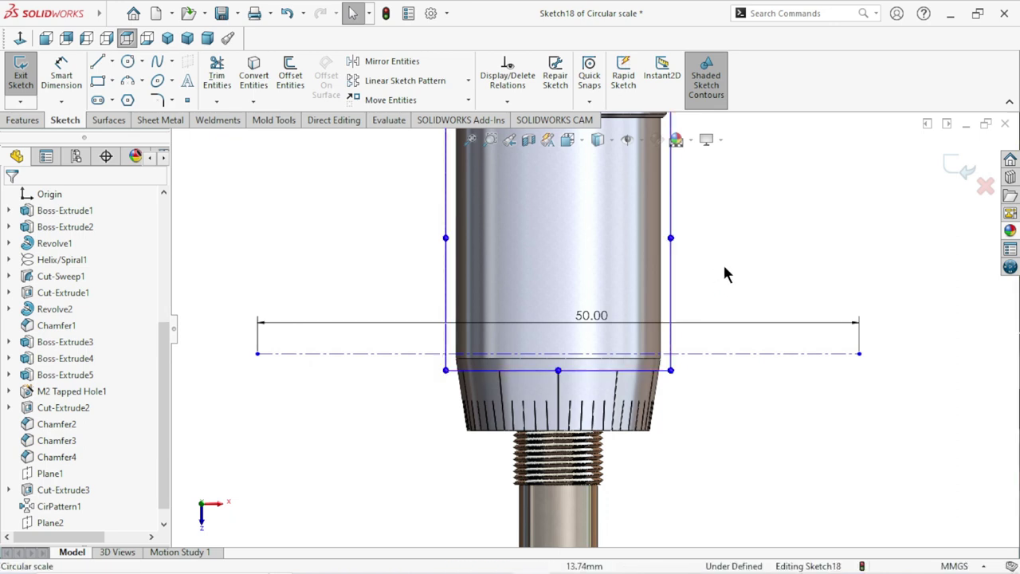
left_click(50, 522)
left_click(86, 503)
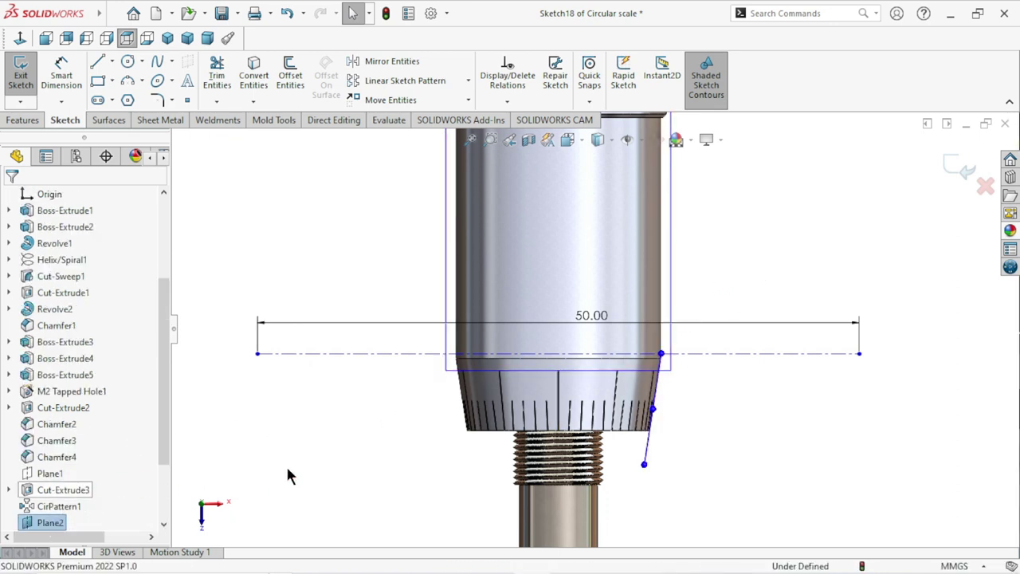
left_click(63, 520)
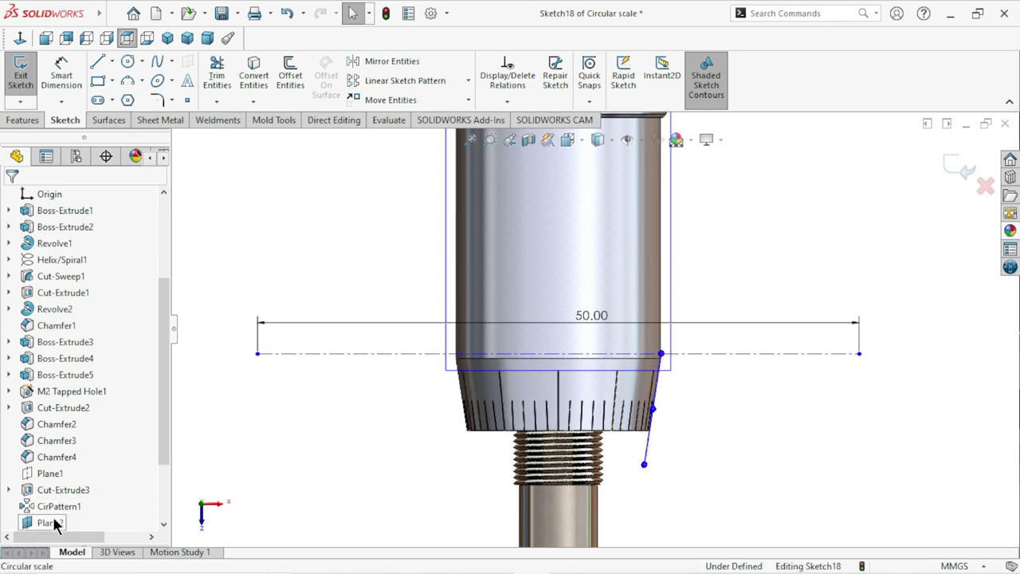
left_click(89, 499)
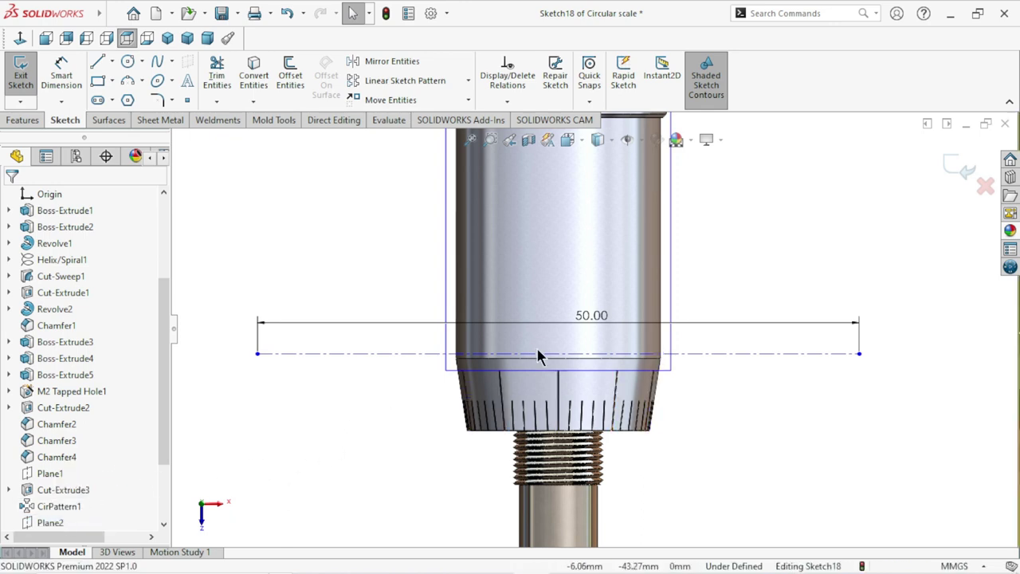
scroll(539, 356, "up", 5)
left_click_drag(165, 450, 165, 507)
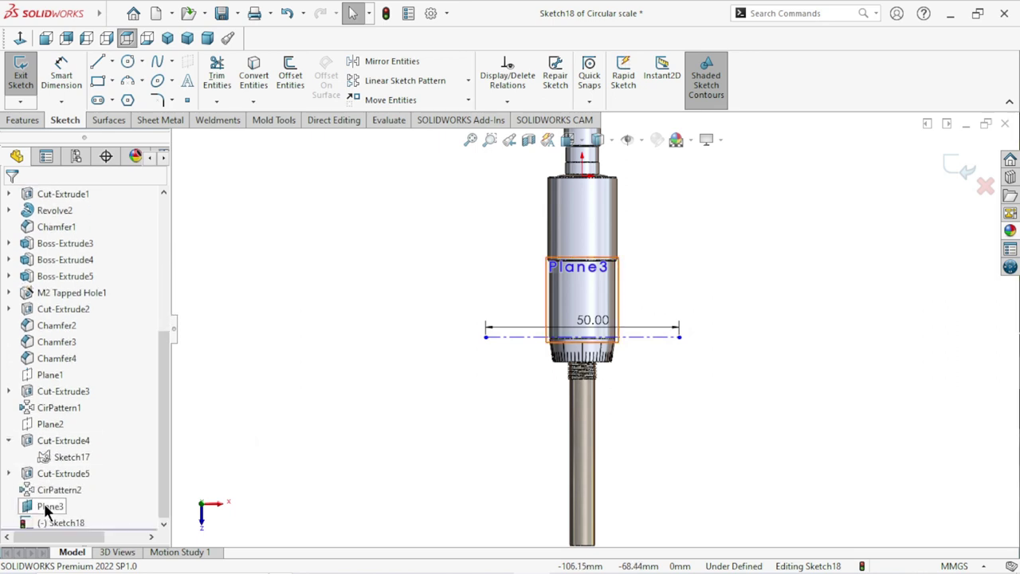
left_click(49, 506)
left_click(322, 430)
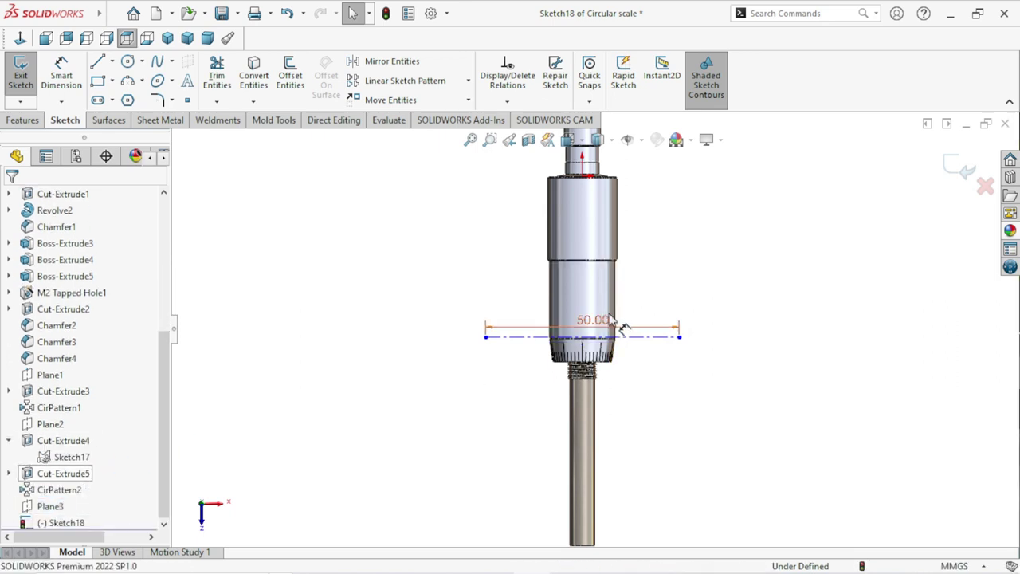
scroll(613, 342, "down", 2)
scroll(614, 343, "down", 3)
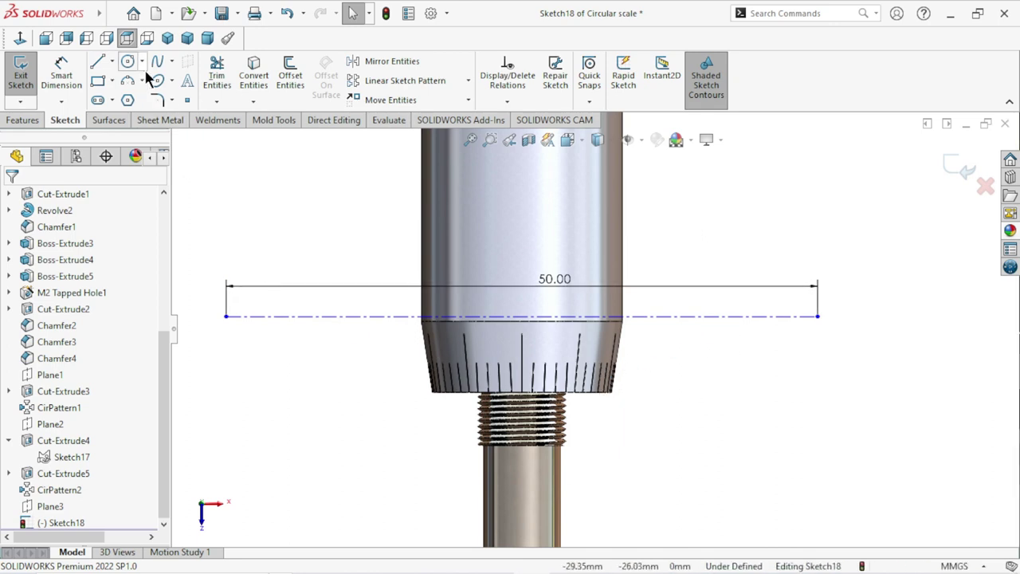
Step: Add sketch text '0' along the centerline, turning off Use document font to set the font
left_click(187, 80)
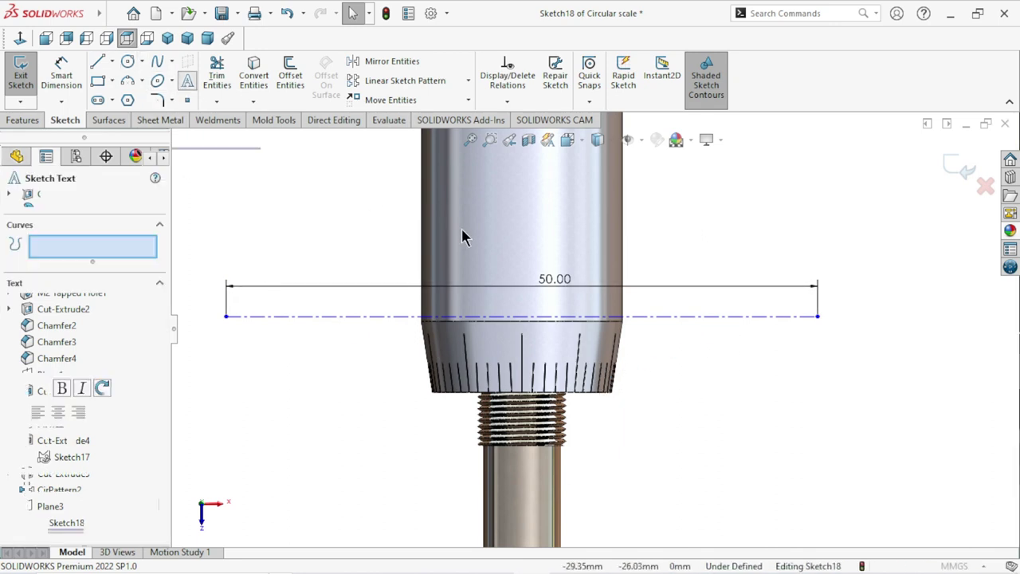
left_click(380, 320)
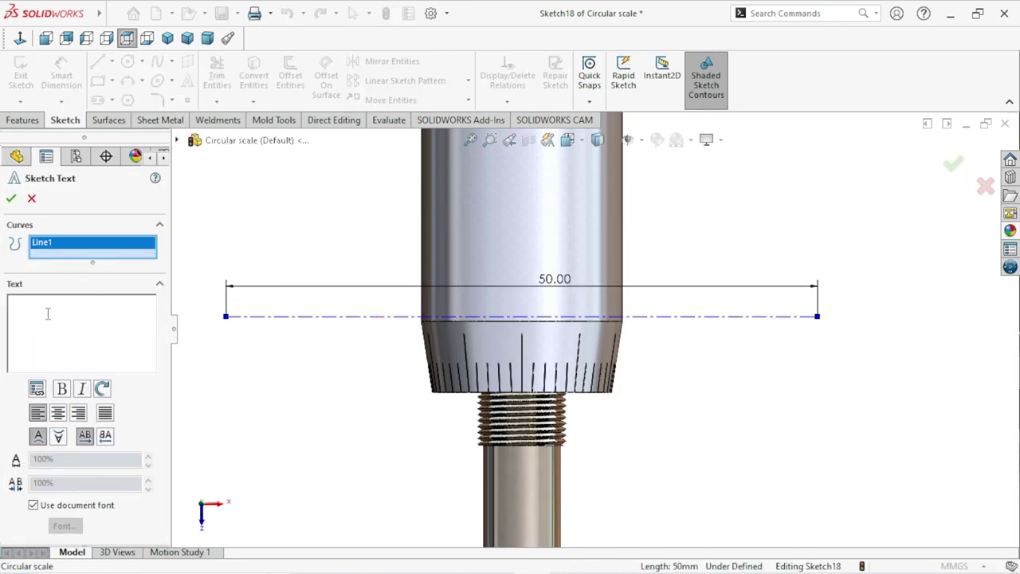
type("0")
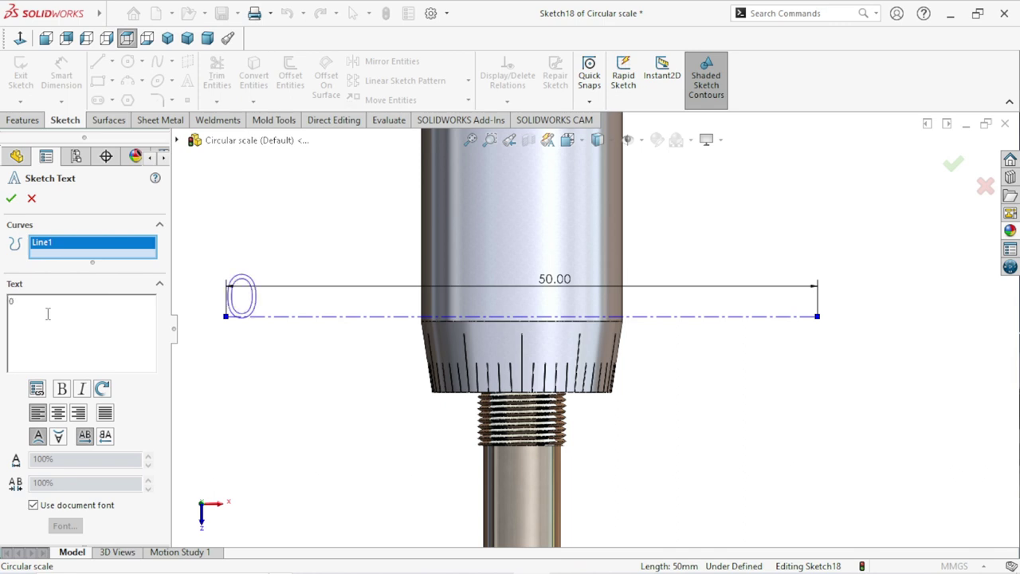
left_click(33, 505)
left_click(57, 528)
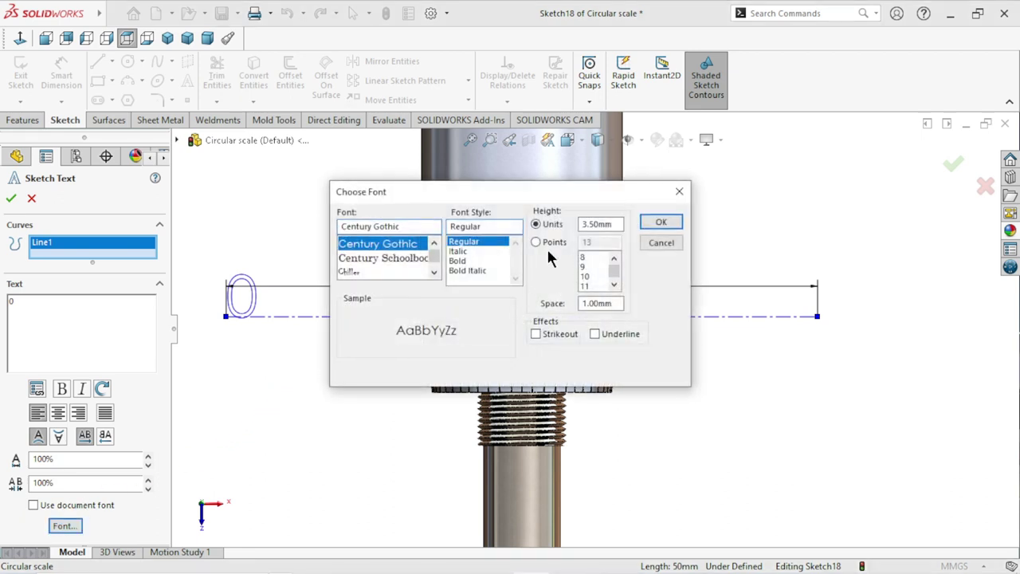
Step: Set the sketch text font to Arial Bold with a height of 6 points
left_click(541, 241)
double_click(600, 242)
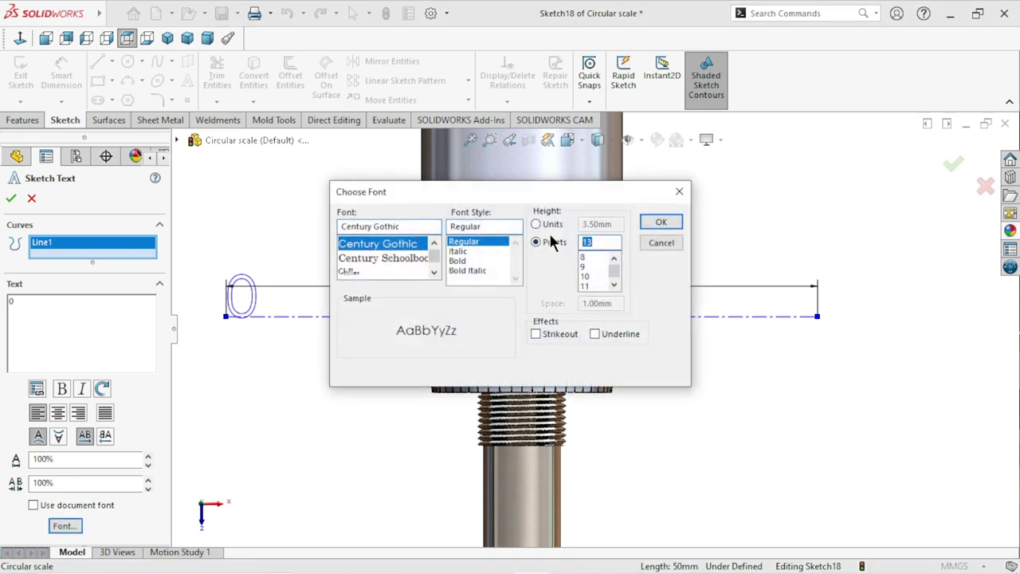
type("6")
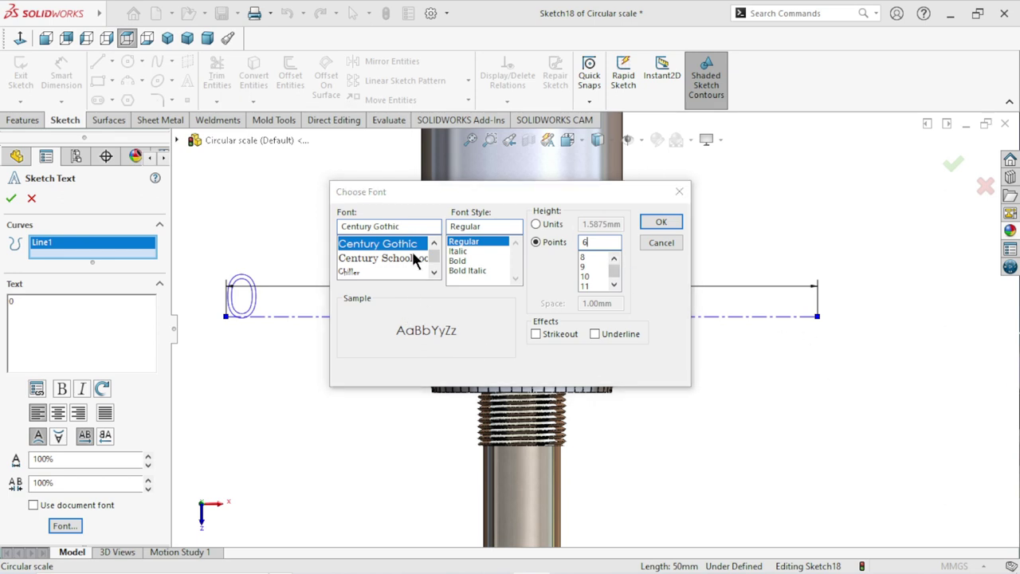
key("Tab")
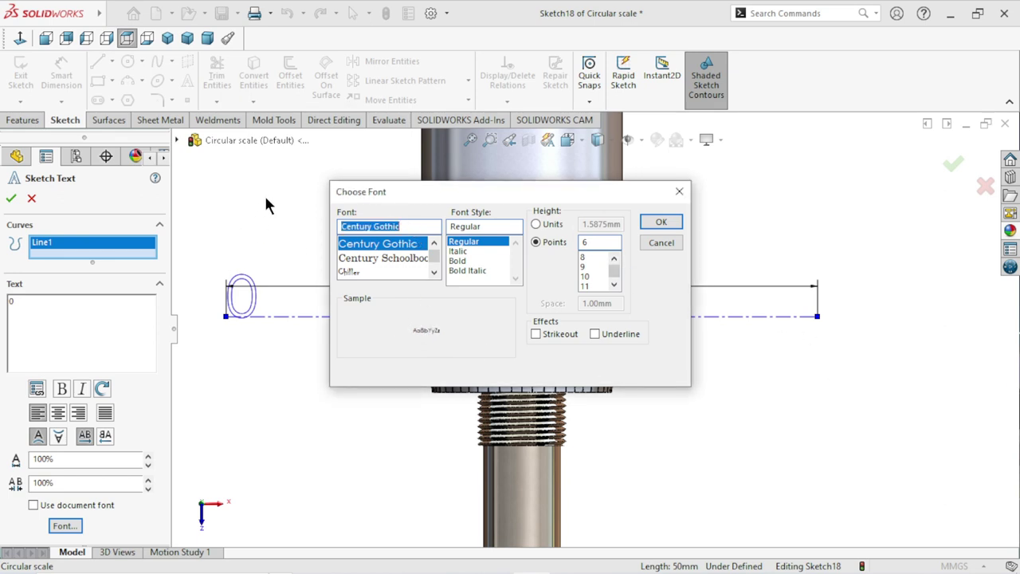
type("ar")
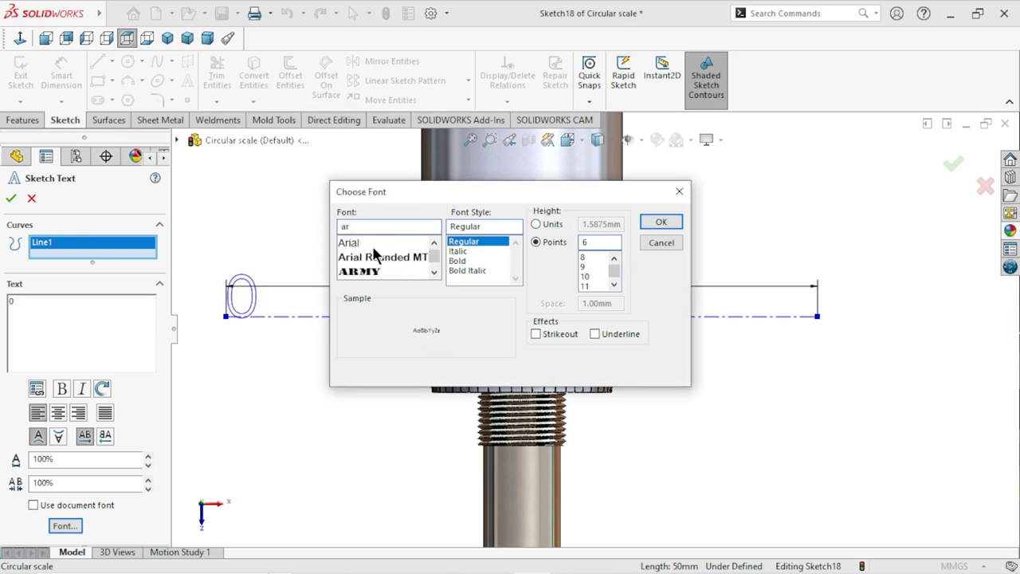
left_click(372, 244)
left_click(515, 277)
left_click(515, 278)
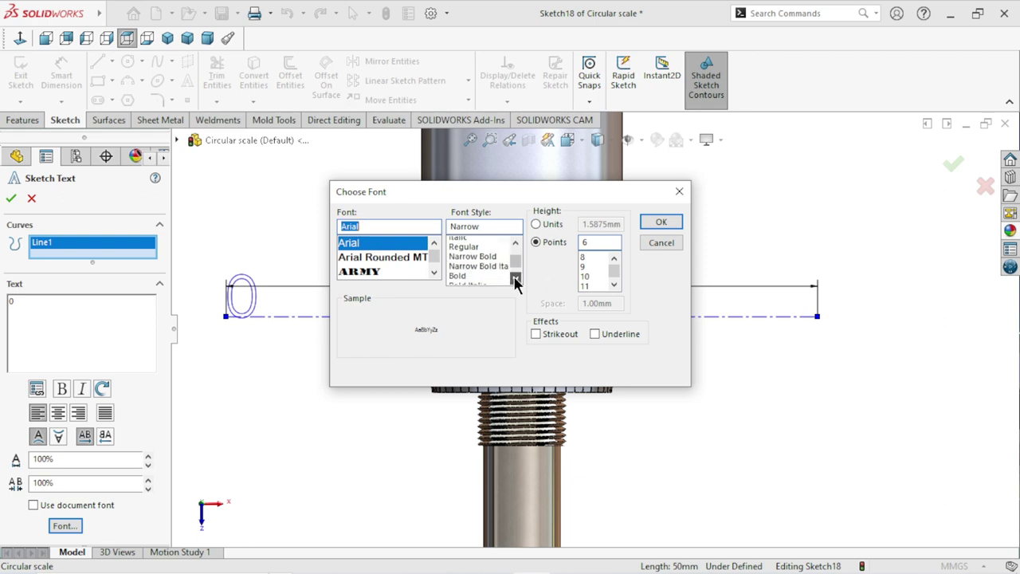
left_click(471, 270)
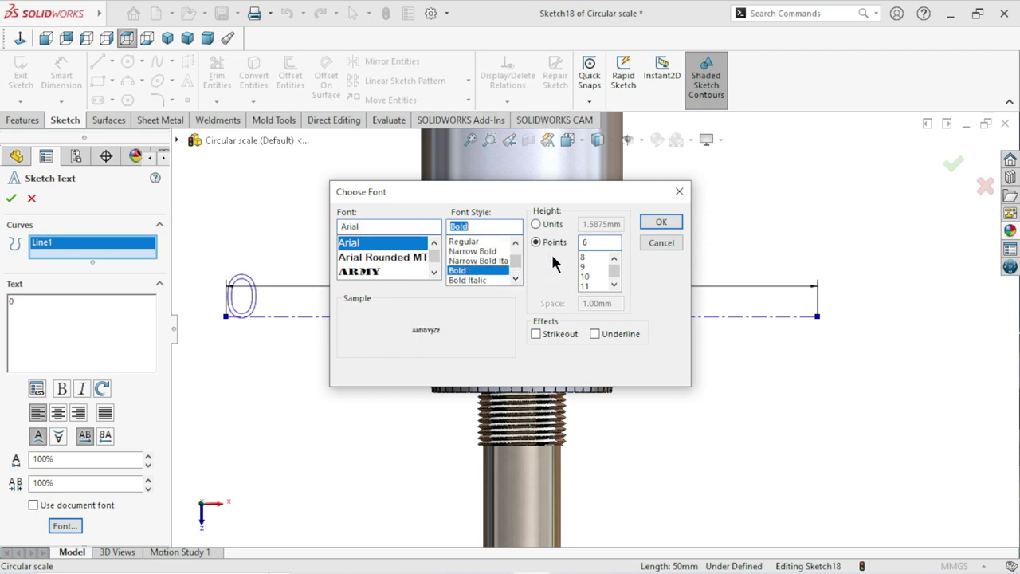
left_click(660, 223)
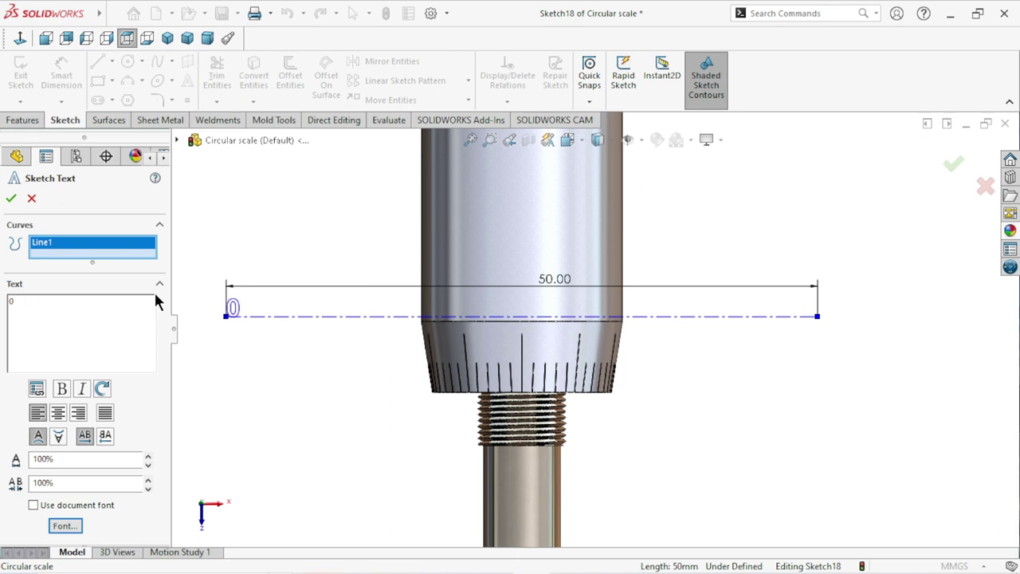
Step: Type the spaced numbers 5, 10, 15, 20, 25, 30, 35, 40, 45 after the 0
type("    5")
type("     10  ")
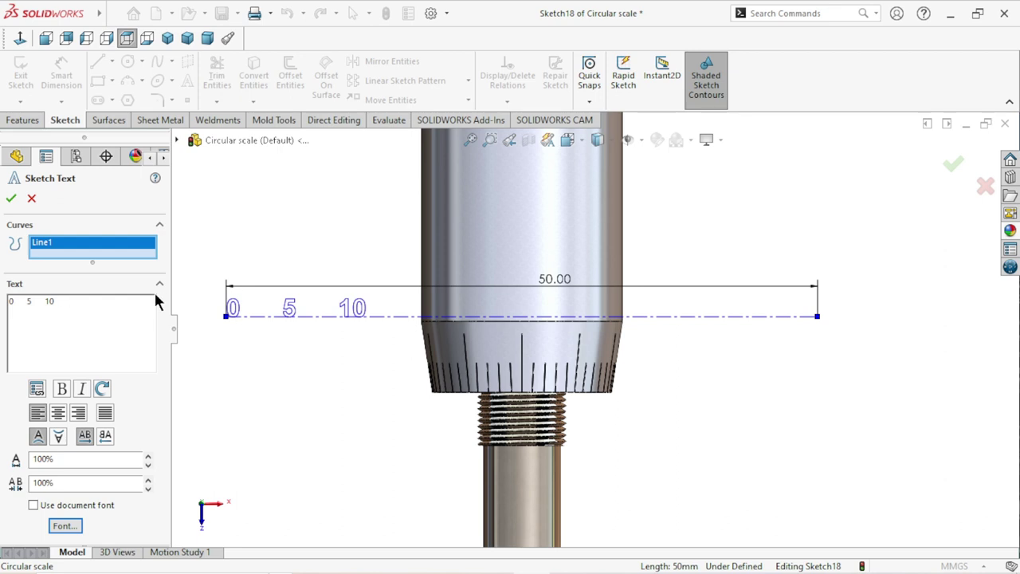
type("  15")
type("    20")
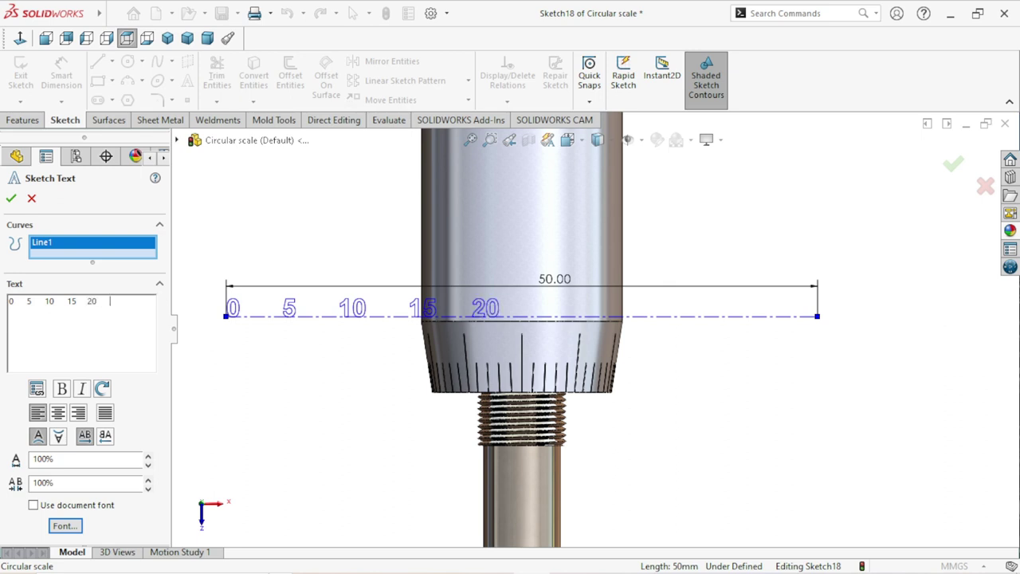
type("    25    ")
type("30")
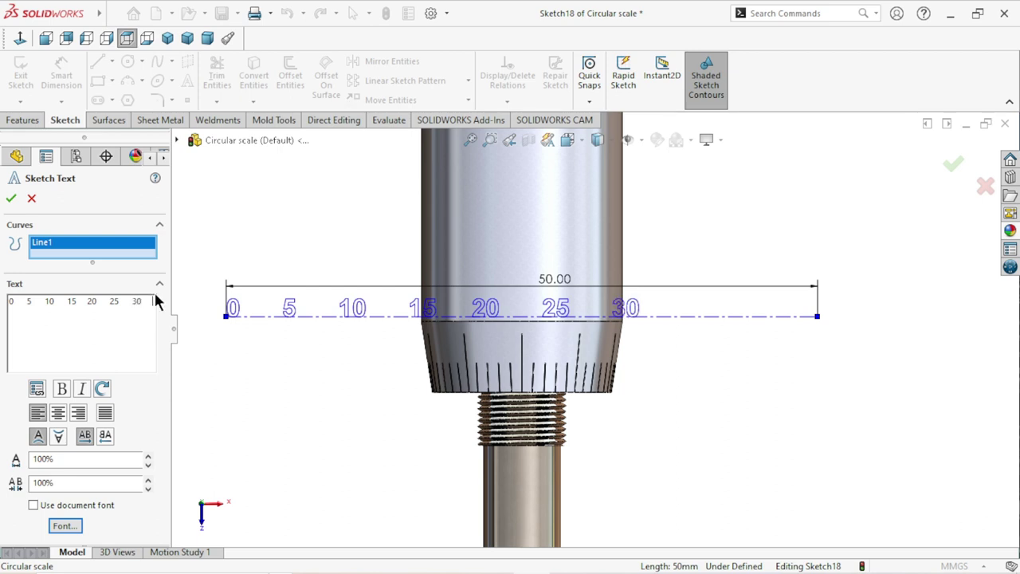
type("    35")
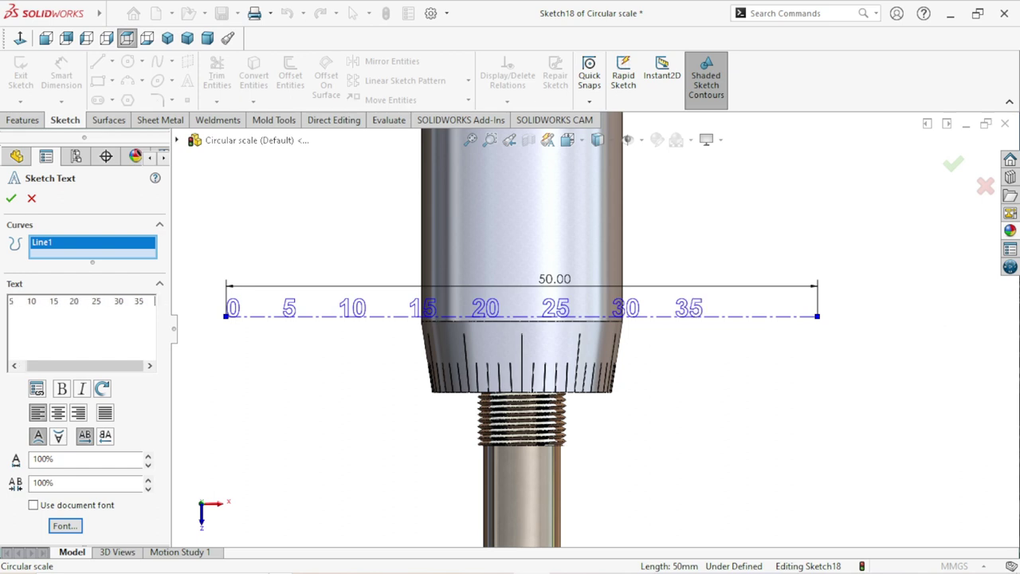
type("    40")
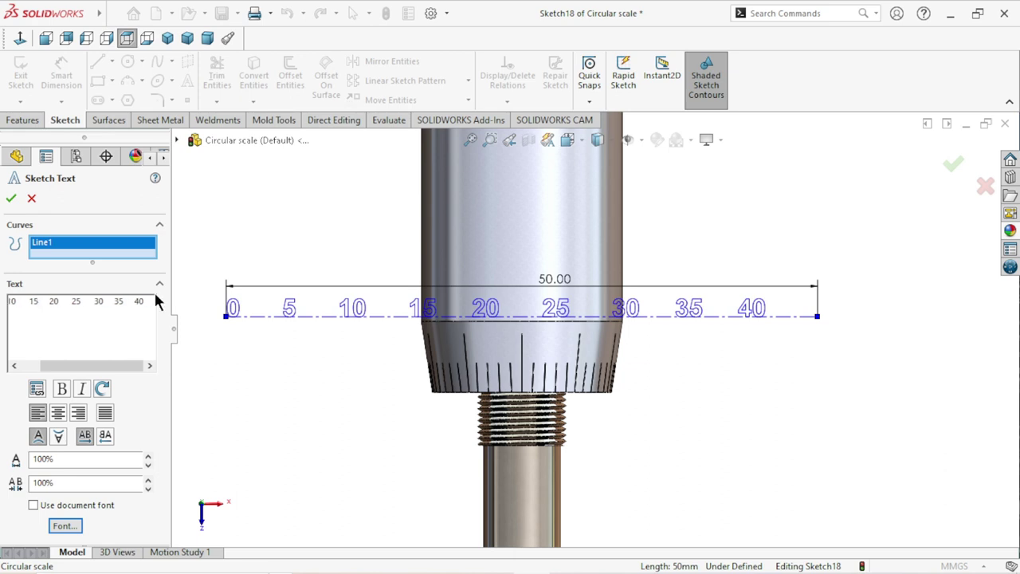
type("    45")
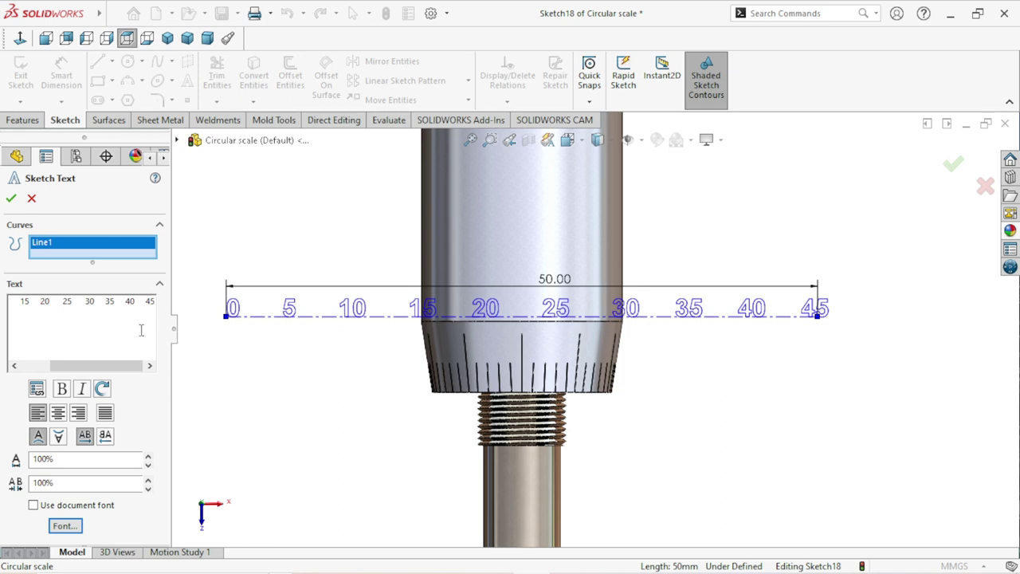
Step: Remove the extra spaces between the numbers 0–45 and center-align them on the 50 mm centerline
left_click(146, 301)
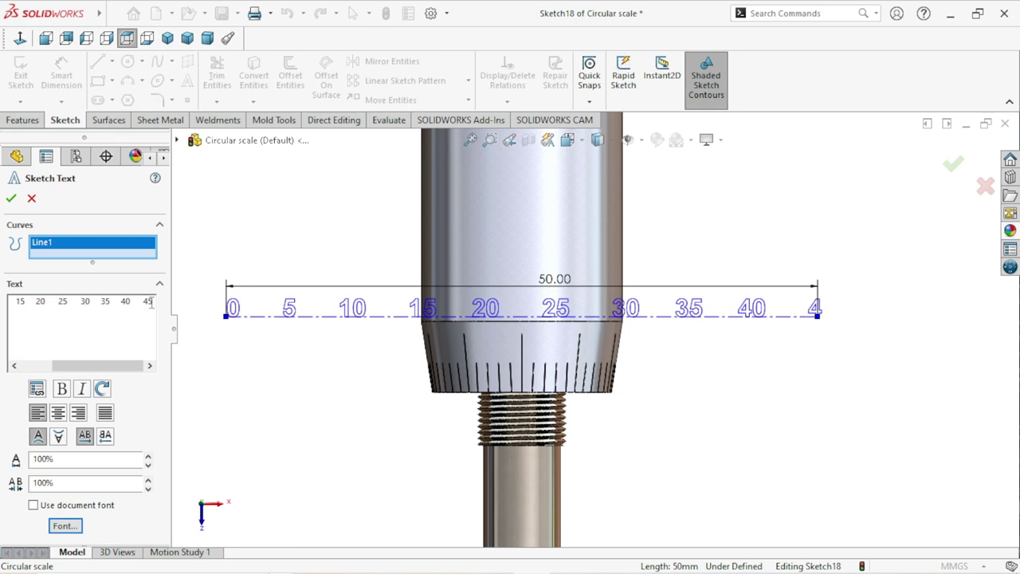
key("BackSpace")
type("5")
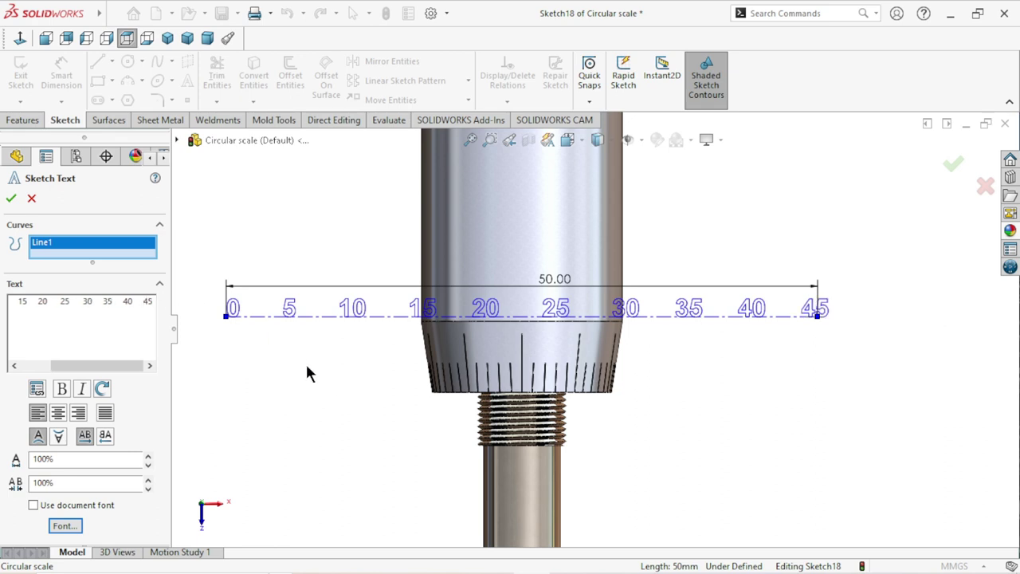
left_click_drag(89, 365, 60, 365)
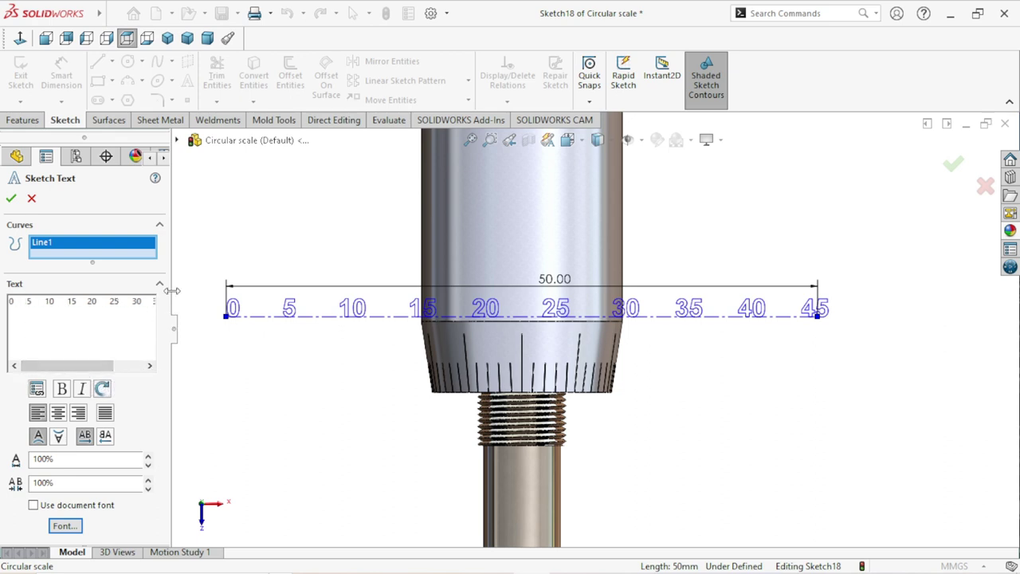
key("BackSpace")
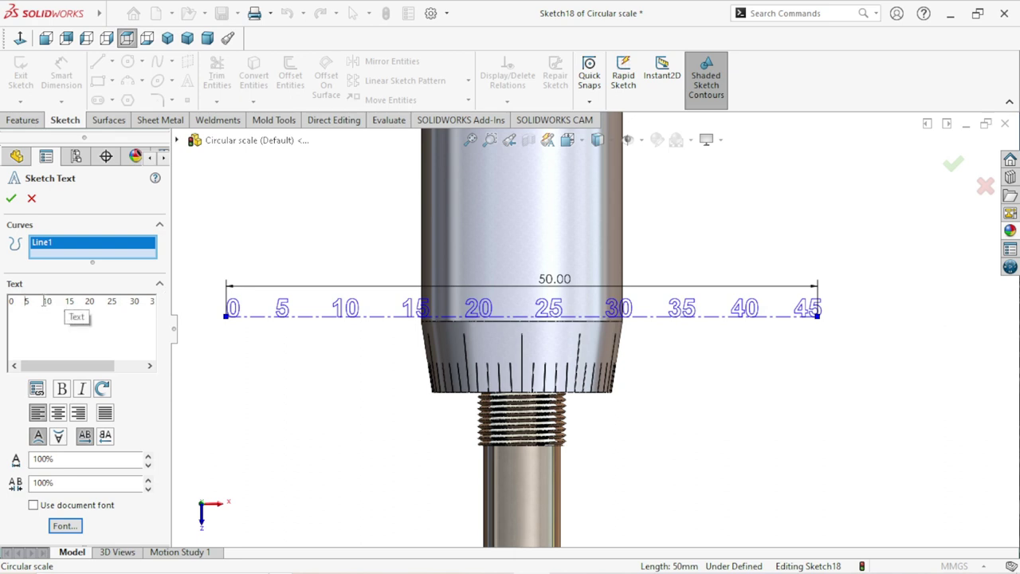
left_click(43, 301)
key("BackSpace")
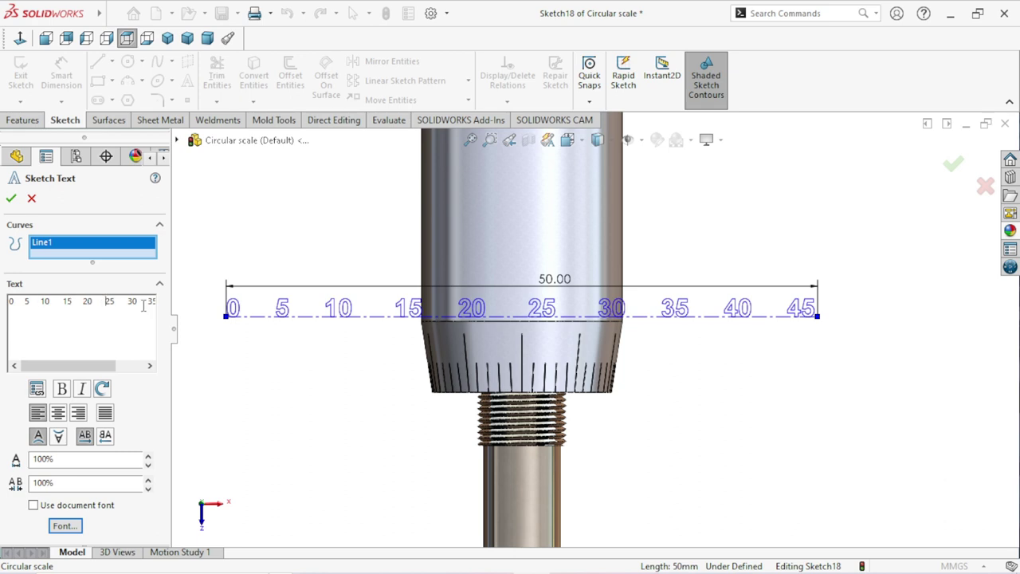
left_click(59, 414)
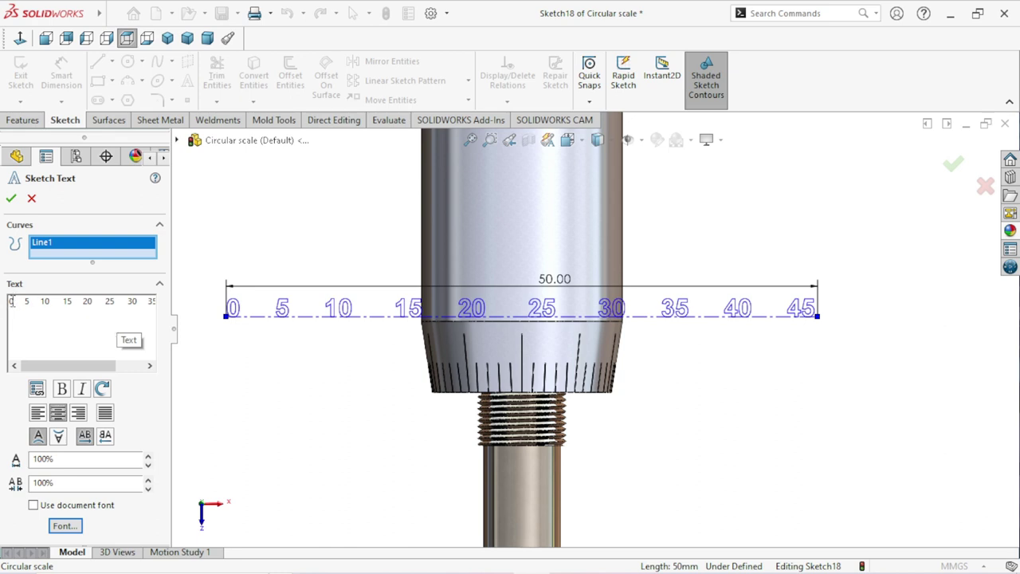
Step: Replace the old sketch text with the numbers 0, 5, 10 … 40, separated by spaces
left_click_drag(10, 301, 205, 299)
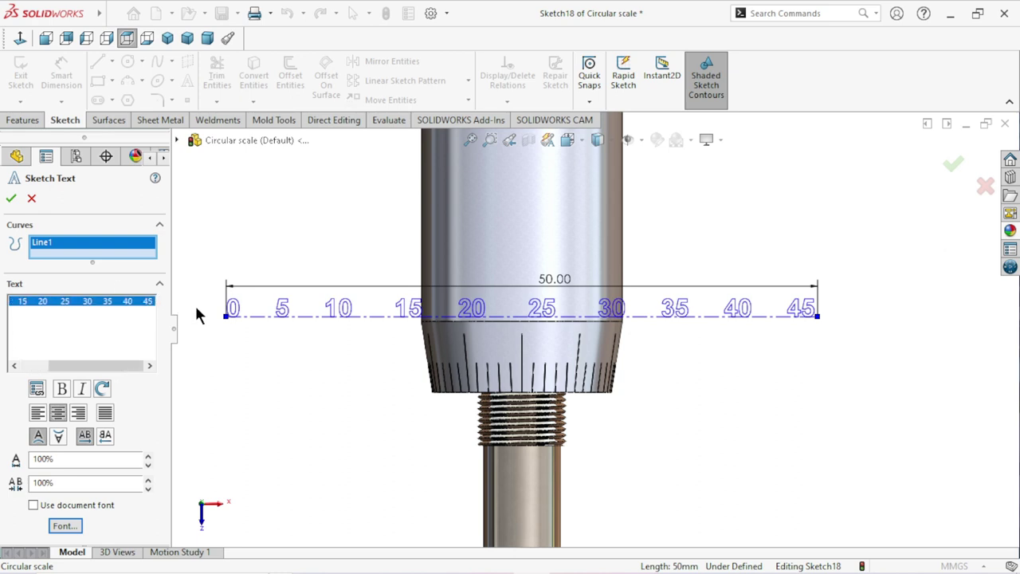
key("Delete")
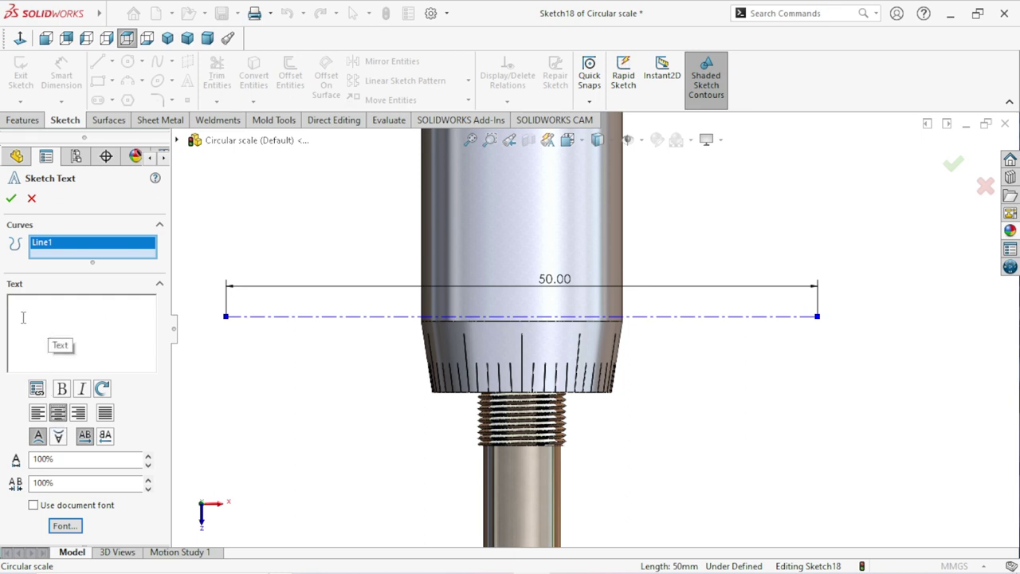
type("0")
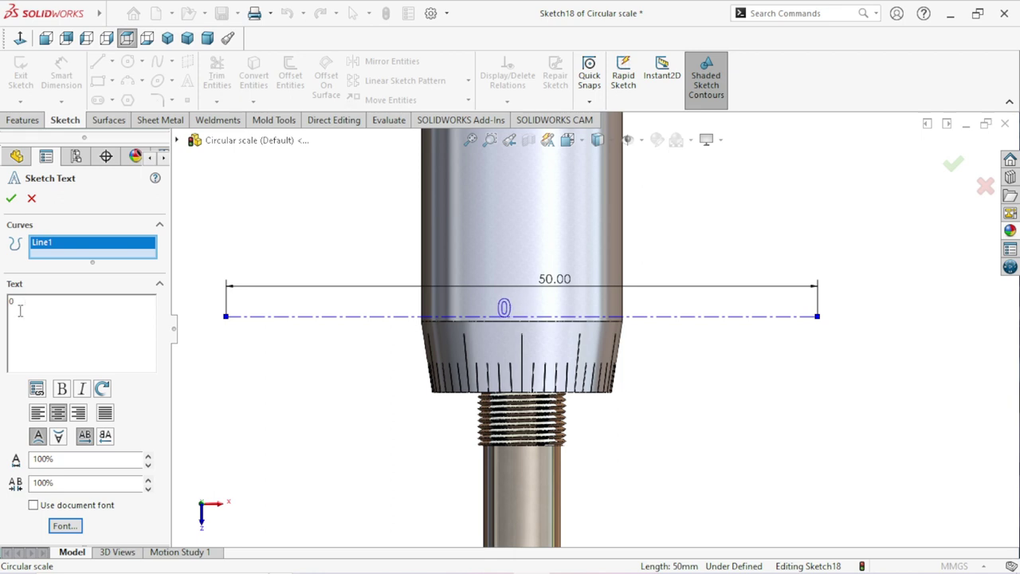
type("     5     ")
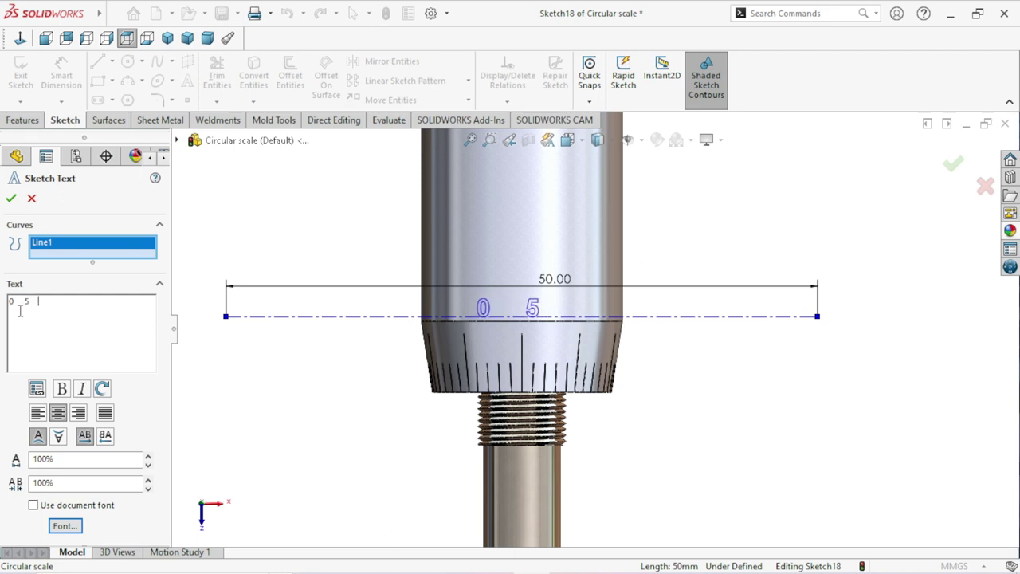
type("10    ")
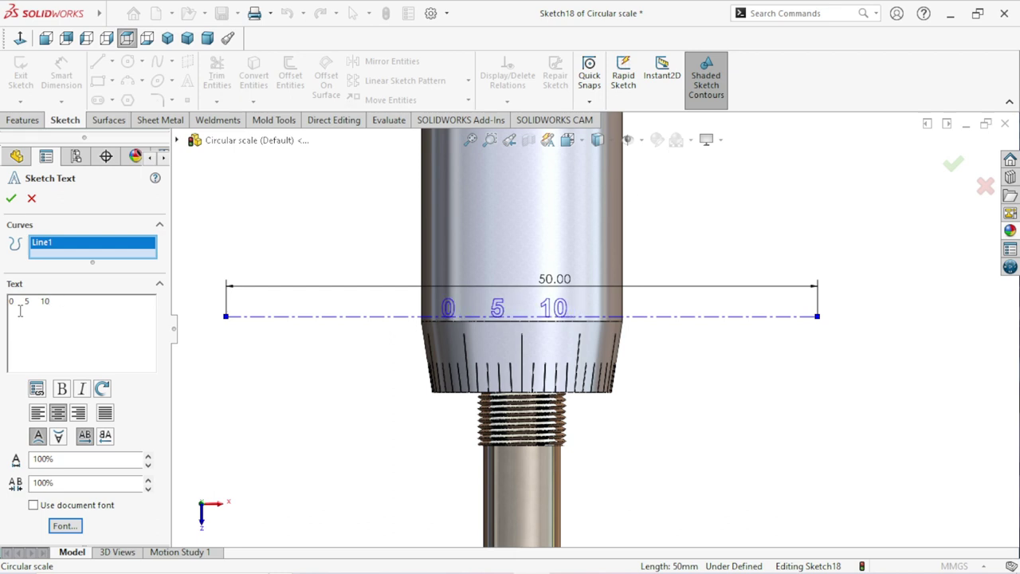
type(" 15    ")
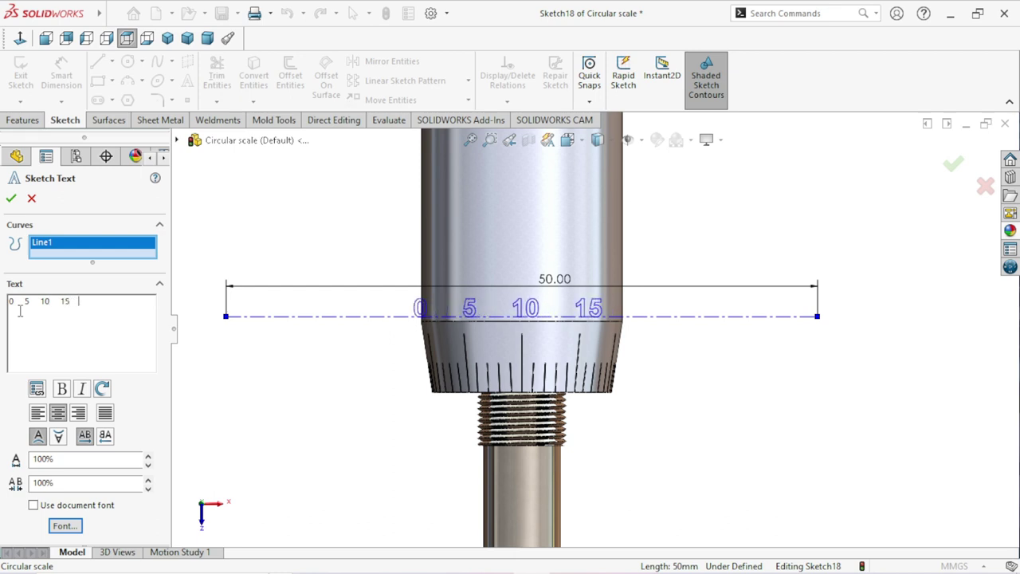
type("20     ")
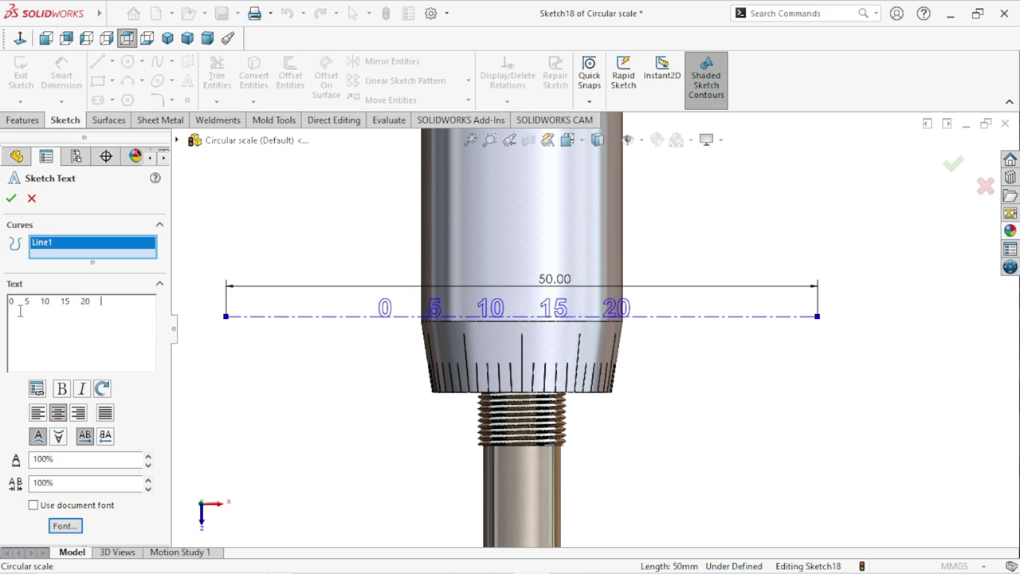
type("25")
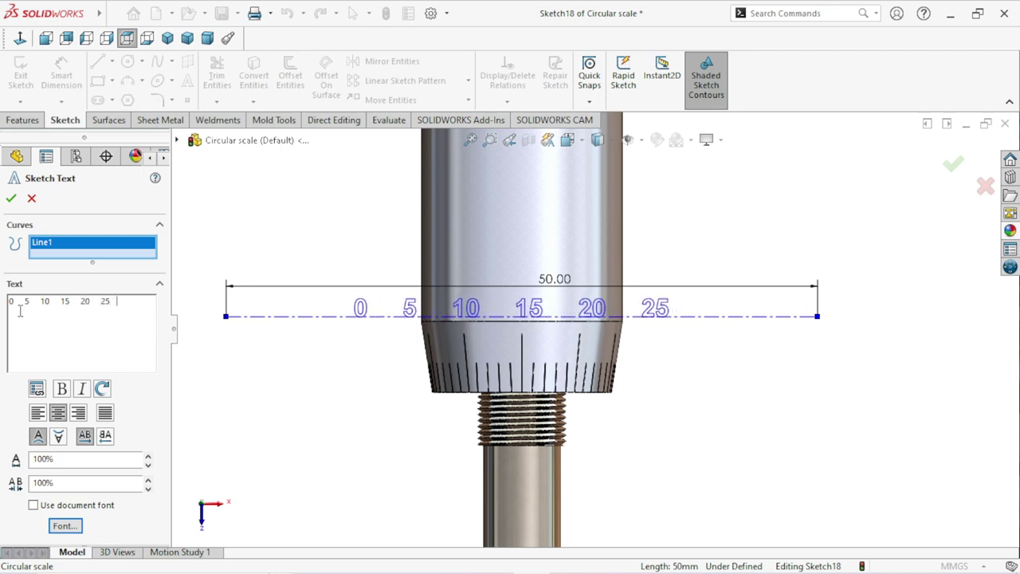
type("    30     ")
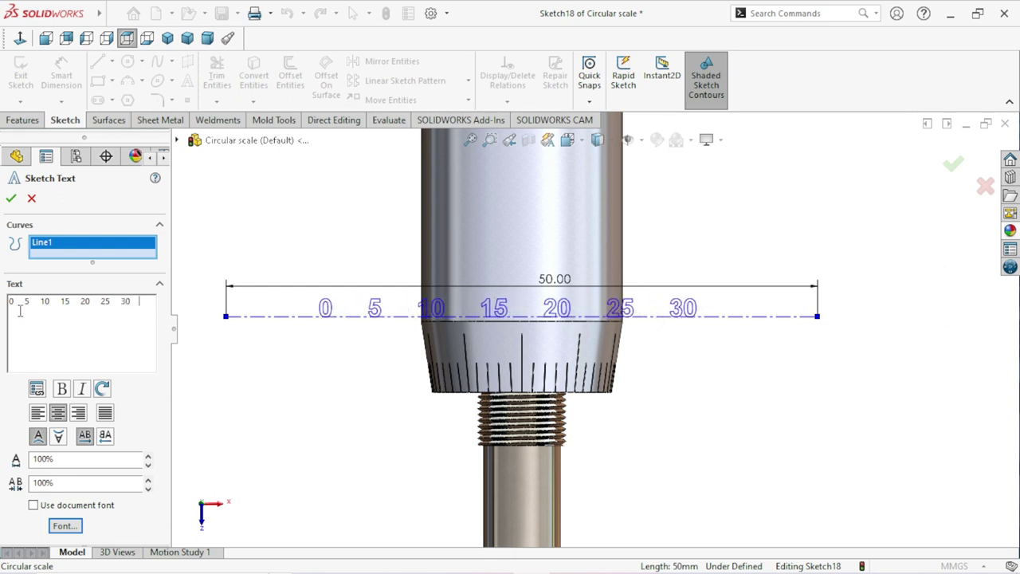
type("35     ")
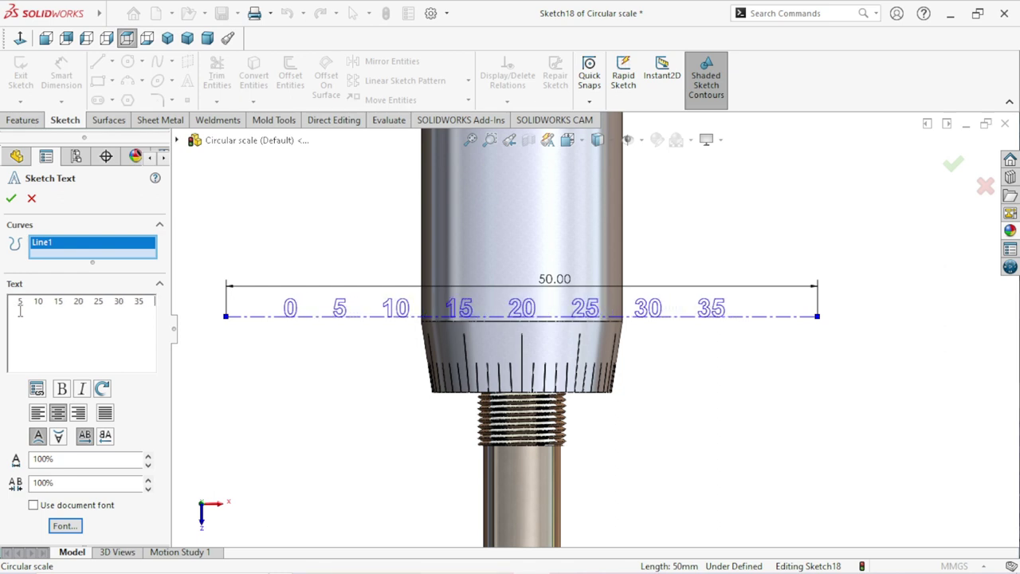
type("40     45")
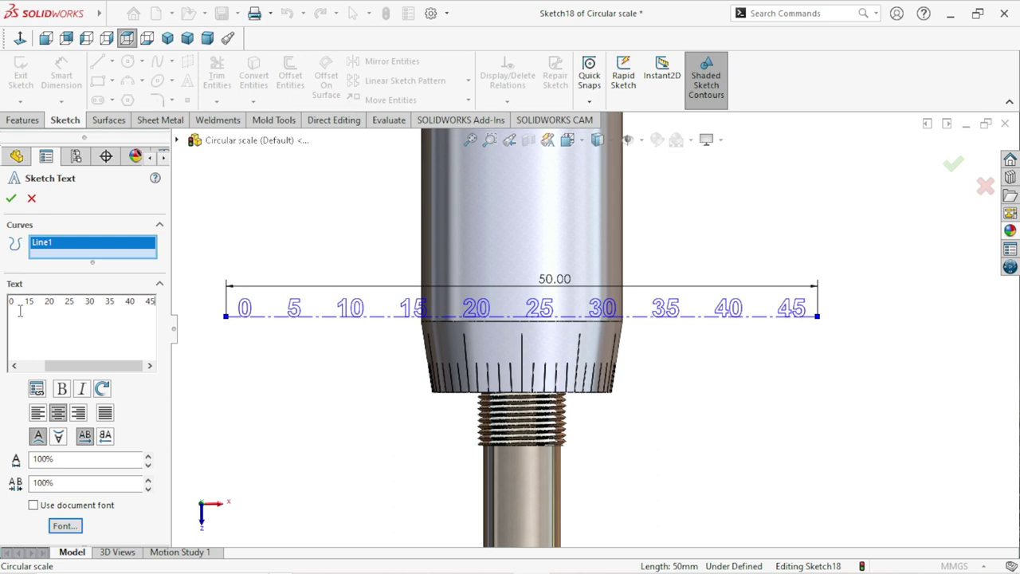
Step: Widen the gaps between 20 and 25 and between 30 and 35, and push the 40 label right
left_click(67, 303)
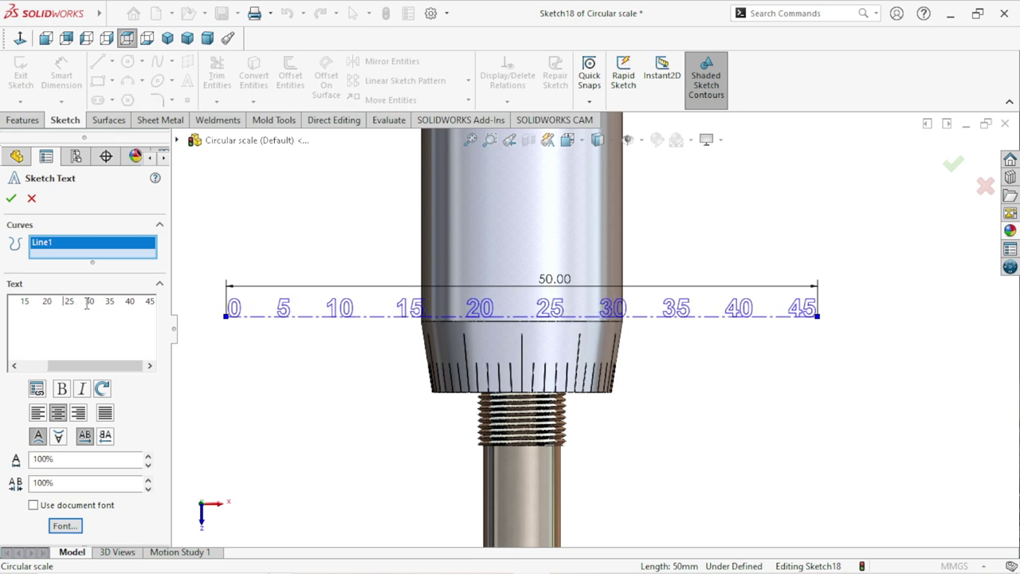
left_click(95, 303)
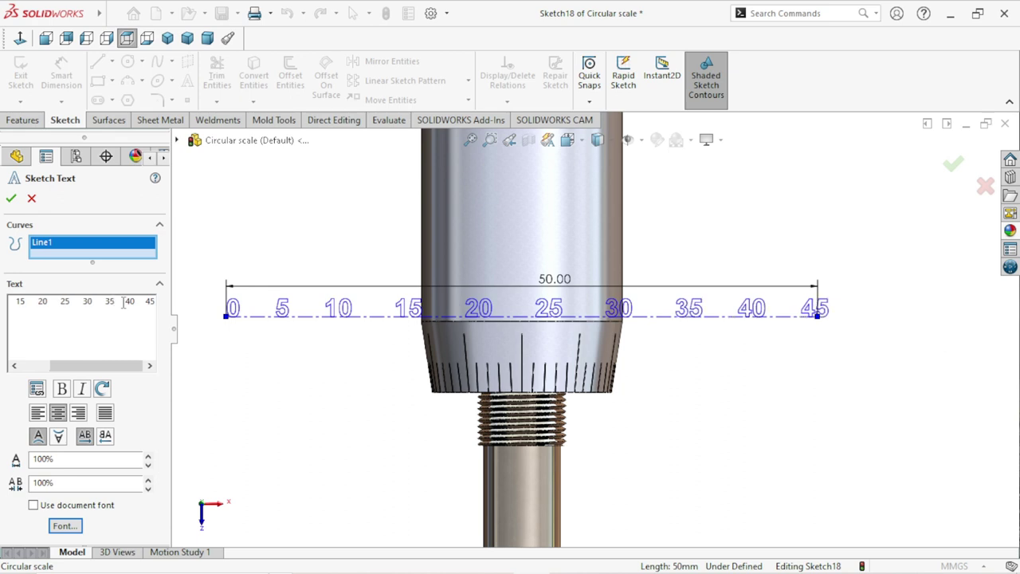
left_click(128, 301)
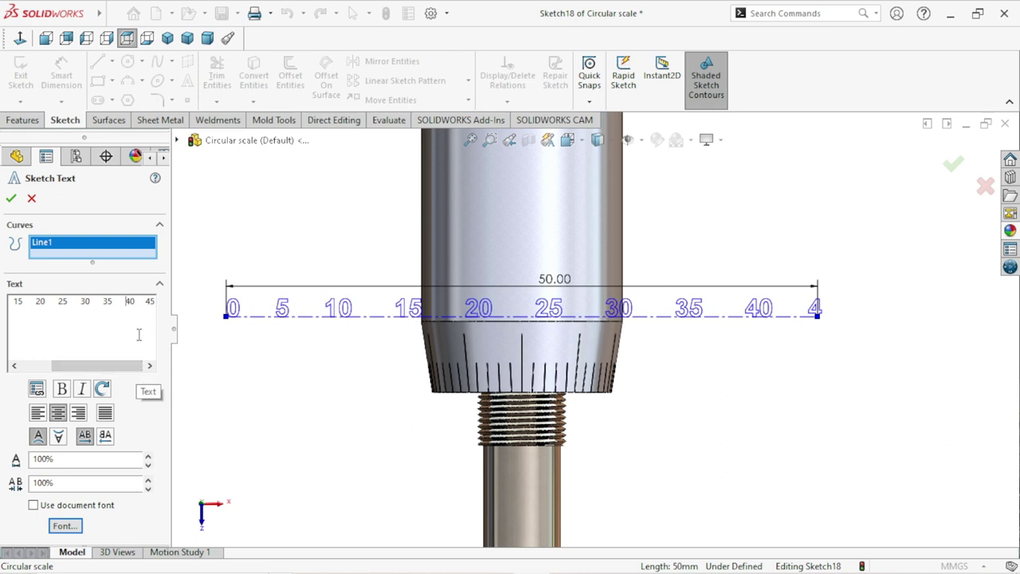
type("5")
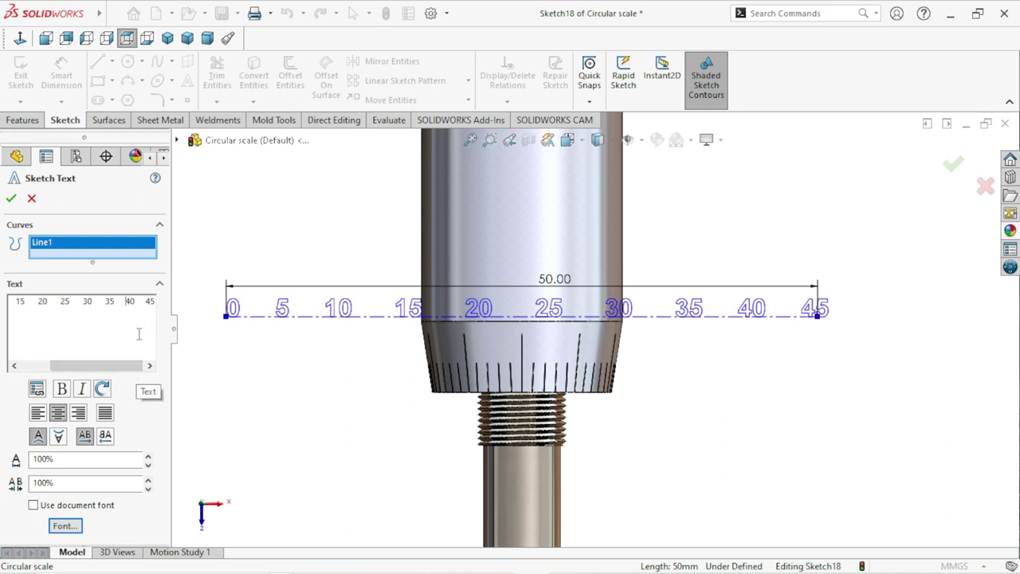
Step: Remove extra spaces before 35 and 25 to balance the labels, then commit the sketch text
left_click(126, 310)
left_click(105, 303)
key("BackSpace")
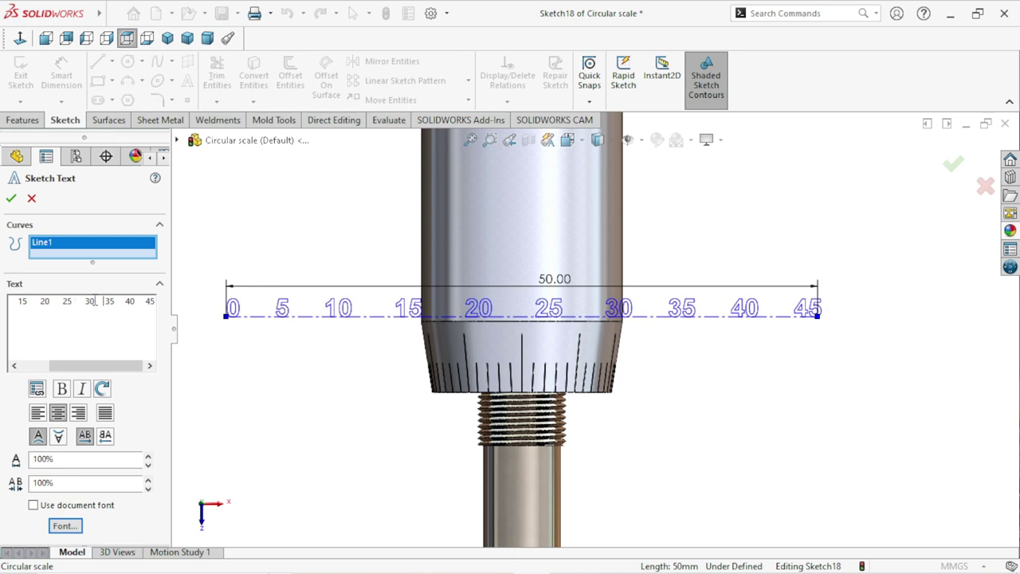
key("BackSpace")
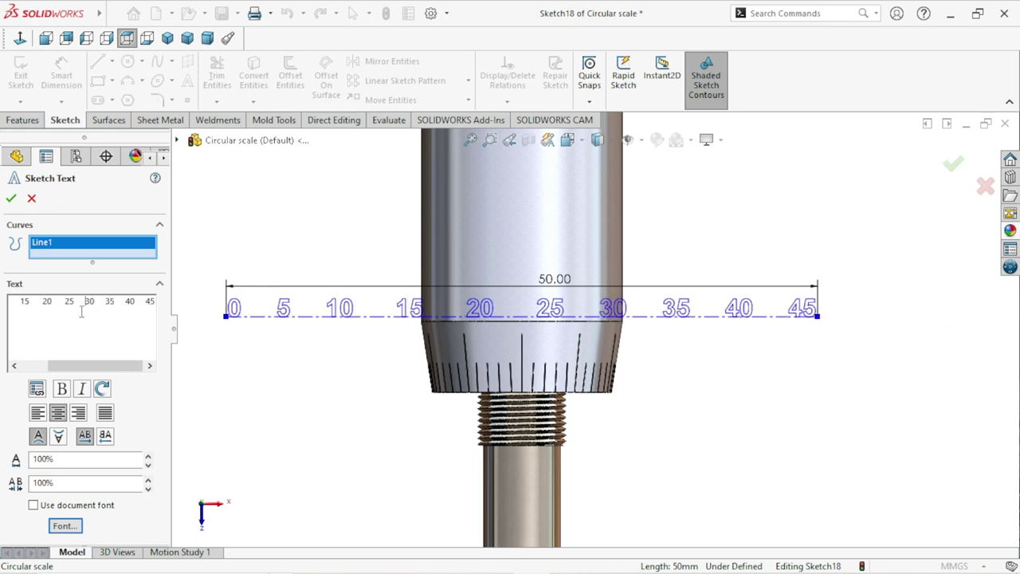
key("BackSpace")
key("BackSpace")
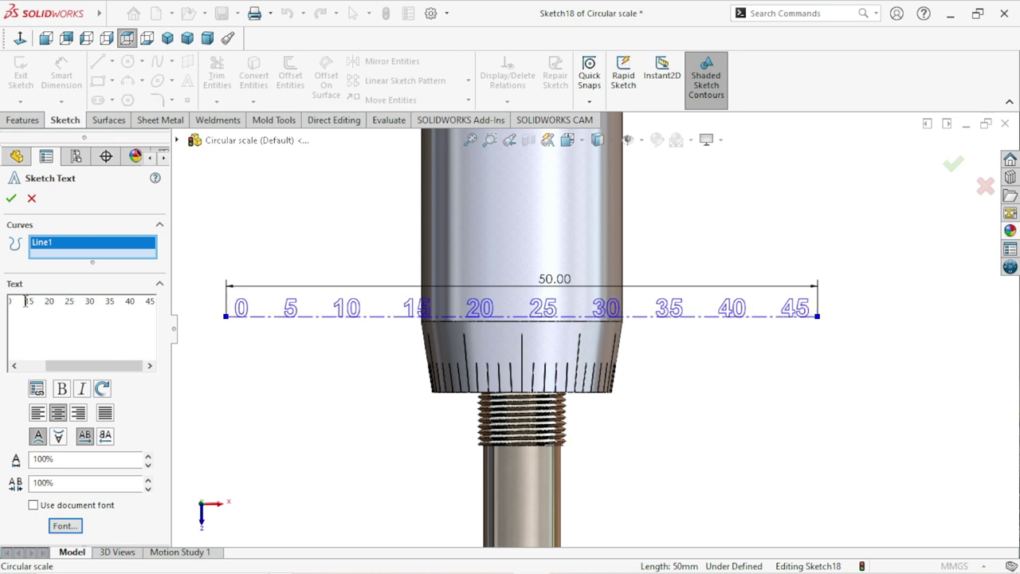
key("BackSpace")
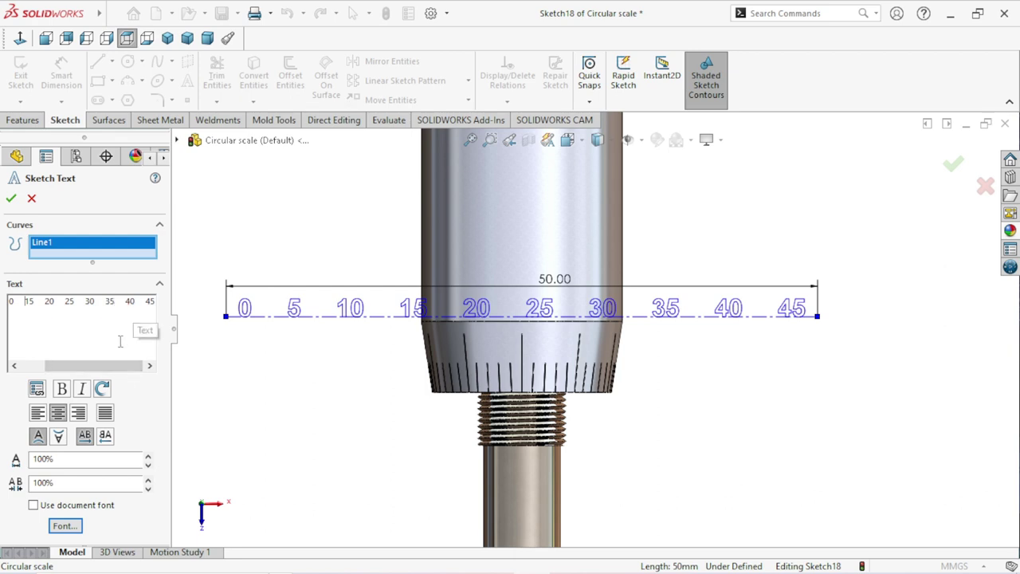
left_click_drag(112, 363, 133, 364)
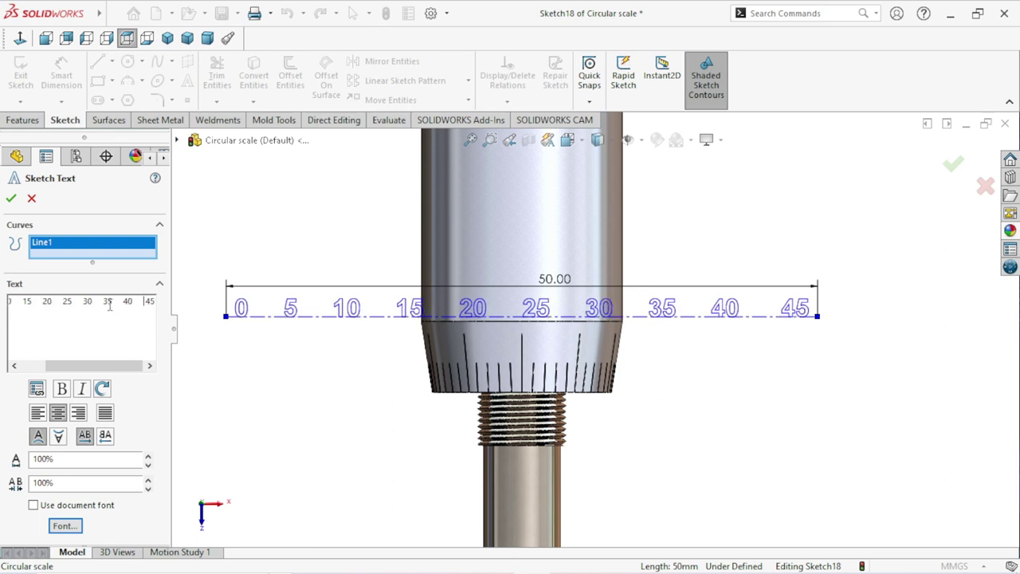
left_click(82, 302)
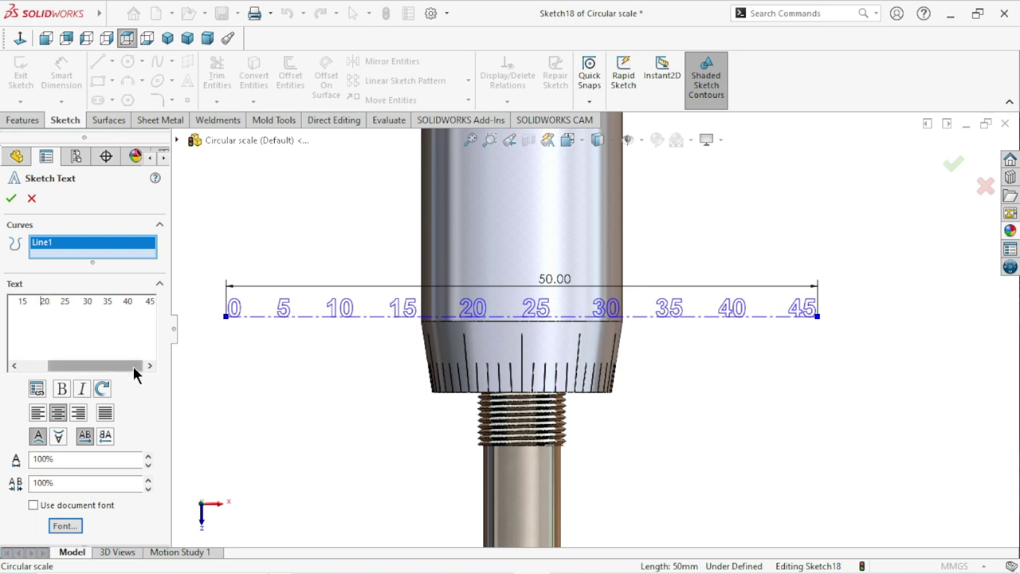
left_click(12, 198)
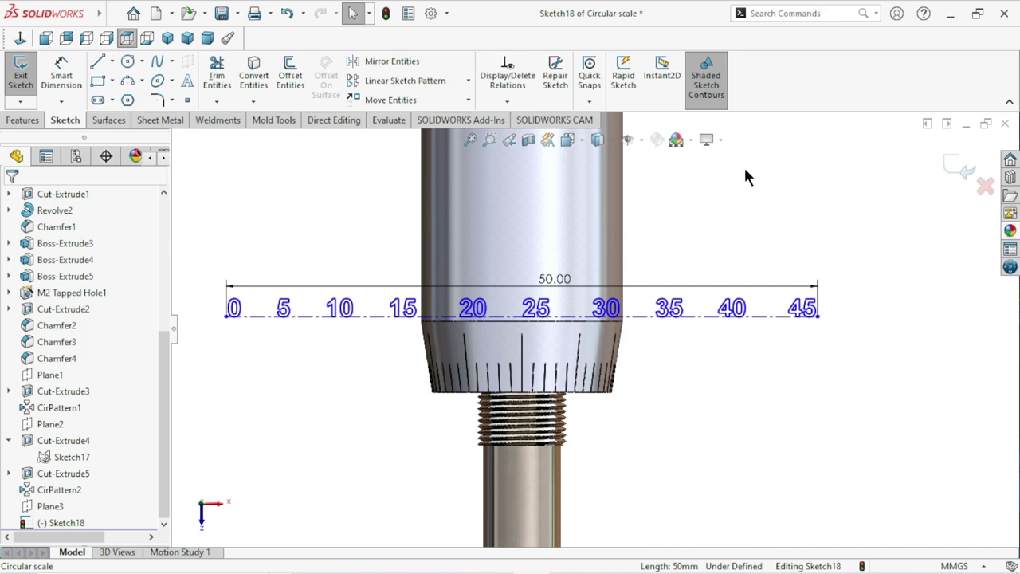
Step: Wrap Sketch18's scale numbers onto the thimble's cylindrical face at 0.02 mm thickness
left_click(961, 168)
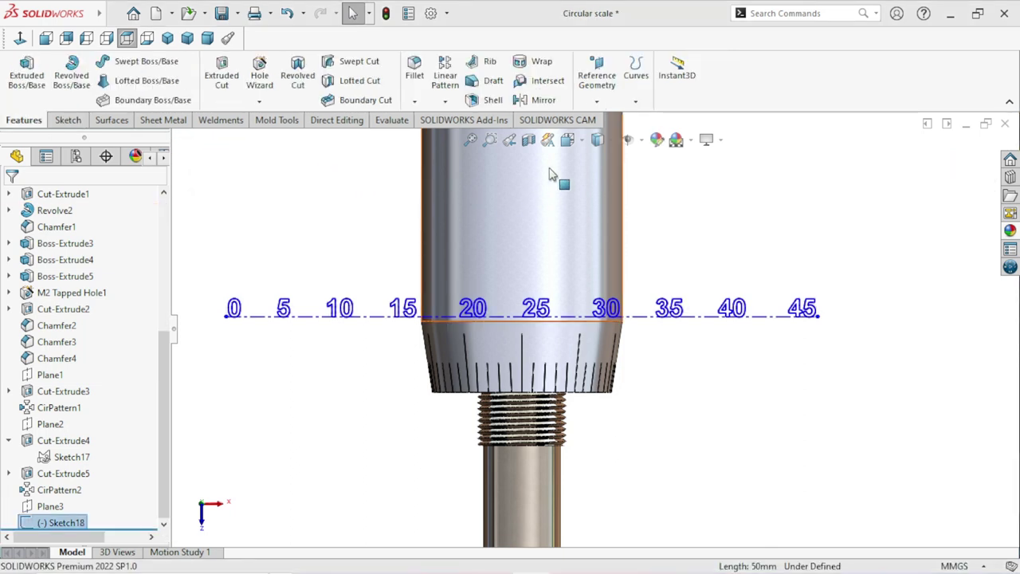
left_click(540, 62)
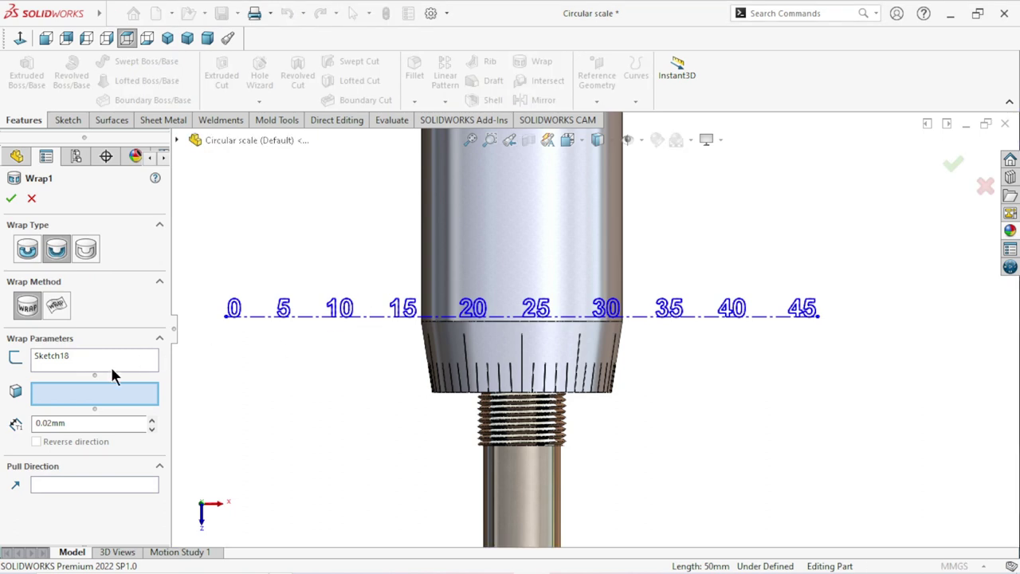
double_click(72, 423)
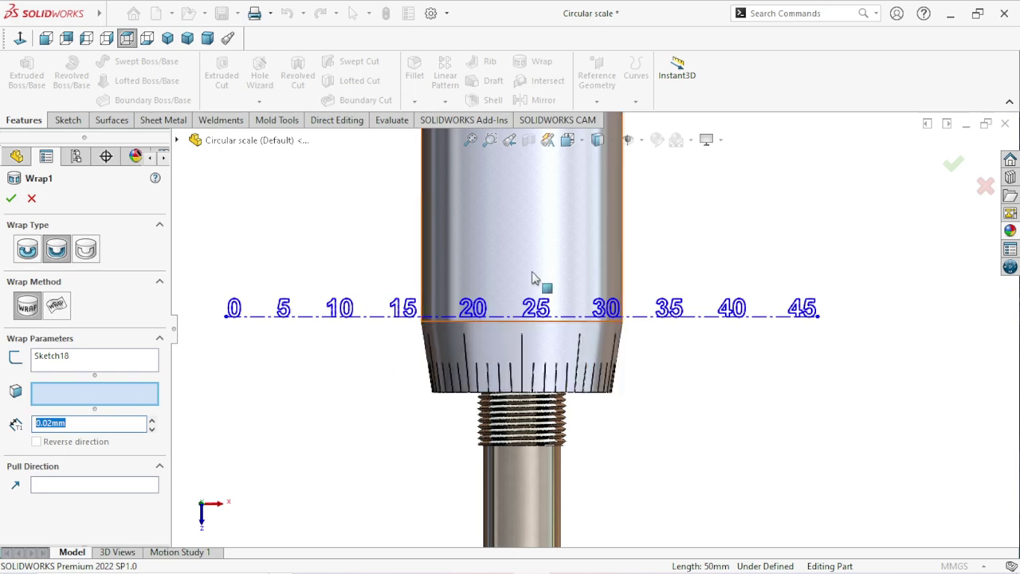
left_click(433, 314)
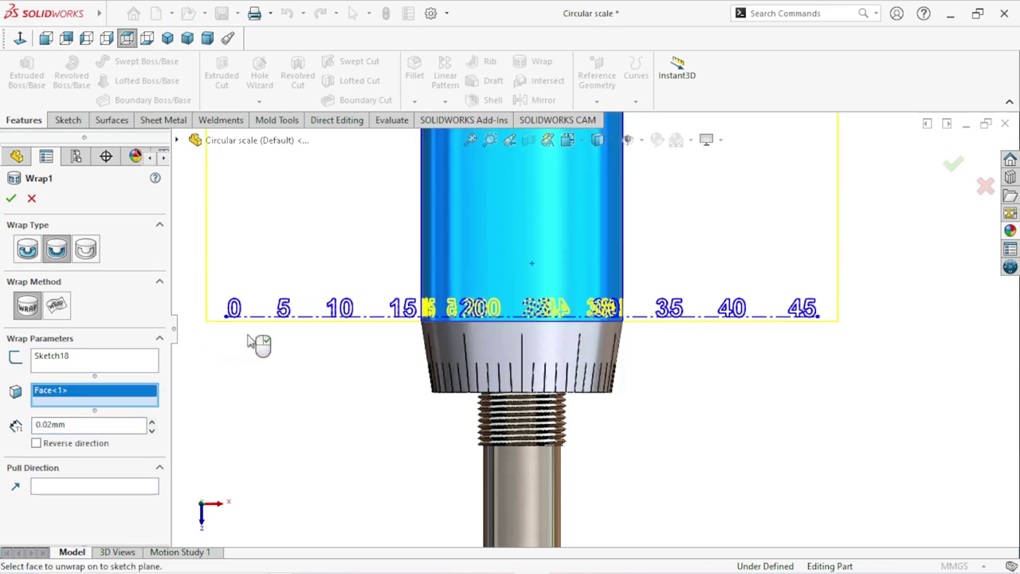
mouse_move(383, 327)
middle_mouse_down()
mouse_move(590, 389)
mouse_move(523, 401)
mouse_move(490, 339)
mouse_move(550, 385)
mouse_move(480, 324)
middle_mouse_up()
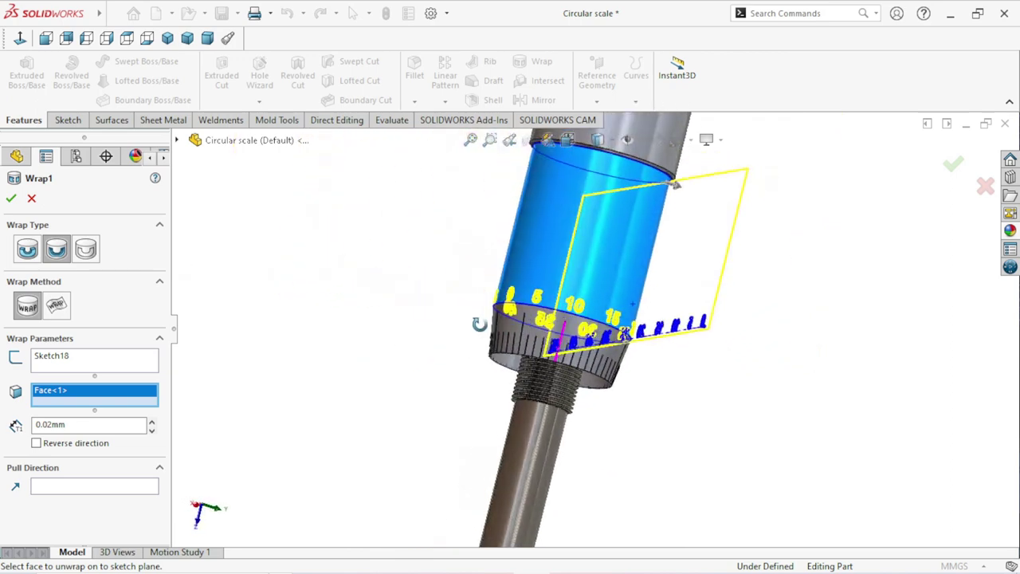
left_click(16, 202)
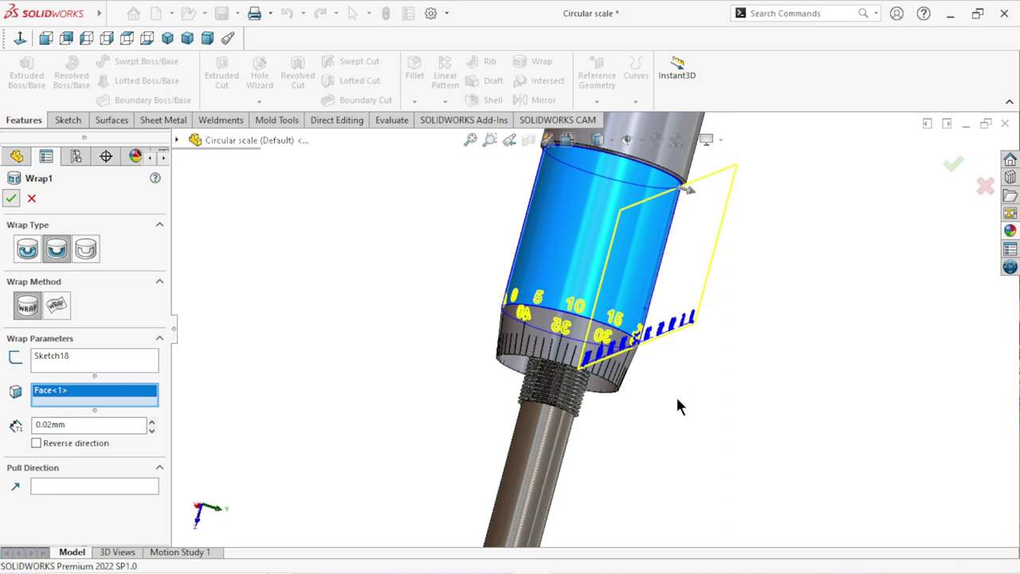
Step: Select Wrap1 and set its appearance colour to black
key("f")
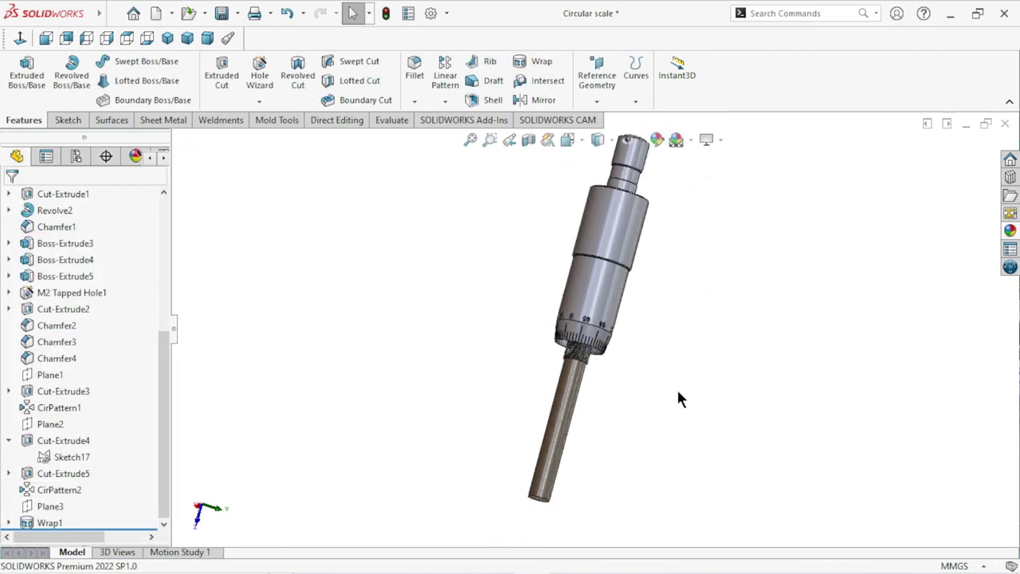
mouse_move(678, 401)
middle_mouse_down()
mouse_move(492, 290)
mouse_move(619, 401)
mouse_move(559, 365)
middle_mouse_up()
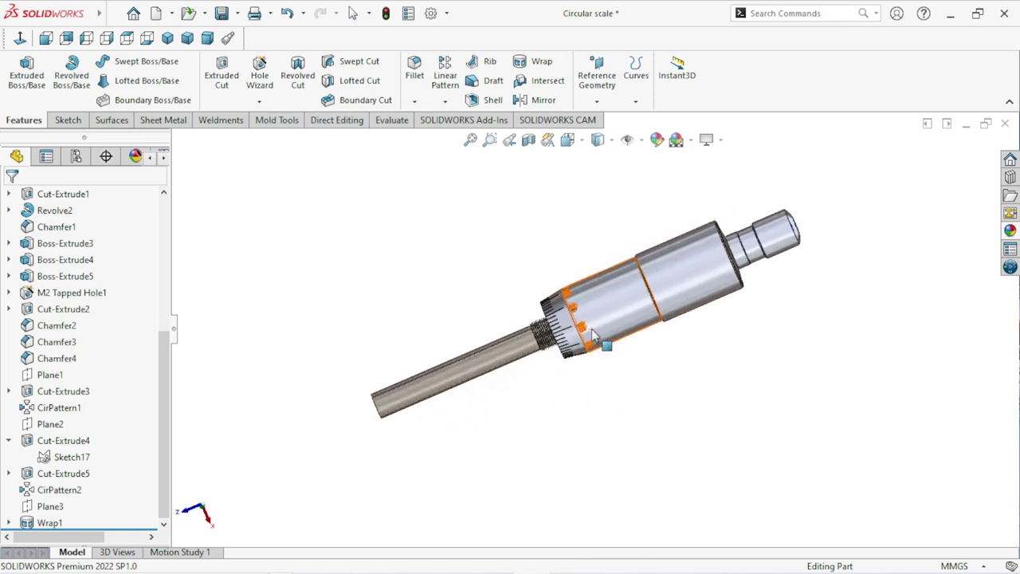
scroll(594, 339, "down", 5)
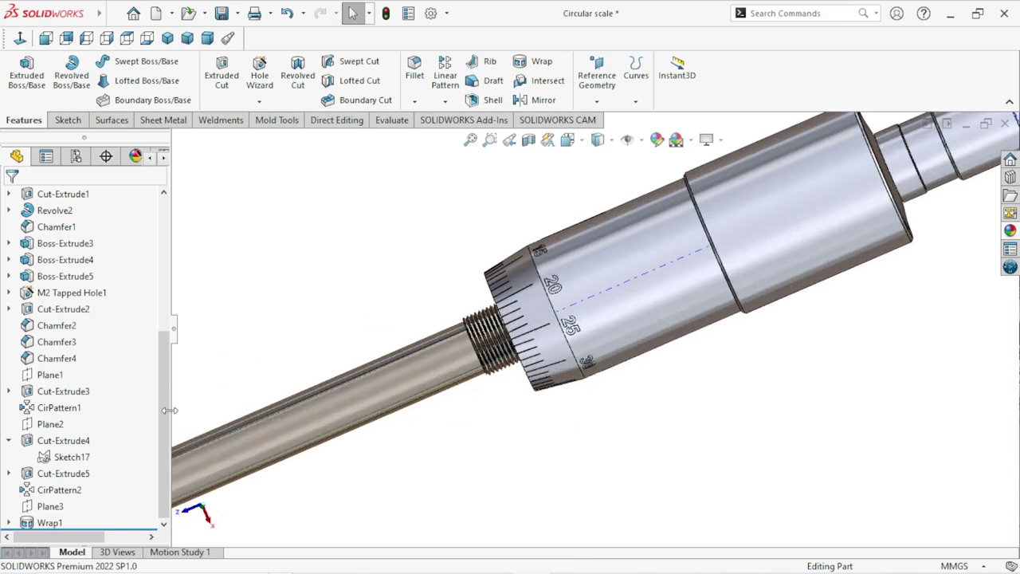
left_click(47, 522)
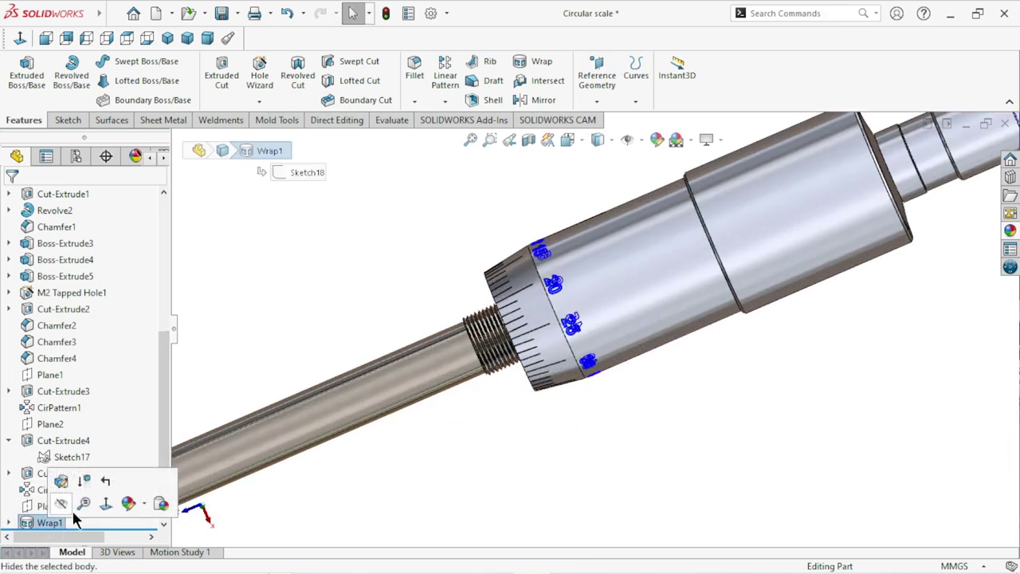
left_click(658, 139)
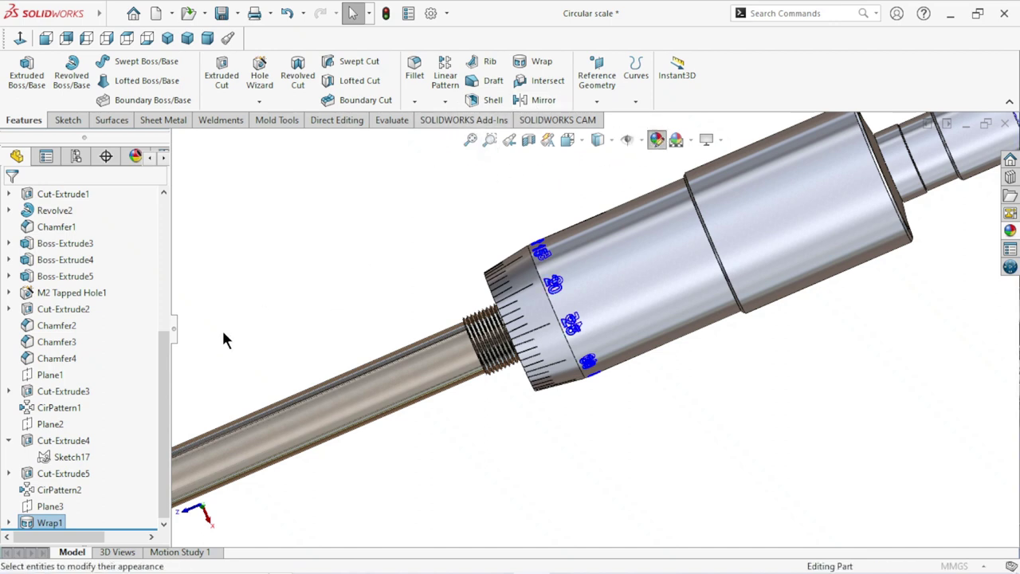
scroll(163, 398, "down", 2)
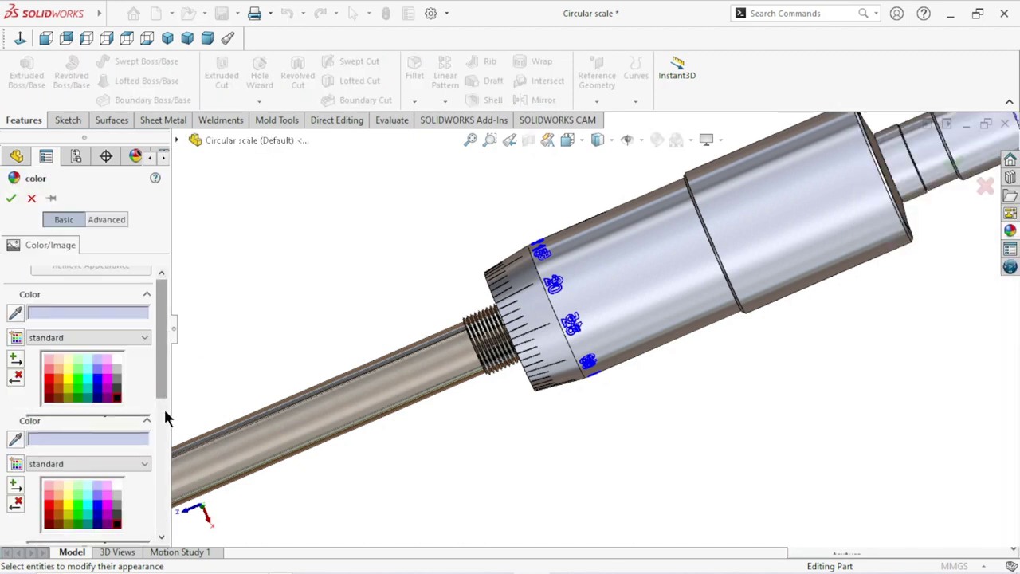
scroll(166, 410, "down", 2)
left_click(118, 356)
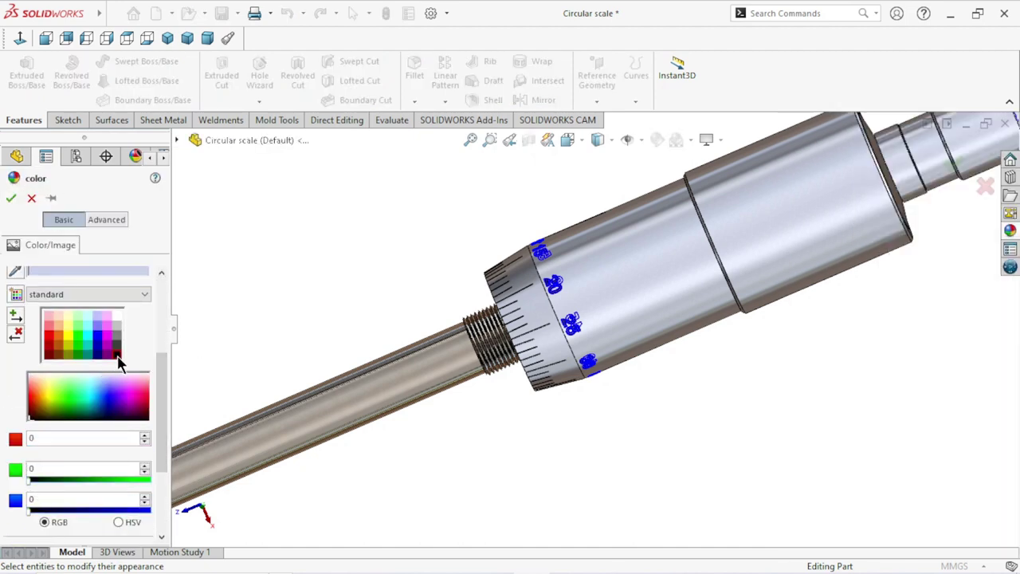
left_click(11, 198)
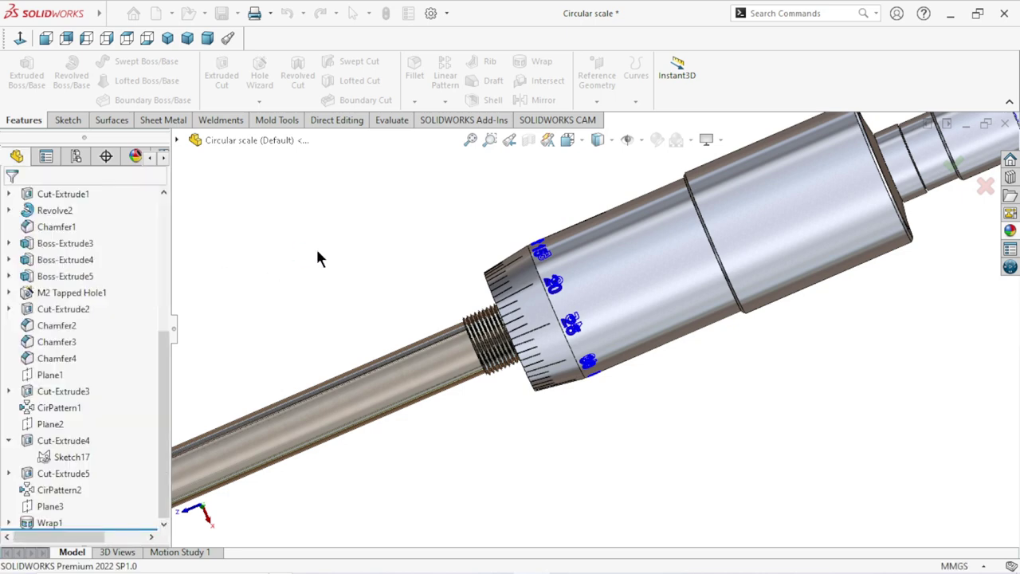
Step: Colour Cut-Extrude3, Cut-Extrude5, CirPattern1 and CirPattern2 graduation marks black
scroll(556, 374, "down", 2)
scroll(555, 374, "down", 2)
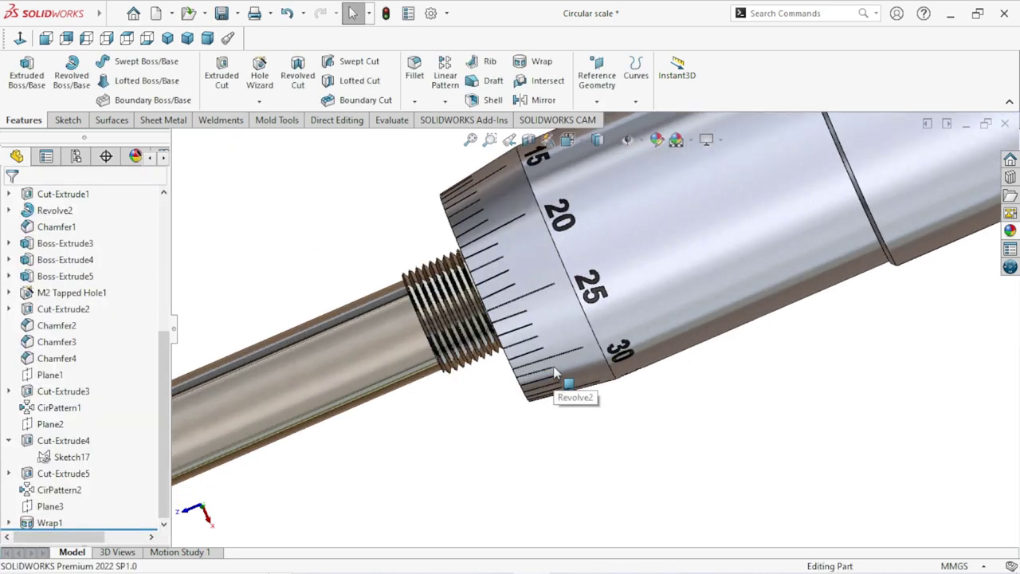
scroll(556, 374, "up", 2)
scroll(662, 348, "down", 1)
scroll(658, 338, "up", 1)
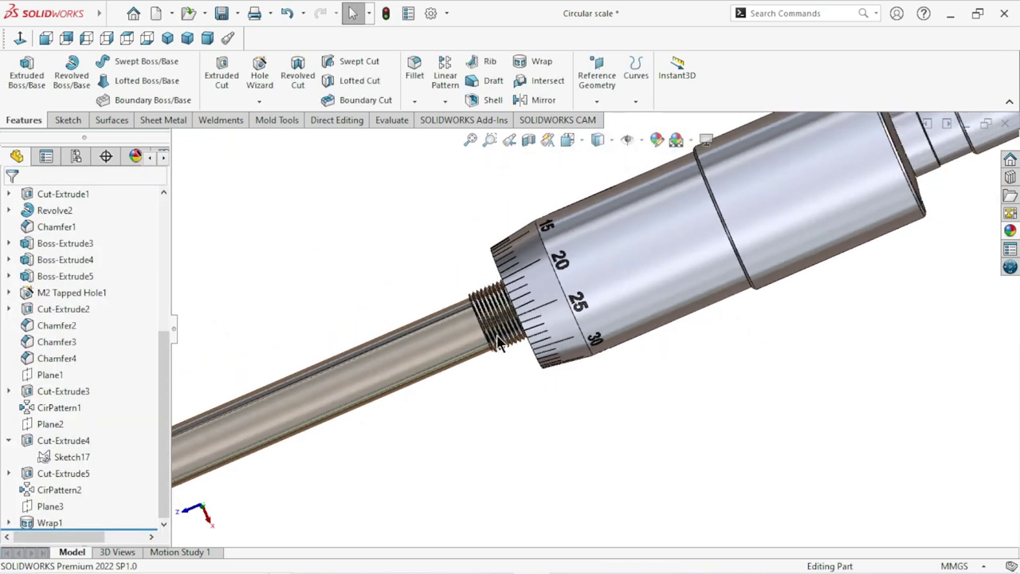
left_click(69, 475)
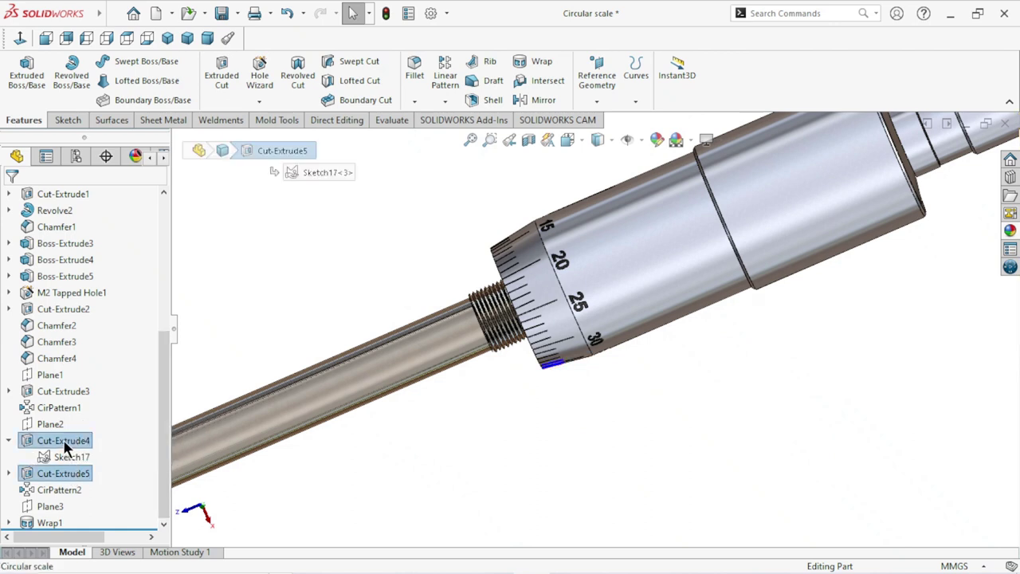
left_click(70, 490, "ctrl")
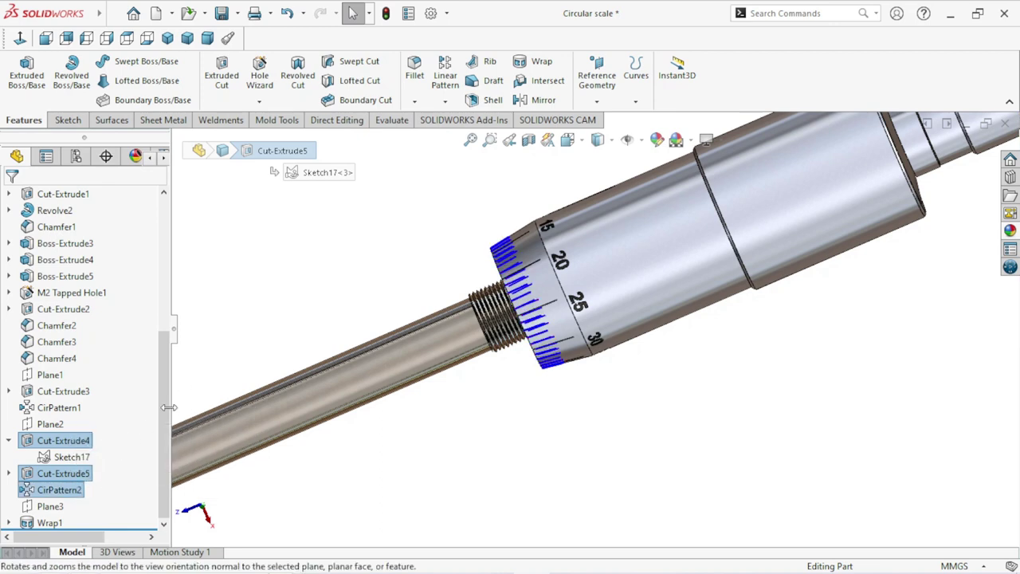
left_click(74, 409, "ctrl")
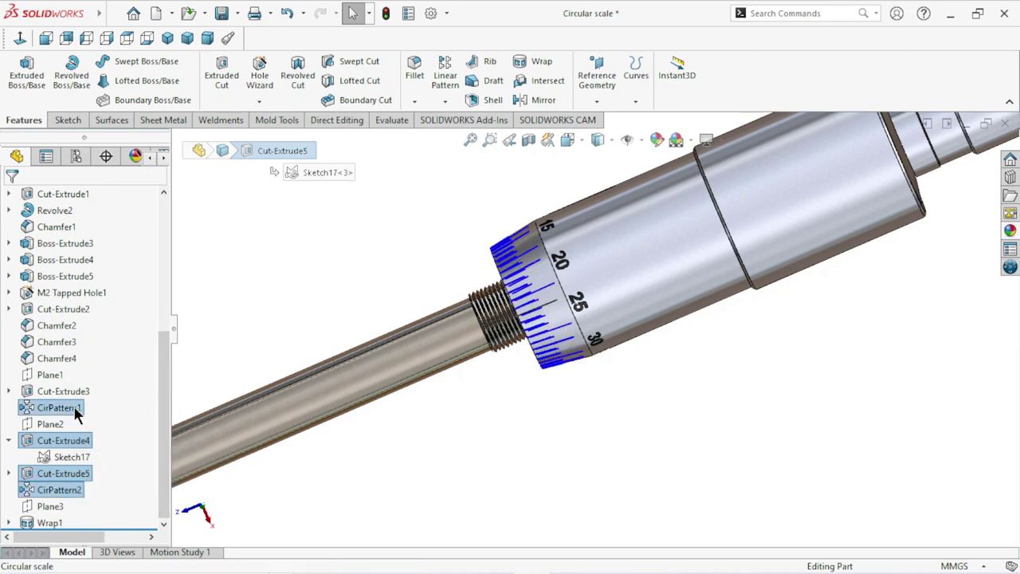
left_click(68, 391, "ctrl")
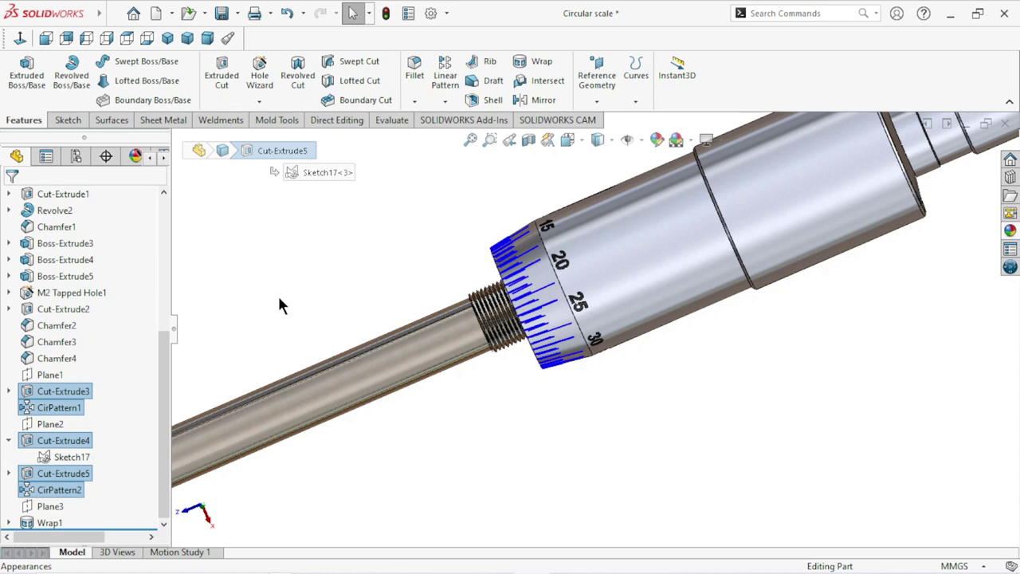
left_click(656, 139)
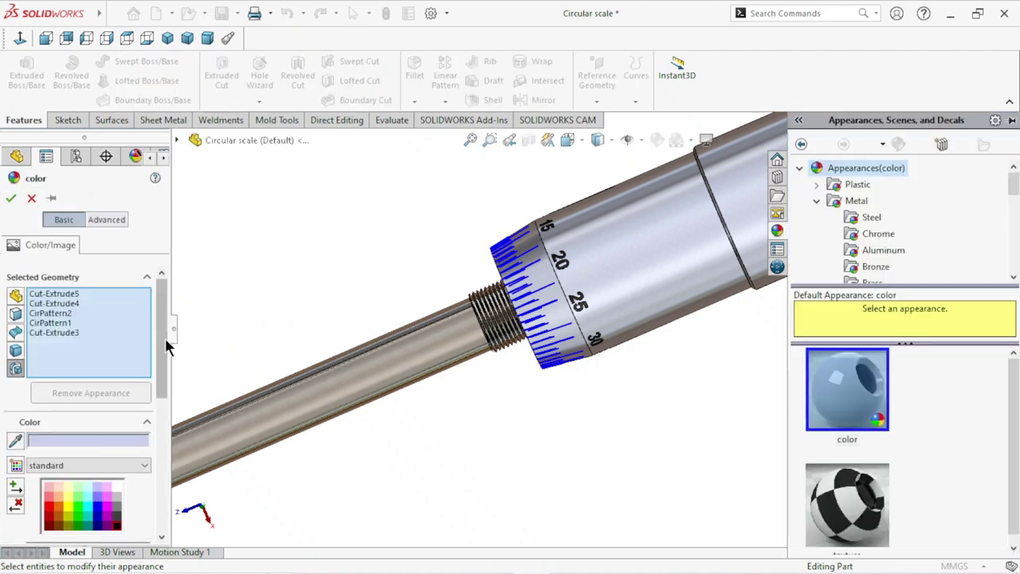
left_click_drag(165, 342, 155, 406)
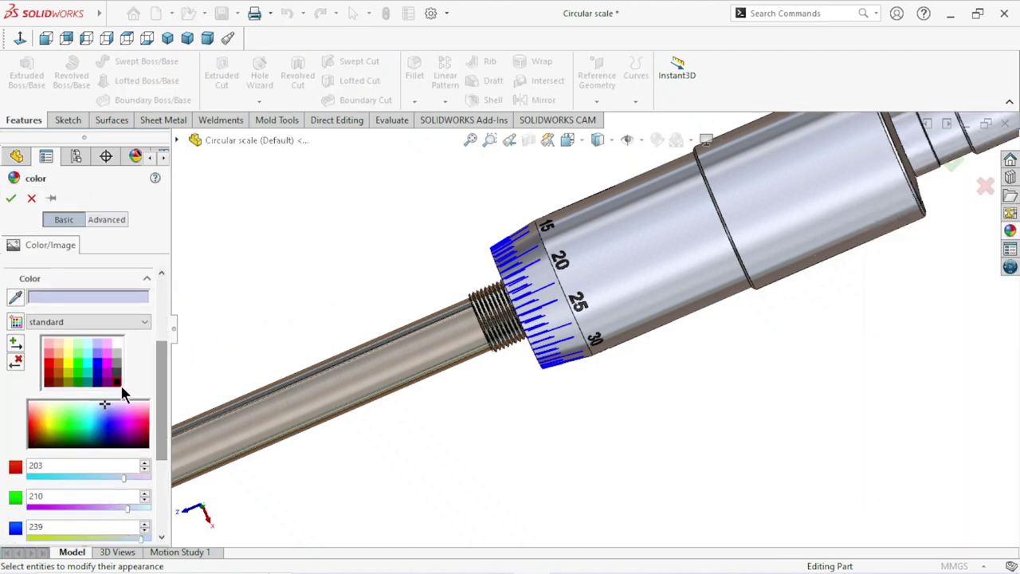
left_click(118, 382)
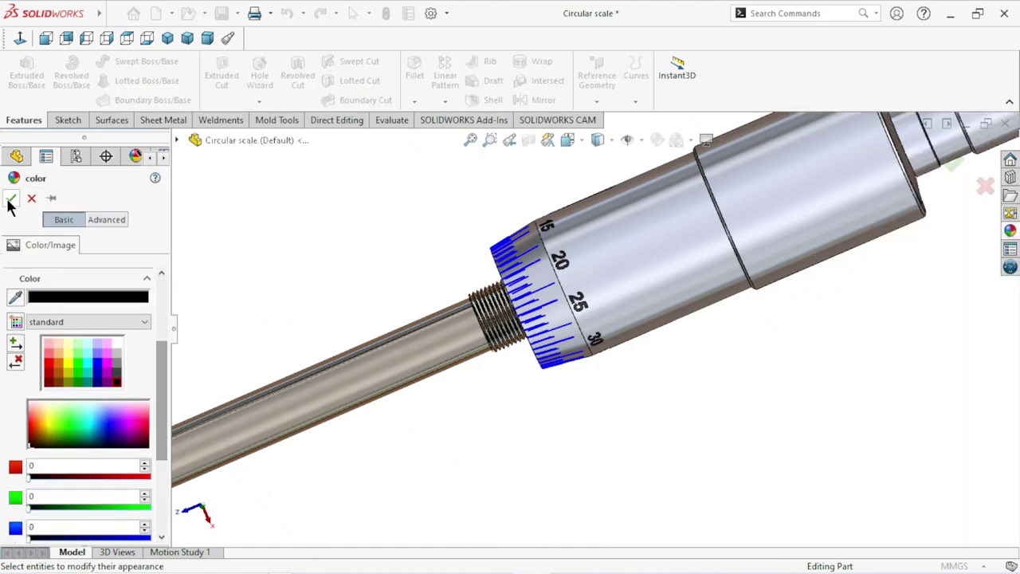
key("Return")
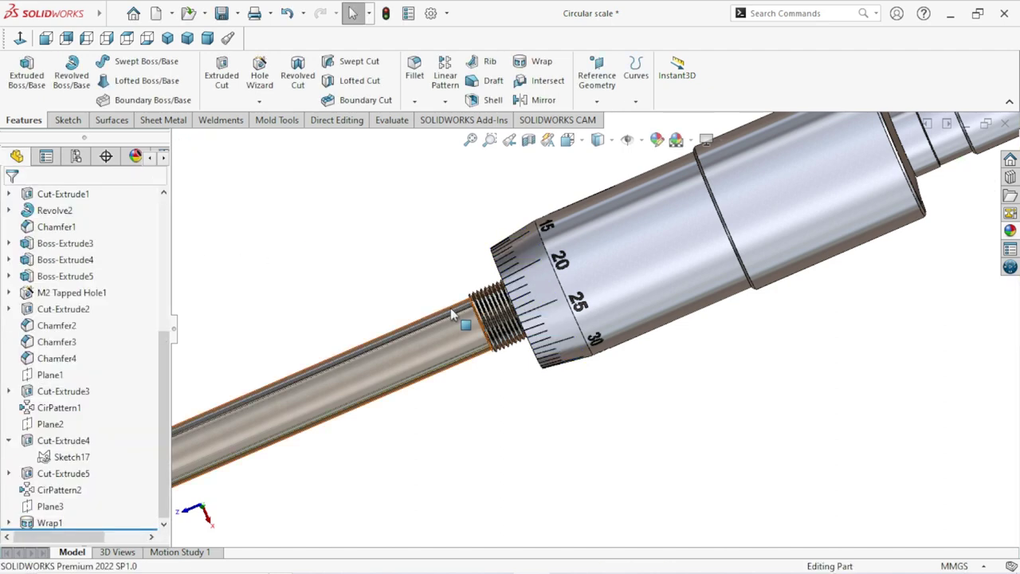
Step: Orbit the part to inspect the black graduations and dial, returning to the isometric view
scroll(666, 338, "up", 5)
mouse_move(676, 323)
middle_mouse_down()
mouse_move(656, 405)
mouse_move(717, 329)
mouse_move(715, 423)
mouse_move(660, 367)
mouse_move(573, 318)
mouse_move(513, 265)
mouse_move(432, 380)
mouse_move(463, 417)
mouse_move(651, 369)
mouse_move(647, 400)
mouse_move(658, 238)
mouse_move(630, 325)
mouse_move(648, 390)
mouse_move(600, 372)
mouse_move(626, 413)
mouse_move(670, 382)
mouse_move(697, 391)
mouse_move(680, 381)
mouse_move(639, 307)
mouse_move(613, 333)
mouse_move(668, 332)
mouse_move(636, 398)
middle_mouse_up()
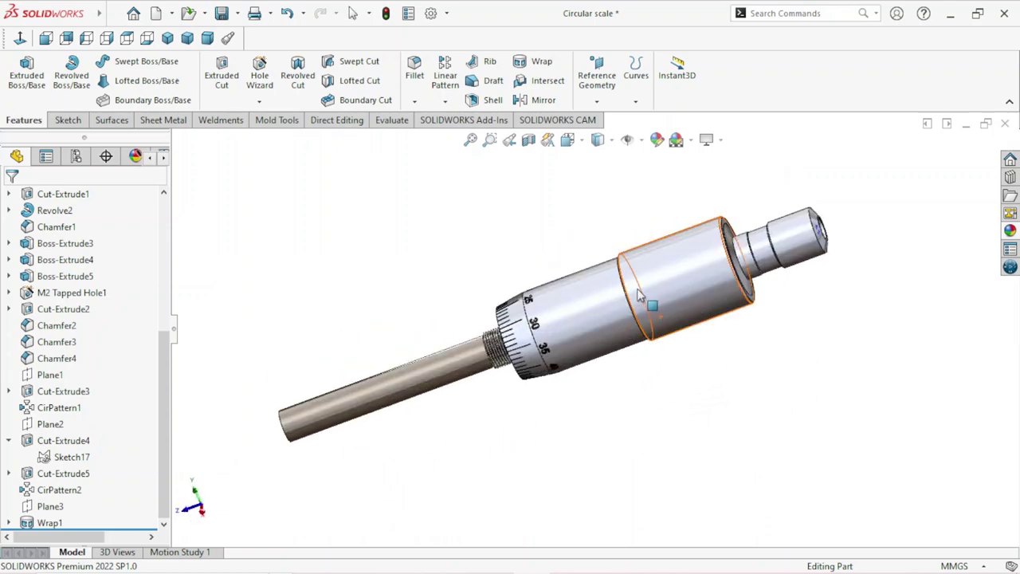
scroll(637, 297, "down", 5)
scroll(638, 296, "up", 5)
mouse_move(649, 298)
middle_mouse_down()
mouse_move(719, 400)
mouse_move(608, 393)
middle_mouse_up()
scroll(592, 380, "down", 3)
scroll(592, 380, "up", 2)
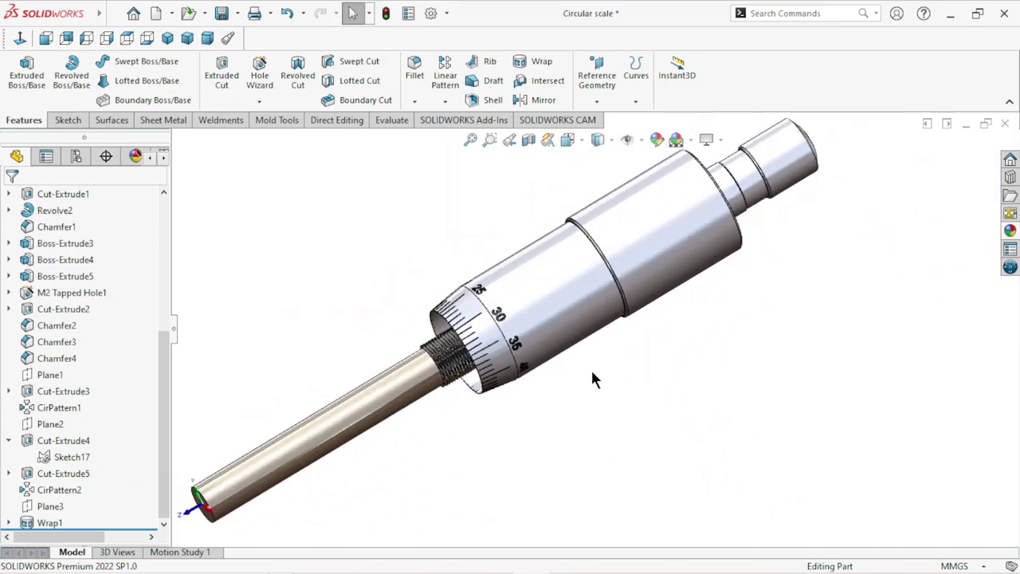
mouse_move(519, 233)
middle_mouse_down()
mouse_move(675, 257)
mouse_move(658, 278)
middle_mouse_up()
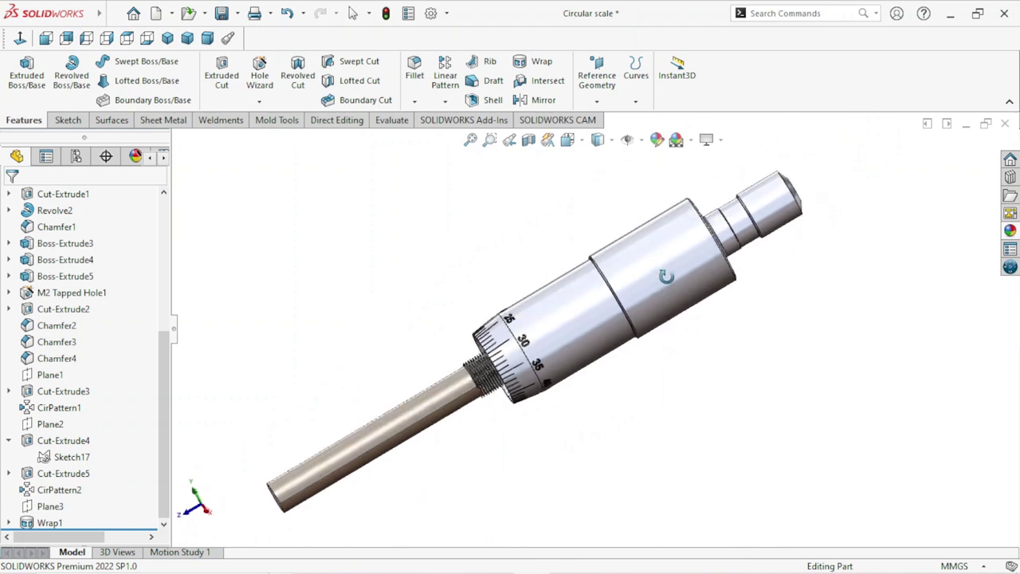
left_click(167, 38)
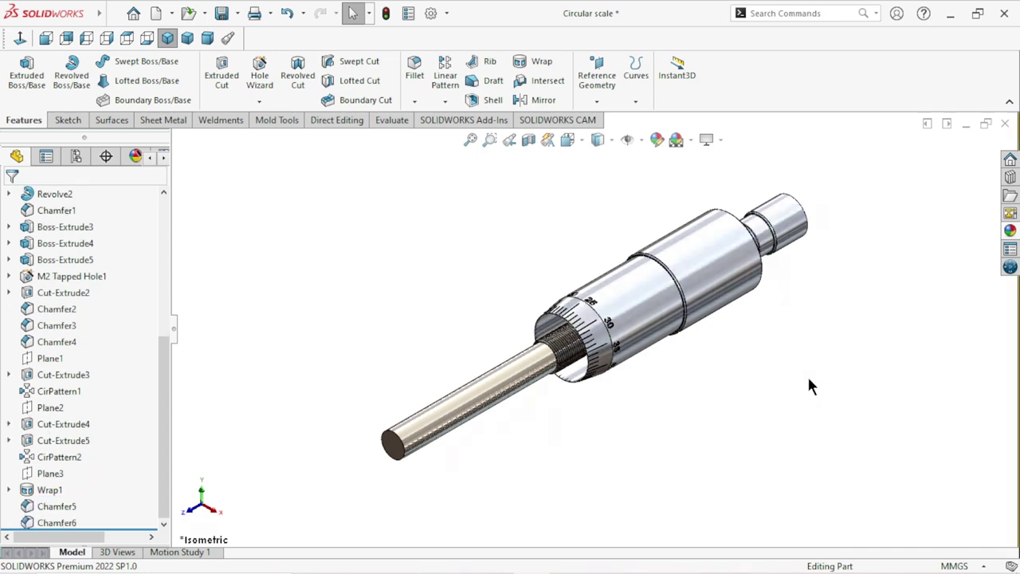
mouse_move(807, 375)
middle_mouse_down()
mouse_move(808, 421)
mouse_move(761, 444)
mouse_move(776, 471)
mouse_move(724, 492)
mouse_move(751, 496)
mouse_move(756, 383)
middle_mouse_up()
scroll(755, 381, "up", 2)
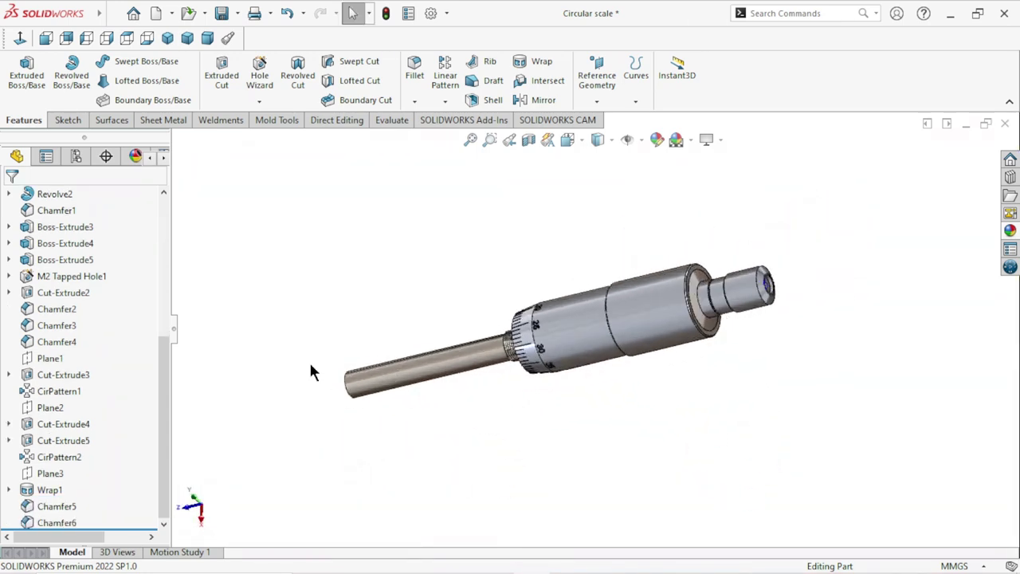
left_click_drag(161, 374, 167, 209)
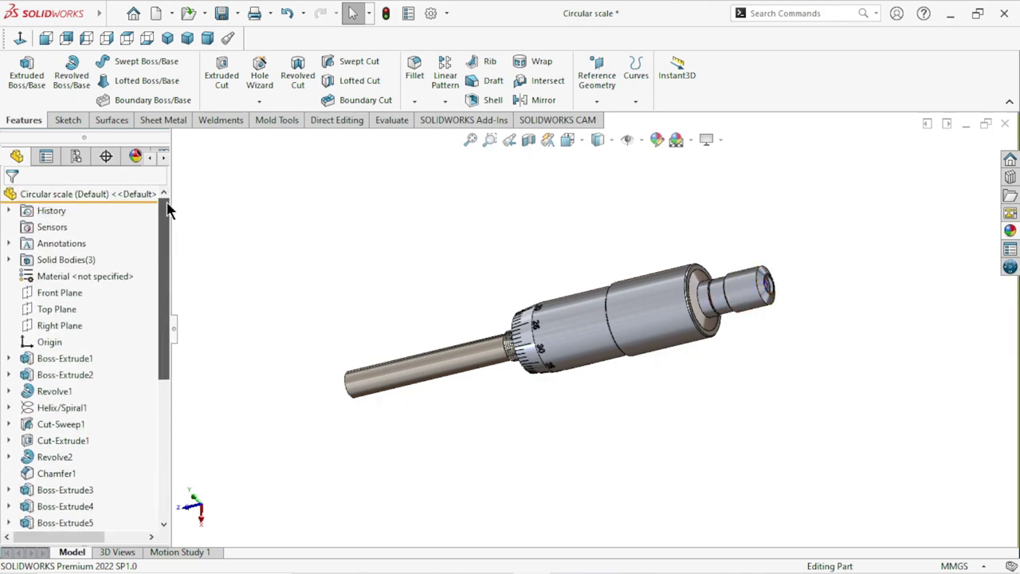
Step: Start a sketch on the Front Plane and orbit from the back view to see the shaft shoulder
left_click(68, 297)
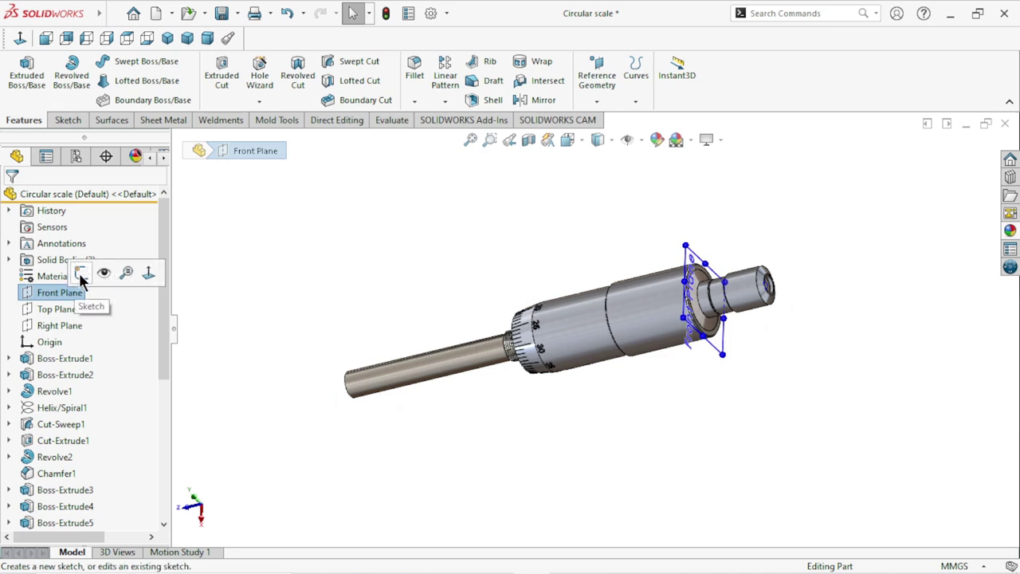
left_click(81, 275)
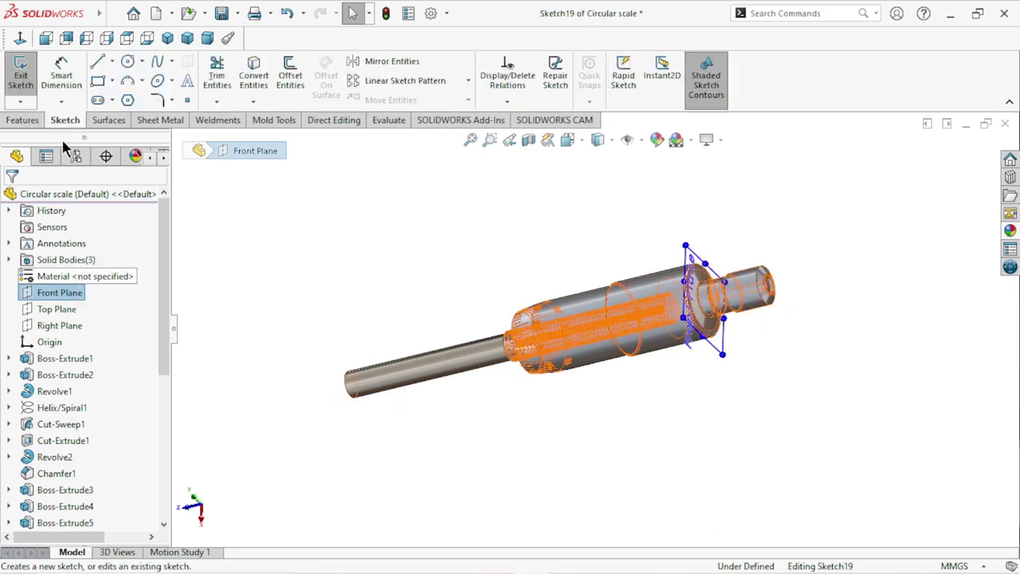
left_click(20, 40)
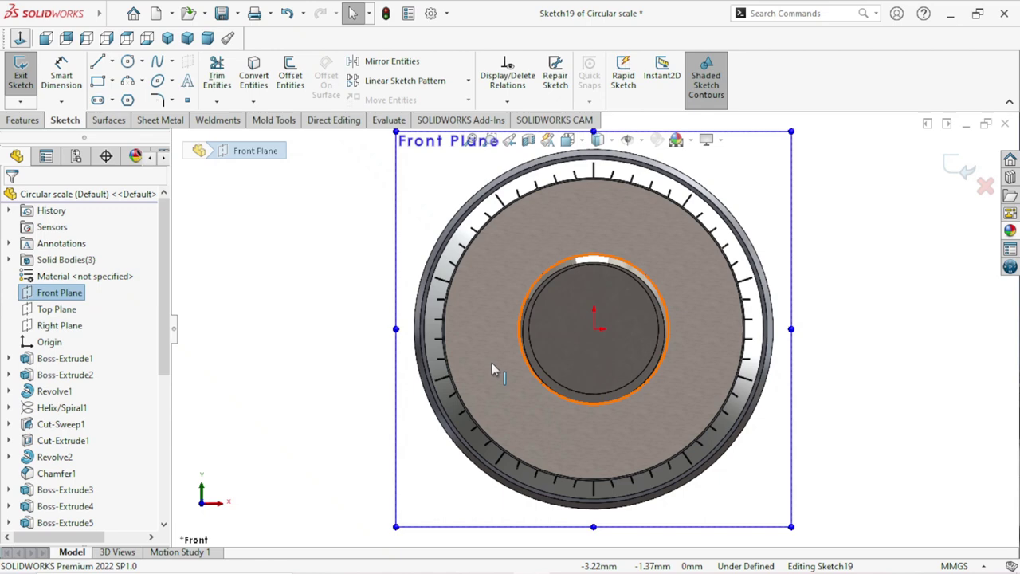
key("ctrl+8")
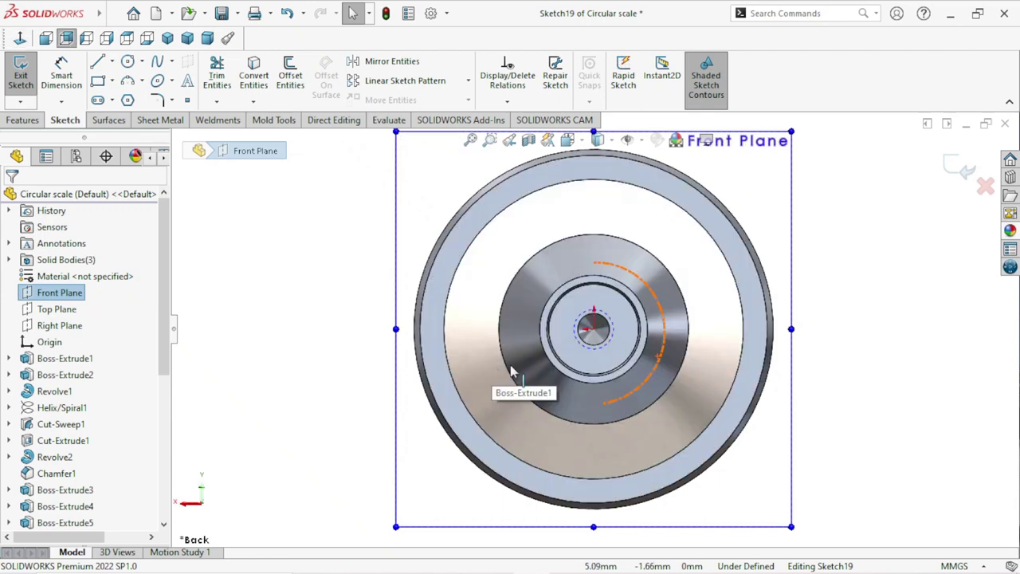
scroll(582, 387, "up", 3)
scroll(630, 391, "up", 3)
scroll(638, 398, "down", 5)
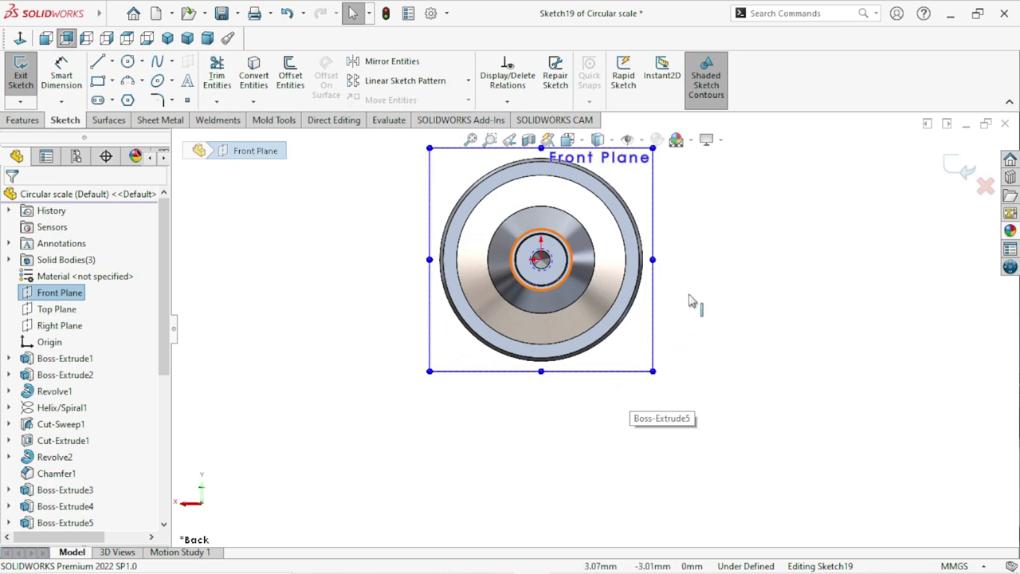
mouse_move(694, 303)
middle_mouse_down()
mouse_move(703, 319)
mouse_move(678, 367)
mouse_move(693, 335)
middle_mouse_up()
scroll(690, 383, "up", 5)
scroll(670, 366, "down", 3)
scroll(709, 319, "down", 3)
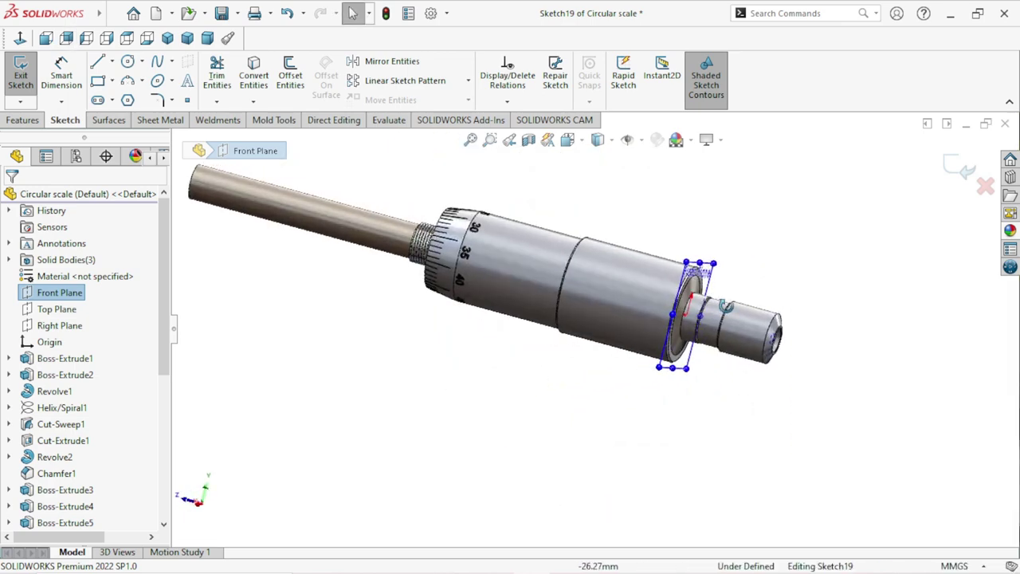
middle_click_drag(733, 303, 685, 303)
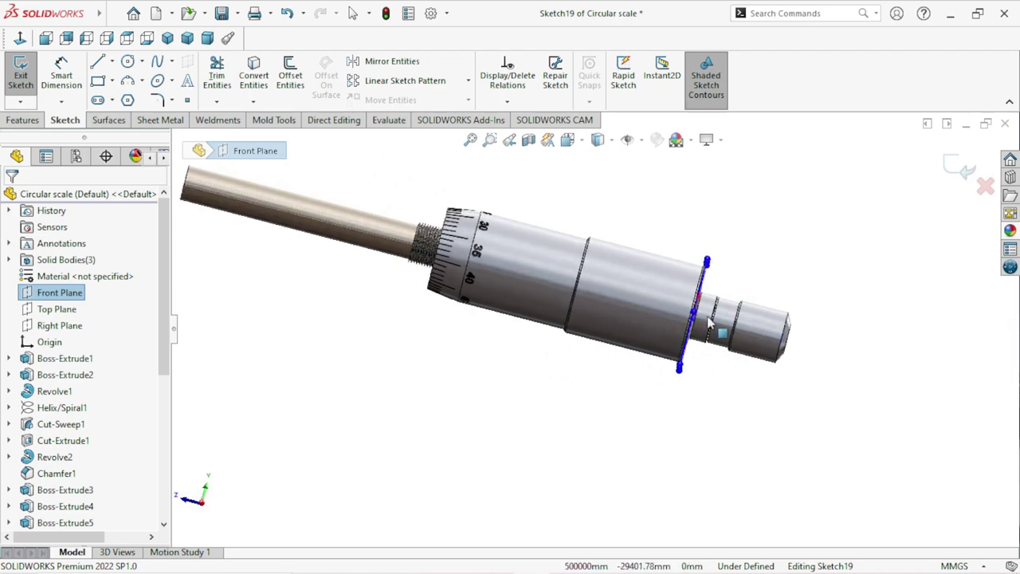
scroll(682, 302, "down", 3)
scroll(682, 301, "down", 3)
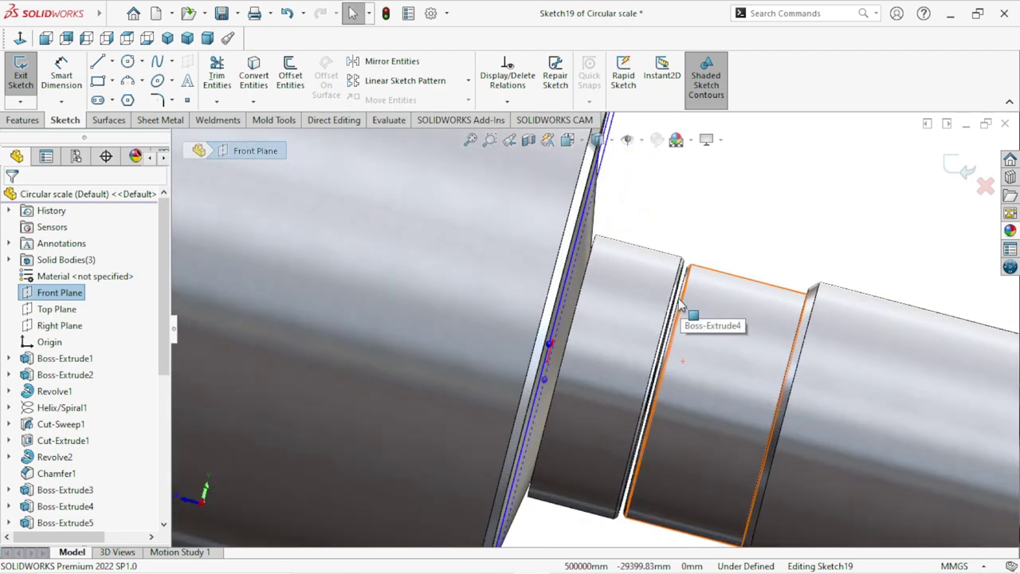
scroll(680, 305, "up", 2)
scroll(678, 298, "up", 3)
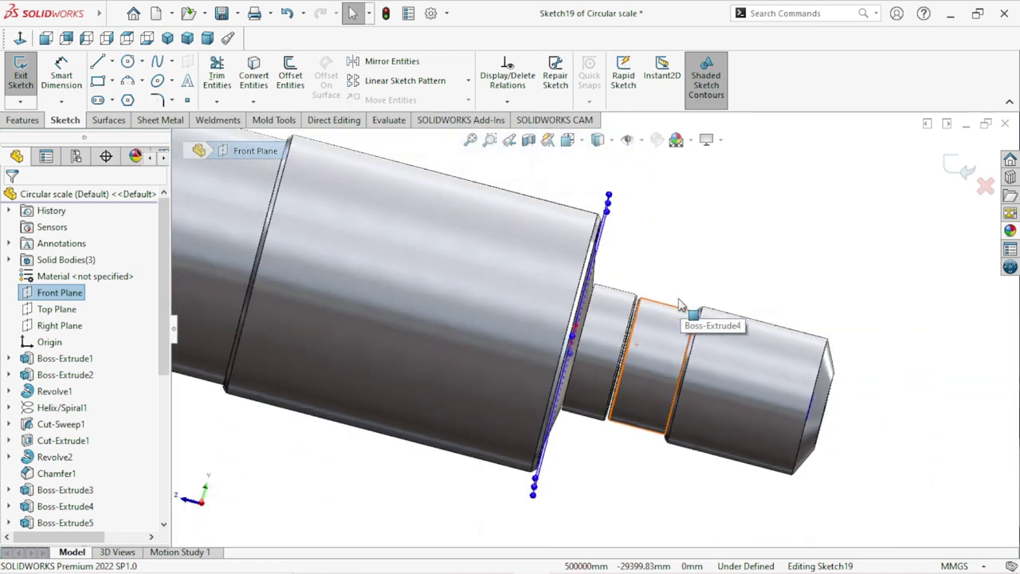
scroll(693, 311, "up", 3)
middle_click_drag(706, 318, 610, 364)
scroll(613, 367, "down", 3)
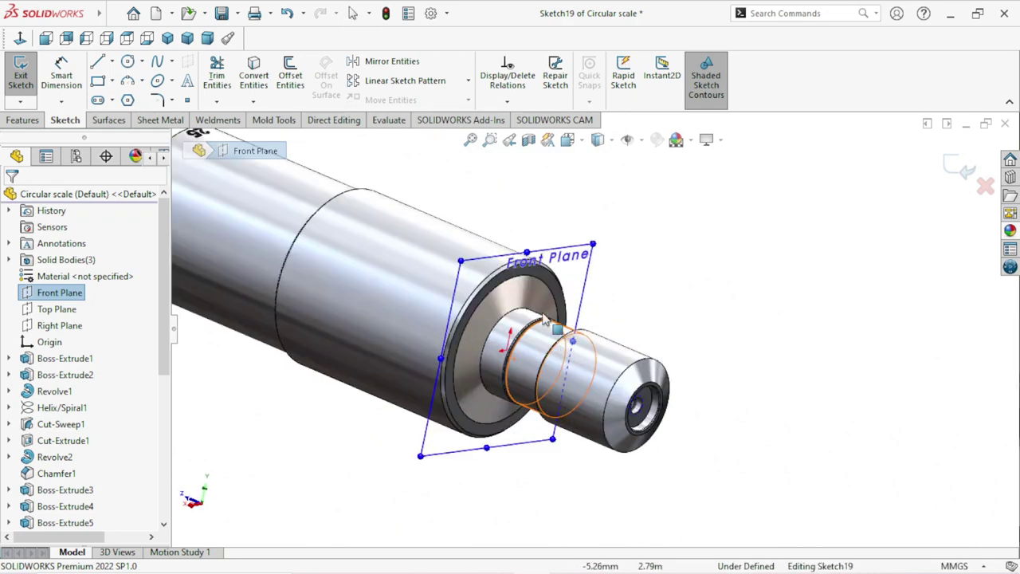
scroll(613, 366, "down", 3)
mouse_move(711, 231)
middle_mouse_down()
mouse_move(717, 226)
mouse_move(478, 239)
middle_mouse_up()
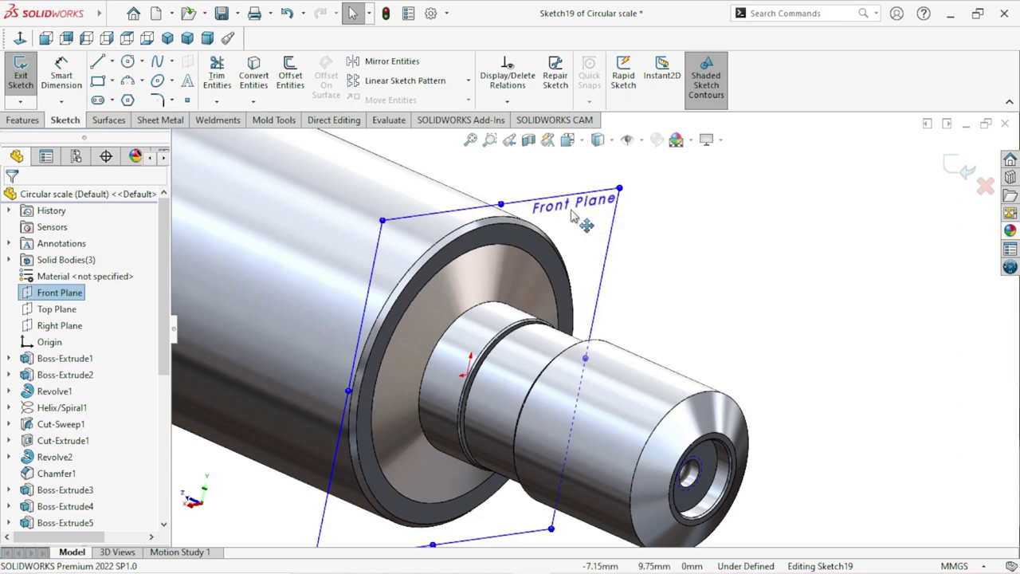
Step: Convert the 18 mm shoulder edge into a sketch circle in Sketch19
left_click(471, 229)
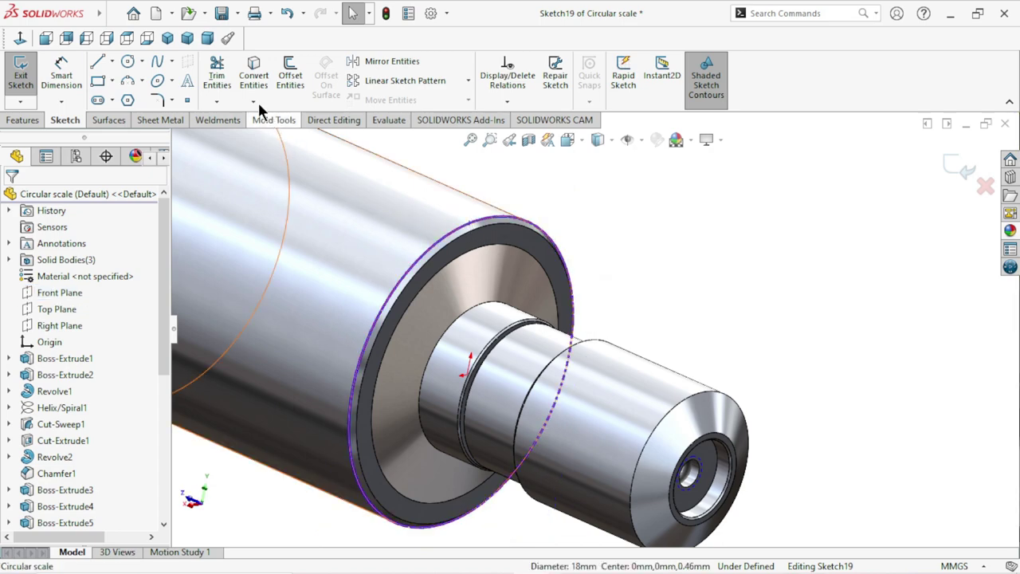
left_click(250, 86)
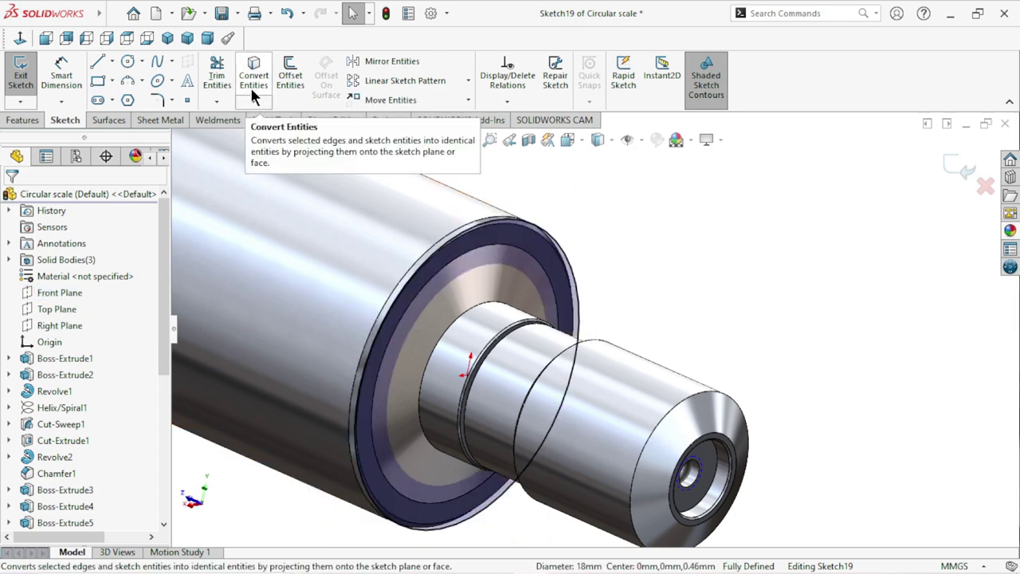
scroll(509, 292, "up", 3)
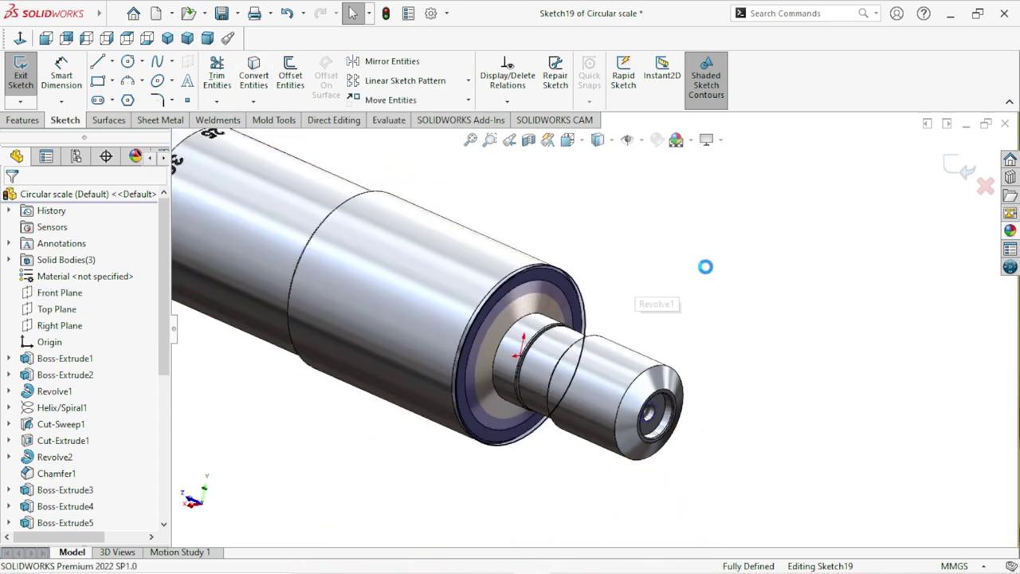
left_click(34, 120)
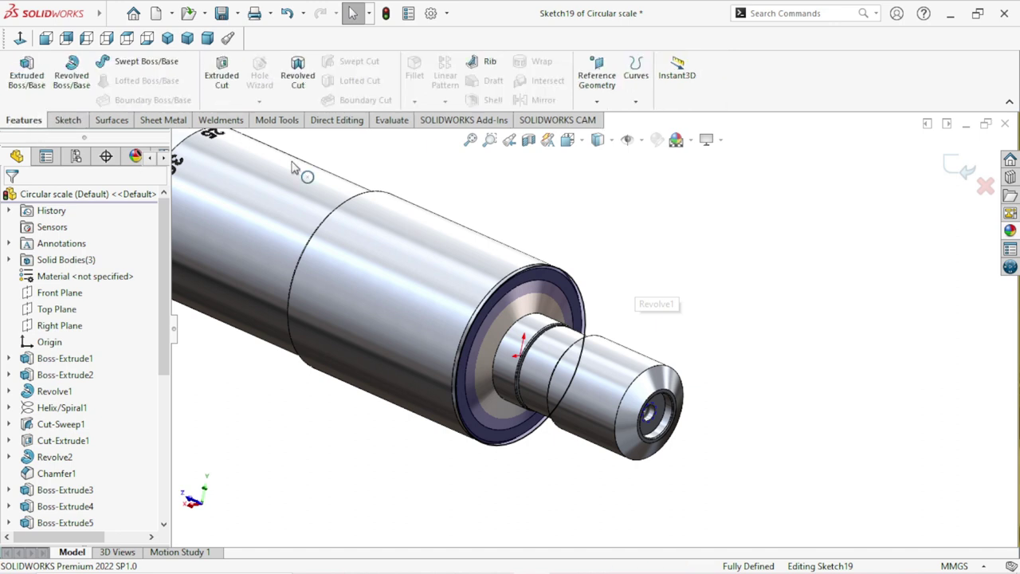
left_click(635, 101)
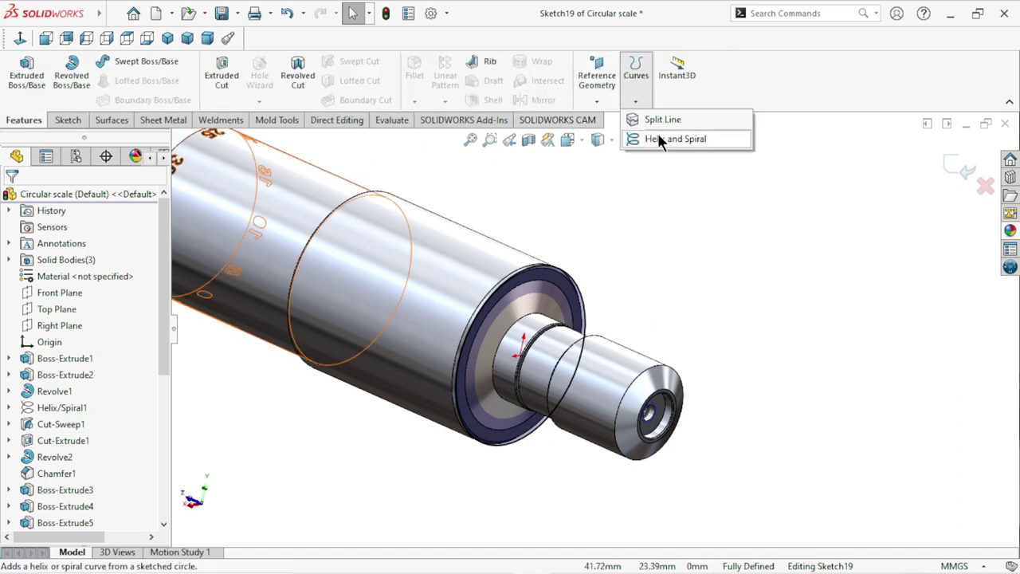
Step: Start a helix on the 18 mm circle with 60 mm pitch, 0.37 revolutions, Reverse direction unchecked
left_click(658, 137)
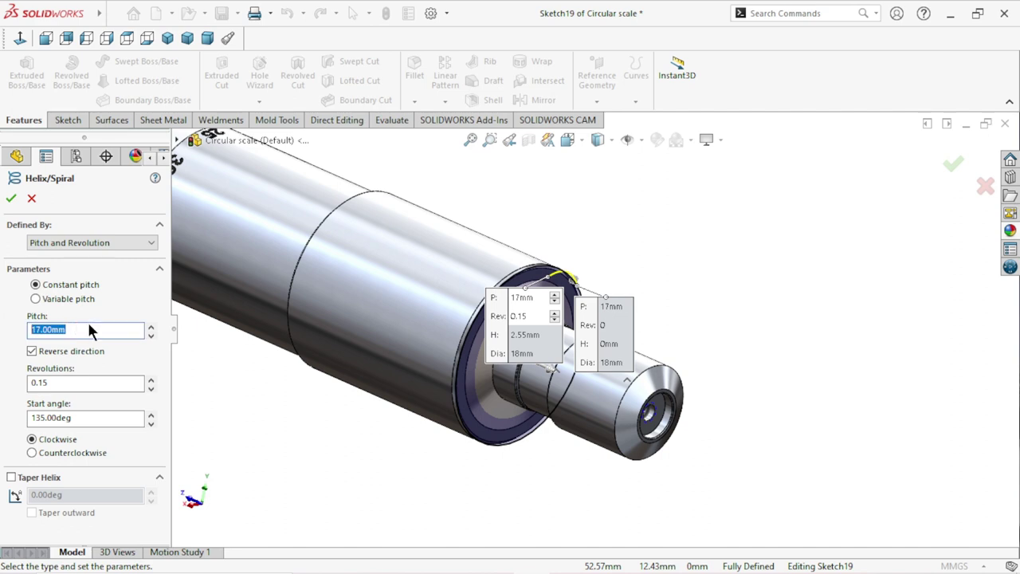
type("60")
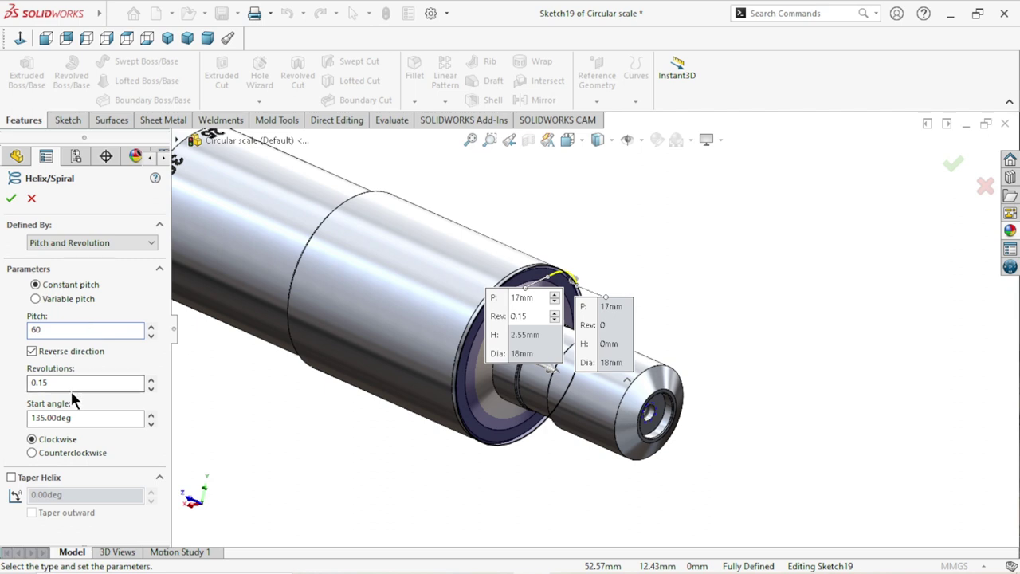
left_click(70, 385)
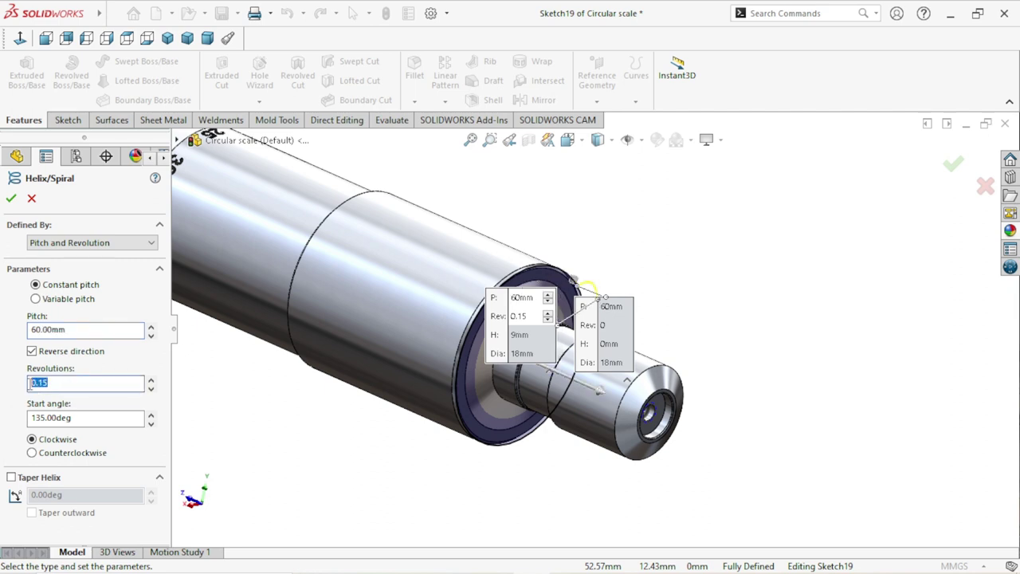
type("0")
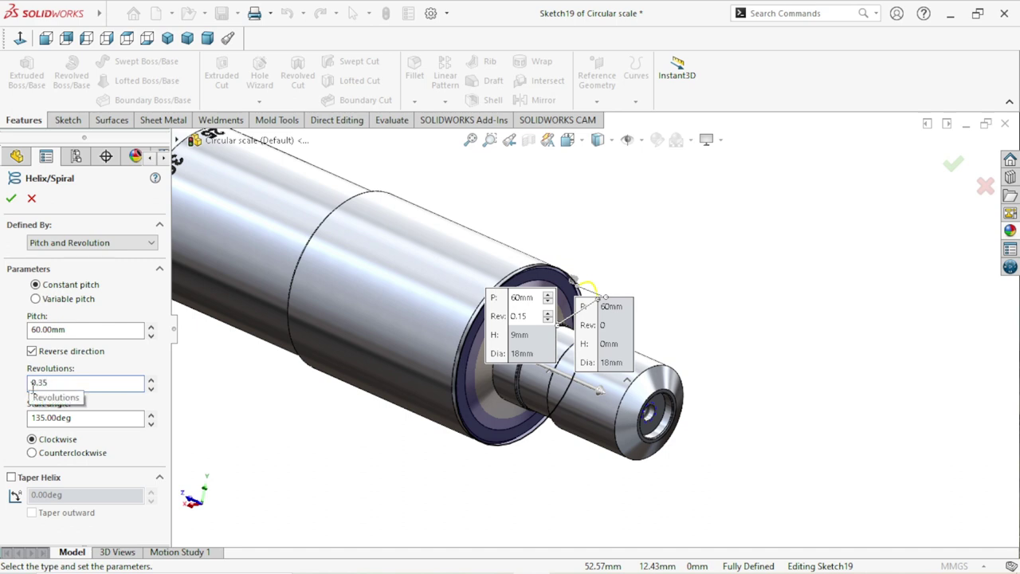
key("Return")
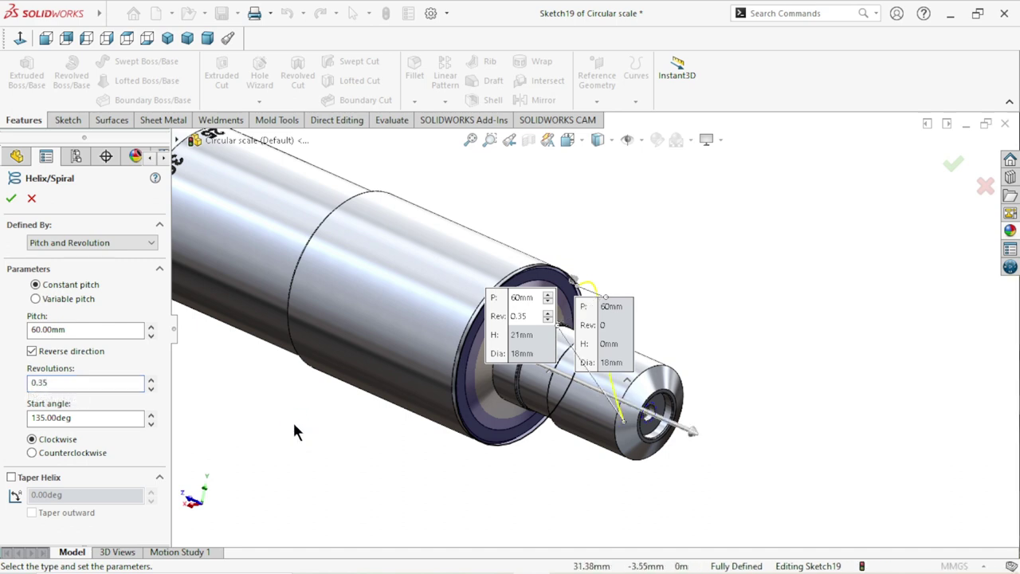
left_click(32, 352)
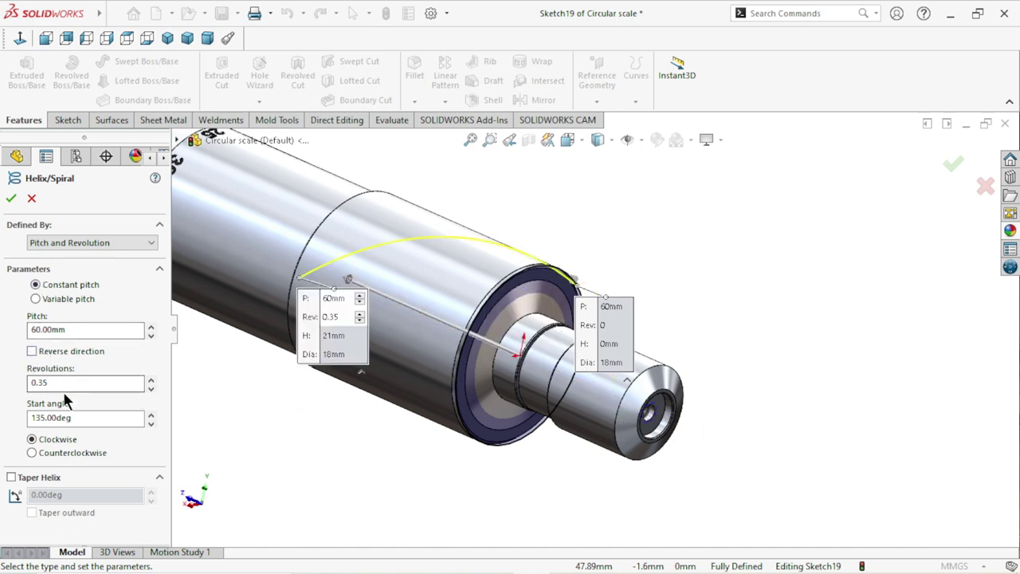
Step: Set the helix start angle to 270° and inspect the resulting helix path
middle_click_drag(256, 380, 282, 396)
type("0.37")
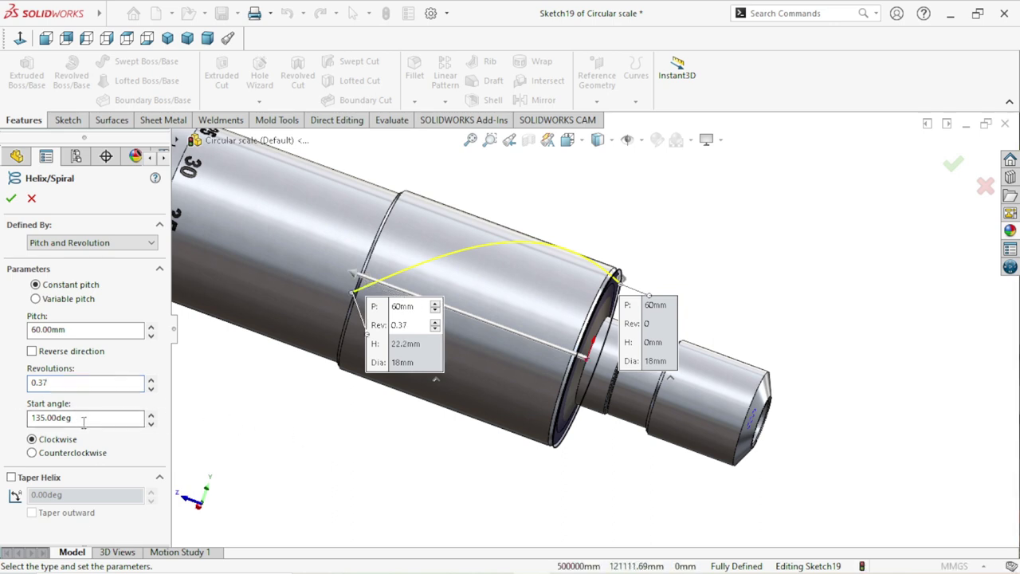
left_click_drag(84, 422, 2, 423)
type("270")
key("Return")
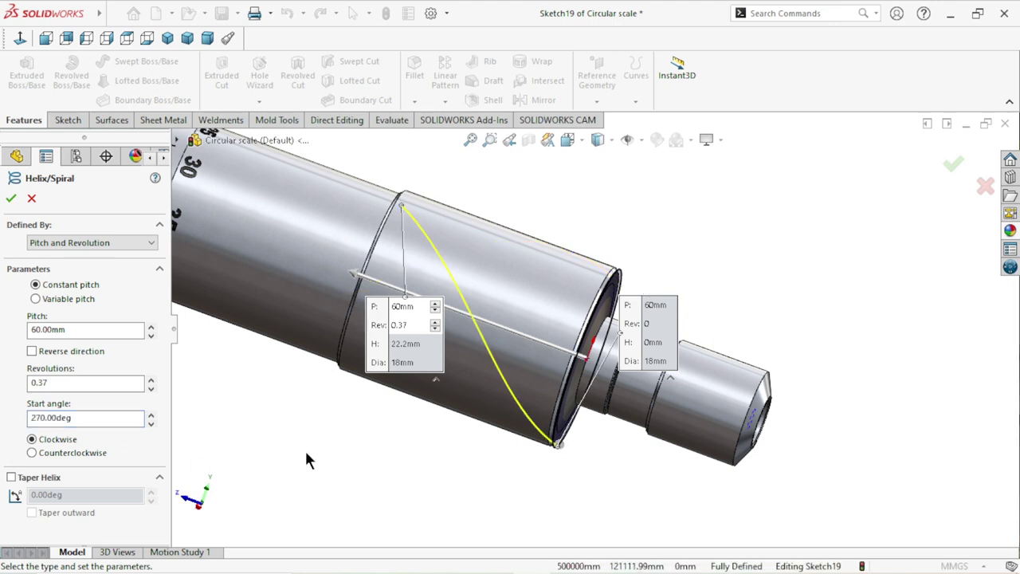
middle_click_drag(293, 452, 459, 356, "ctrl")
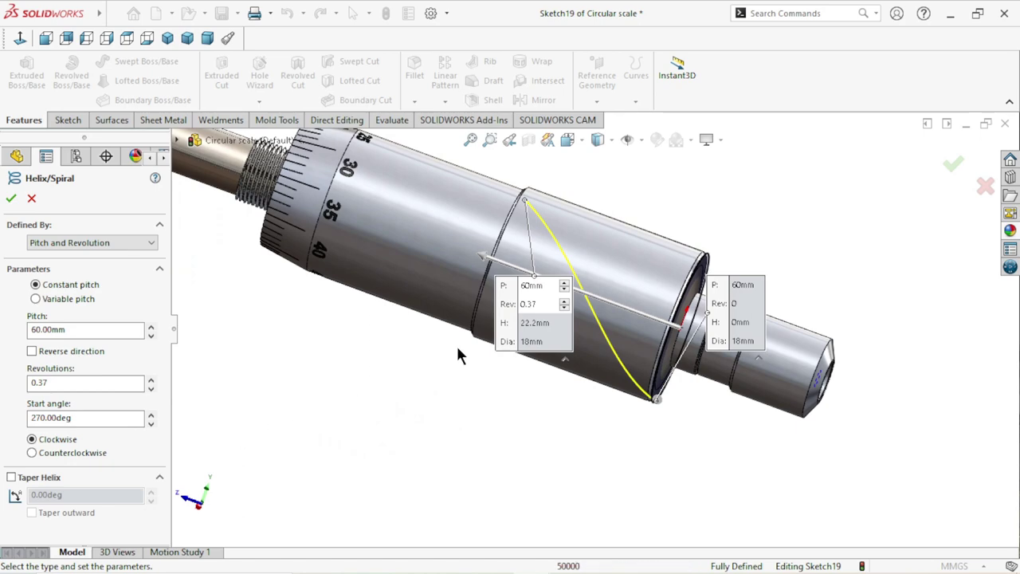
scroll(591, 204, "down", 3)
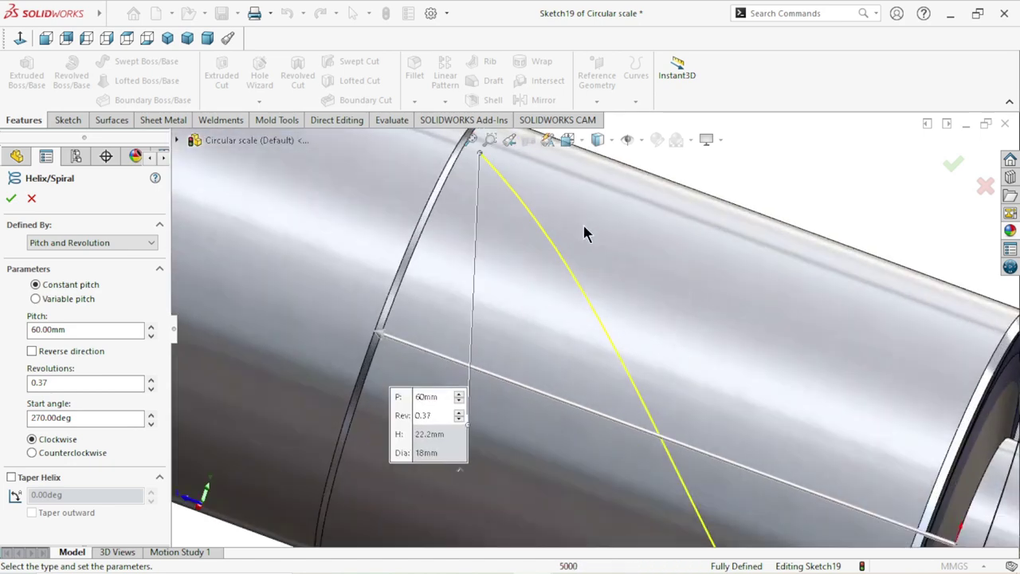
scroll(582, 222, "up", 2)
middle_click_drag(627, 237, 601, 391)
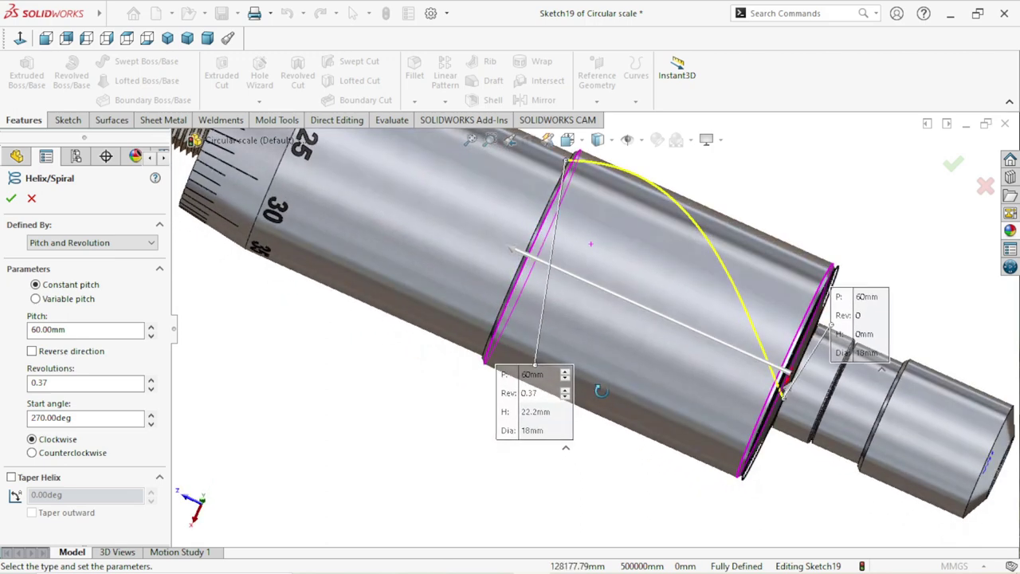
scroll(601, 390, "up", 2)
scroll(576, 401, "up", 2)
scroll(686, 384, "down", 1)
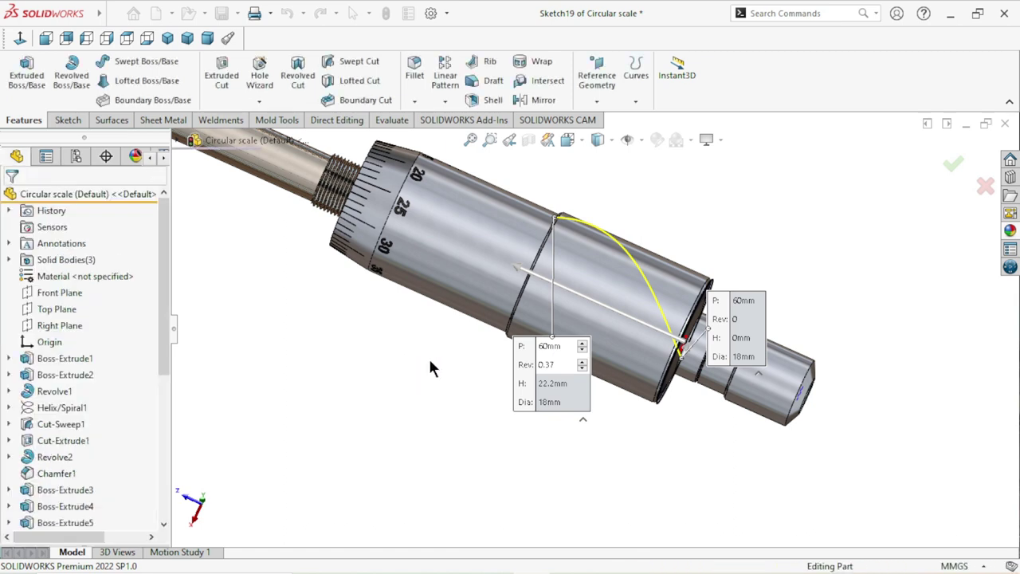
scroll(671, 344, "up", 2)
Step: Sketch a three-sided polygon on the Front Plane beside the part
scroll(671, 343, "down", 3)
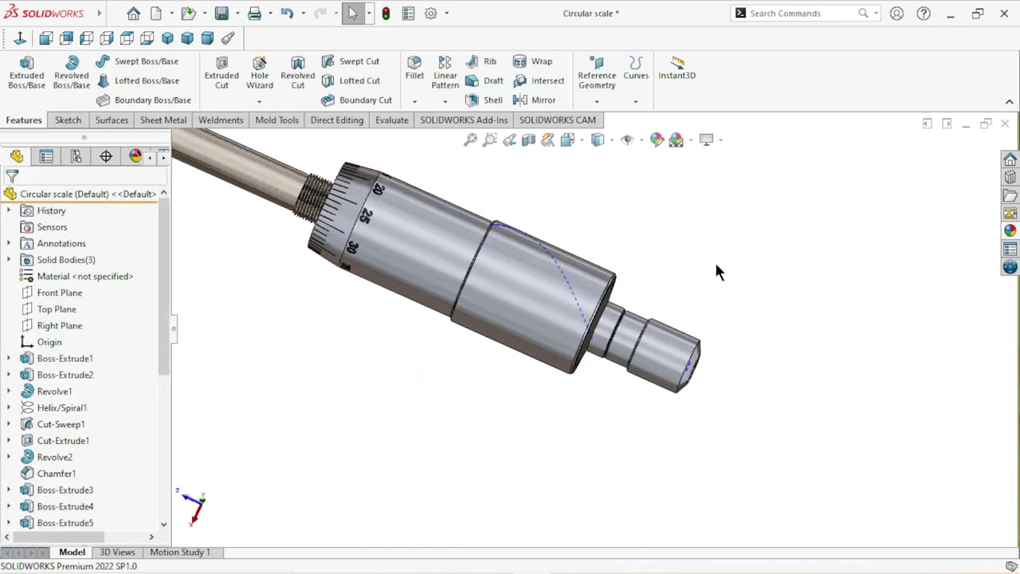
scroll(673, 316, "down", 1)
scroll(673, 316, "up", 1)
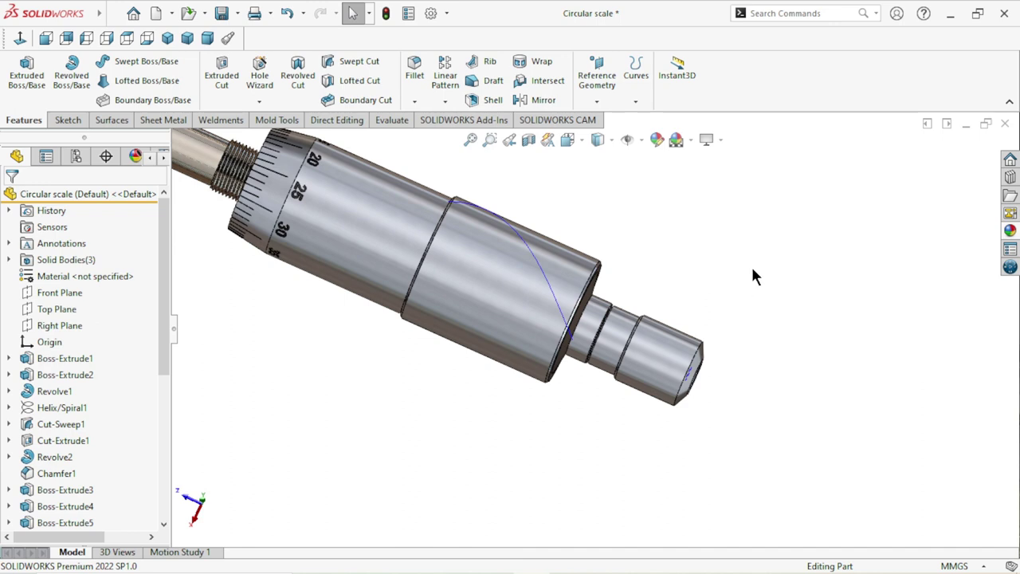
left_click(70, 294)
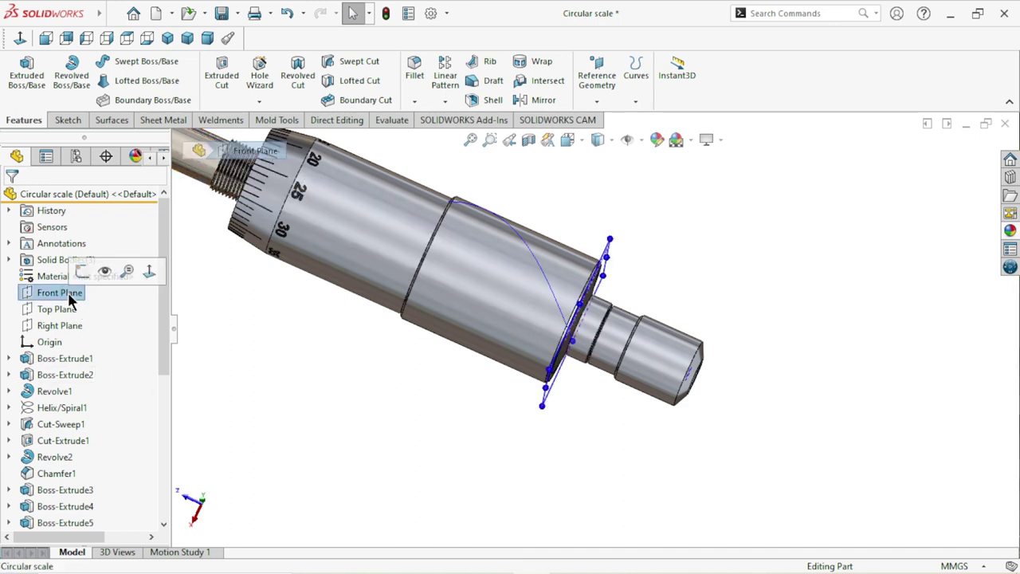
left_click(82, 272)
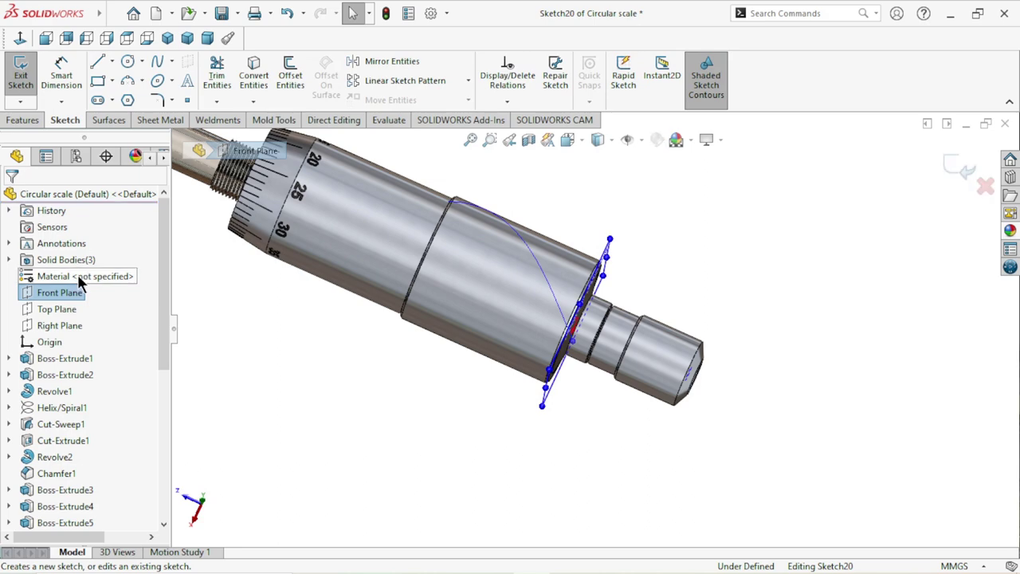
left_click(20, 40)
left_click(20, 40)
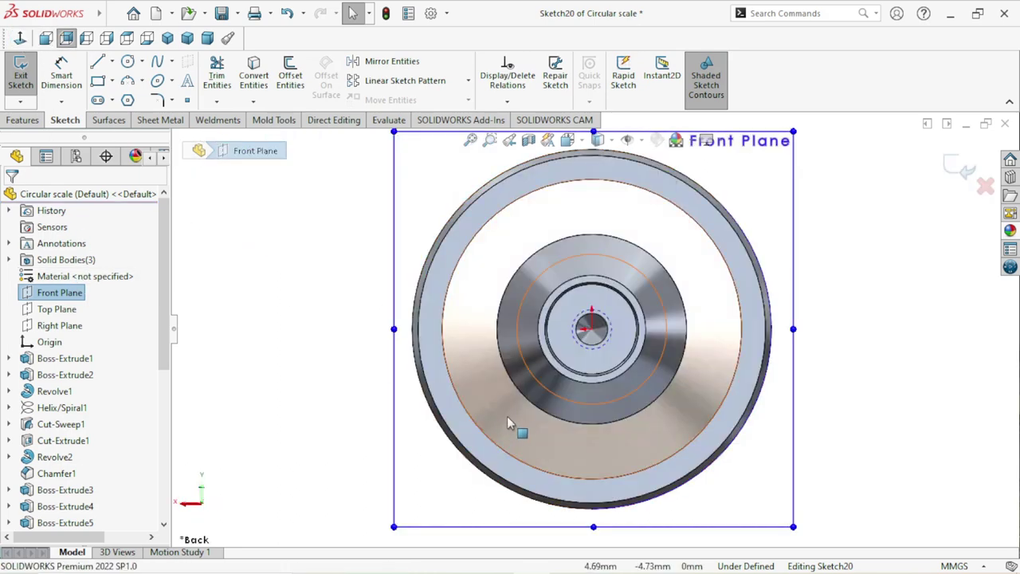
scroll(558, 421, "up", 2)
scroll(620, 398, "up", 2)
scroll(649, 328, "down", 2)
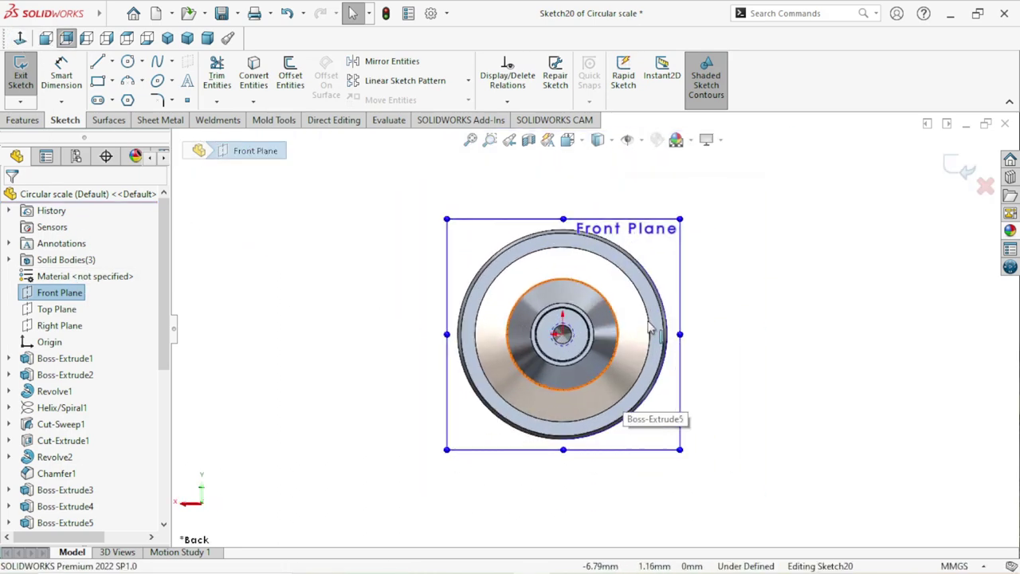
left_click(129, 102)
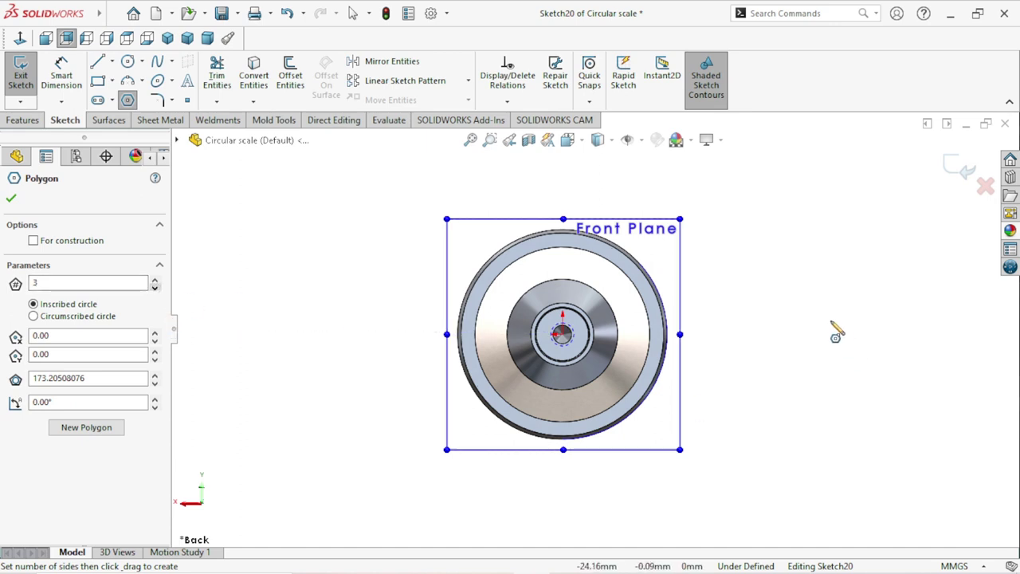
mouse_move(784, 285)
left_mouse_down()
mouse_move(790, 360)
mouse_move(780, 336)
left_mouse_up()
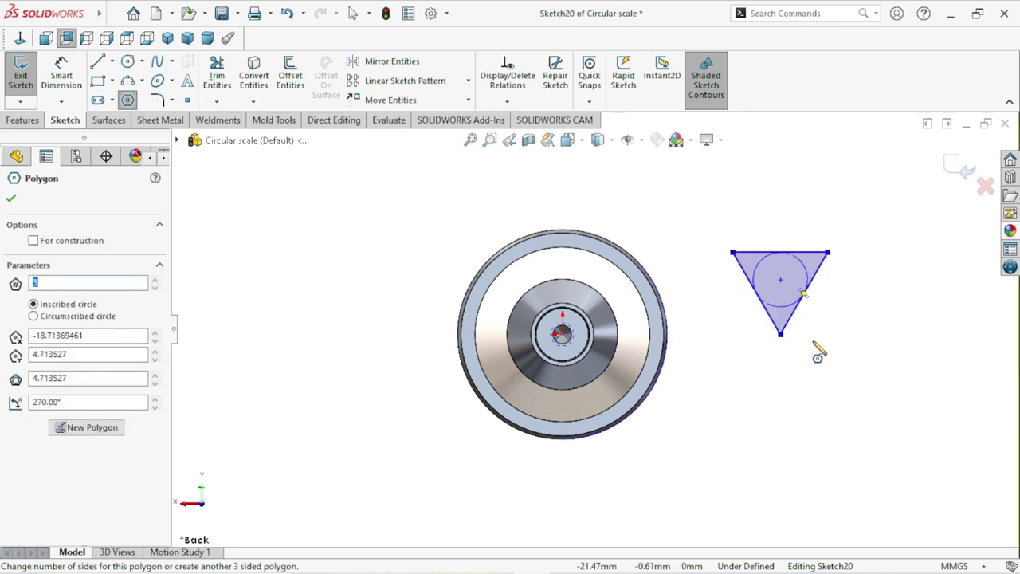
right_click(825, 344)
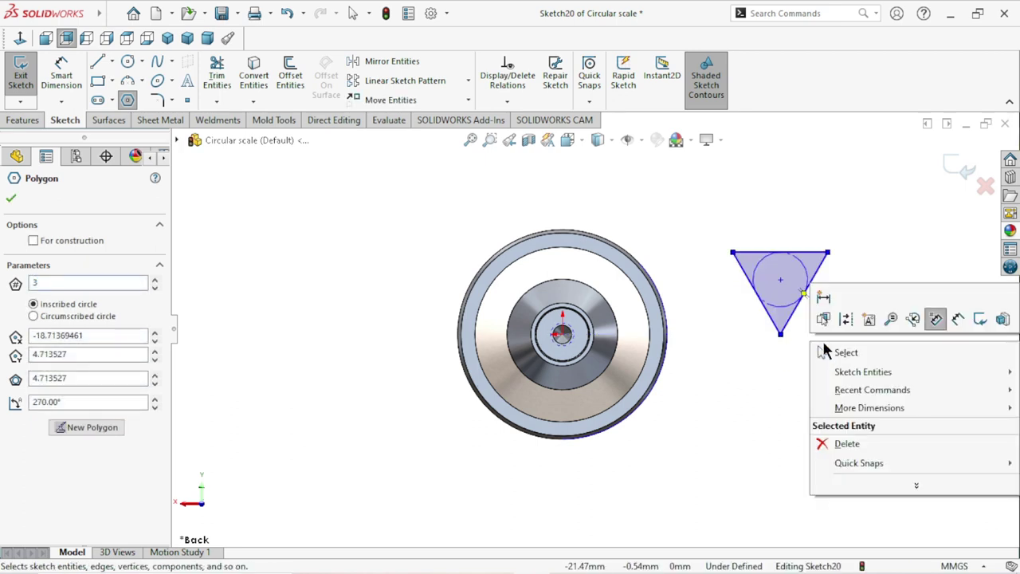
left_click(827, 351)
Step: Dimension the triangle's top edge to 0.5 mm
left_click(70, 94)
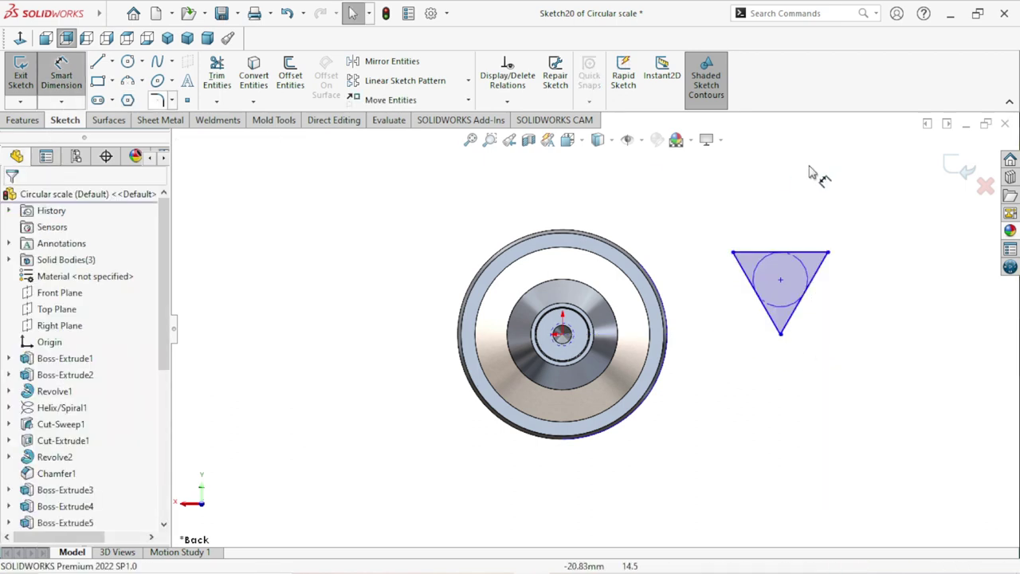
left_click(777, 221)
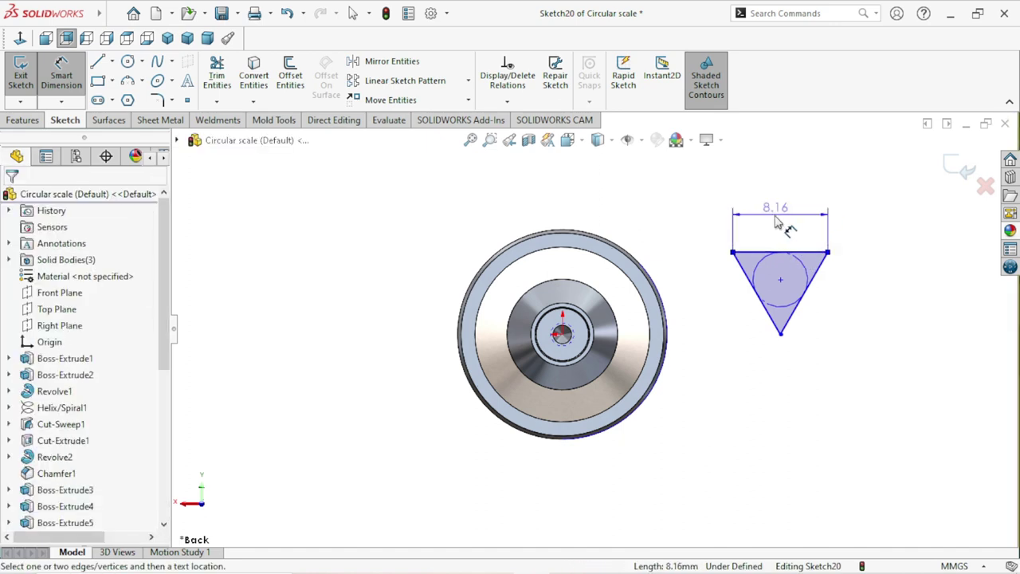
left_click(777, 223)
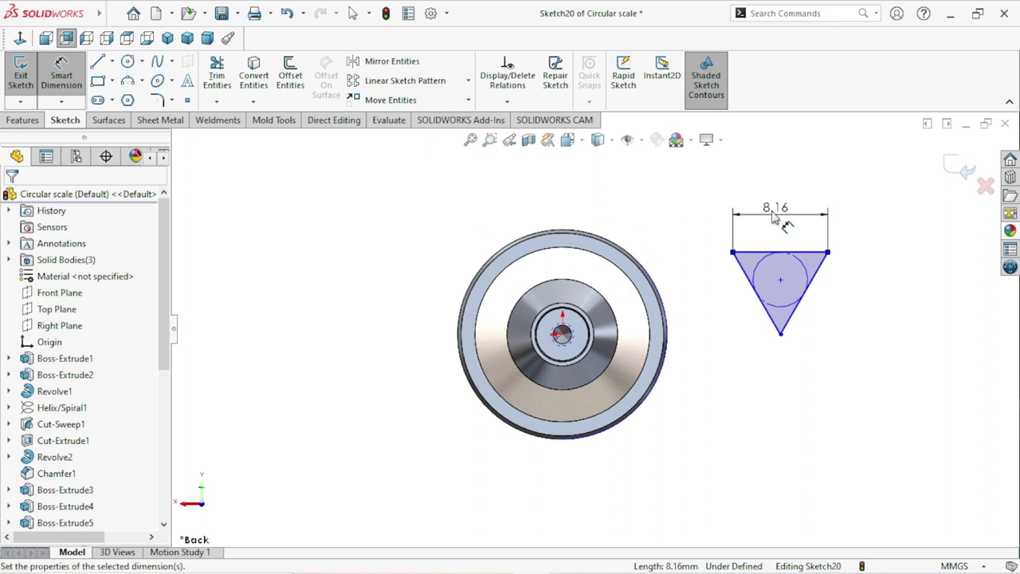
double_click(772, 215)
type("0.5")
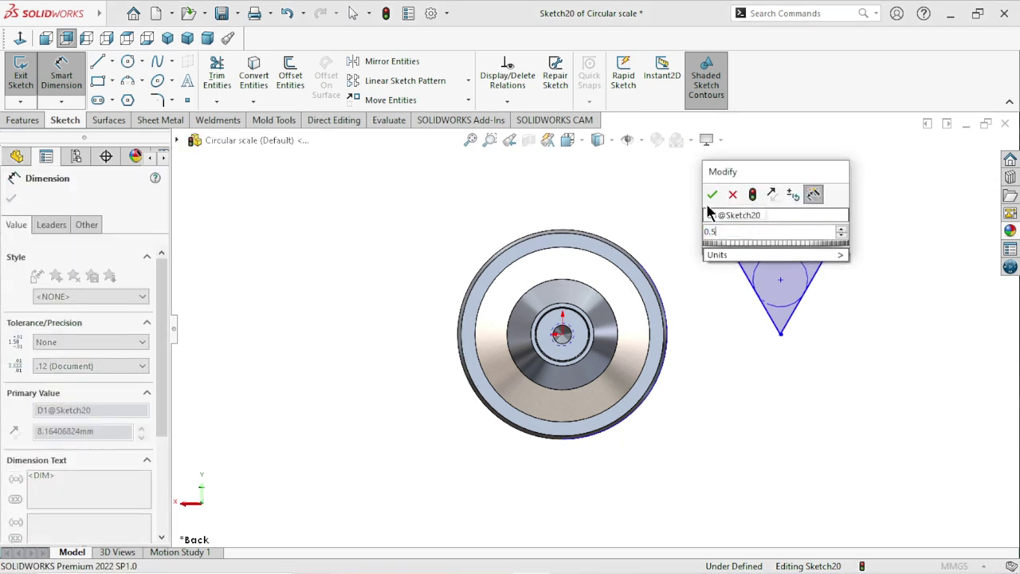
left_click(711, 194)
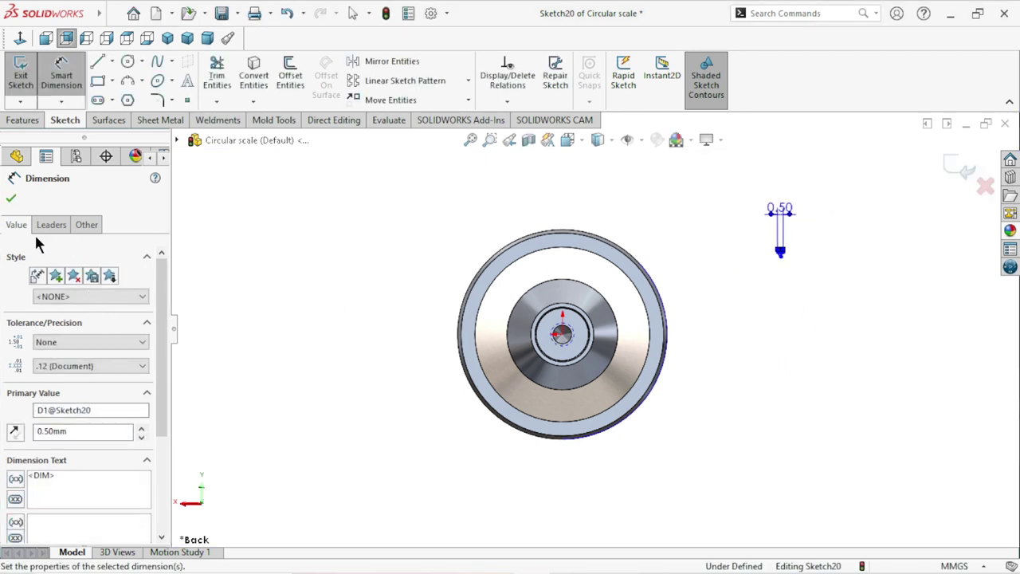
left_click(11, 199)
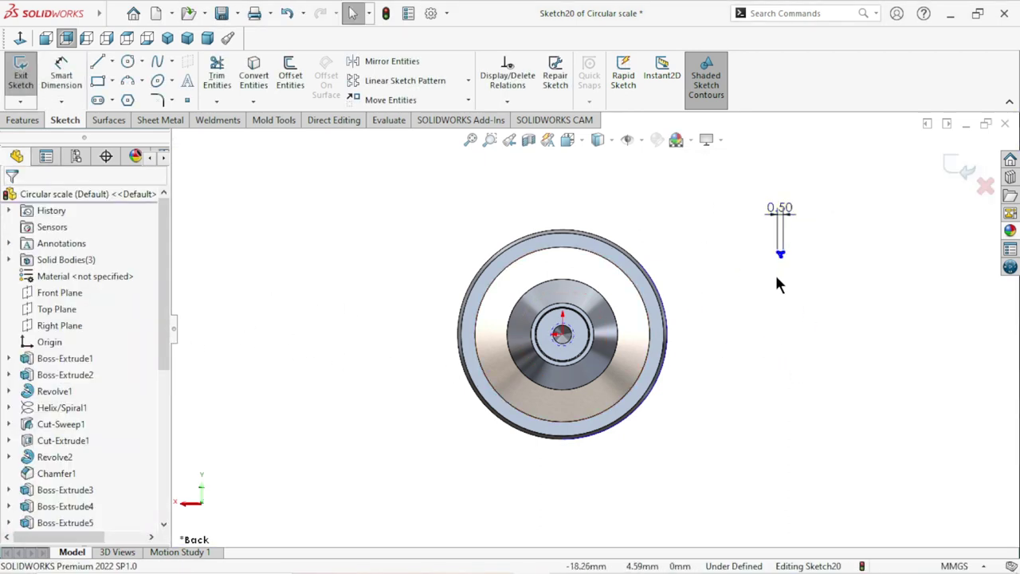
scroll(777, 271, "down", 3)
scroll(709, 268, "down", 2)
scroll(710, 268, "down", 3)
Step: Orbit and zoom to locate and select the triangle profile's centre point
scroll(669, 274, "down", 3)
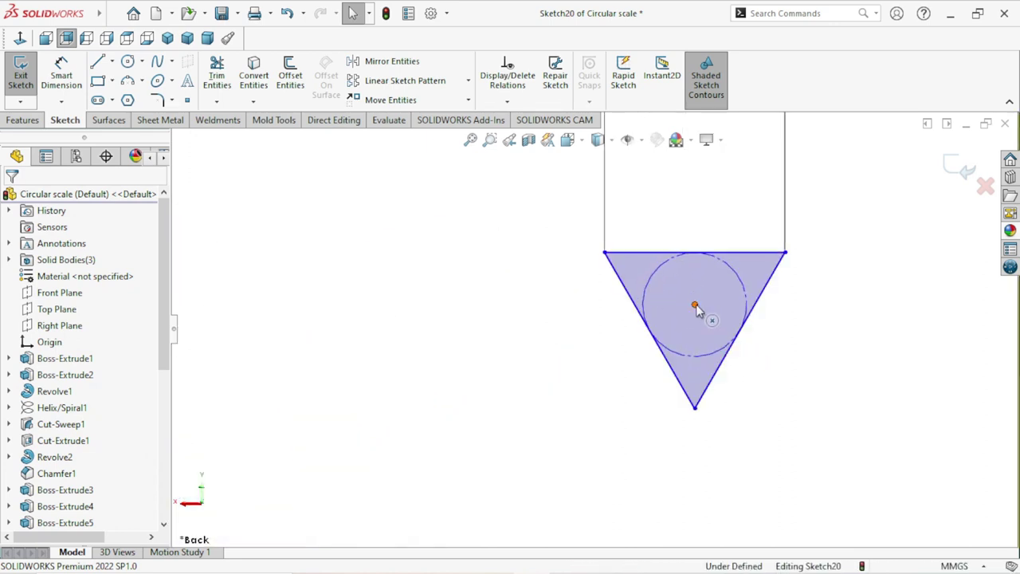
left_click(654, 380)
scroll(622, 395, "up", 3)
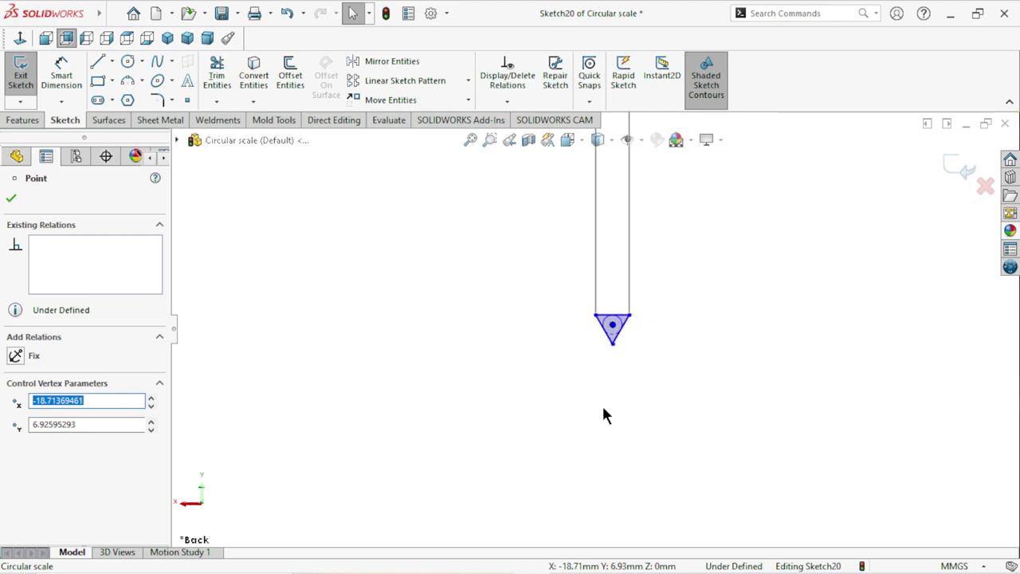
scroll(594, 406, "up", 3)
middle_click_drag(535, 410, 624, 486)
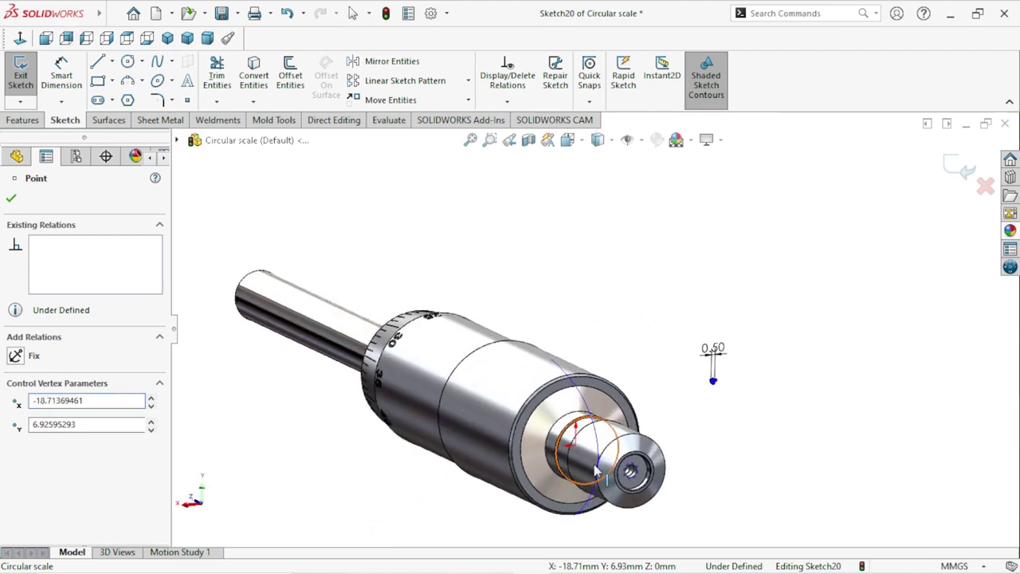
scroll(618, 482, "down", 3)
scroll(610, 471, "down", 1)
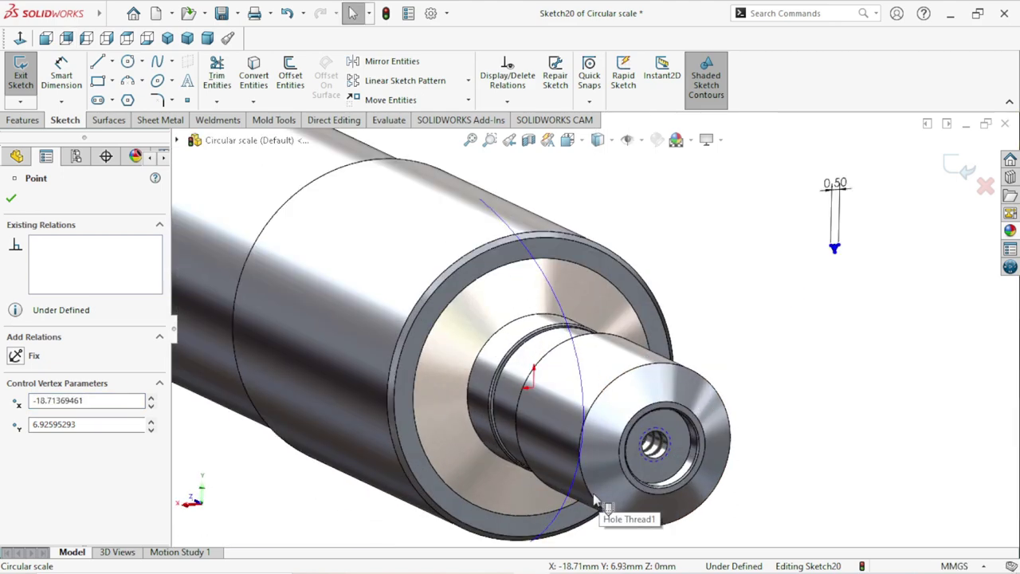
scroll(602, 462, "up", 2)
scroll(585, 401, "down", 4)
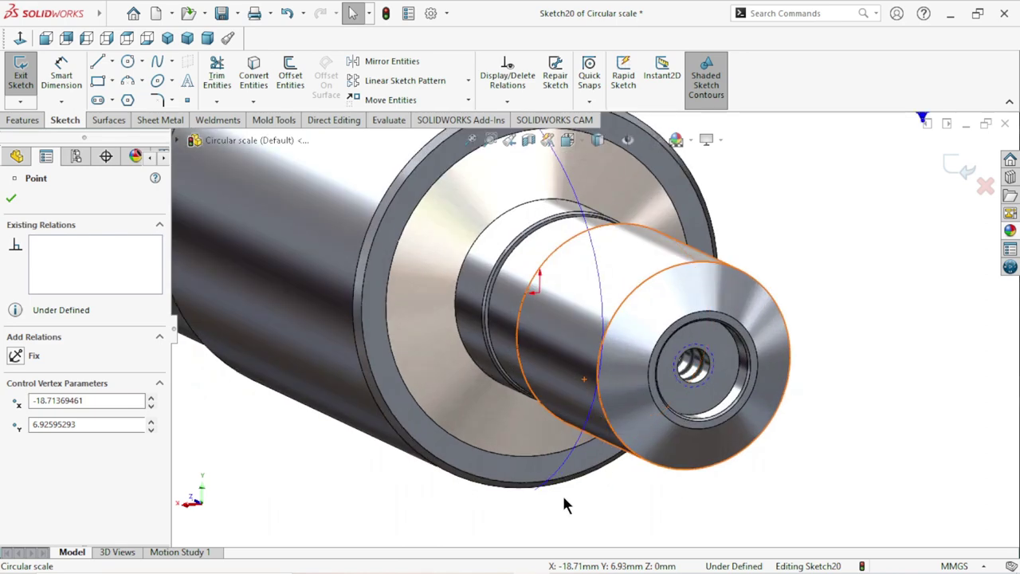
scroll(574, 494, "down", 1)
scroll(586, 482, "up", 5)
mouse_move(667, 363)
middle_mouse_down()
mouse_move(647, 345)
mouse_move(608, 358)
mouse_move(581, 286)
mouse_move(587, 228)
mouse_move(574, 219)
mouse_move(478, 235)
middle_mouse_up()
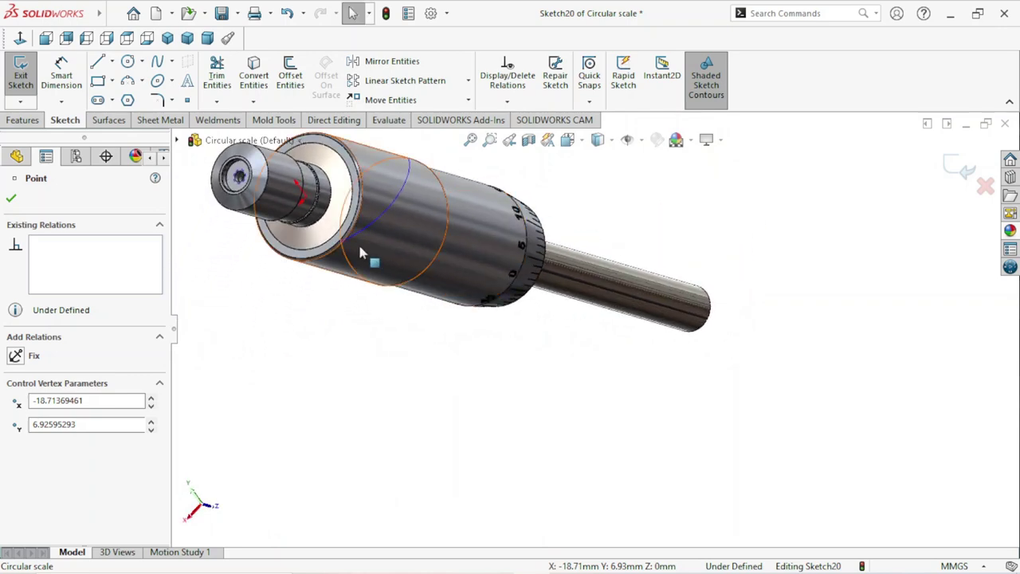
scroll(361, 254, "down", 4)
scroll(529, 245, "down", 2)
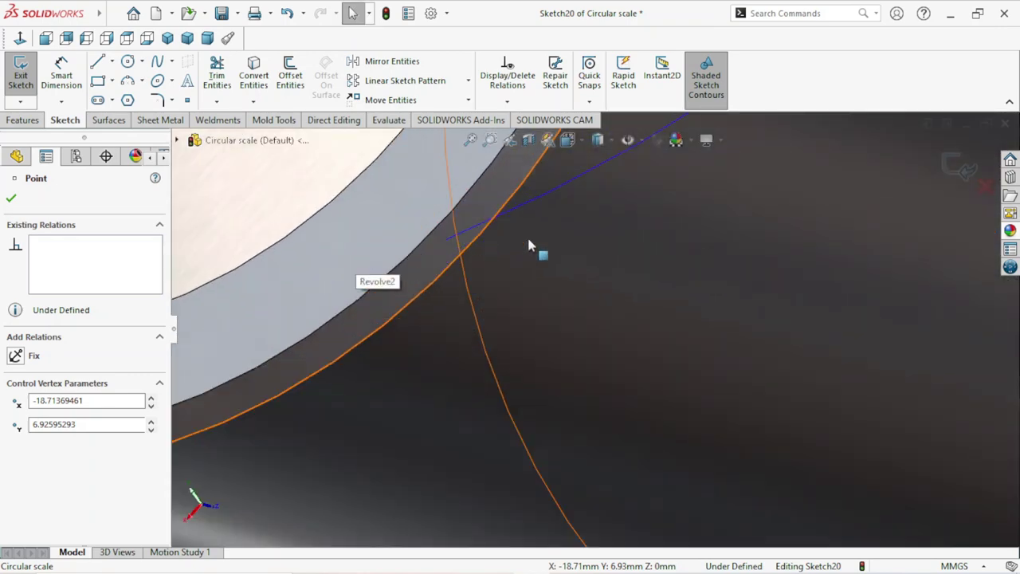
key("Escape")
left_click(446, 241)
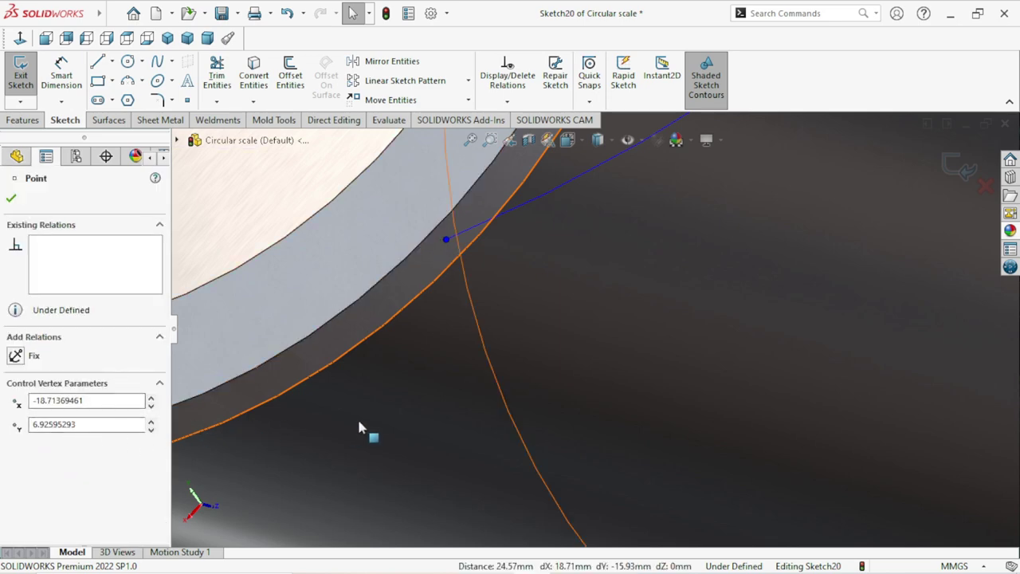
scroll(358, 417, "up", 5)
scroll(489, 413, "up", 3)
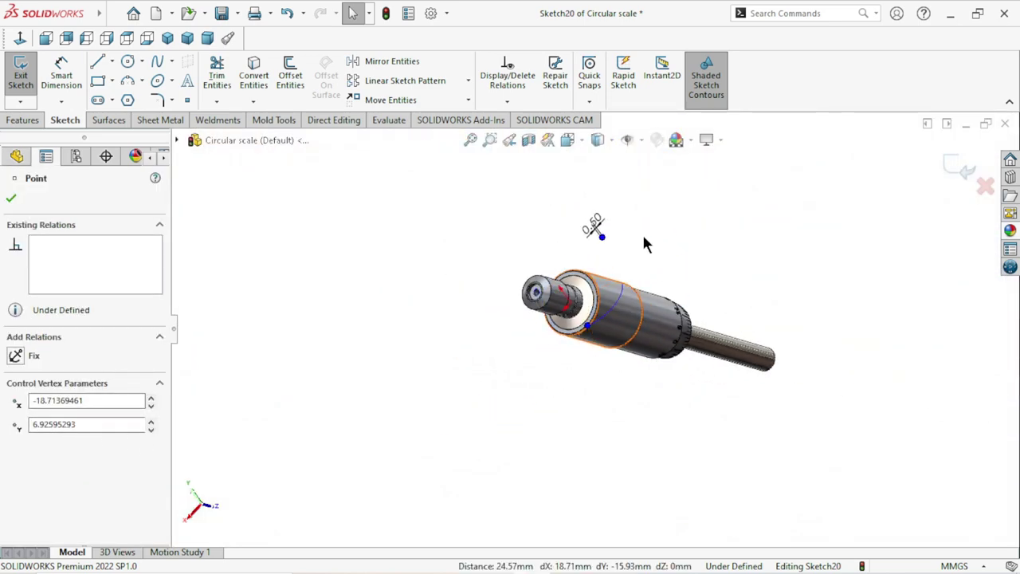
scroll(560, 273, "down", 3)
scroll(566, 271, "down", 3)
scroll(568, 271, "down", 1)
scroll(579, 252, "down", 2)
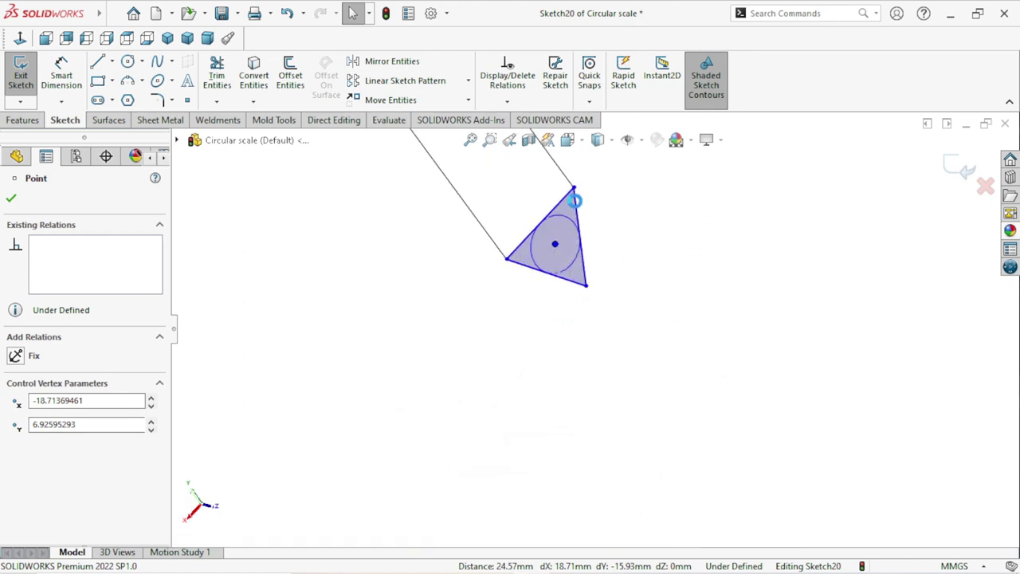
scroll(625, 307, "down", 1)
scroll(630, 315, "up", 2)
scroll(632, 319, "up", 2)
scroll(629, 337, "up", 3)
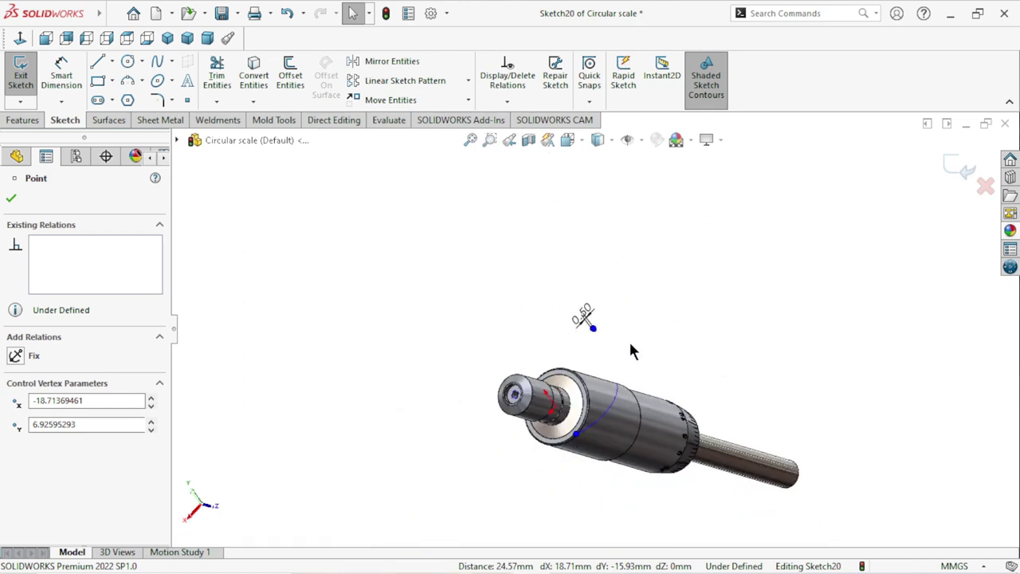
left_click(713, 321)
scroll(555, 442, "down", 2)
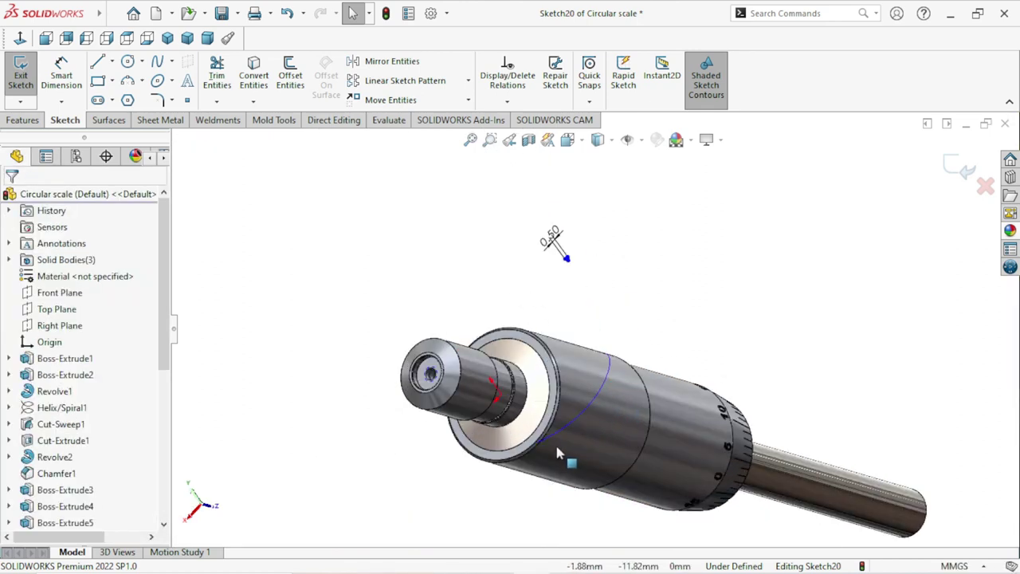
scroll(545, 427, "down", 3)
scroll(548, 403, "down", 3)
scroll(550, 398, "down", 1)
scroll(567, 367, "down", 1)
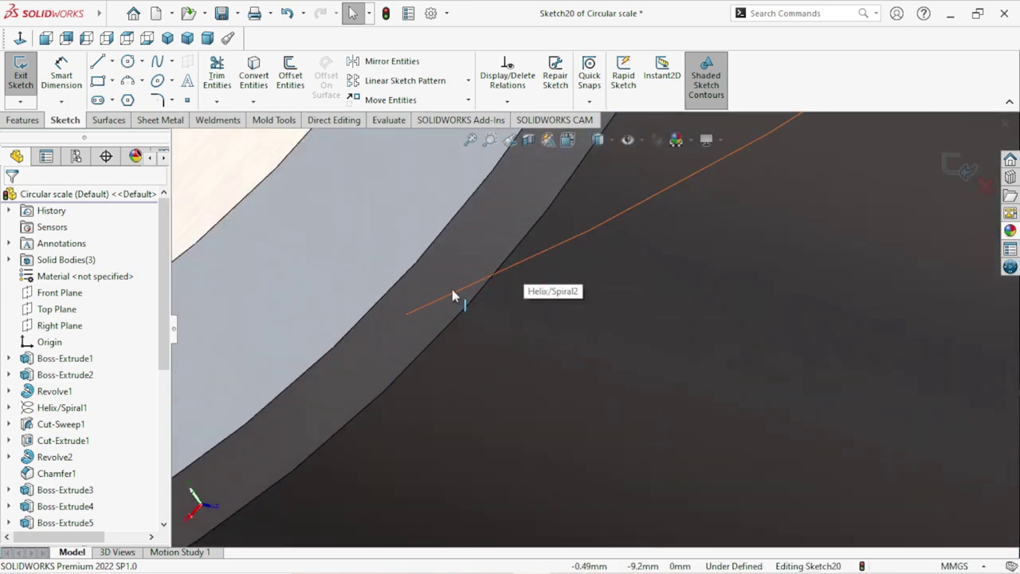
Step: Pierce the profile centre point onto the Helix/Spiral2 curve, fully defining Sketch20
left_click(536, 262)
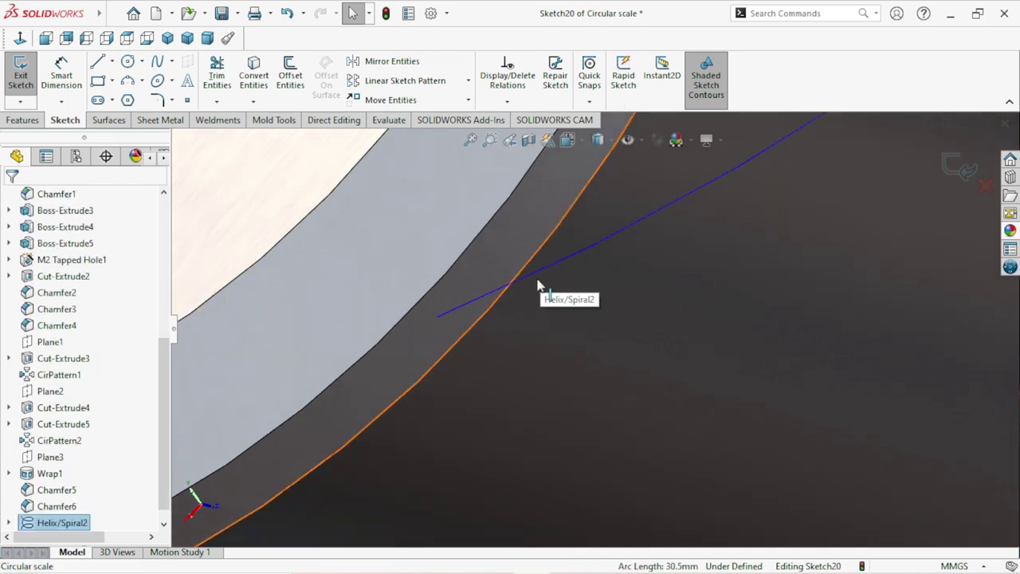
scroll(538, 285, "up", 5)
scroll(524, 337, "up", 5)
scroll(524, 296, "up", 4)
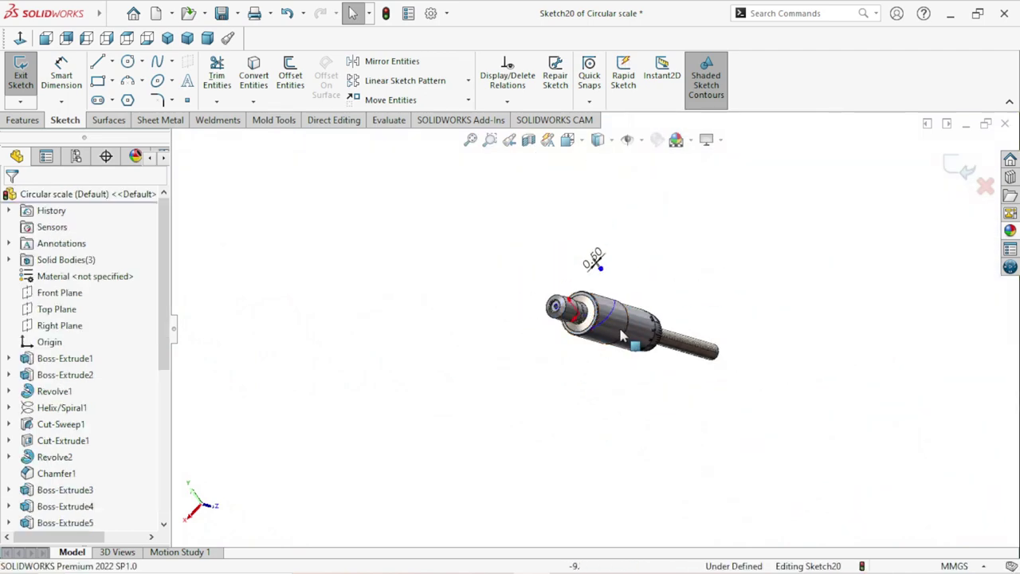
scroll(587, 290, "down", 5)
scroll(601, 296, "down", 5)
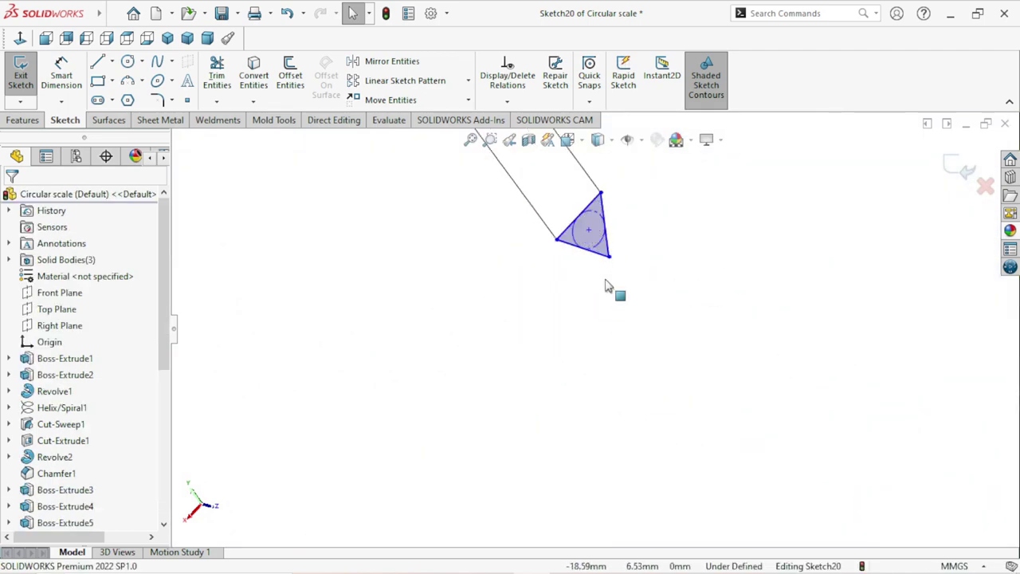
scroll(606, 291, "down", 5)
left_click(569, 178)
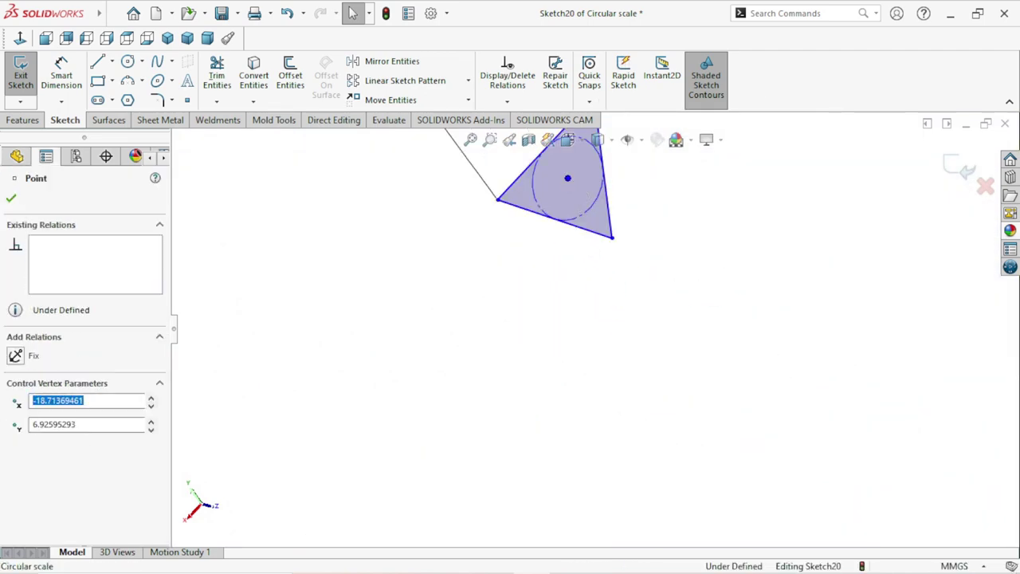
scroll(558, 288, "up", 5)
scroll(557, 295, "up", 3)
scroll(558, 302, "up", 3)
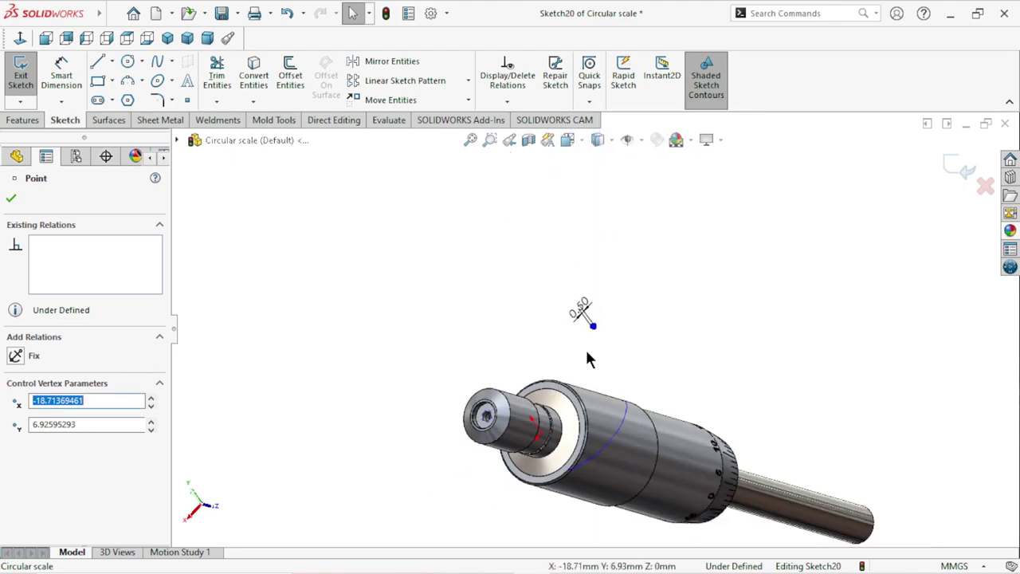
scroll(579, 410, "down", 5)
scroll(651, 368, "down", 3)
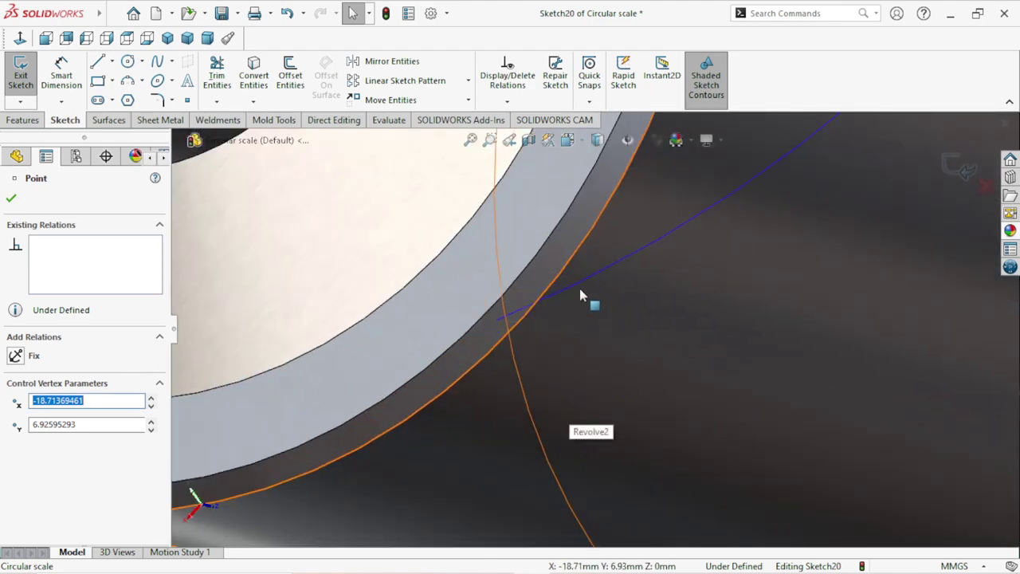
key("Escape")
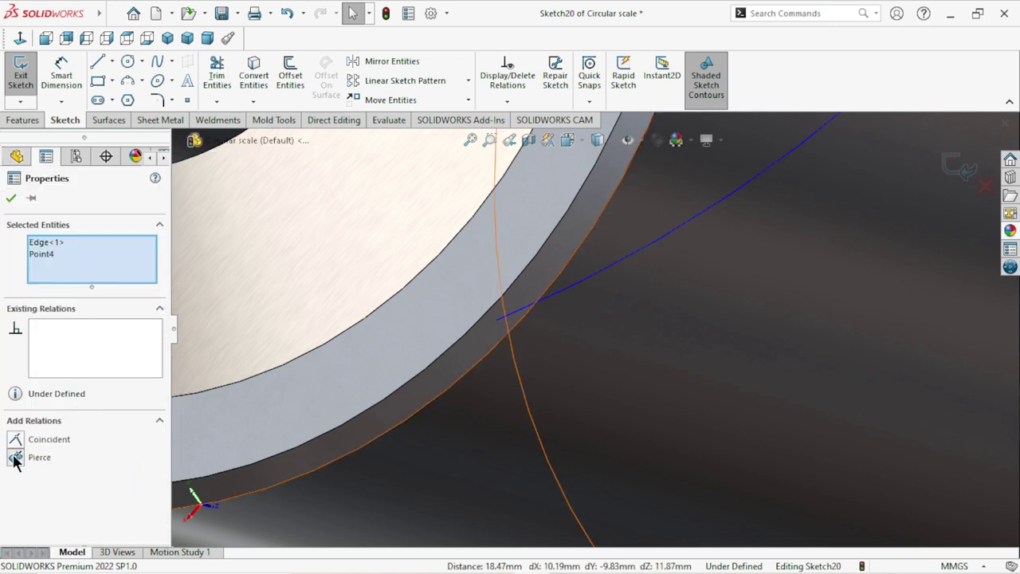
left_click(15, 457)
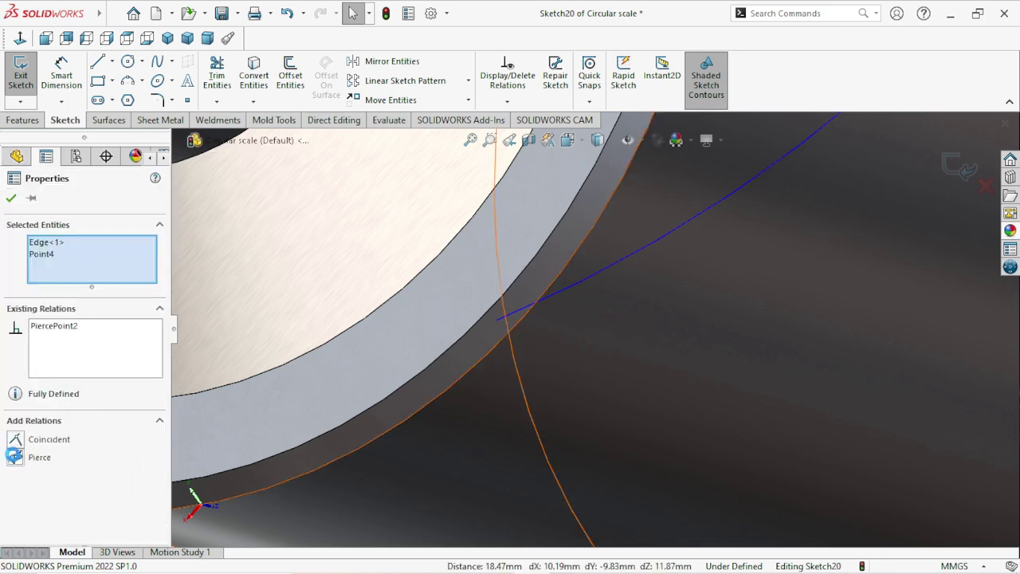
left_click(12, 199)
key("f")
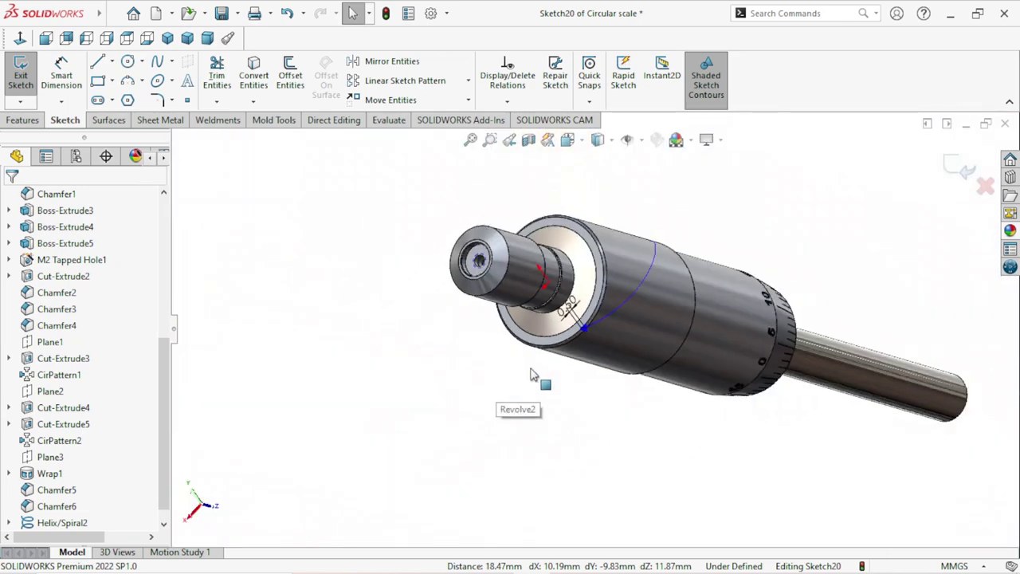
scroll(657, 322, "down", 2)
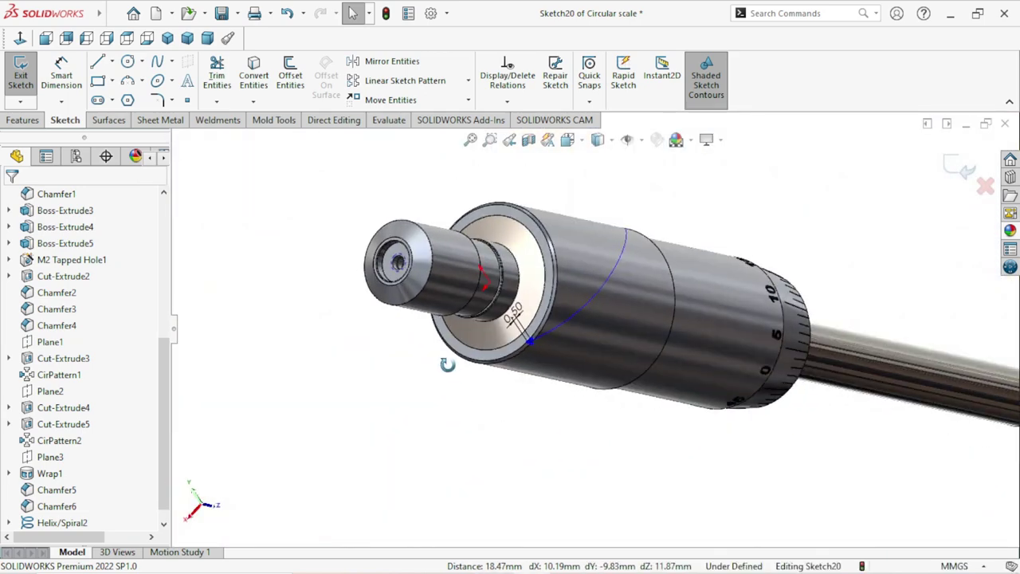
mouse_move(447, 364)
middle_mouse_down()
mouse_move(470, 444)
mouse_move(449, 431)
middle_mouse_up()
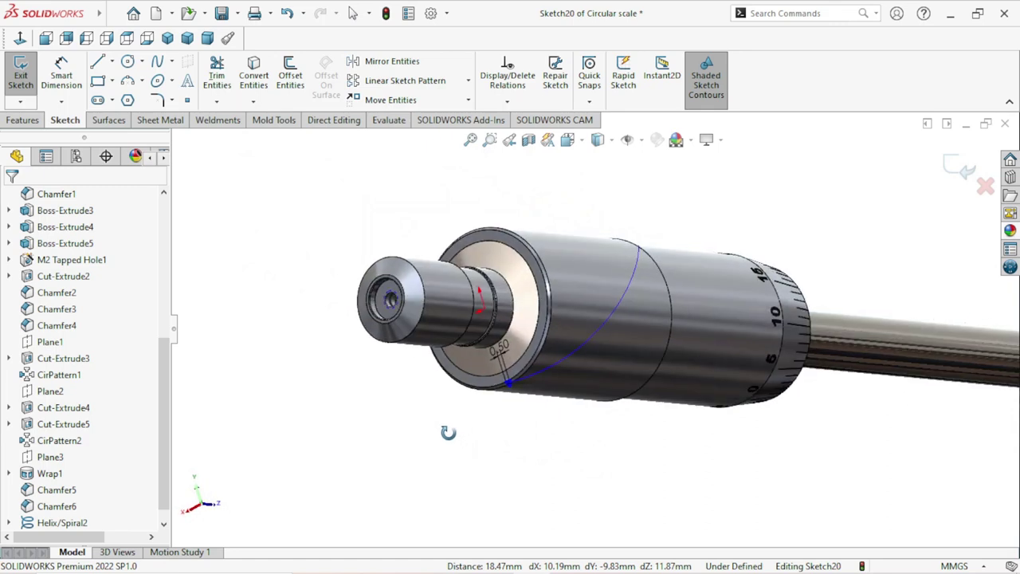
Step: Exit Sketch20 and swept-cut its triangle along Helix/Spiral2 to form Cut-Sweep2
left_click(20, 119)
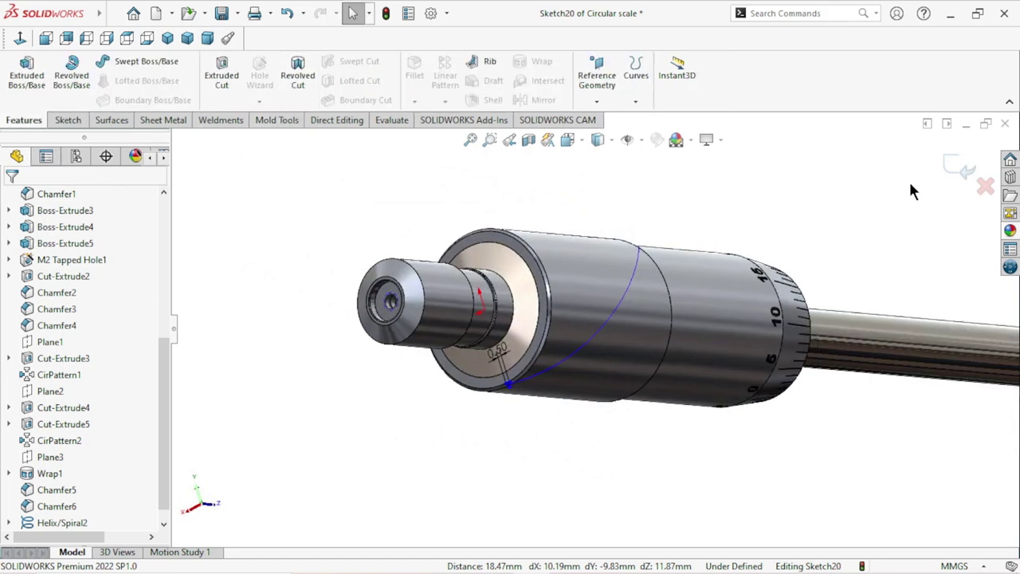
left_click(964, 169)
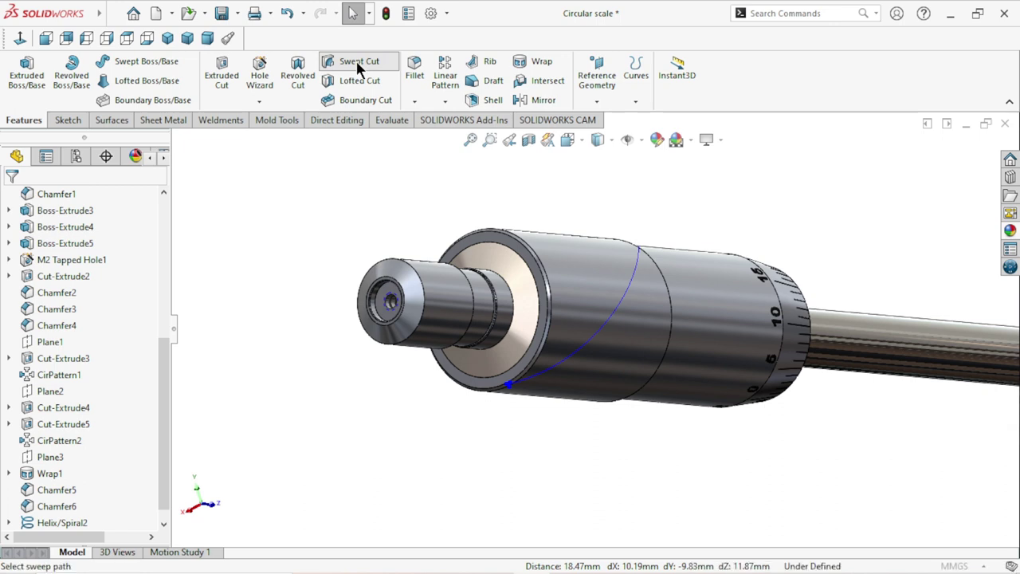
left_click(356, 60)
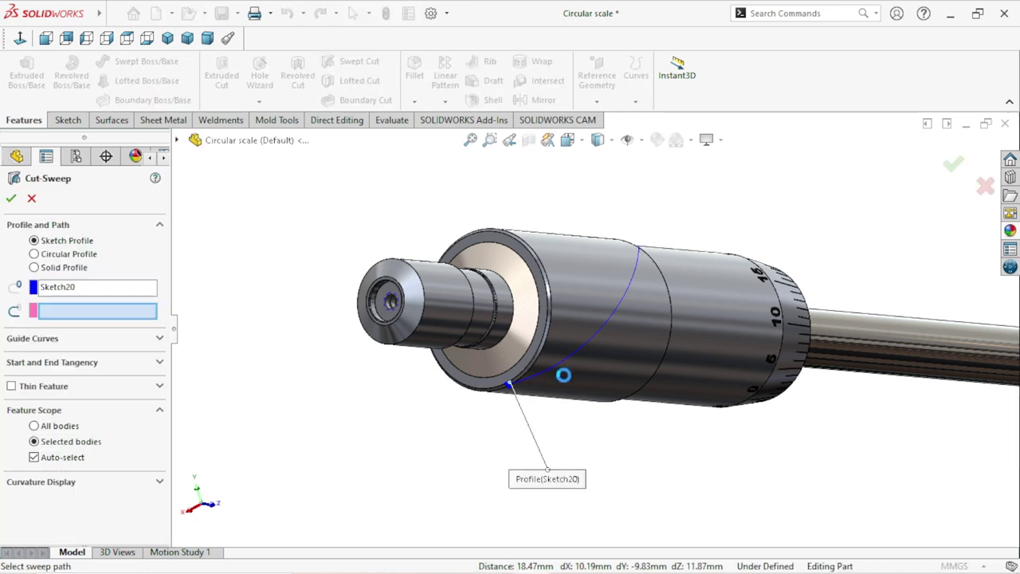
scroll(558, 382, "down", 2)
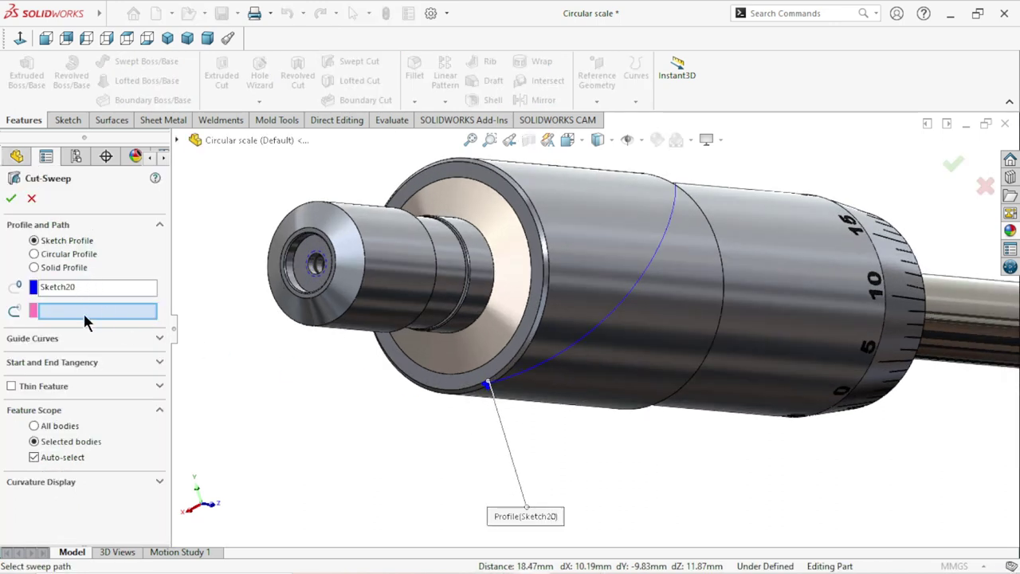
left_click(541, 367)
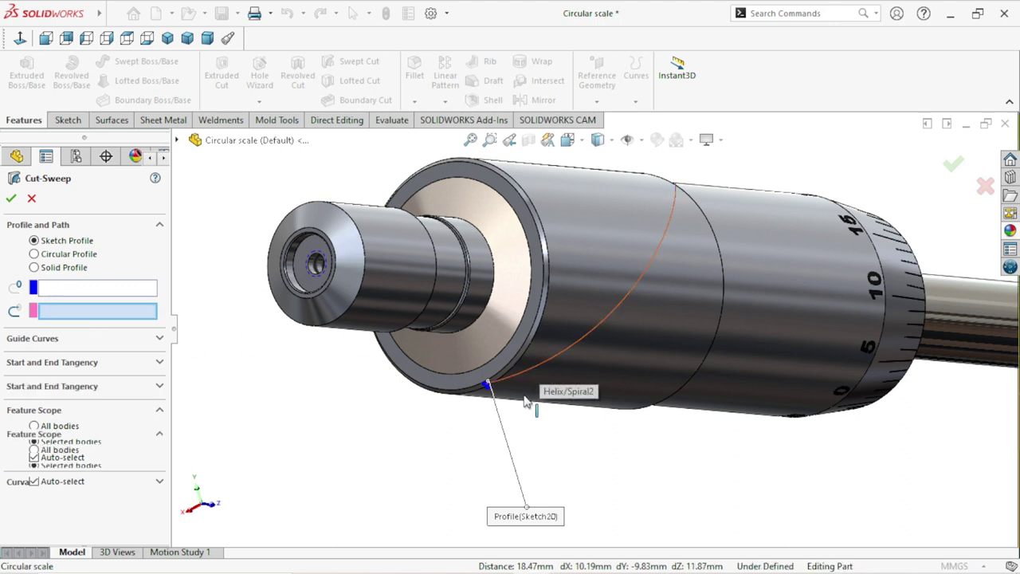
scroll(467, 431, "up", 3)
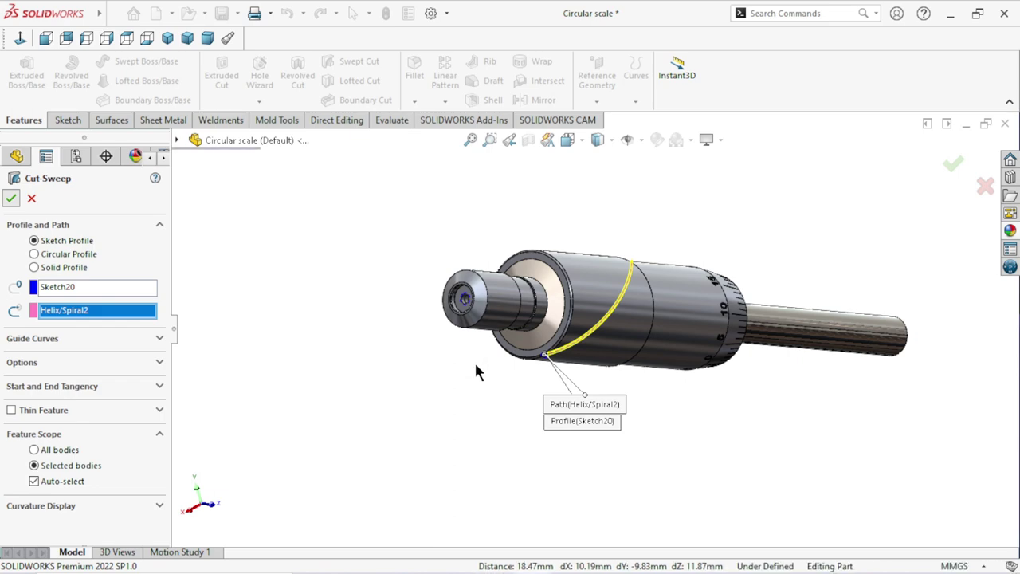
scroll(651, 376, "down", 3)
scroll(637, 364, "up", 1)
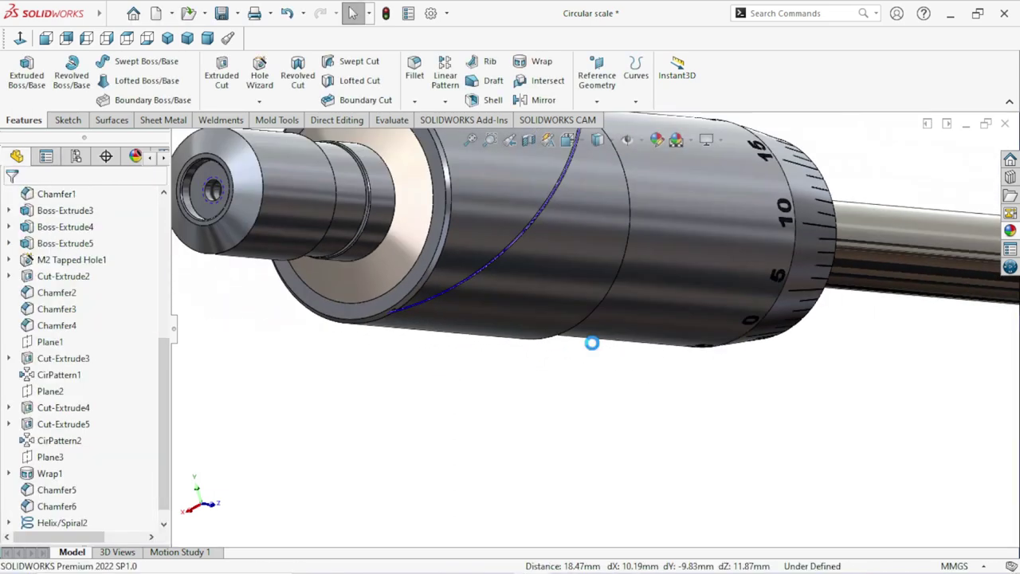
scroll(159, 446, "down", 1)
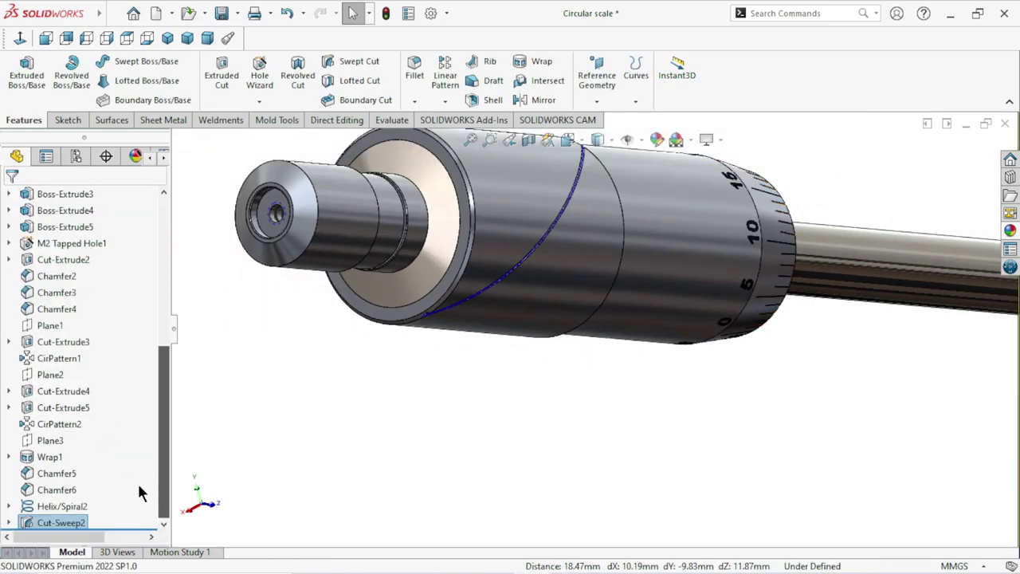
Step: Hide the Helix/Spiral2 curve and check the groove at the sleeve's left end
left_click(57, 507)
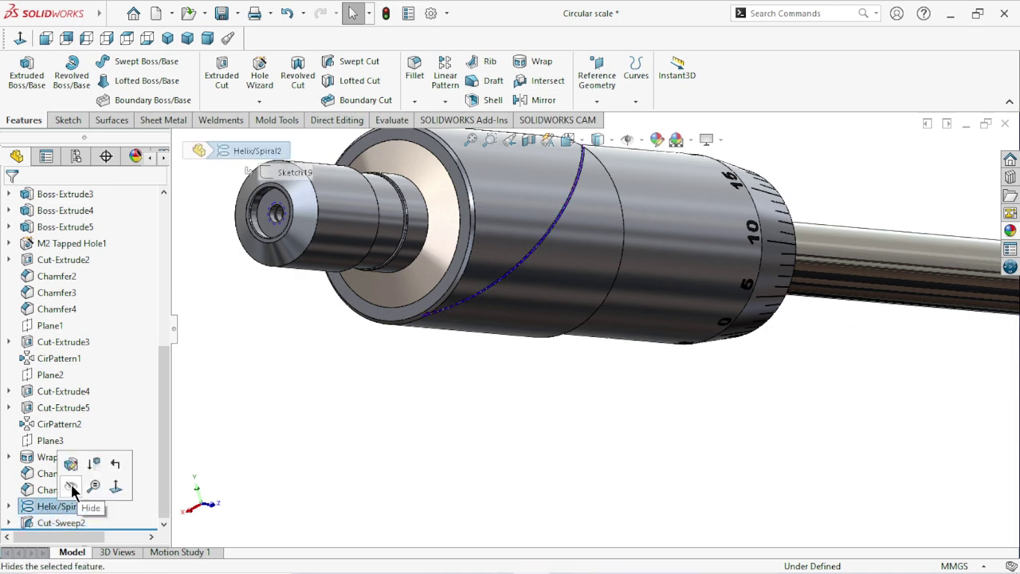
left_click(71, 485)
left_click(431, 414)
scroll(564, 267, "down", 3)
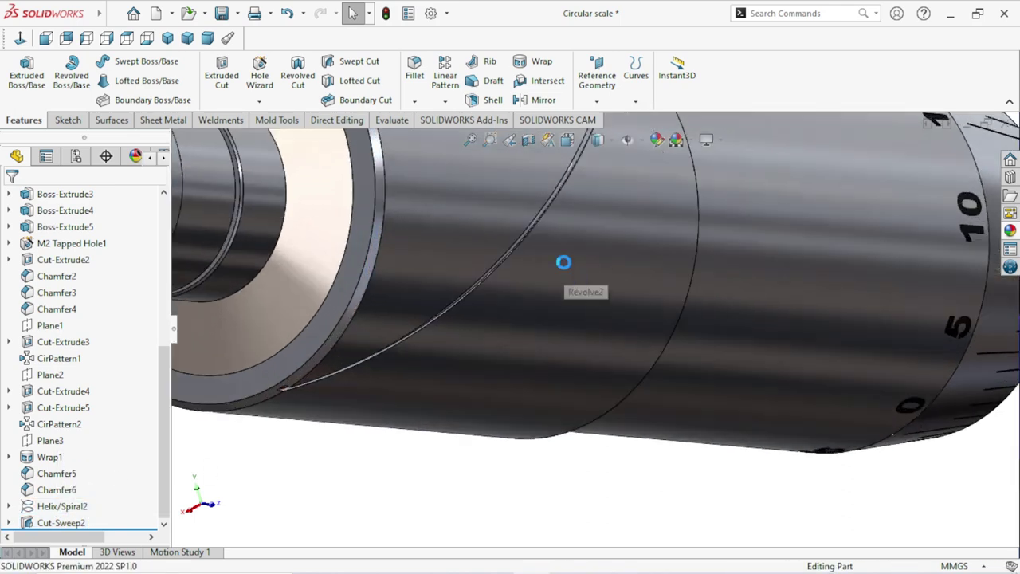
scroll(564, 275, "up", 1)
scroll(551, 298, "down", 2)
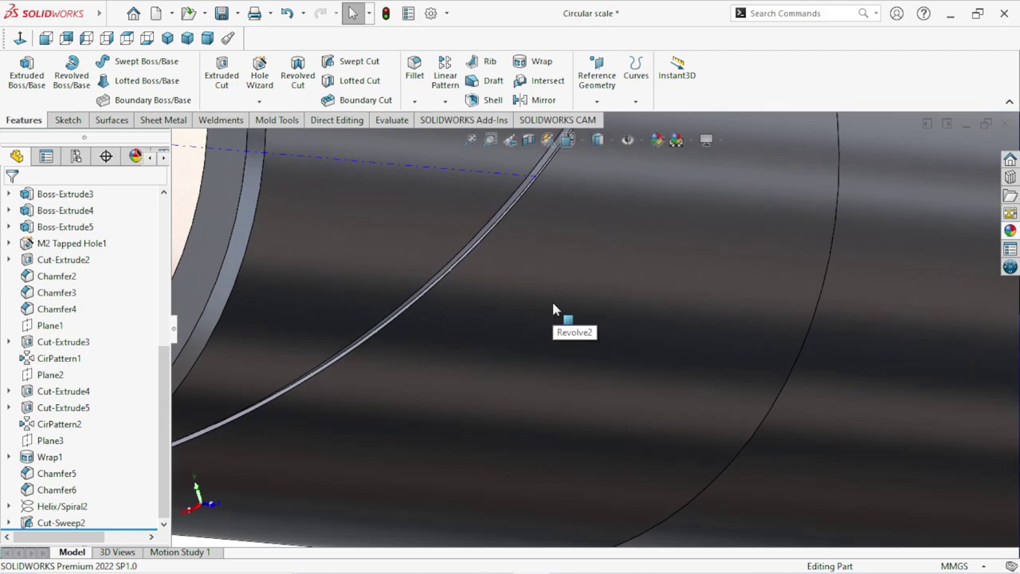
scroll(499, 353, "up", 2)
scroll(483, 333, "up", 2)
scroll(470, 343, "up", 2)
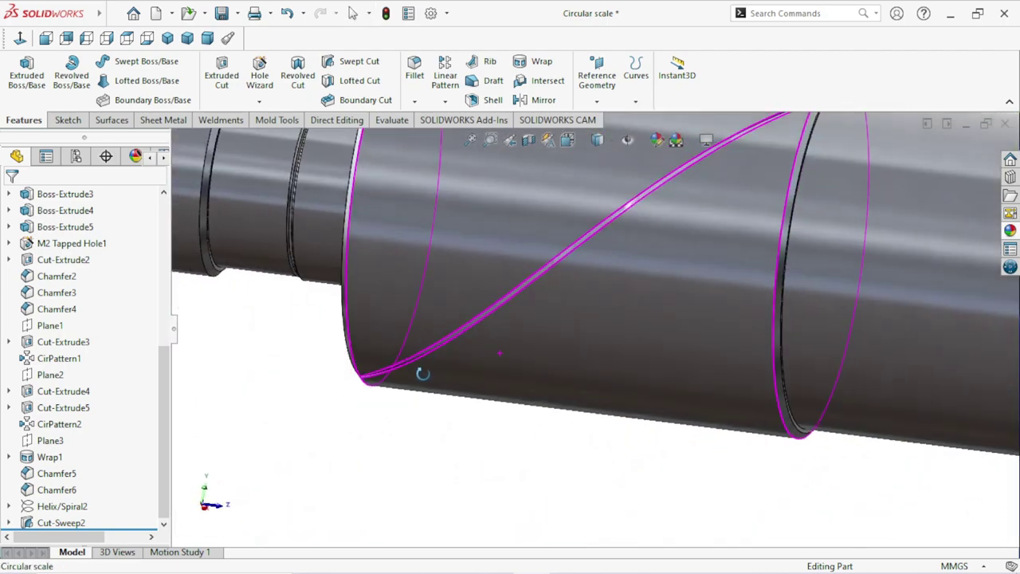
scroll(430, 365, "up", 3)
scroll(642, 282, "down", 2)
scroll(642, 282, "down", 2)
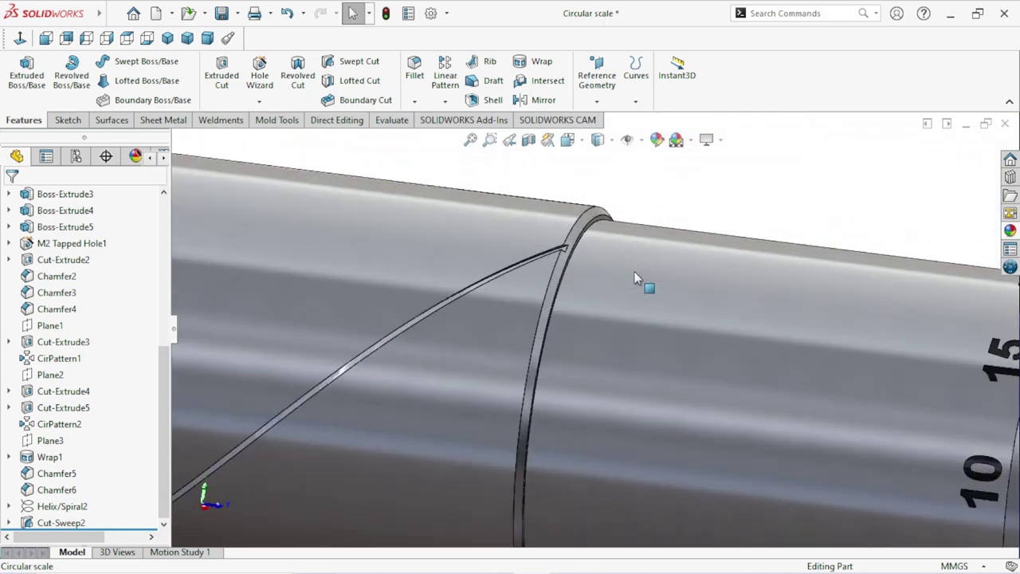
scroll(642, 282, "up", 3)
scroll(621, 319, "up", 2)
scroll(610, 383, "up", 2)
middle_click_drag(620, 406, 672, 432)
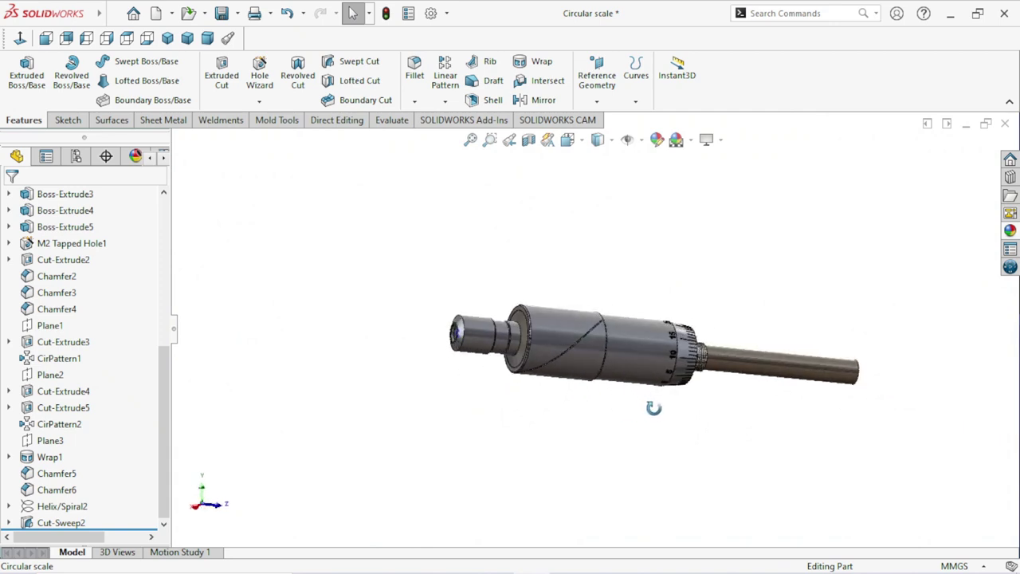
scroll(669, 398, "up", 2)
scroll(655, 366, "down", 2)
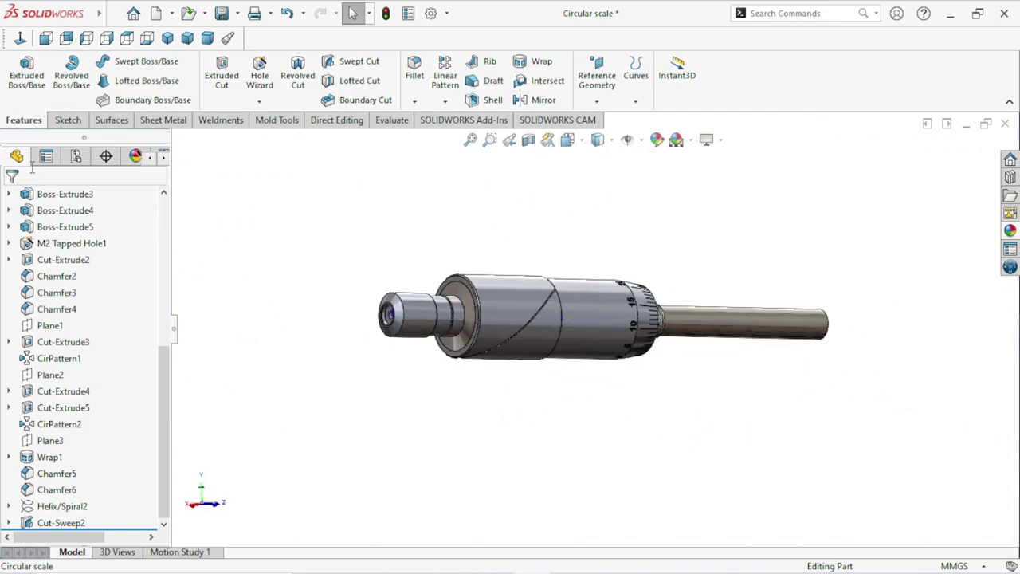
Step: Start a circular pattern of Cut-Sweep2 using the cylinder face as axis
left_click(445, 102)
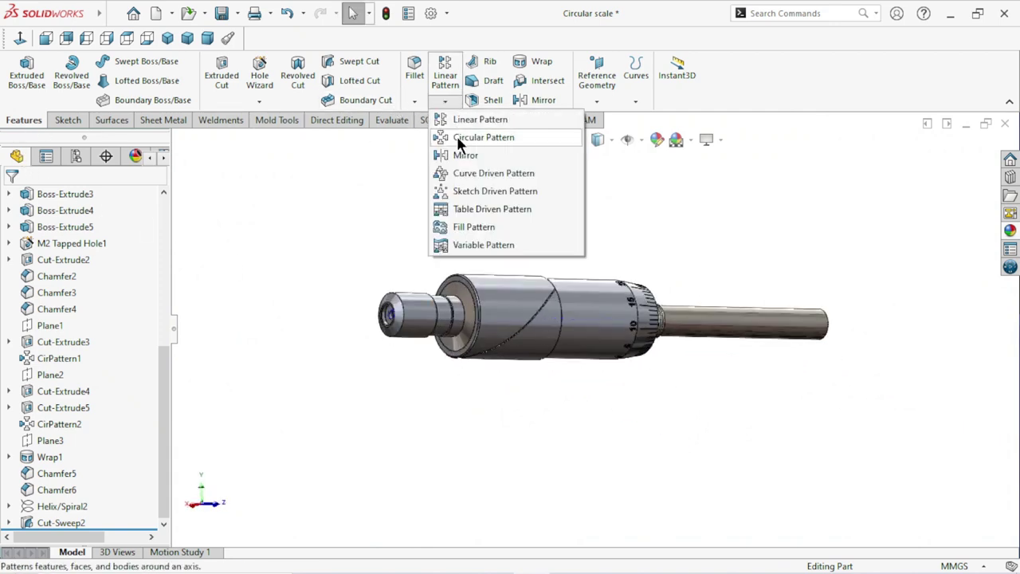
left_click(457, 137)
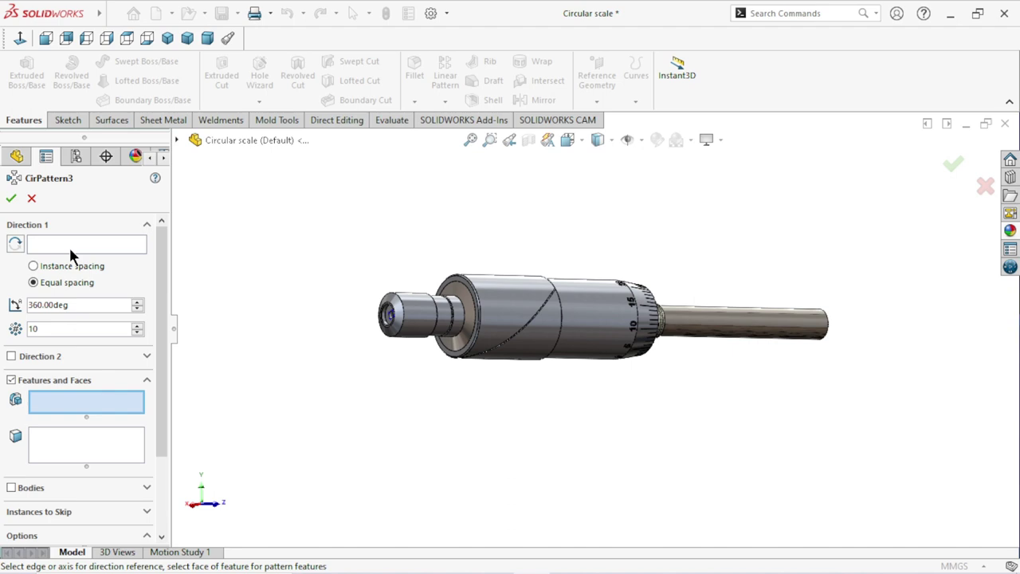
left_click(175, 138)
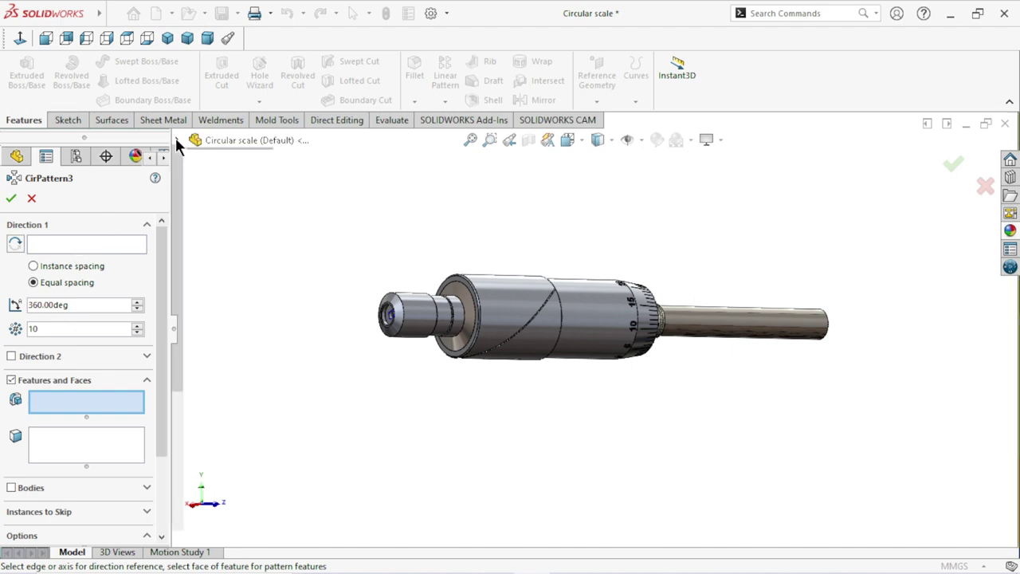
scroll(271, 423, "down", 5)
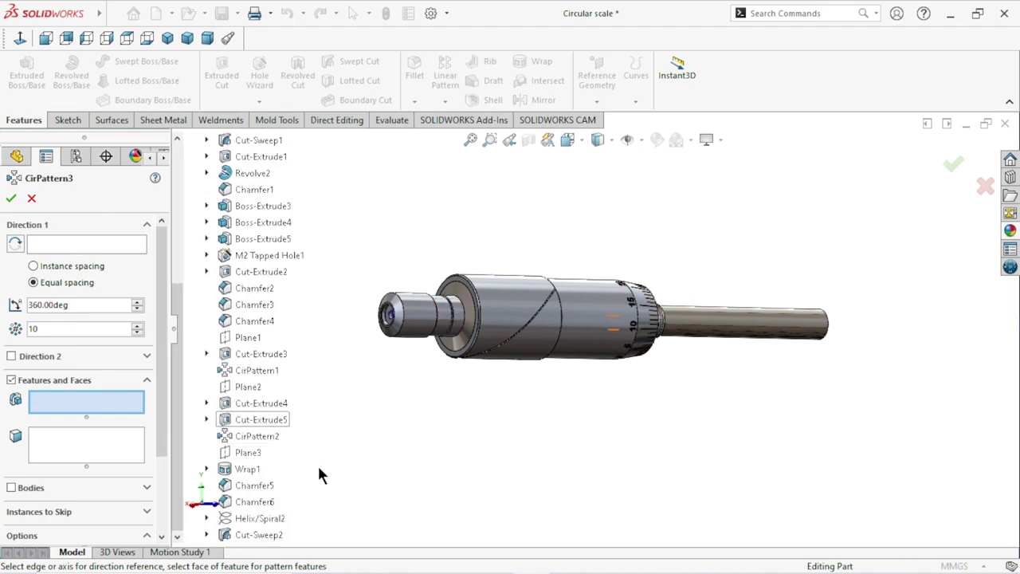
left_click(271, 535)
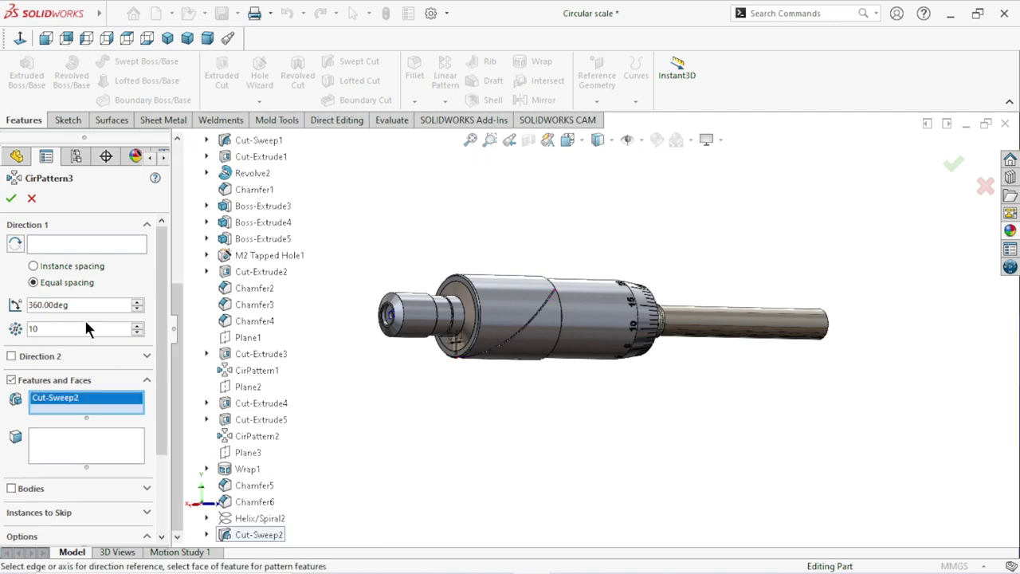
left_click(77, 244)
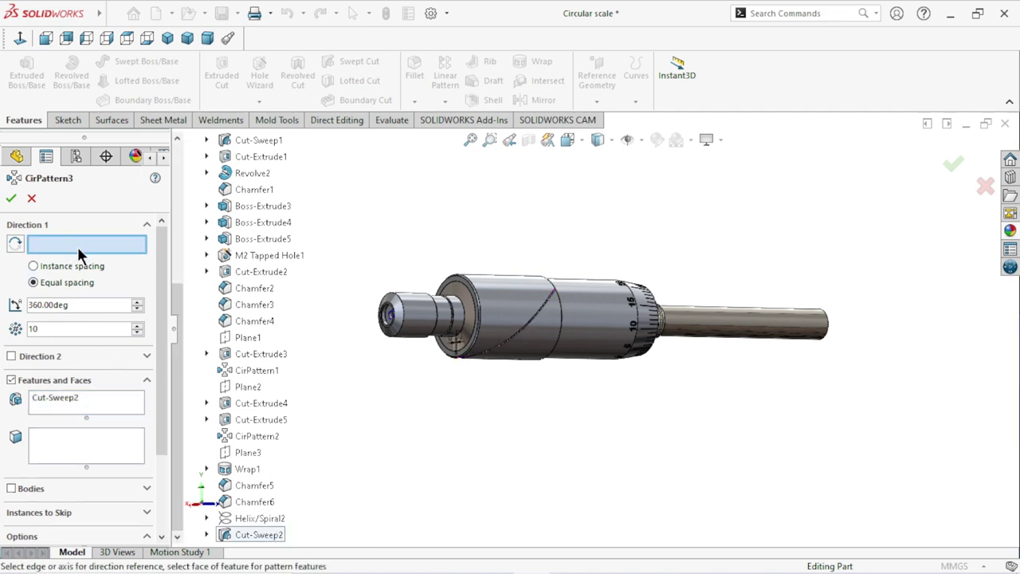
left_click(505, 310)
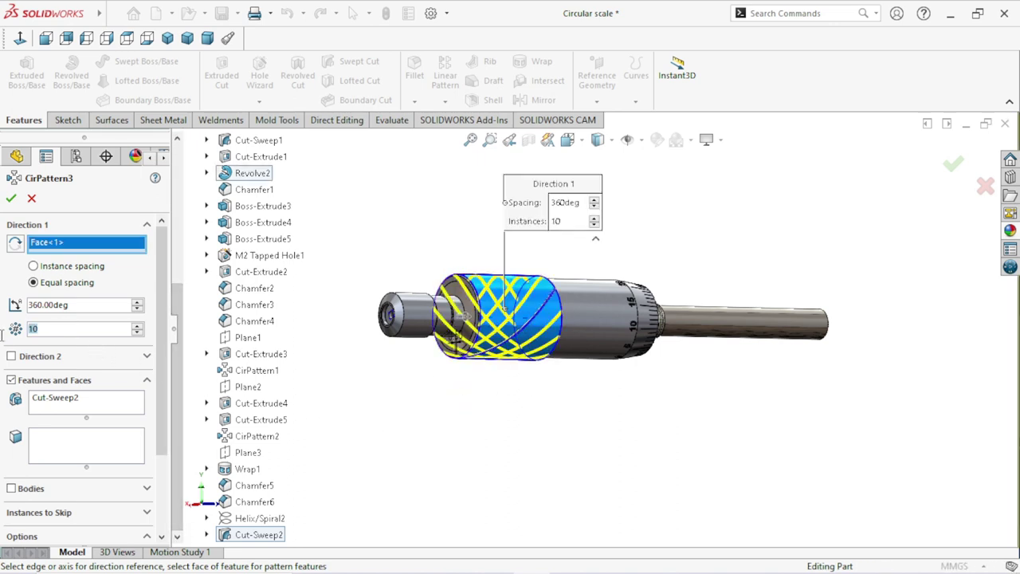
Step: Set 60 equally spaced instances over 360° and accept the pattern
left_click_drag(46, 329, 18, 339)
type("61")
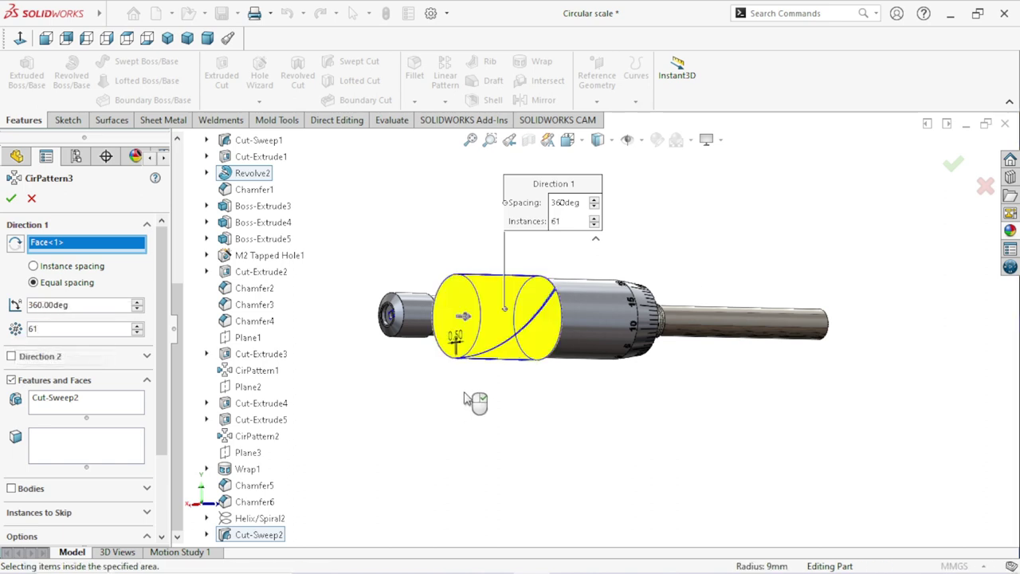
scroll(536, 359, "down", 2)
scroll(510, 322, "down", 2)
scroll(476, 272, "down", 3)
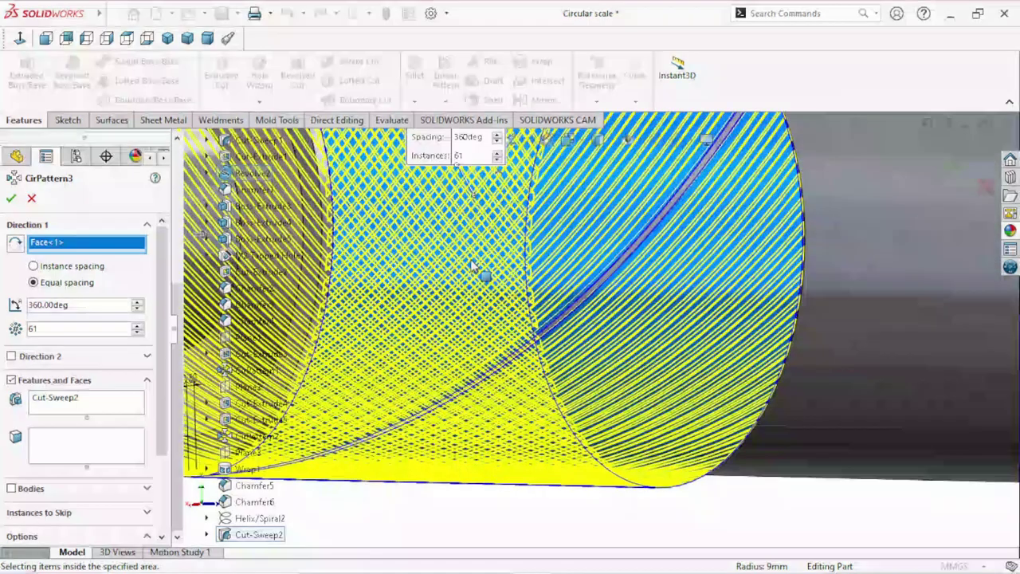
scroll(472, 267, "down", 4)
scroll(472, 267, "up", 4)
scroll(471, 267, "up", 4)
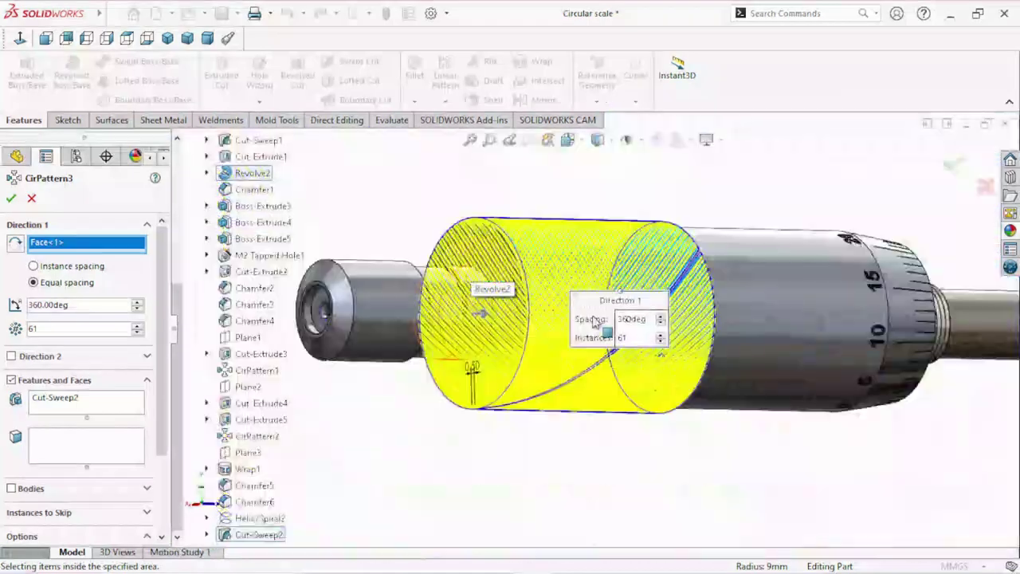
scroll(591, 322, "up", 5)
middle_click_drag(469, 378, 714, 387)
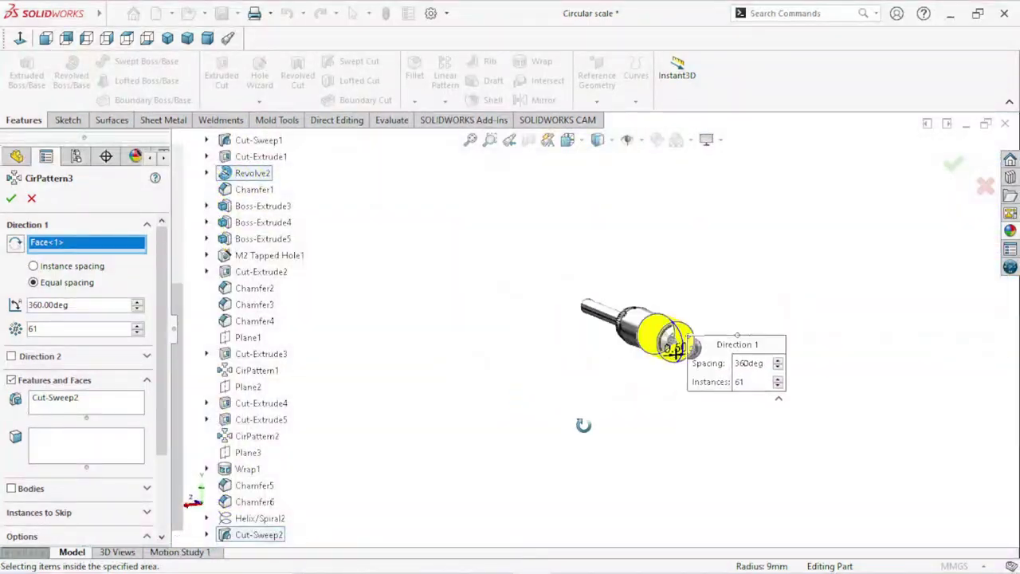
scroll(714, 355, "down", 2)
scroll(701, 350, "down", 2)
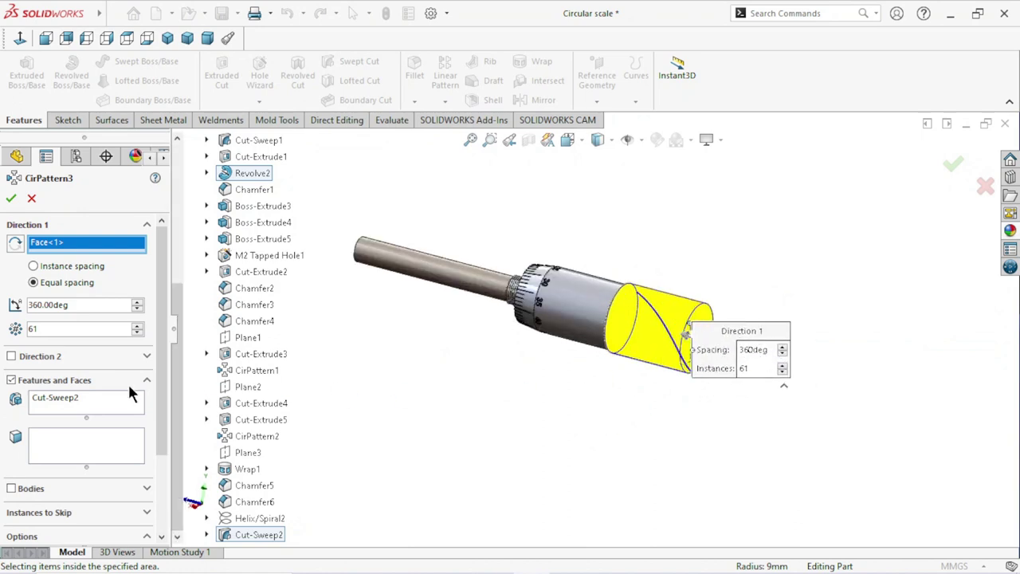
double_click(40, 328)
type("60")
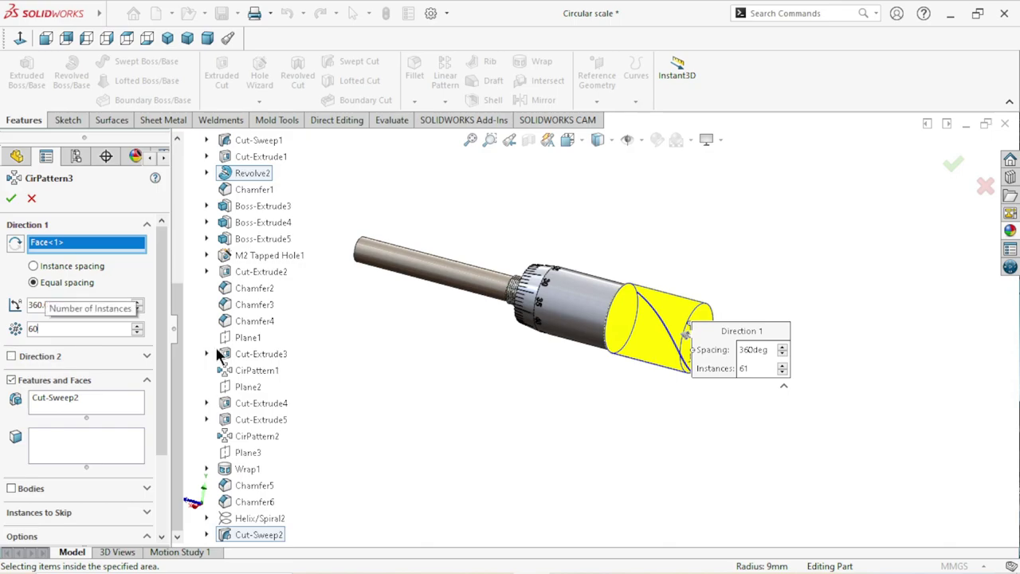
scroll(659, 360, "down", 2)
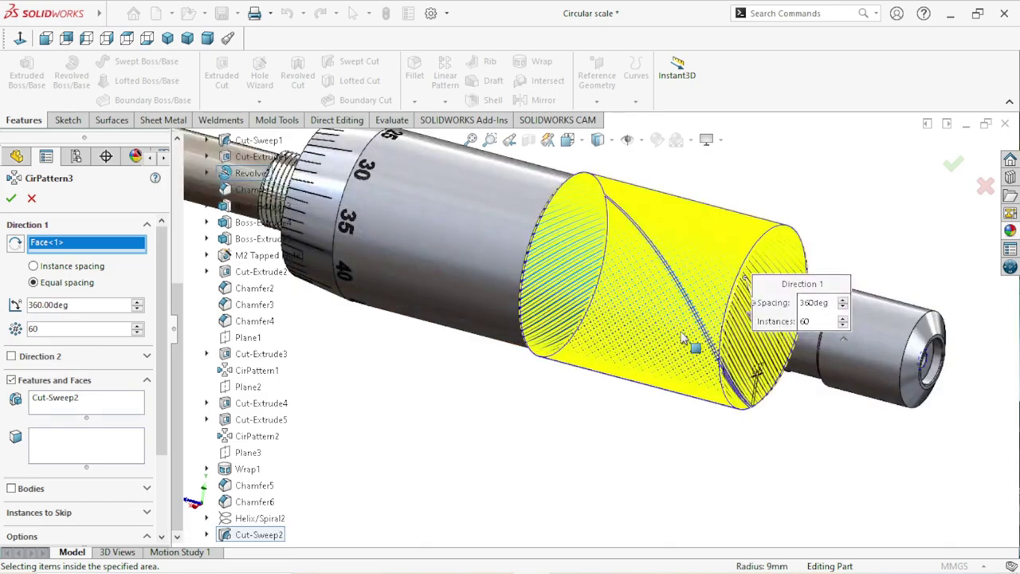
scroll(682, 323, "down", 3)
scroll(676, 299, "up", 5)
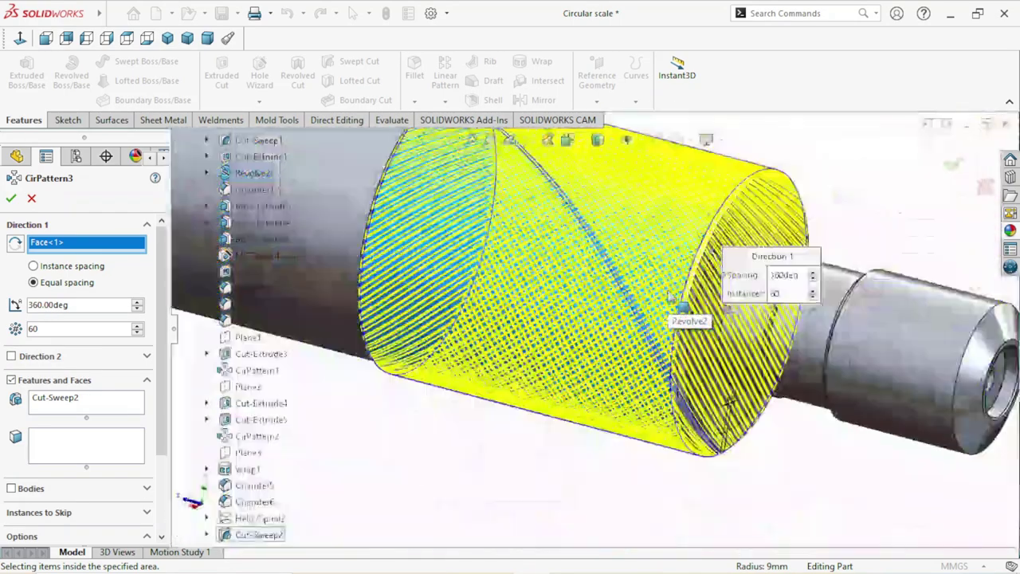
scroll(671, 297, "up", 2)
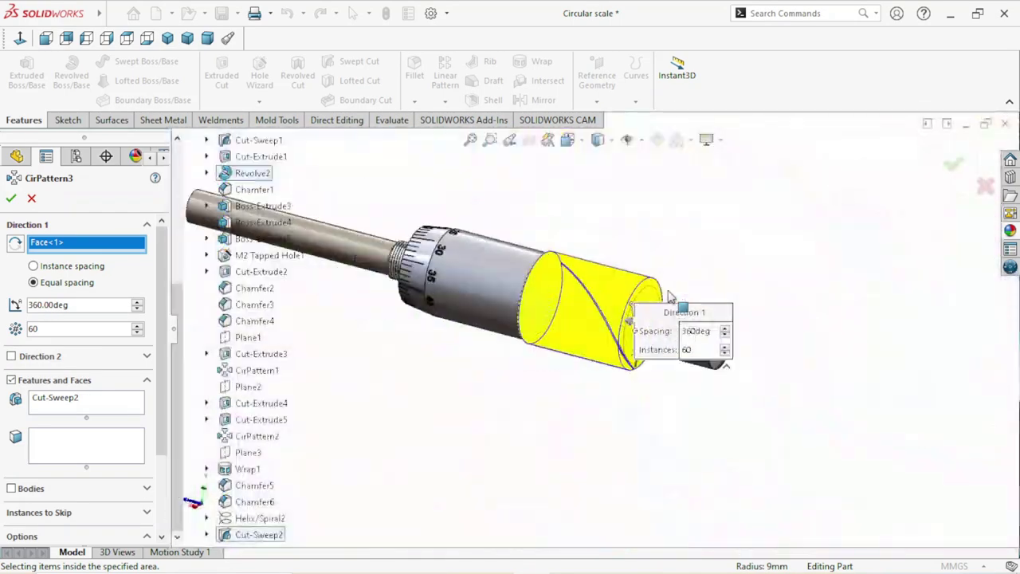
left_click(11, 198)
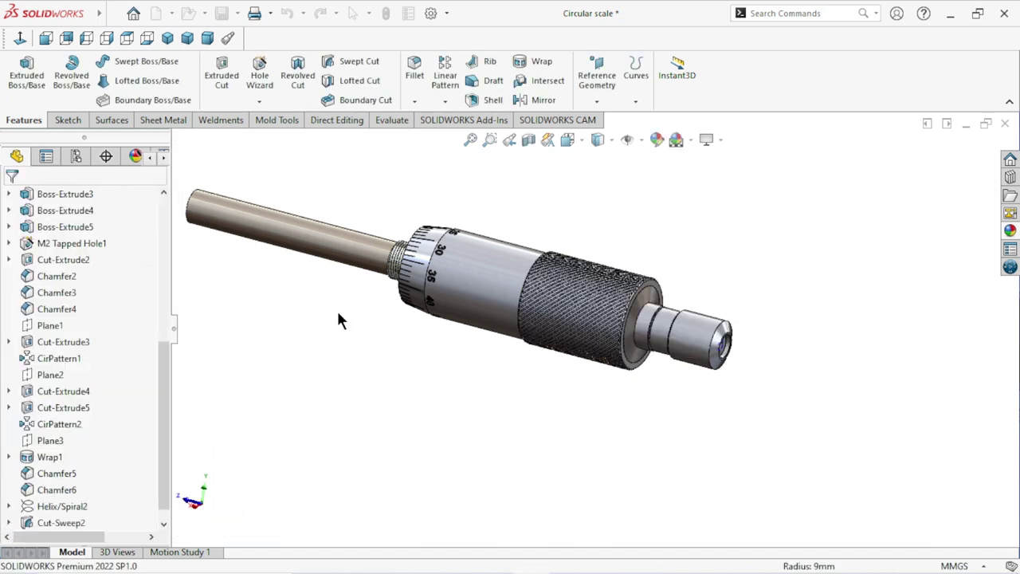
Step: Zoom in and out to inspect the 60 helical knurl grooves on the cylinder
scroll(570, 331, "down", 3)
scroll(635, 322, "down", 3)
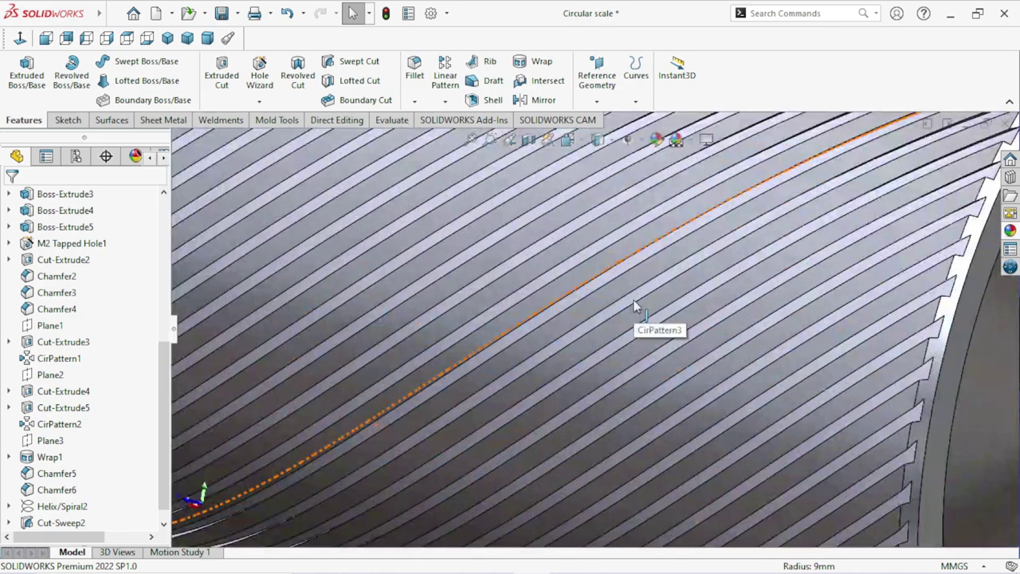
scroll(635, 322, "up", 3)
scroll(638, 321, "up", 3)
scroll(638, 321, "down", 3)
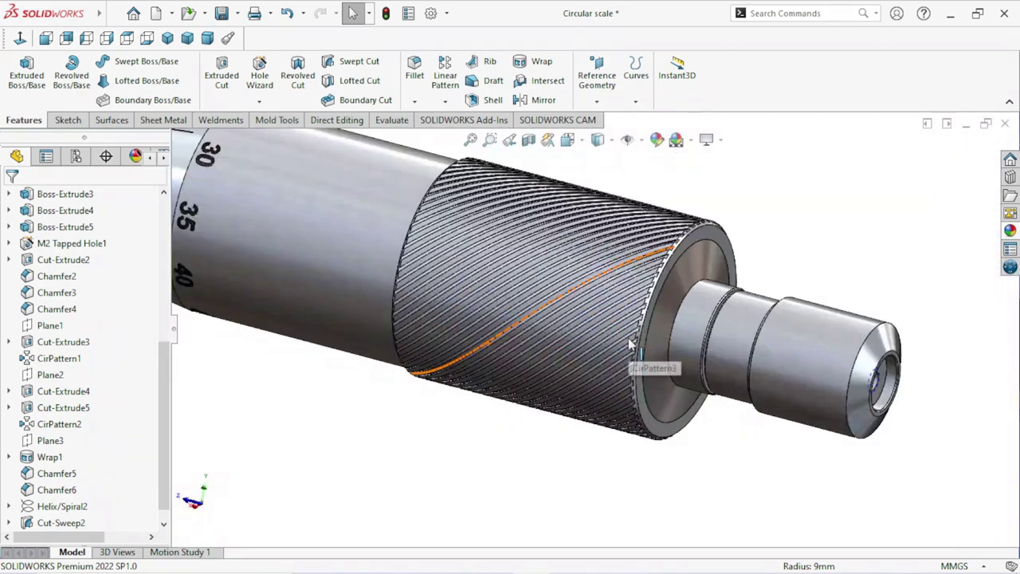
scroll(638, 321, "up", 2)
scroll(697, 247, "up", 3)
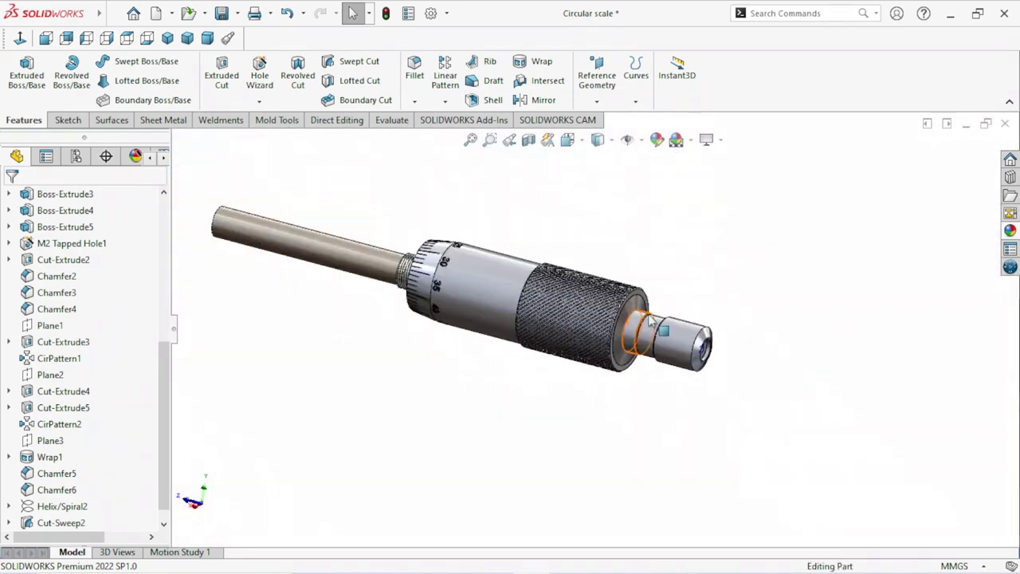
scroll(695, 247, "down", 2)
scroll(701, 240, "down", 2)
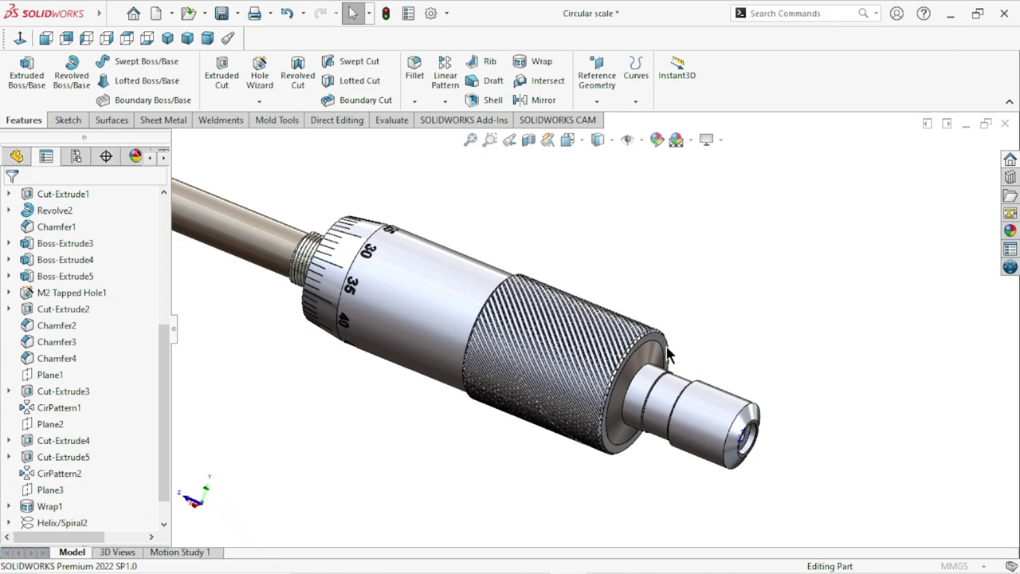
Step: Start a new reference plane with the cylinder's end face as first reference
key("p")
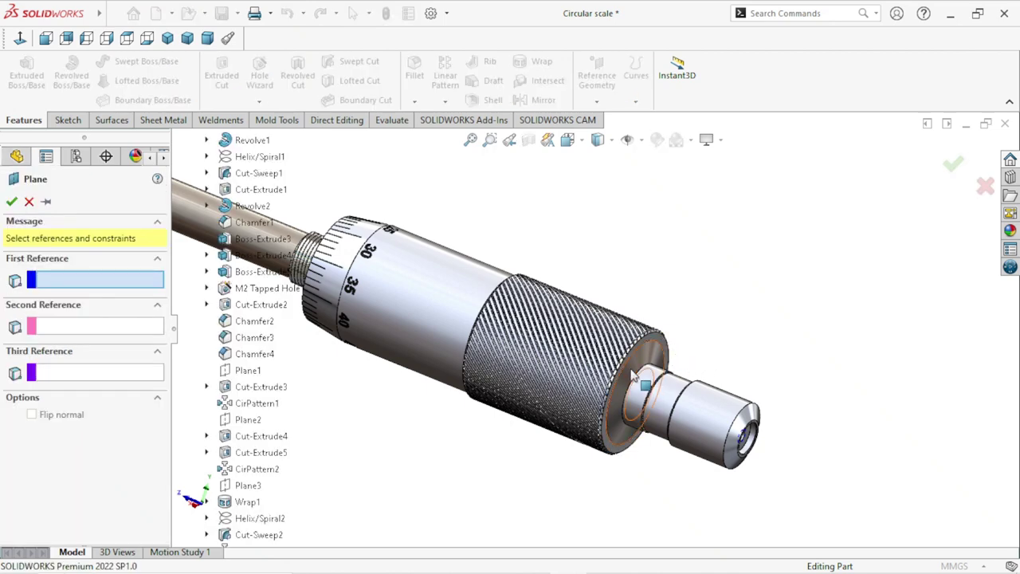
scroll(675, 349, "down", 3)
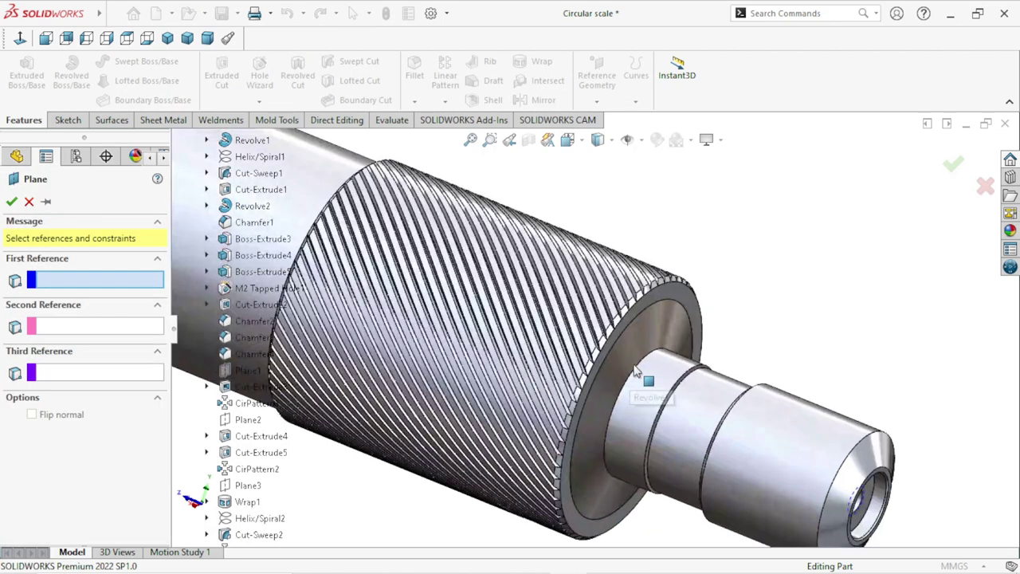
left_click(664, 291)
scroll(670, 296, "up", 5)
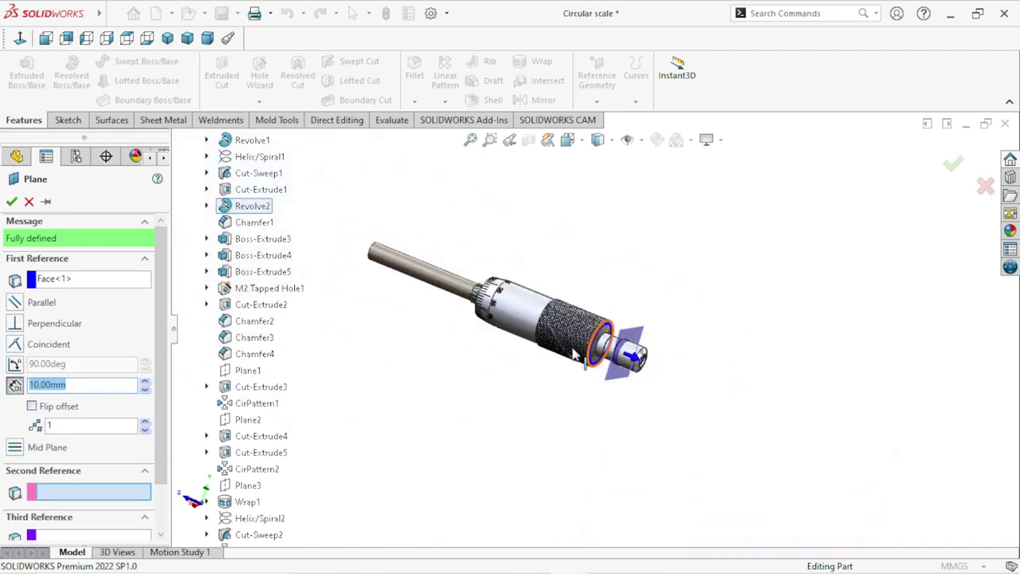
middle_click_drag(616, 364, 626, 455)
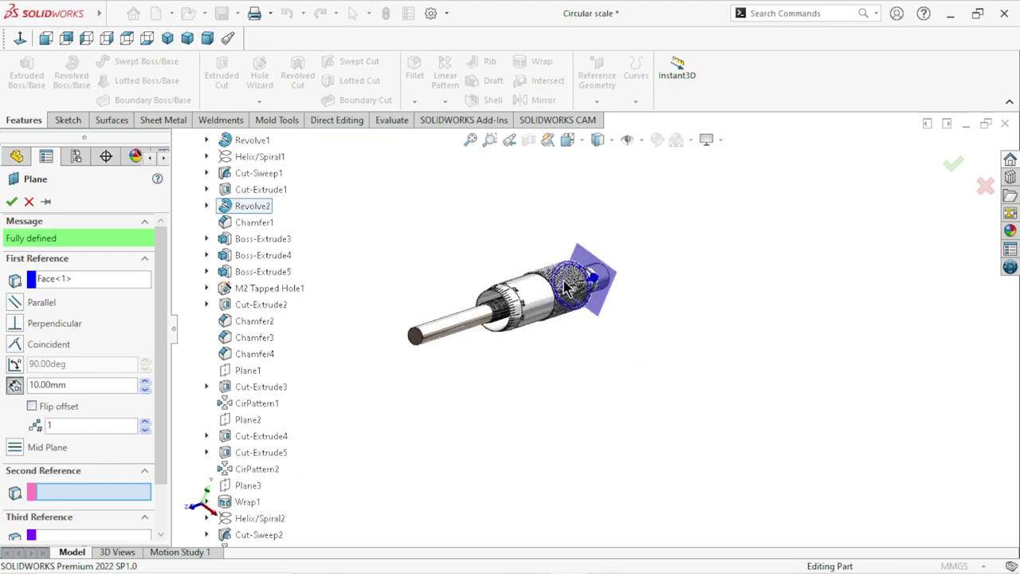
scroll(544, 291, "down", 3)
scroll(542, 291, "down", 3)
scroll(526, 294, "down", 5)
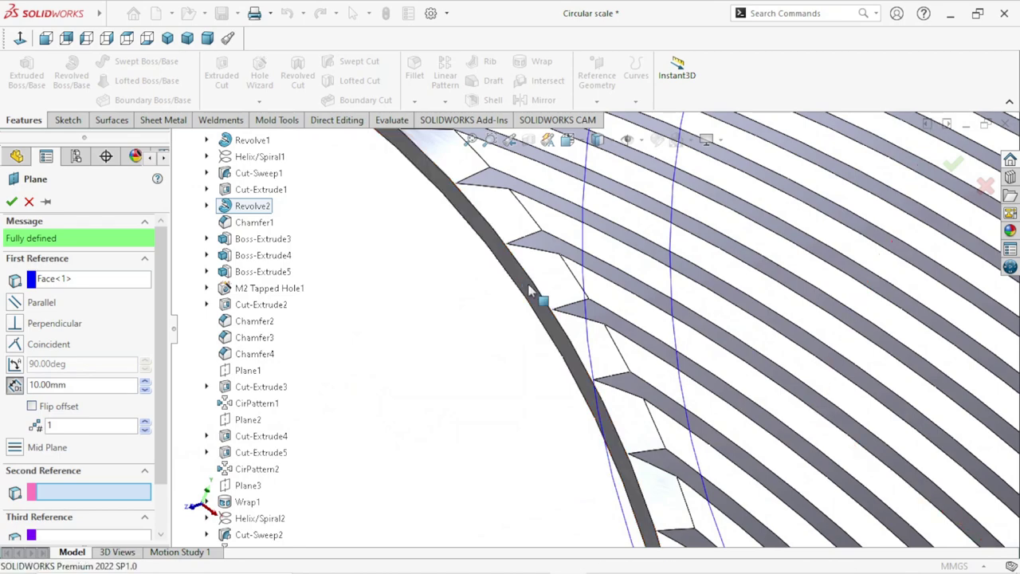
Step: Add the opposite face as second reference and confirm the mid plane Plane4
left_click(616, 340)
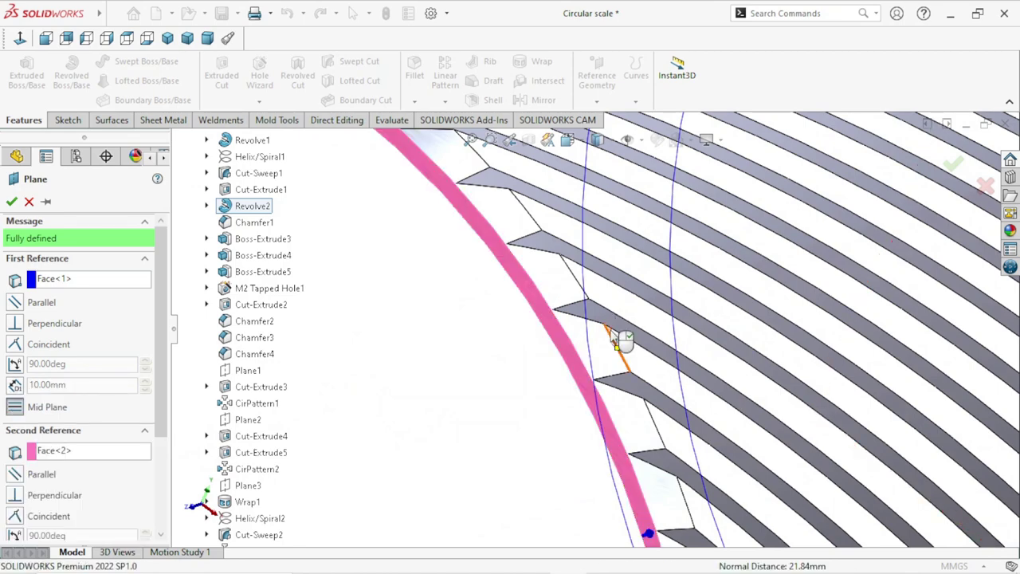
scroll(616, 337, "up", 3)
scroll(616, 337, "up", 3)
scroll(630, 368, "up", 3)
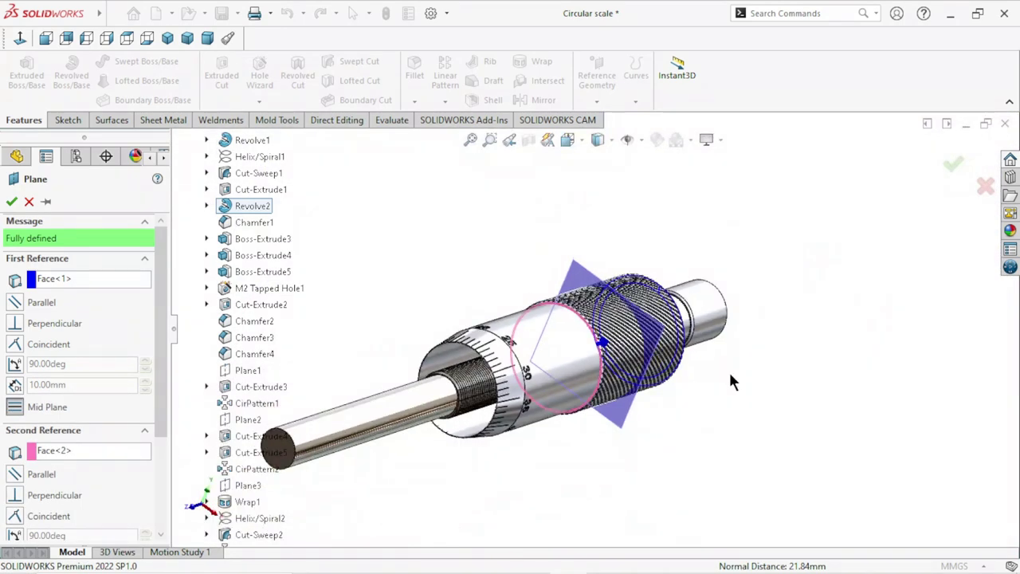
mouse_move(734, 383)
middle_mouse_down()
mouse_move(649, 423)
mouse_move(624, 482)
mouse_move(639, 490)
middle_mouse_up()
scroll(630, 470, "up", 2)
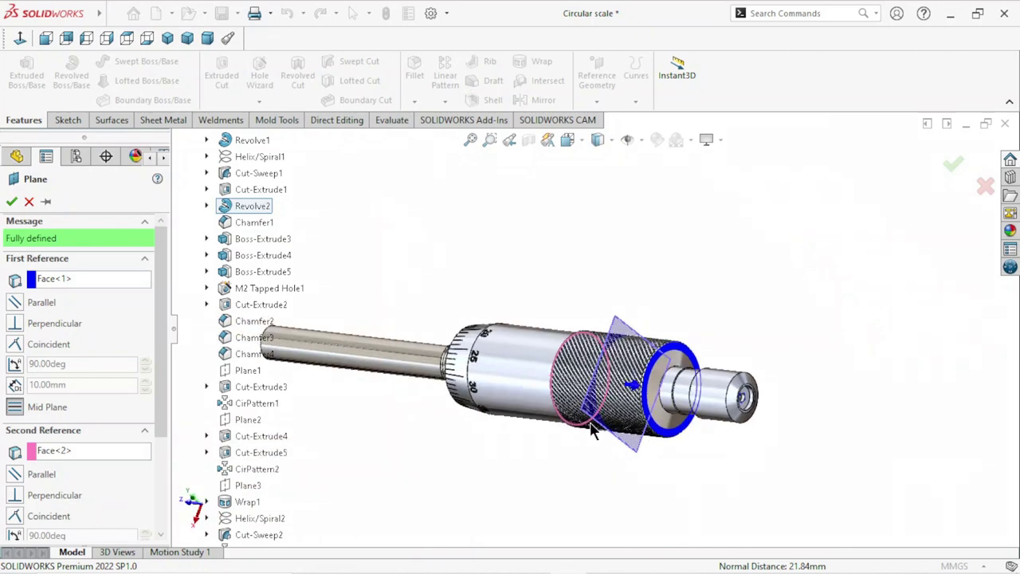
scroll(622, 457, "up", 2)
left_click(12, 200)
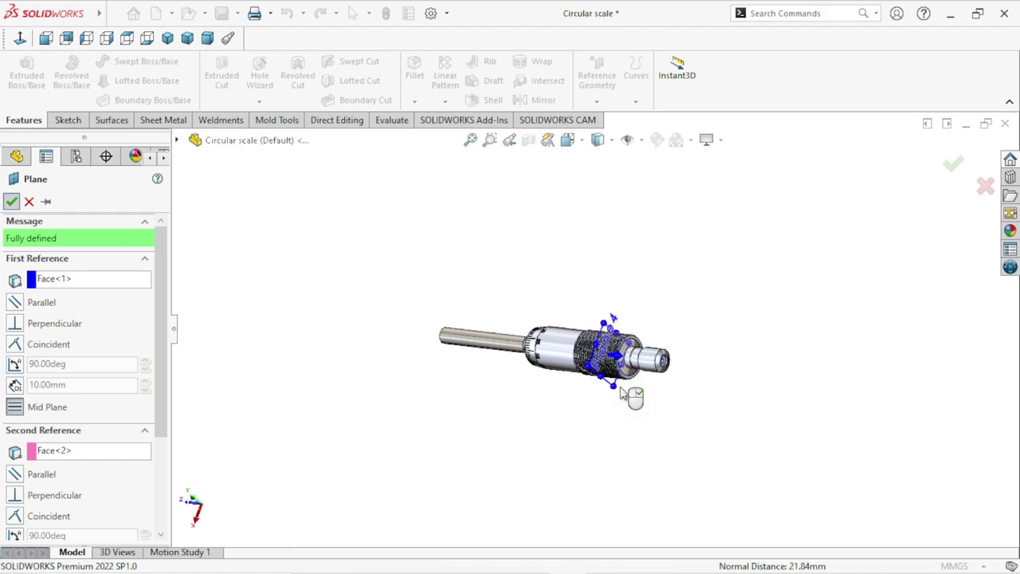
right_click(624, 393)
Step: Mirror Cut-Sweep2 and CirPattern3 across Plane4 to form the crossed diamond knurl
scroll(617, 410, "down", 2)
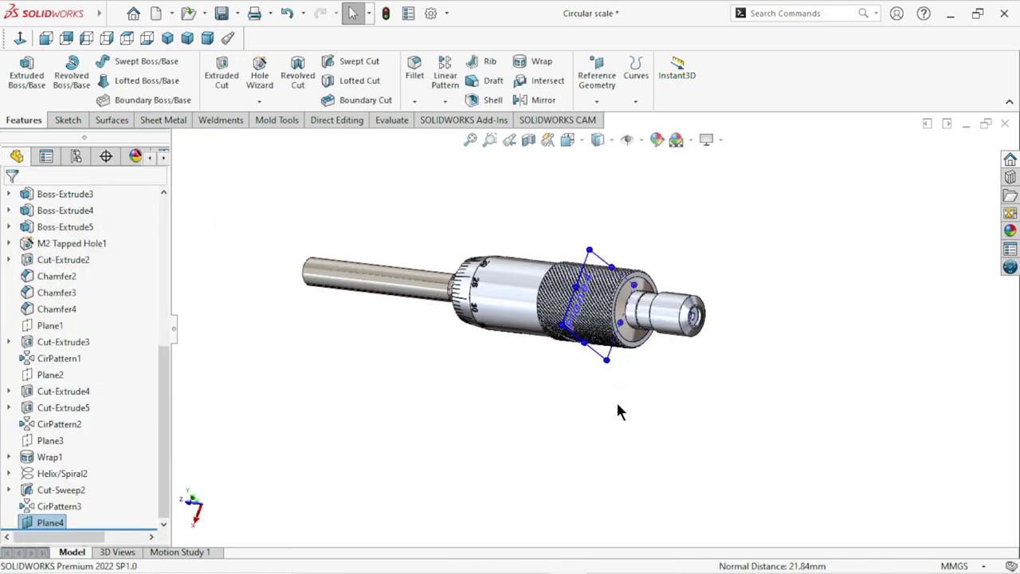
scroll(617, 410, "down", 5)
scroll(594, 368, "up", 2)
middle_click_drag(594, 367, 581, 446)
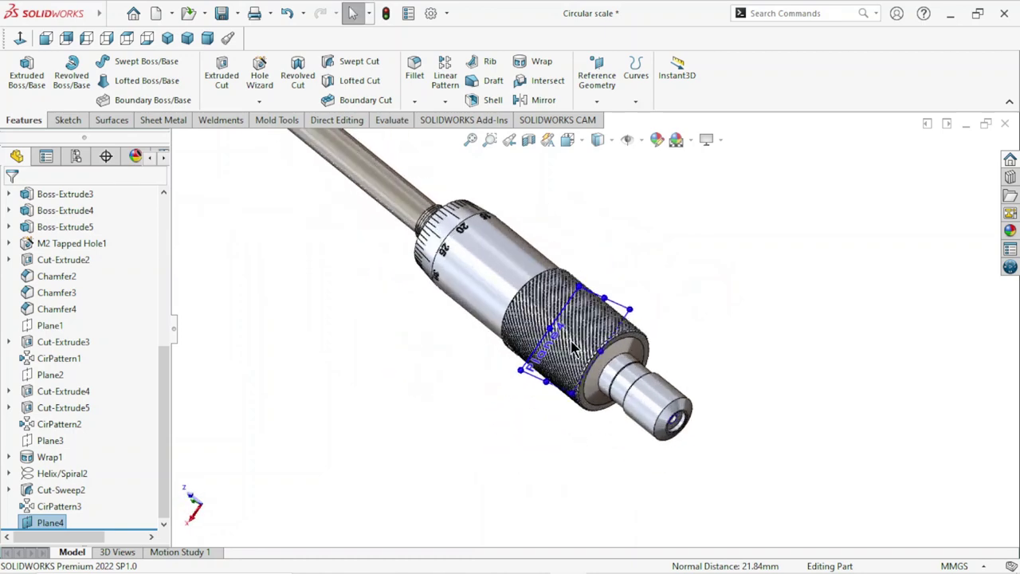
left_click(445, 101)
left_click(465, 156)
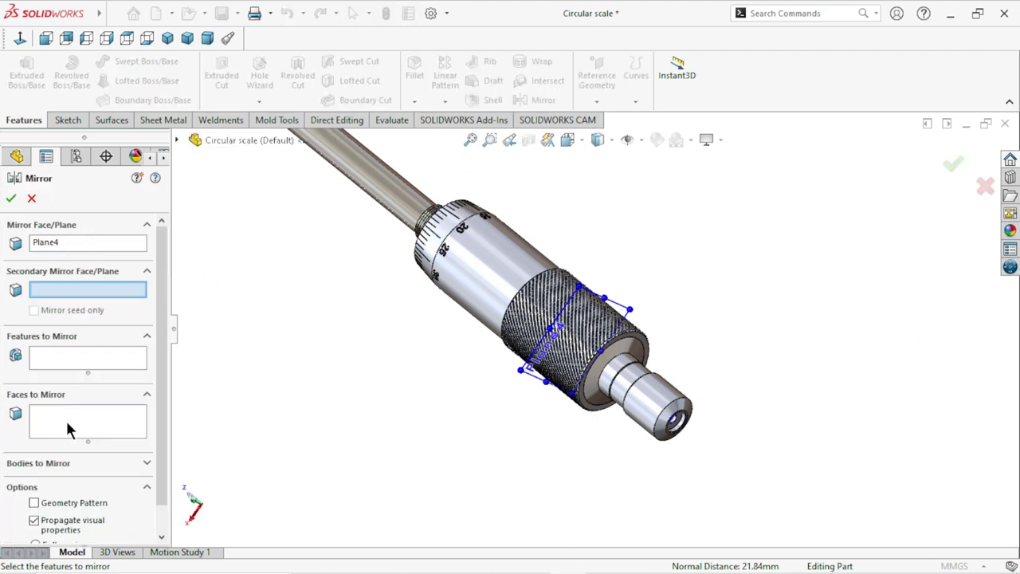
left_click(68, 369)
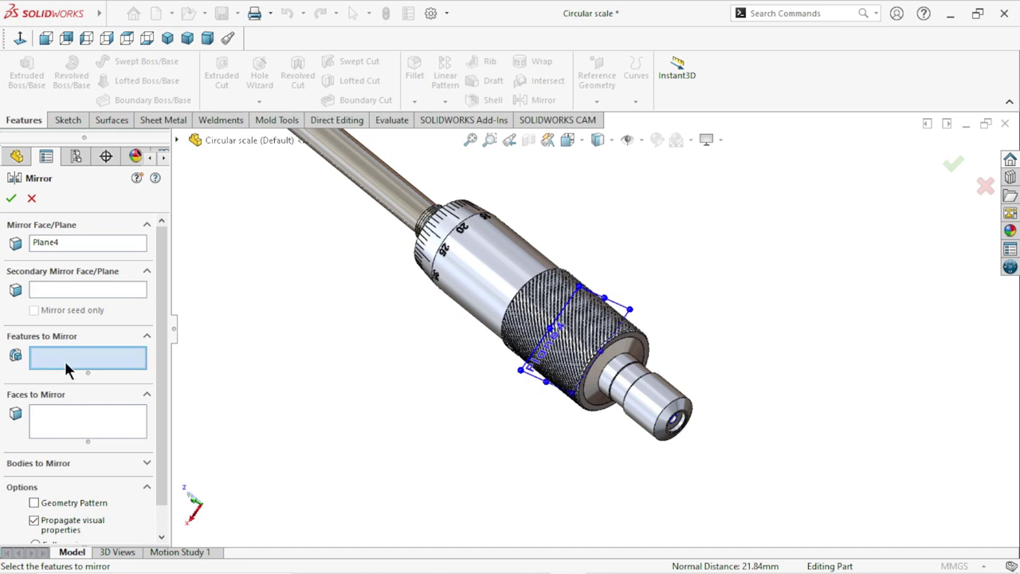
left_click(196, 140)
scroll(232, 430, "down", 2)
scroll(249, 456, "down", 3)
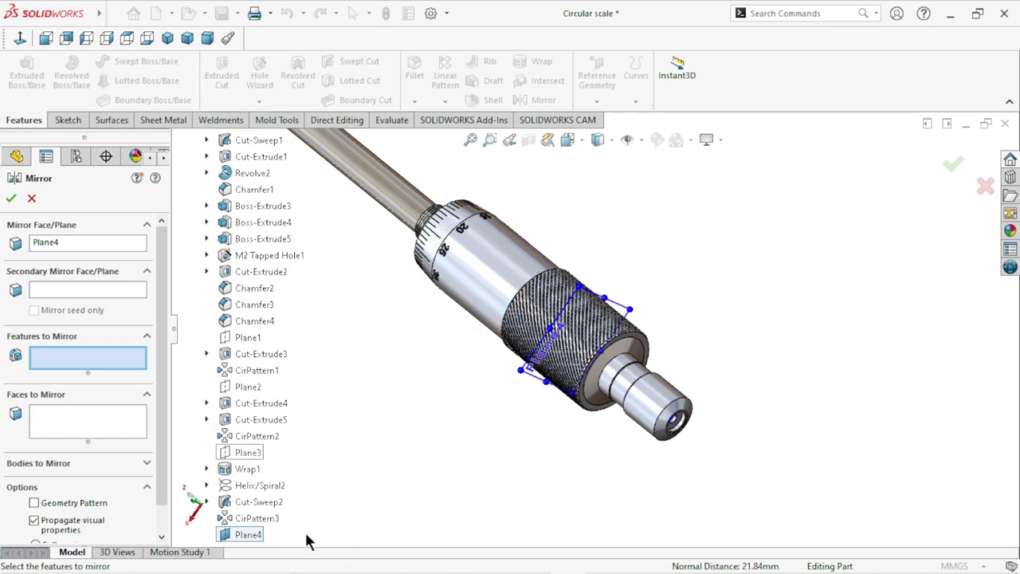
left_click(268, 504)
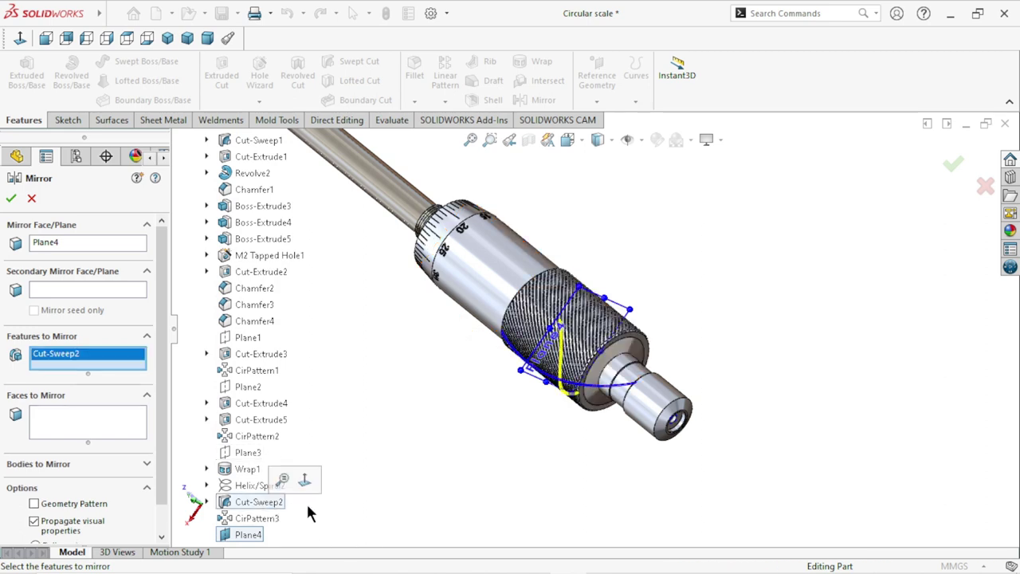
left_click(267, 519)
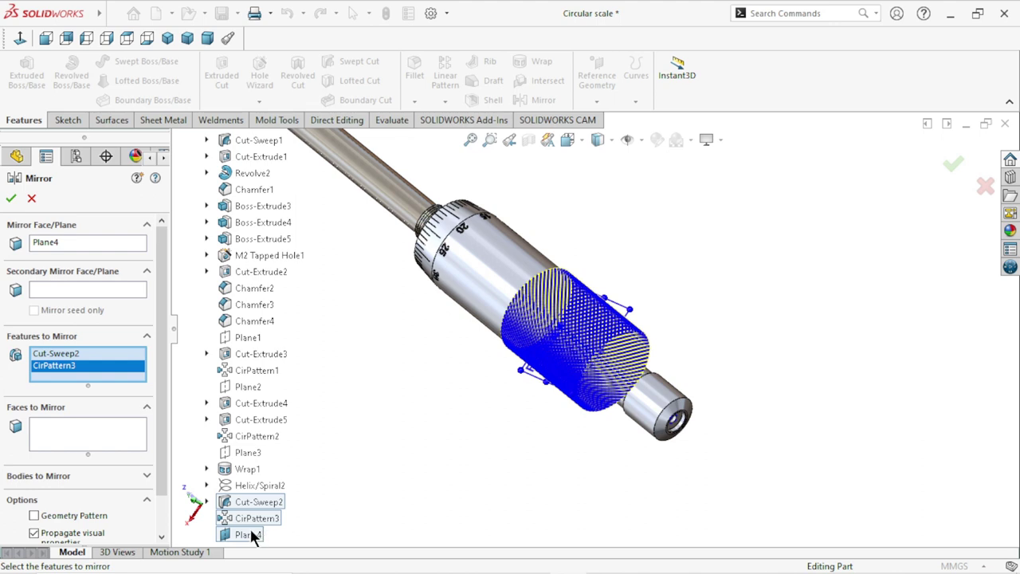
left_click(11, 198)
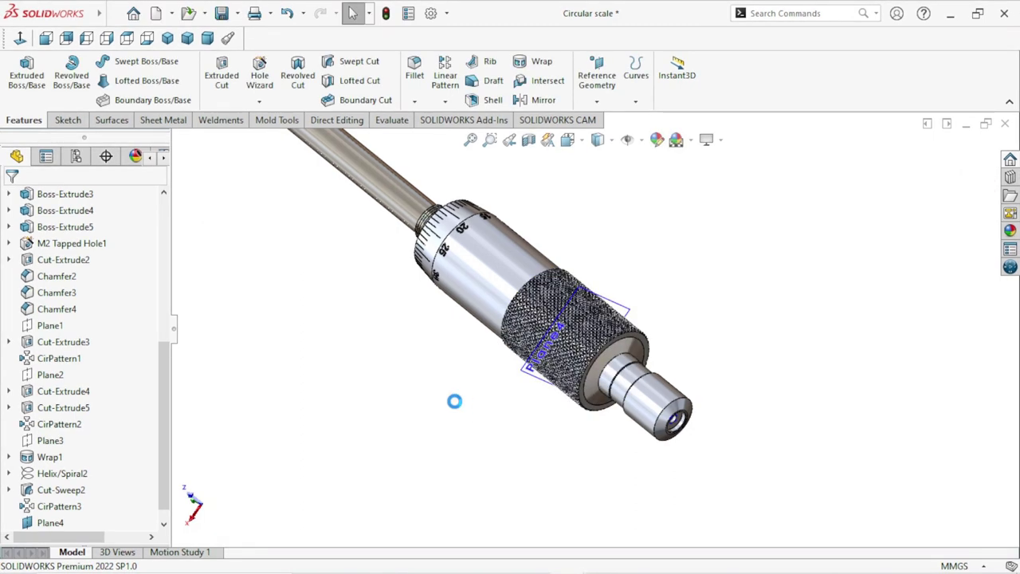
Step: Dismiss the save reminder and hide Plane4
scroll(478, 403, "up", 2)
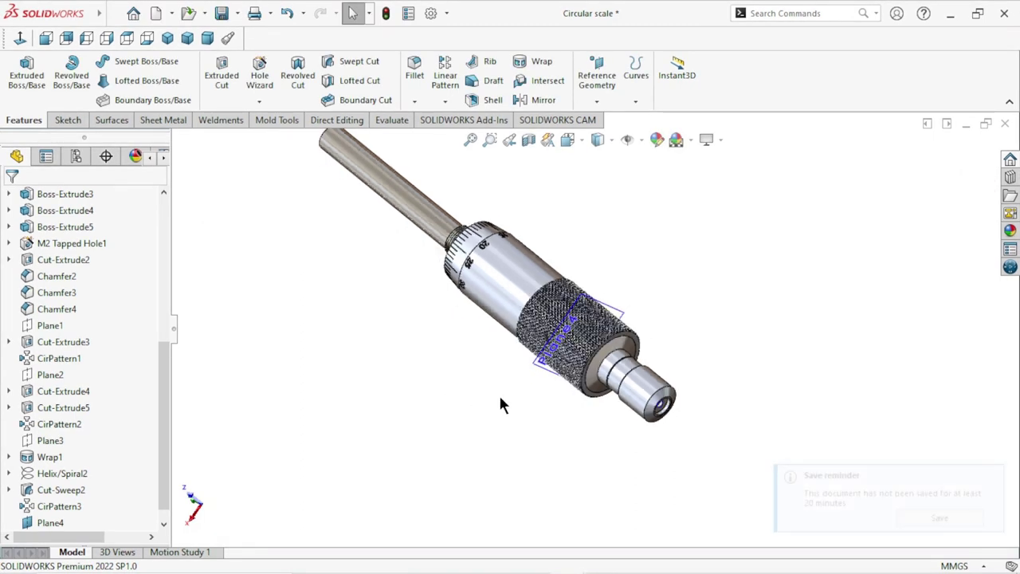
scroll(749, 502, "up", 1)
left_click(993, 477)
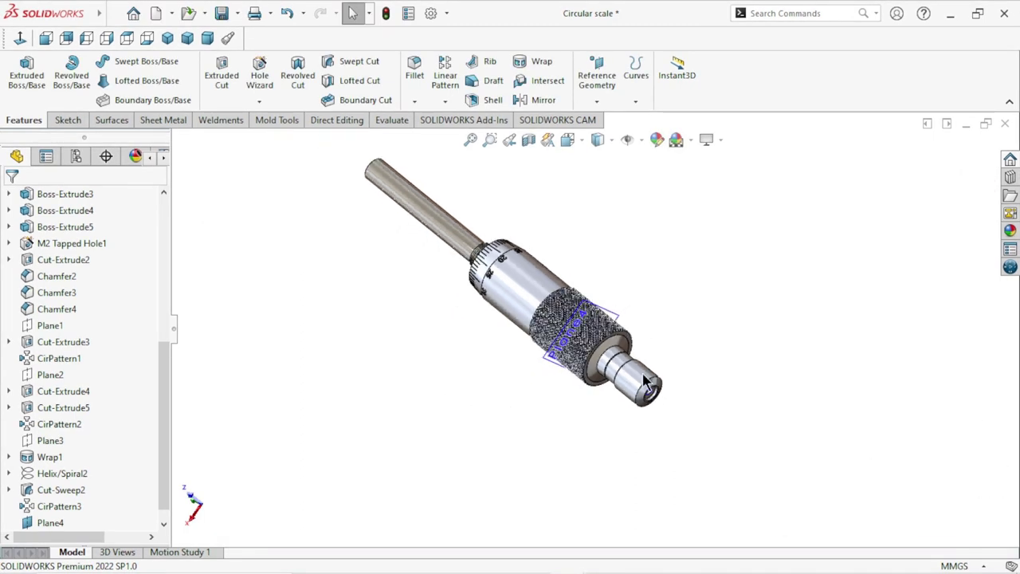
scroll(604, 311, "down", 1)
scroll(605, 312, "down", 2)
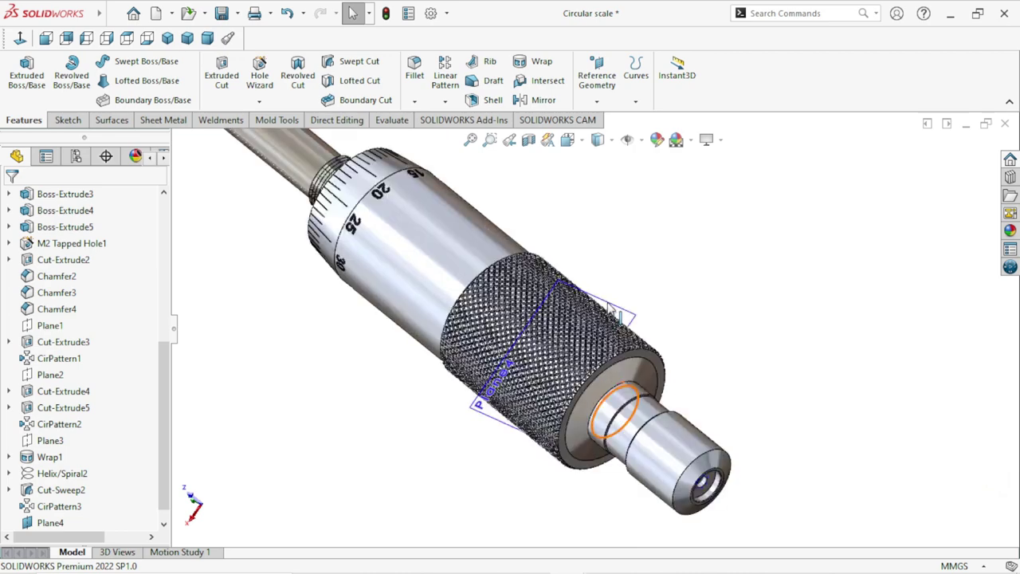
scroll(610, 311, "down", 2)
scroll(624, 316, "down", 2)
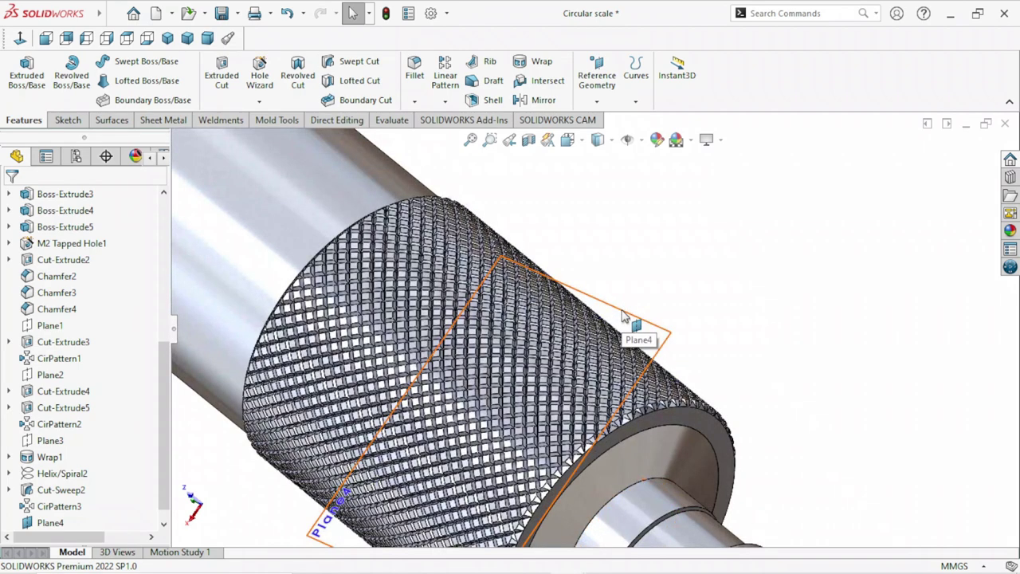
left_click(624, 316)
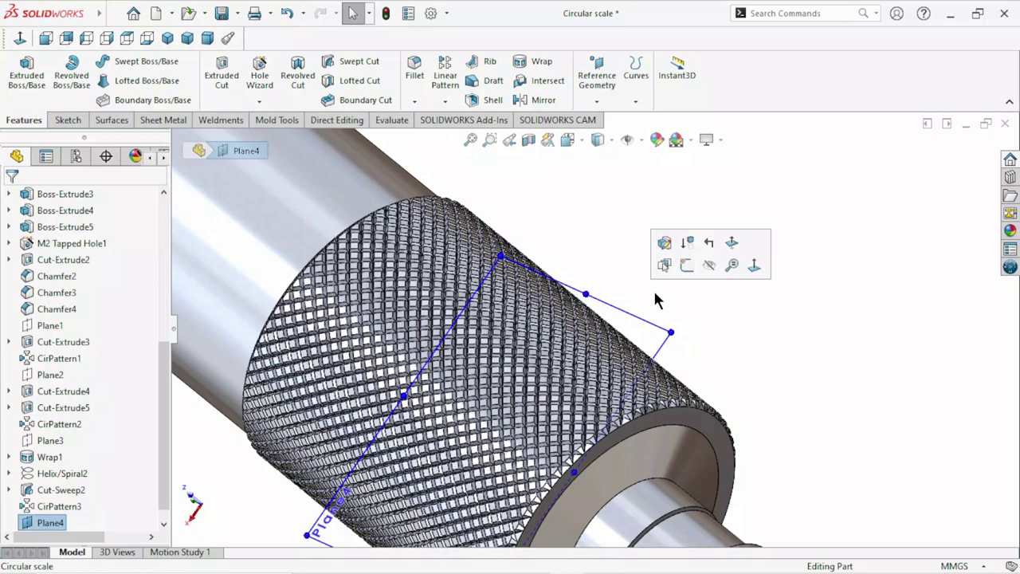
left_click(709, 267)
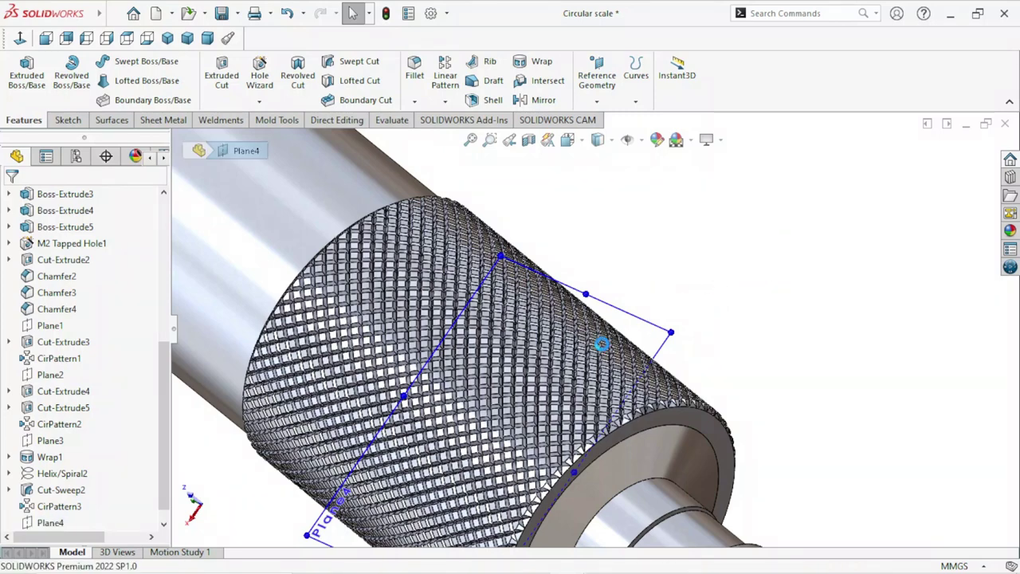
Step: Rotate and zoom the view onto the spindle end cap's end face
scroll(604, 348, "up", 5)
scroll(603, 347, "up", 4)
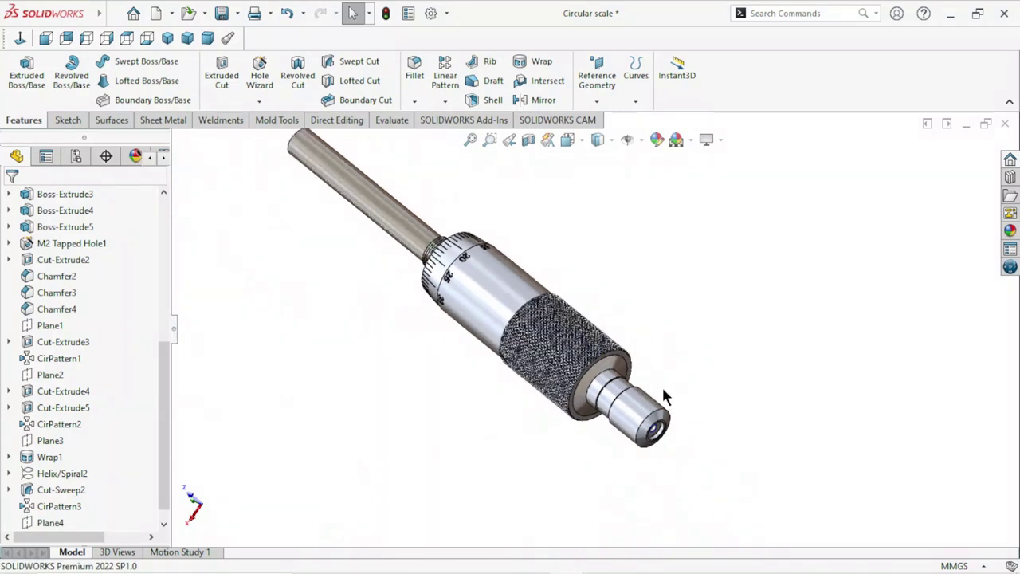
mouse_move(668, 398)
middle_mouse_down()
mouse_move(656, 317)
mouse_move(612, 349)
mouse_move(655, 368)
middle_mouse_up()
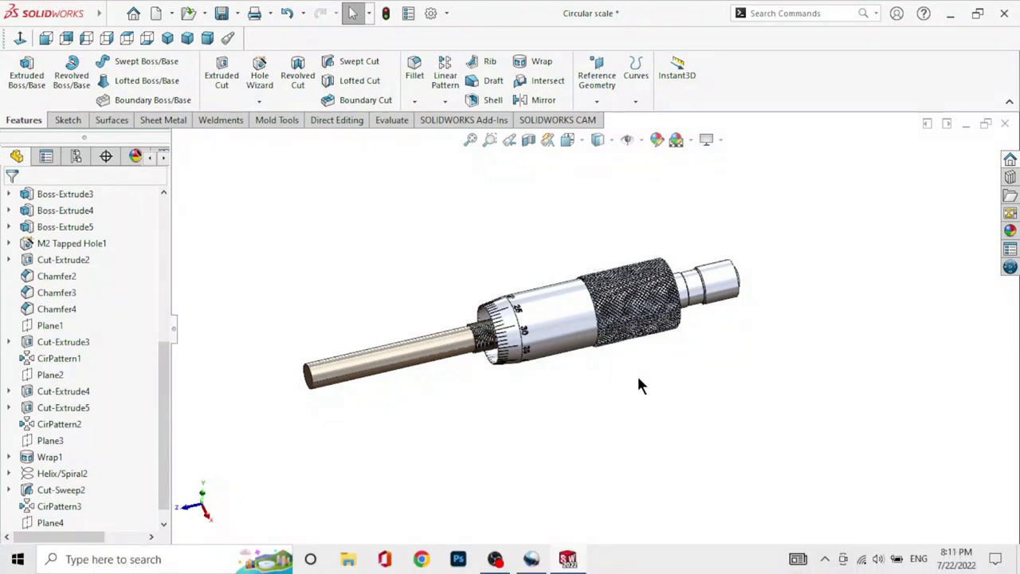
middle_click_drag(734, 353, 671, 464)
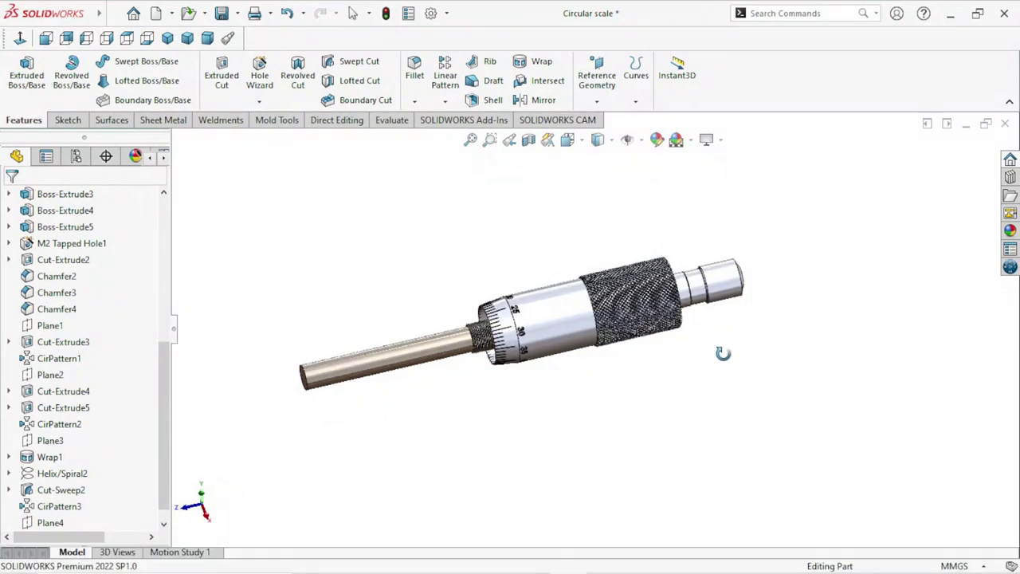
scroll(684, 355, "down", 3)
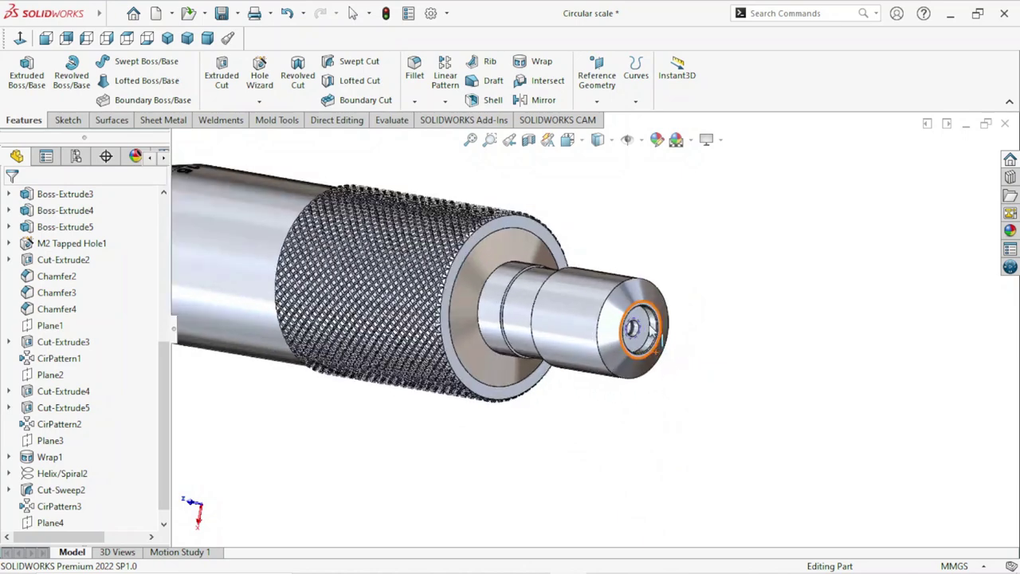
scroll(630, 301, "down", 3)
scroll(765, 312, "down", 2)
scroll(701, 311, "down", 2)
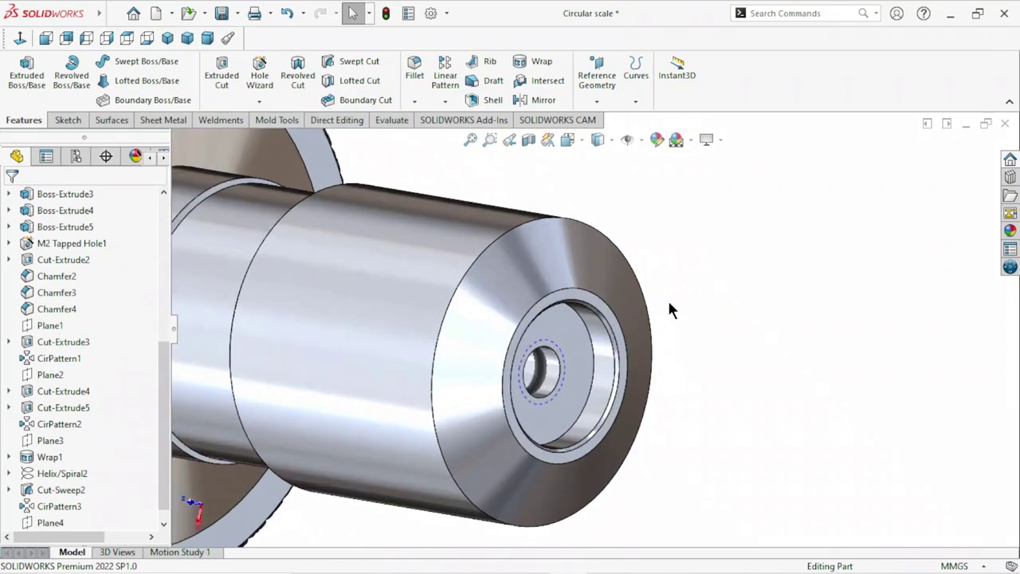
Step: Start Sketch21 on the spindle cap end face and convert its outer 9.5 mm edge into it
left_click(582, 303)
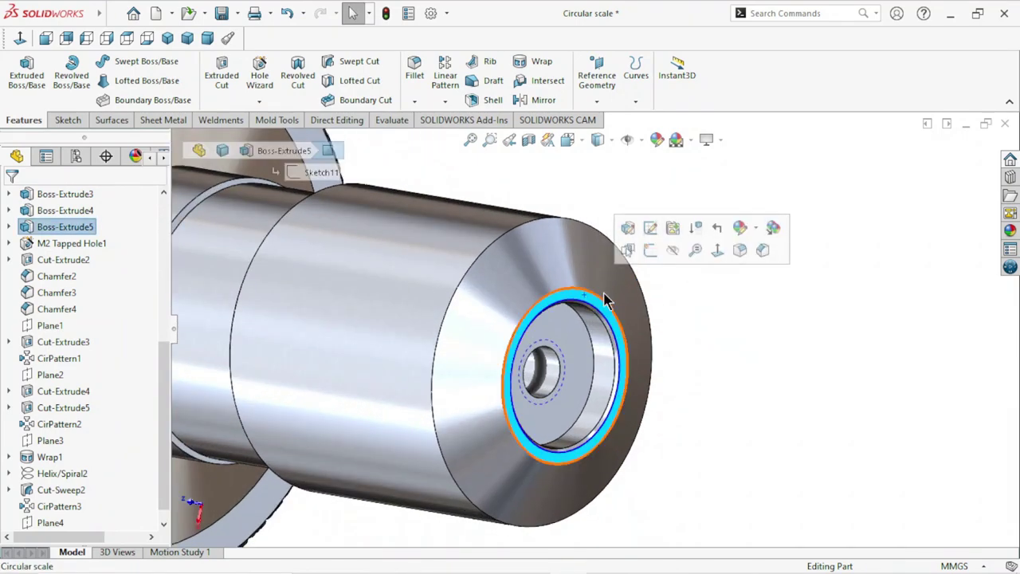
left_click(629, 253)
left_click(537, 220)
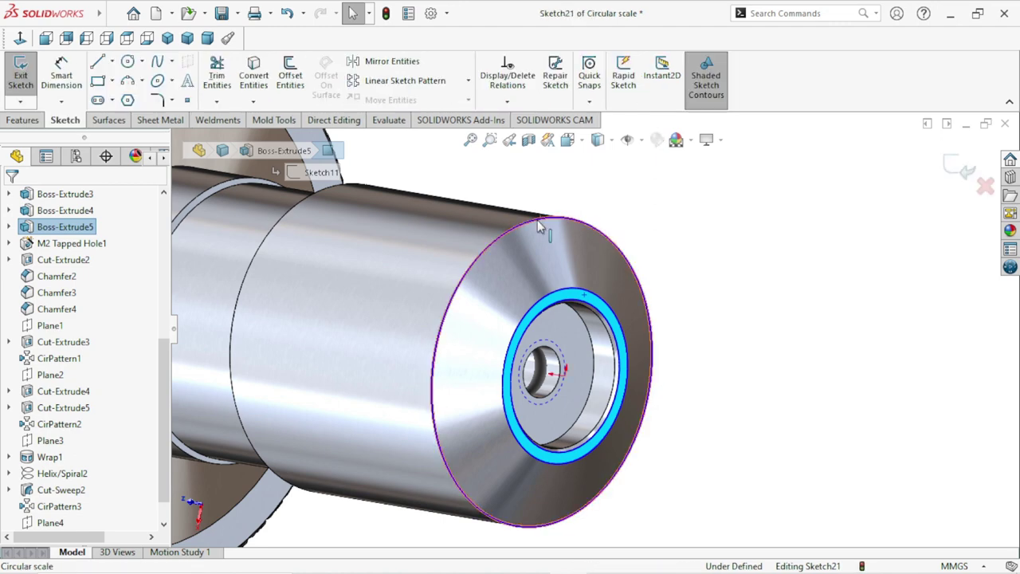
left_click(255, 83)
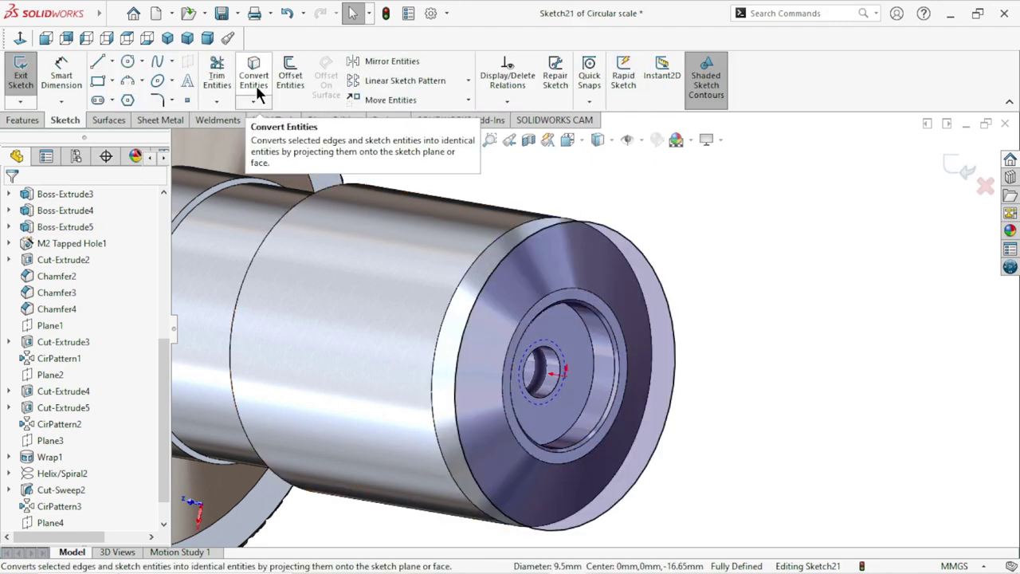
scroll(541, 275, "up", 2)
scroll(558, 310, "up", 3)
scroll(506, 335, "up", 2)
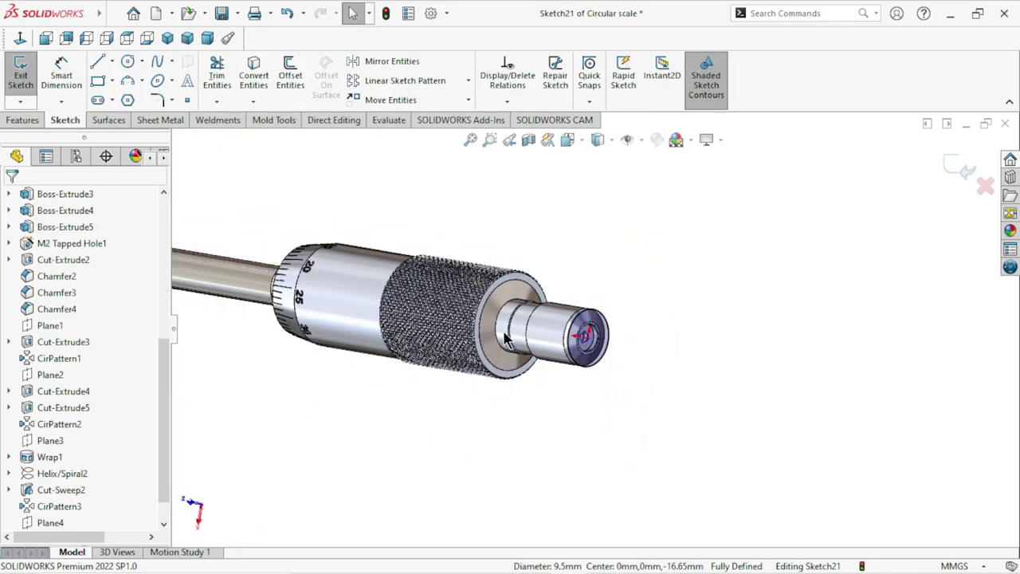
scroll(506, 335, "up", 1)
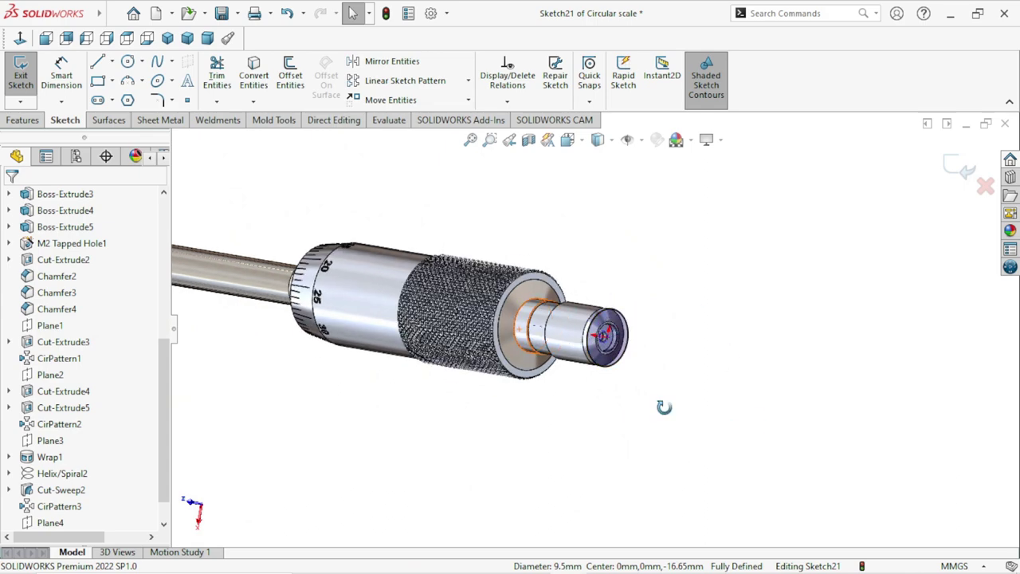
middle_click_drag(664, 407, 500, 392)
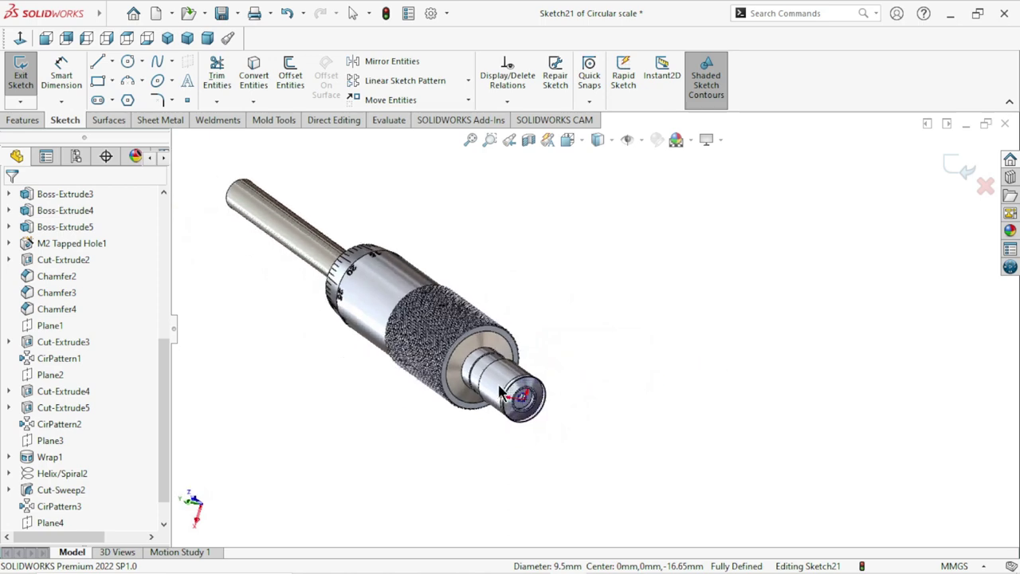
scroll(502, 390, "down", 3)
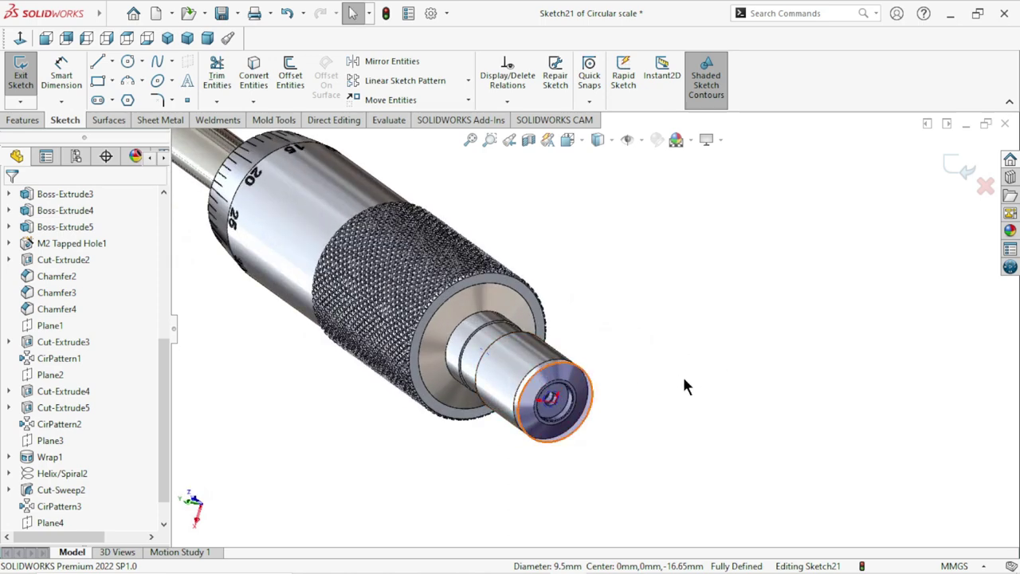
scroll(661, 382, "up", 3)
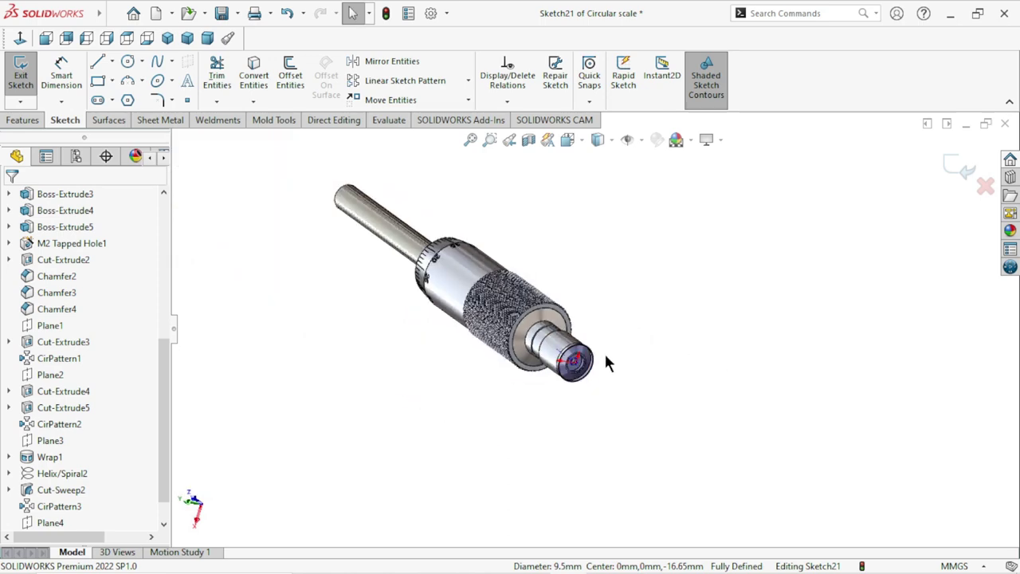
scroll(606, 356, "down", 2)
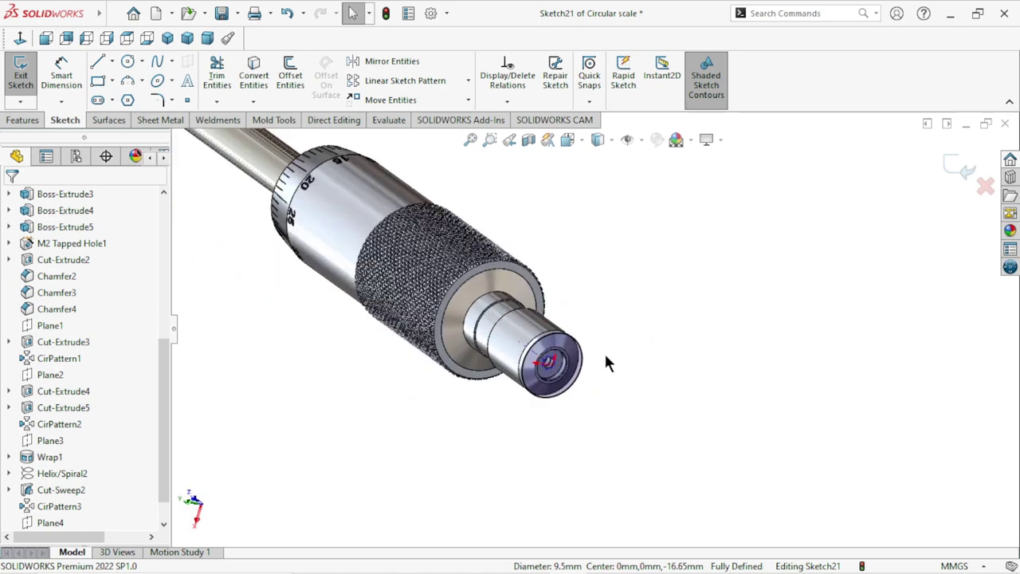
Step: Start a Helix and Spiral curve on the 9.5 mm sketch circle
left_click(22, 122)
left_click(637, 103)
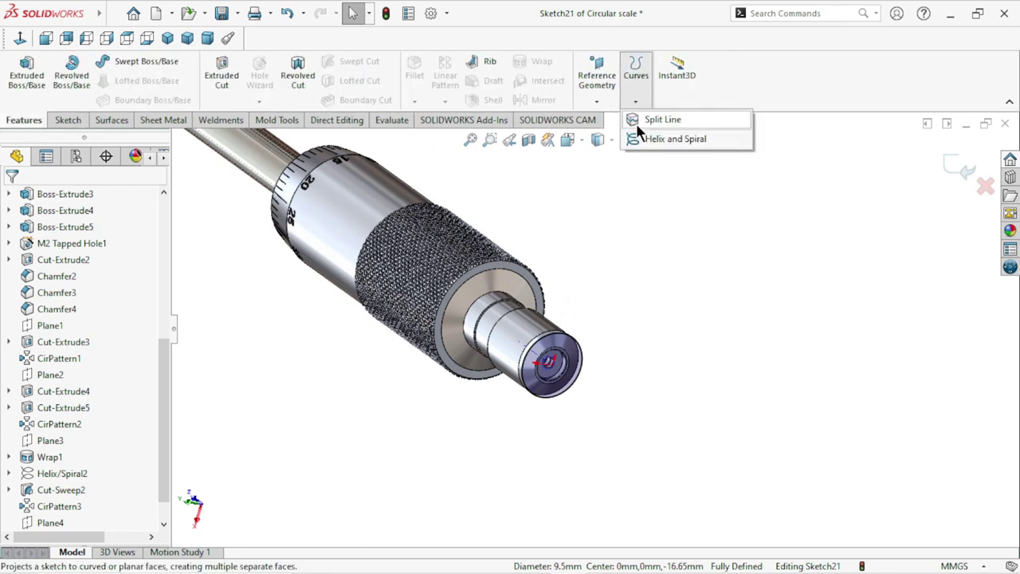
left_click(638, 137)
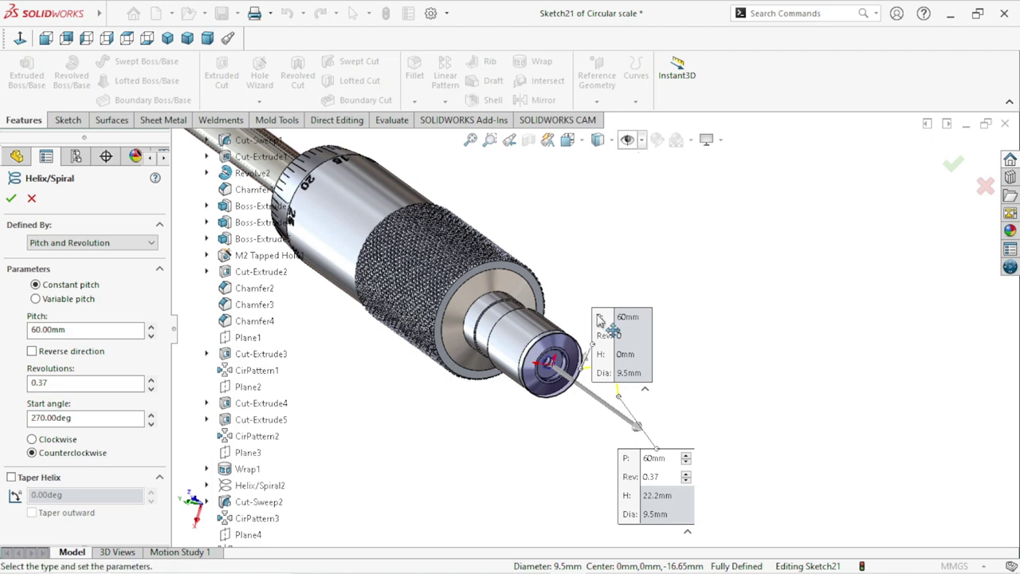
Step: Give the helix a 66 mm pitch, 0.2 revolutions and a 135° start angle
left_click(80, 331)
left_click_drag(87, 330, 2, 321)
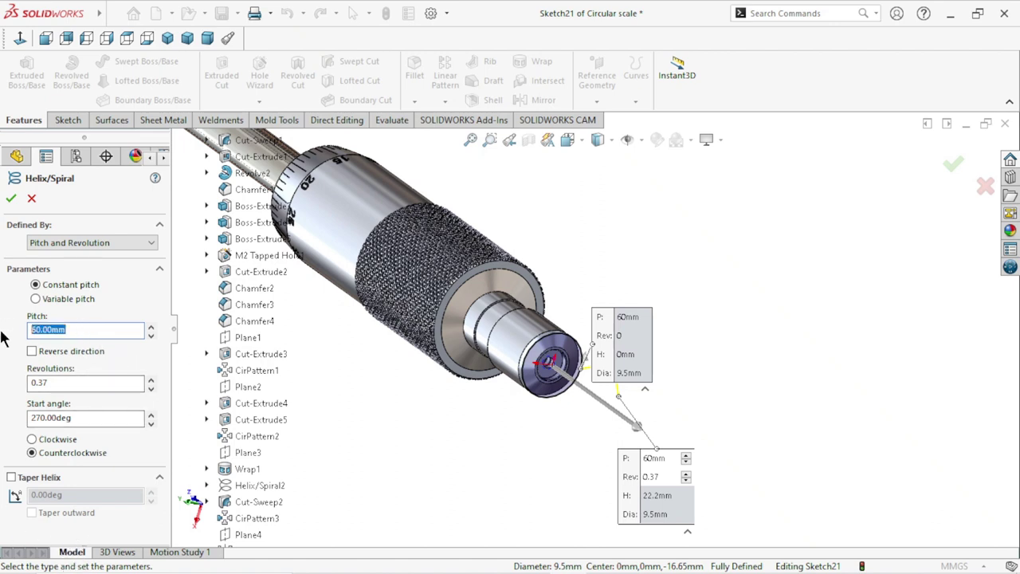
type("66")
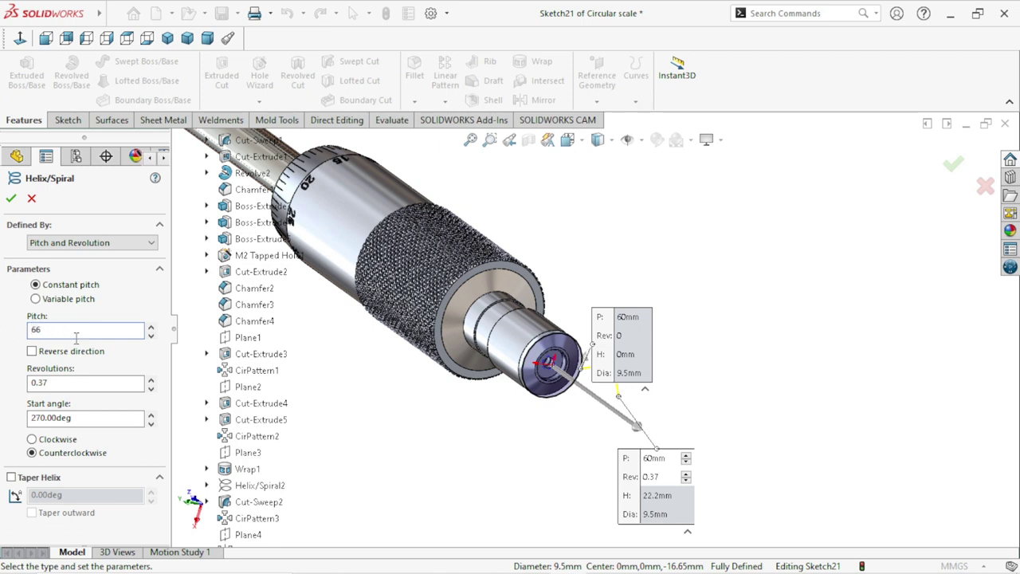
left_click(65, 383)
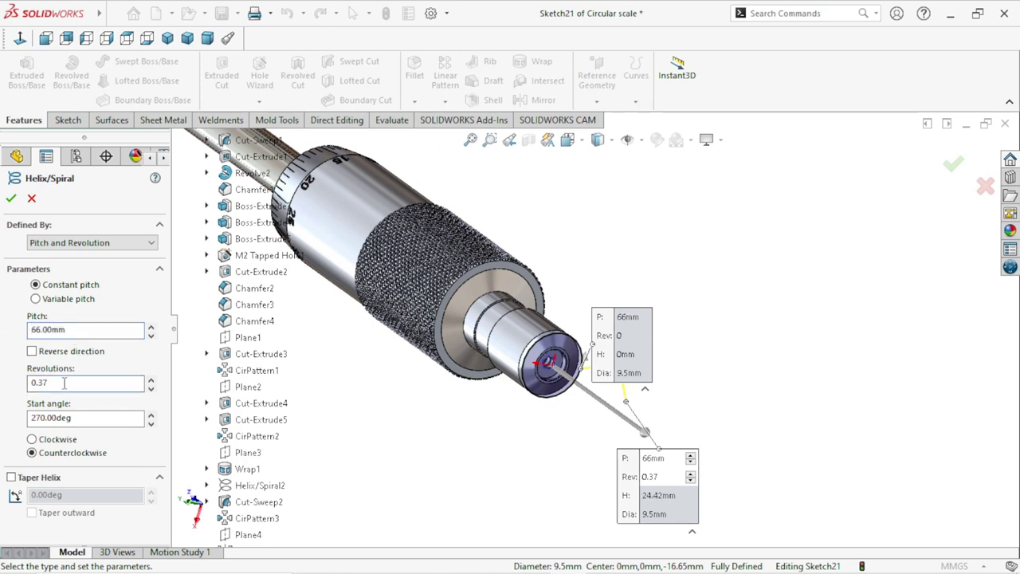
left_click_drag(64, 383, 11, 381)
type("0")
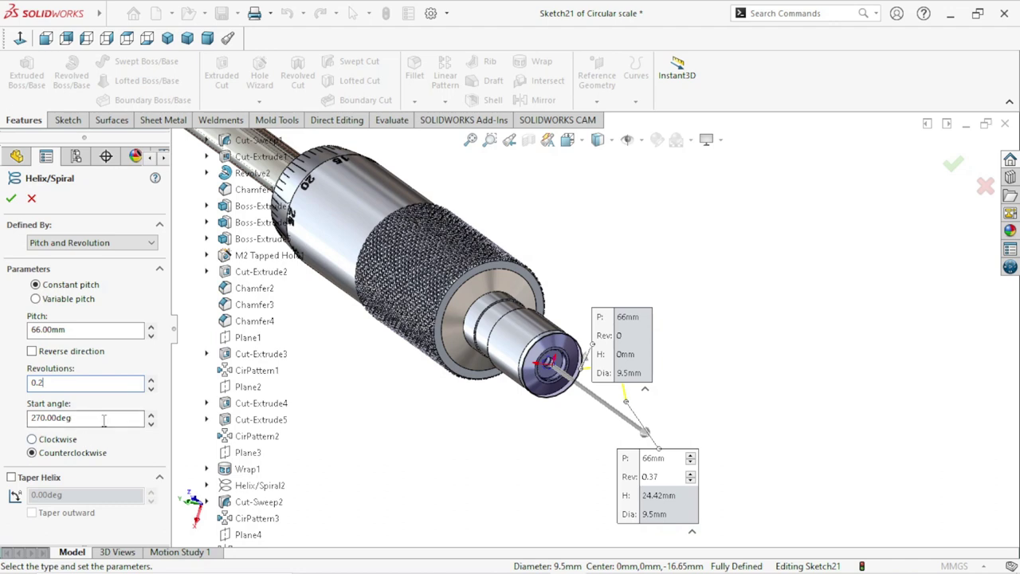
left_click_drag(84, 421, 3, 414)
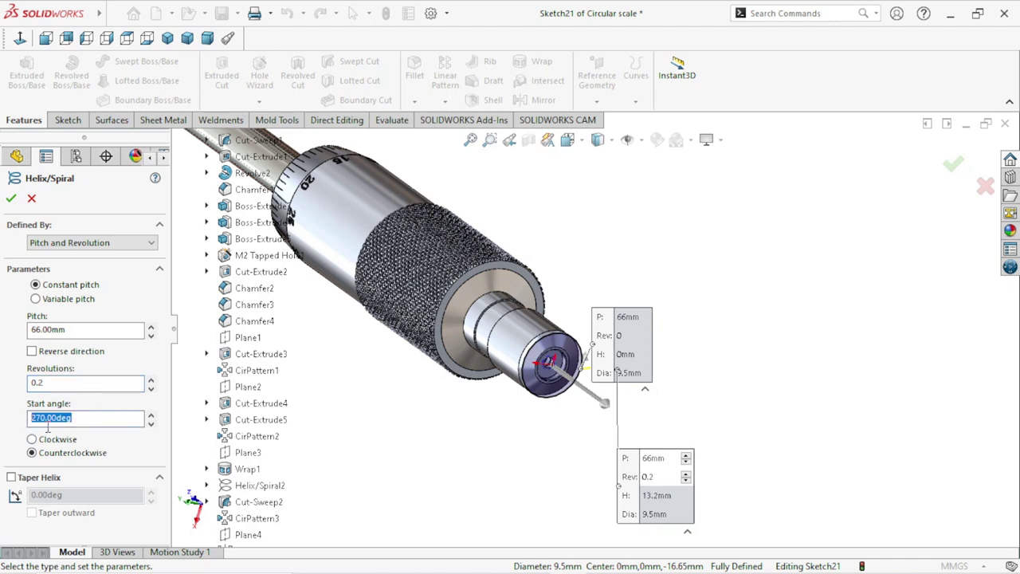
type("135")
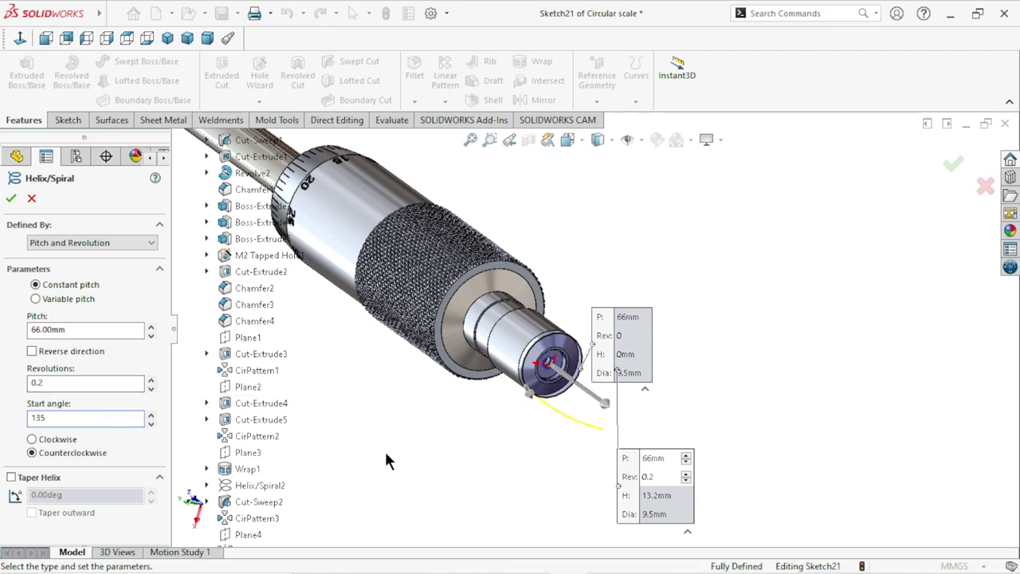
Step: Reverse the helix direction and check its preview running back along the end cap
scroll(578, 403, "down", 1)
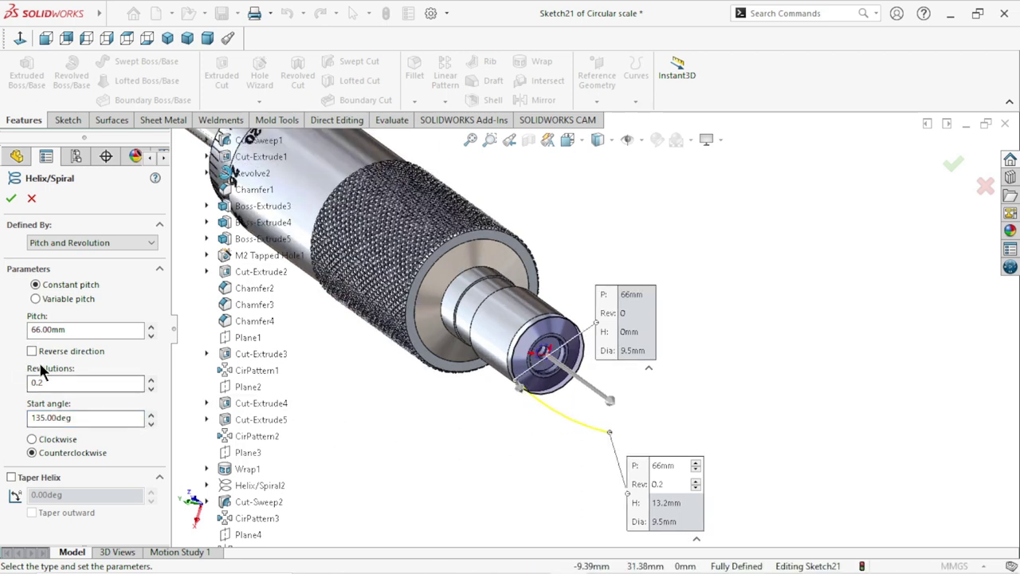
left_click(31, 350)
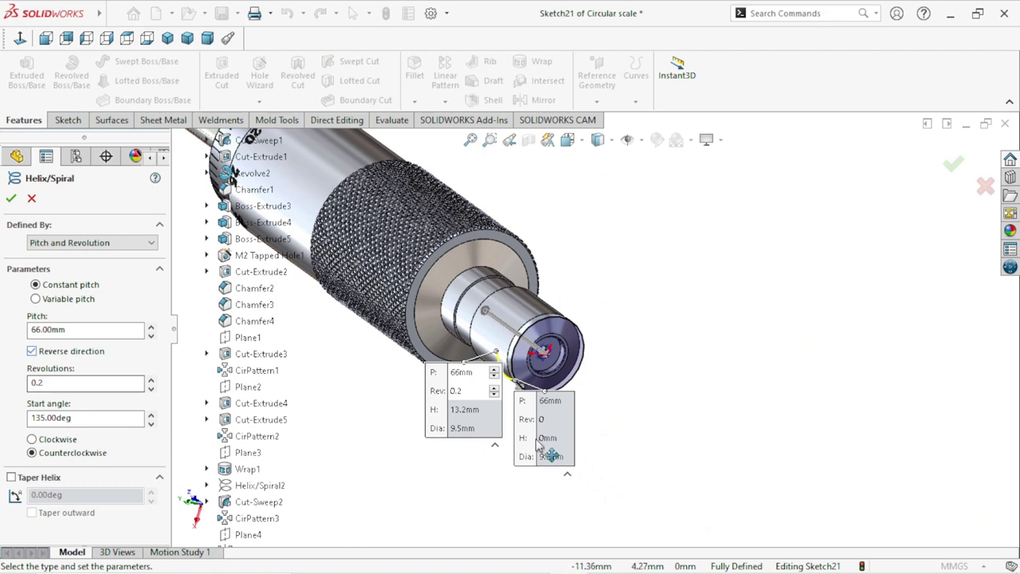
scroll(562, 411, "down", 1)
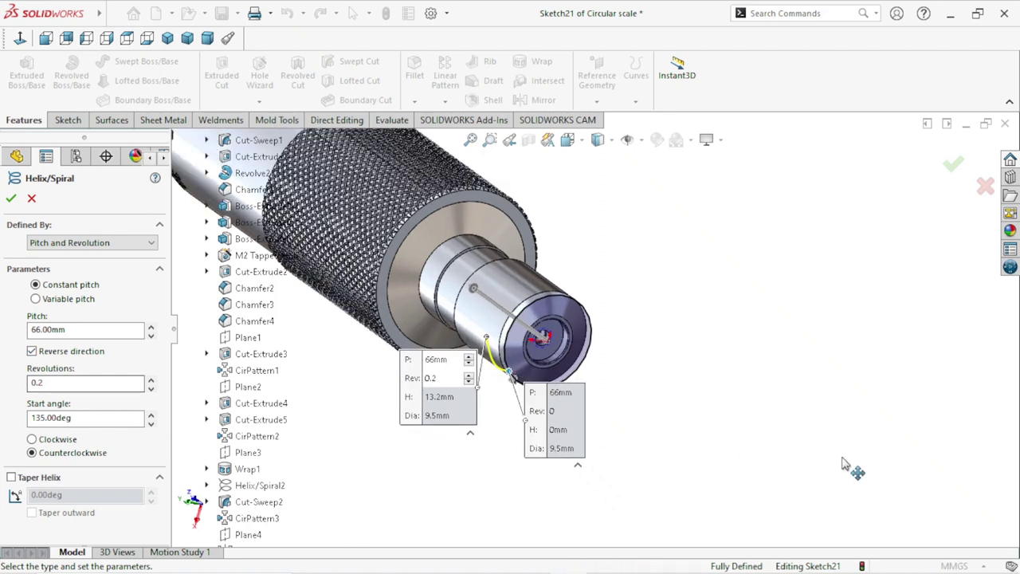
left_click_drag(428, 434, 363, 494)
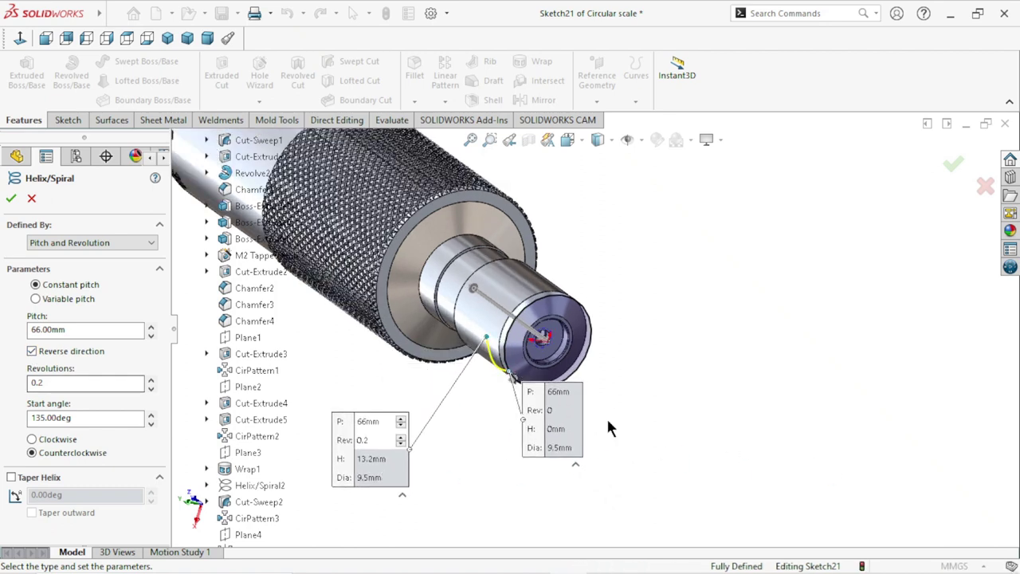
left_click_drag(573, 431, 727, 424)
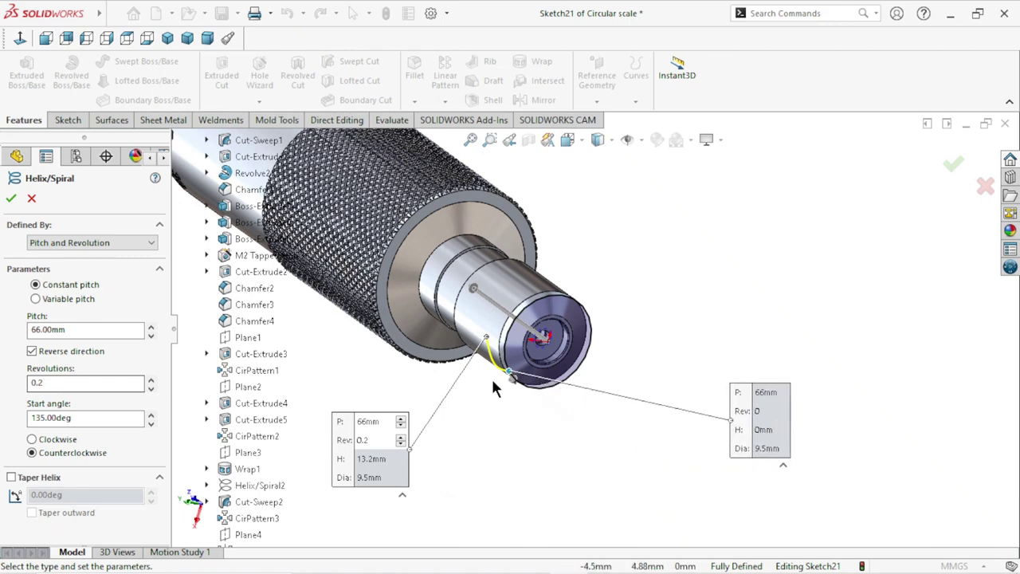
scroll(491, 373, "up", 1)
scroll(498, 356, "down", 1)
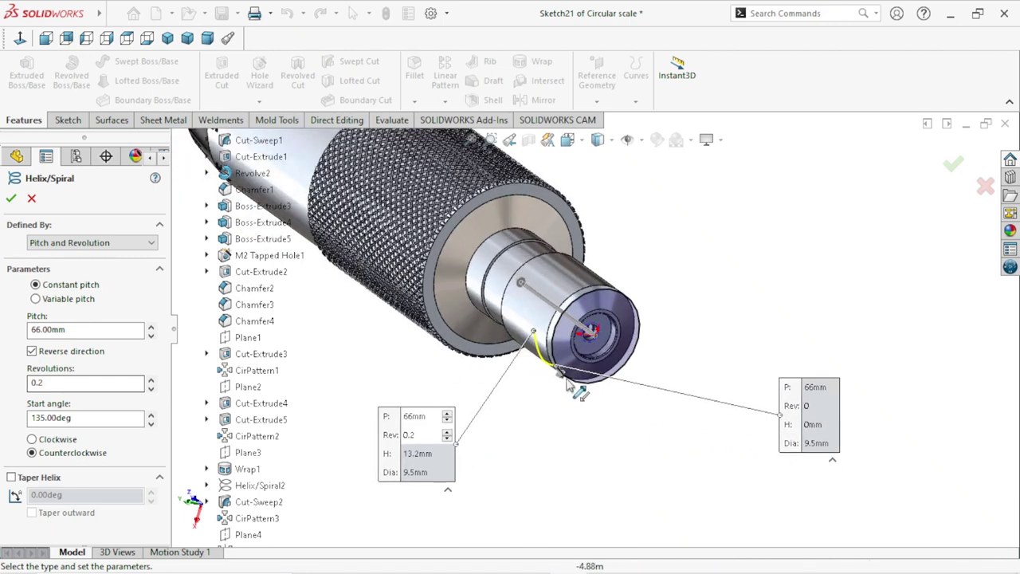
scroll(504, 352, "down", 1)
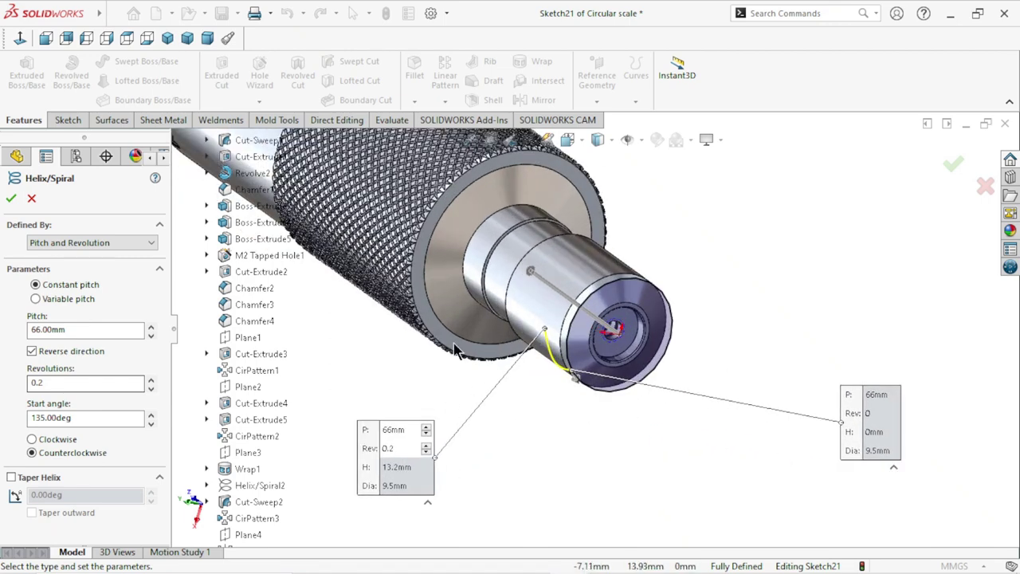
middle_click_drag(490, 291, 478, 374)
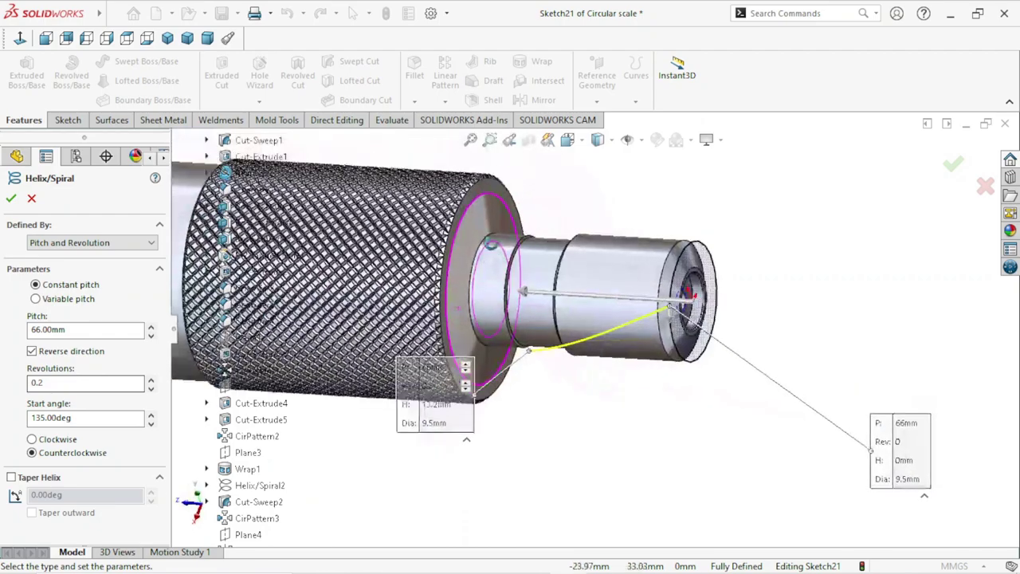
middle_click_drag(430, 304, 507, 289)
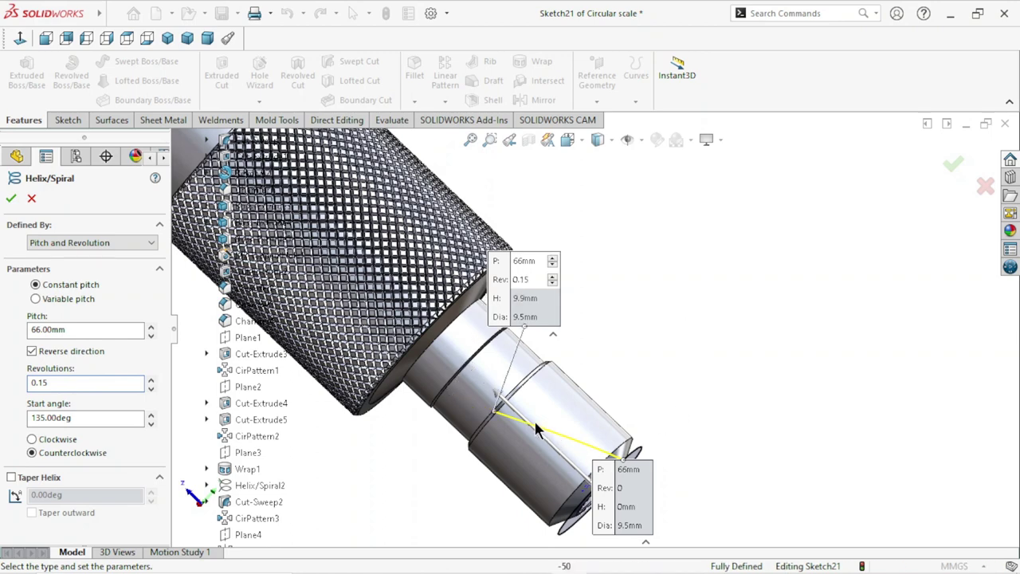
scroll(514, 391, "down", 5)
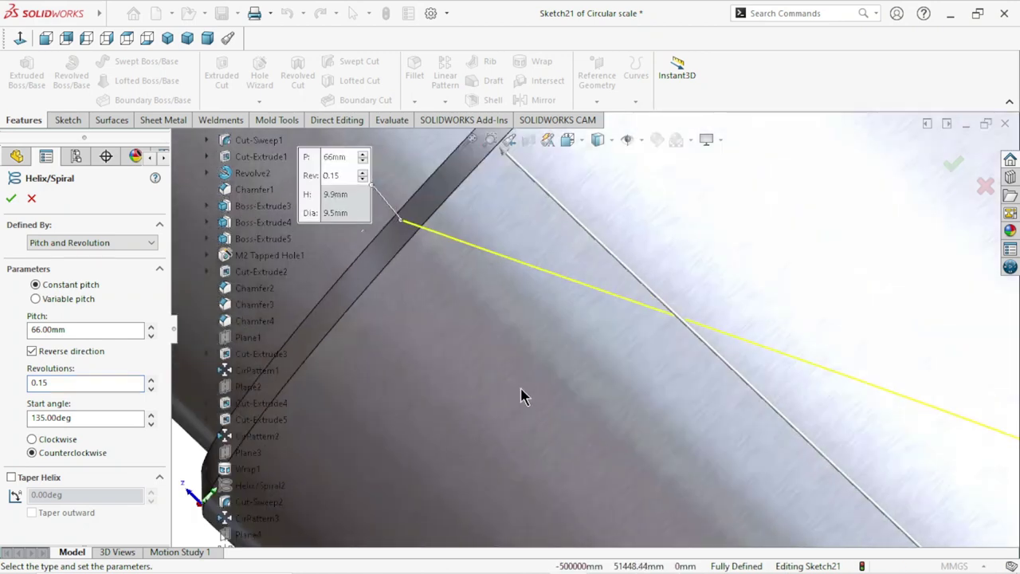
scroll(512, 375, "up", 2)
scroll(500, 287, "down", 2)
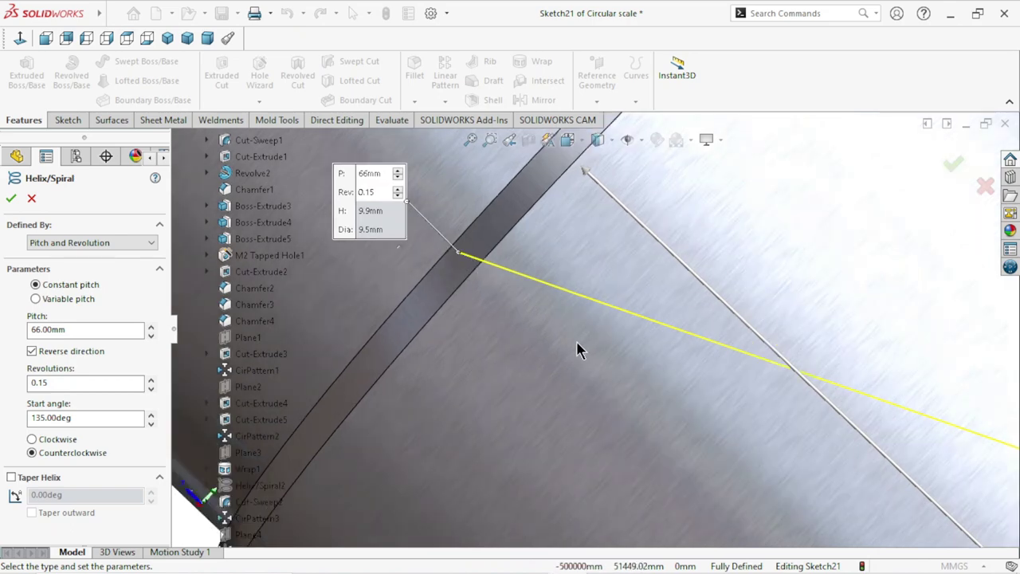
scroll(580, 346, "up", 3)
scroll(575, 346, "up", 2)
scroll(617, 364, "up", 1)
scroll(618, 364, "up", 1)
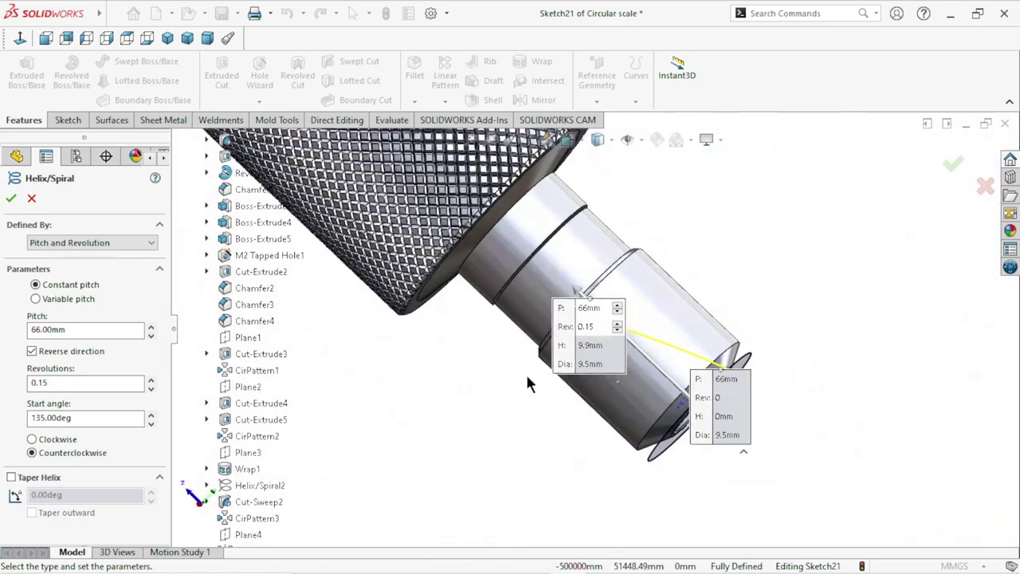
Step: Change the helix revolutions from 0.15 to 0.16
left_click(48, 381)
key("BackSpace")
type("6")
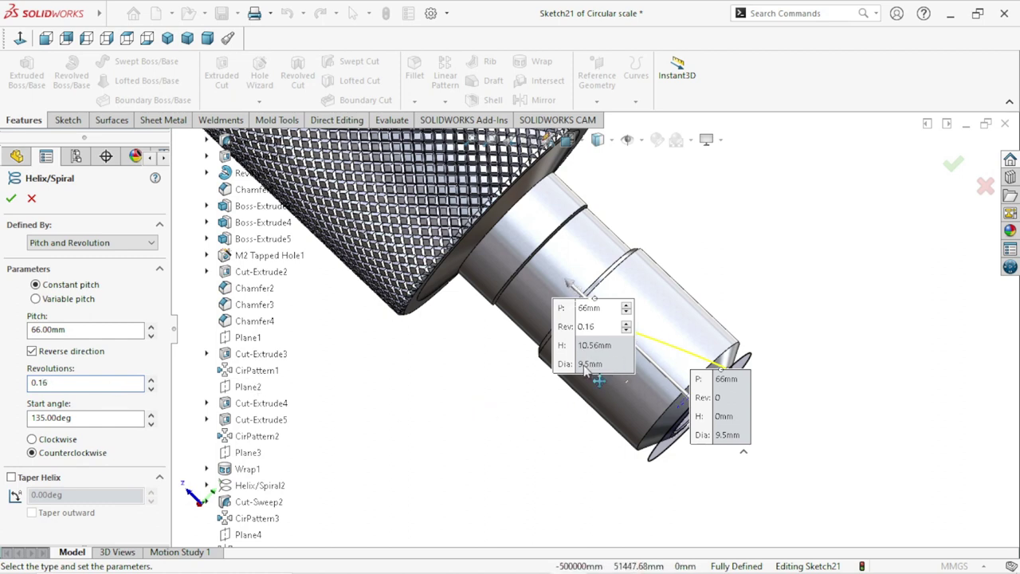
scroll(582, 334, "down", 4)
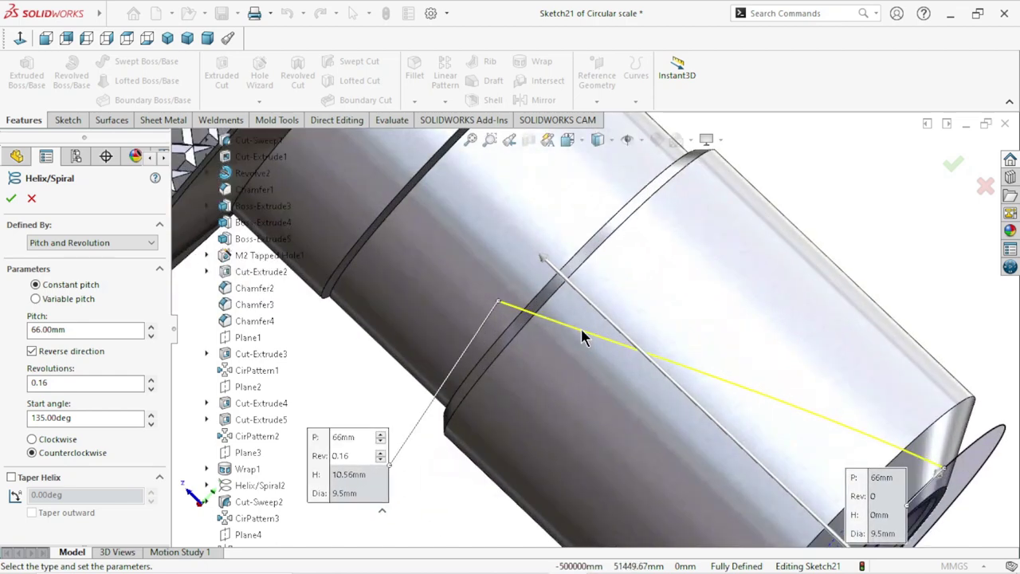
scroll(581, 335, "up", 1)
left_click(50, 382)
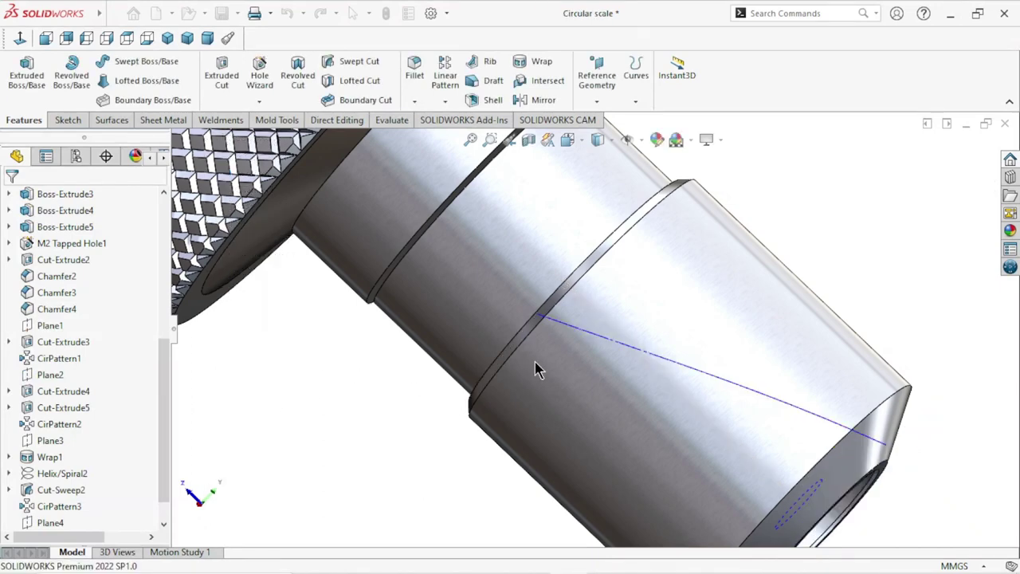
Step: Open a new sketch on the annular ring face around the spindle cap's end bore
scroll(517, 411, "up", 5)
scroll(654, 404, "up", 3)
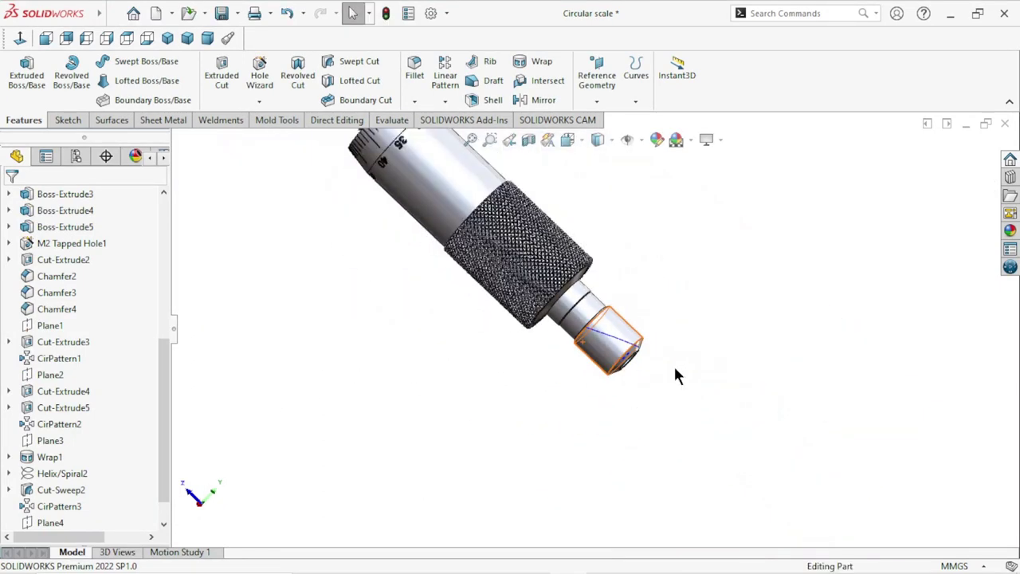
middle_click_drag(677, 372, 650, 316)
scroll(637, 351, "down", 4)
scroll(590, 331, "down", 2)
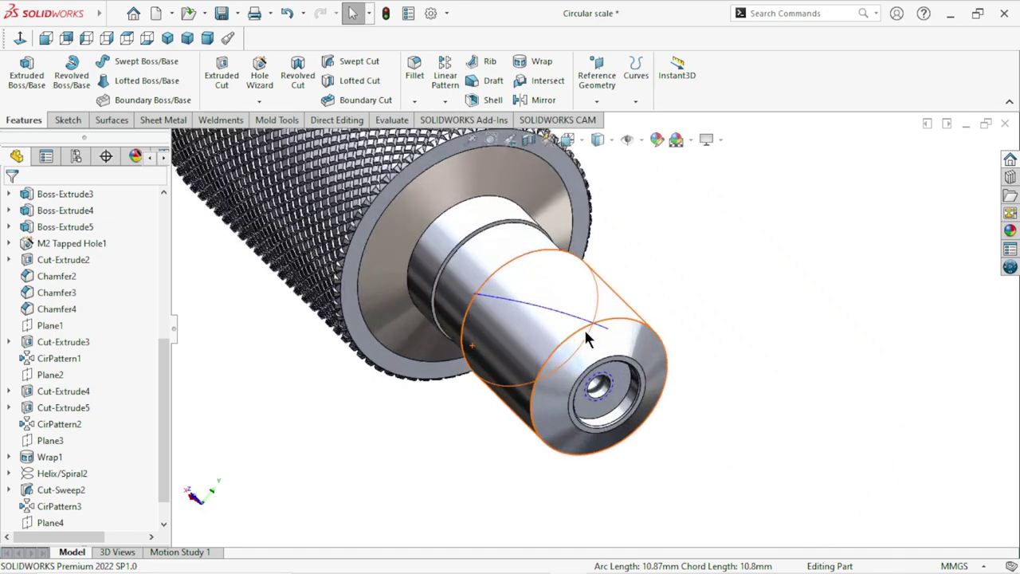
scroll(583, 327, "down", 2)
scroll(608, 345, "up", 2)
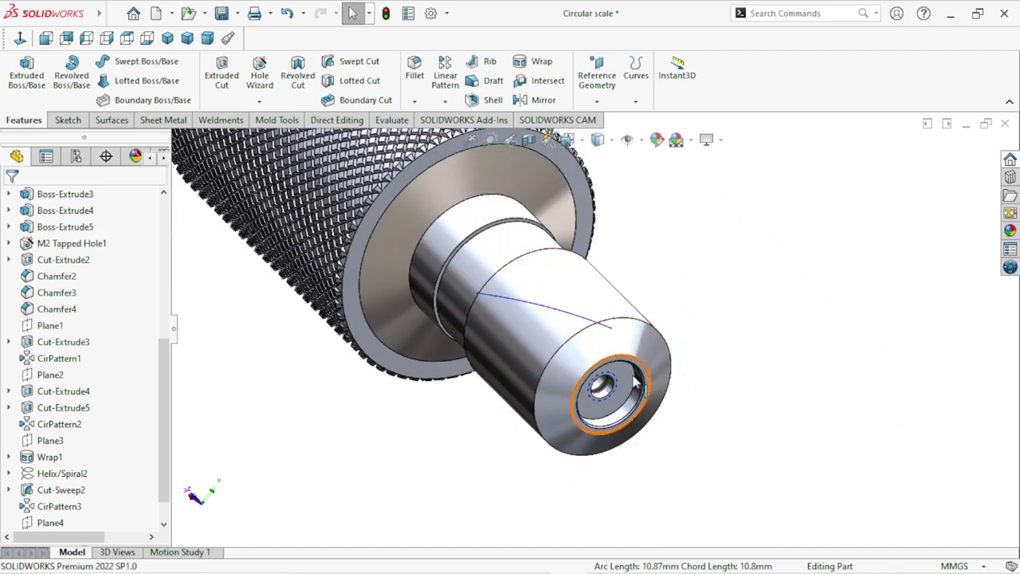
scroll(642, 368, "down", 2)
scroll(640, 369, "down", 1)
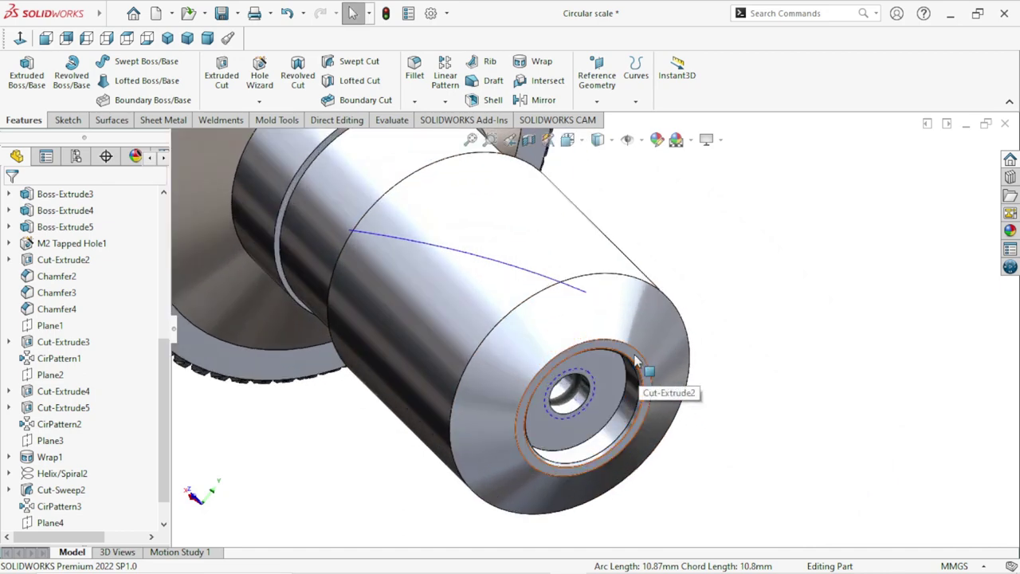
left_click(637, 360)
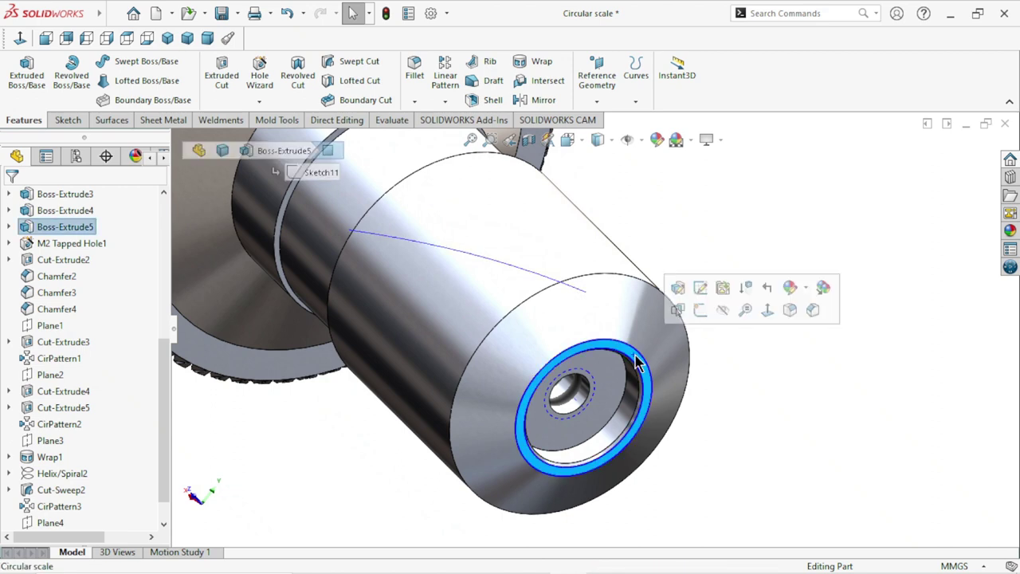
left_click(698, 311)
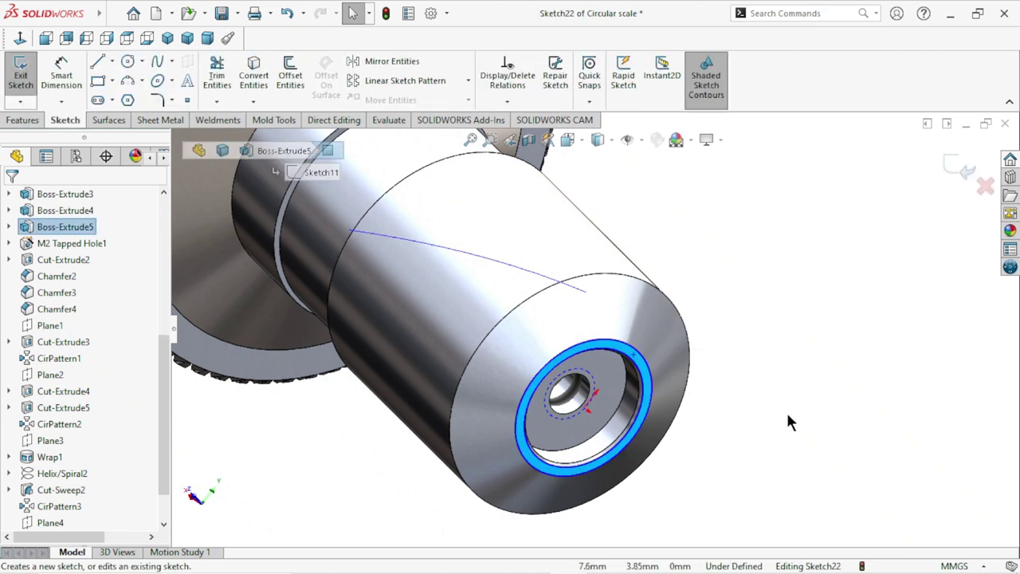
Step: Draw a three-sided polygon with its inscribed circle beside the end cap in Sketch22
left_click(131, 100)
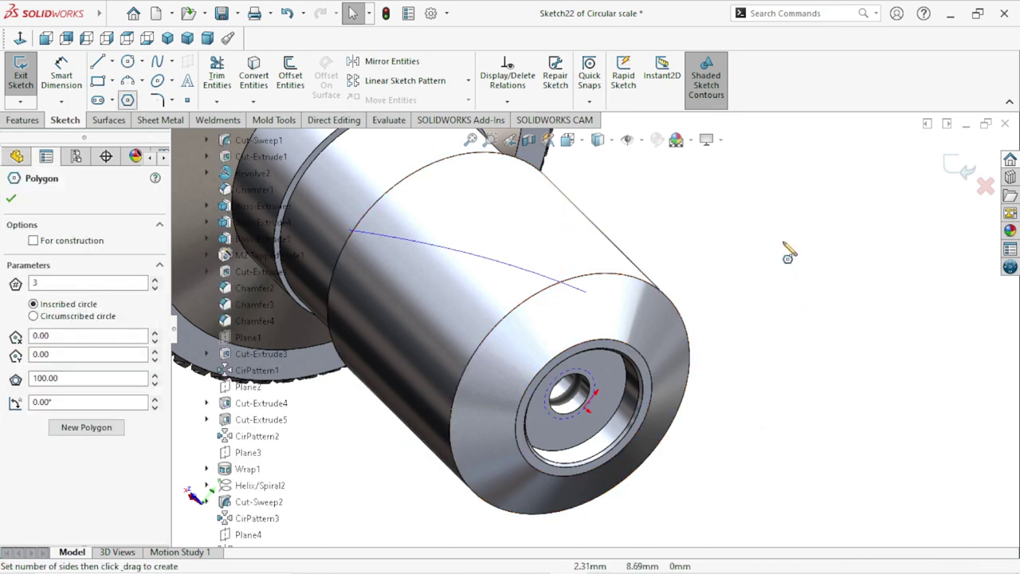
left_click(20, 40)
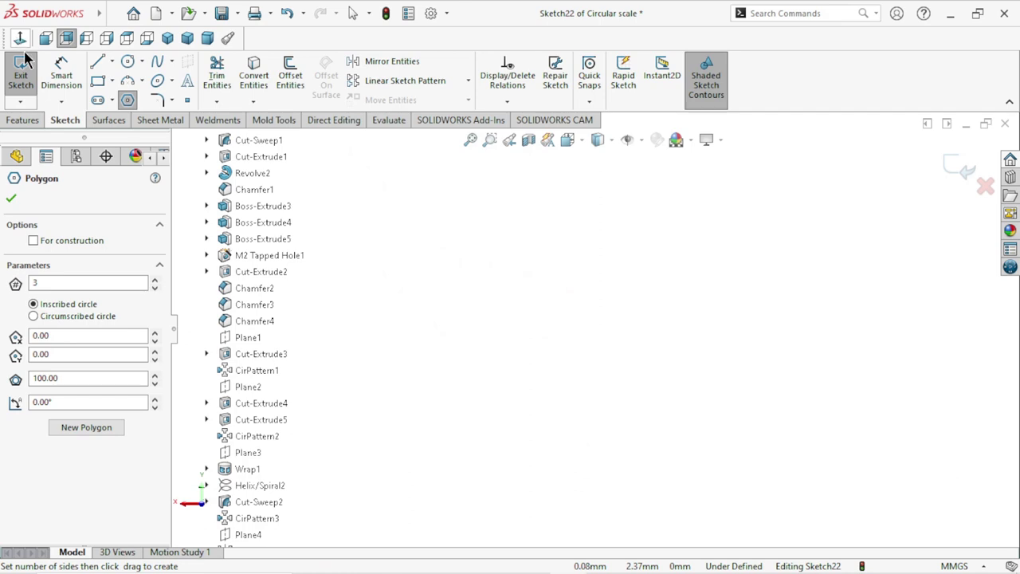
left_click(467, 146)
scroll(555, 375, "up", 3)
scroll(594, 326, "up", 3)
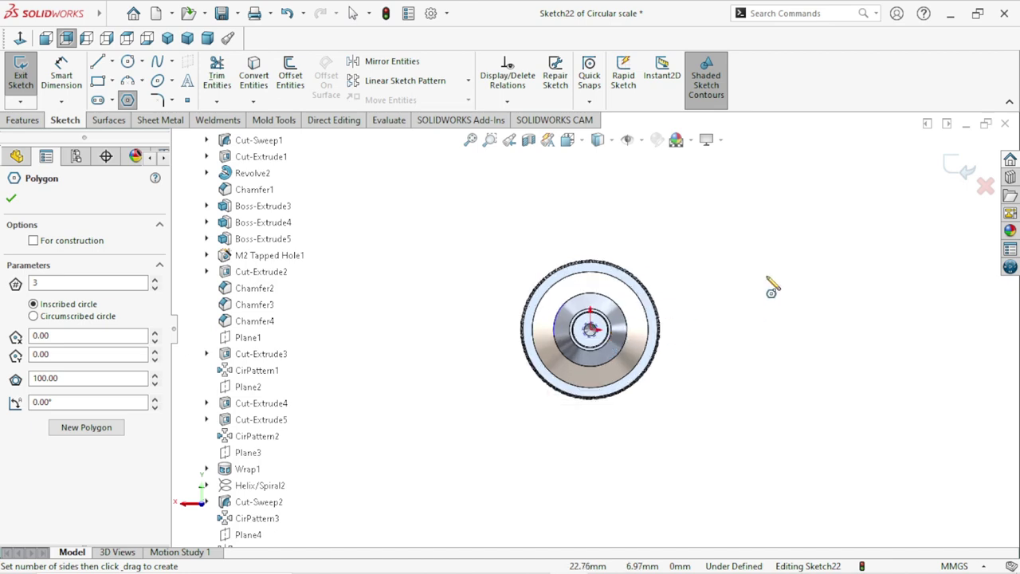
left_click(767, 278)
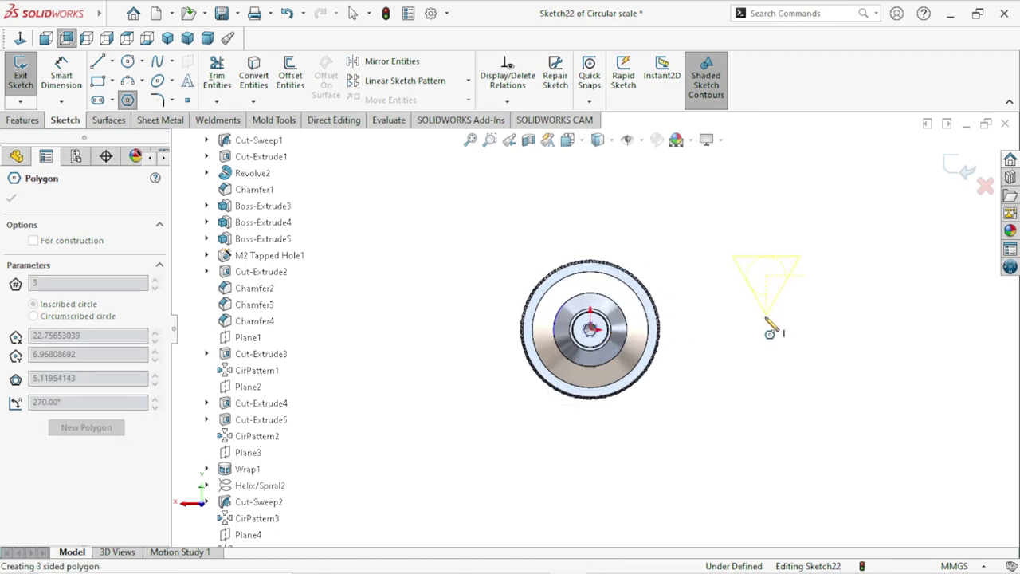
left_click(766, 315)
right_click(818, 344)
left_click(819, 348)
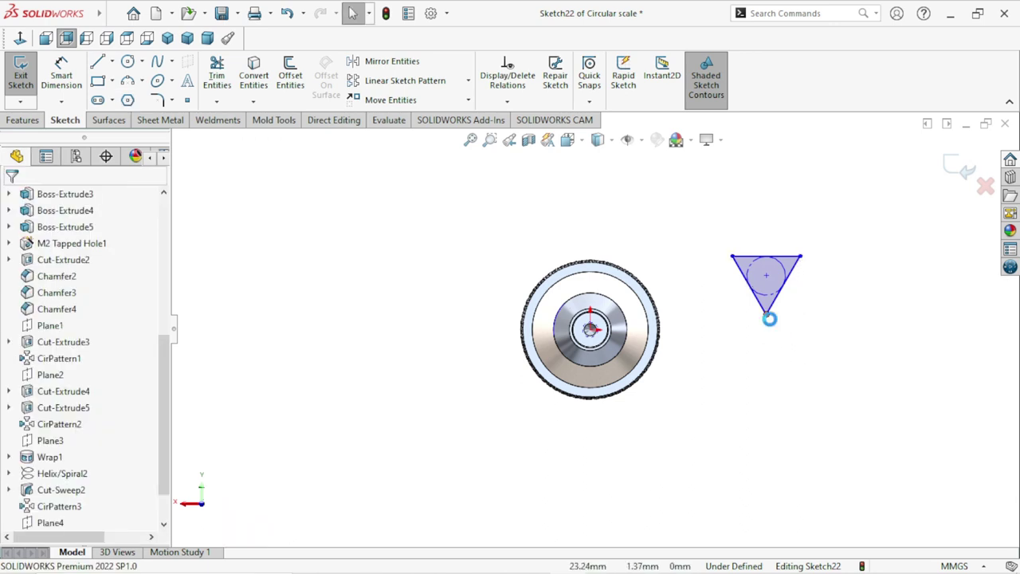
scroll(768, 314, "down", 1)
scroll(741, 292, "down", 2)
left_click(61, 76)
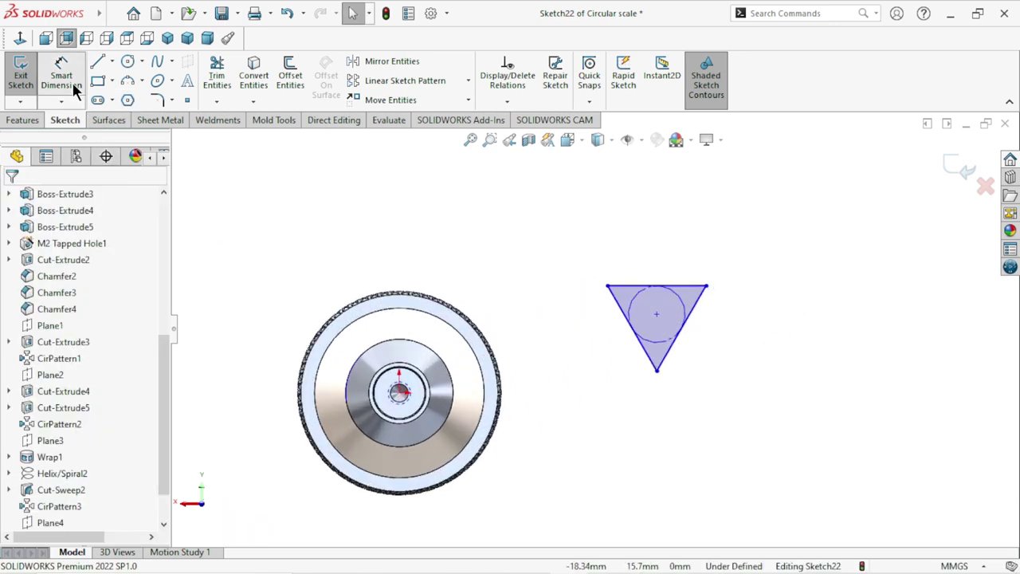
Step: Dimension the triangle's top edge to 0.15 mm
left_click(633, 286)
left_click(634, 249)
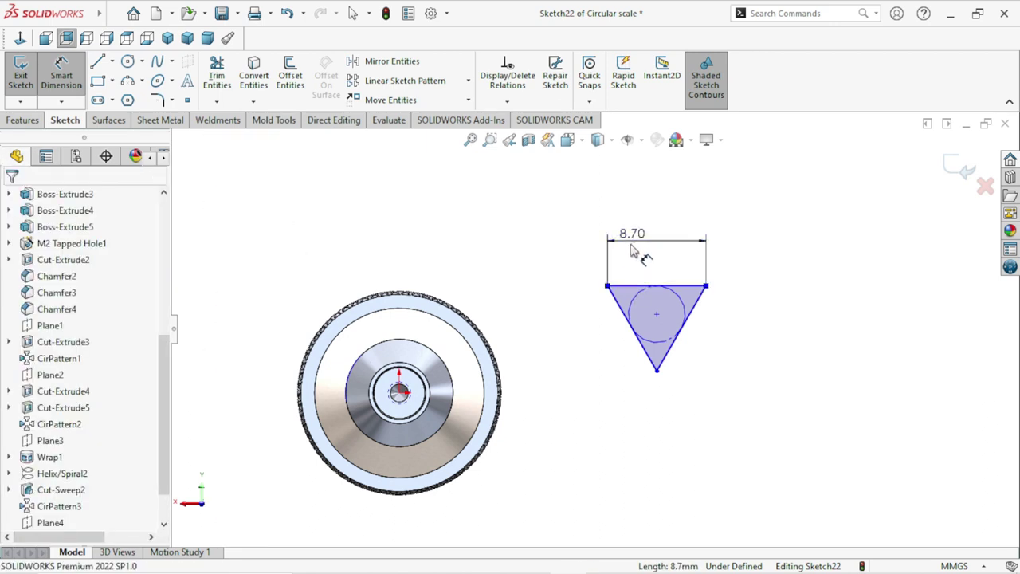
type("0.")
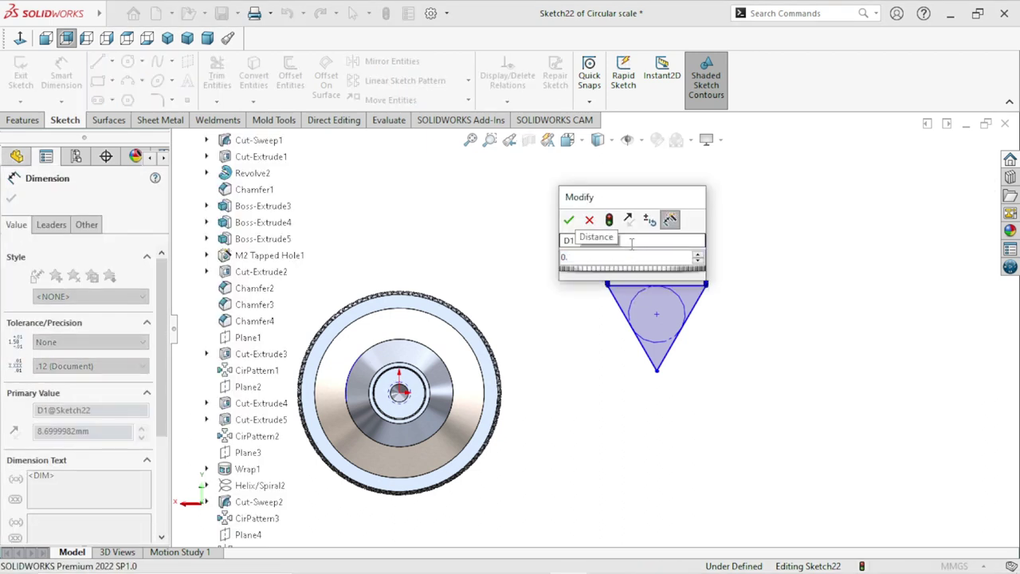
type("15")
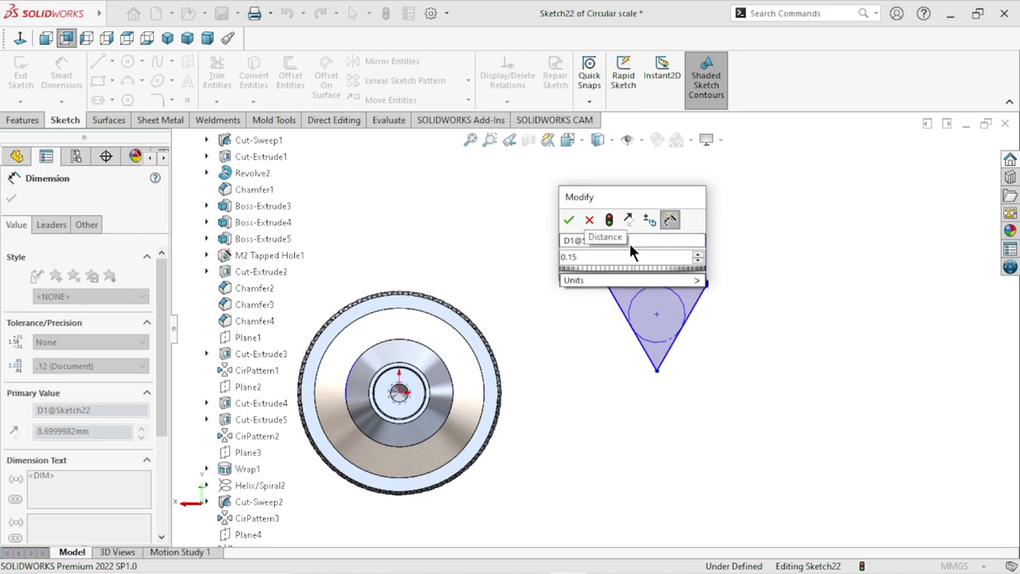
key("Return")
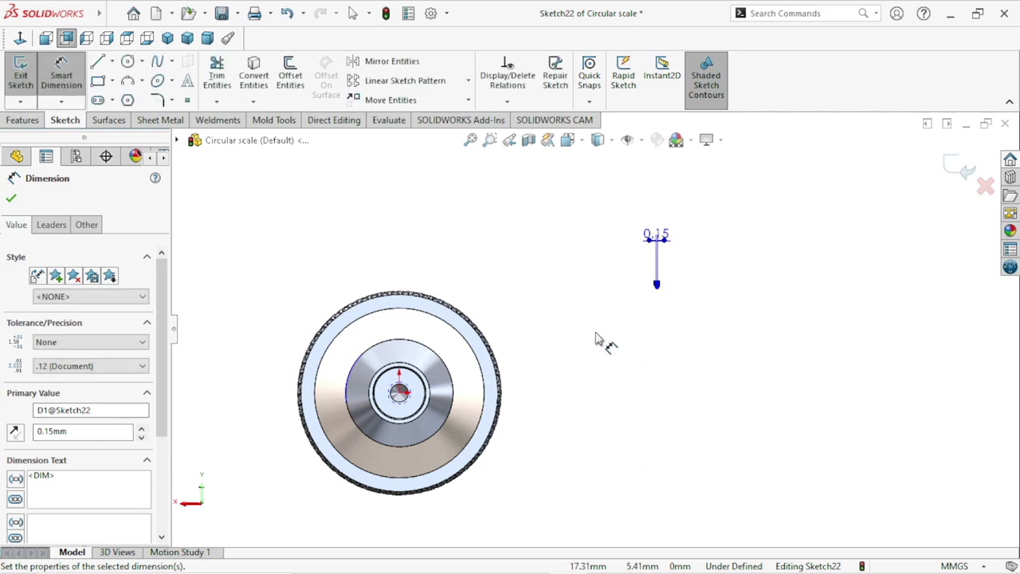
scroll(603, 341, "up", 1)
left_click(11, 198)
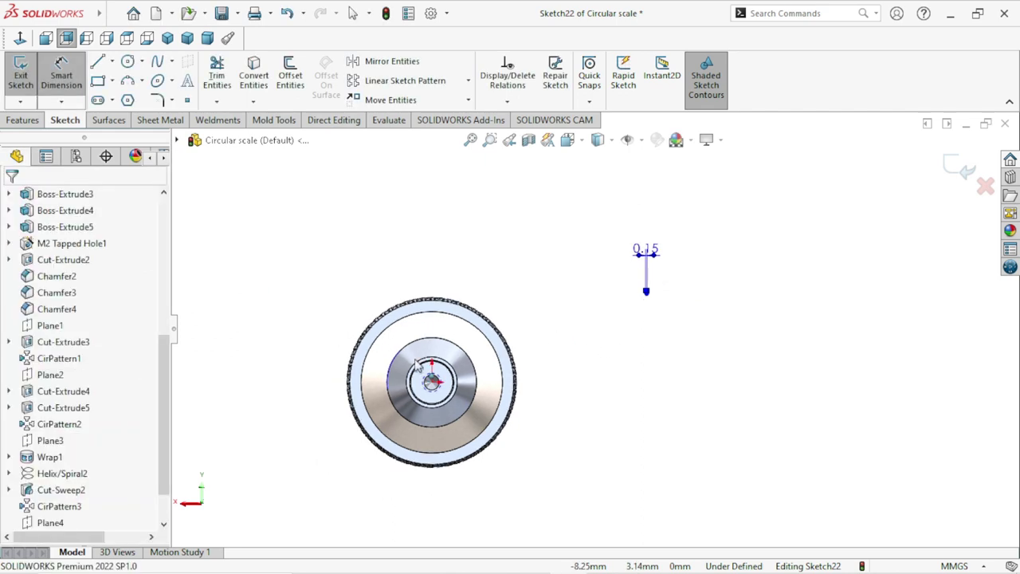
key("Escape")
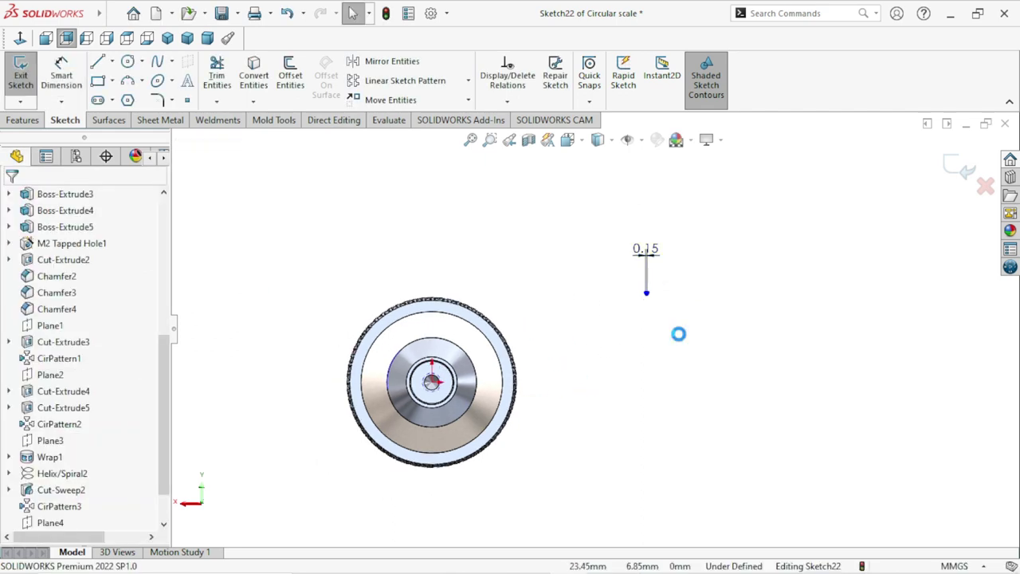
Step: Place a sketch point at the triangle's centre
scroll(655, 338, "down", 2)
scroll(606, 356, "up", 2)
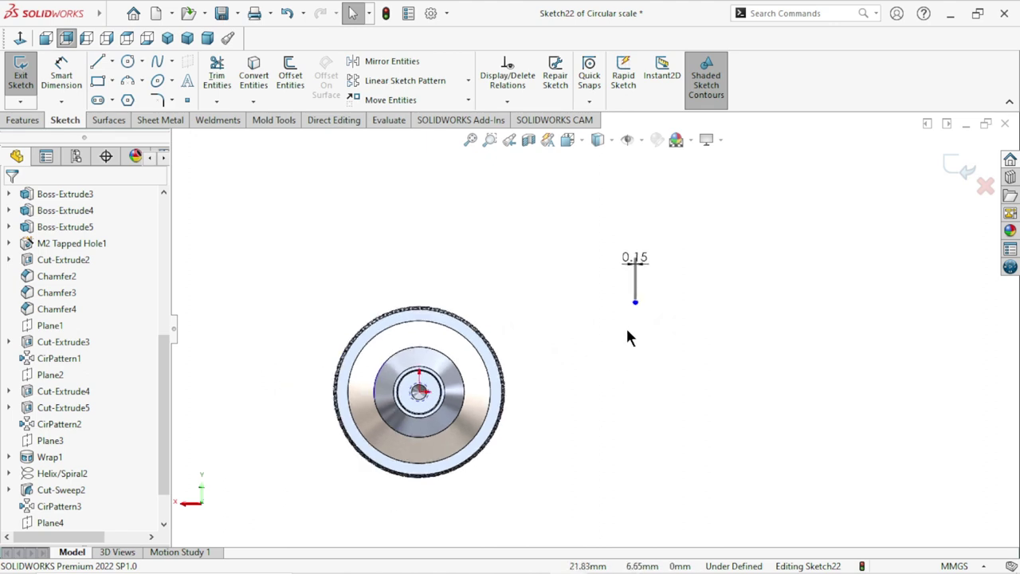
scroll(630, 335, "down", 1)
scroll(668, 311, "down", 1)
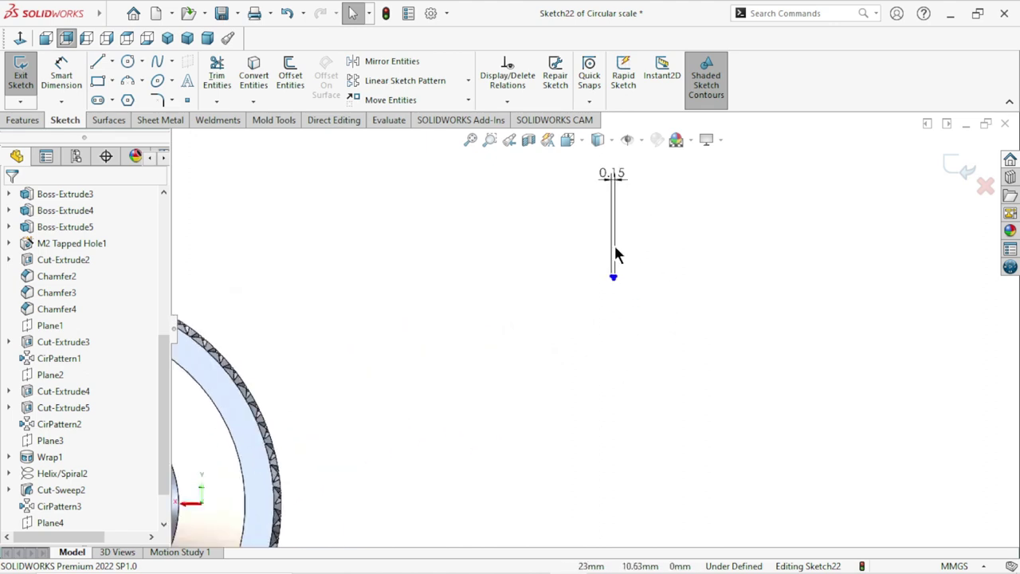
scroll(658, 317, "down", 5)
scroll(652, 331, "down", 5)
scroll(648, 343, "down", 5)
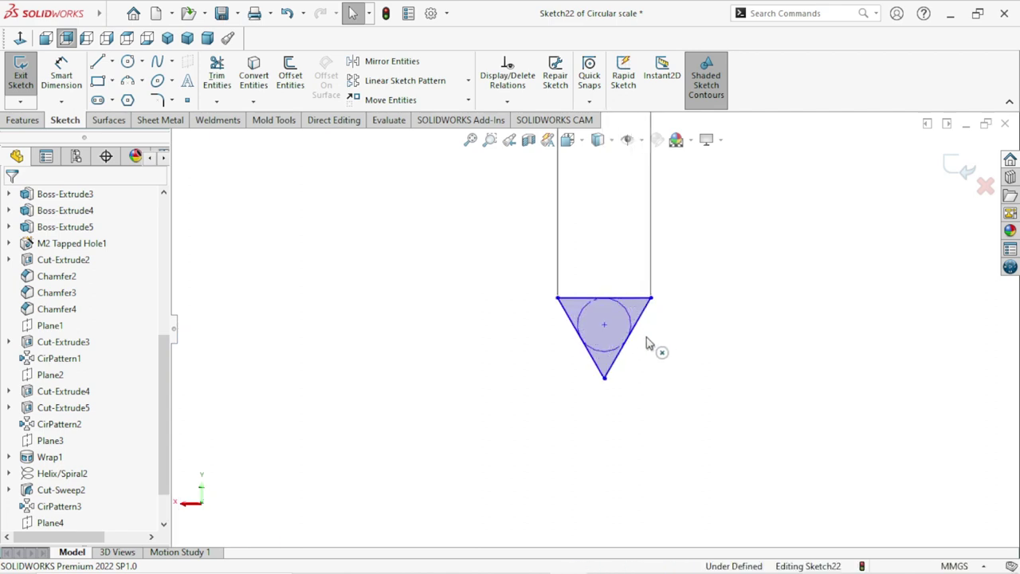
left_click(604, 324)
Step: Add a Pierce relation fixing the centre point onto the end-cap helix
scroll(499, 364, "up", 5)
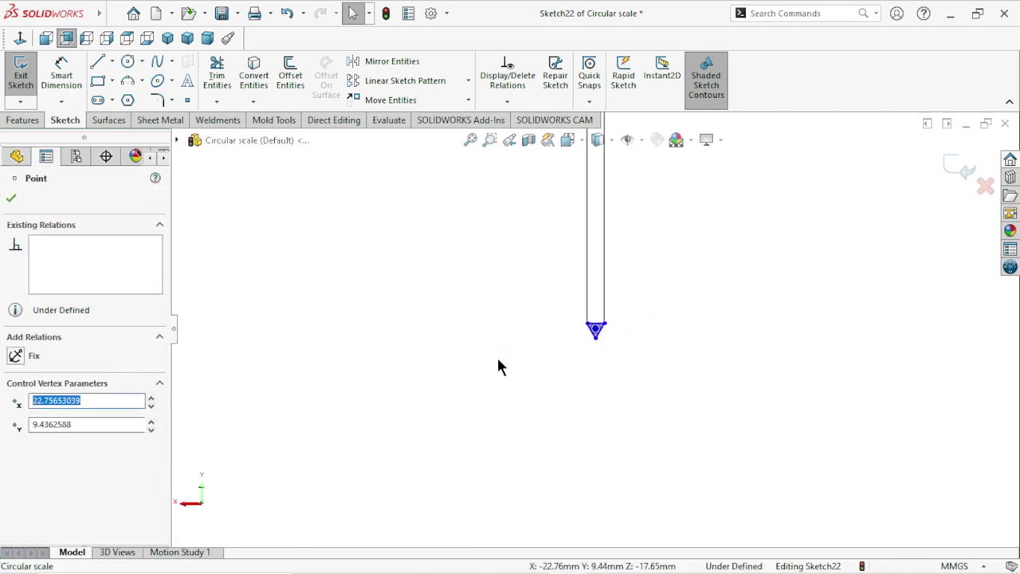
scroll(489, 368, "up", 2)
scroll(483, 369, "up", 5)
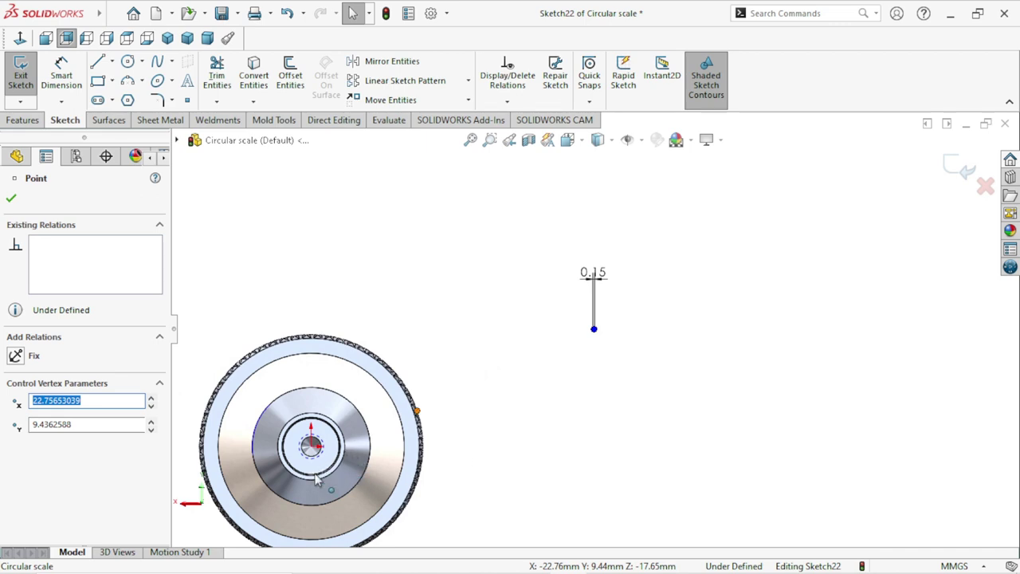
middle_click_drag(322, 469, 562, 423)
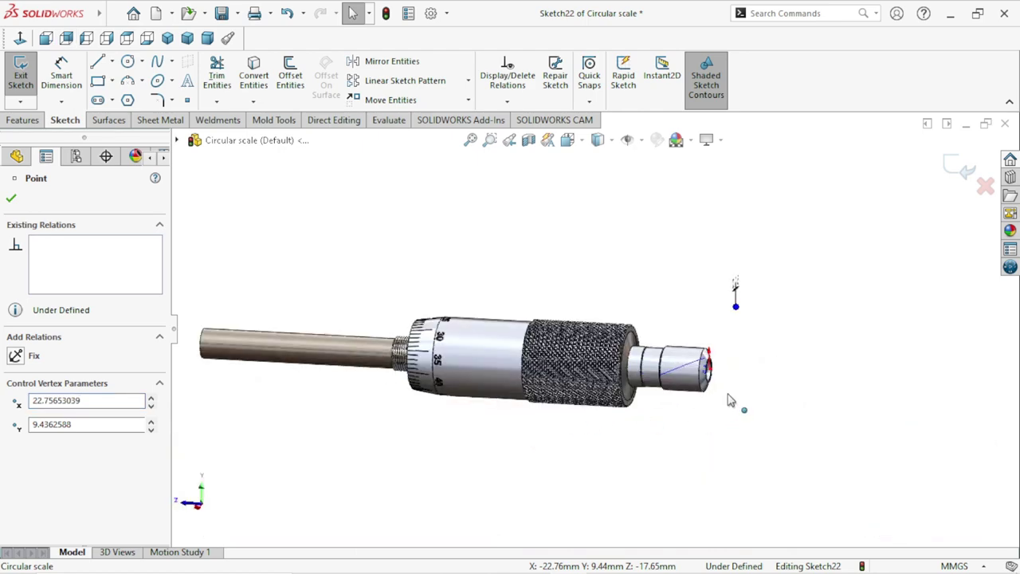
middle_click_drag(720, 398, 581, 422)
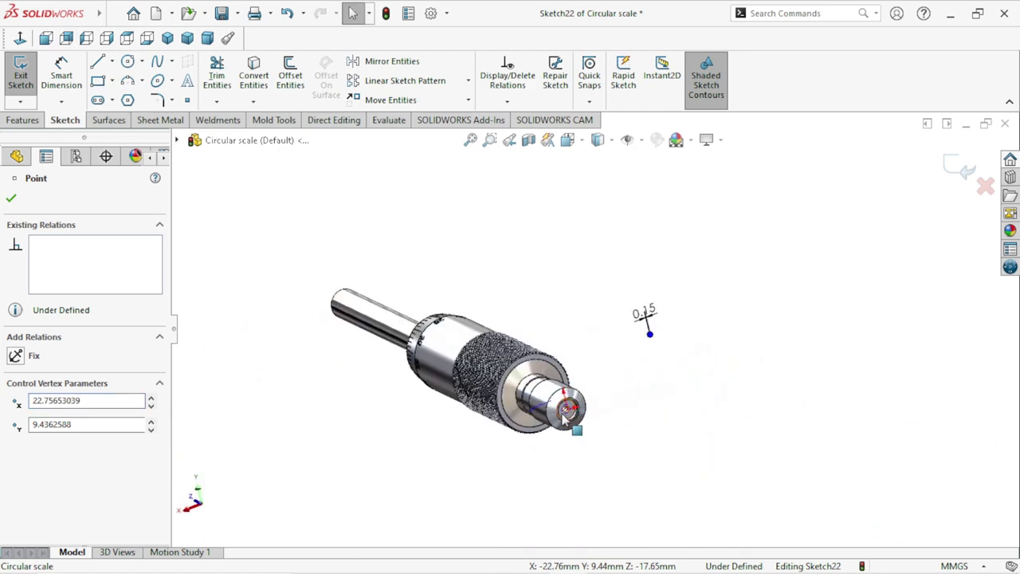
scroll(578, 414, "down", 2)
scroll(558, 375, "down", 4)
scroll(626, 383, "down", 4)
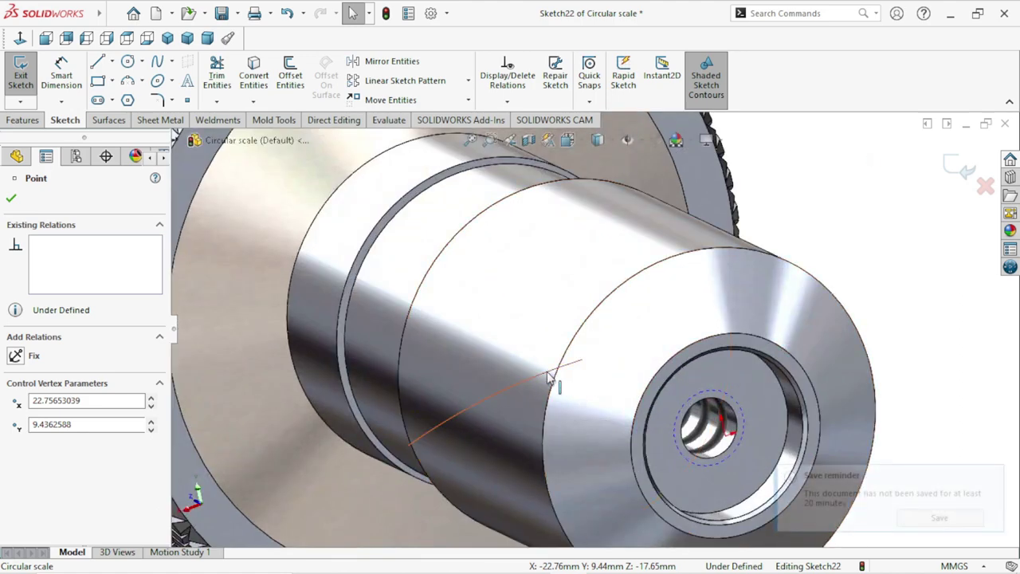
left_click(548, 376, "ctrl")
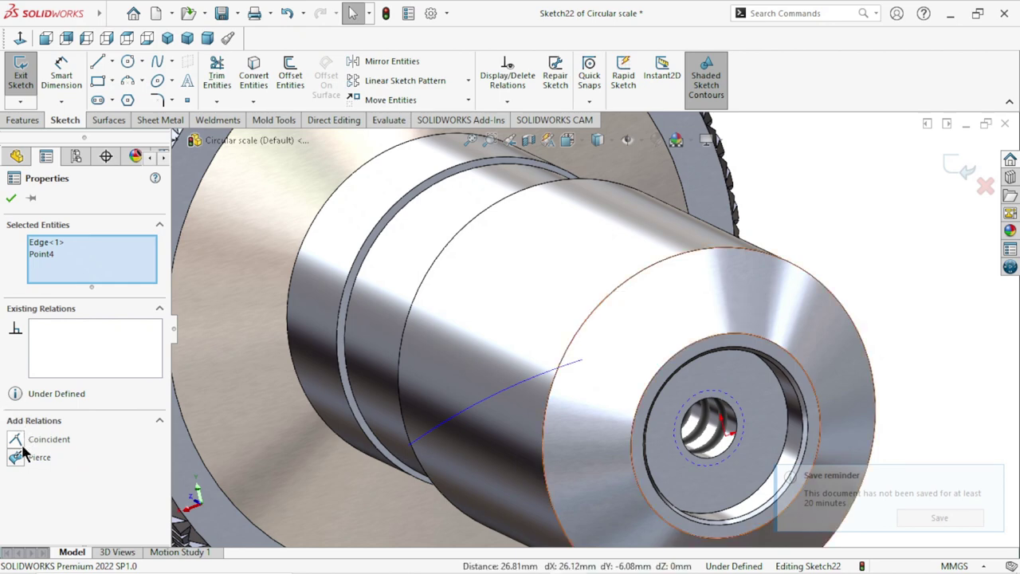
left_click(15, 456)
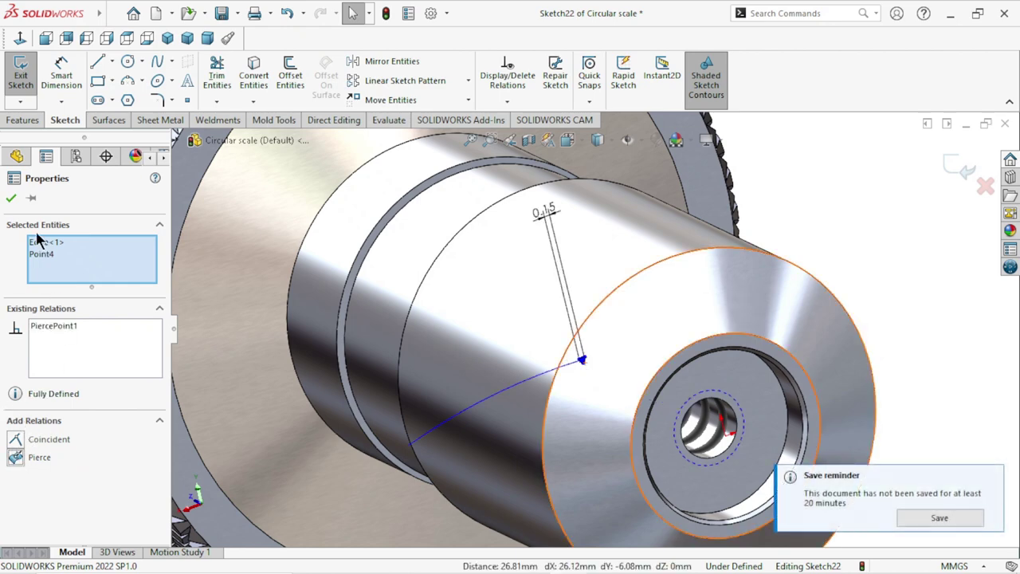
left_click(12, 198)
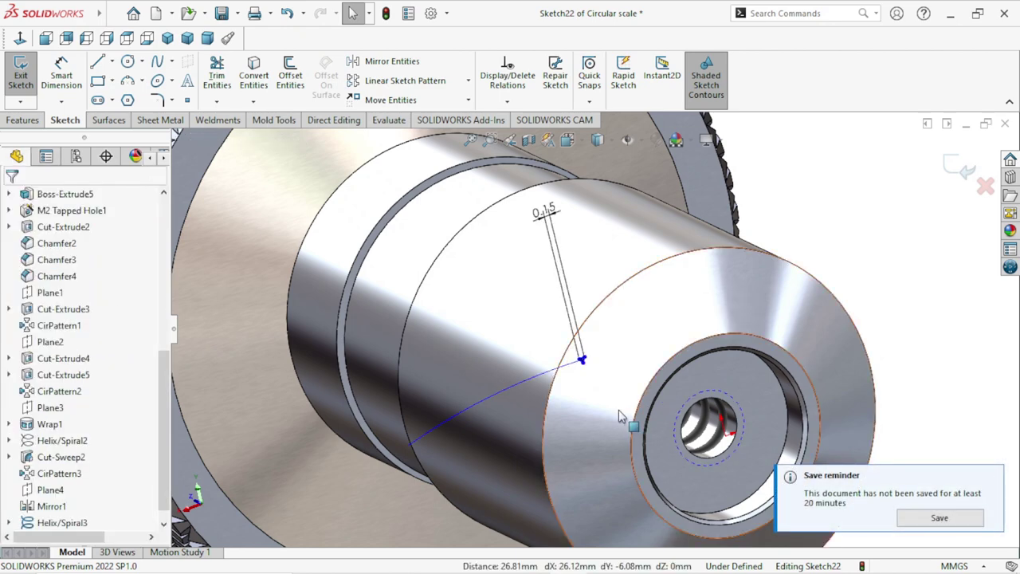
Step: Dismiss the save reminder that appeared over the model
scroll(619, 409, "down", 3)
left_click(991, 478)
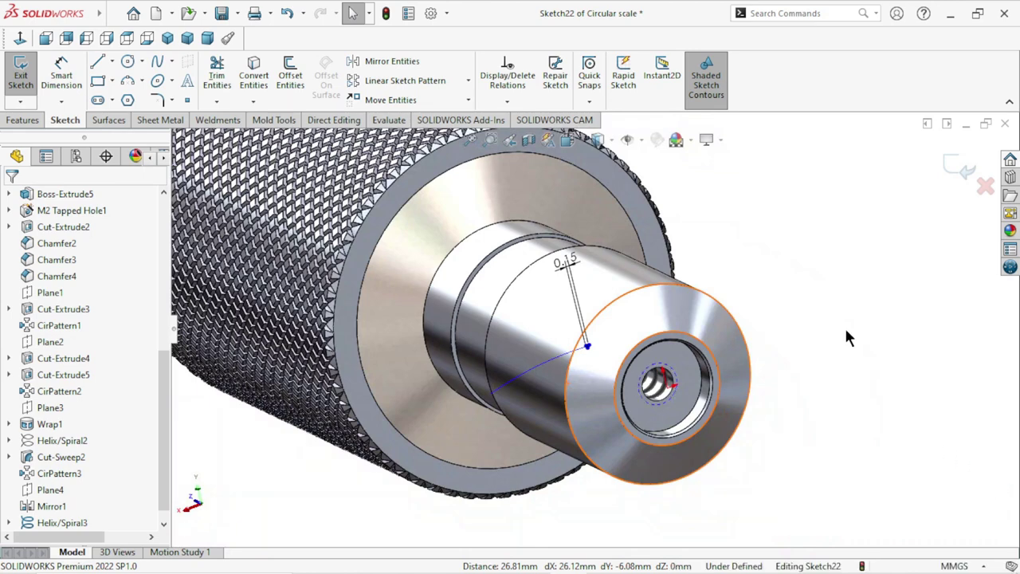
scroll(592, 357, "up", 2)
scroll(619, 364, "up", 1)
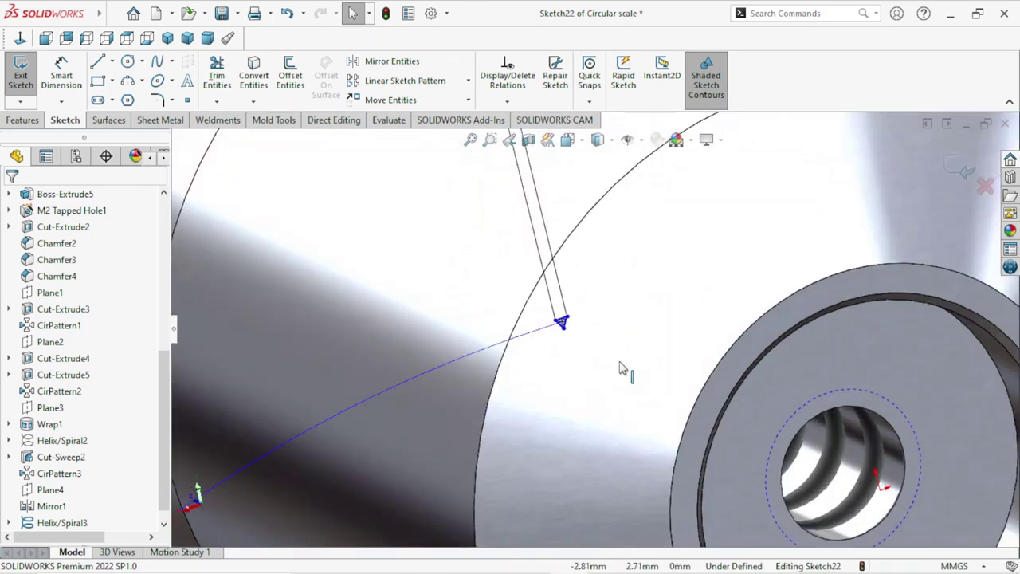
scroll(619, 364, "down", 3)
scroll(698, 368, "up", 1)
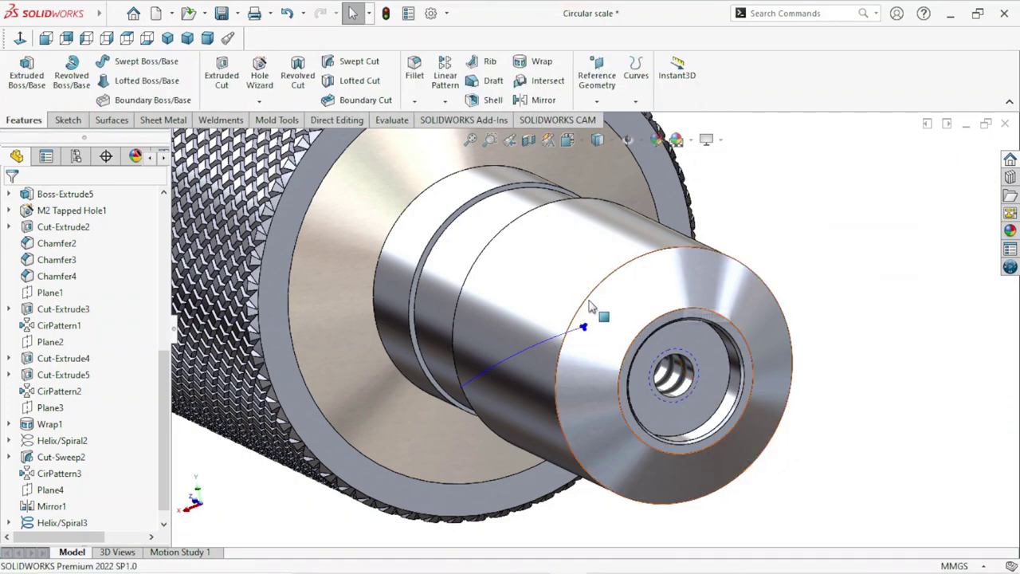
Step: Sweep-cut the Sketch22 triangle along Helix/Spiral3 to create Cut-Sweep3
left_click(369, 68)
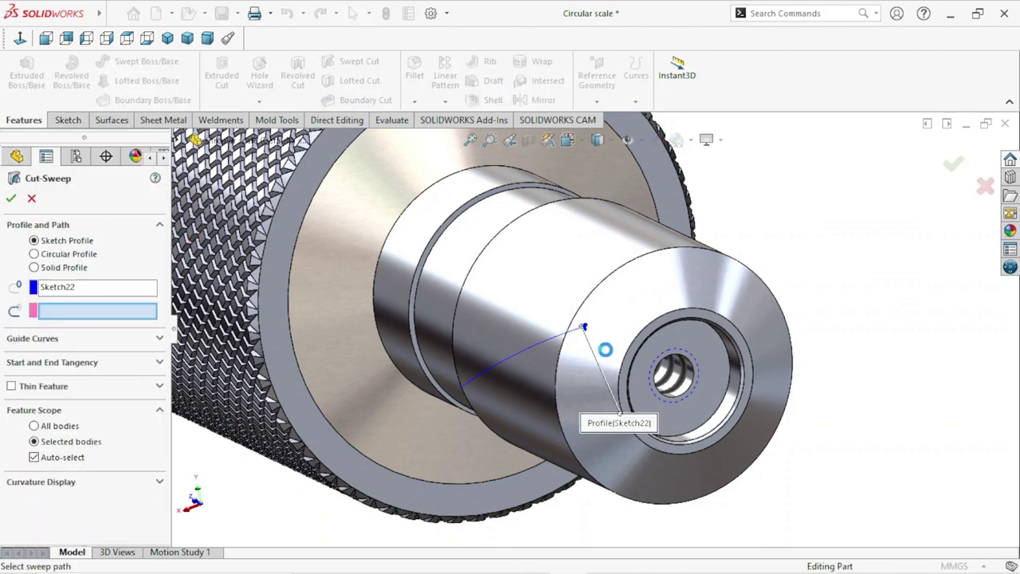
scroll(602, 341, "down", 3)
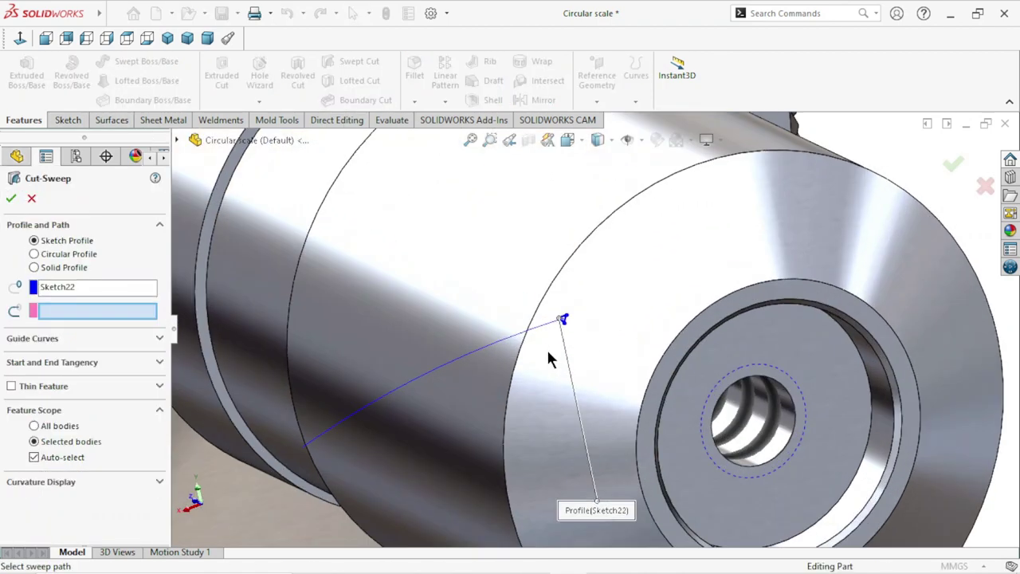
left_click(505, 339)
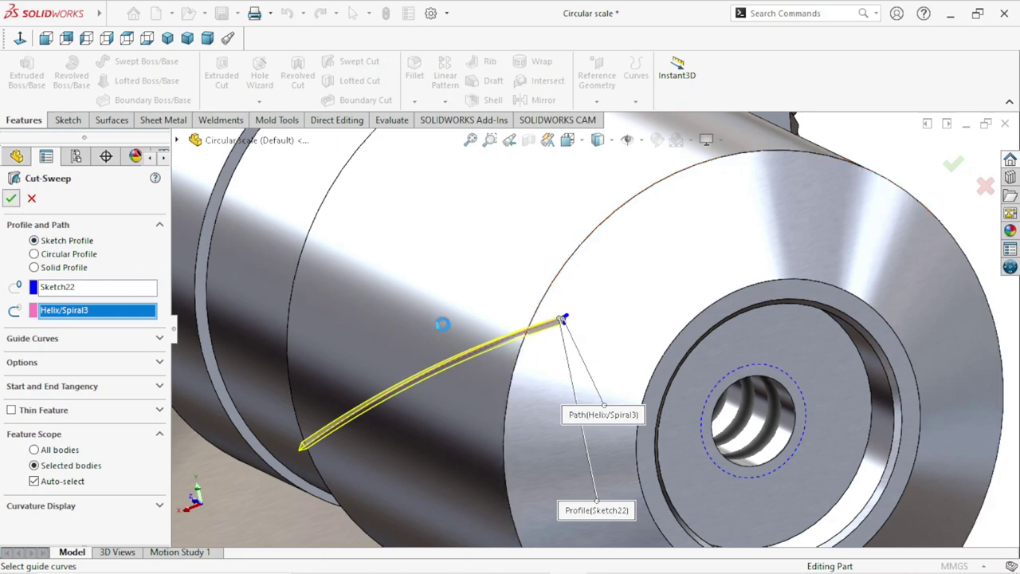
key("Return")
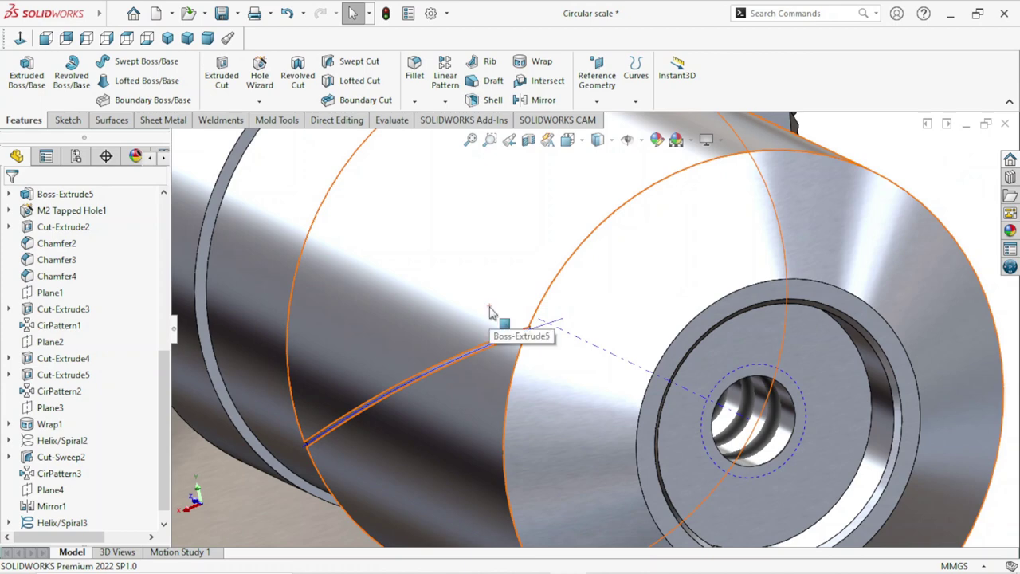
scroll(510, 323, "up", 3)
scroll(510, 327, "up", 3)
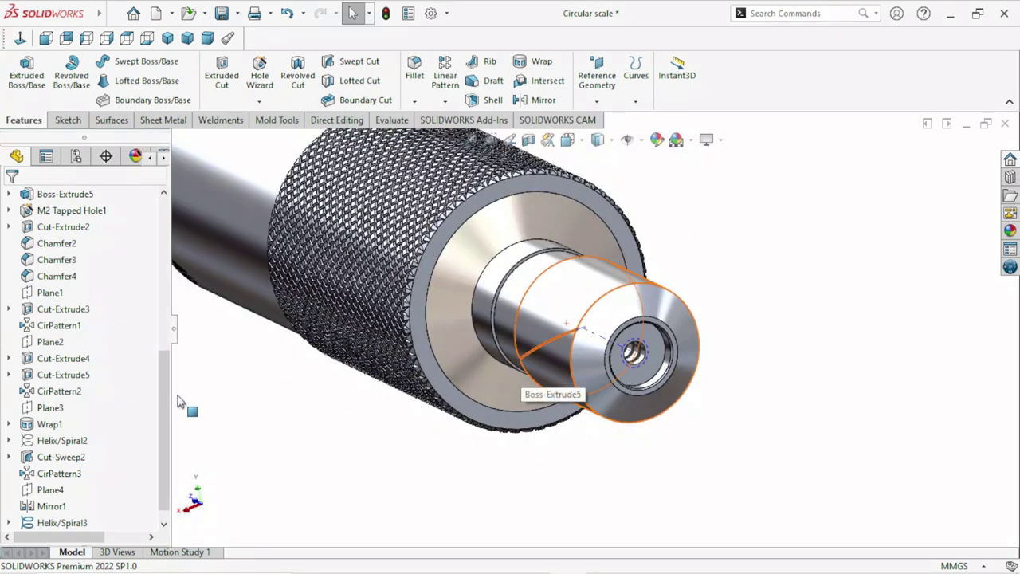
scroll(155, 447, "down", 1)
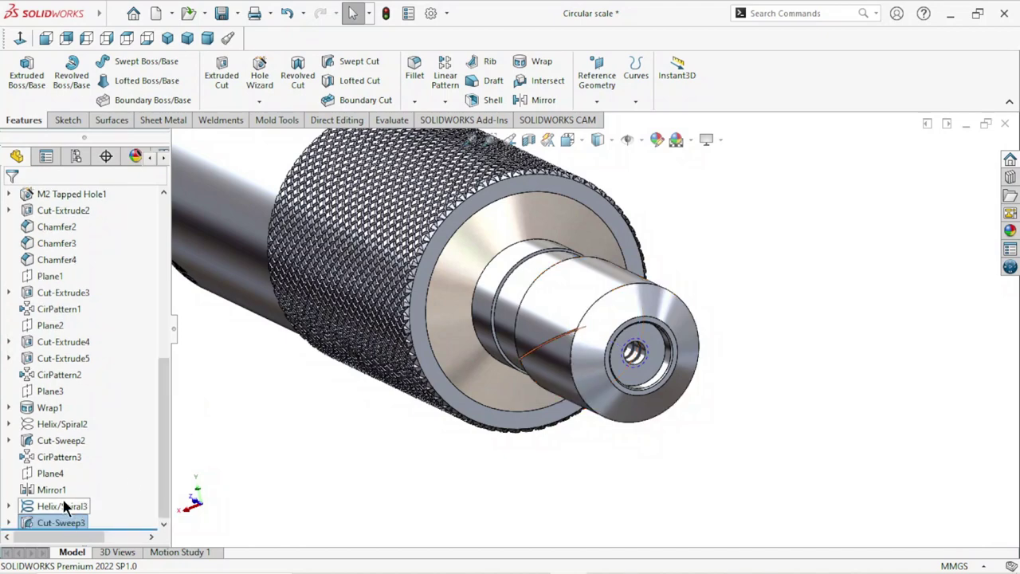
Step: Hide the Helix/Spiral3 curve
left_click(64, 507)
left_click(117, 476)
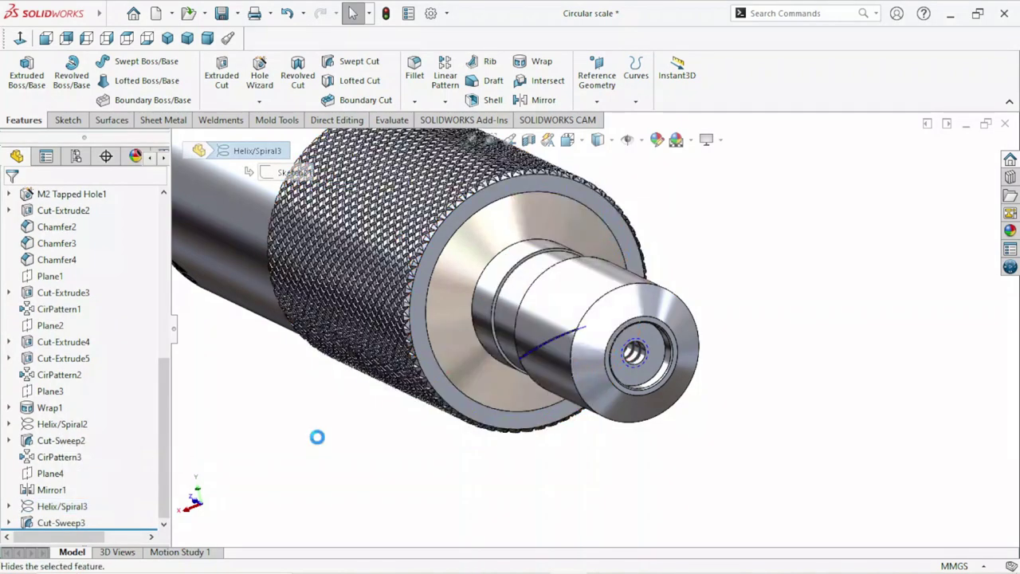
scroll(524, 430, "up", 3)
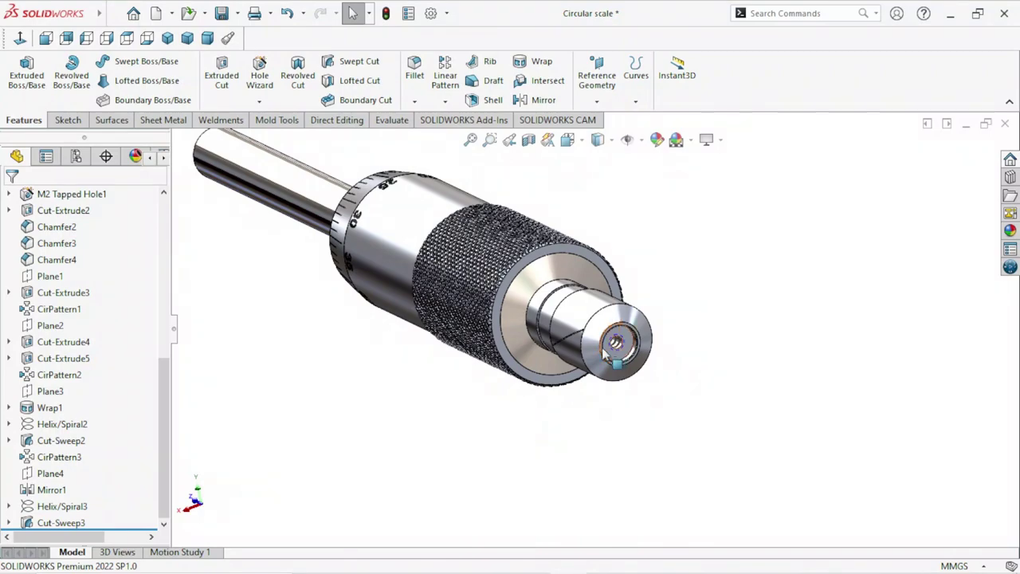
scroll(615, 343, "down", 2)
Step: Start a new circular pattern from the Linear Pattern dropdown, defaulting to 60 instances over 360°
scroll(615, 343, "down", 2)
scroll(616, 343, "down", 2)
scroll(615, 344, "down", 2)
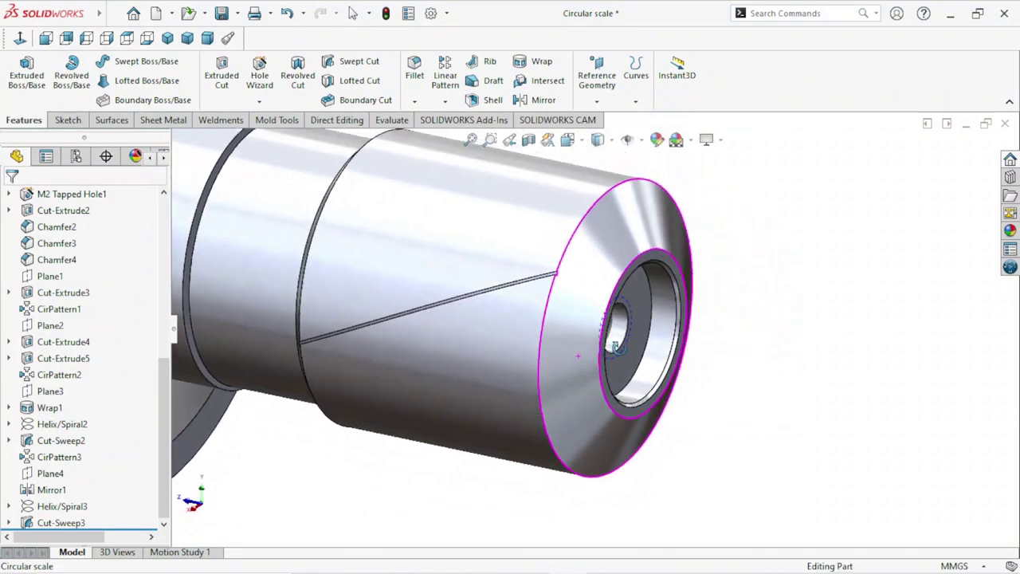
scroll(615, 344, "up", 2)
scroll(589, 303, "up", 2)
scroll(597, 334, "up", 2)
scroll(523, 364, "up", 2)
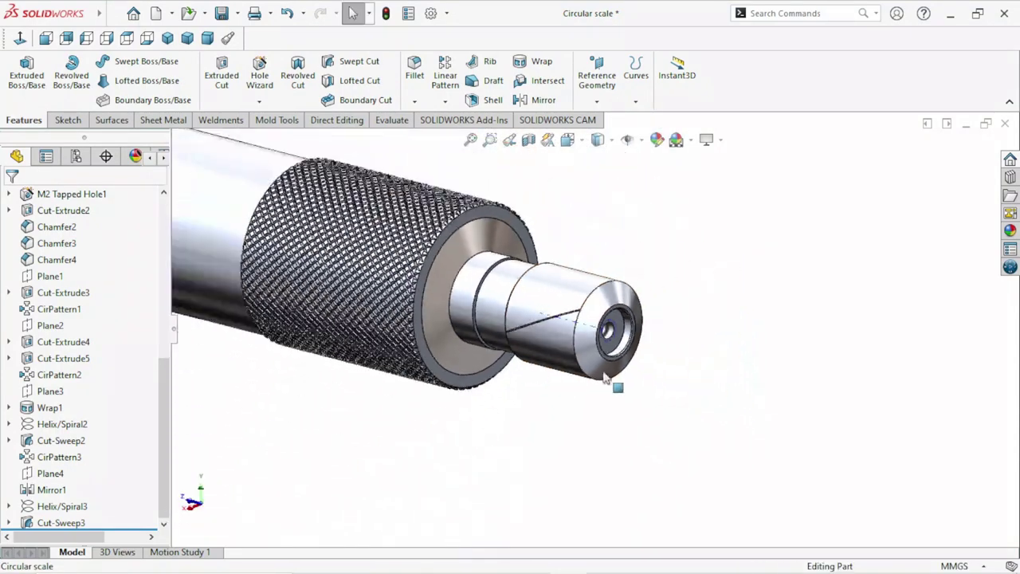
scroll(550, 355, "down", 3)
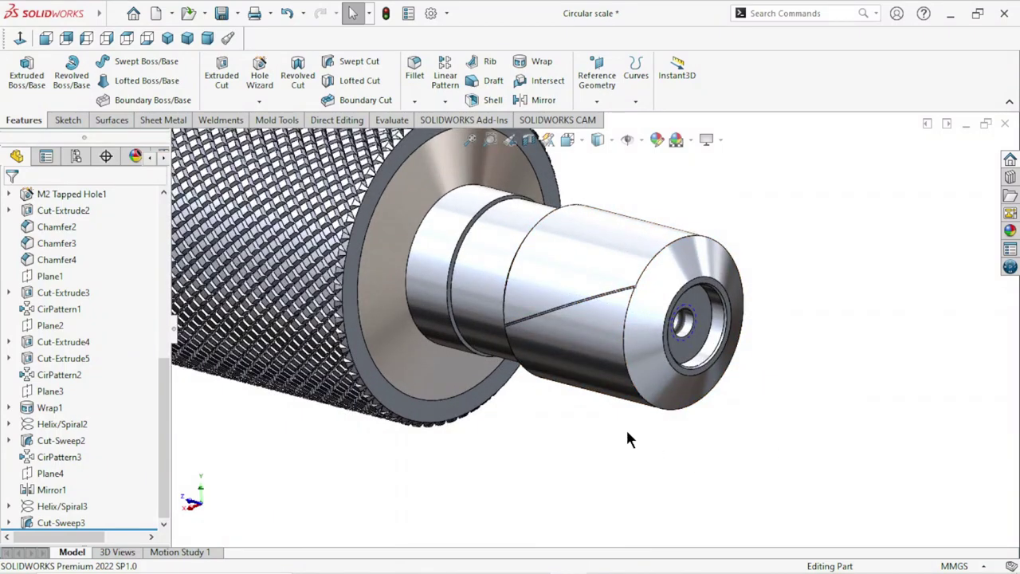
left_click(444, 100)
left_click(464, 137)
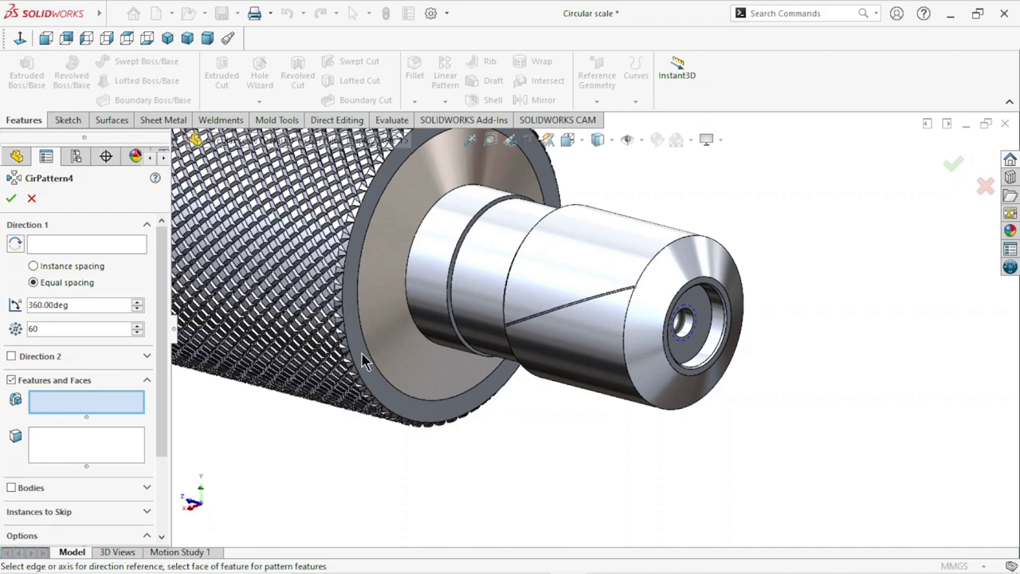
Step: Pattern Cut-Sweep3 around the end cap's cylindrical face as the rotation direction
key("f")
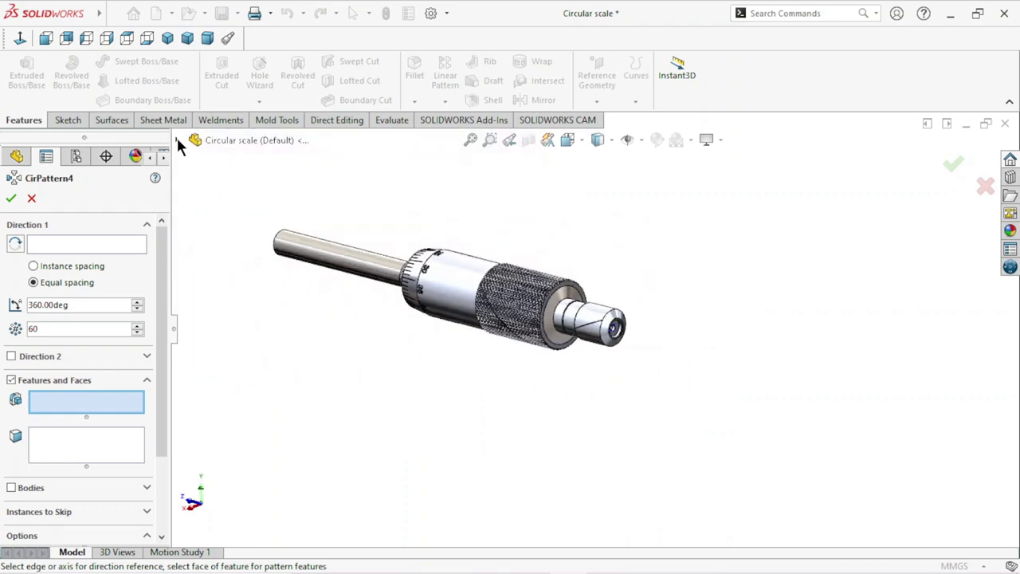
left_click(177, 140)
scroll(256, 421, "down", 6)
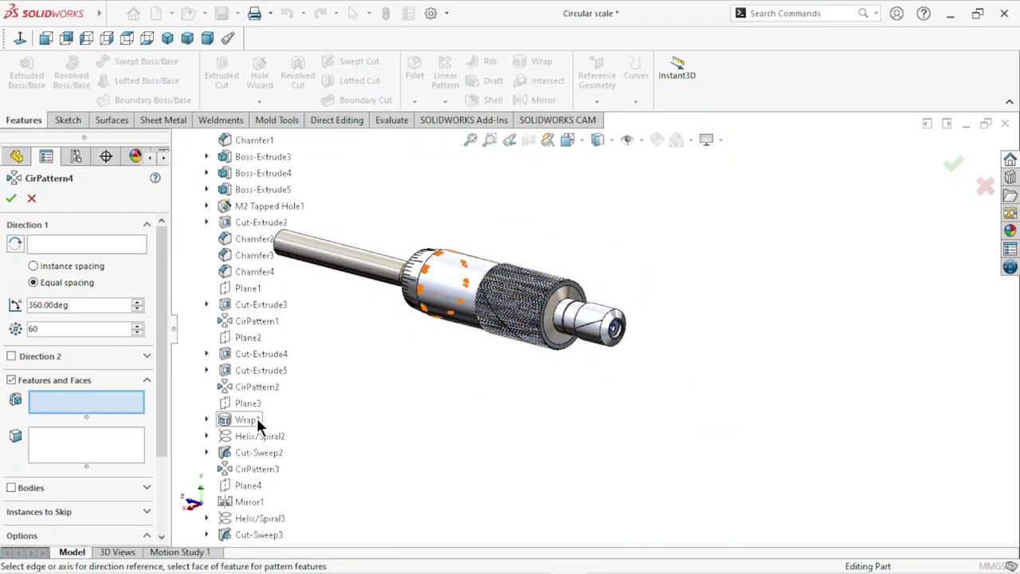
left_click(260, 535)
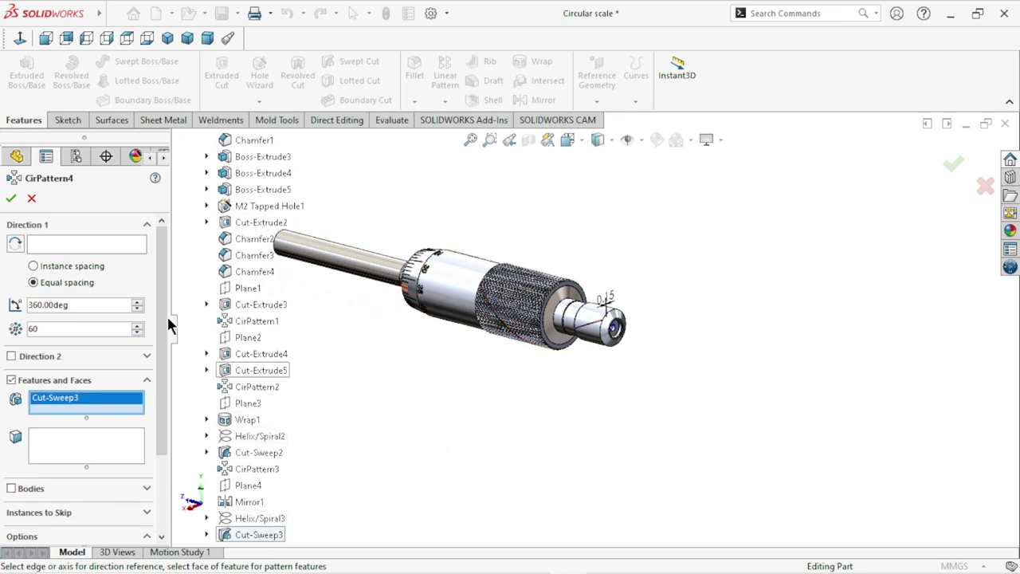
left_click(67, 244)
scroll(568, 351, "down", 3)
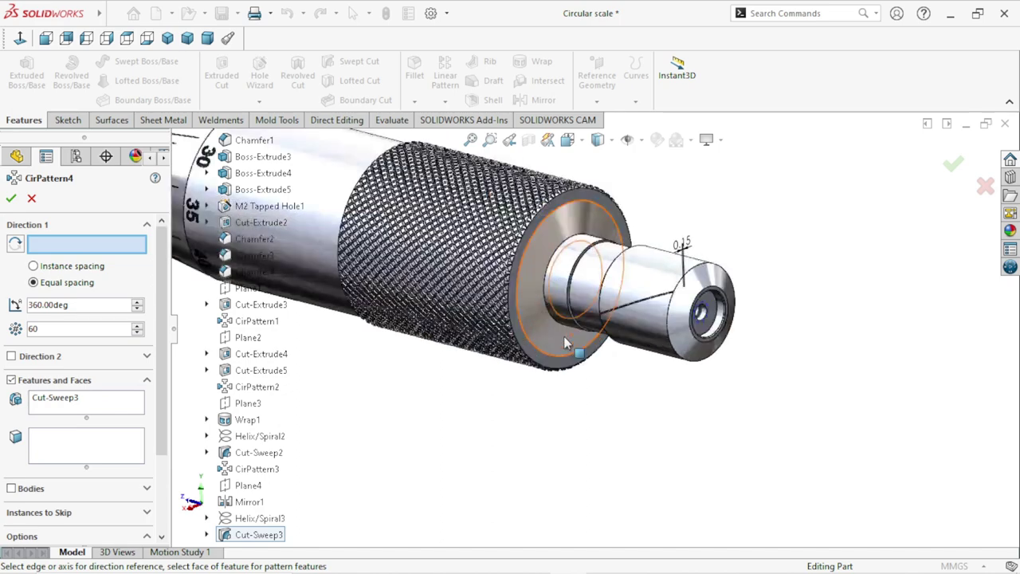
scroll(567, 351, "down", 2)
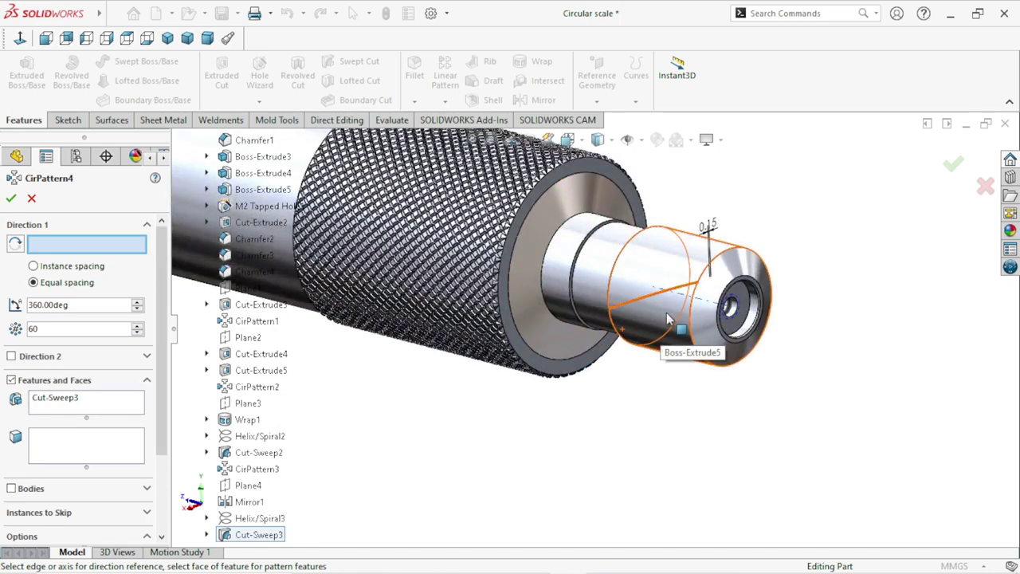
left_click(668, 319)
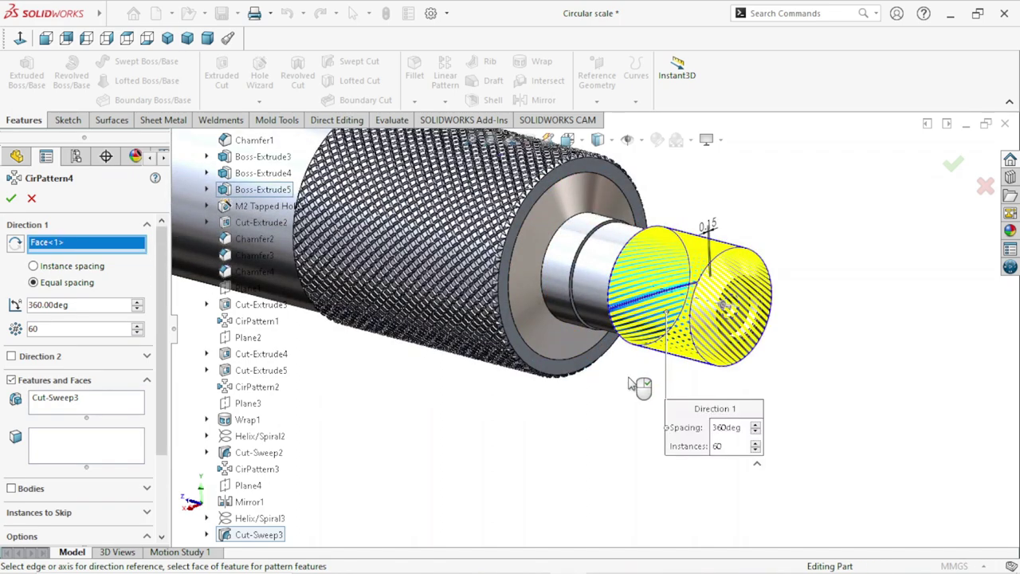
Step: Raise the instance count from 60 to 66 and confirm CirPattern4
key("z")
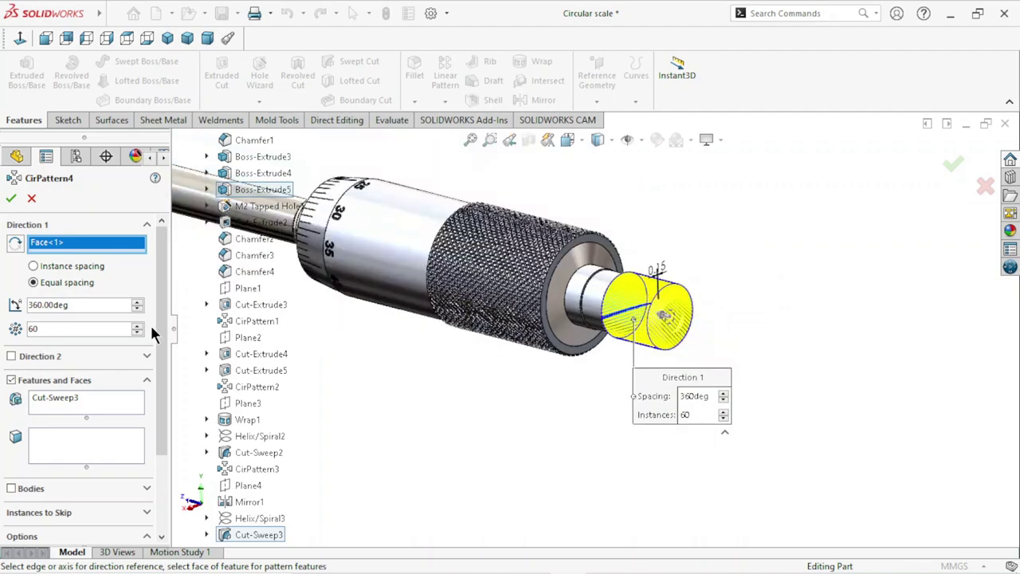
scroll(650, 319, "down", 2)
scroll(647, 317, "down", 3)
scroll(647, 317, "down", 3)
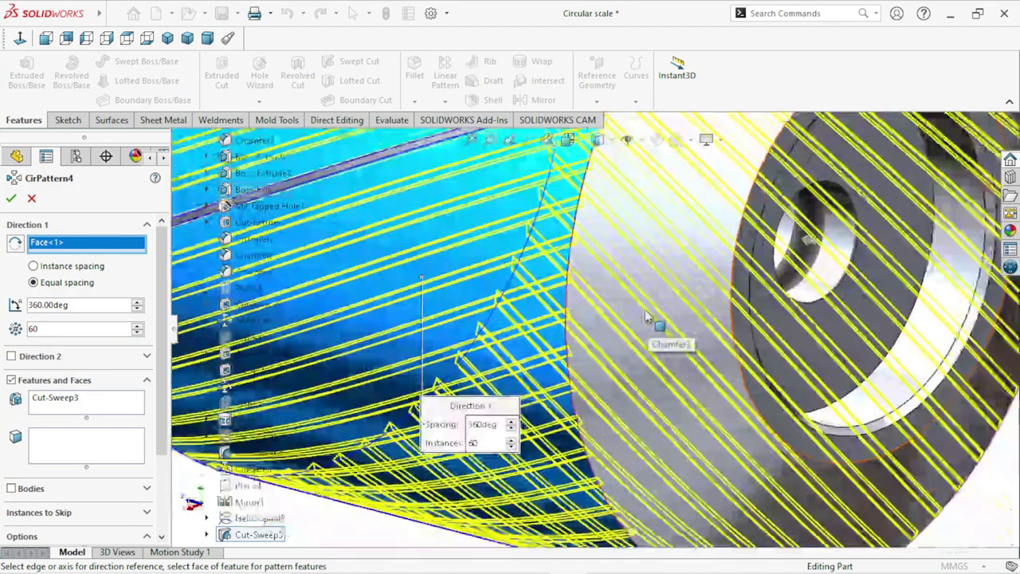
scroll(647, 317, "up", 3)
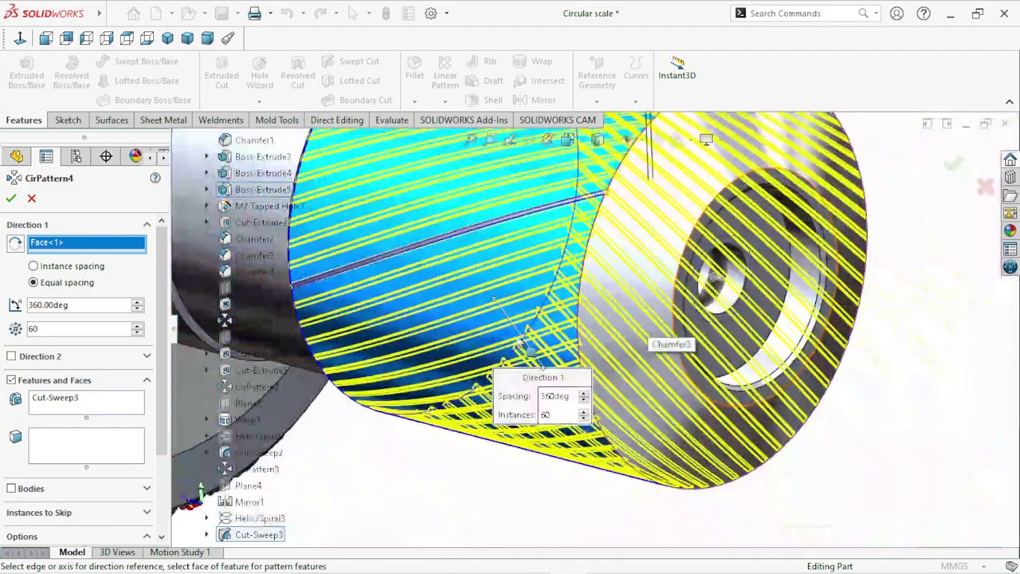
left_click(137, 326)
left_click(137, 326)
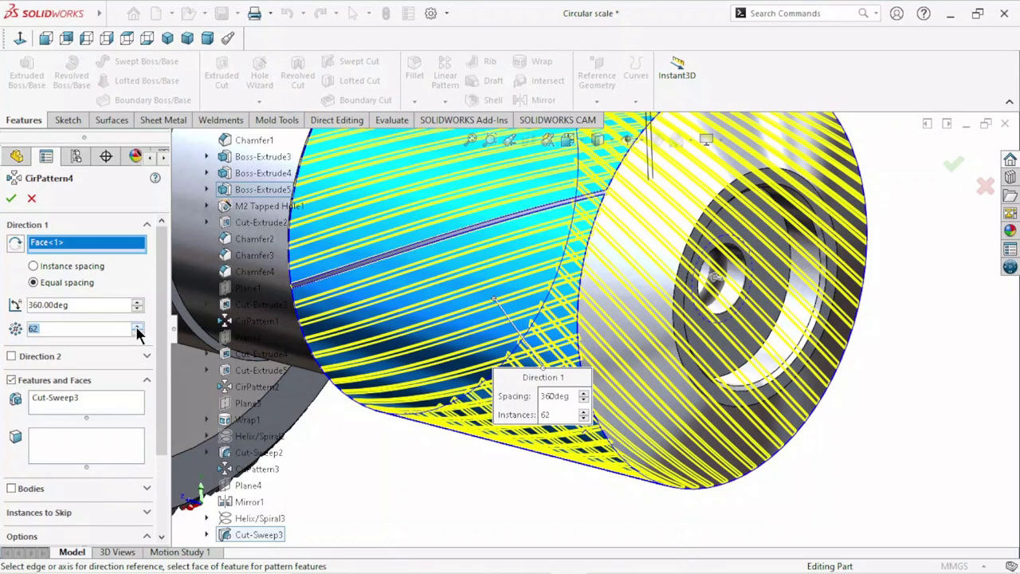
left_click(137, 327)
left_click(137, 327)
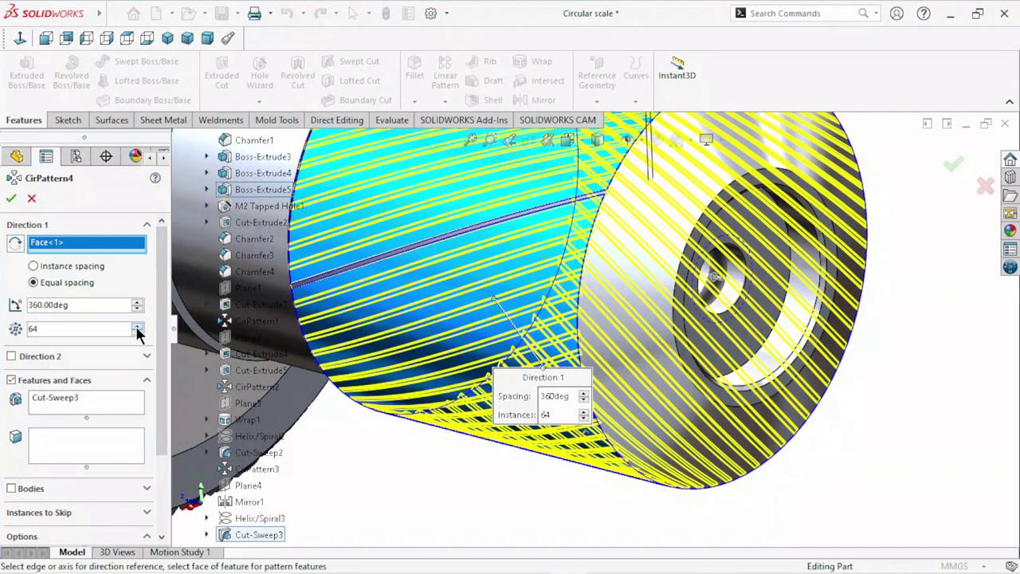
left_click(137, 327)
left_click(137, 327)
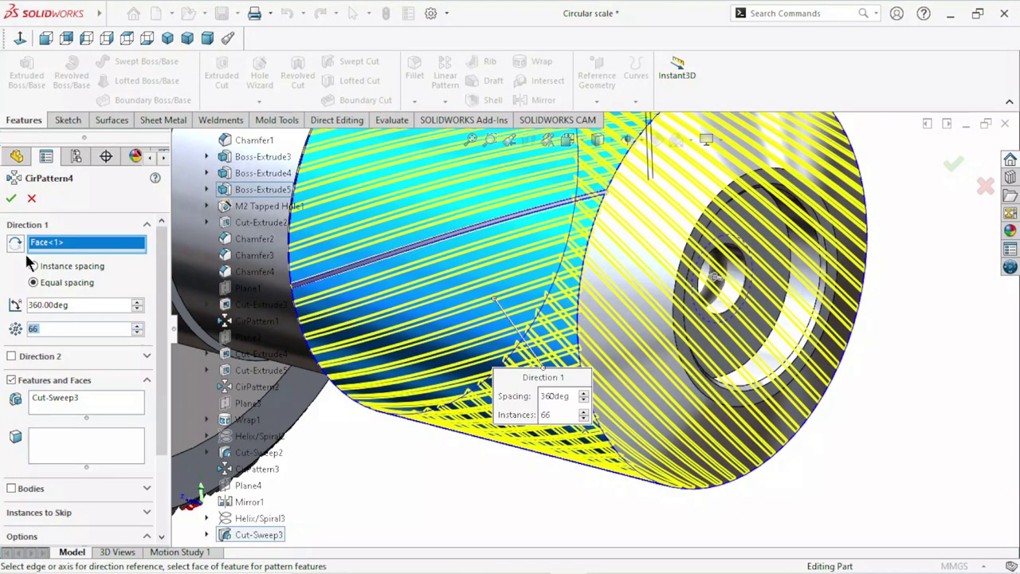
left_click(12, 202)
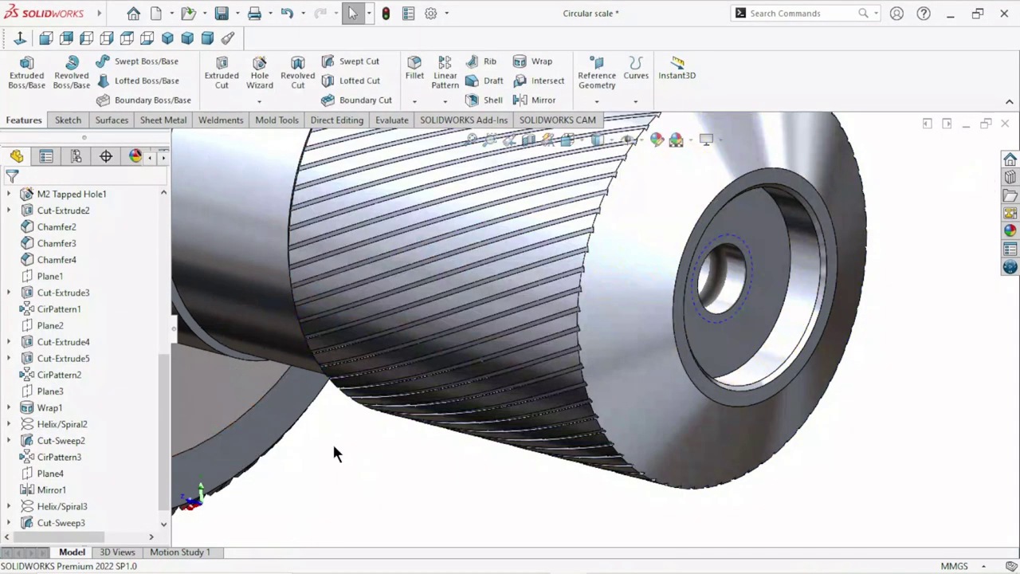
Step: Orbit and zoom the part to inspect the helical grooves around the end cap
scroll(416, 386, "up", 3)
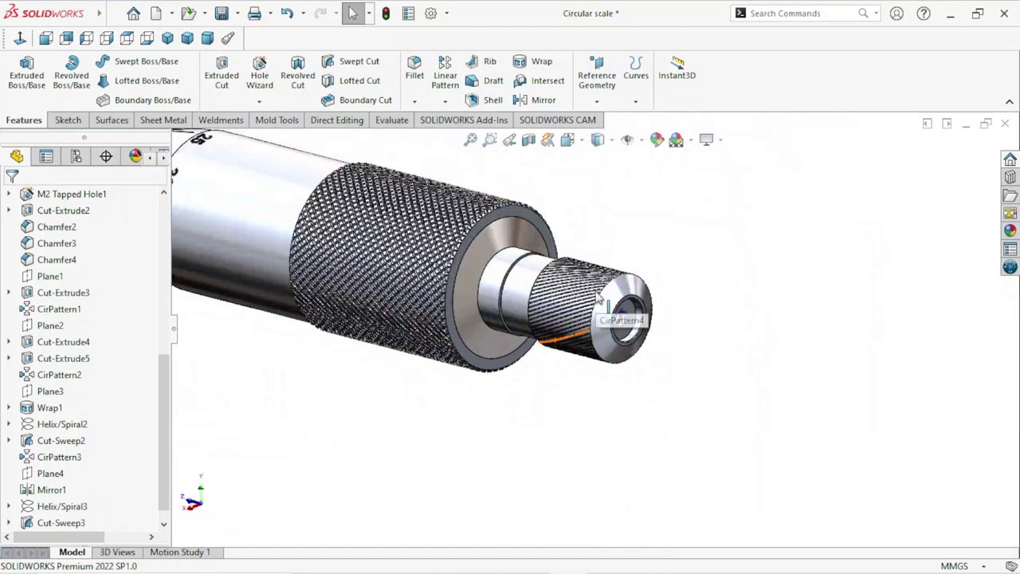
scroll(591, 334, "down", 3)
scroll(588, 350, "down", 2)
scroll(589, 351, "up", 3)
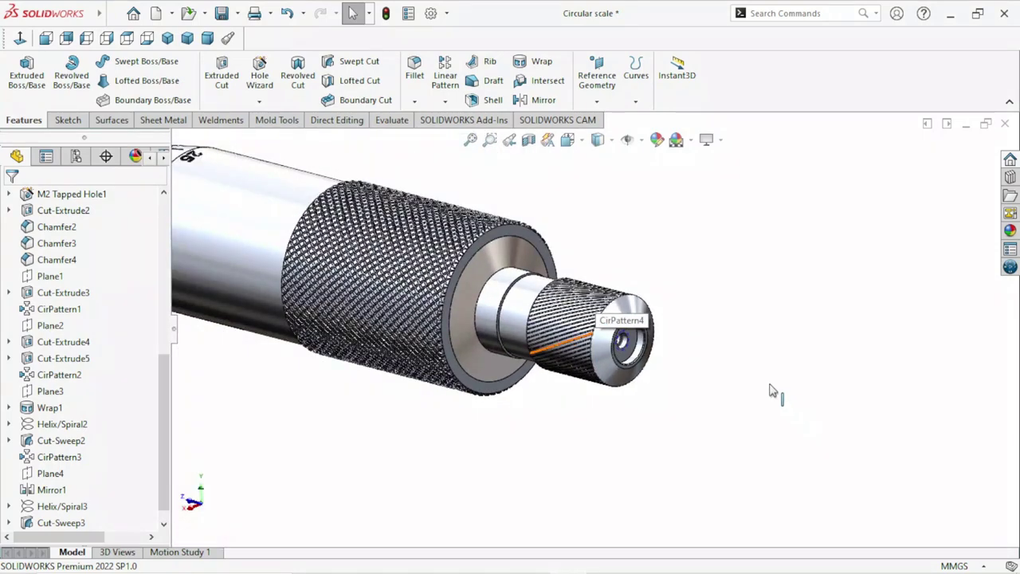
mouse_move(719, 357)
middle_mouse_down()
mouse_move(758, 375)
mouse_move(756, 391)
mouse_move(695, 414)
middle_mouse_up()
scroll(615, 319, "up", 3)
scroll(608, 313, "down", 2)
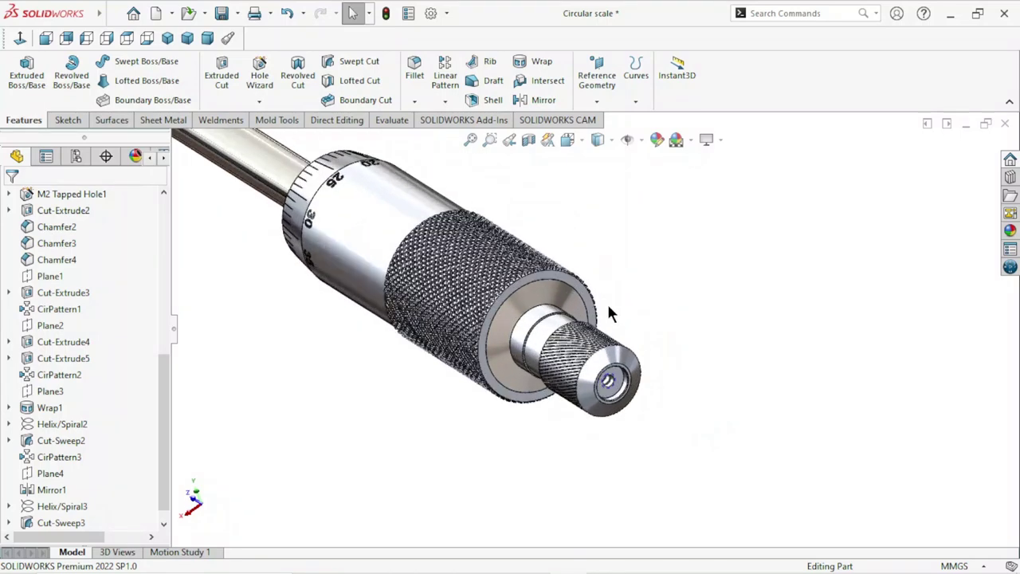
Step: Start a new reference plane with the end cap's ring face as the first reference
left_click(600, 100)
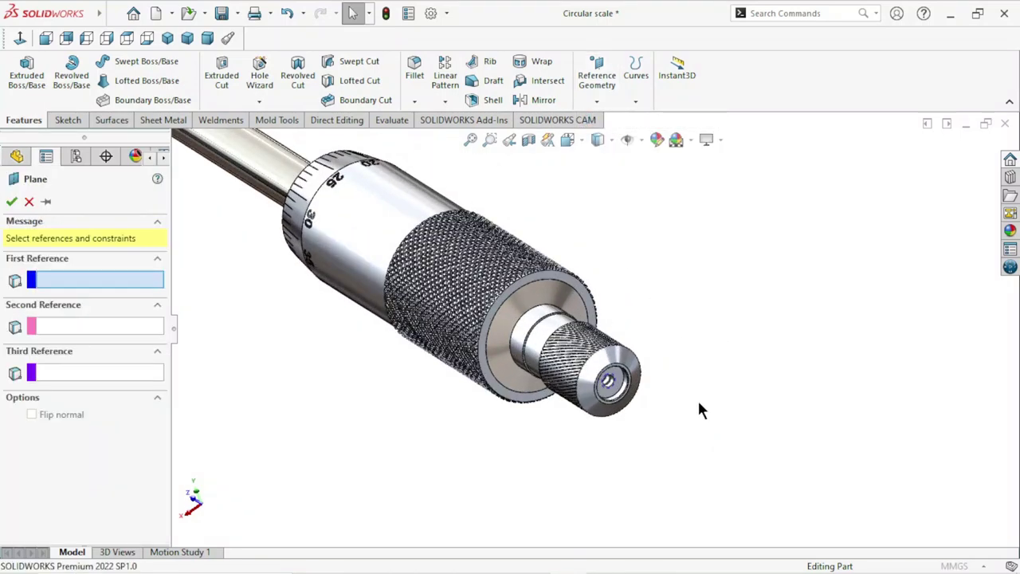
scroll(614, 402, "down", 3)
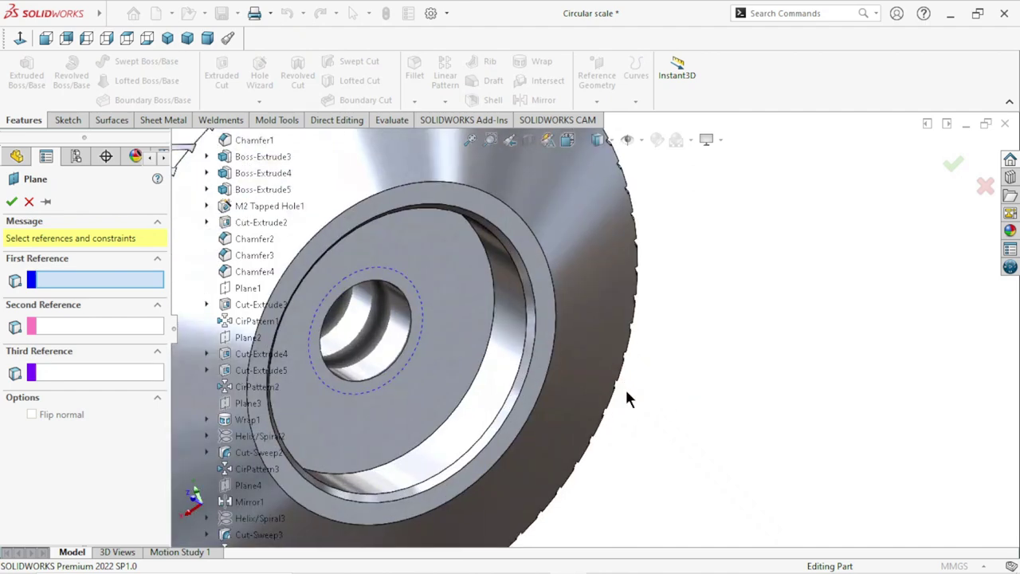
scroll(625, 397, "down", 3)
left_click(509, 262)
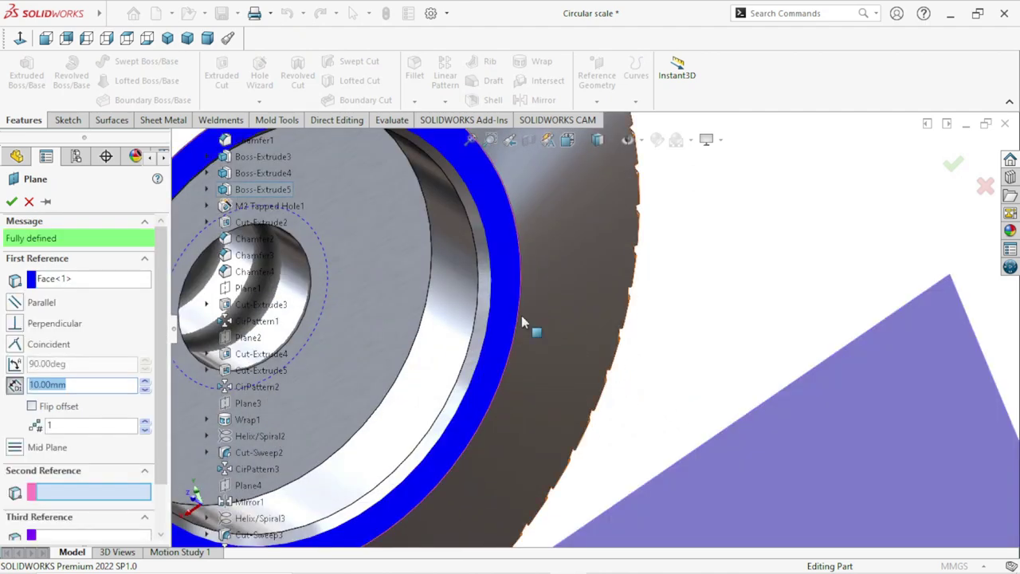
scroll(512, 327, "up", 3)
scroll(498, 351, "up", 3)
Step: Add the opposite end cap face so Plane5 sits midway between the two faces
mouse_move(487, 360)
middle_mouse_down()
mouse_move(569, 400)
mouse_move(562, 373)
middle_mouse_up()
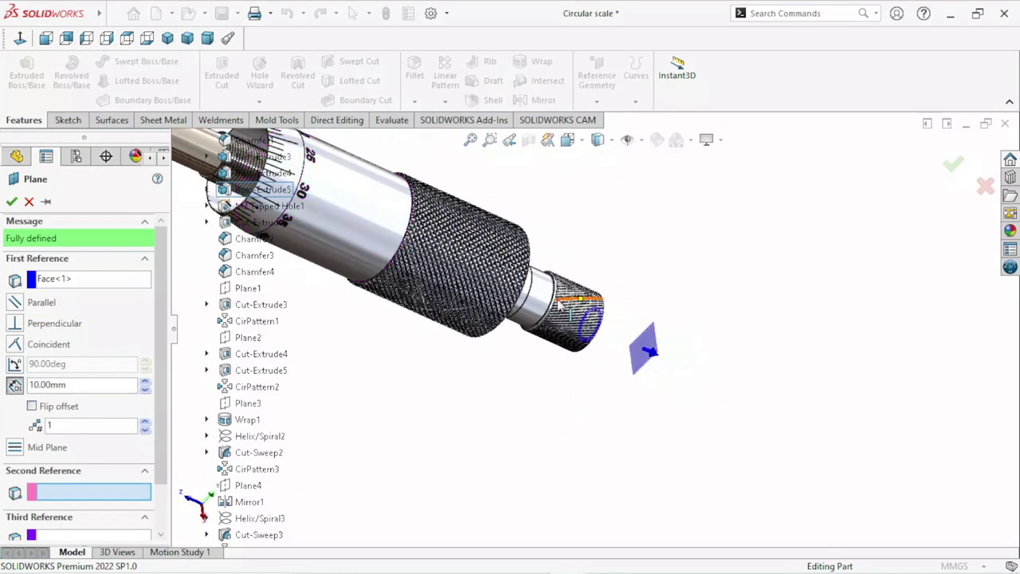
scroll(566, 310, "down", 3)
scroll(619, 302, "down", 3)
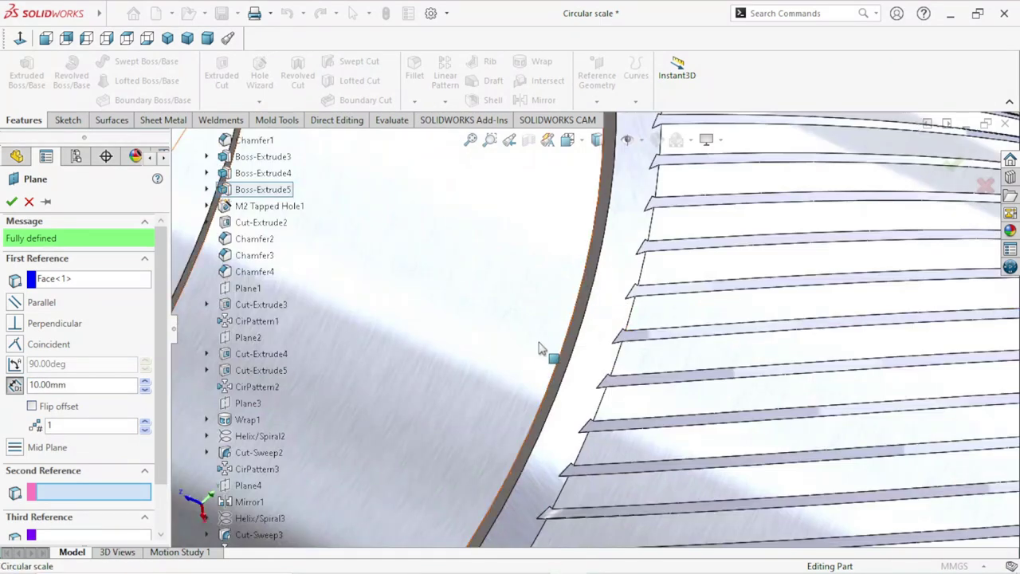
scroll(550, 347, "up", 2)
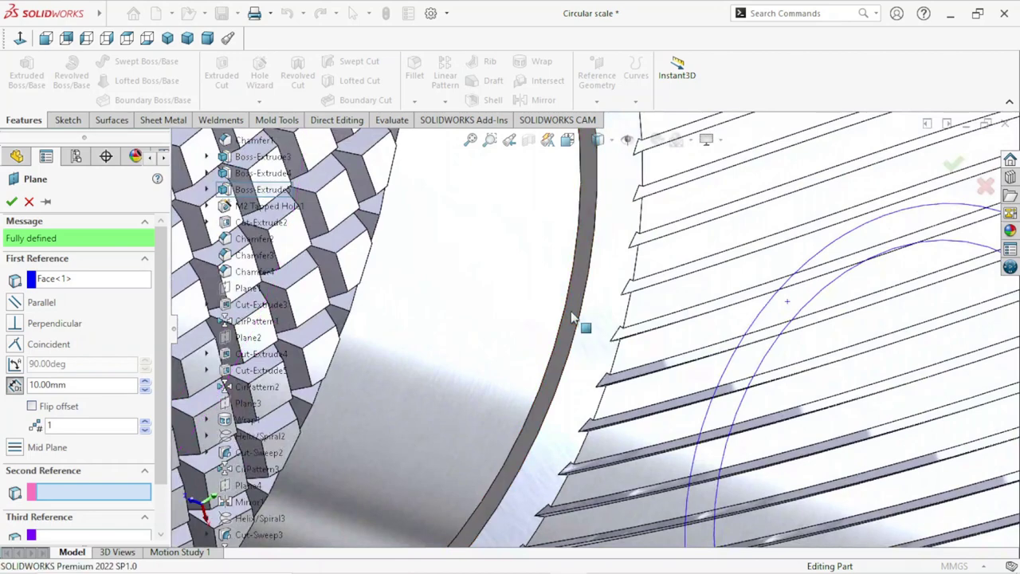
left_click(558, 329)
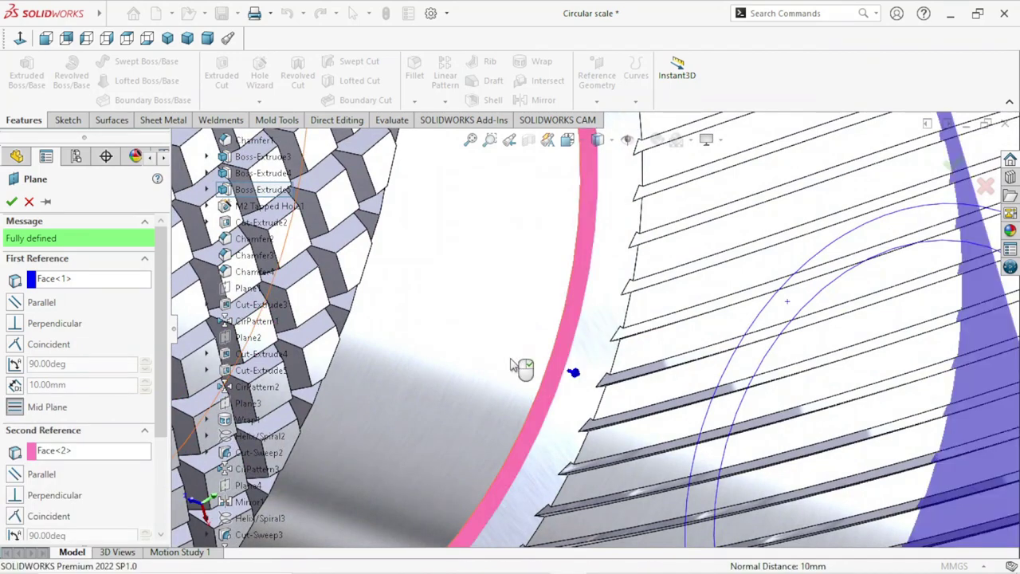
scroll(501, 351, "up", 3)
scroll(510, 354, "up", 2)
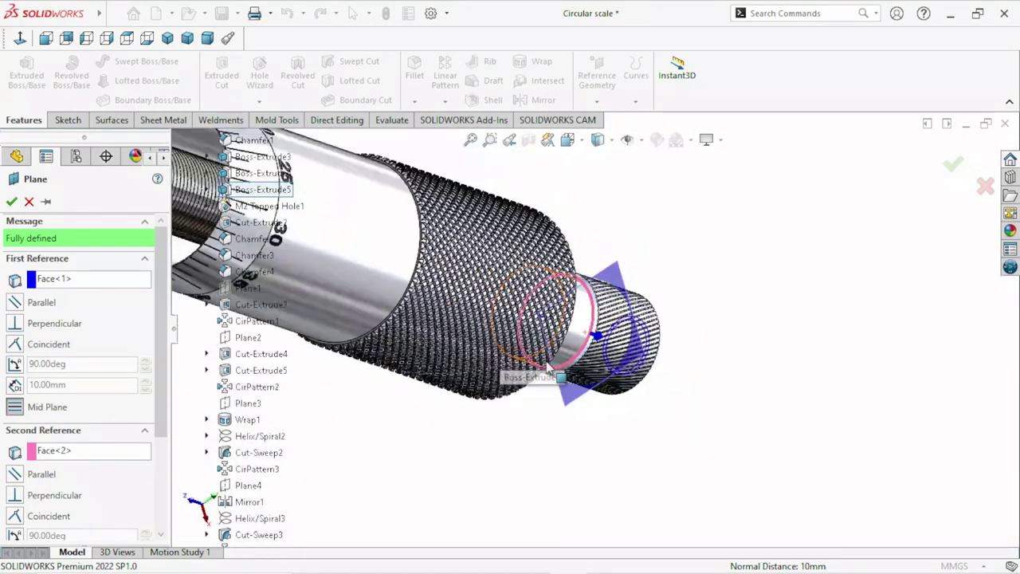
scroll(498, 367, "up", 2)
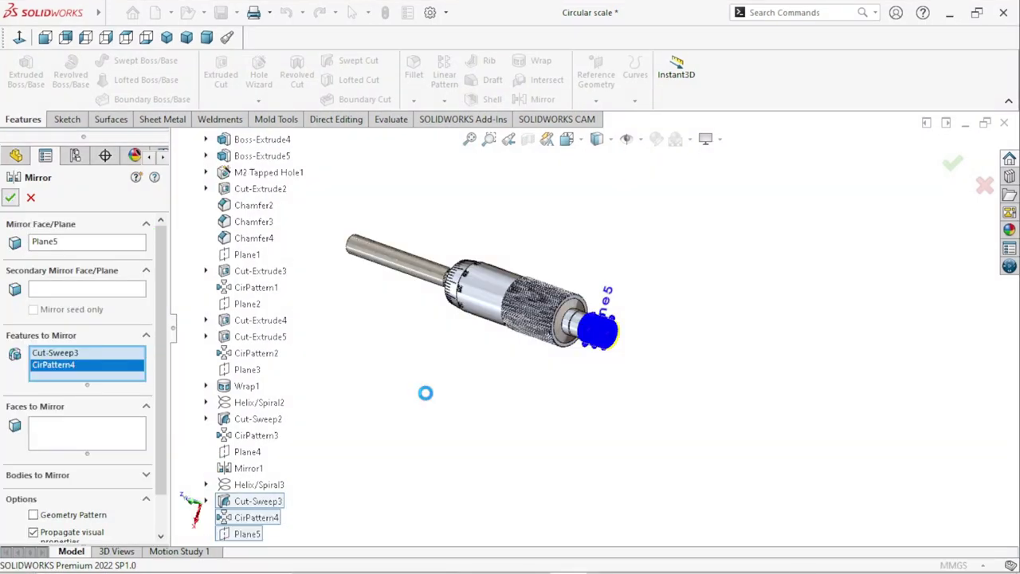
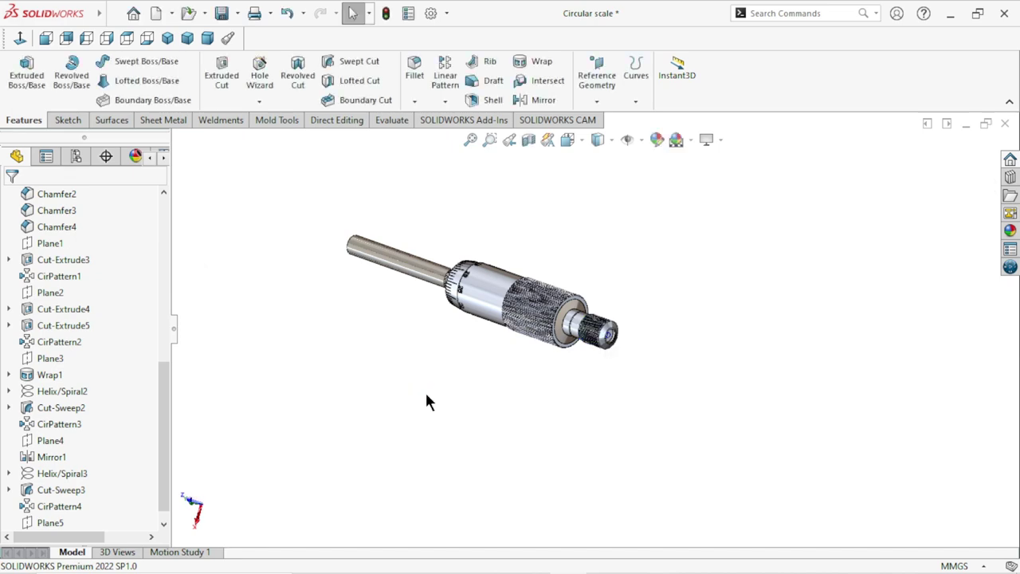
Step: Orbit and zoom the micrometer to inspect its knurled end and rod end
scroll(578, 329, "down", 3)
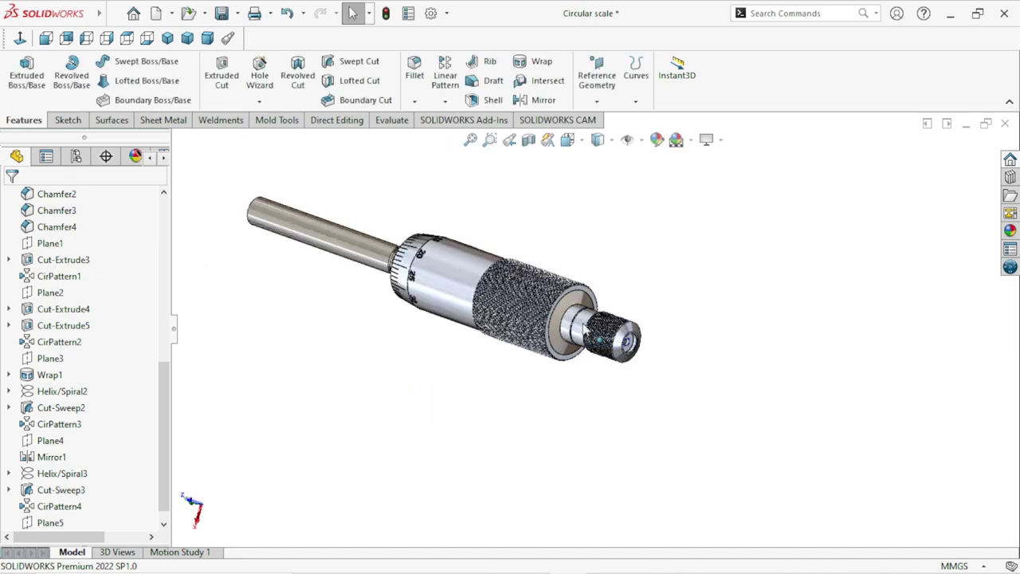
scroll(578, 328, "down", 4)
mouse_move(638, 365)
middle_mouse_down()
mouse_move(715, 362)
mouse_move(668, 438)
mouse_move(649, 428)
mouse_move(630, 342)
middle_mouse_up()
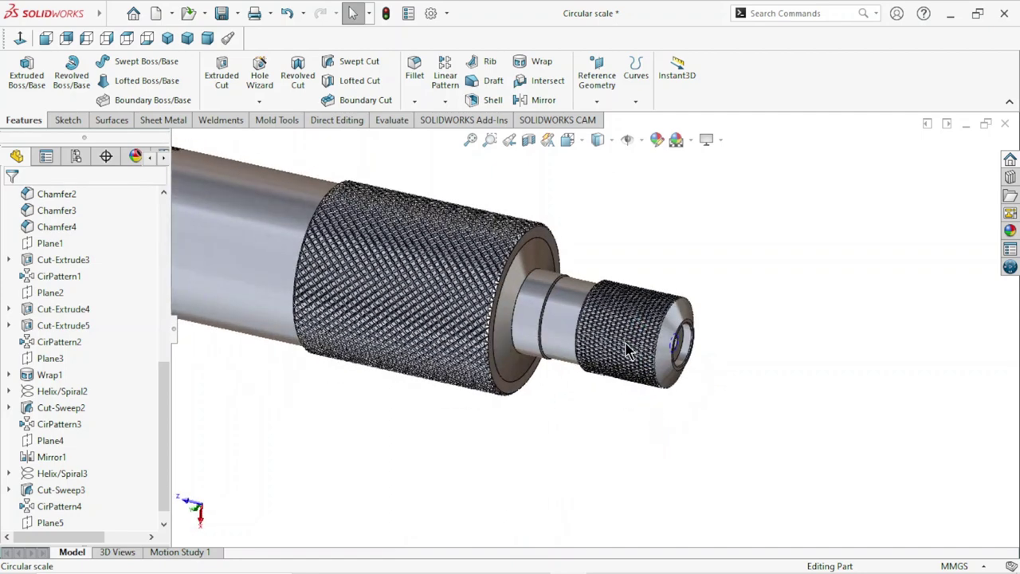
scroll(629, 343, "down", 2)
scroll(627, 342, "down", 2)
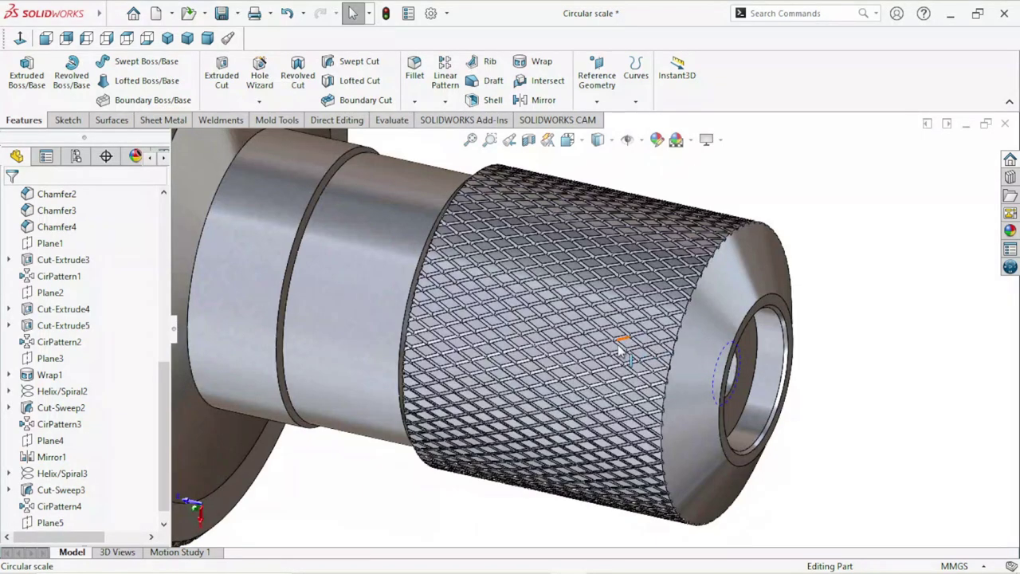
scroll(620, 351, "up", 3)
scroll(618, 351, "up", 2)
scroll(541, 394, "up", 2)
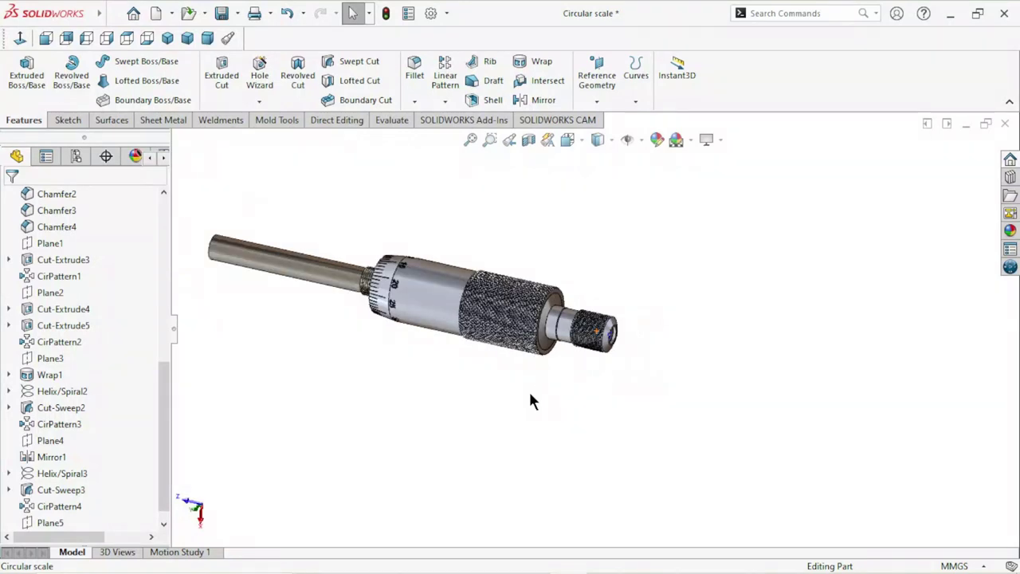
scroll(510, 388, "up", 1)
mouse_move(495, 387)
middle_mouse_down()
mouse_move(510, 371)
mouse_move(551, 403)
mouse_move(576, 489)
mouse_move(552, 507)
mouse_move(526, 448)
mouse_move(526, 403)
mouse_move(635, 332)
mouse_move(558, 404)
mouse_move(563, 423)
middle_mouse_up()
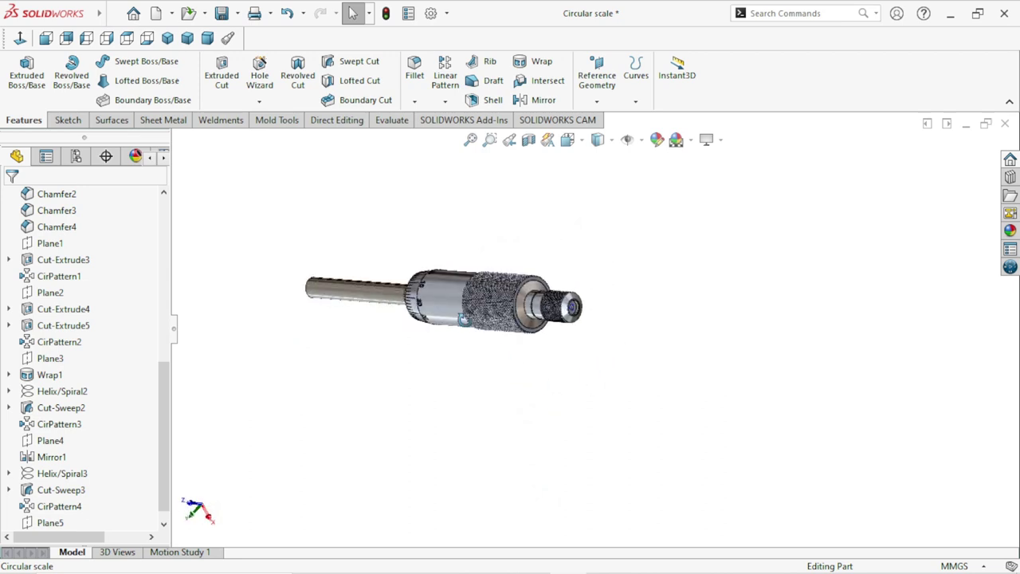
scroll(469, 333, "down", 2)
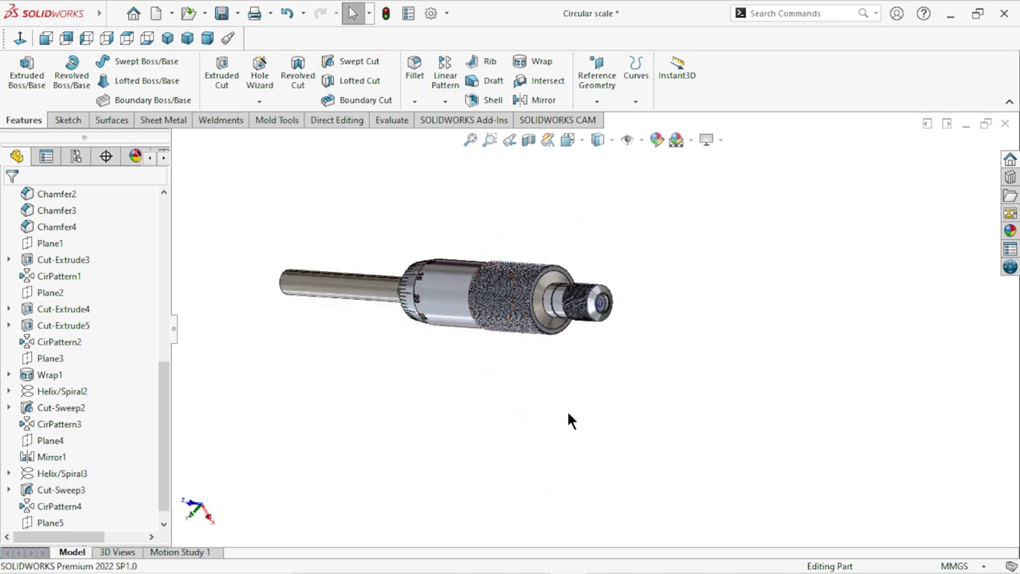
Step: Snap the micrometer to isometric, adjust the zoom and rotate it to a side-on view
left_click(167, 39)
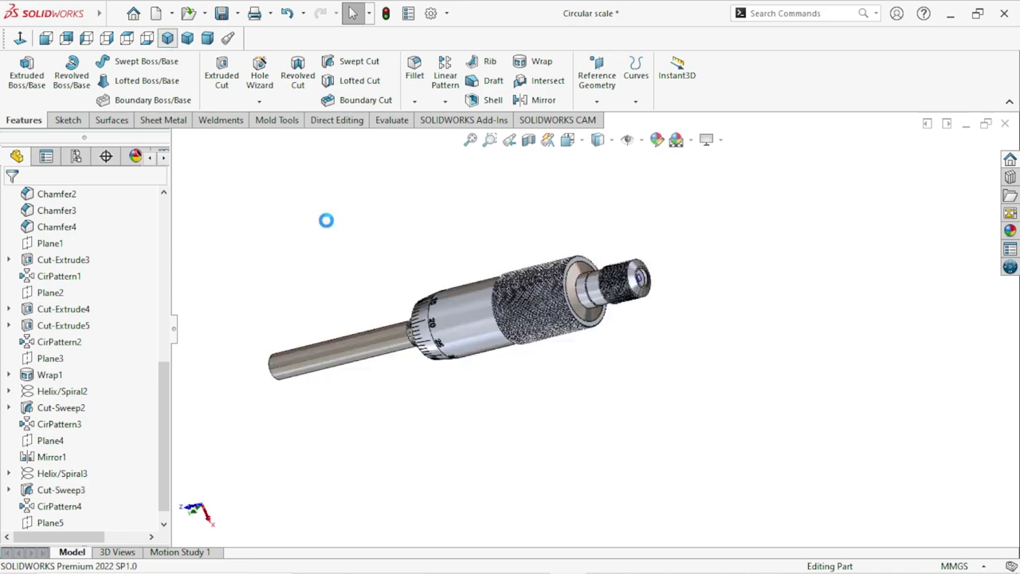
key("z")
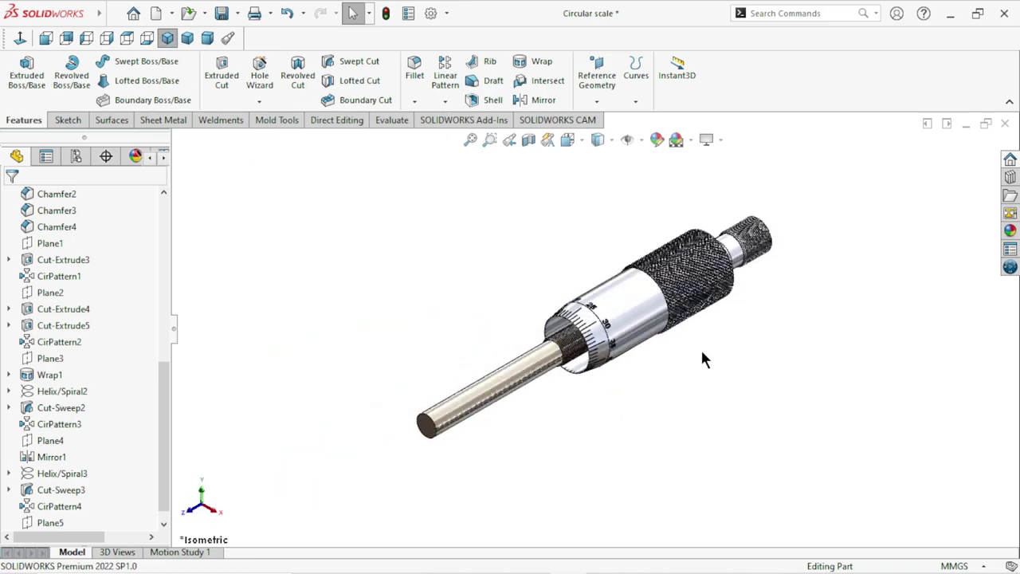
key("shift+z")
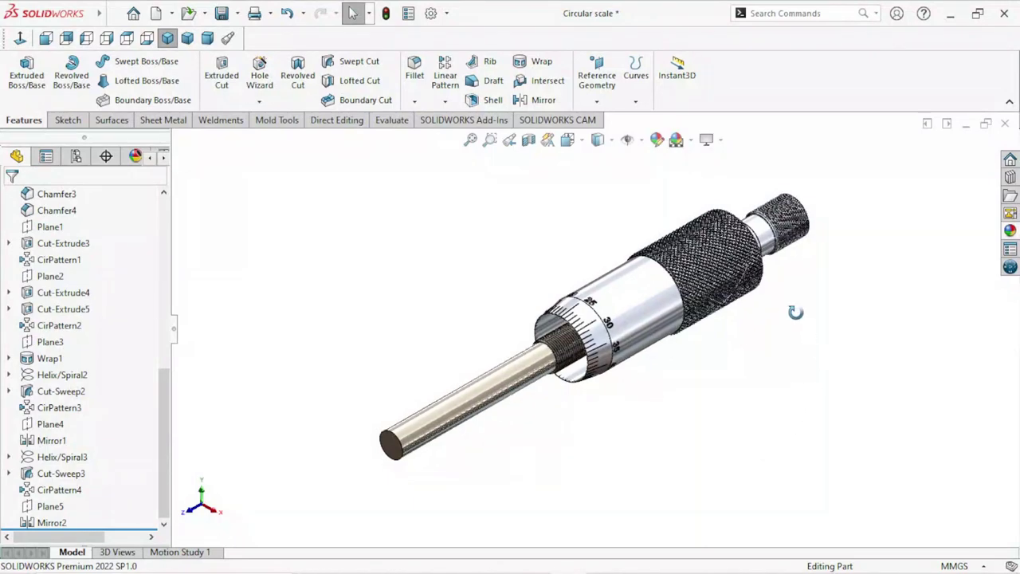
middle_click_drag(792, 310, 765, 471)
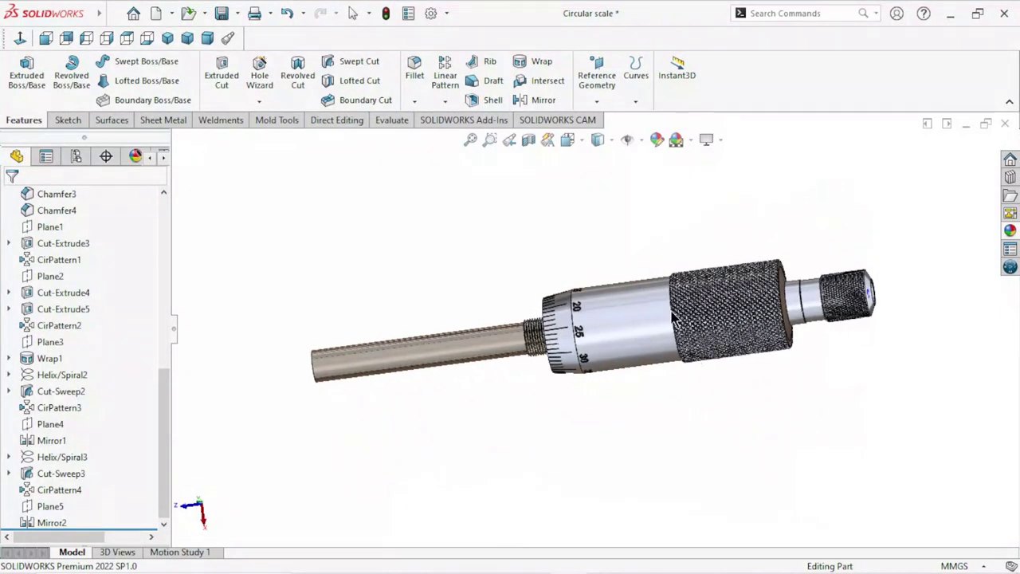
Step: Apply the 3 Point Faded scene and return the micrometer to isometric view
left_click(690, 142)
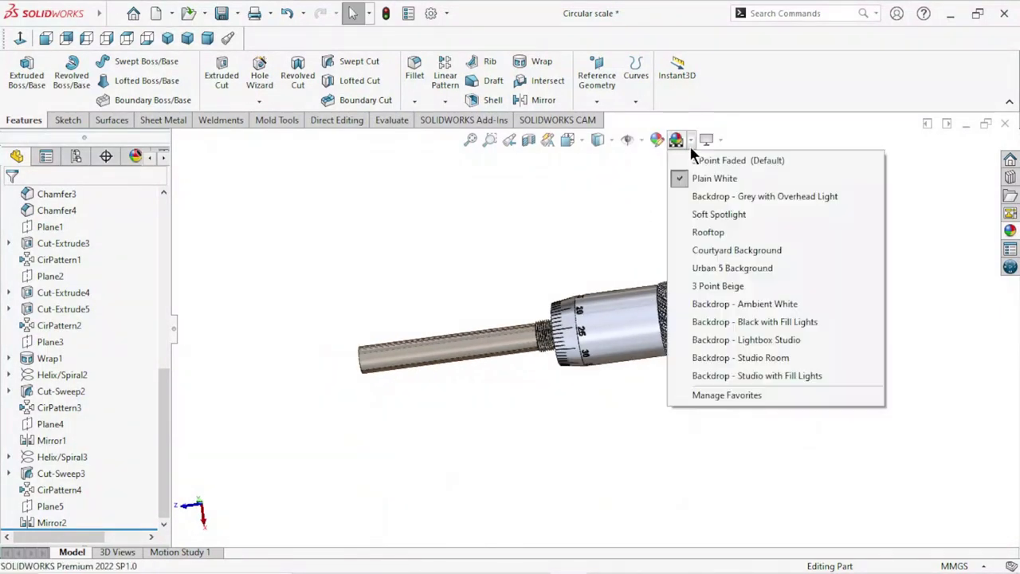
left_click(703, 161)
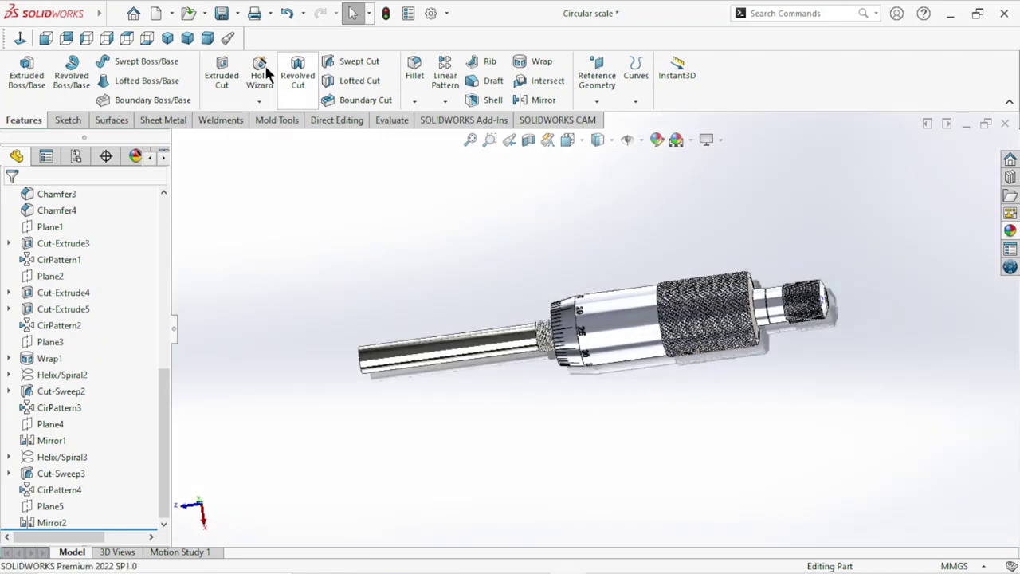
left_click(167, 38)
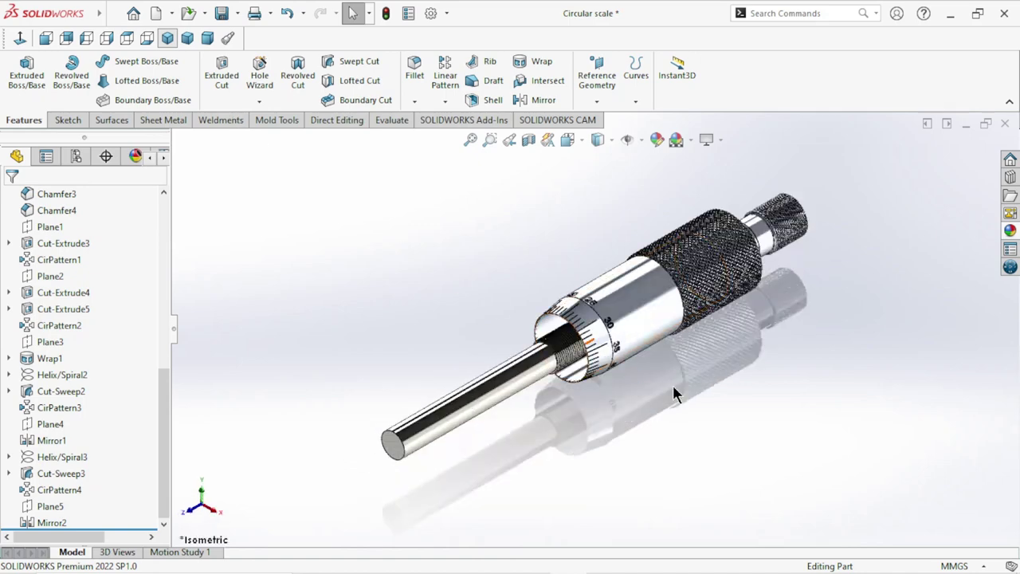
Step: Orbit and zoom the micrometer to view it from the thin knurled end
scroll(708, 406, "up", 2)
scroll(632, 343, "down", 3)
scroll(632, 343, "down", 2)
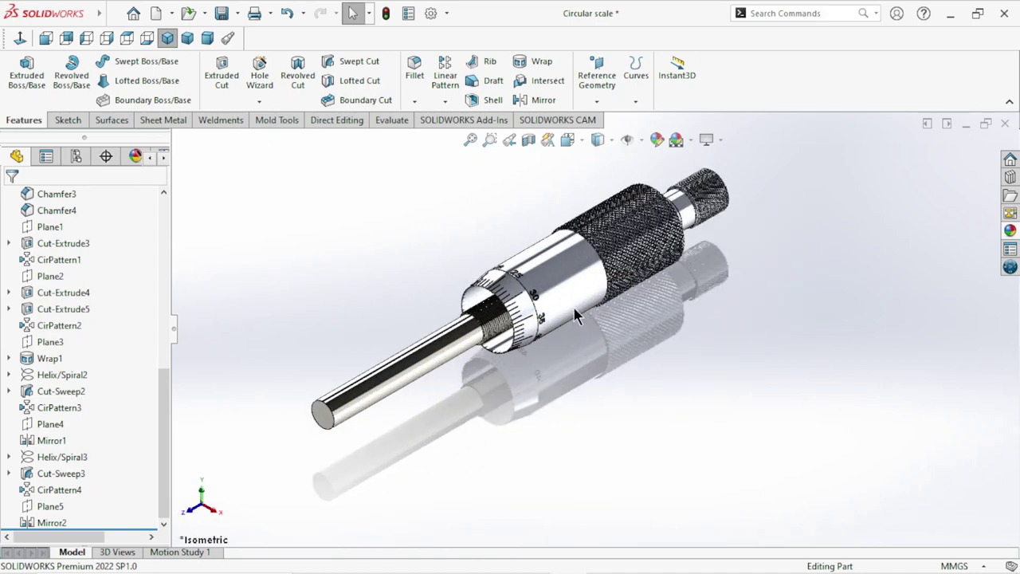
scroll(528, 291, "down", 2)
middle_click_drag(646, 339, 668, 271)
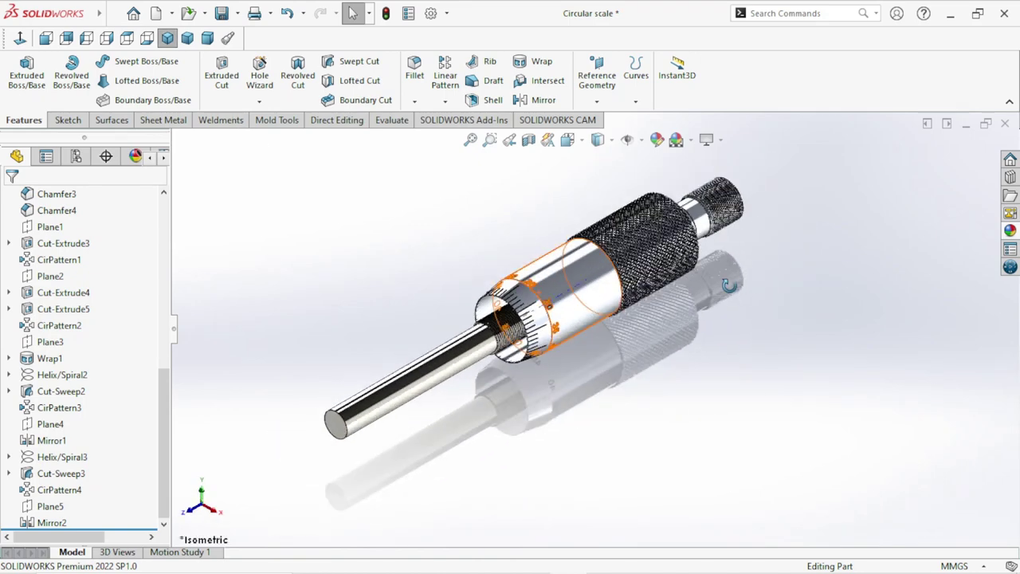
scroll(668, 271, "down", 3)
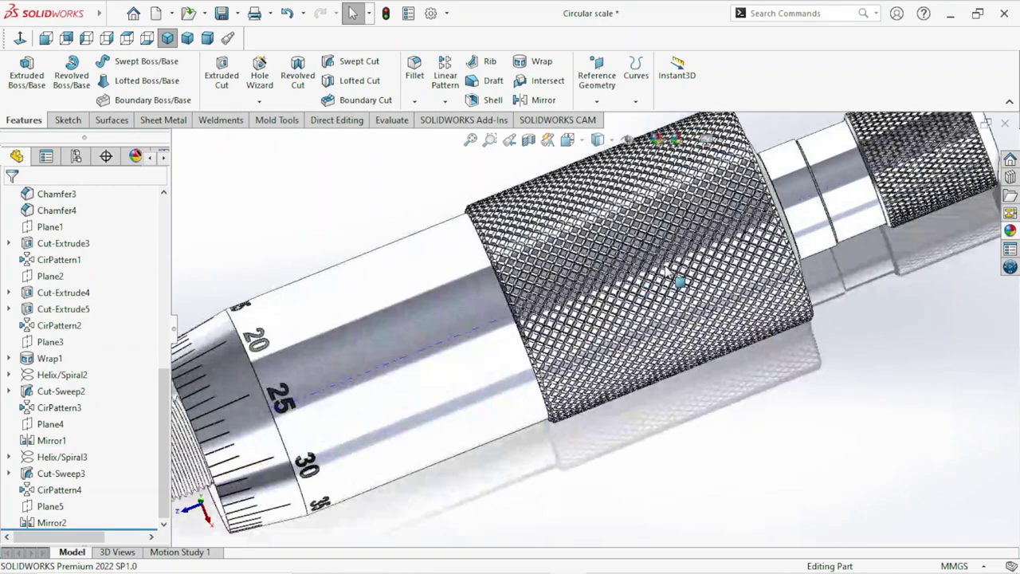
scroll(668, 271, "down", 2)
scroll(668, 273, "up", 2)
scroll(668, 274, "up", 2)
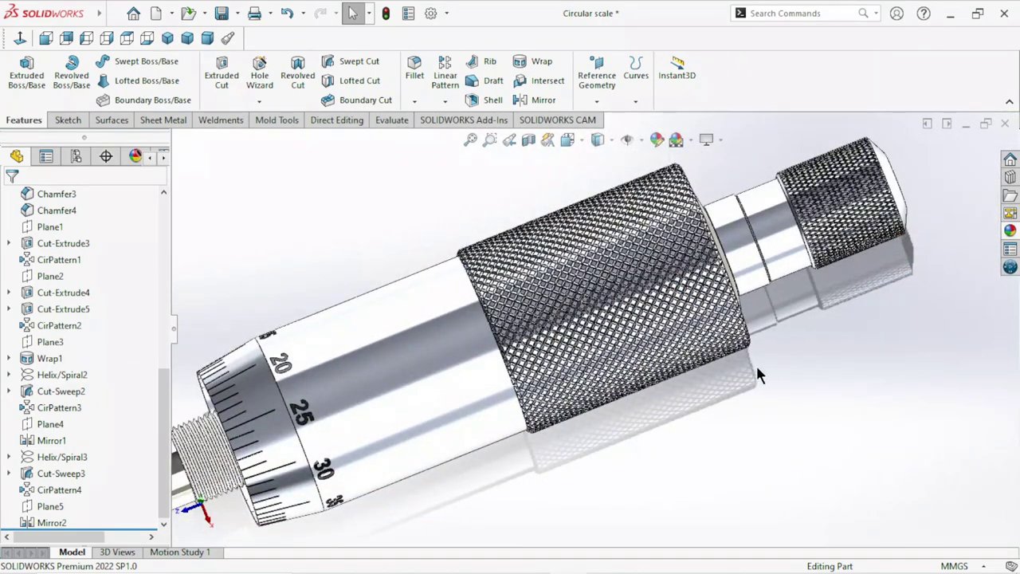
mouse_move(746, 384)
middle_mouse_down()
mouse_move(614, 380)
mouse_move(706, 375)
mouse_move(696, 364)
mouse_move(739, 355)
middle_mouse_up()
scroll(738, 351, "up", 5)
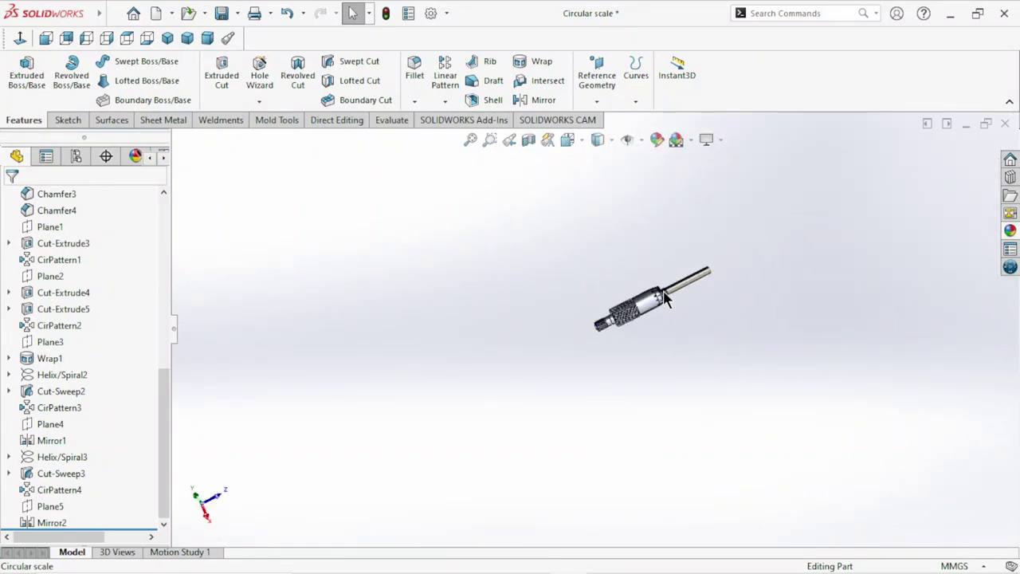
scroll(695, 341, "down", 3)
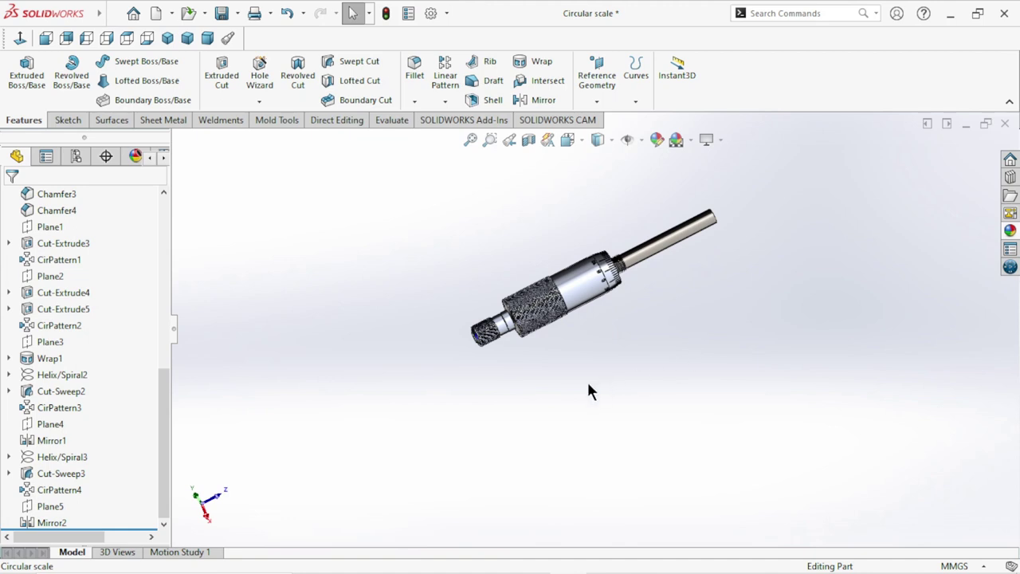
Step: Orbit and zoom further, then reset the micrometer to the isometric orientation
mouse_move(557, 365)
middle_mouse_down()
mouse_move(576, 330)
mouse_move(713, 335)
mouse_move(744, 392)
mouse_move(662, 309)
mouse_move(755, 243)
middle_mouse_up()
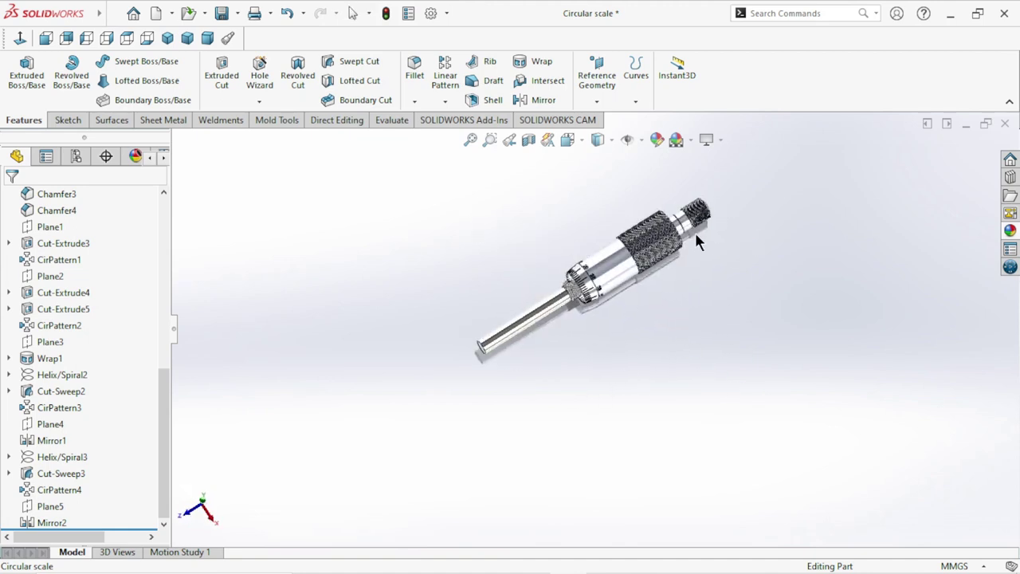
scroll(669, 254, "down", 2)
scroll(668, 253, "down", 2)
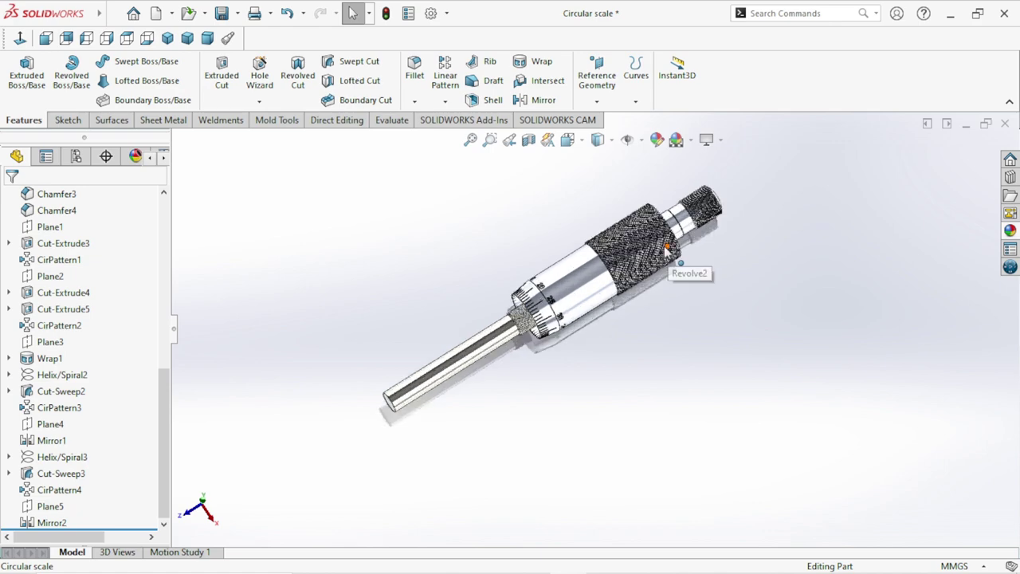
scroll(666, 251, "down", 4)
scroll(667, 254, "up", 1)
scroll(667, 254, "up", 3)
scroll(668, 253, "up", 2)
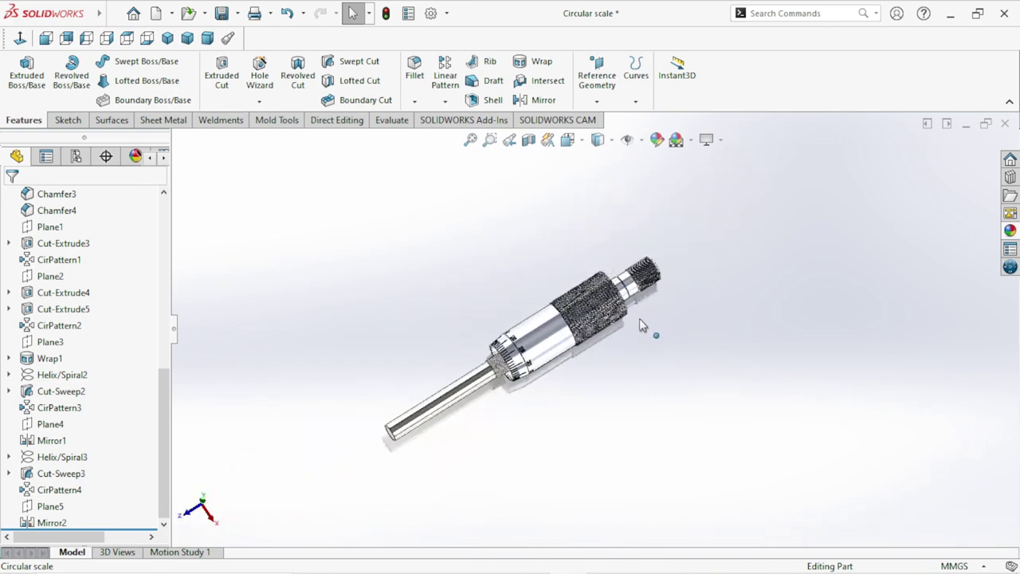
mouse_move(643, 326)
middle_mouse_down()
mouse_move(596, 360)
mouse_move(599, 423)
mouse_move(582, 363)
middle_mouse_up()
scroll(580, 364, "down", 4)
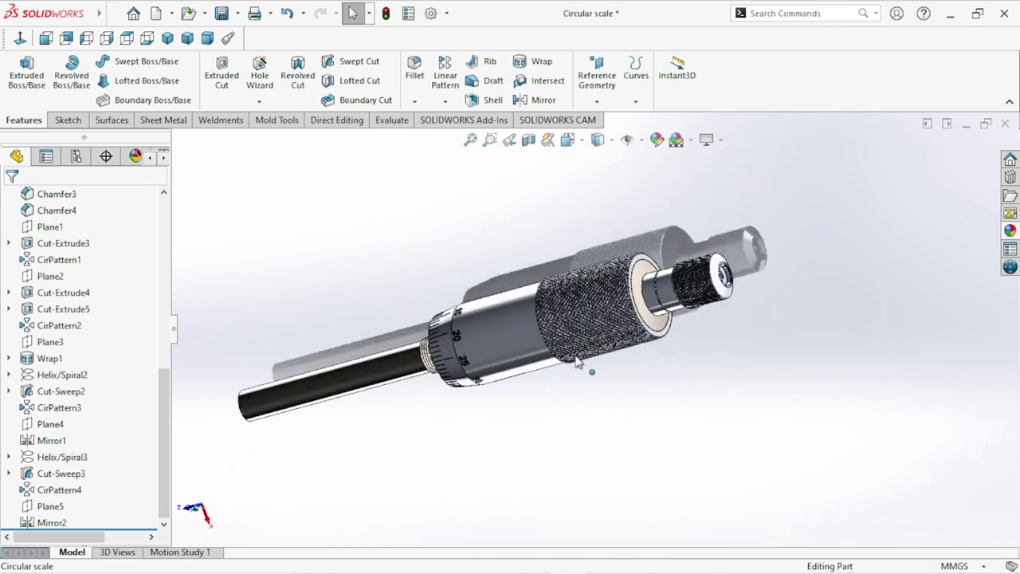
left_click(170, 37)
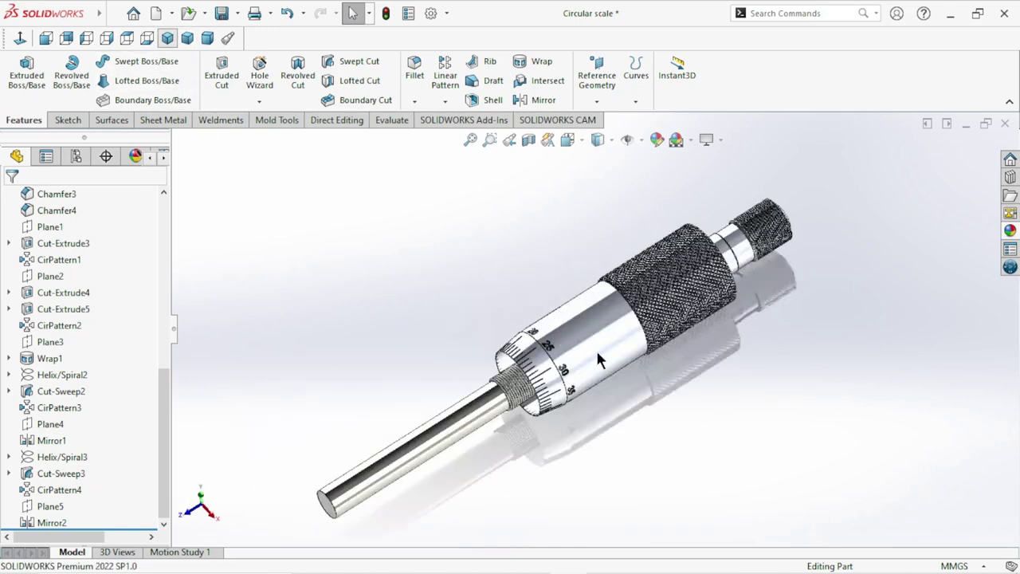
scroll(652, 351, "down", 2)
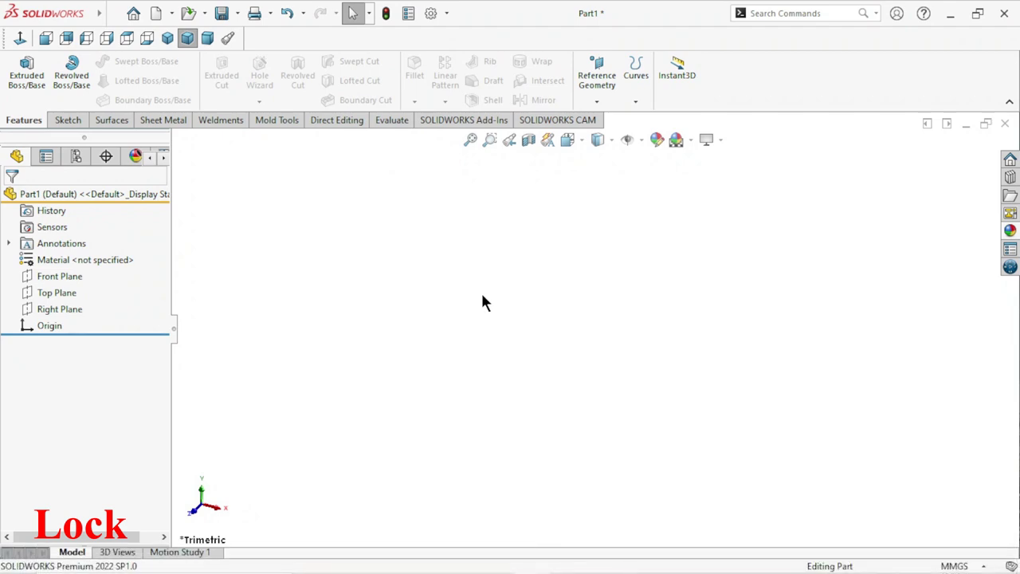
Step: Start a sketch on the Front Plane and draw a circle centred on the origin
left_click(59, 275)
left_click(80, 263)
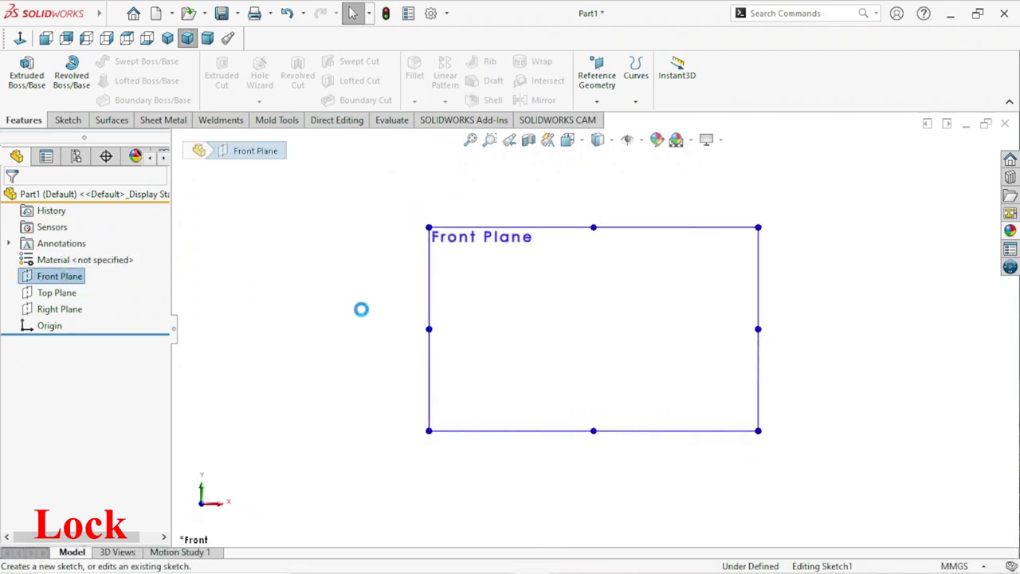
scroll(634, 340, "down", 3)
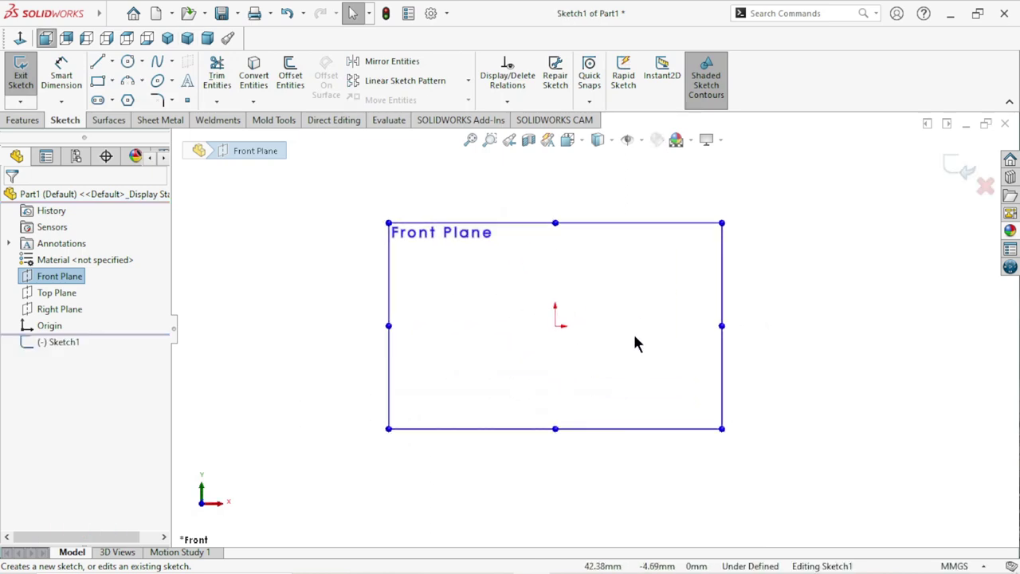
left_click(127, 63)
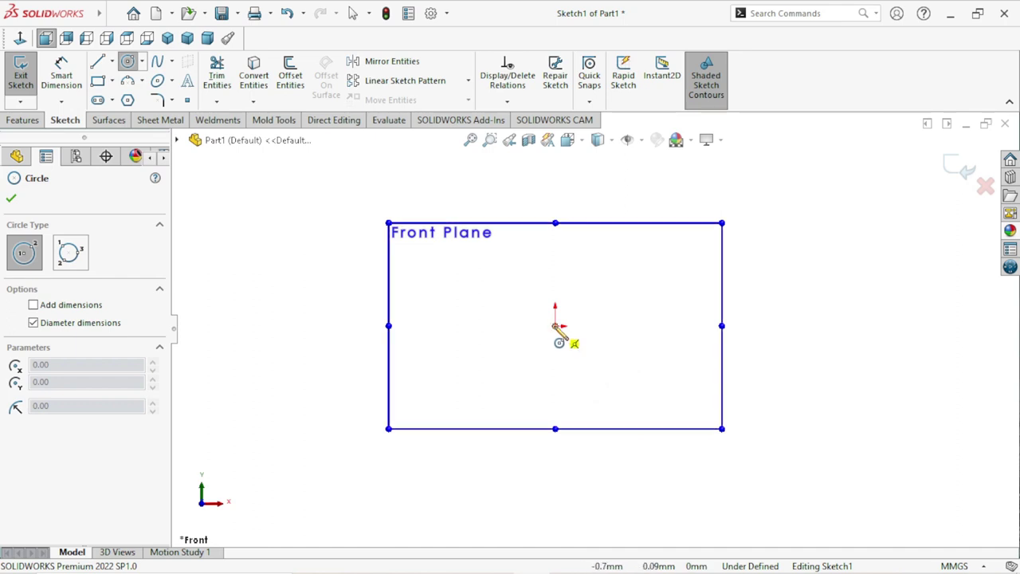
left_click(557, 325)
left_click(618, 304)
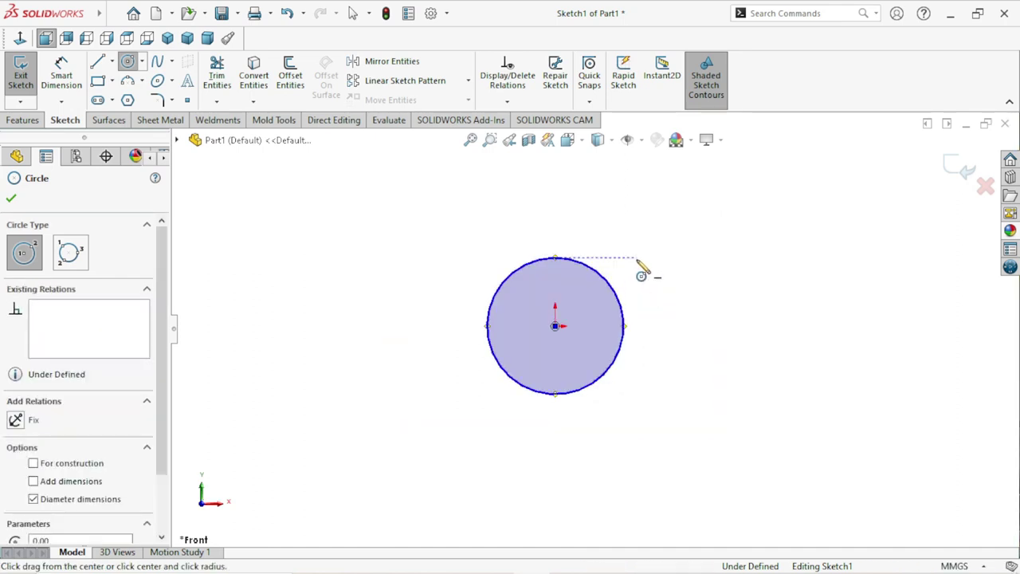
right_click(646, 267)
left_click(647, 270)
Step: Dimension the circle's diameter to 8 mm
left_click(64, 85)
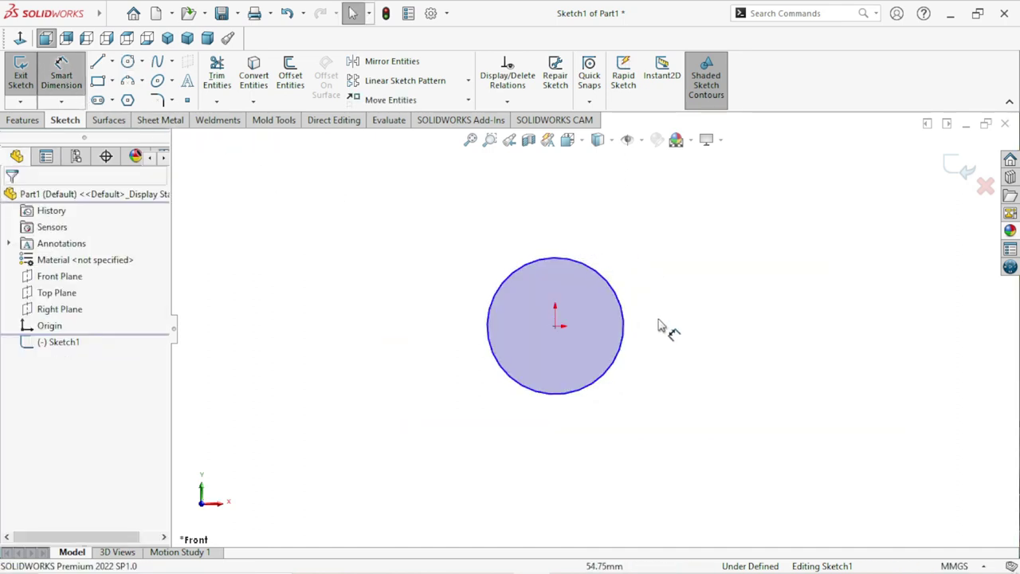
left_click(626, 337)
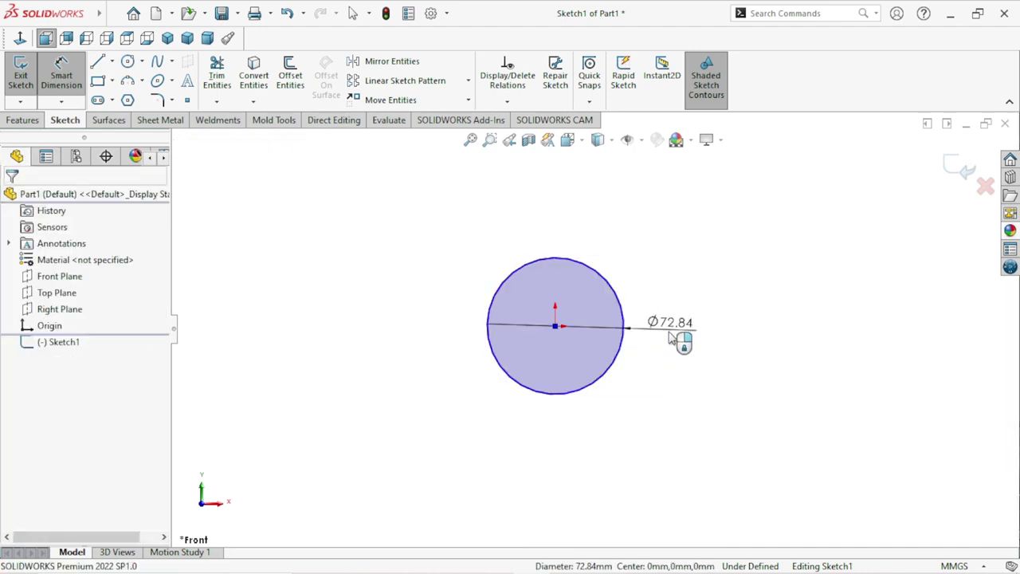
left_click(671, 338)
type("8")
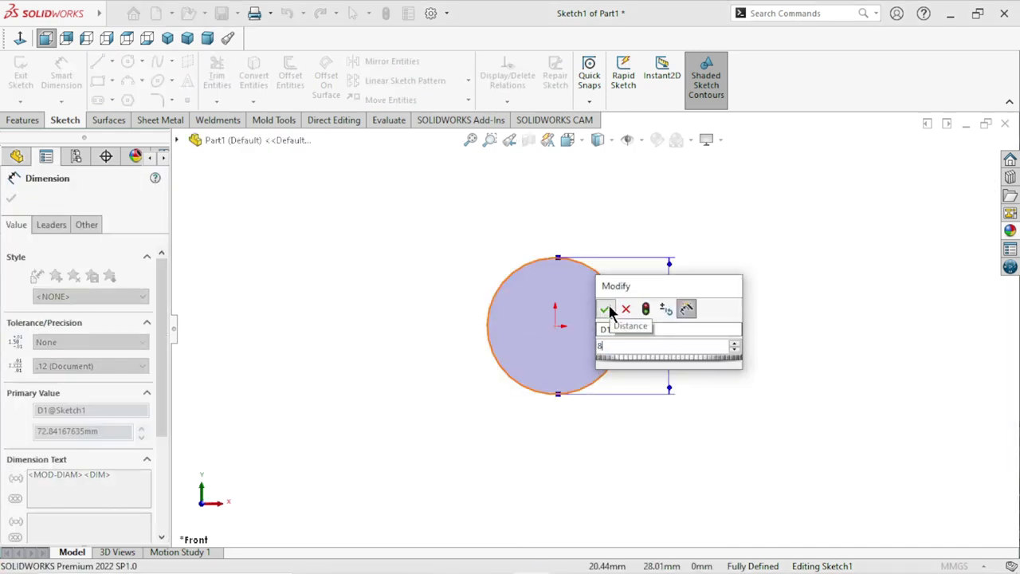
left_click(608, 310)
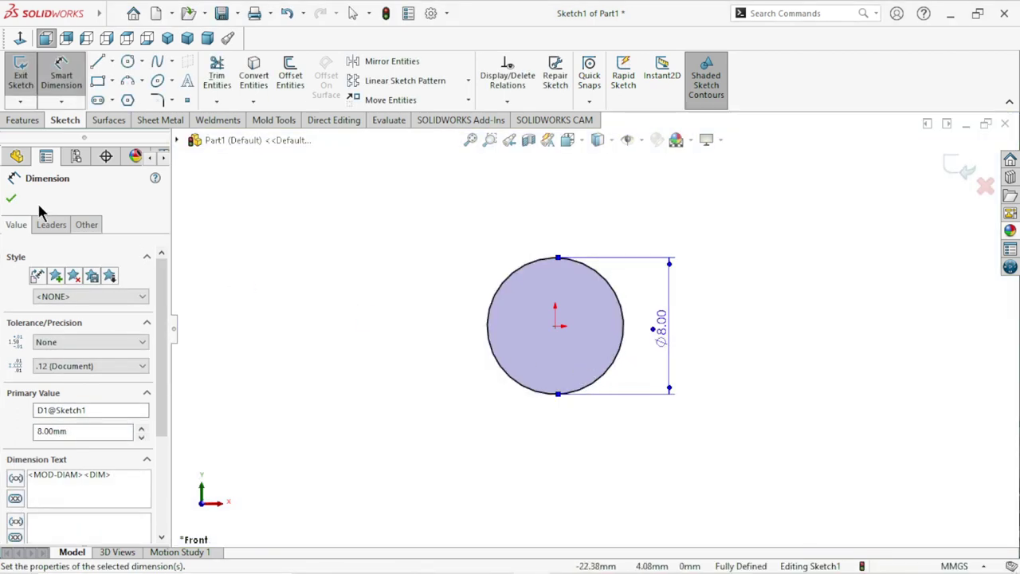
left_click(11, 199)
left_click(30, 124)
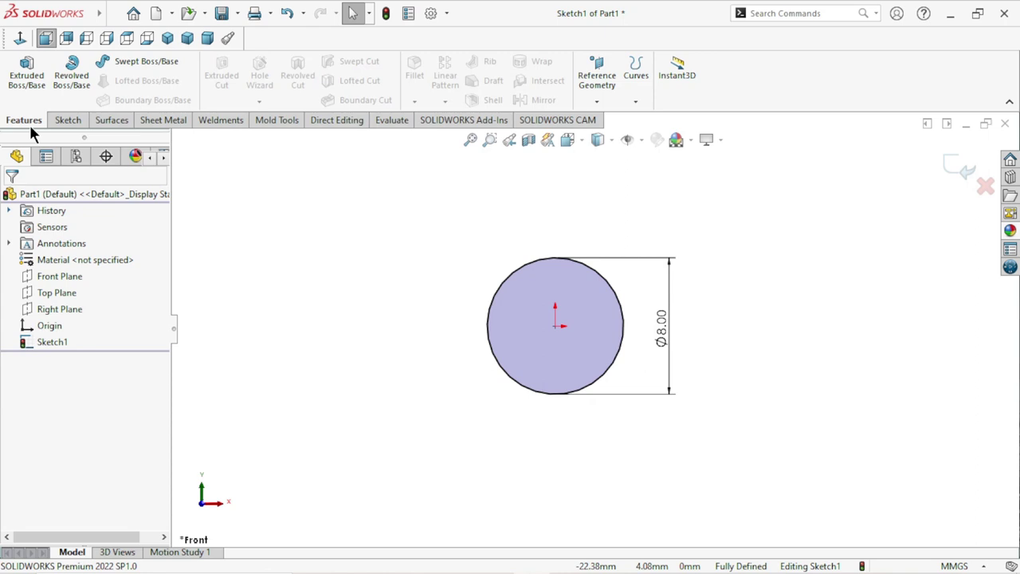
Step: Extrude the Ø8 mm circle to a Blind depth of 3 mm as Boss-Extrude1
left_click(36, 82)
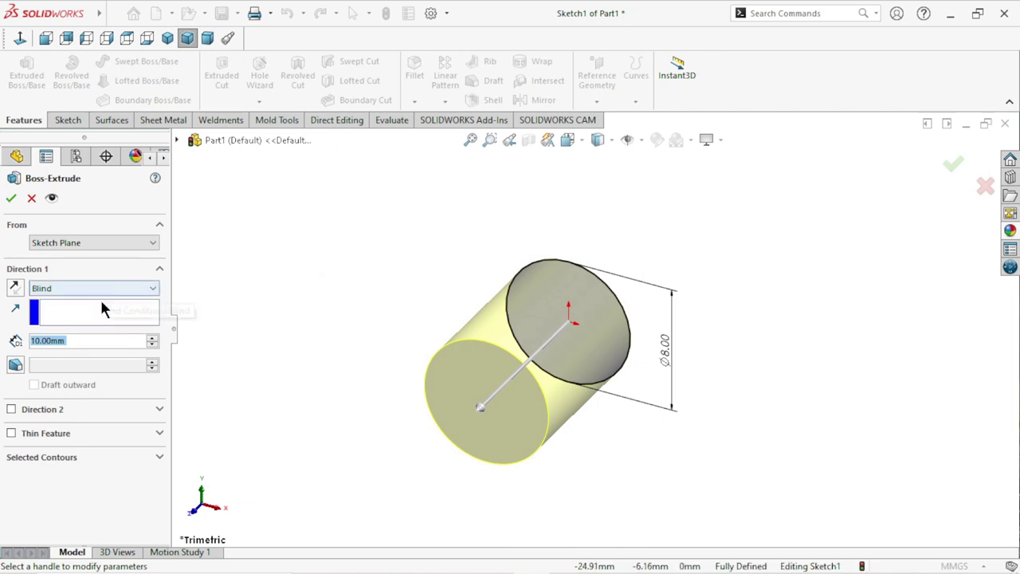
type("3")
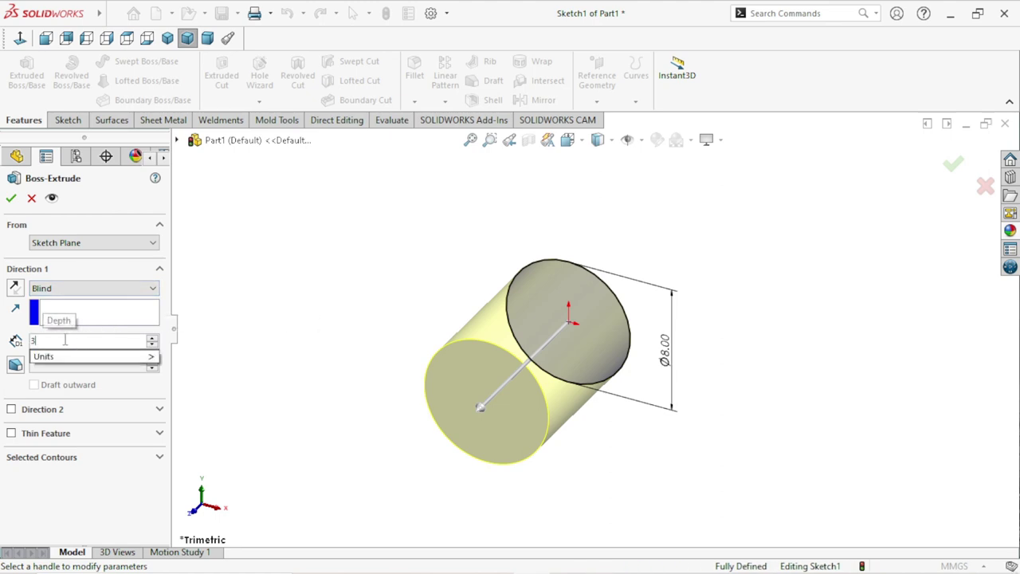
key("Return")
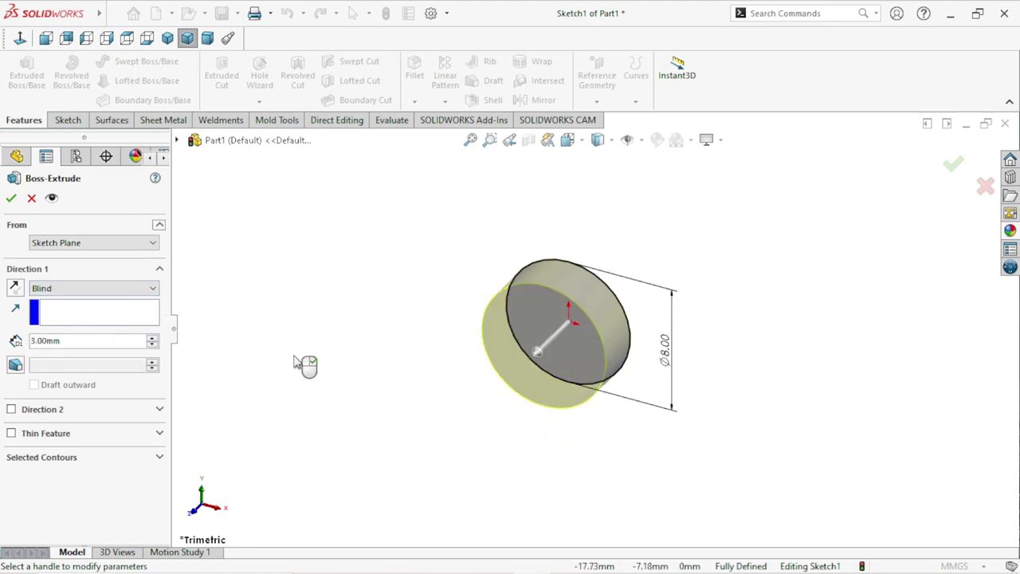
mouse_move(384, 339)
middle_mouse_down()
mouse_move(320, 330)
mouse_move(438, 468)
mouse_move(393, 424)
middle_mouse_up()
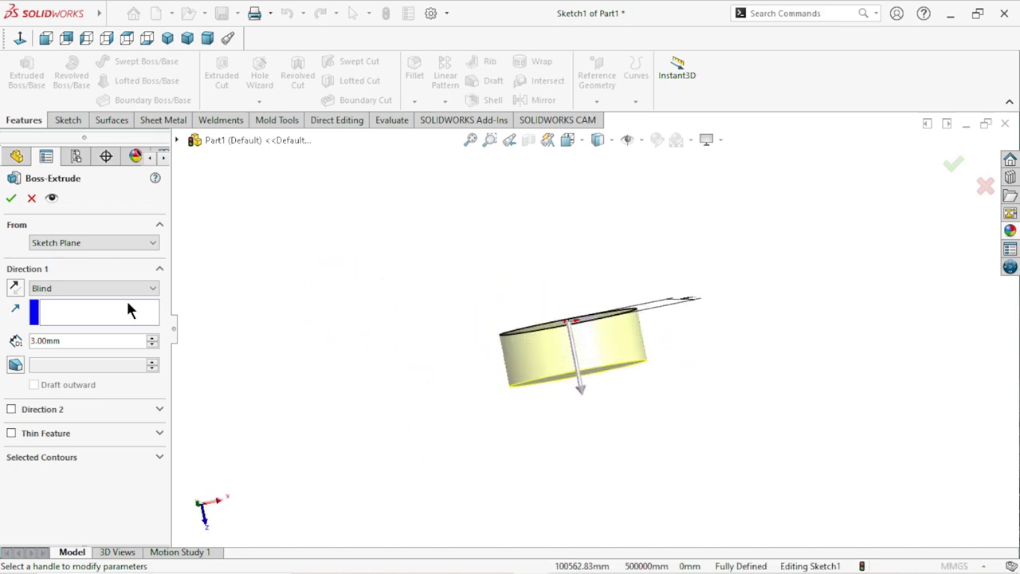
left_click(11, 201)
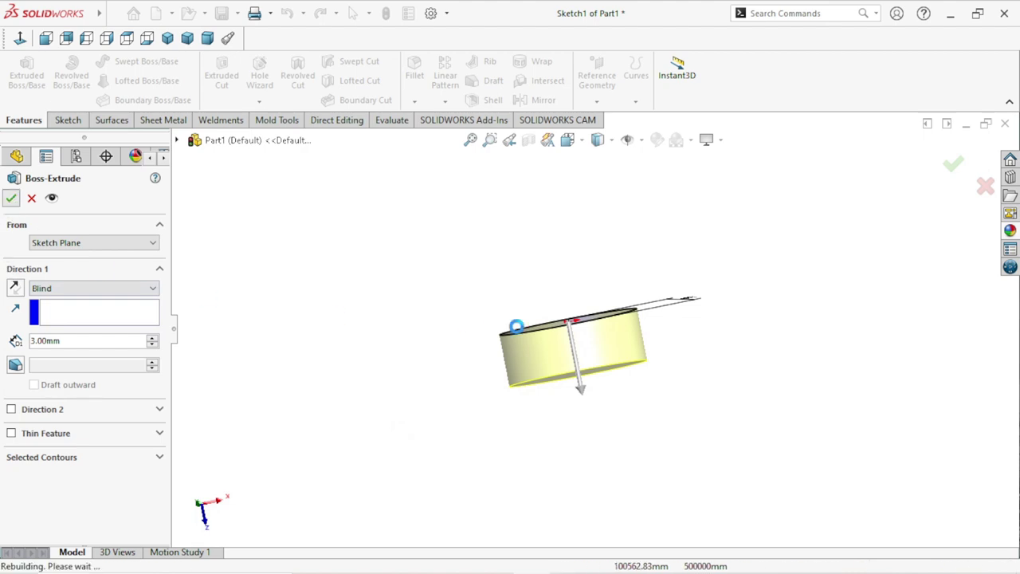
key("Return")
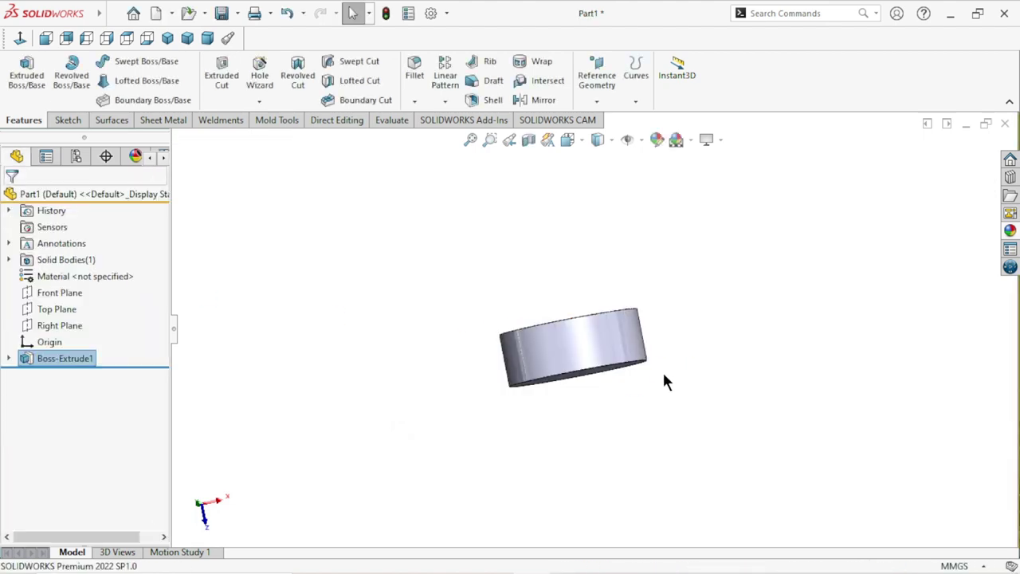
Step: Start a sketch on the disc's top face and draw a circle centred on the origin
scroll(669, 351, "up", 3)
mouse_move(684, 339)
middle_mouse_down()
mouse_move(633, 360)
mouse_move(669, 410)
middle_mouse_up()
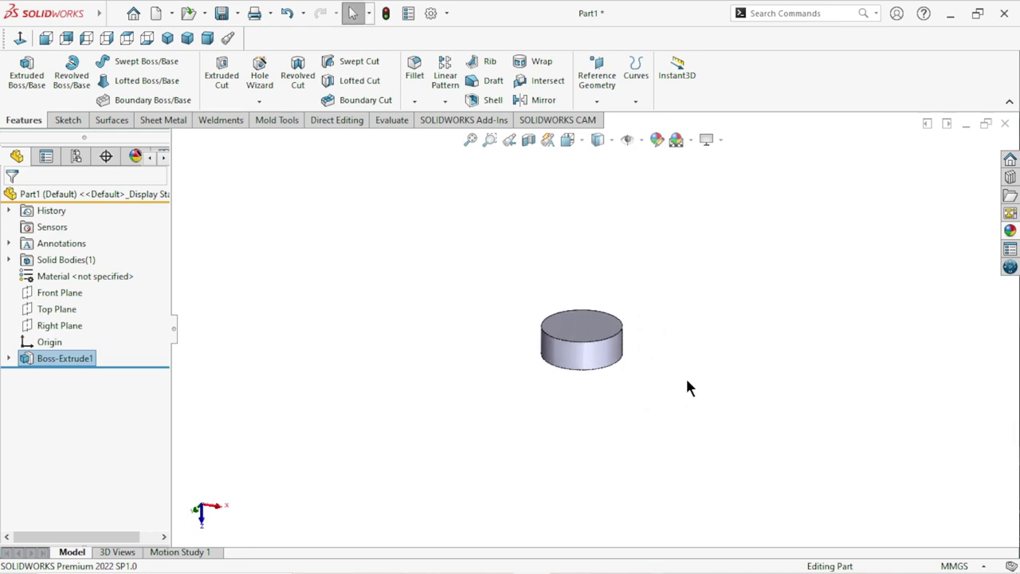
left_click(588, 326)
left_click(651, 276)
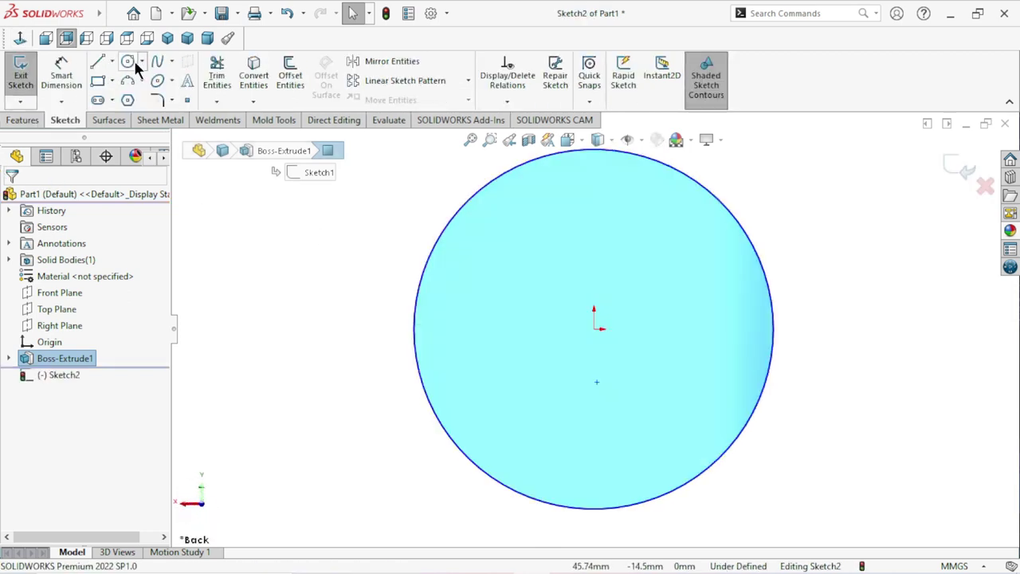
left_click(128, 61)
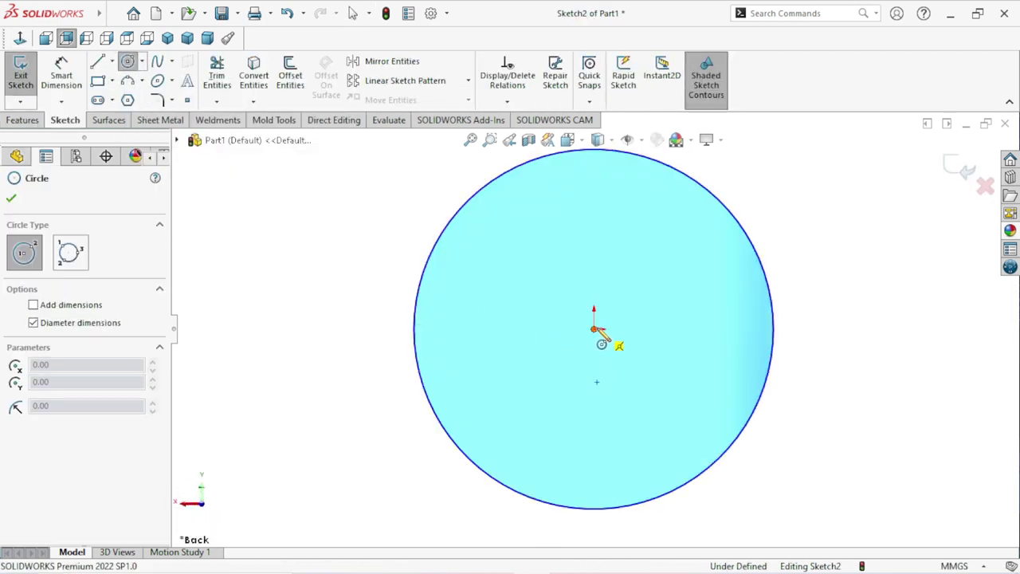
left_click(594, 326)
left_click(617, 316)
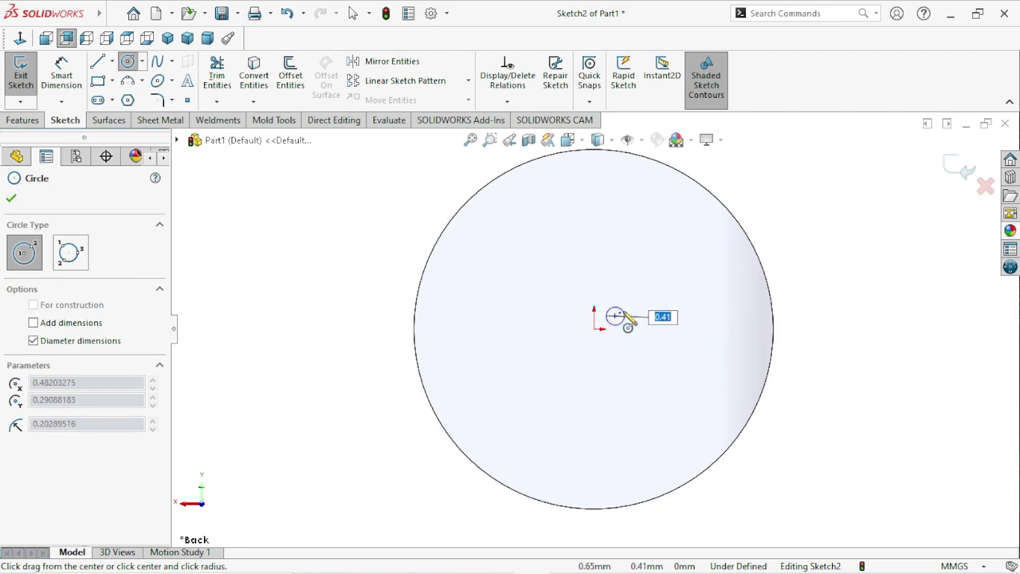
key("Escape")
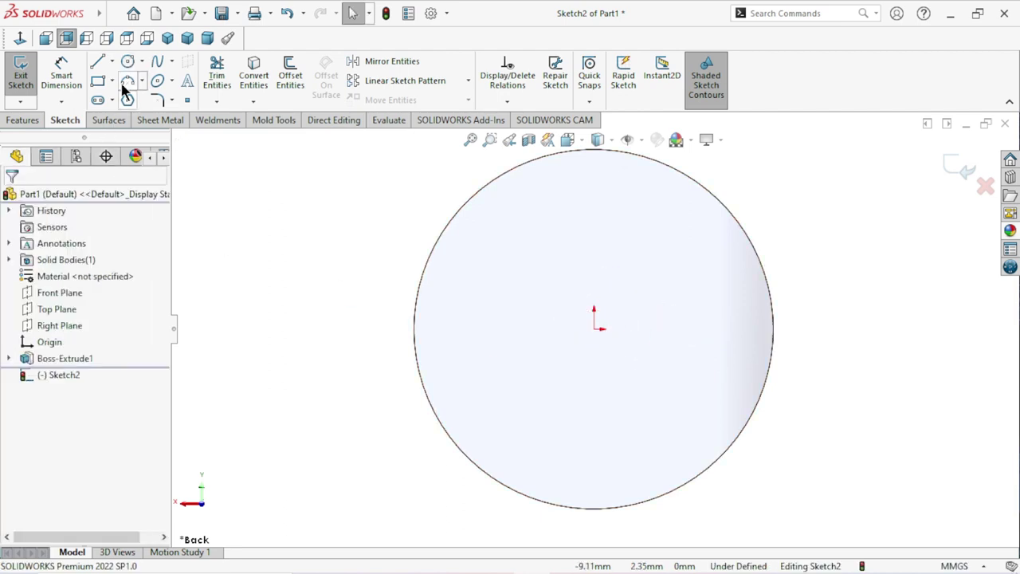
left_click(133, 61)
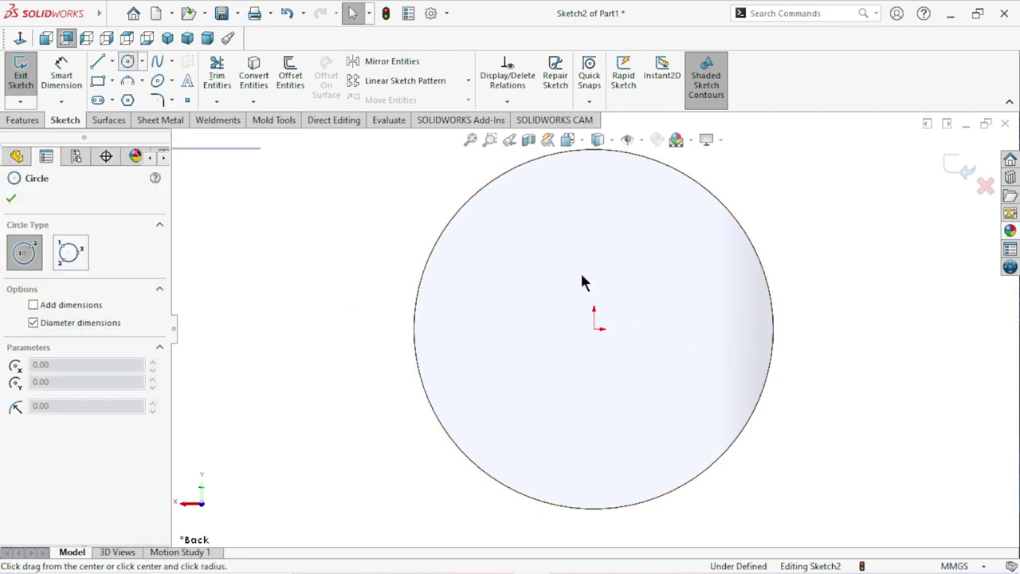
left_click(594, 326)
left_click(659, 314)
Step: Dimension the inner circle's diameter to 2.10 mm
left_click(62, 76)
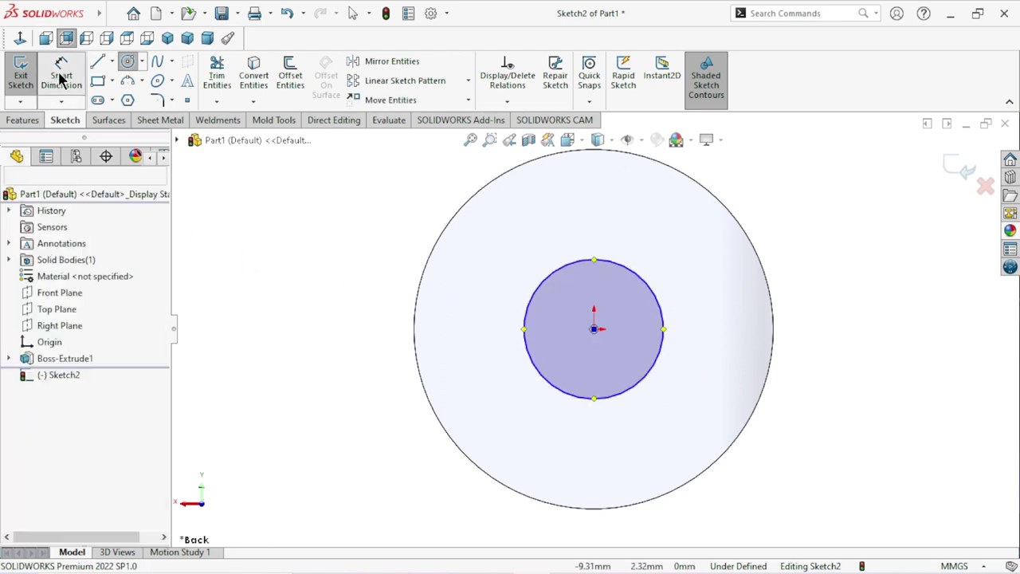
left_click(665, 327)
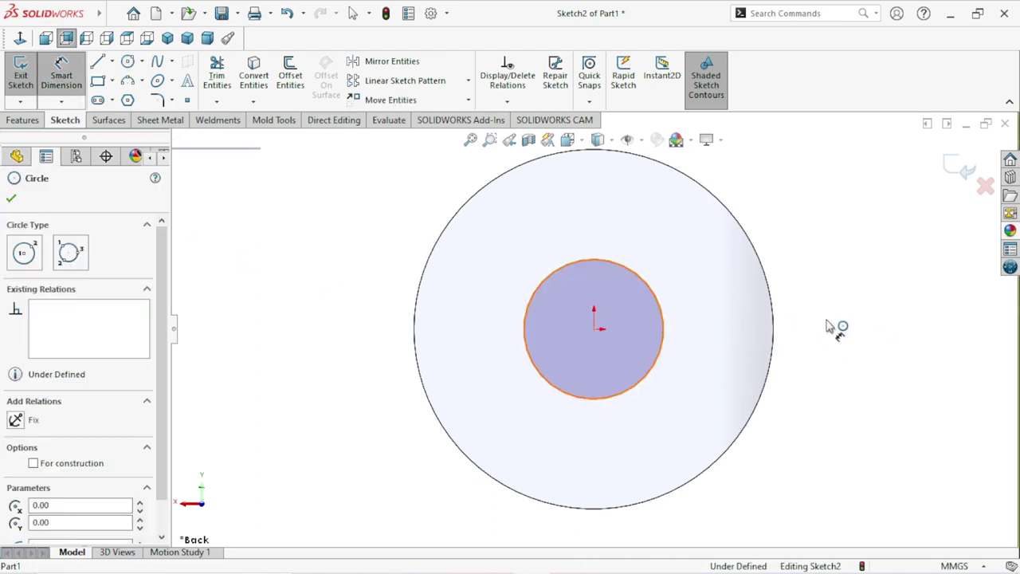
left_click(816, 321)
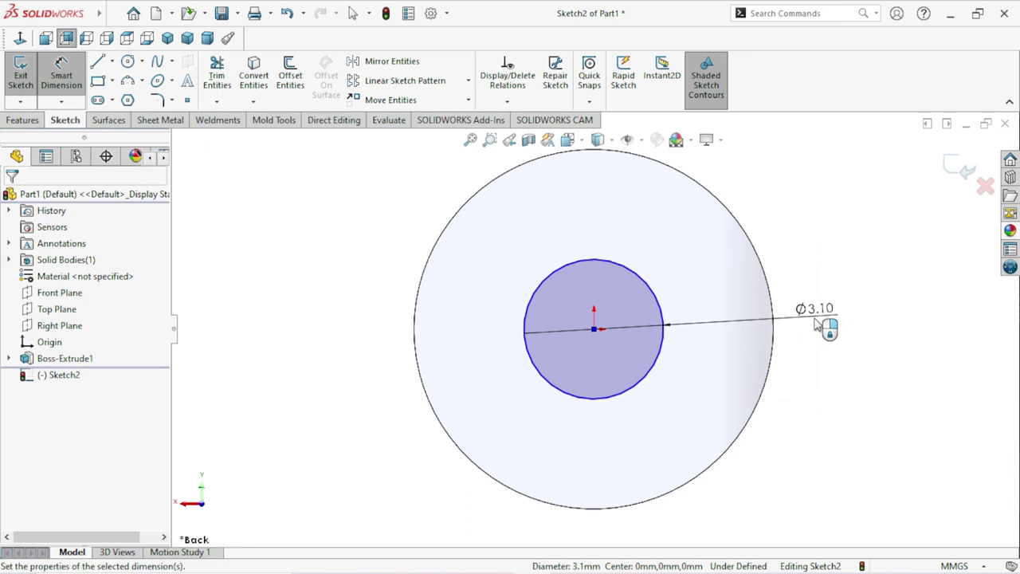
type("2.10")
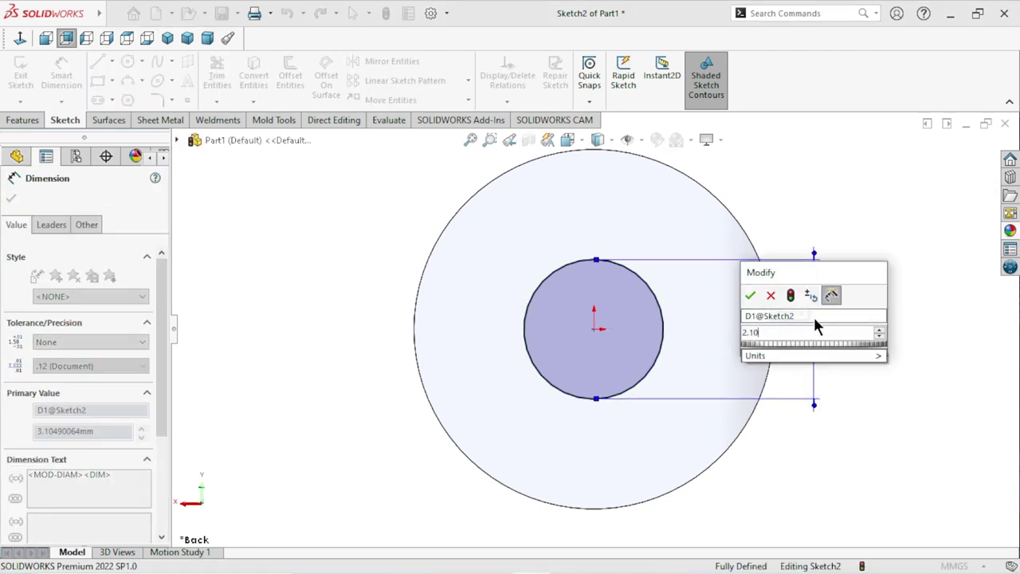
left_click(750, 295)
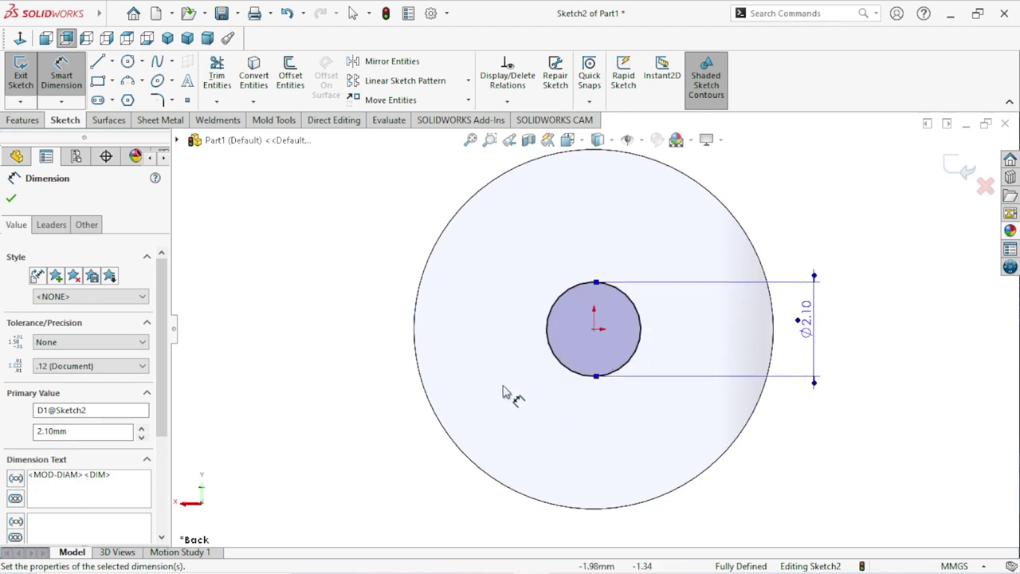
left_click(11, 198)
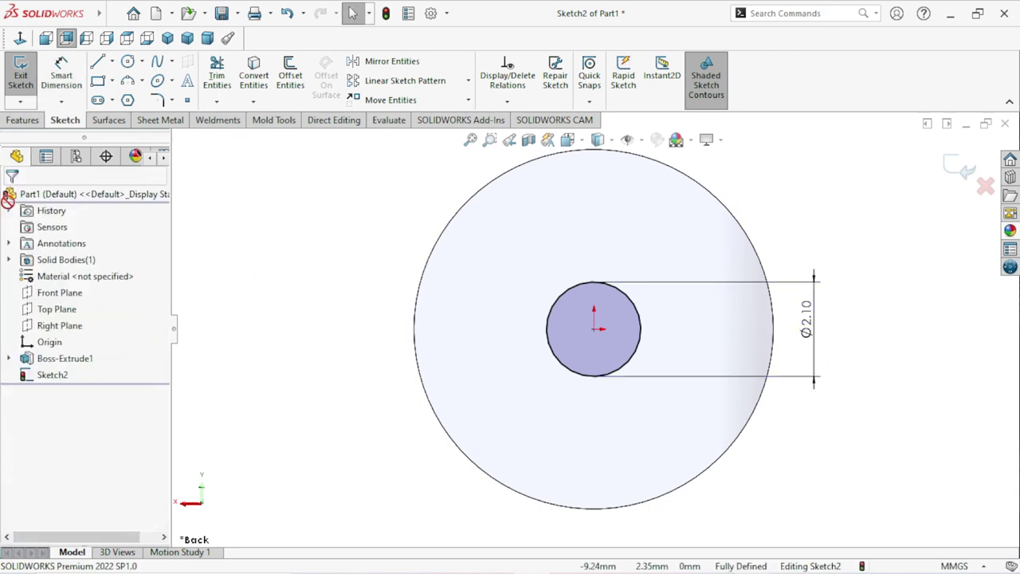
scroll(485, 399, "up", 3)
middle_click_drag(704, 421, 706, 346)
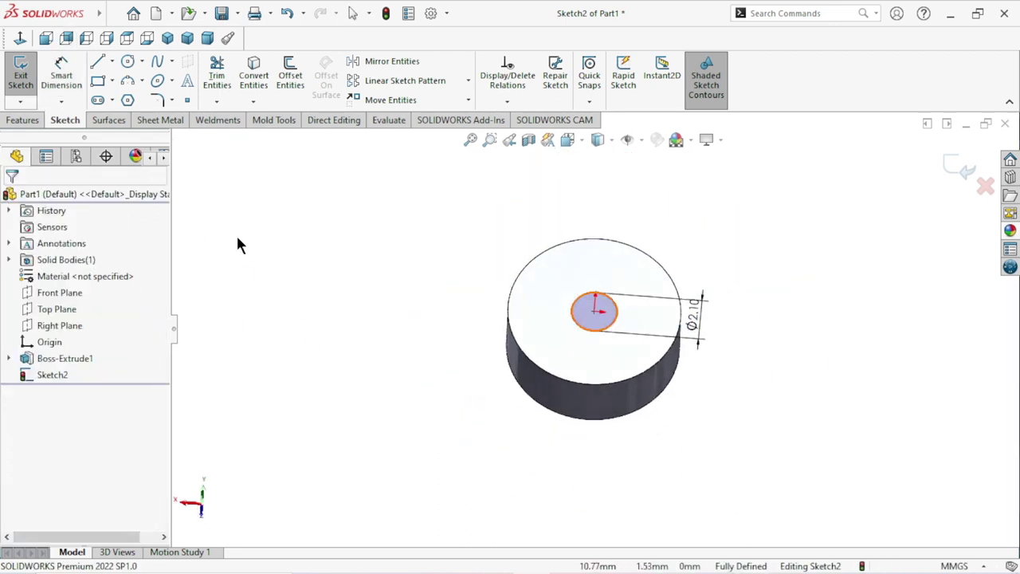
left_click(17, 120)
Step: Extruded-cut the 2.10 mm circle Through All to bore the centre hole
left_click(222, 75)
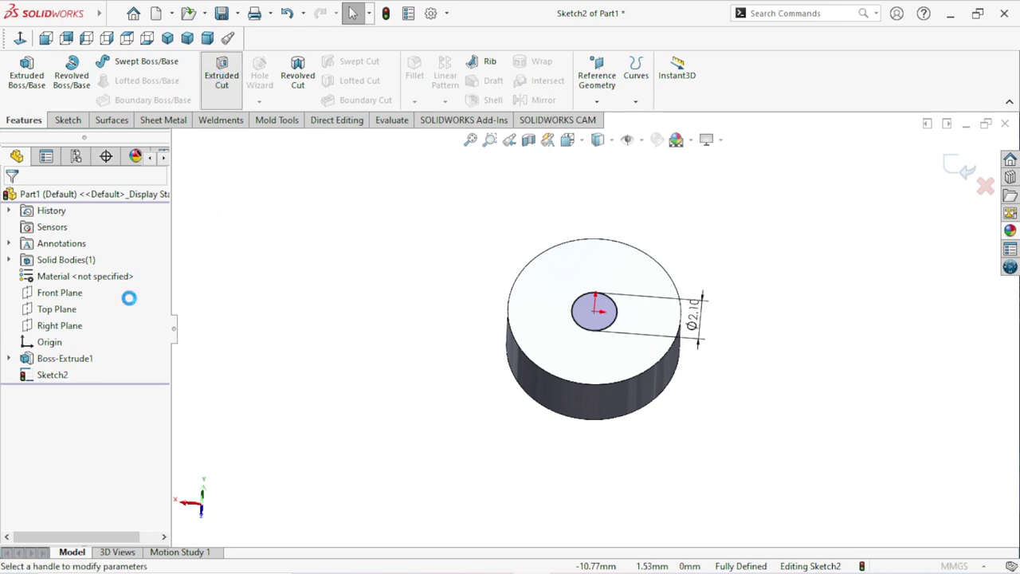
left_click(101, 289)
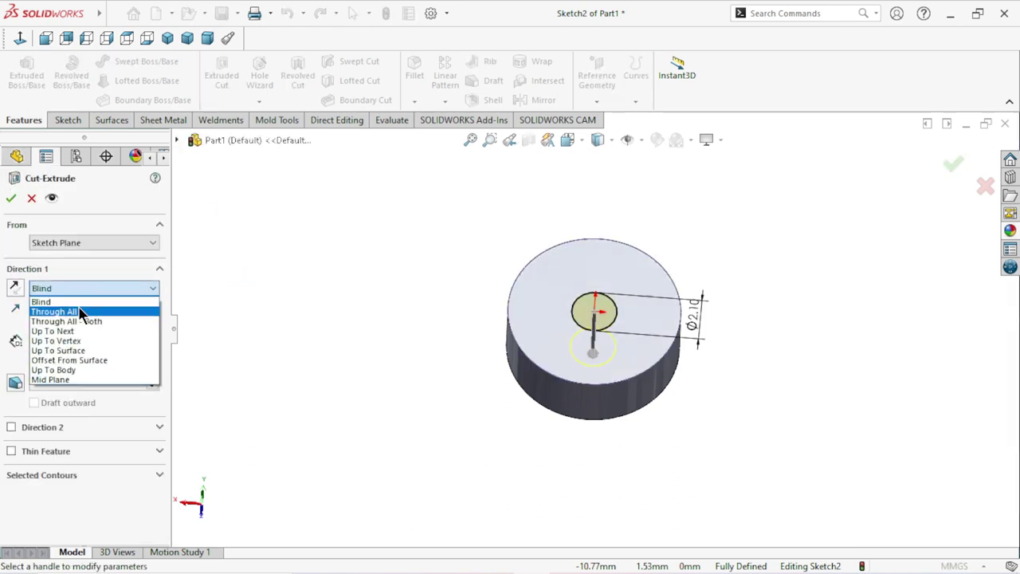
left_click(67, 286)
left_click(67, 282)
left_click(69, 312)
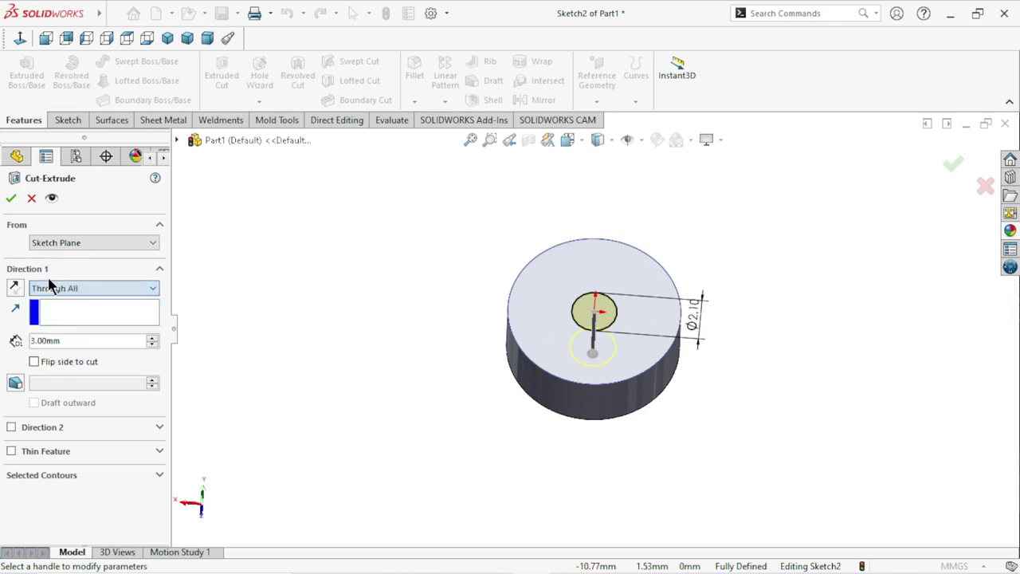
left_click(13, 197)
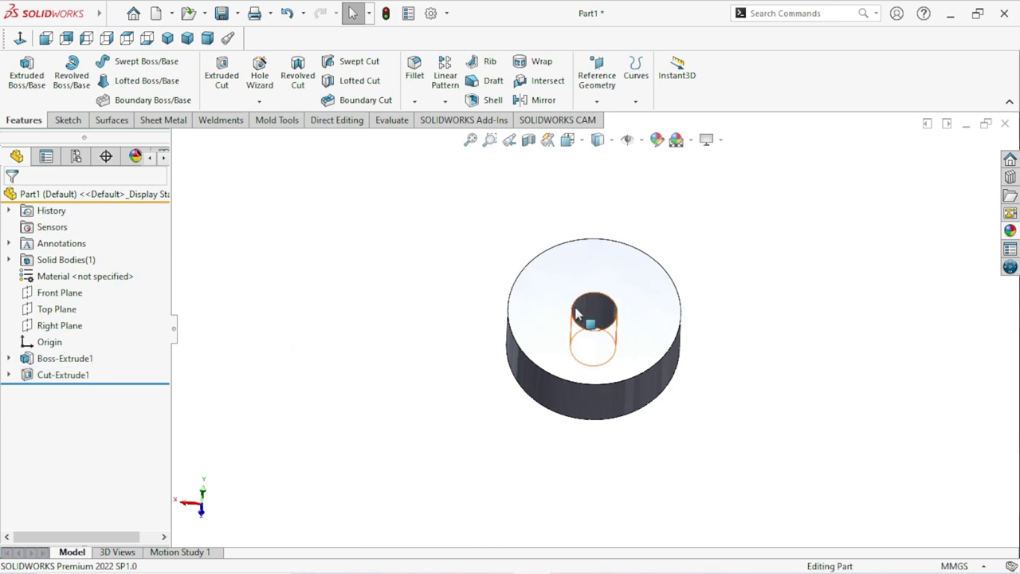
Step: Sketch on the disc's top face, viewed Normal To, a circle centred on the hole
left_click(565, 350)
left_click(629, 300)
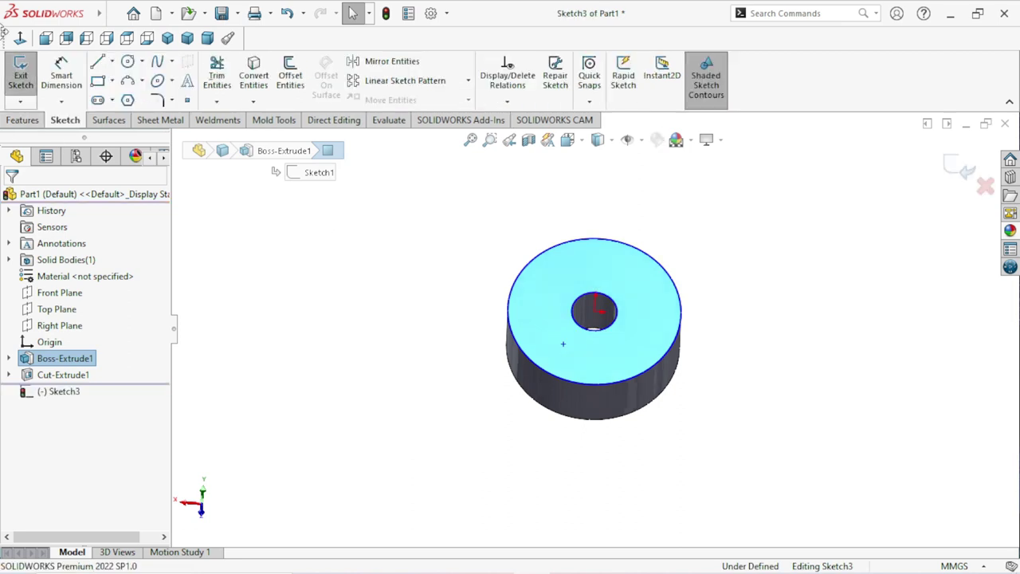
left_click(16, 42)
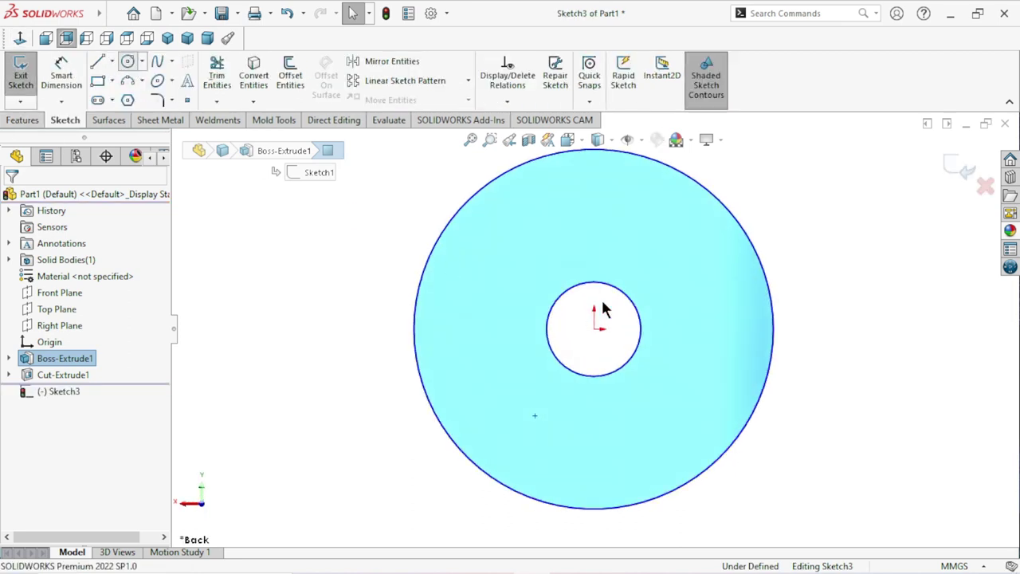
left_click(600, 328)
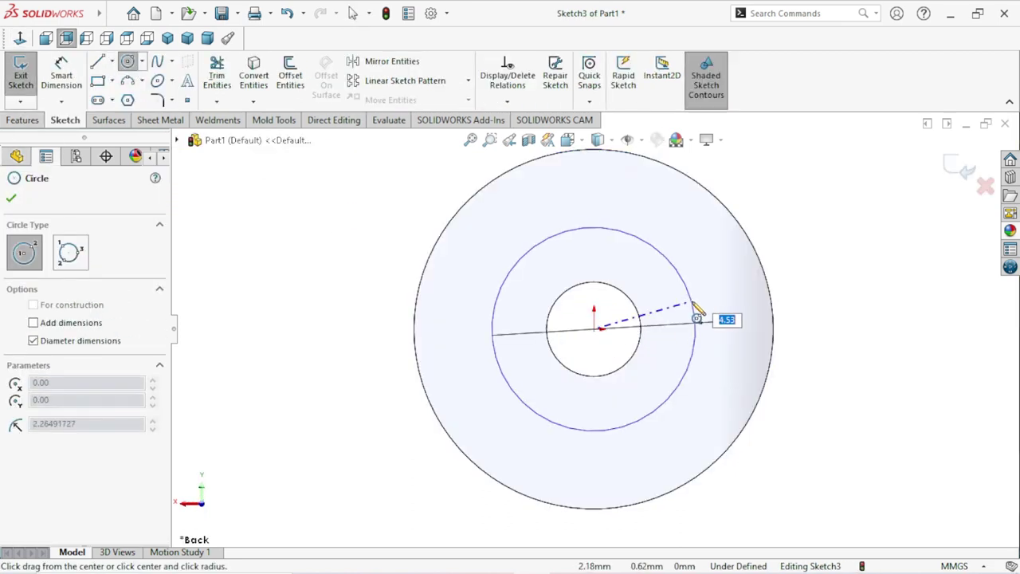
left_click(695, 310)
right_click(832, 289)
left_click(799, 274)
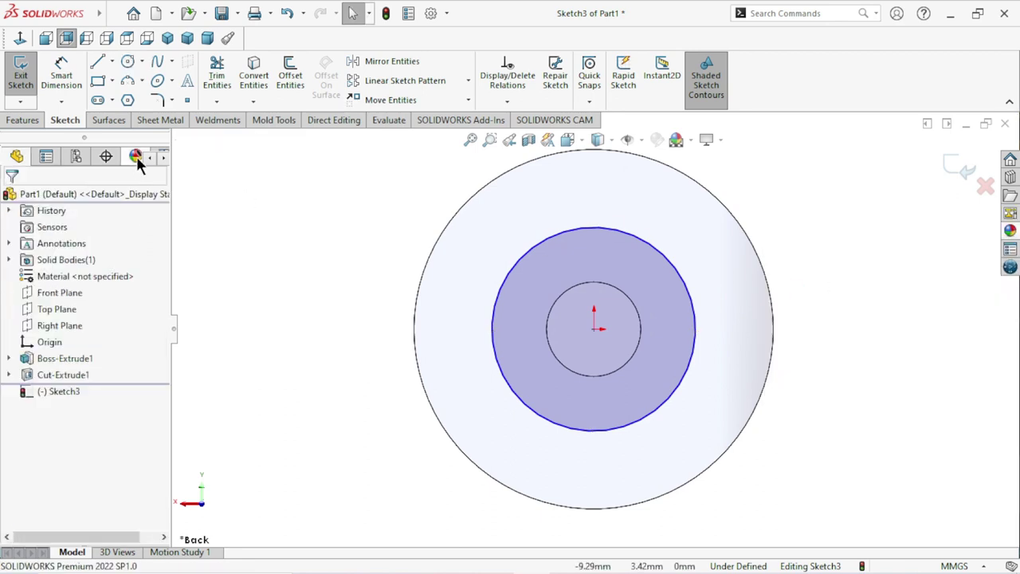
Step: Dimension the new circle's diameter to 4.50 mm
left_click(82, 83)
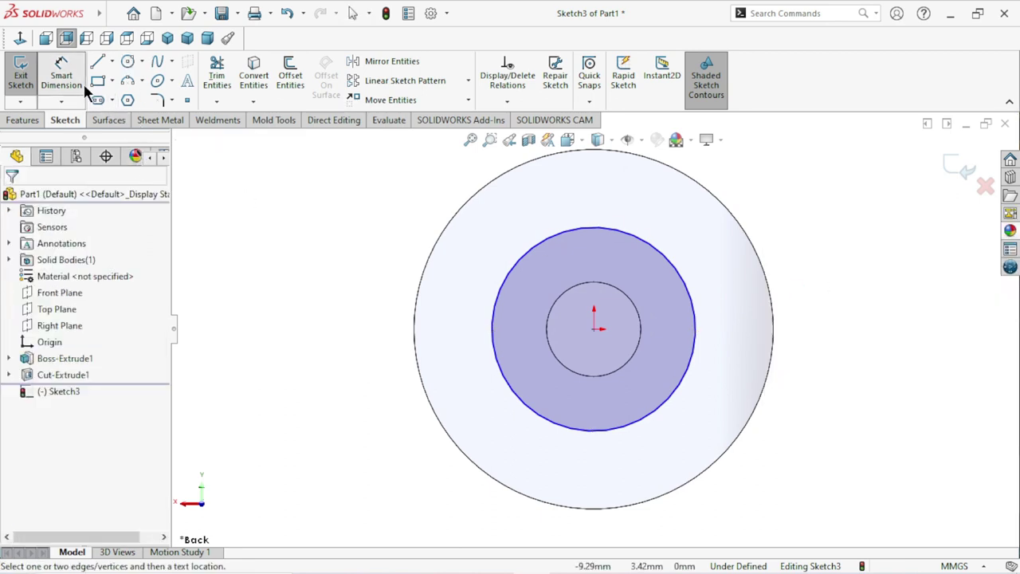
left_click(701, 338)
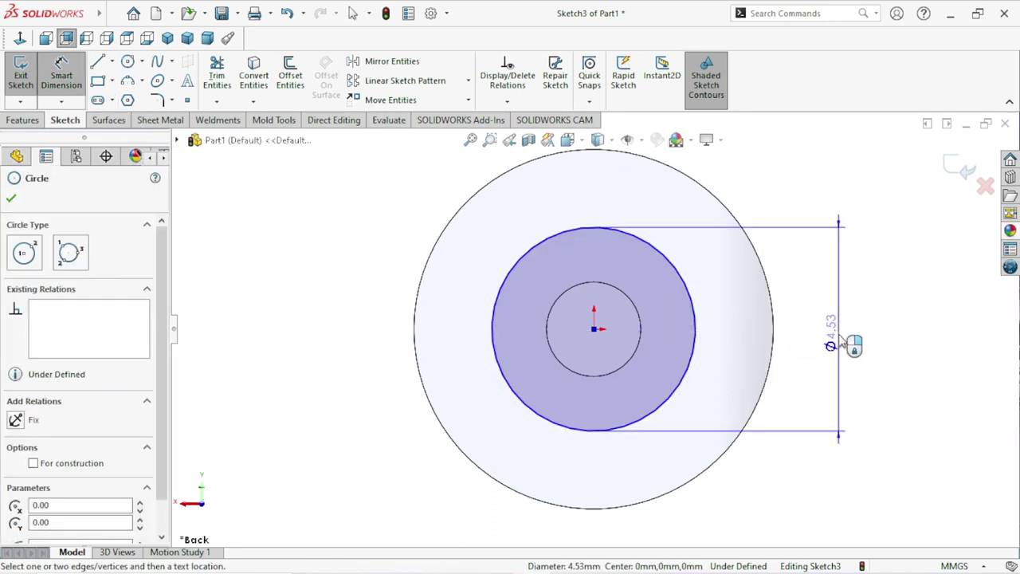
left_click(839, 339)
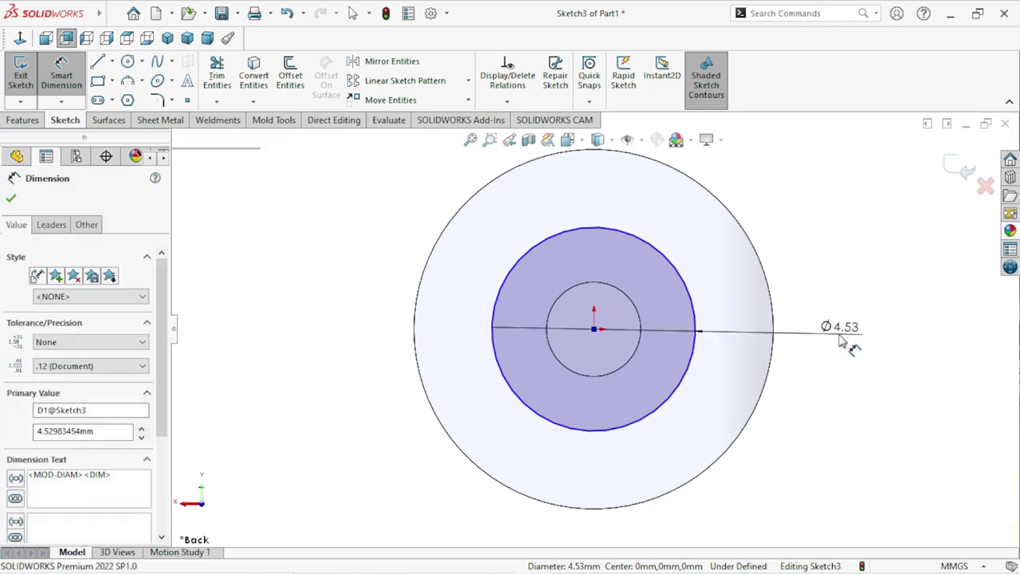
type("4.5")
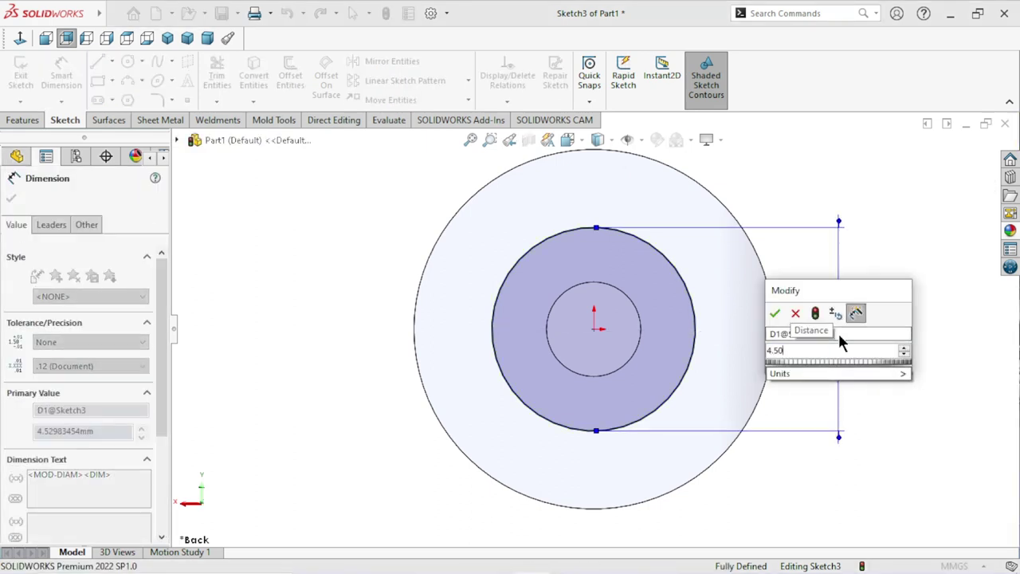
type("0")
left_click(775, 315)
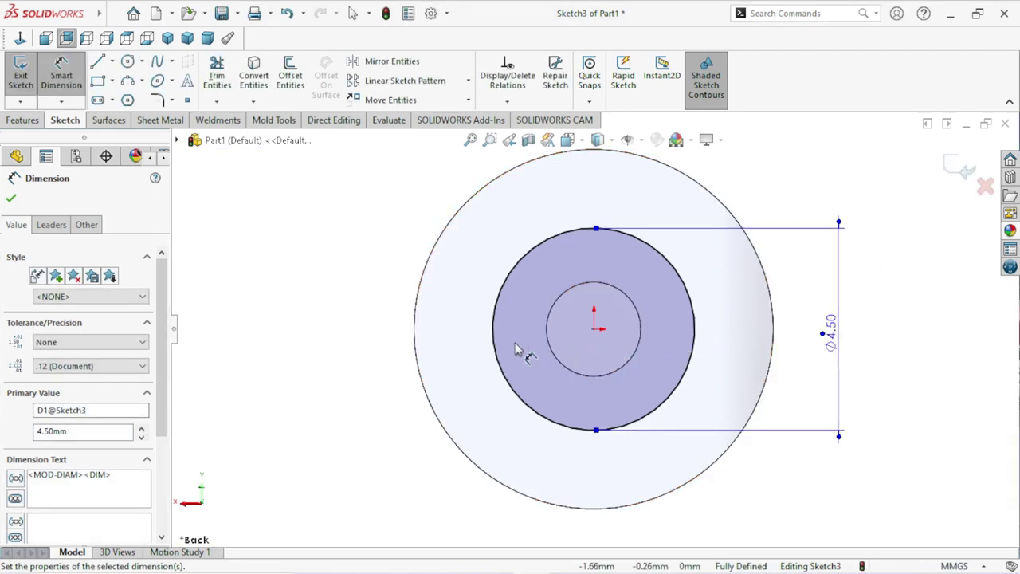
key("z")
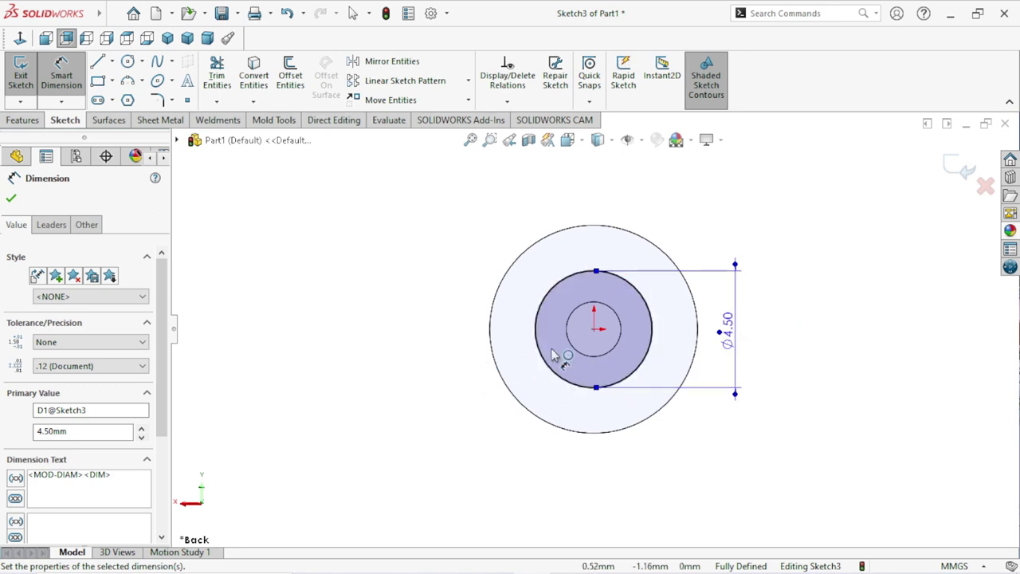
left_click(10, 200)
left_click(24, 118)
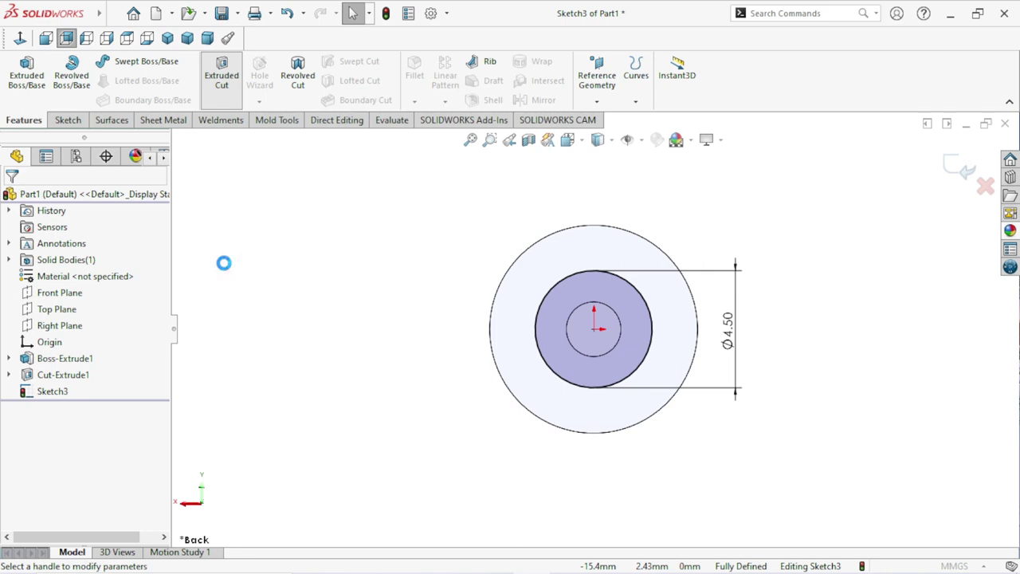
Step: Cut the Ø4.50 mm circle Blind 1.00 mm deep to form the recess
left_click(93, 287)
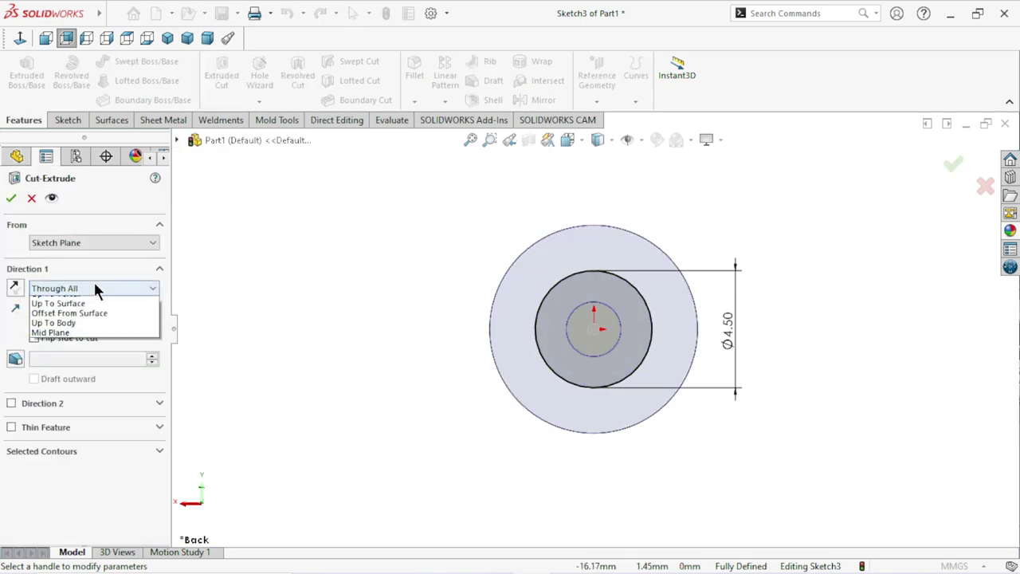
left_click(70, 297)
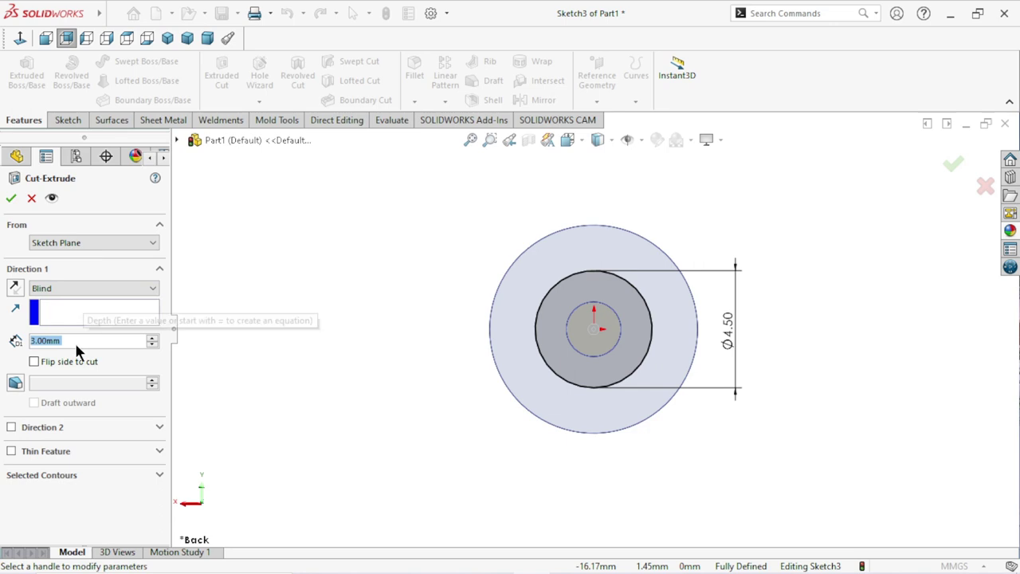
type("1")
key("Return")
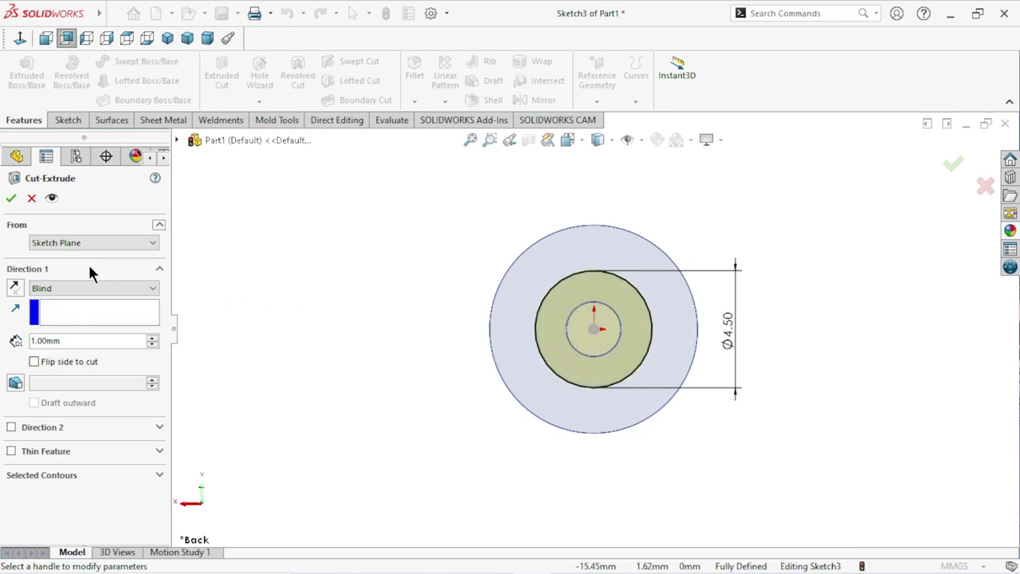
left_click(11, 198)
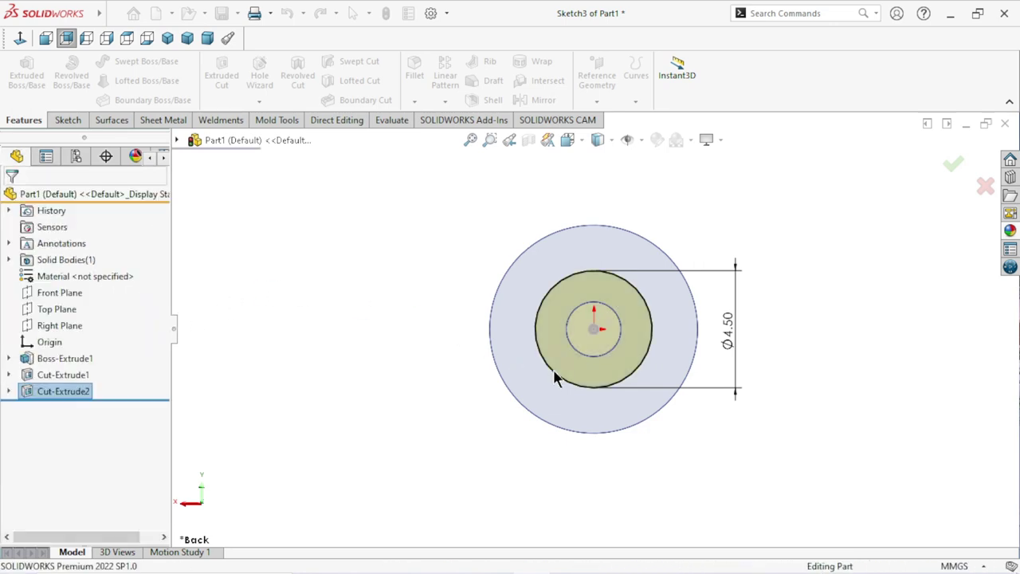
mouse_move(672, 417)
middle_mouse_down()
mouse_move(668, 246)
mouse_move(673, 269)
middle_mouse_up()
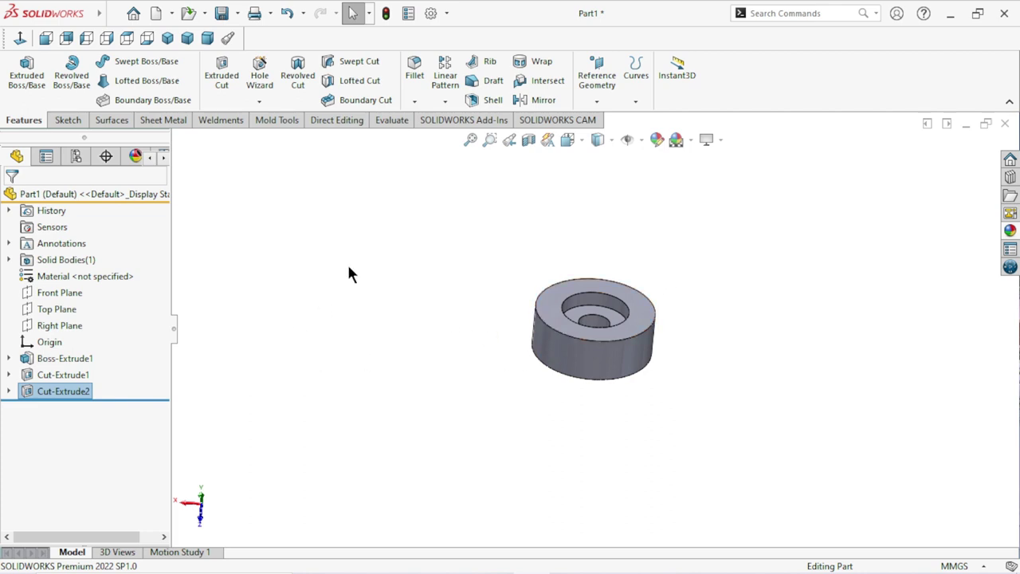
Step: Chamfer the disc's top outer edge with 1.70 mm distance and 25° angle
left_click(421, 99)
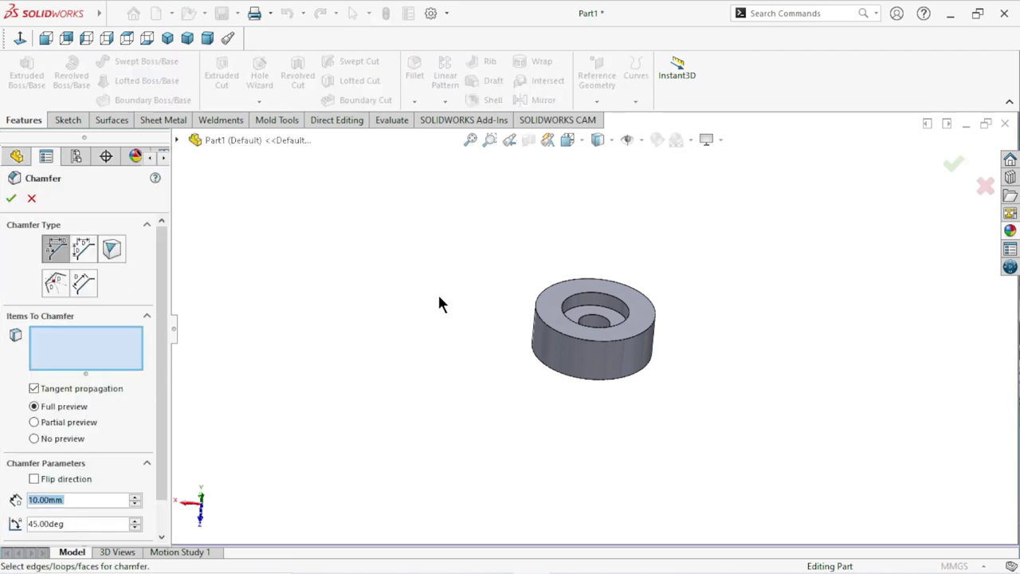
scroll(157, 446, "down", 1)
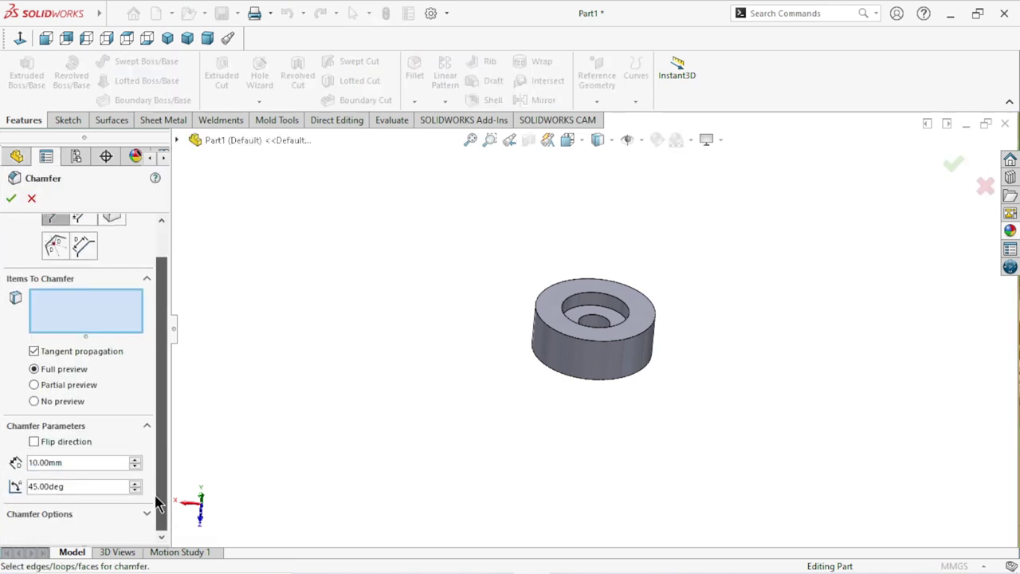
left_click(81, 463)
left_click_drag(81, 463, 11, 470)
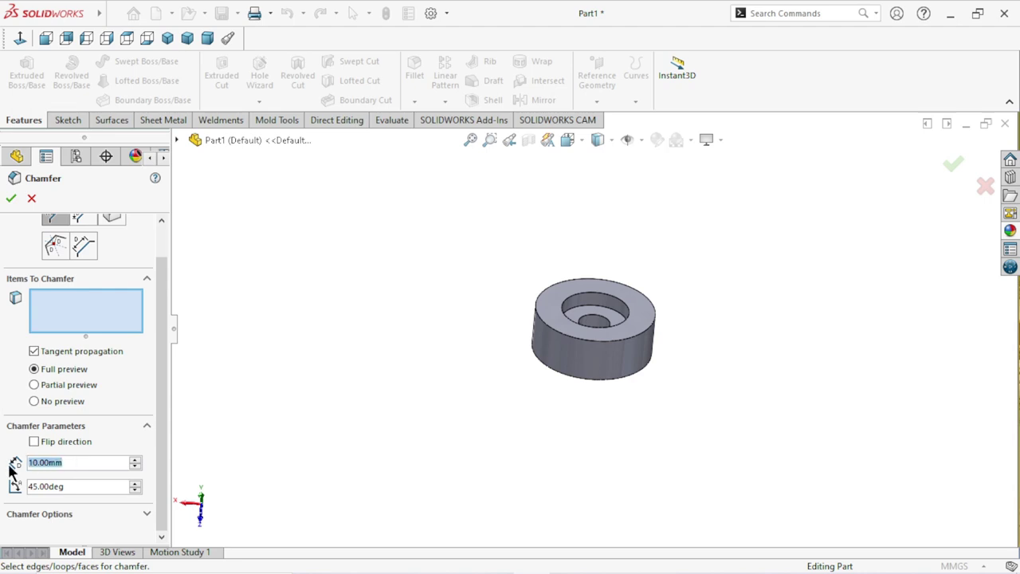
type("1.70")
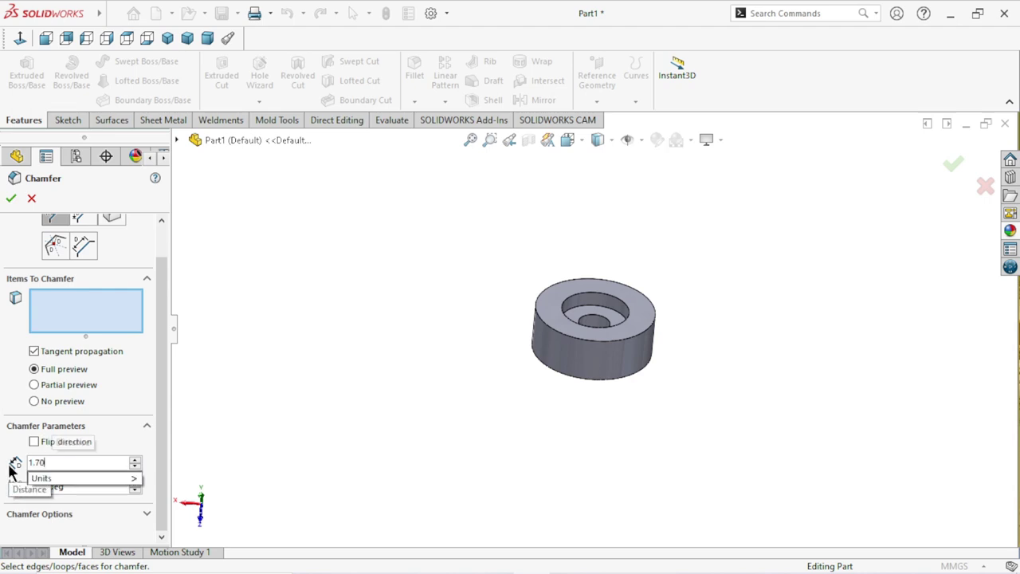
key("Return")
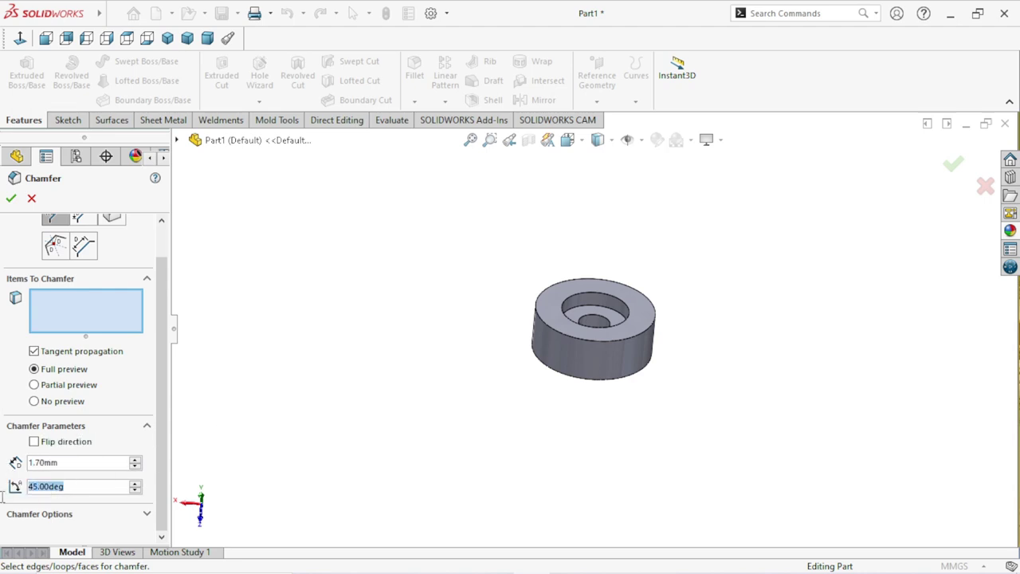
type("25")
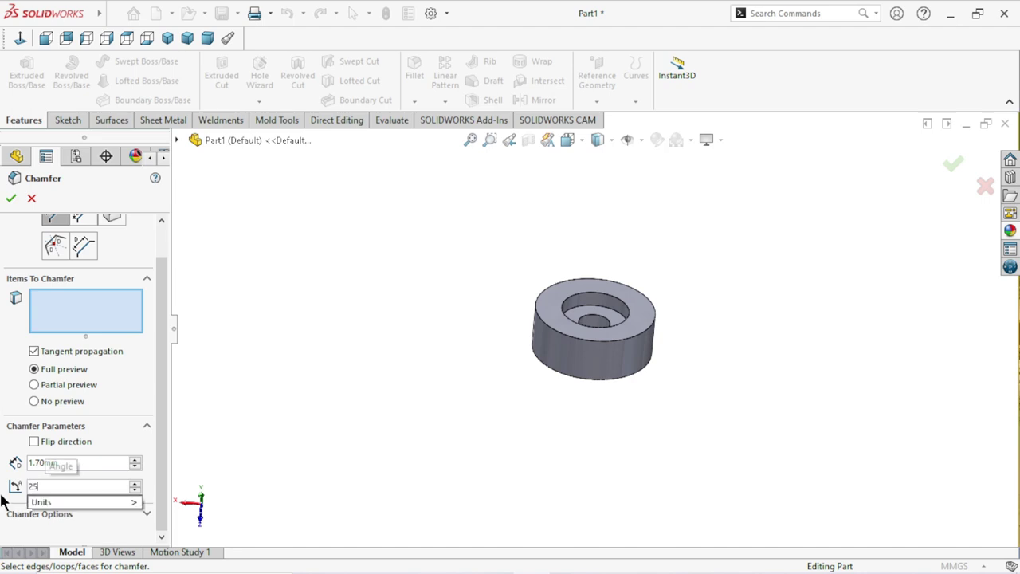
key("Return")
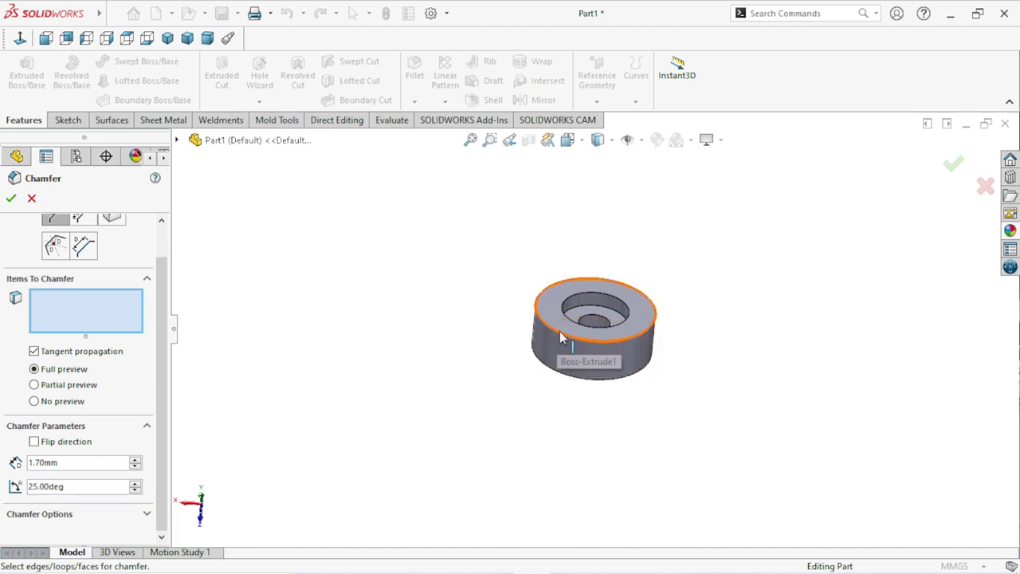
left_click(558, 332)
left_click(559, 332)
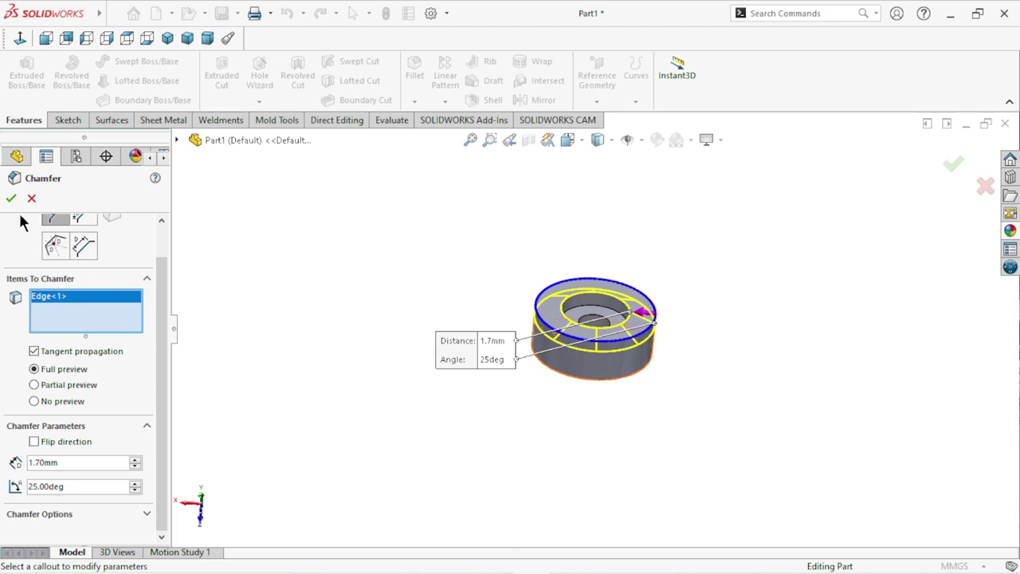
key("Return")
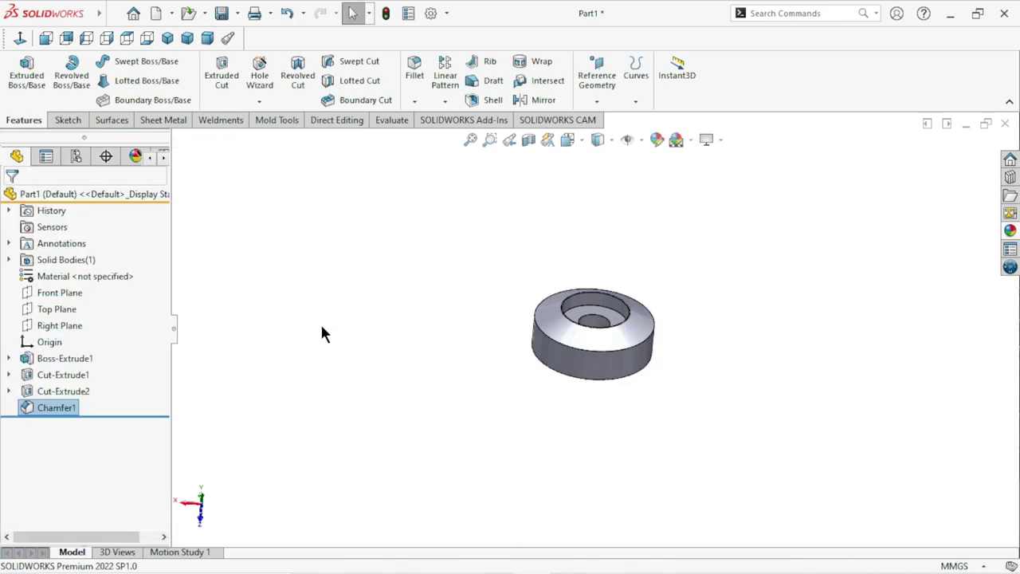
Step: Select the disc's top and bottom outer edges for the fillet
mouse_move(605, 401)
middle_mouse_down()
mouse_move(493, 362)
mouse_move(494, 384)
middle_mouse_up()
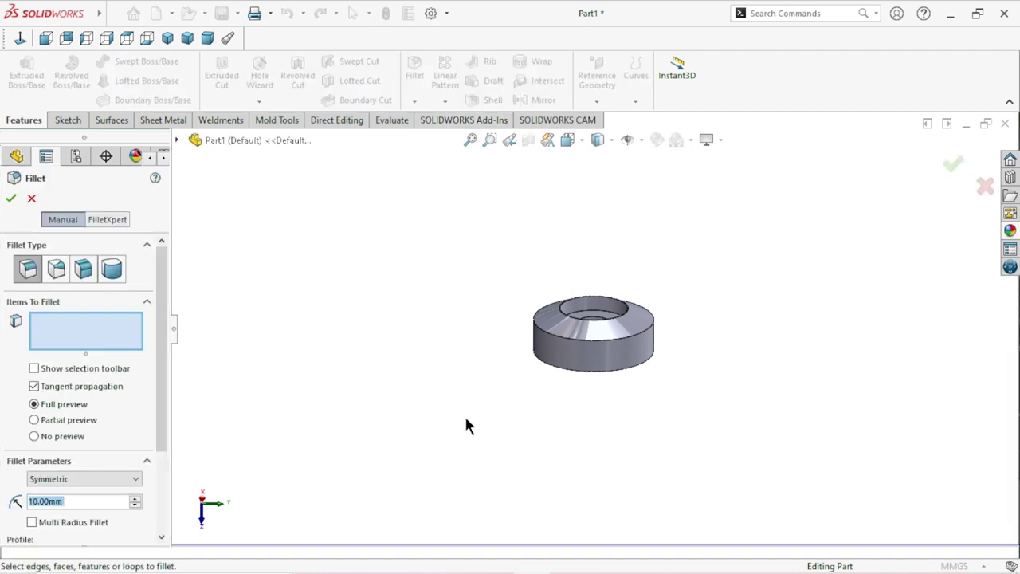
type("0.5")
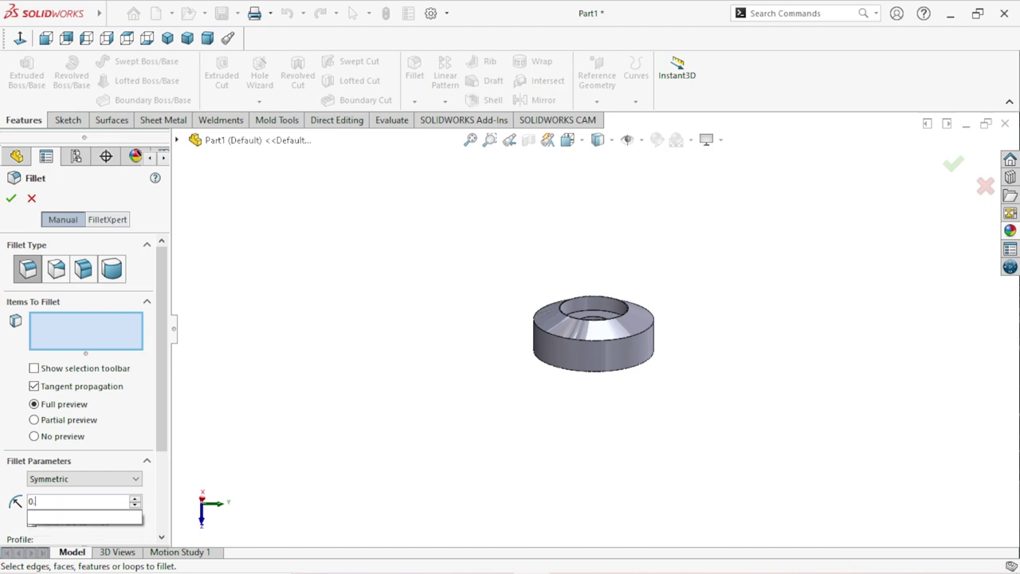
key("Return")
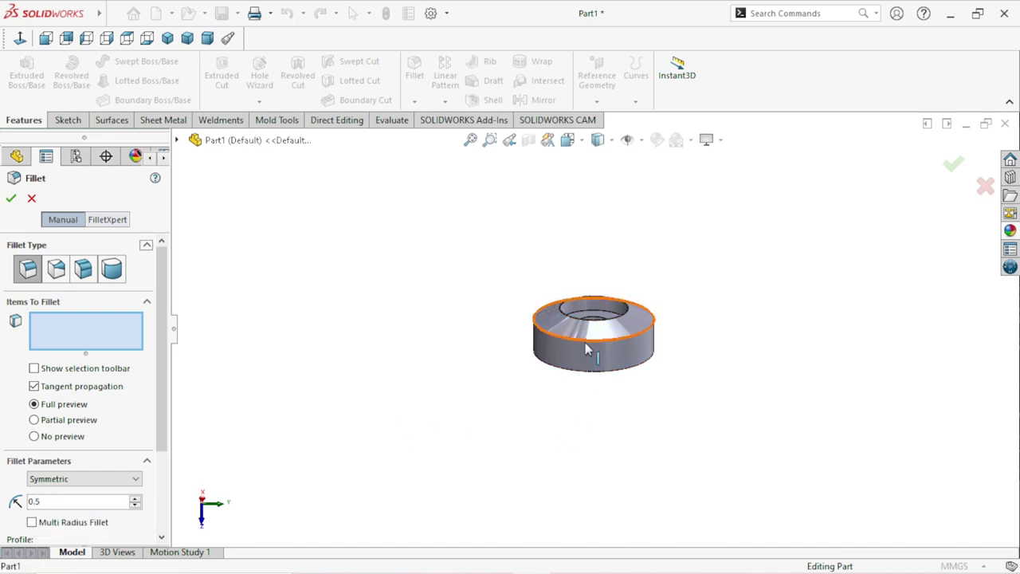
left_click(585, 342)
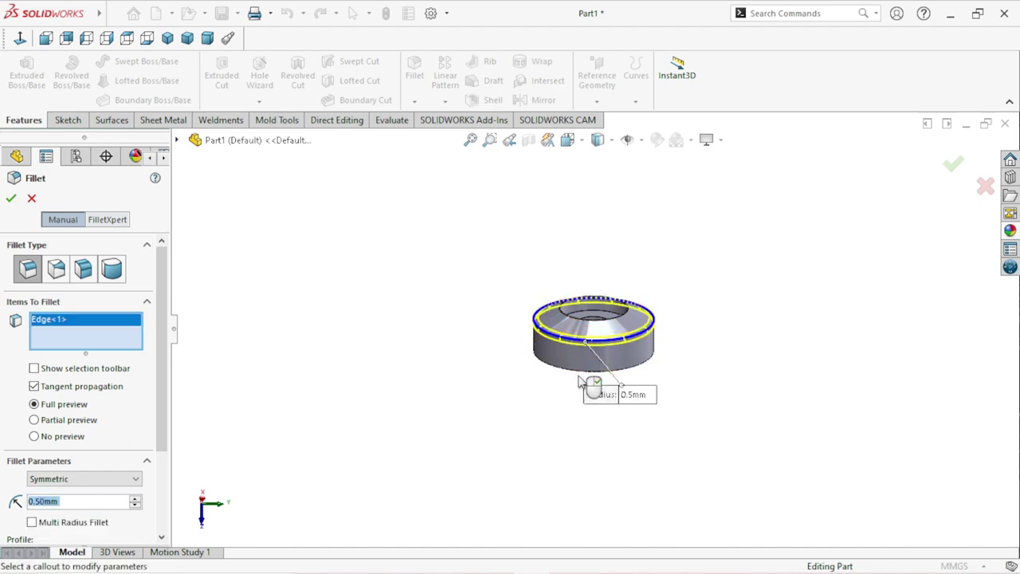
left_click(584, 375)
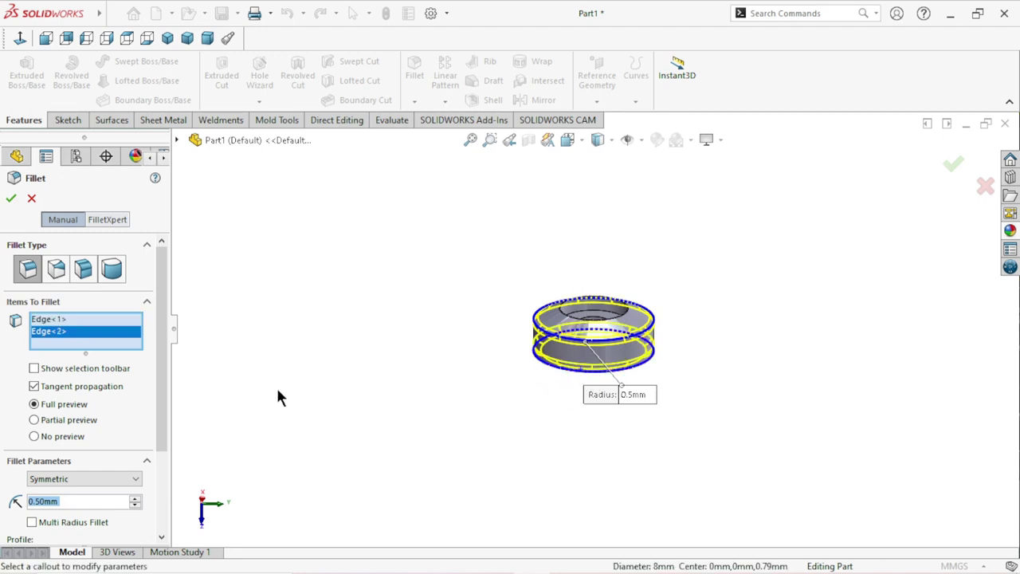
Step: Set the fillet radius to 0.2 mm, apply it, and inspect the rounded edges
type("0.2")
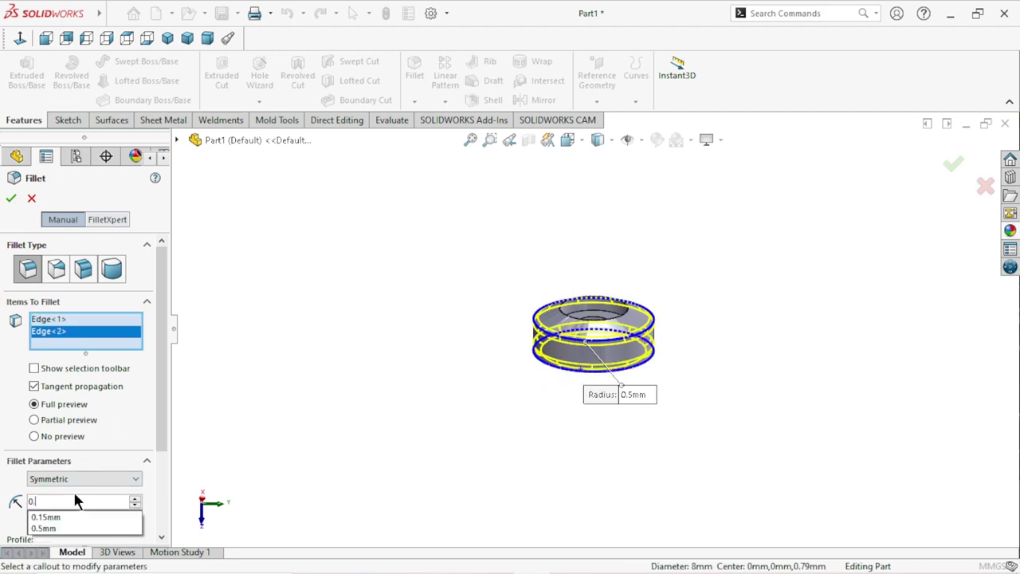
key("Return")
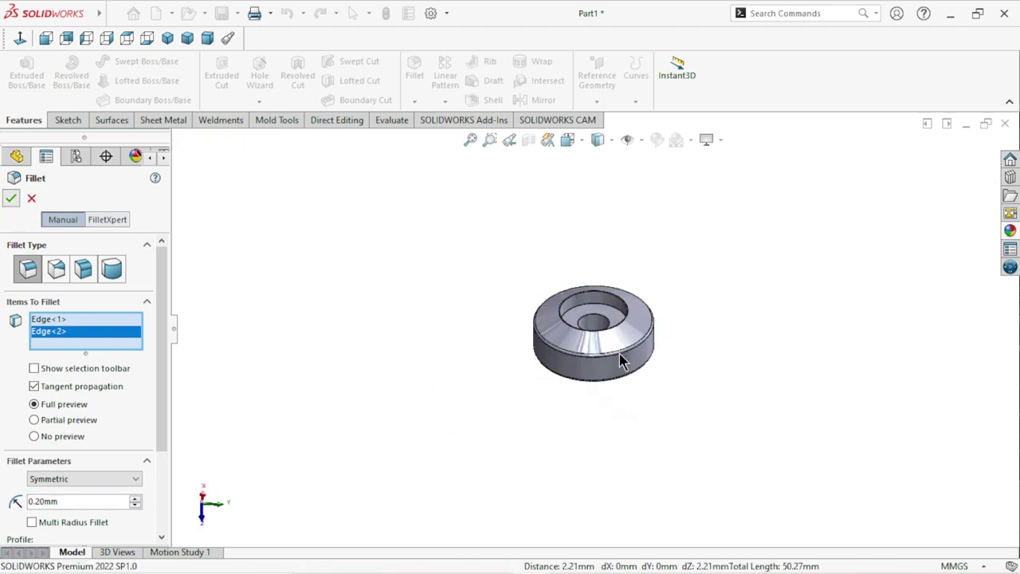
scroll(620, 354, "down", 3)
scroll(605, 346, "down", 3)
scroll(604, 346, "down", 2)
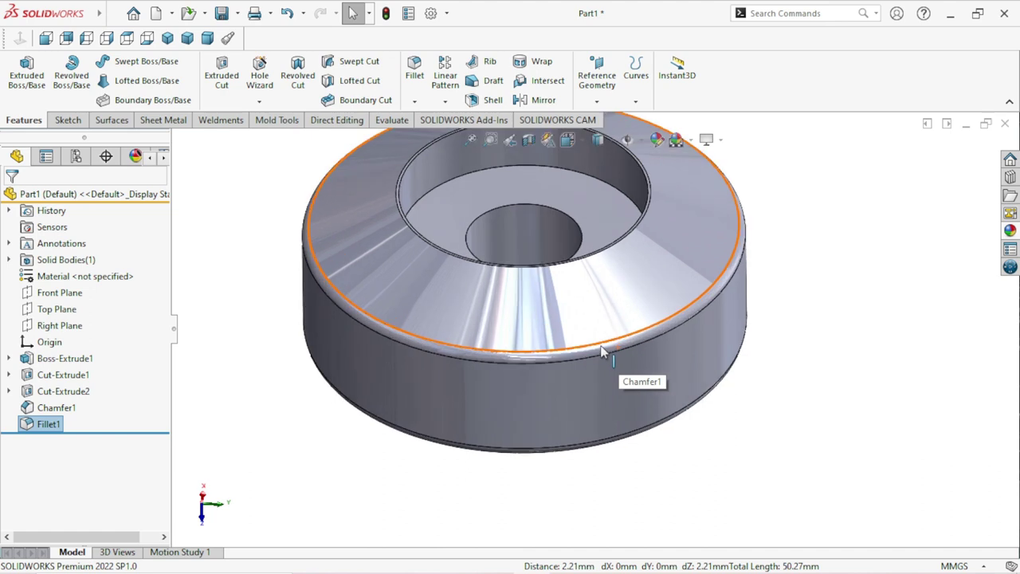
scroll(602, 351, "up", 2)
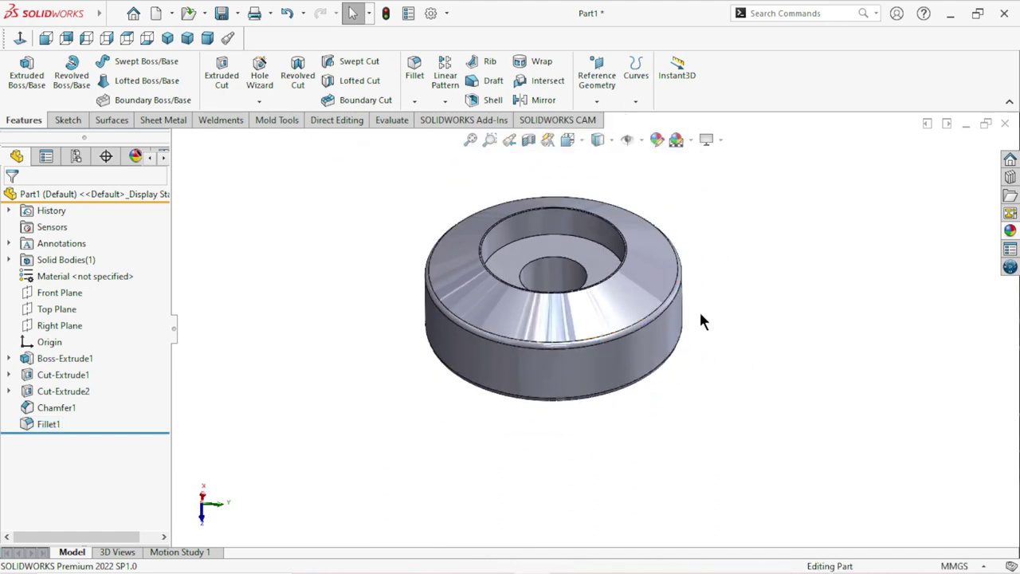
mouse_move(699, 309)
middle_mouse_down()
mouse_move(668, 290)
mouse_move(540, 289)
middle_mouse_up()
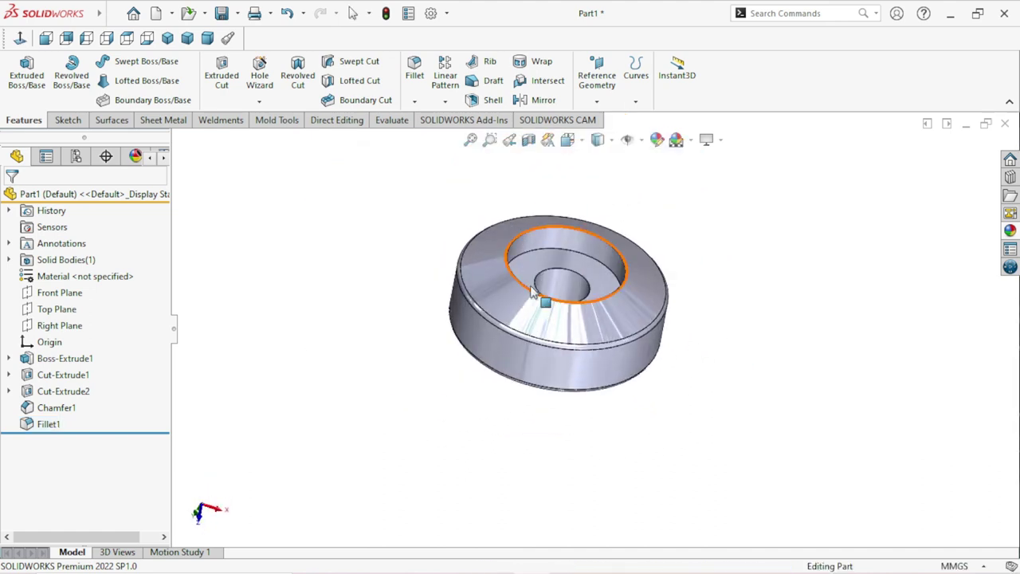
Step: Chamfer the small through-hole's edge by 0.1 mm at 45°
left_click(414, 101)
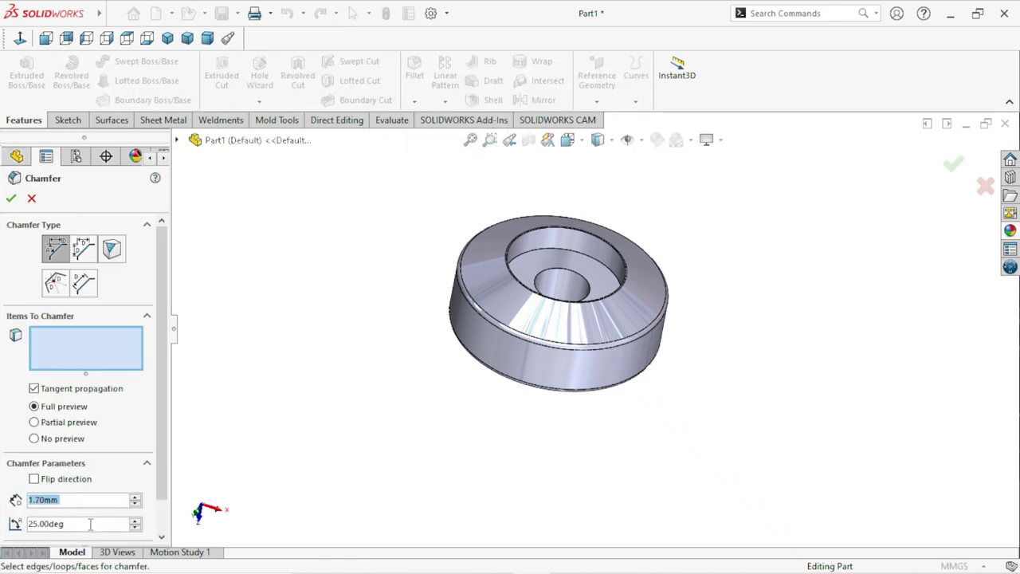
left_click(90, 524)
type("45")
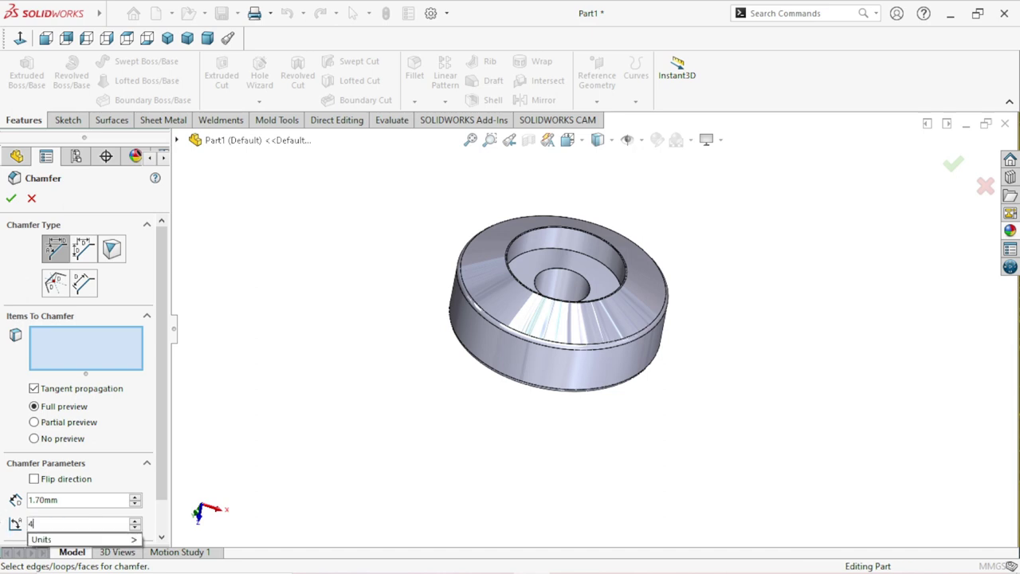
key("Return")
left_click(71, 500)
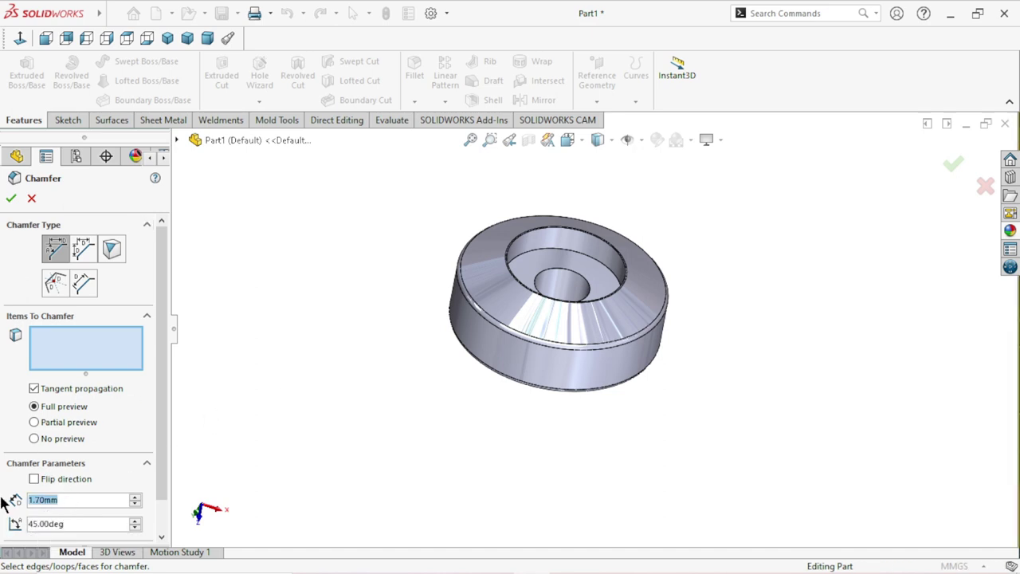
type("0.3")
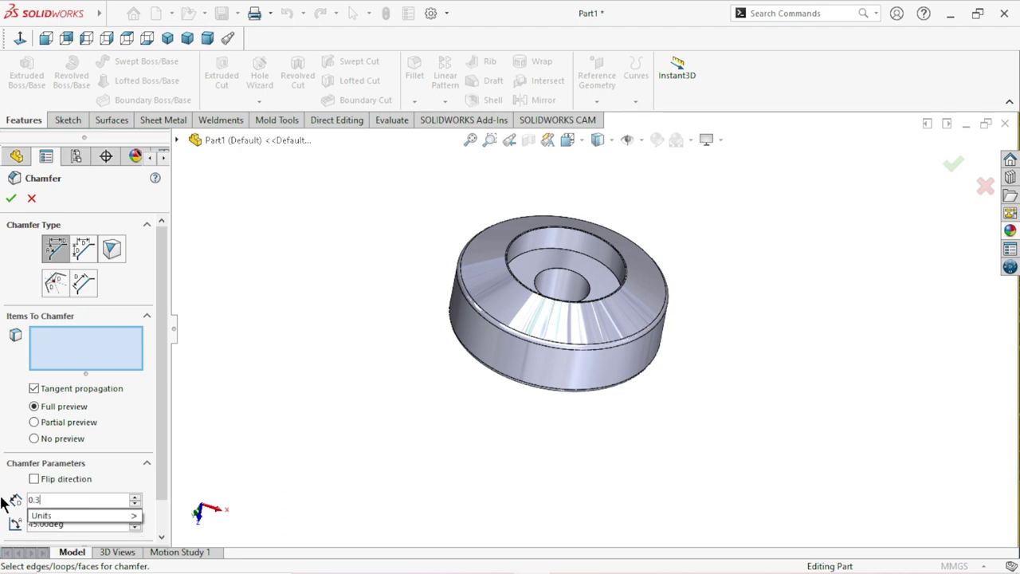
left_click(565, 282)
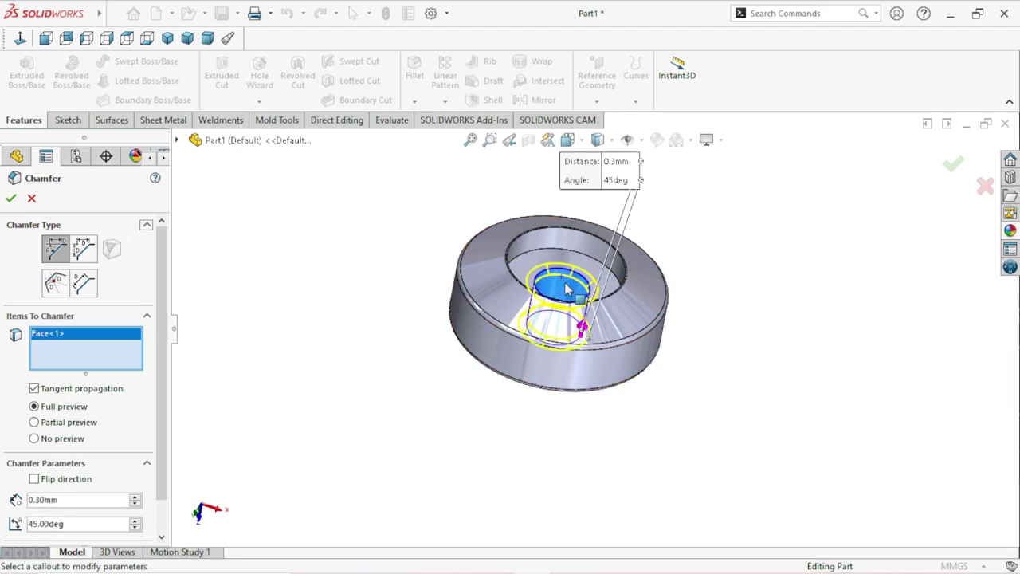
left_click_drag(73, 499, 4, 499)
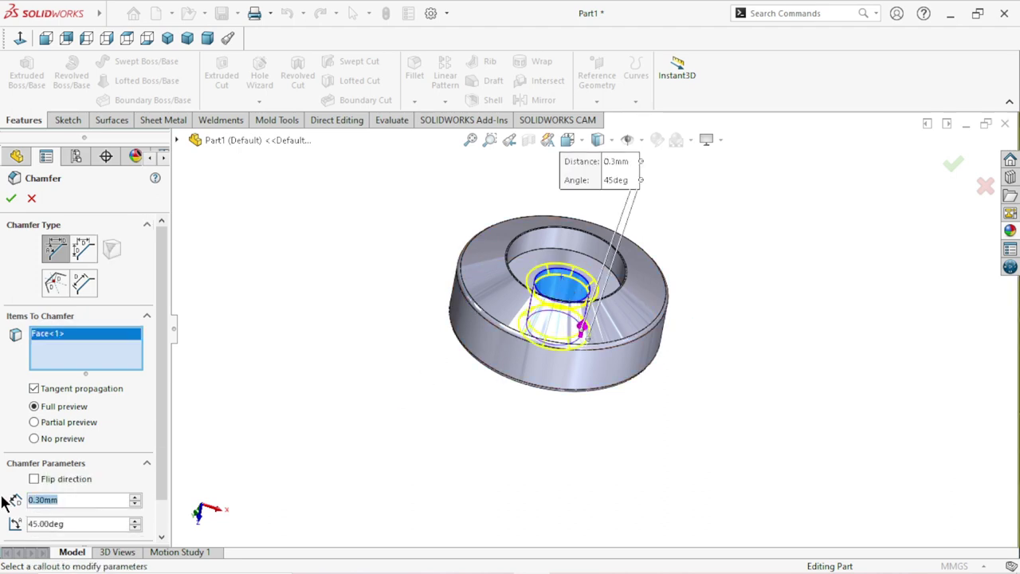
type("0.1")
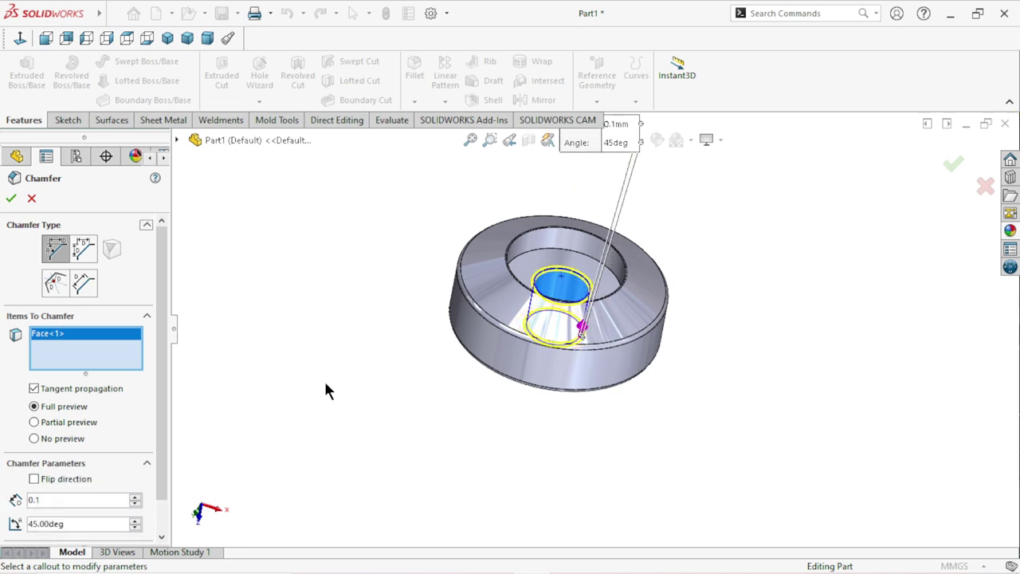
left_click(325, 391)
left_click(15, 196)
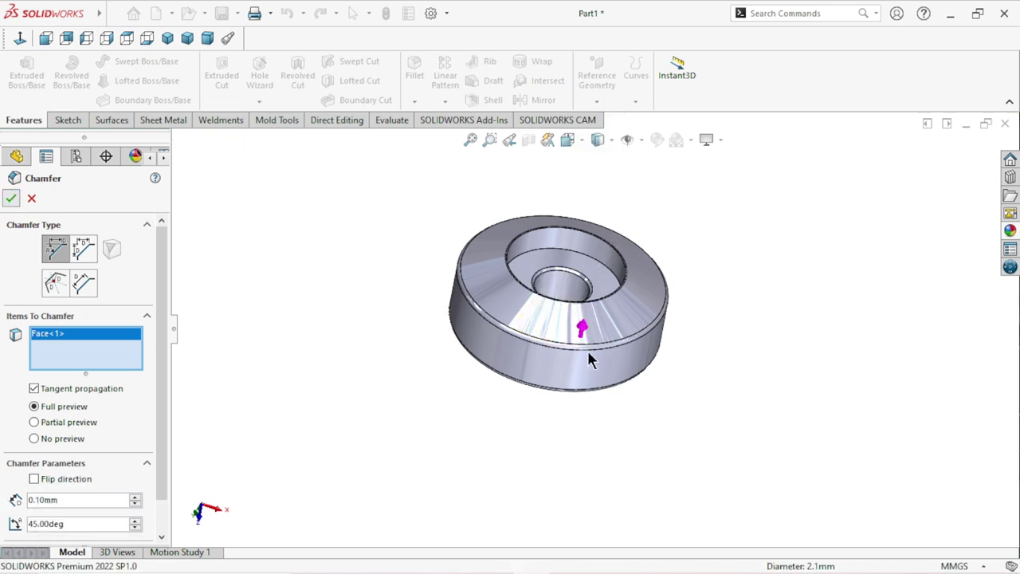
scroll(622, 299, "down", 3)
scroll(621, 300, "up", 2)
mouse_move(626, 326)
middle_mouse_down()
mouse_move(650, 198)
mouse_move(584, 334)
mouse_move(524, 189)
mouse_move(471, 289)
mouse_move(524, 405)
mouse_move(662, 279)
mouse_move(537, 387)
middle_mouse_up()
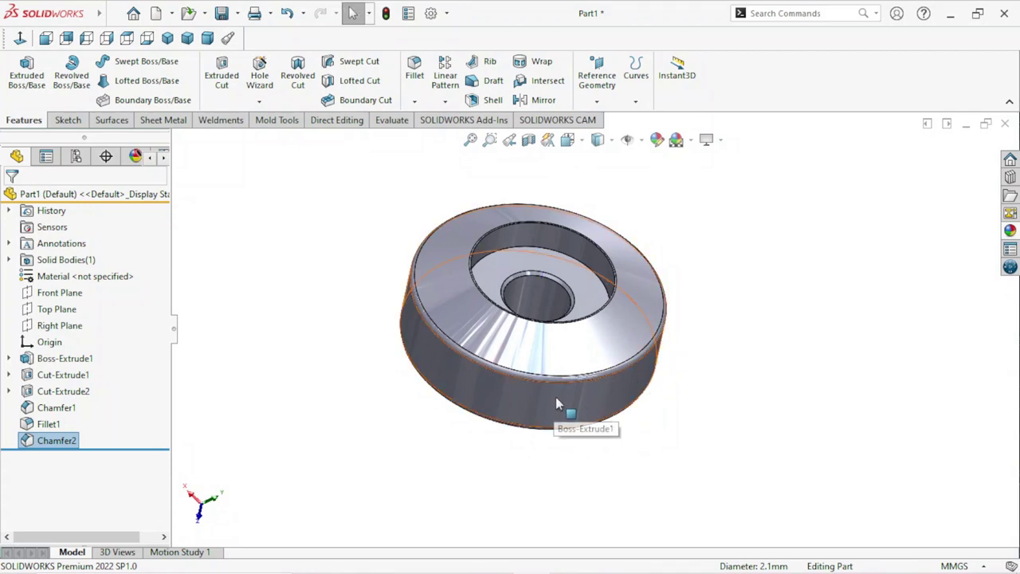
scroll(635, 431, "up", 3)
scroll(640, 414, "up", 2)
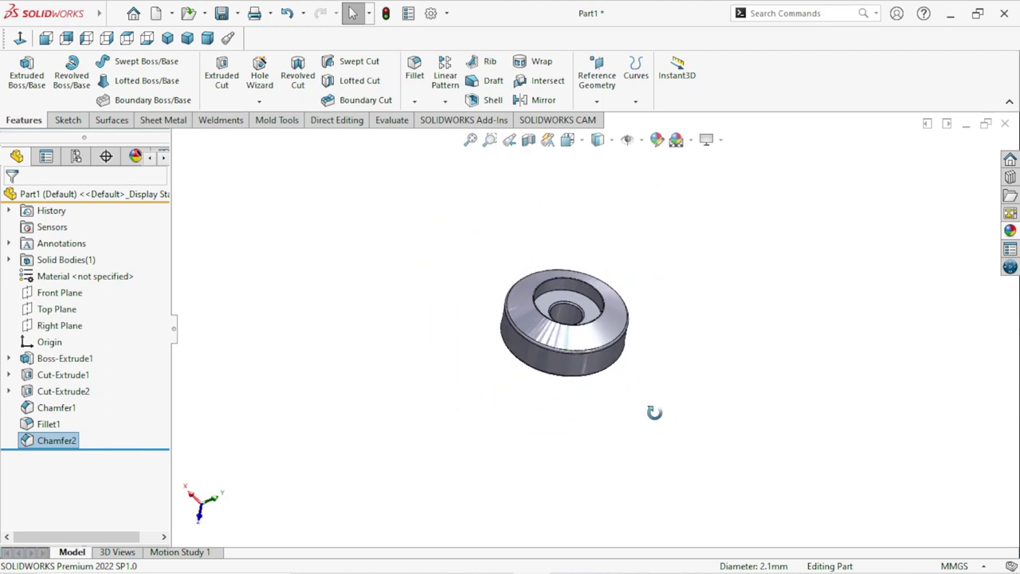
mouse_move(654, 412)
middle_mouse_down()
mouse_move(667, 226)
mouse_move(686, 282)
mouse_move(656, 332)
mouse_move(678, 225)
mouse_move(632, 401)
middle_mouse_up()
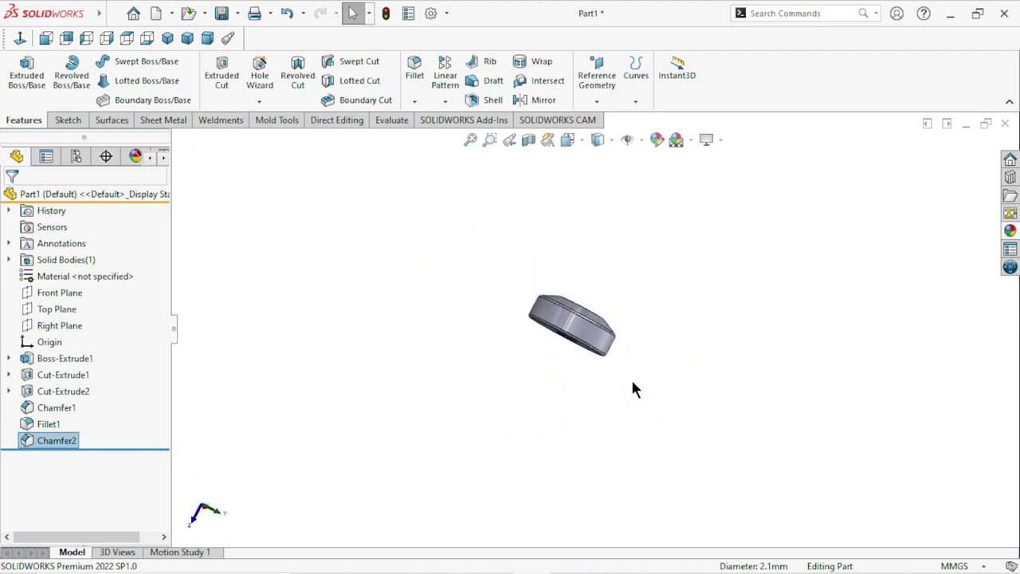
scroll(625, 375, "up", 3)
scroll(610, 351, "down", 3)
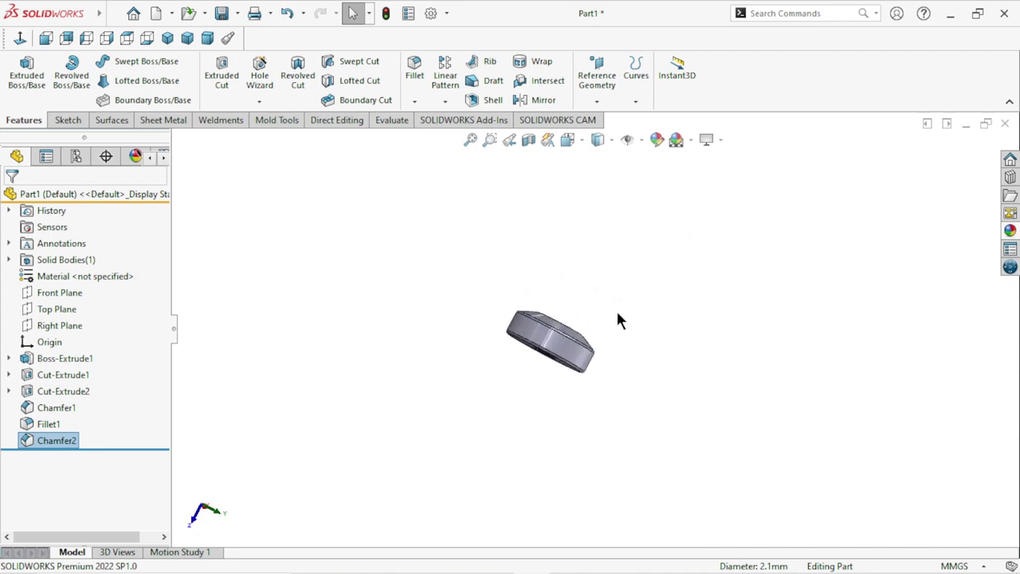
scroll(622, 319, "down", 2)
mouse_move(712, 370)
middle_mouse_down()
mouse_move(654, 410)
mouse_move(614, 337)
mouse_move(558, 351)
middle_mouse_up()
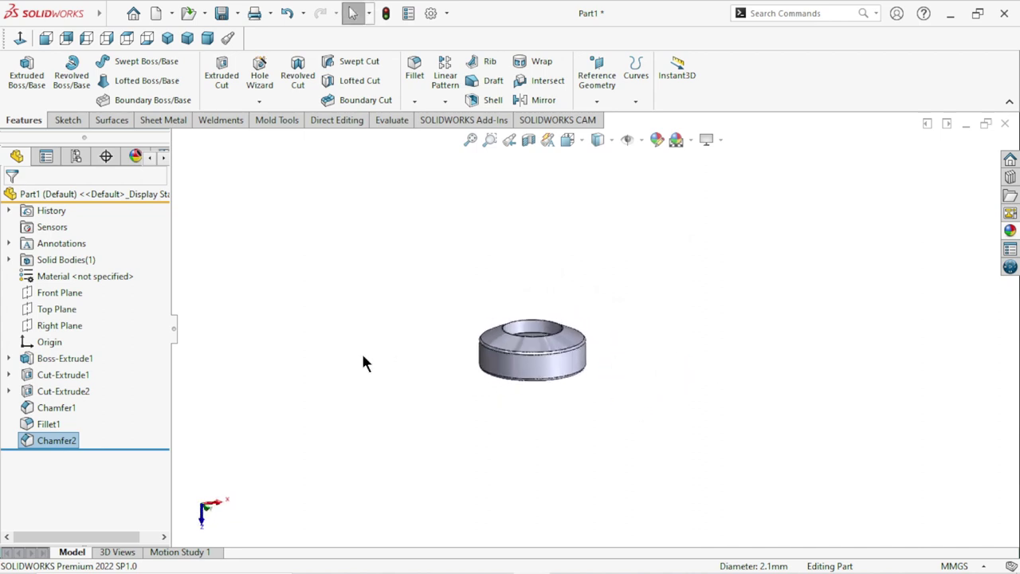
Step: Start a sketch on the Right Plane, then cancel and discard it
left_click(63, 324)
left_click(76, 304)
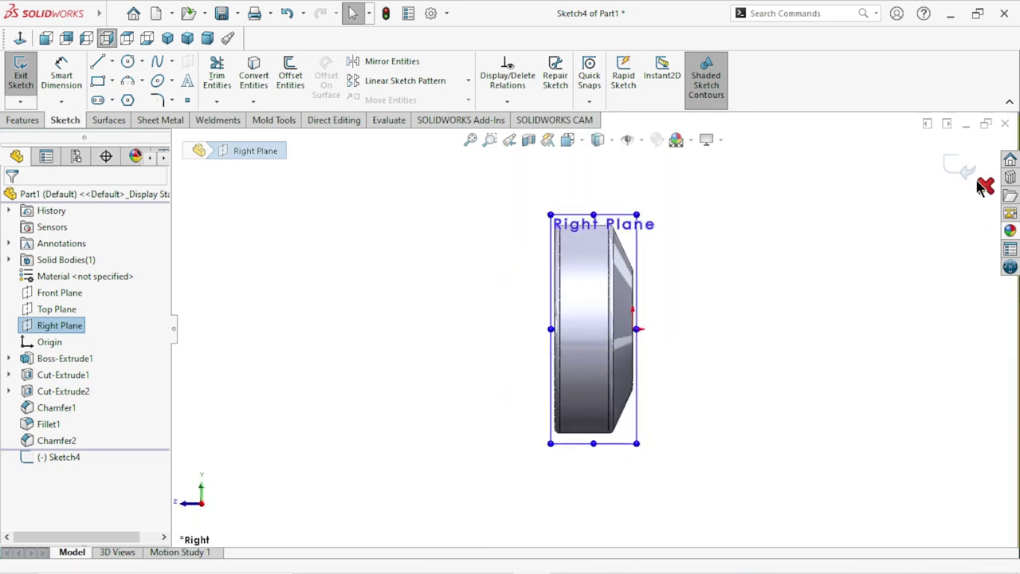
left_click(986, 185)
left_click(527, 301)
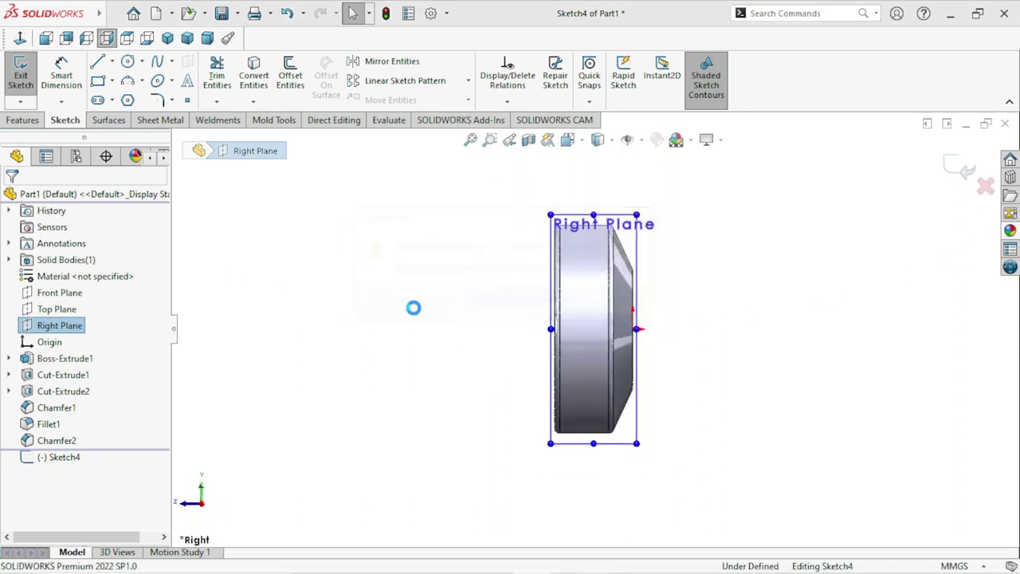
Step: Start a new sketch on the Top Plane and view it Normal To
left_click(56, 309)
left_click(73, 290)
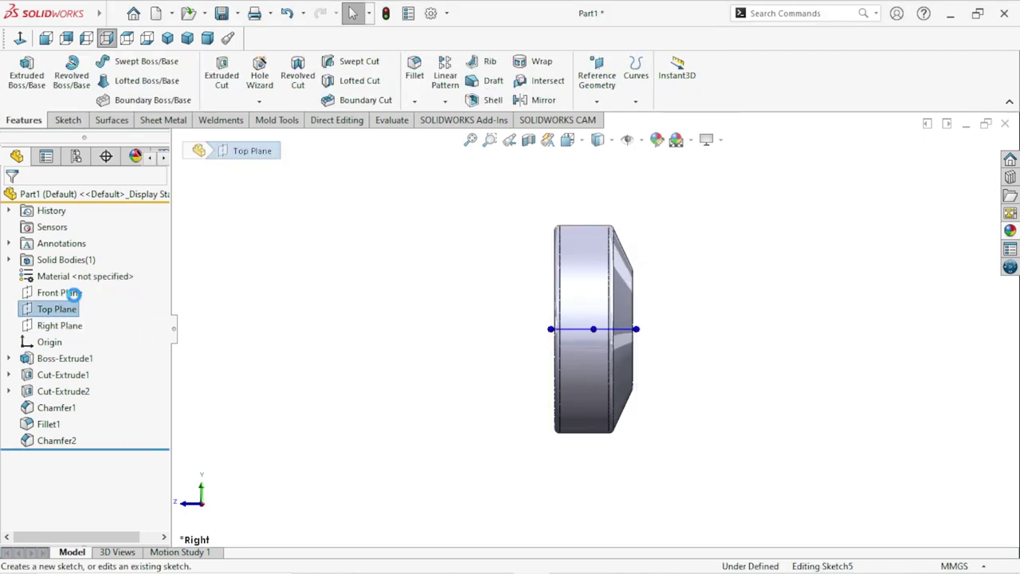
left_click(20, 39)
scroll(769, 362, "down", 2)
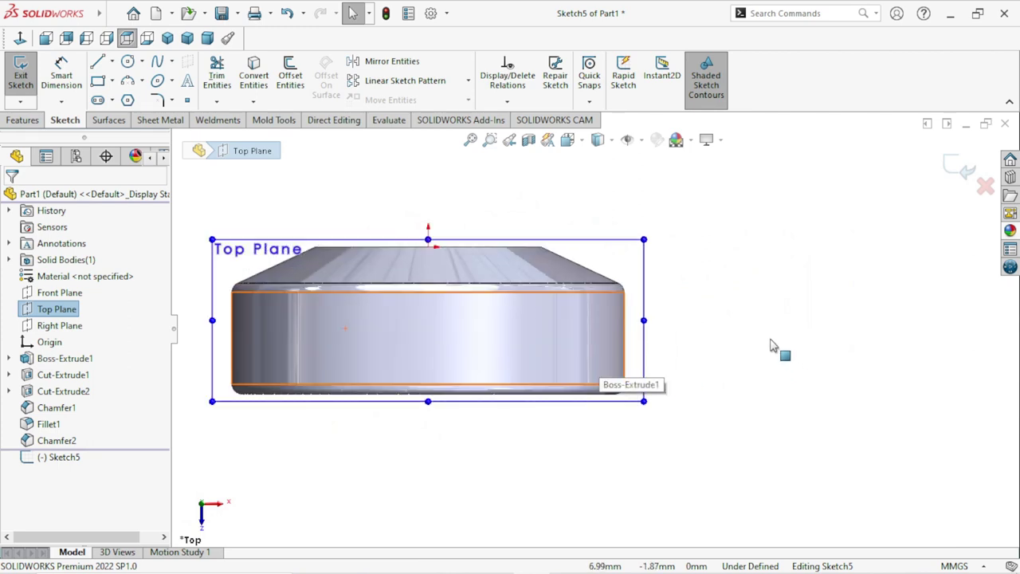
scroll(741, 349, "up", 2)
scroll(721, 339, "down", 2)
scroll(717, 331, "up", 2)
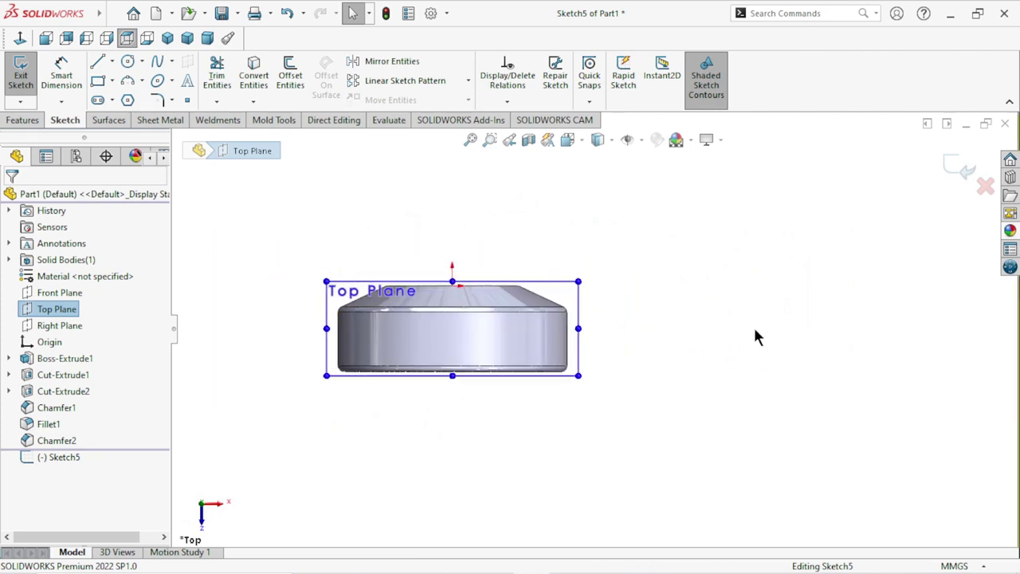
key("Escape")
scroll(545, 316, "up", 2)
scroll(515, 320, "down", 2)
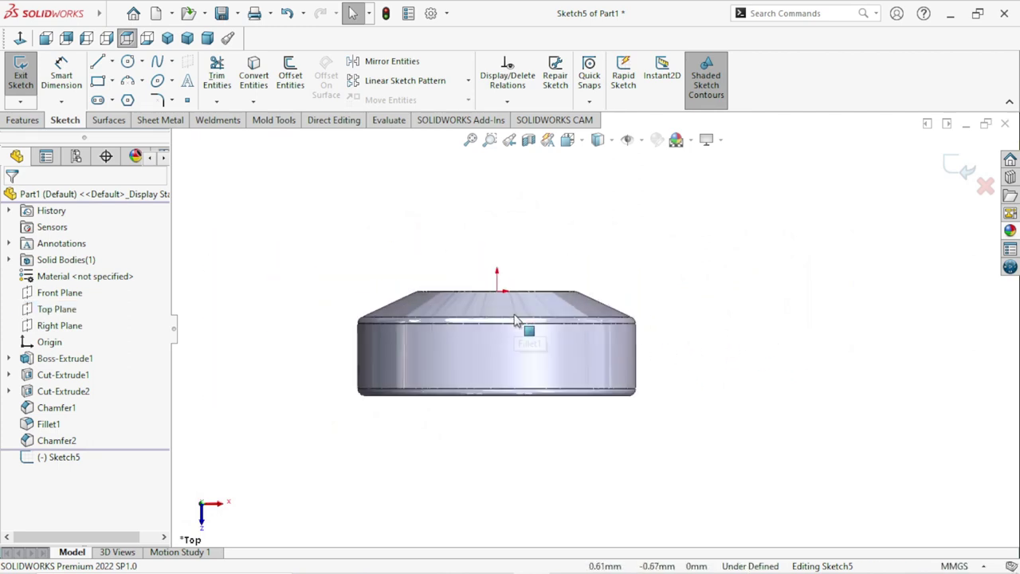
scroll(560, 336, "down", 1)
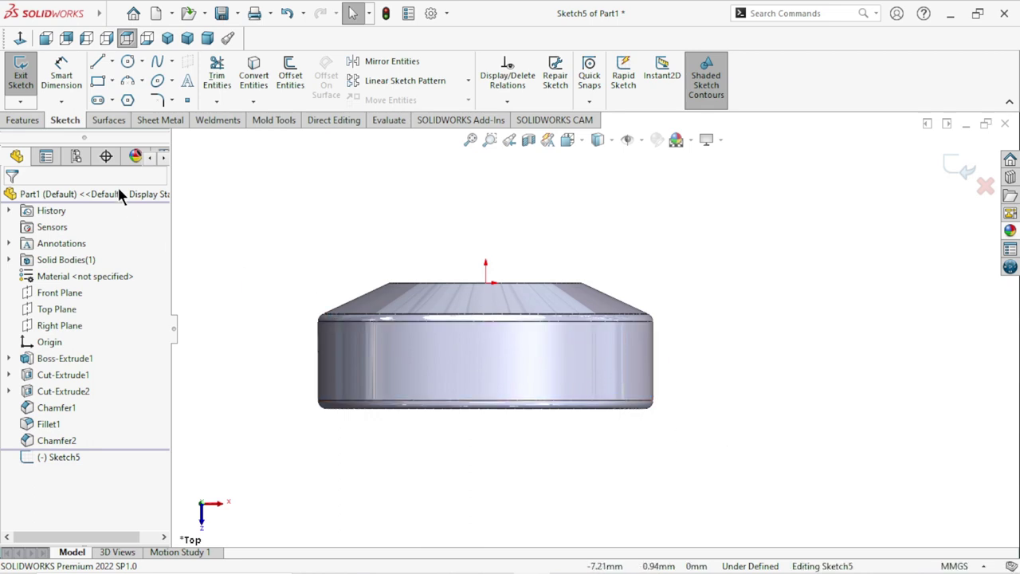
Step: Draw the 3-point top arc of the arm from the disc edge to its right
left_click(127, 80)
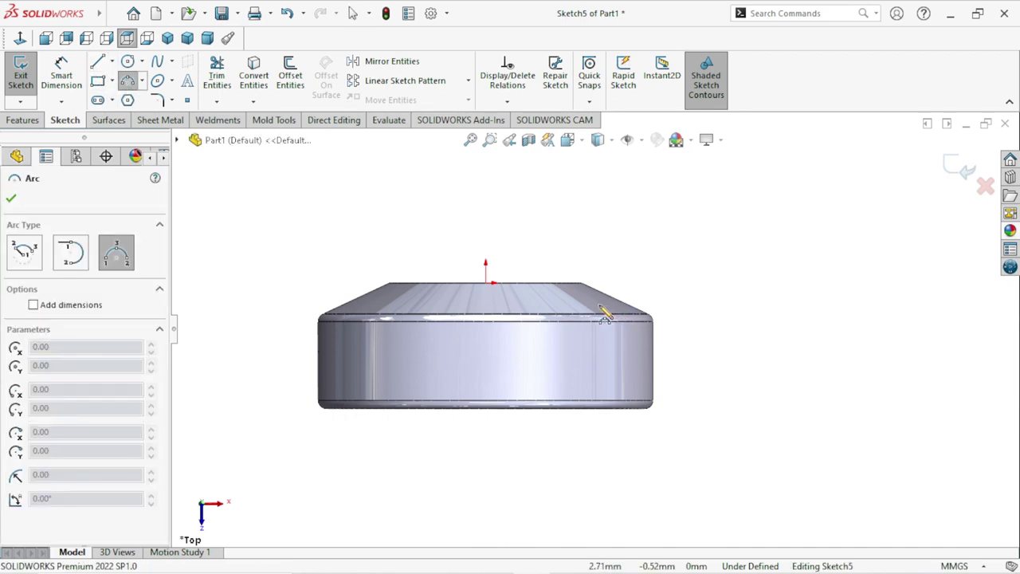
scroll(803, 339, "up", 2)
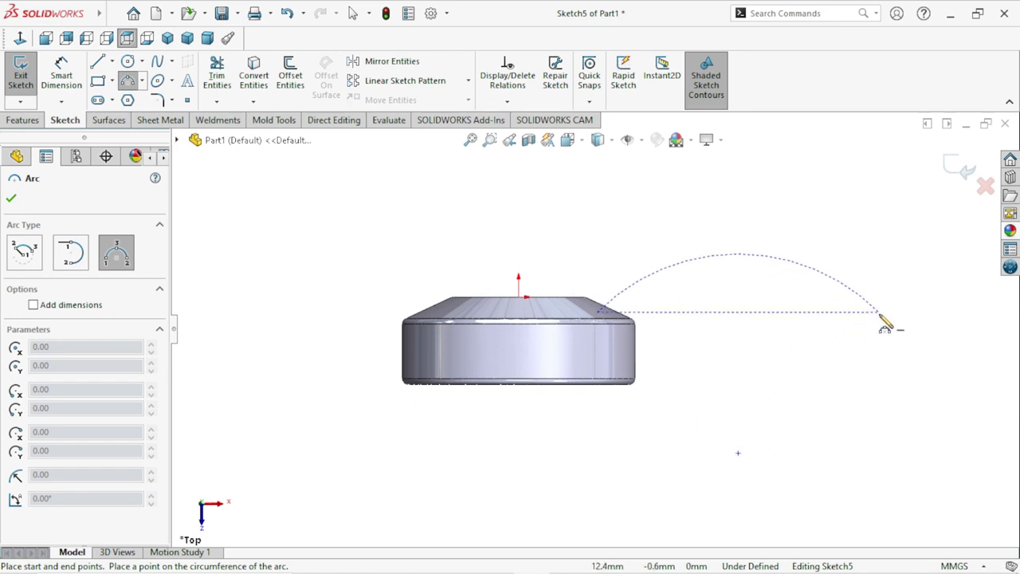
left_click(854, 312)
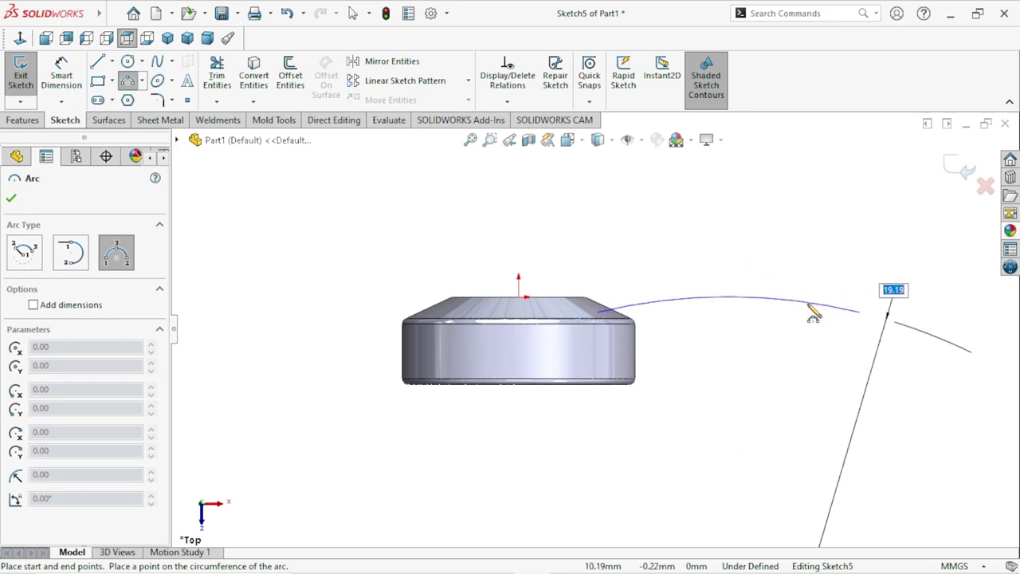
left_click(803, 297)
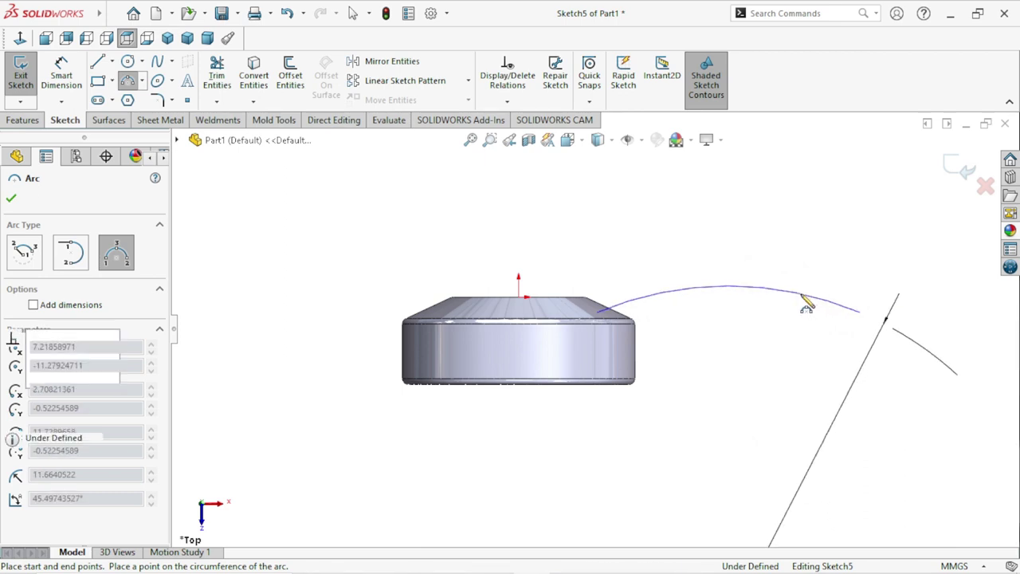
right_click(760, 327)
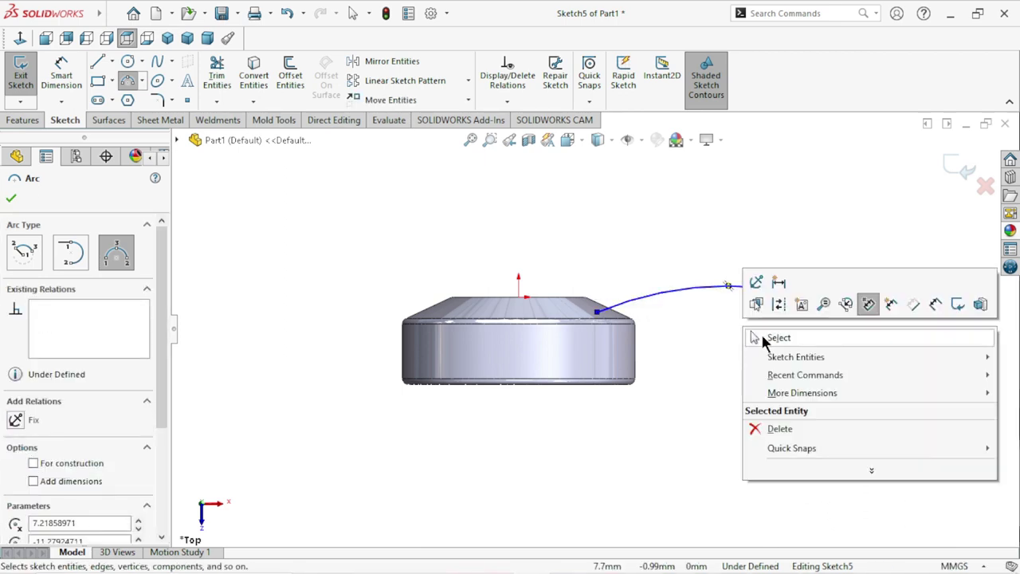
left_click(761, 337)
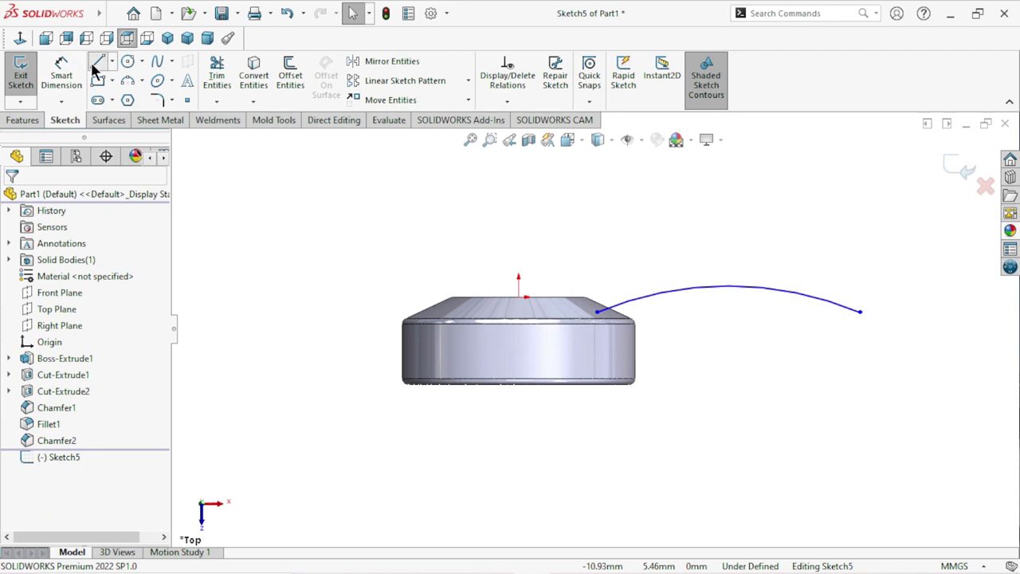
Step: Add a vertical drop and horizontal base below the arc, plus a short slanted line at its left end
left_click(860, 312)
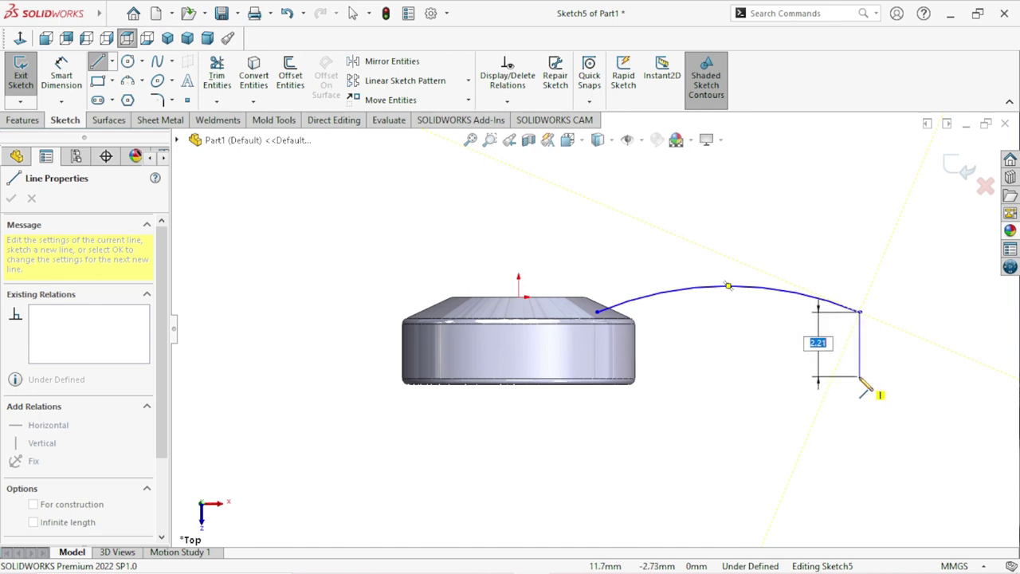
left_click(860, 377)
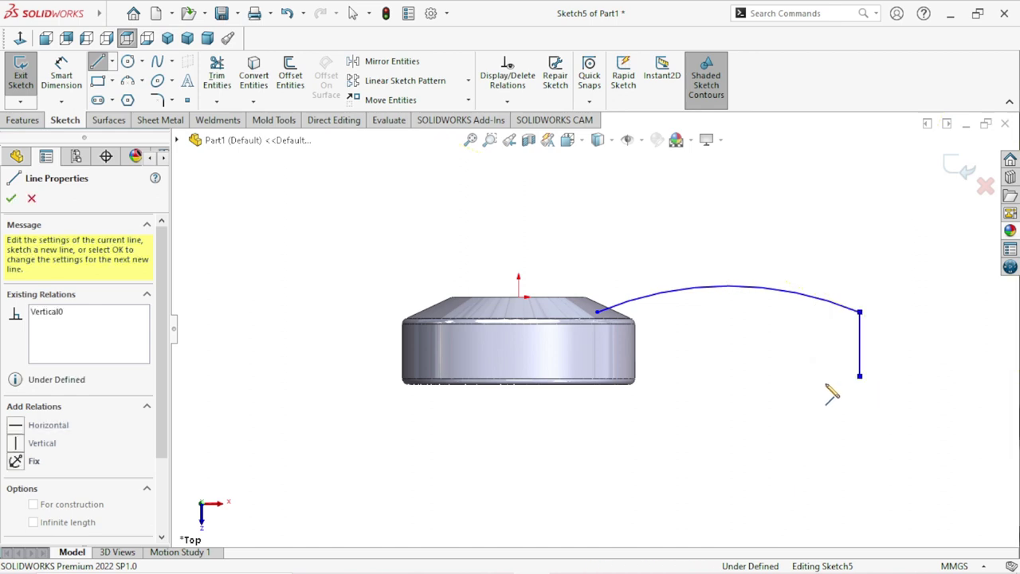
left_click(769, 376)
right_click(725, 342)
left_click(725, 345)
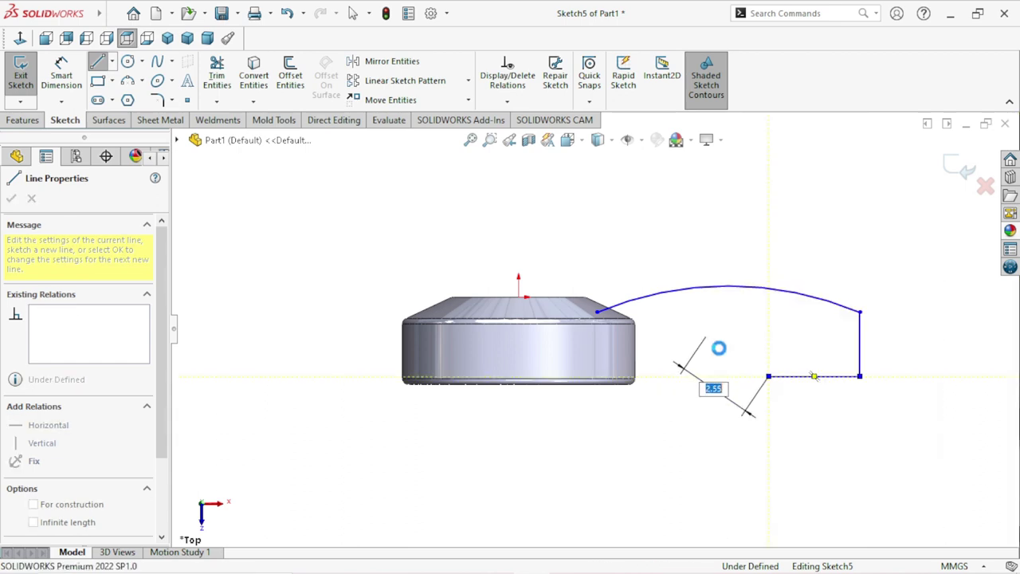
key("l")
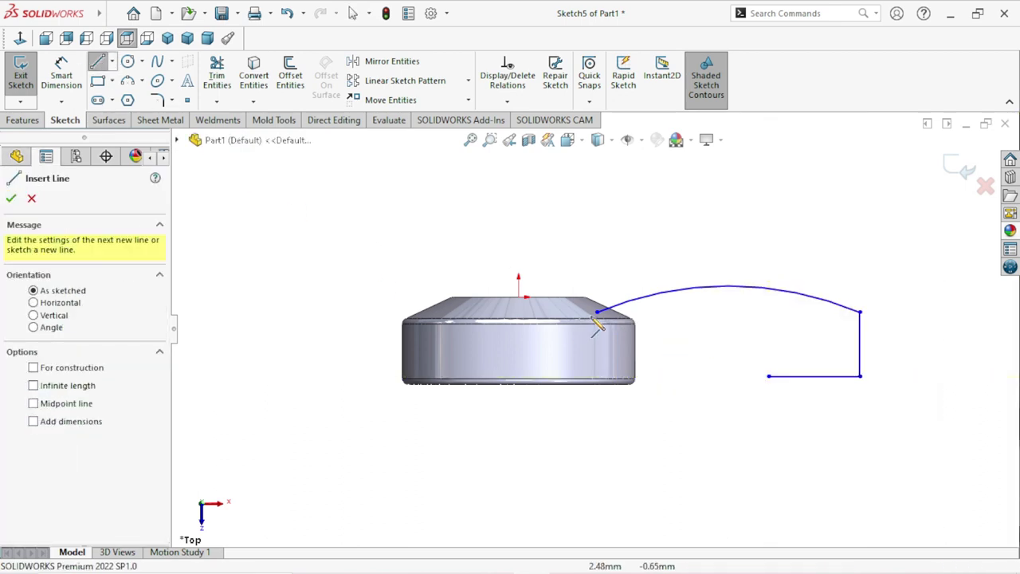
left_click(601, 317)
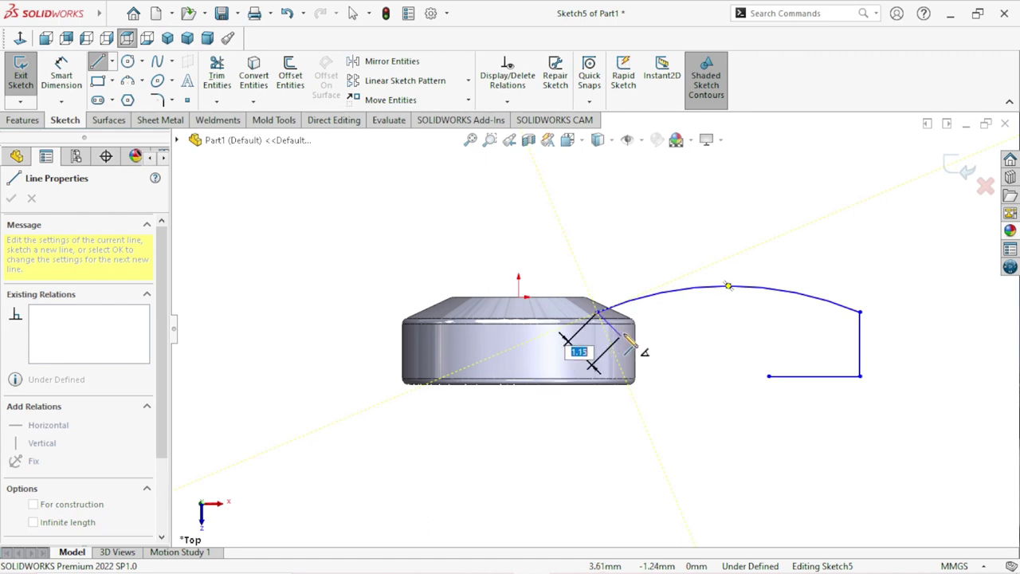
left_click(627, 333)
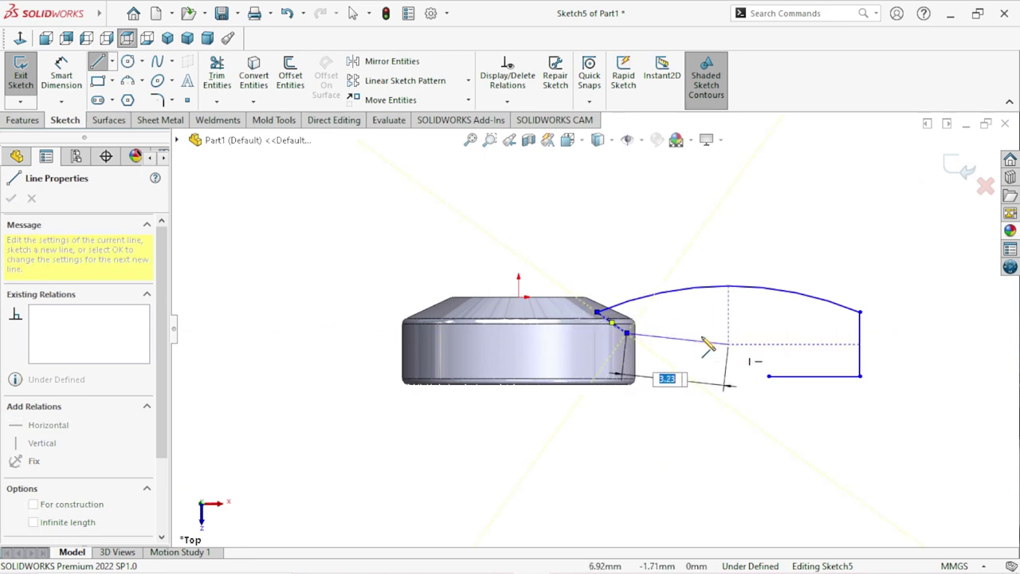
right_click(679, 327)
Step: Draw a 3-point arc from the slanted line to the base, then undo the downward-dipping version
left_click(713, 336)
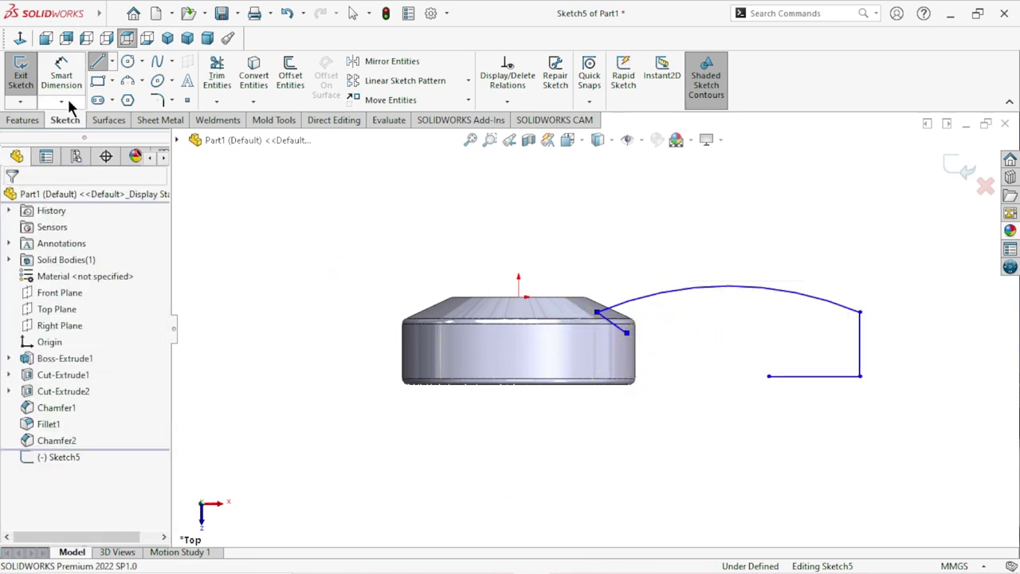
left_click(129, 81)
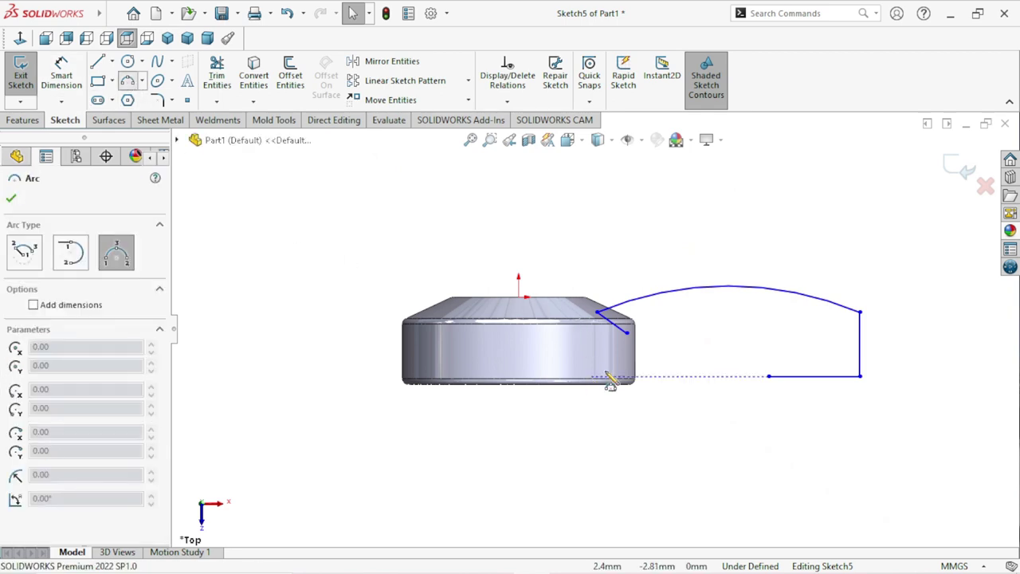
left_click(627, 334)
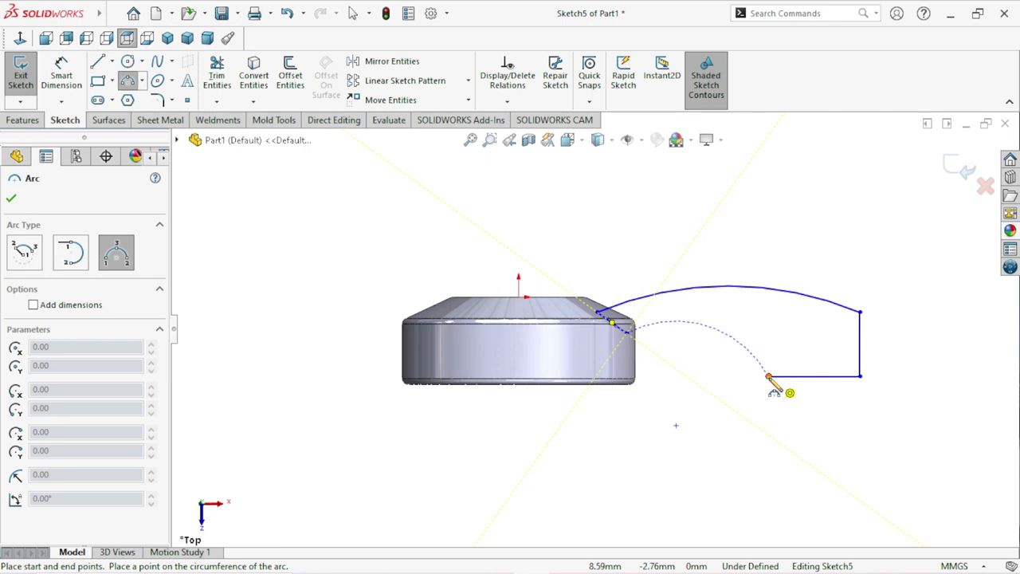
right_click(730, 389)
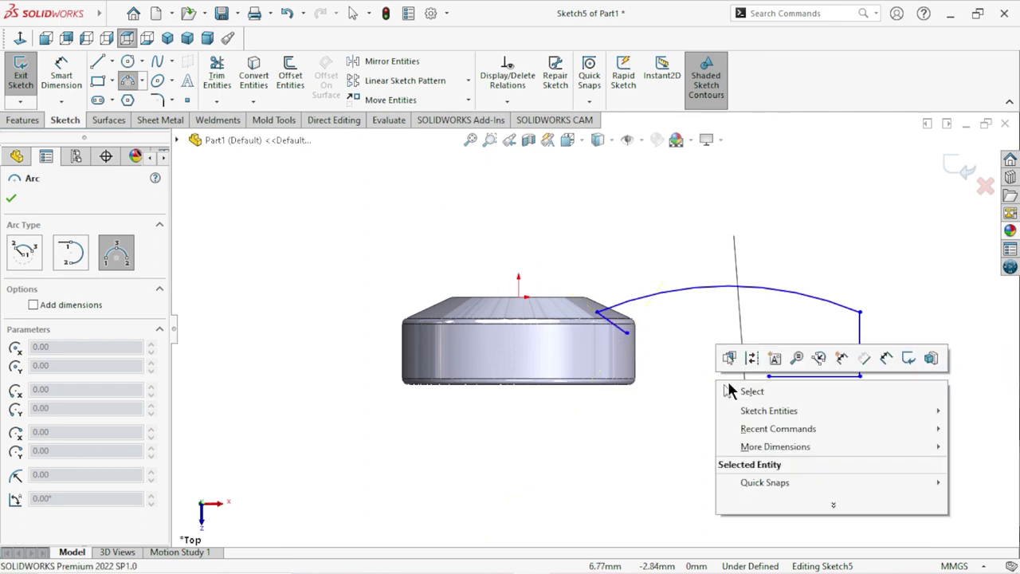
left_click(652, 379)
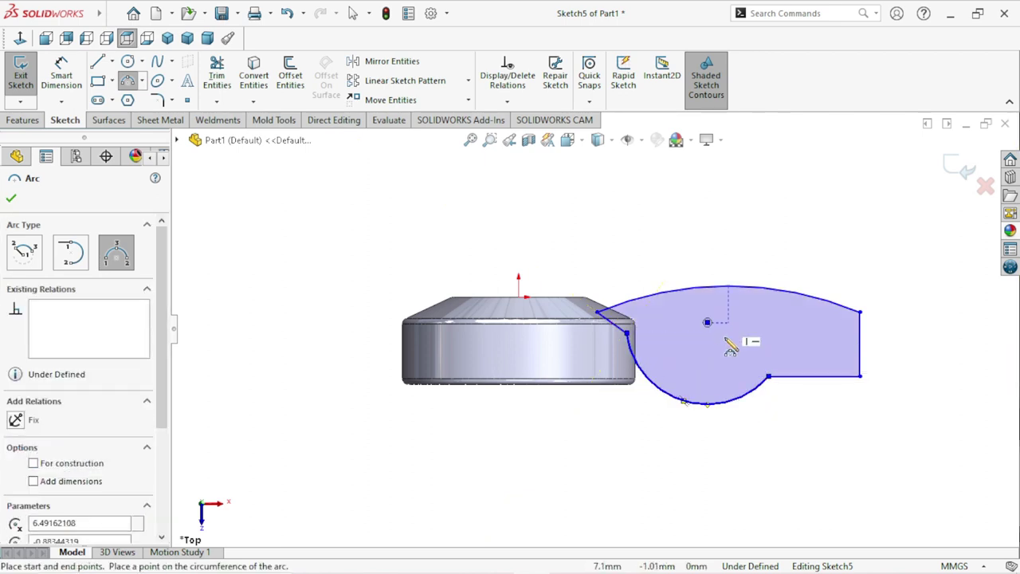
right_click(633, 418)
left_click(661, 428)
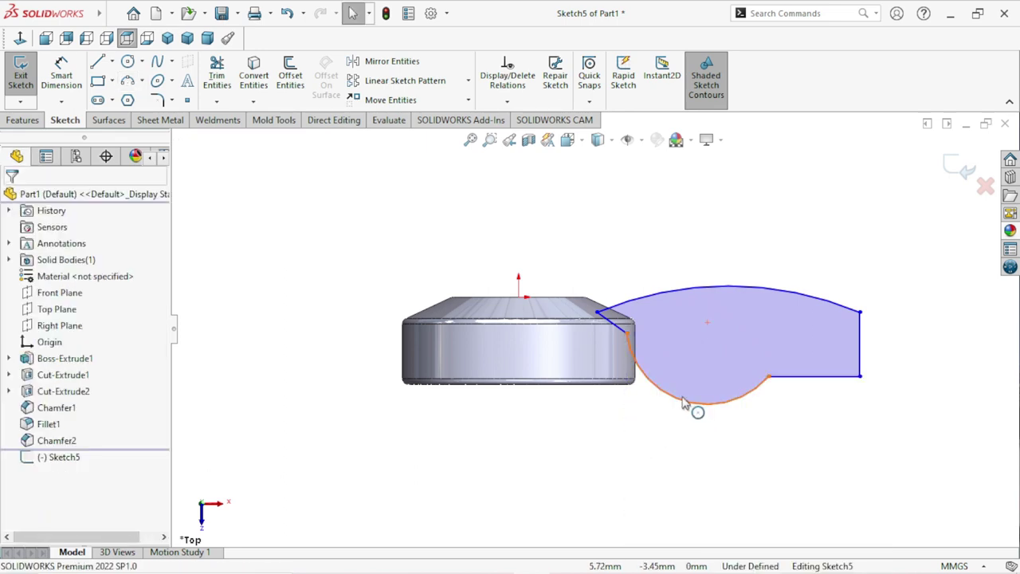
left_click(681, 402)
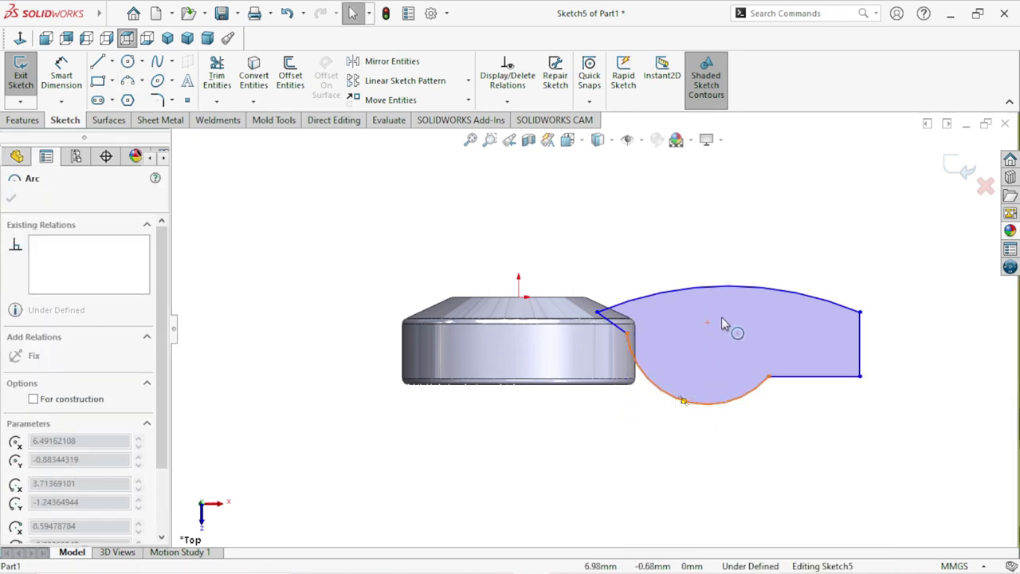
mouse_move(695, 398)
left_mouse_down()
mouse_move(734, 316)
mouse_move(683, 410)
left_mouse_up()
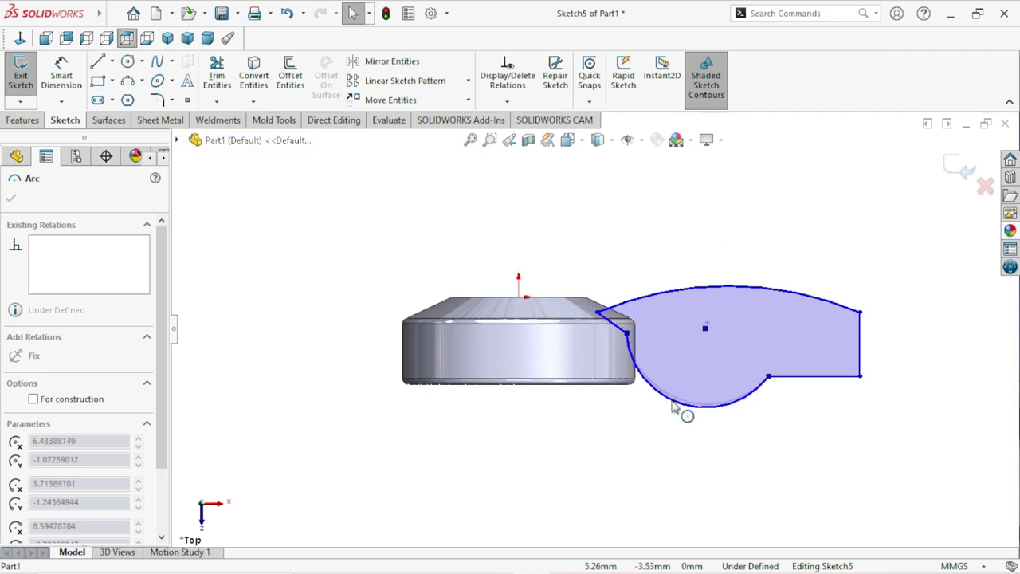
left_click(533, 382)
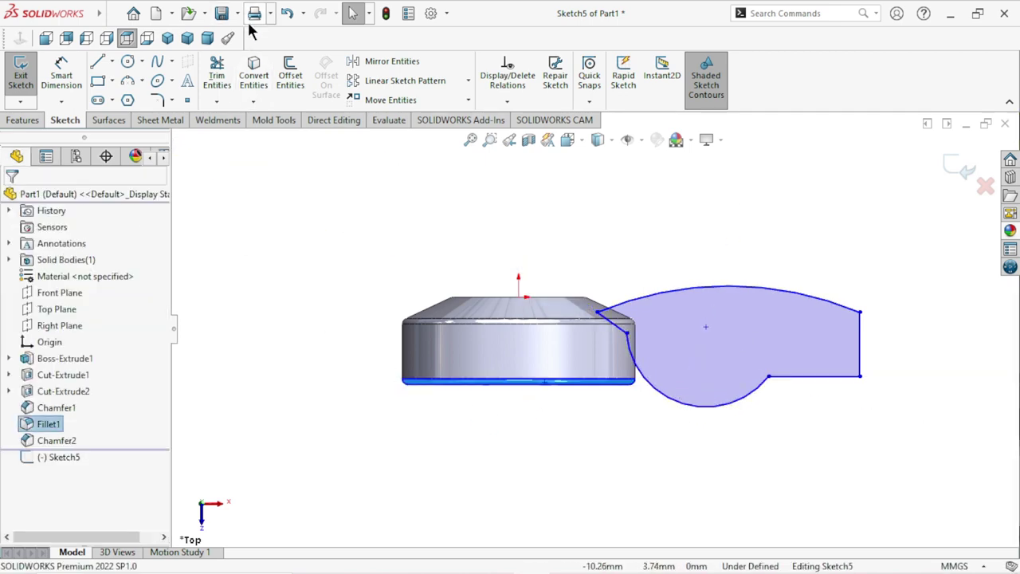
key("ctrl+z")
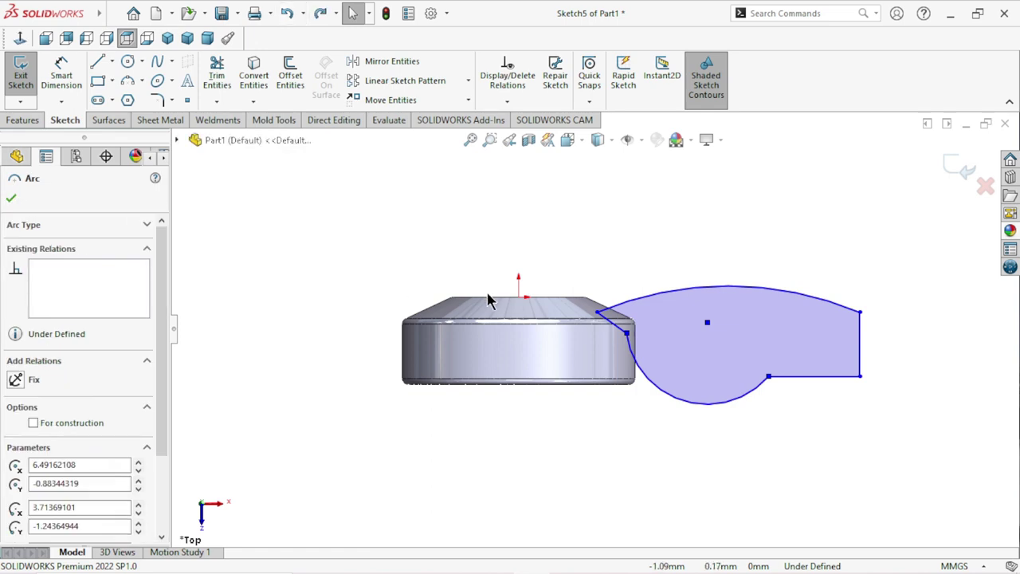
left_click(287, 13)
Step: Redraw the 3-point arc curving upward from the slanted line's end to the horizontal base
left_click(127, 82)
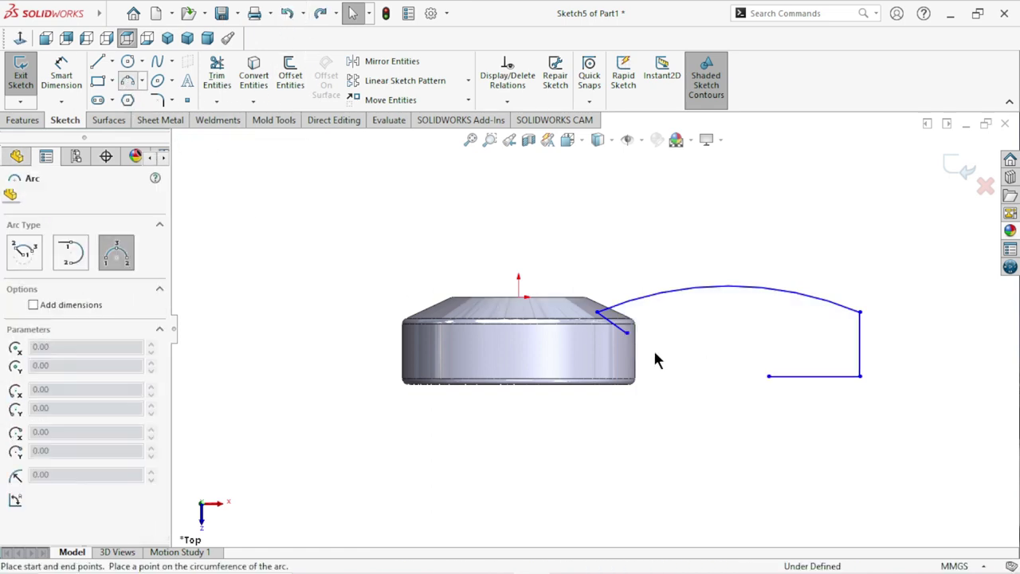
left_click(628, 333)
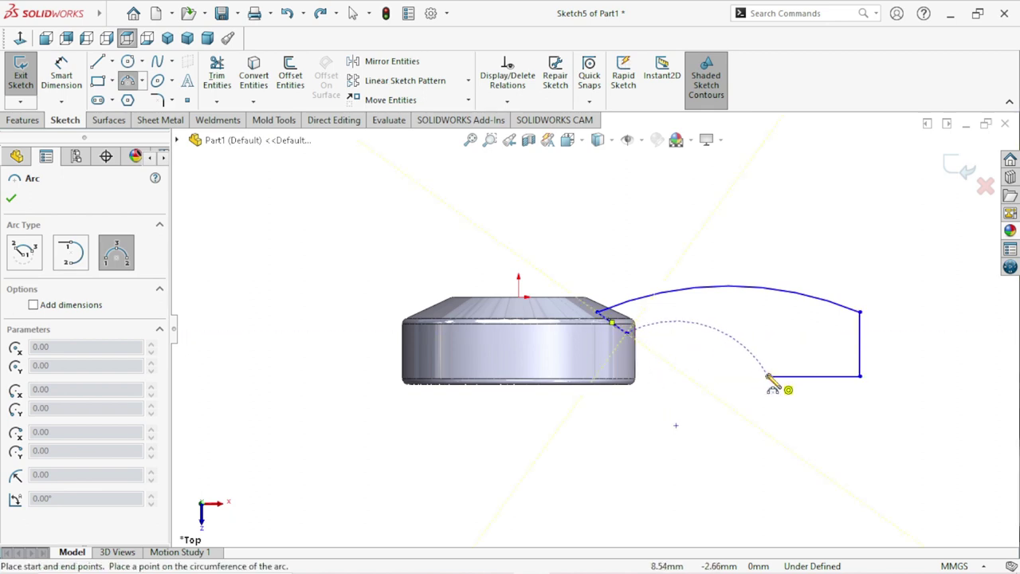
left_click(770, 377)
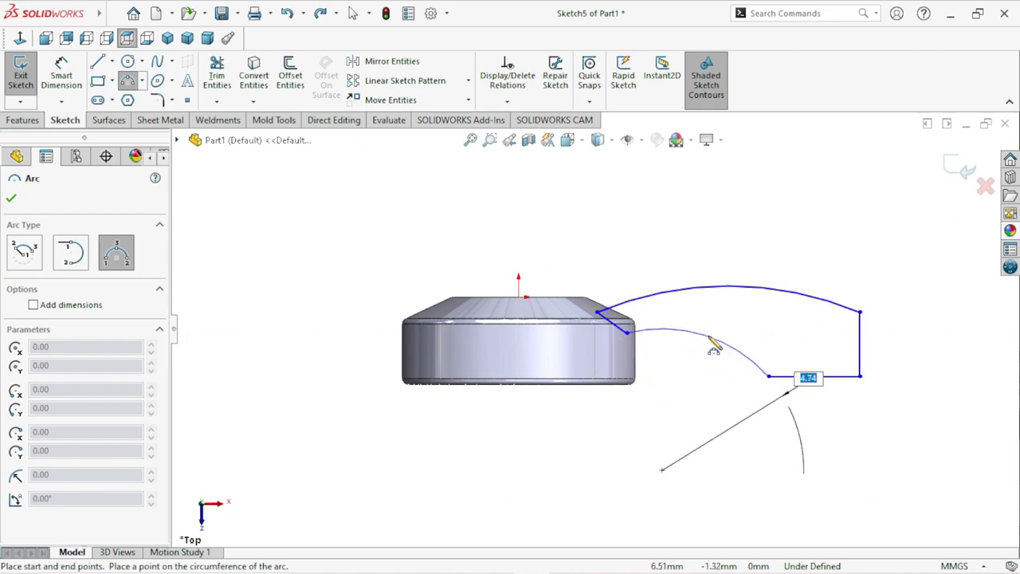
left_click(719, 333)
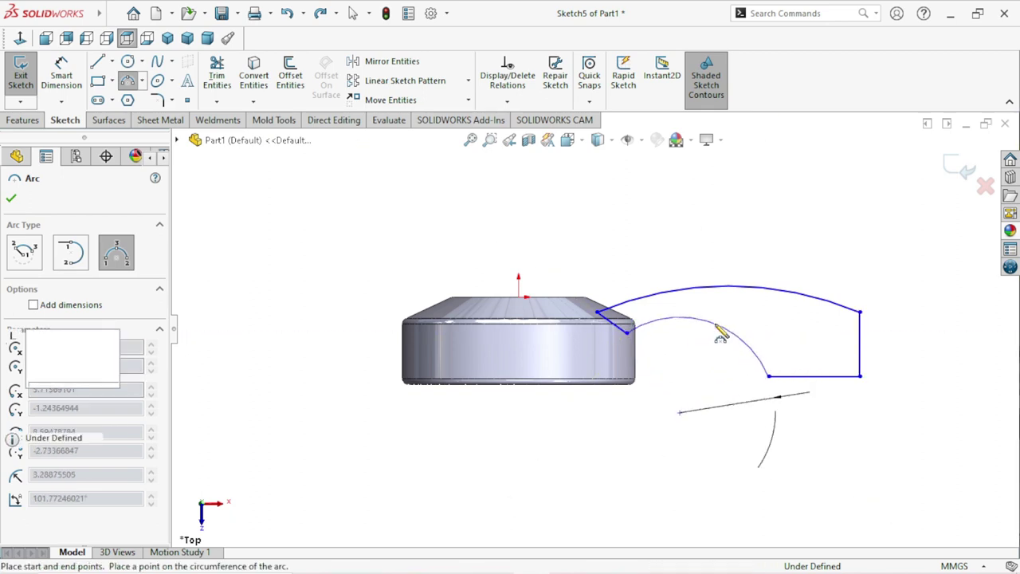
right_click(598, 251)
left_click(629, 263)
scroll(606, 339, "up", 3)
scroll(638, 341, "down", 2)
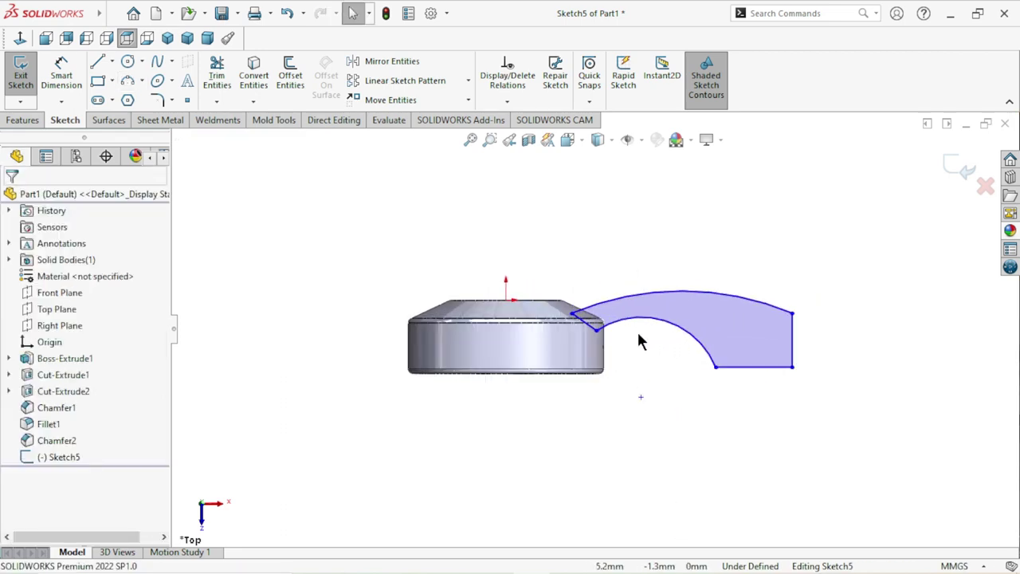
scroll(640, 341, "down", 1)
scroll(642, 343, "down", 2)
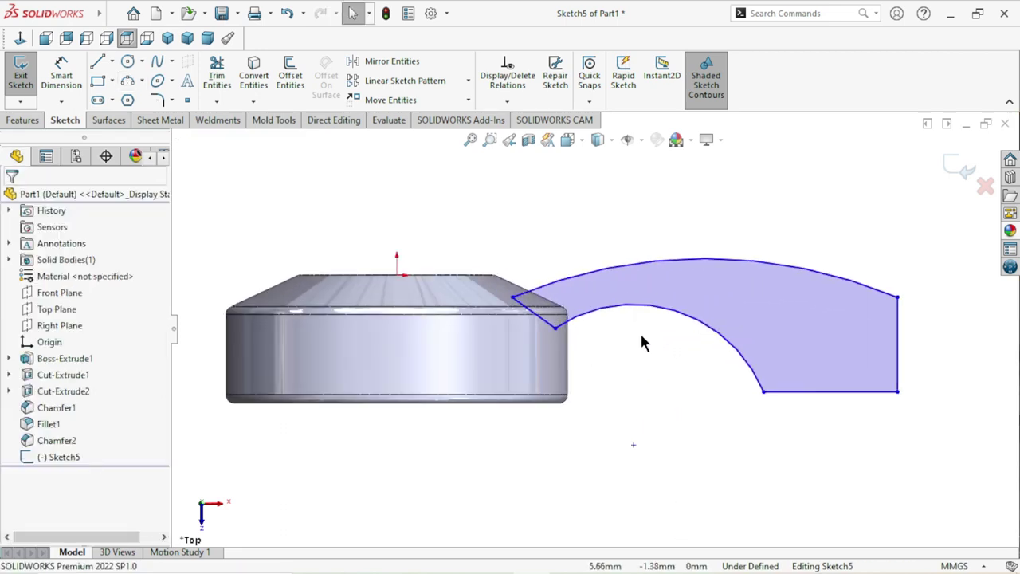
Step: Dimension the arm corner's height above the disc top as 0.6 and the outer arc radius as 14
left_click(61, 79)
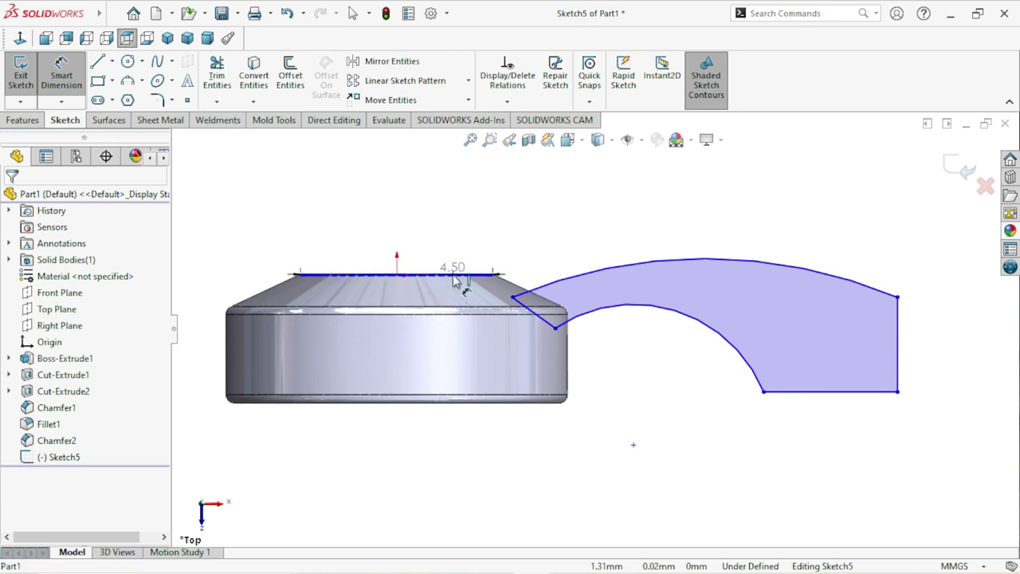
left_click(513, 297)
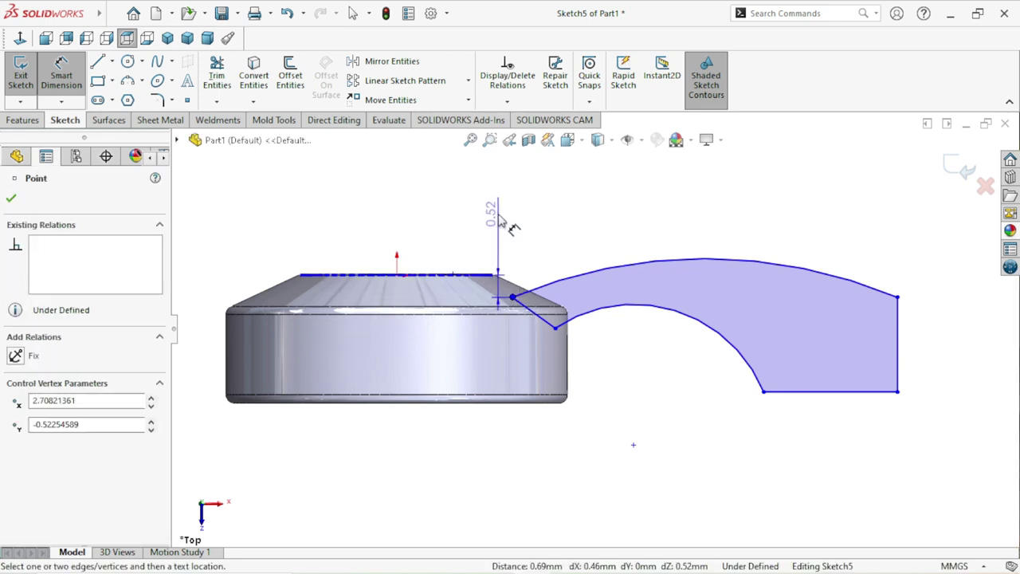
left_click(496, 214)
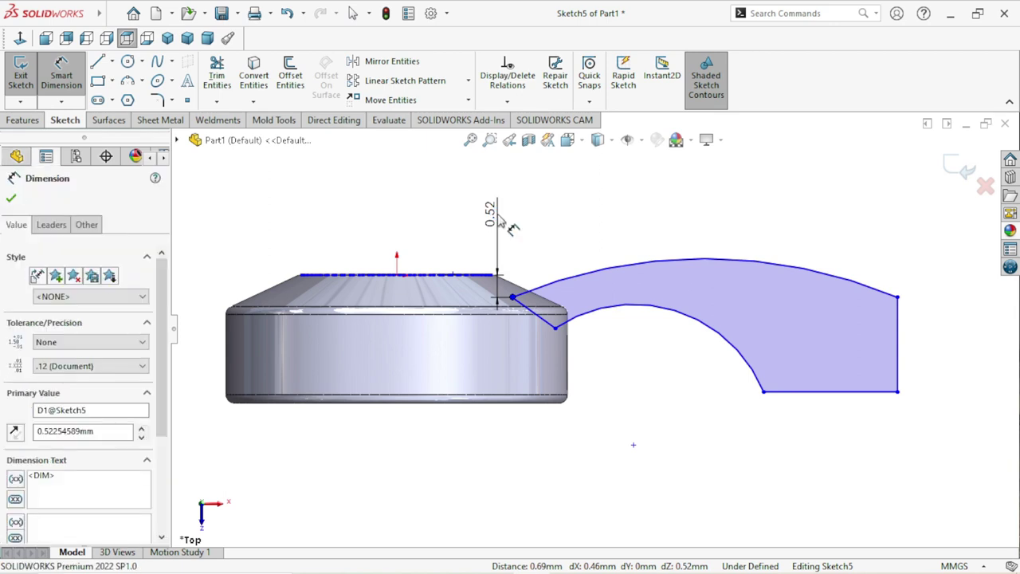
type("0.6")
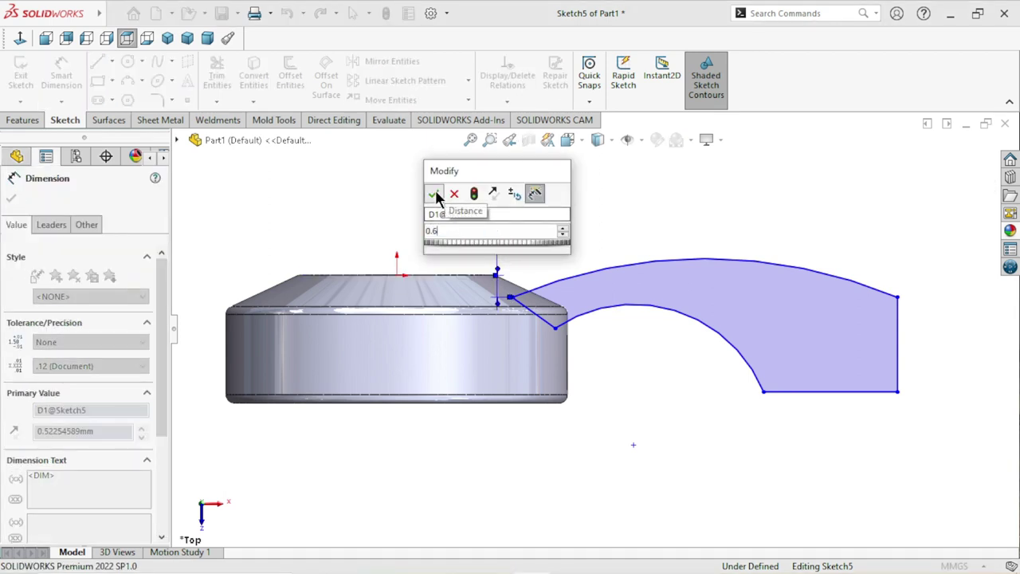
left_click(433, 193)
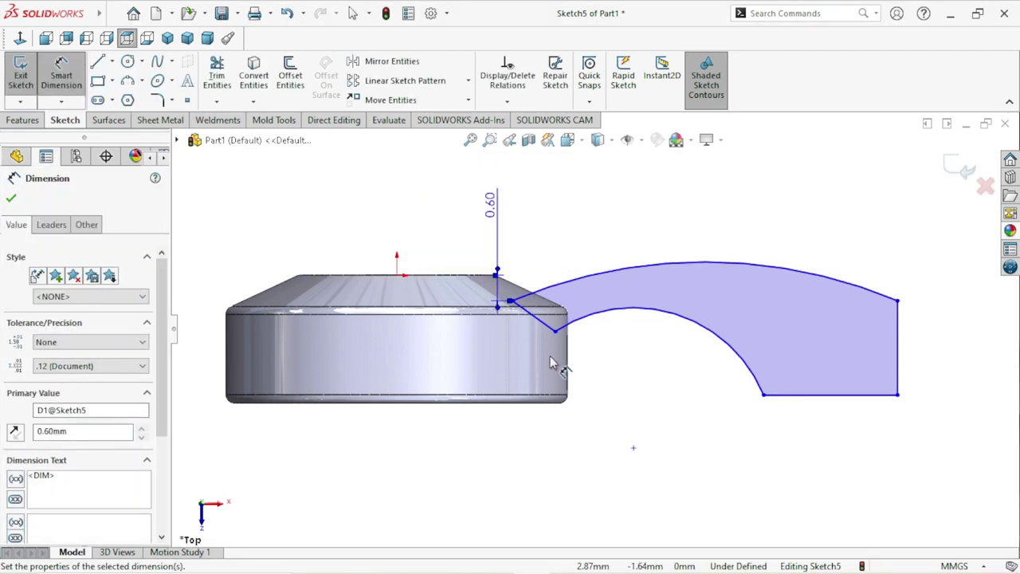
scroll(550, 356, "up", 2)
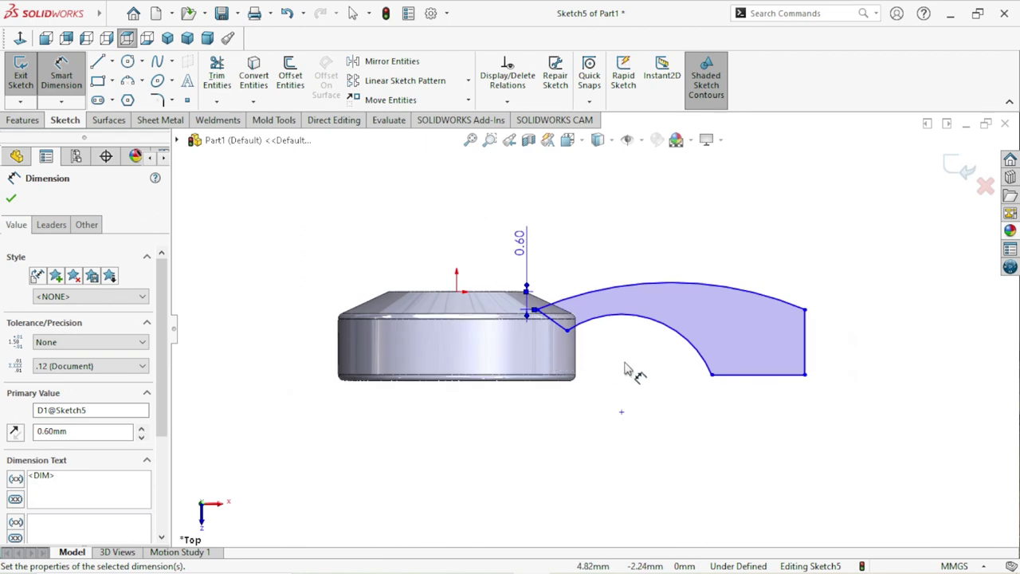
left_click(692, 285)
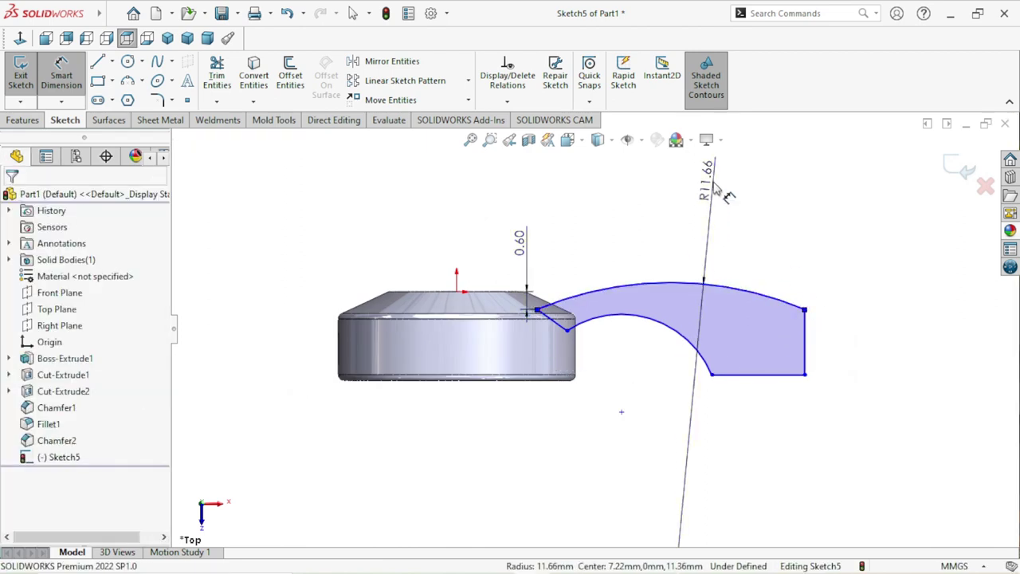
left_click(715, 188)
type("14")
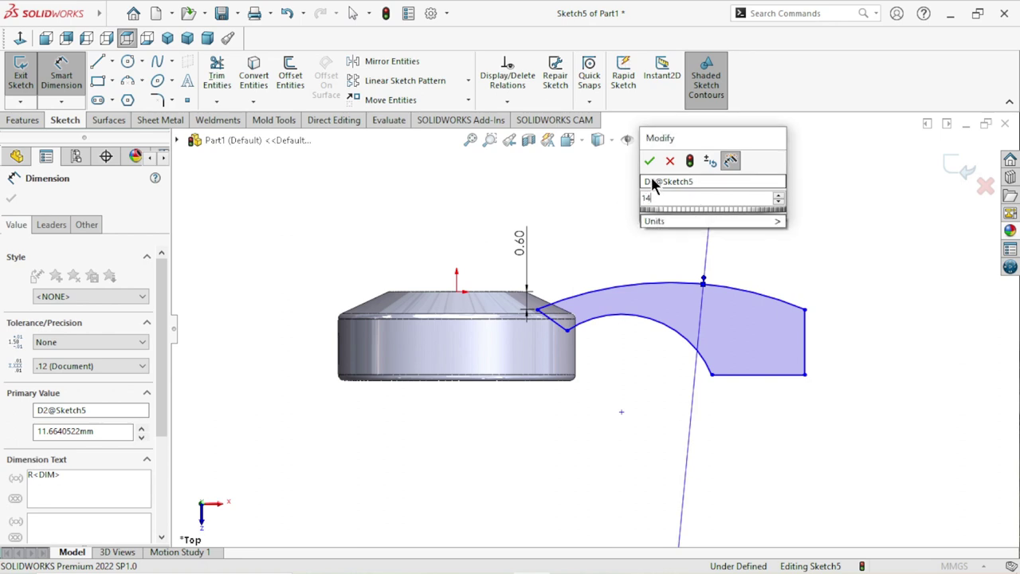
left_click(651, 160)
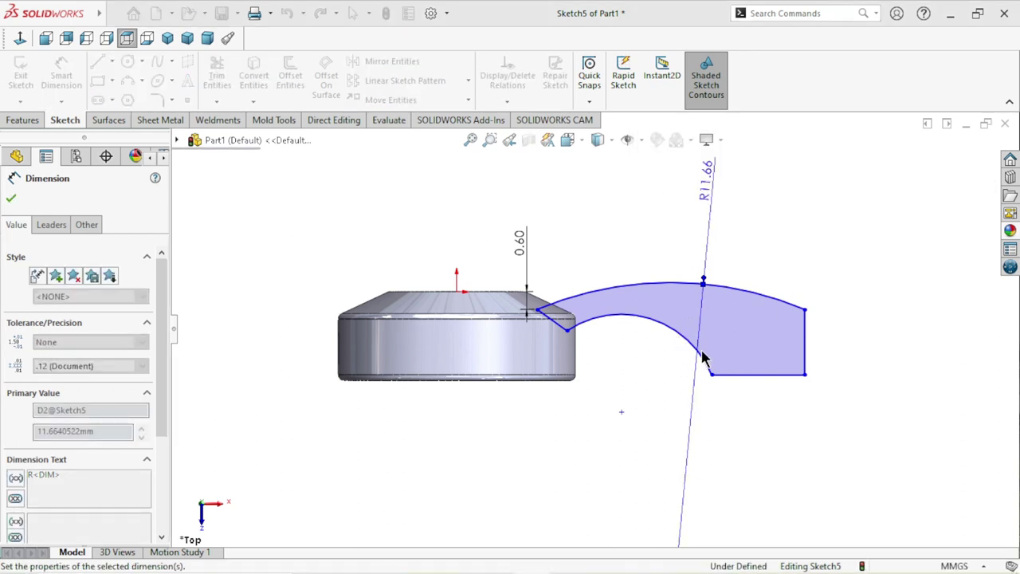
scroll(717, 350, "up", 1)
scroll(749, 344, "up", 1)
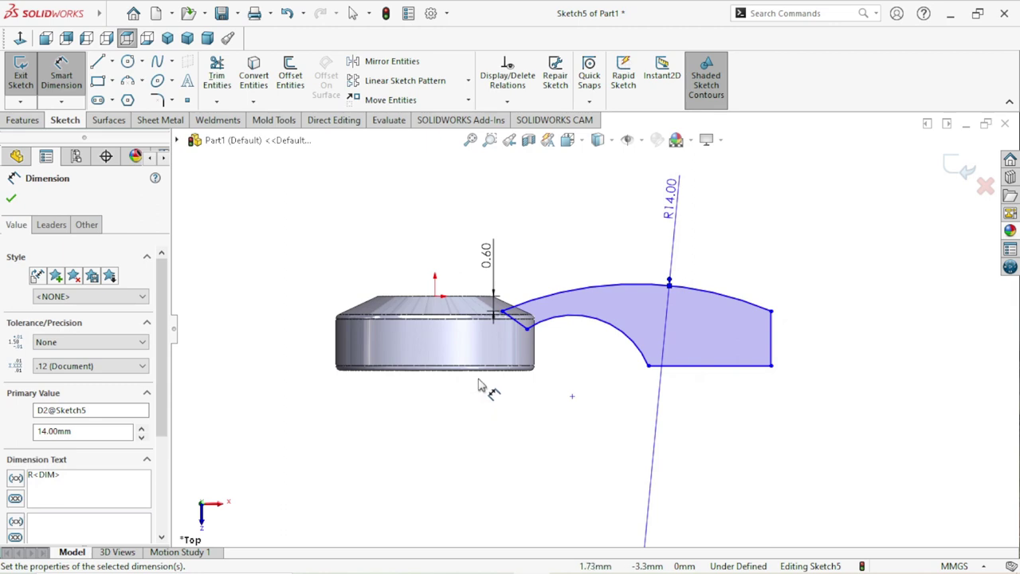
Step: Set the horizontal span between the arm's end points to 12.50 mm
left_click(503, 310)
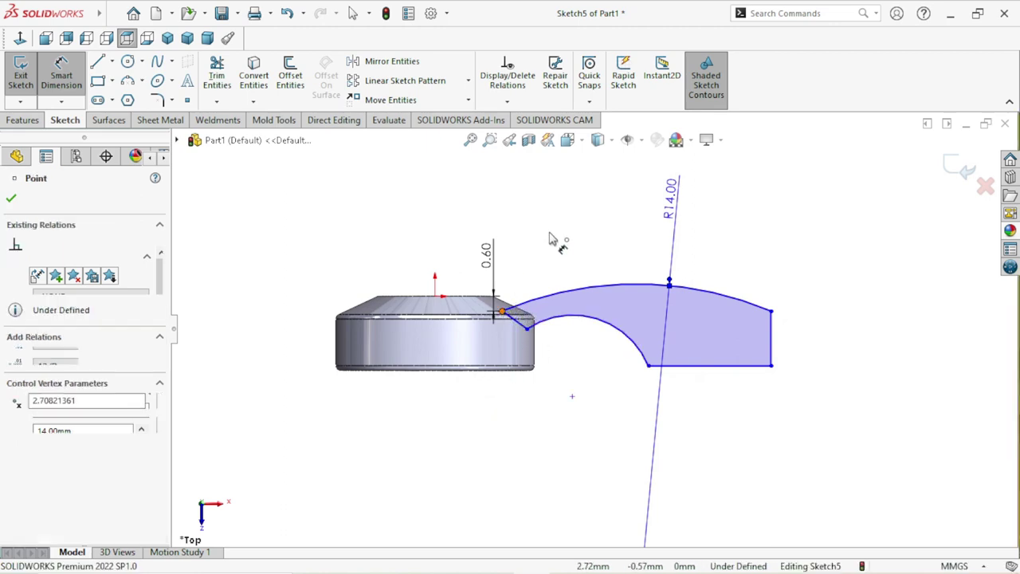
left_click(770, 311)
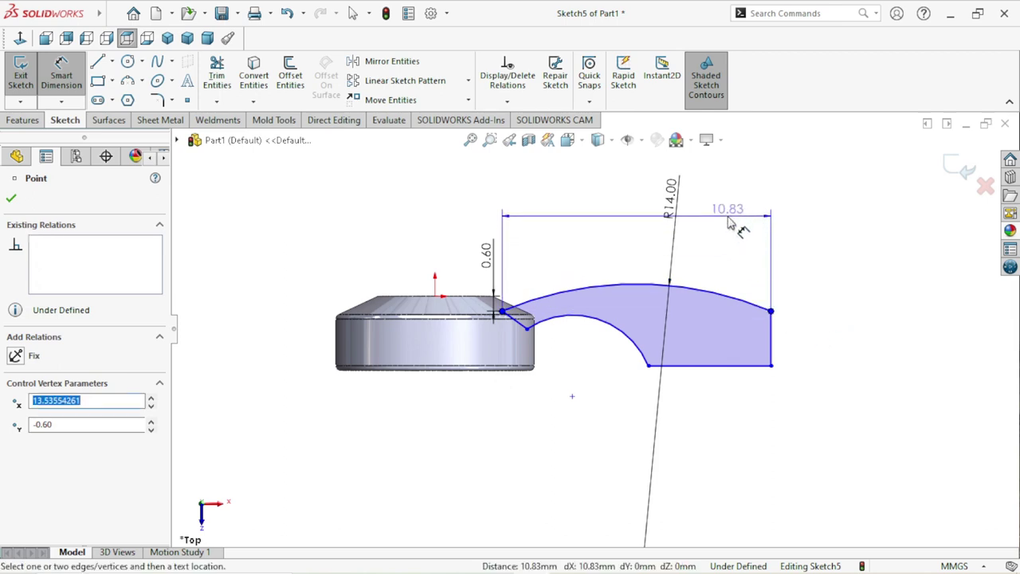
left_click(728, 224)
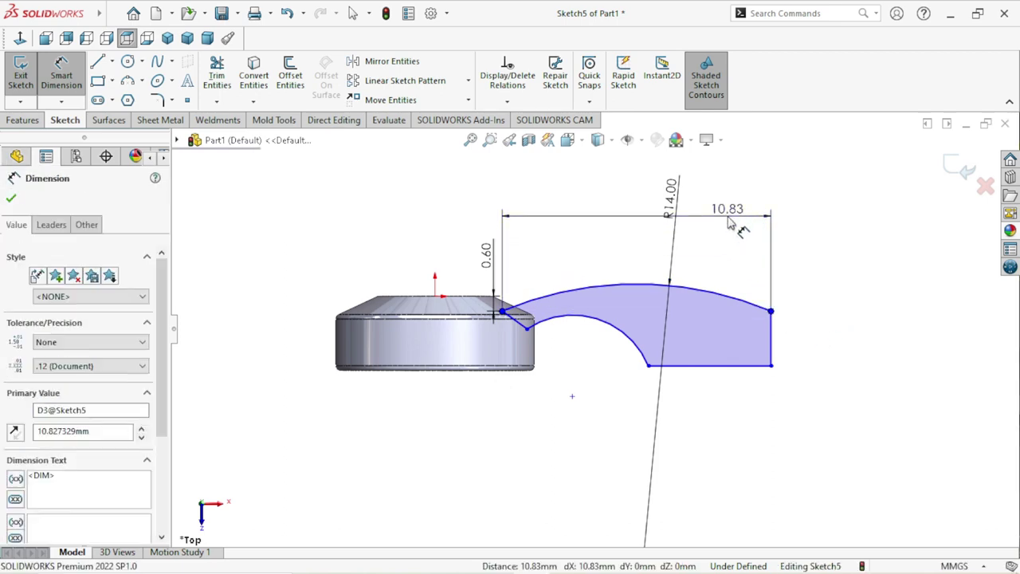
type("12.50")
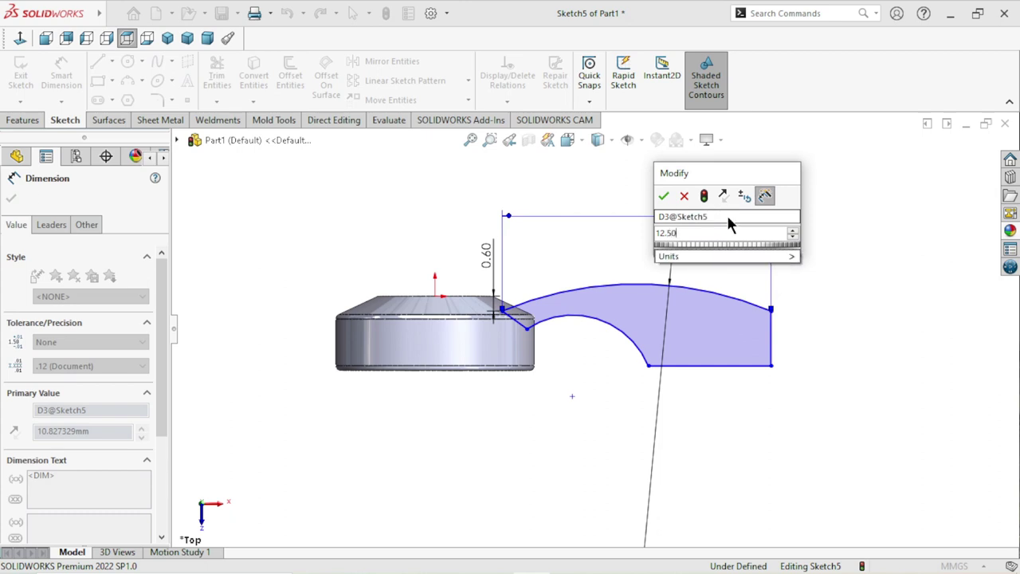
left_click(663, 196)
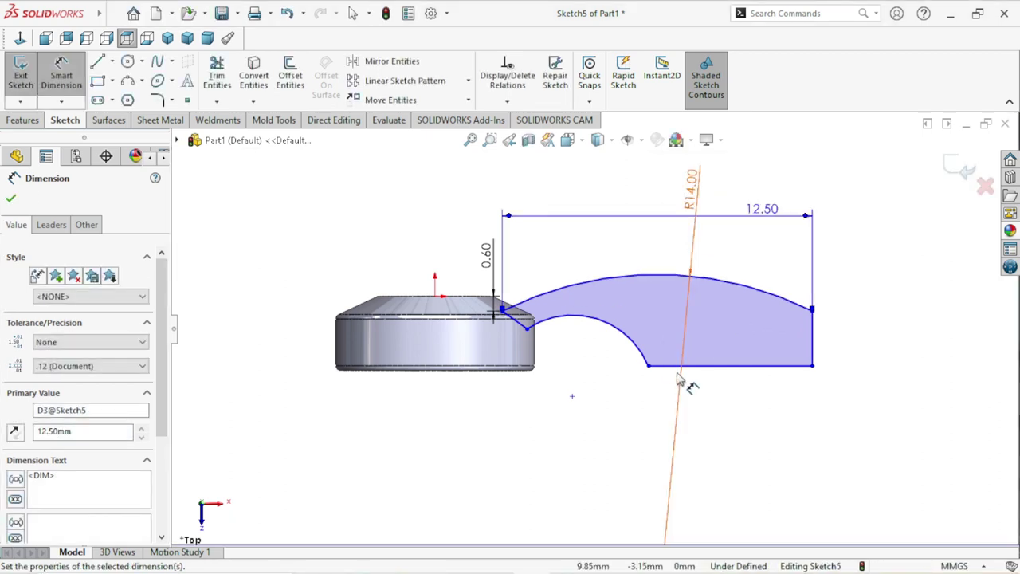
scroll(606, 382, "up", 2)
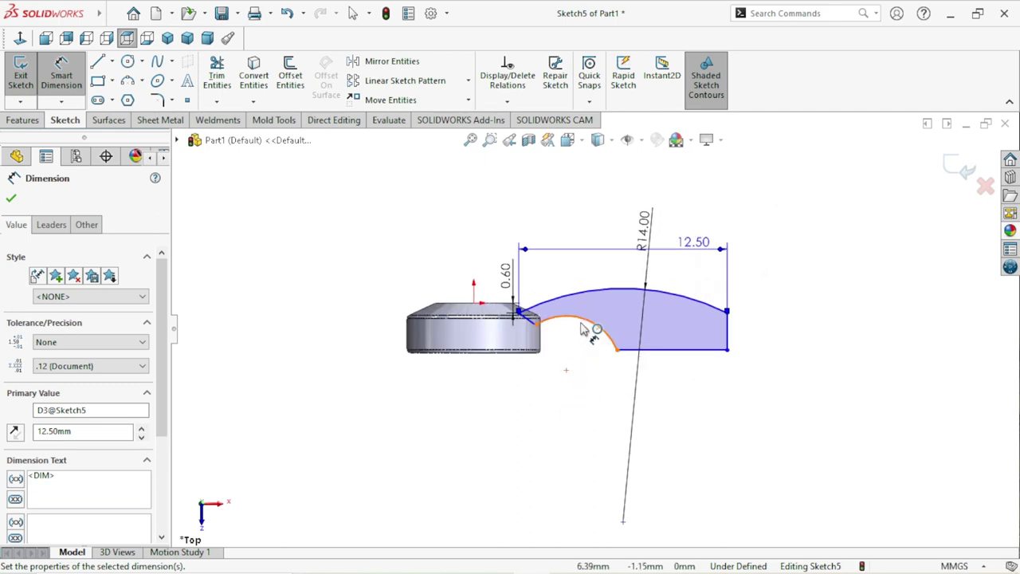
Step: Dimension the inner arc radius as 6 and the arm's lower inner corner 3.5 from the origin
left_click(566, 378)
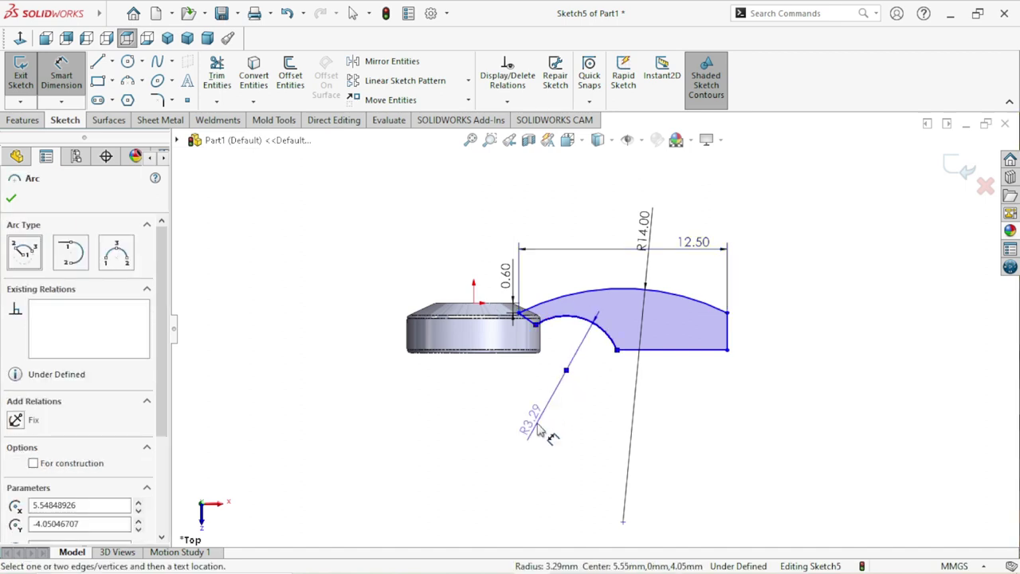
left_click(537, 431)
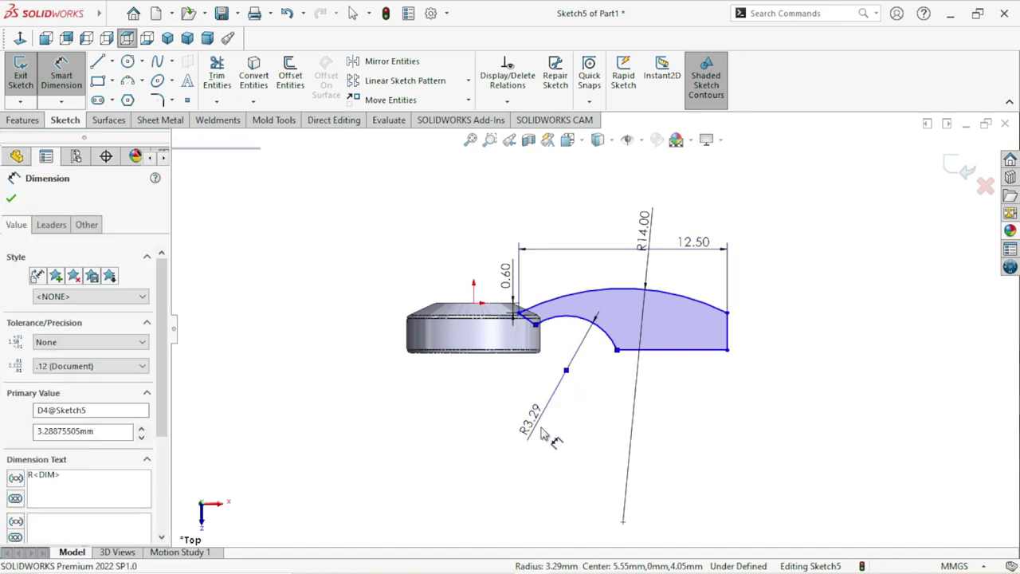
type("6")
left_click(469, 402)
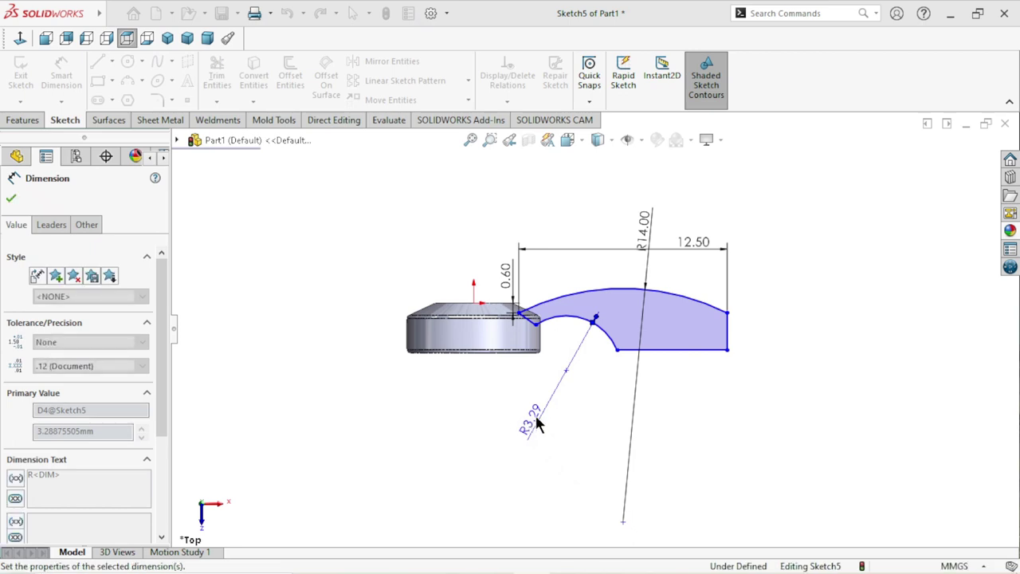
scroll(663, 379, "up", 1)
scroll(665, 381, "down", 2)
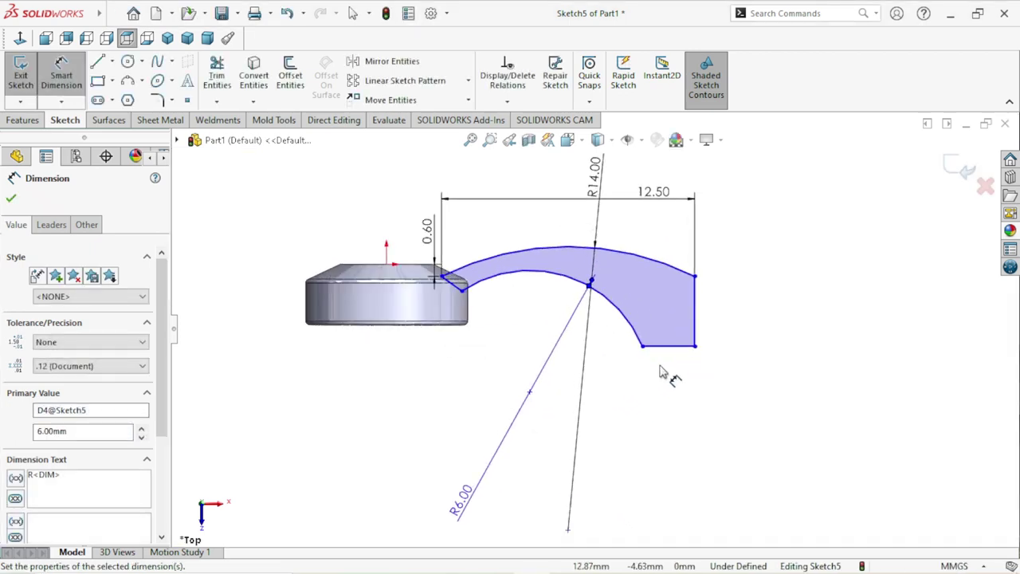
scroll(664, 375, "up", 2)
scroll(523, 321, "down", 2)
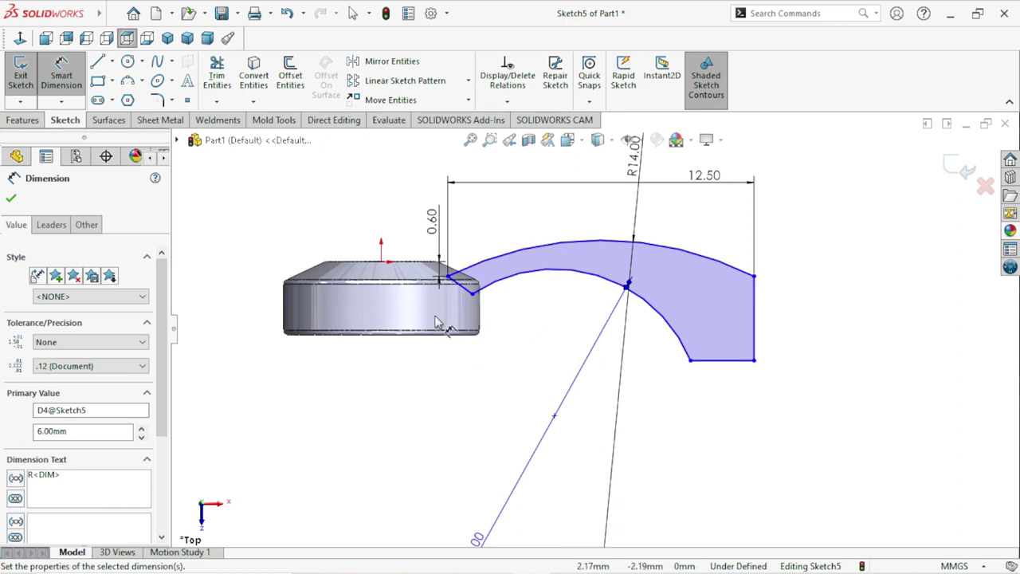
left_click(382, 265)
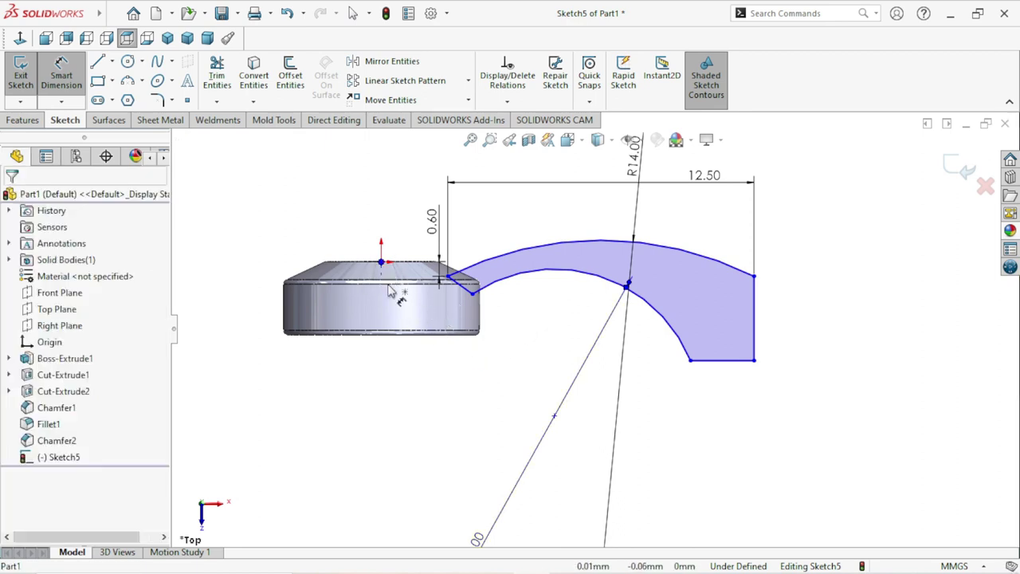
left_click(472, 294)
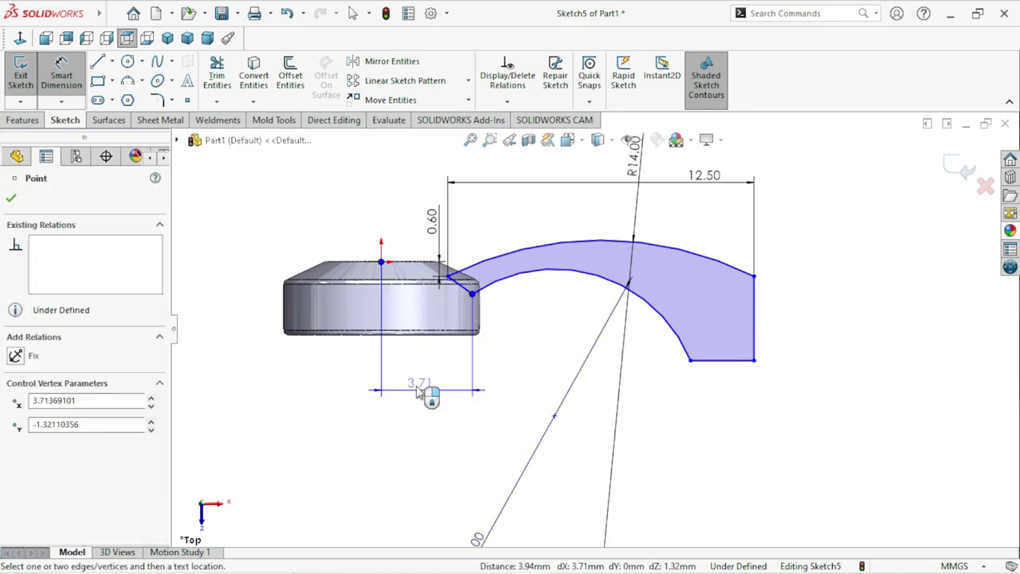
left_click(411, 385)
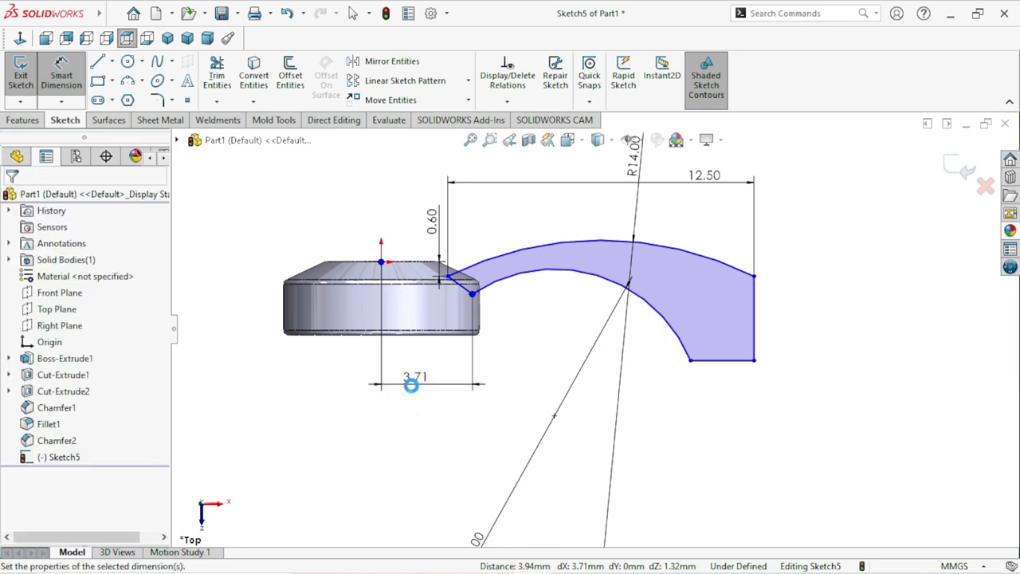
type("3.5")
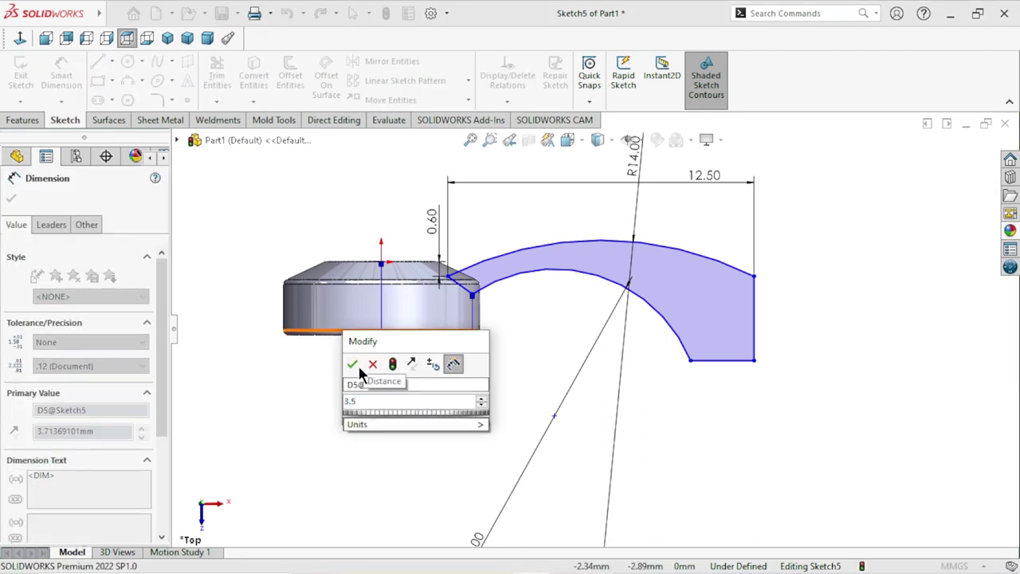
left_click(352, 364)
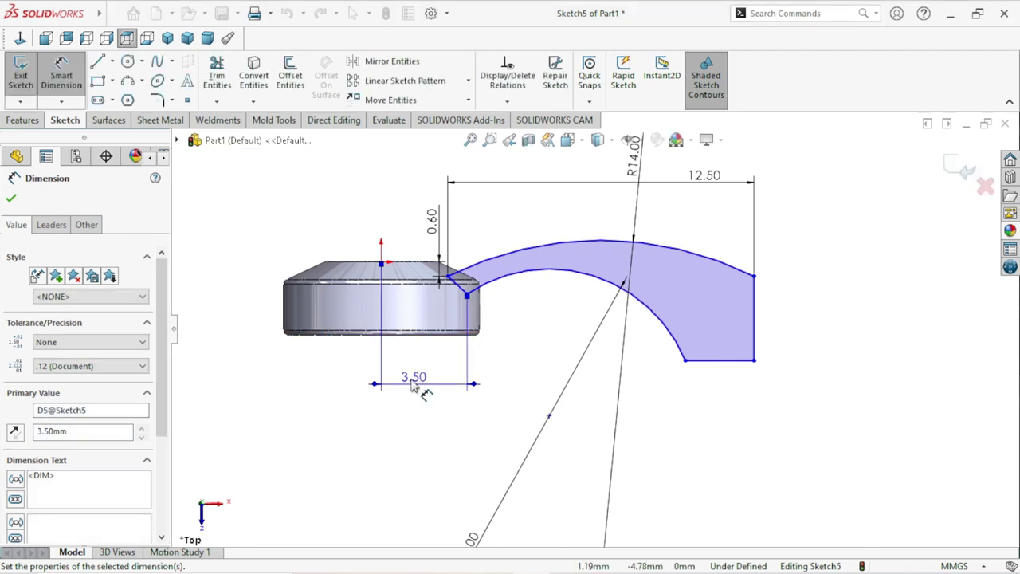
Step: Place the arm's upper start point 2.70 from the origin and make the bottom edge 4 long
left_click(381, 263)
left_click(449, 277)
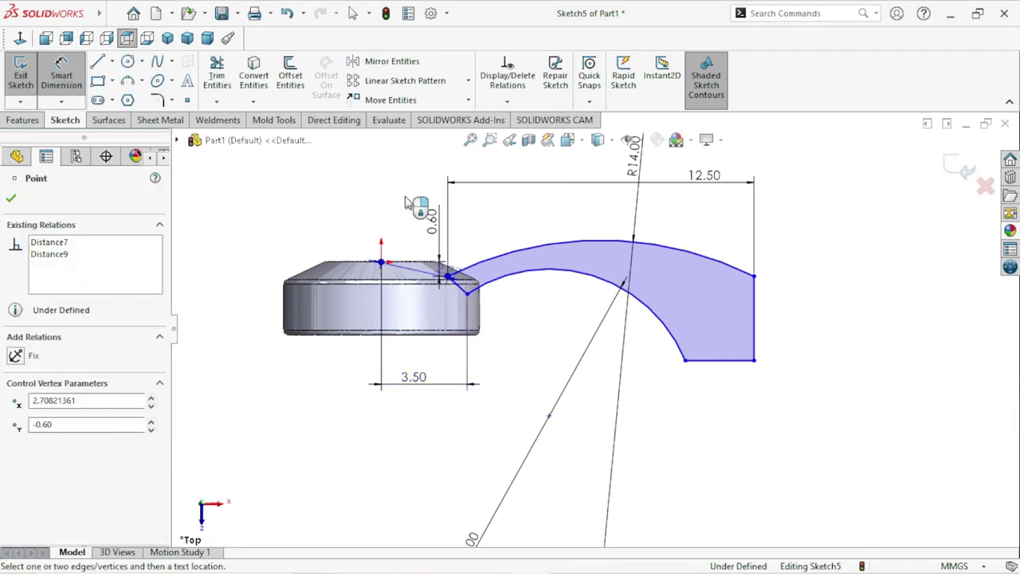
left_click(402, 195)
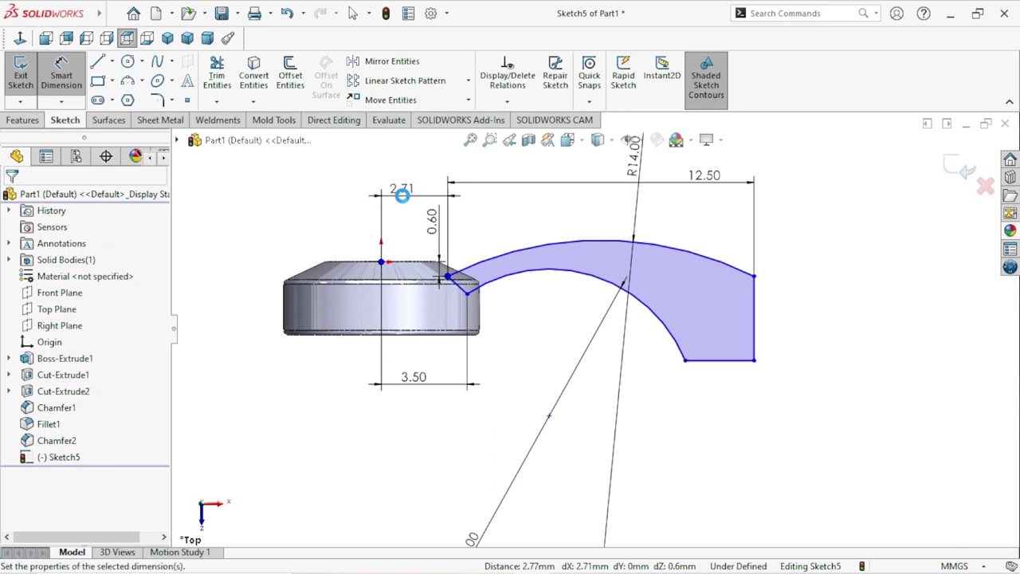
type("2.7")
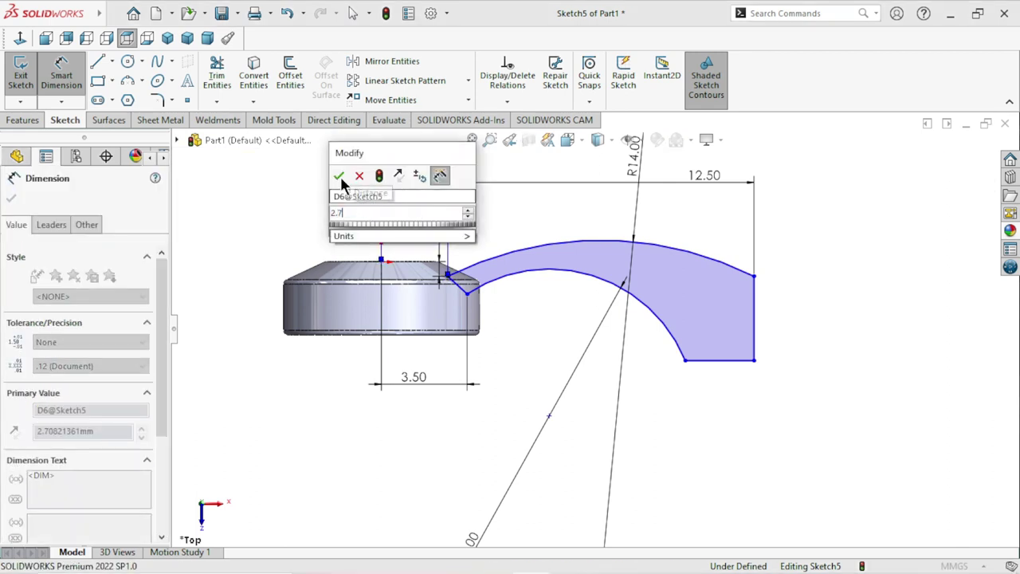
left_click(338, 175)
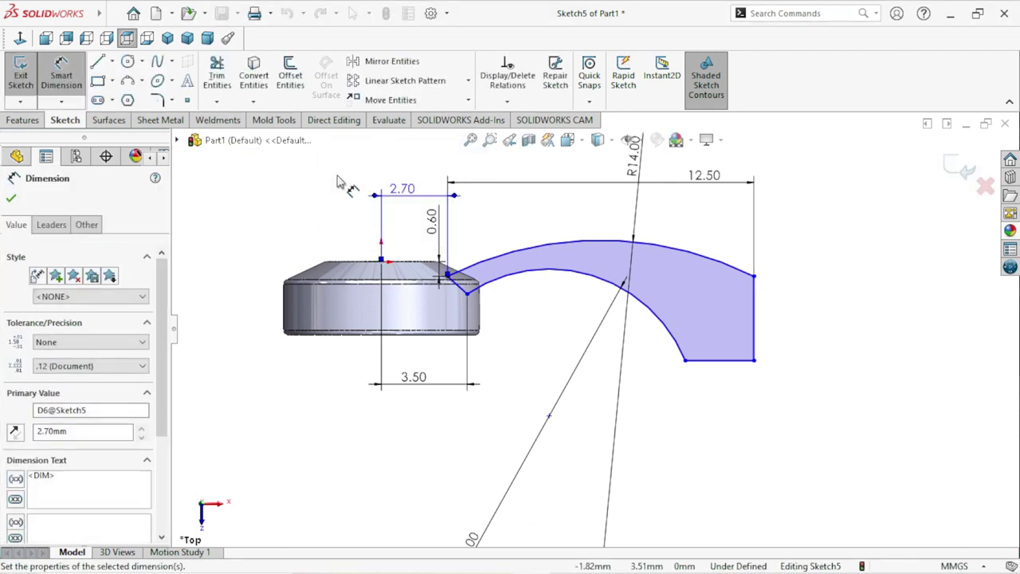
left_click(716, 361)
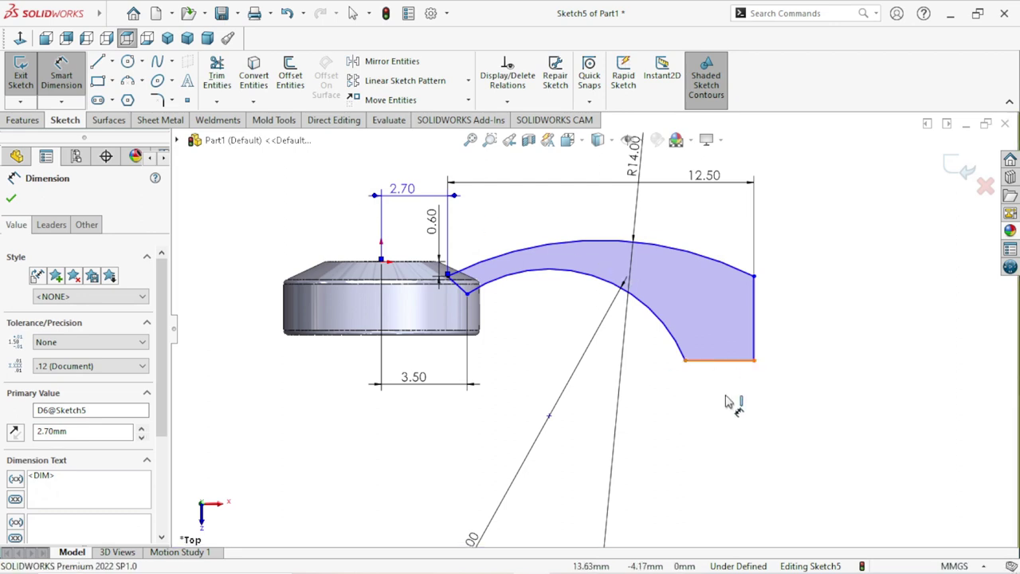
left_click(715, 407)
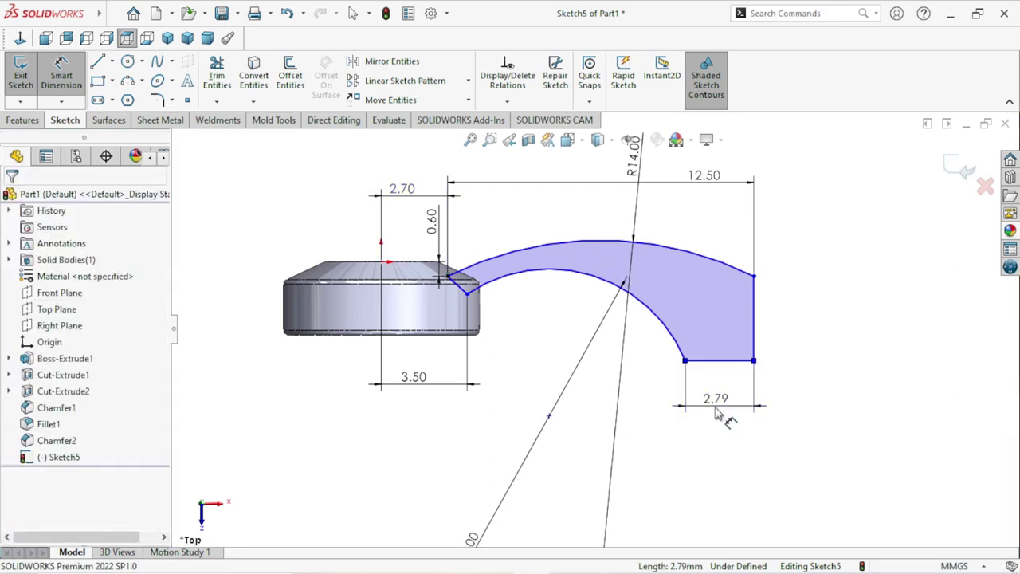
type("4")
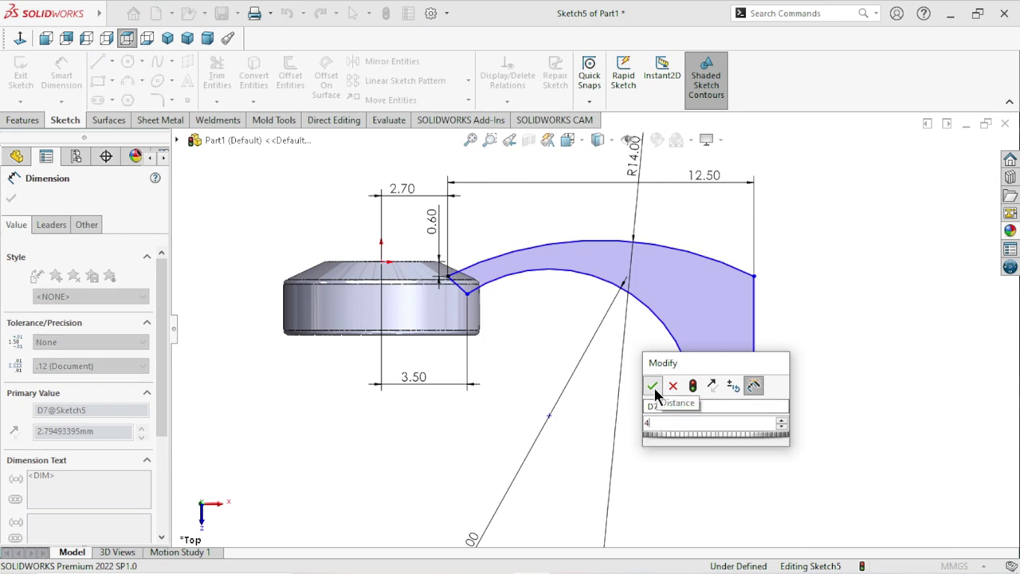
left_click(652, 386)
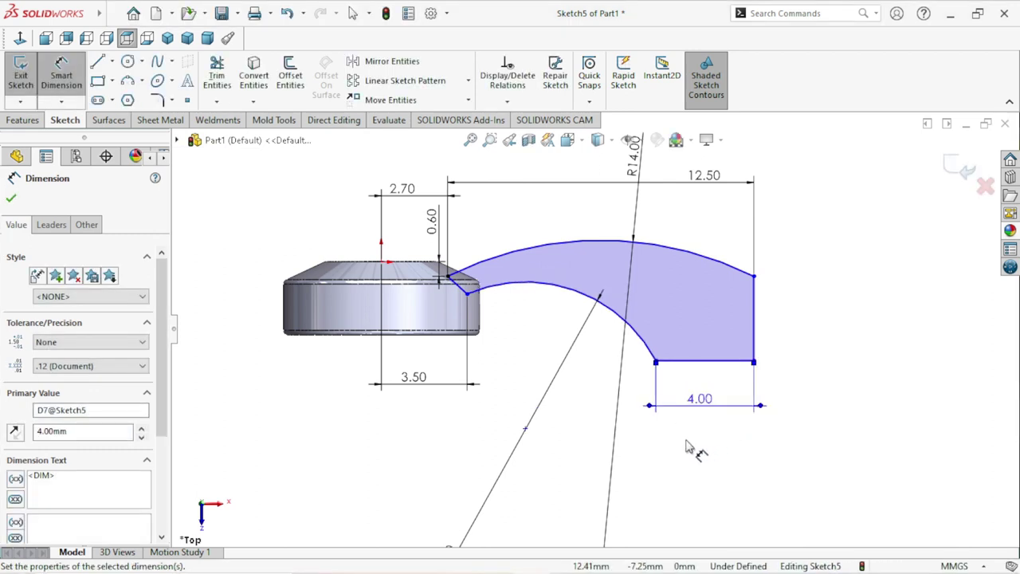
Step: Dimension the arm's inner corner 2.10 above the disc's bottom edge and the right end edge 3.00 tall
left_click(452, 338)
left_click(469, 294)
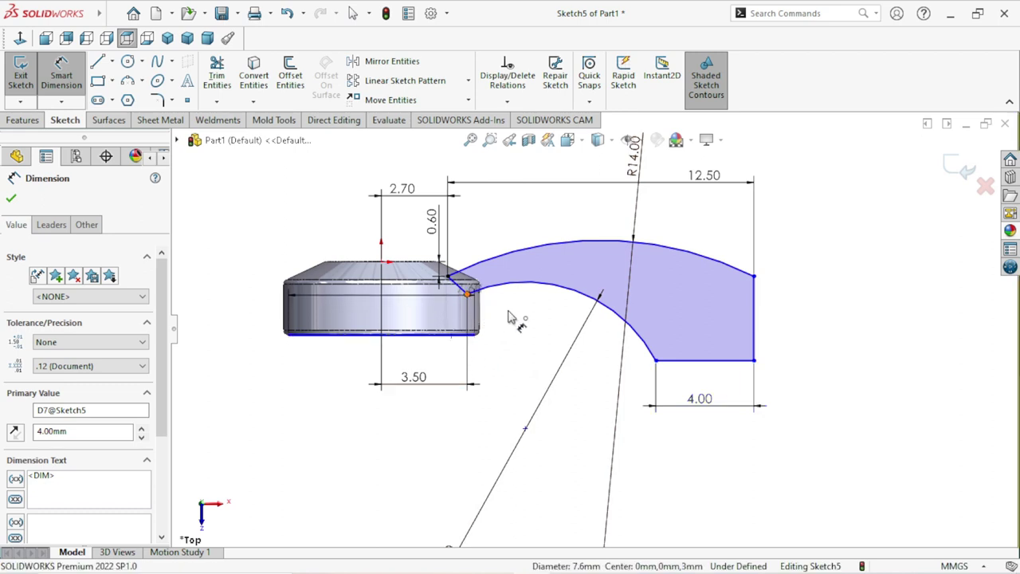
left_click(514, 328)
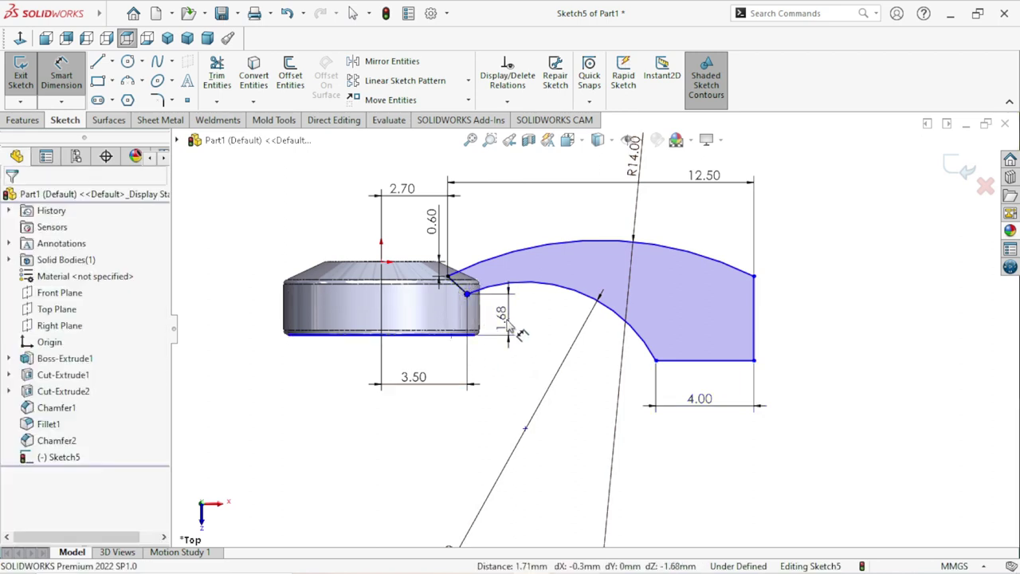
left_click(508, 322)
type("2.10")
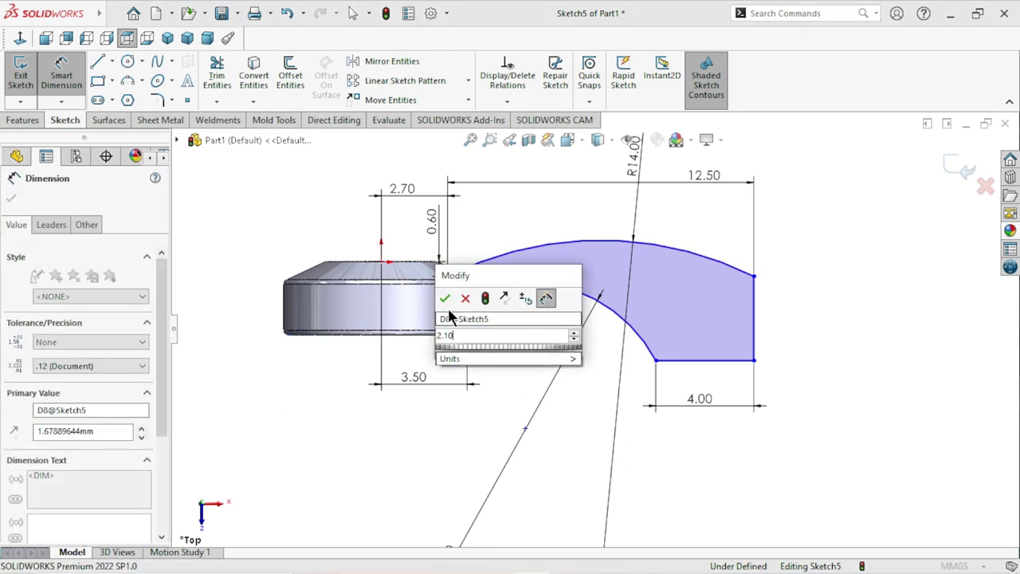
left_click(445, 296)
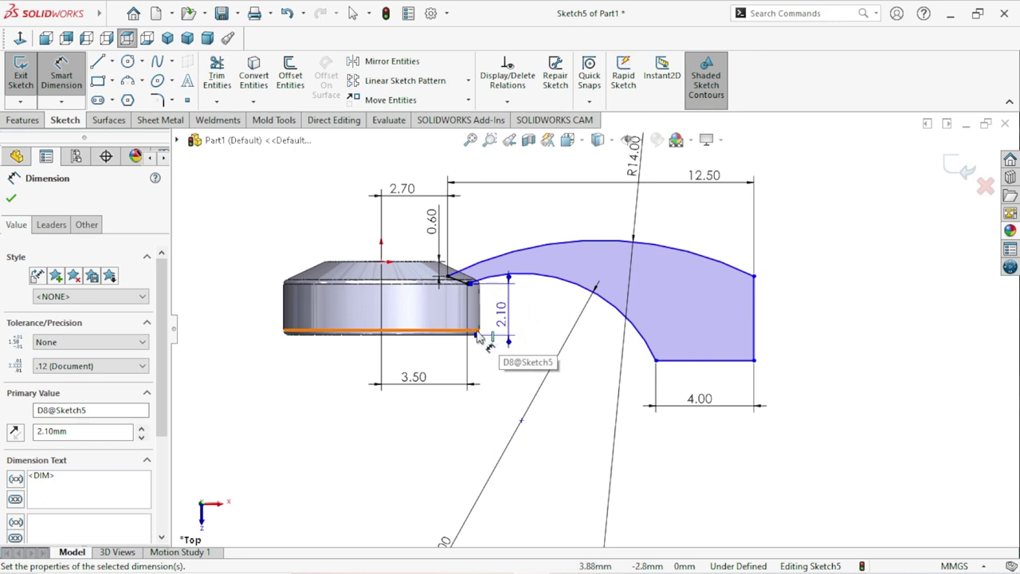
scroll(536, 335, "up", 1)
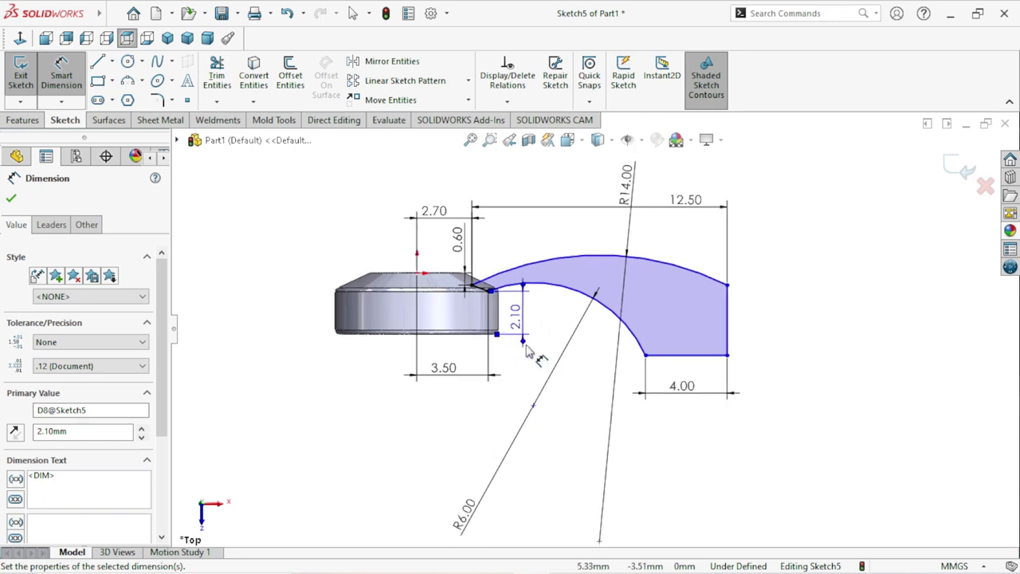
scroll(550, 347, "up", 1)
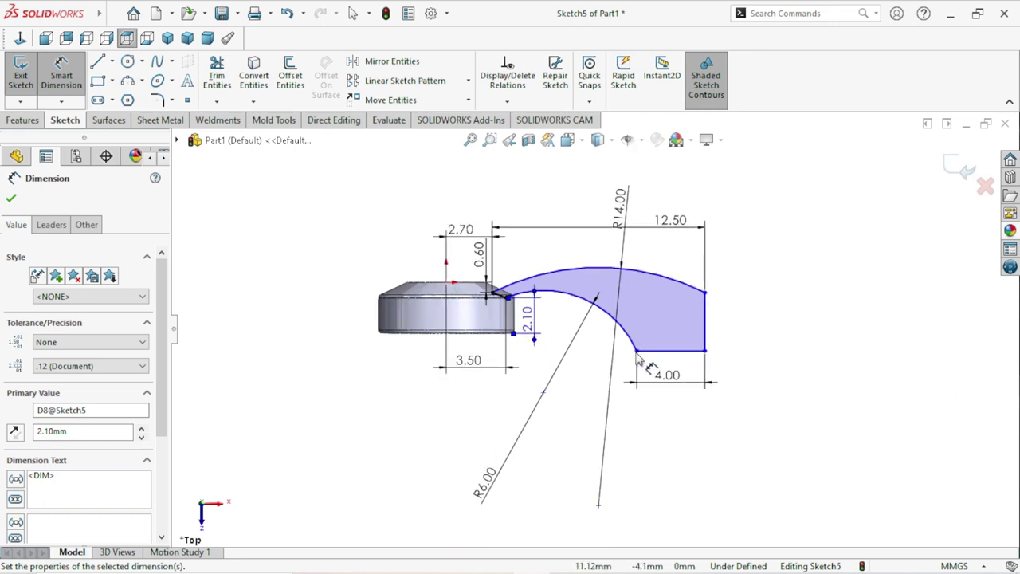
left_click(763, 327)
left_click(772, 335)
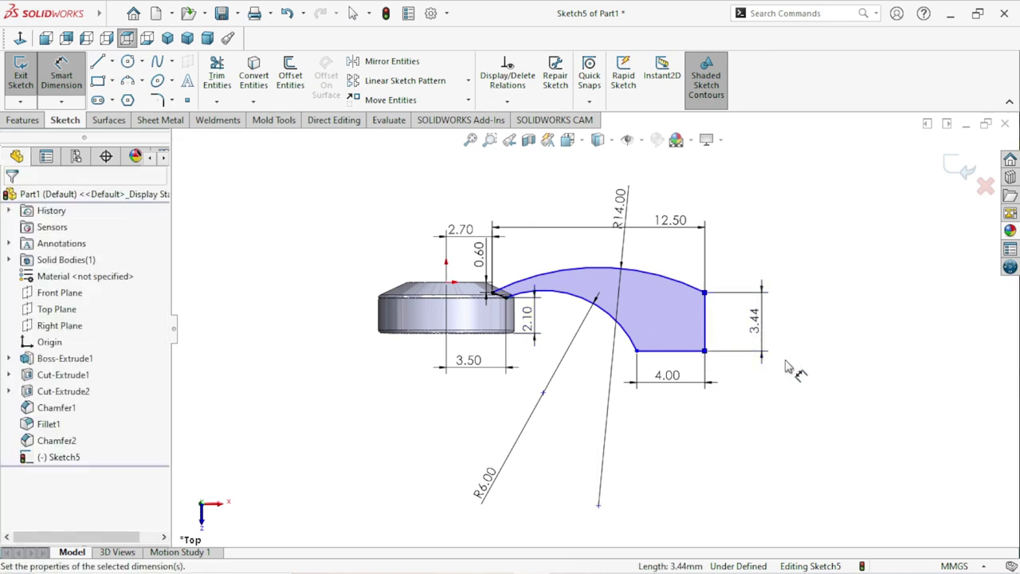
type("3")
left_click(697, 301)
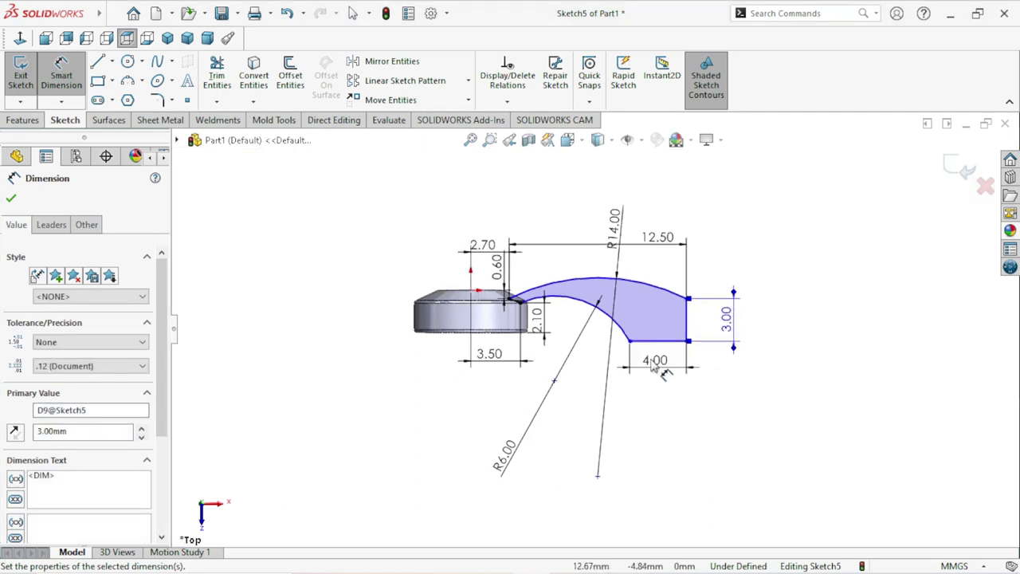
scroll(702, 382, "down", 1)
scroll(669, 375, "down", 1)
scroll(568, 396, "up", 1)
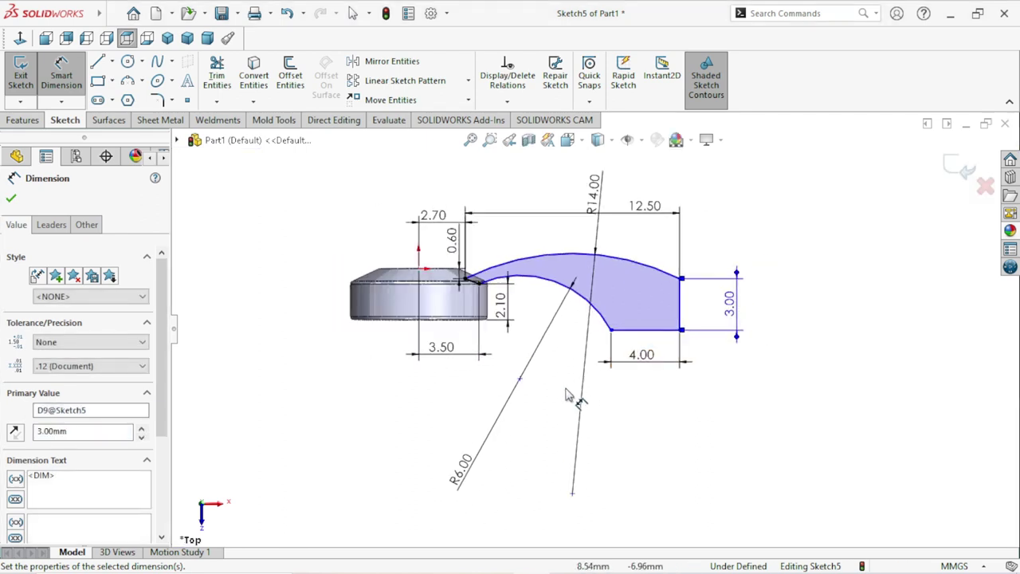
scroll(528, 319, "down", 1)
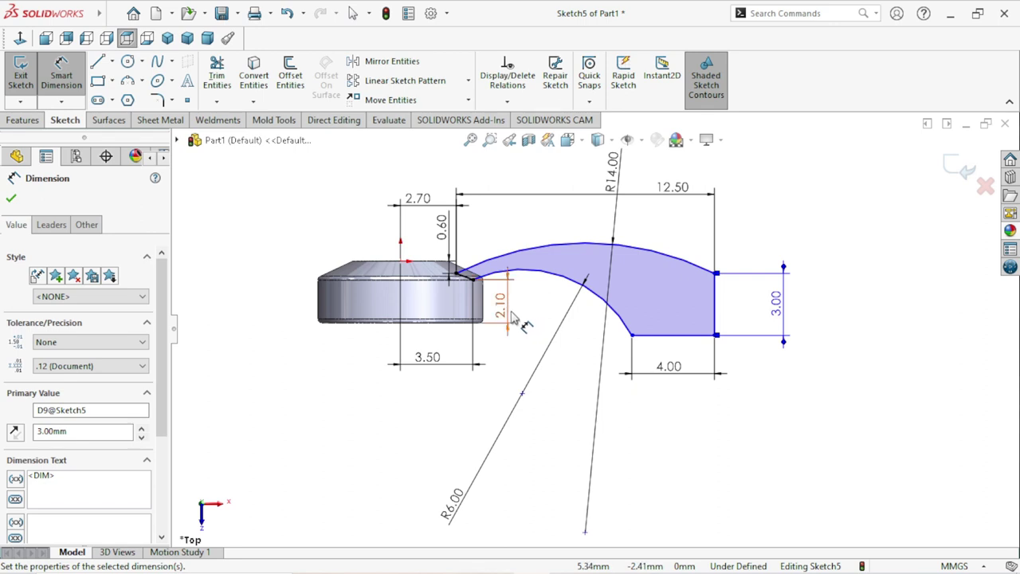
scroll(494, 349, "up", 1)
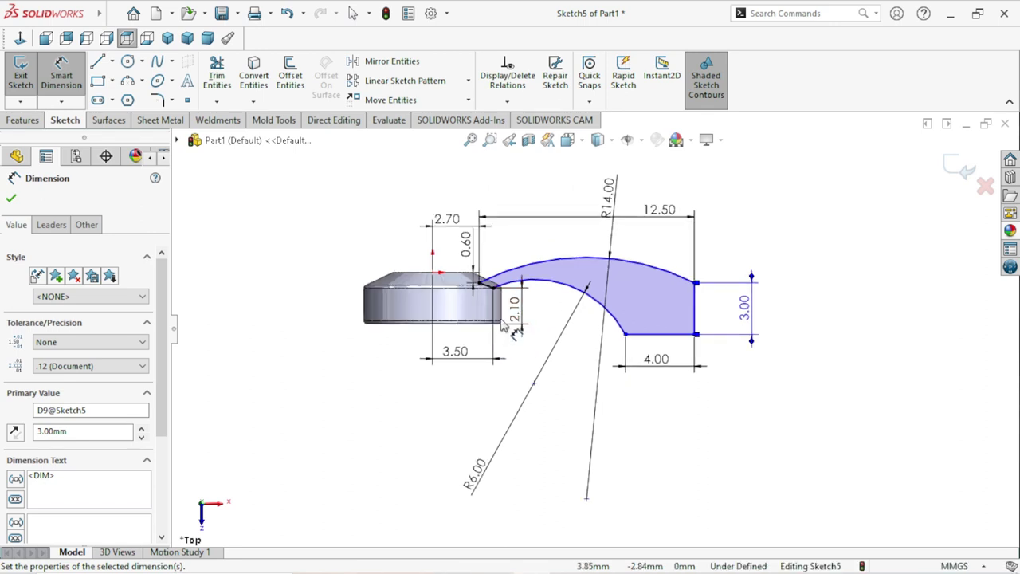
scroll(503, 327, "down", 1)
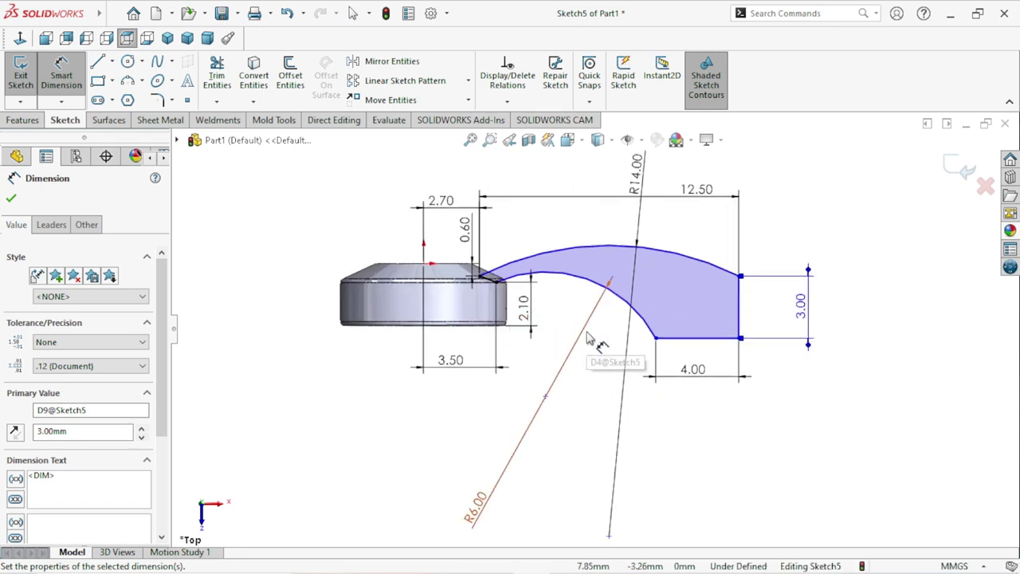
scroll(589, 338, "down", 1)
scroll(602, 327, "up", 1)
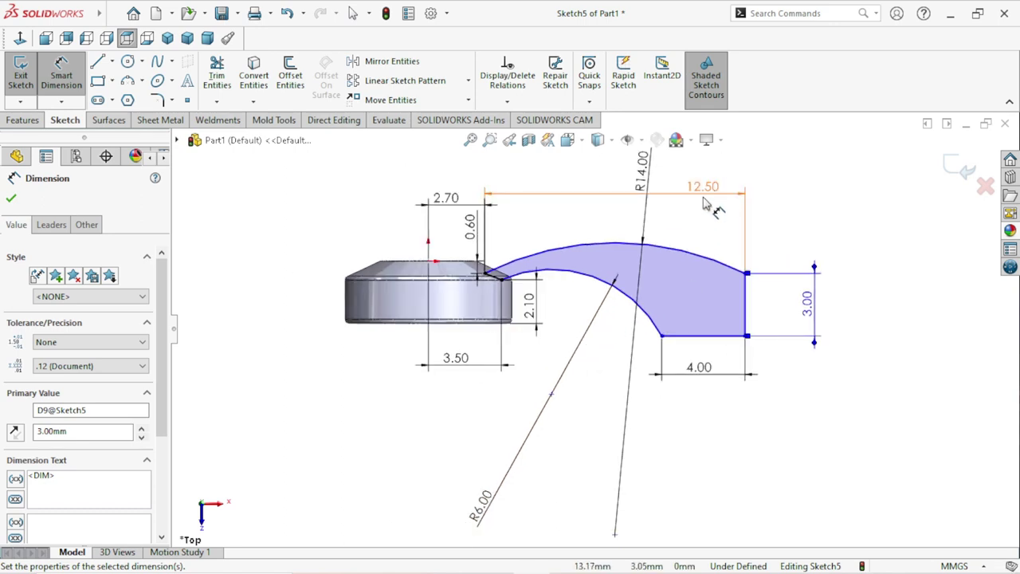
Step: Select the 12.50 width dimension and zoom around to review the dimensioned arm sketch
left_click(604, 200)
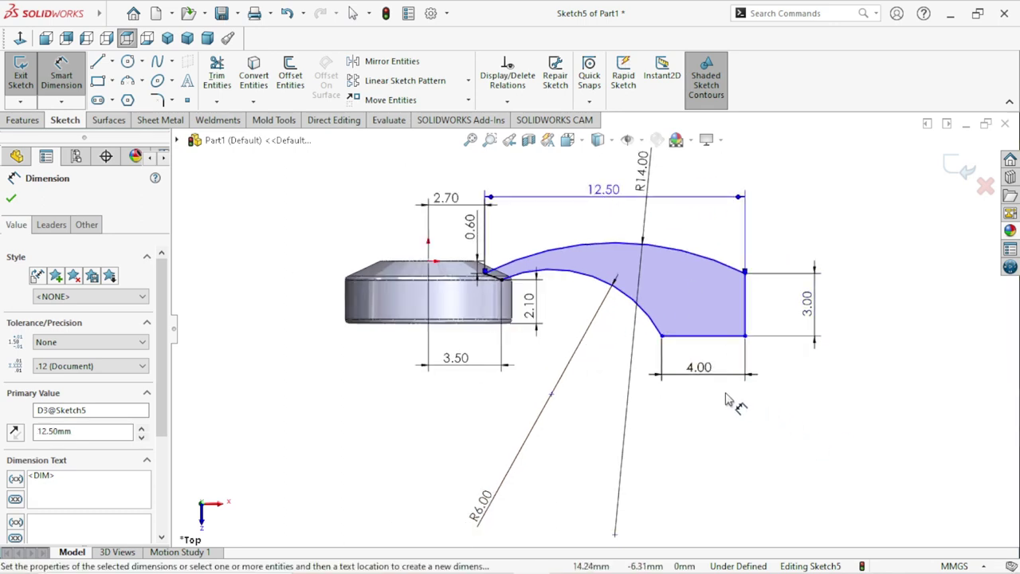
scroll(660, 368, "up", 1)
scroll(658, 370, "up", 1)
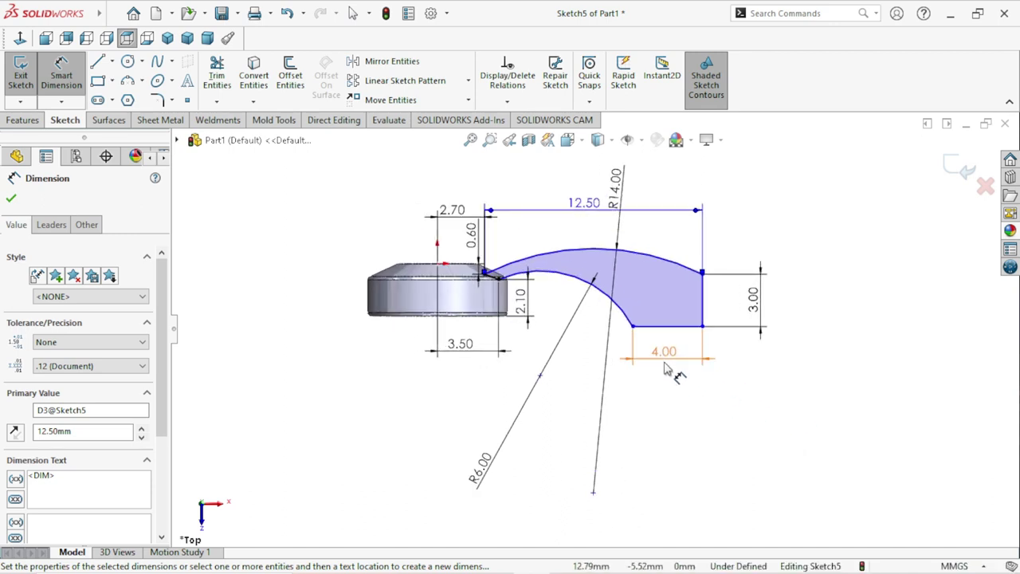
scroll(653, 368, "down", 1)
scroll(650, 366, "down", 1)
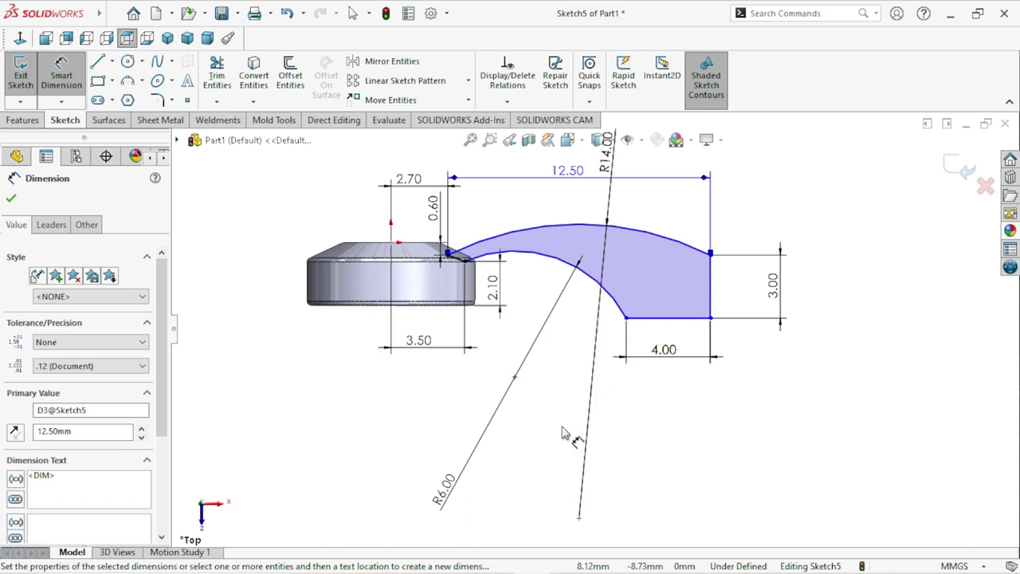
scroll(562, 433, "down", 1)
scroll(562, 433, "up", 1)
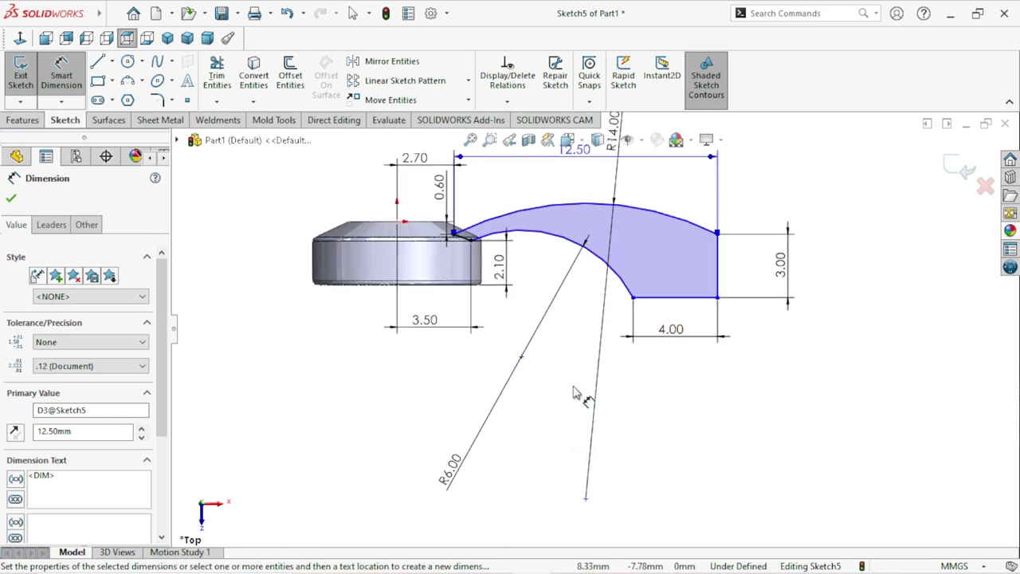
scroll(574, 392, "up", 1)
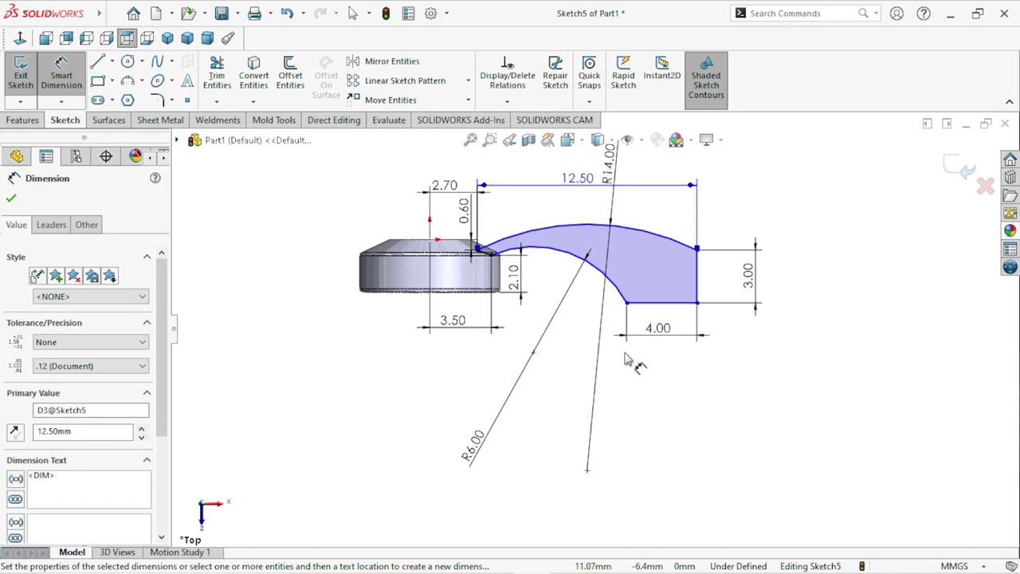
scroll(626, 360, "up", 1)
scroll(649, 328, "down", 1)
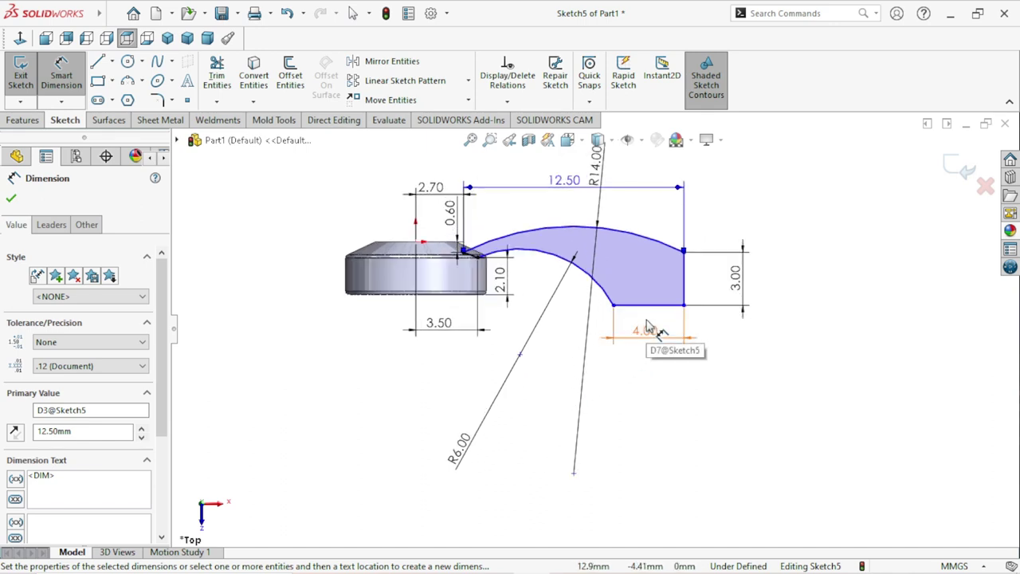
scroll(648, 327, "up", 1)
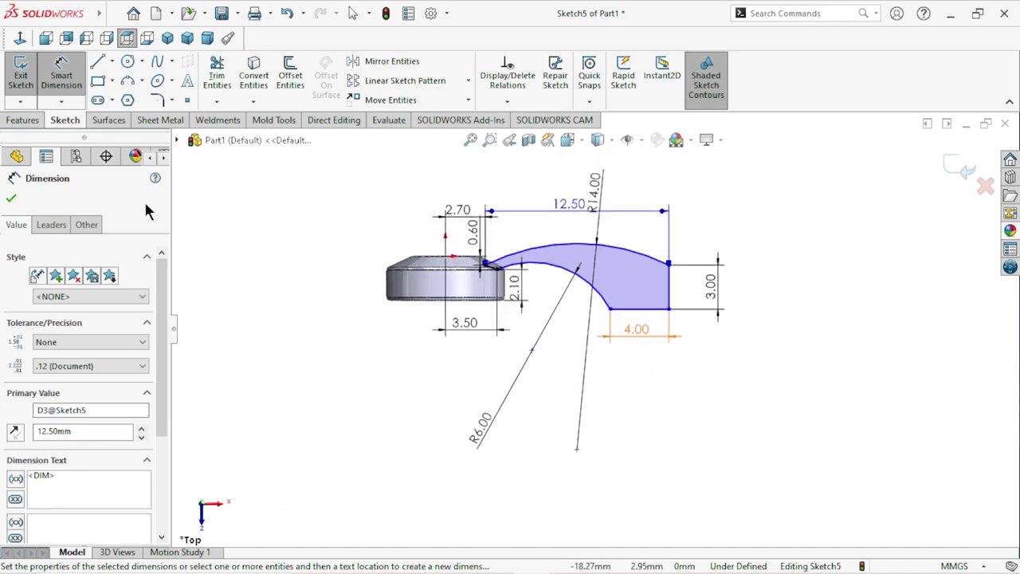
Step: Fully define Sketch5's latch-arm profile with Fully Define Sketch and accept it
left_click(13, 195)
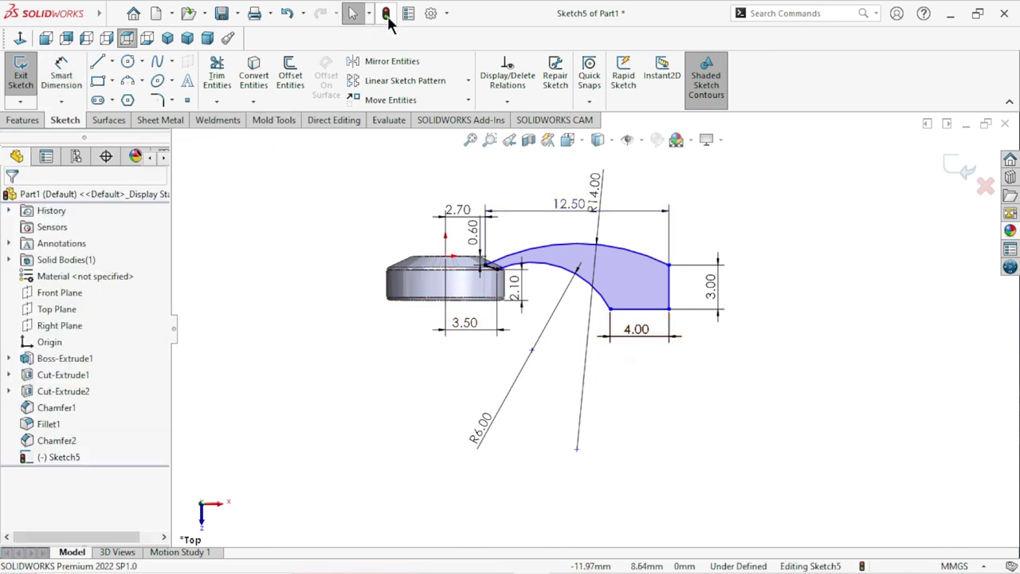
left_click(495, 96)
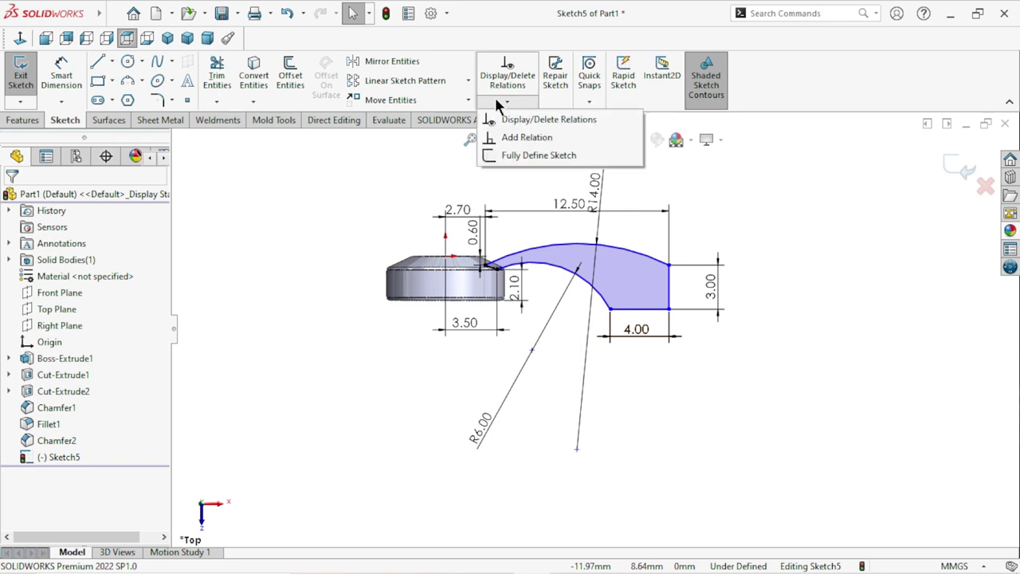
left_click(526, 154)
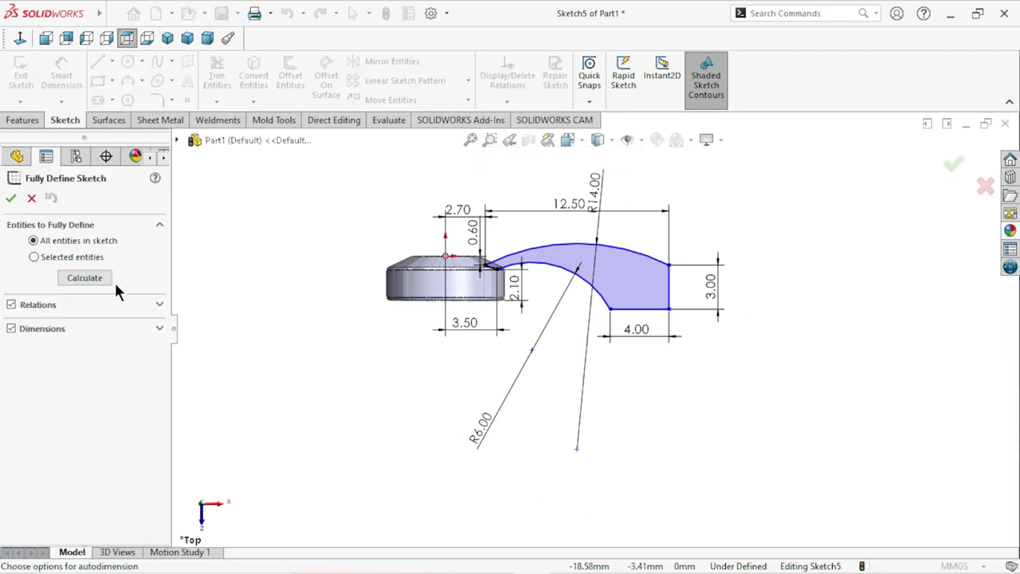
left_click(102, 281)
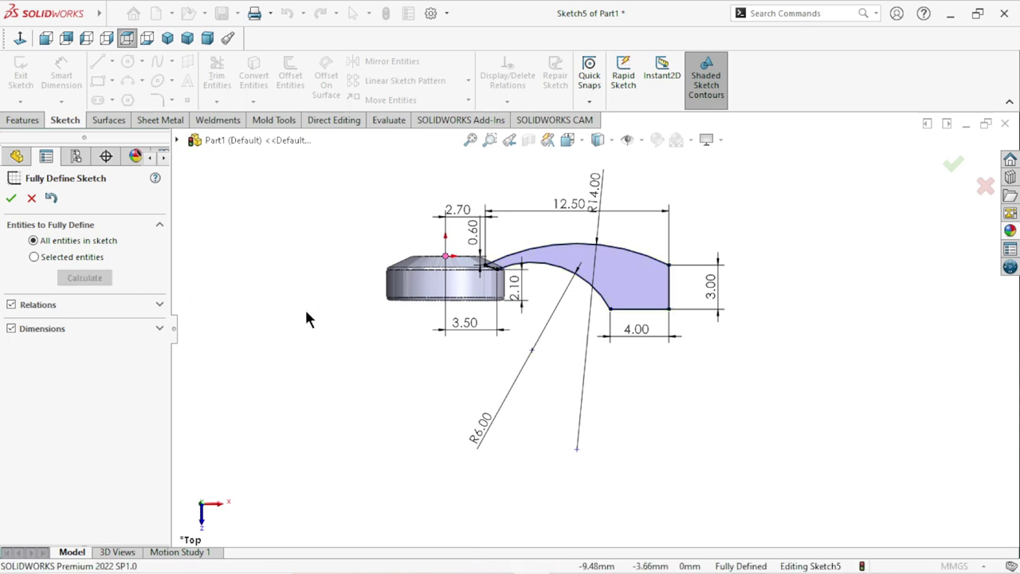
left_click(11, 199)
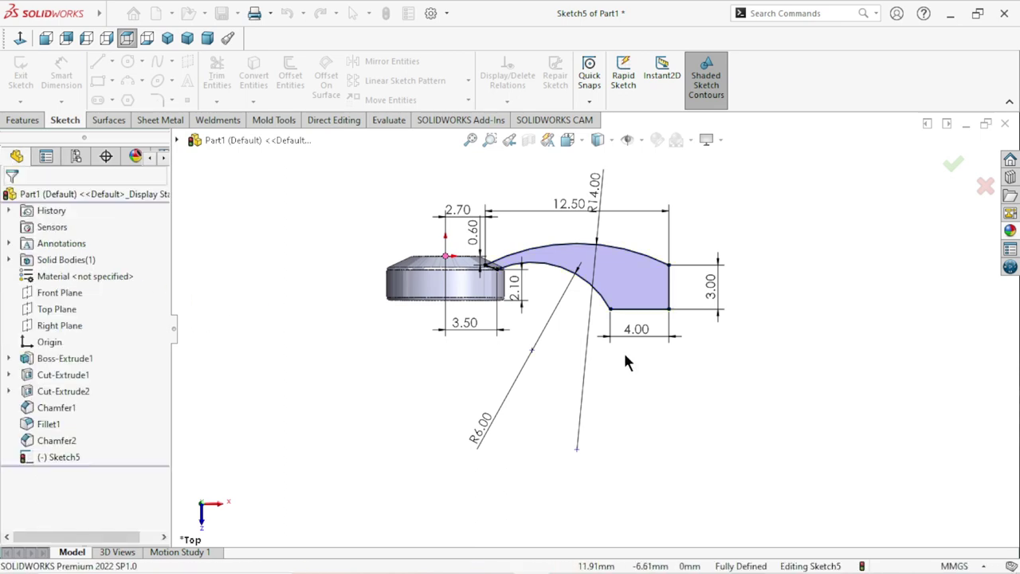
scroll(607, 309, "down", 2)
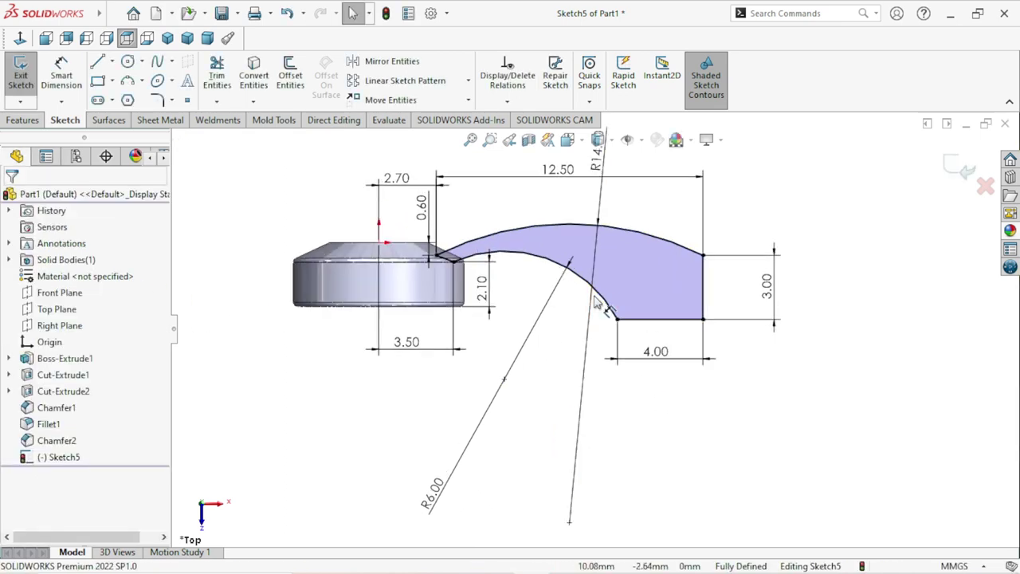
scroll(606, 351, "up", 2)
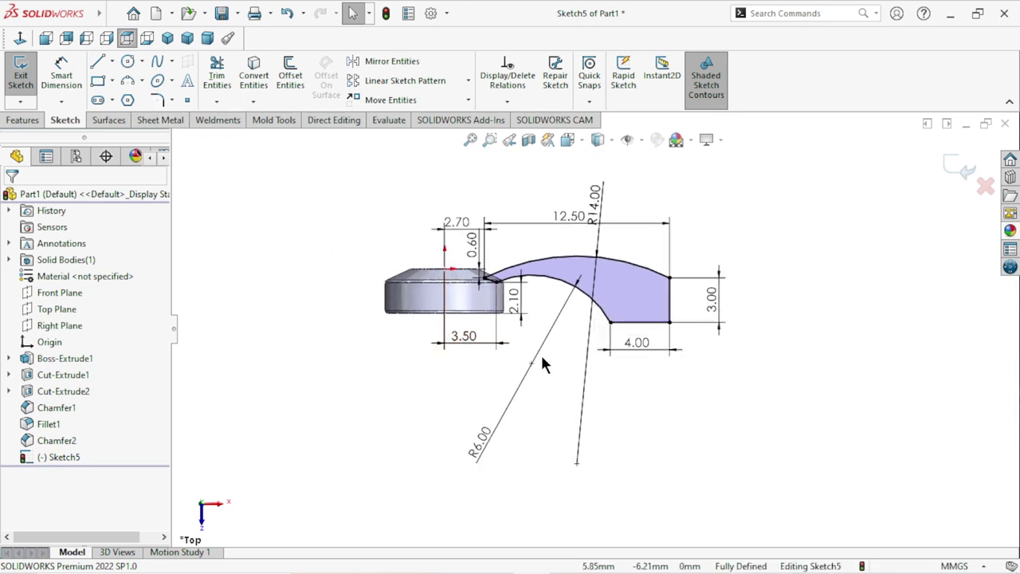
scroll(541, 355, "up", 3)
scroll(679, 366, "down", 2)
scroll(676, 367, "down", 1)
scroll(676, 367, "down", 1)
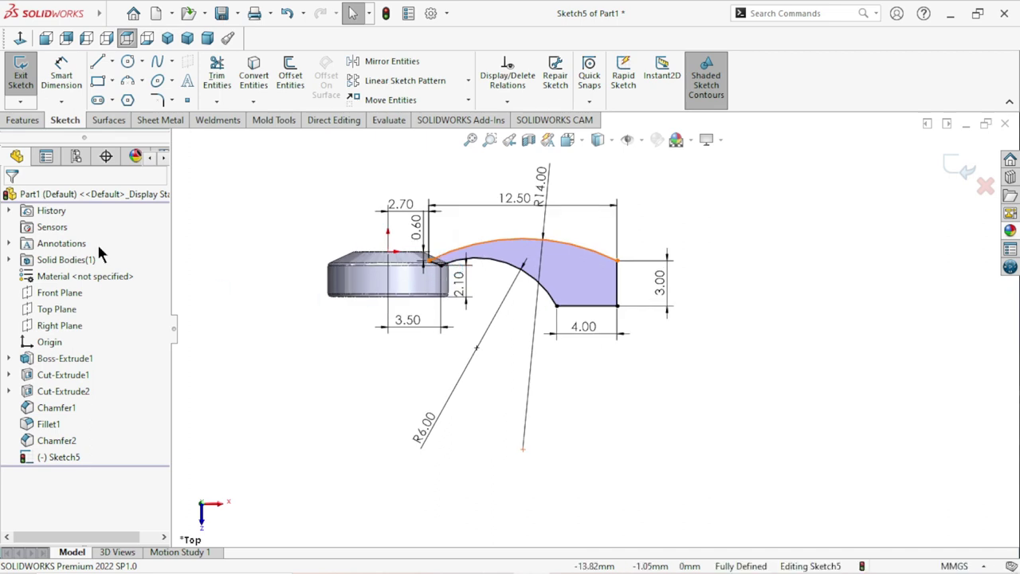
left_click(23, 120)
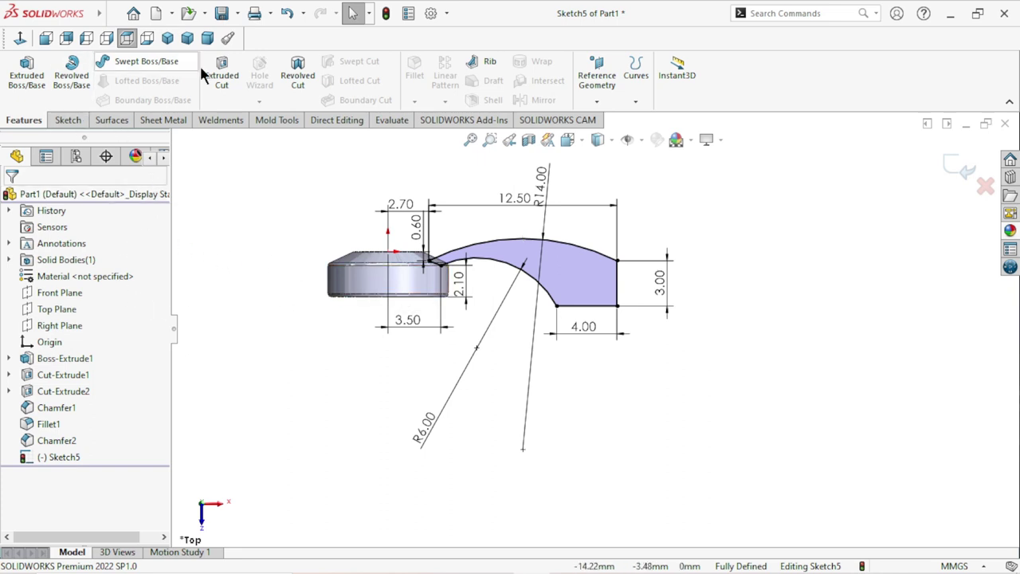
Step: Extrude the latch-arm sketch 4 mm Mid Plane, then orbit to inspect the arm
left_click(36, 75)
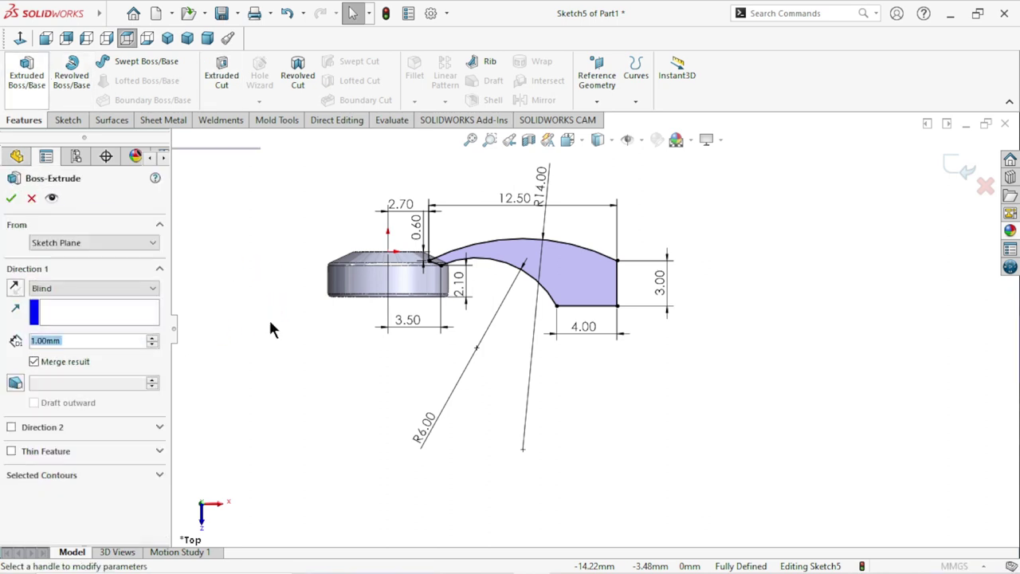
left_click(75, 293)
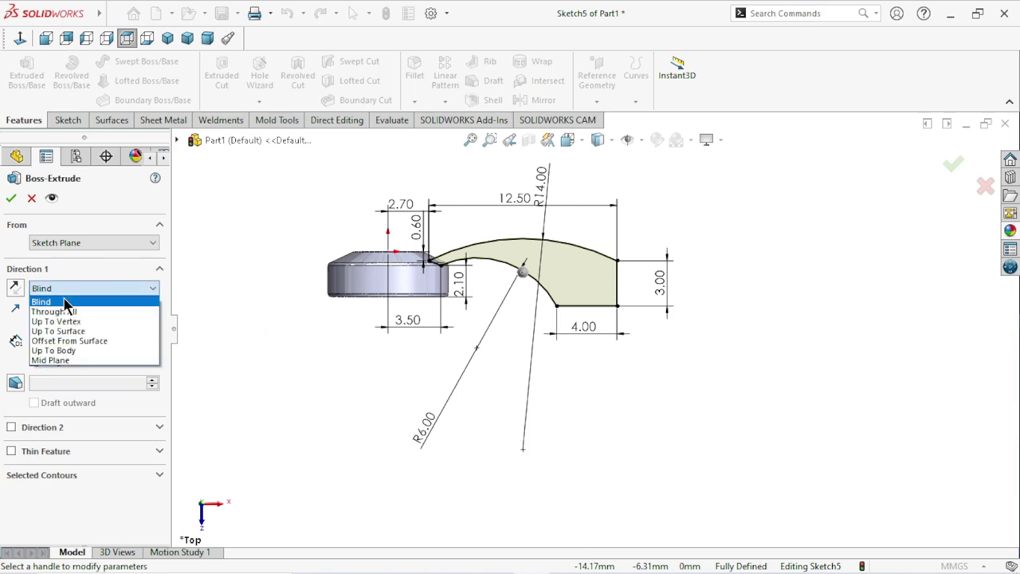
left_click(64, 359)
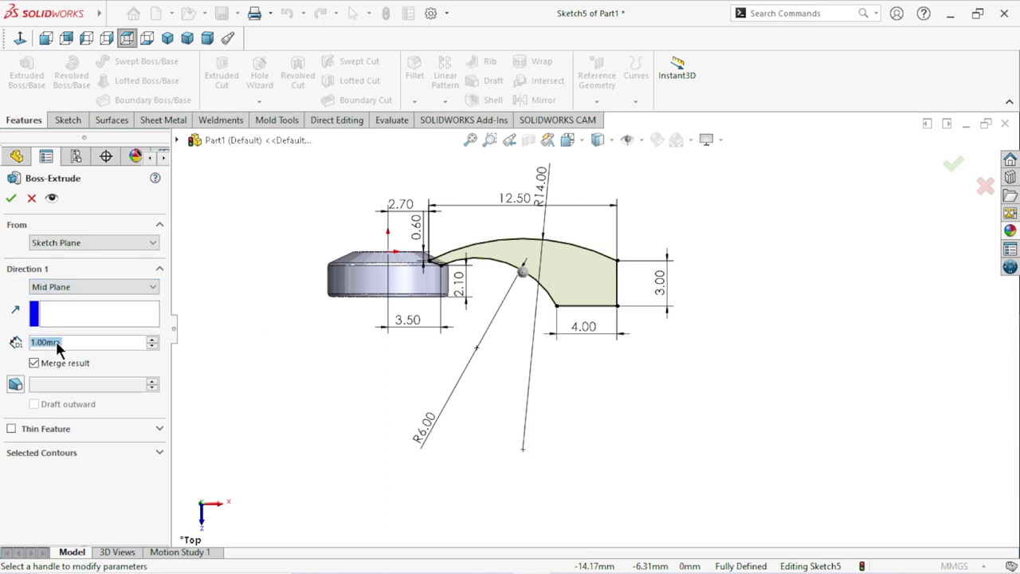
type("4")
key("Return")
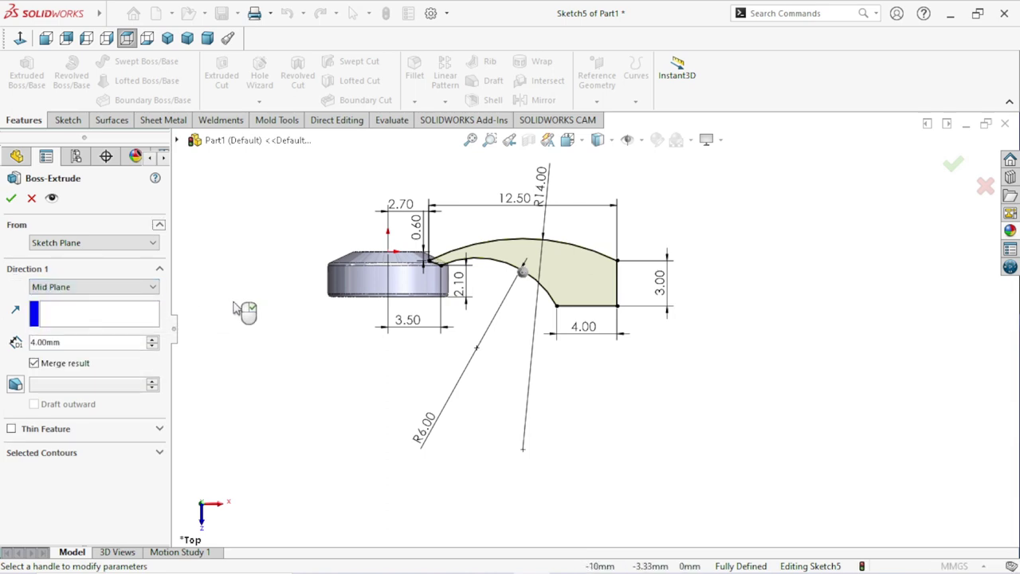
middle_click_drag(581, 289, 529, 349)
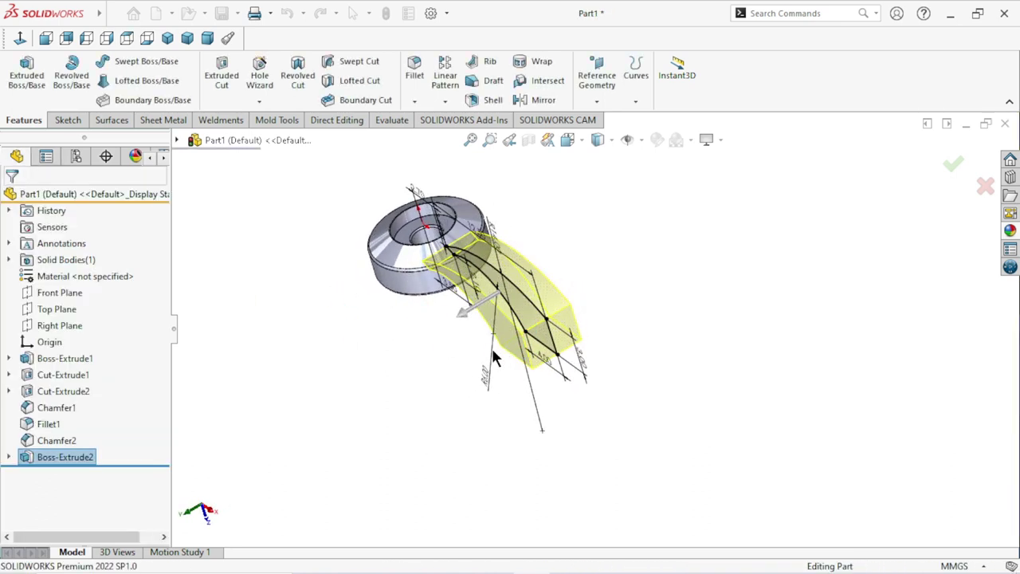
mouse_move(549, 323)
middle_mouse_down()
mouse_move(707, 257)
mouse_move(696, 250)
mouse_move(678, 391)
mouse_move(719, 207)
mouse_move(722, 223)
mouse_move(646, 255)
middle_mouse_up()
Step: Start a new sketch on the arm's end face and view it Normal To
left_click(624, 354)
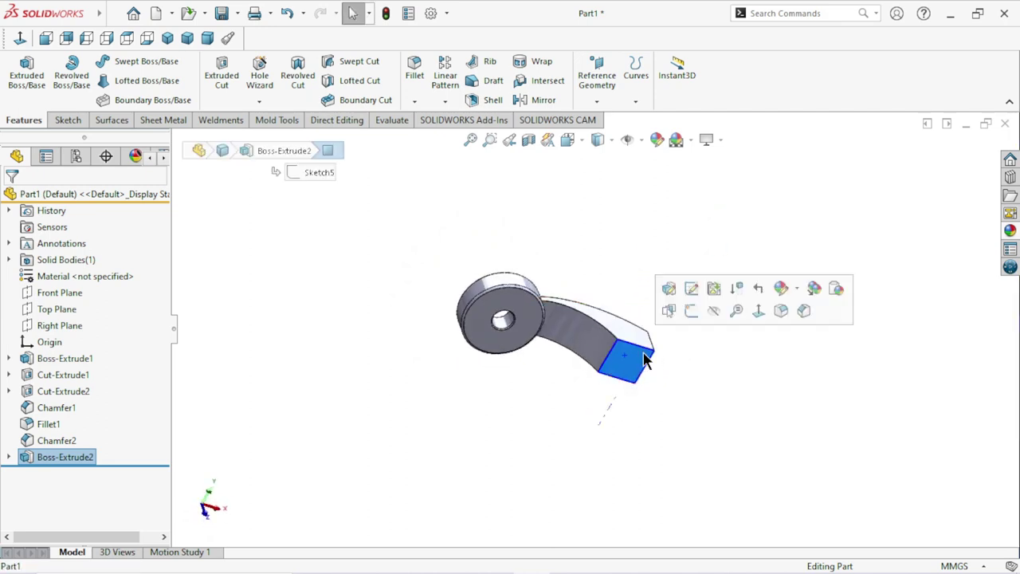
left_click(691, 317)
left_click(19, 38)
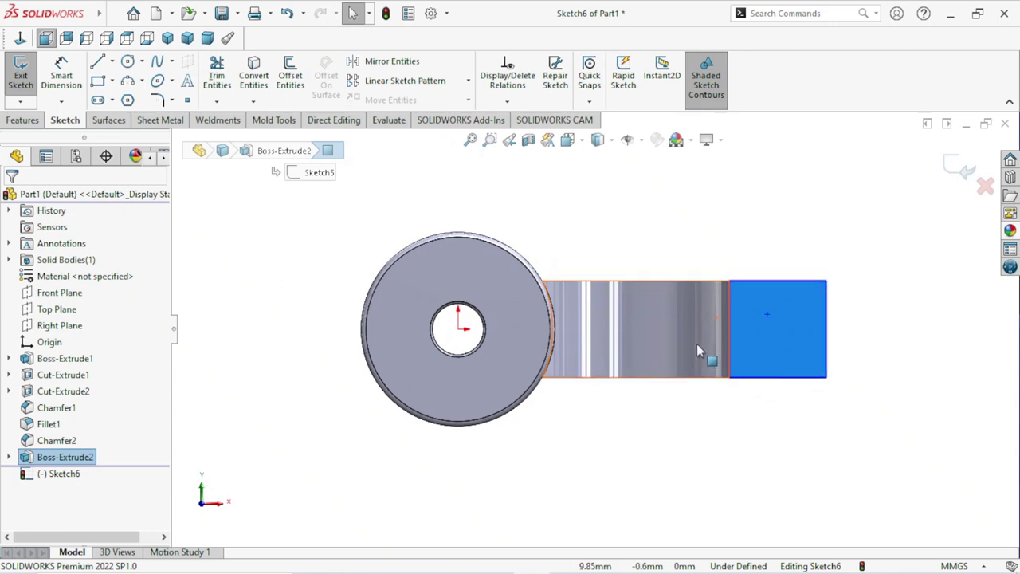
scroll(694, 355, "up", 2)
scroll(697, 357, "up", 3)
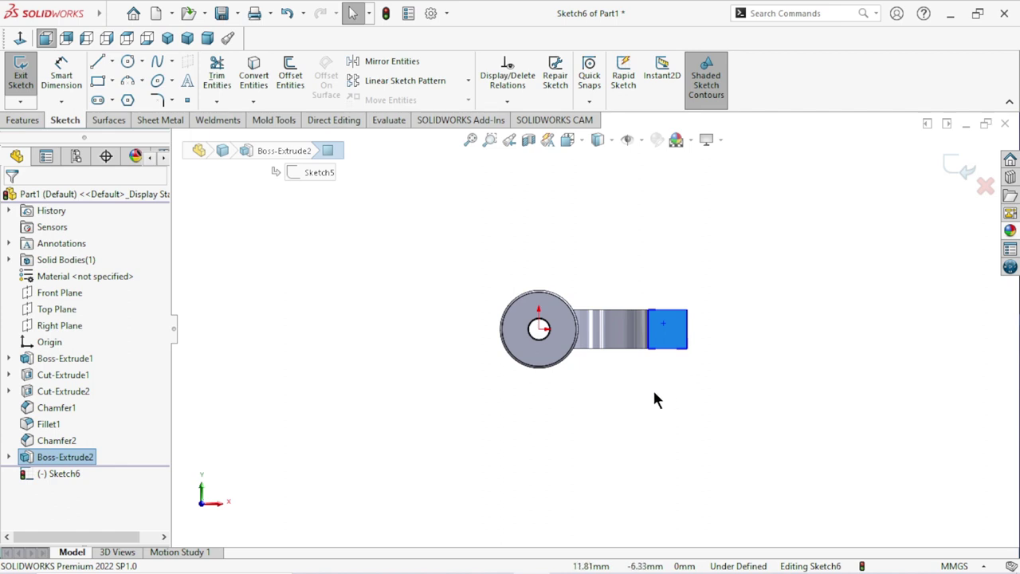
scroll(637, 354, "down", 1)
scroll(582, 314, "down", 2)
scroll(581, 313, "down", 1)
scroll(581, 312, "down", 1)
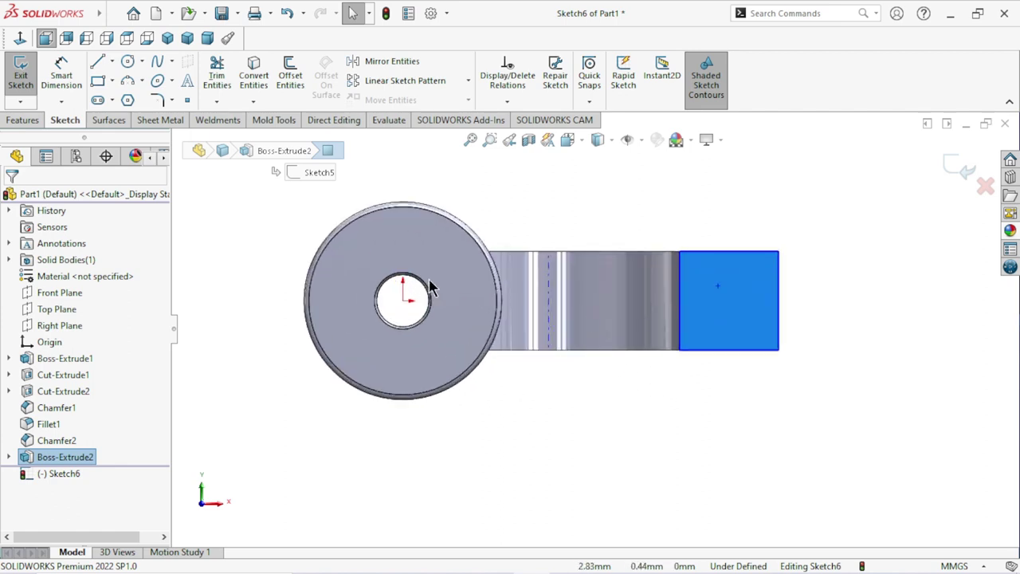
scroll(558, 257, "down", 3)
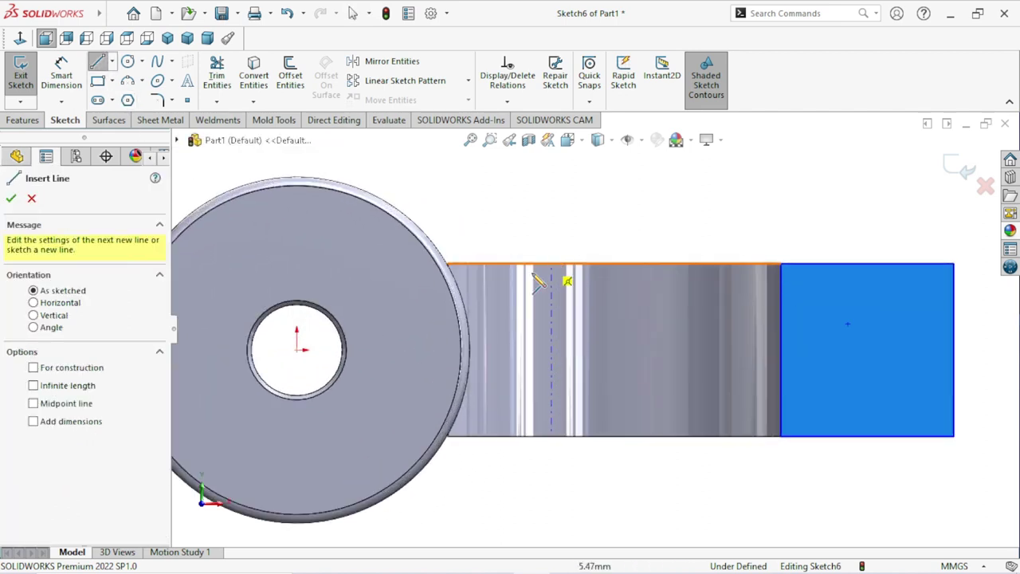
Step: Draw a 3 Point Arc from the disc's edge across the arm
left_click(129, 81)
left_click(431, 257)
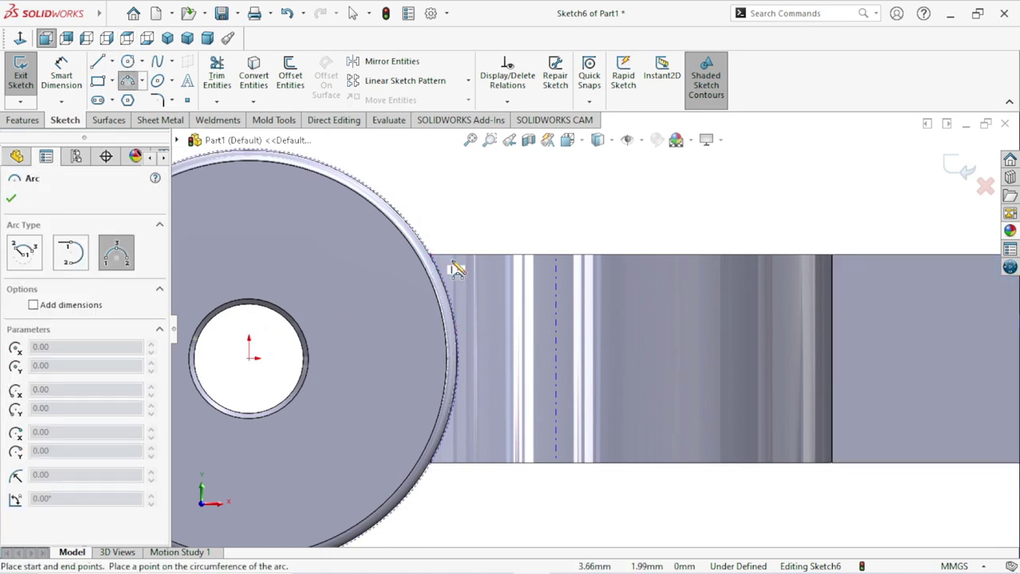
scroll(553, 286, "up", 3)
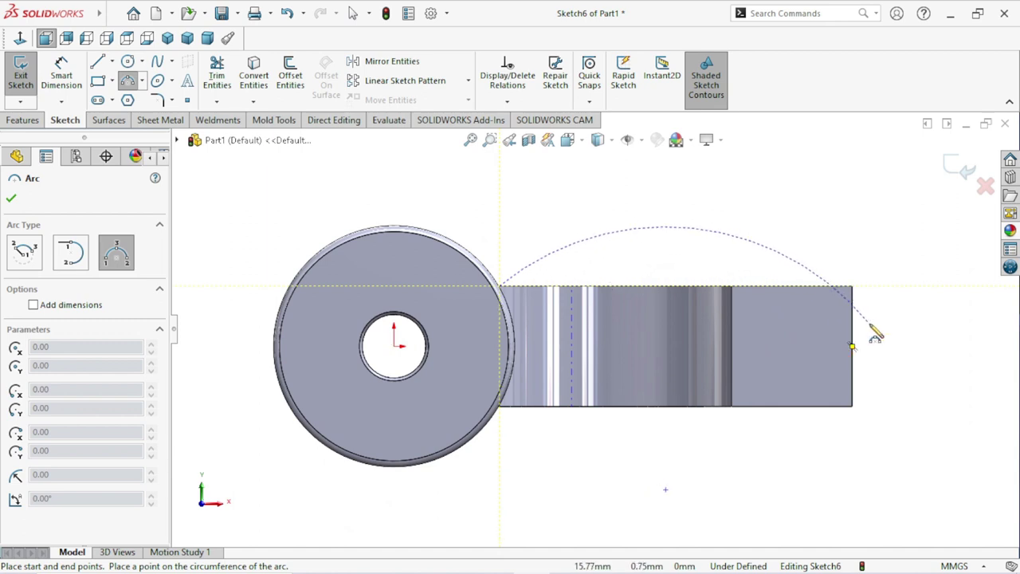
left_click(871, 327)
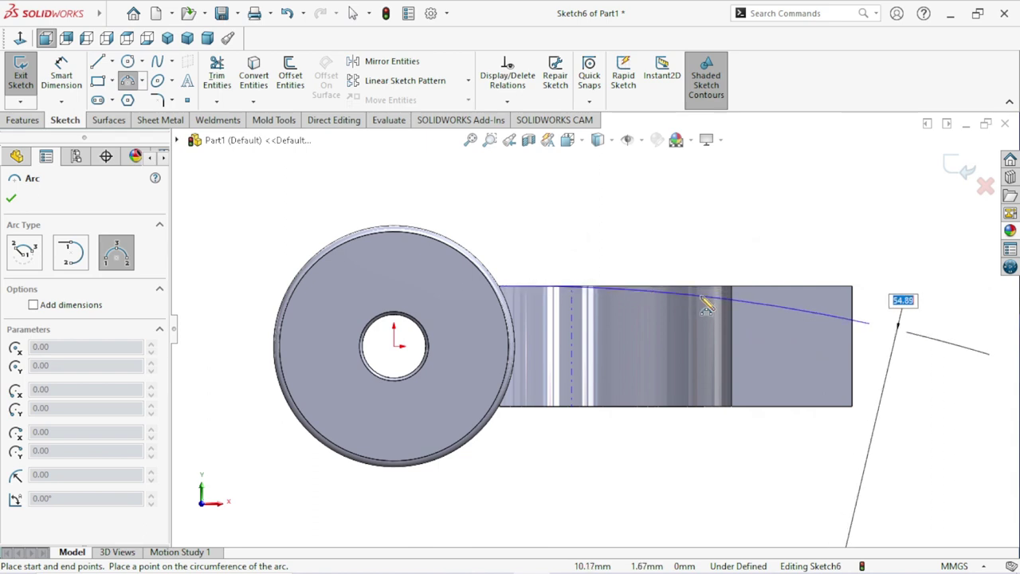
left_click(706, 307)
right_click(655, 245)
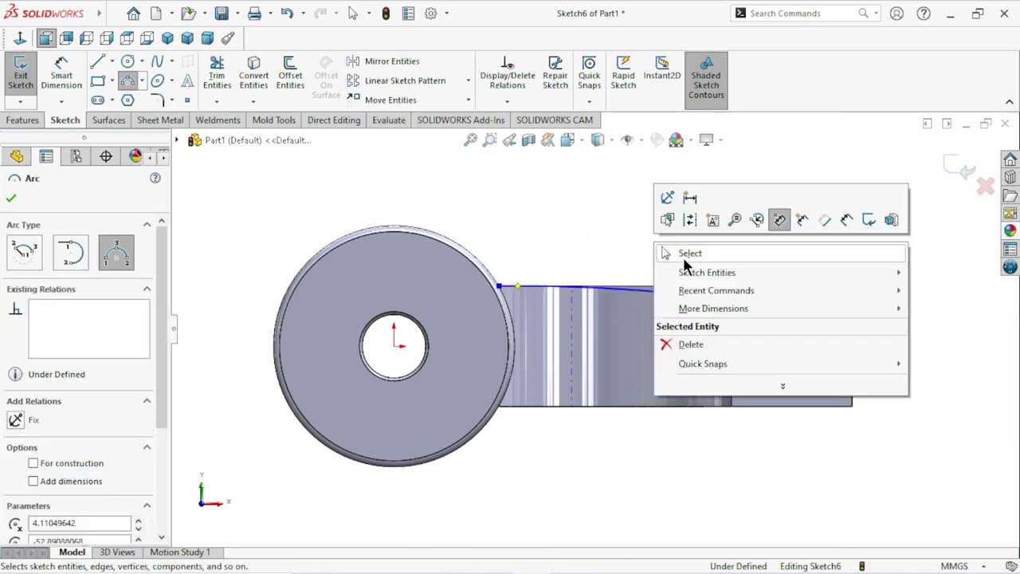
left_click(687, 253)
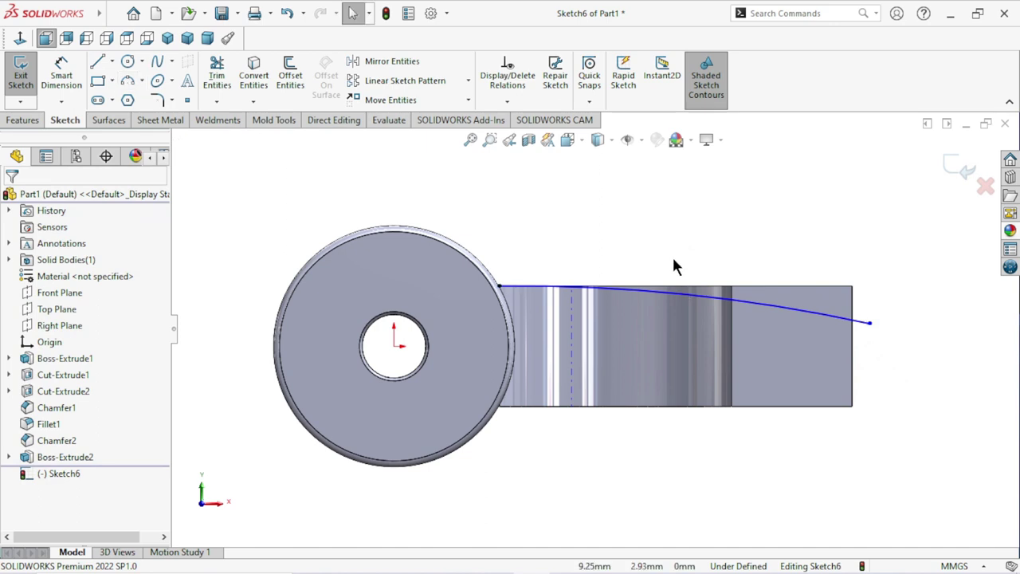
scroll(629, 335, "up", 2)
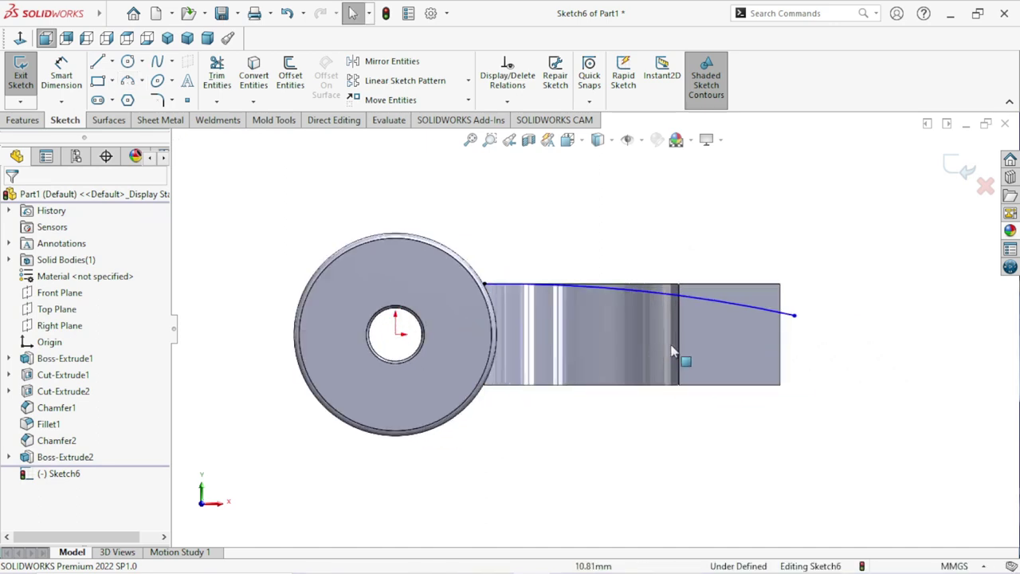
scroll(685, 349, "up", 2)
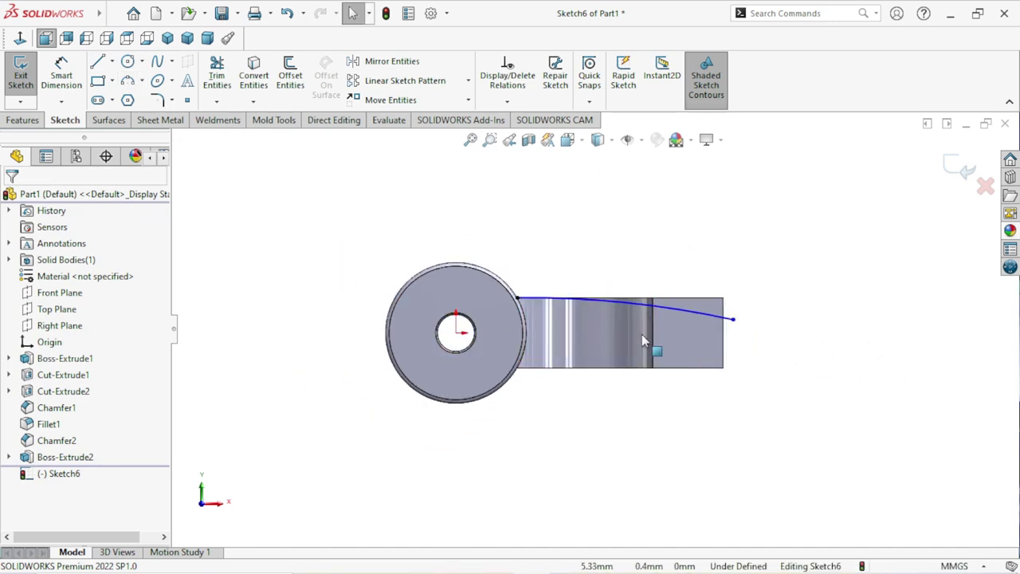
Step: Add a horizontal centerline from the hole centre out to the right
left_click(112, 62)
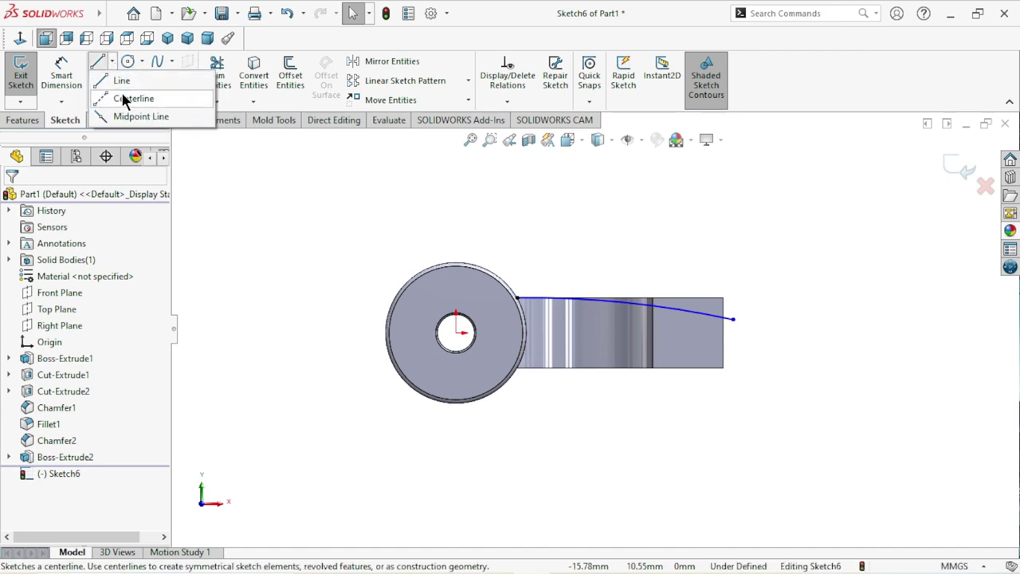
left_click(120, 94)
left_click(456, 333)
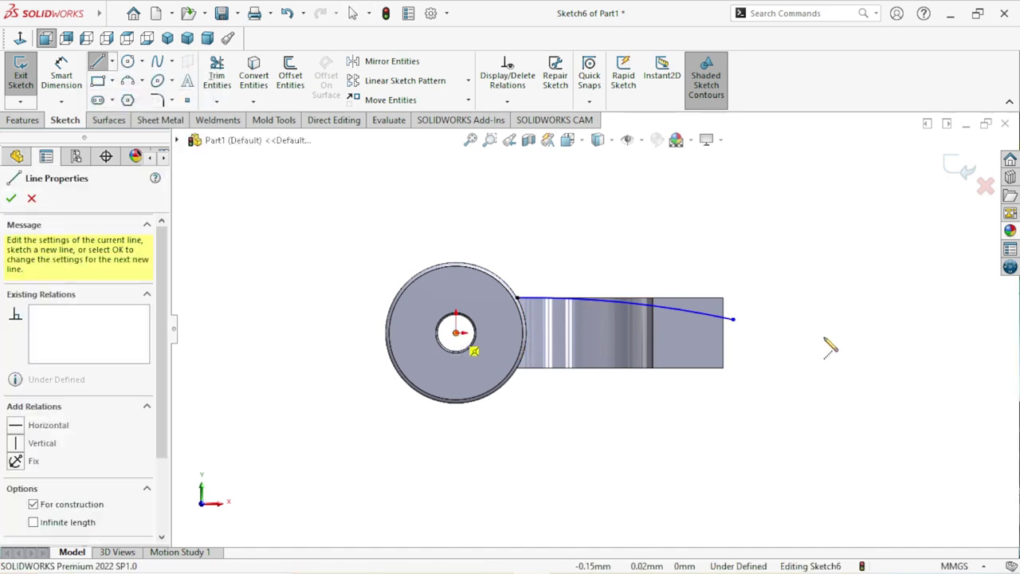
left_click(824, 333)
right_click(833, 291)
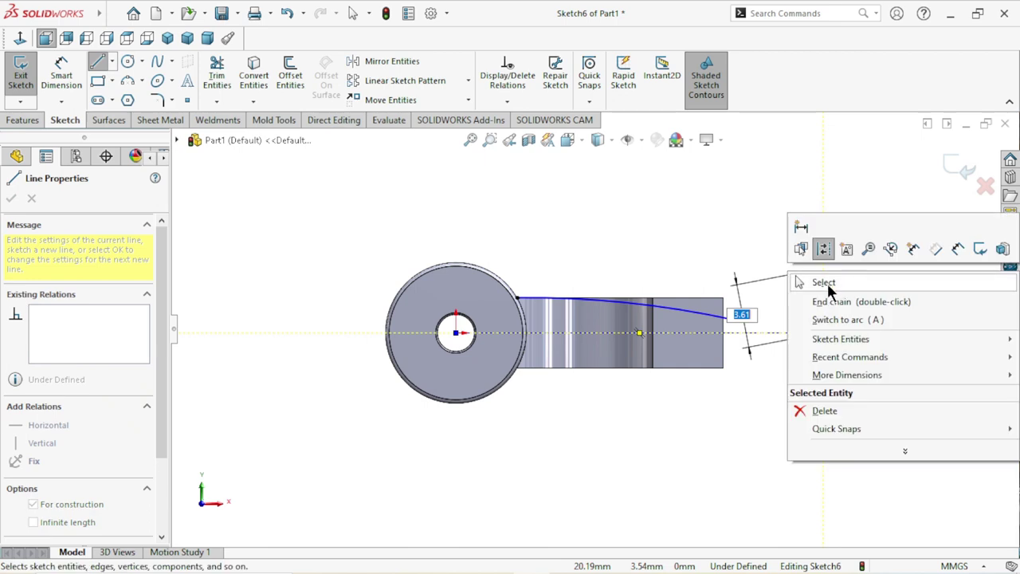
left_click(846, 298)
key("Escape")
scroll(646, 371, "up", 2)
scroll(646, 370, "down", 1)
scroll(679, 343, "down", 1)
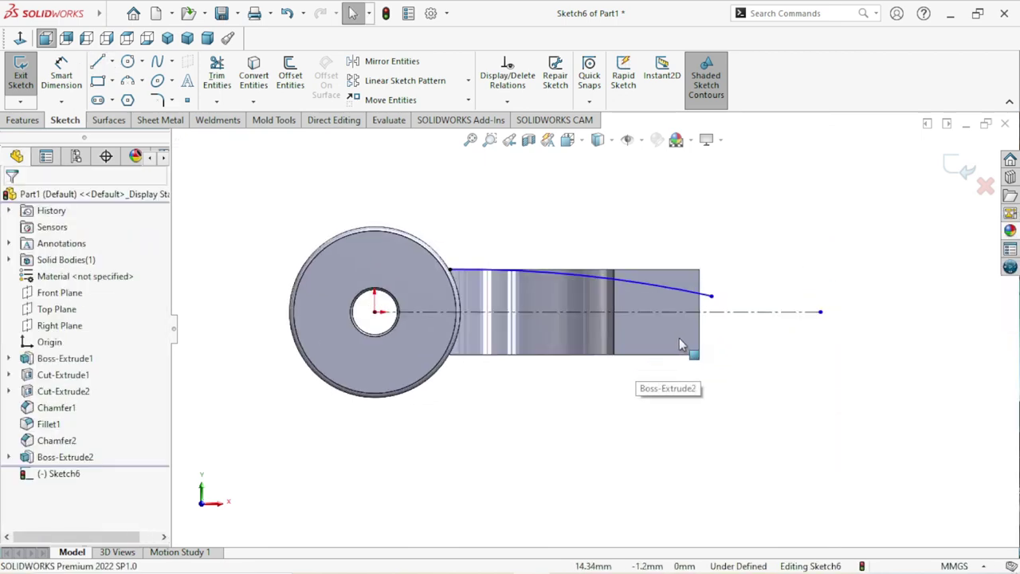
scroll(633, 322, "down", 1)
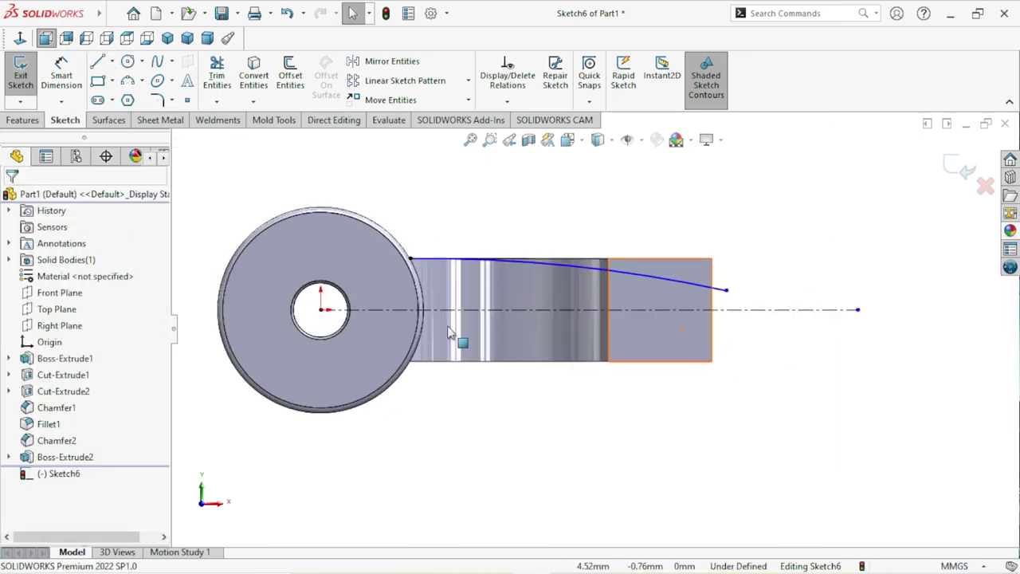
Step: Dimension the arc's radius to 45 mm
left_click(62, 76)
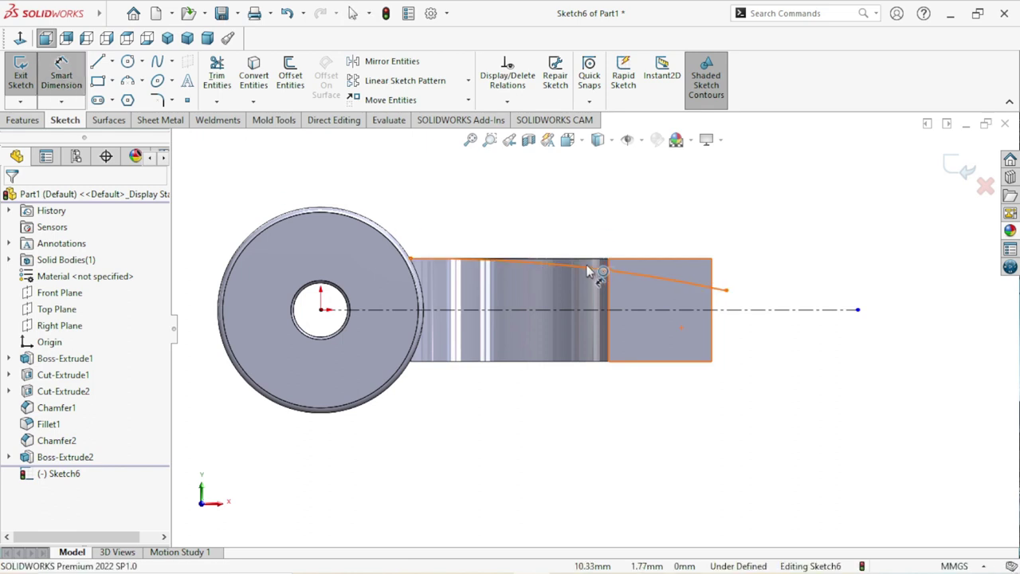
left_click(596, 268)
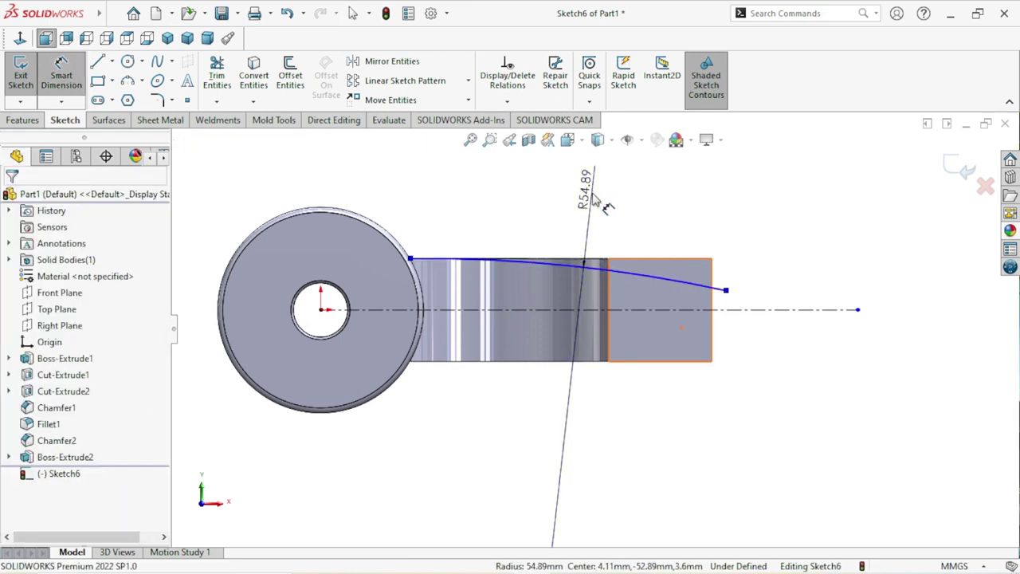
left_click(596, 200)
type("45")
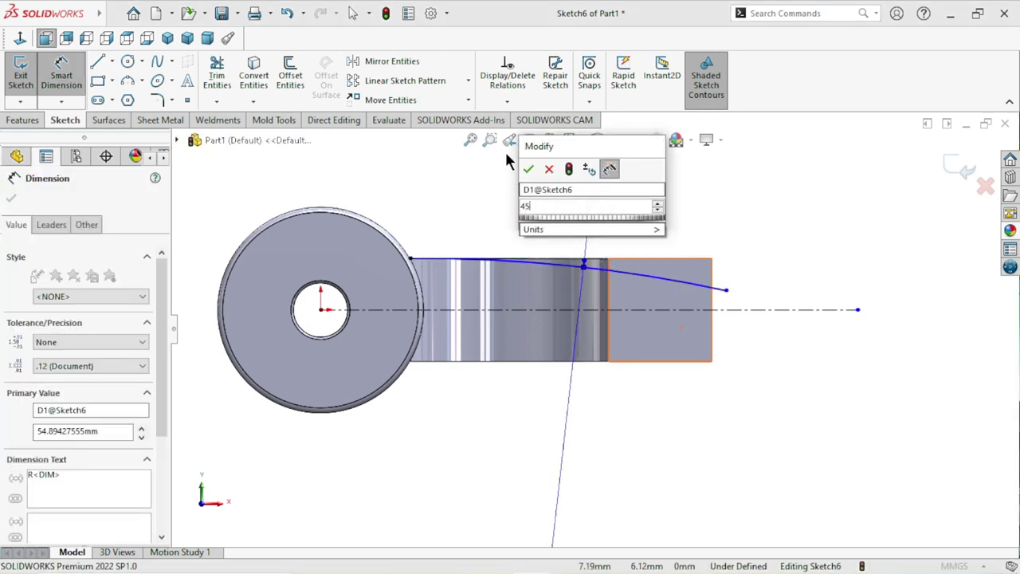
left_click(530, 169)
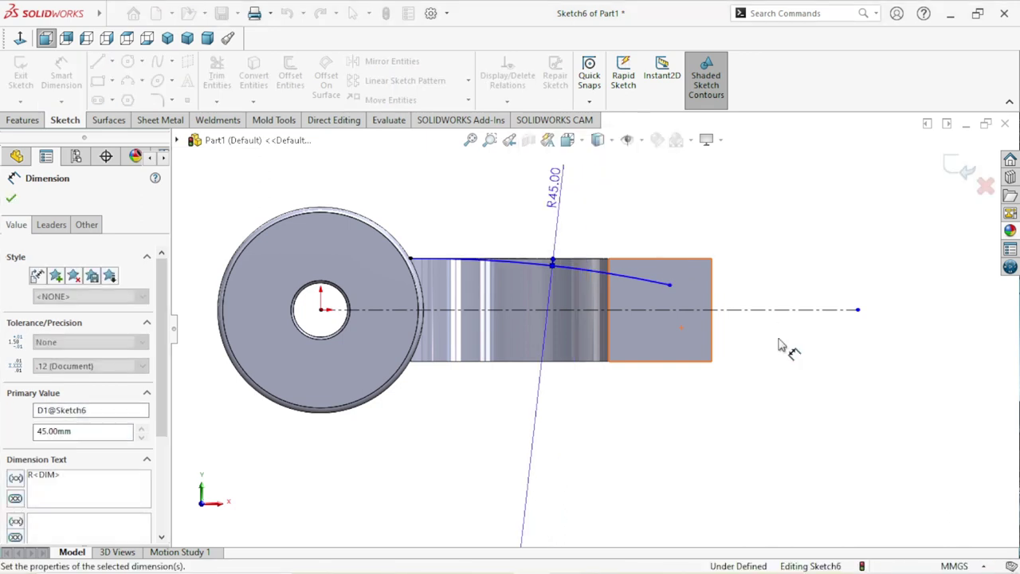
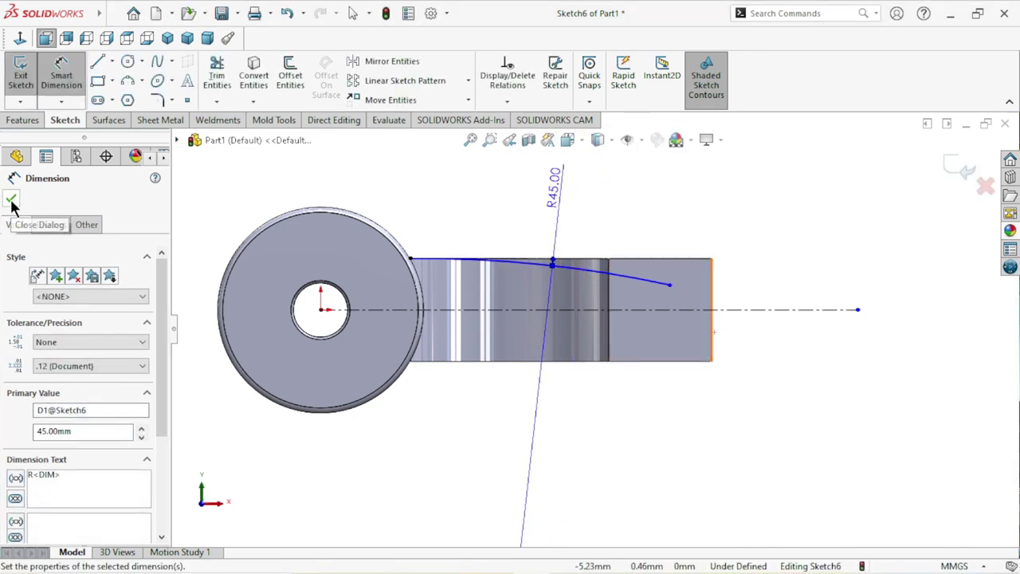
Step: Dimension the curve's horizontal span, correcting it from 11.73 to 12.50 mm
left_click(411, 259)
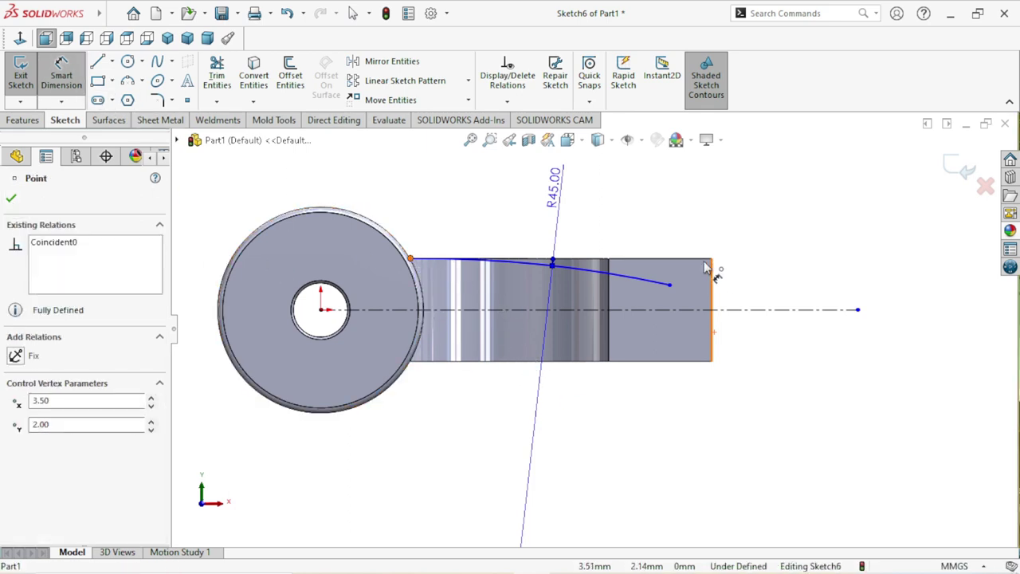
left_click(669, 285)
left_click(524, 203)
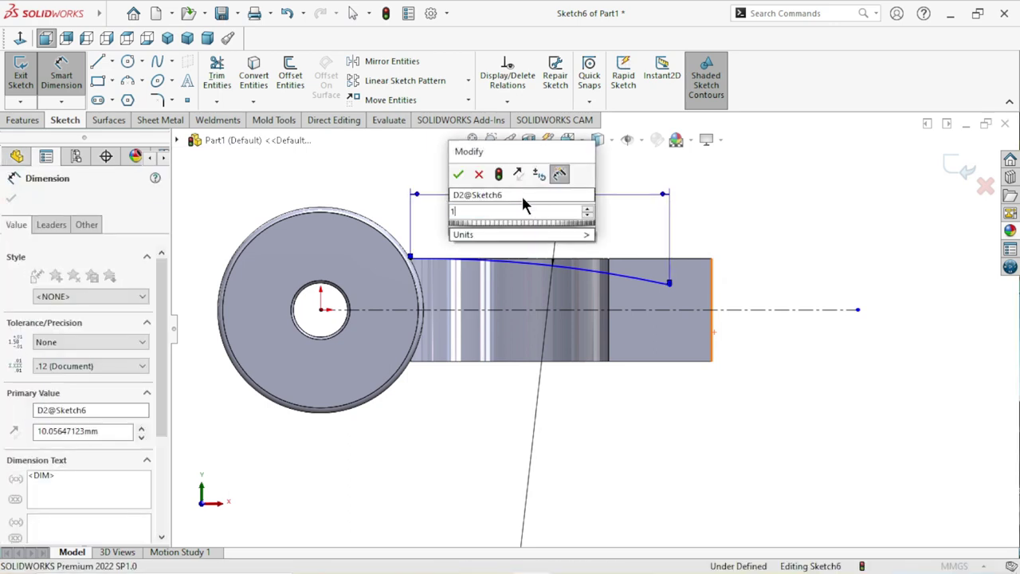
type("11.73")
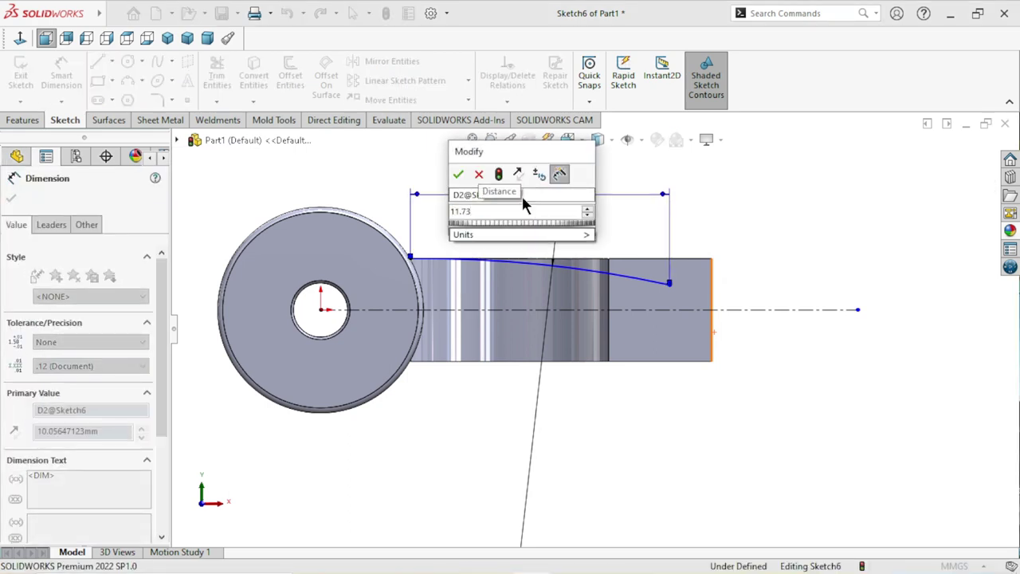
left_click(460, 174)
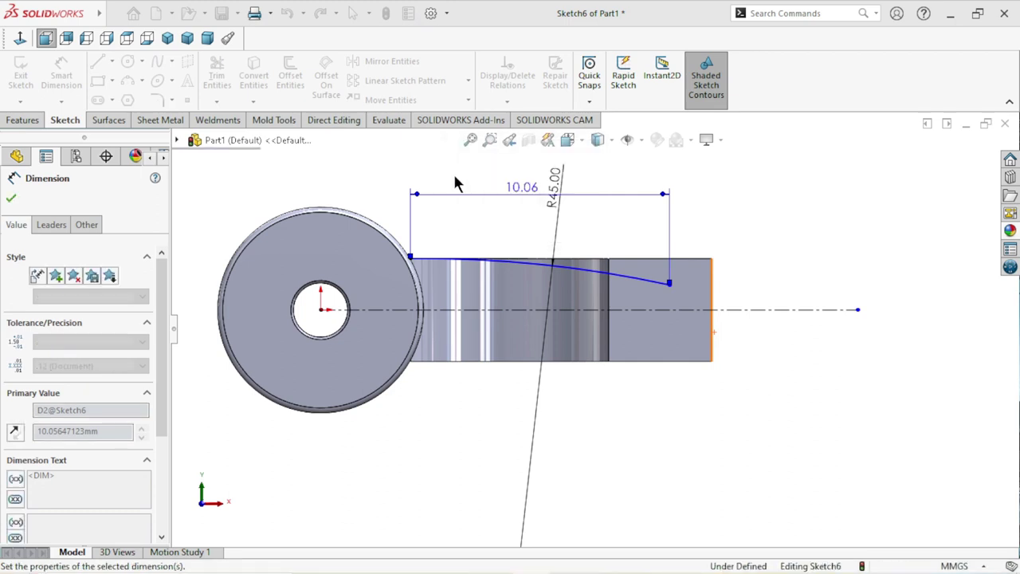
scroll(725, 292, "down", 2)
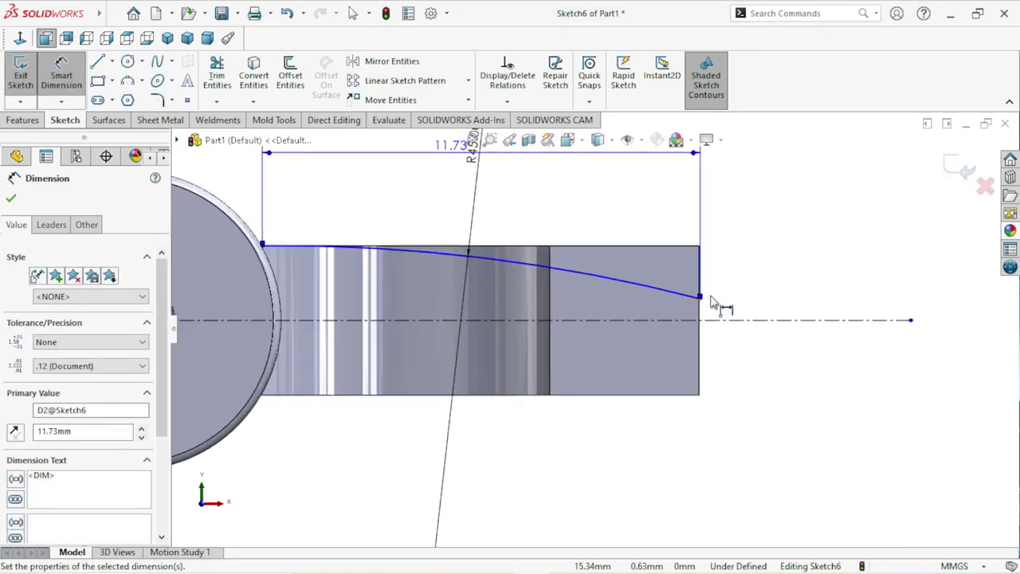
scroll(683, 319, "up", 1)
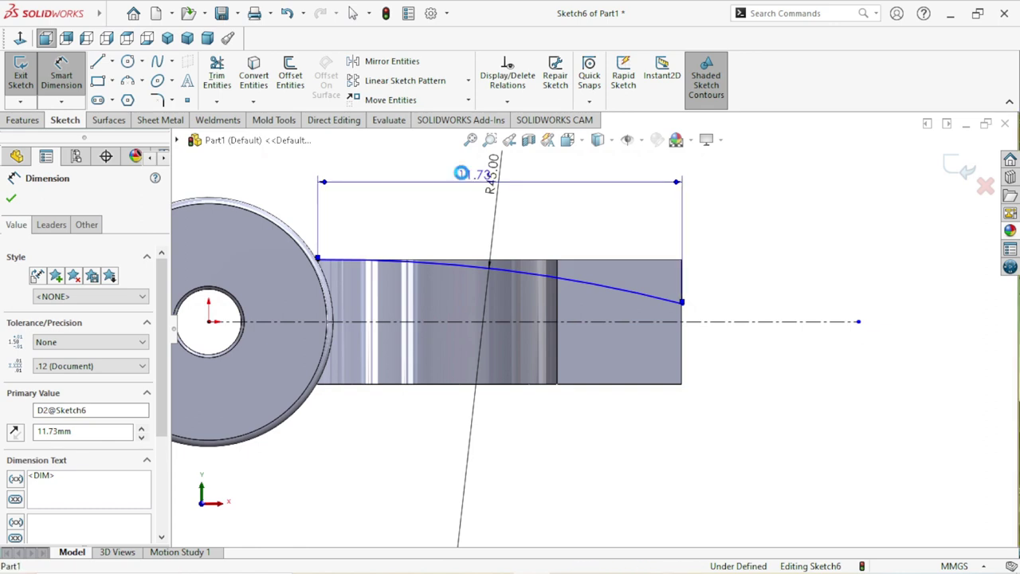
double_click(459, 175)
type("1")
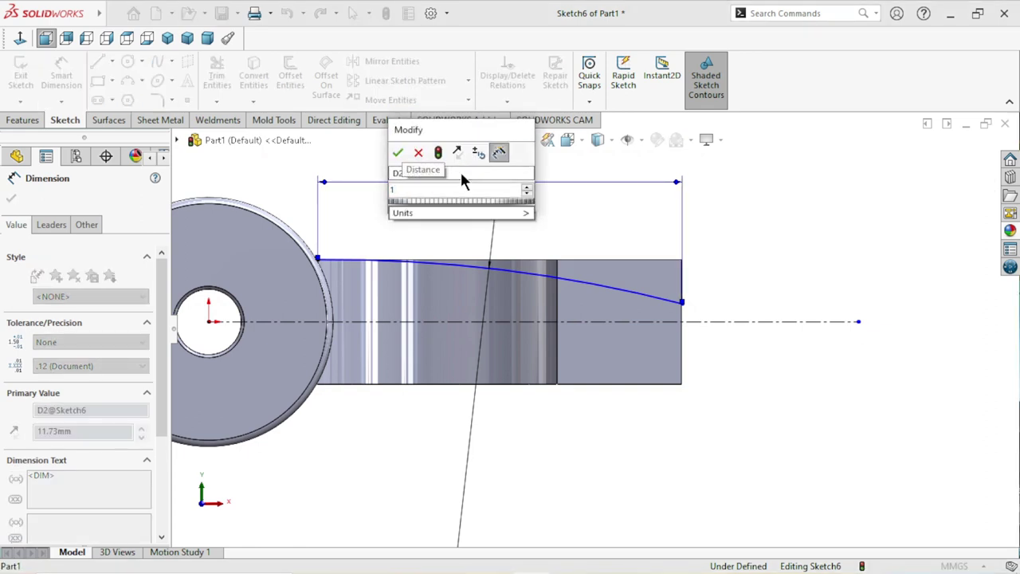
type("2.5")
left_click(398, 153)
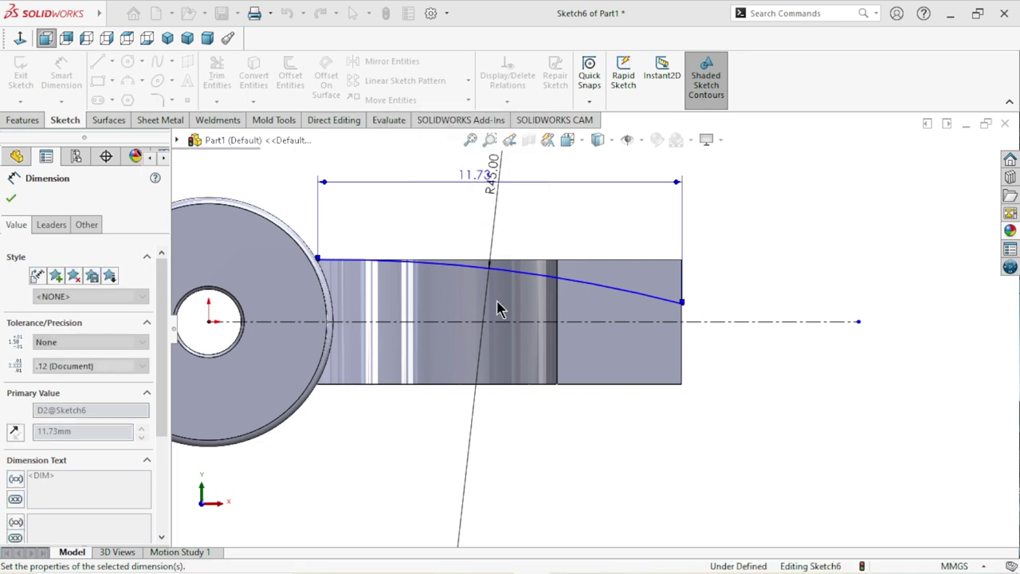
scroll(561, 321, "up", 3)
scroll(530, 321, "down", 3)
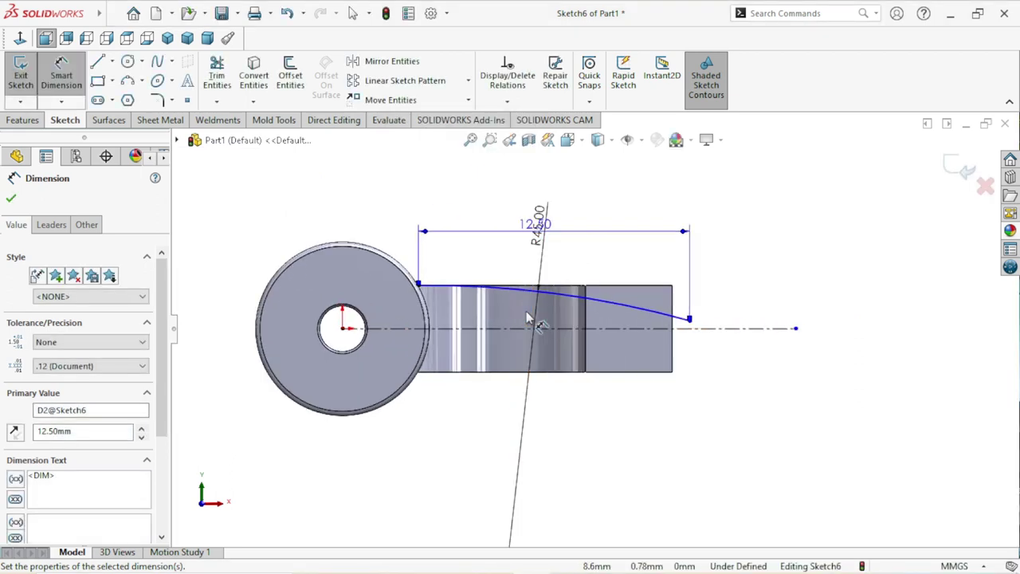
left_click(11, 201)
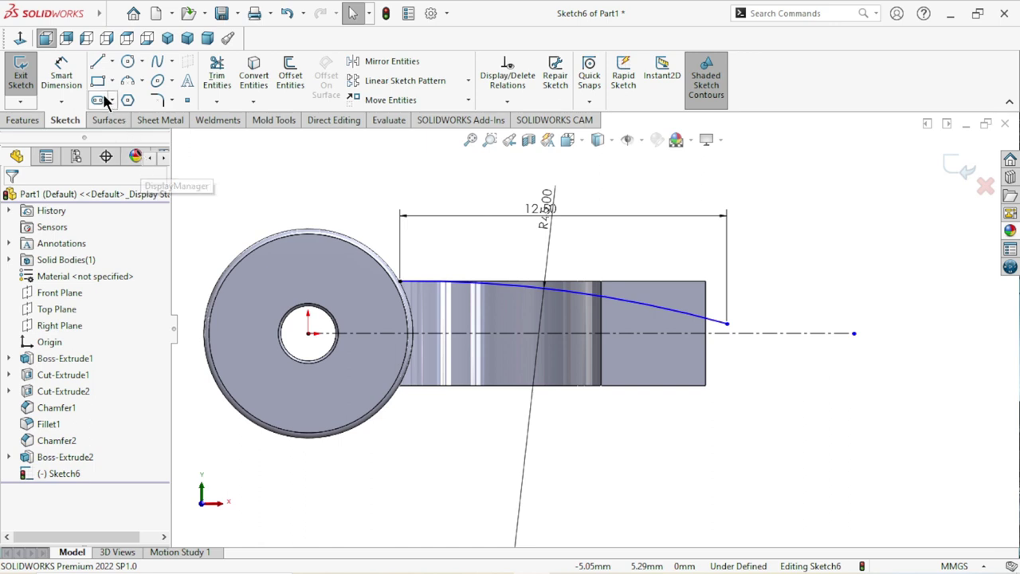
Step: Add a 0.50 mm vertical offset between the curve's end point and the centreline
left_click(69, 73)
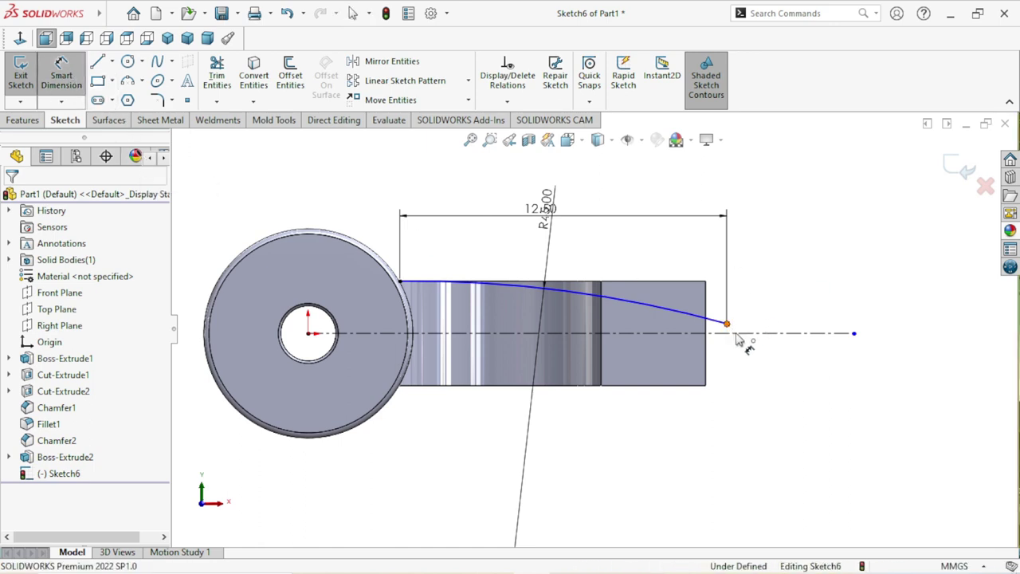
left_click(737, 338)
left_click(775, 333)
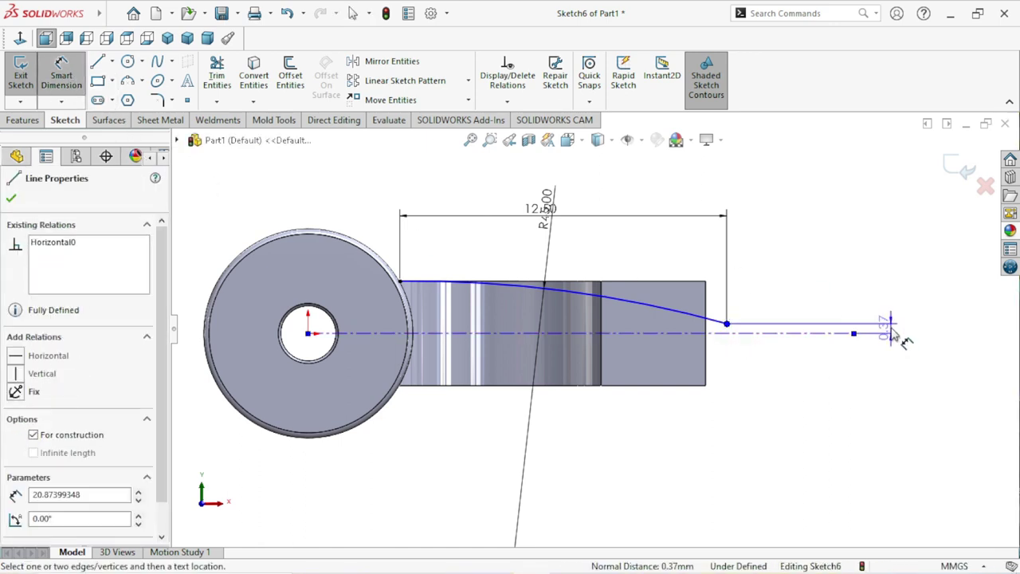
left_click(893, 300)
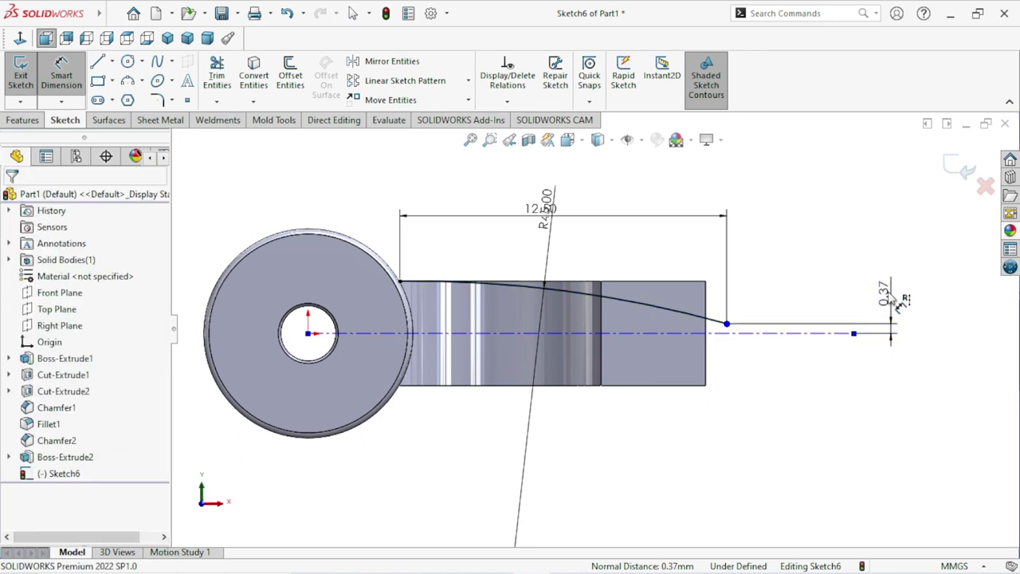
left_click(899, 298)
type("0.5")
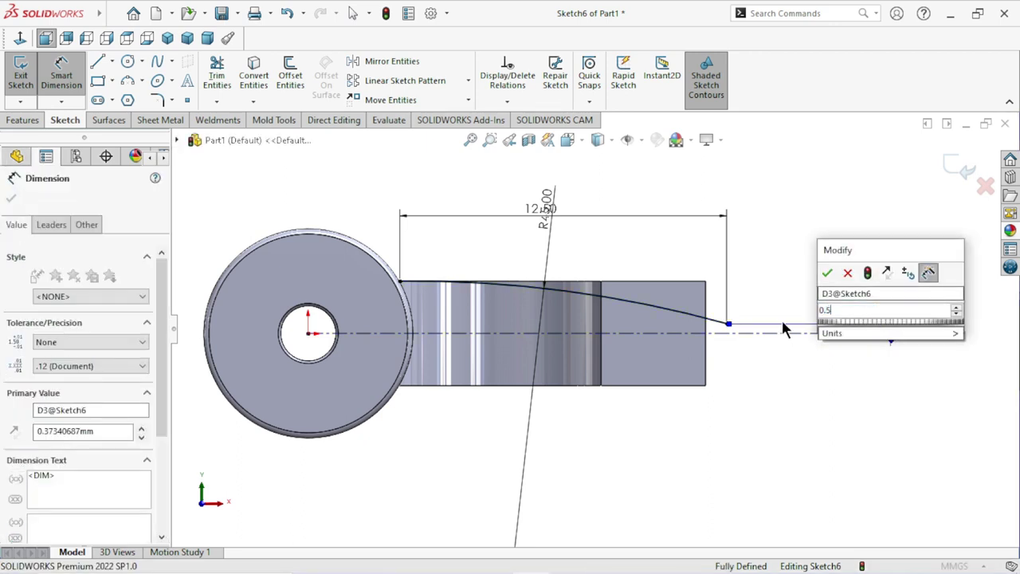
left_click(829, 274)
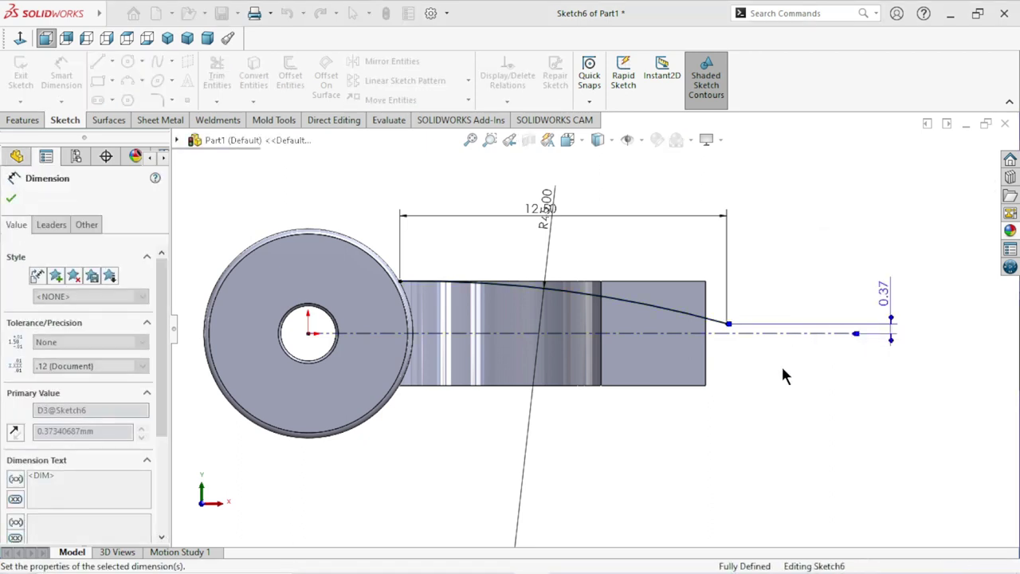
key("f")
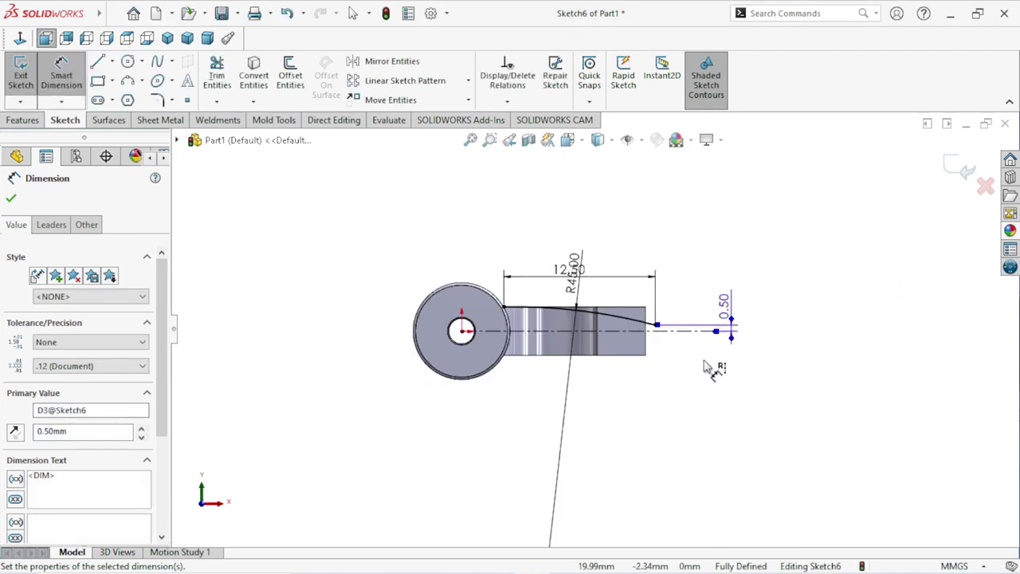
scroll(705, 367, "down", 1)
scroll(510, 348, "down", 1)
scroll(511, 349, "down", 1)
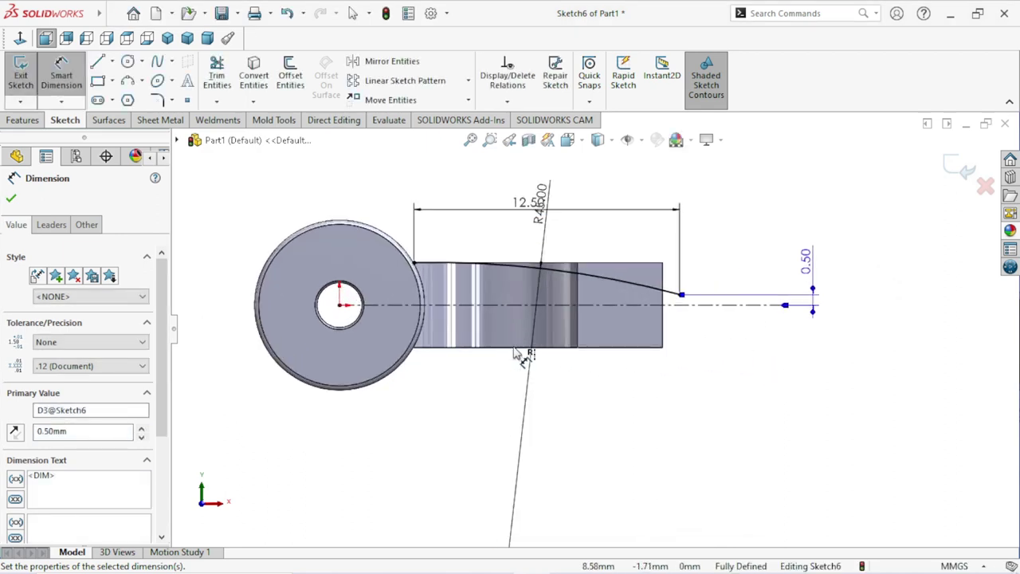
left_click(11, 200)
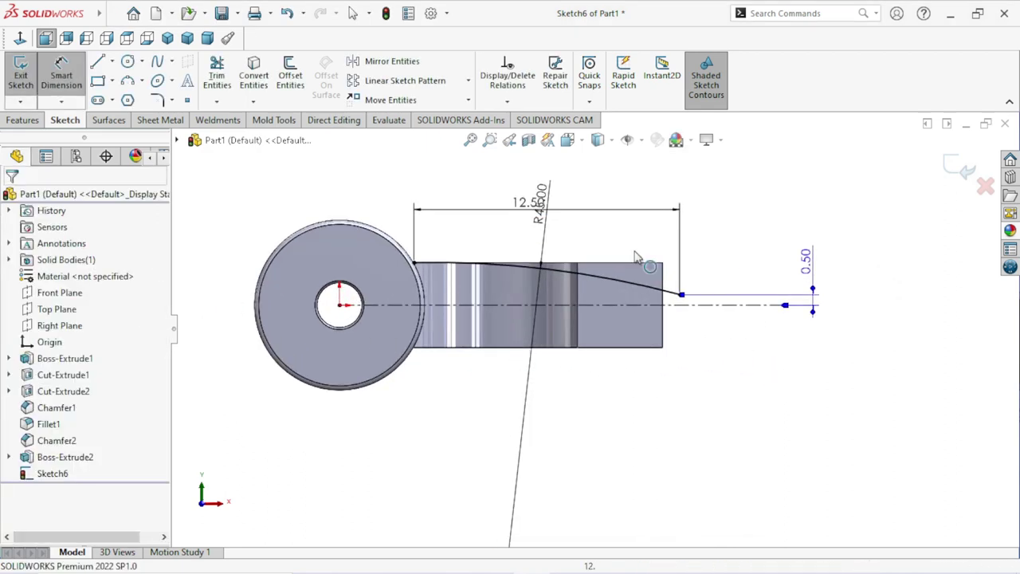
Step: Close the curved outline with a vertical line and a line back to the circle-edge point
left_click(97, 64)
left_click(679, 294)
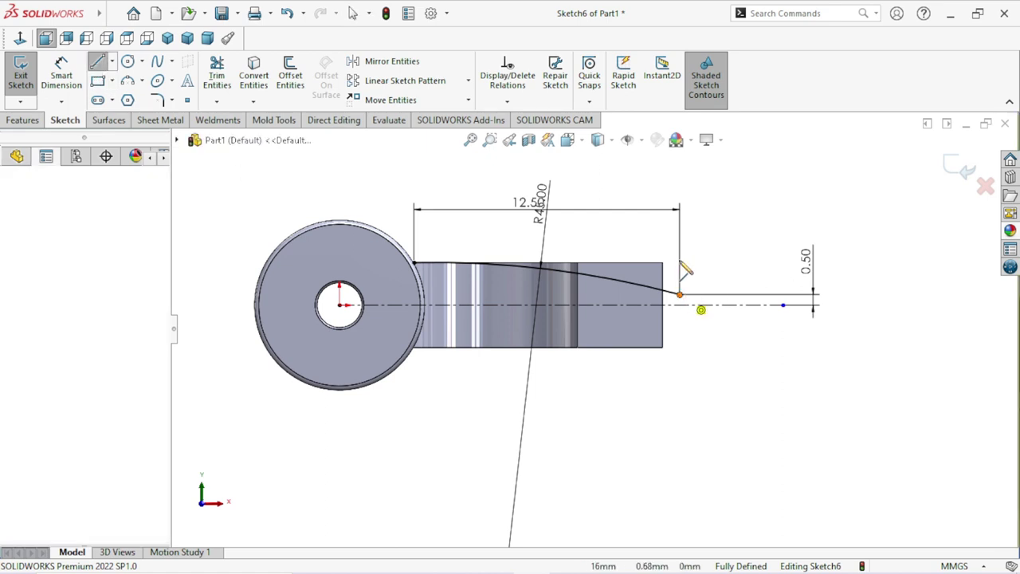
left_click(679, 233)
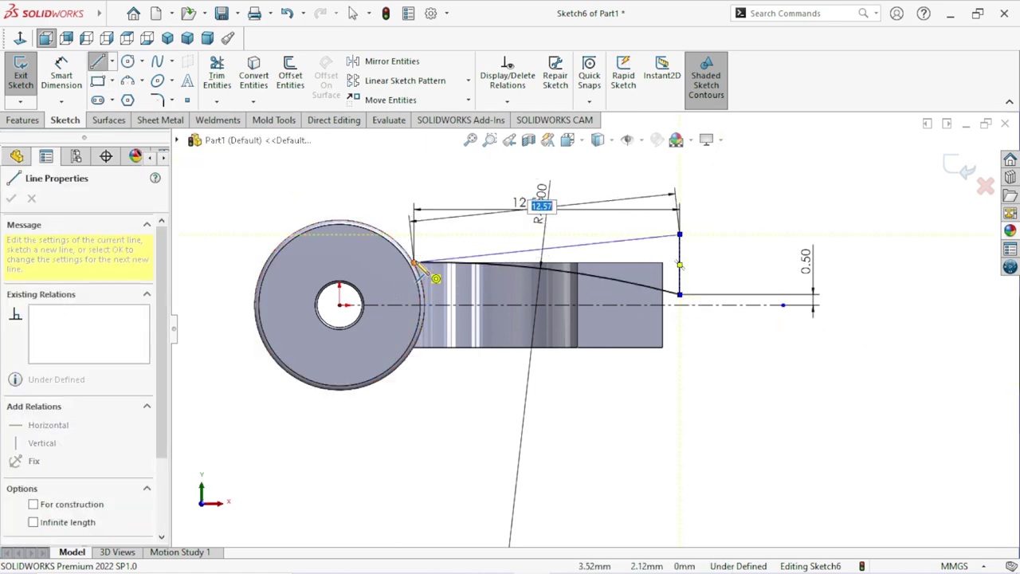
left_click(415, 262)
right_click(750, 171)
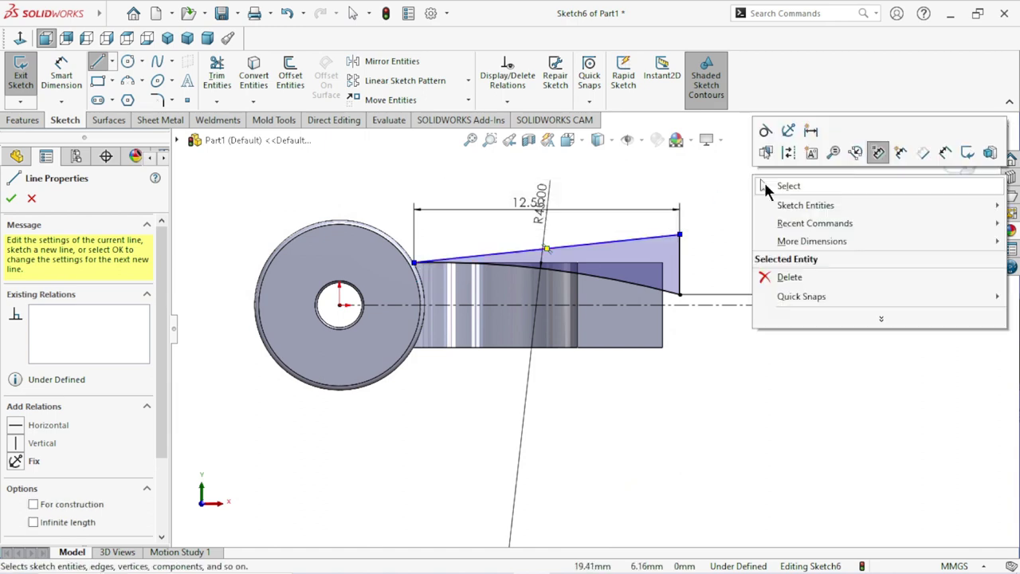
left_click(764, 182)
key("Escape")
scroll(595, 291, "up", 1)
scroll(567, 308, "up", 1)
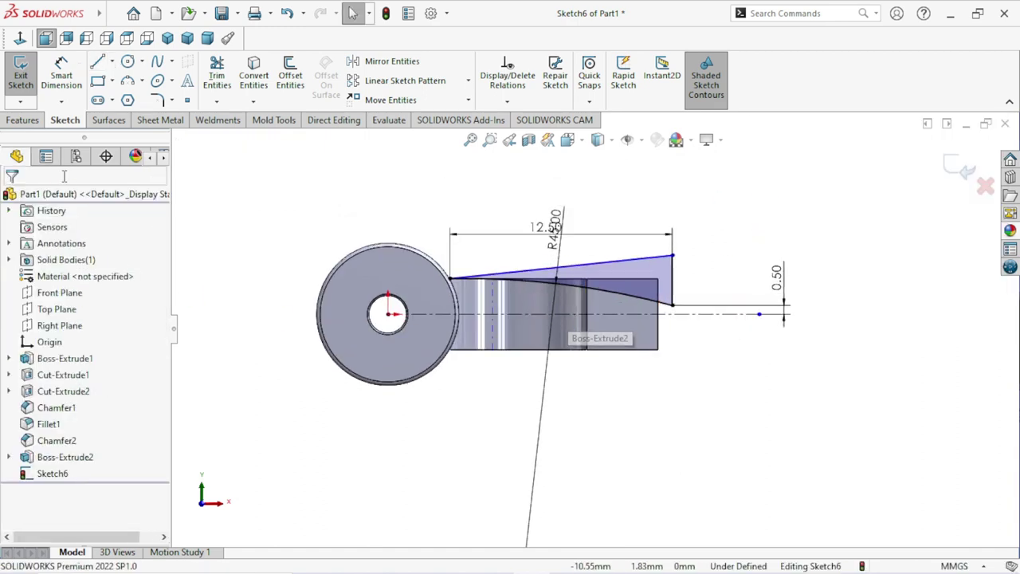
Step: Mirror the outline's two lines and arc about the centreline
left_click(391, 64)
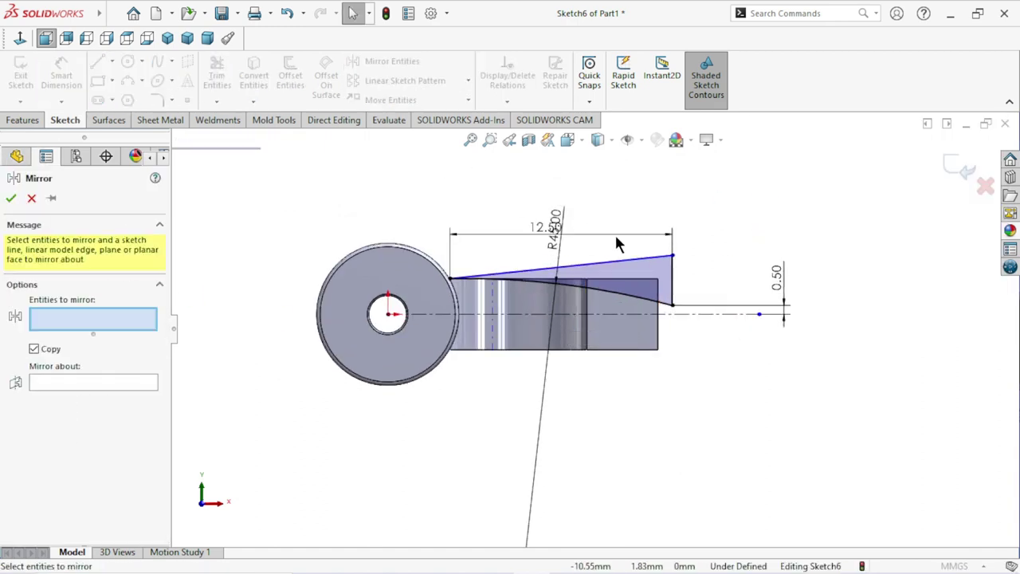
left_click(558, 273)
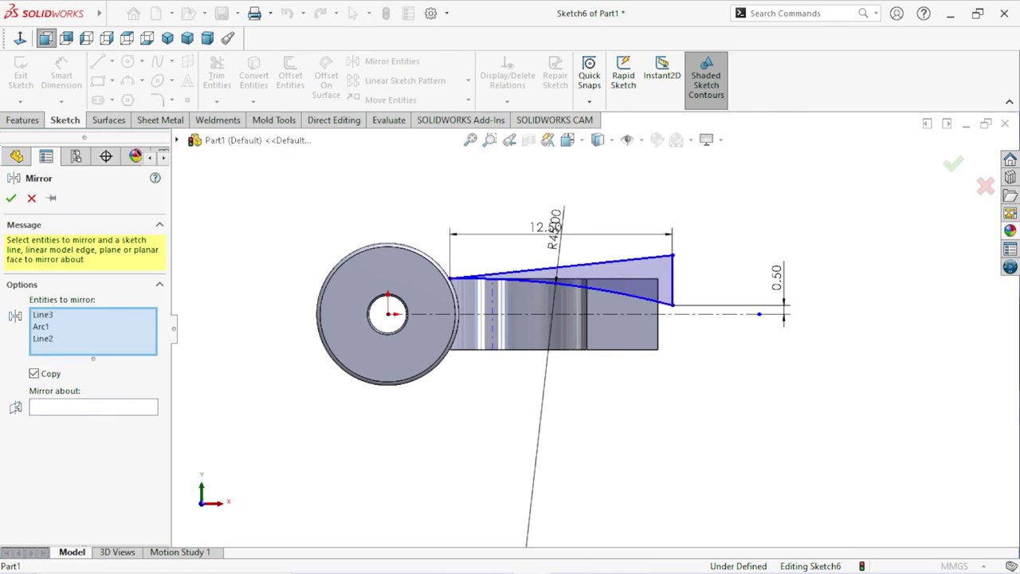
left_click(93, 407)
left_click(535, 314)
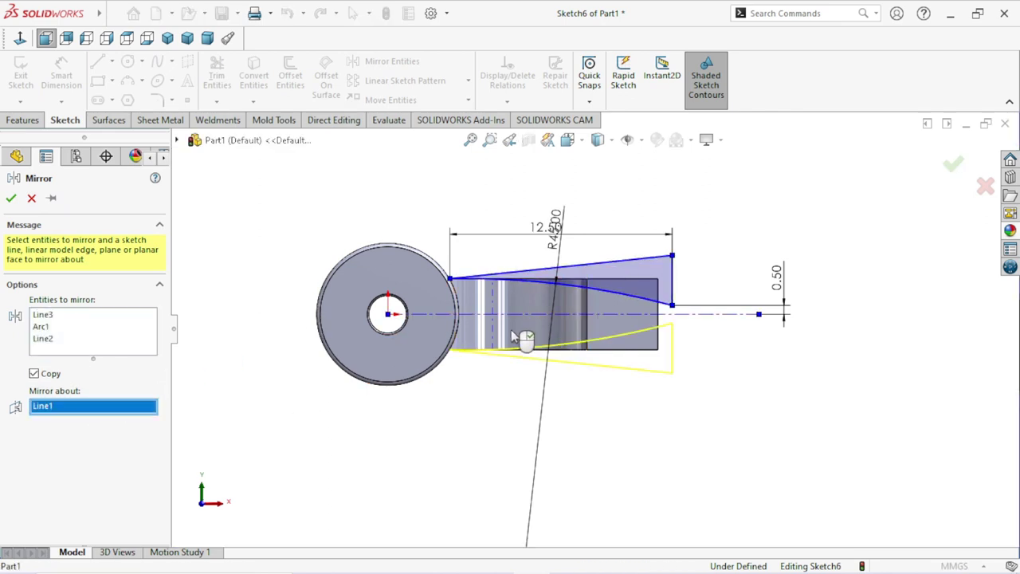
left_click(11, 199)
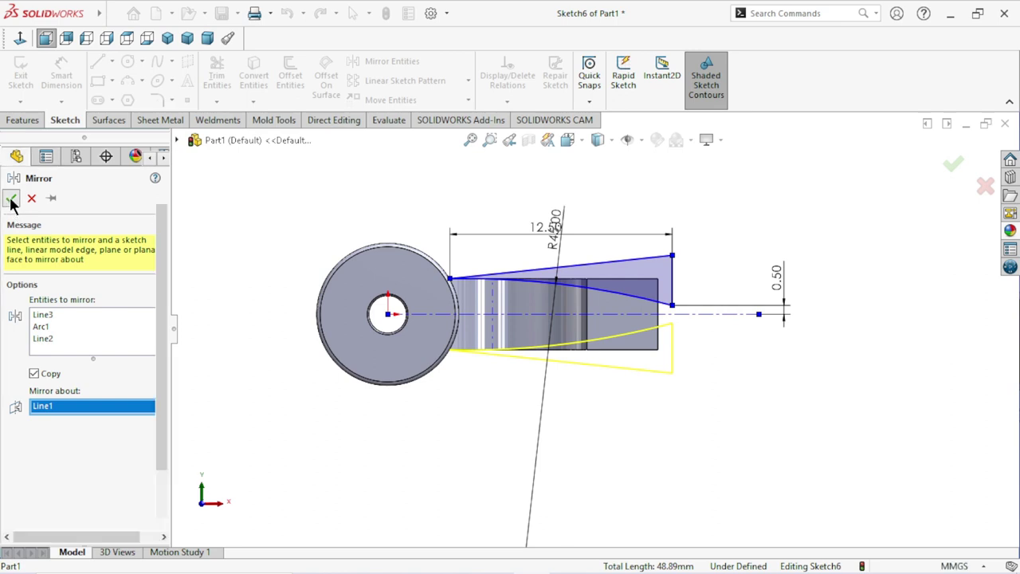
scroll(572, 369, "up", 2)
scroll(572, 373, "down", 1)
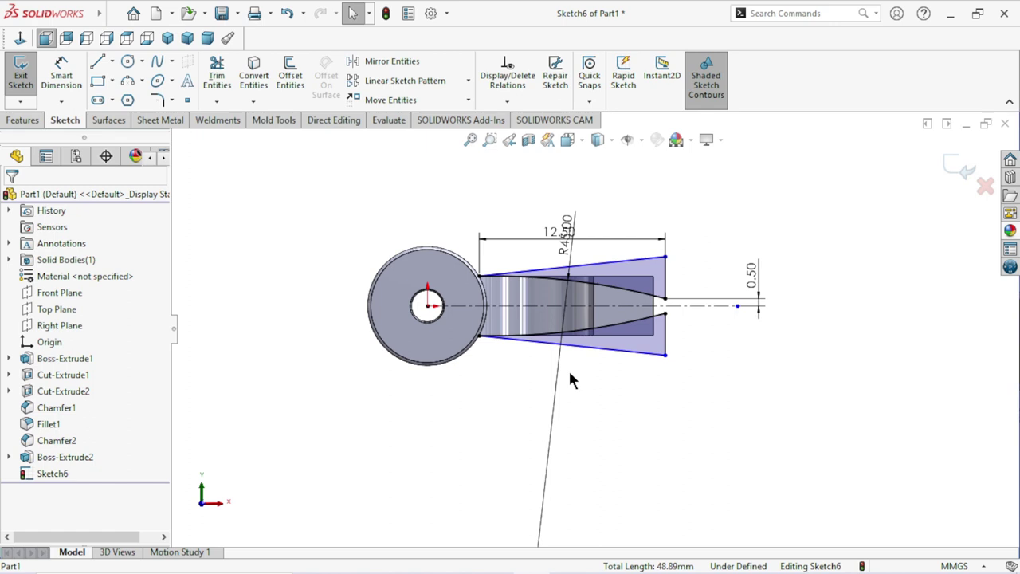
scroll(647, 388, "up", 1)
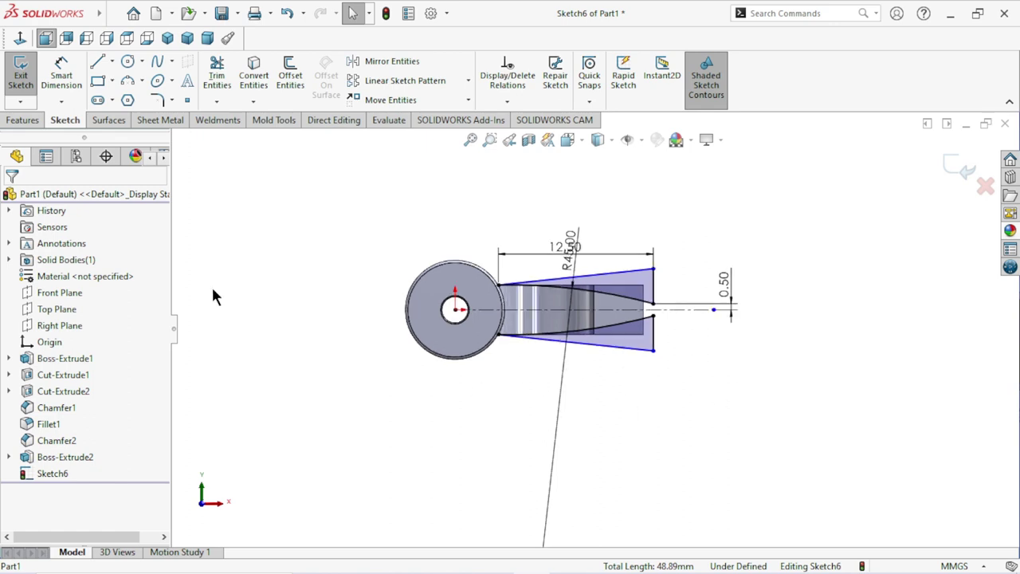
left_click(21, 120)
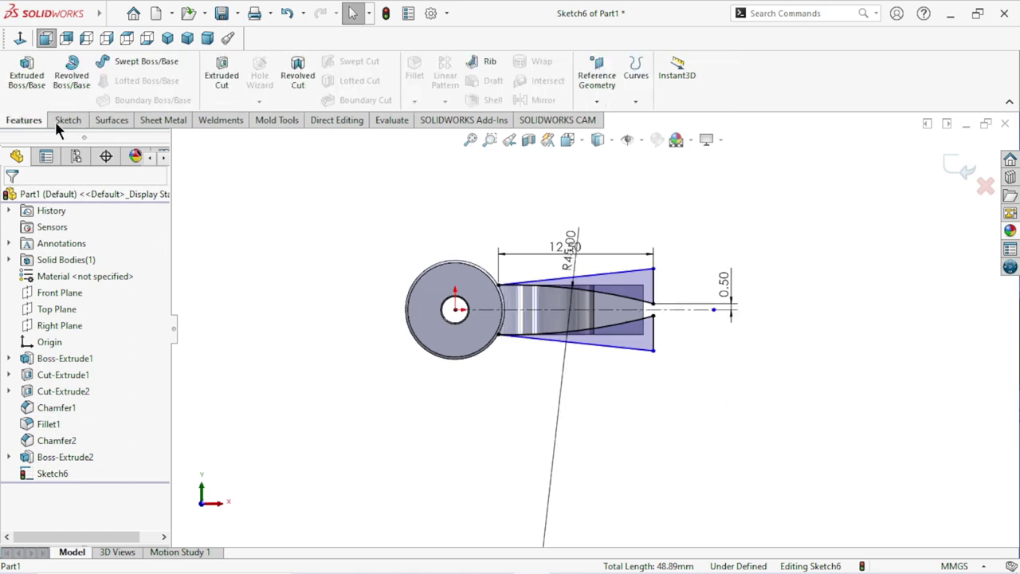
Step: Extrude-cut four selected Sketch6 regions with a 4.00 mm mid-plane depth
left_click(222, 74)
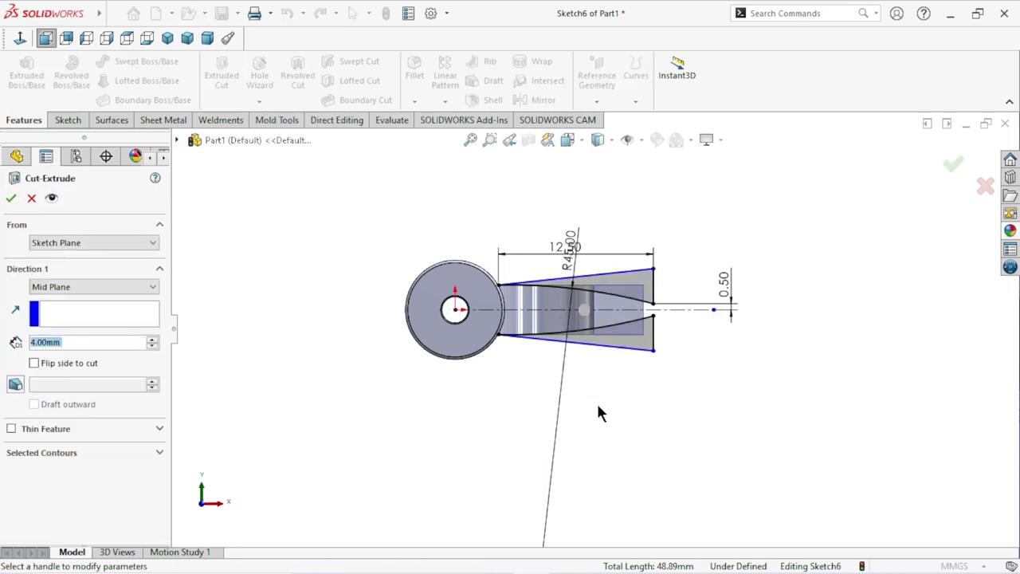
left_click(155, 451)
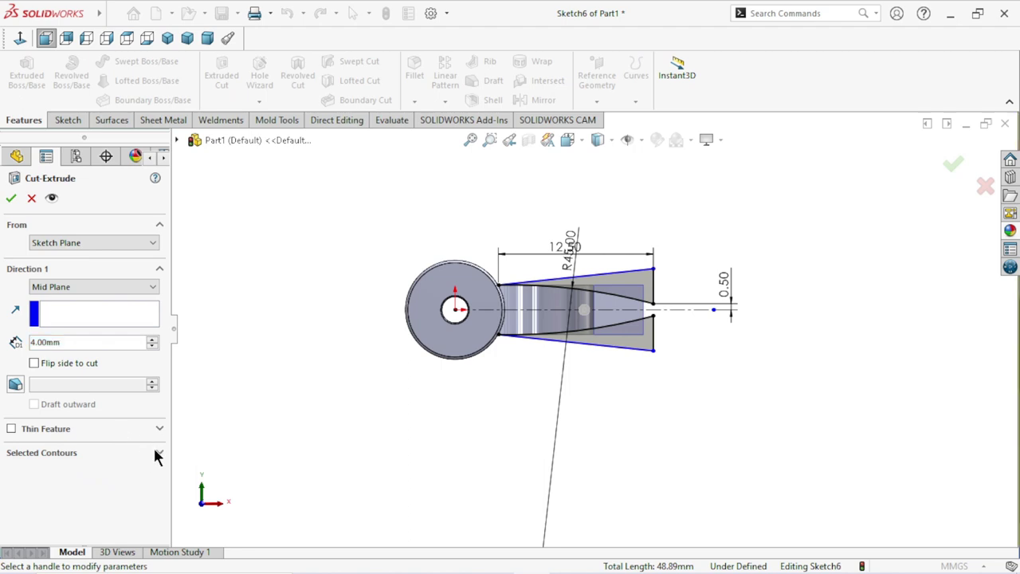
left_click(633, 288)
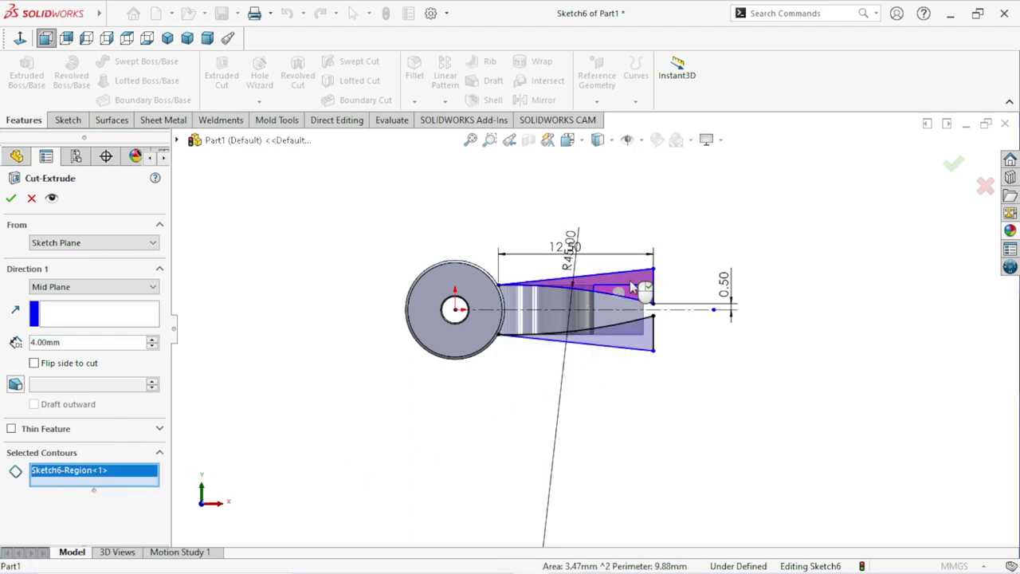
left_click(629, 292)
left_click(631, 320)
left_click(637, 347)
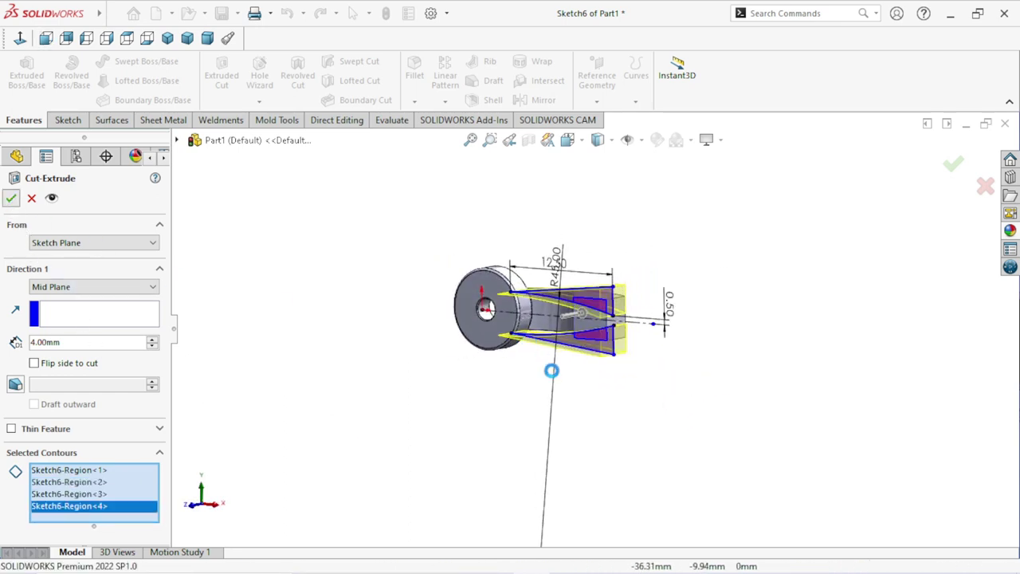
key("Return")
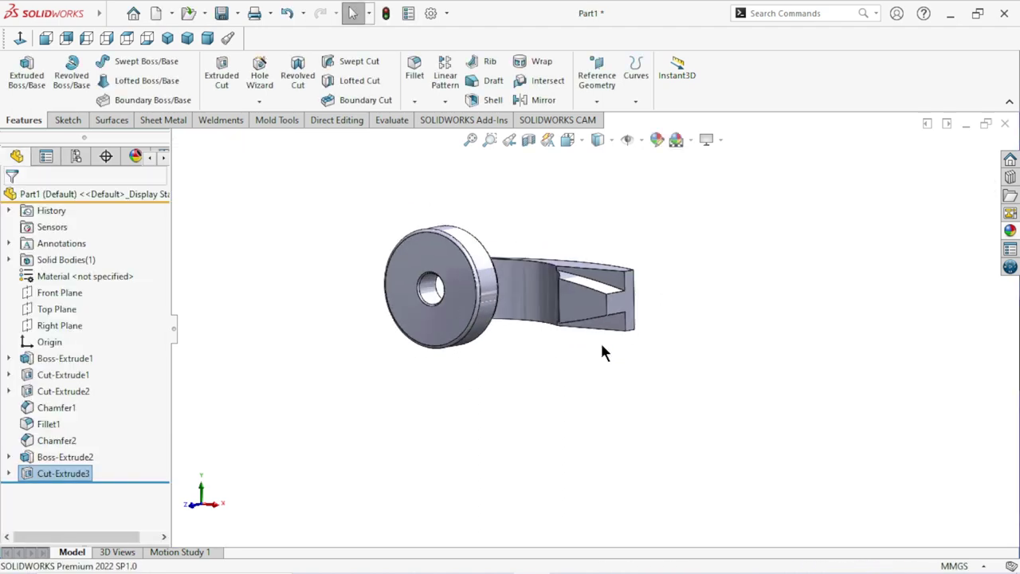
mouse_move(589, 361)
middle_mouse_down()
mouse_move(430, 396)
mouse_move(562, 387)
mouse_move(572, 371)
middle_mouse_up()
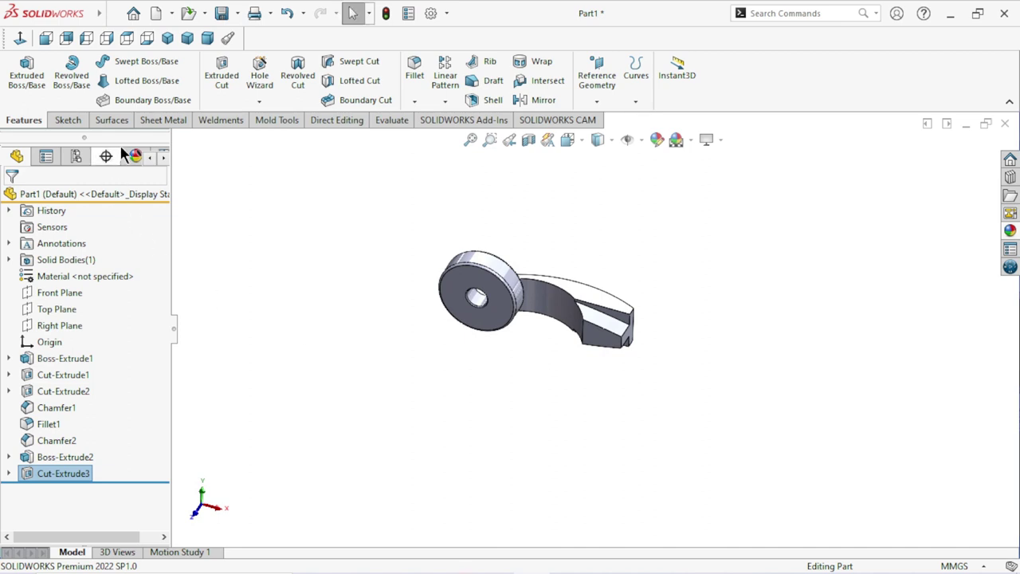
Step: Undo the 4 mm cut and start a new extruded cut on Sketch6's four regions
left_click(288, 15)
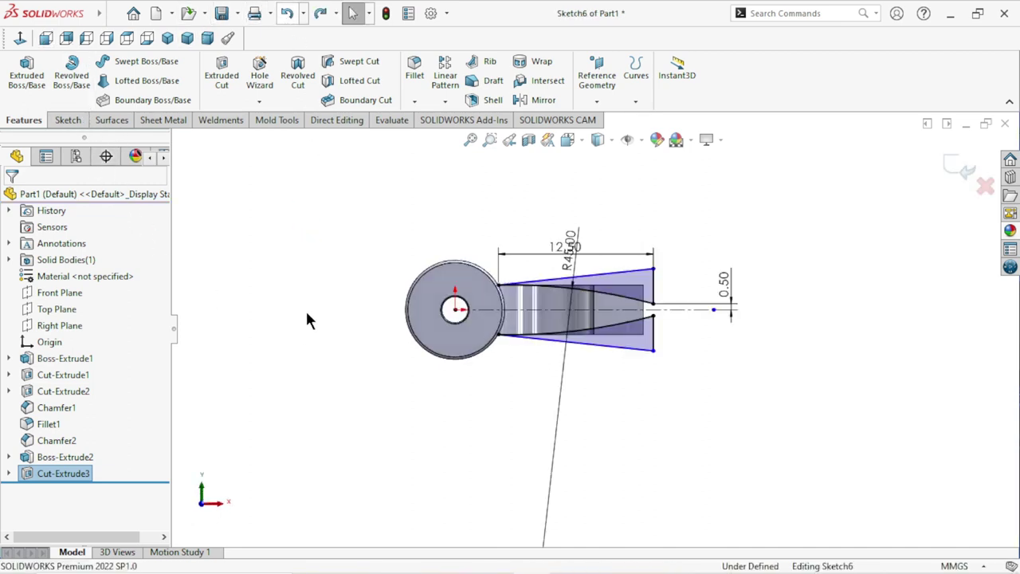
left_click(32, 116)
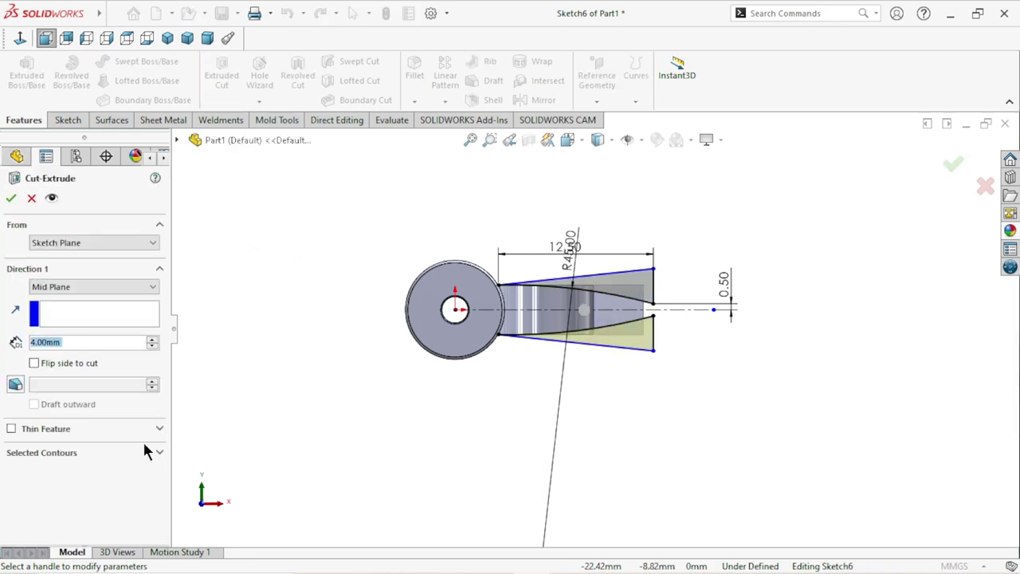
left_click(150, 454)
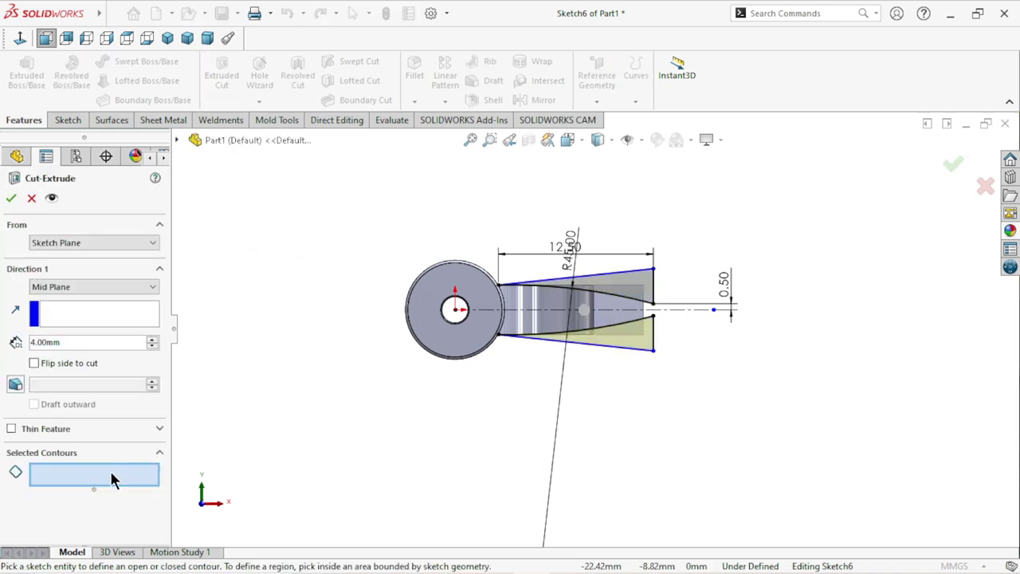
left_click(604, 330)
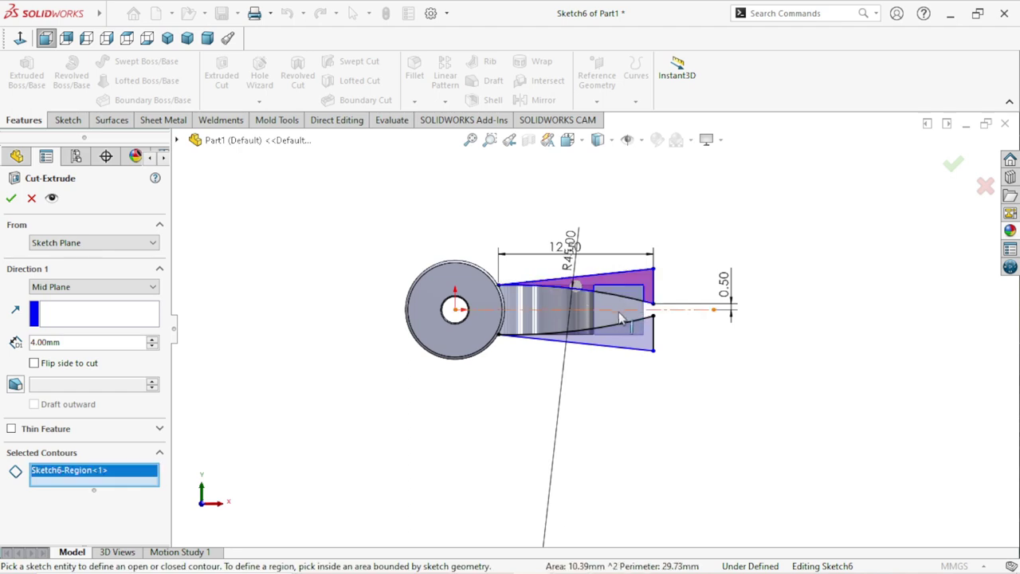
left_click(623, 344)
left_click(641, 348)
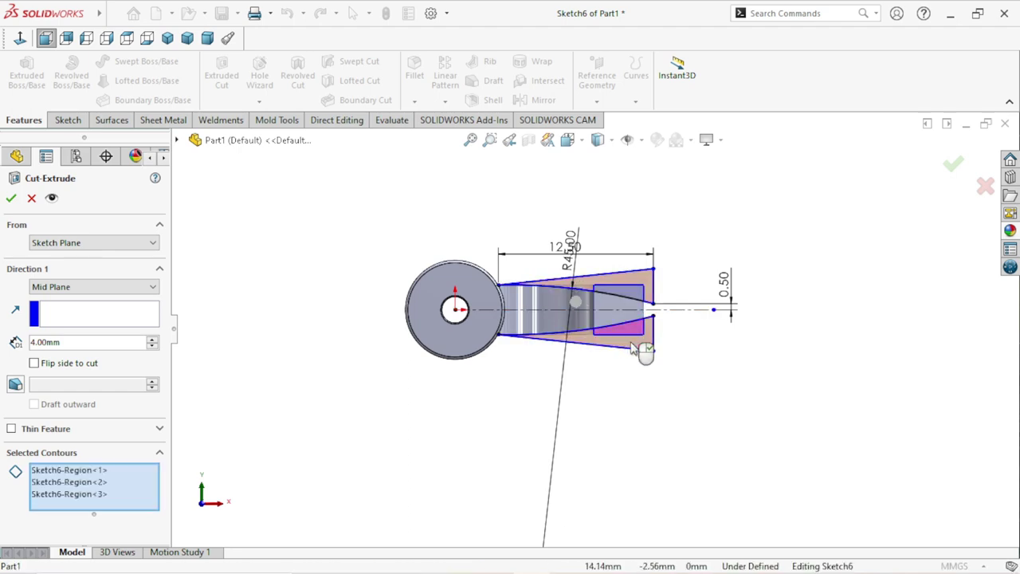
left_click(654, 293)
left_click(638, 294)
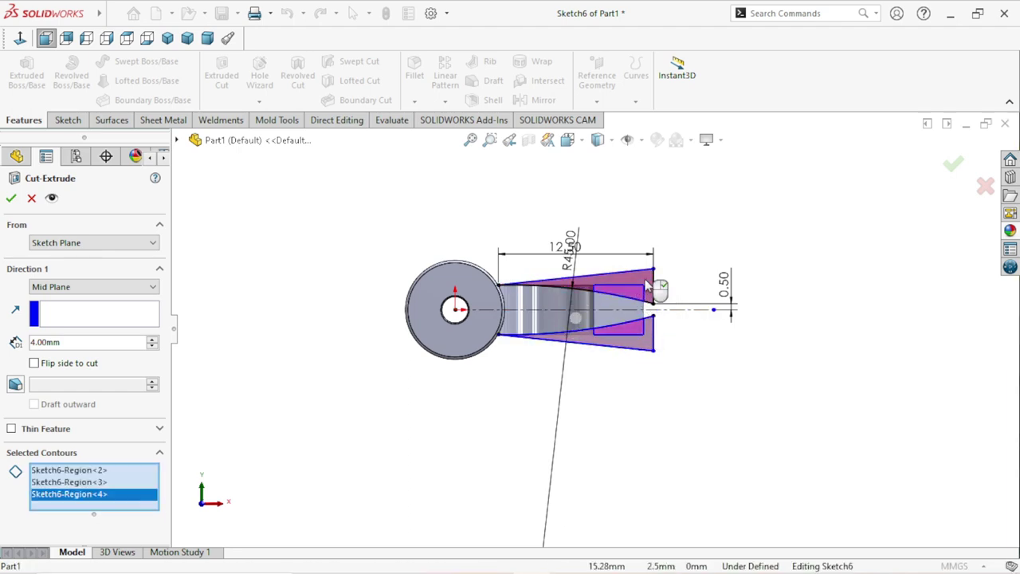
left_click(650, 315)
middle_click_drag(723, 339, 667, 394)
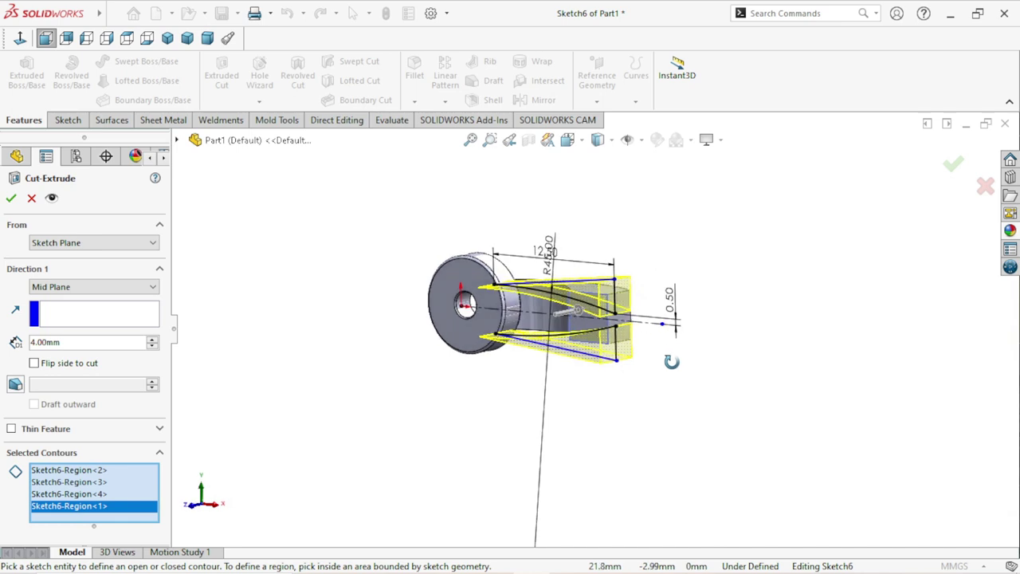
Step: Set the cut's end condition to Through All and confirm it
left_click(83, 289)
left_click(68, 309)
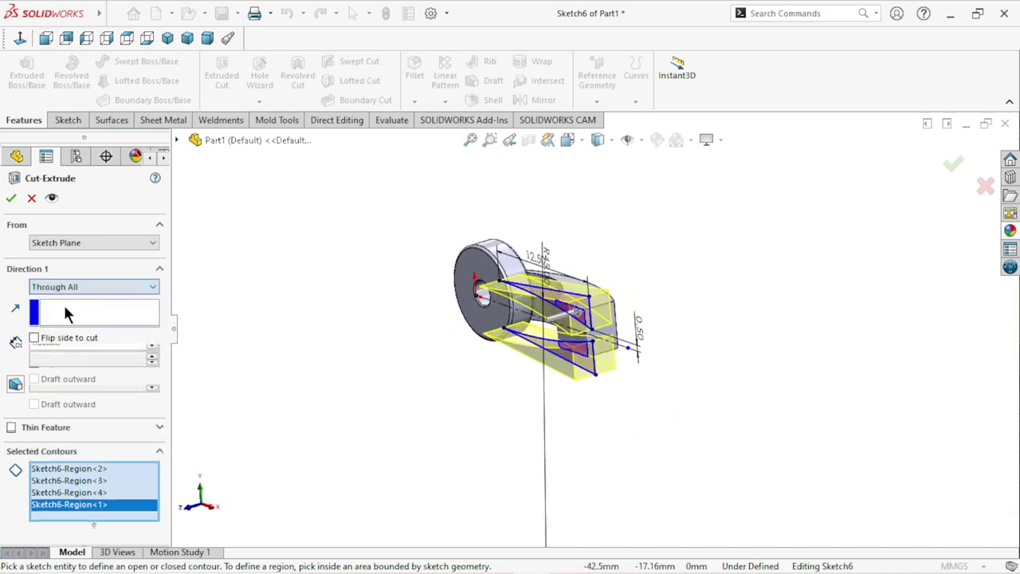
left_click(11, 198)
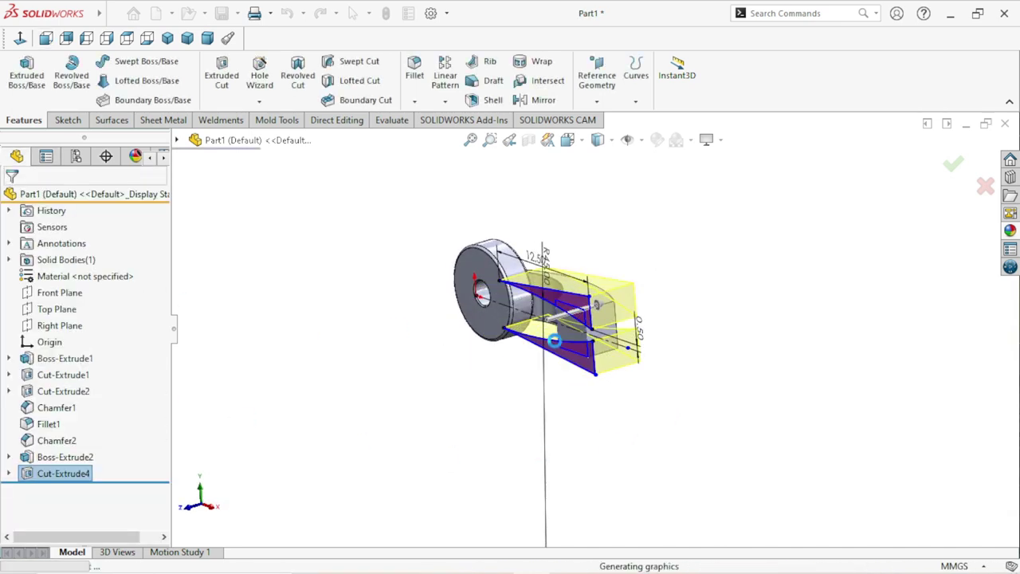
scroll(589, 355, "down", 3)
scroll(599, 368, "up", 3)
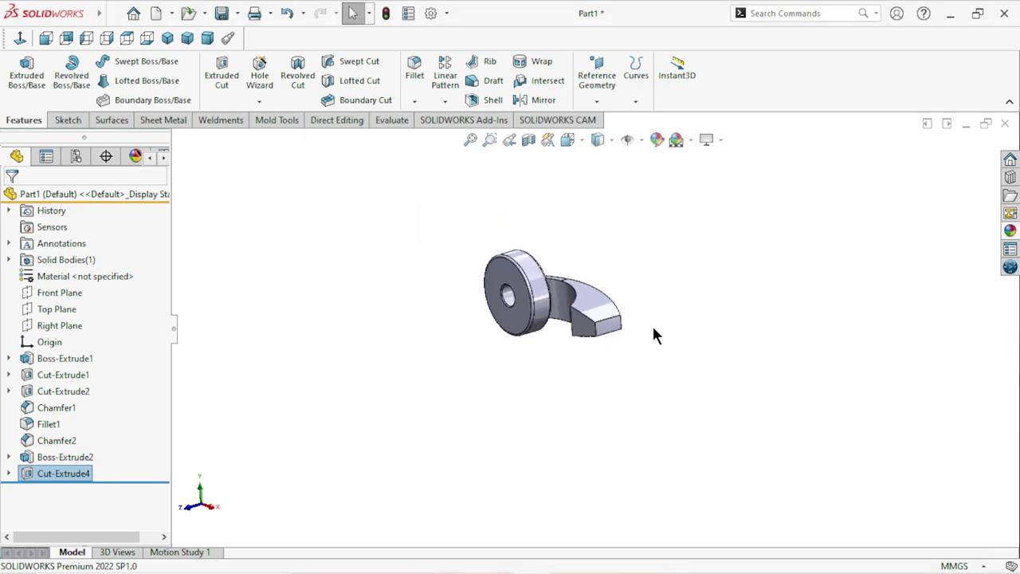
mouse_move(645, 335)
middle_mouse_down()
mouse_move(594, 289)
mouse_move(655, 433)
mouse_move(603, 503)
mouse_move(667, 439)
mouse_move(611, 292)
middle_mouse_up()
scroll(603, 358, "down", 3)
scroll(604, 357, "up", 3)
Step: Start a 0.5 mm fillet on an arm edge, removing the accidentally picked curved face
mouse_move(749, 355)
middle_mouse_down()
mouse_move(703, 298)
mouse_move(403, 296)
middle_mouse_up()
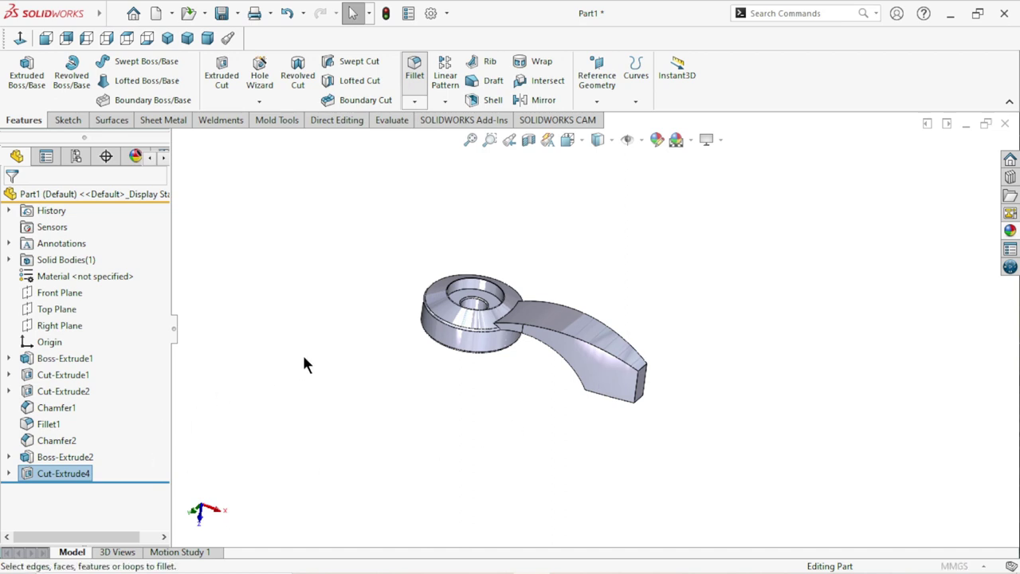
type("0.")
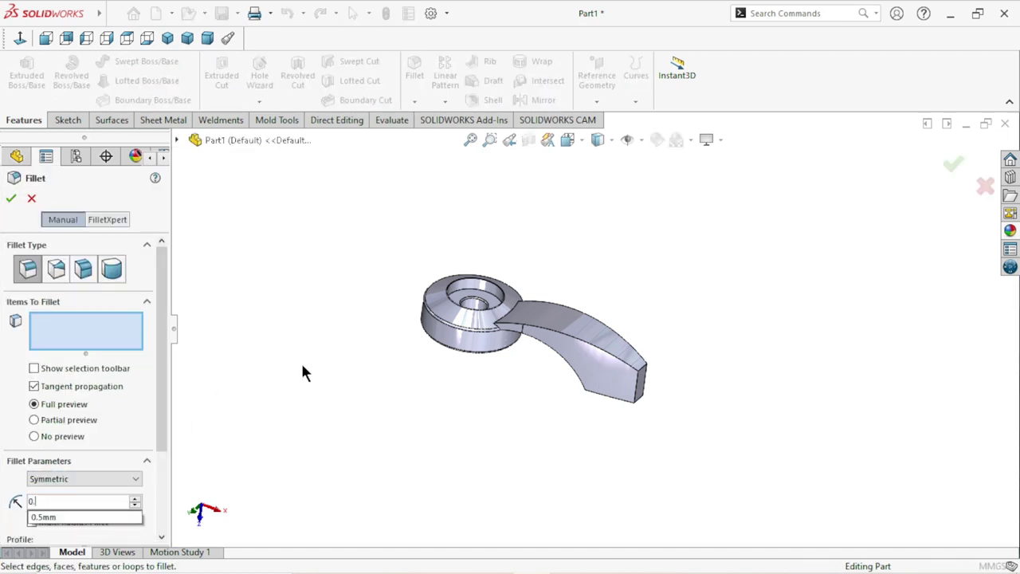
type("5")
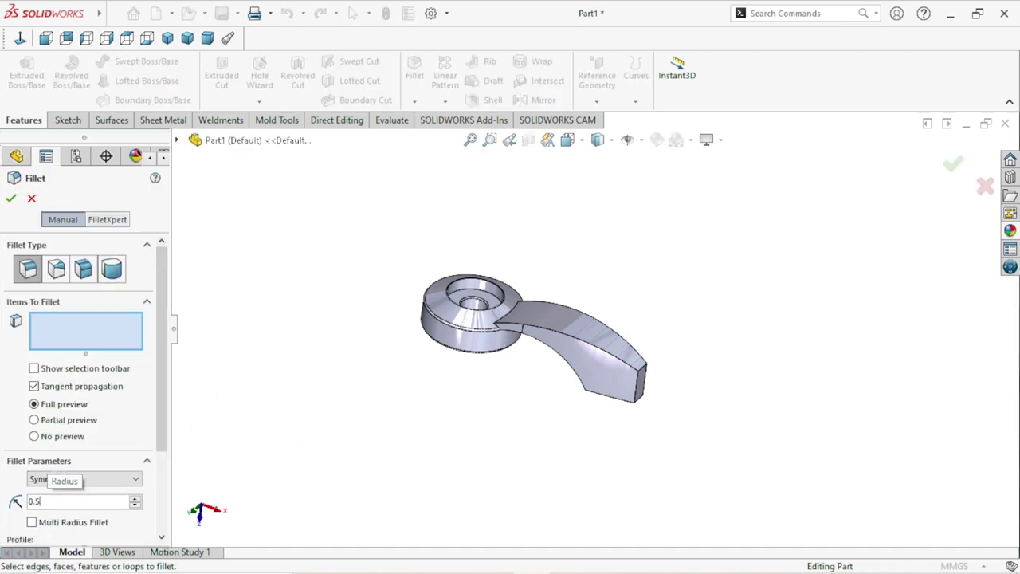
key("BackSpace")
left_click(598, 387)
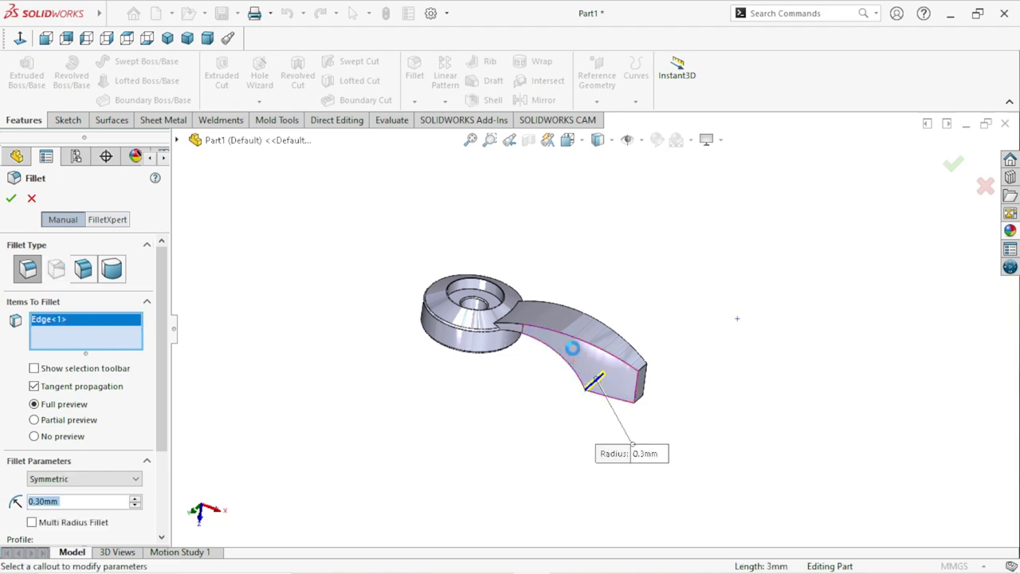
left_click(581, 351)
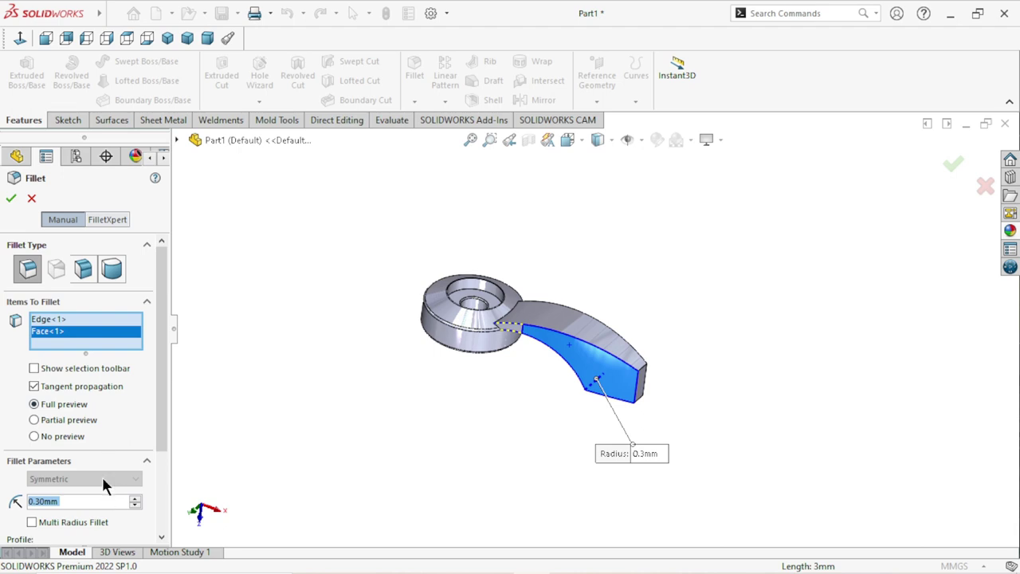
right_click(54, 336)
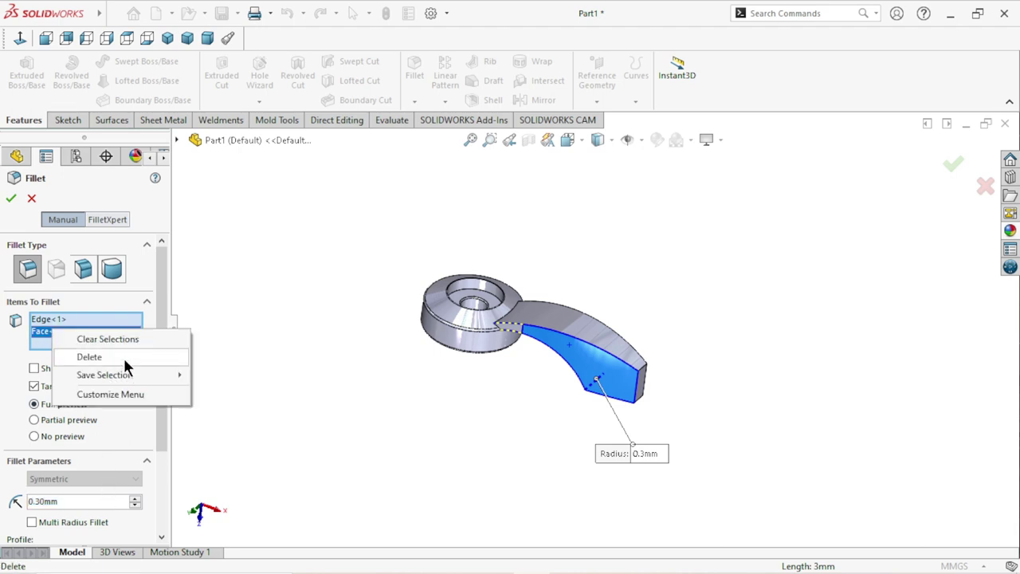
left_click(123, 354)
type("0")
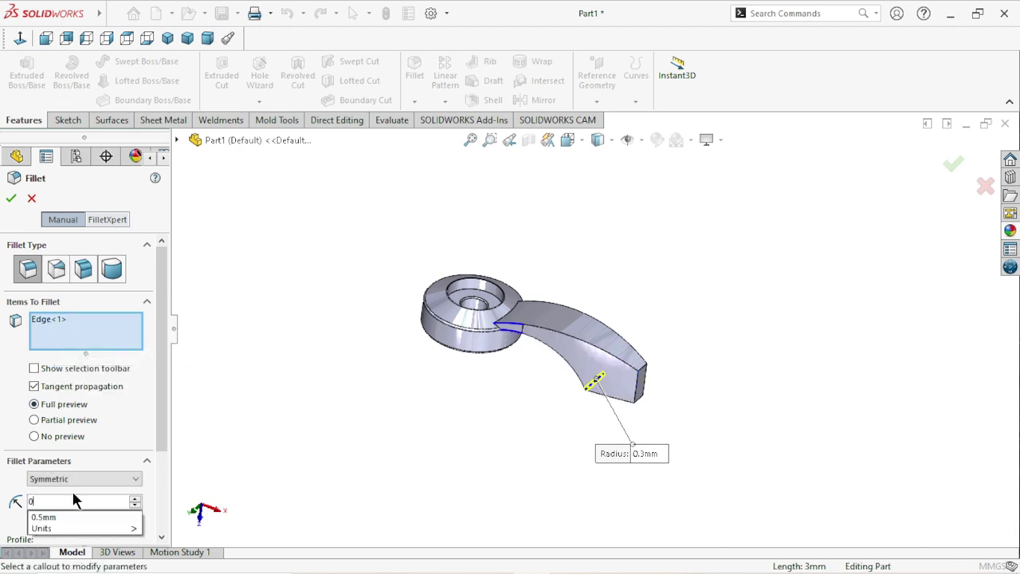
type(".5")
key("Return")
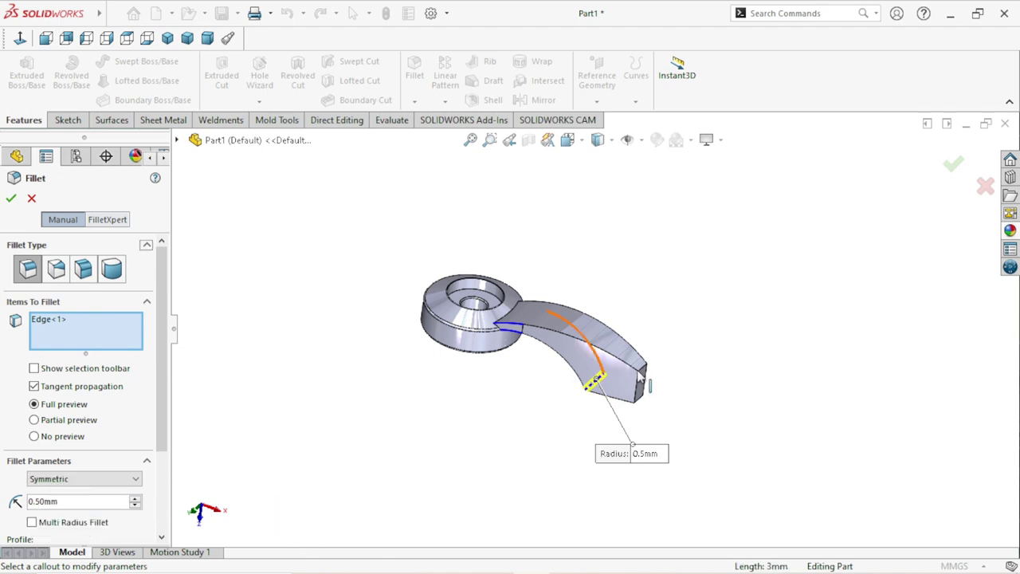
scroll(614, 373, "down", 2)
scroll(558, 326, "down", 3)
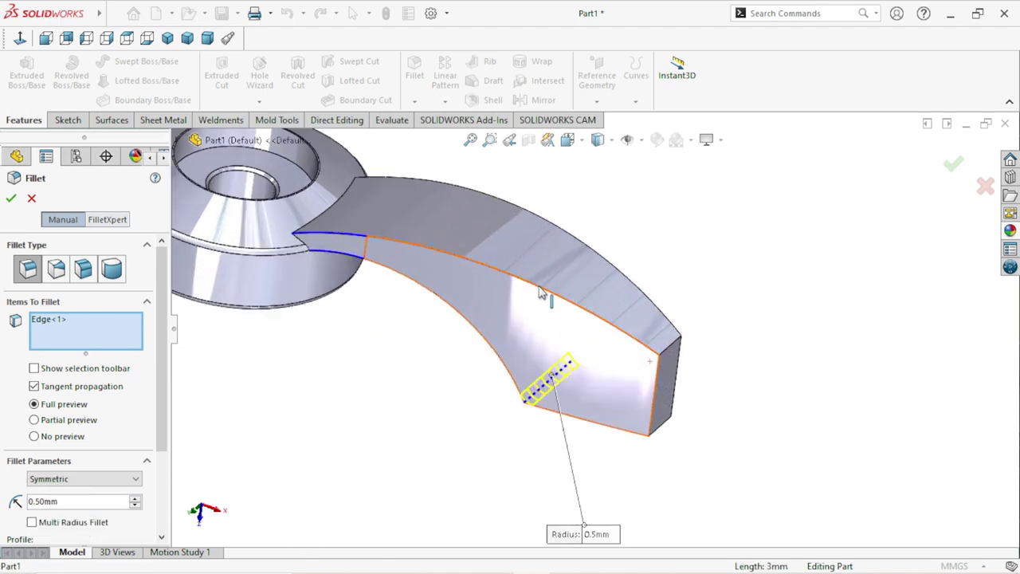
Step: Add the arm's top, inner curved, bottom, end and one further edge to the fillet
left_click(541, 292)
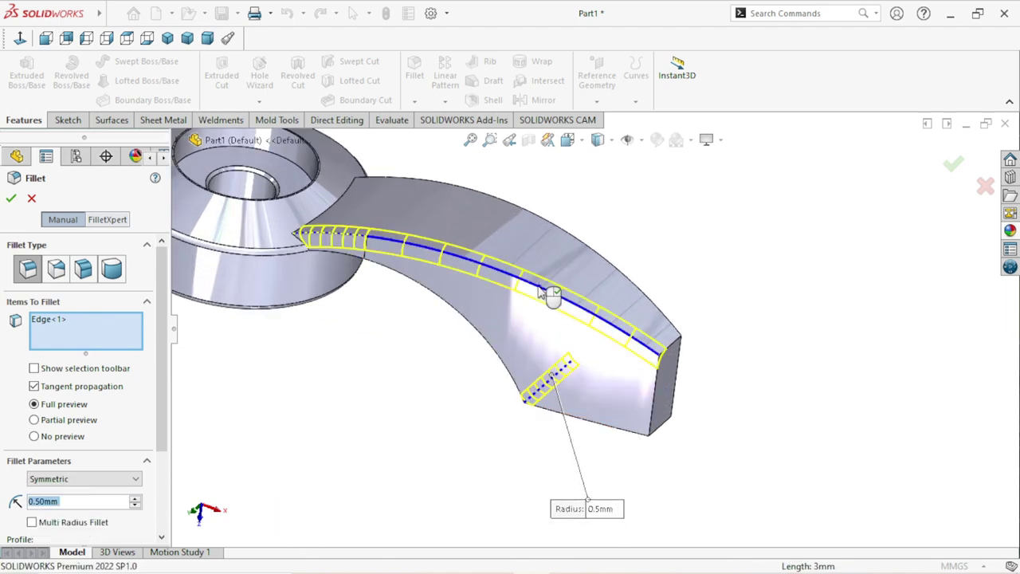
left_click(489, 363)
left_click(610, 432)
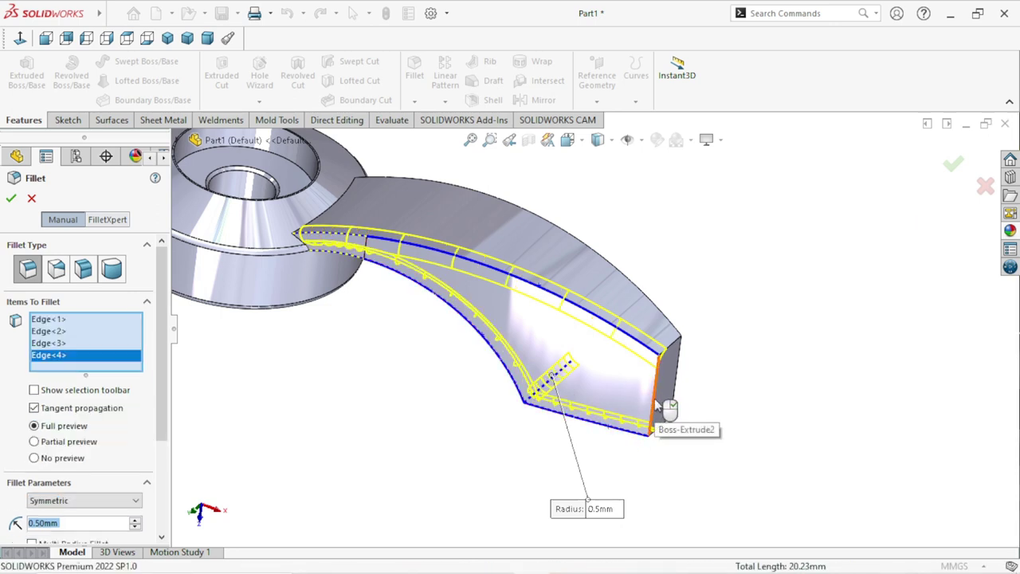
left_click(655, 401)
mouse_move(769, 359)
middle_mouse_down()
mouse_move(755, 337)
mouse_move(381, 275)
middle_mouse_up()
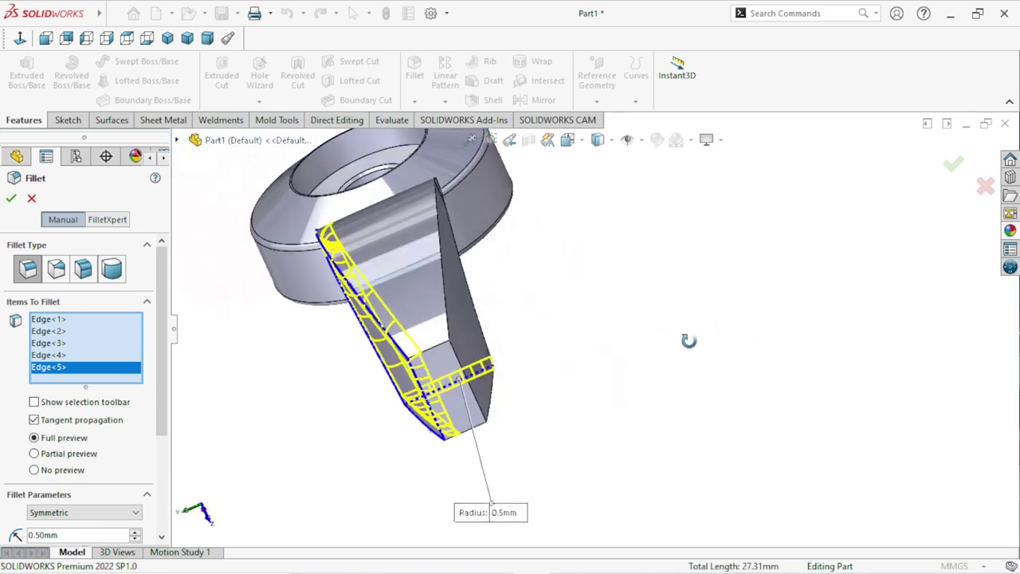
left_click(380, 272)
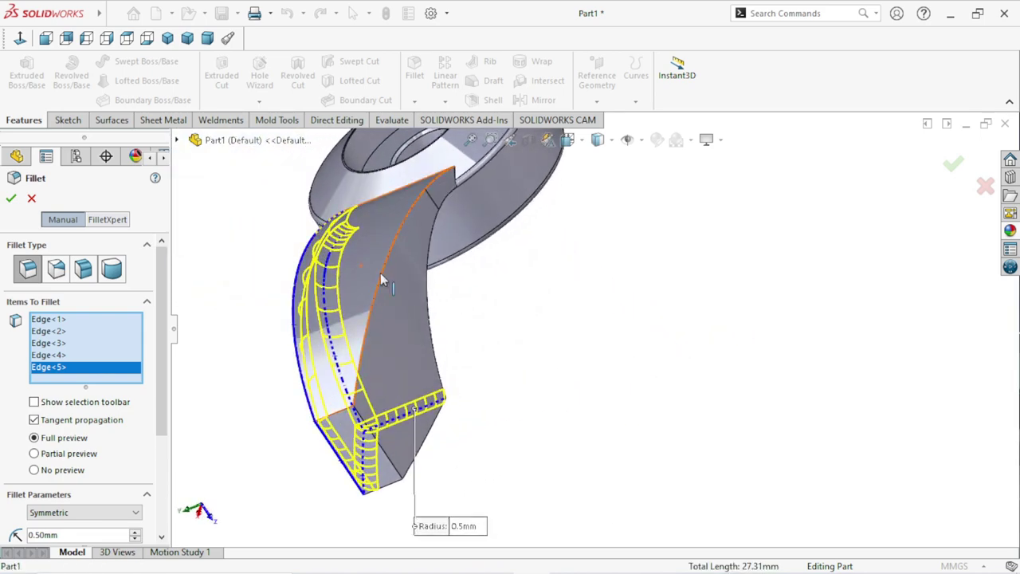
left_click(429, 303)
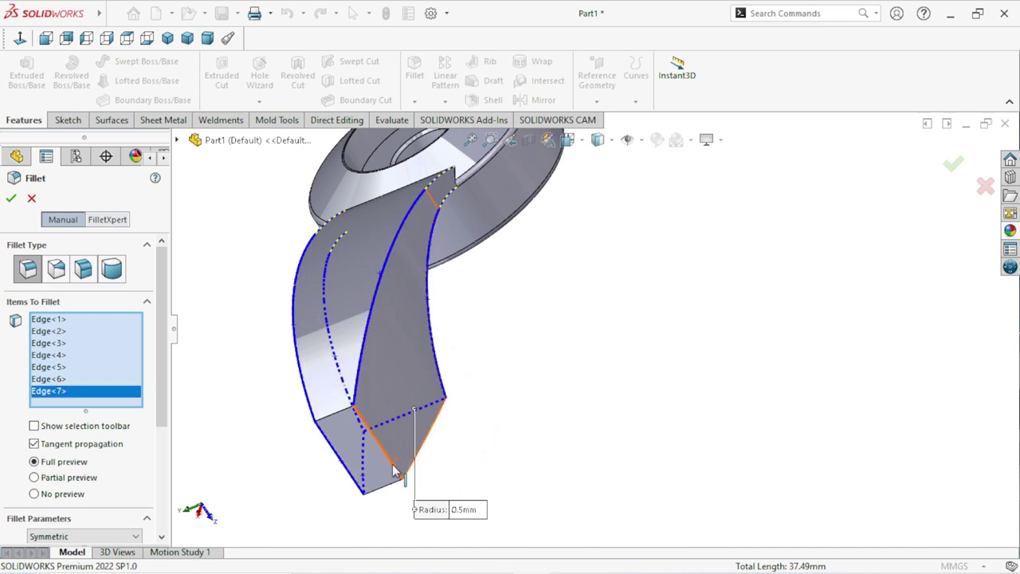
left_click(435, 344)
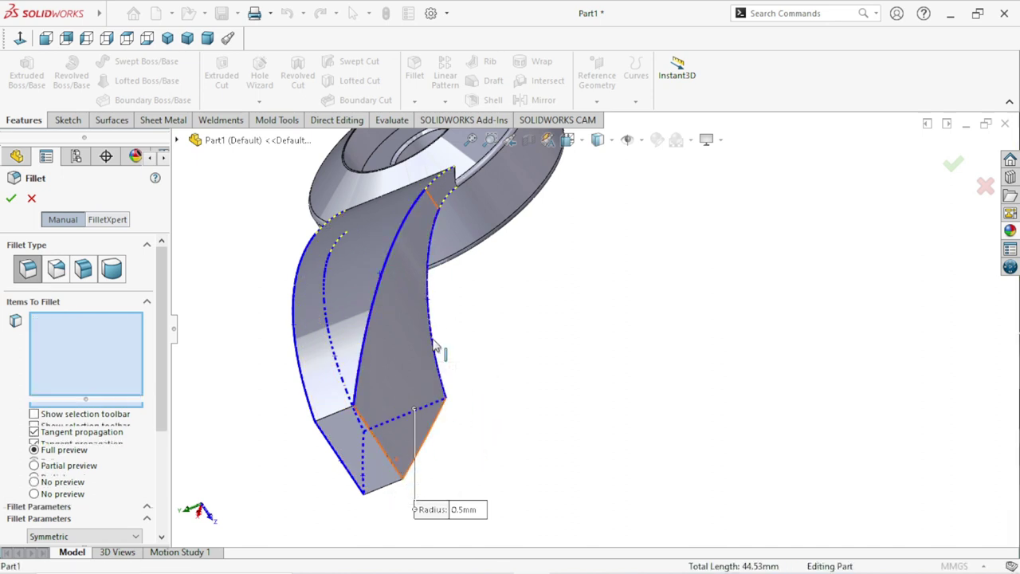
scroll(497, 363, "up", 3)
mouse_move(499, 358)
middle_mouse_down()
mouse_move(592, 310)
mouse_move(501, 337)
mouse_move(657, 261)
mouse_move(538, 261)
mouse_move(529, 282)
middle_mouse_up()
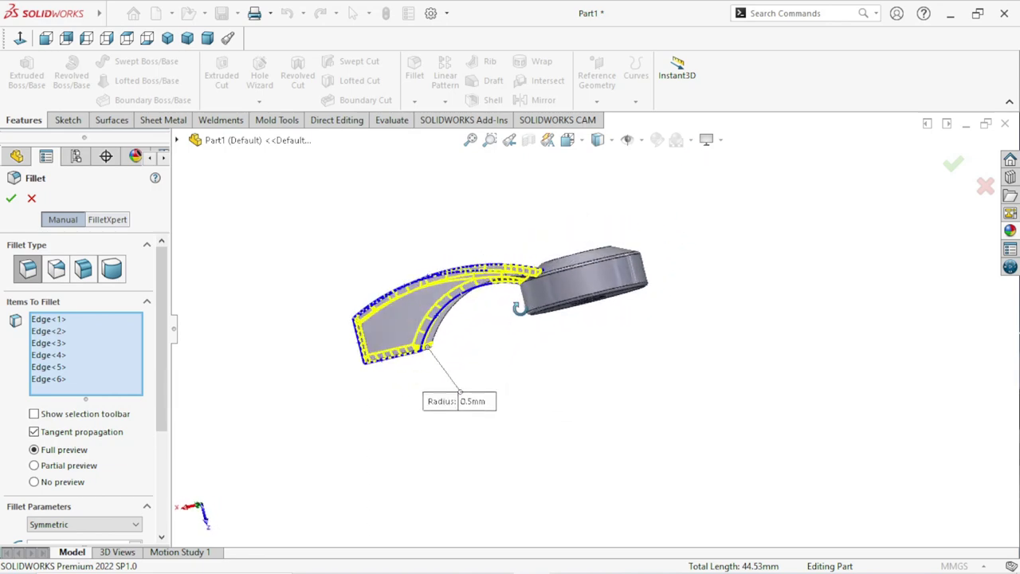
scroll(490, 321, "down", 3)
scroll(518, 335, "down", 2)
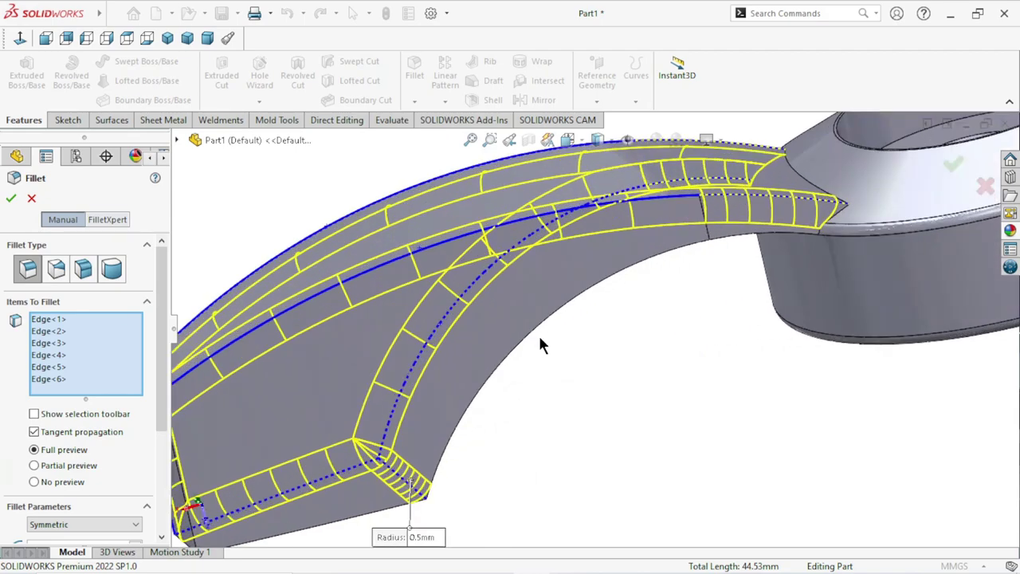
mouse_move(526, 390)
middle_mouse_down()
mouse_move(524, 353)
mouse_move(564, 401)
mouse_move(516, 362)
middle_mouse_up()
Step: Add two more inner arm edges, dropping a stray face and curved edge, and apply Fillet2
left_click(516, 359)
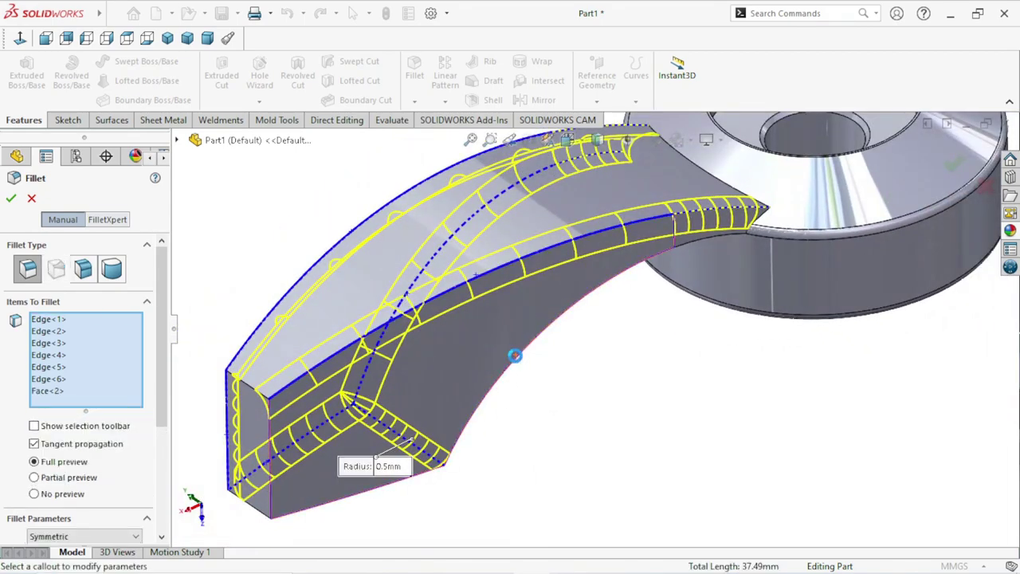
right_click(48, 393)
left_click(85, 415)
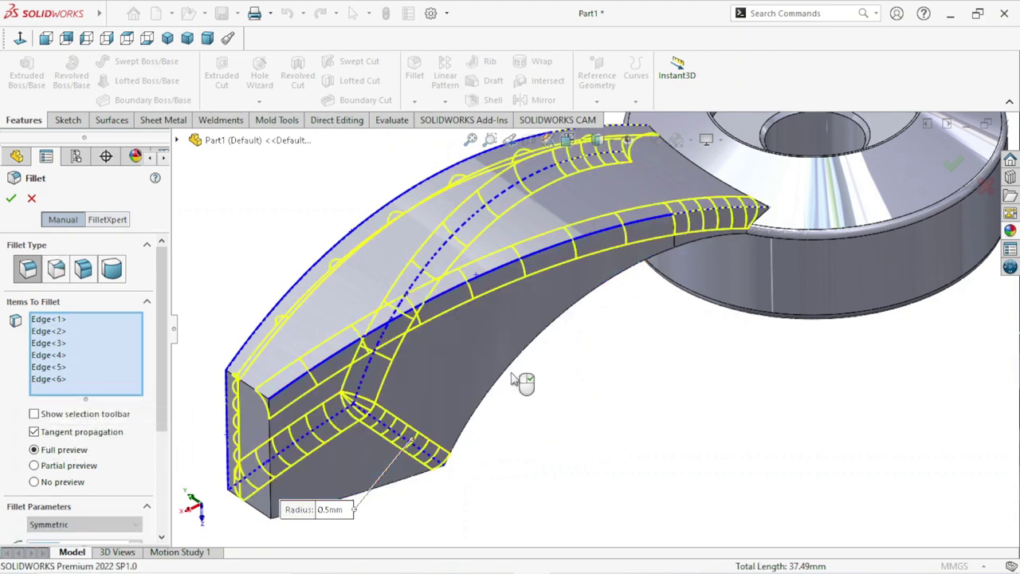
left_click(515, 369)
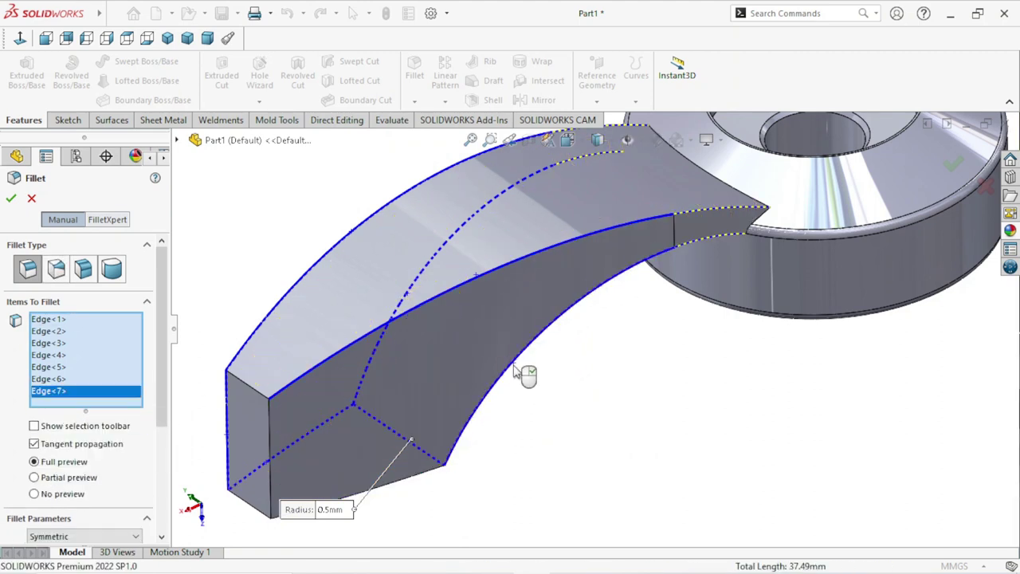
right_click(85, 396)
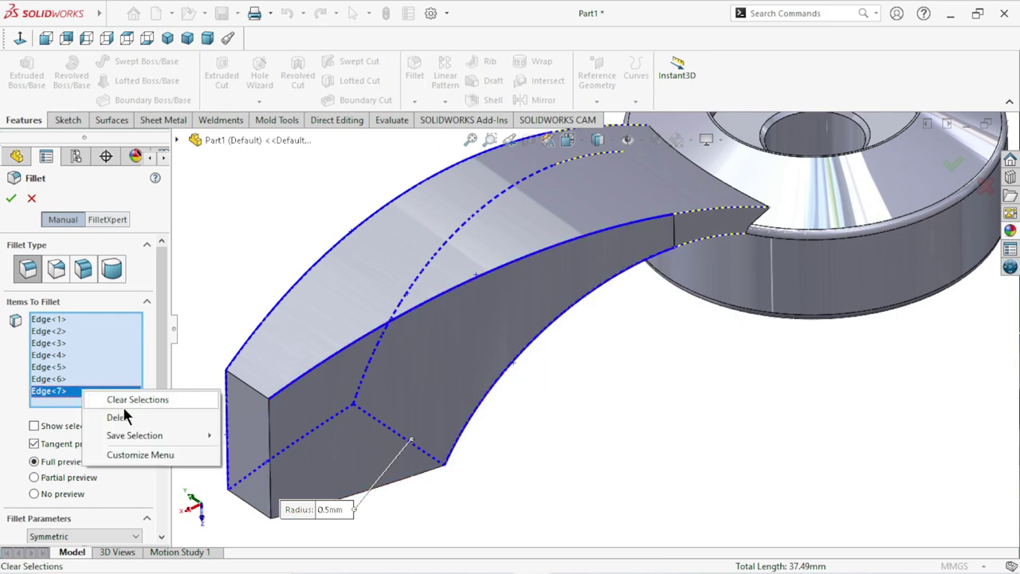
left_click(126, 411)
scroll(518, 344, "up", 3)
middle_click_drag(519, 345, 519, 273)
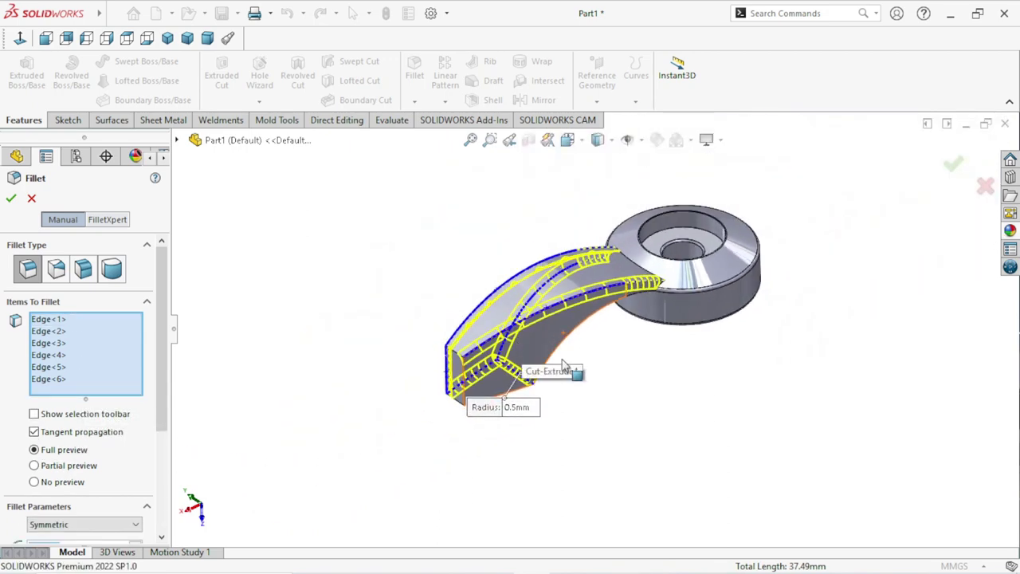
scroll(518, 273, "down", 3)
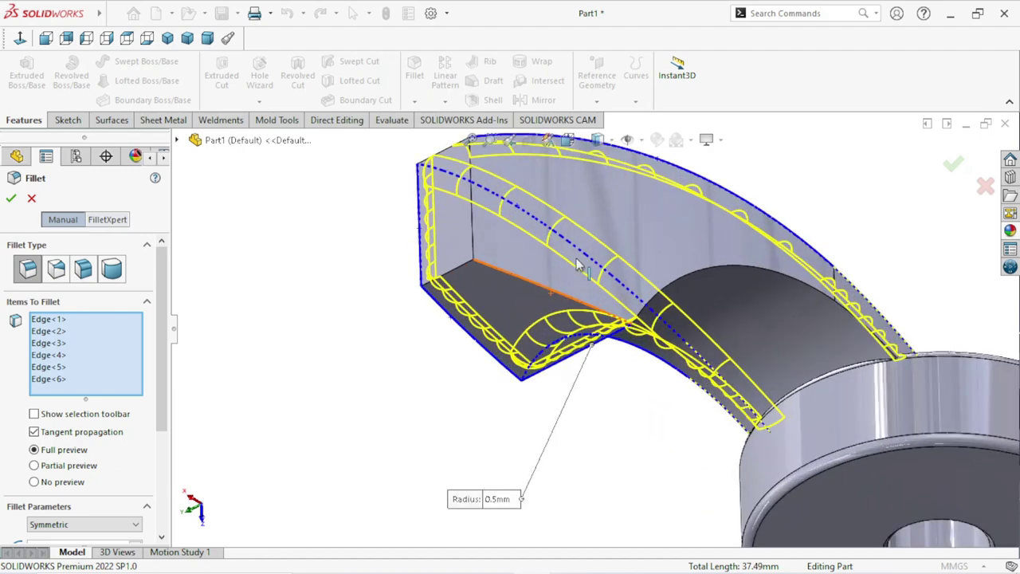
left_click(522, 278)
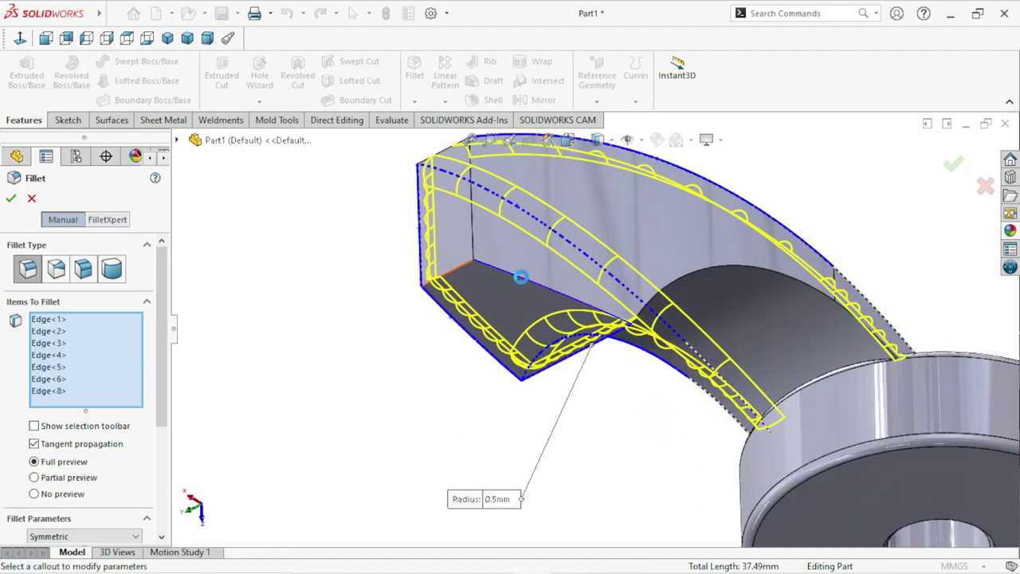
left_click(475, 230)
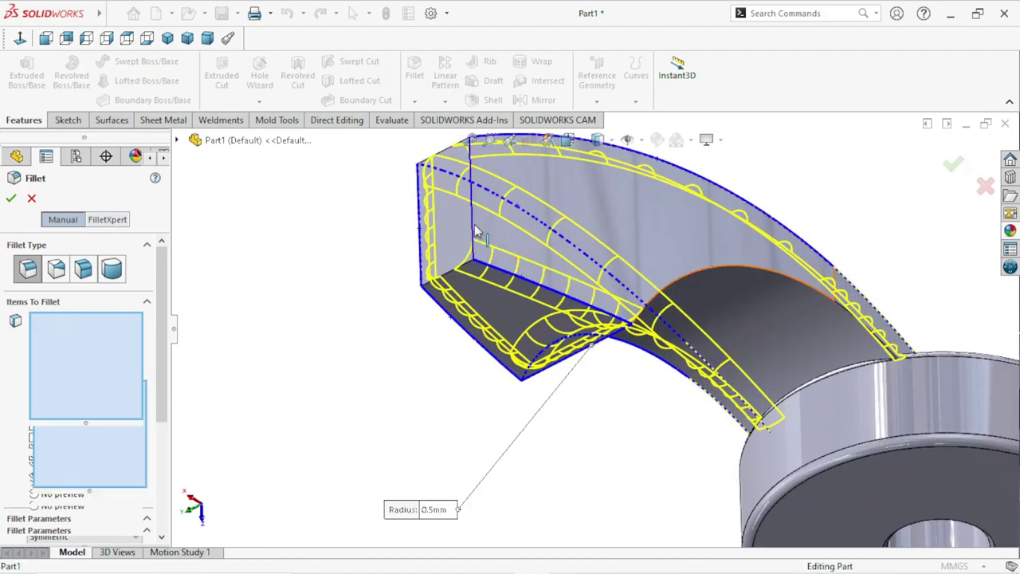
scroll(555, 327, "up", 4)
mouse_move(554, 327)
middle_mouse_down()
mouse_move(496, 335)
mouse_move(614, 335)
middle_mouse_up()
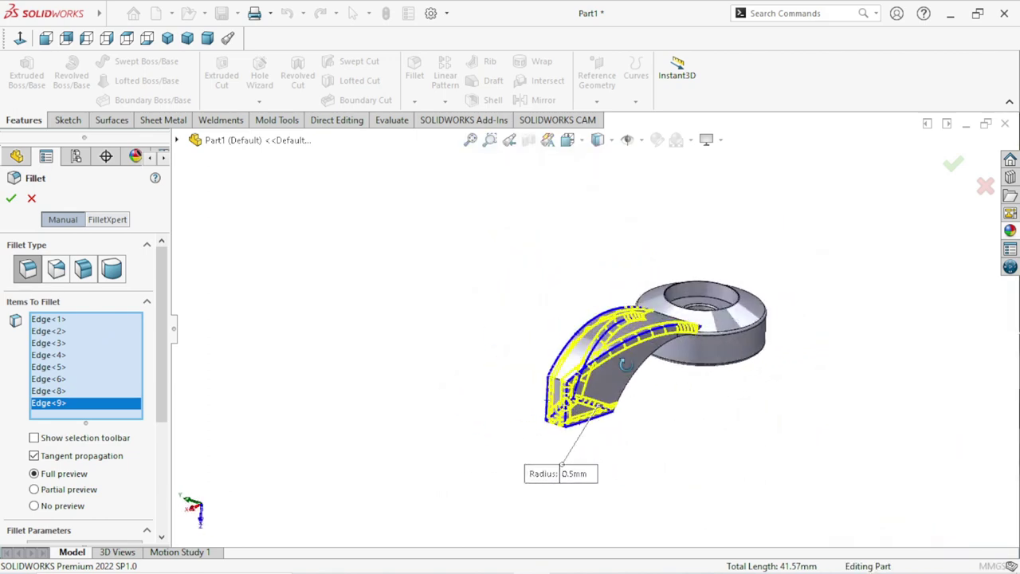
left_click(10, 199)
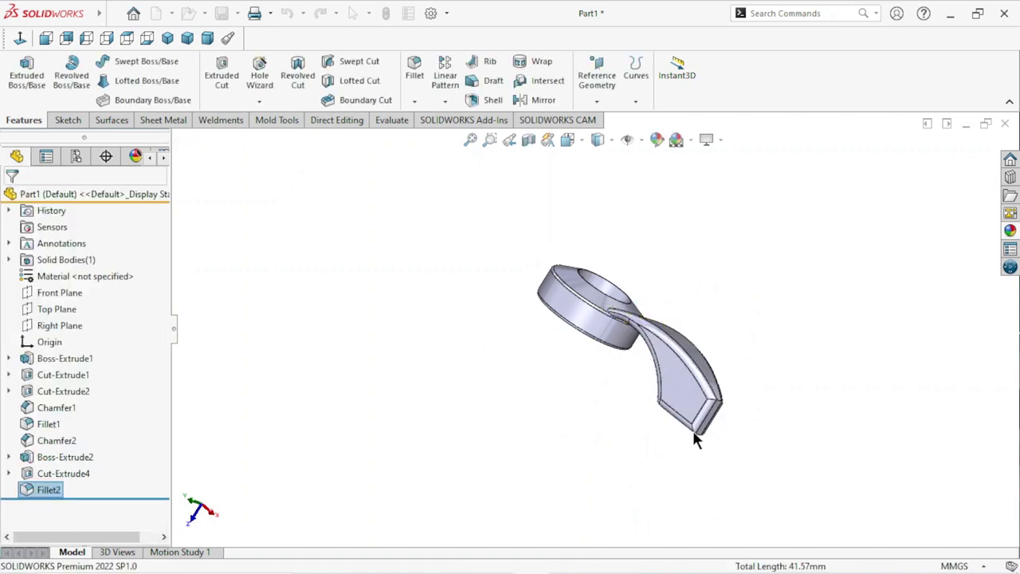
scroll(737, 395, "up", 3)
mouse_move(736, 389)
middle_mouse_down()
mouse_move(683, 457)
mouse_move(629, 396)
mouse_move(633, 339)
middle_mouse_up()
scroll(634, 339, "down", 2)
scroll(634, 340, "down", 2)
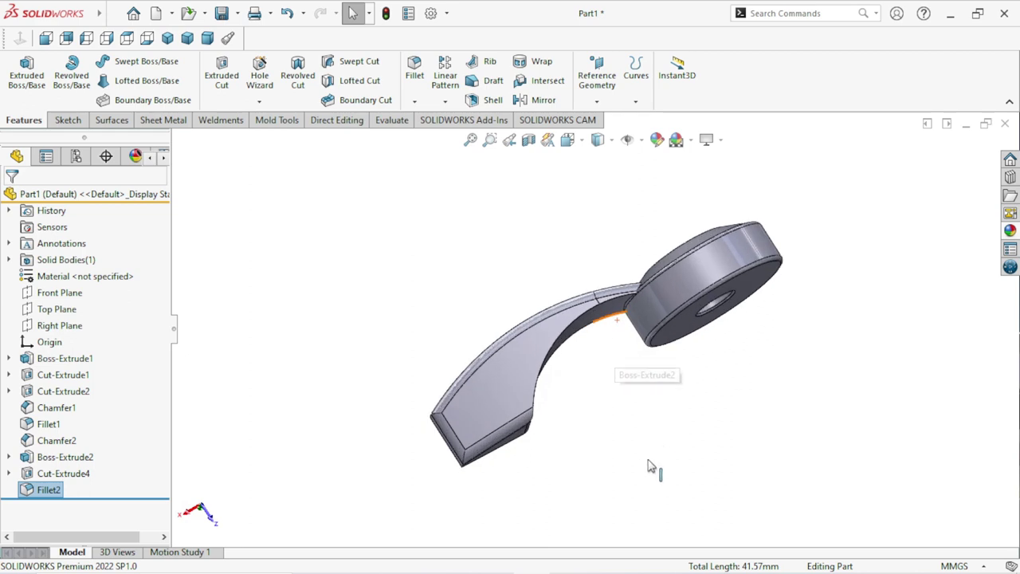
mouse_move(567, 396)
middle_mouse_down()
mouse_move(696, 390)
mouse_move(720, 360)
mouse_move(673, 374)
mouse_move(686, 355)
middle_mouse_up()
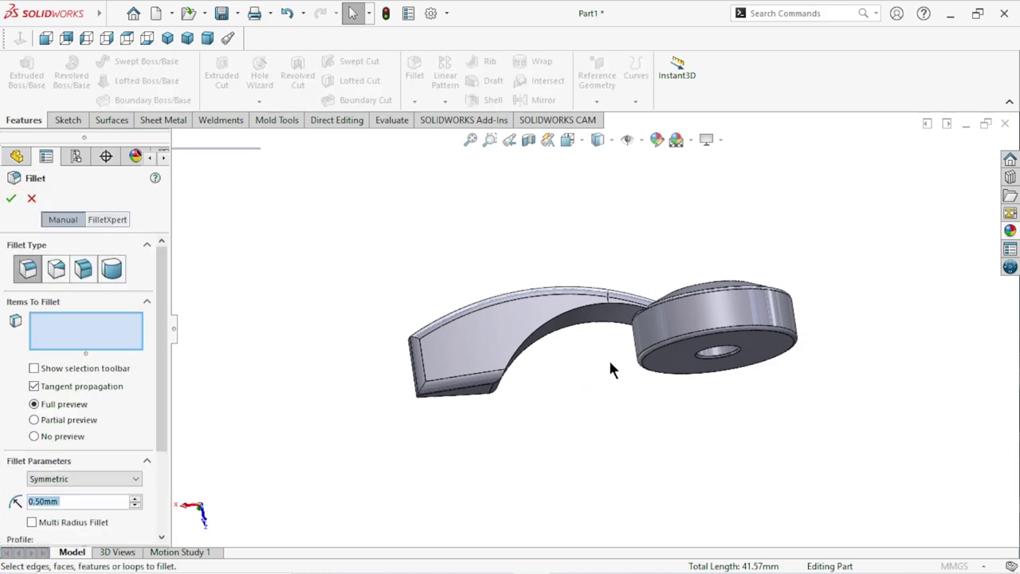
left_click(561, 323)
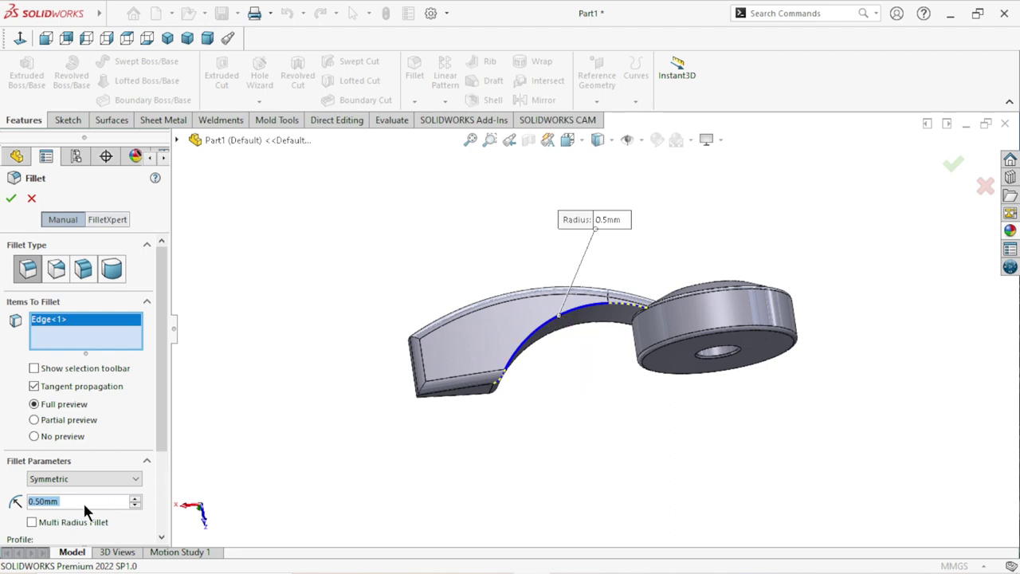
middle_click_drag(335, 360, 507, 430)
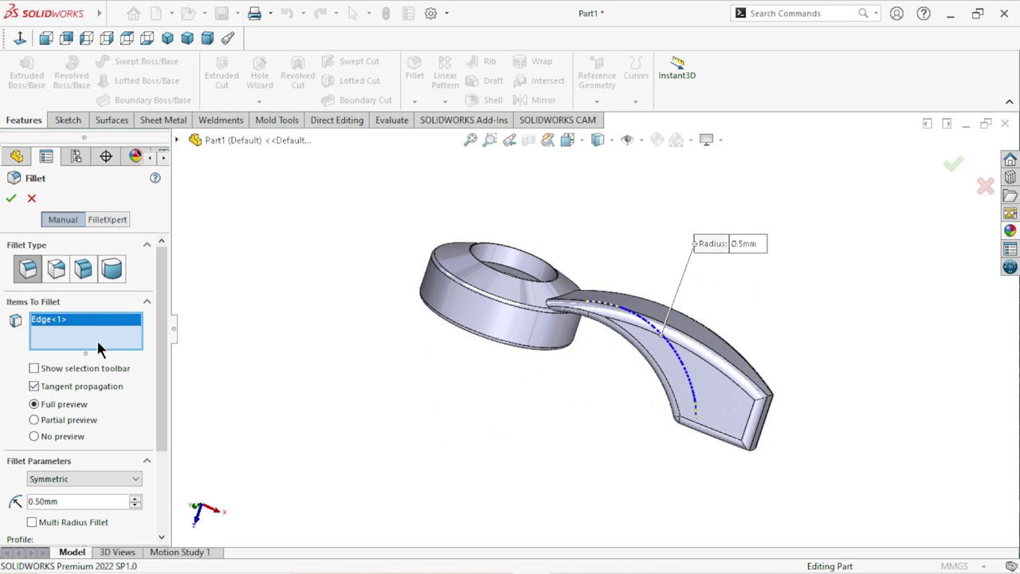
key("Return")
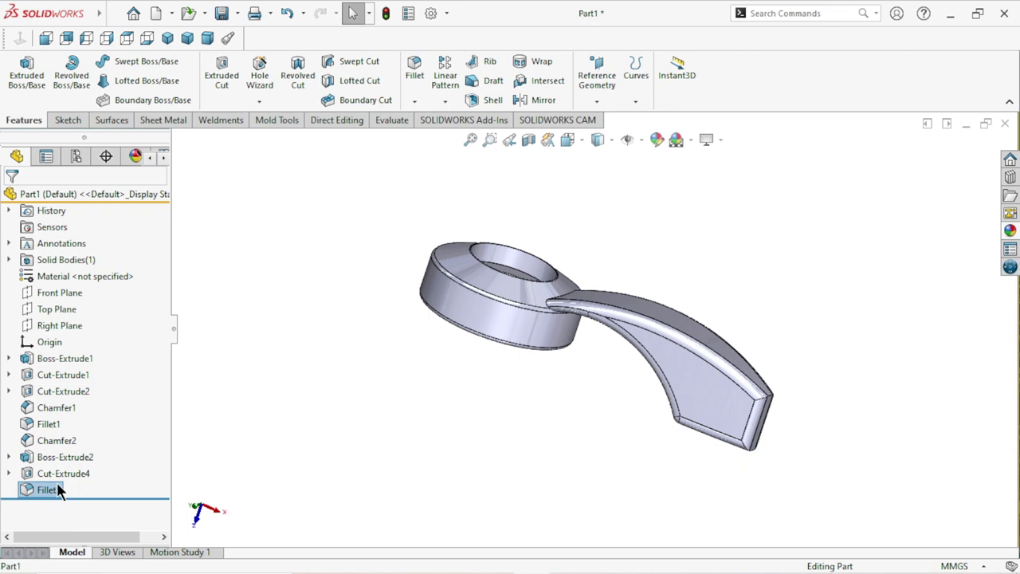
Step: Edit Fillet2 to drop Edge<3> from its items to fillet and apply the change
right_click(57, 488)
left_click(66, 180)
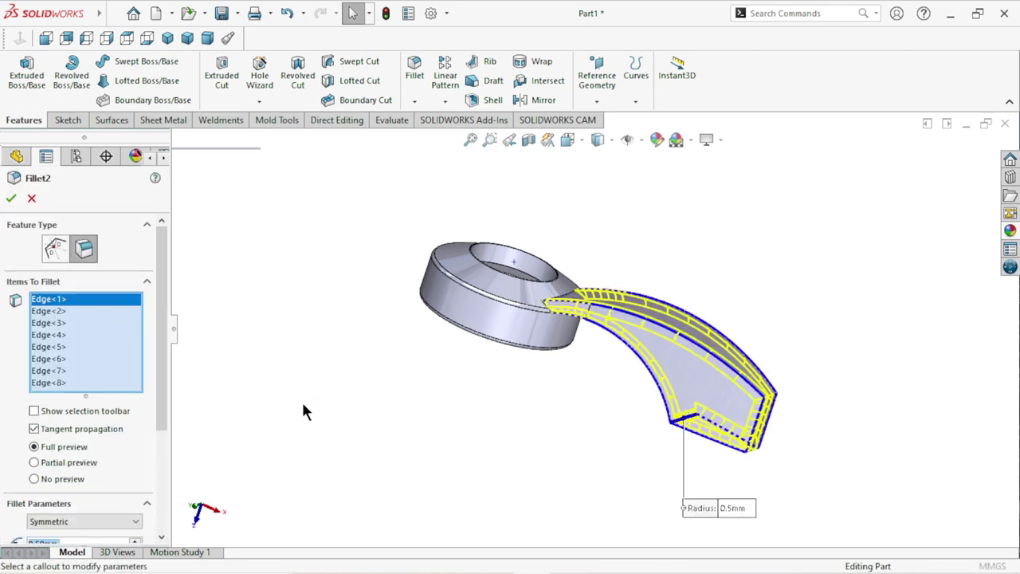
left_click_drag(163, 403, 291, 402)
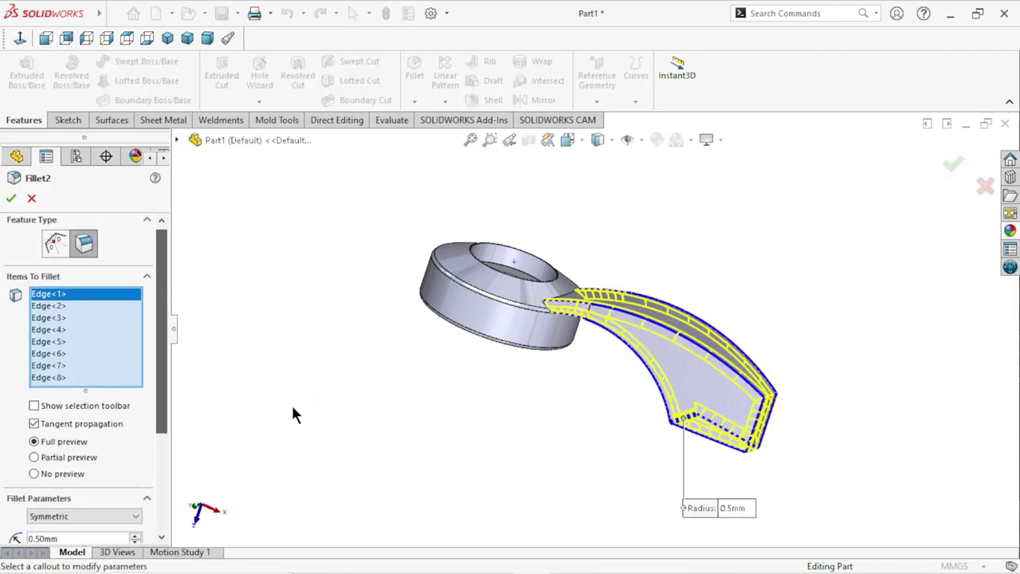
mouse_move(535, 395)
middle_mouse_down()
mouse_move(564, 348)
mouse_move(649, 325)
middle_mouse_up()
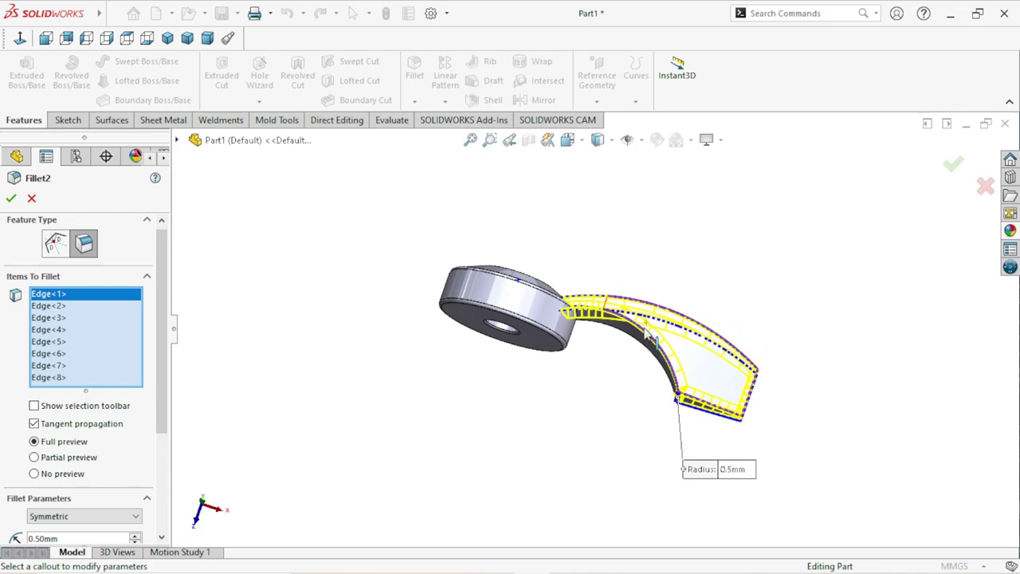
left_click(650, 338)
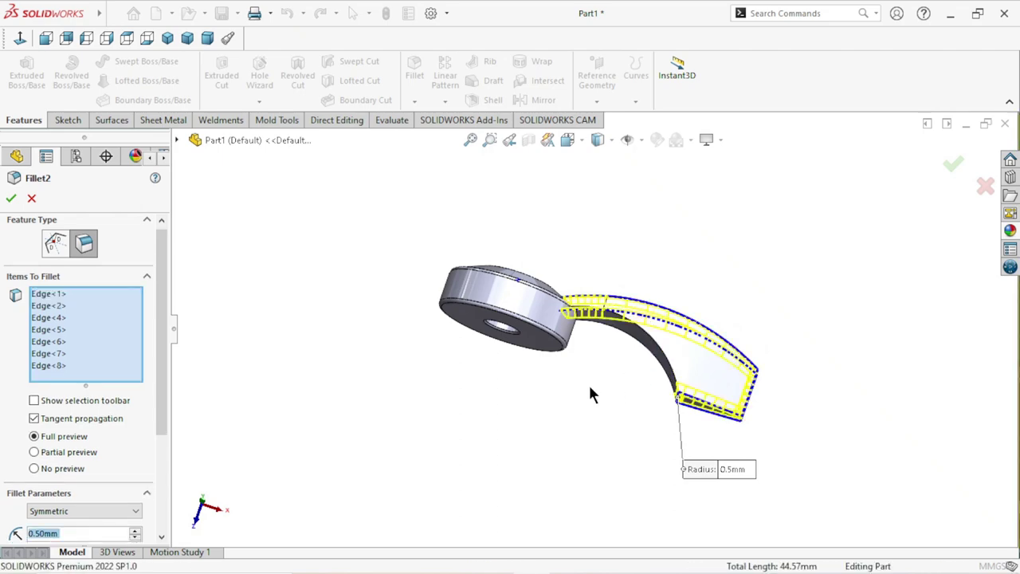
mouse_move(590, 391)
middle_mouse_down()
mouse_move(528, 436)
mouse_move(439, 382)
mouse_move(481, 428)
mouse_move(550, 466)
middle_mouse_up()
left_click(11, 199)
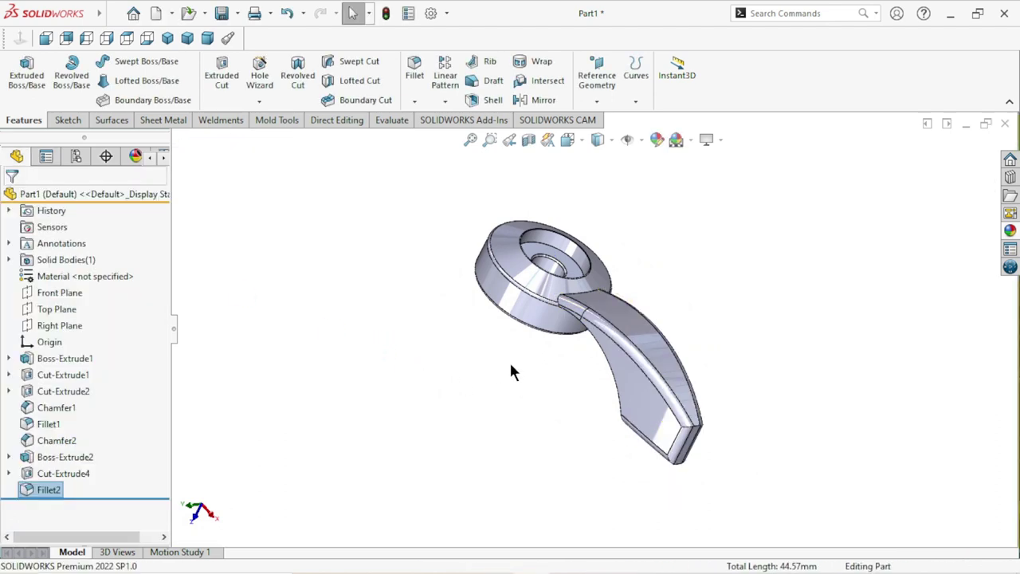
mouse_move(510, 371)
middle_mouse_down()
mouse_move(553, 292)
mouse_move(563, 349)
middle_mouse_up()
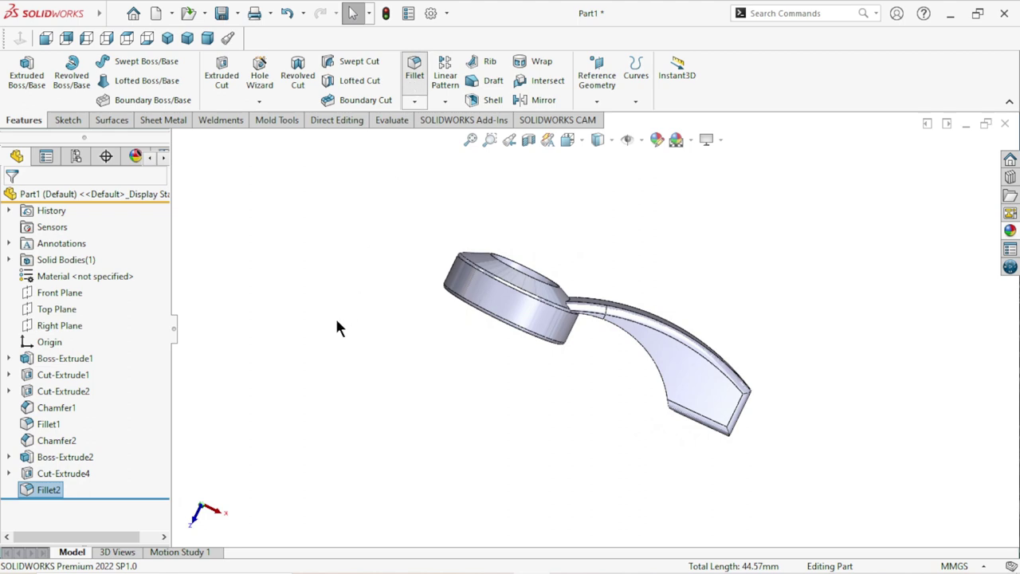
Step: Round the arm's two curved underside edges with a 0.3 mm Fillet3 and view from the side
key("Return")
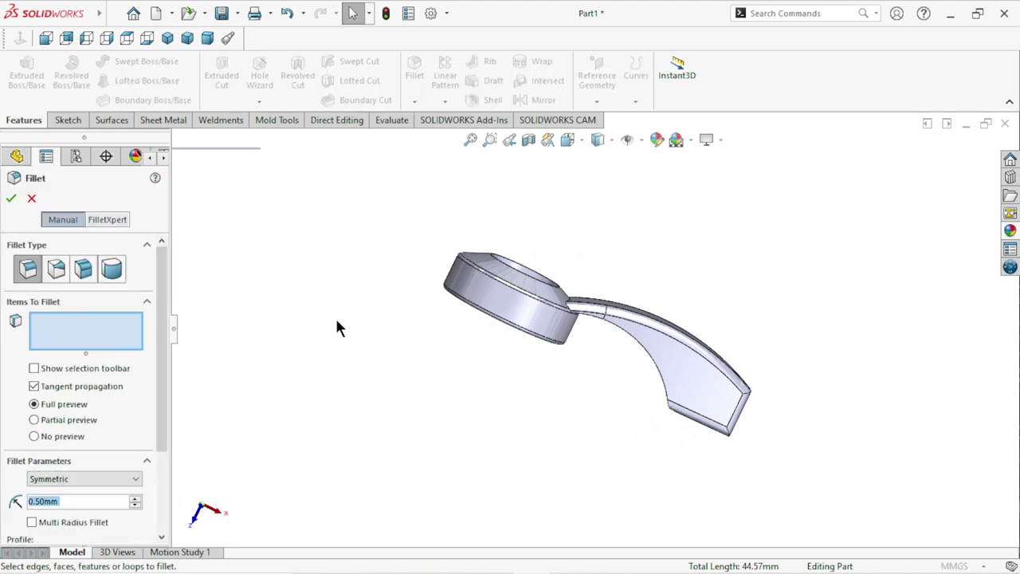
type("0.3")
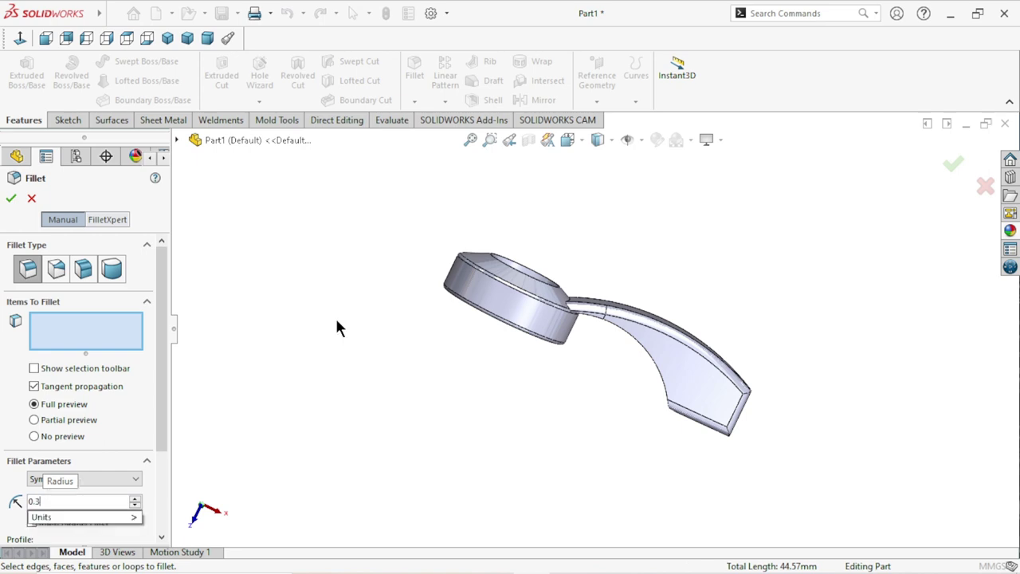
key("Return")
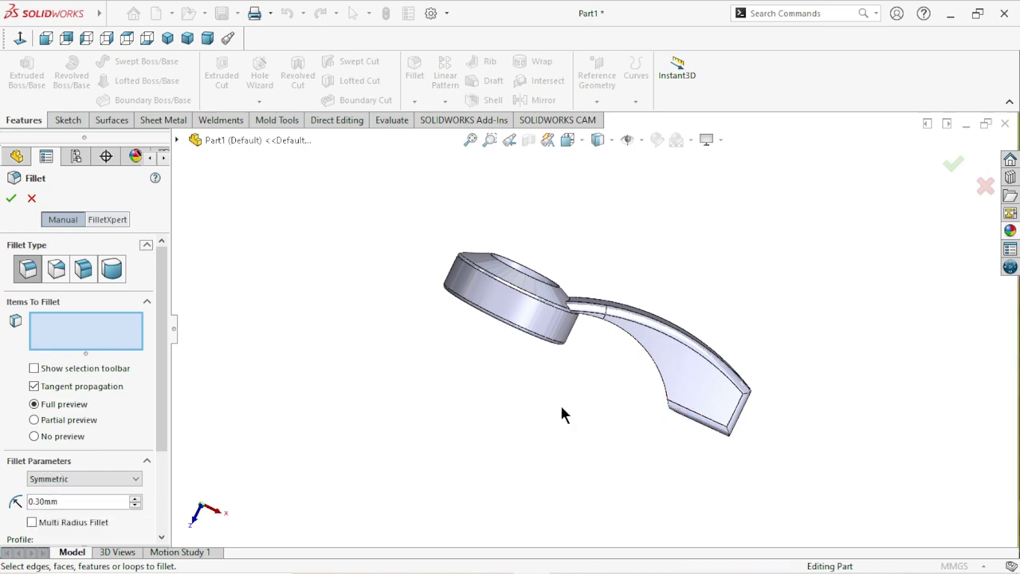
mouse_move(563, 414)
middle_mouse_down()
mouse_move(567, 364)
mouse_move(637, 351)
middle_mouse_up()
scroll(626, 334, "down", 5)
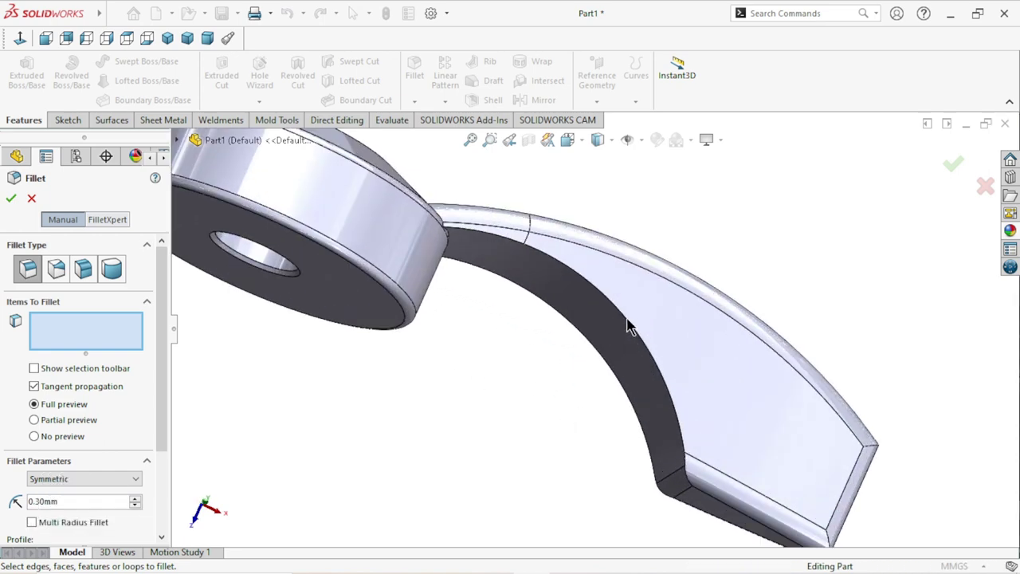
left_click(626, 326)
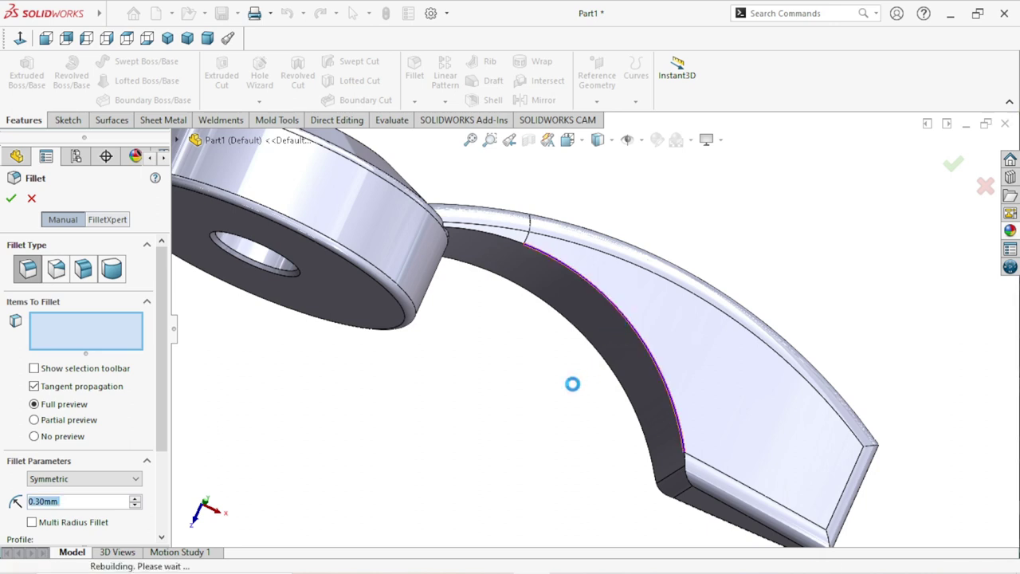
scroll(572, 384, "up", 3)
mouse_move(574, 397)
middle_mouse_down()
mouse_move(606, 406)
mouse_move(425, 334)
mouse_move(550, 333)
middle_mouse_up()
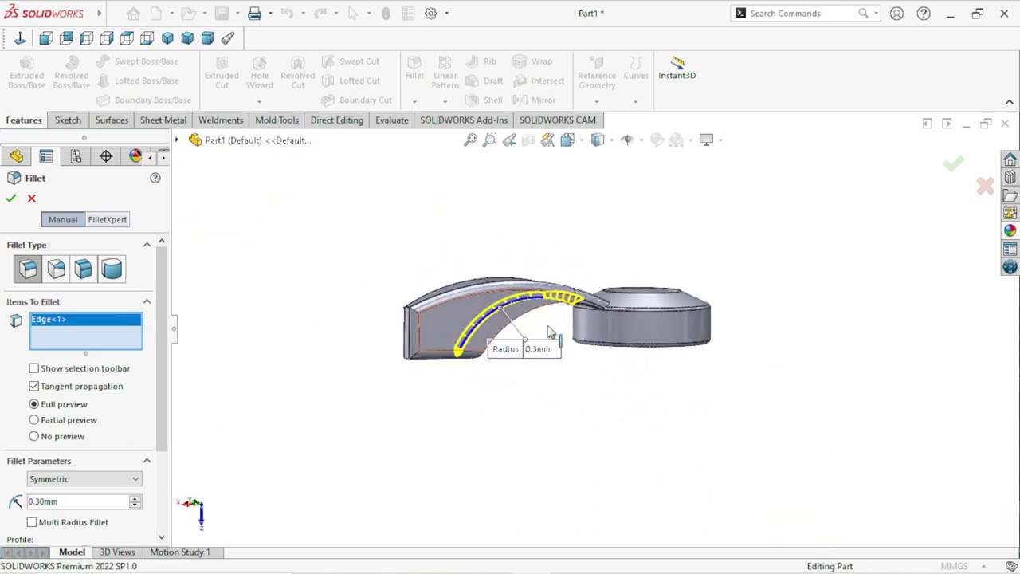
scroll(549, 332, "down", 3)
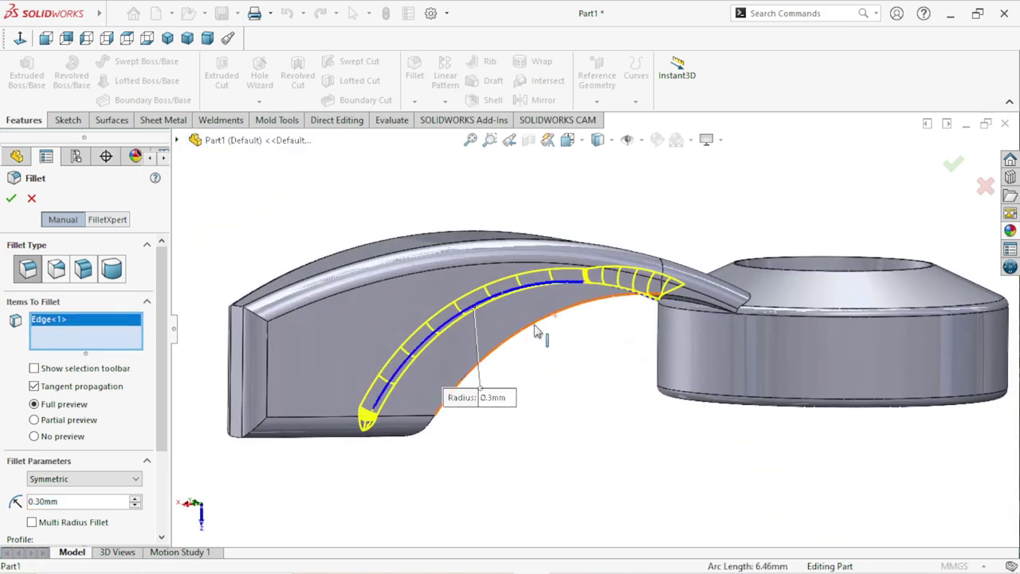
left_click(536, 333)
scroll(514, 405, "up", 3)
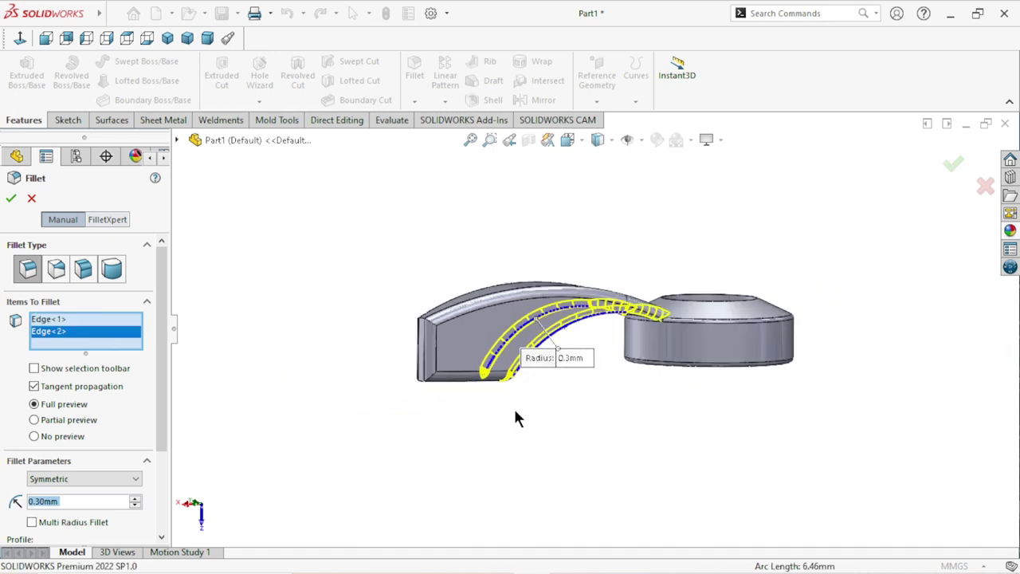
mouse_move(513, 405)
middle_mouse_down()
mouse_move(558, 515)
mouse_move(569, 493)
mouse_move(558, 478)
middle_mouse_up()
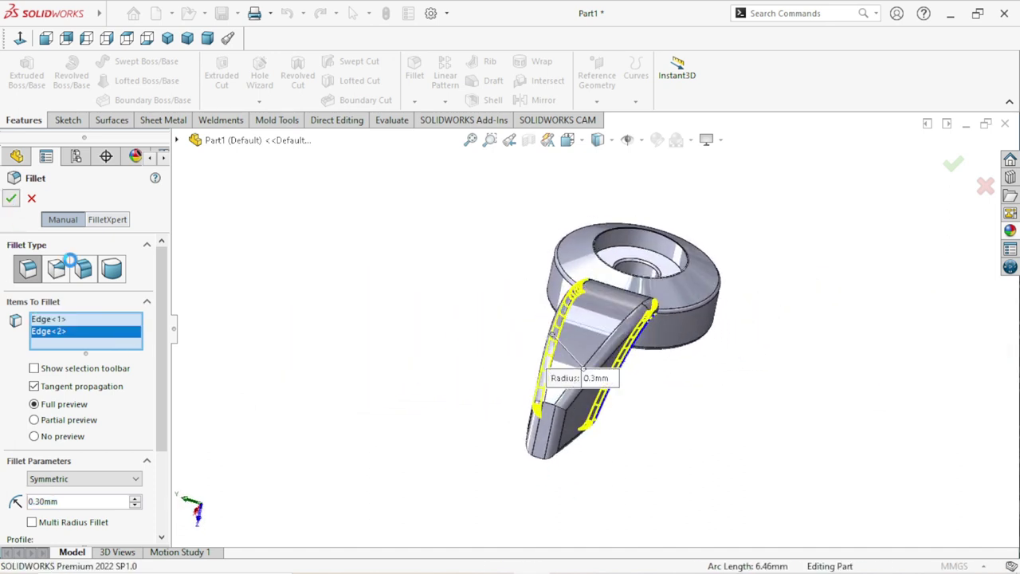
key("Return")
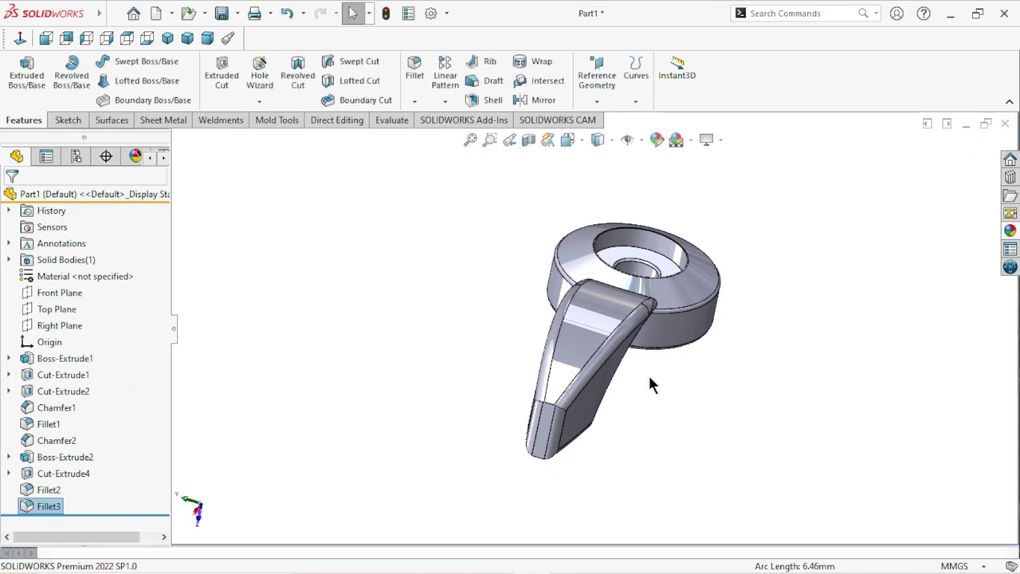
mouse_move(638, 391)
middle_mouse_down()
mouse_move(754, 482)
mouse_move(625, 391)
middle_mouse_up()
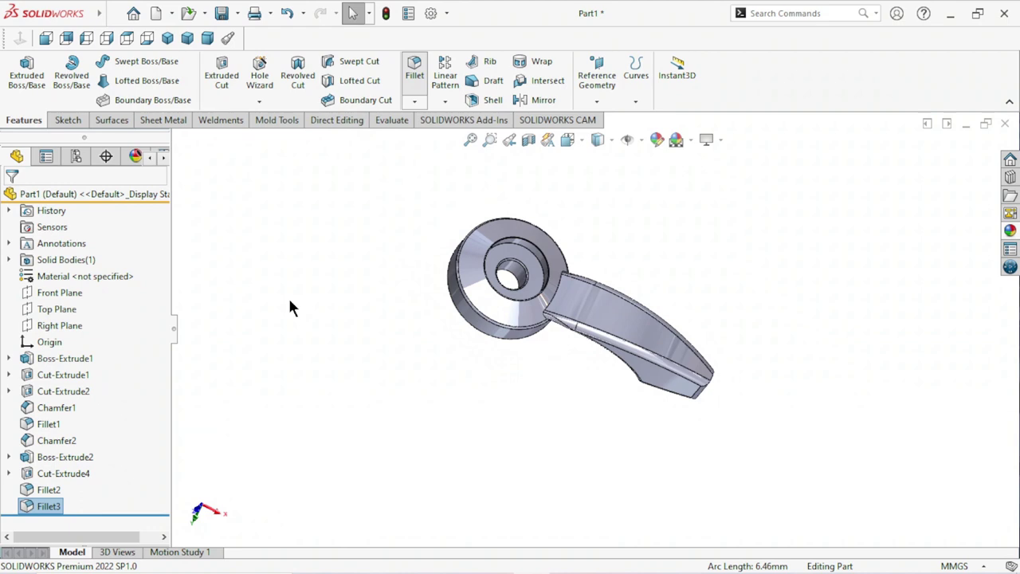
Step: Round the curved arm-to-hub junction edge with a 0.2 mm Fillet4
key("Return")
type("0")
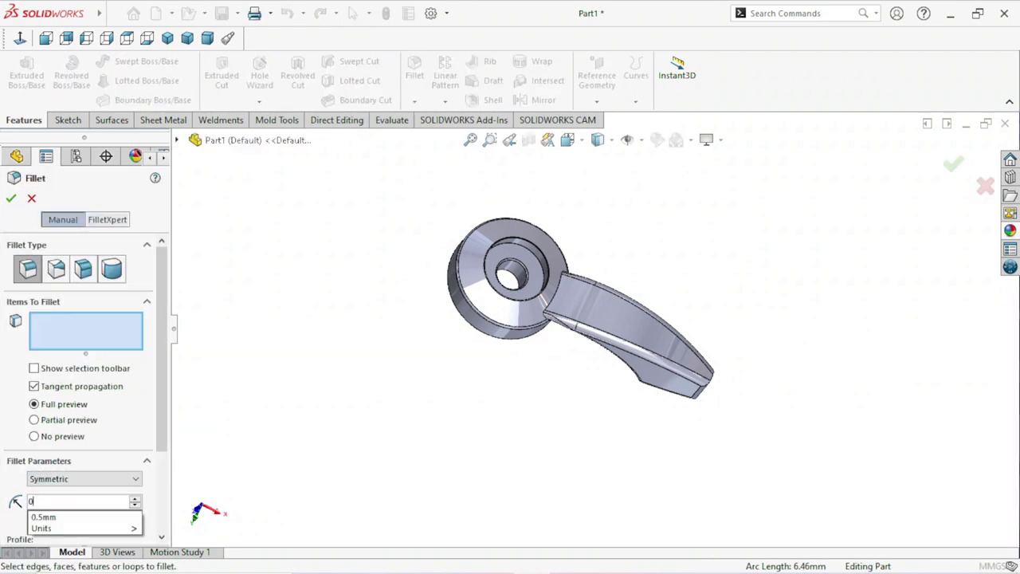
type(".2")
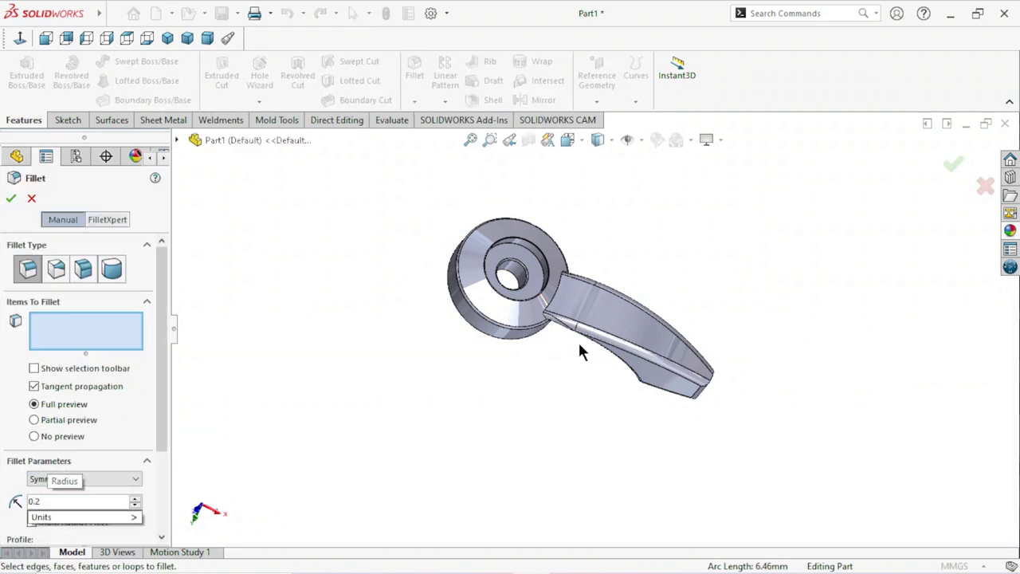
scroll(545, 307, "down", 5)
scroll(546, 307, "down", 3)
left_click(571, 299)
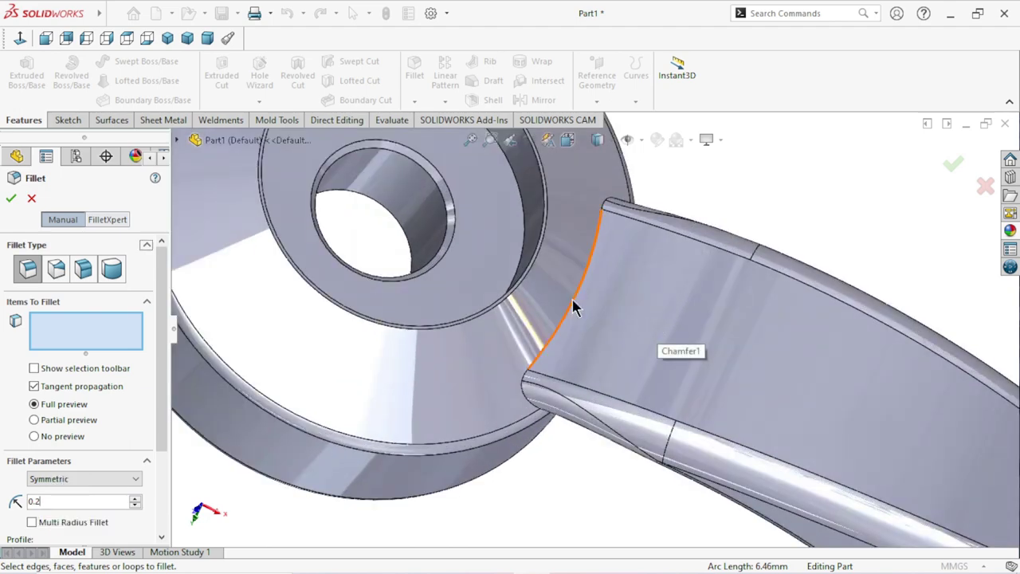
left_click(572, 299)
scroll(594, 374, "up", 5)
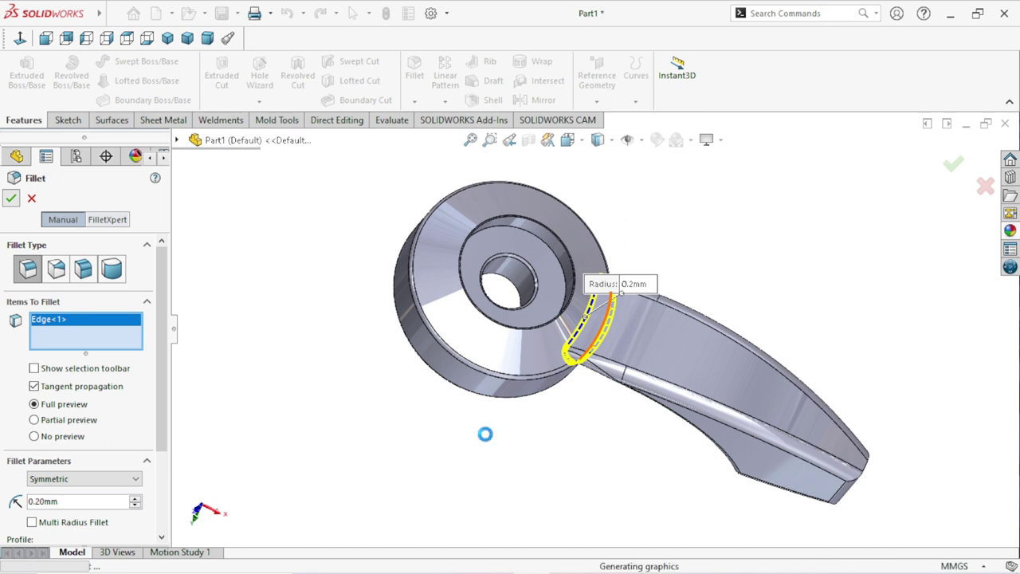
scroll(549, 436, "up", 3)
scroll(600, 457, "up", 2)
mouse_move(585, 340)
middle_mouse_down()
mouse_move(595, 231)
mouse_move(435, 242)
mouse_move(511, 227)
mouse_move(597, 365)
mouse_move(494, 310)
mouse_move(446, 263)
middle_mouse_up()
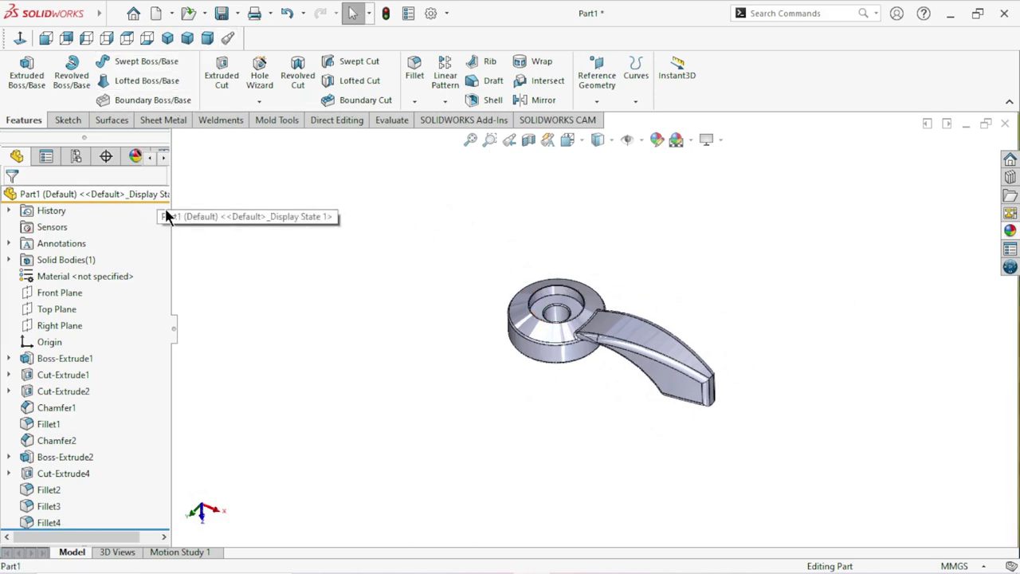
Step: Apply the brushed steel appearance from Metal > Steel to the whole Part1 lever
left_click(144, 195)
left_click(1009, 230)
mouse_move(846, 351)
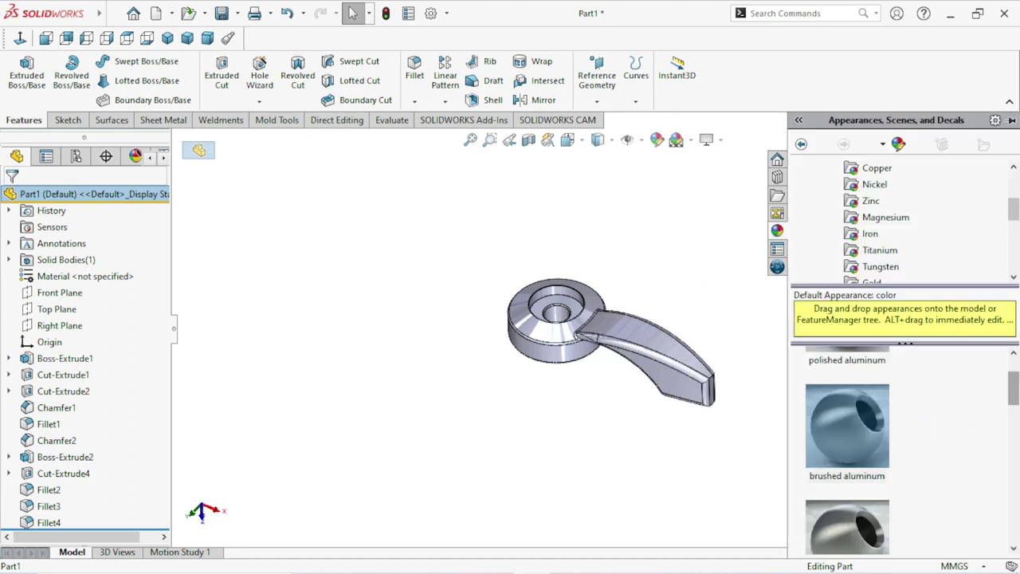
left_click_drag(1015, 399, 1015, 381)
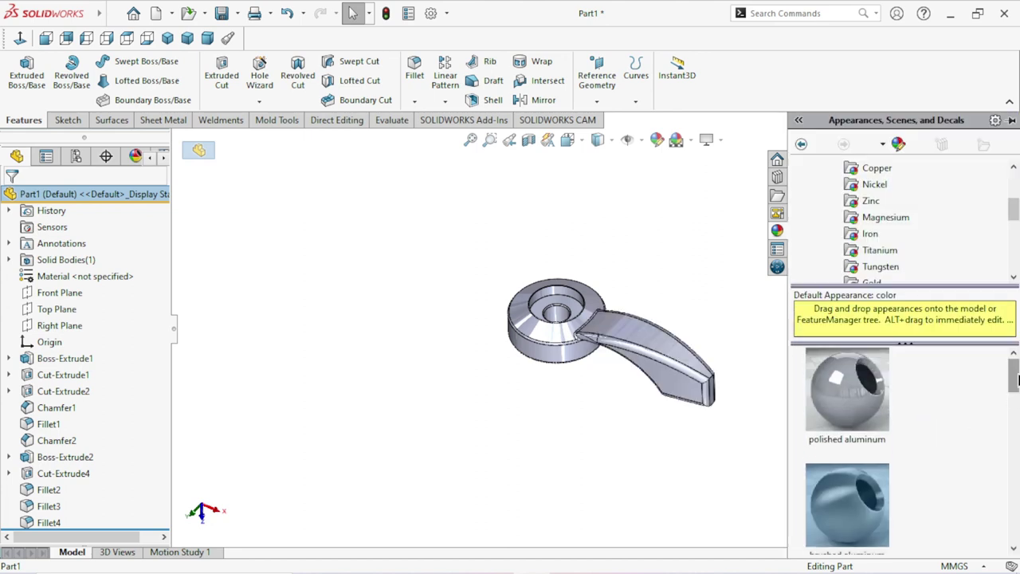
left_click_drag(1012, 221, 1014, 201)
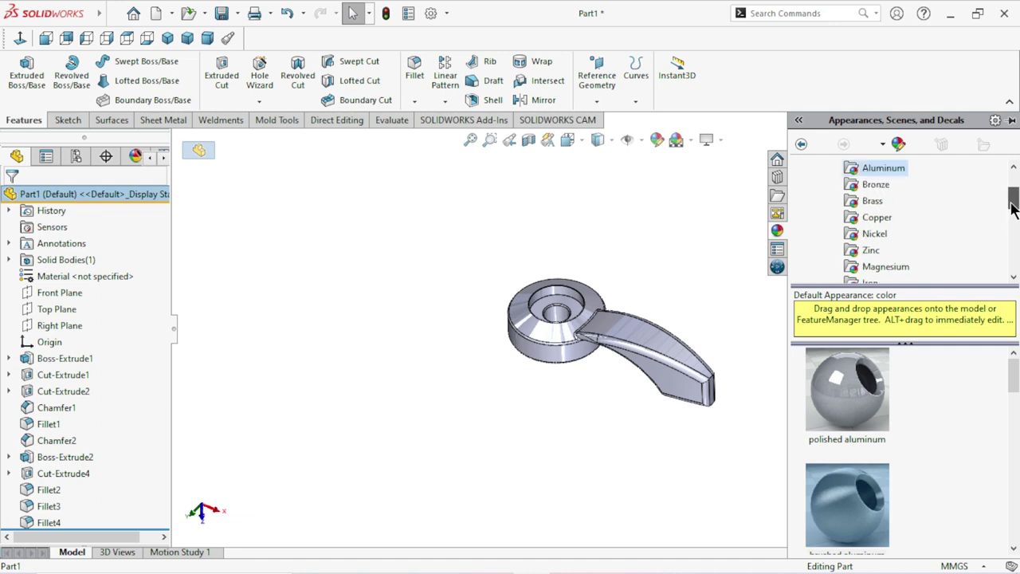
left_click(874, 191)
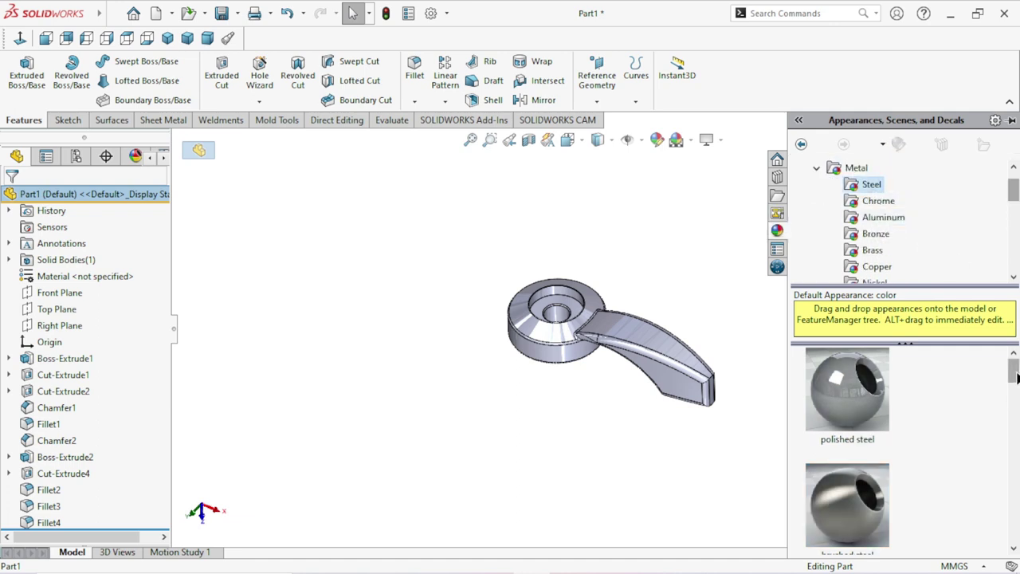
scroll(1012, 381, "down", 1)
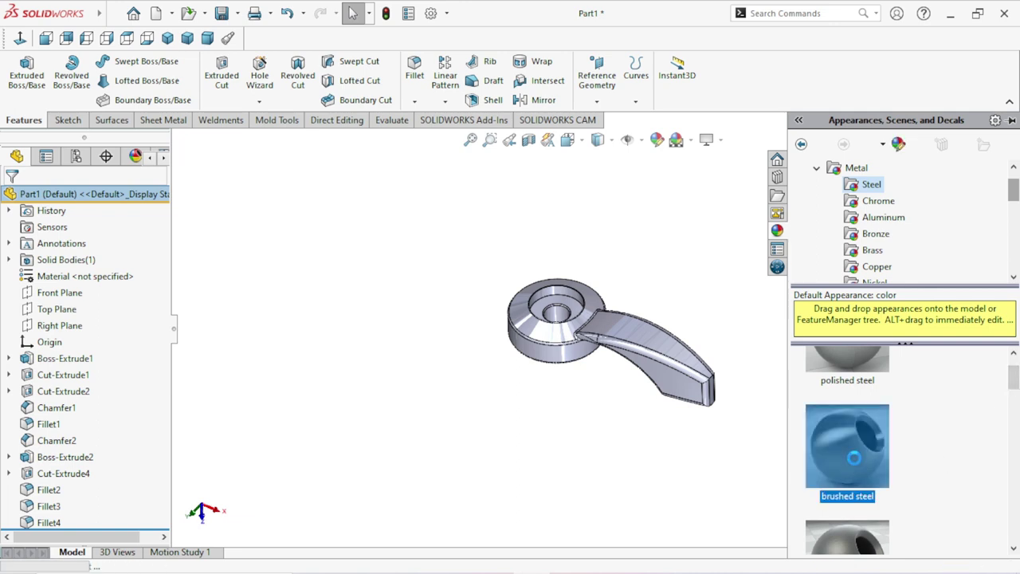
left_click_drag(857, 466, 622, 343)
mouse_move(761, 386)
middle_mouse_down()
mouse_move(661, 346)
mouse_move(643, 241)
mouse_move(549, 257)
mouse_move(630, 383)
mouse_move(706, 471)
mouse_move(783, 409)
mouse_move(725, 214)
mouse_move(693, 463)
mouse_move(696, 354)
mouse_move(761, 396)
mouse_move(612, 305)
mouse_move(620, 239)
middle_mouse_up()
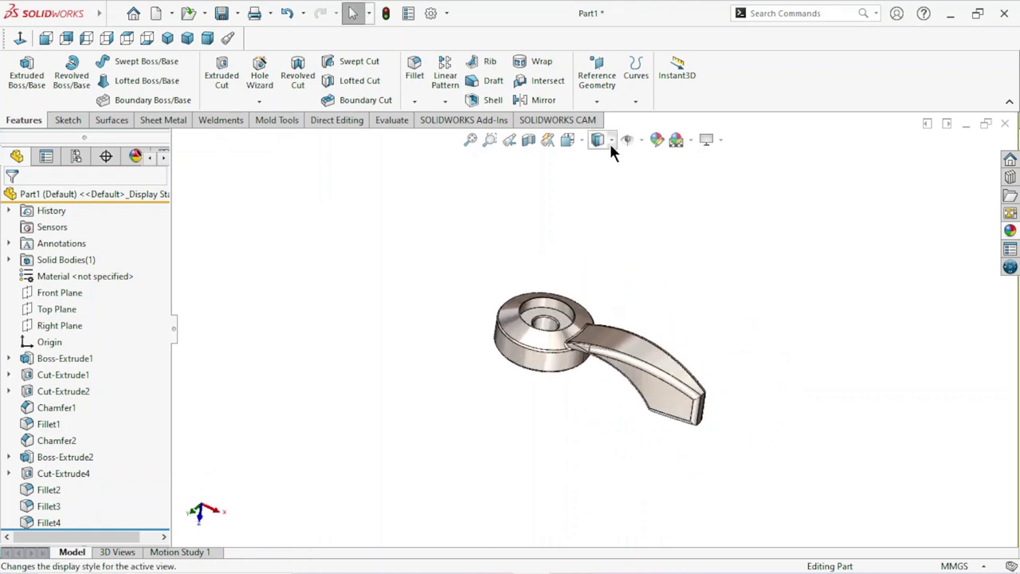
Step: Show the lever in Shaded display without edges and orbit it to lie flat
left_click(609, 141)
left_click(602, 188)
mouse_move(721, 399)
middle_mouse_down()
mouse_move(635, 404)
mouse_move(534, 342)
mouse_move(526, 432)
mouse_move(590, 446)
mouse_move(699, 423)
mouse_move(756, 471)
mouse_move(585, 414)
mouse_move(622, 480)
mouse_move(615, 358)
mouse_move(611, 391)
mouse_move(674, 346)
mouse_move(689, 285)
middle_mouse_up()
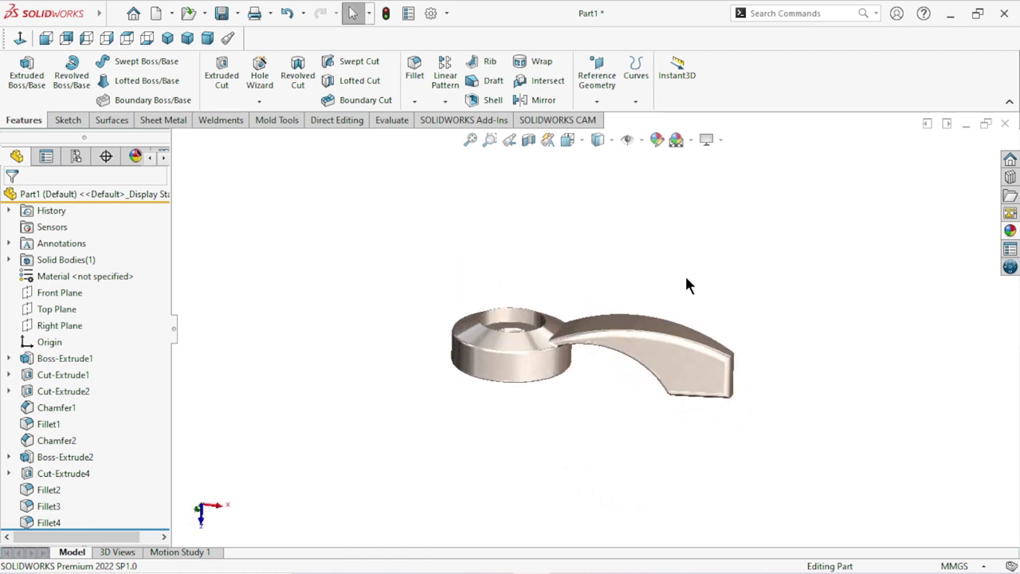
Step: Switch the lever to Shaded With Edges and view it from the isometric orientation
left_click(611, 140)
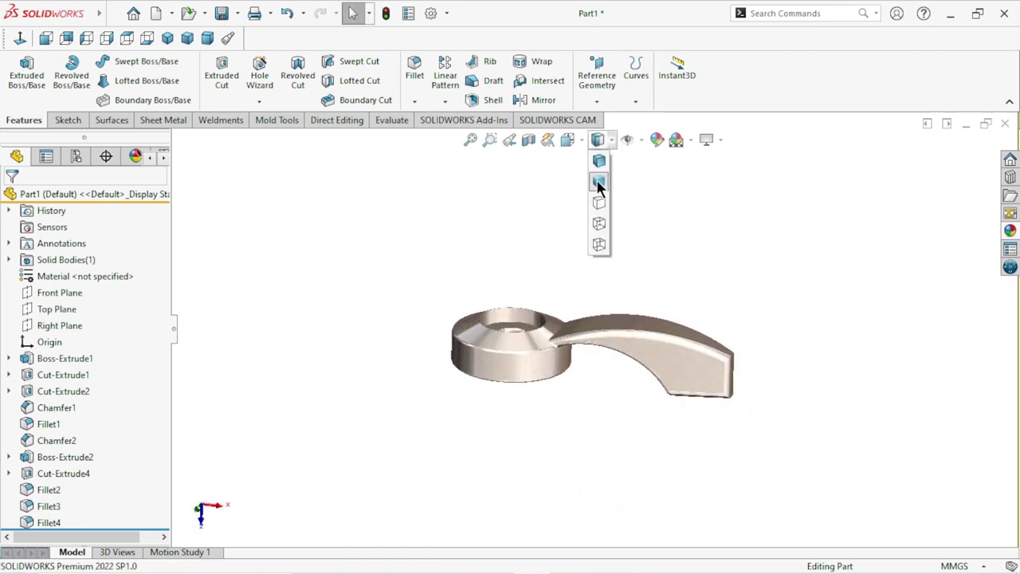
left_click(599, 167)
mouse_move(706, 378)
middle_mouse_down()
mouse_move(713, 417)
mouse_move(746, 461)
middle_mouse_up()
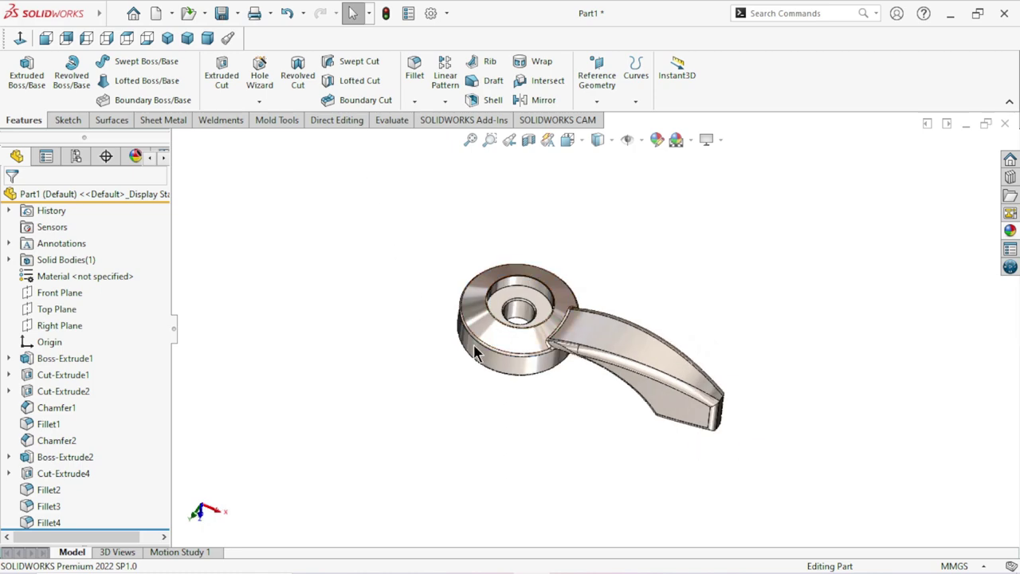
left_click(167, 38)
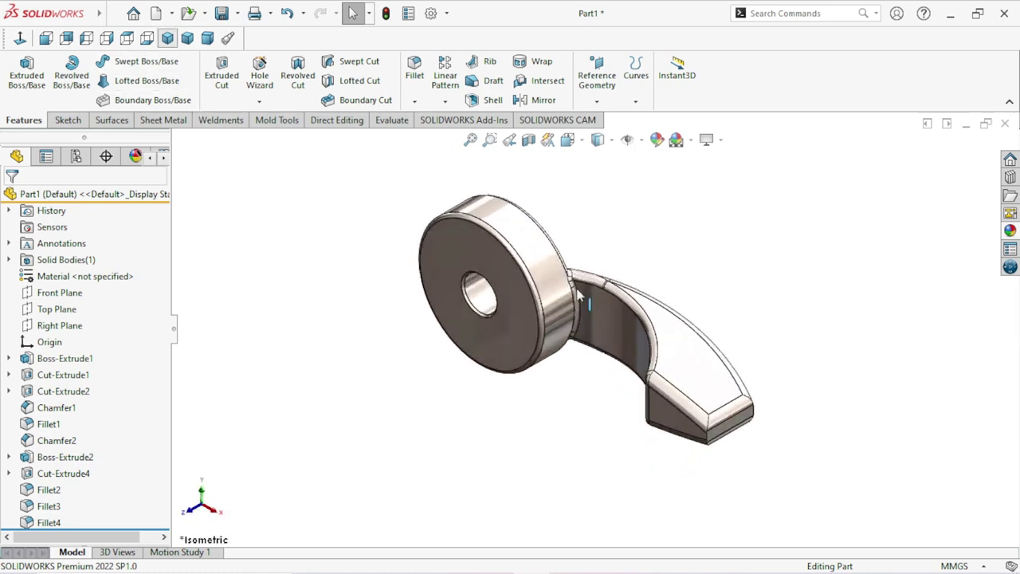
mouse_move(616, 325)
middle_mouse_down()
mouse_move(489, 371)
mouse_move(518, 337)
mouse_move(487, 216)
mouse_move(512, 358)
mouse_move(471, 348)
mouse_move(495, 388)
mouse_move(467, 358)
mouse_move(479, 361)
middle_mouse_up()
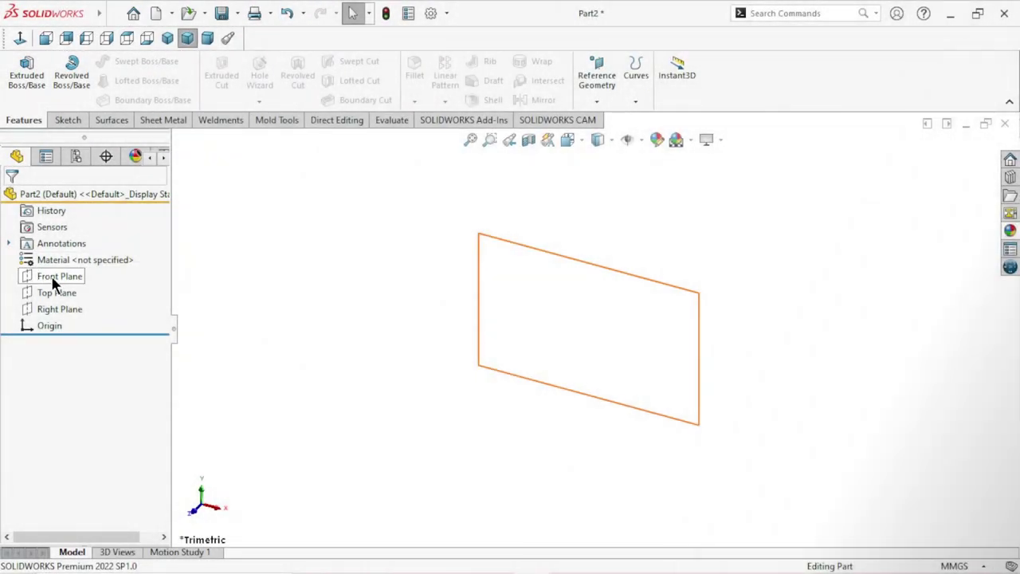
Step: Start a sketch on the Front Plane and draw two circles centred on the origin
left_click(56, 279)
left_click(66, 255)
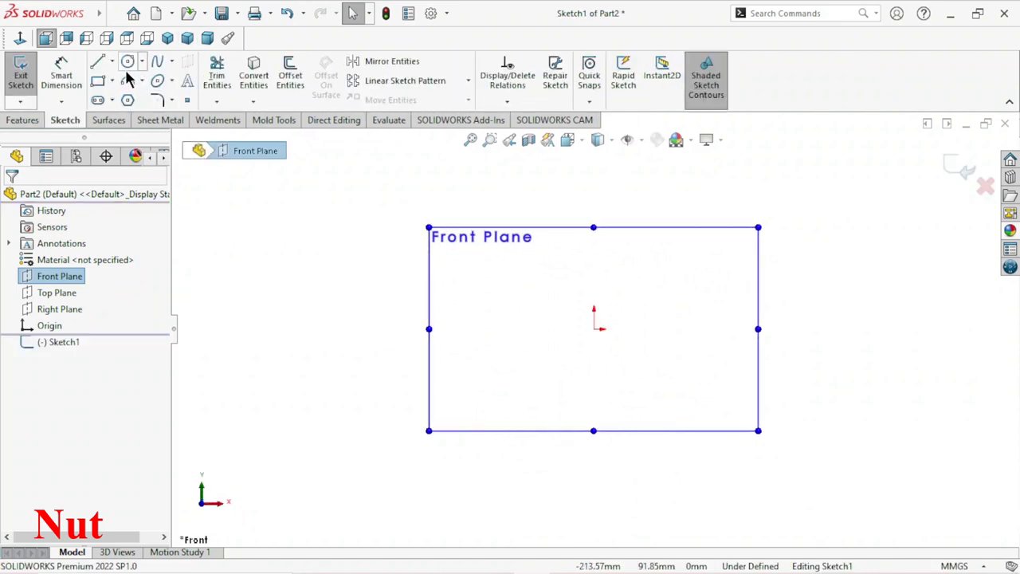
left_click(127, 62)
left_click(594, 328)
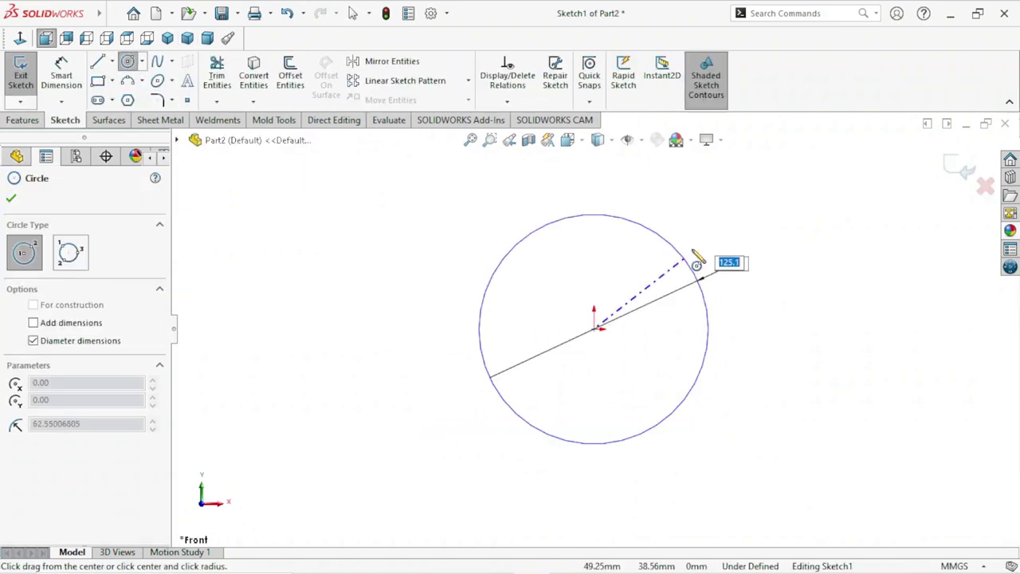
left_click(693, 252)
left_click(593, 327)
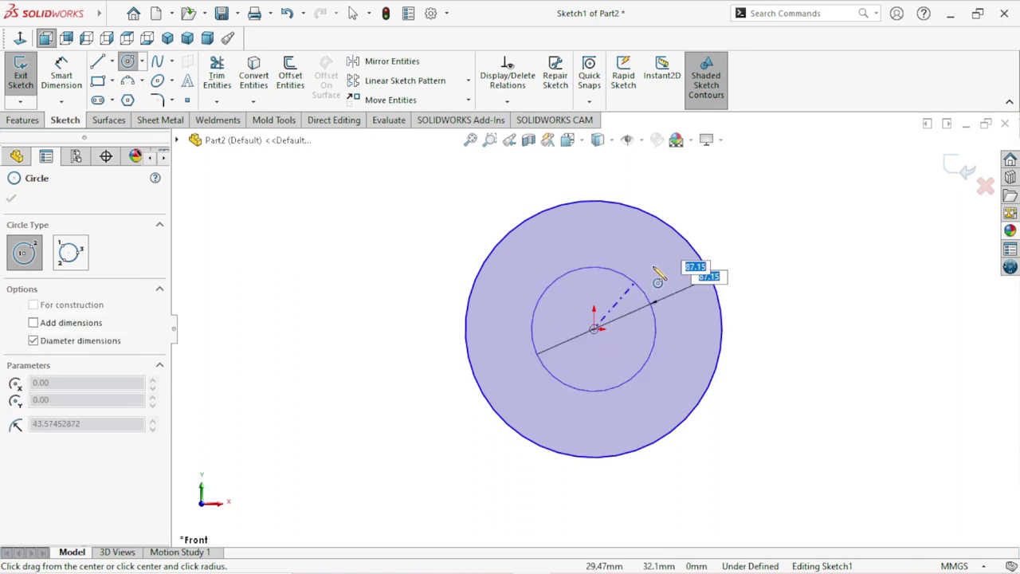
left_click(661, 269)
left_click(12, 201)
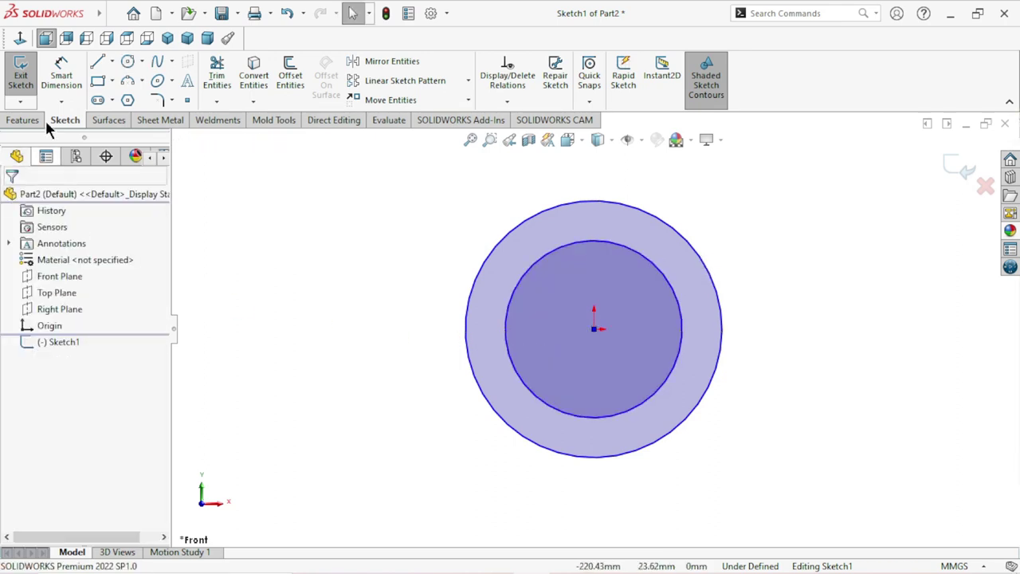
Step: Dimension the circles to Ø12.85 mm outer and Ø6.8 mm inner diameters
left_click(70, 74)
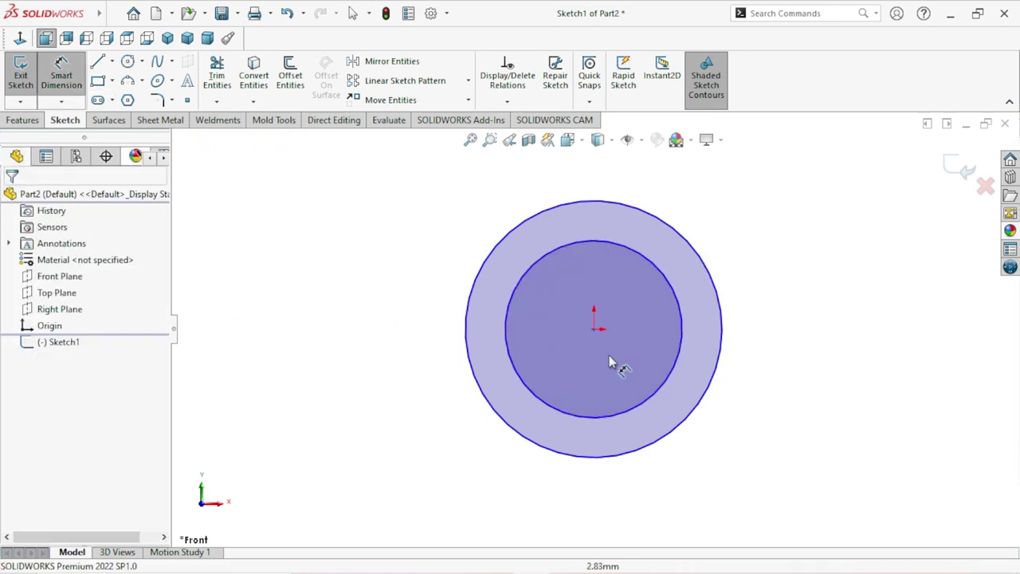
left_click(724, 344)
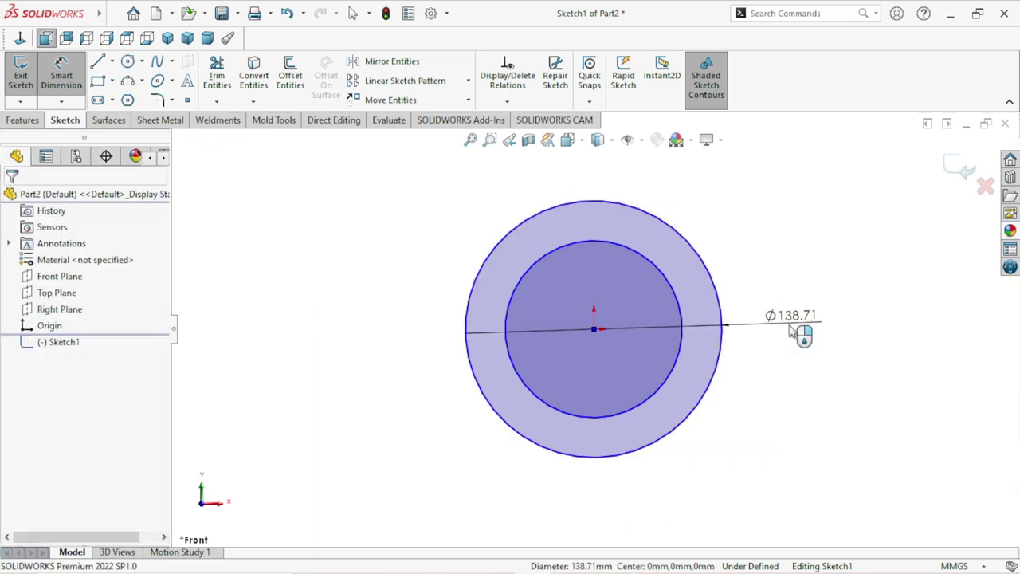
left_click(792, 330)
type("12")
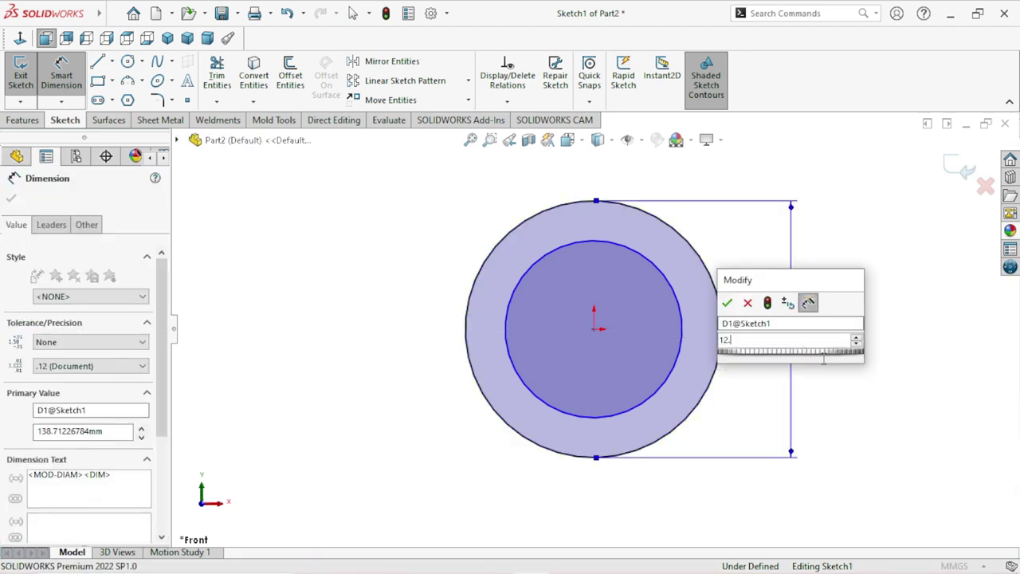
type(".85")
left_click(727, 302)
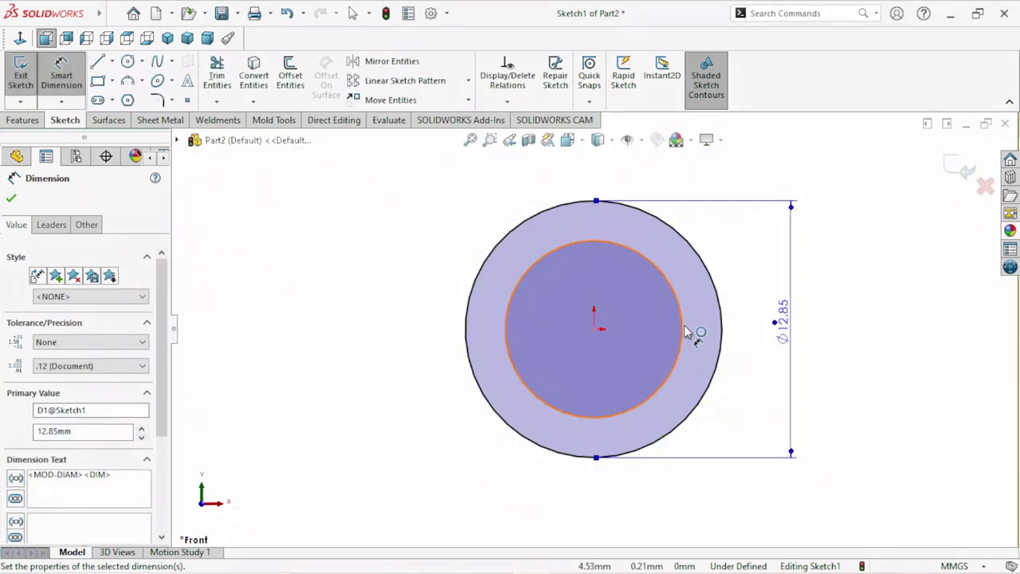
left_click(685, 331)
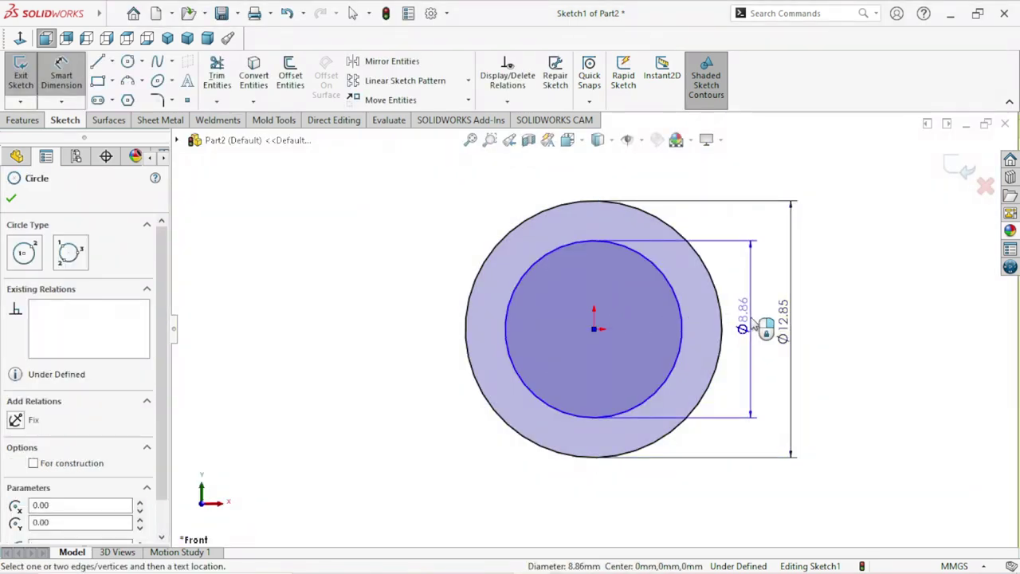
left_click(747, 333)
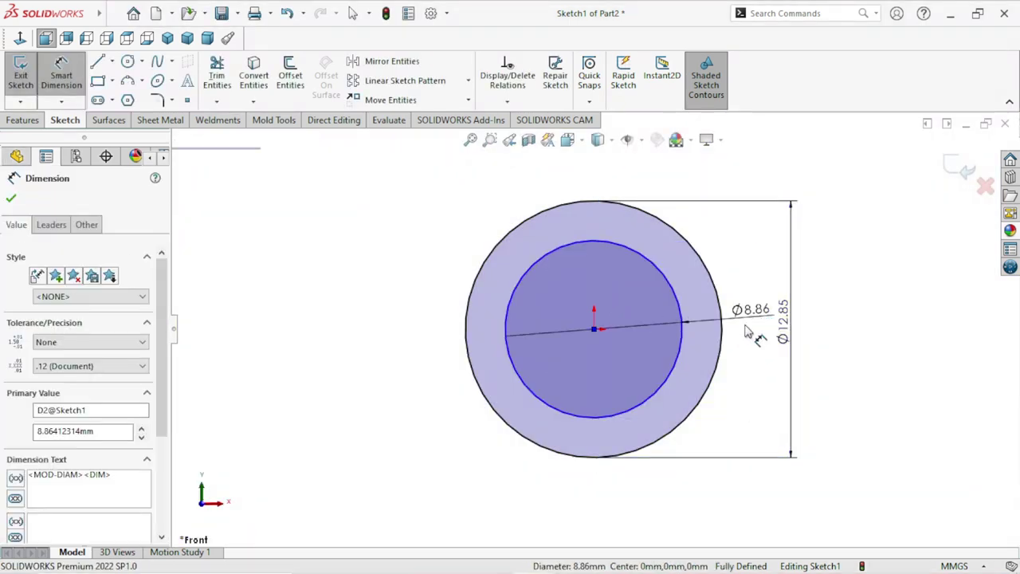
type("6.8")
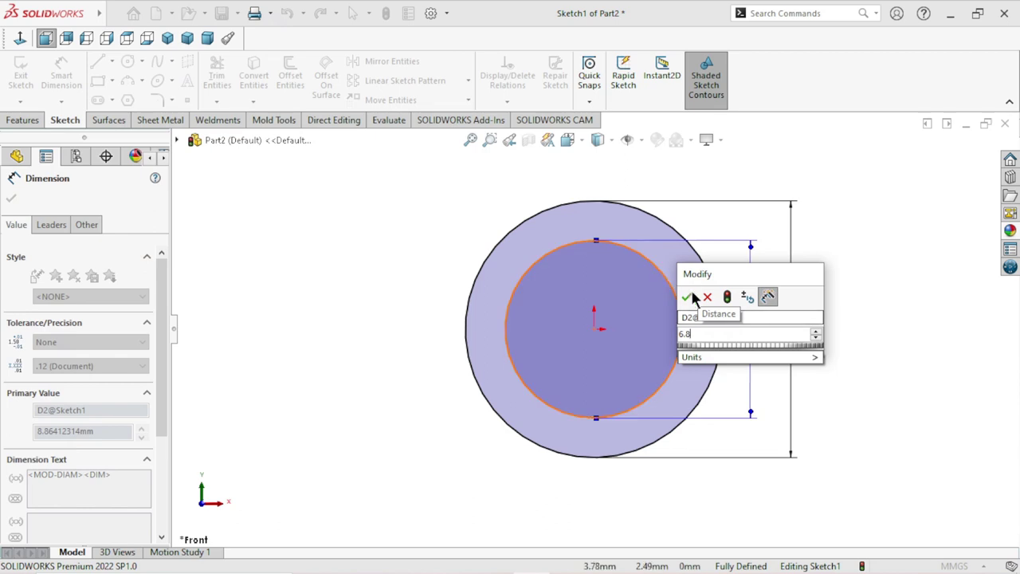
left_click(687, 296)
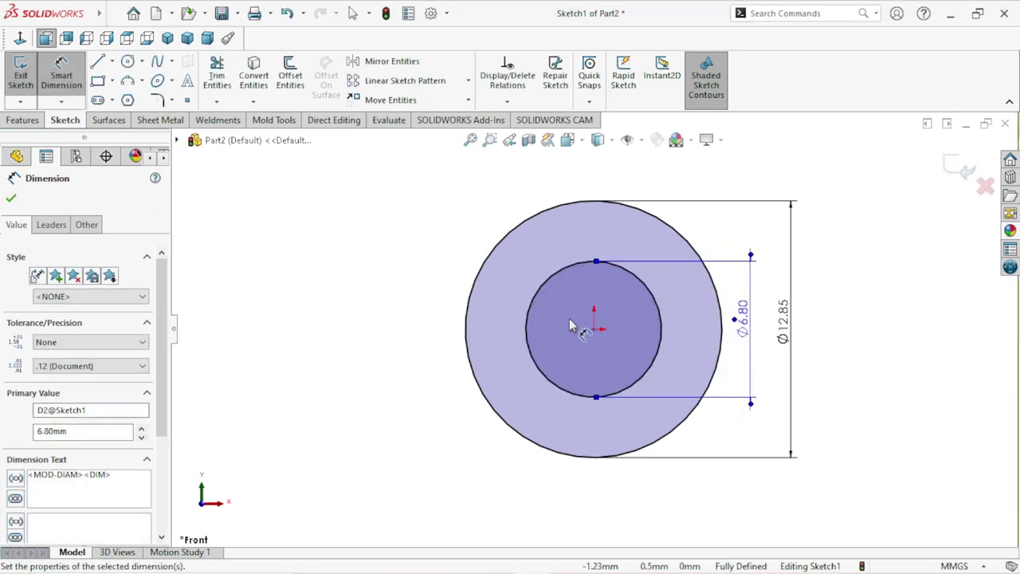
left_click(11, 198)
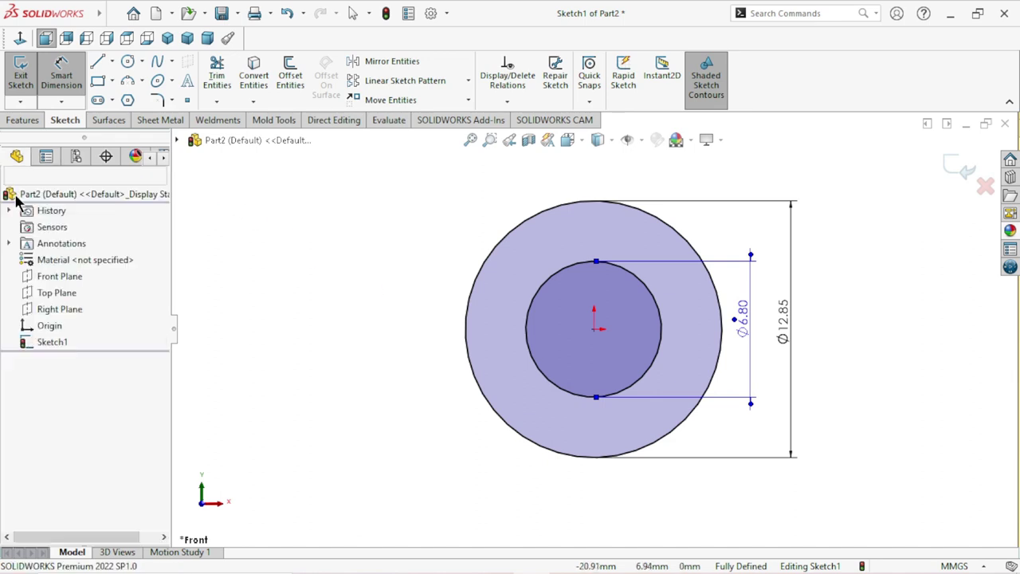
Step: Boss-extrude the two-circle ring sketch 16 mm blind in the reversed direction
left_click(23, 120)
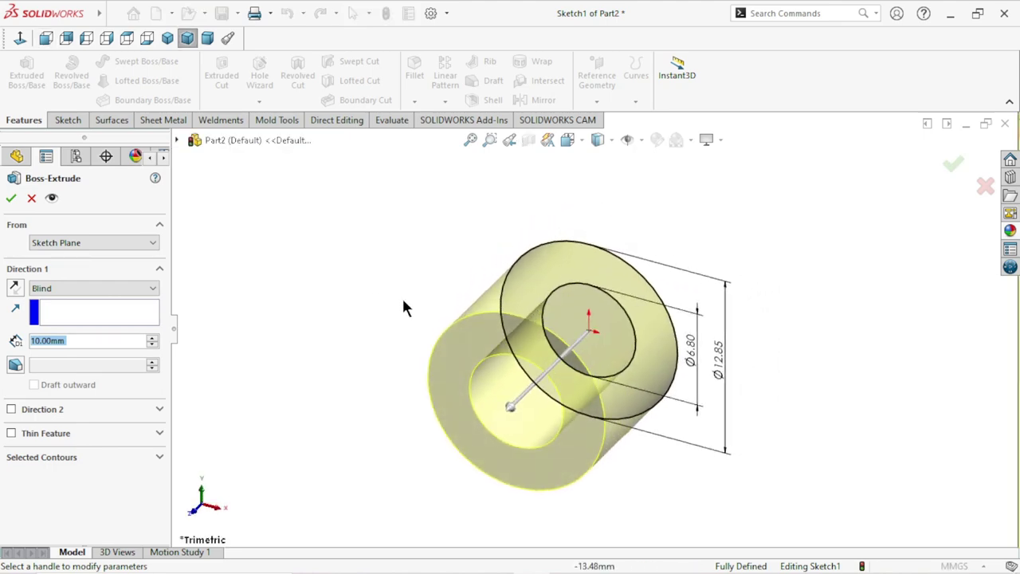
middle_click_drag(381, 319, 507, 344)
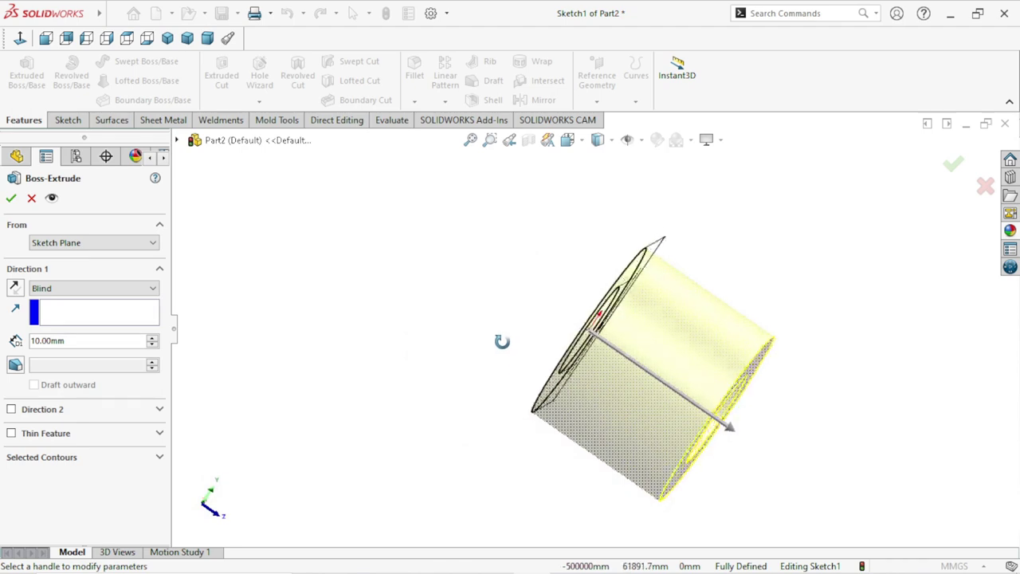
middle_click_drag(508, 344, 508, 369)
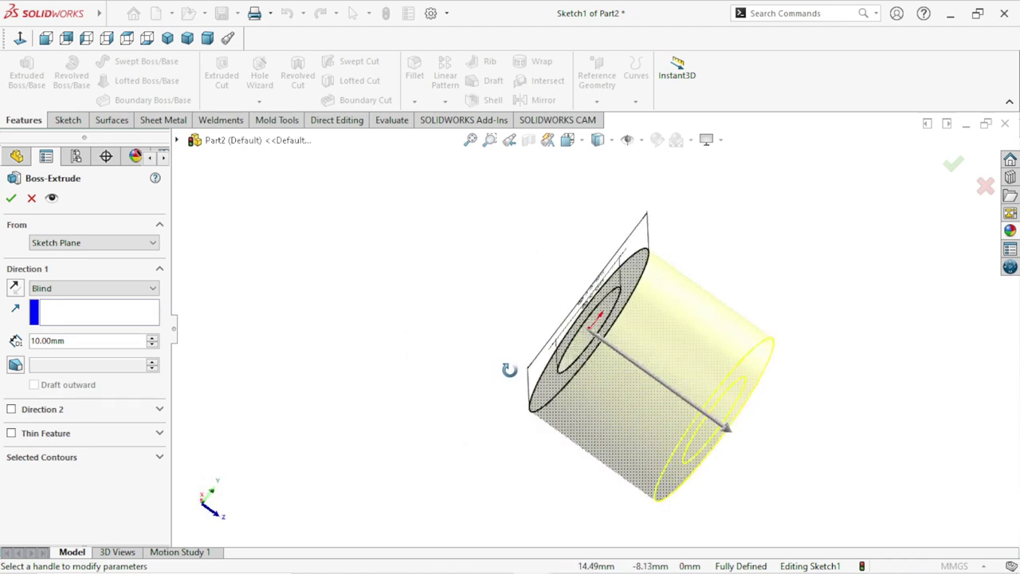
left_click(13, 288)
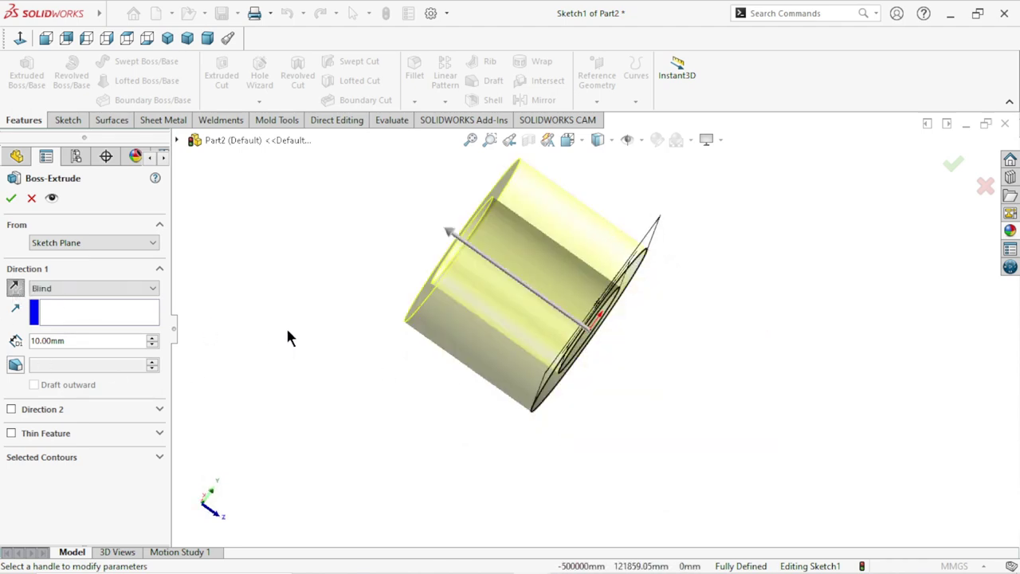
mouse_move(465, 367)
middle_mouse_down()
mouse_move(580, 382)
mouse_move(551, 358)
mouse_move(547, 322)
middle_mouse_up()
scroll(548, 322, "down", 3)
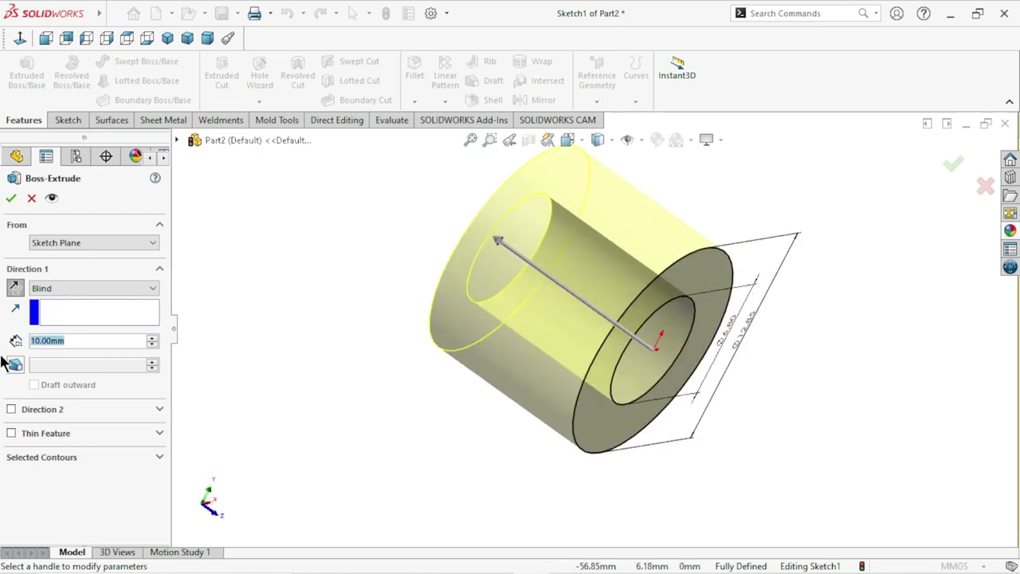
type("16")
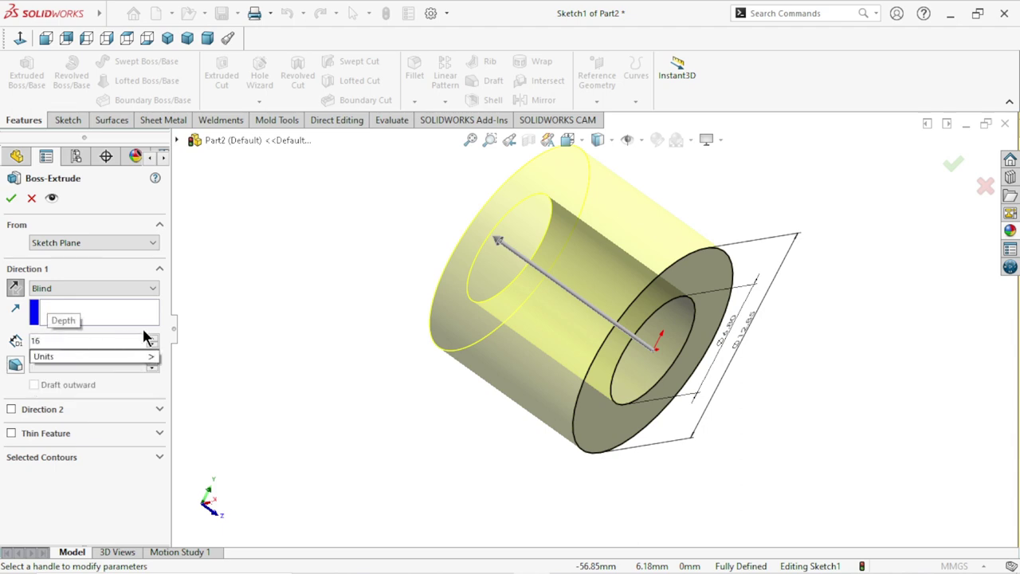
key("Return")
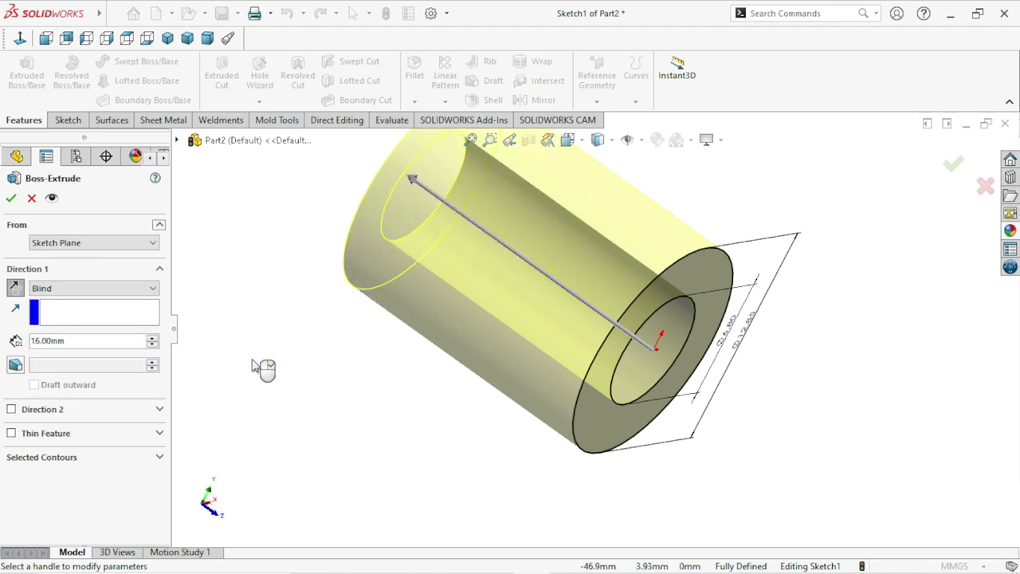
scroll(520, 301, "up", 3)
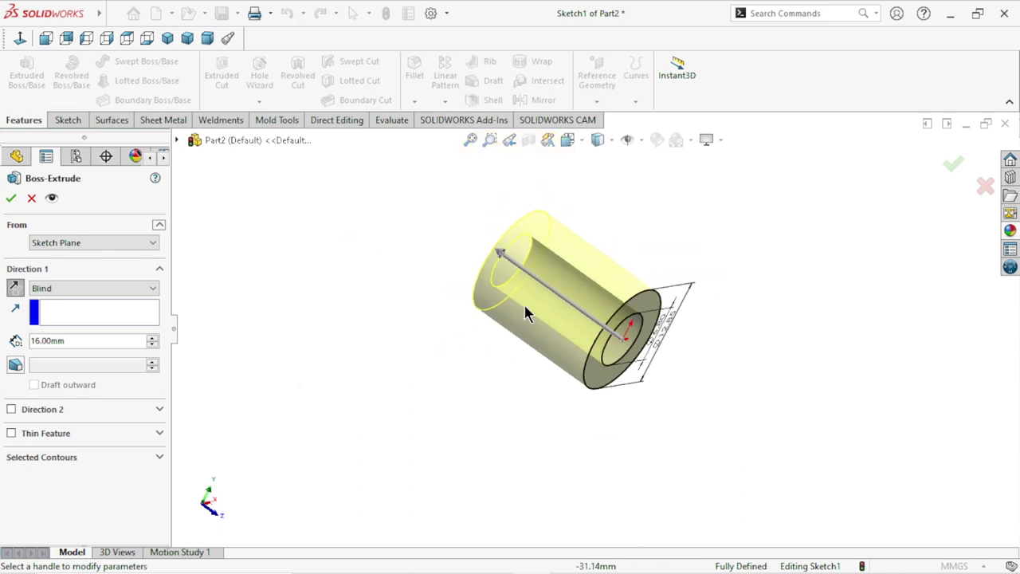
scroll(616, 238, "down", 1)
mouse_move(808, 357)
middle_mouse_down()
mouse_move(789, 316)
mouse_move(776, 408)
middle_mouse_up()
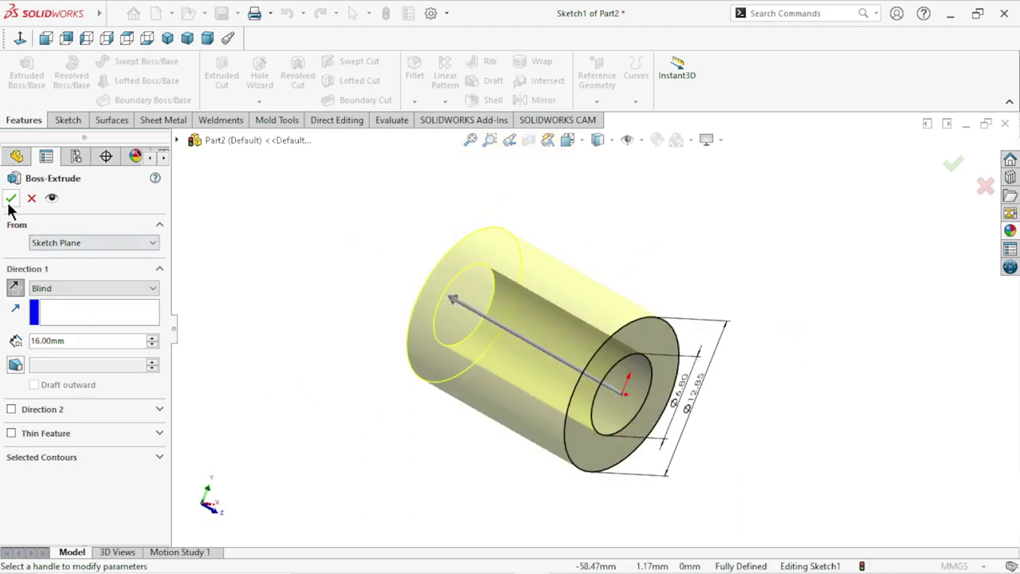
key("Return")
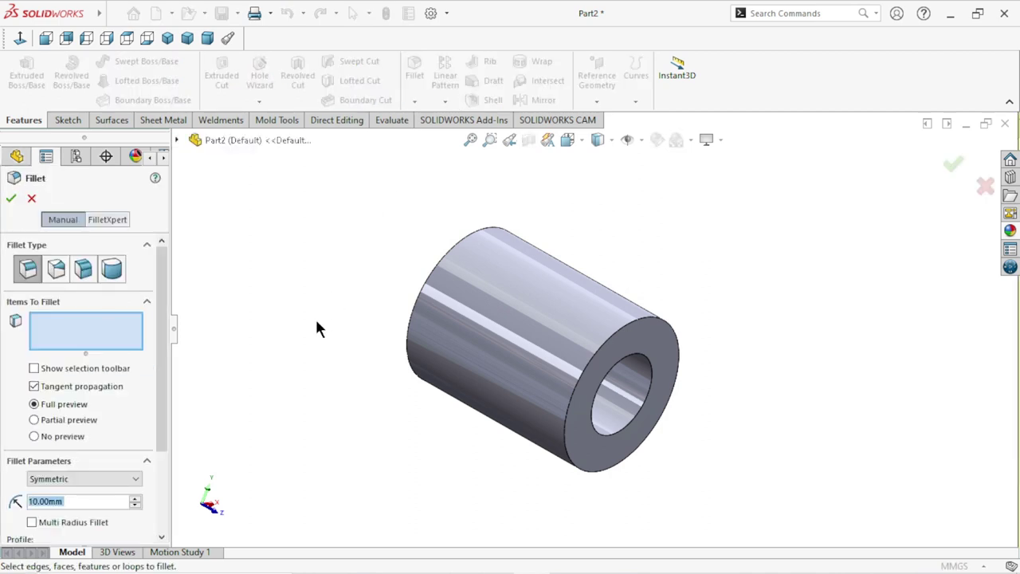
type("0.5")
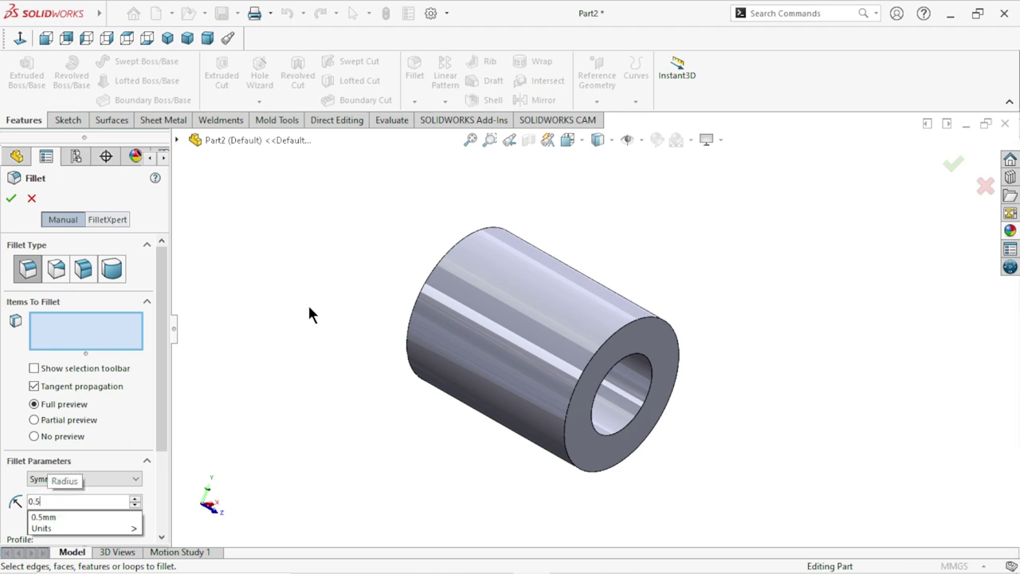
middle_click_drag(287, 275, 499, 311)
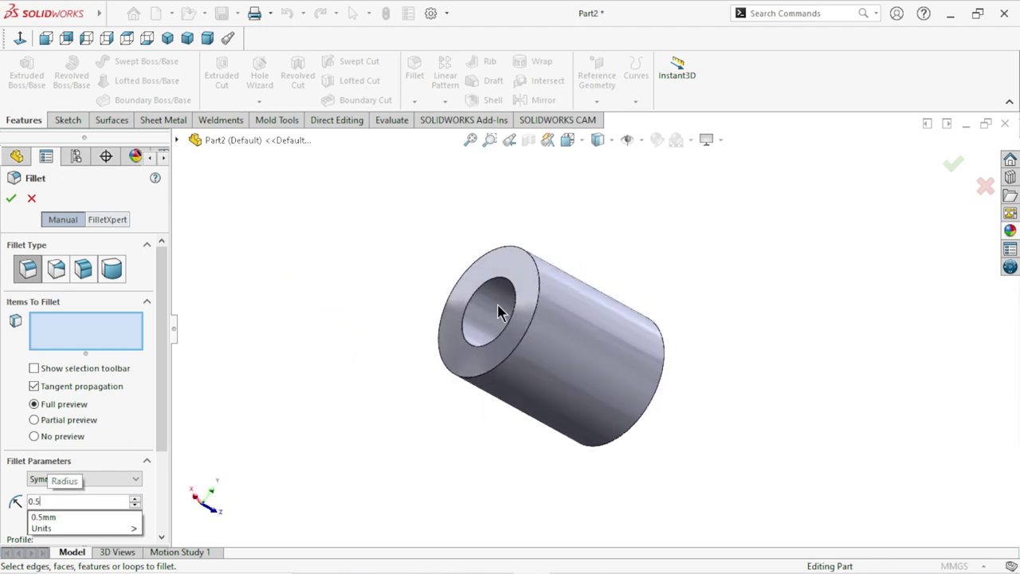
left_click(518, 308)
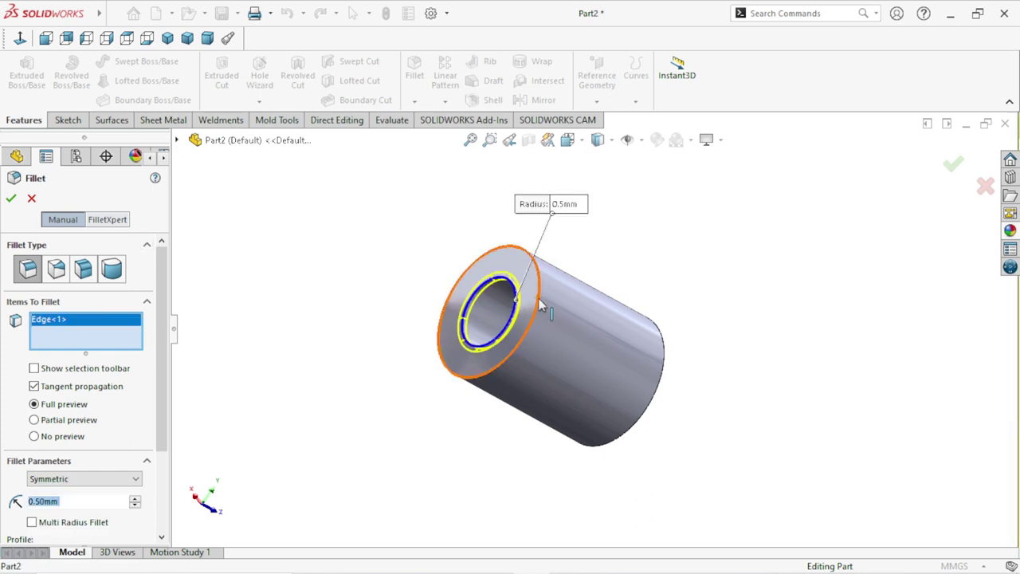
left_click(475, 349)
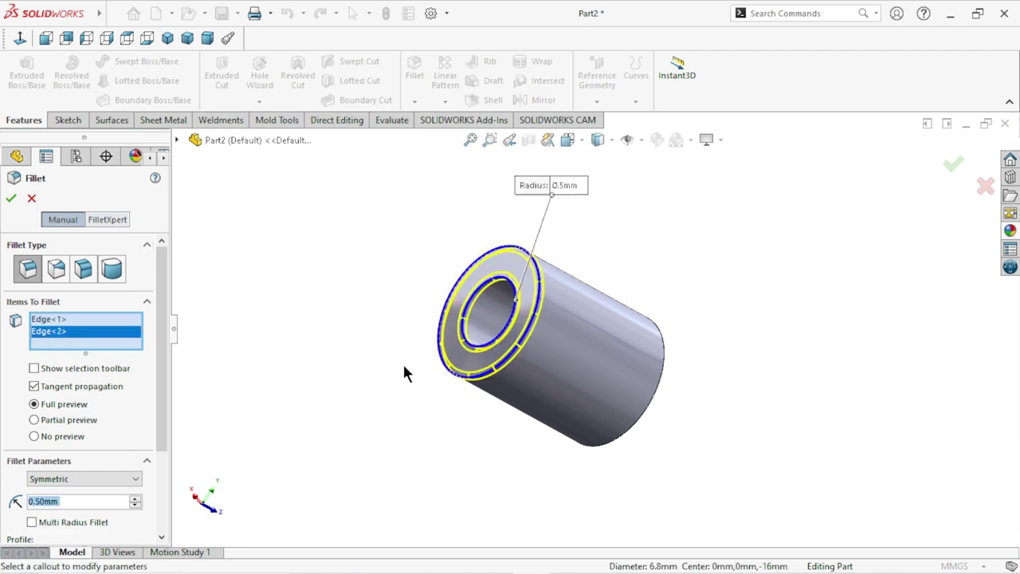
scroll(403, 370, "up", 2)
scroll(401, 366, "up", 2)
middle_click_drag(399, 364, 173, 350)
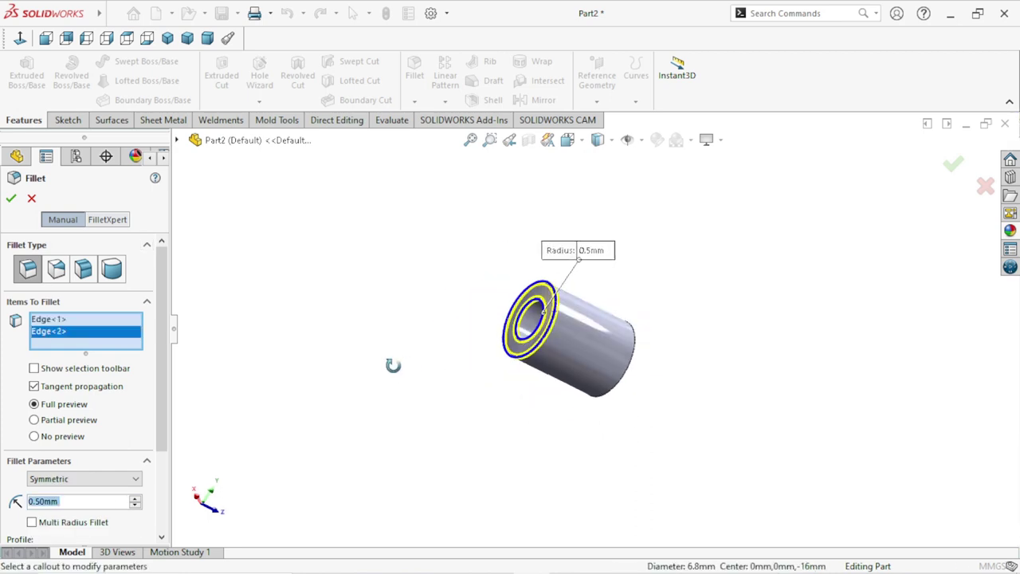
left_click(29, 199)
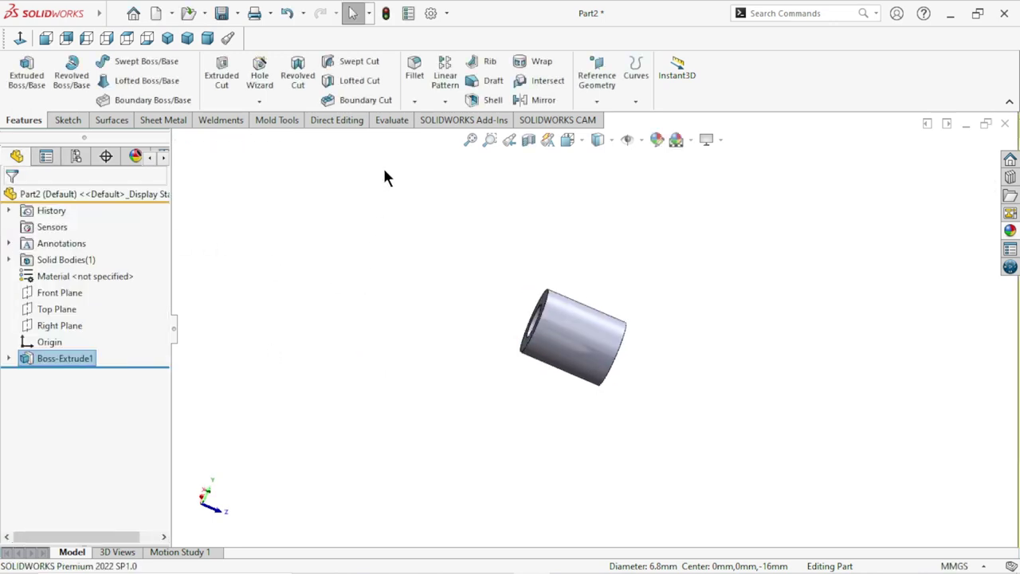
Step: Chamfer the edges of the tube's bored end face at 0.5 mm × 45°
left_click(403, 97)
left_click(436, 136)
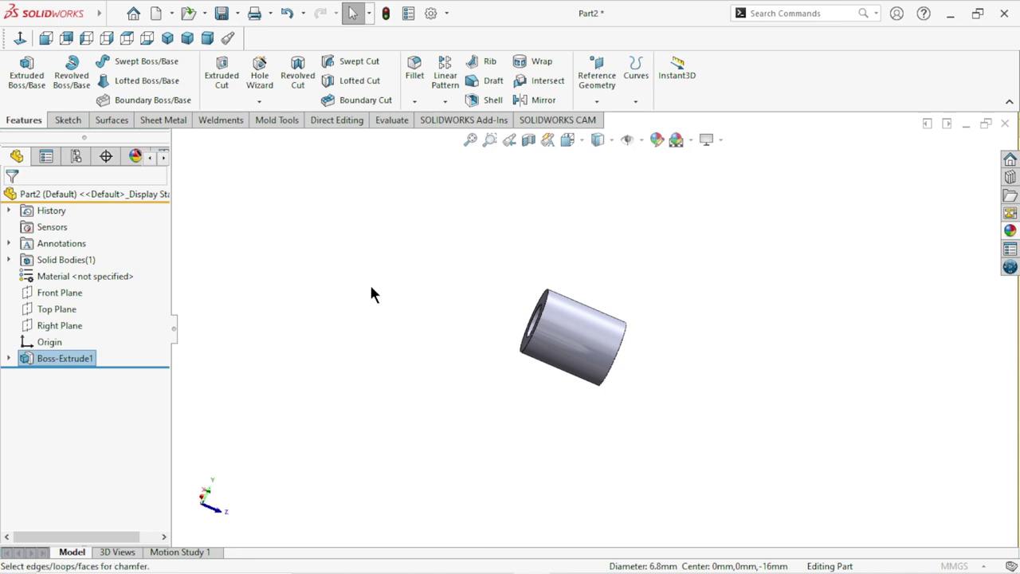
type("0")
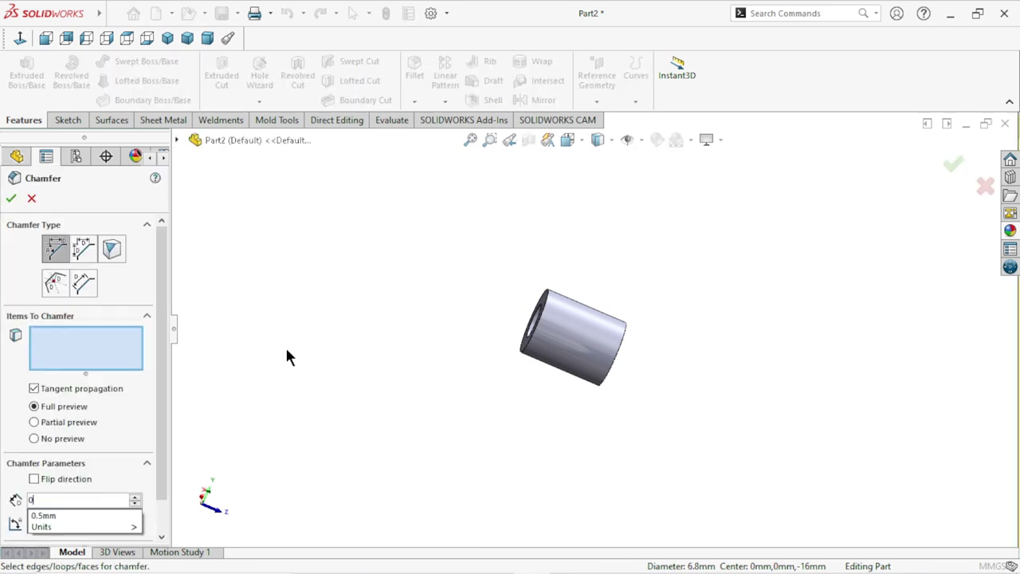
type(".50mm")
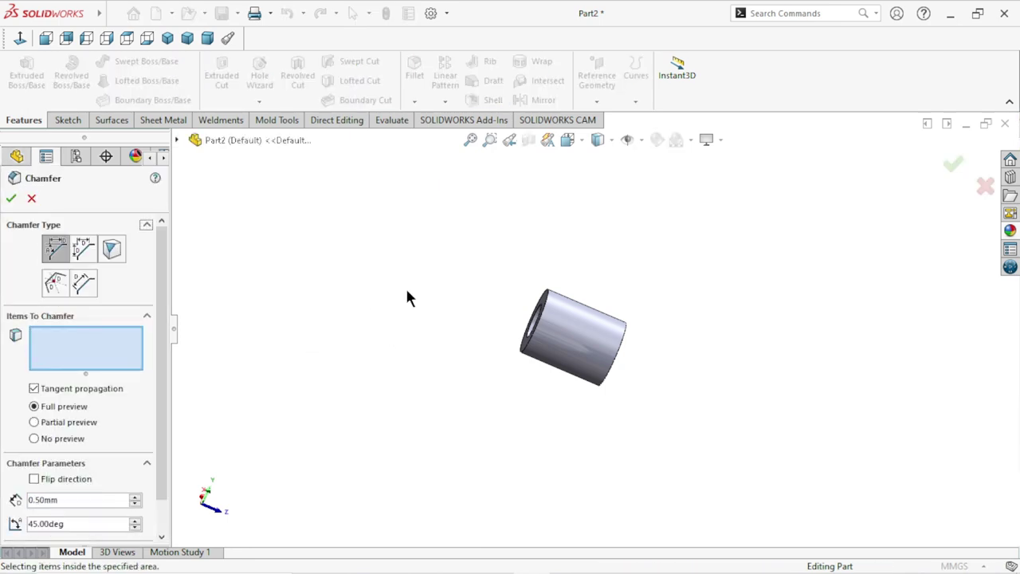
middle_click_drag(407, 295, 465, 354)
scroll(590, 343, "down", 3)
left_click(542, 284)
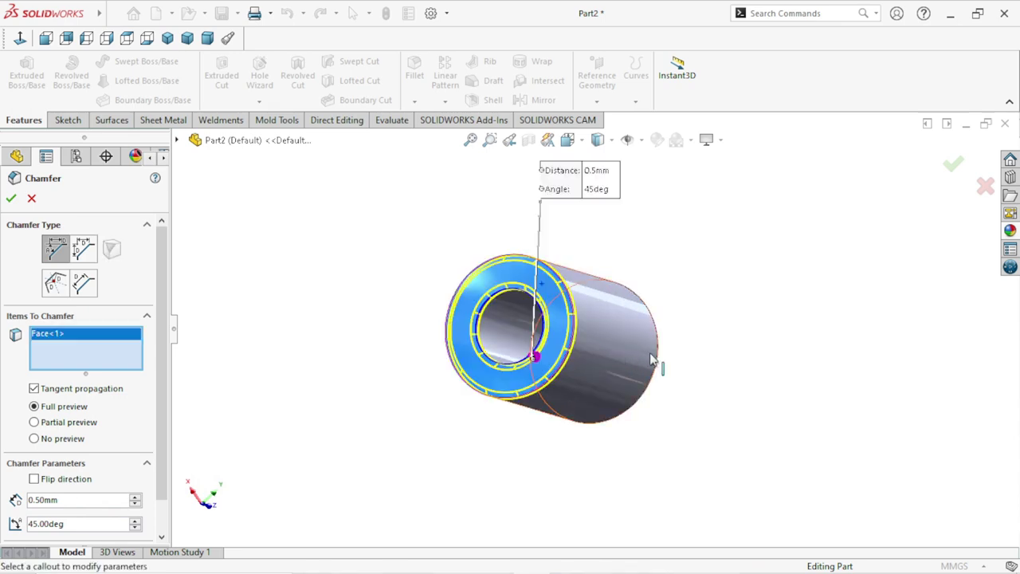
mouse_move(706, 347)
middle_mouse_down()
mouse_move(610, 327)
mouse_move(590, 339)
middle_mouse_up()
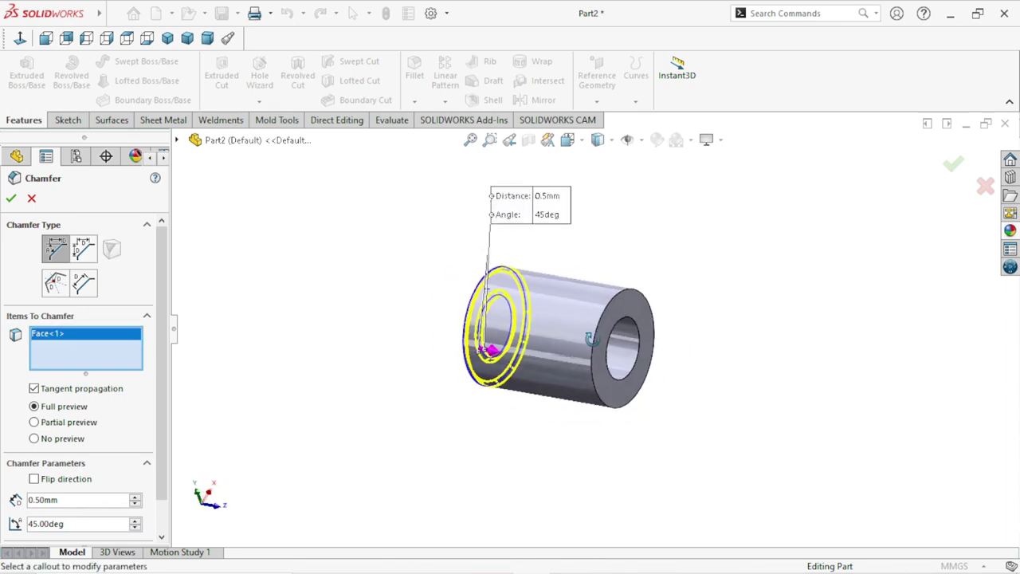
left_click(12, 198)
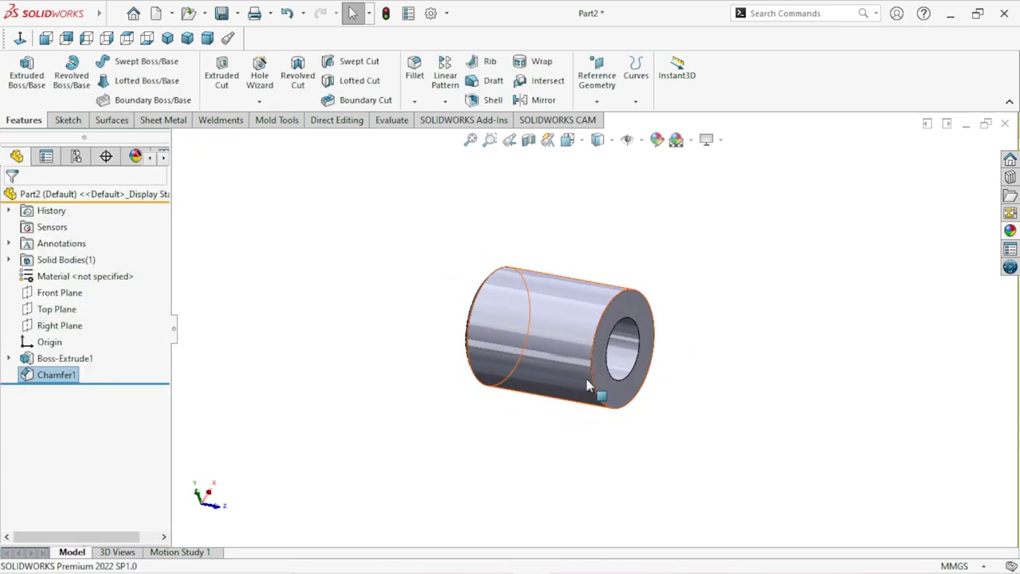
middle_click_drag(734, 364, 738, 334)
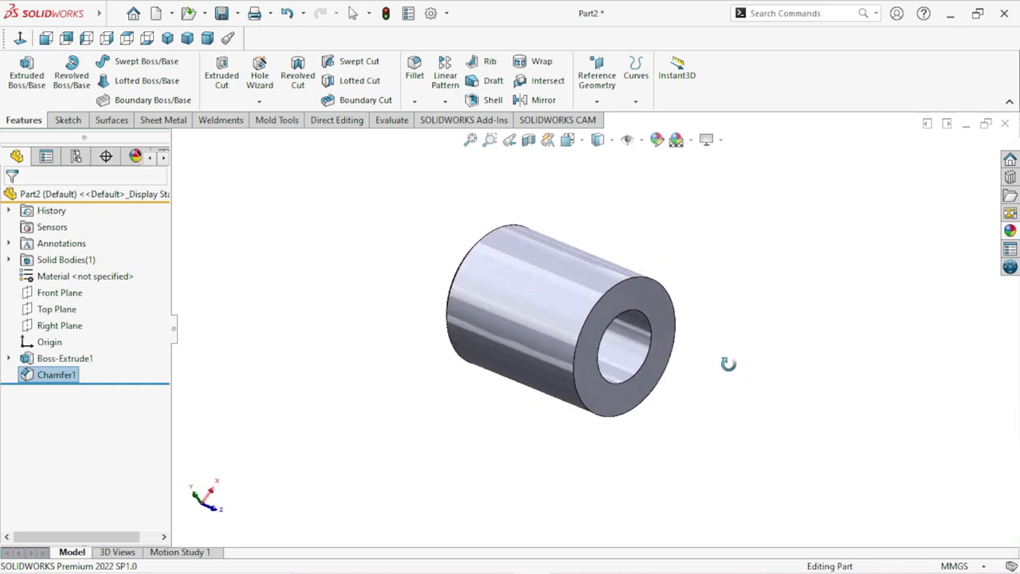
key("ctrl+7")
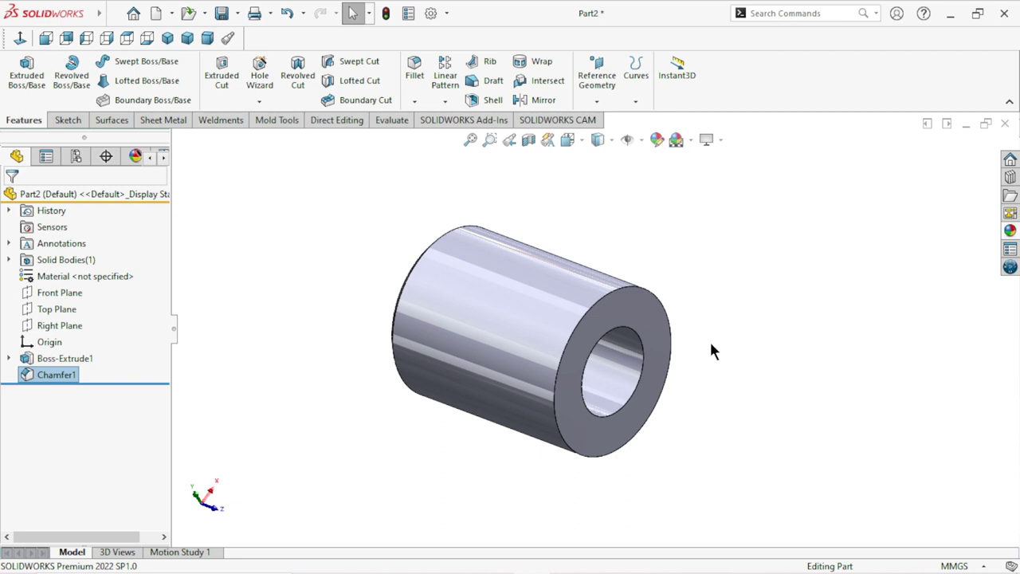
middle_click_drag(428, 338, 473, 318)
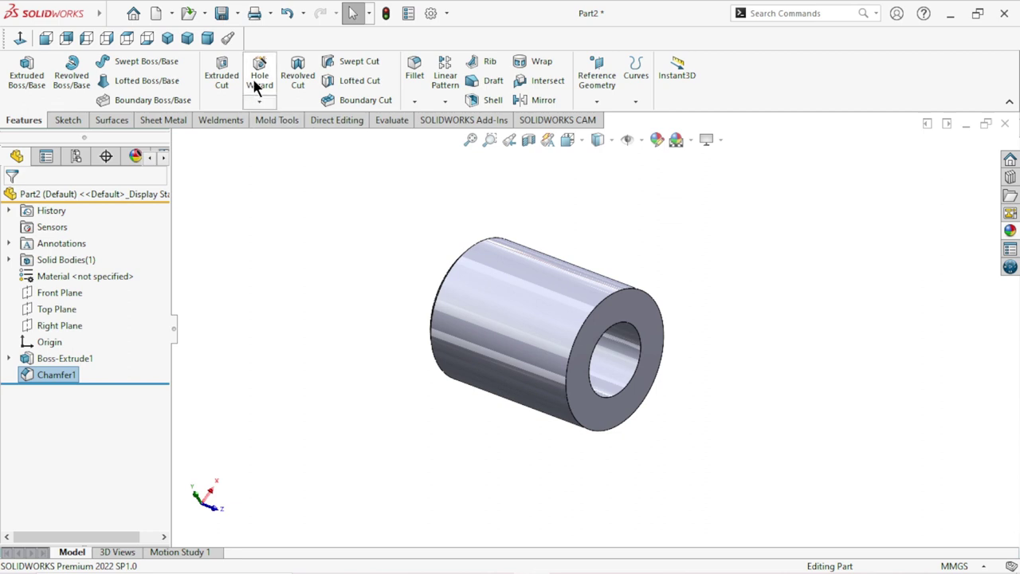
Step: Start a thread on the front circular edge with 13 mm blind depth and offset enabled
left_click(259, 101)
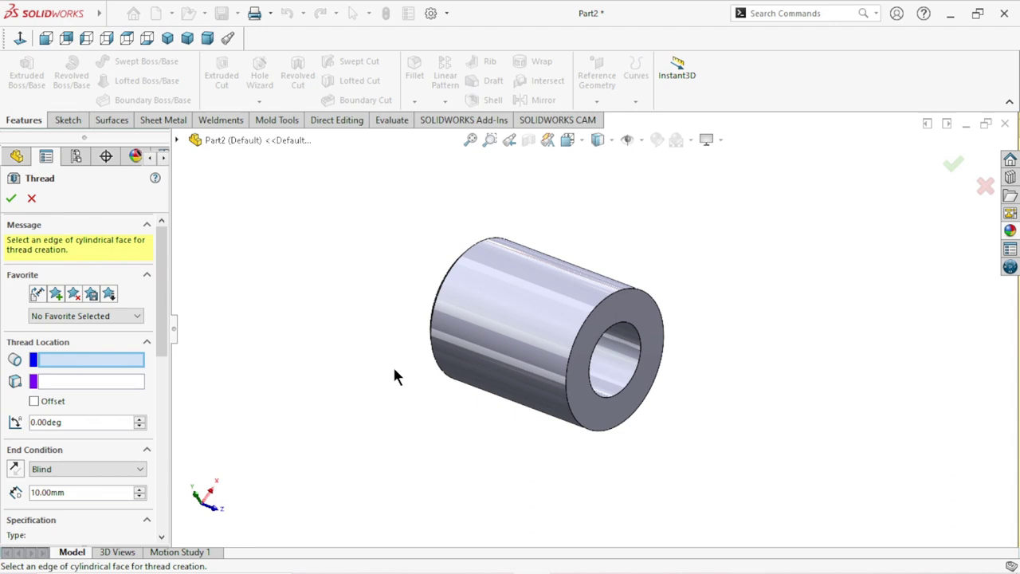
left_click(601, 301)
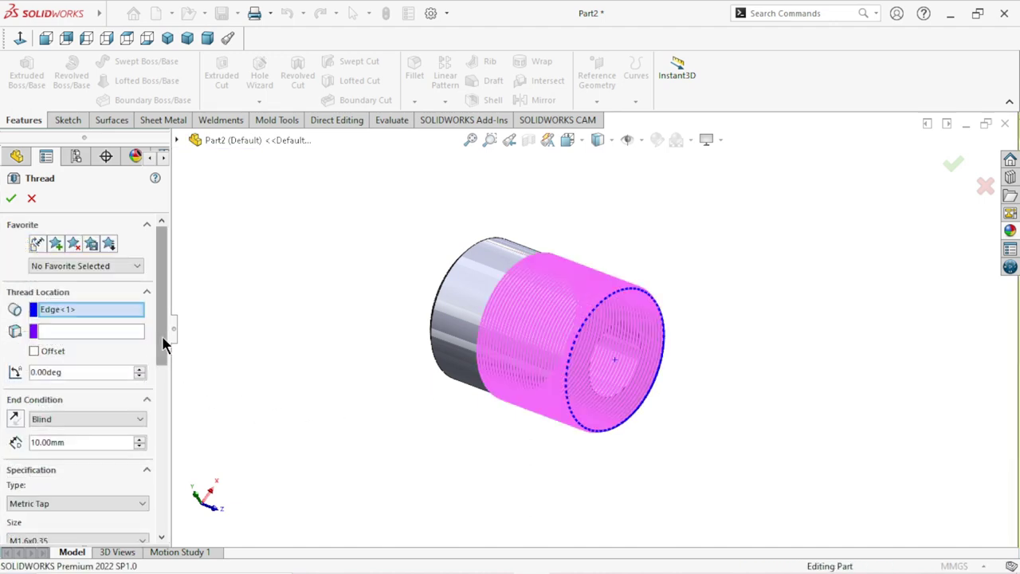
left_click_drag(67, 442, 3, 436)
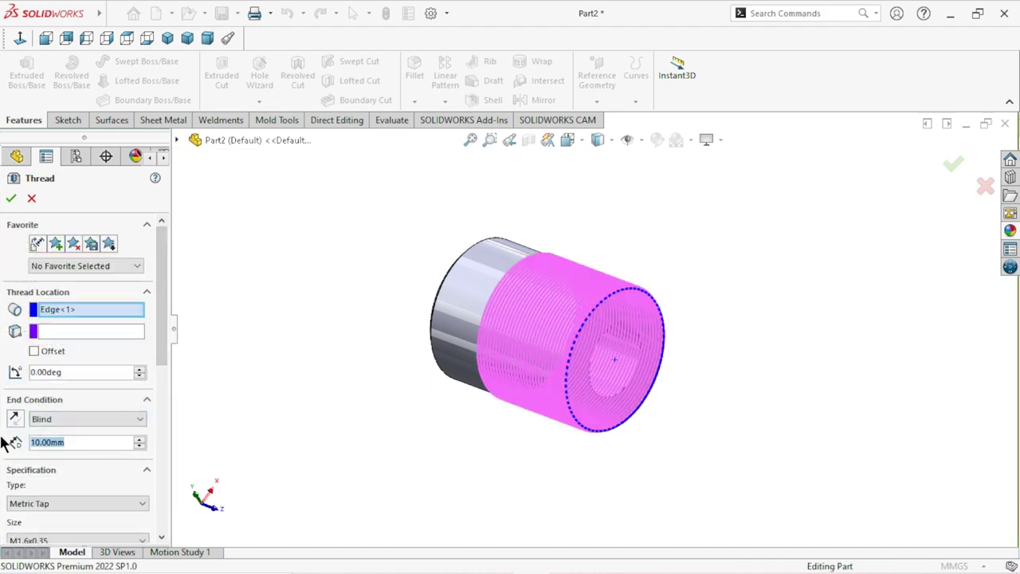
type("13")
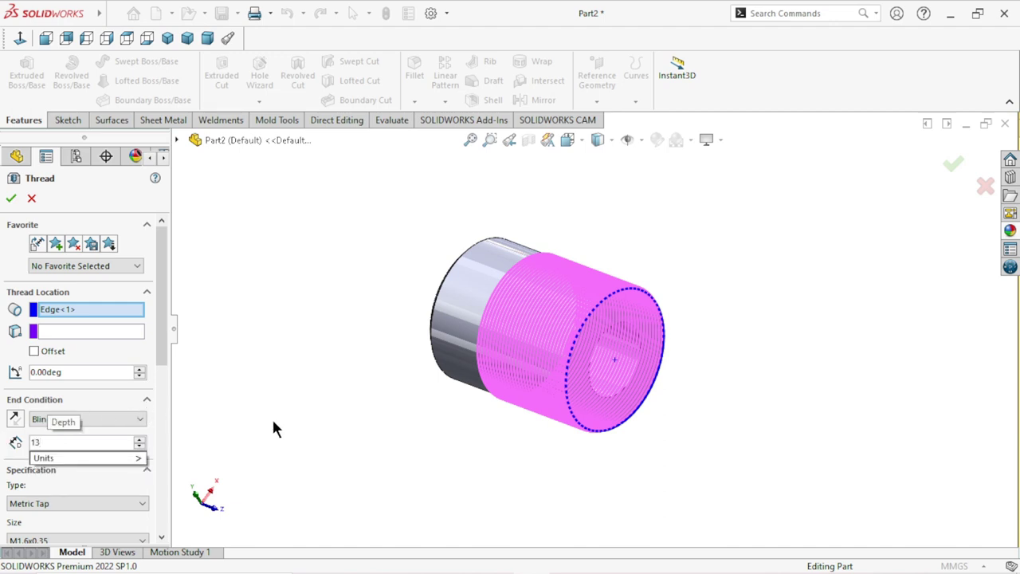
key("Return")
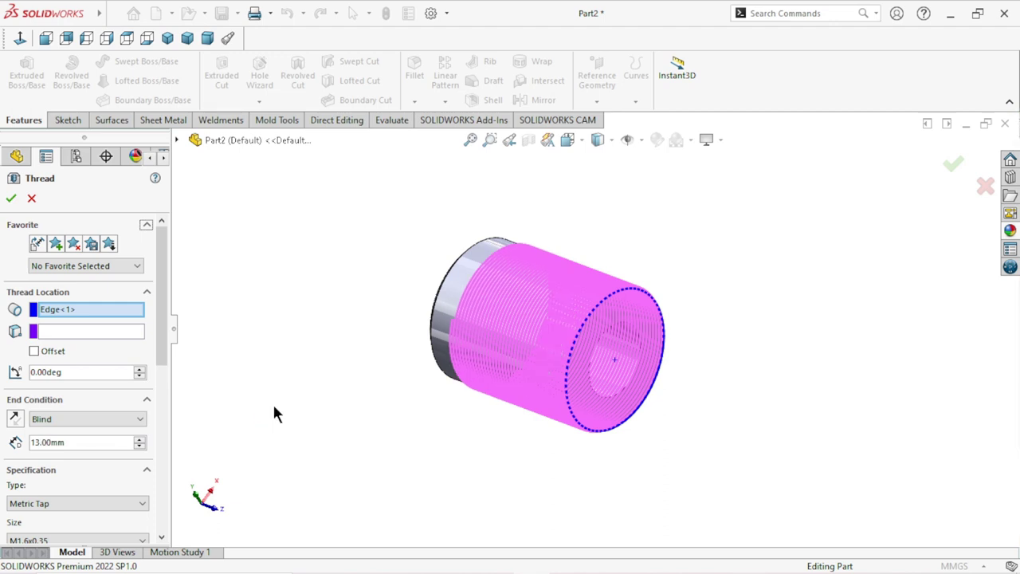
left_click(33, 350)
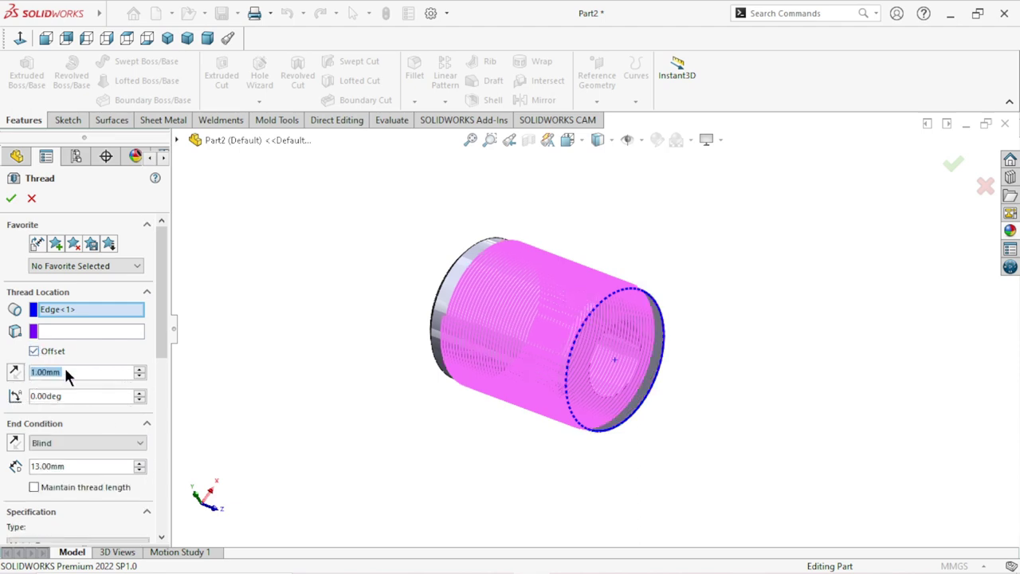
Step: Set the thread's offset distance to 1.00 mm
left_click(65, 369)
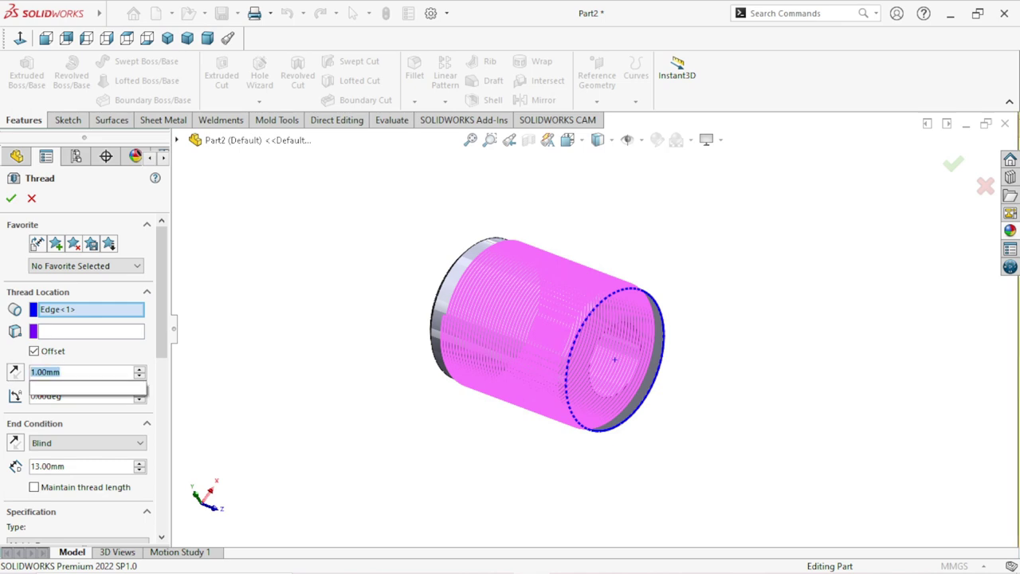
type("1")
key("Return")
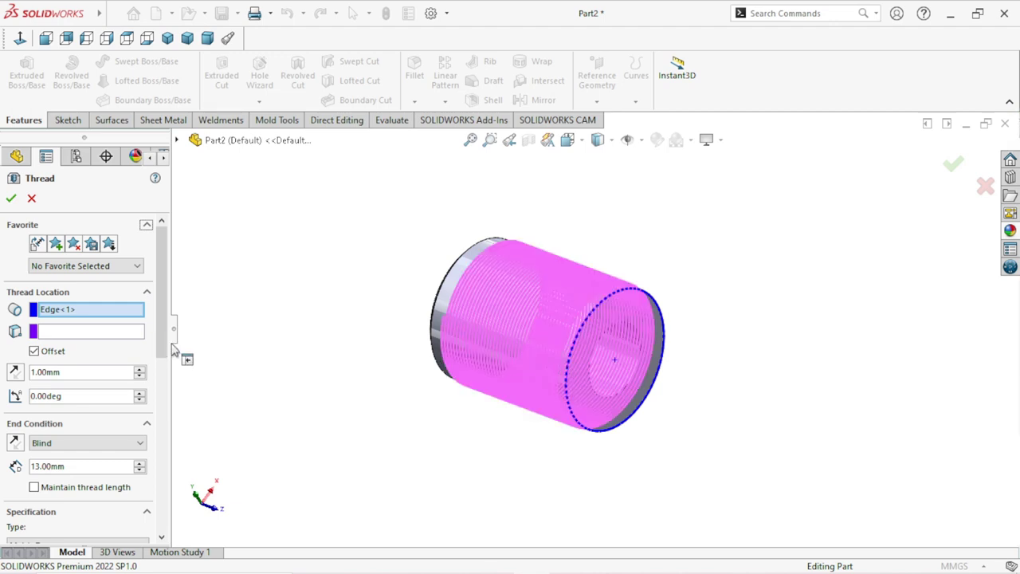
left_click_drag(161, 343, 160, 413)
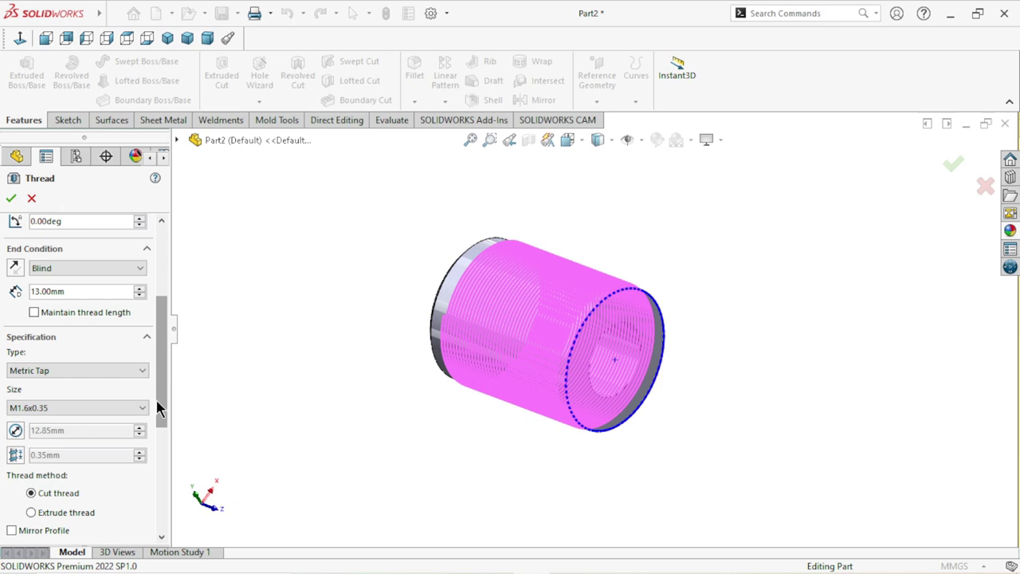
Step: Make it a Metric Die M1.6x0.35 thread, reverse the offset, and create Thread1
left_click(140, 372)
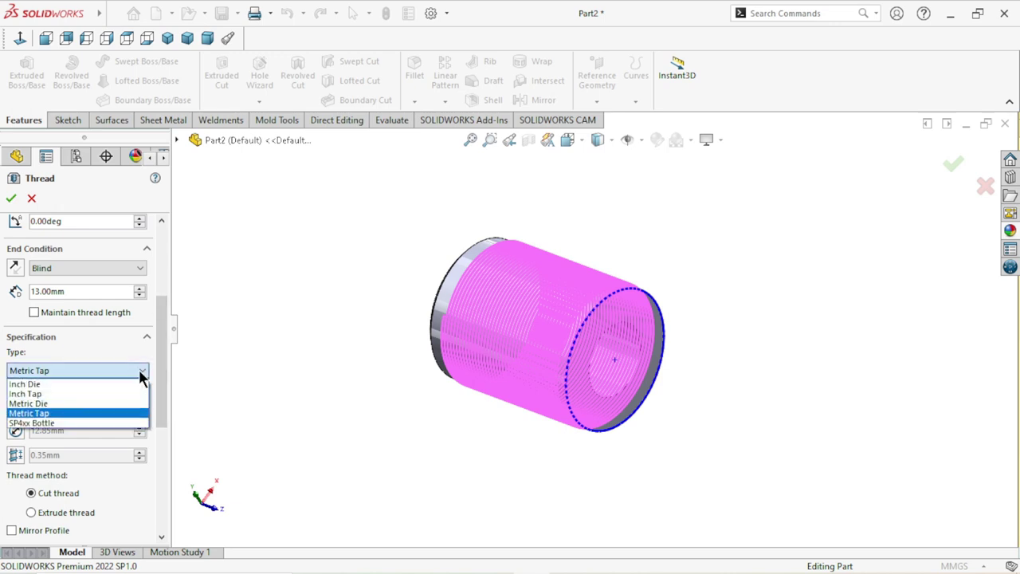
left_click(55, 403)
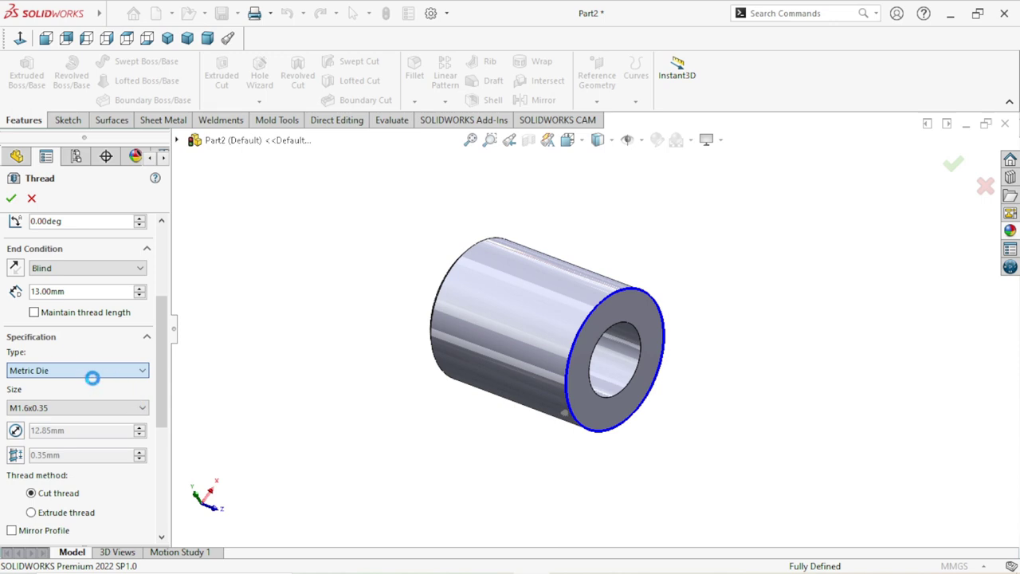
left_click(130, 407)
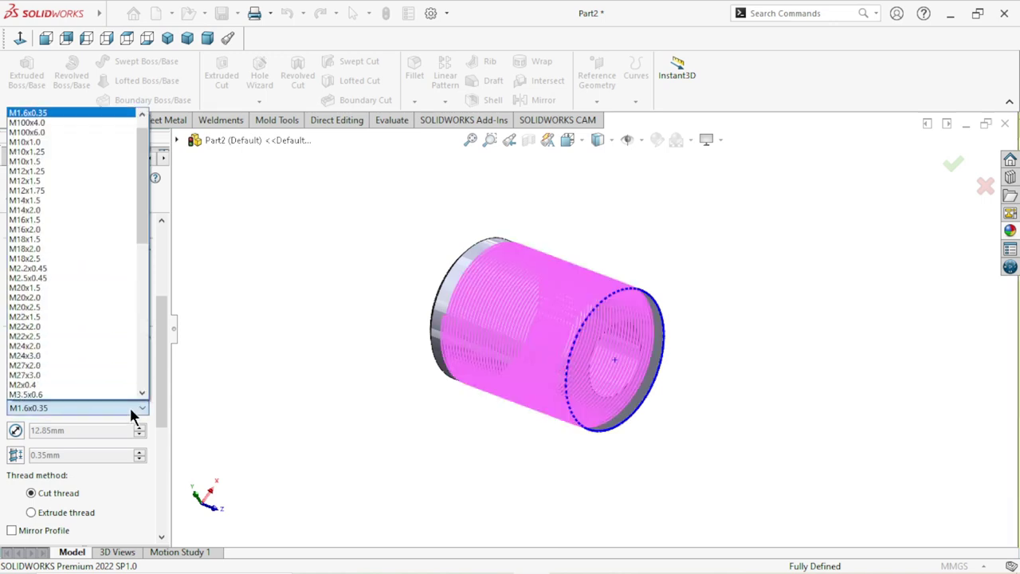
left_click(47, 114)
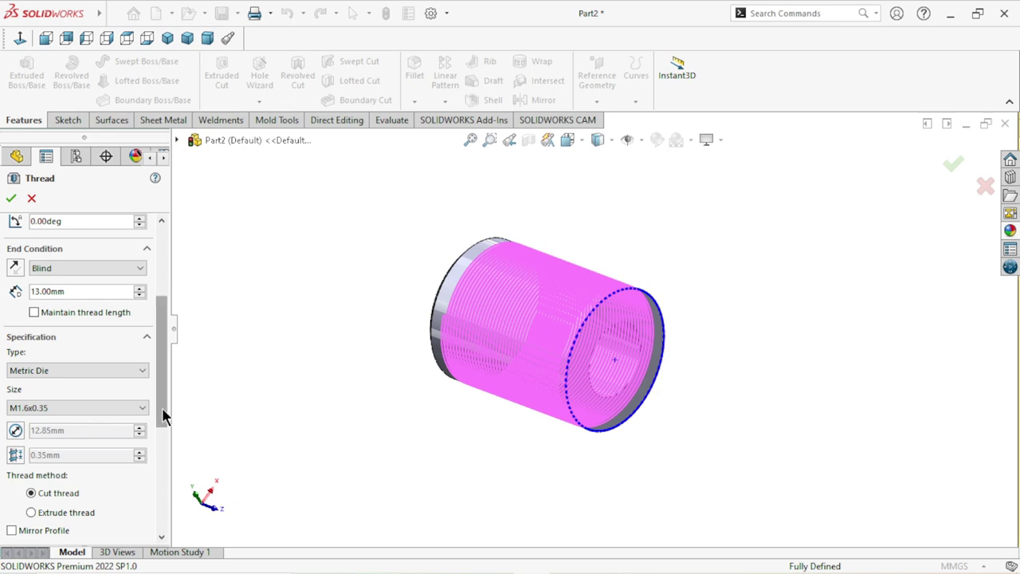
mouse_move(164, 411)
left_mouse_down()
mouse_move(164, 489)
mouse_move(159, 344)
left_mouse_up()
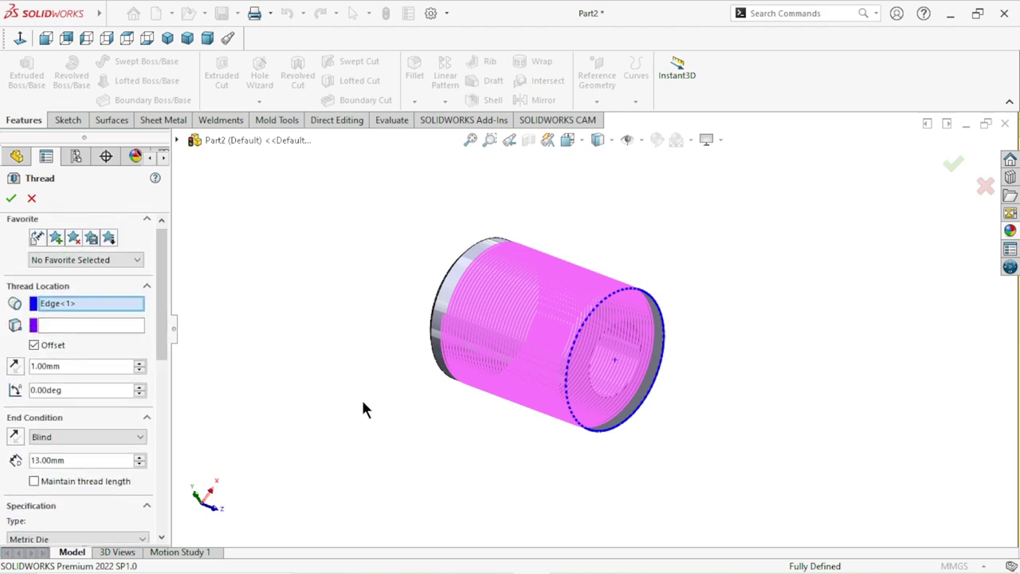
mouse_move(362, 409)
middle_mouse_down()
mouse_move(407, 450)
mouse_move(389, 437)
middle_mouse_up()
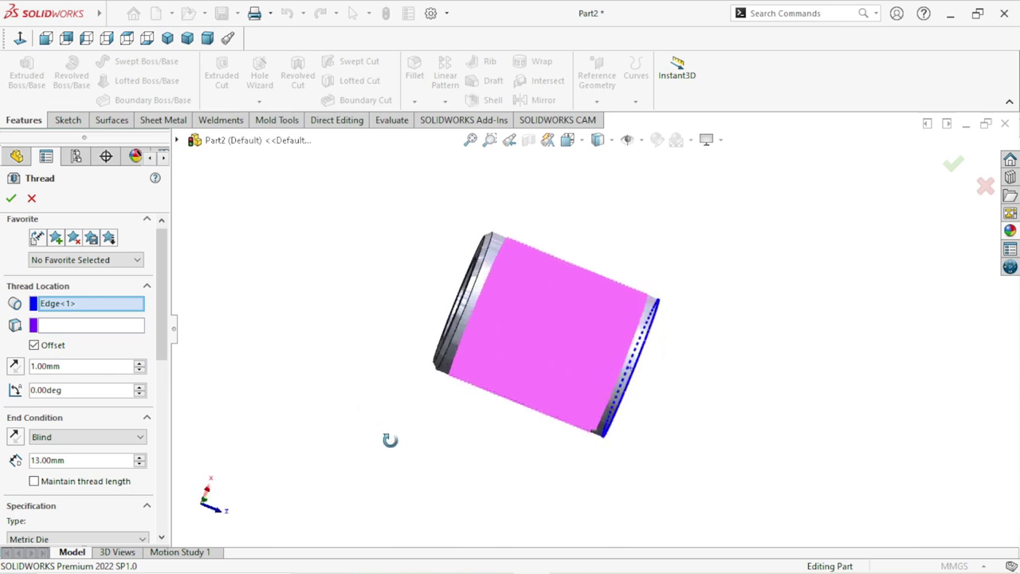
left_click(14, 368)
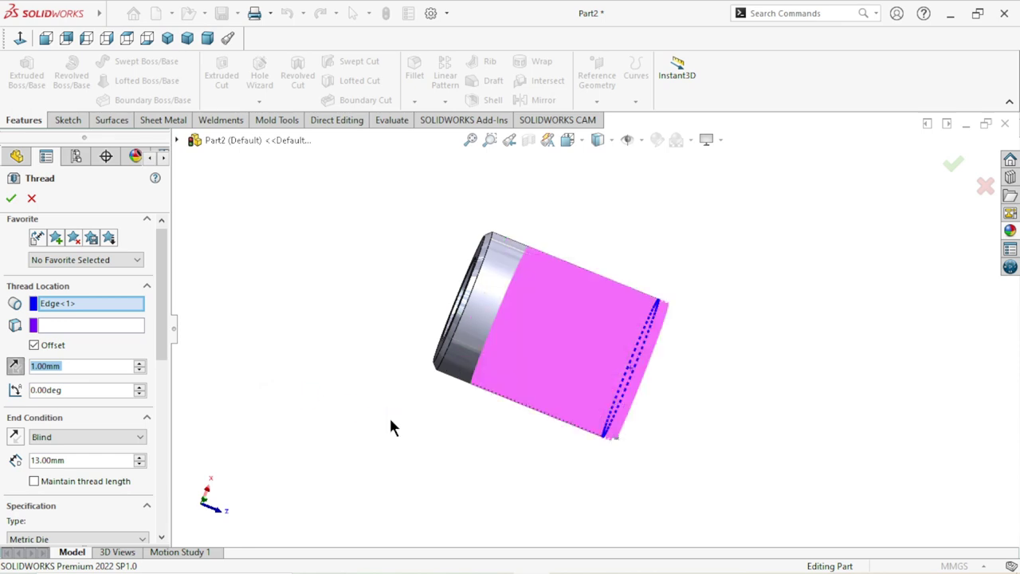
middle_click_drag(495, 466, 467, 455)
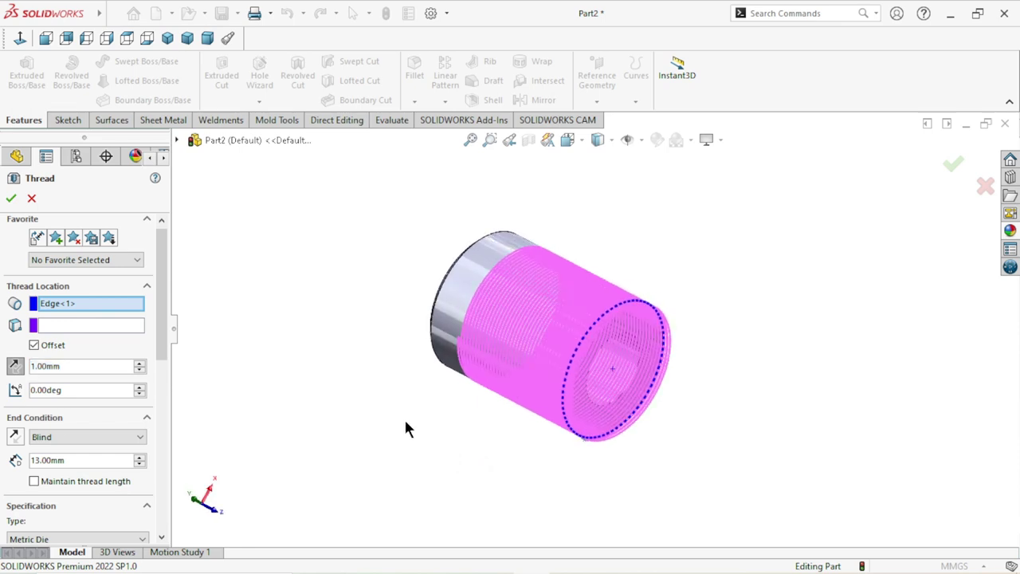
left_click(11, 199)
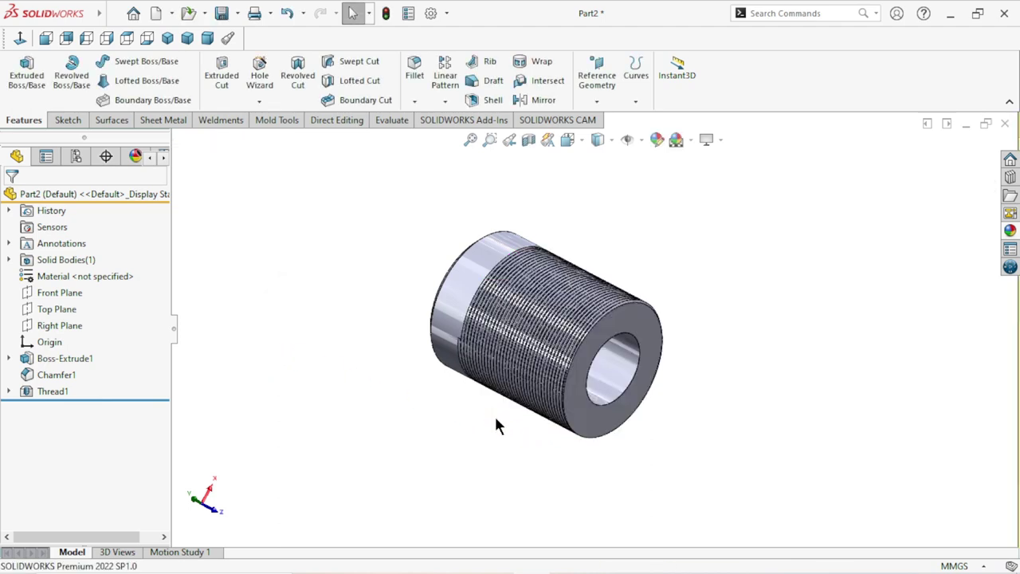
scroll(606, 347, "down", 2)
scroll(614, 354, "down", 3)
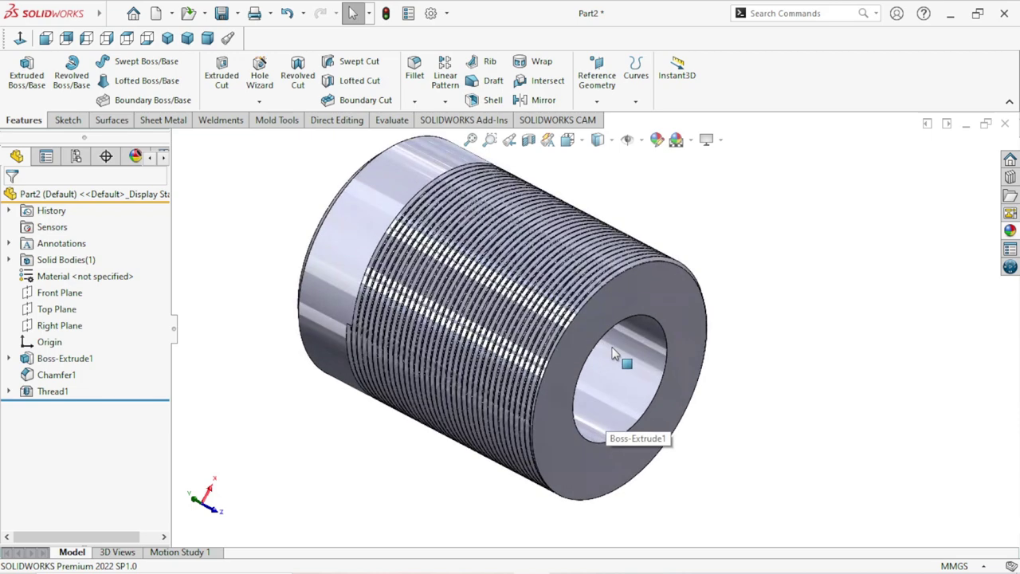
scroll(613, 354, "up", 2)
scroll(638, 370, "up", 2)
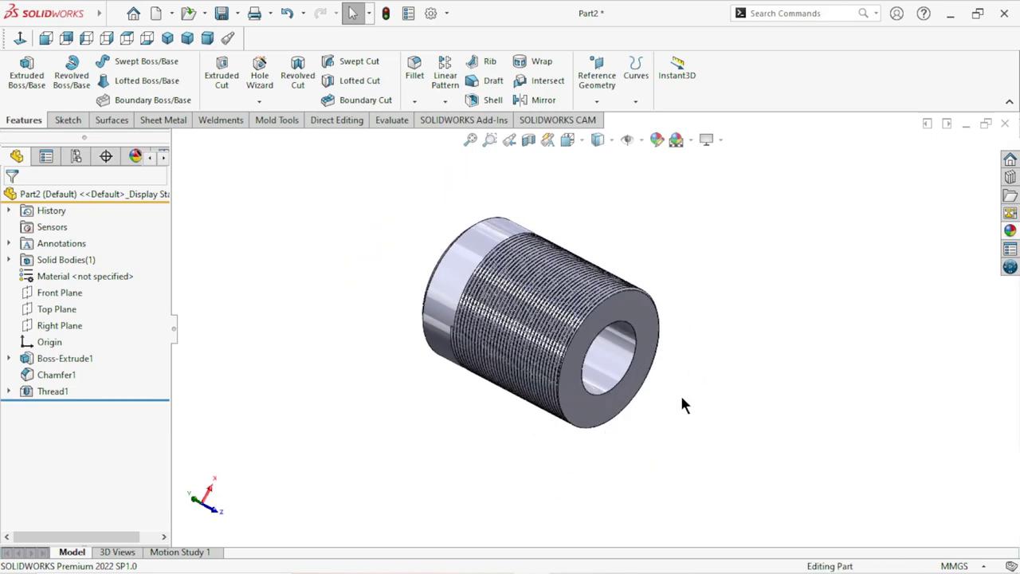
scroll(626, 388, "down", 2)
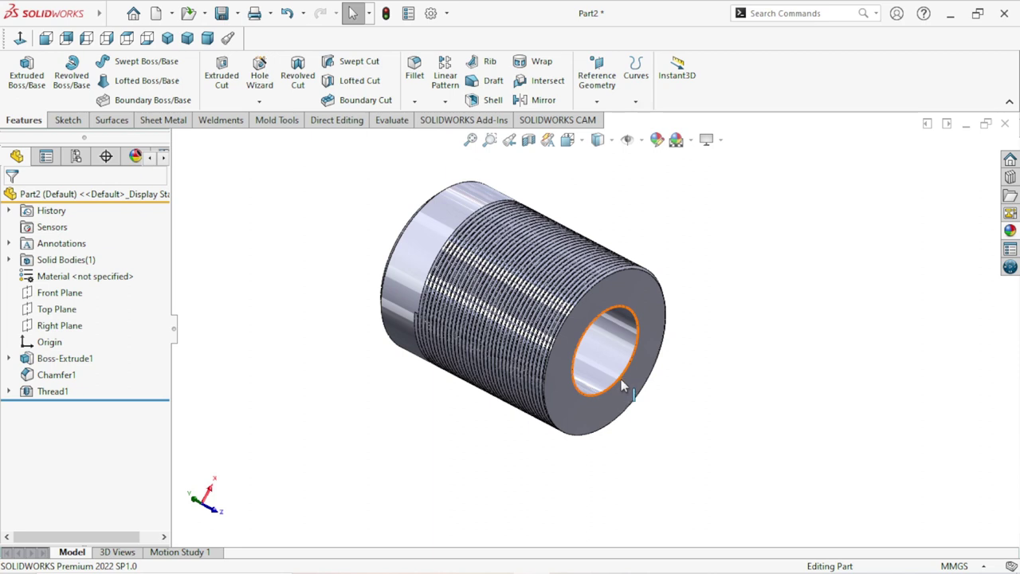
scroll(654, 382, "down", 3)
scroll(644, 380, "down", 1)
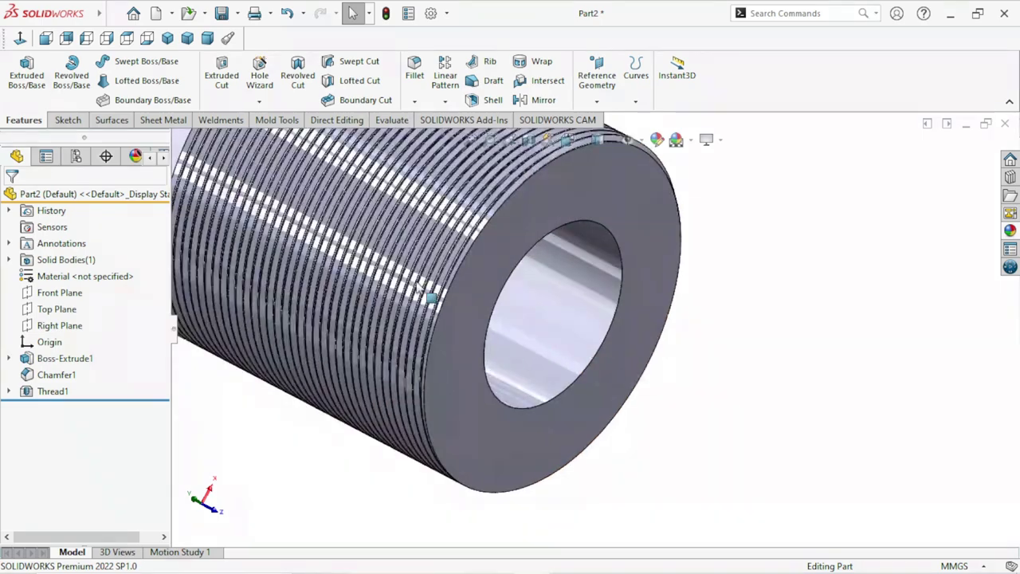
scroll(605, 366, "down", 1)
scroll(558, 350, "down", 2)
scroll(494, 335, "down", 2)
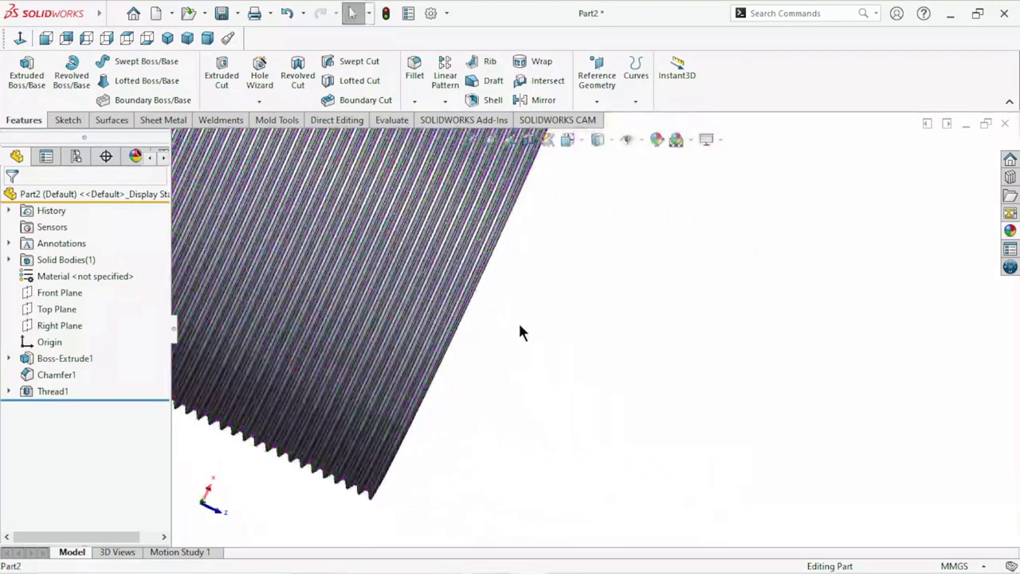
scroll(519, 332, "up", 4)
scroll(524, 330, "up", 1)
scroll(534, 339, "up", 1)
scroll(538, 341, "down", 4)
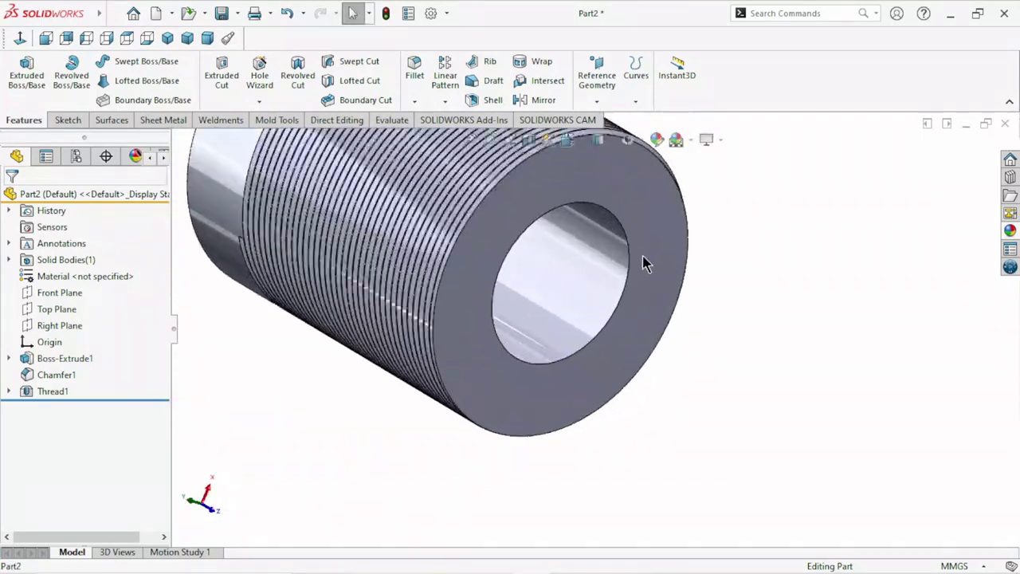
left_click(645, 232)
Step: Sketch on the front face and convert the bore edge into a Ø6.8 mm circle
left_click(722, 210)
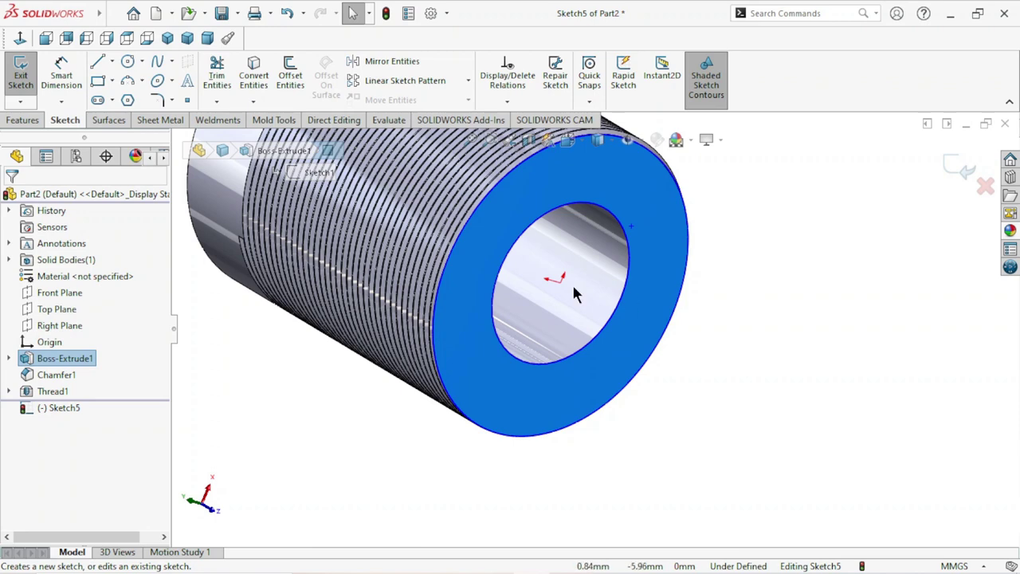
left_click(618, 229)
left_click(253, 79)
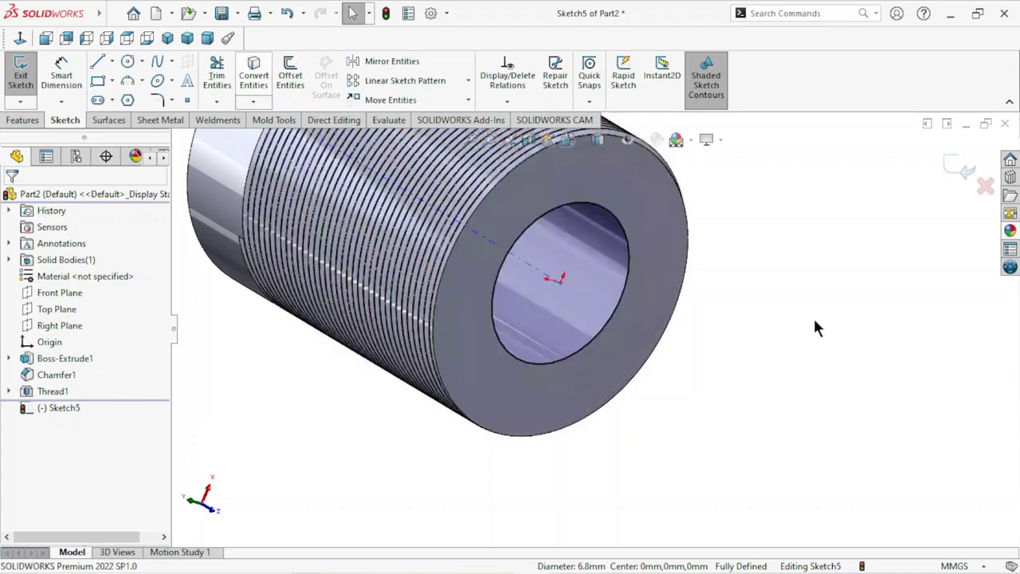
scroll(701, 263, "up", 4)
scroll(658, 228, "down", 2)
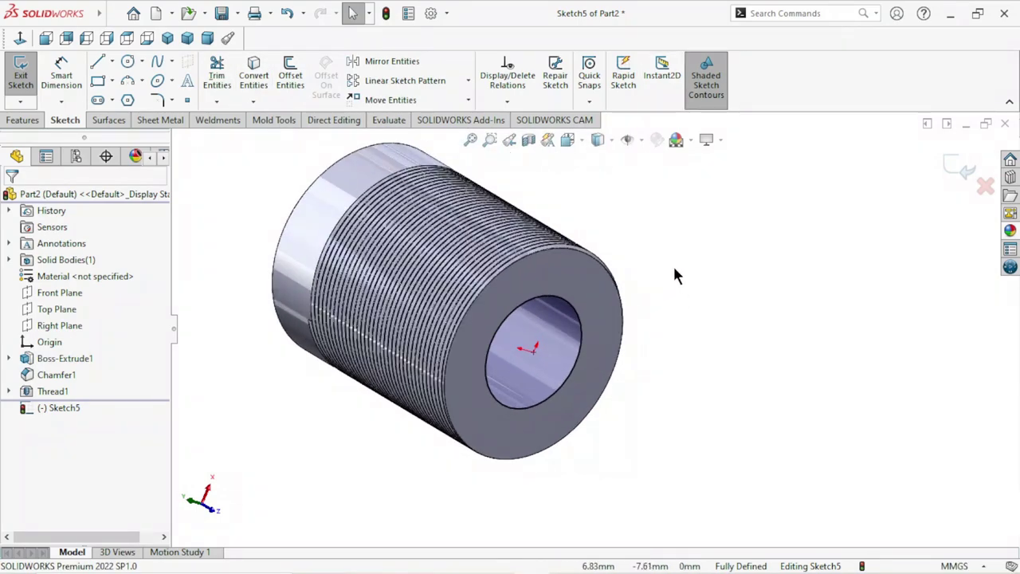
left_click(20, 119)
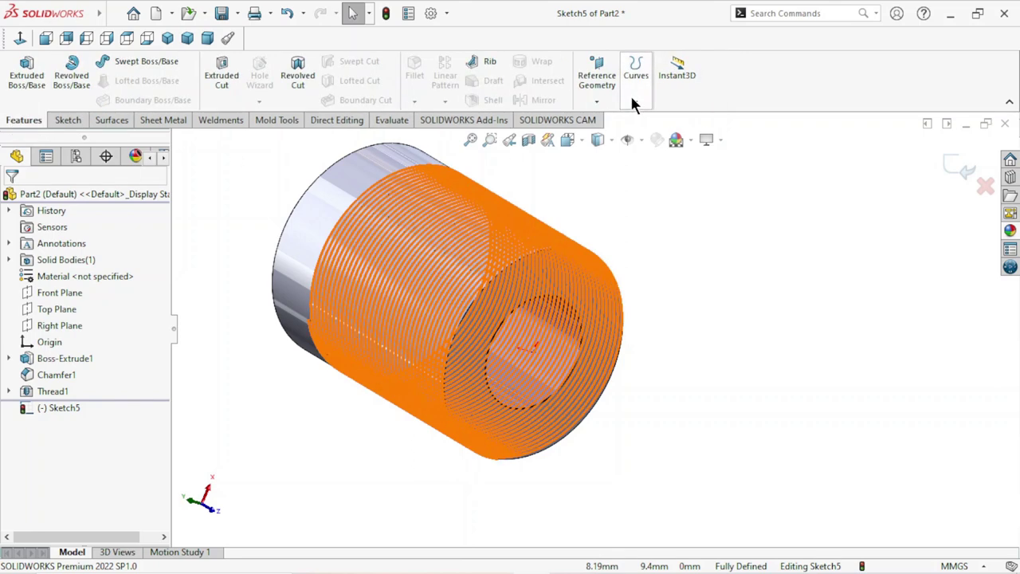
Step: Define a helix on the circle: 0.5 mm pitch, 35 revolutions, 90° start angle, clockwise
left_click(634, 102)
left_click(642, 139)
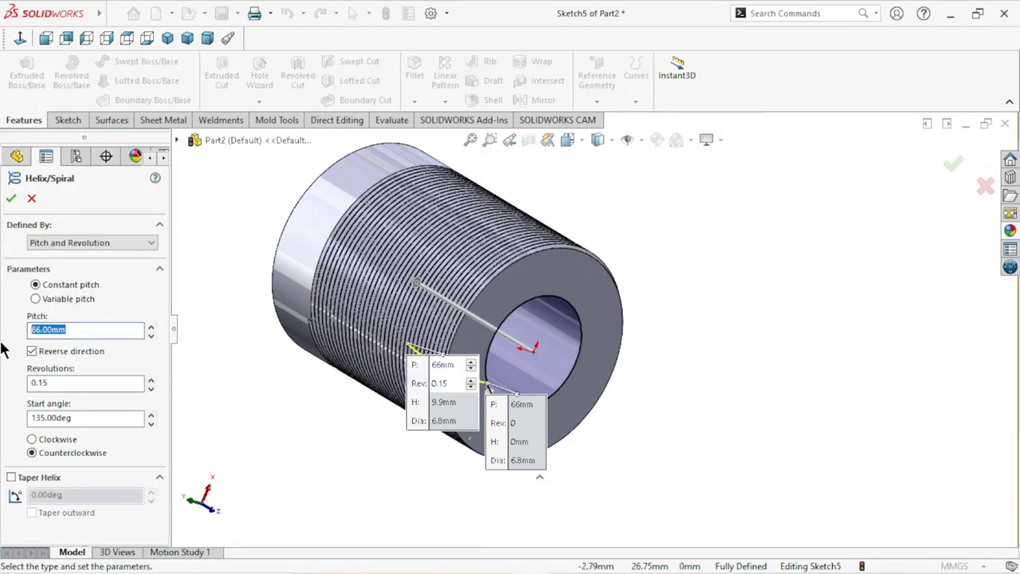
type("0.5")
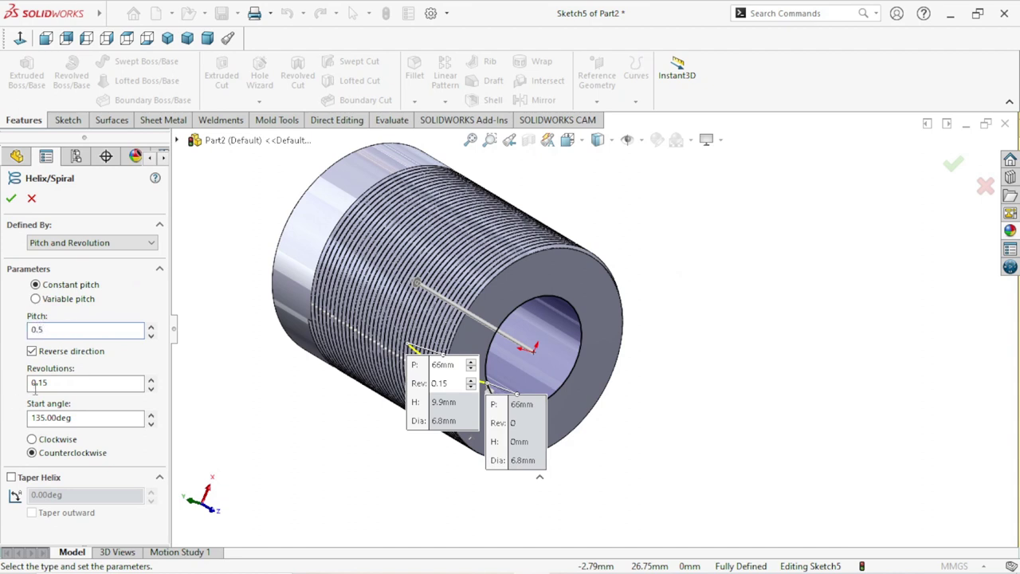
left_click_drag(49, 383, 3, 391)
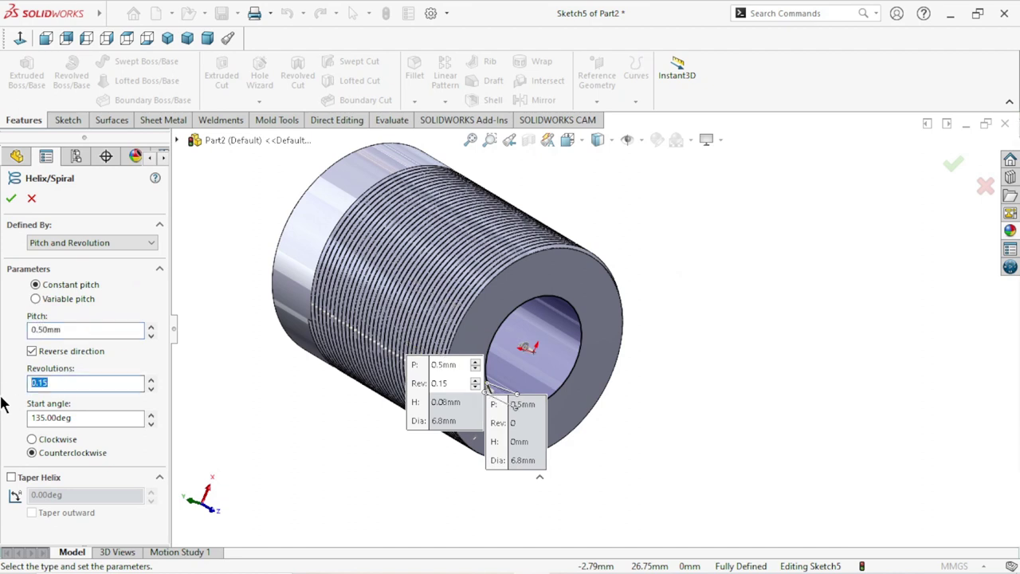
type("35")
mouse_move(278, 451)
middle_mouse_down()
mouse_move(313, 454)
mouse_move(274, 417)
mouse_move(263, 420)
middle_mouse_up()
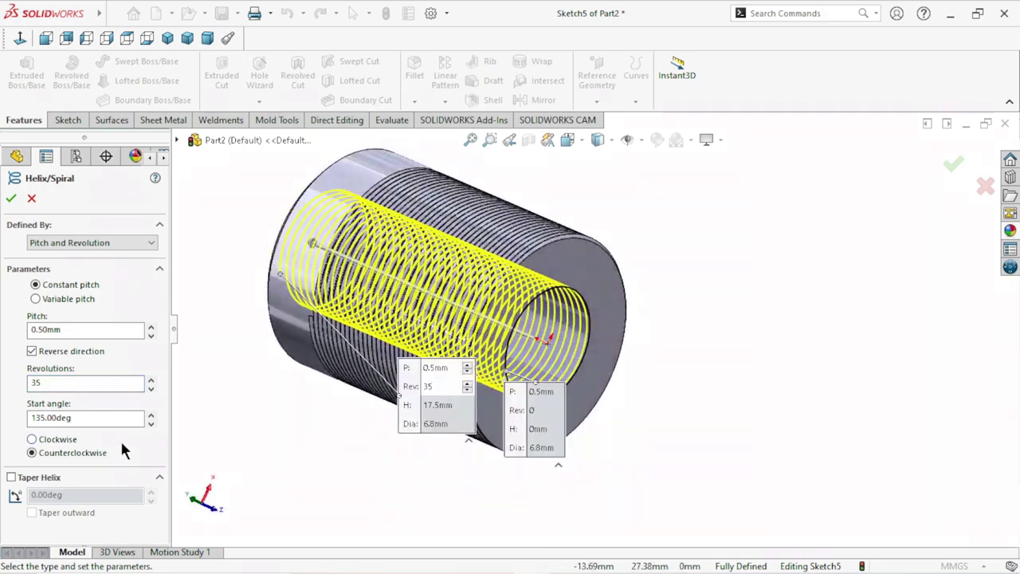
left_click_drag(83, 418, 4, 433)
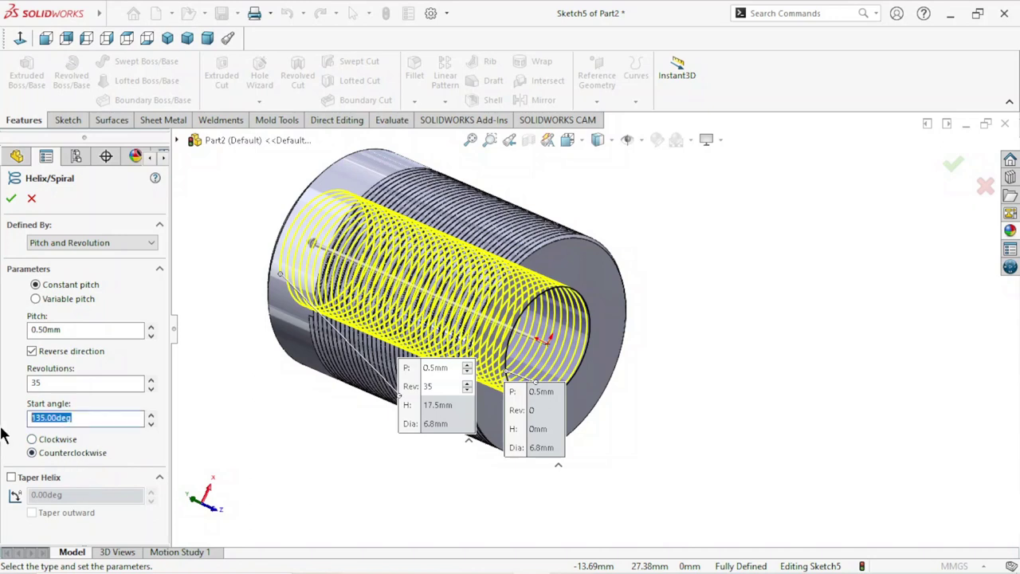
type("90")
key("Return")
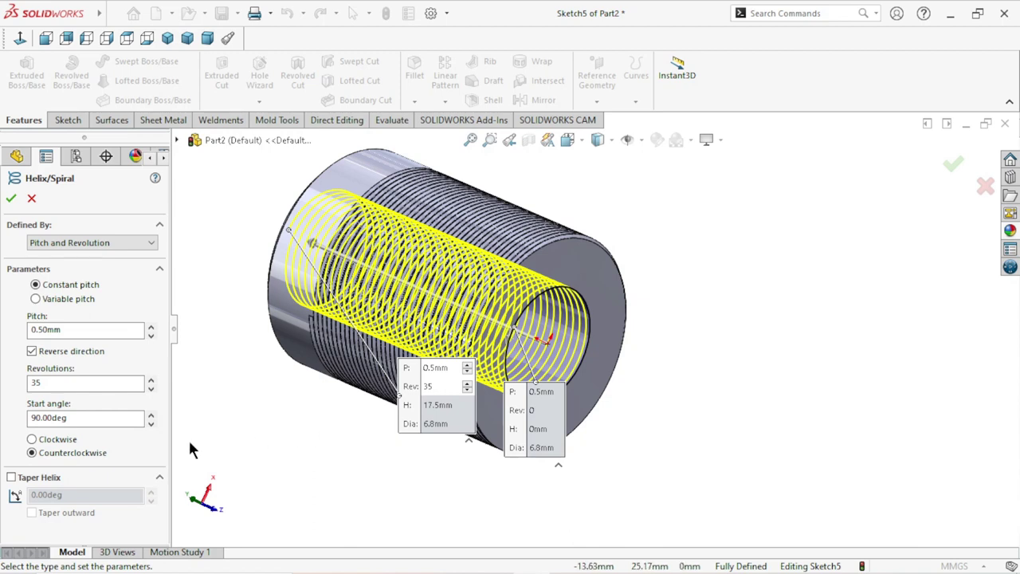
left_click(39, 439)
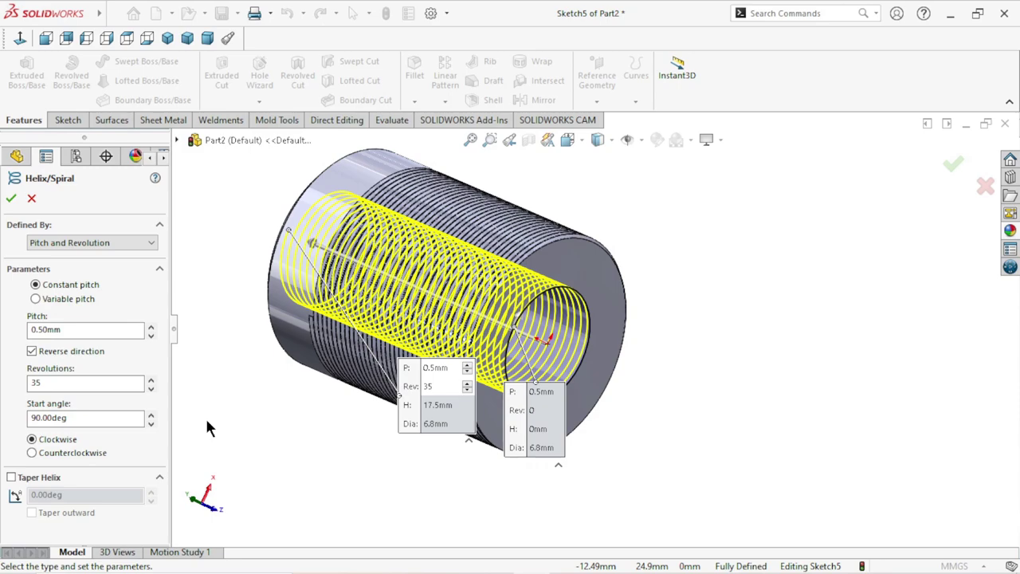
mouse_move(271, 436)
middle_mouse_down()
mouse_move(426, 417)
mouse_move(523, 423)
mouse_move(455, 386)
middle_mouse_up()
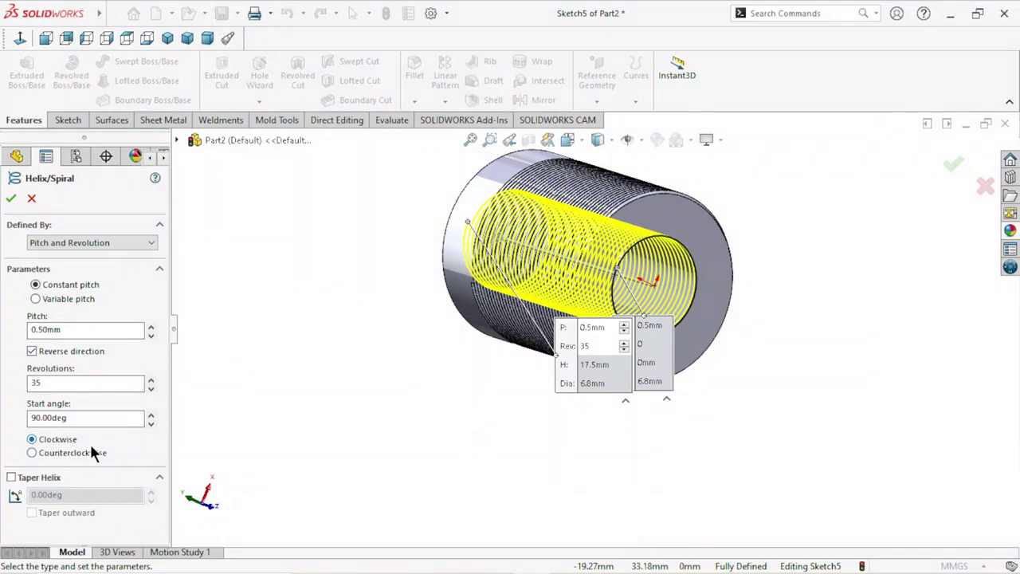
Step: Accept Helix/Spiral1, then zoom and orbit to inspect it inside the tube's bore
left_click(12, 201)
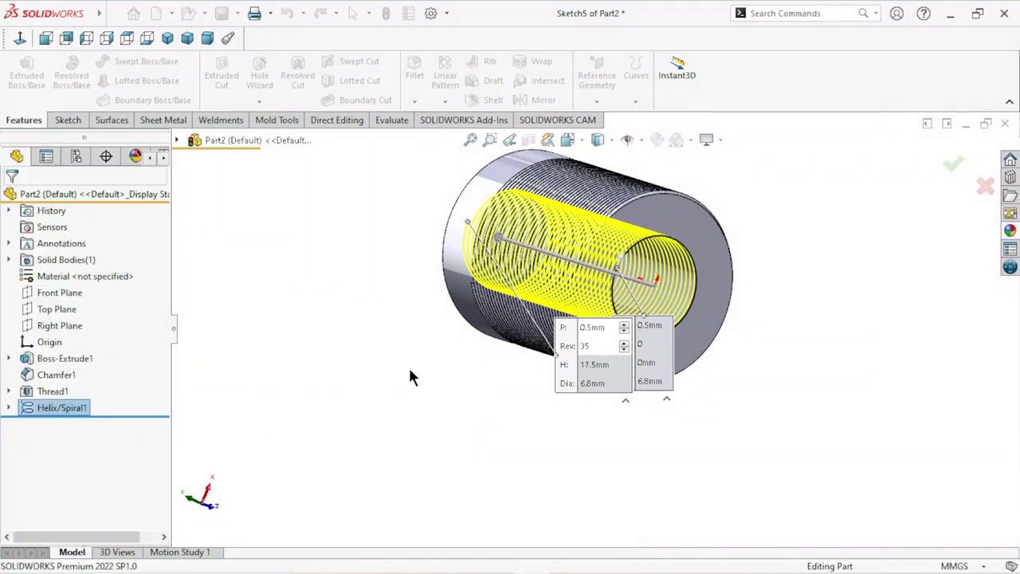
key("z")
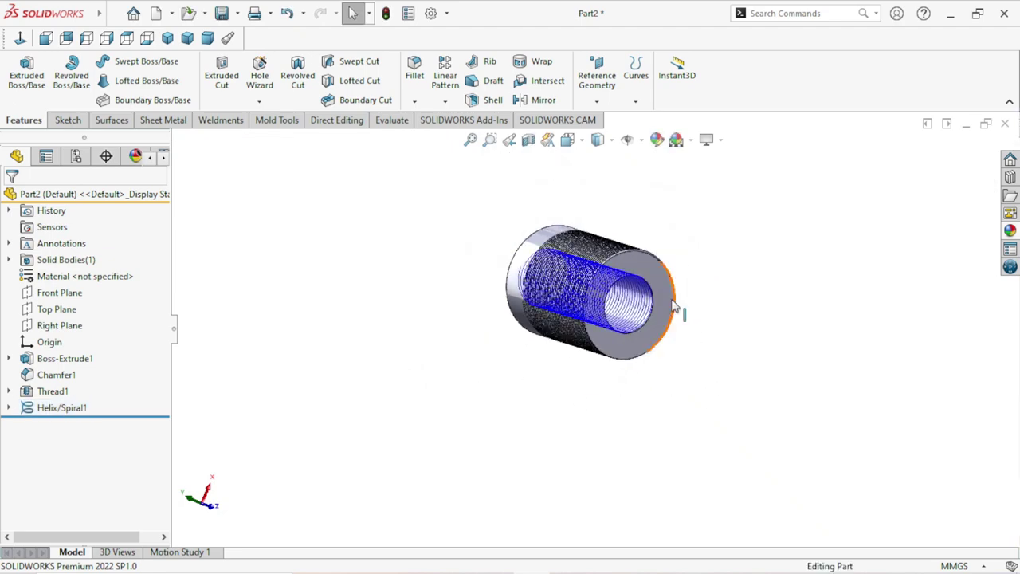
scroll(673, 309, "down", 3)
scroll(660, 359, "down", 3)
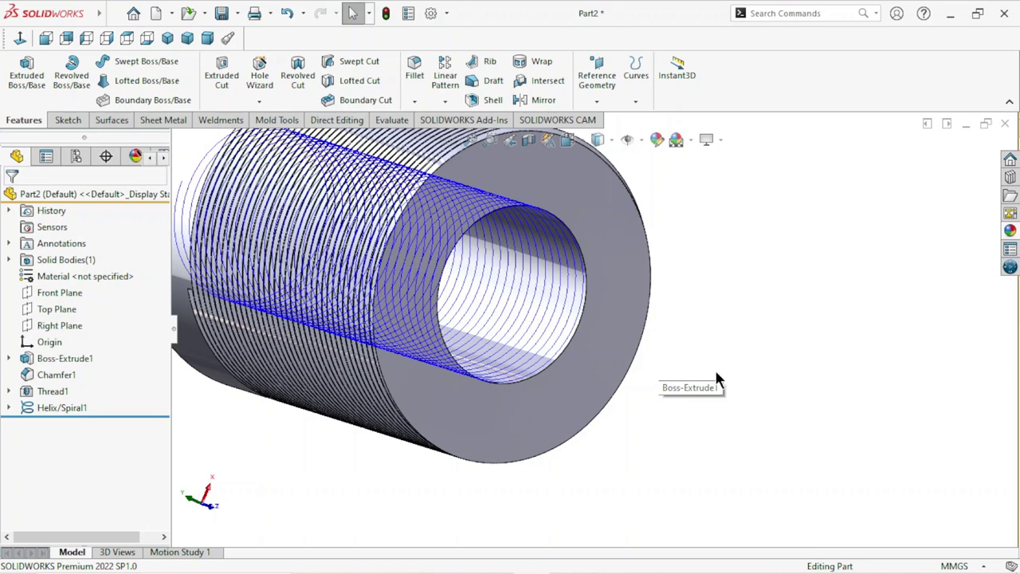
scroll(677, 351, "up", 5)
mouse_move(688, 345)
middle_mouse_down()
mouse_move(668, 319)
mouse_move(738, 310)
middle_mouse_up()
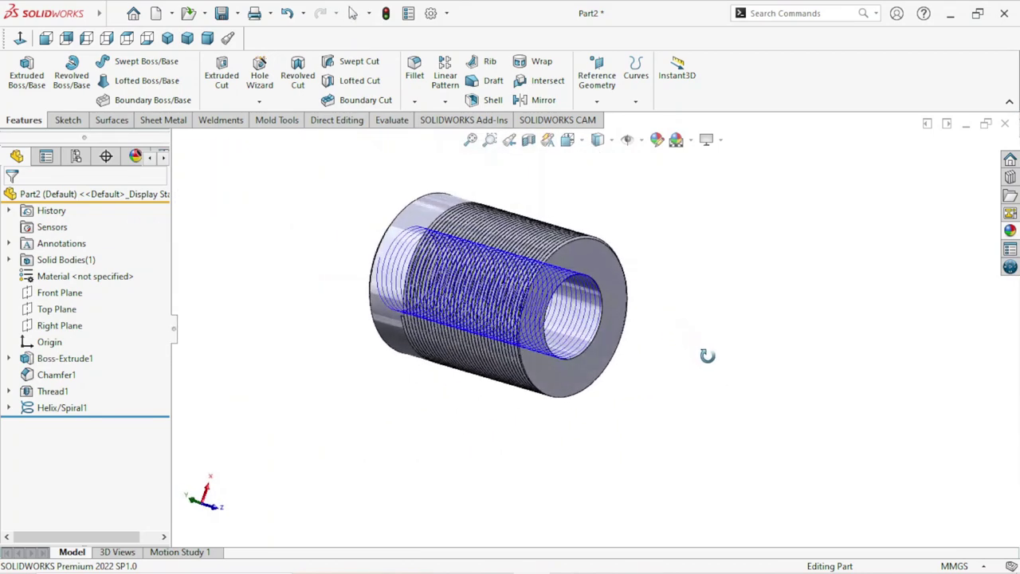
Step: Start a new sketch, Sketch6, on Part2's Right Plane
left_click(66, 328)
left_click(78, 304)
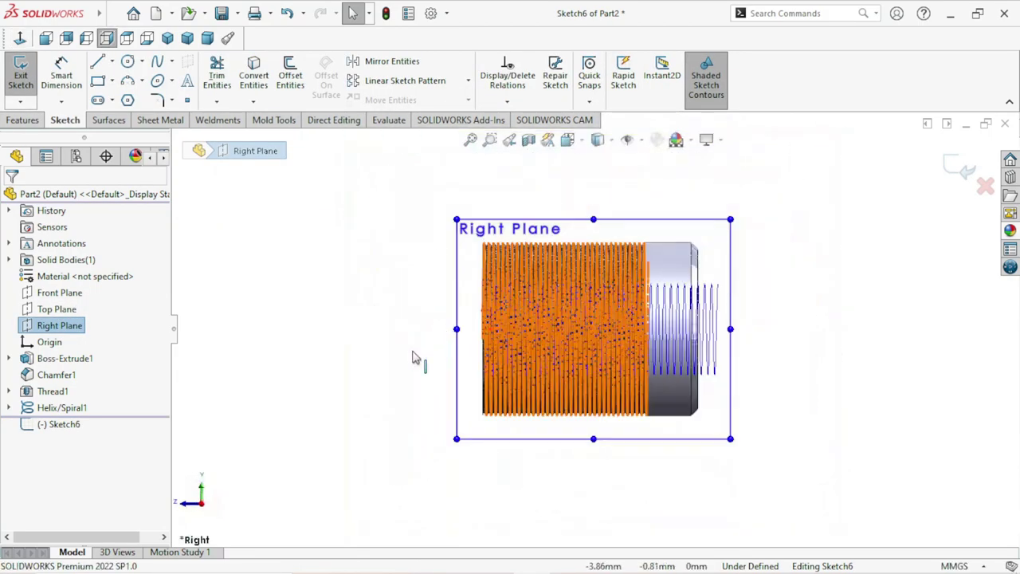
scroll(761, 359, "down", 2)
scroll(722, 349, "down", 1)
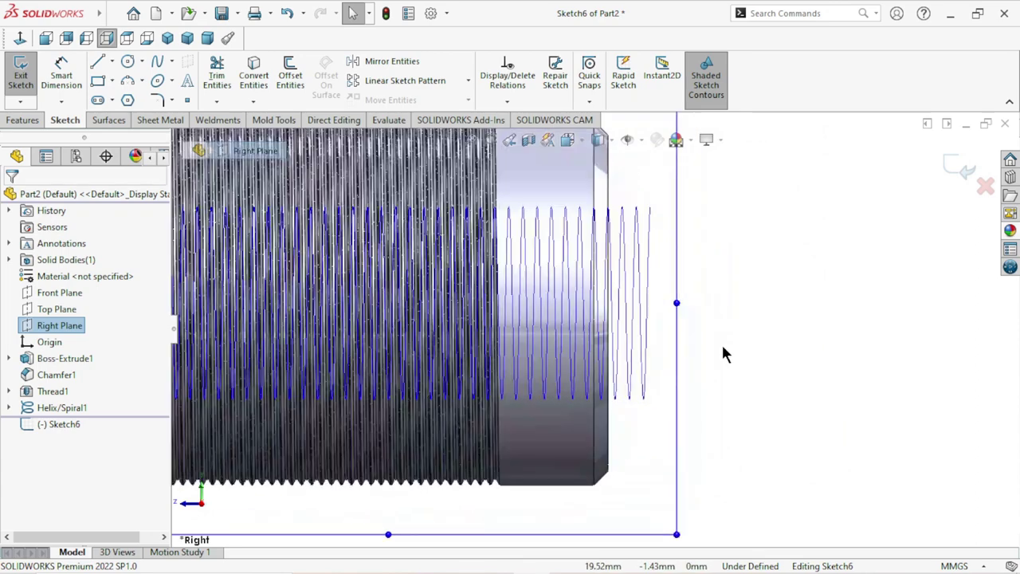
scroll(722, 349, "up", 2)
scroll(633, 334, "up", 1)
scroll(631, 330, "down", 1)
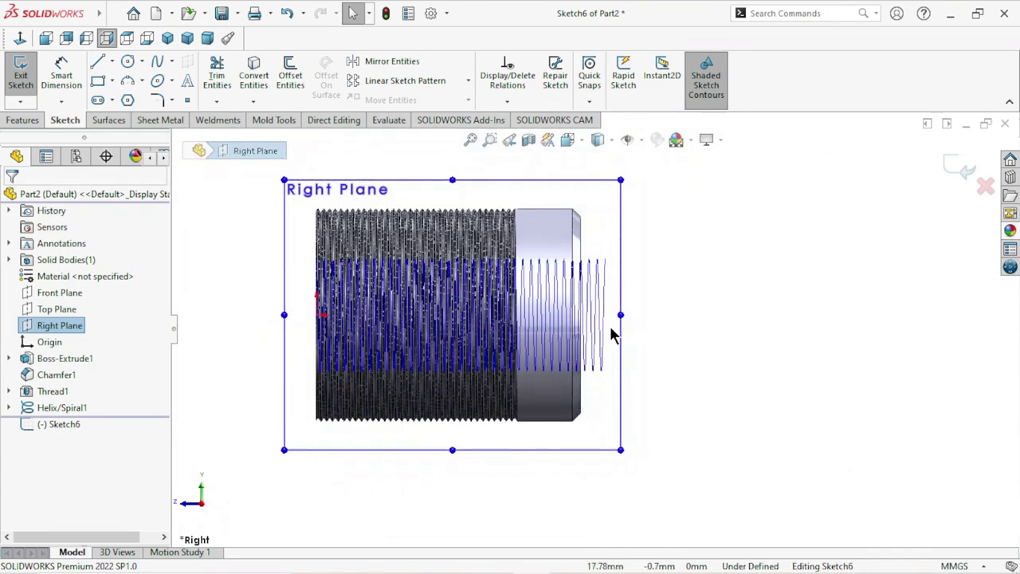
scroll(586, 323, "up", 1)
scroll(585, 318, "down", 2)
scroll(584, 325, "up", 1)
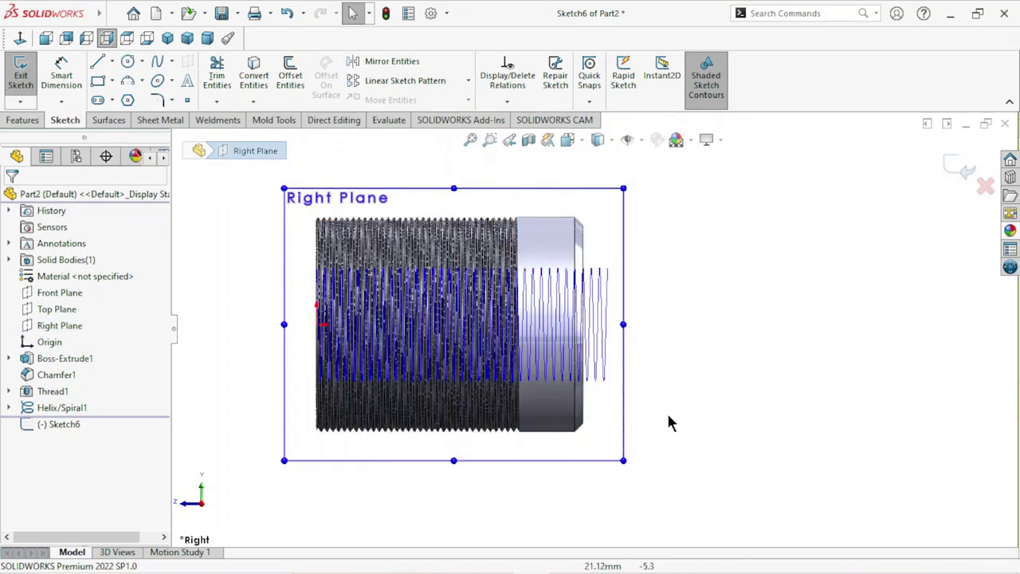
Step: Set the view orientation to Right to face the sketch plane side-on
mouse_move(666, 411)
middle_mouse_down()
mouse_move(683, 401)
mouse_move(656, 398)
middle_mouse_up()
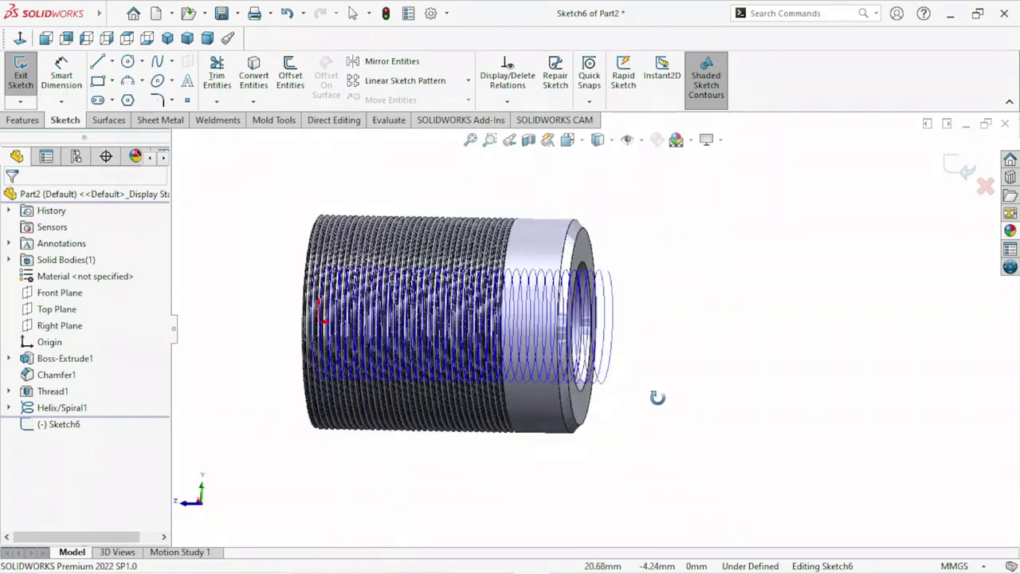
scroll(601, 322, "down", 2)
scroll(701, 342, "up", 2)
scroll(704, 353, "up", 1)
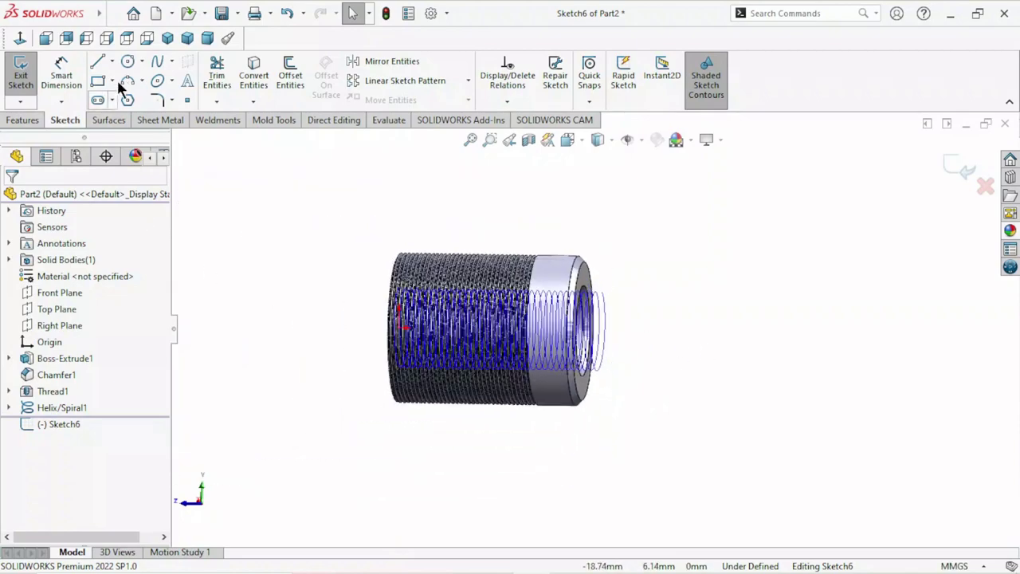
left_click(26, 46)
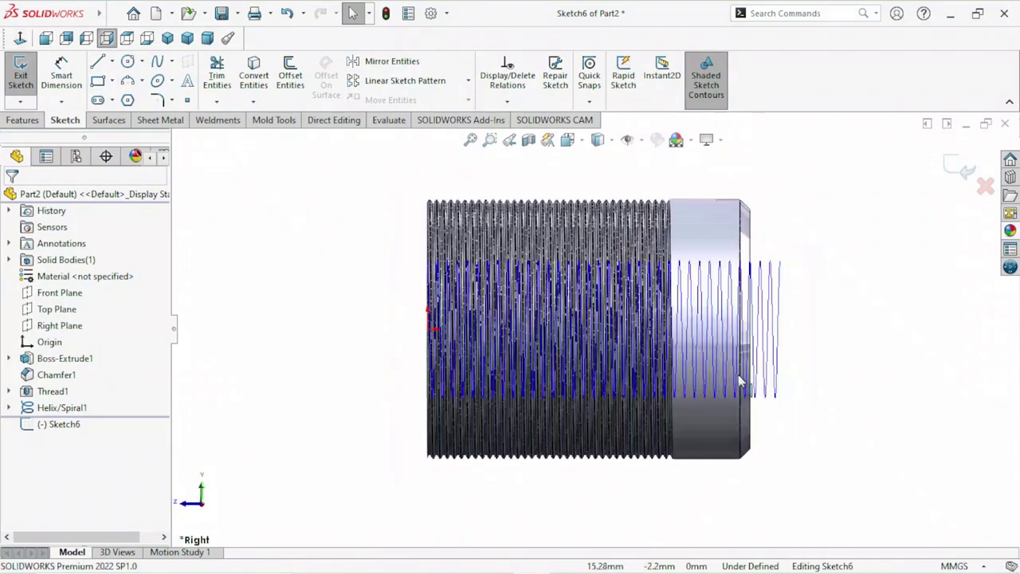
scroll(797, 366, "down", 1)
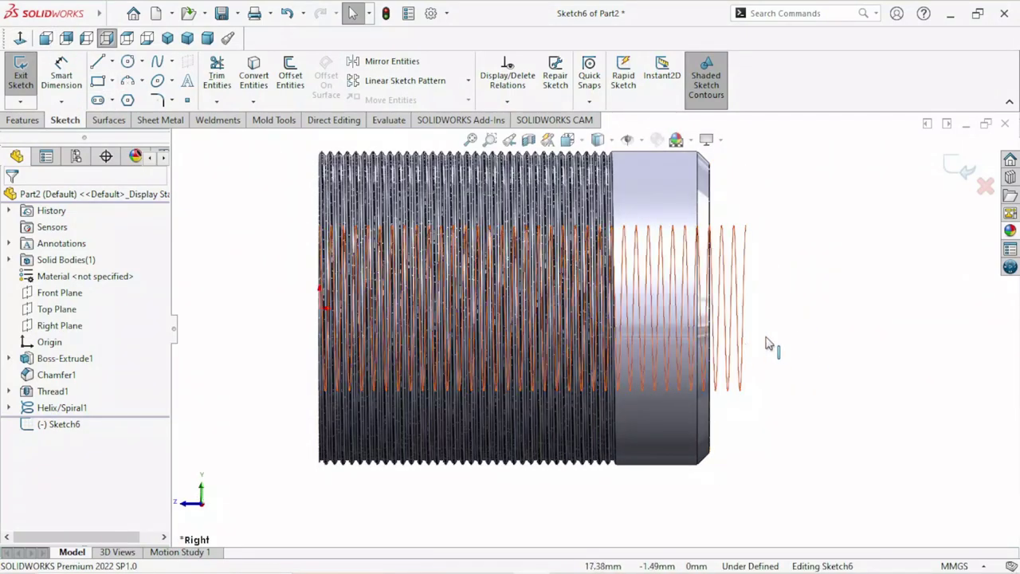
scroll(785, 335, "up", 2)
scroll(798, 323, "down", 1)
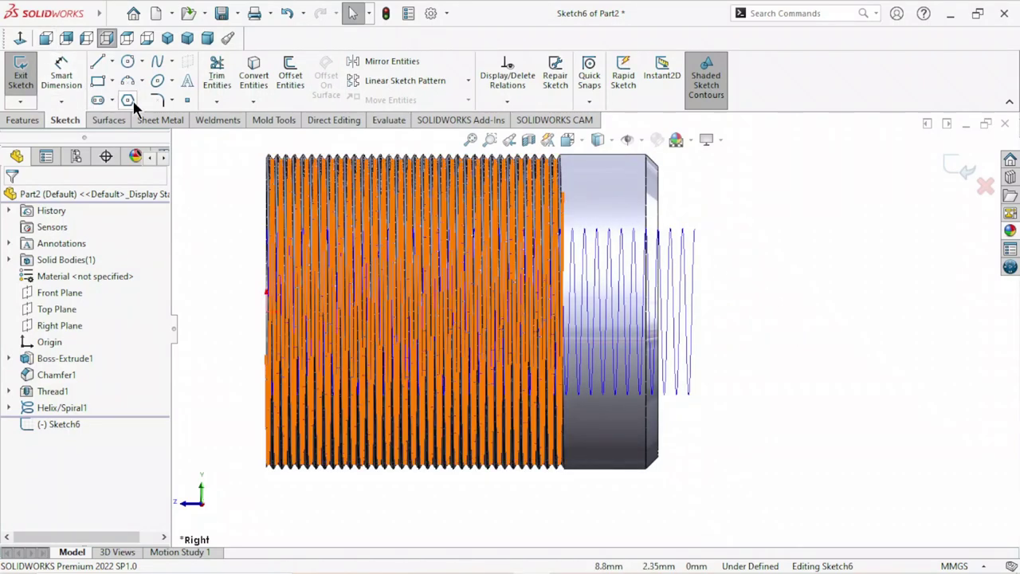
Step: Draw a 3-sided polygon as a point-down triangle to the right of the part
left_click(130, 101)
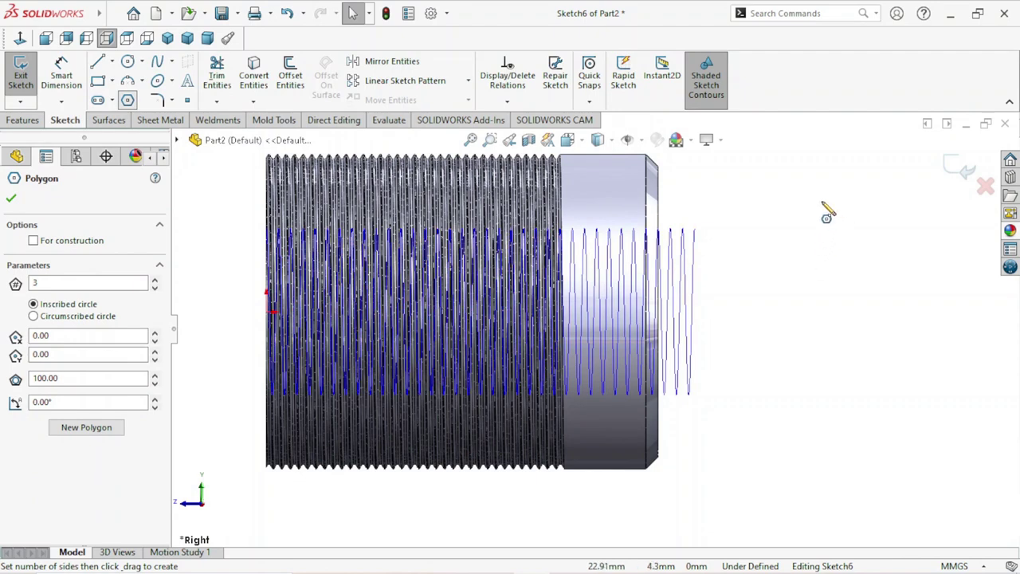
left_click_drag(773, 180, 776, 212)
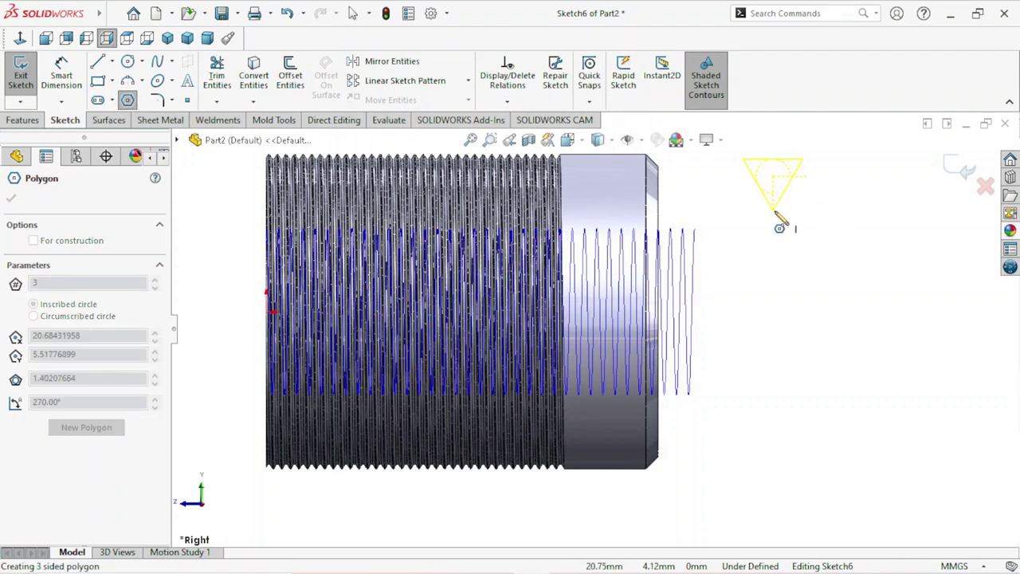
left_click(779, 214)
right_click(805, 221)
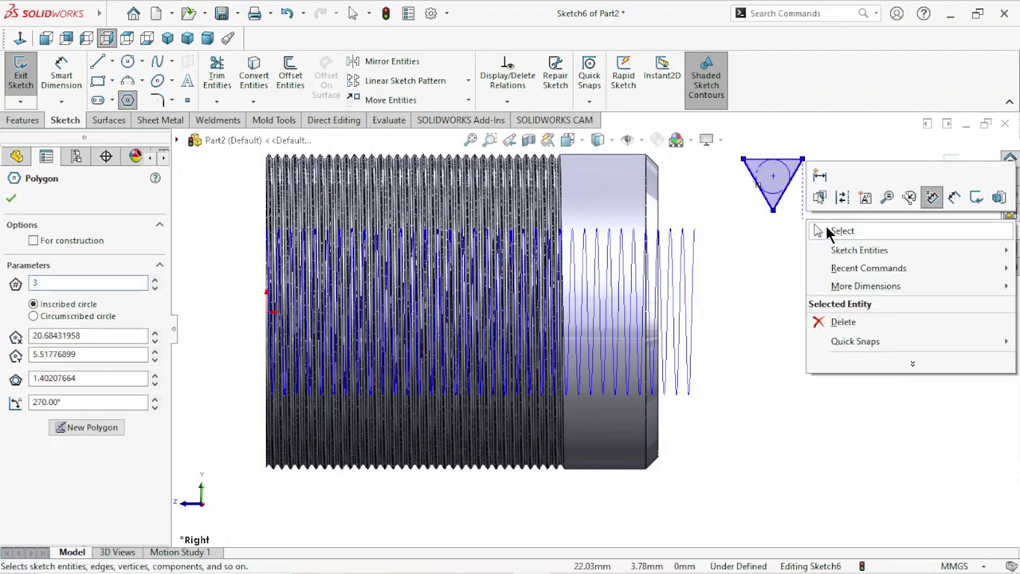
left_click(829, 231)
scroll(797, 255, "up", 2)
scroll(775, 245, "down", 3)
scroll(717, 278, "down", 1)
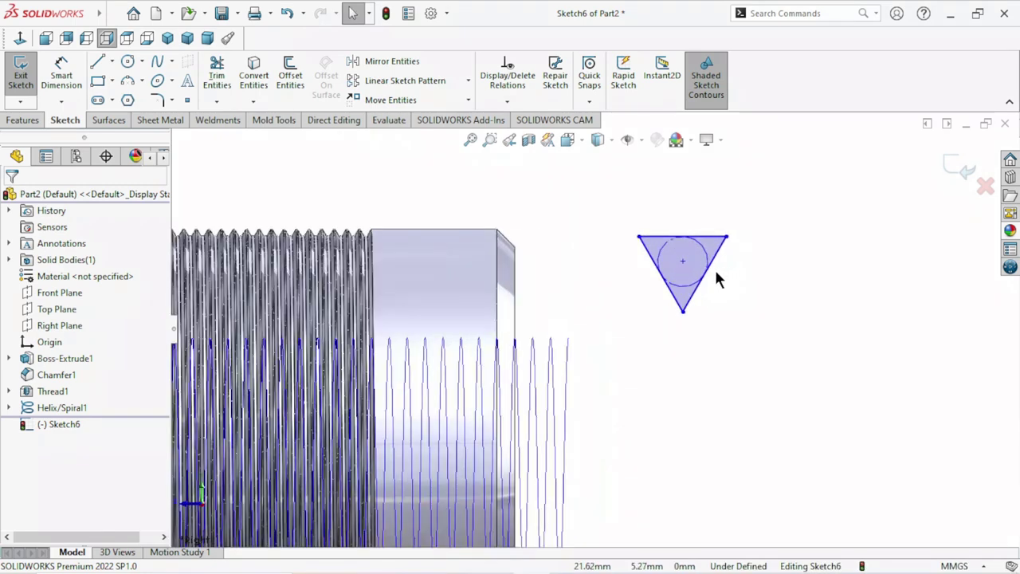
Step: Draw a horizontal construction centerline across the triangle through its centre
left_click(113, 63)
left_click(115, 97)
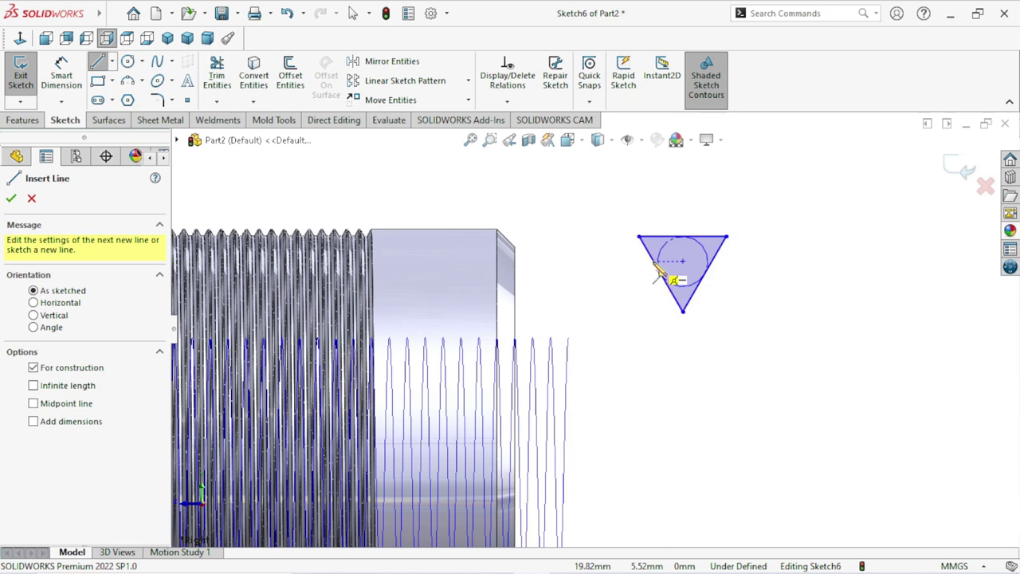
left_click(653, 263)
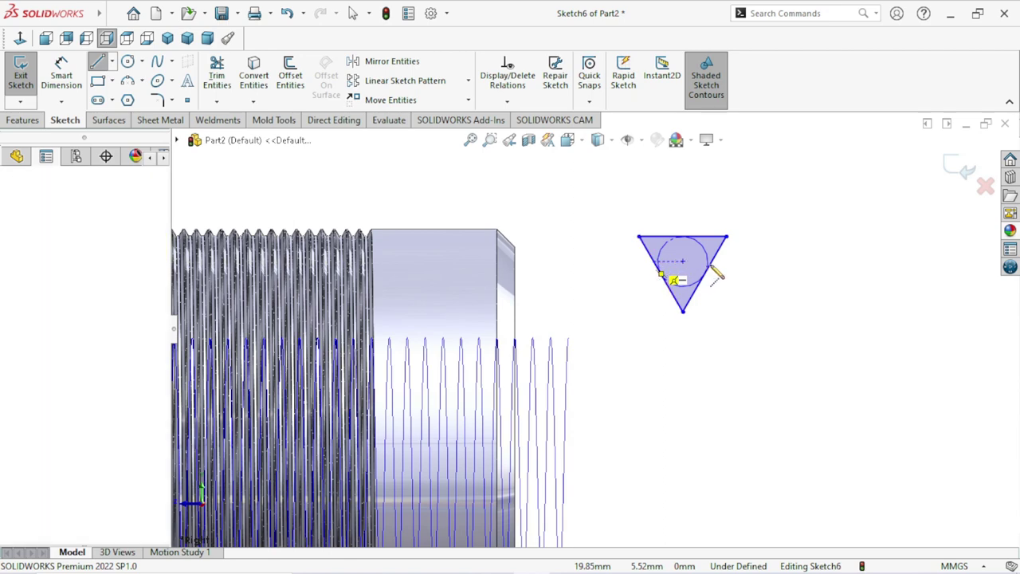
right_click(764, 258)
left_click(761, 266)
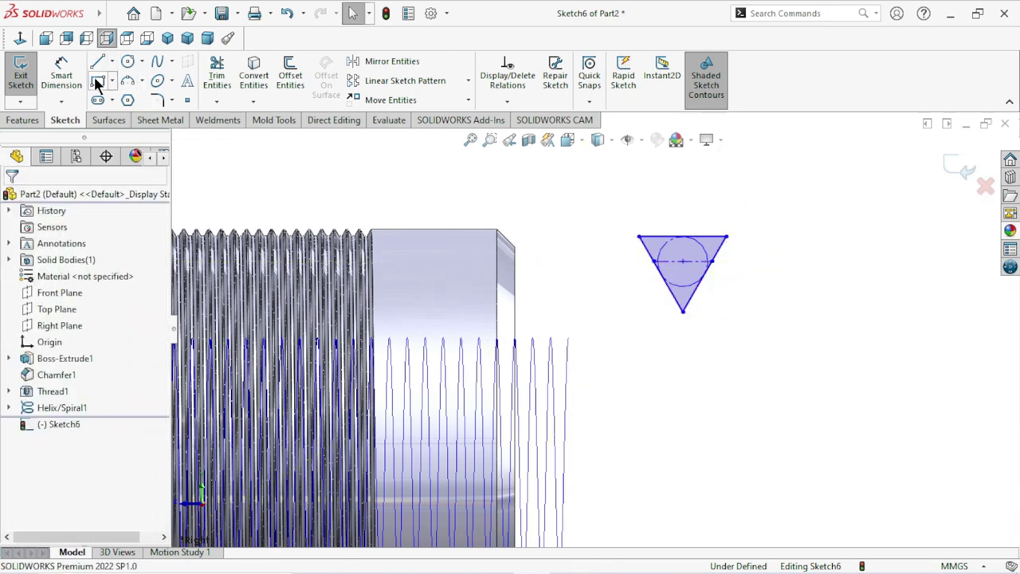
Step: Give the triangle's centerline a length dimension, correcting it from 0.4 to 0.49 mm
left_click(68, 79)
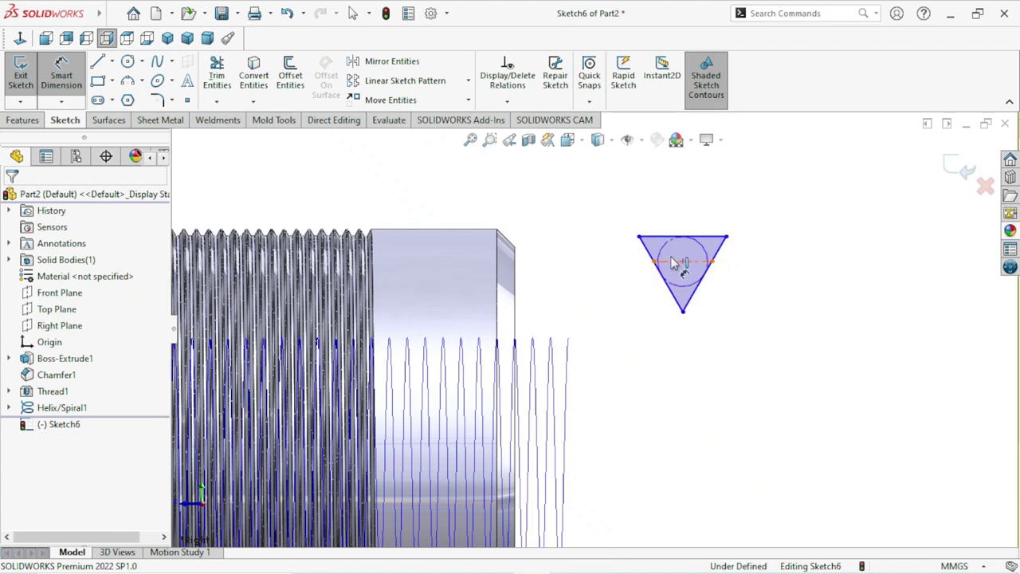
left_click(673, 263)
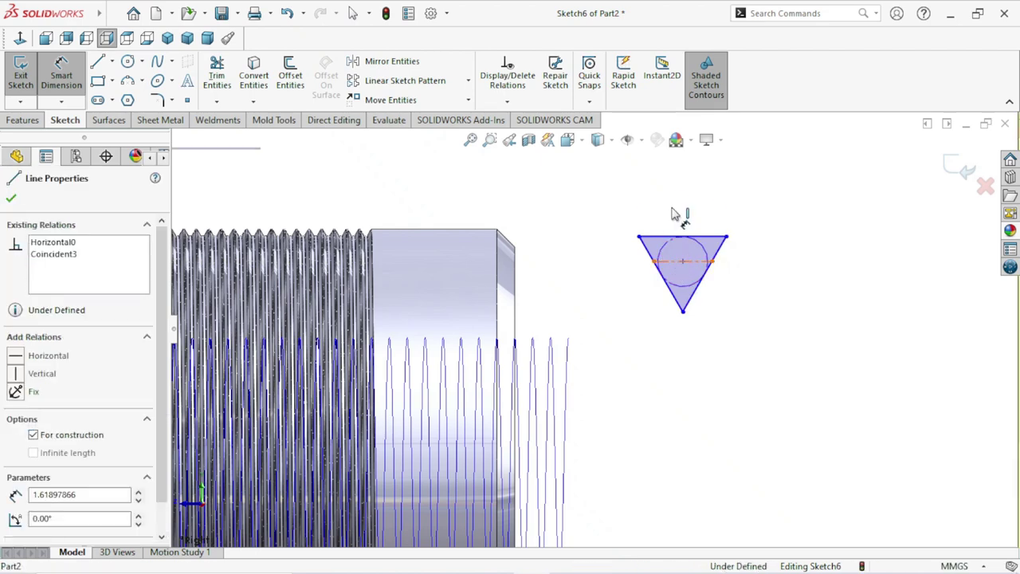
left_click(756, 214)
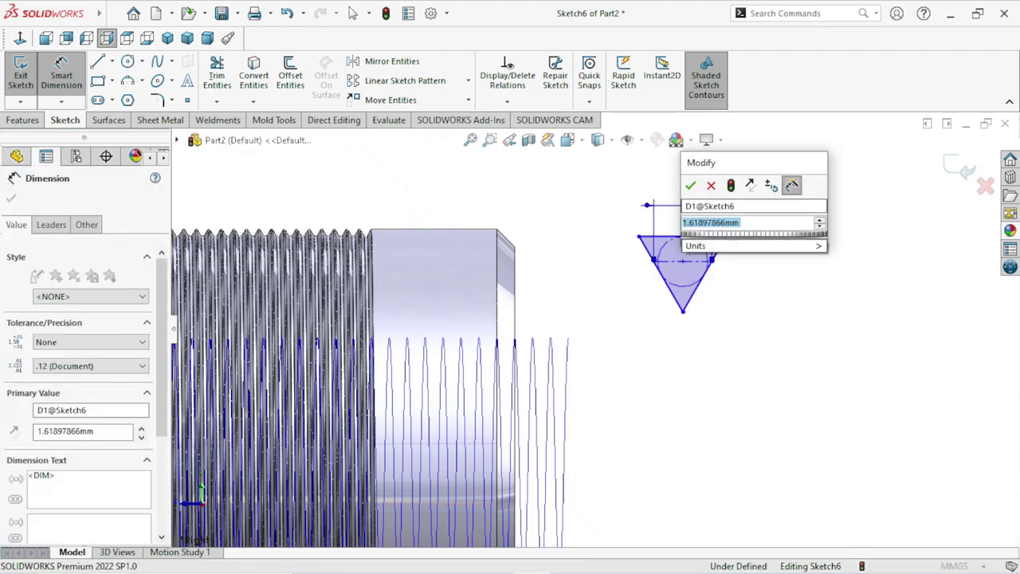
type("0.48")
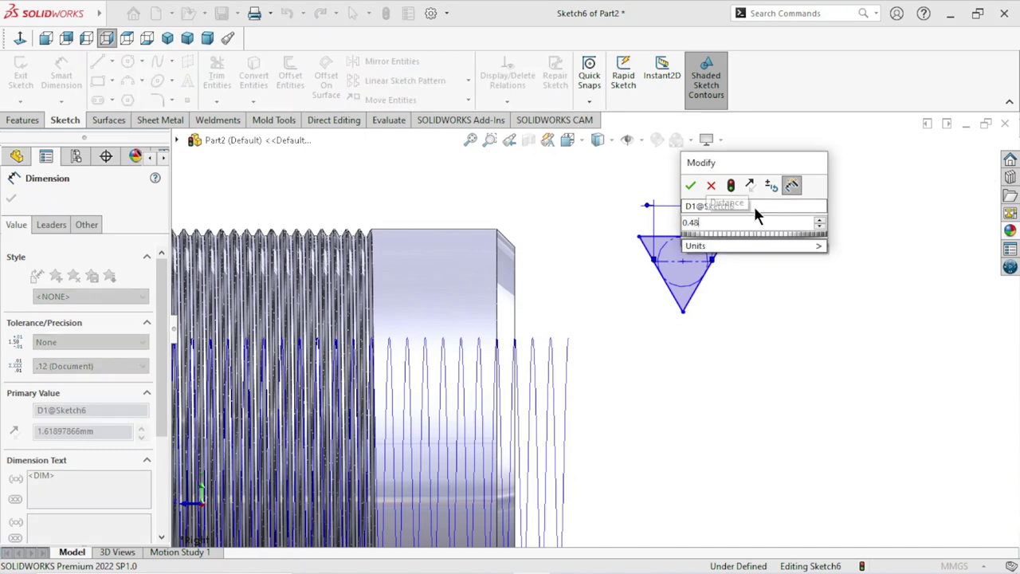
left_click(691, 185)
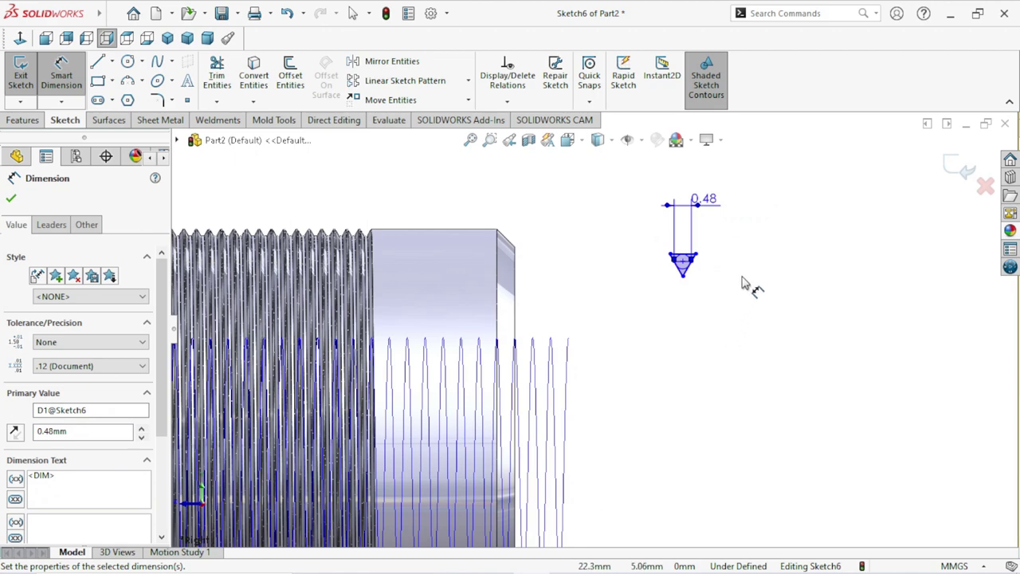
scroll(705, 279, "down", 1)
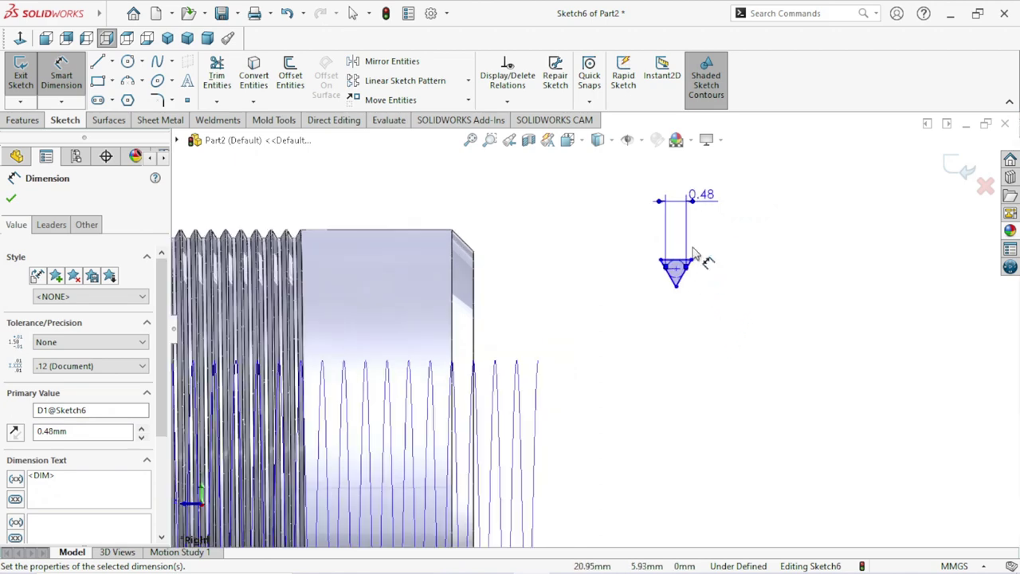
scroll(698, 259, "down", 1)
double_click(699, 188)
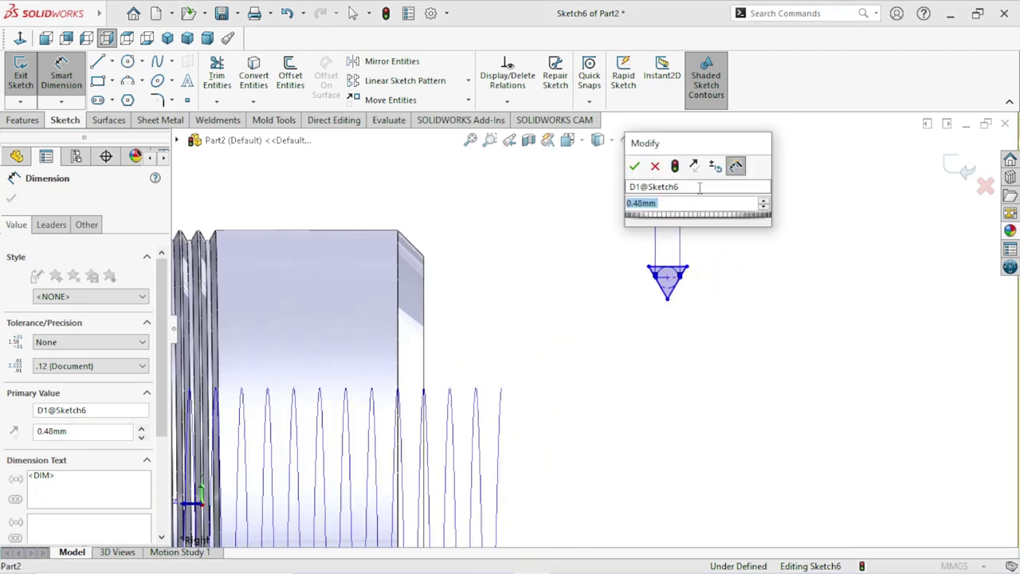
type("0.5")
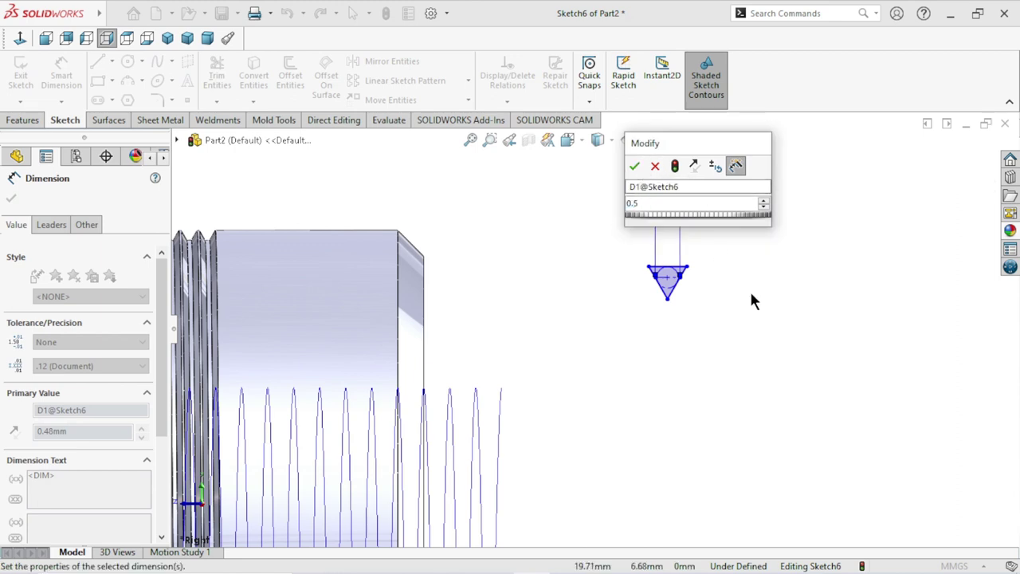
type("49")
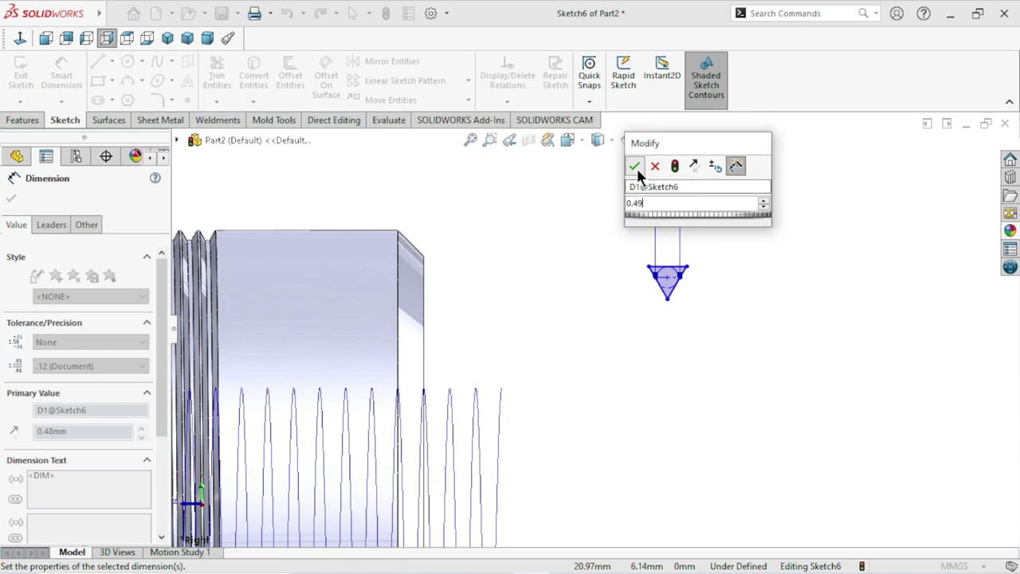
left_click(635, 166)
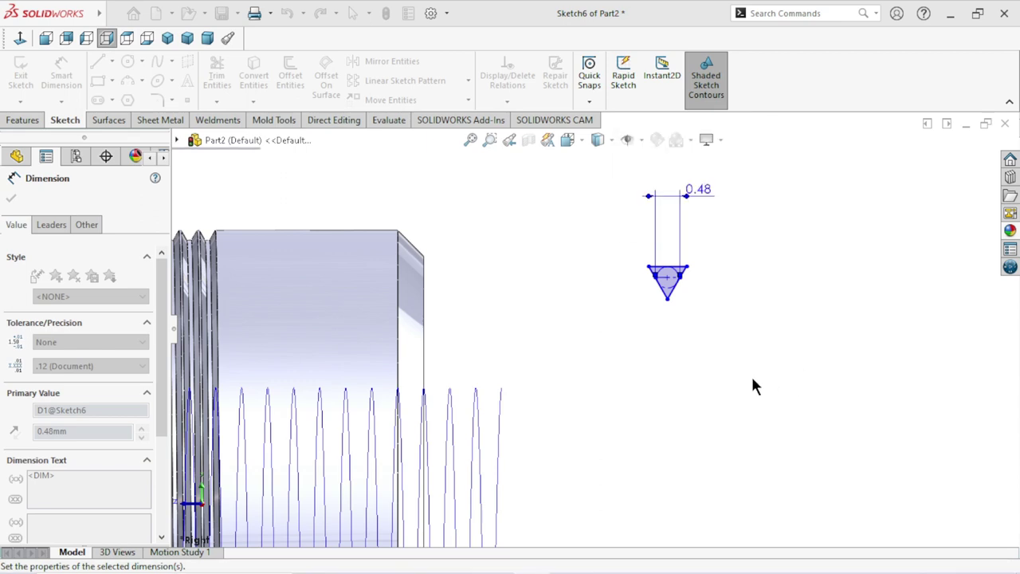
scroll(686, 319, "down", 2)
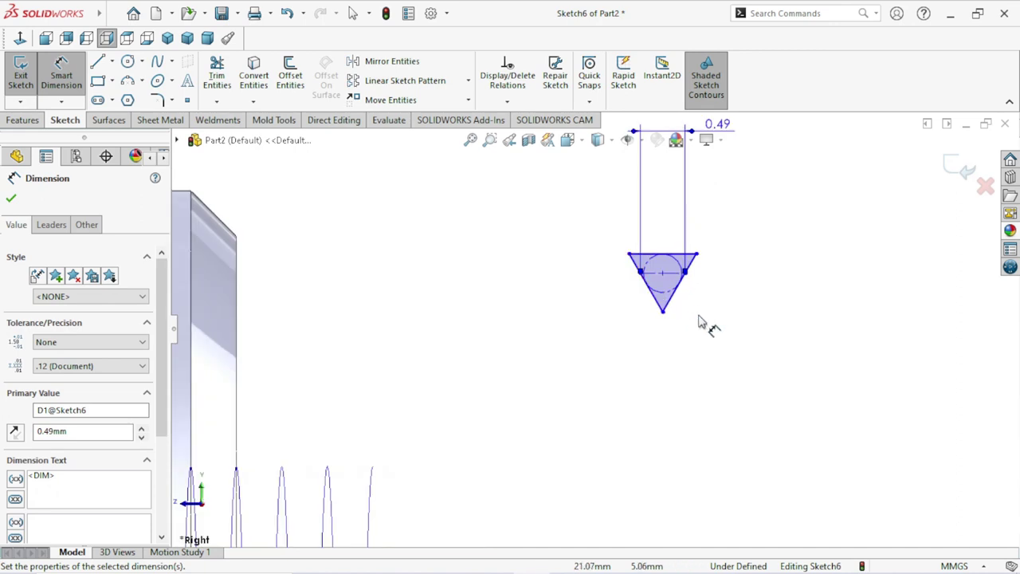
scroll(702, 321, "down", 1)
left_click(12, 200)
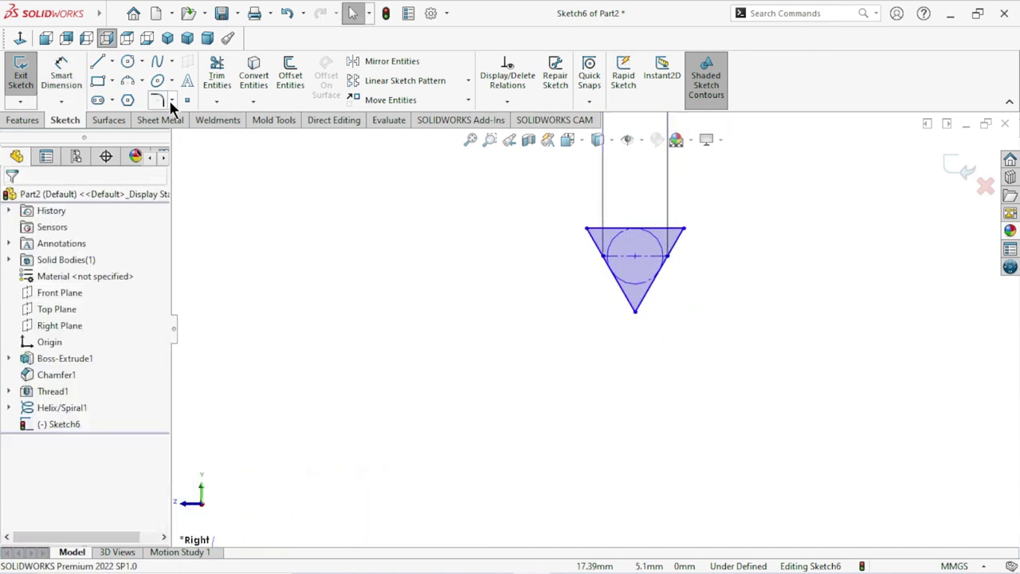
Step: Add an equal-distance 0.05 mm sketch chamfer to the triangle's bottom tip
left_click(171, 101)
left_click(206, 136)
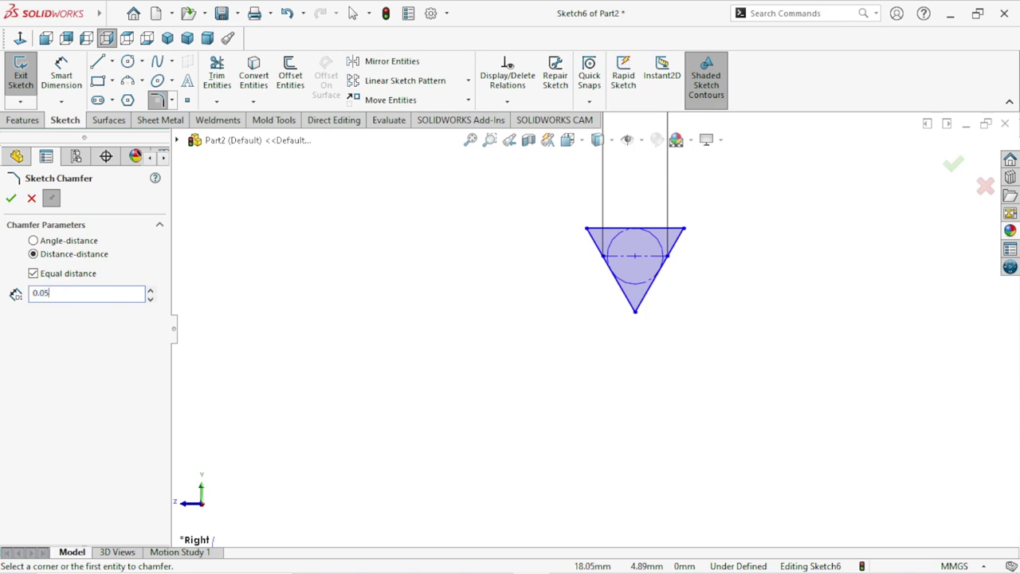
left_click(635, 313)
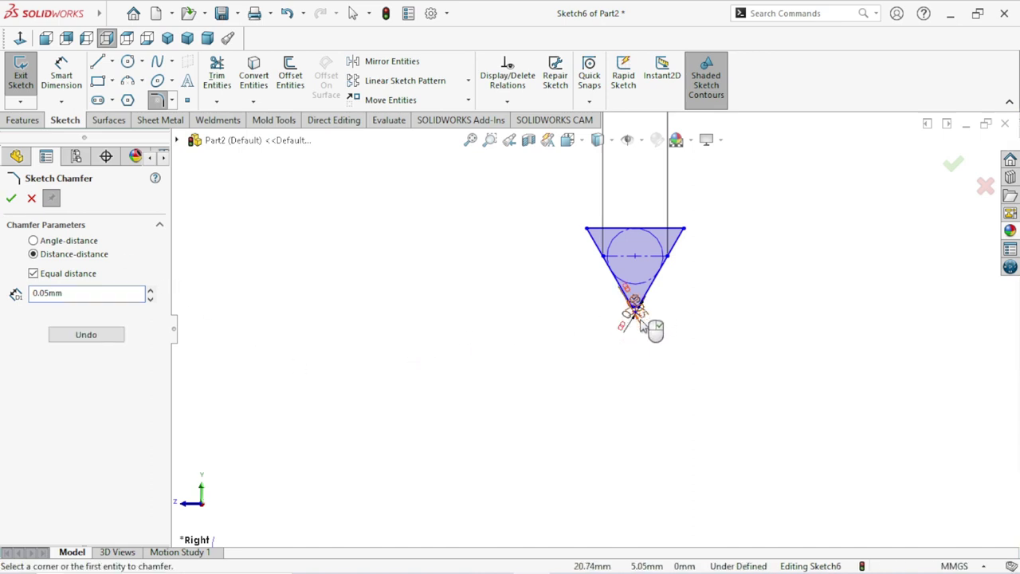
scroll(650, 324, "down", 2)
scroll(649, 325, "down", 2)
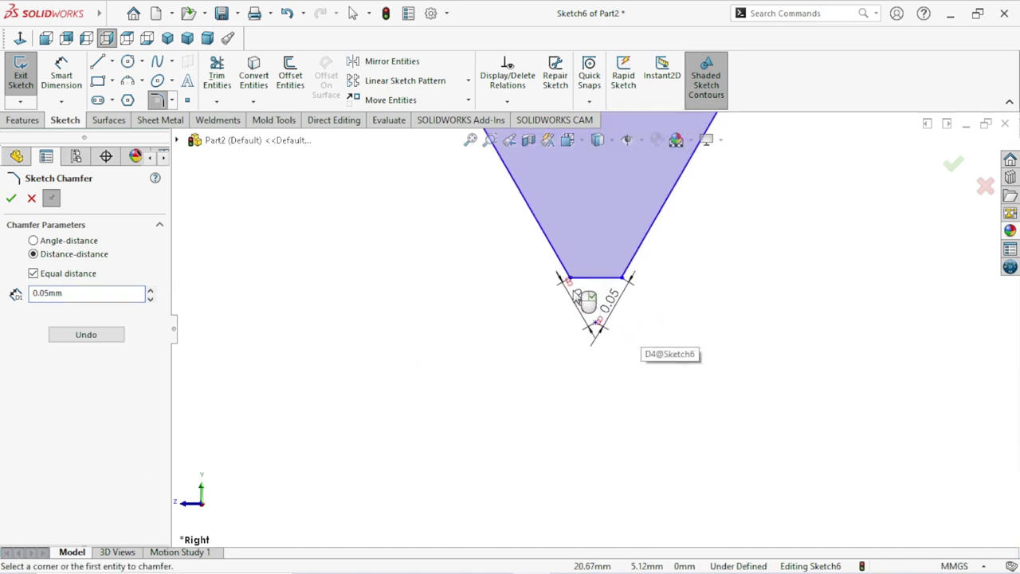
left_click(11, 198)
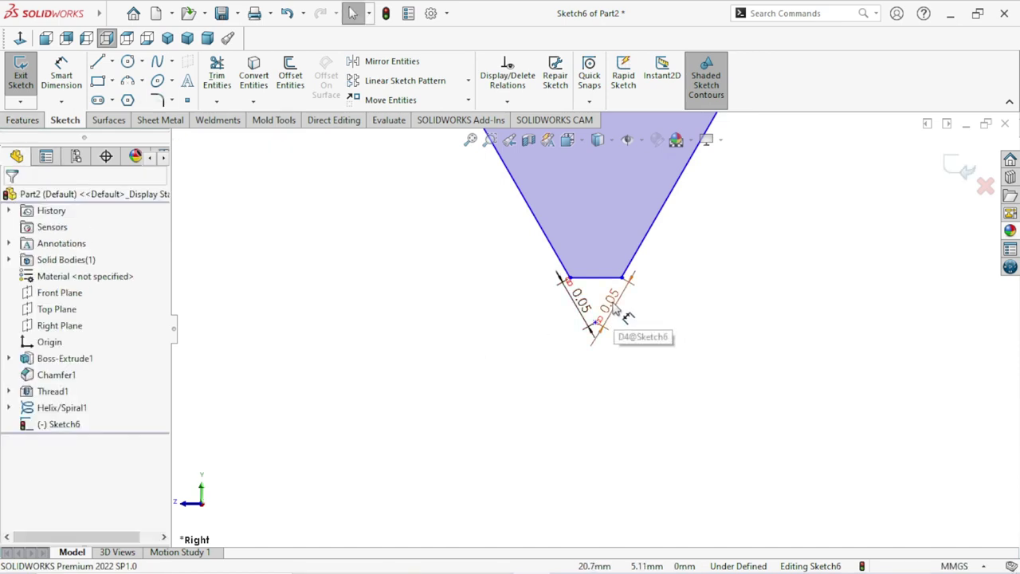
Step: Move the two 0.05 mm chamfer dimensions apart, away from the tip
left_click_drag(615, 315, 753, 384)
left_click(561, 278)
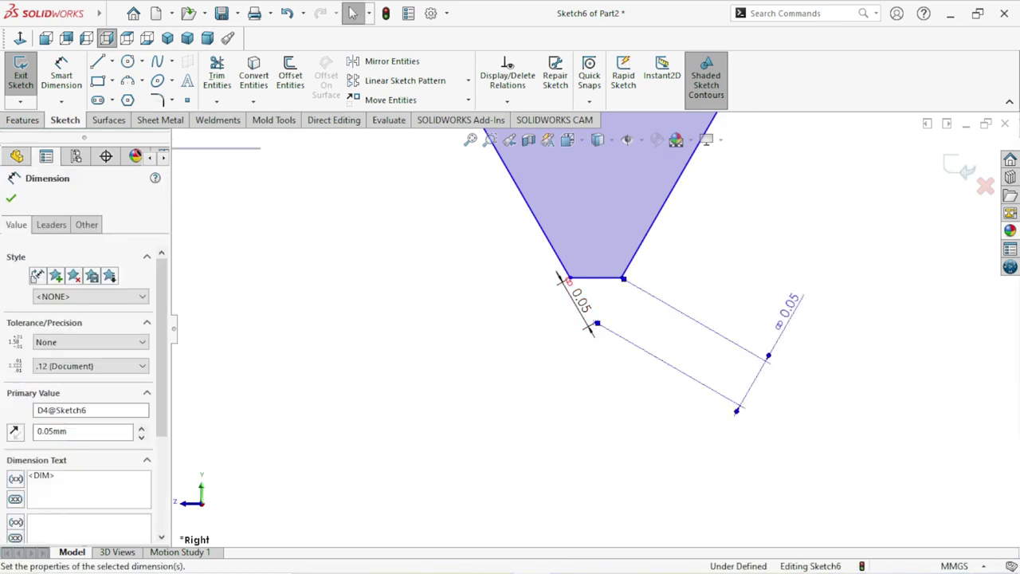
left_click_drag(596, 313, 459, 408)
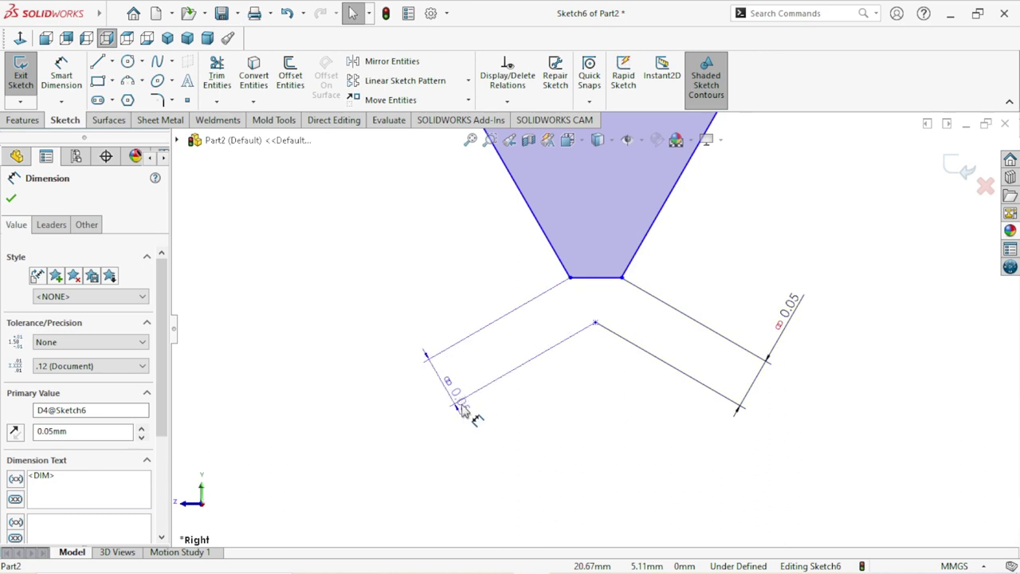
left_click(11, 198)
scroll(443, 397, "down", 2)
scroll(489, 403, "down", 3)
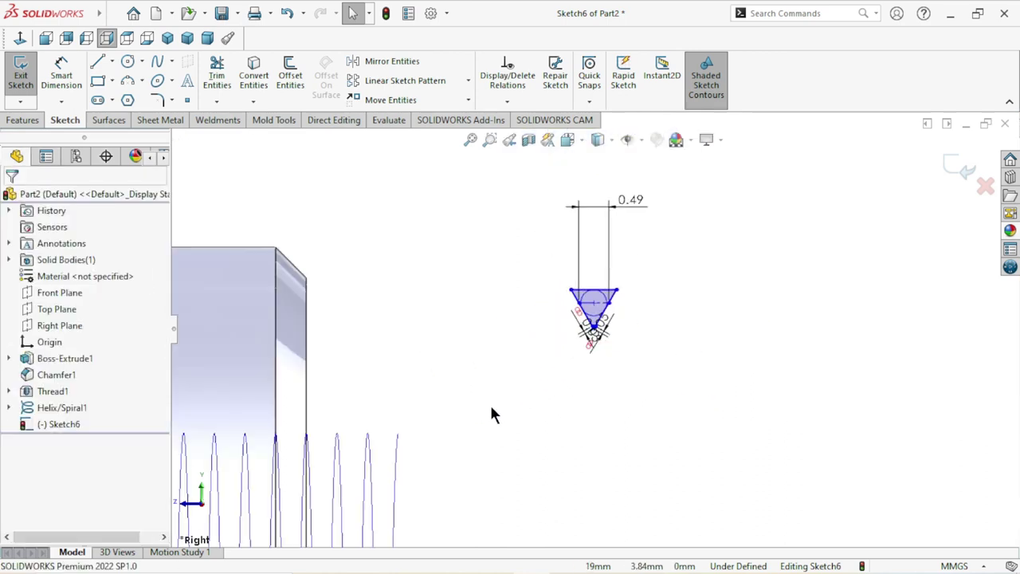
scroll(490, 403, "down", 1)
scroll(489, 403, "down", 1)
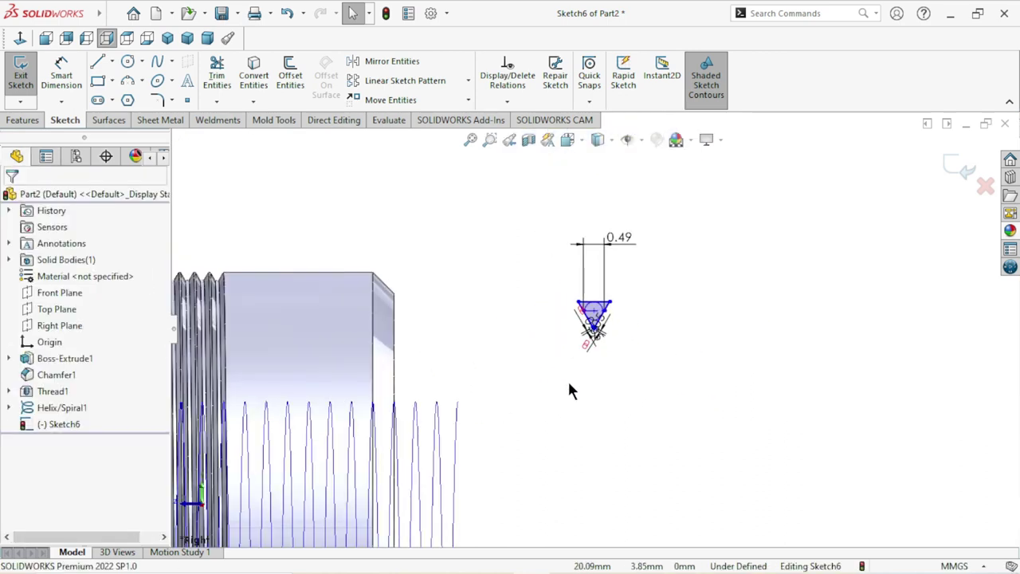
scroll(574, 375, "up", 1)
scroll(586, 339, "up", 1)
scroll(594, 337, "up", 1)
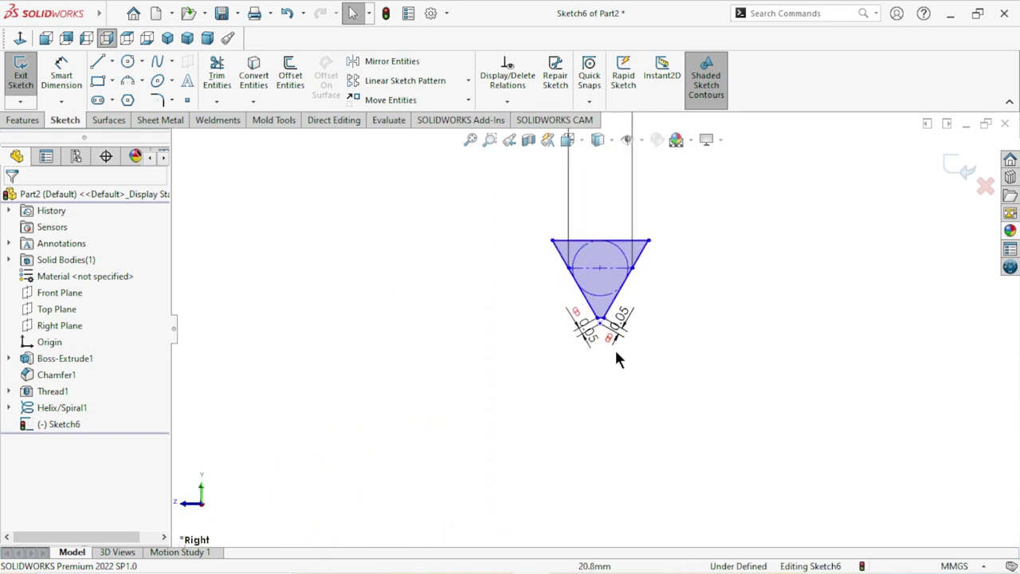
scroll(637, 358, "down", 1)
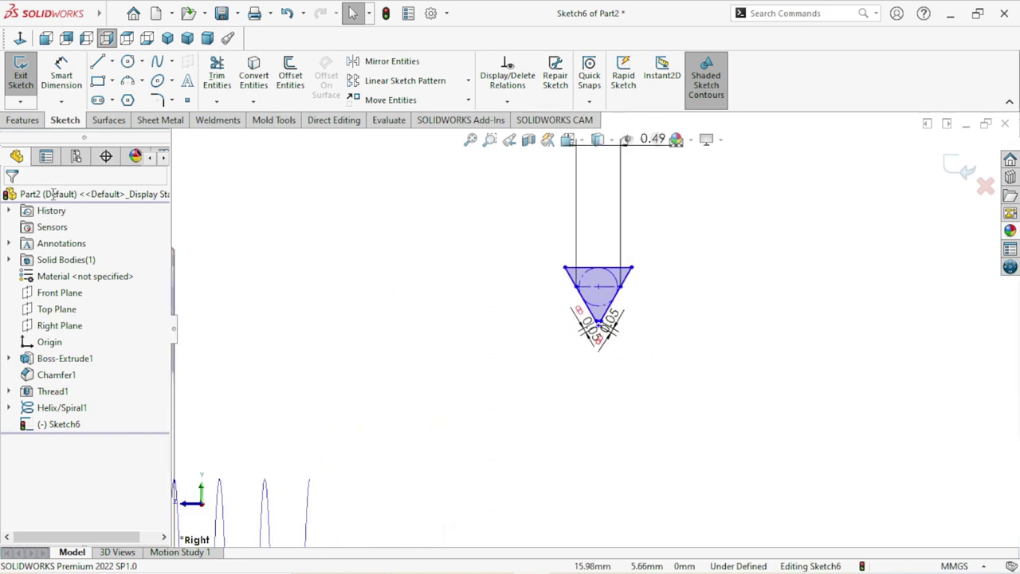
mouse_move(631, 267)
left_mouse_down()
mouse_move(590, 251)
mouse_move(601, 259)
left_mouse_up()
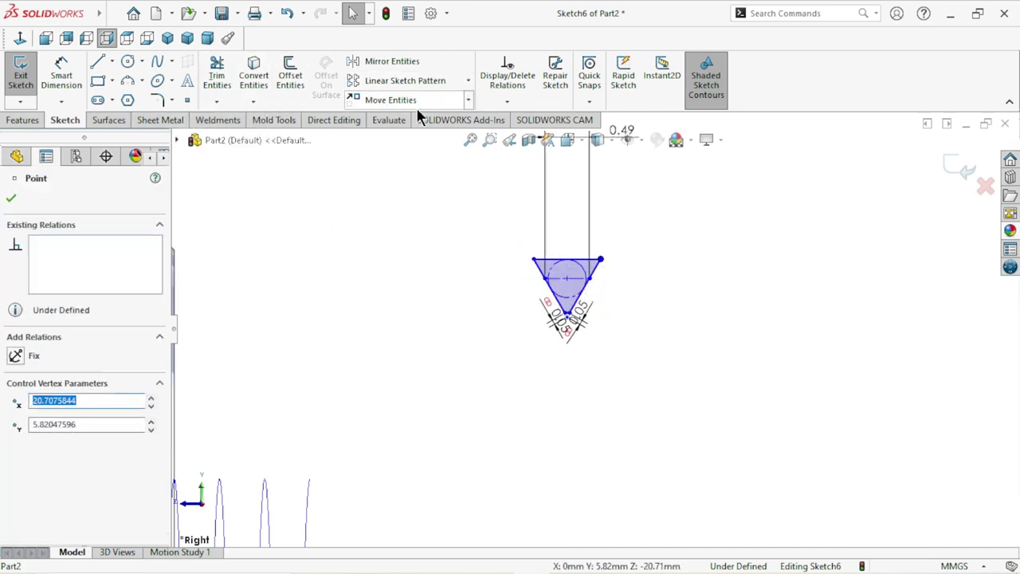
left_click(469, 100)
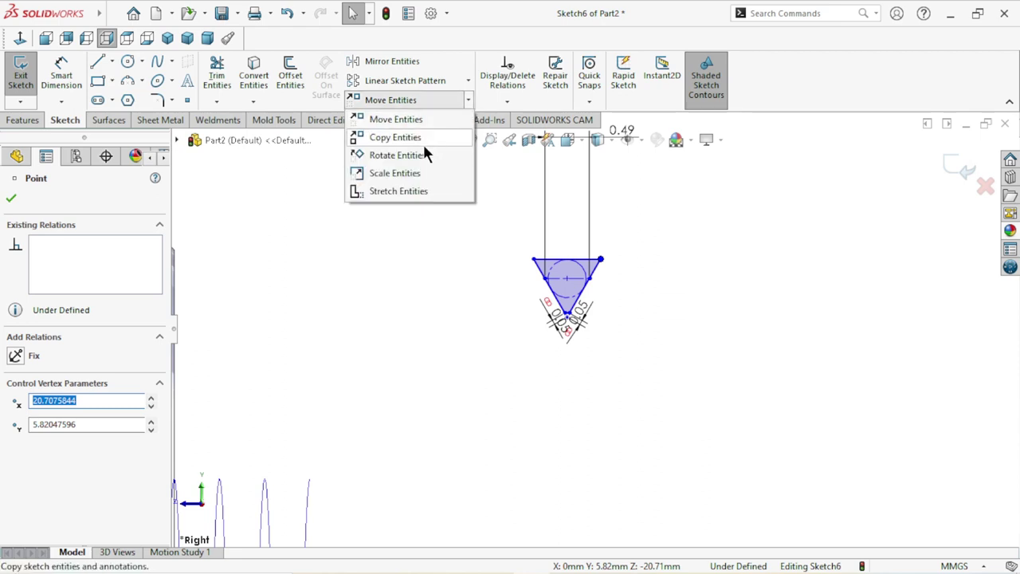
left_click(601, 259)
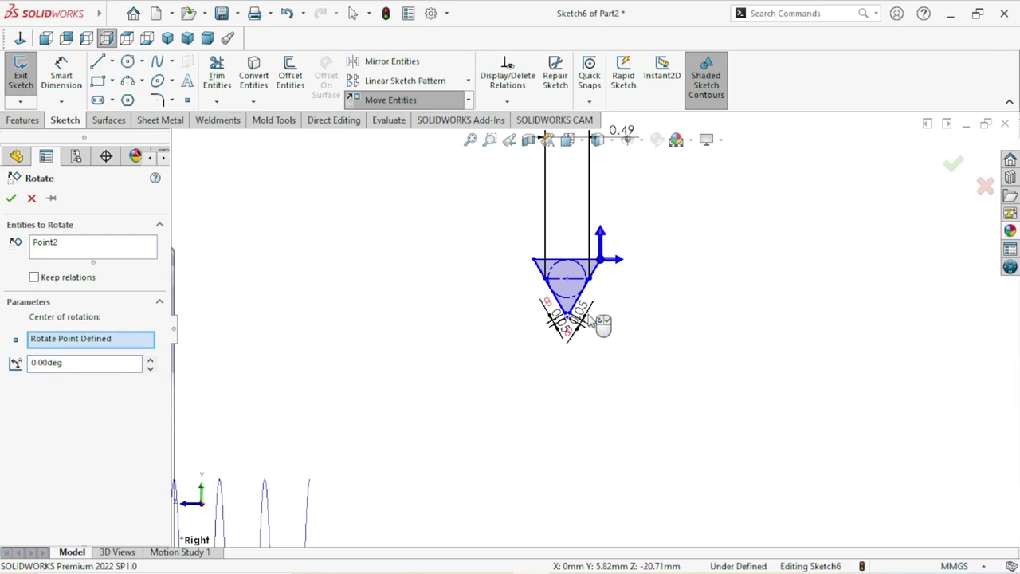
left_click(151, 360)
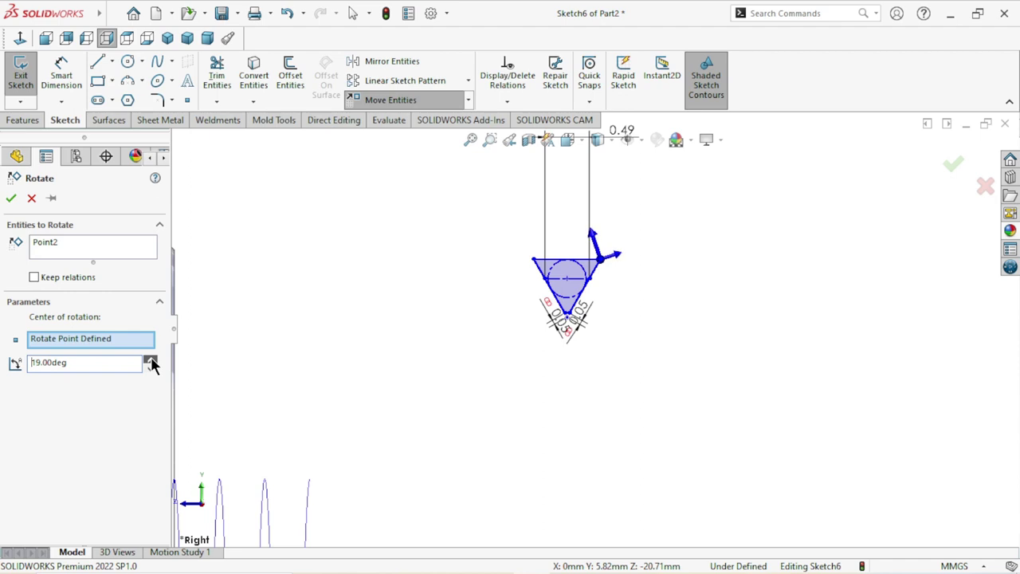
left_click_drag(151, 360, 151, 360)
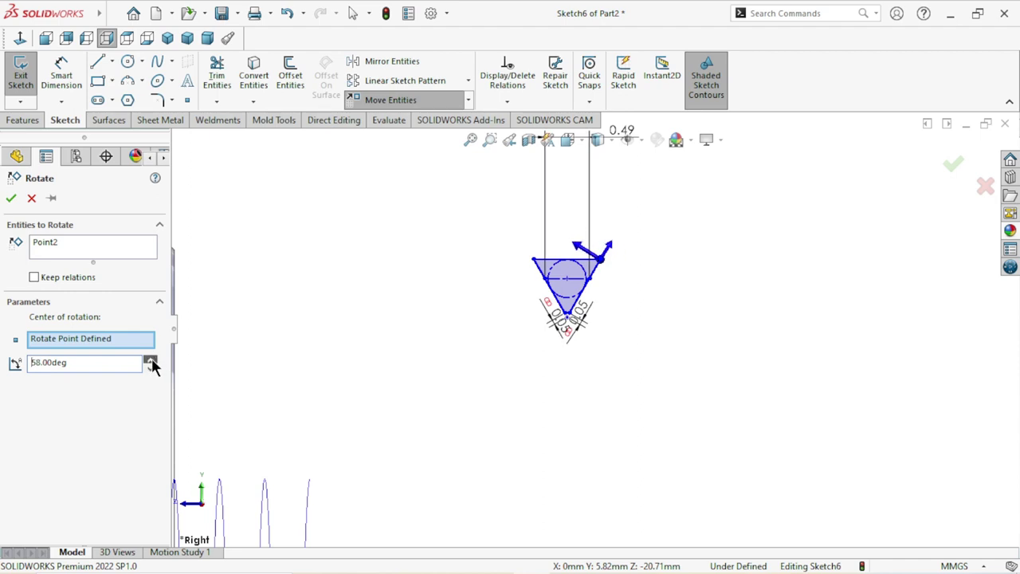
left_click_drag(150, 360, 150, 360)
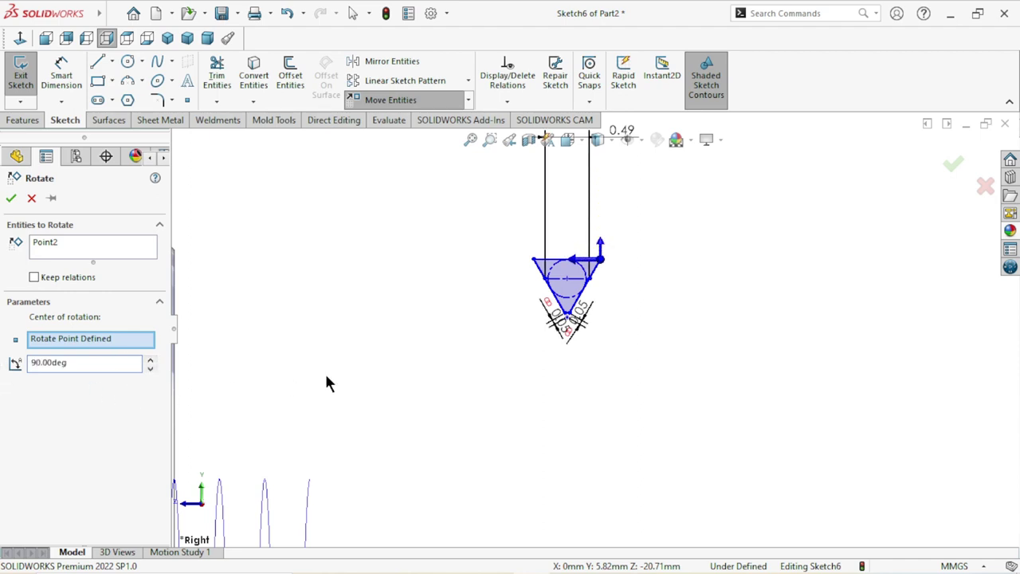
left_click(11, 199)
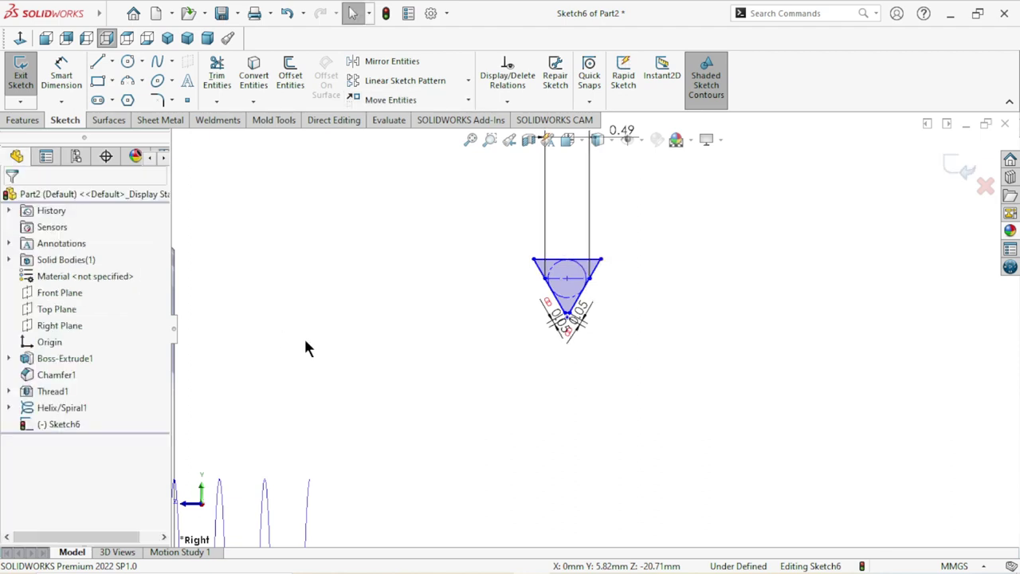
scroll(446, 373, "up", 3)
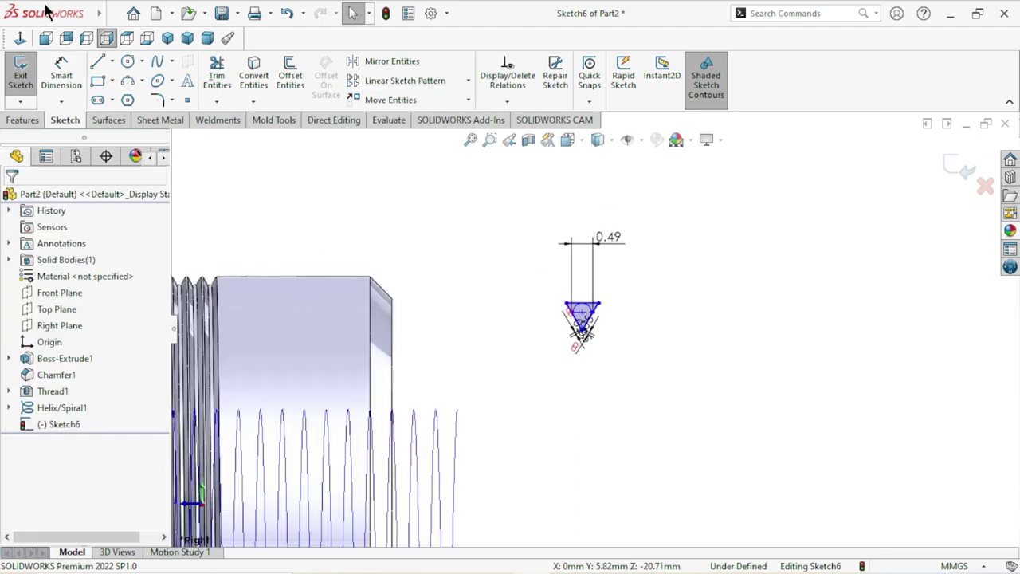
left_click(286, 13)
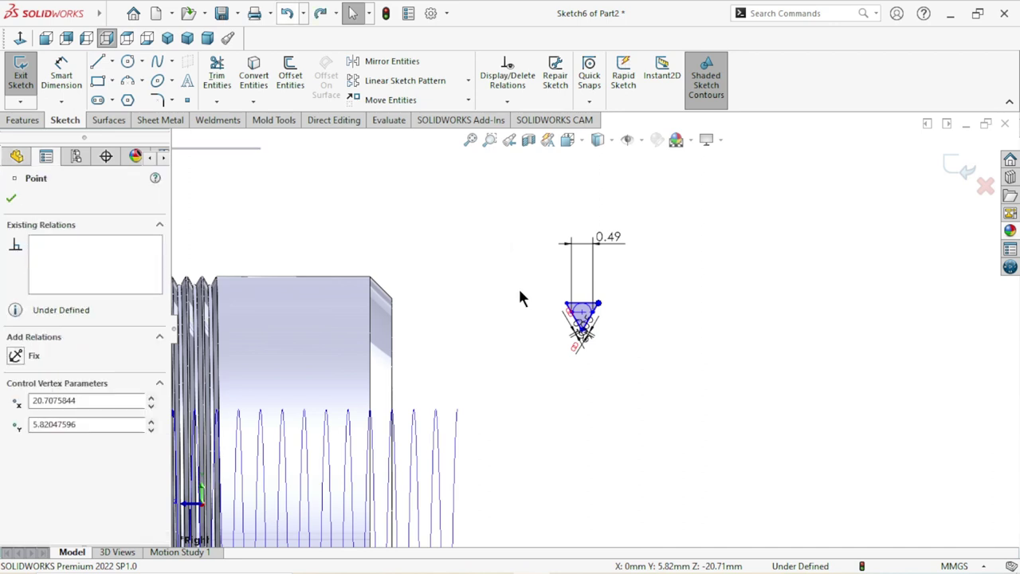
left_click(289, 19)
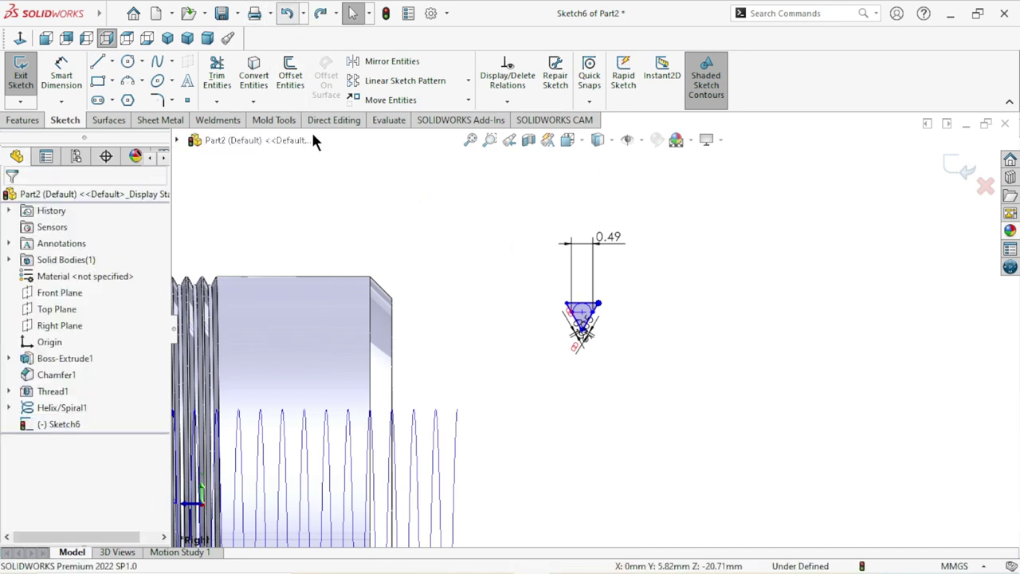
Step: Delete the old triangle profile and draw a new upright 3-sided polygon in its place
left_click_drag(673, 201, 543, 376)
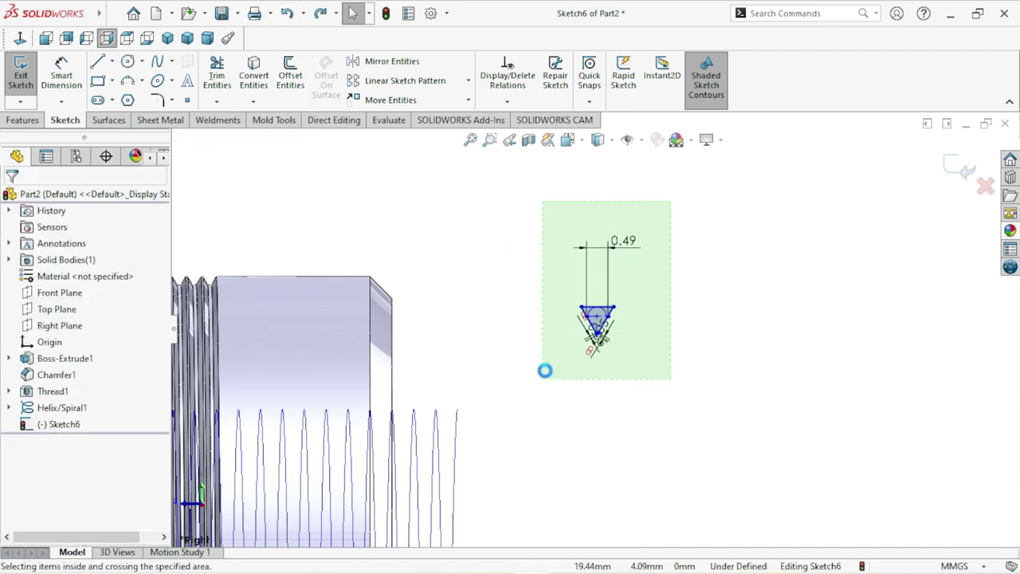
key("Delete")
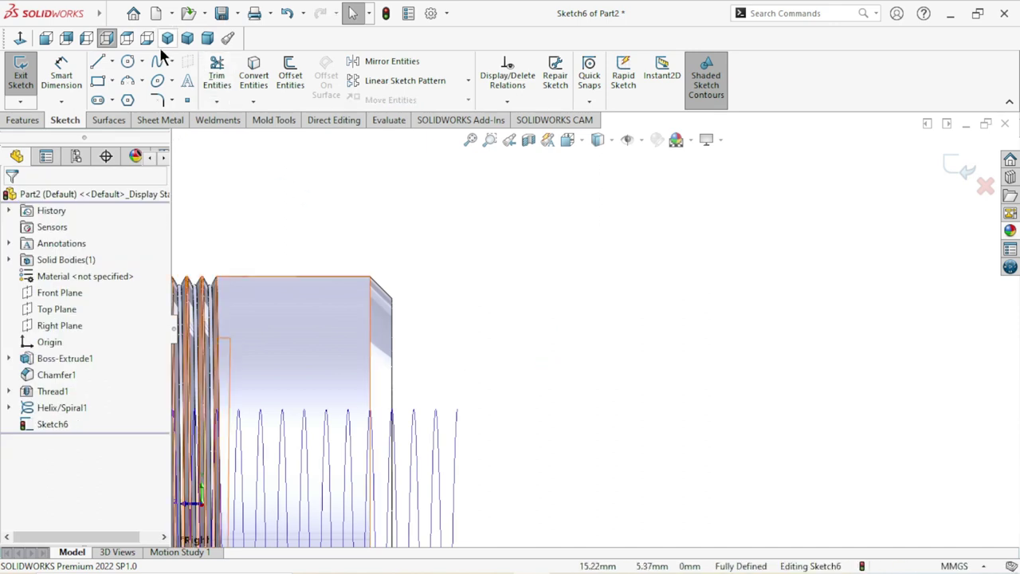
key("Return")
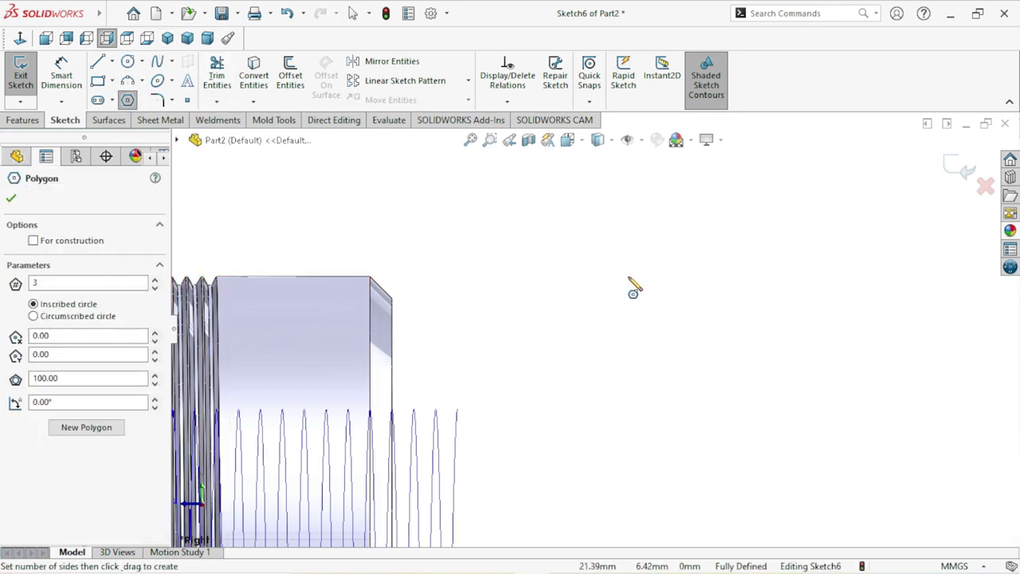
left_click(629, 276)
left_click(629, 226)
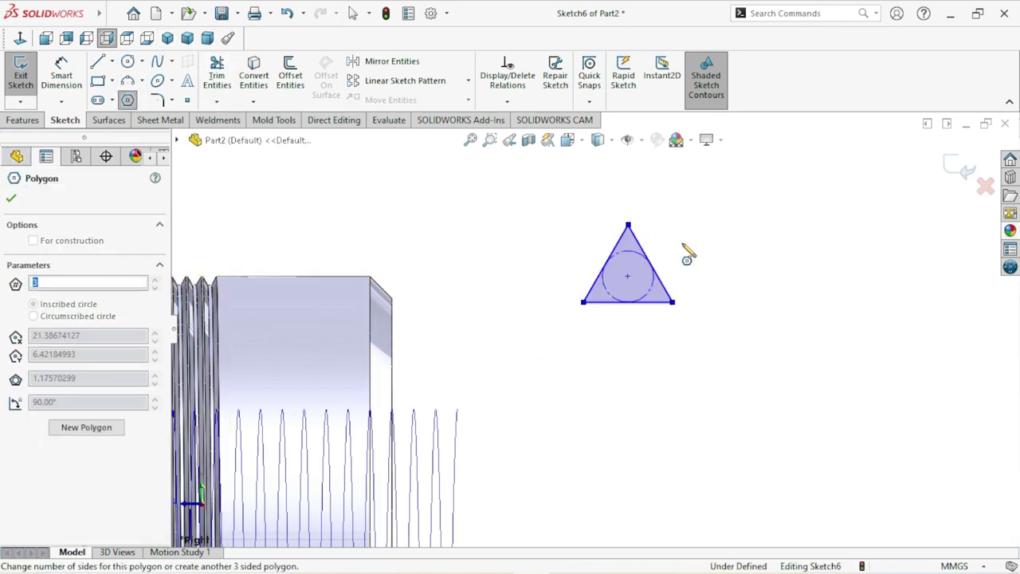
right_click(696, 250)
left_click(699, 253)
scroll(646, 314, "up", 3)
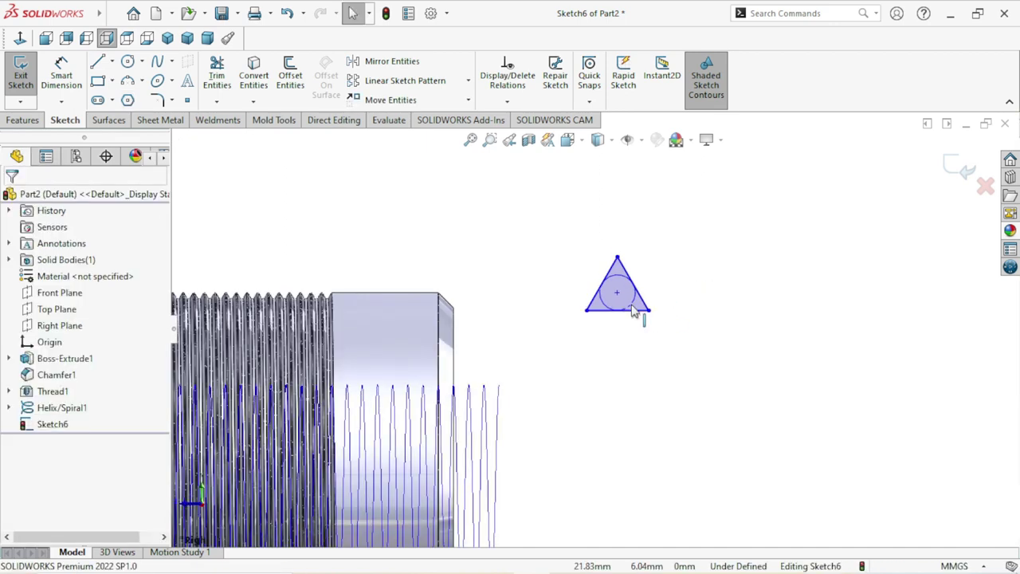
scroll(622, 315, "down", 3)
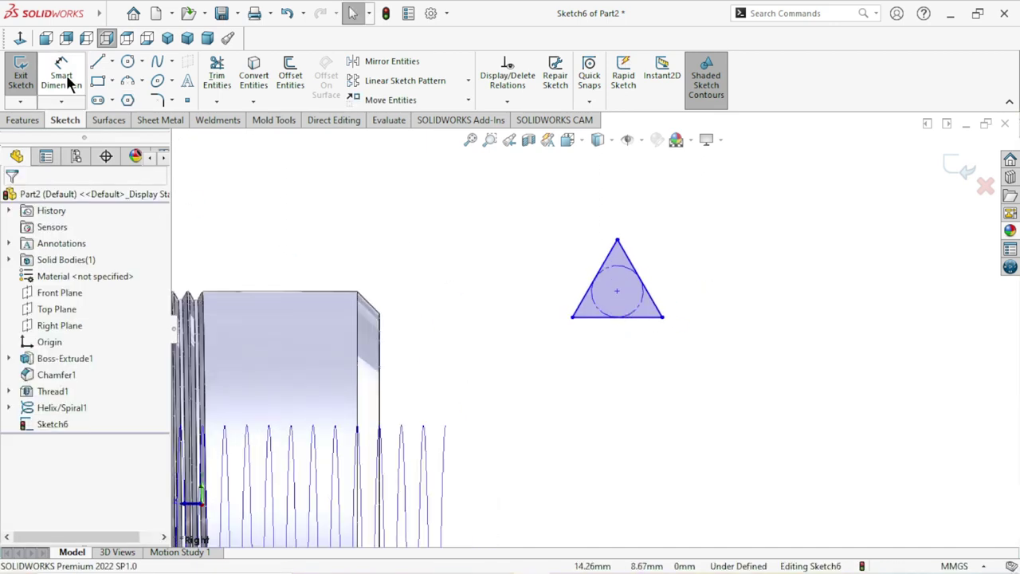
left_click(113, 63)
left_click(127, 98)
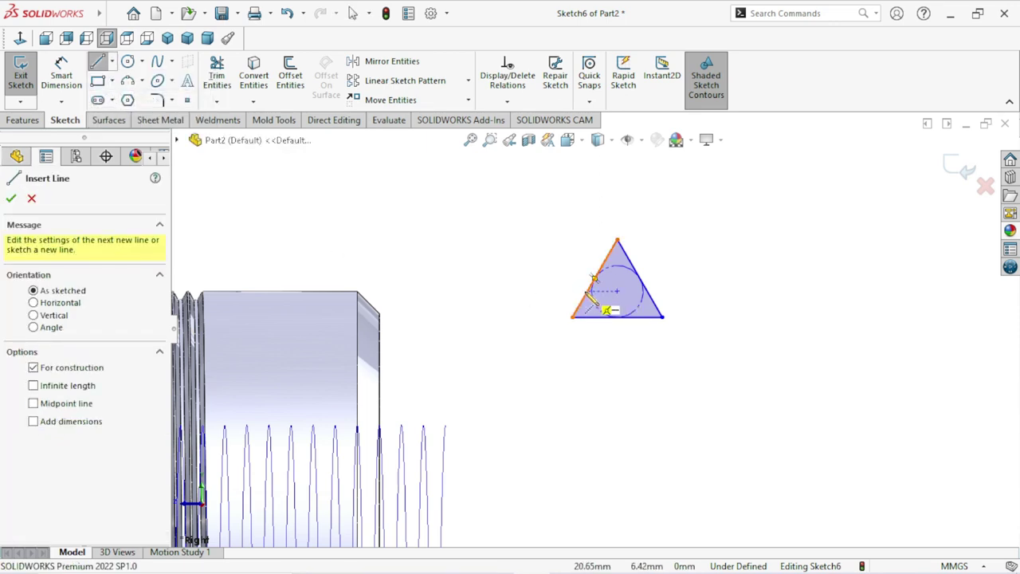
Step: Draw a horizontal centerline across the triangle, then undo it
left_click(588, 292)
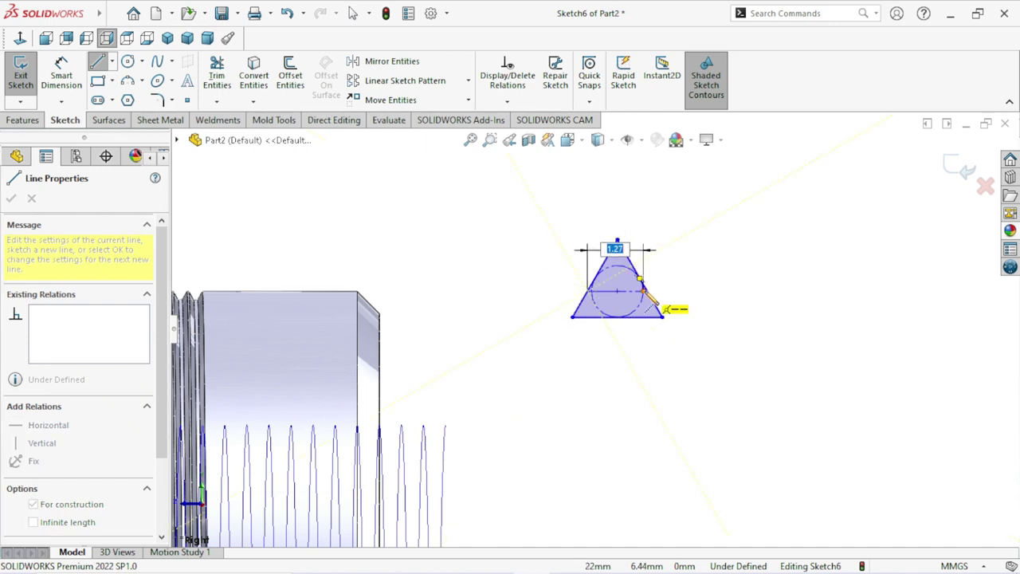
left_click(643, 292)
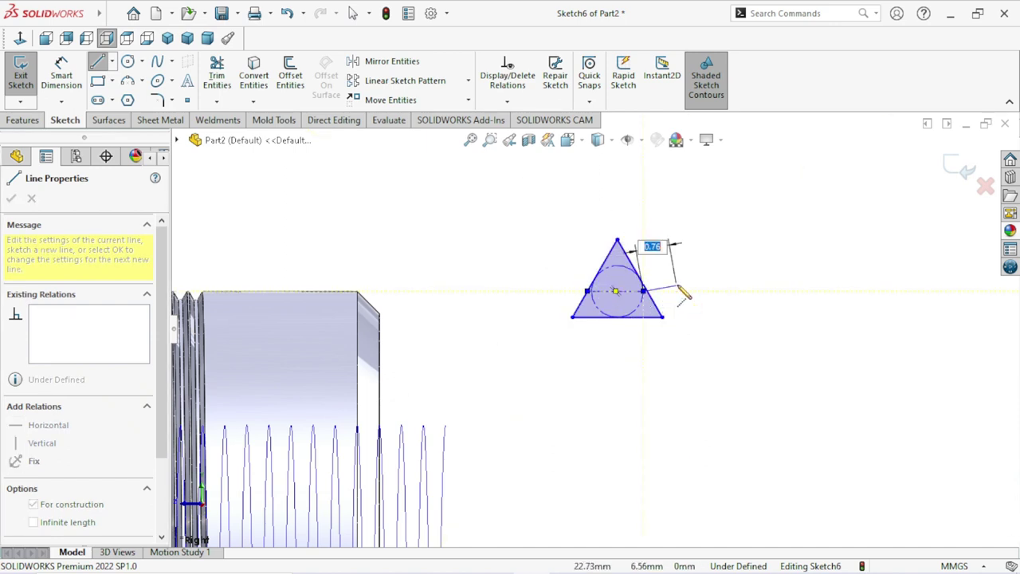
scroll(673, 318, "down", 4)
scroll(657, 327, "down", 2)
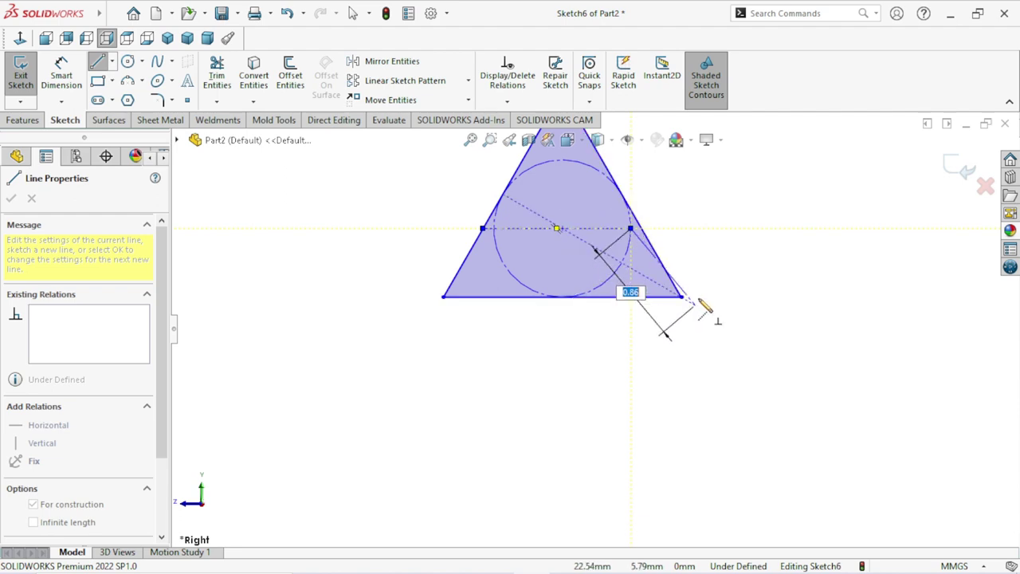
key("Escape")
key("ctrl+z")
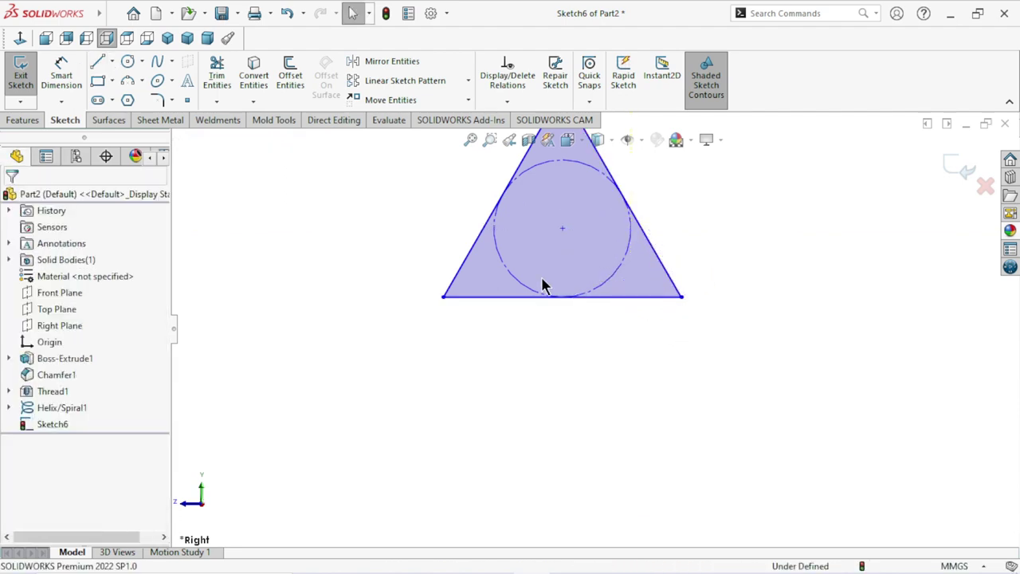
Step: Redraw the horizontal centerline from the triangle's left edge to its right edge
left_click(110, 61)
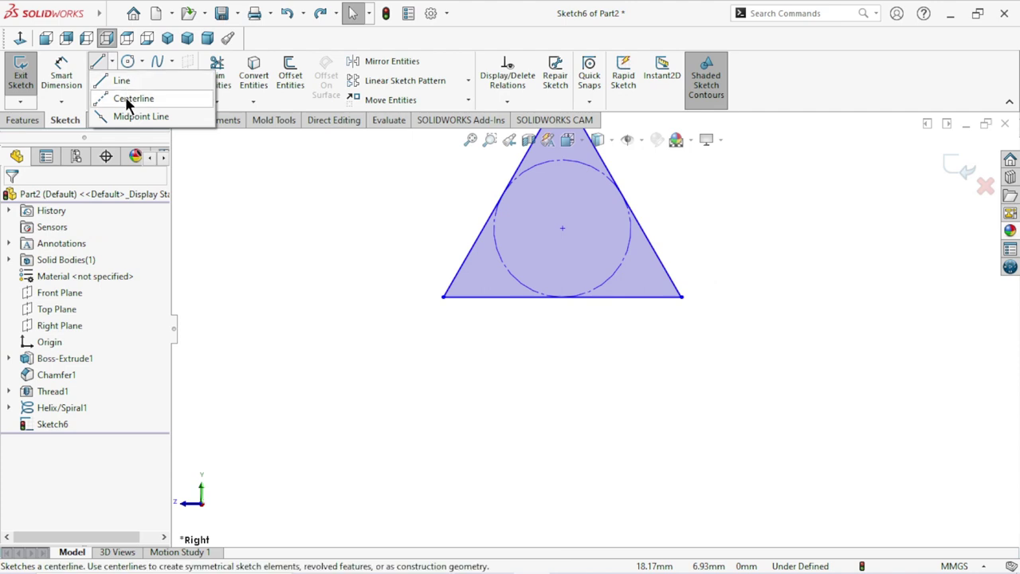
left_click(124, 94)
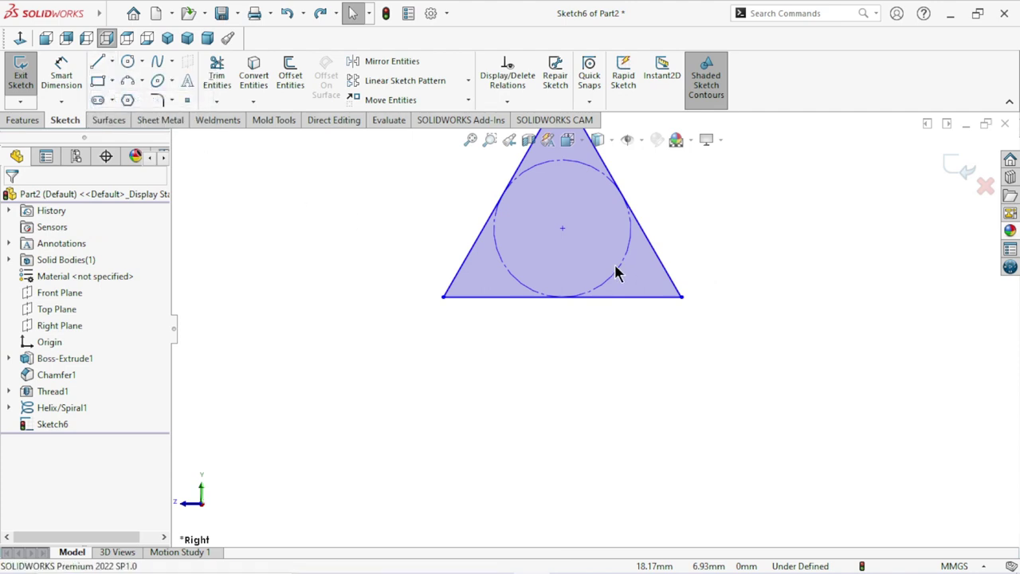
left_click(485, 229)
left_click(640, 229)
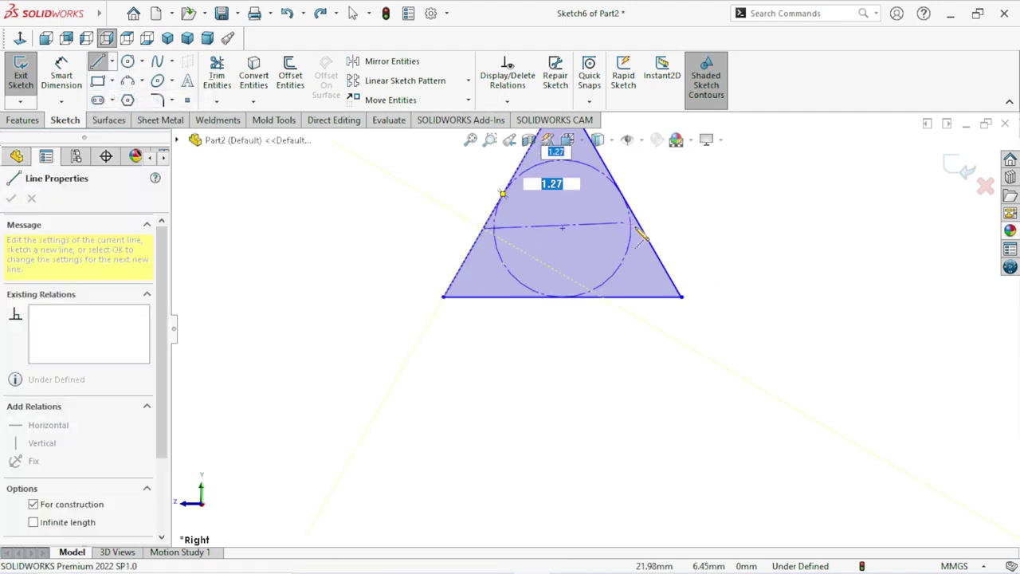
right_click(706, 228)
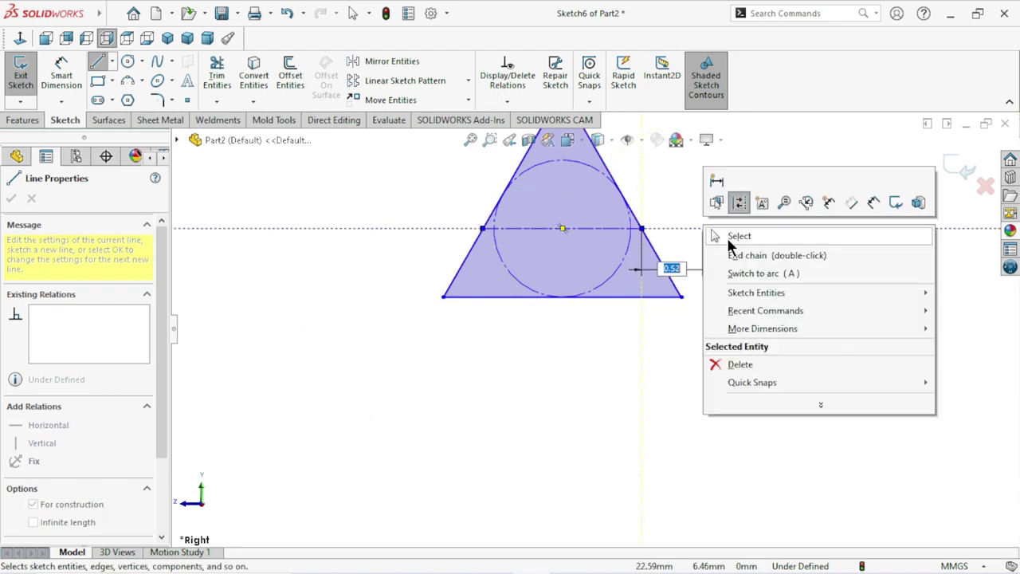
left_click(728, 235)
scroll(625, 296, "up", 5)
scroll(607, 365, "down", 2)
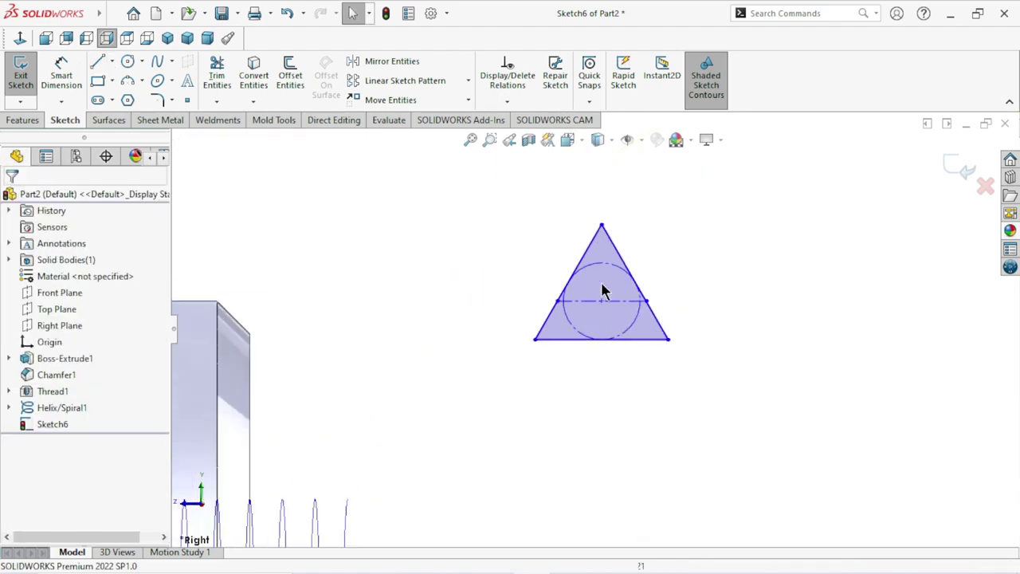
Step: Add a Horizontal relation to the triangle's bottom edge
left_click(627, 340)
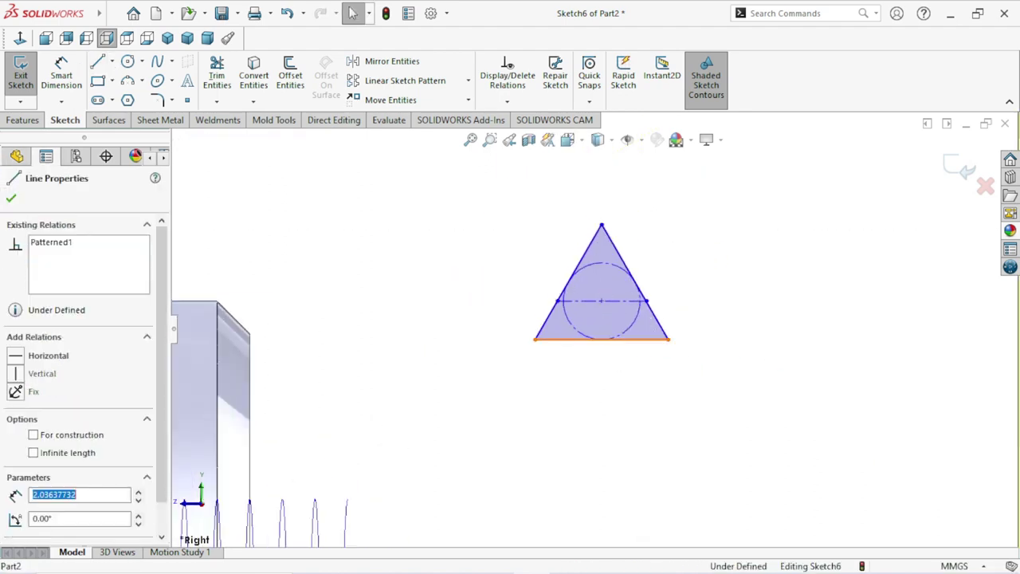
left_click(674, 275)
left_click(558, 402)
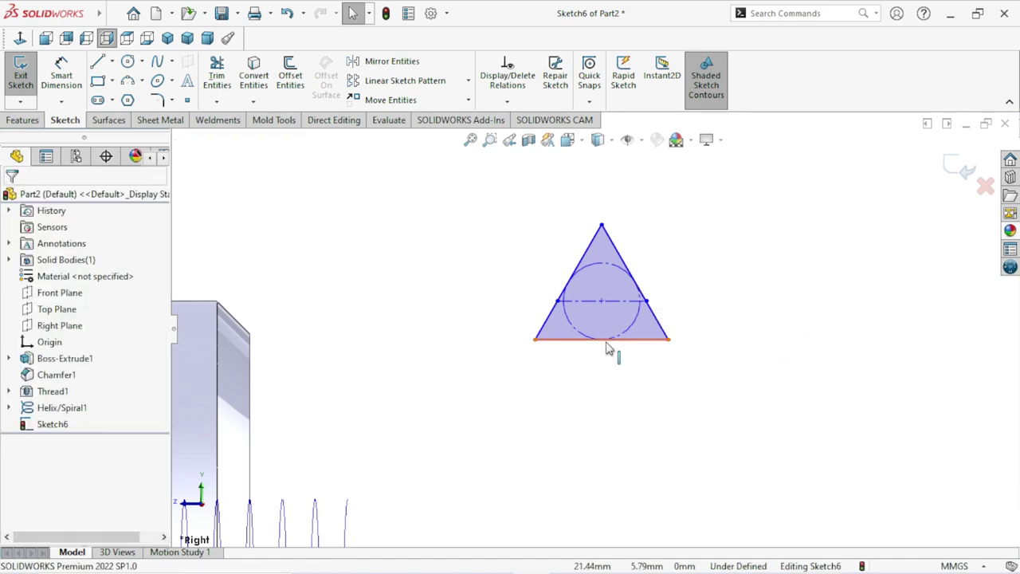
Step: Dimension the construction centerline to 0.49 mm, shrinking the triangle
left_click(65, 73)
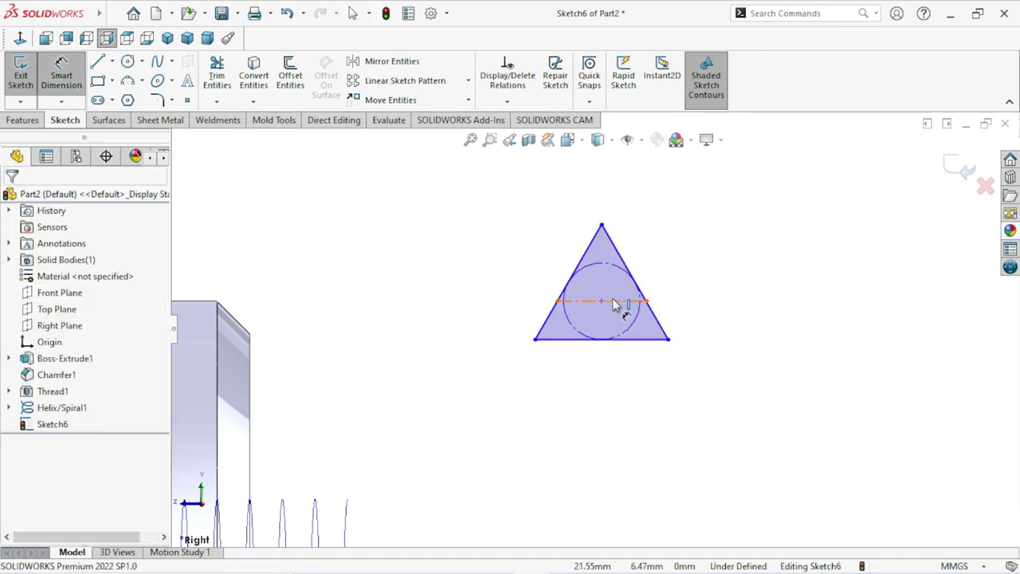
left_click(620, 301)
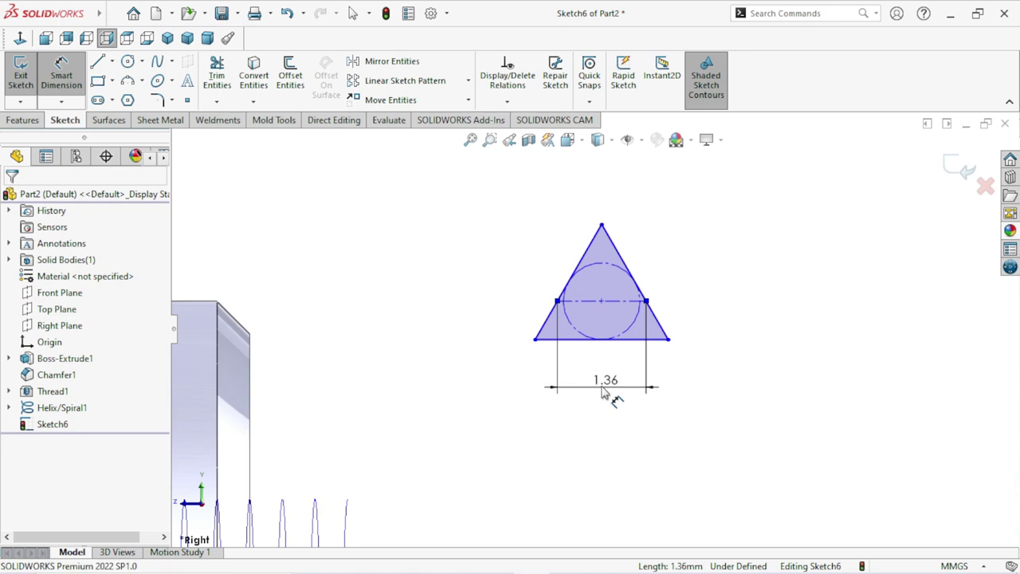
left_click(604, 392)
type("0.49")
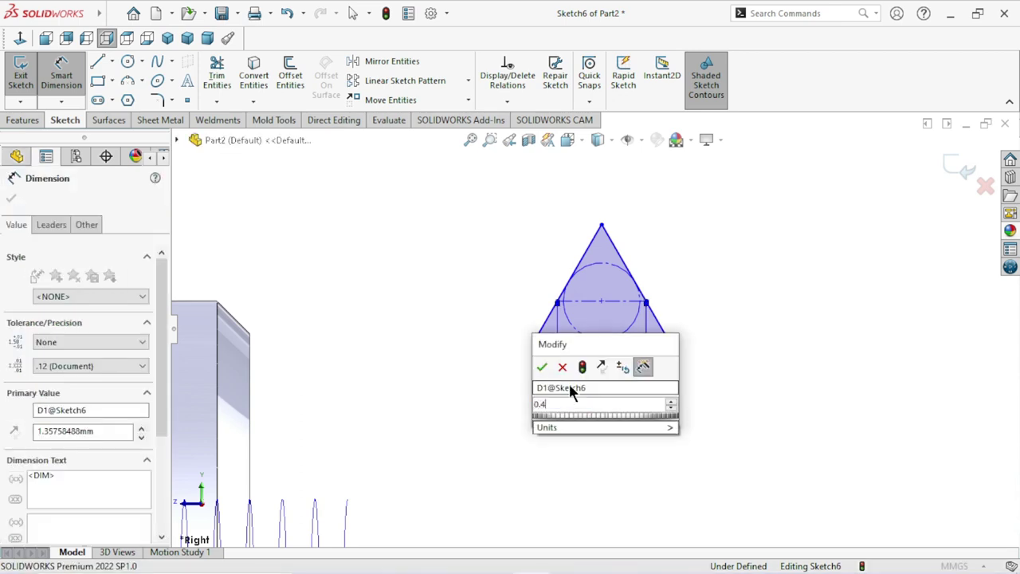
left_click(542, 366)
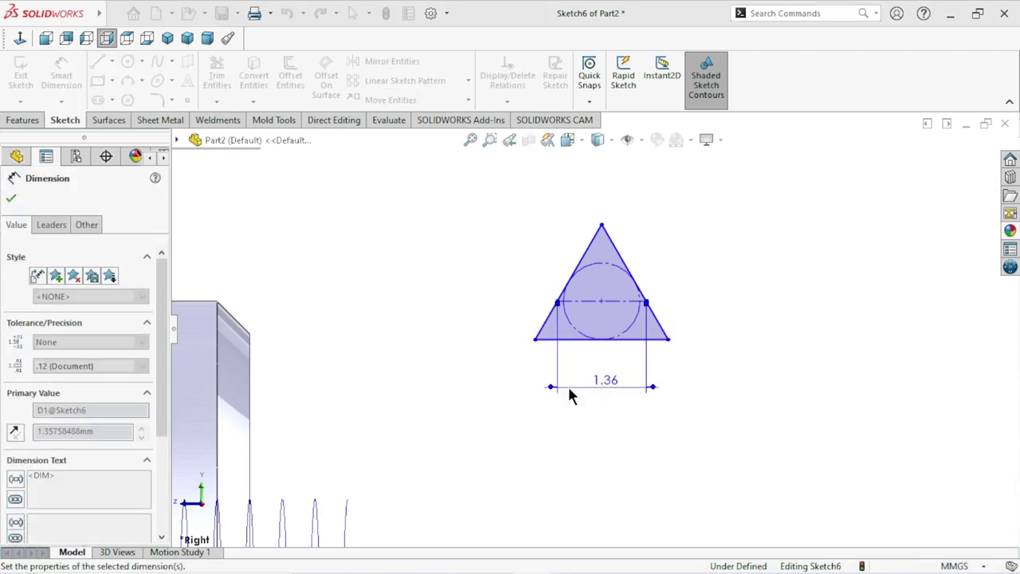
scroll(587, 330, "down", 2)
scroll(587, 338, "down", 3)
scroll(596, 289, "down", 2)
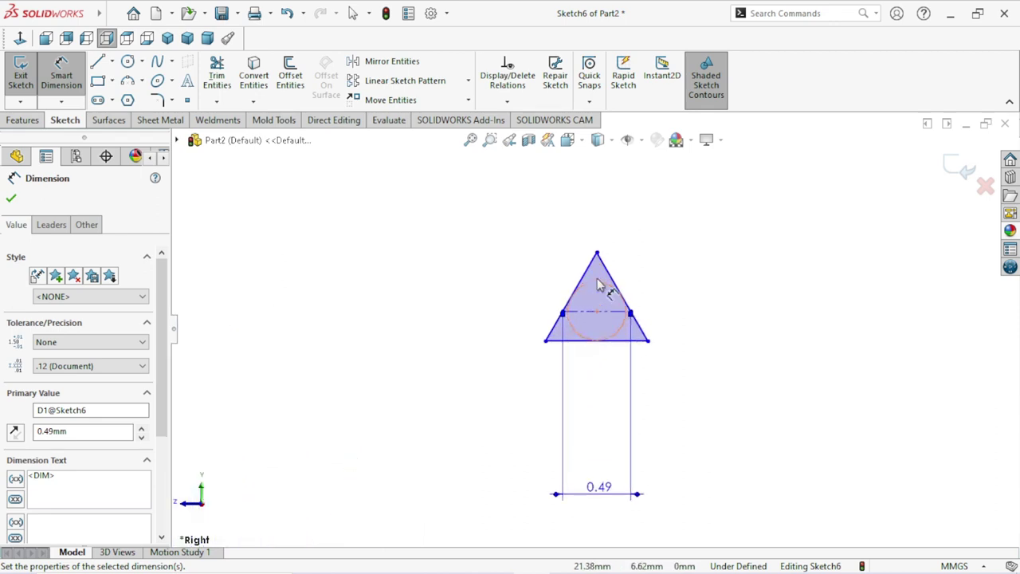
left_click(10, 198)
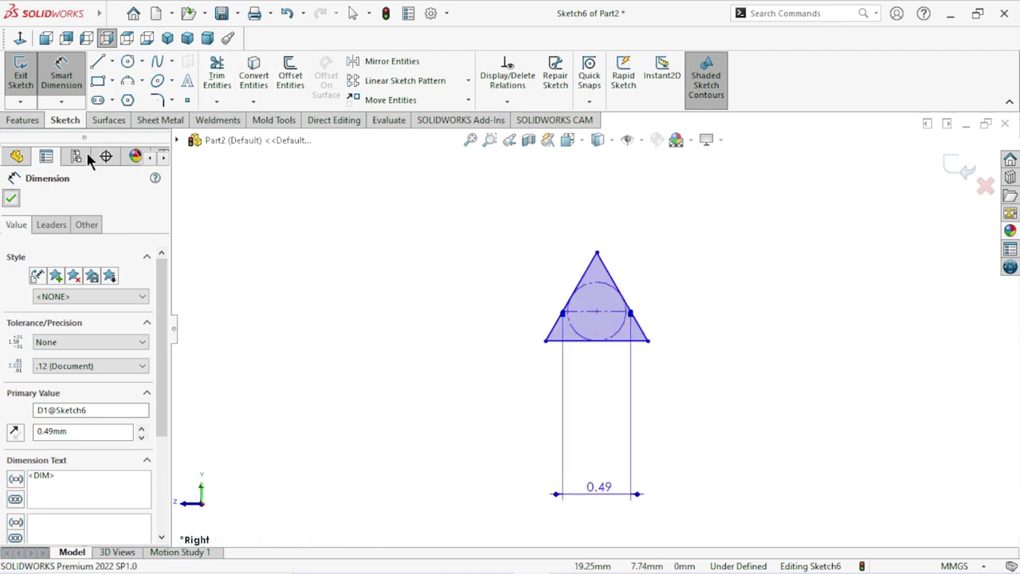
left_click(171, 100)
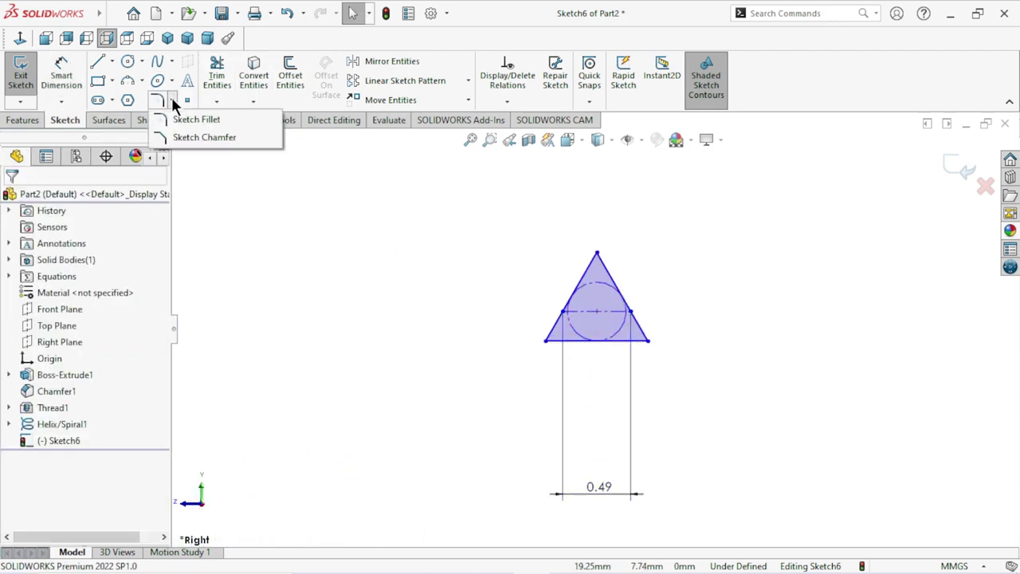
Step: Apply a distance-distance sketch chamfer of equal 0.05 mm to the triangle's top vertex
left_click(180, 139)
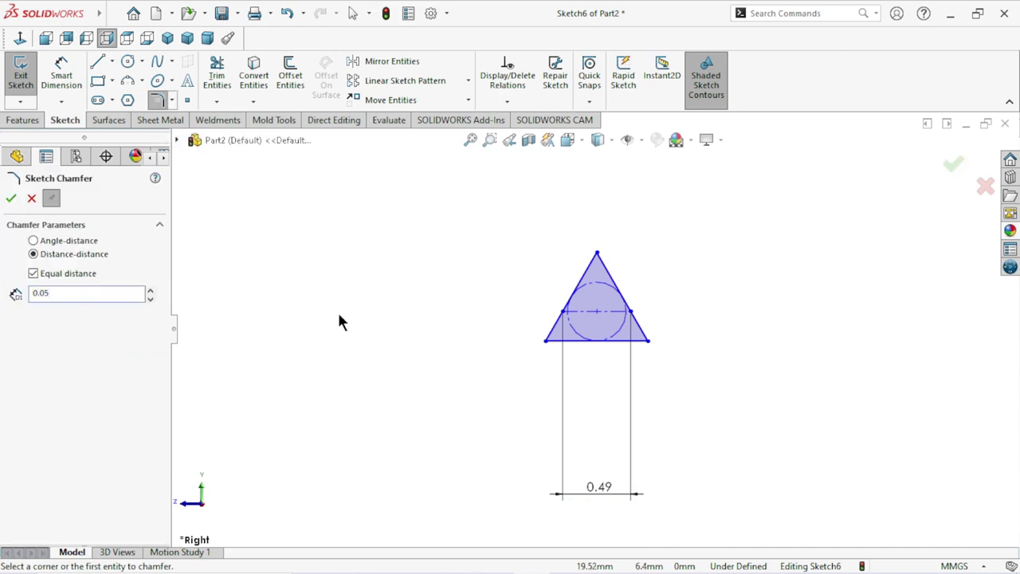
left_click(597, 253)
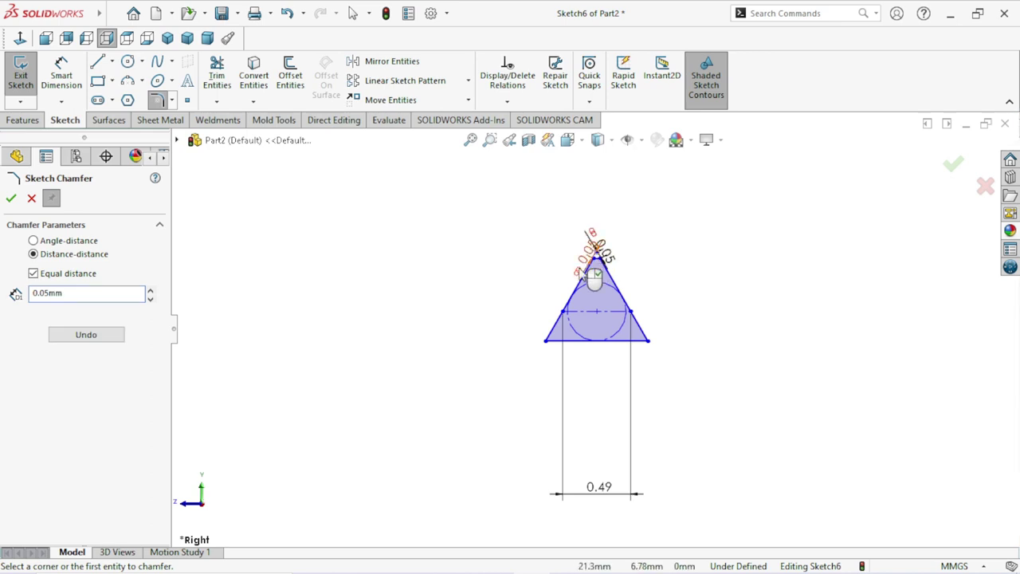
left_click(11, 198)
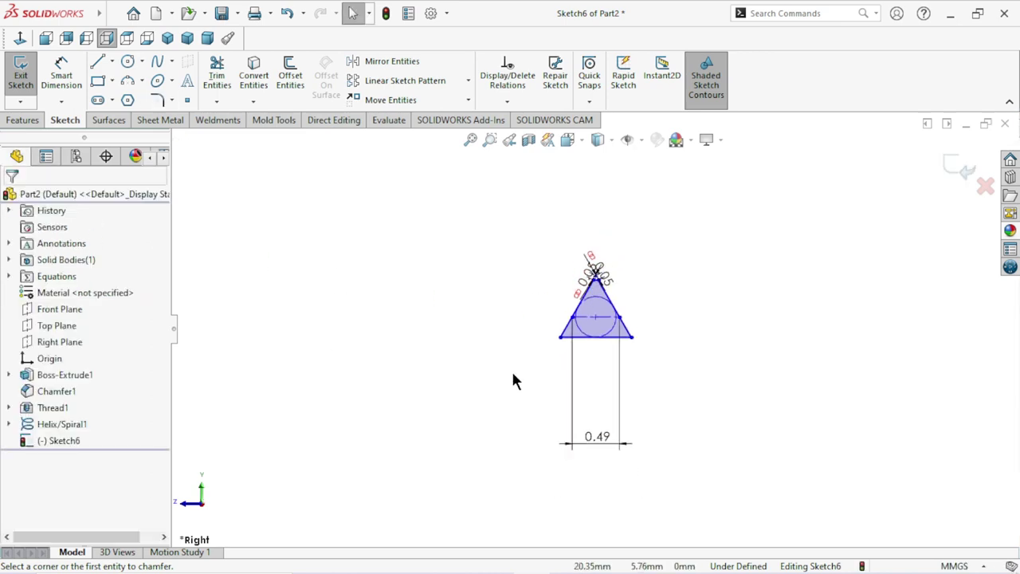
scroll(526, 394, "up", 3)
scroll(542, 412, "up", 2)
scroll(543, 427, "down", 2)
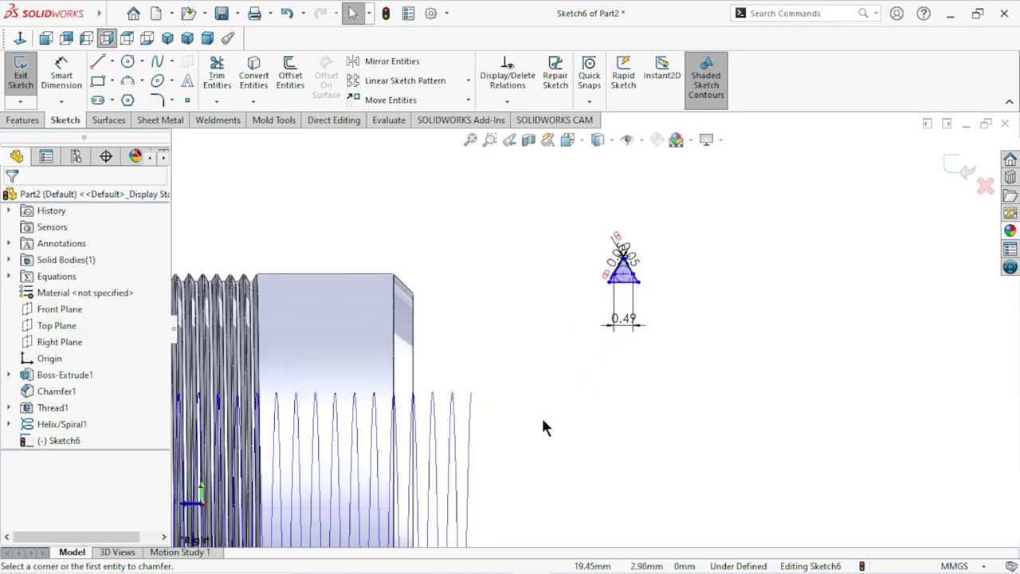
scroll(561, 364, "down", 1)
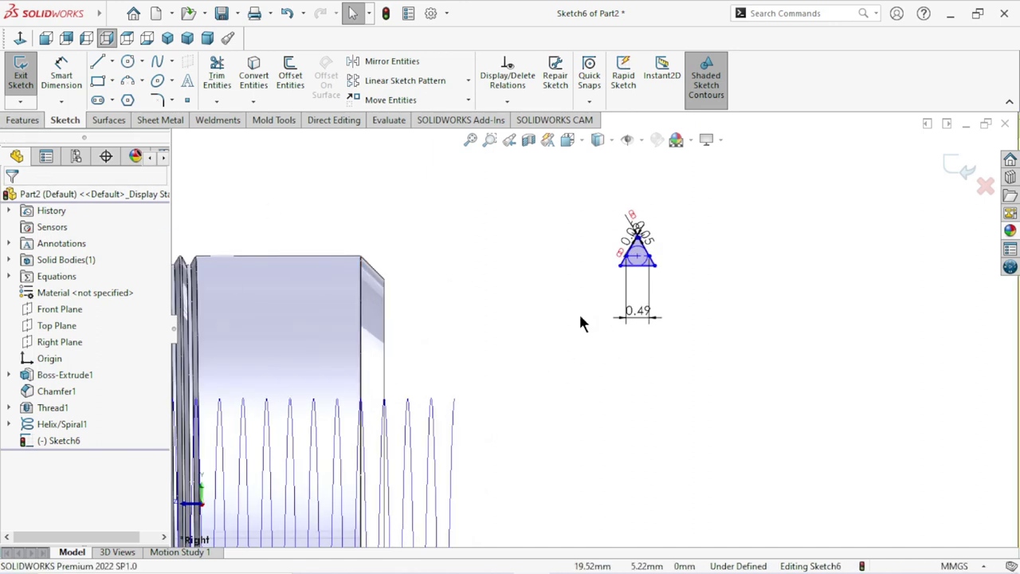
Step: Add a Pierce relation between the triangle's centre point and the helix
left_click(637, 265)
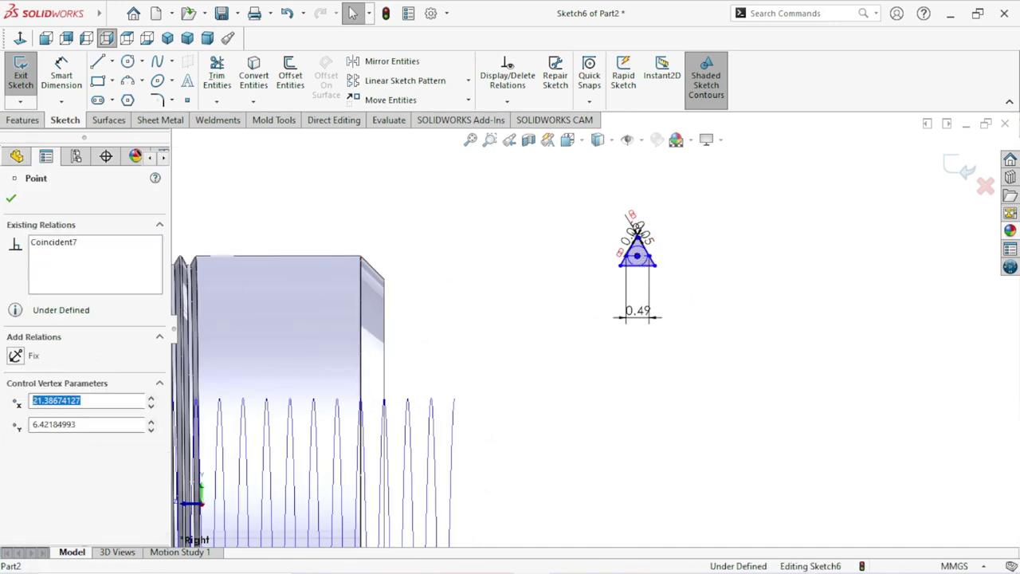
left_click(455, 428, "ctrl")
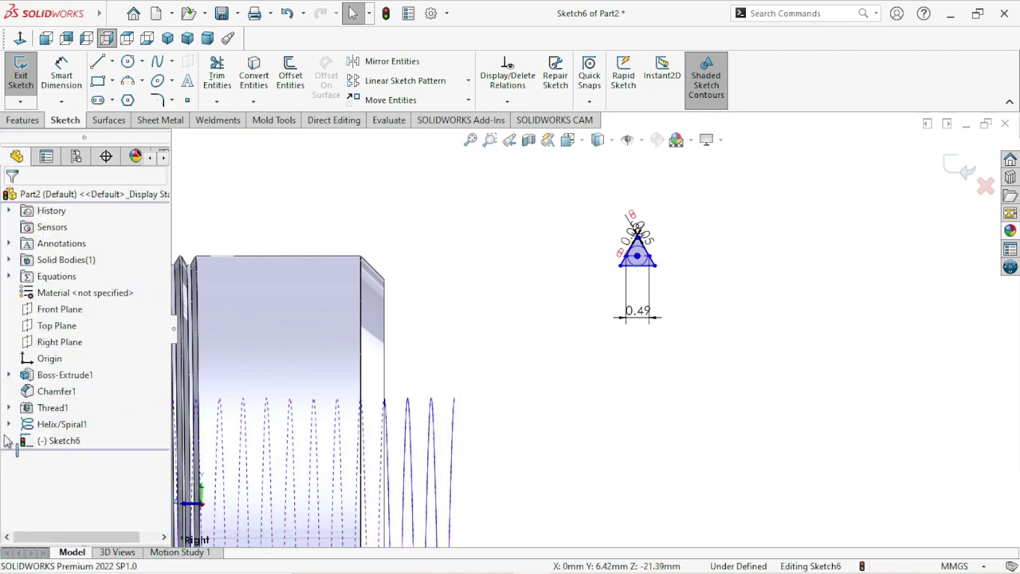
left_click(16, 461)
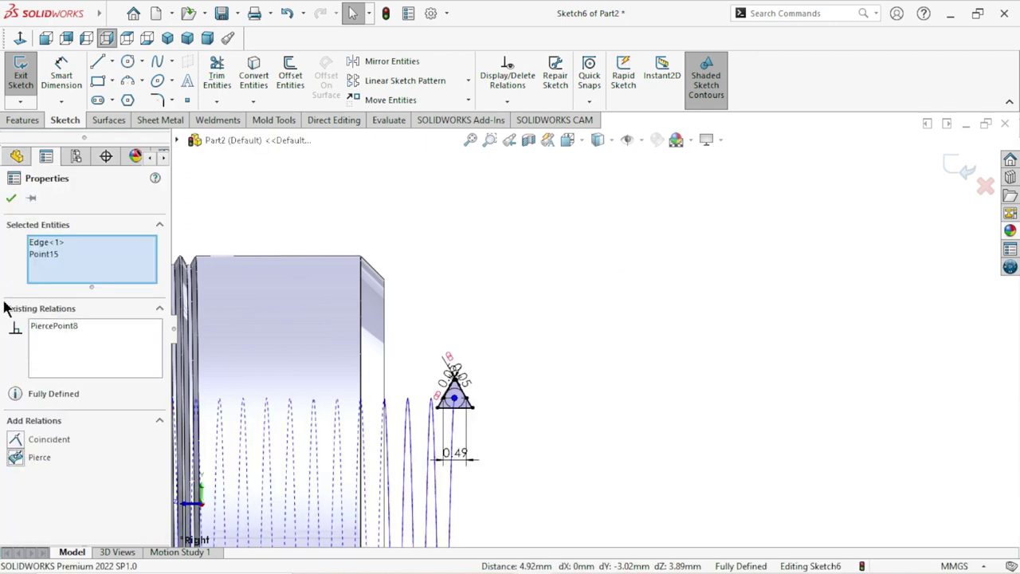
left_click(11, 197)
Step: Exit the now fully defined thread profile sketch
mouse_move(446, 463)
middle_mouse_down("ctrl")
mouse_move(508, 435)
mouse_move(573, 376)
middle_mouse_up("ctrl")
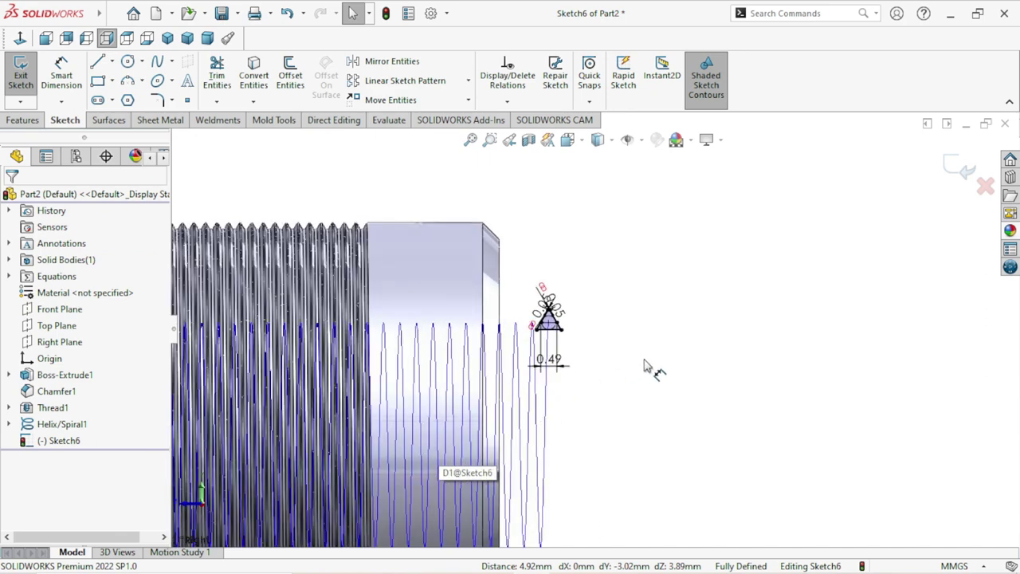
scroll(642, 365, "down", 1)
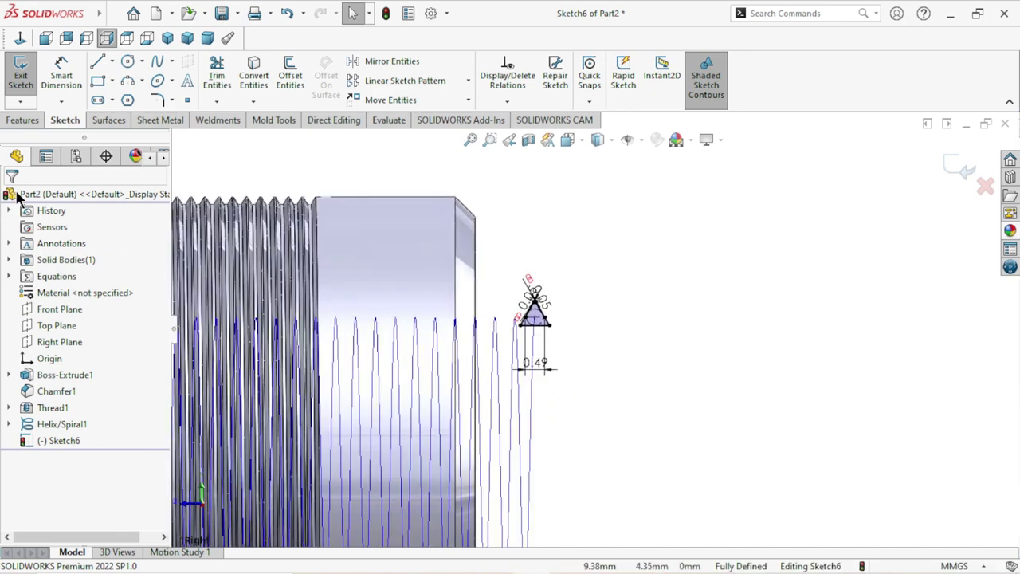
left_click(32, 125)
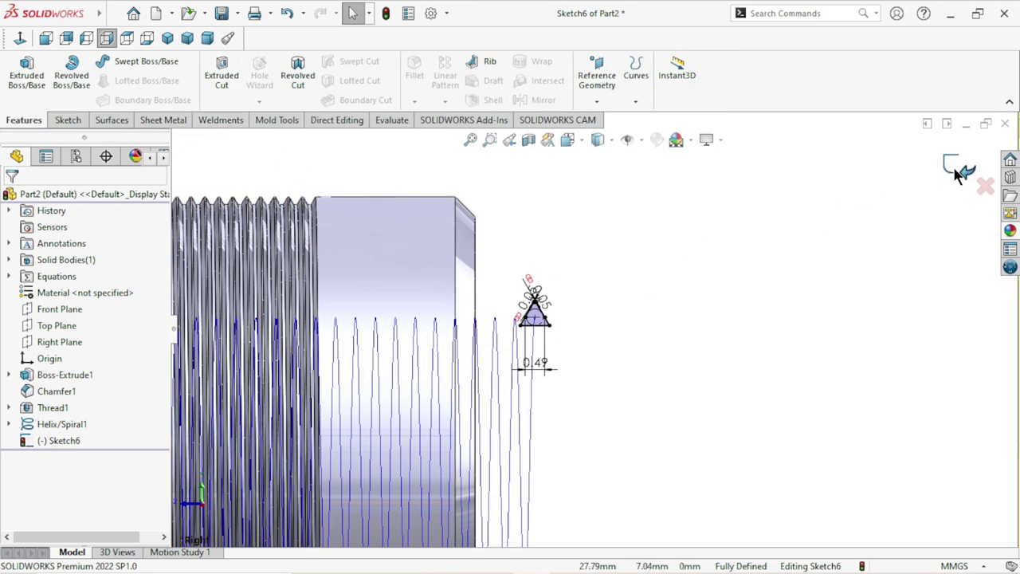
left_click(956, 166)
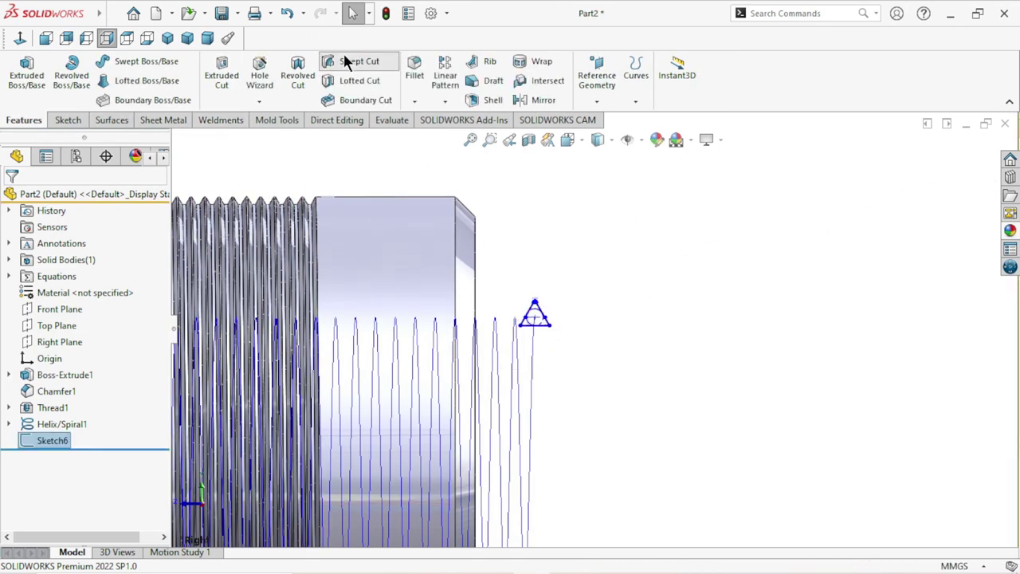
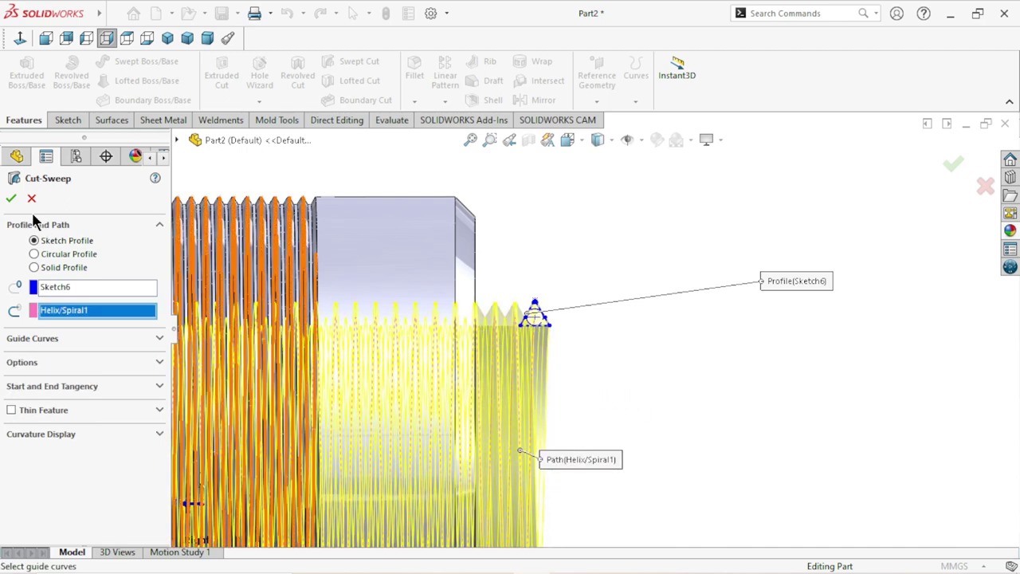
Step: Confirm the cut-sweep of the triangular thread profile along the helix, then select Helix/Spiral1
left_click(10, 201)
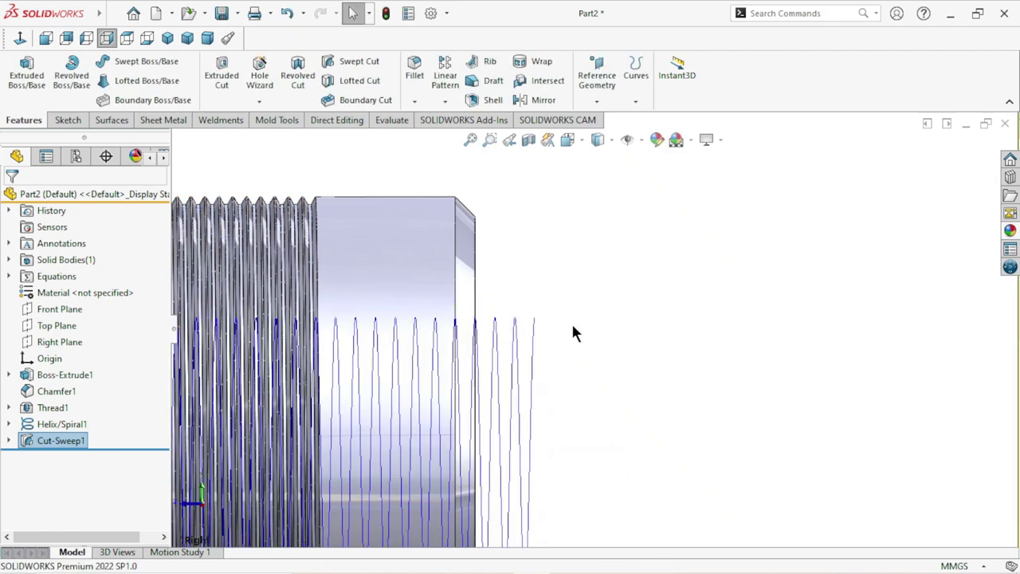
key("f")
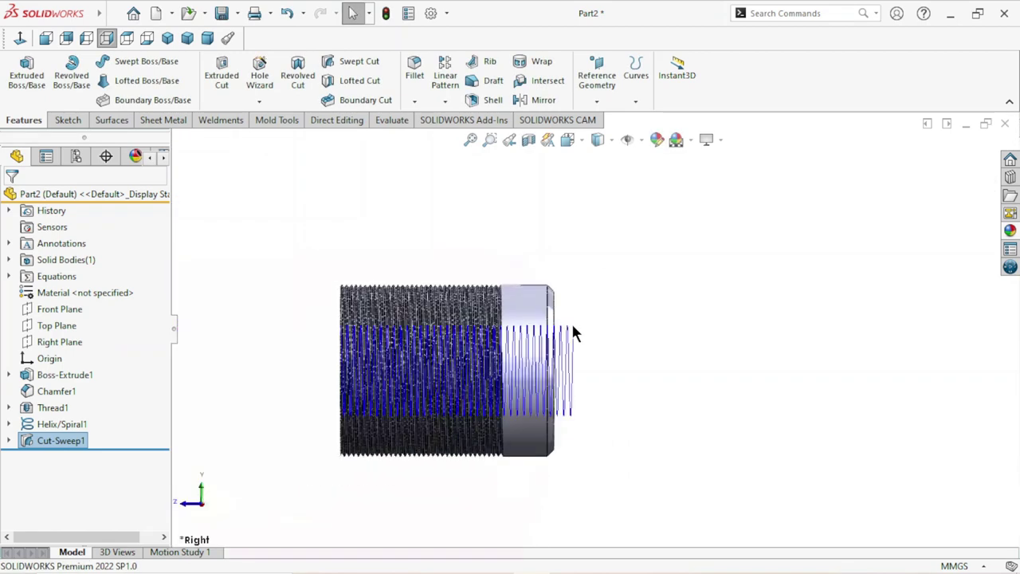
left_click(55, 423)
Step: Hide the helix path and show the threaded sleeve in isometric view
left_click(69, 409)
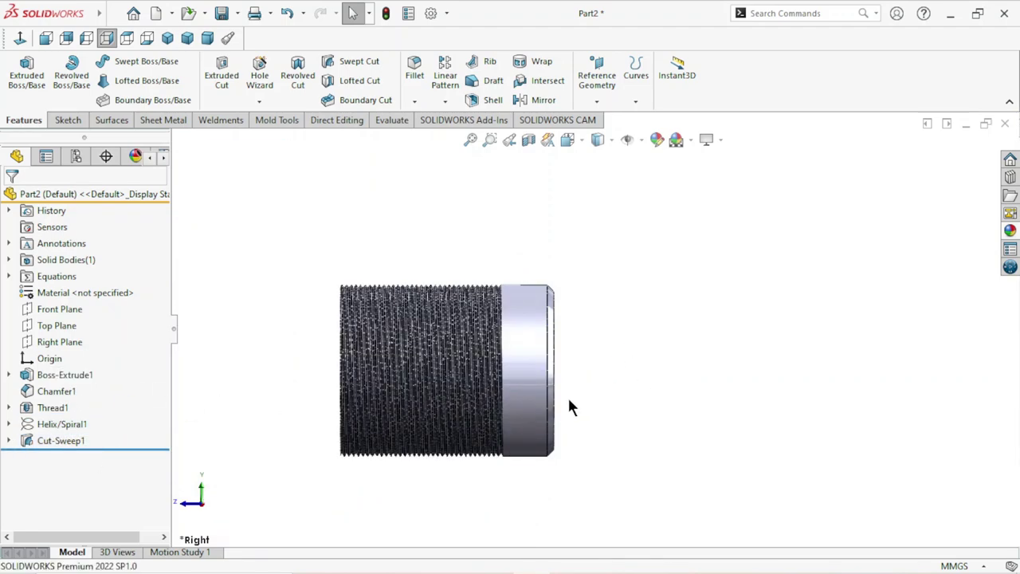
key("f")
key("ctrl+7")
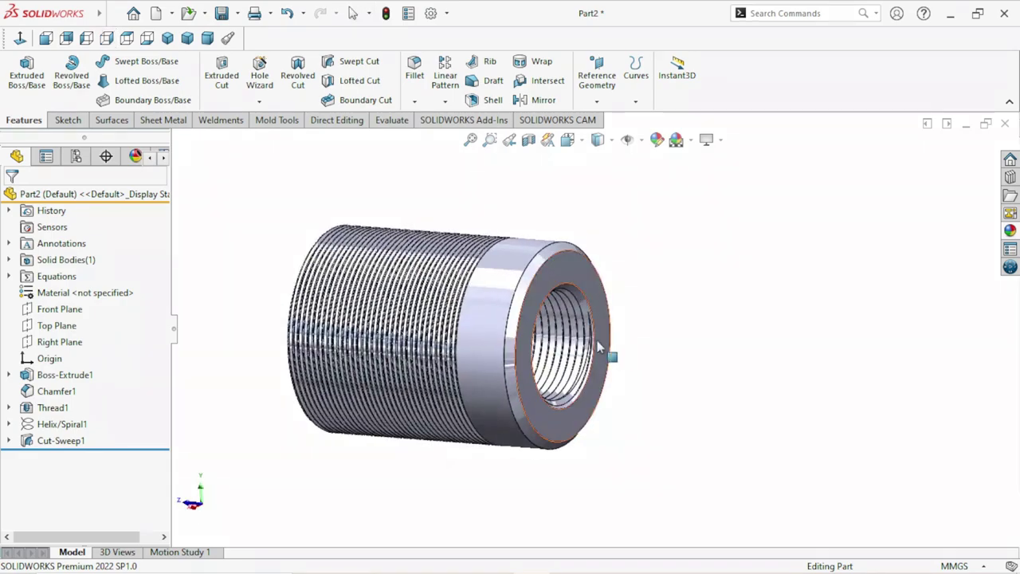
scroll(606, 346, "down", 5)
scroll(595, 340, "down", 3)
scroll(596, 342, "up", 4)
scroll(596, 341, "up", 3)
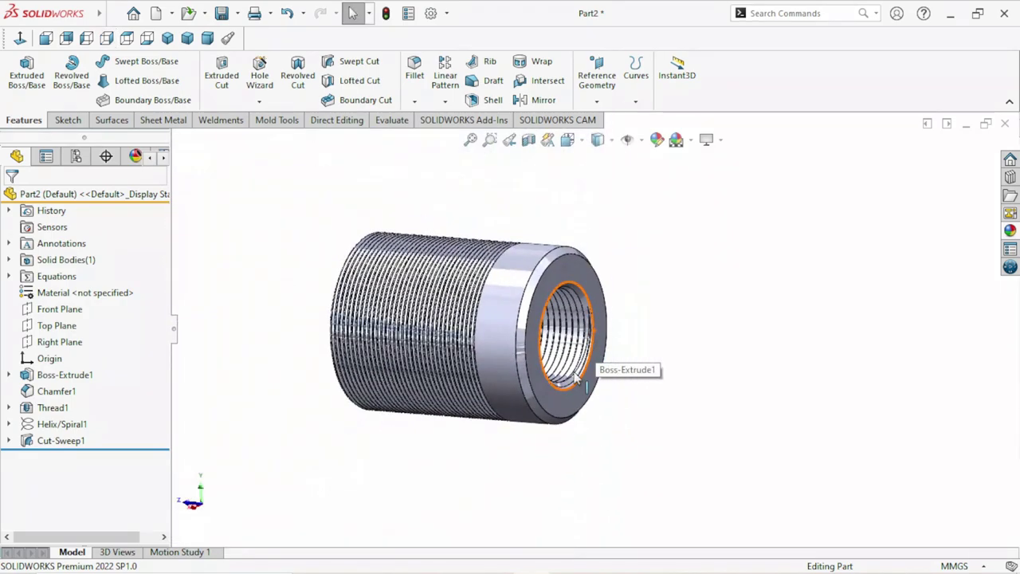
scroll(596, 341, "down", 2)
Step: Orbit and zoom in on the thread end protruding past the sleeve's edge
mouse_move(397, 362)
middle_mouse_down()
mouse_move(505, 428)
mouse_move(579, 428)
mouse_move(581, 448)
middle_mouse_up()
key("ctrl+z")
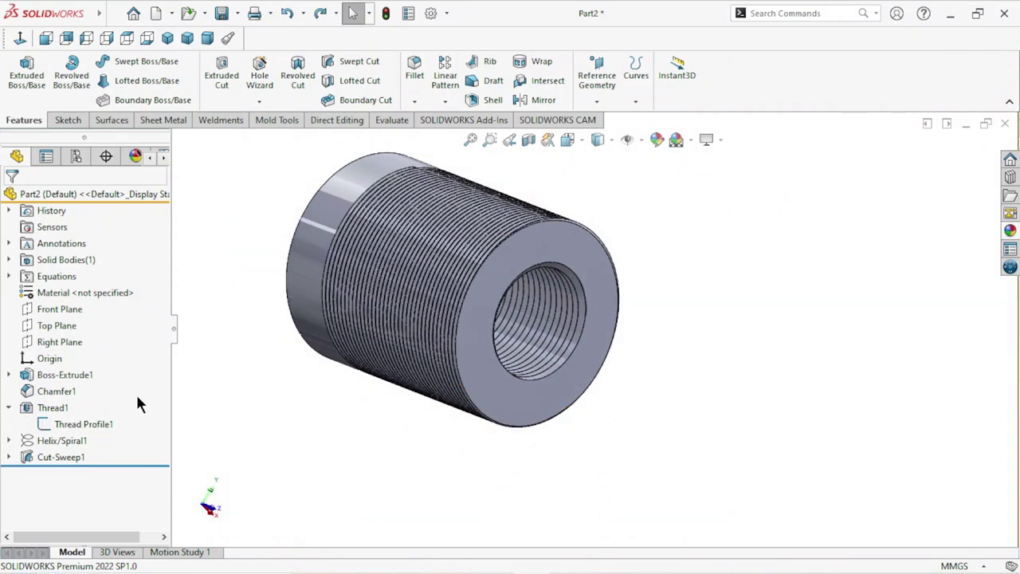
scroll(548, 329, "up", 4)
scroll(548, 329, "down", 3)
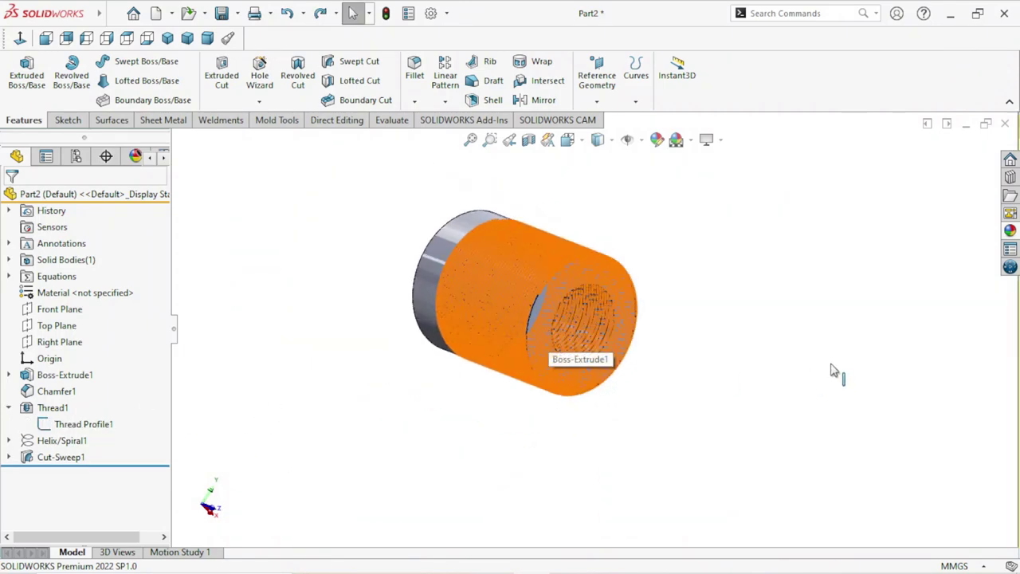
scroll(725, 370, "down", 3)
mouse_move(726, 370)
middle_mouse_down()
mouse_move(688, 358)
mouse_move(731, 462)
mouse_move(704, 448)
mouse_move(690, 417)
mouse_move(682, 444)
mouse_move(637, 410)
middle_mouse_up()
scroll(335, 245, "down", 5)
scroll(335, 245, "down", 3)
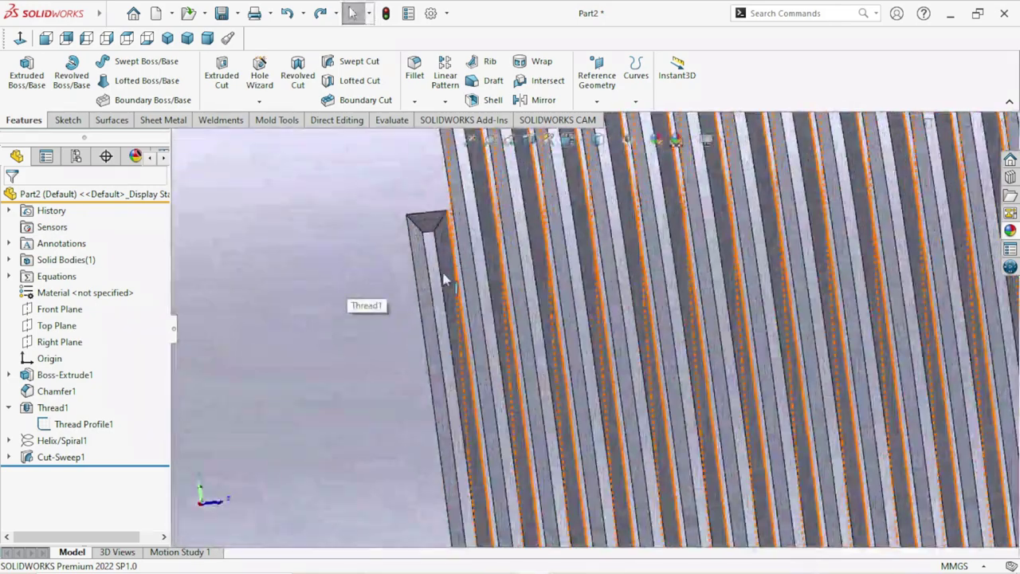
middle_click_drag(364, 295, 436, 257)
scroll(473, 263, "down", 3)
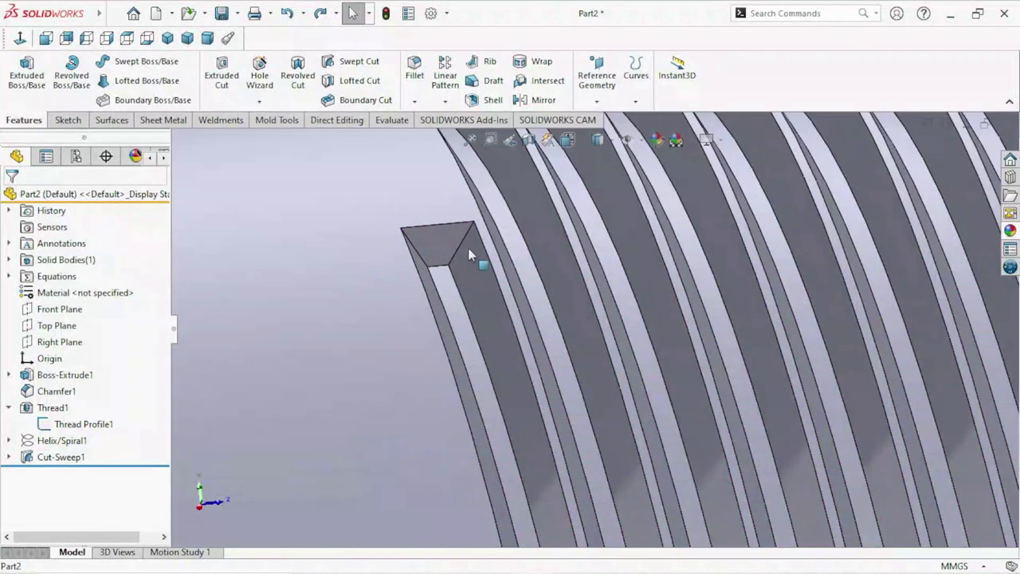
Step: Sketch on the exposed thread end face and convert its trapezoid outline into Sketch7
left_click(439, 241)
left_click(508, 198)
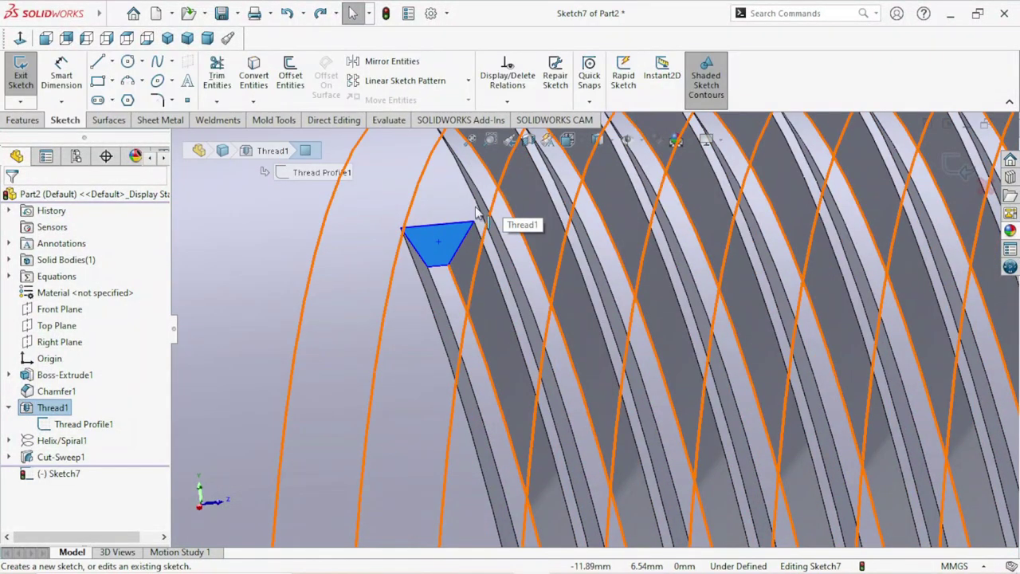
left_click(253, 71)
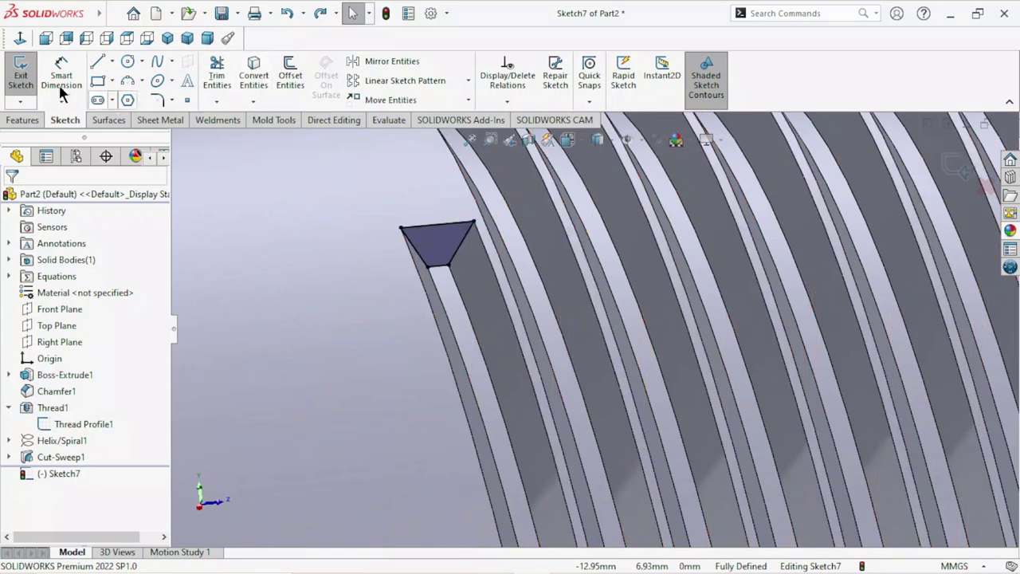
left_click(26, 120)
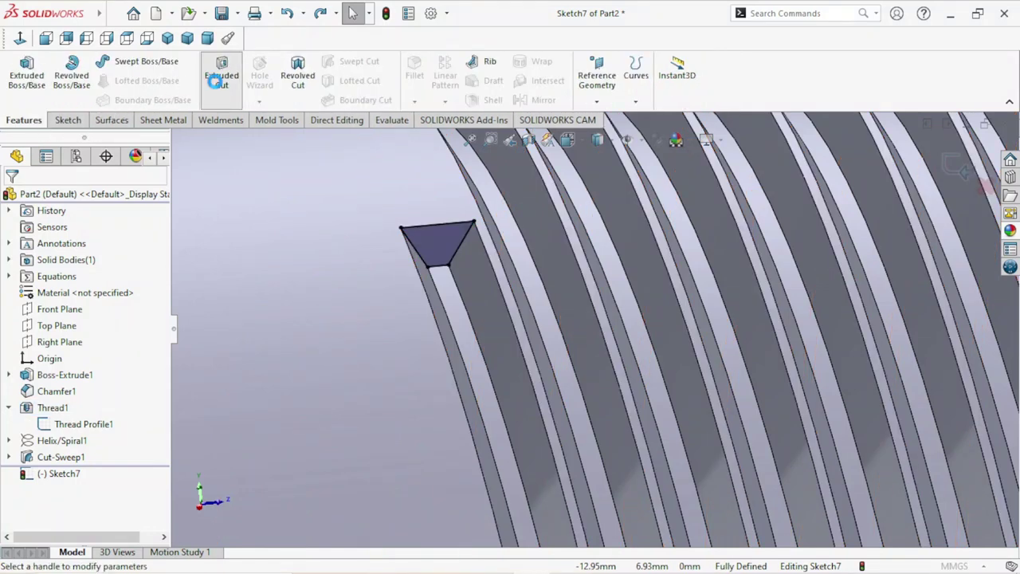
Step: Set the extruded cut to Up To Next and check the preview trimming the thread end
left_click(106, 289)
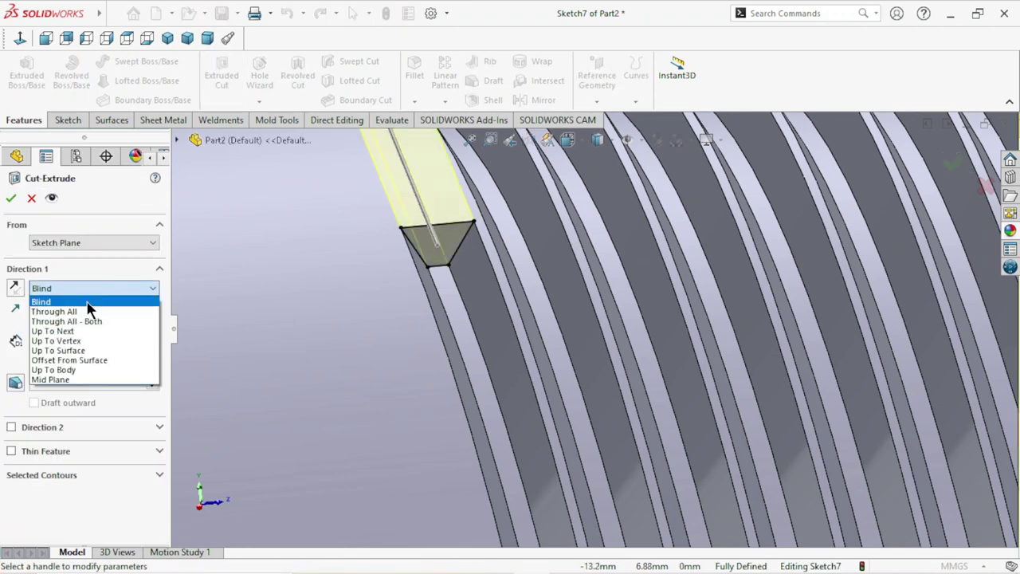
left_click(76, 330)
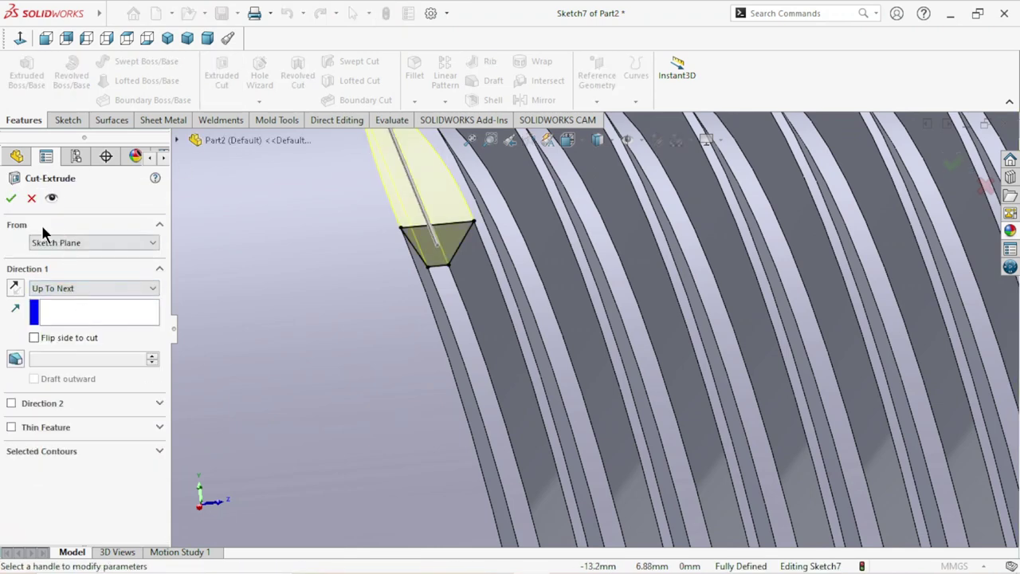
scroll(364, 310, "up", 5)
middle_click_drag(463, 326, 444, 375)
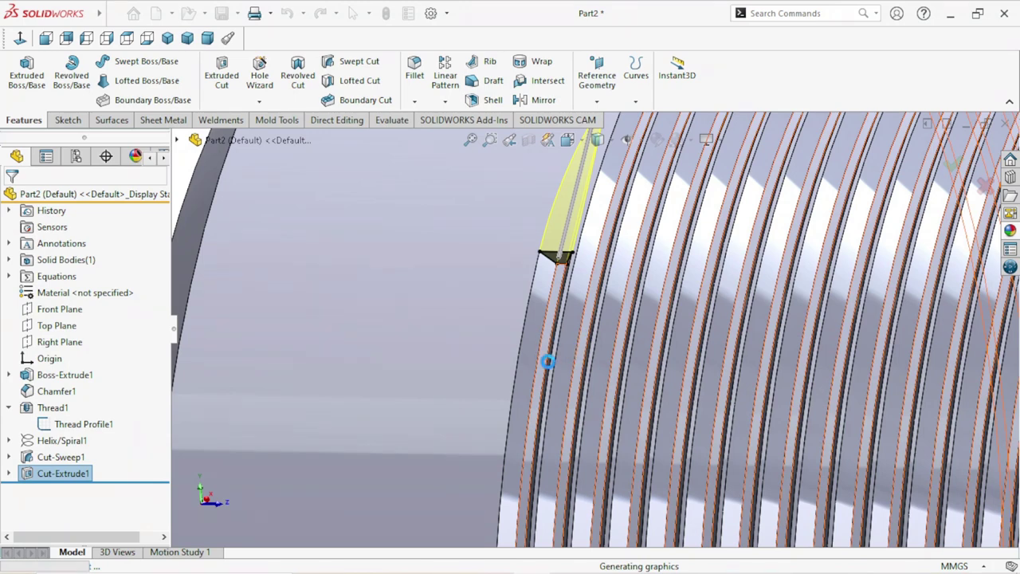
scroll(510, 358, "up", 3)
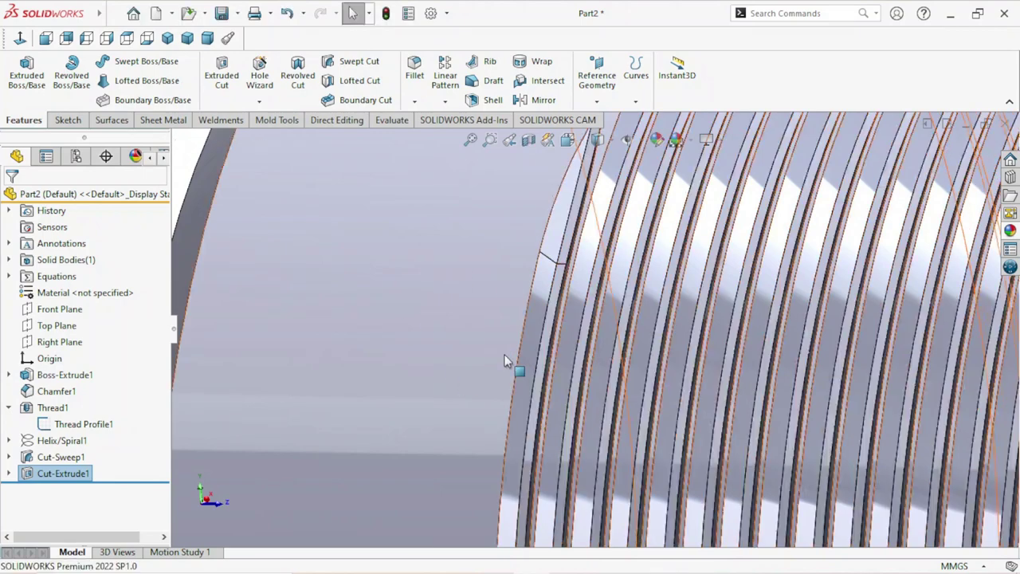
scroll(514, 366, "up", 6)
Step: Select Part2 as the target and show the Metal appearances library
left_click(346, 359)
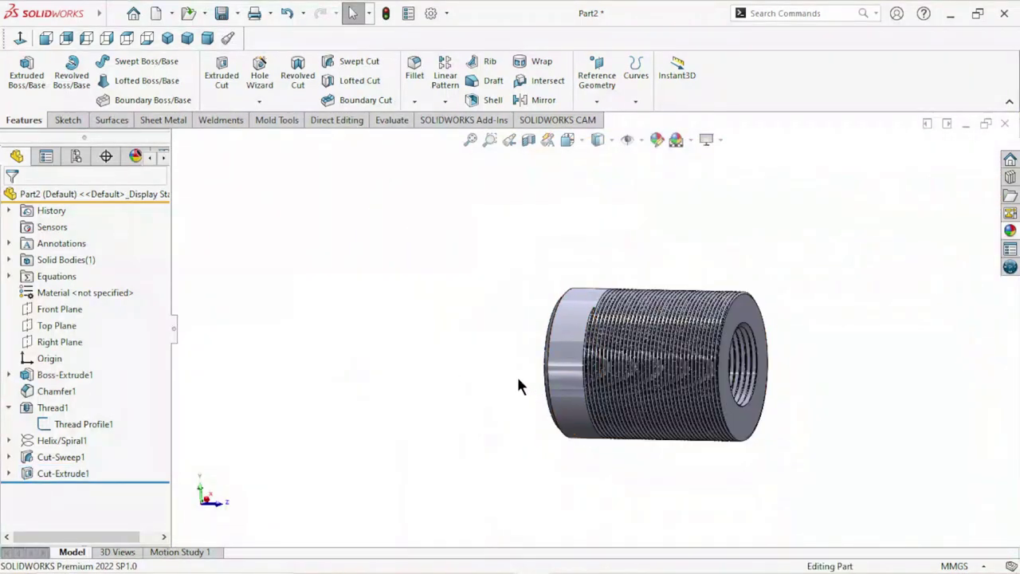
mouse_move(518, 387)
middle_mouse_down()
mouse_move(467, 388)
mouse_move(562, 438)
mouse_move(518, 348)
mouse_move(483, 301)
mouse_move(449, 282)
middle_mouse_up()
scroll(749, 365, "down", 3)
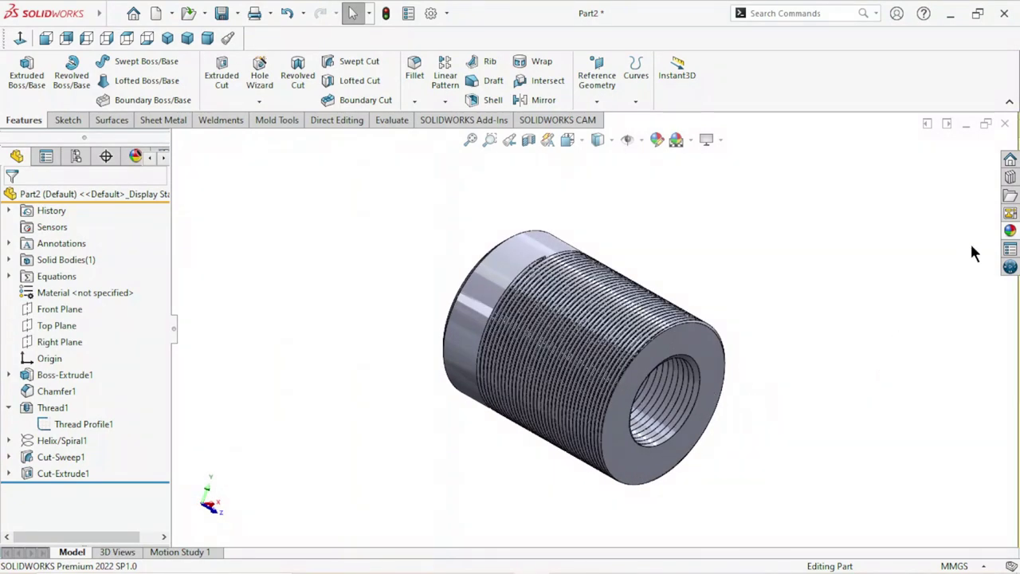
left_click(80, 193)
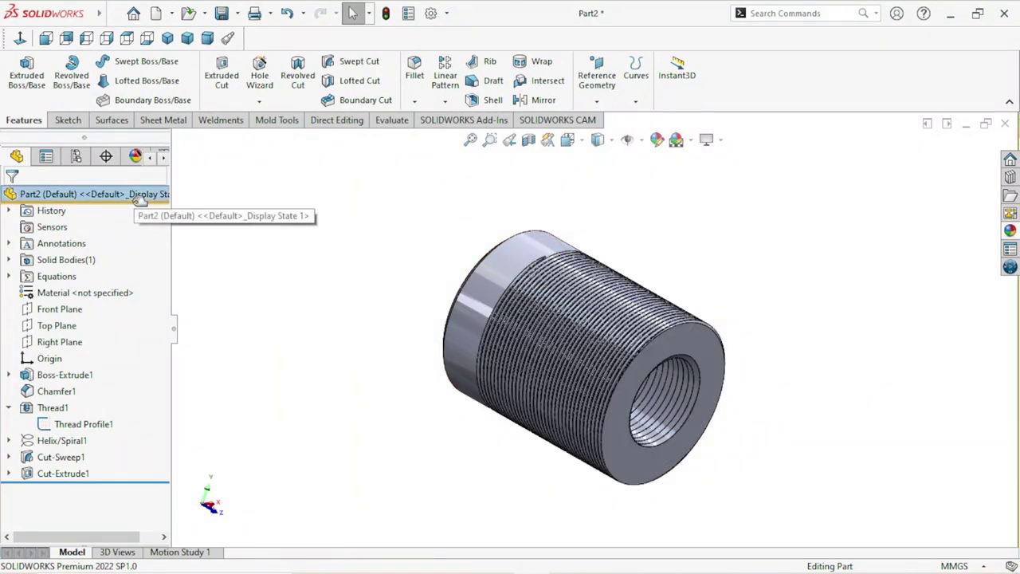
left_click(1010, 230)
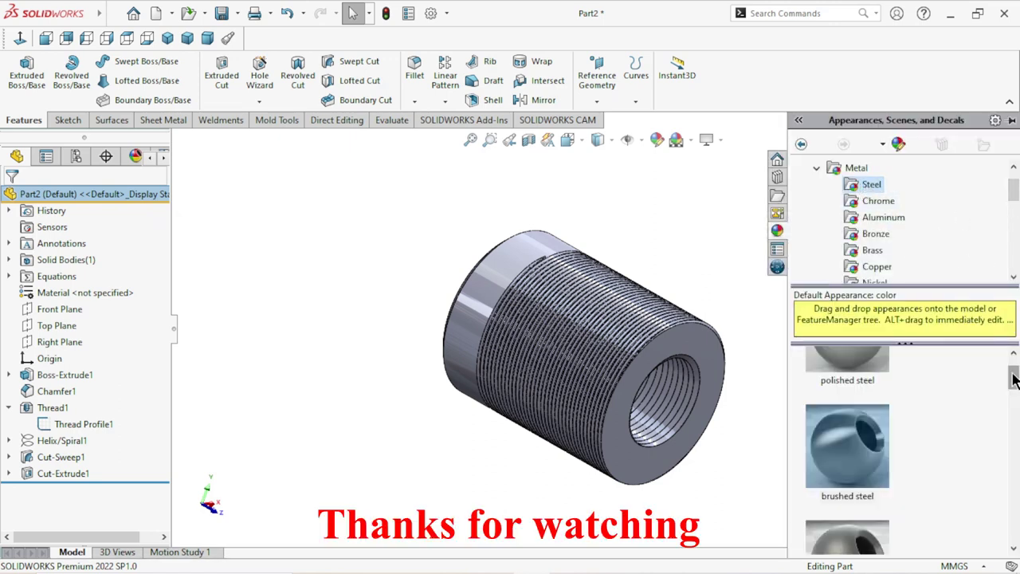
Step: Apply the satin finish stainless steel appearance to the whole sleeve
left_click_drag(1015, 379, 1015, 370)
scroll(847, 447, "down", 1)
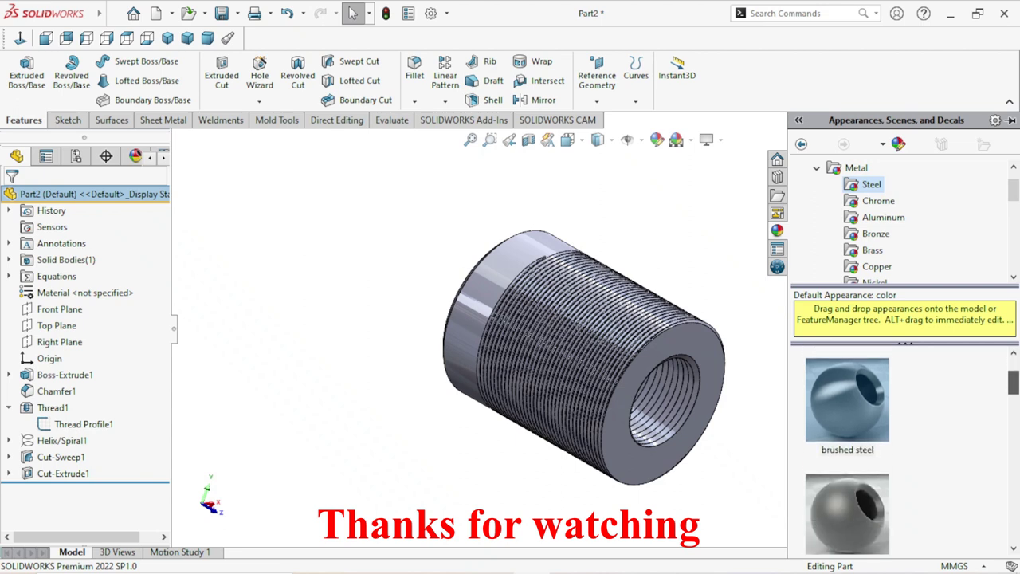
scroll(847, 446, "down", 1)
scroll(847, 446, "down", 1)
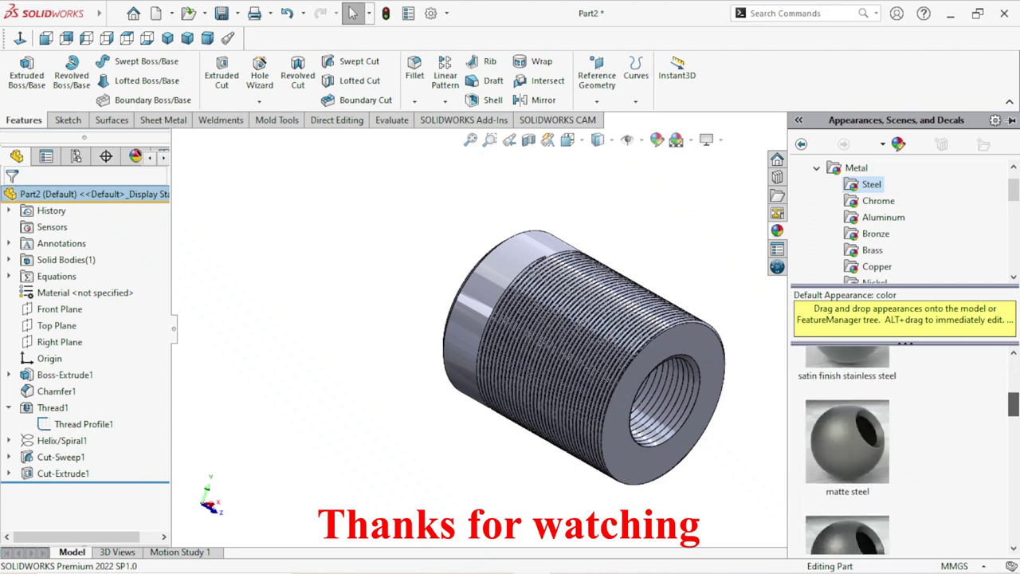
scroll(847, 446, "down", 1)
scroll(847, 446, "down", 1)
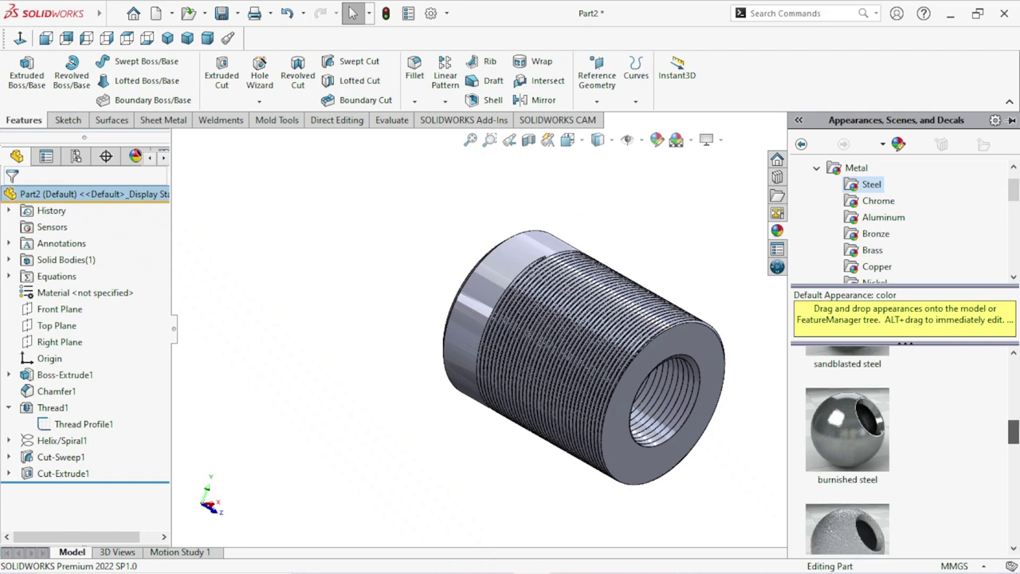
scroll(847, 447, "down", 1)
scroll(847, 446, "down", 2)
scroll(847, 447, "down", 2)
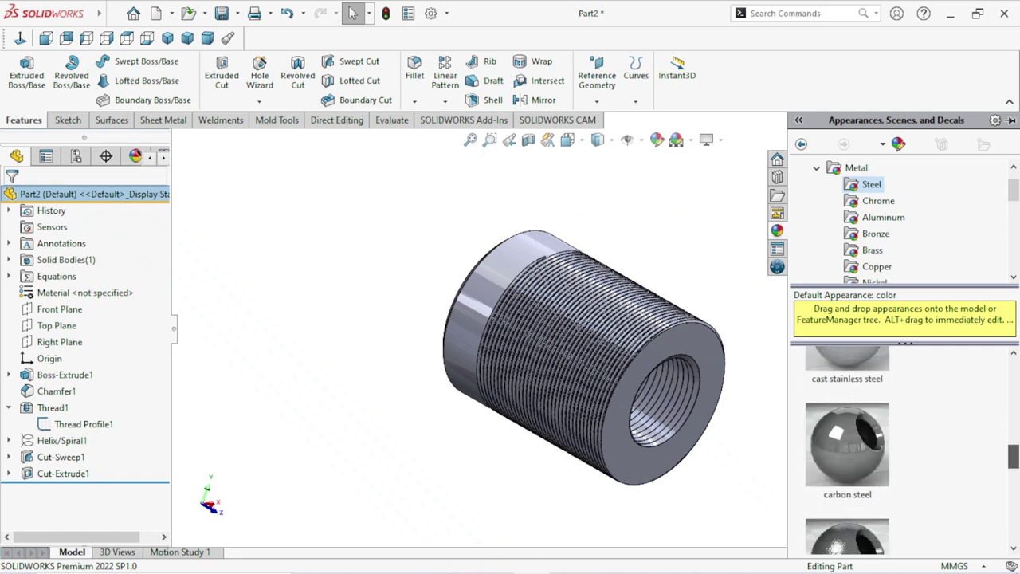
scroll(847, 447, "down", 2)
left_click_drag(1014, 465, 1016, 389)
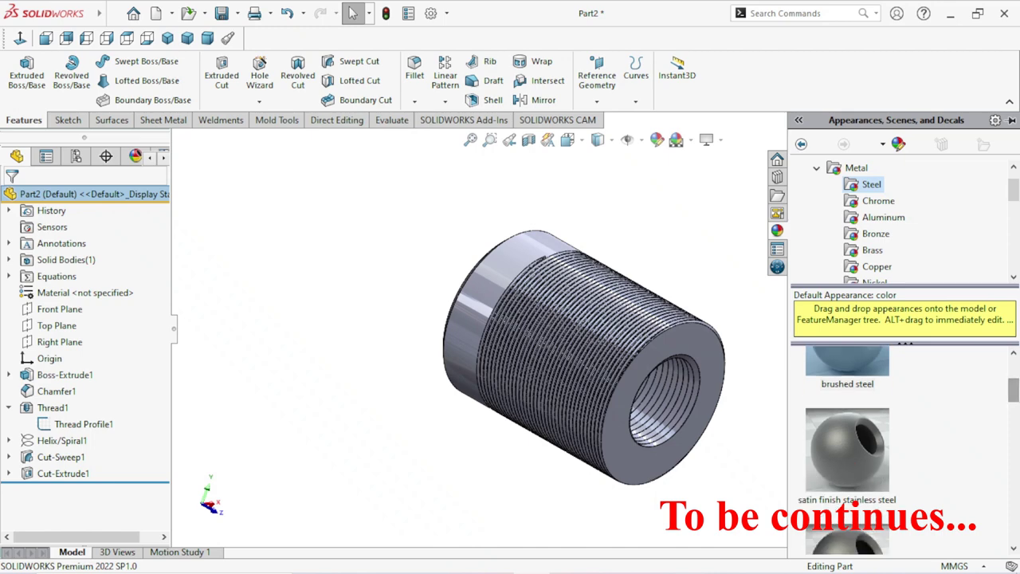
double_click(871, 465)
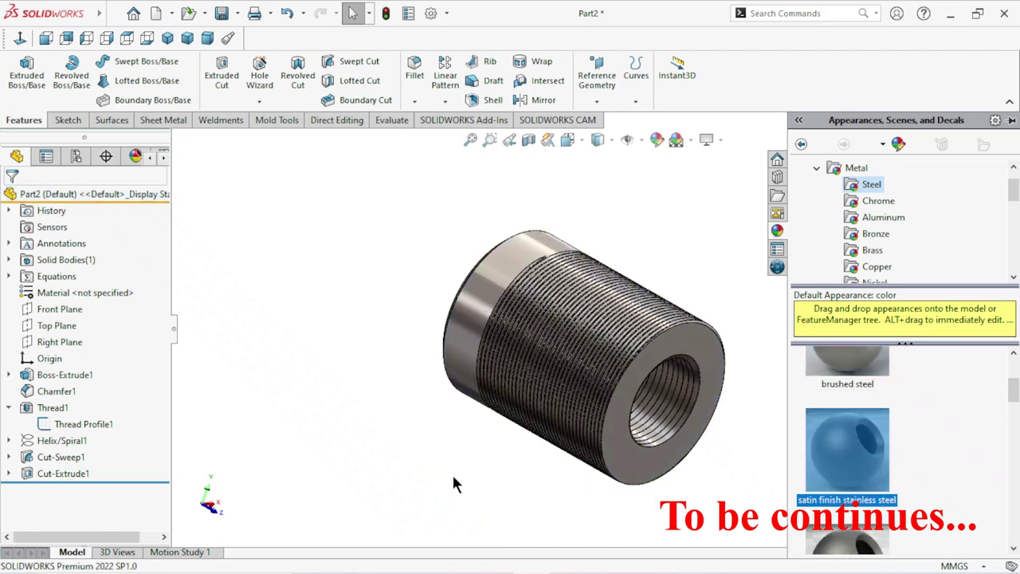
Step: Return the finished stainless steel sleeve to an isometric view
scroll(741, 435, "down", 1)
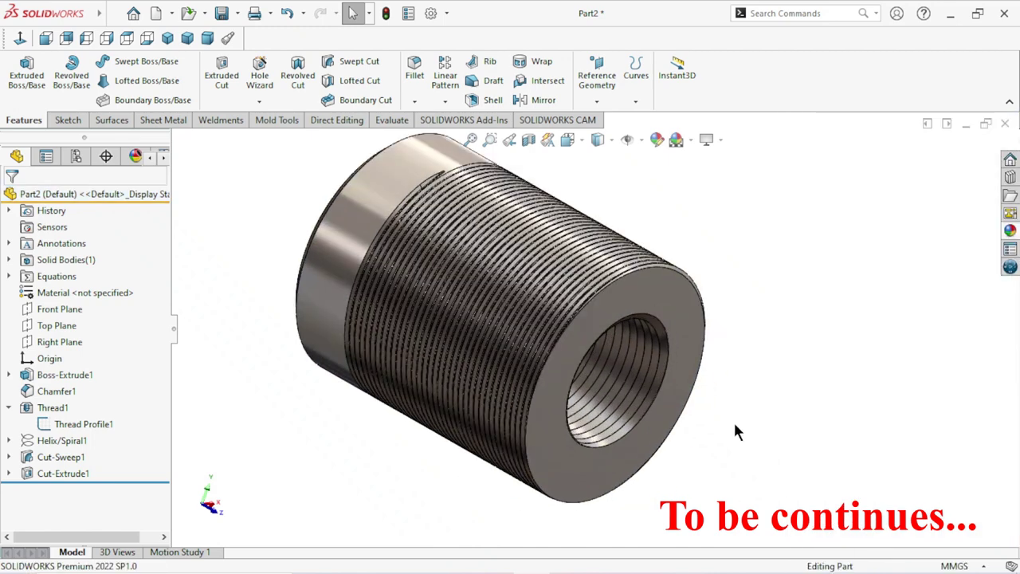
scroll(733, 430, "up", 1)
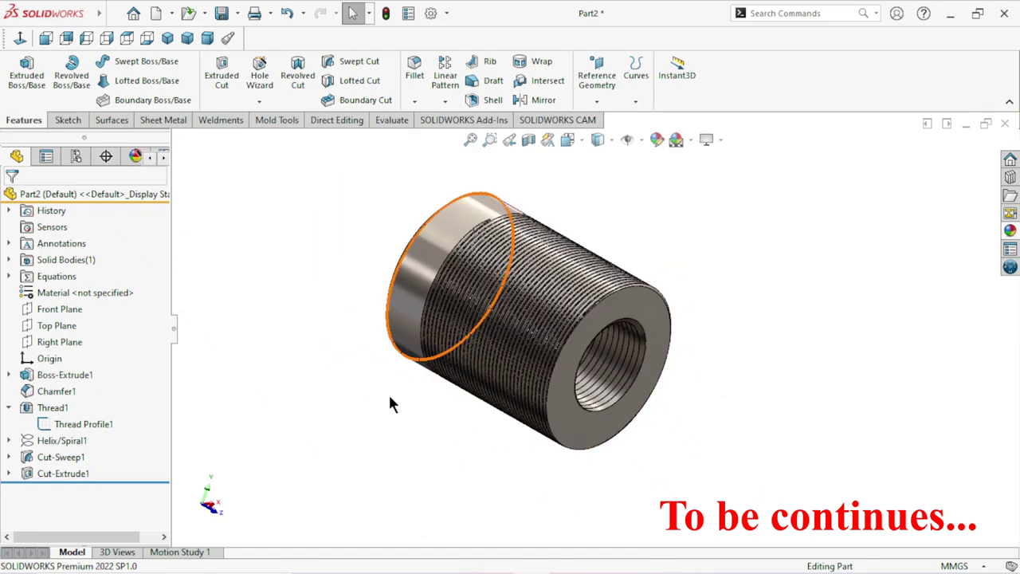
left_click(170, 38)
scroll(722, 323, "down", 1)
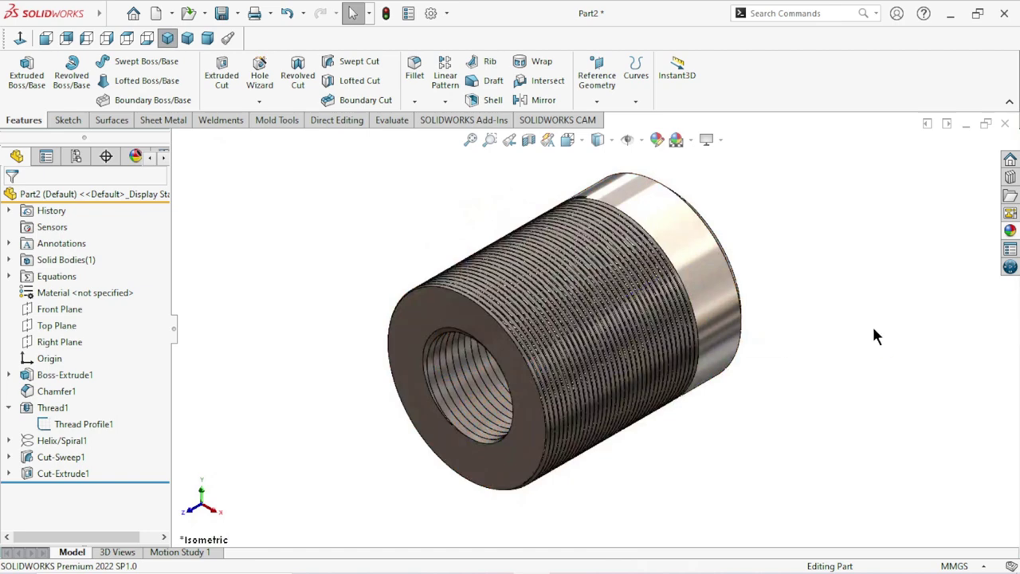